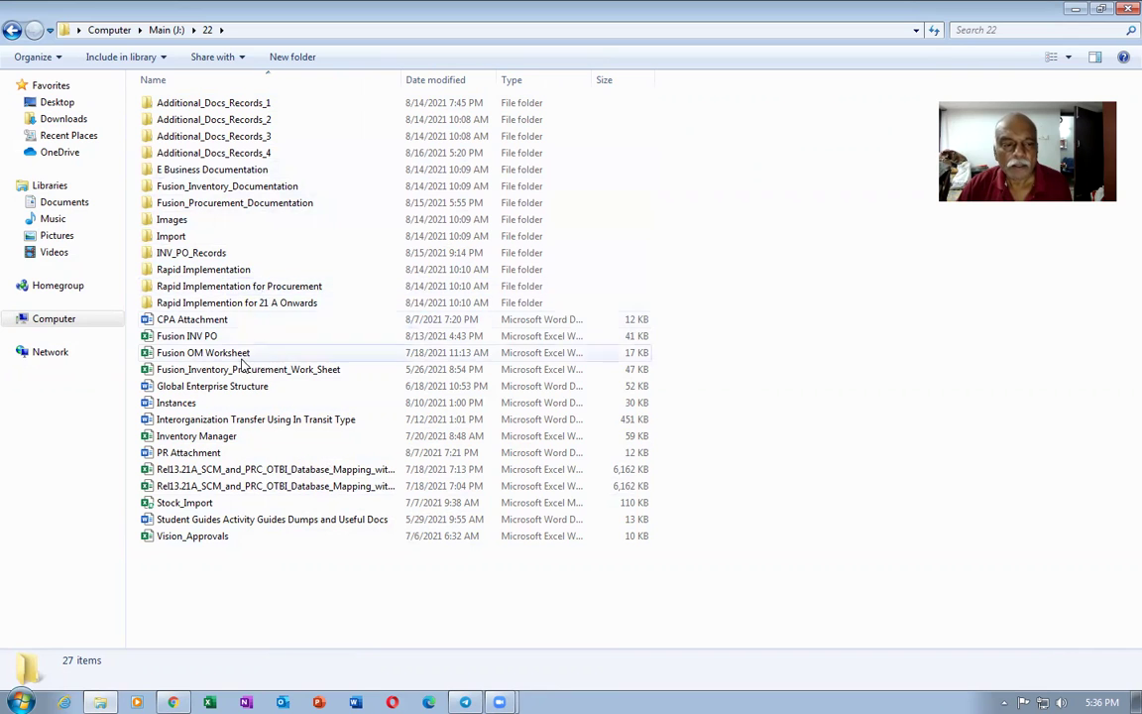
- Open the Fusion_Procurement_Documentation folder inside folder 22 on drive J:
double_click(250, 206)
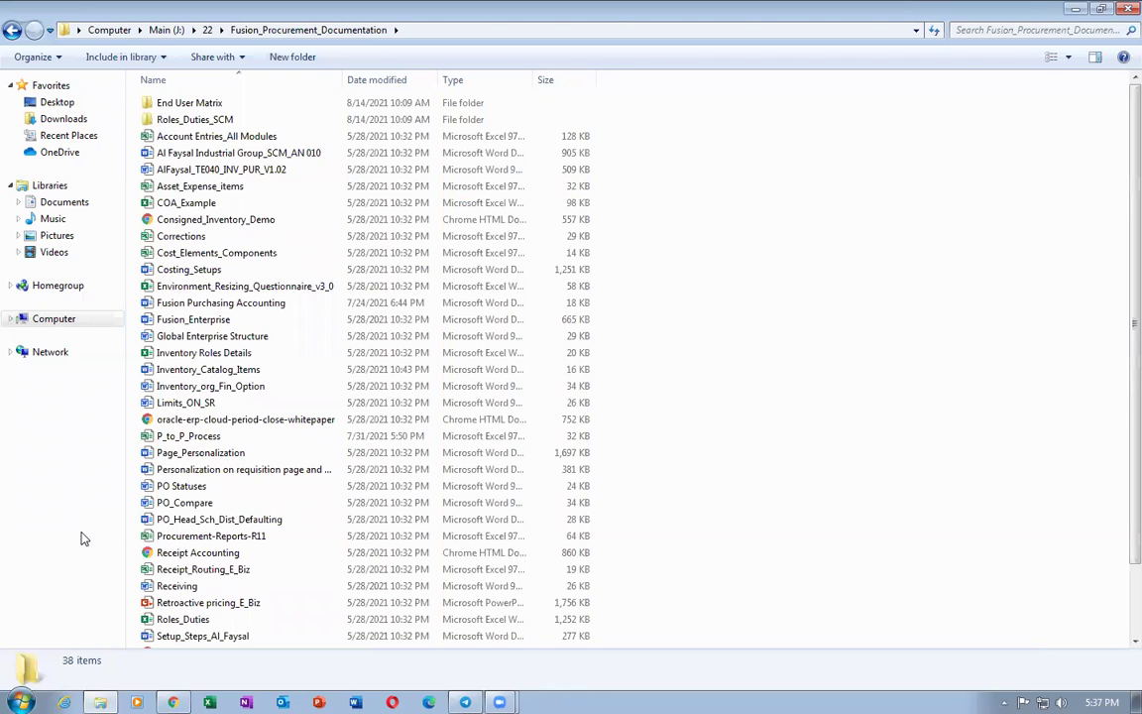
- Select the P_to_P_Process worksheet (Excel 97-2003, 31.5 KB) in the file list
left_click(218, 386)
left_click(233, 436)
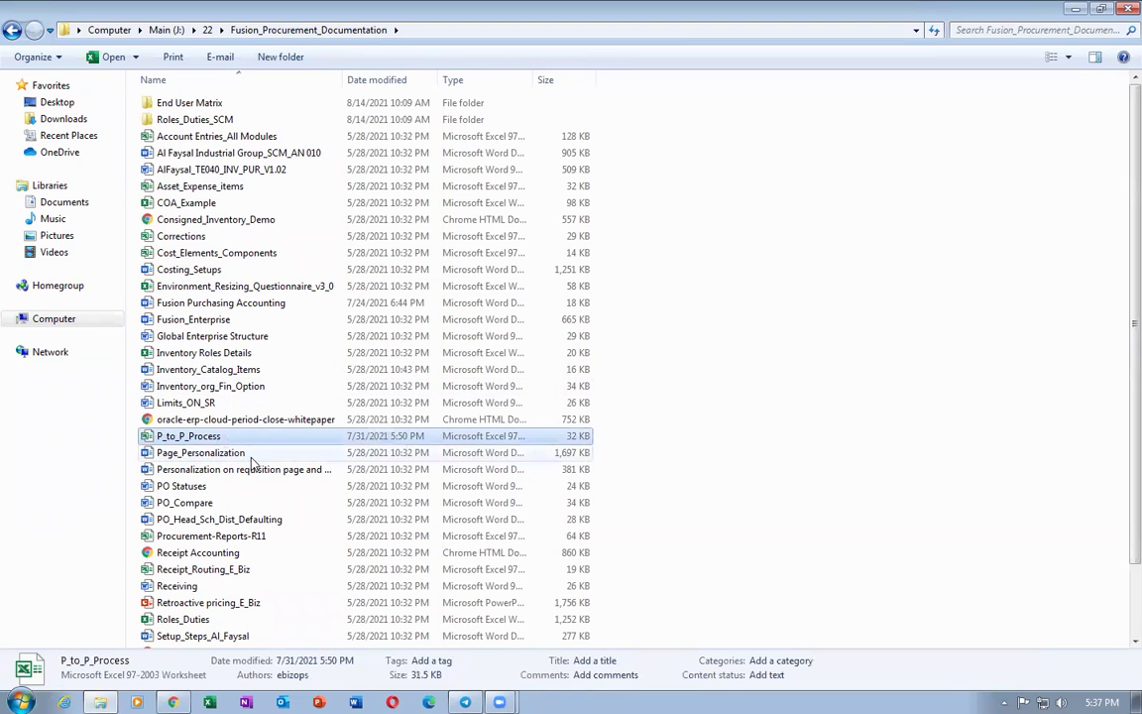
- Open P_to_P_Process full-screen in Excel and review the purchase order details in row 5
double_click(251, 442)
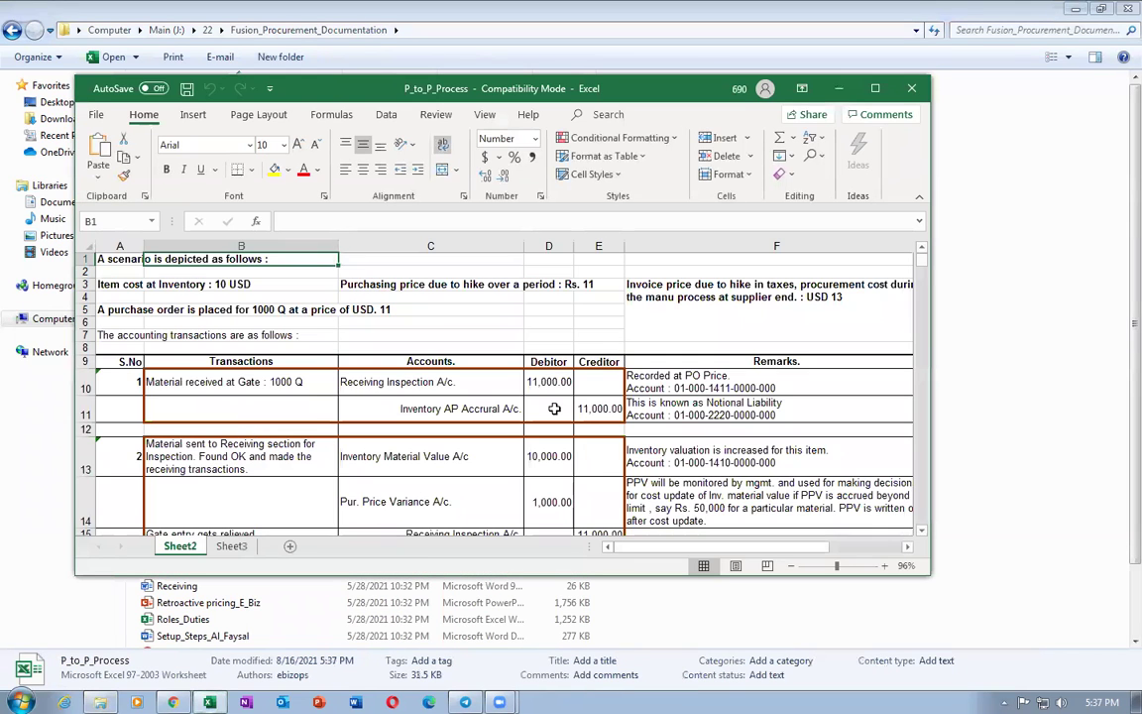
left_click(875, 89)
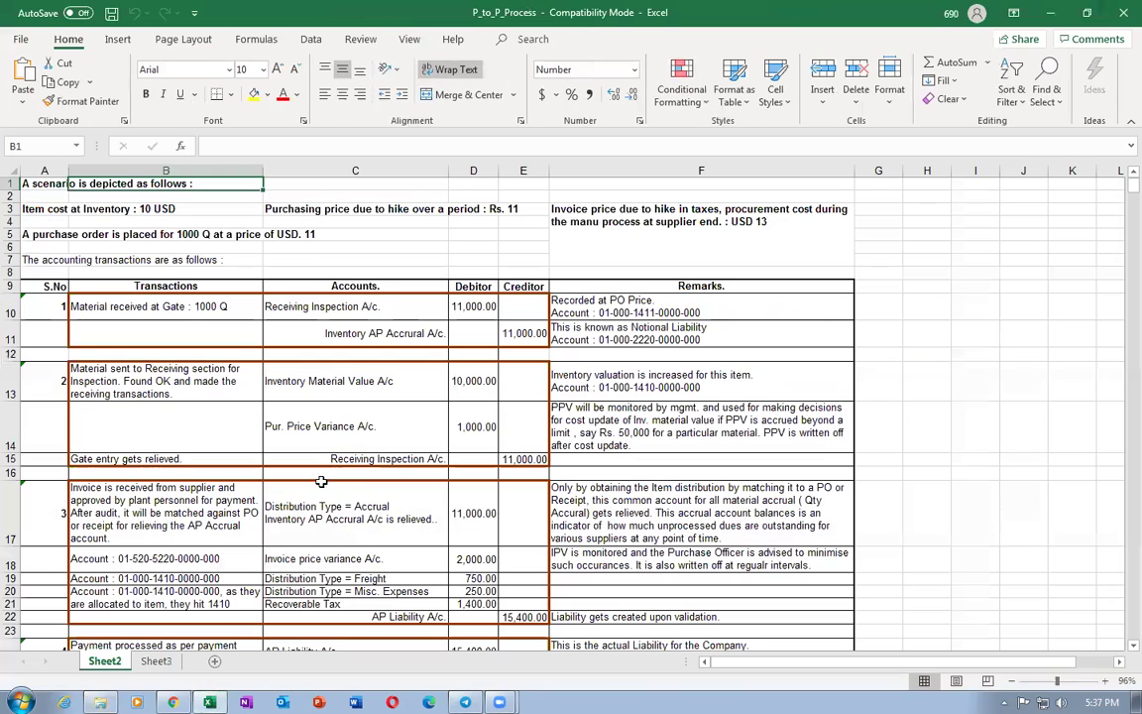
key("Down")
key("Down")
key("Down")
key("Down")
key("Down")
key("Down")
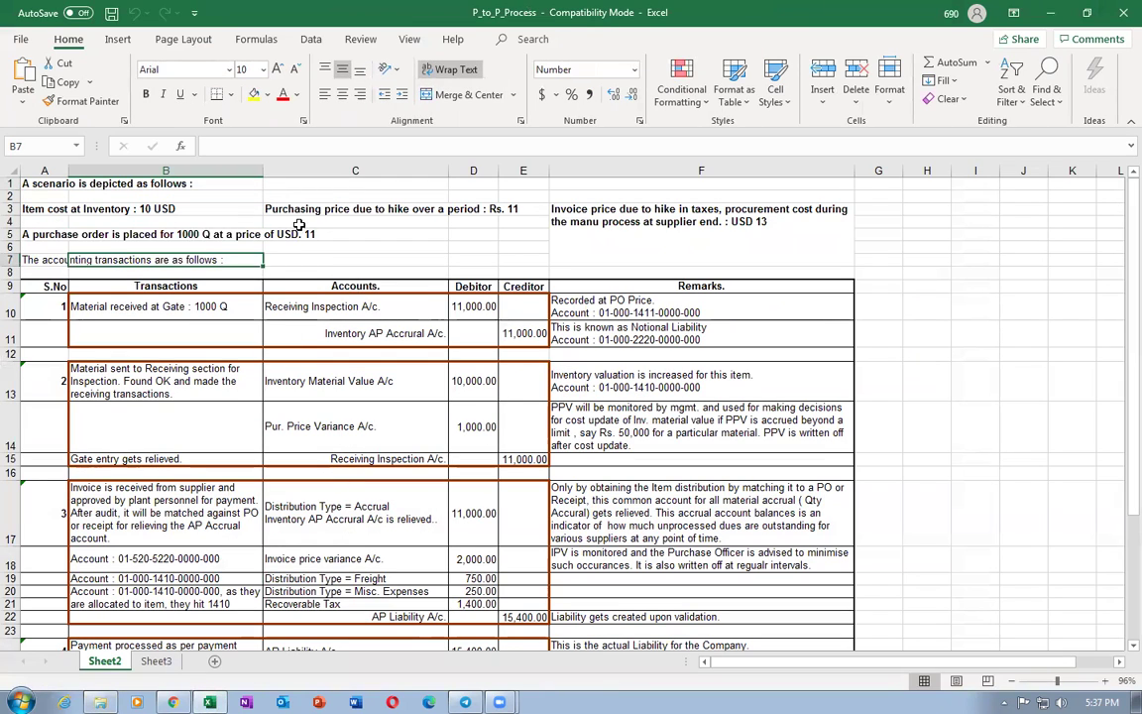
left_click(268, 233)
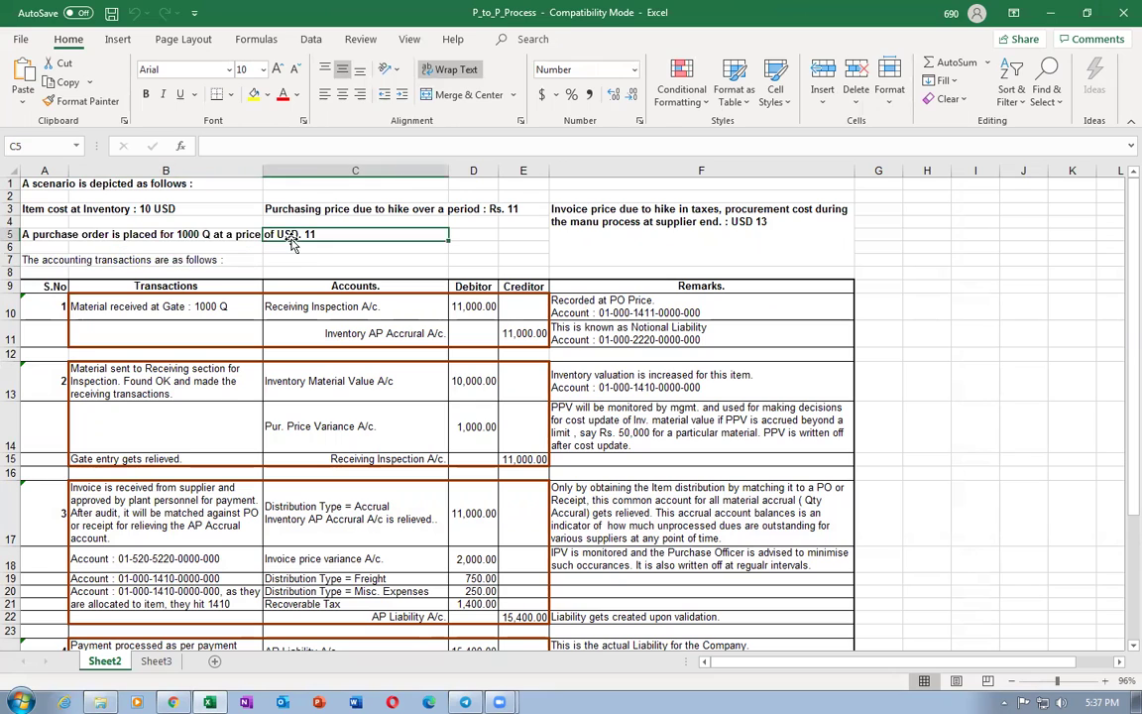
left_click(30, 234)
- Review transaction 1's 11,000.00 Receiving Inspection debit and Inventory AP Accrual credit, and transaction 2
left_click_drag(8, 308, 8, 323)
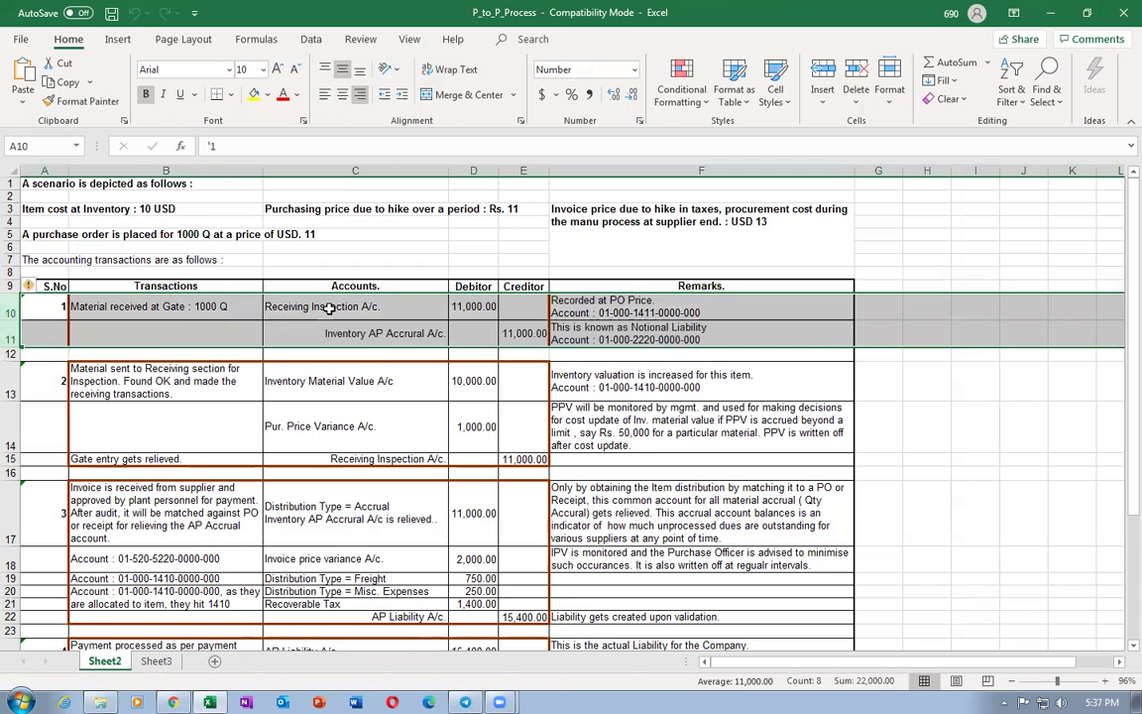
left_click(301, 307)
left_click(474, 306)
left_click(378, 333)
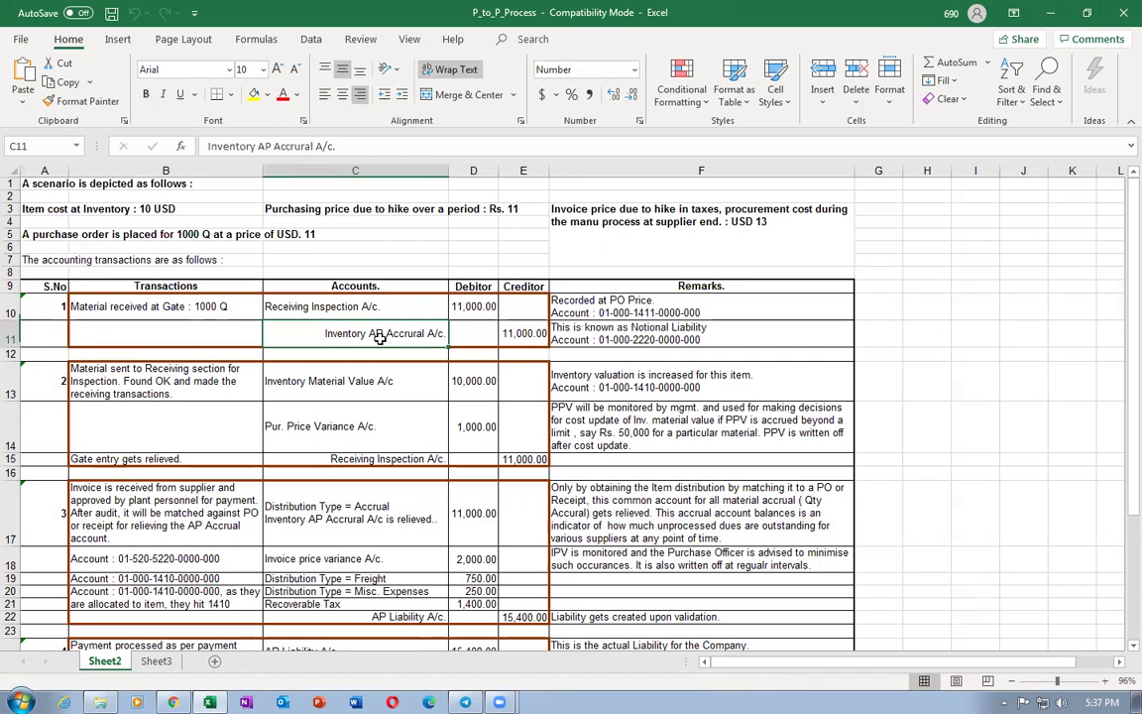
left_click(524, 337)
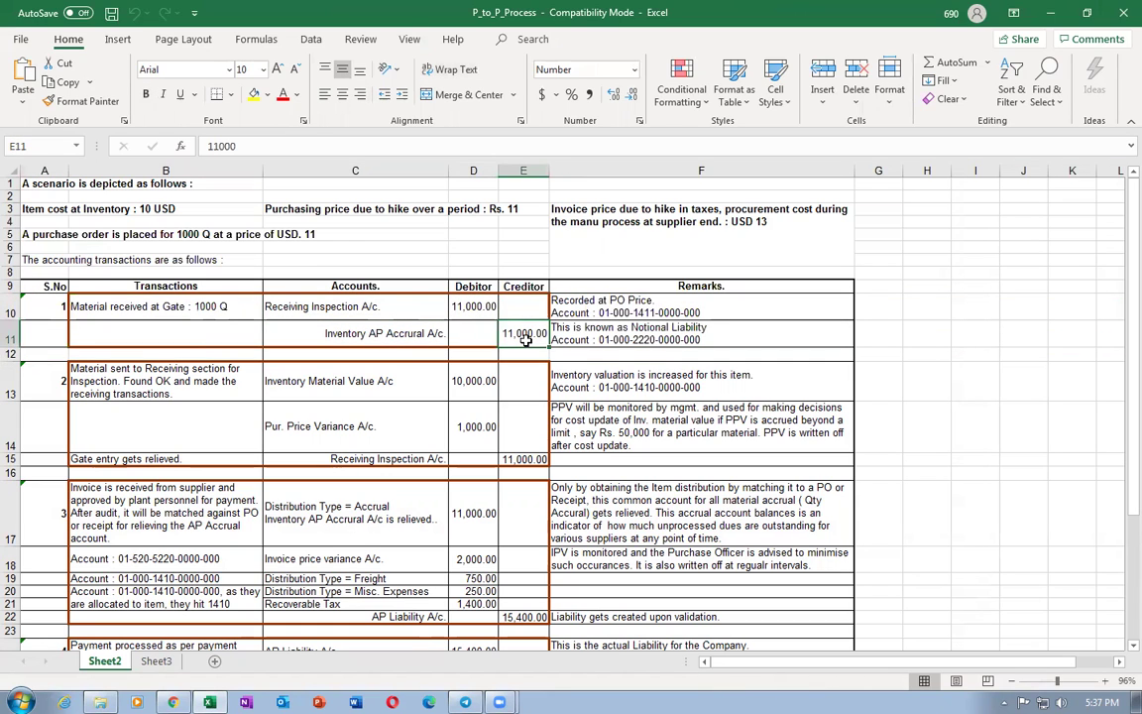
left_click_drag(9, 302, 15, 325)
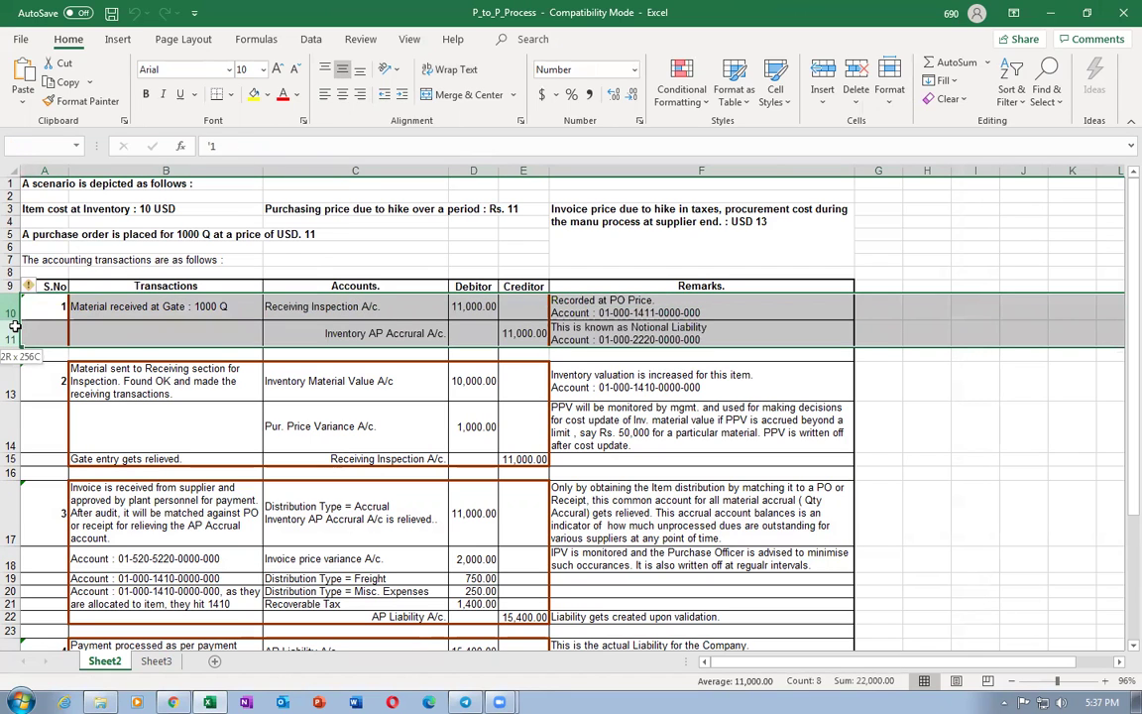
left_click_drag(10, 382, 18, 436)
left_click_drag(8, 309, 7, 331)
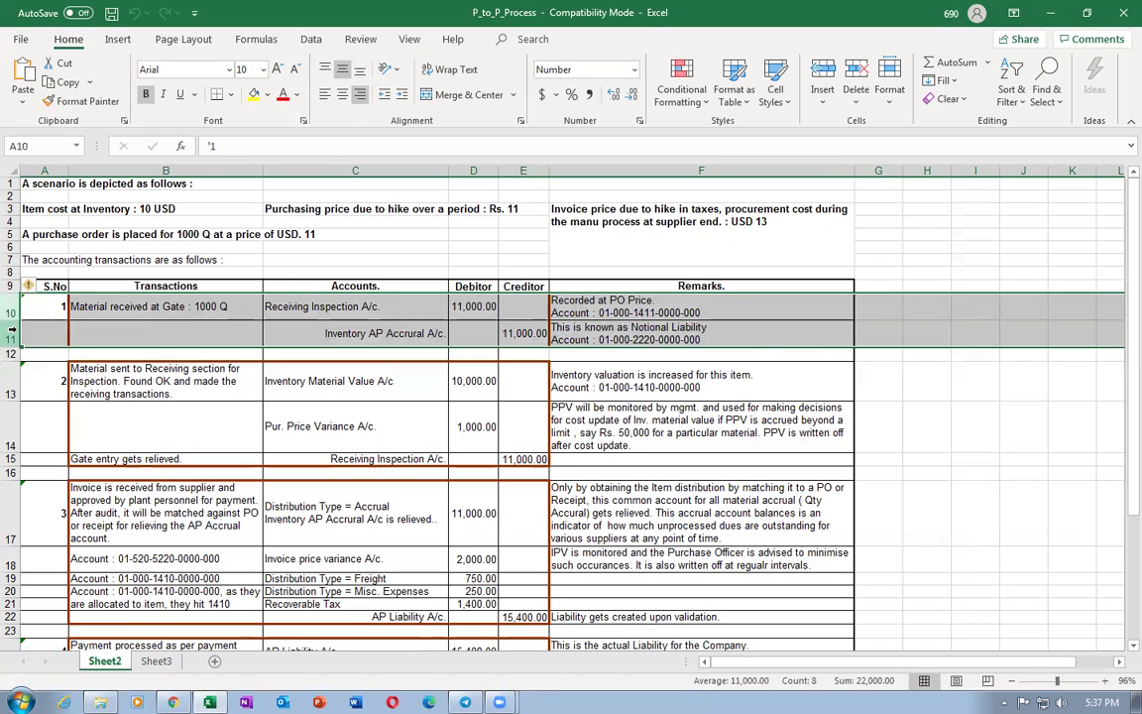
- Compare the 11,000.00 accrual credit with the 15,400.00 AP Liability credit and Notional Liability remark
left_click(224, 306)
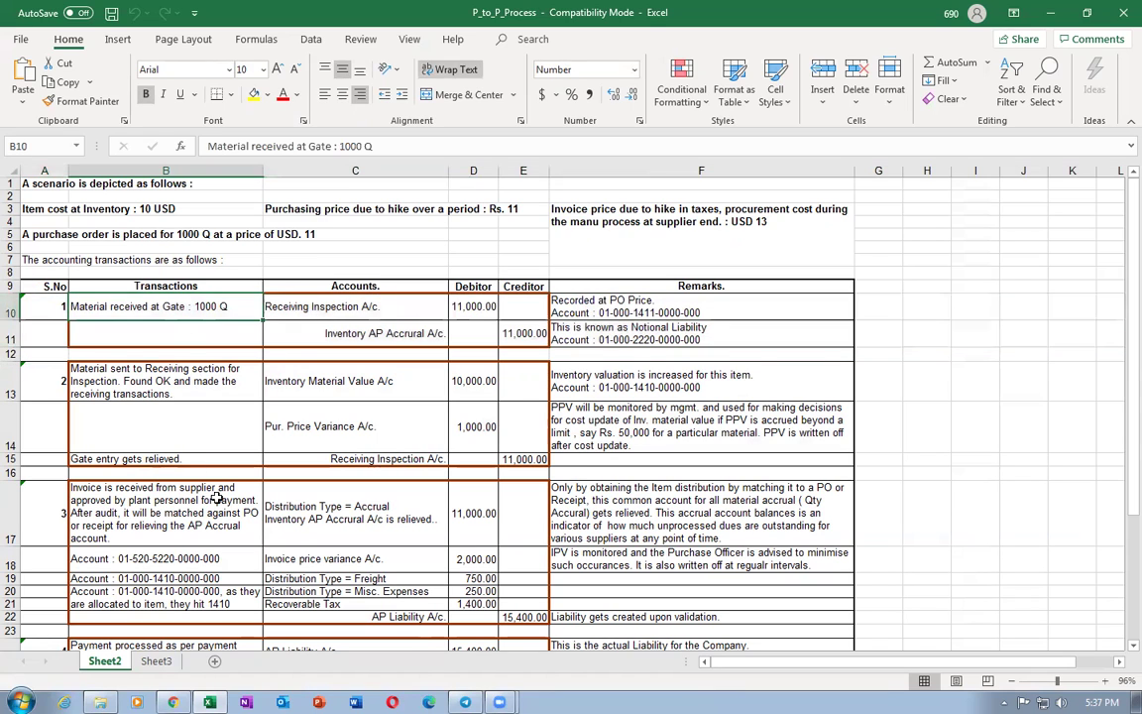
left_click(382, 335)
left_click(525, 335)
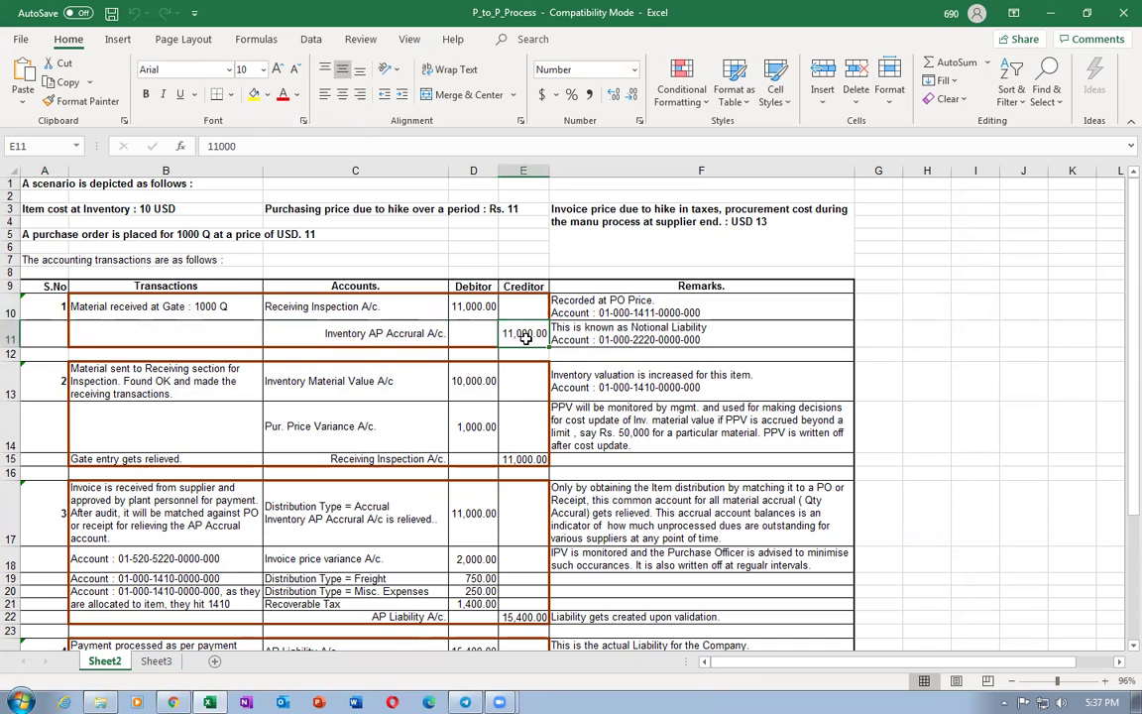
left_click(404, 616)
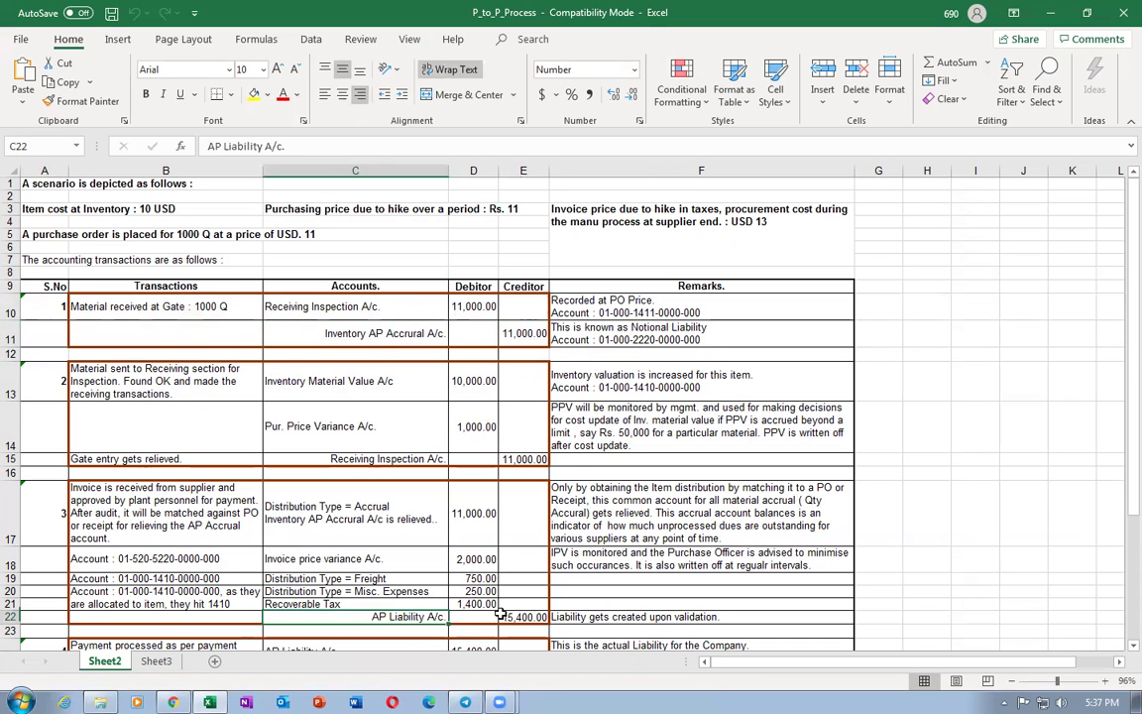
left_click(523, 619)
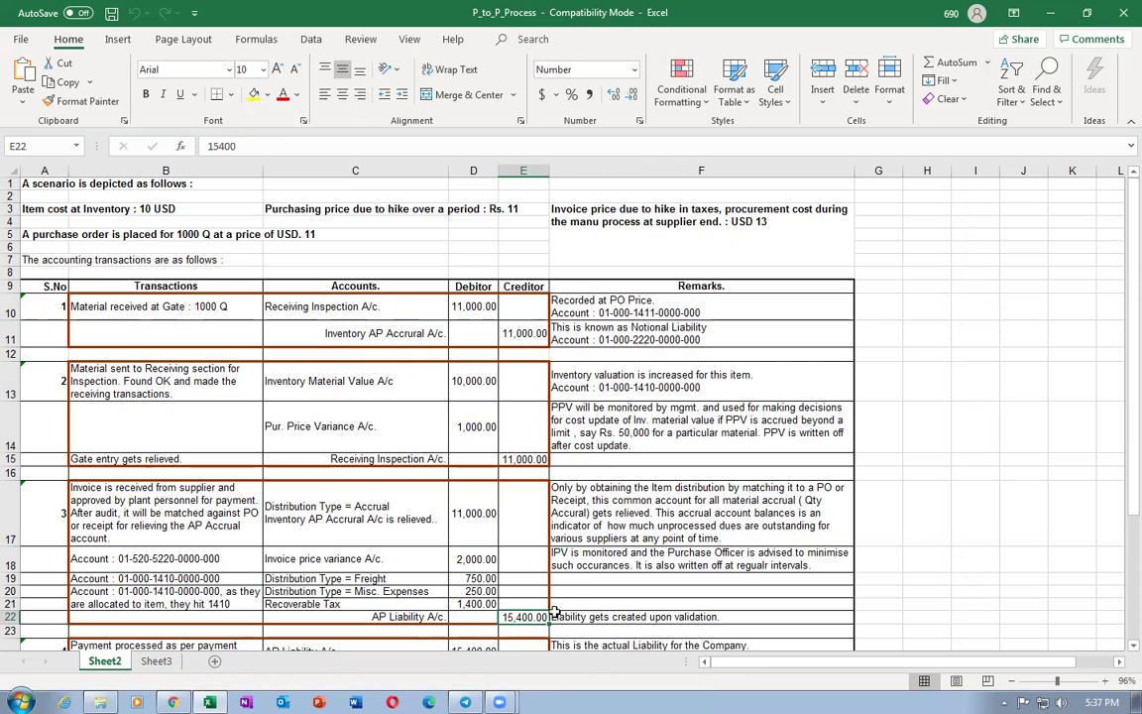
left_click(522, 333)
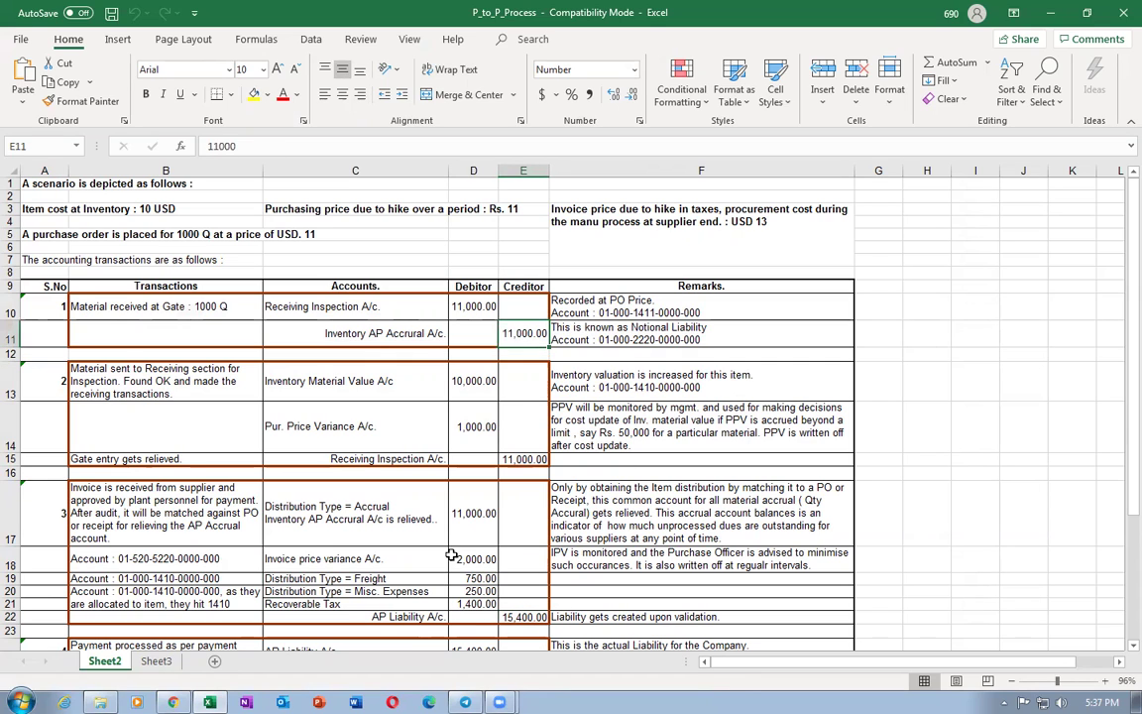
left_click(619, 333)
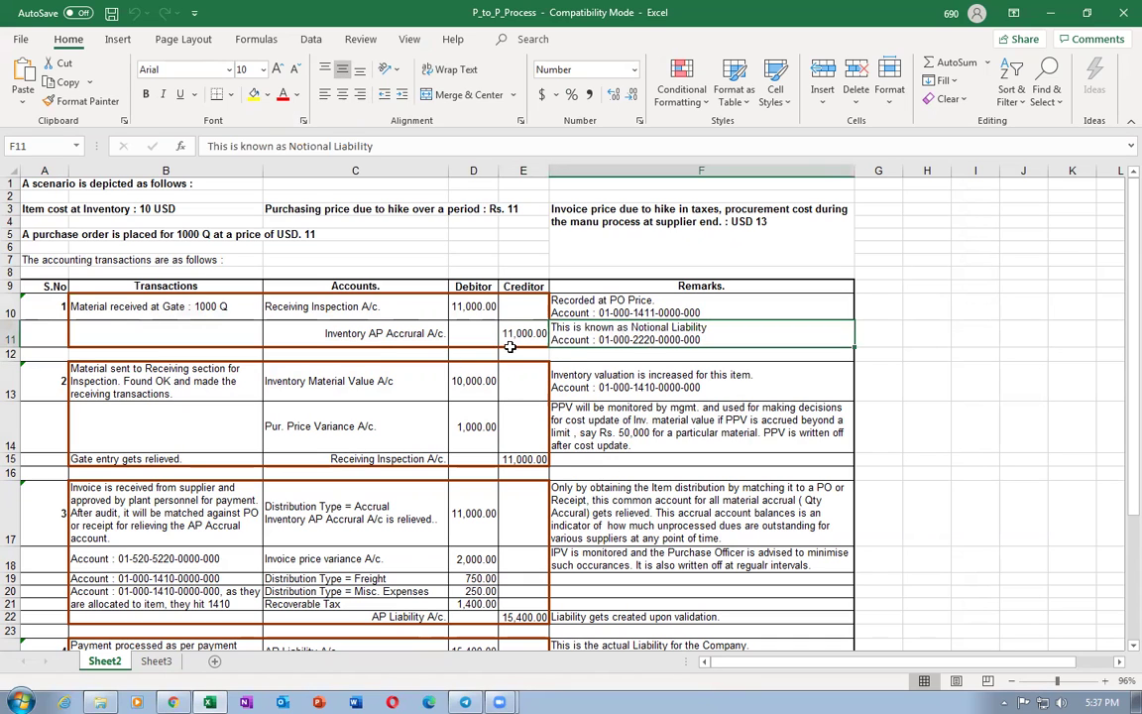
left_click(523, 333)
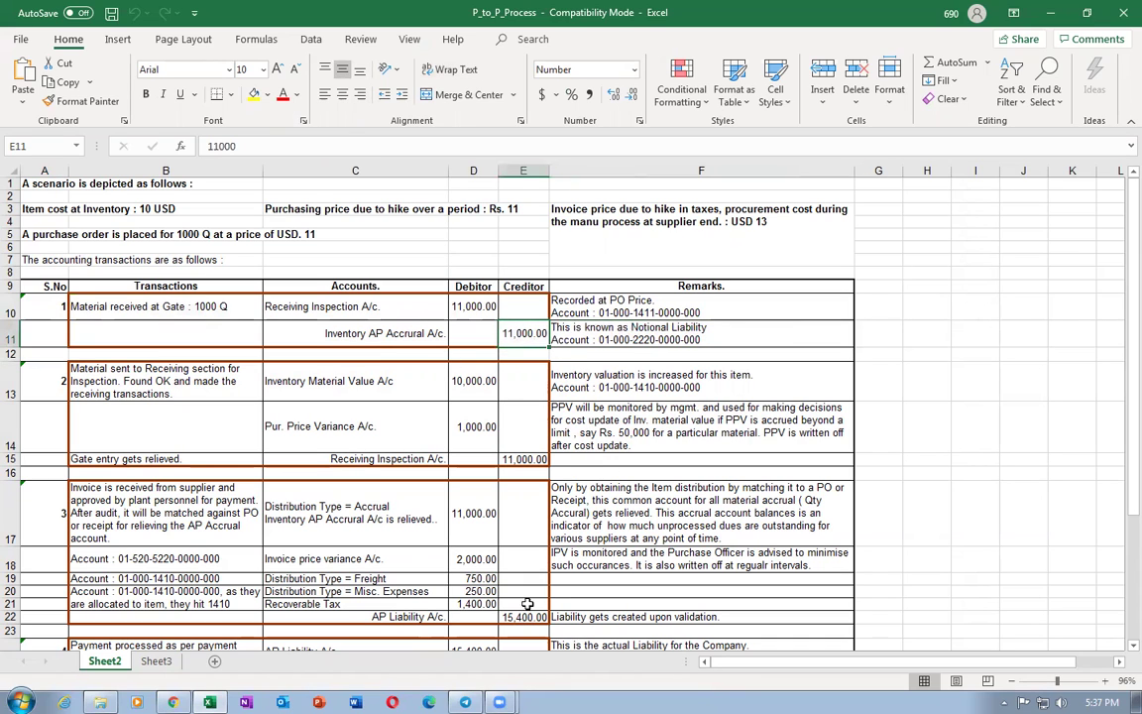
left_click(381, 328)
left_click(536, 337)
- Sign in to Oracle Fusion Cloud from the Chrome sign-in tab
left_click(172, 702)
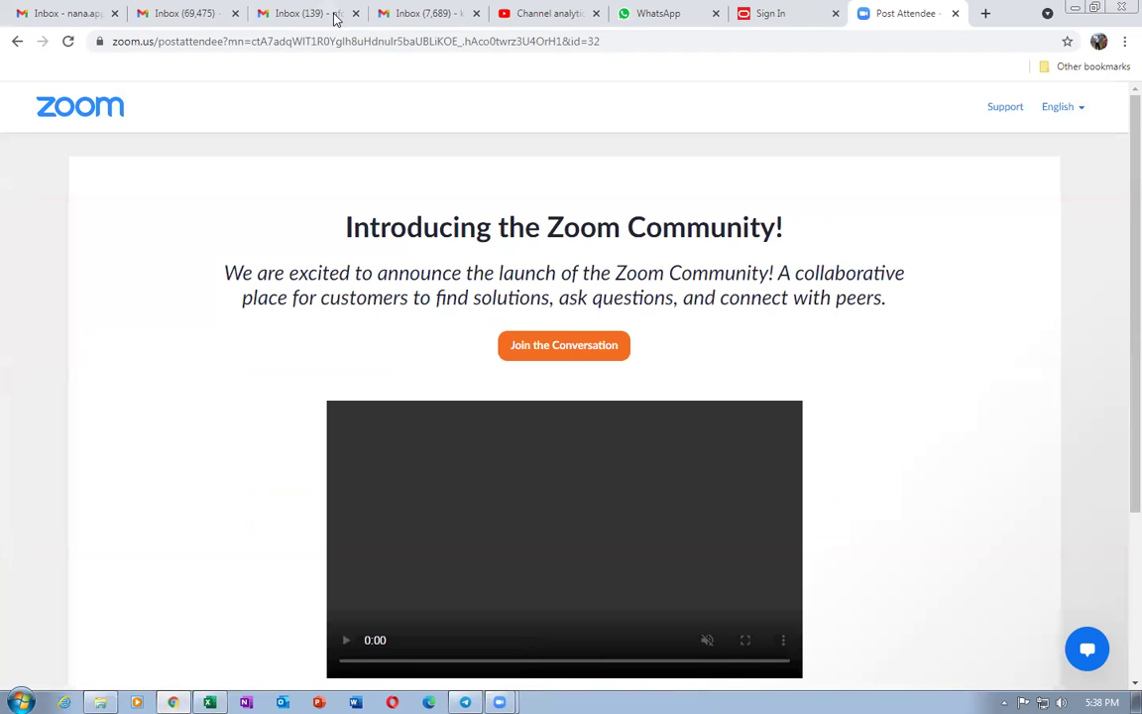
left_click(793, 23)
left_click(529, 470)
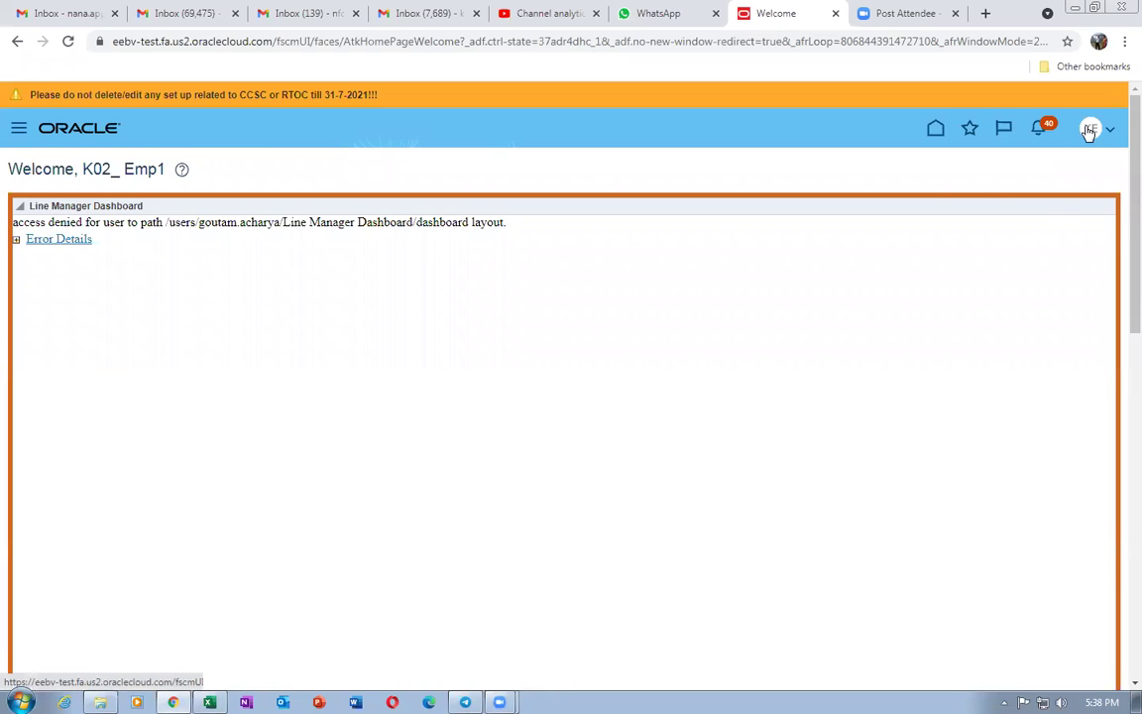
left_click(1090, 131)
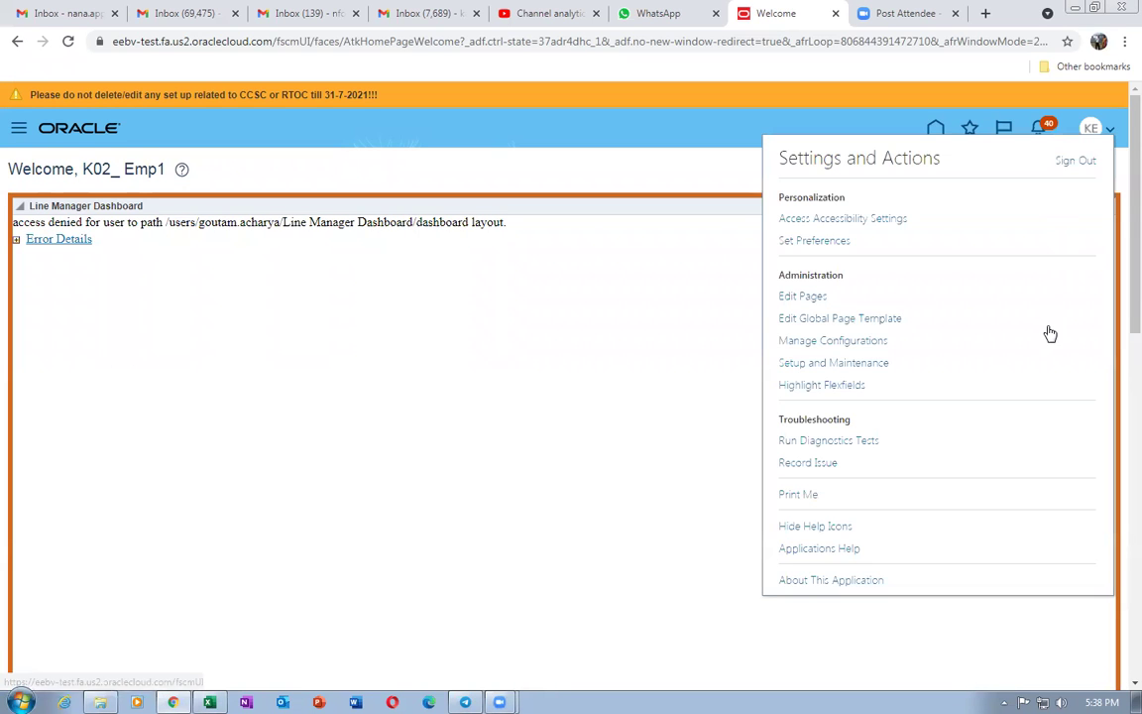
- Go to Setup and Maintenance and select the Manufacturing and Supply Chain Materials Management offering
left_click(818, 365)
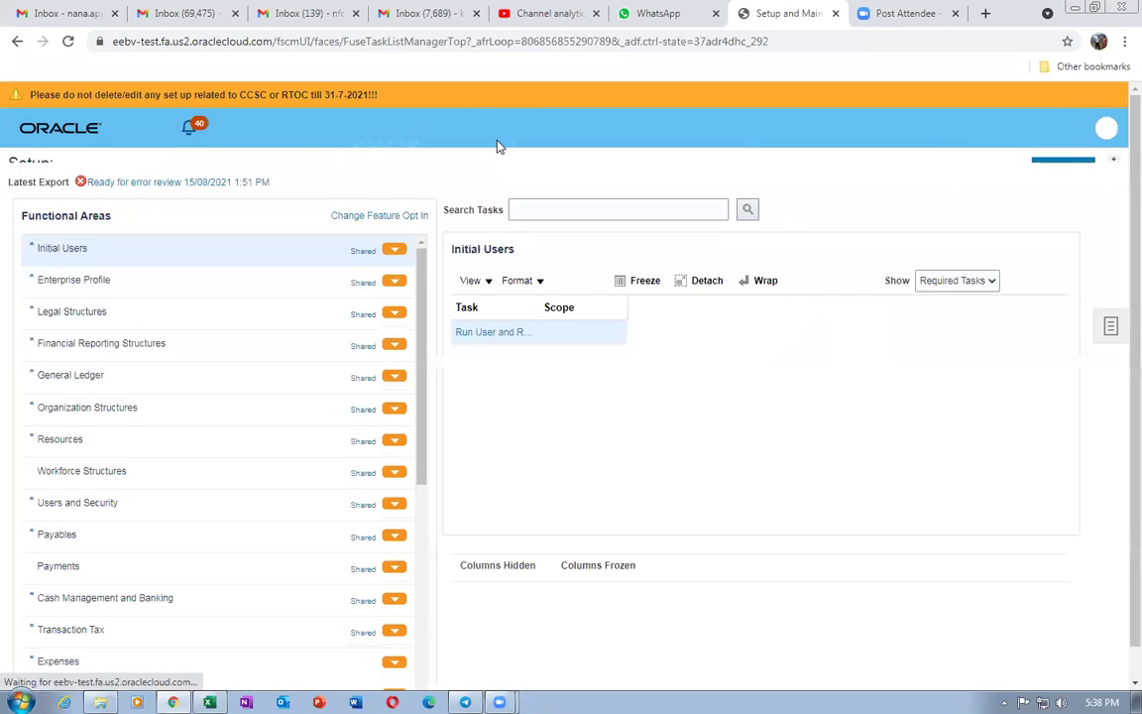
left_click(142, 172)
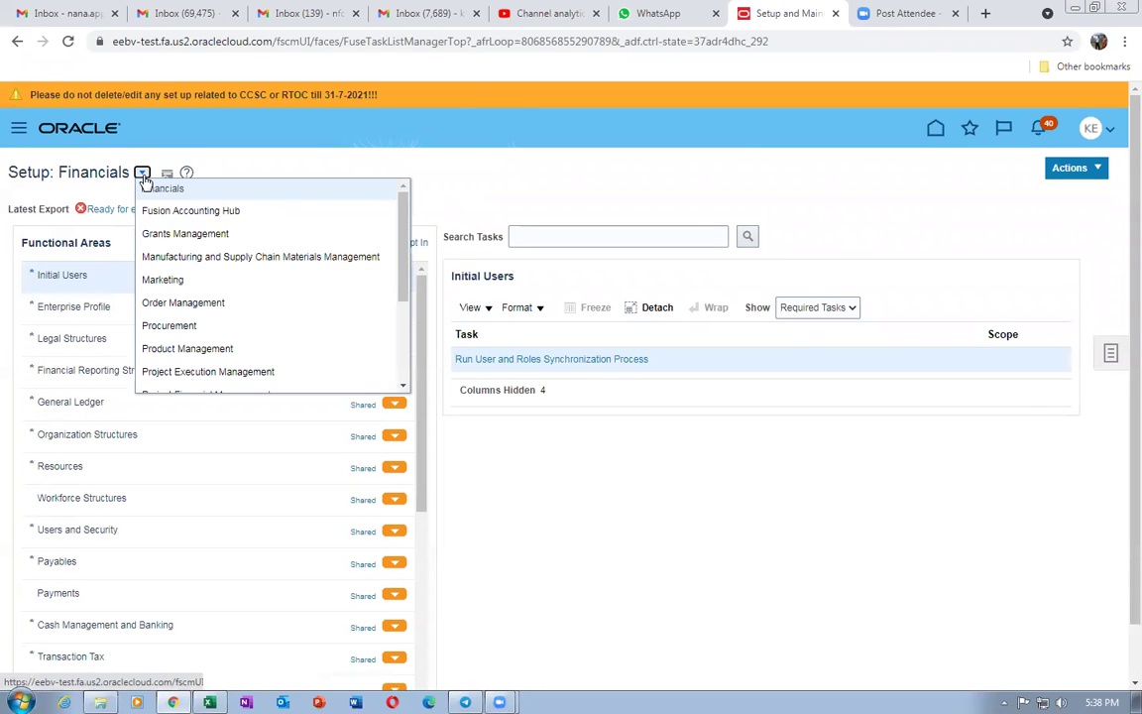
left_click(191, 256)
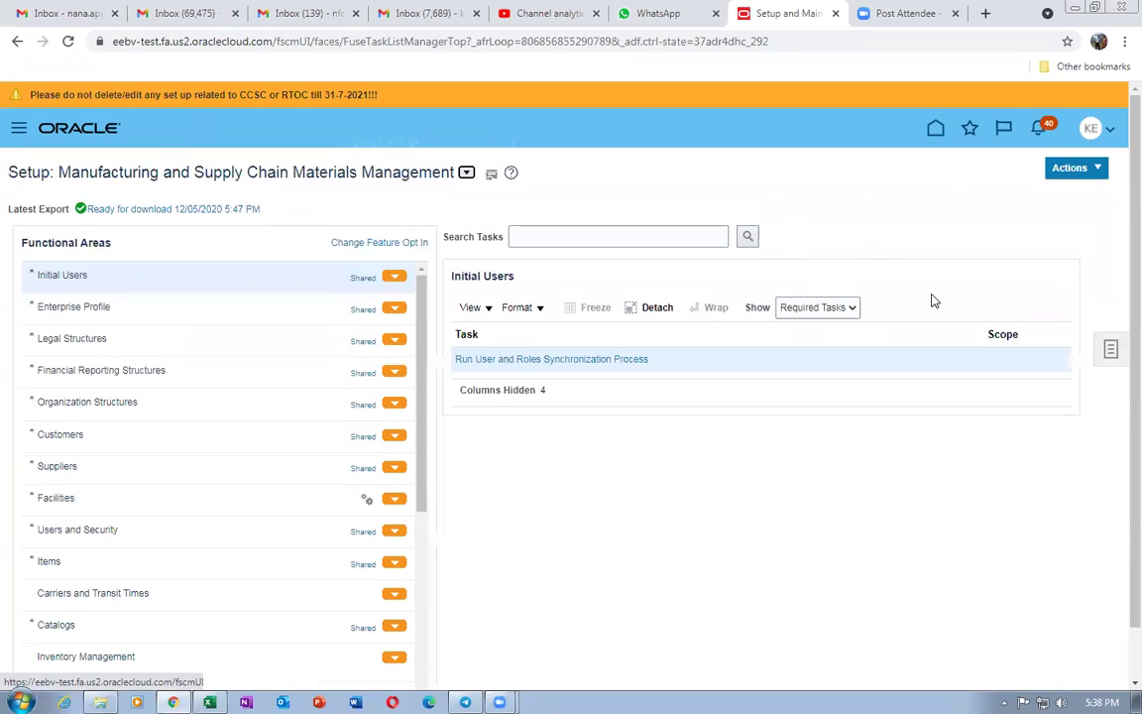
- Search tasks for 'man%map%set%' and open Cost Accounting's Manage Mapping Sets for Cost Management
left_click(602, 239)
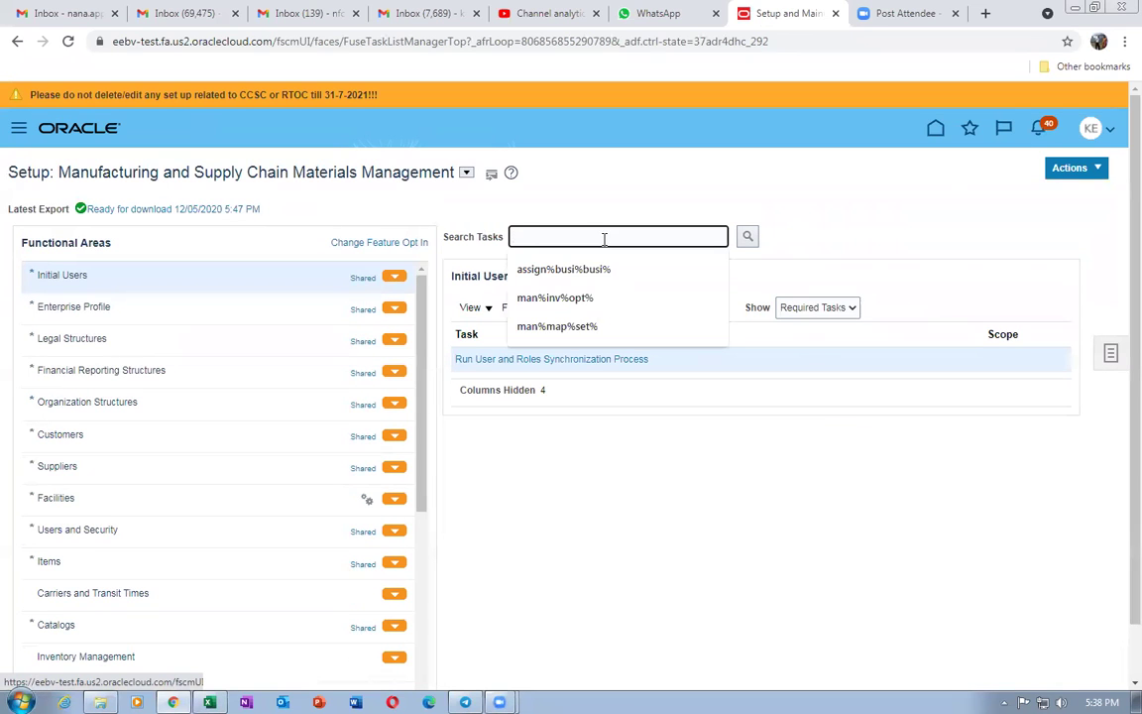
type("man%map%set%")
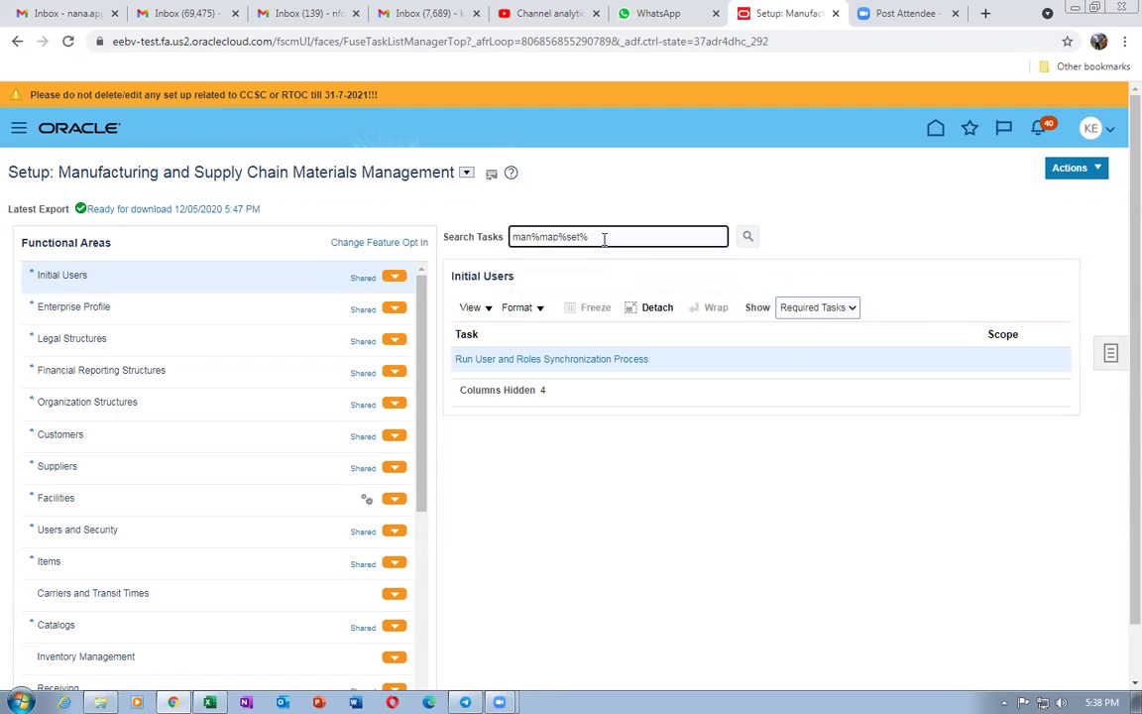
key("Return")
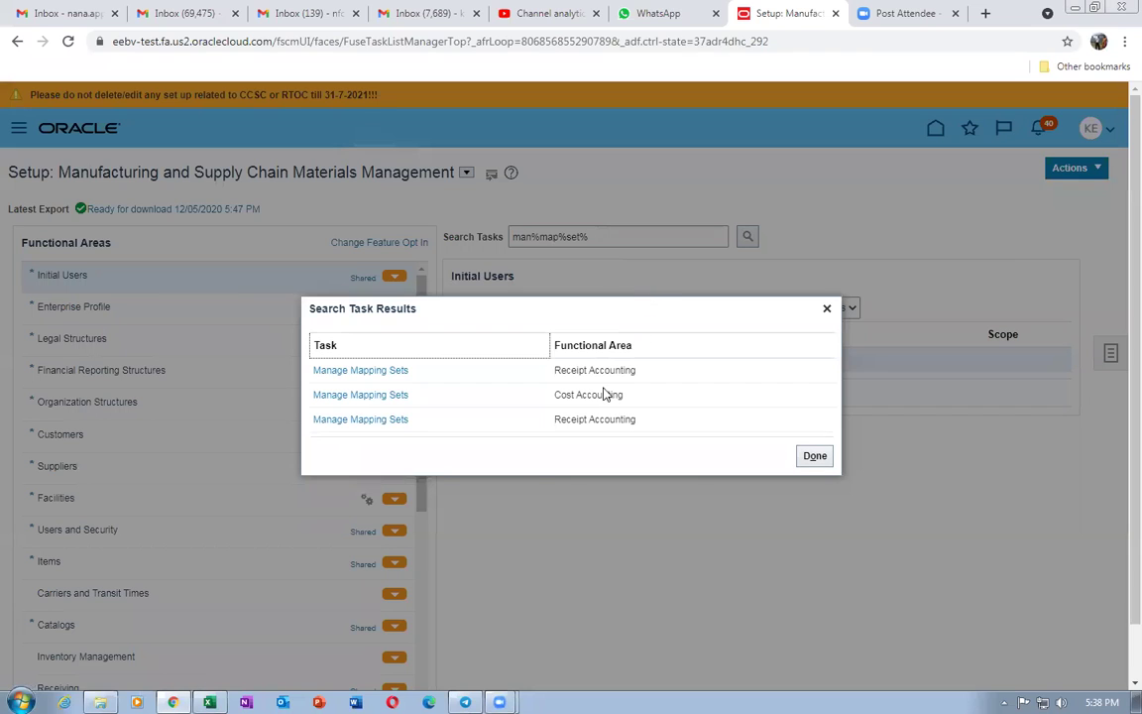
left_click(376, 397)
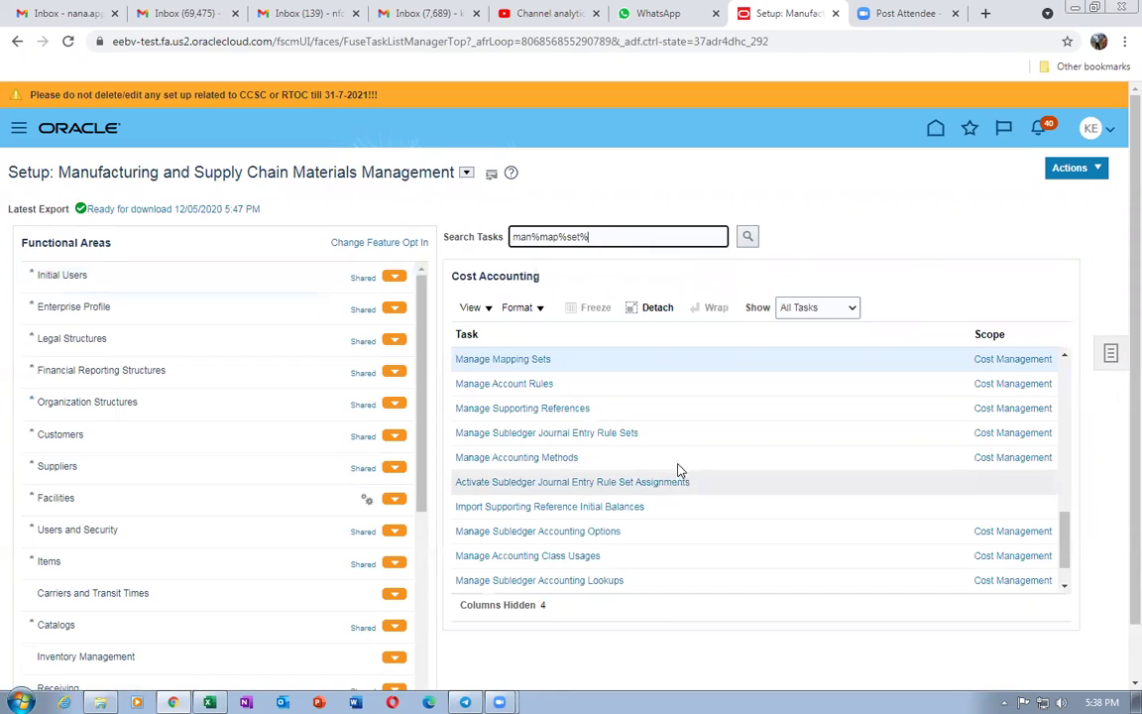
left_click(505, 359)
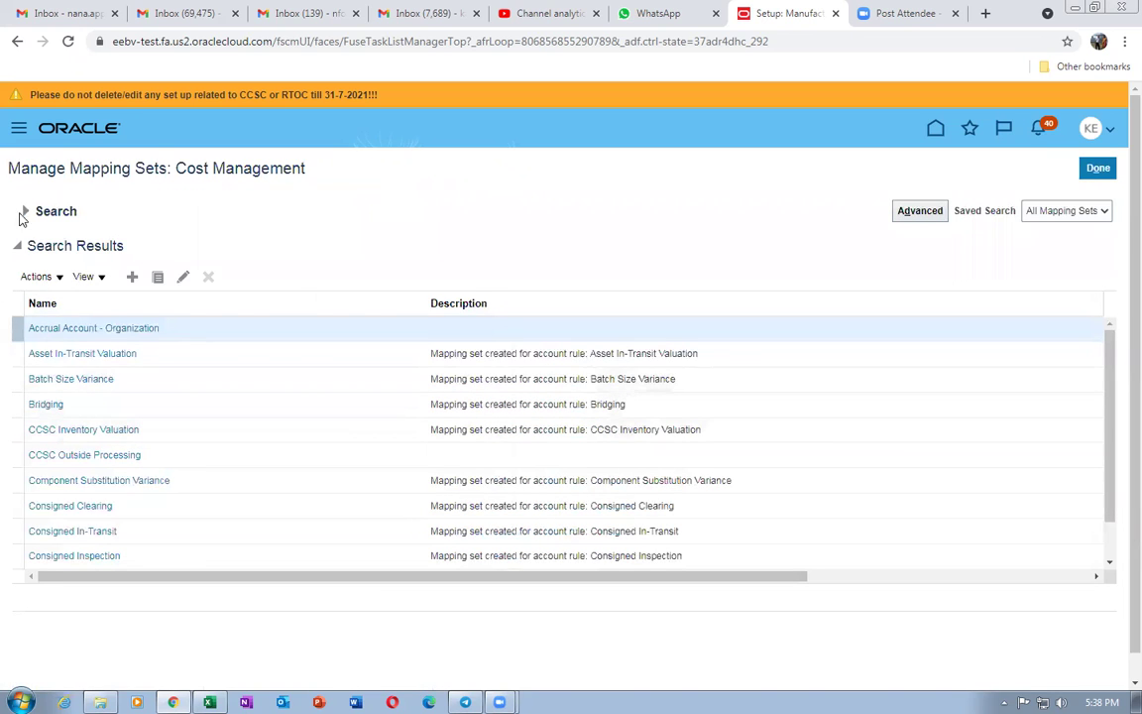
- Open the Accrual Account - Organization mapping set in Edit Mapping Set
left_click(94, 330)
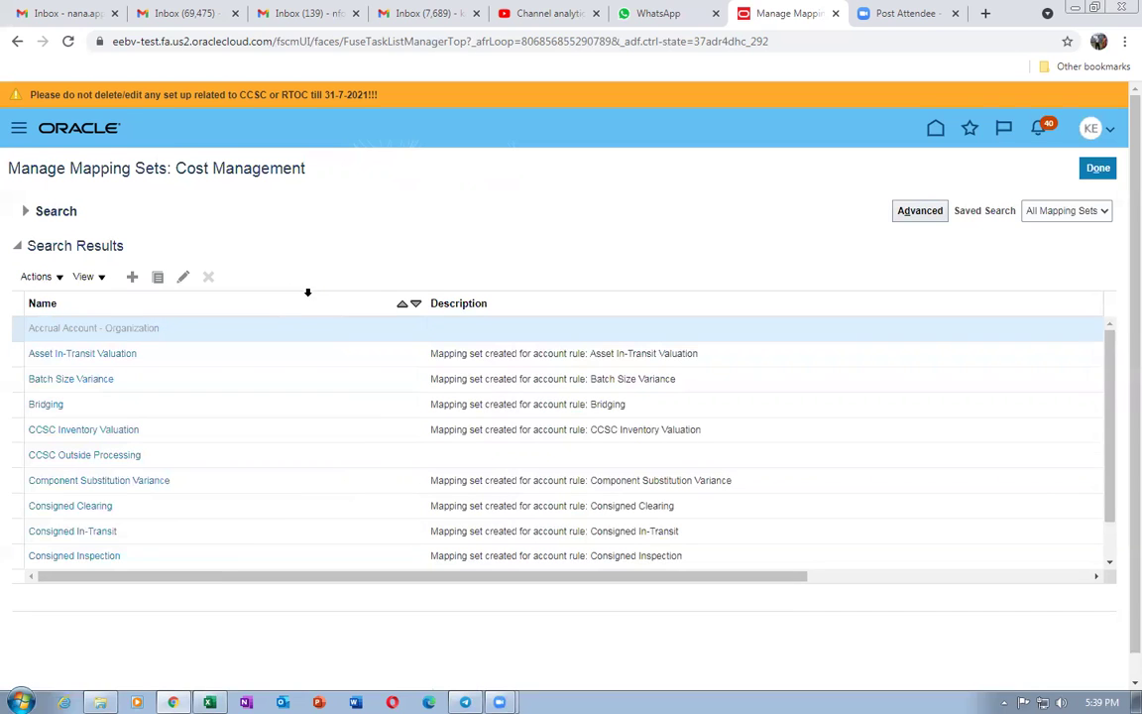
scroll(308, 292, "down", 1)
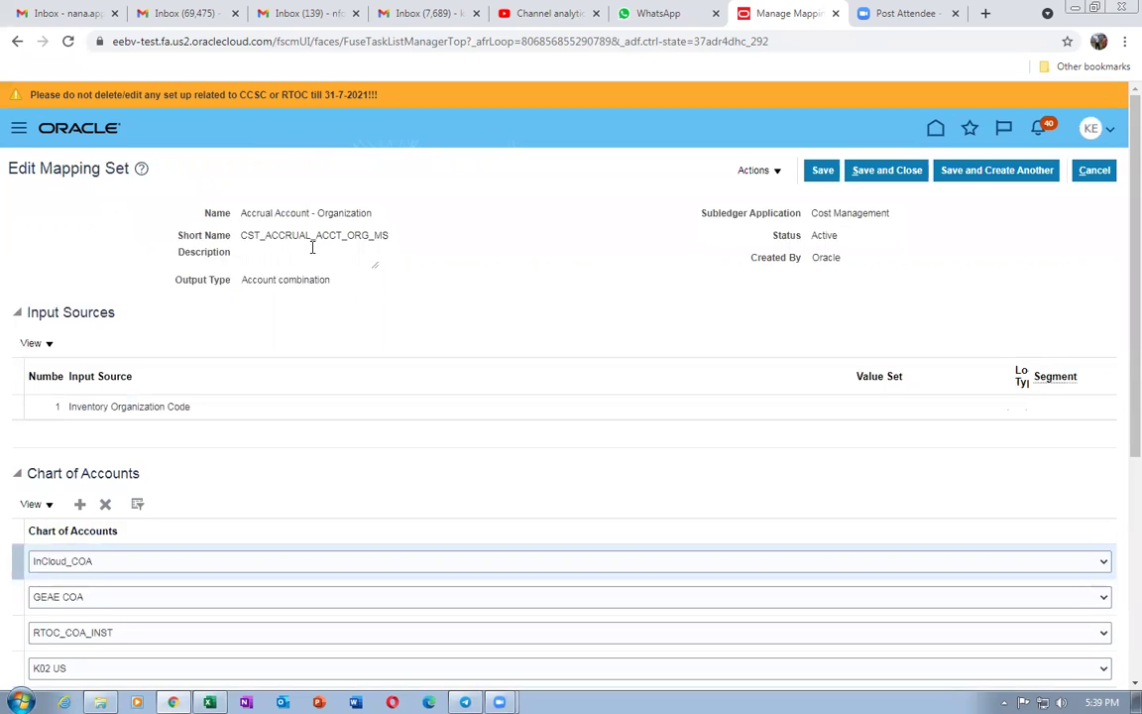
- Change the K02 US default mapping output from 01-000-2210 to 01-000-2220 and save
scroll(209, 550, "down", 3)
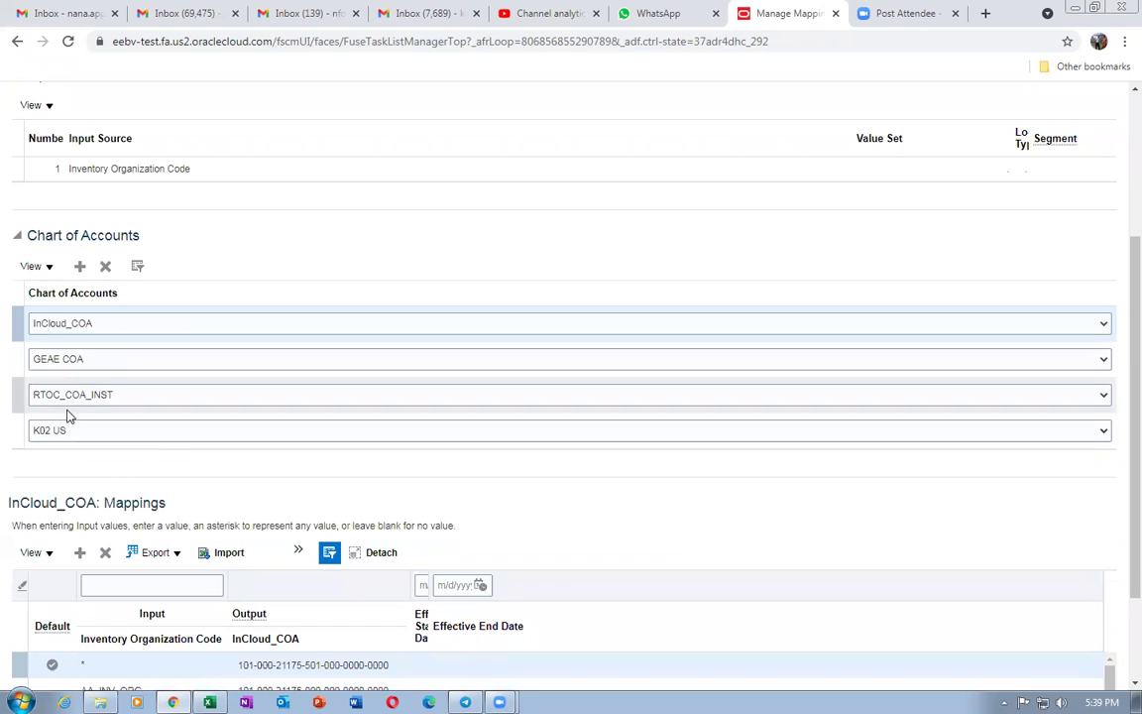
left_click(14, 426)
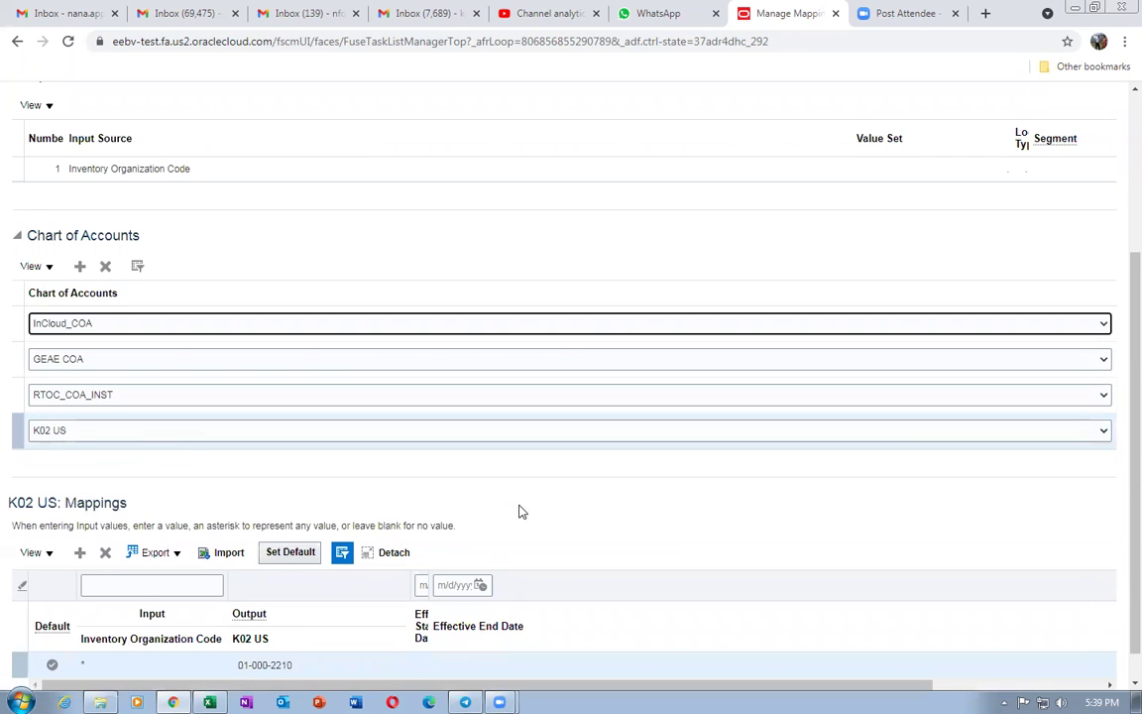
scroll(522, 512, "down", 1)
left_click(303, 631)
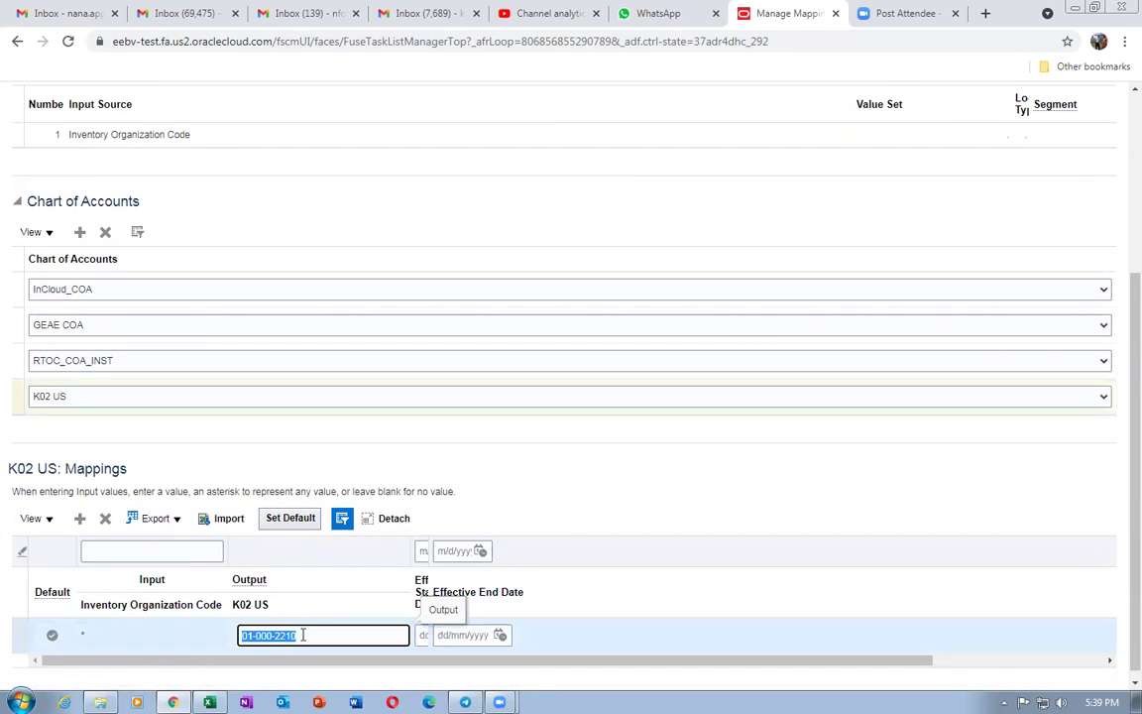
left_click(302, 636)
key("Tab")
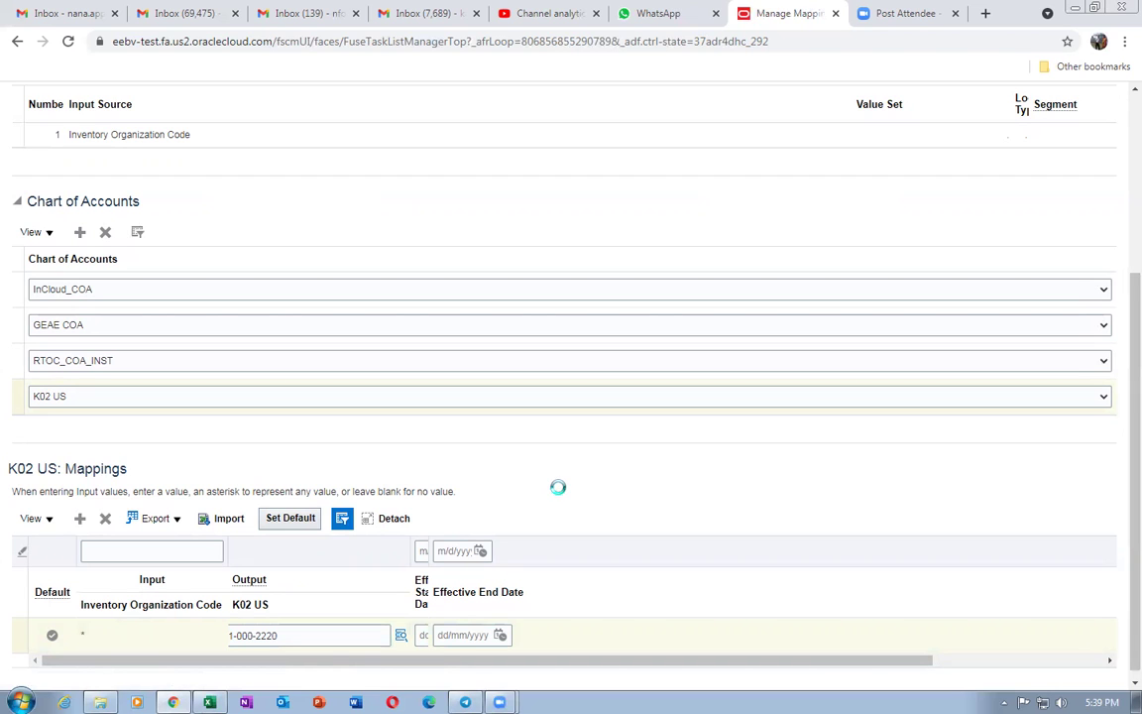
left_click(829, 174)
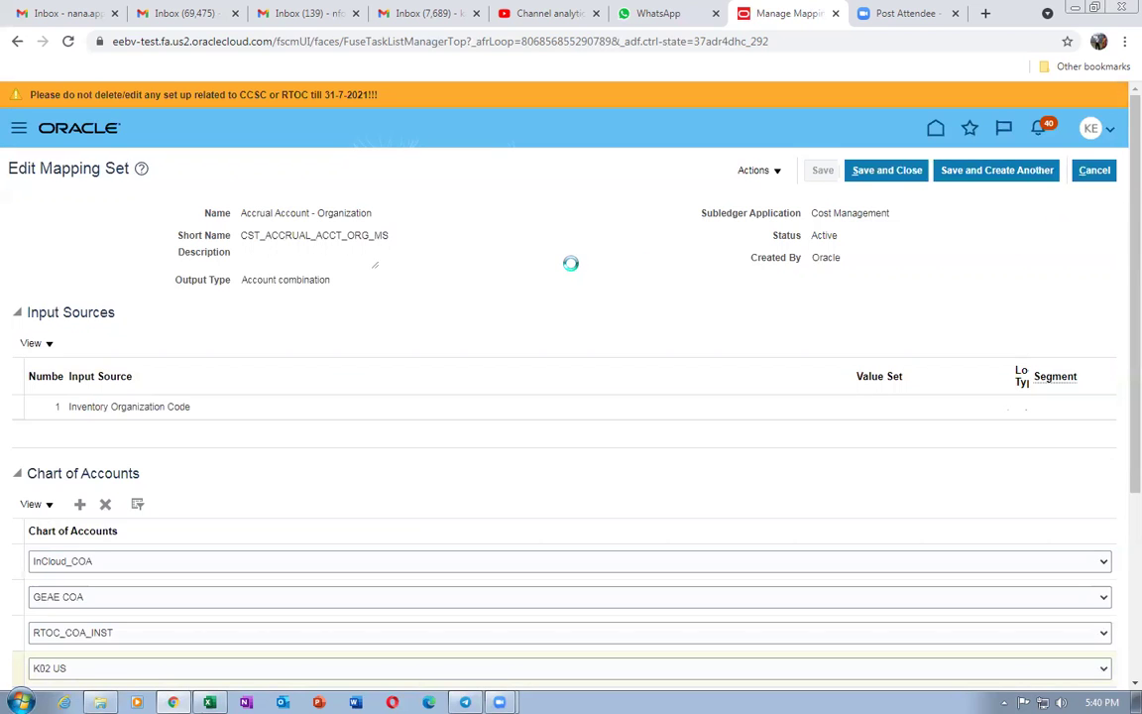
- Switch from Oracle Fusion back to the P_to_P_Process workbook in Excel
scroll(567, 269, "down", 2)
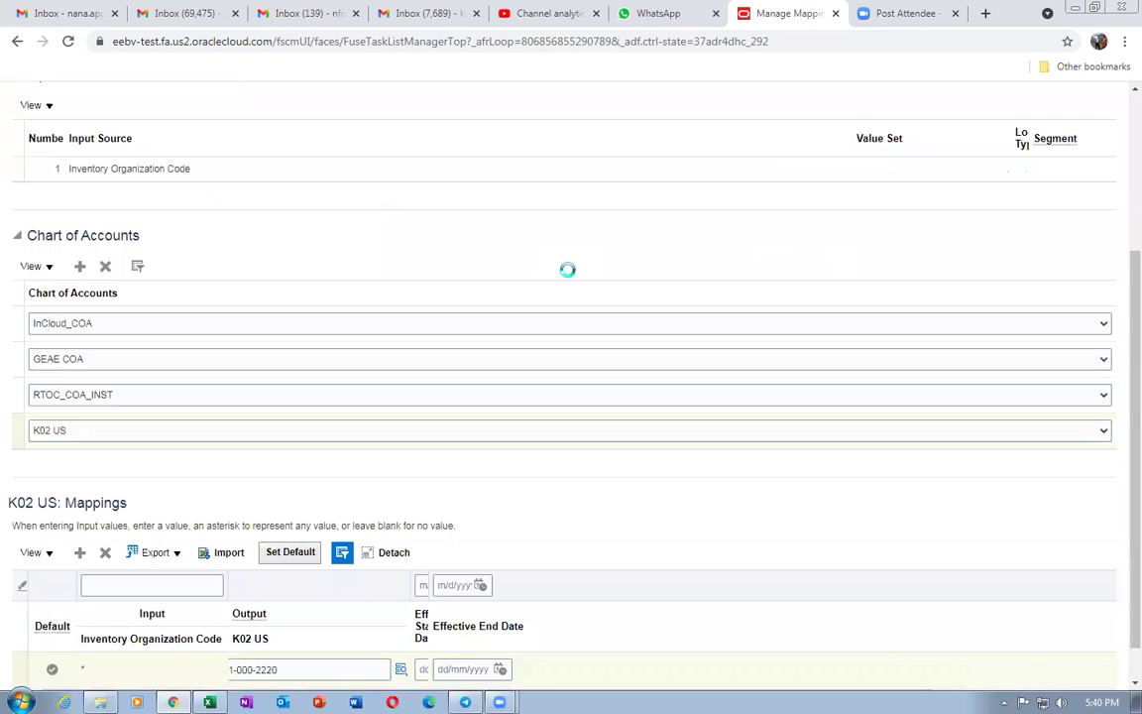
scroll(567, 269, "up", 2)
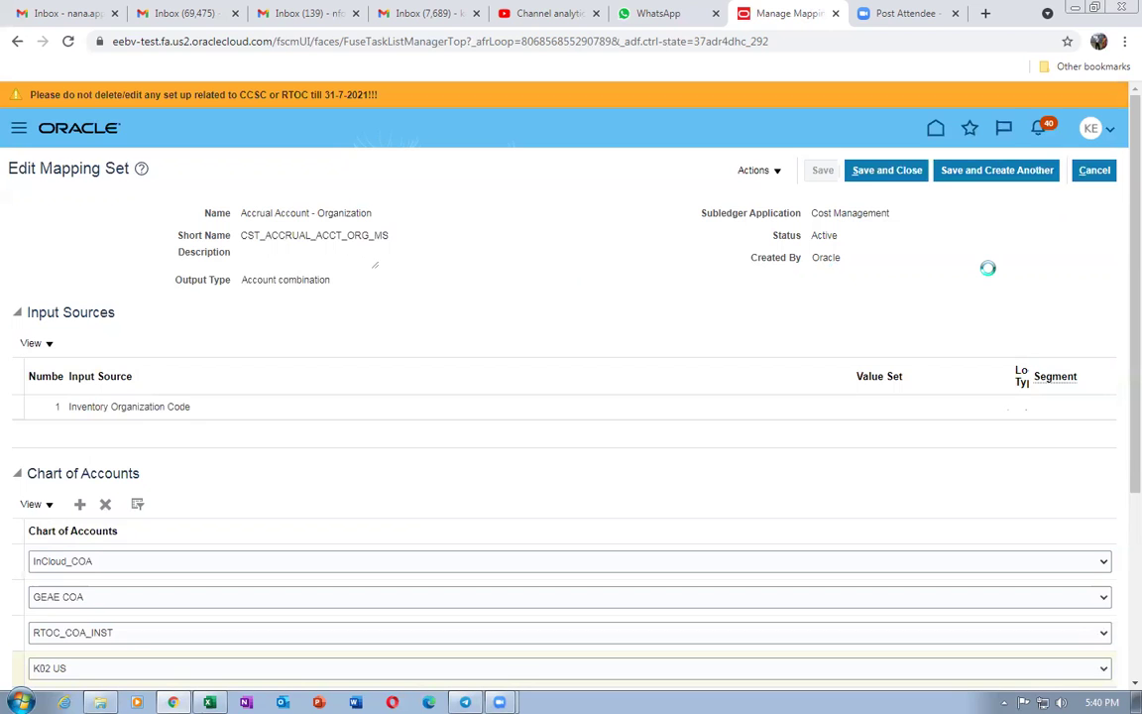
left_click(209, 702)
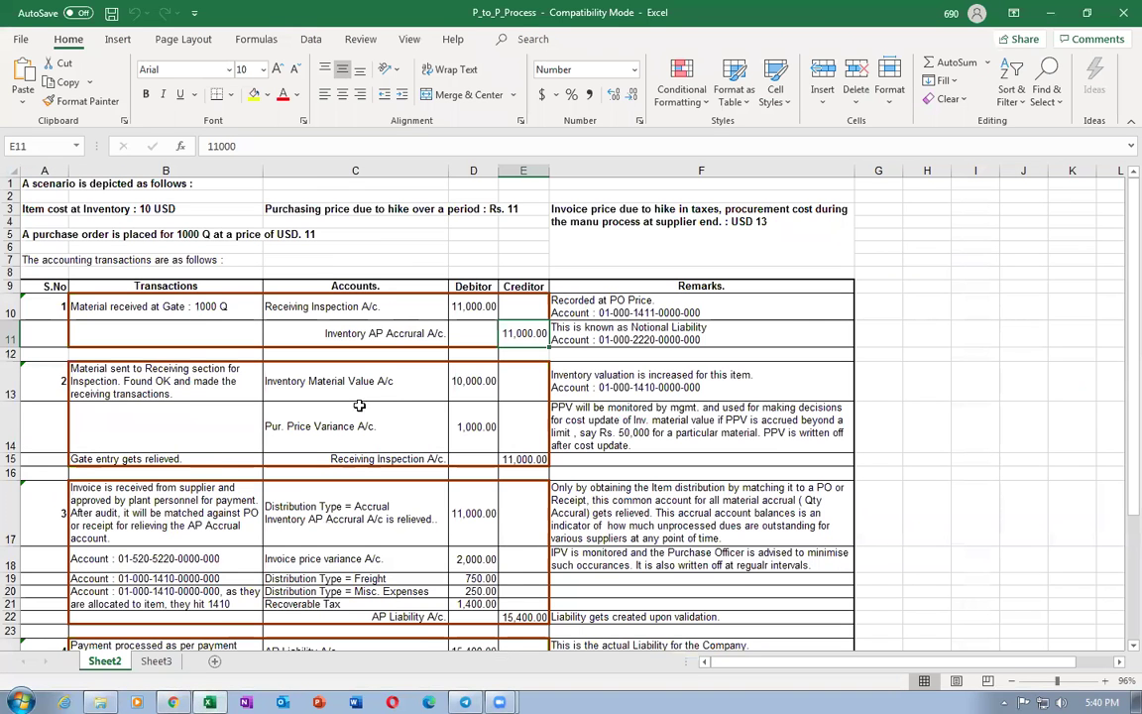
- Review row 11's 11,000.00 Inventory AP Accrual credit and remark, then return to the Oracle mapping set
left_click(621, 337)
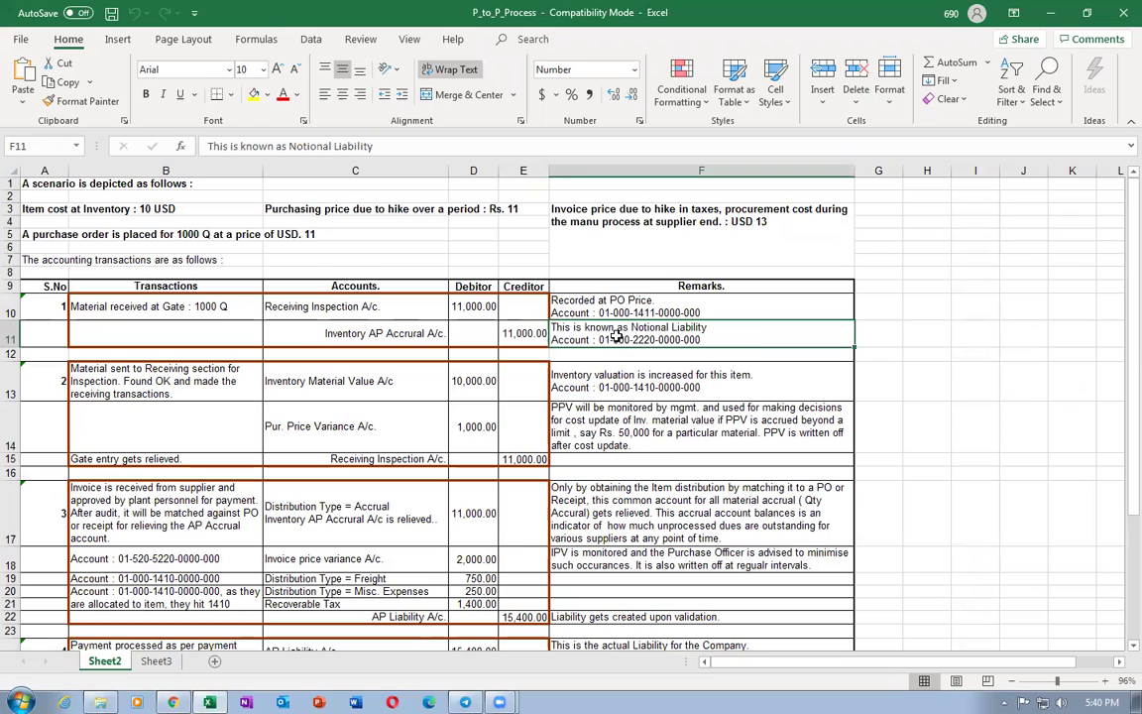
left_click(10, 334)
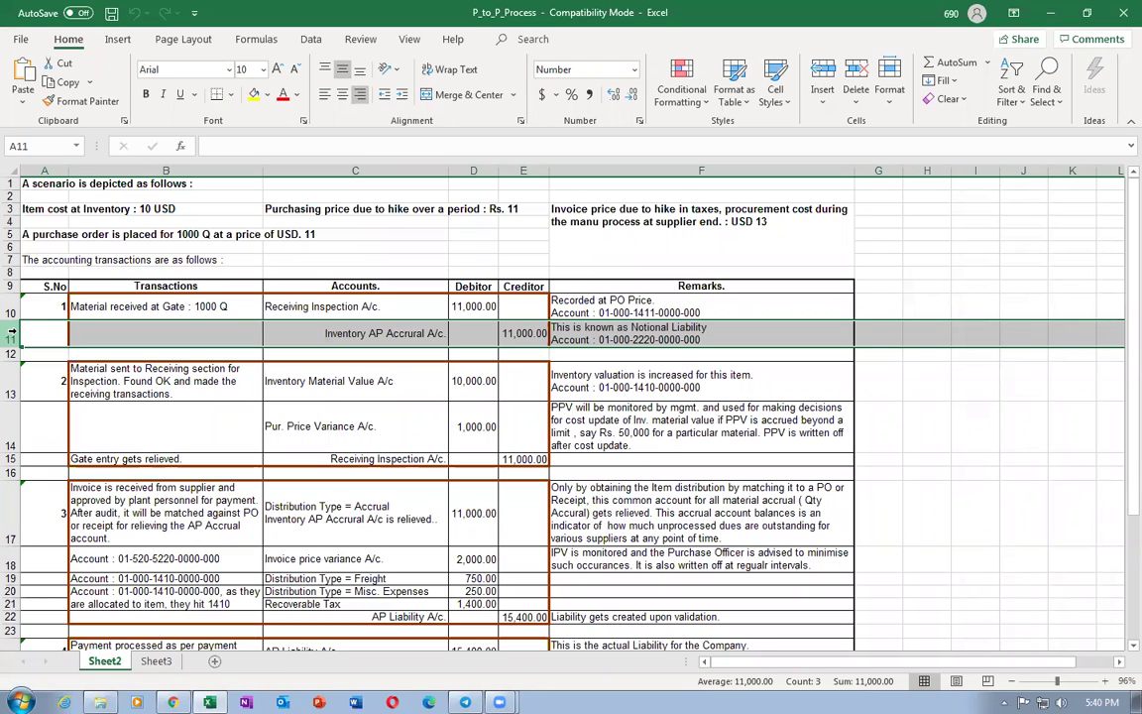
left_click(327, 335)
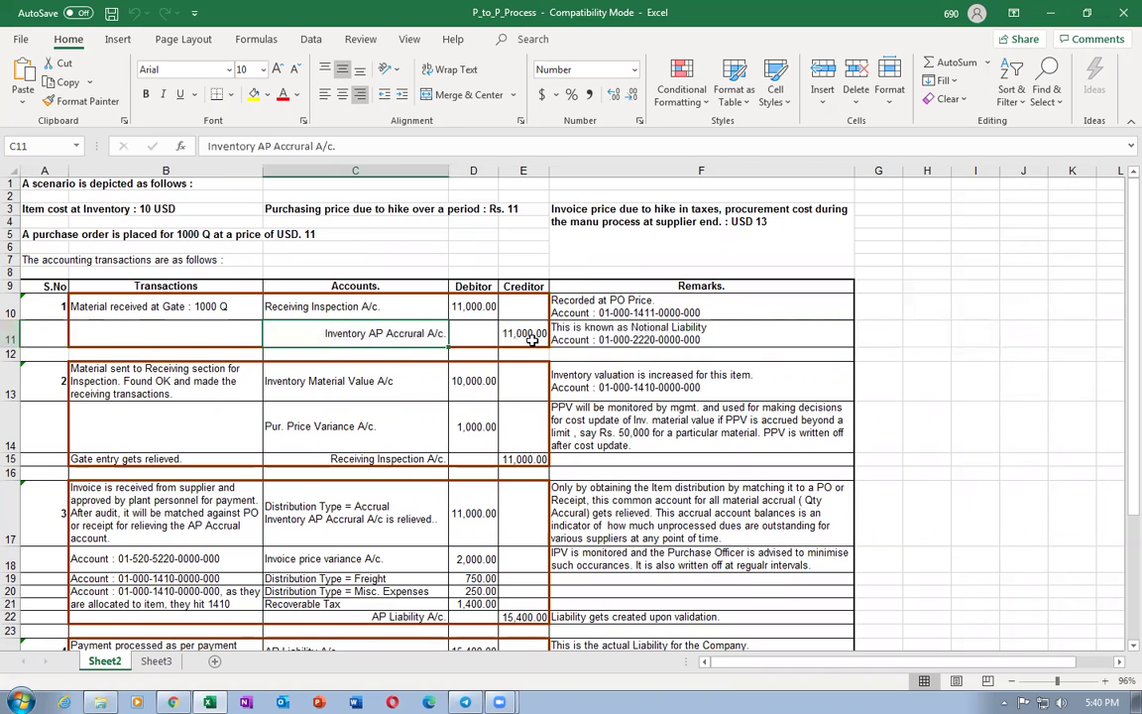
left_click(532, 338)
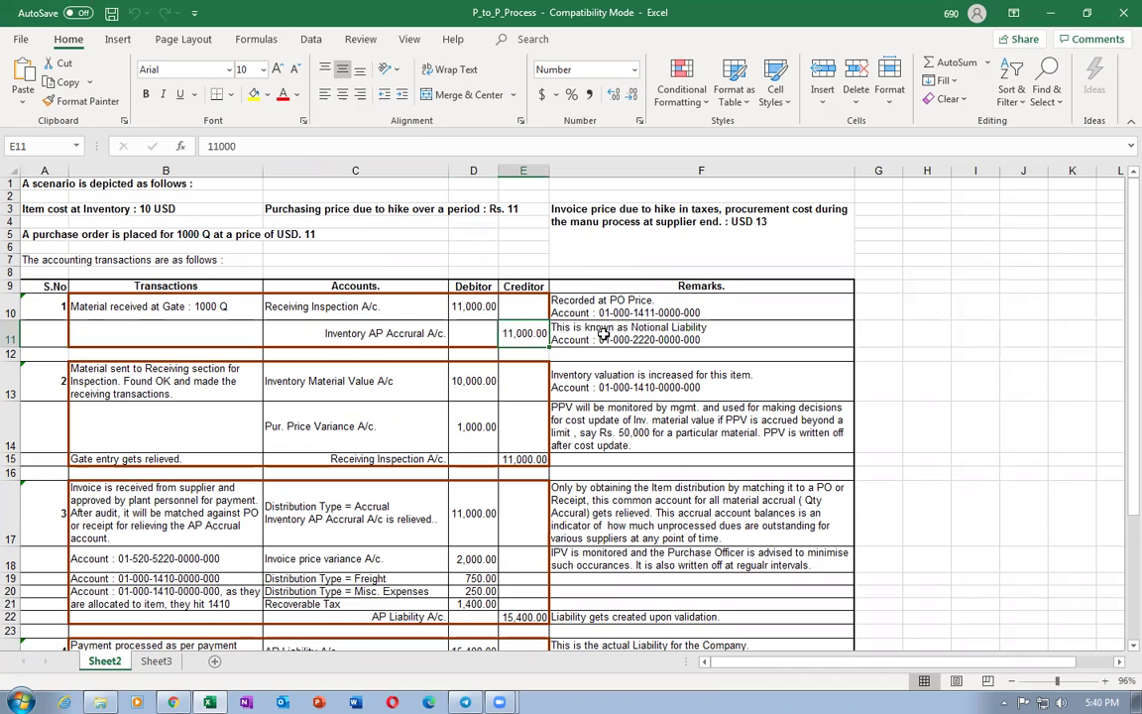
left_click(12, 335)
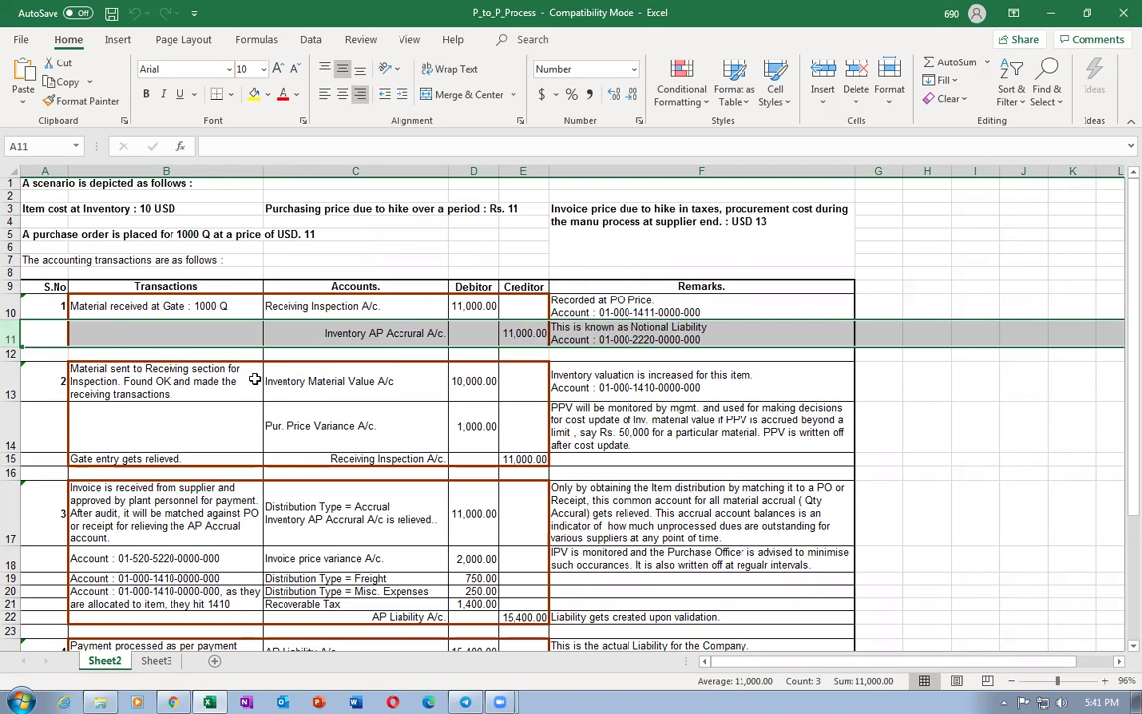
left_click(656, 376)
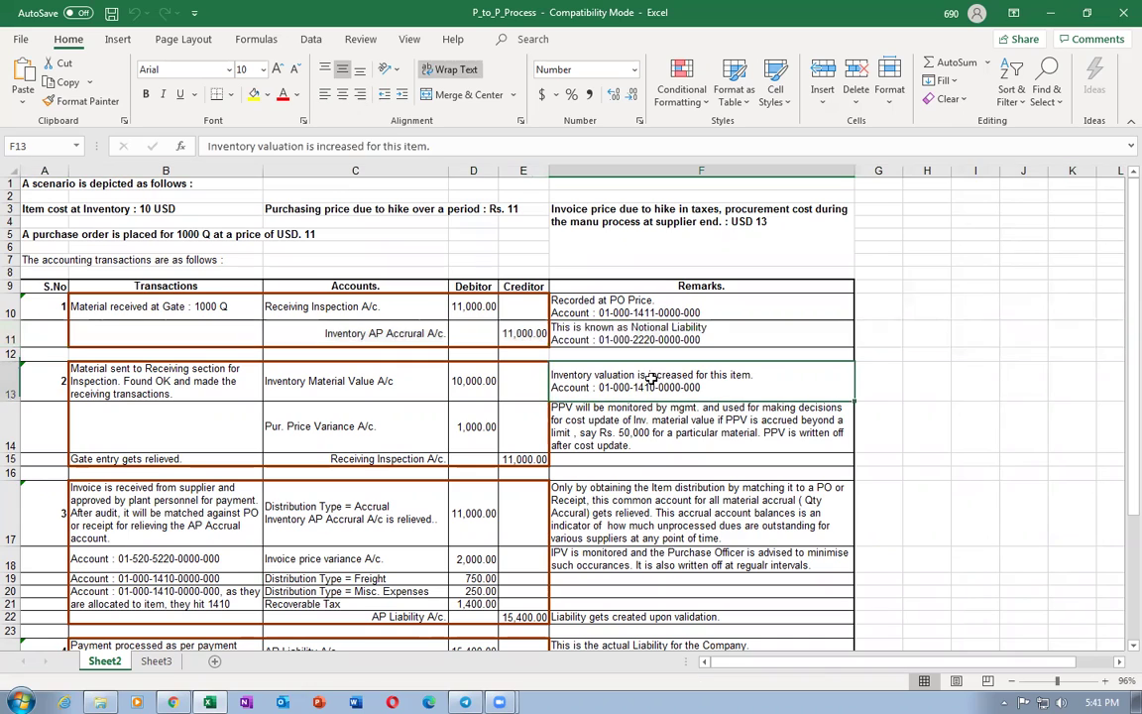
left_click(609, 327)
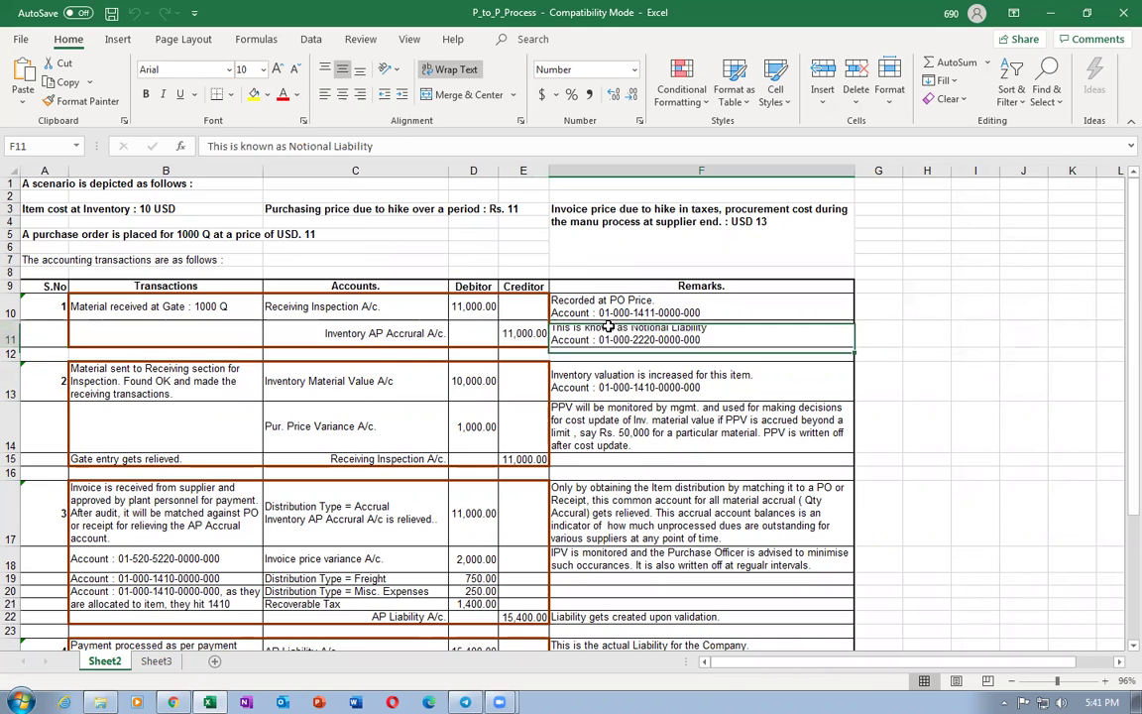
left_click(334, 330)
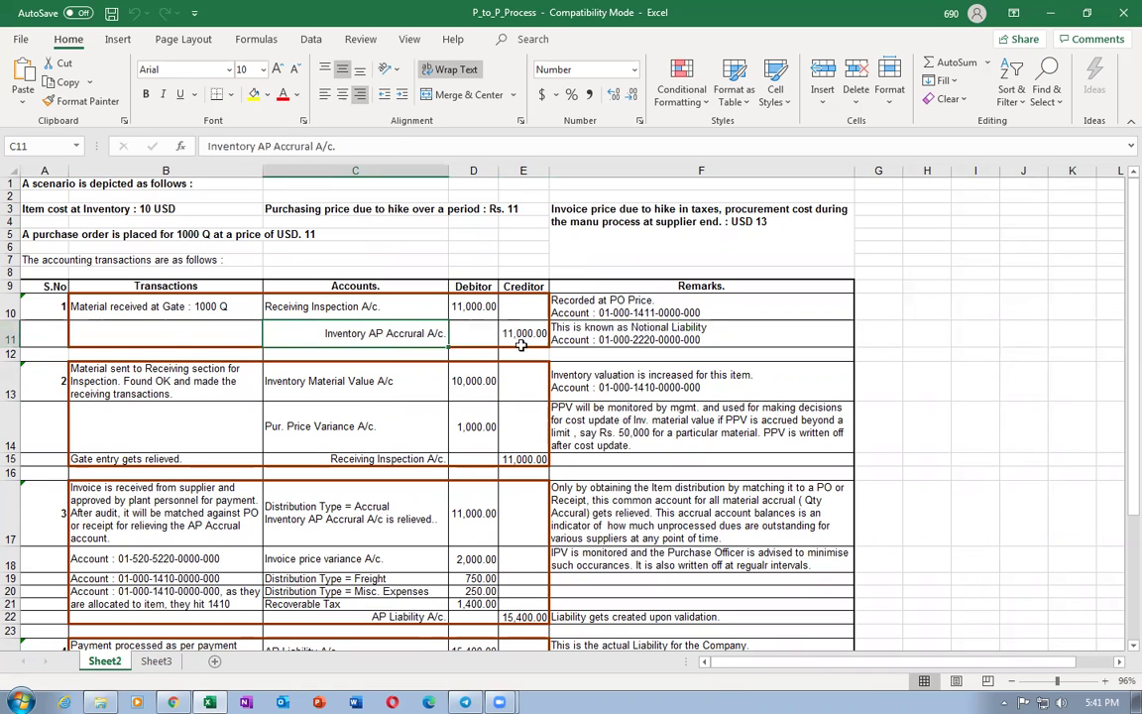
left_click(10, 335)
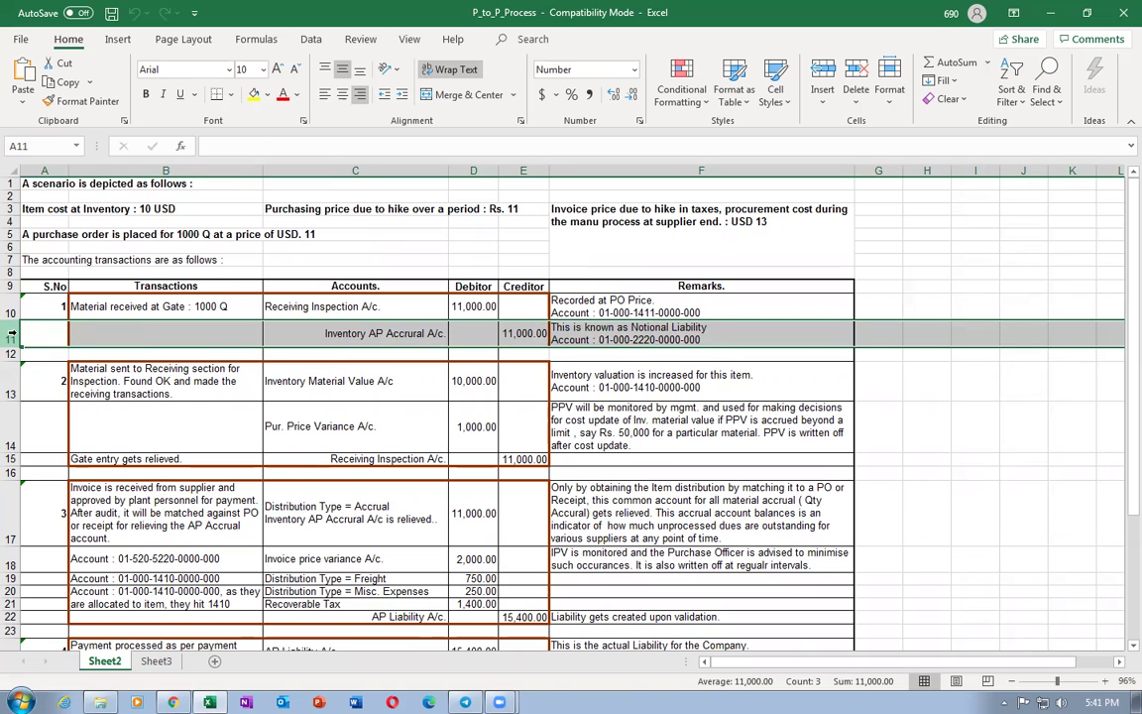
key("alt+Tab")
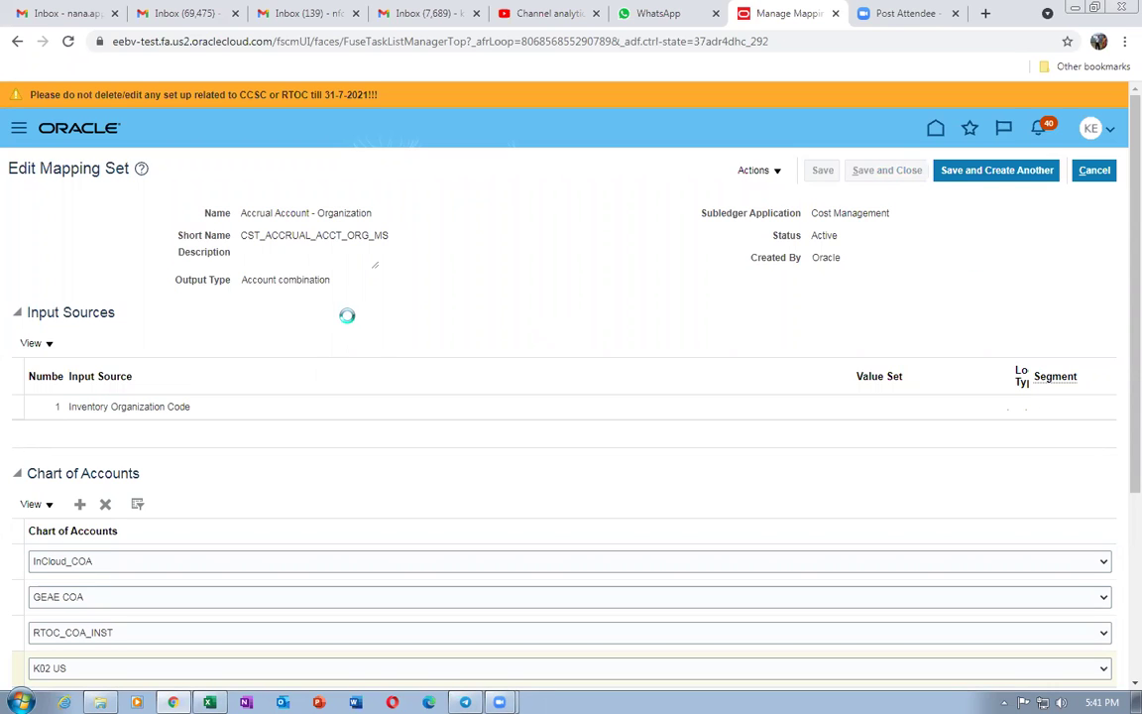
scroll(346, 319, "down", 3)
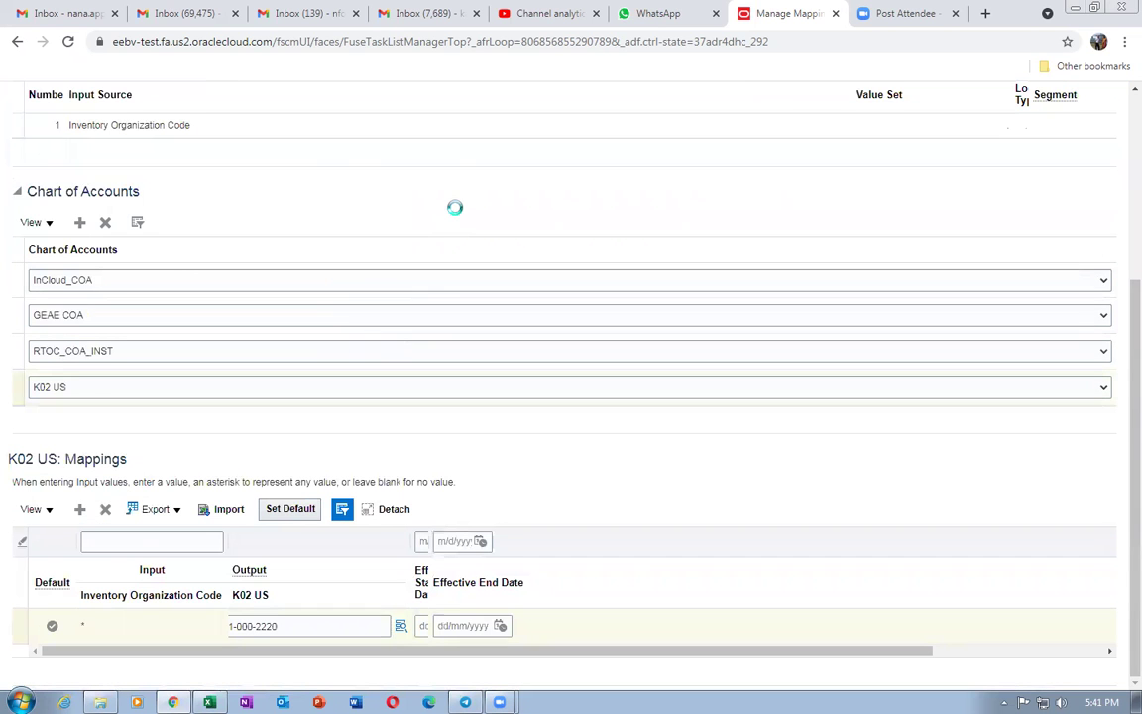
scroll(455, 209, "up", 3)
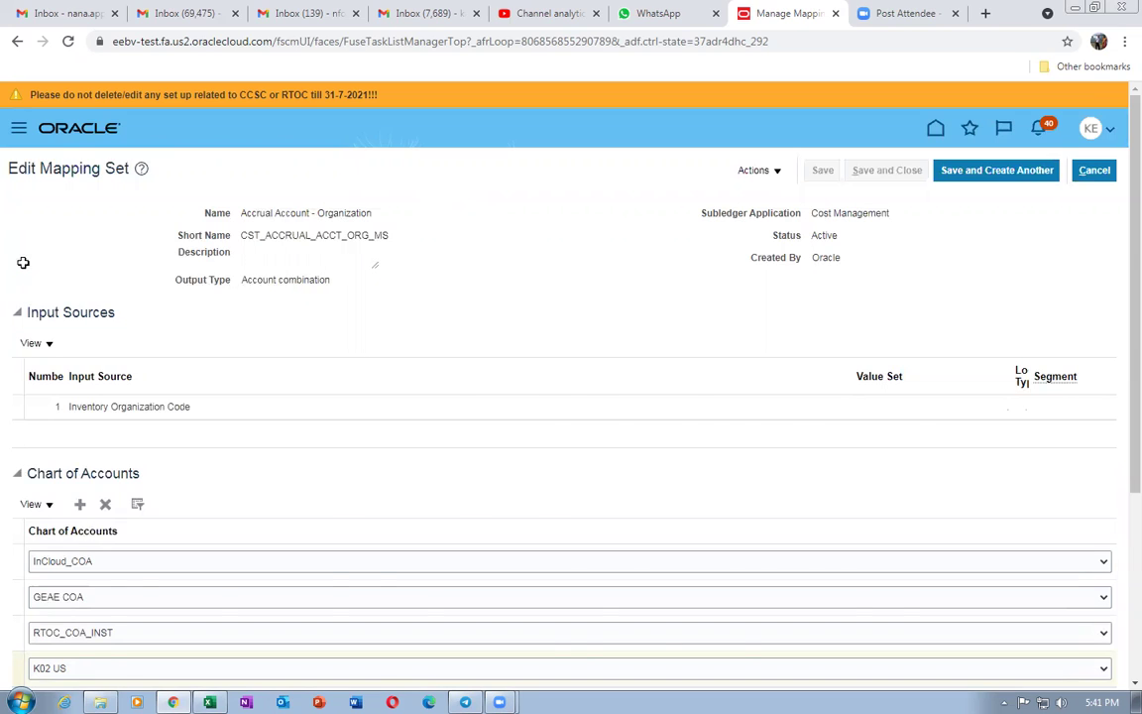
key("alt+Tab")
left_click(121, 329)
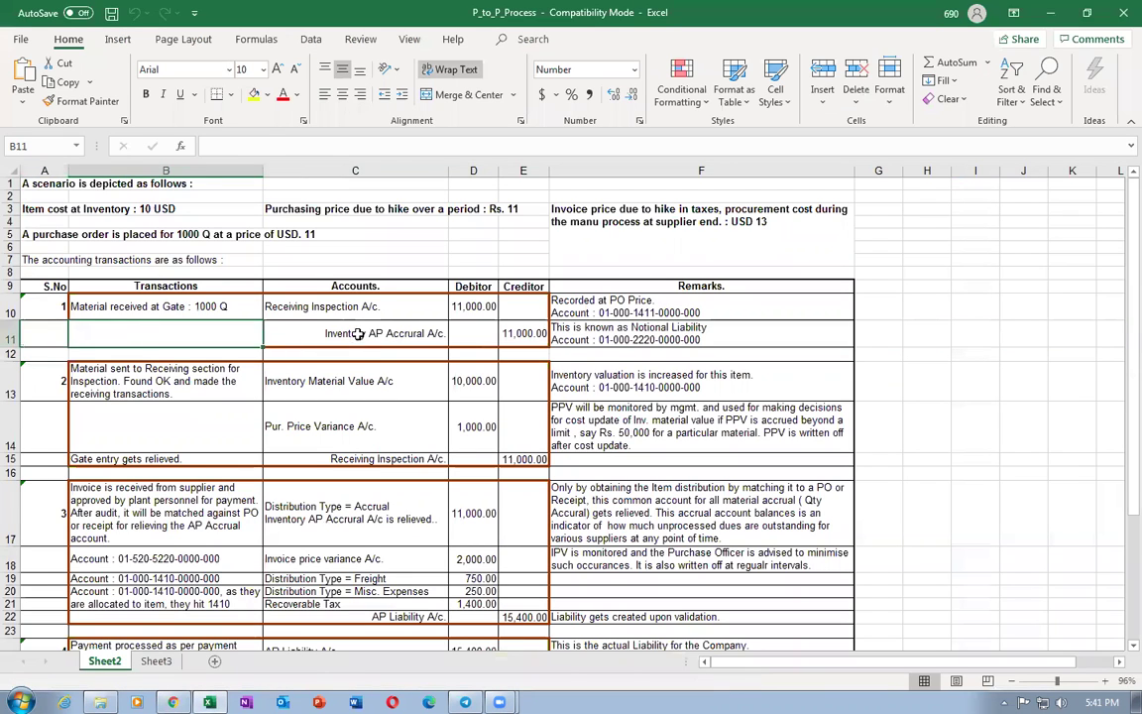
left_click(335, 331)
left_click(607, 330)
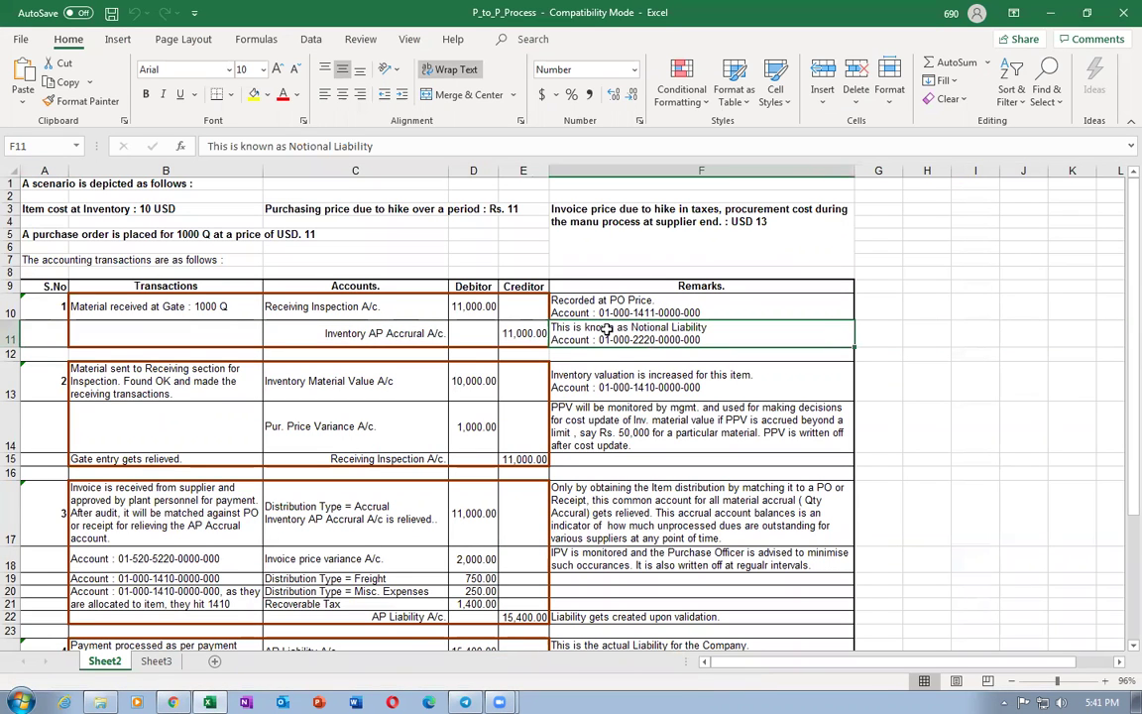
key("alt+Tab")
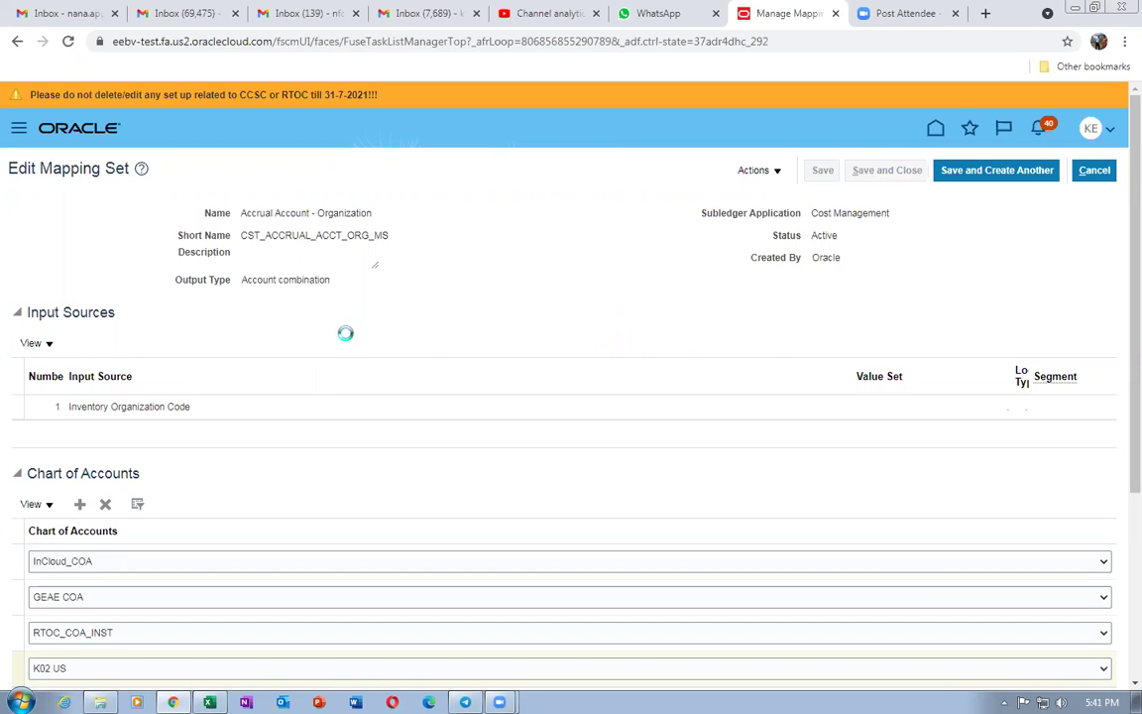
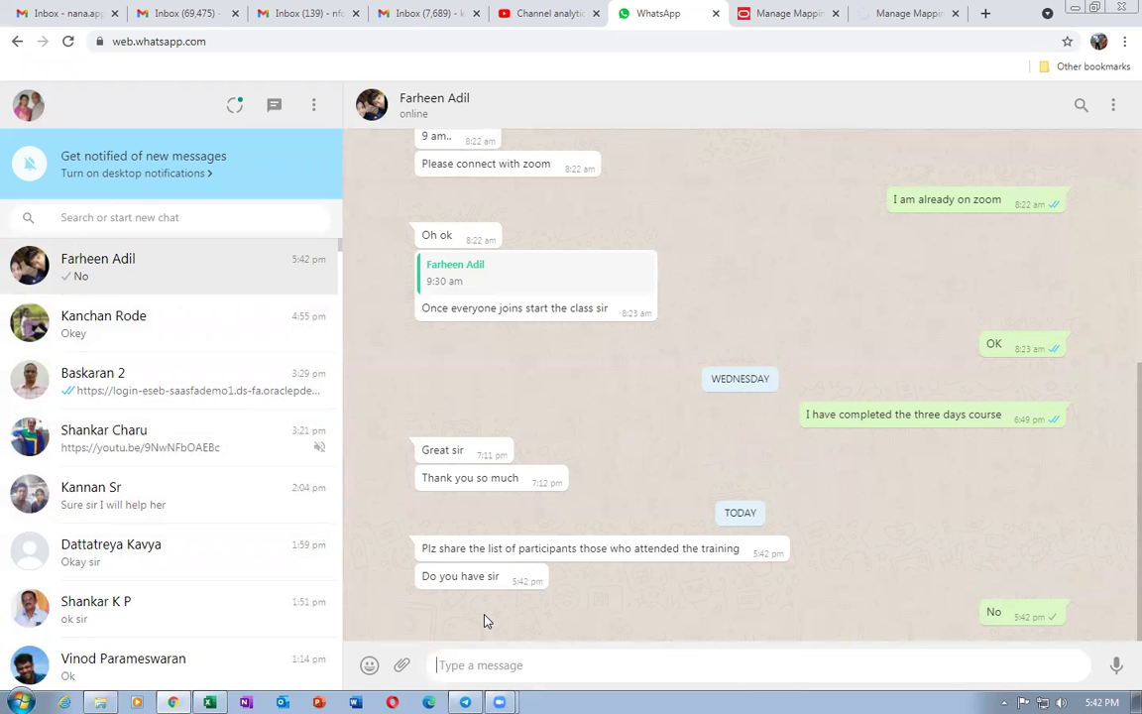
- Duplicate the second Manage Mapping tab and switch to the Oracle Applications home tab
key("alt+Tab")
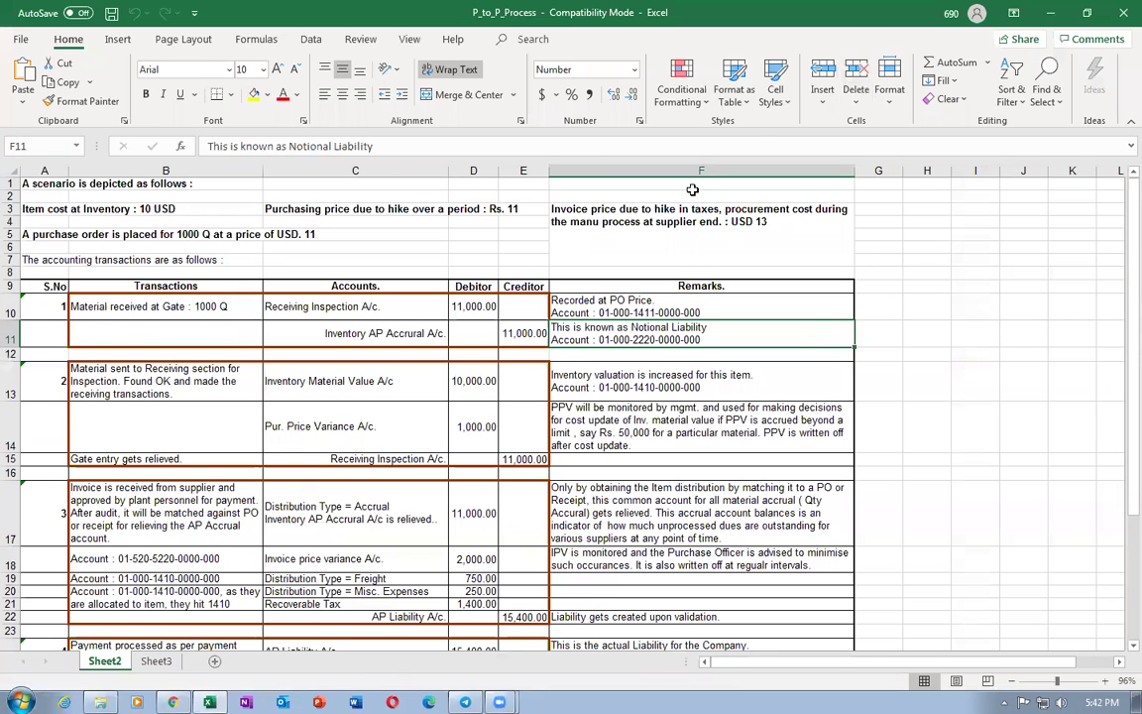
key("alt+Tab")
left_click(793, 12)
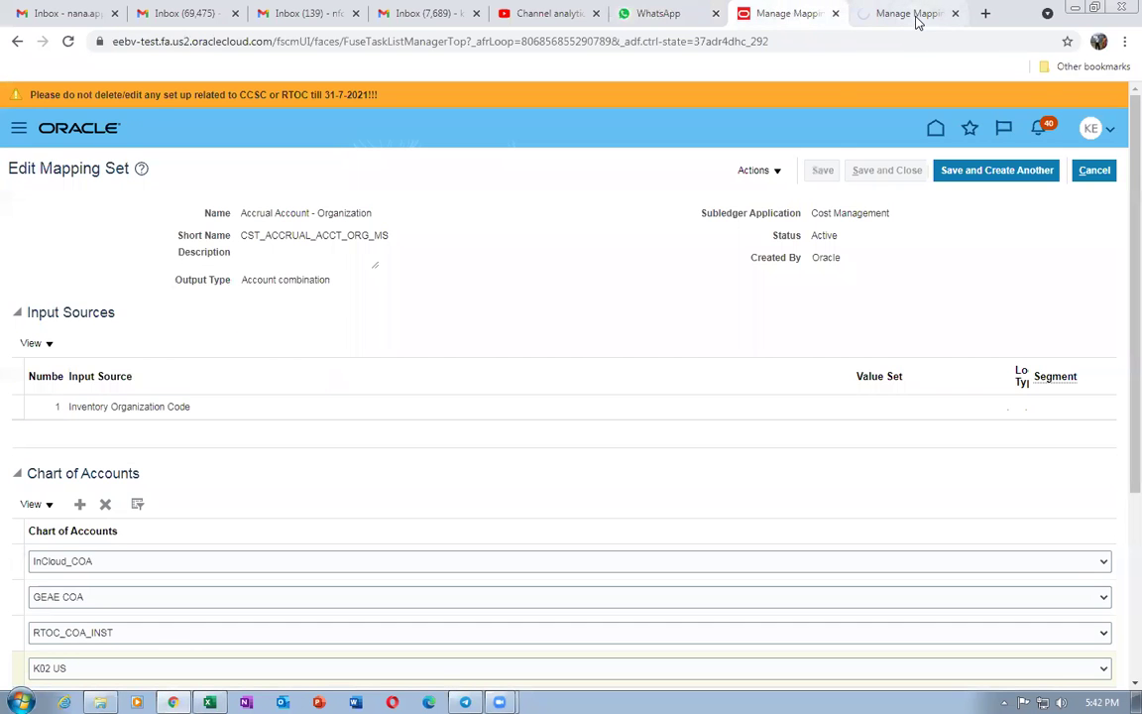
left_click(916, 17)
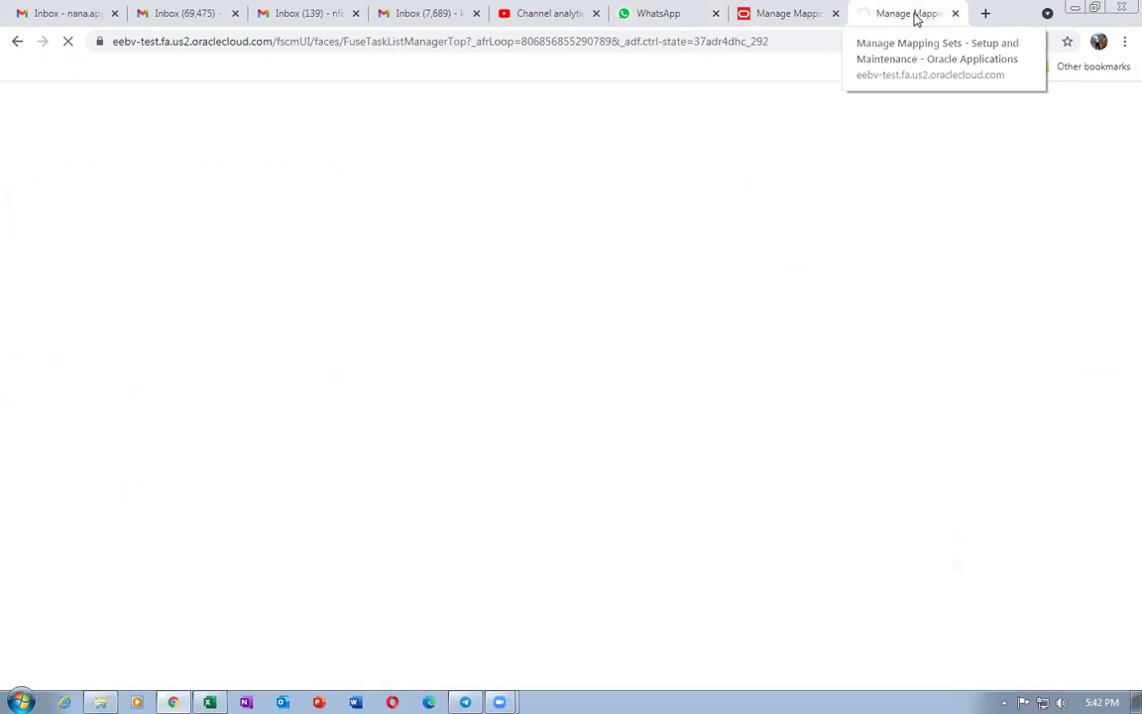
left_click(794, 35)
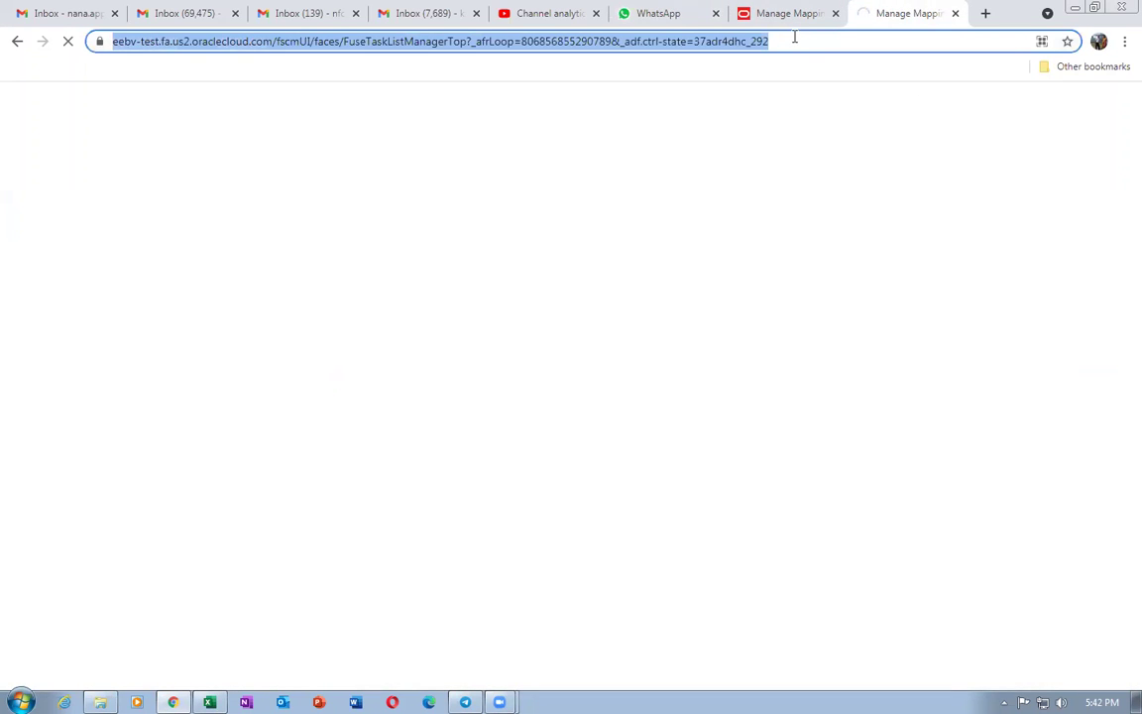
right_click(897, 14)
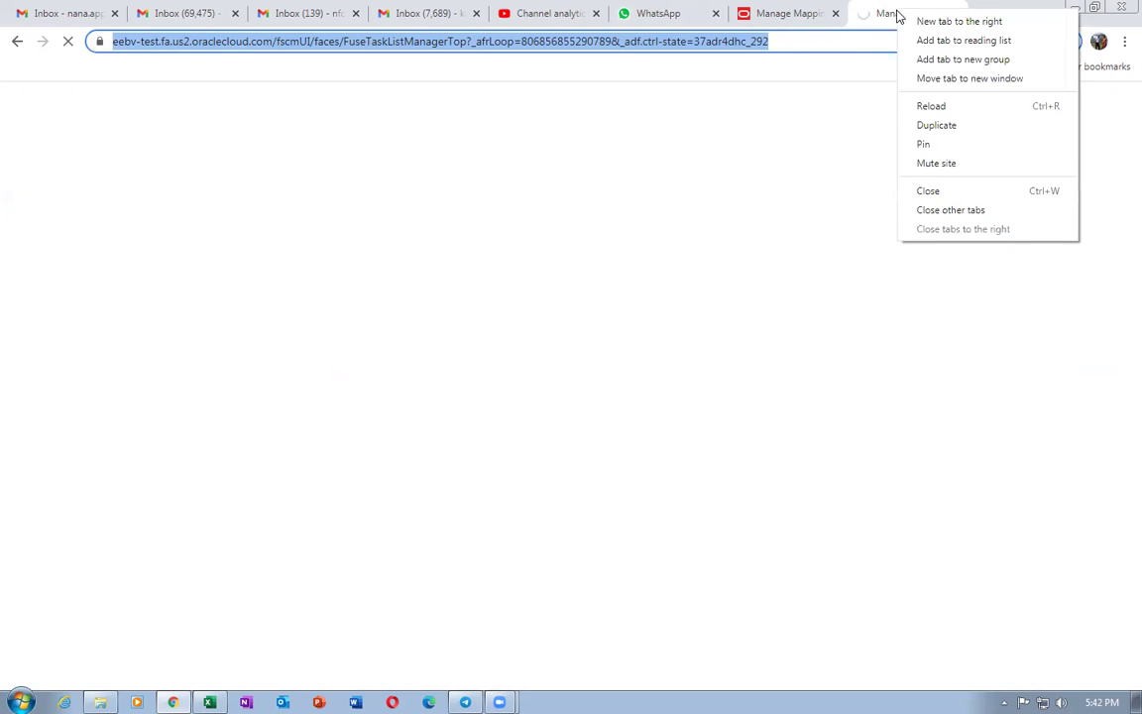
left_click(915, 125)
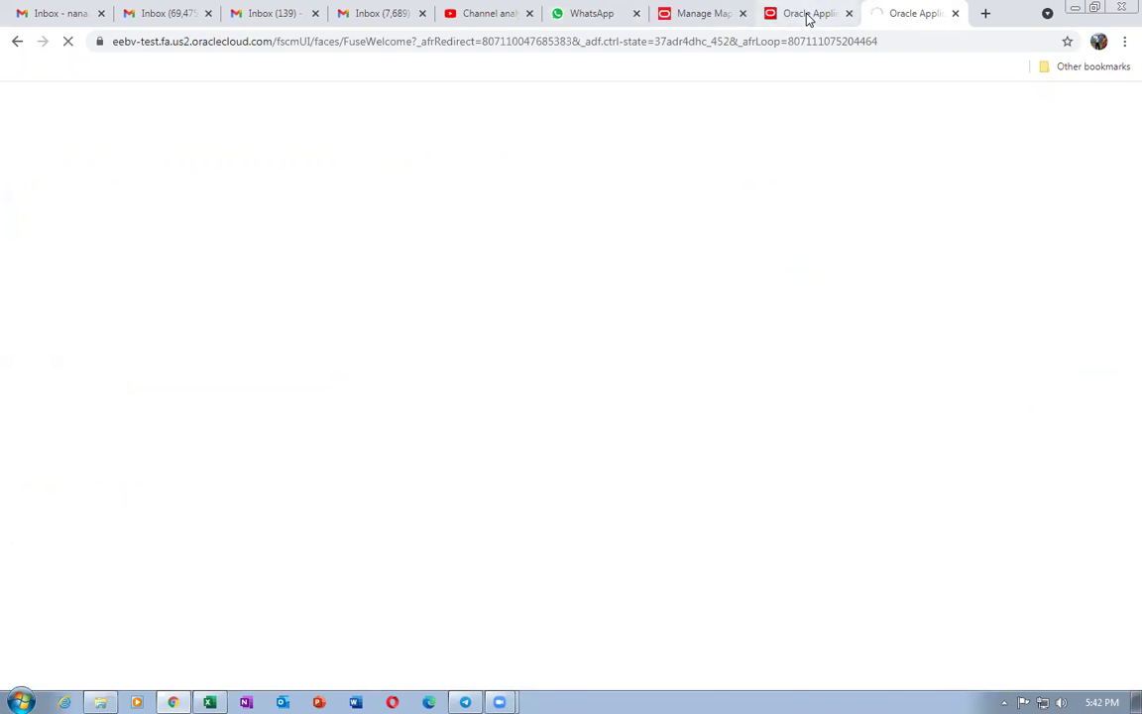
left_click(808, 14)
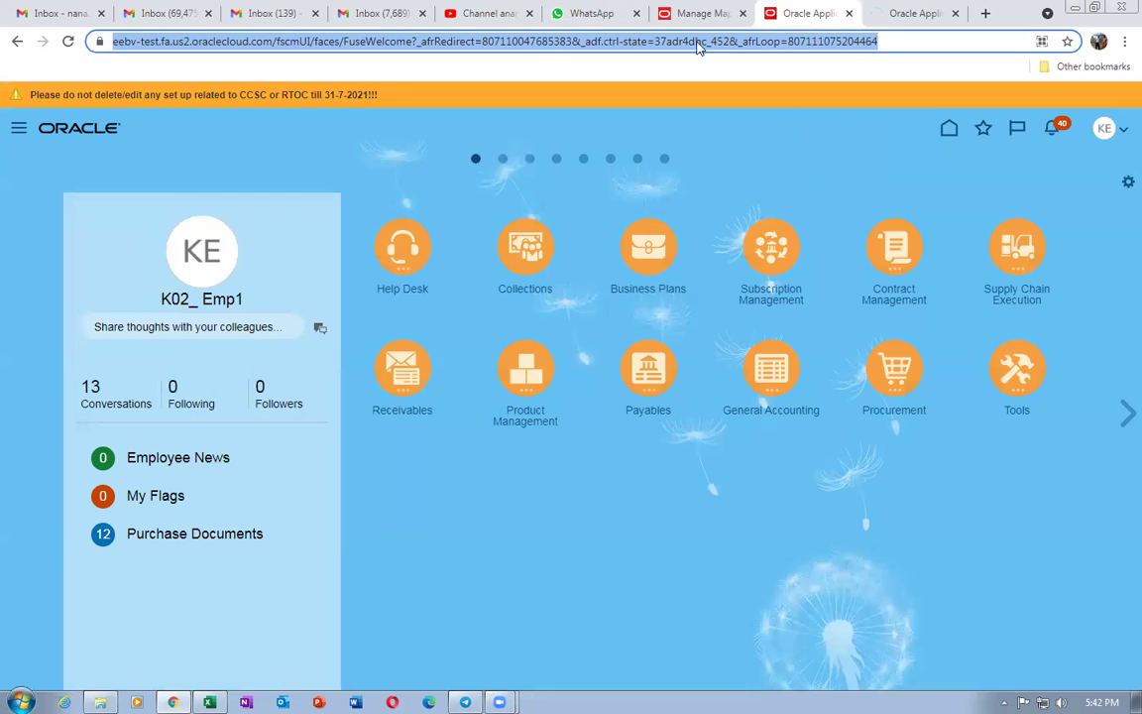
- Open Setup and Maintenance from the Oracle home page's settings and actions menu
left_click(683, 13)
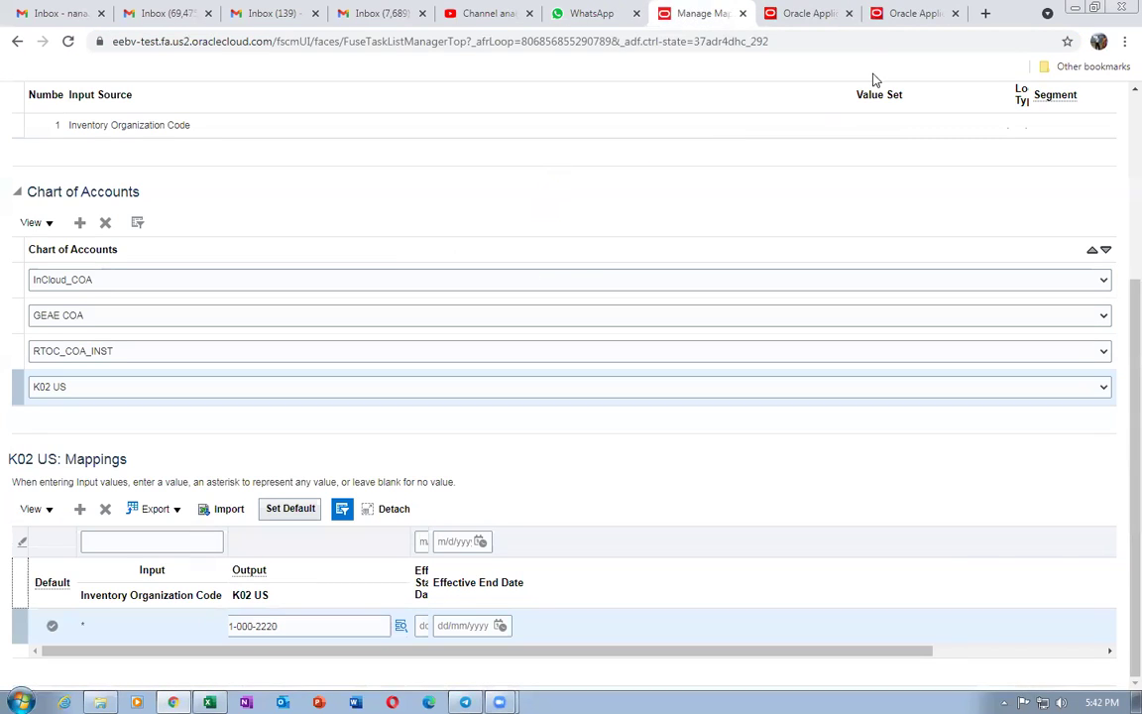
left_click(793, 14)
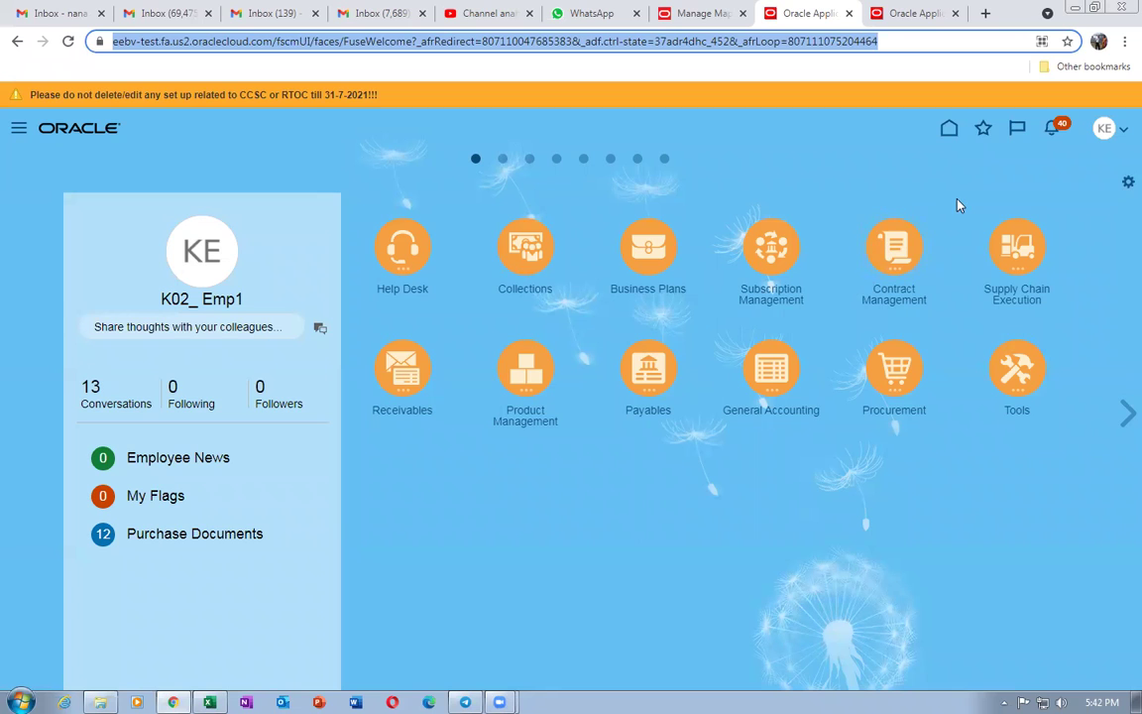
left_click(1103, 136)
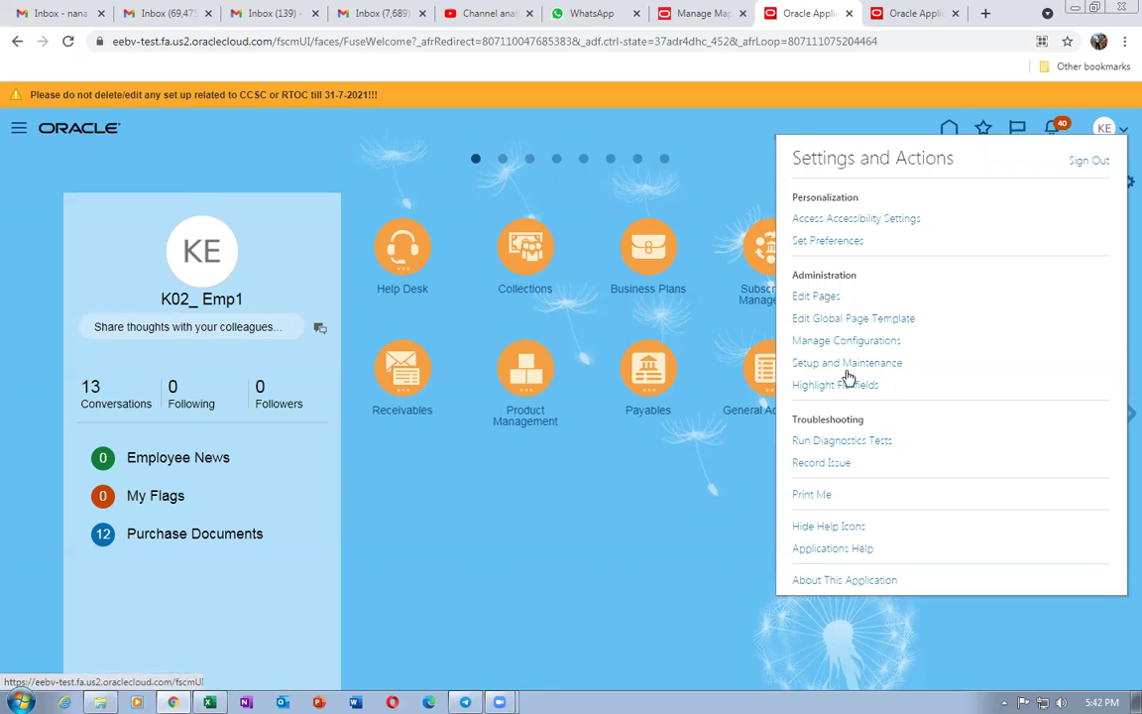
left_click(847, 366)
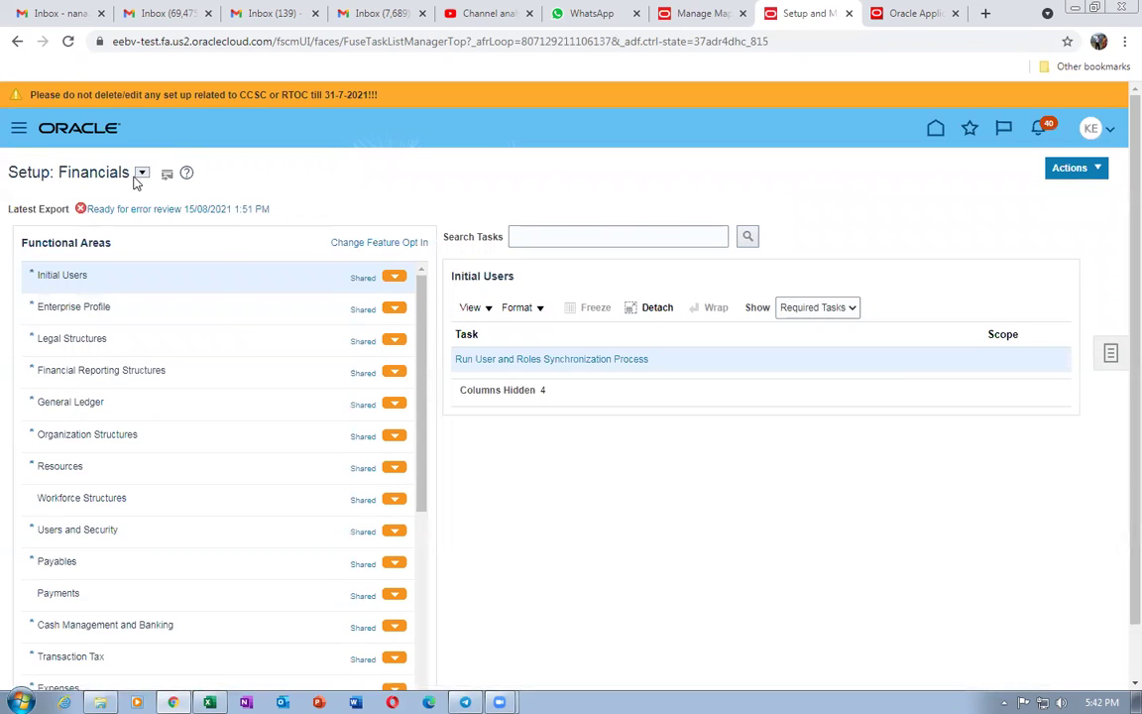
- Choose the Manufacturing and Supply Chain Materials Management offering and search its tasks for mapping sets
left_click(140, 173)
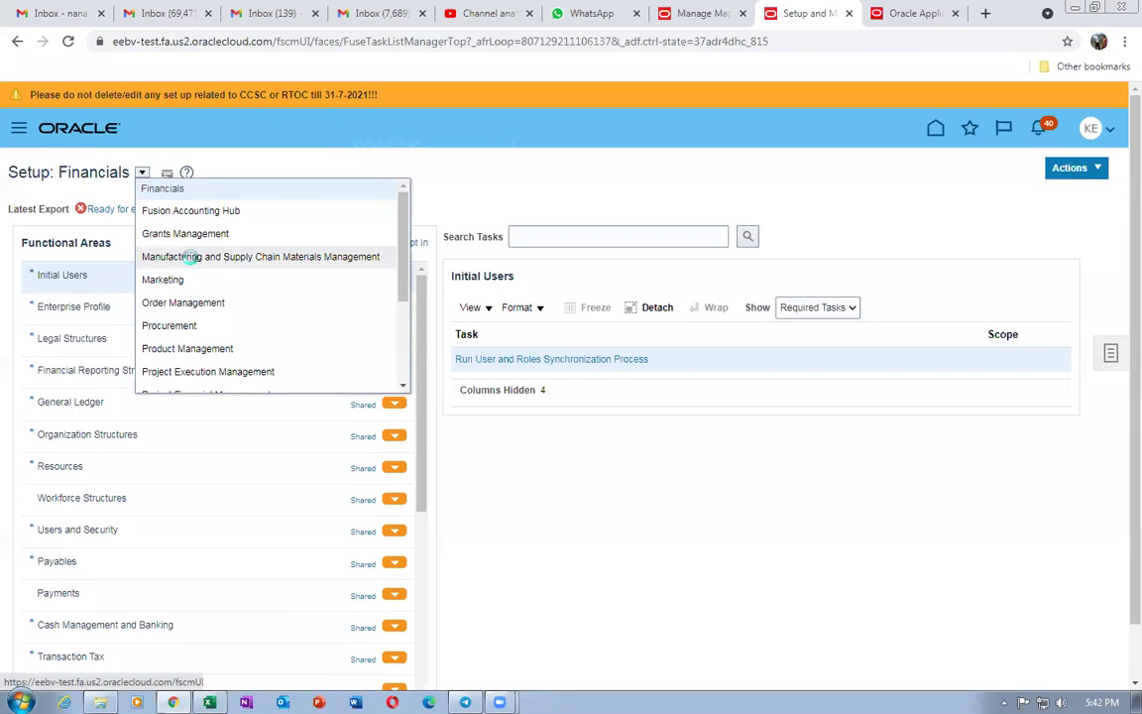
left_click(189, 257)
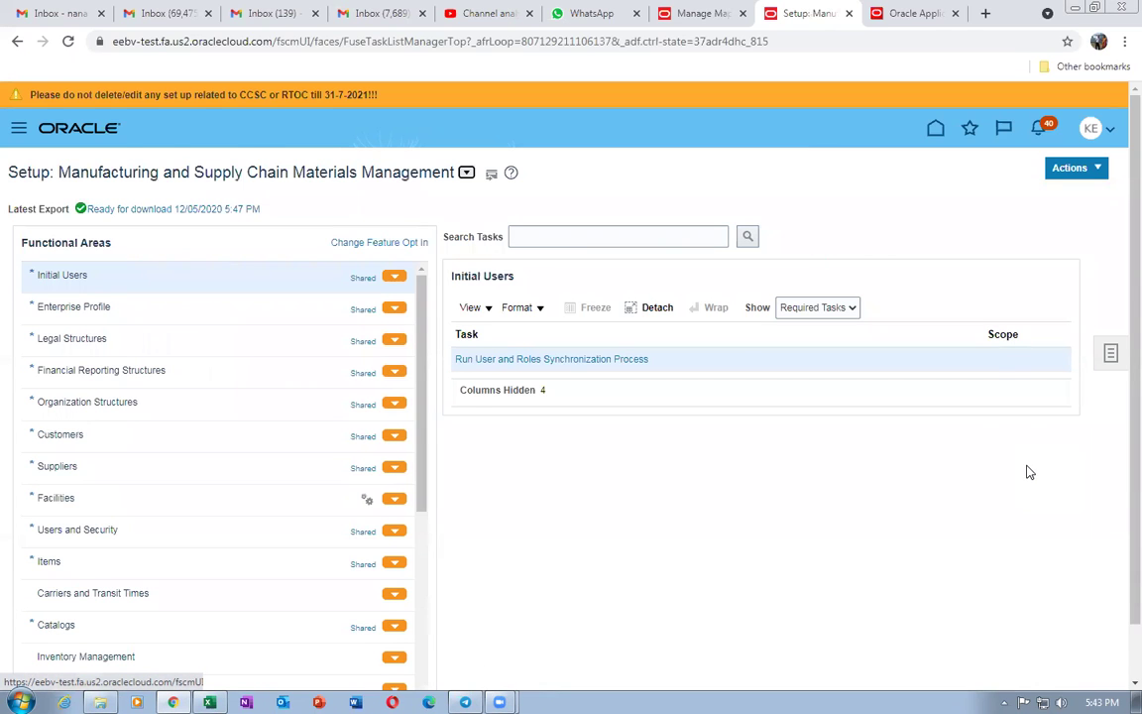
left_click(554, 236)
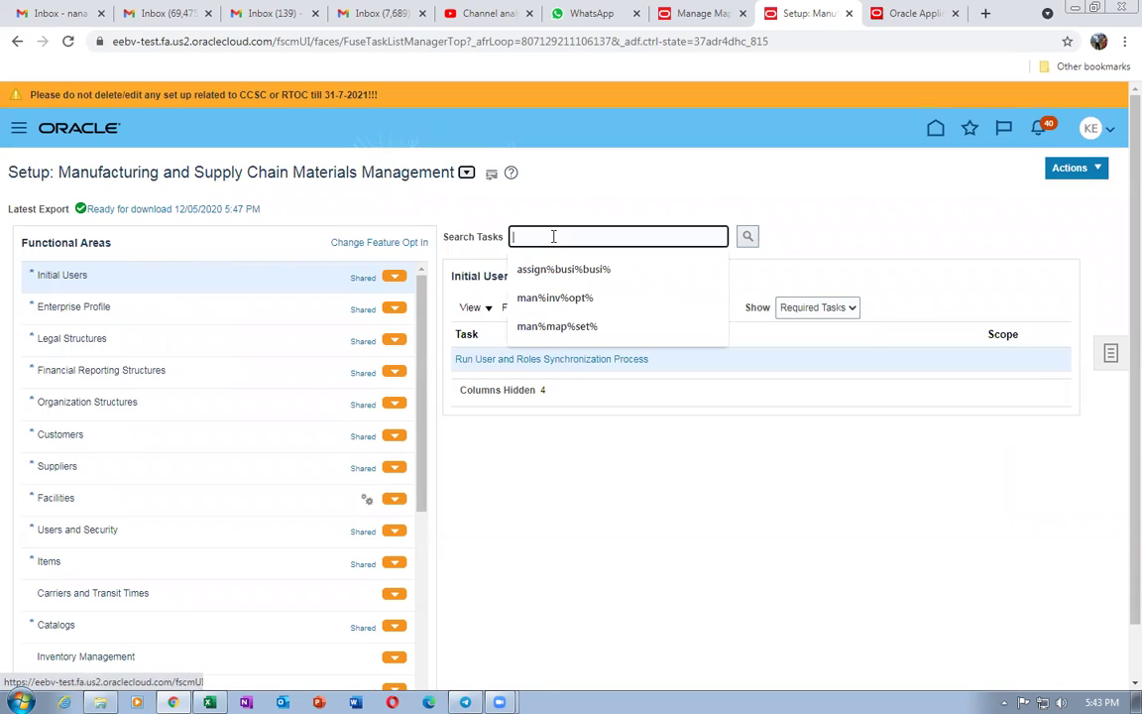
type("man%ma")
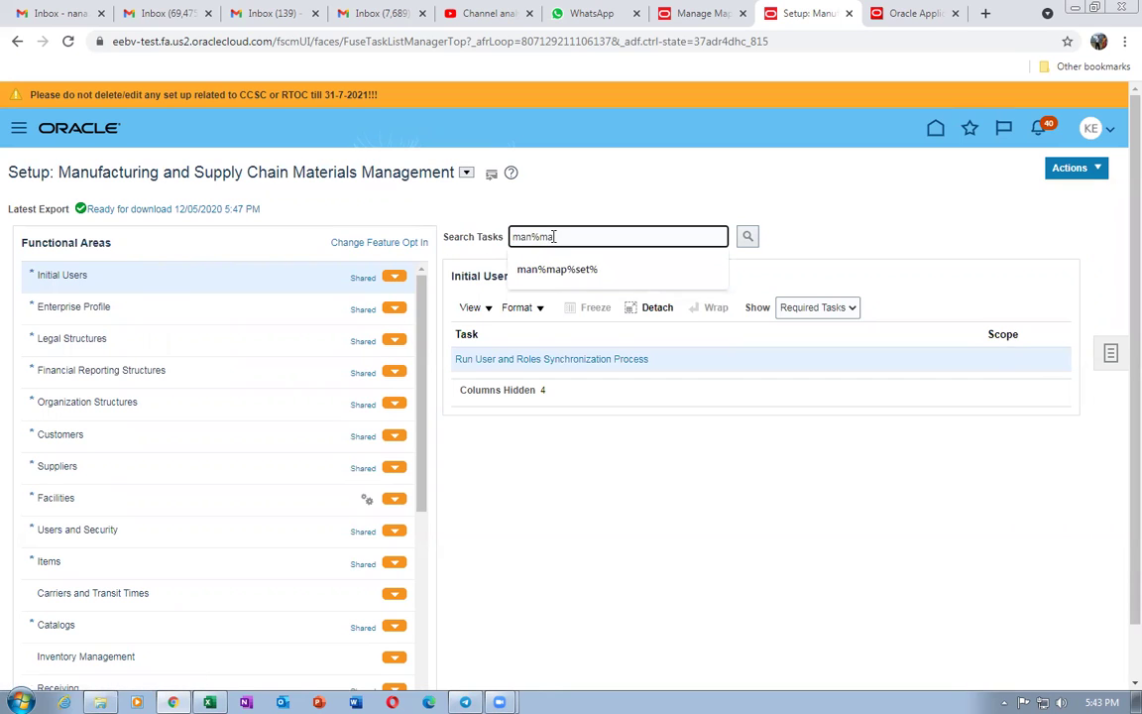
key("Return")
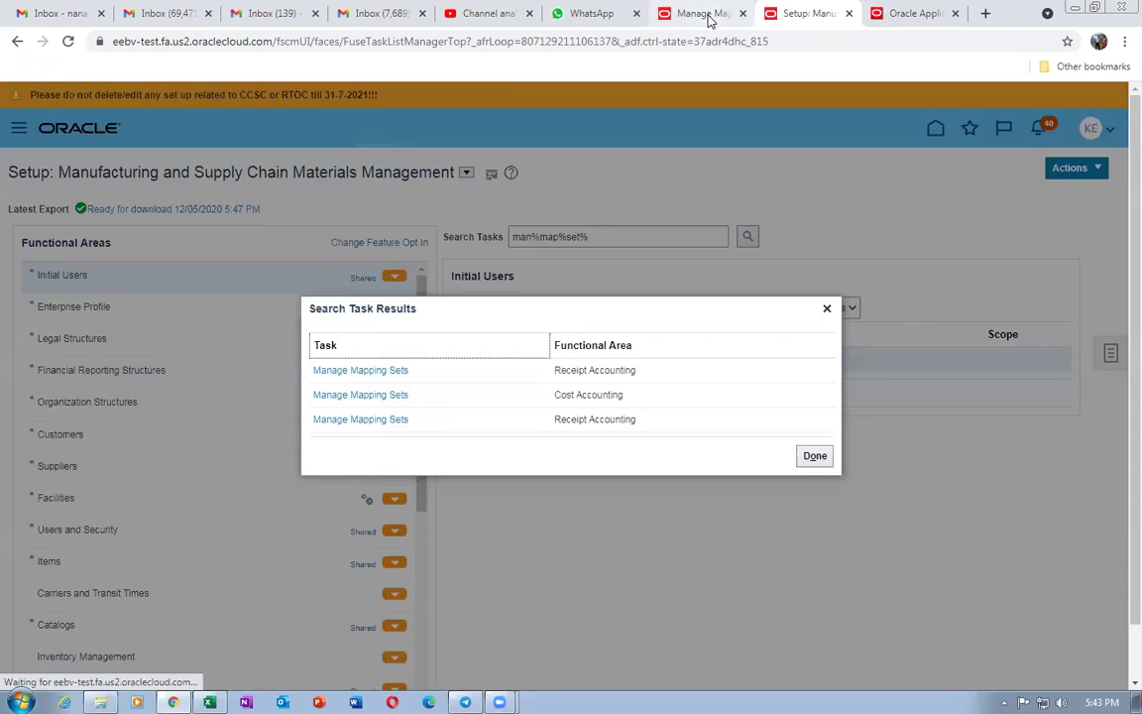
left_click(694, 14)
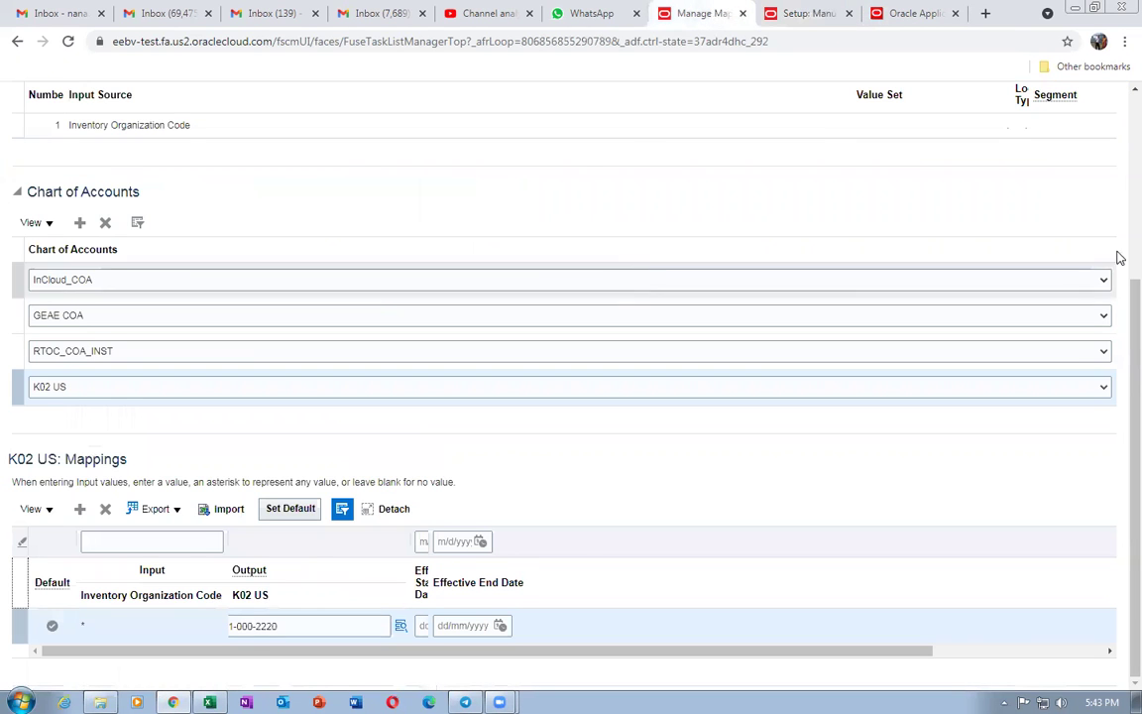
- Save and close Accrual Account - Organization, then reopen it to view the K02 US mappings
scroll(1117, 248, "up", 3)
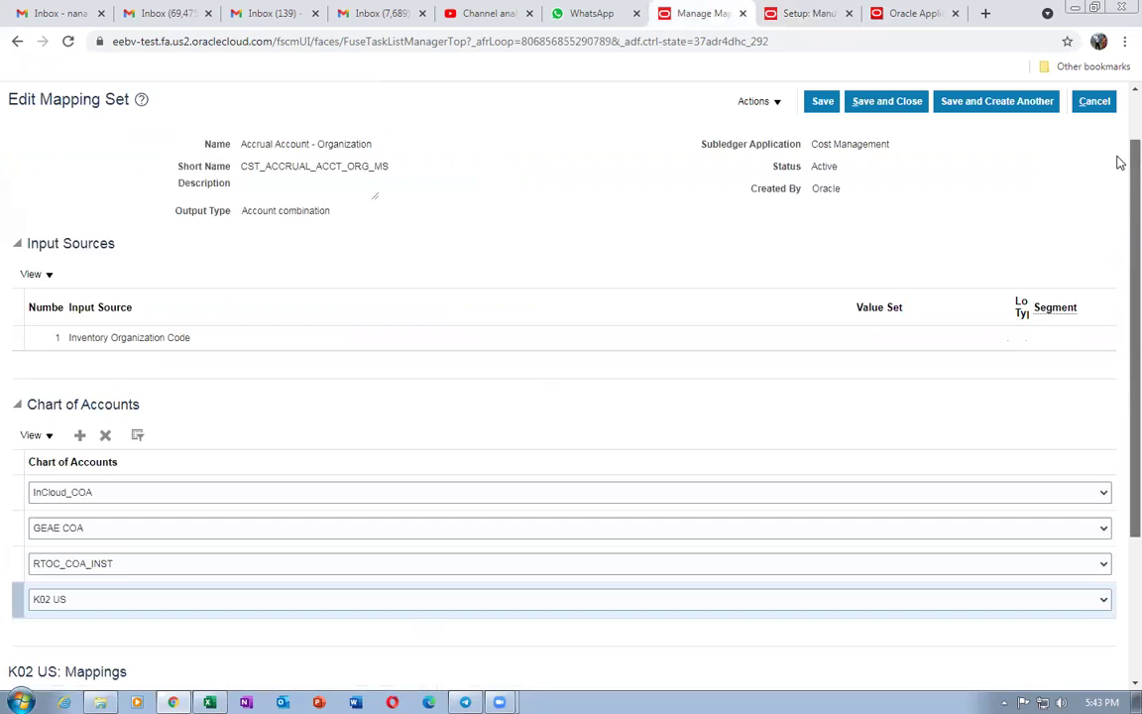
left_click(909, 104)
middle_click(466, 271)
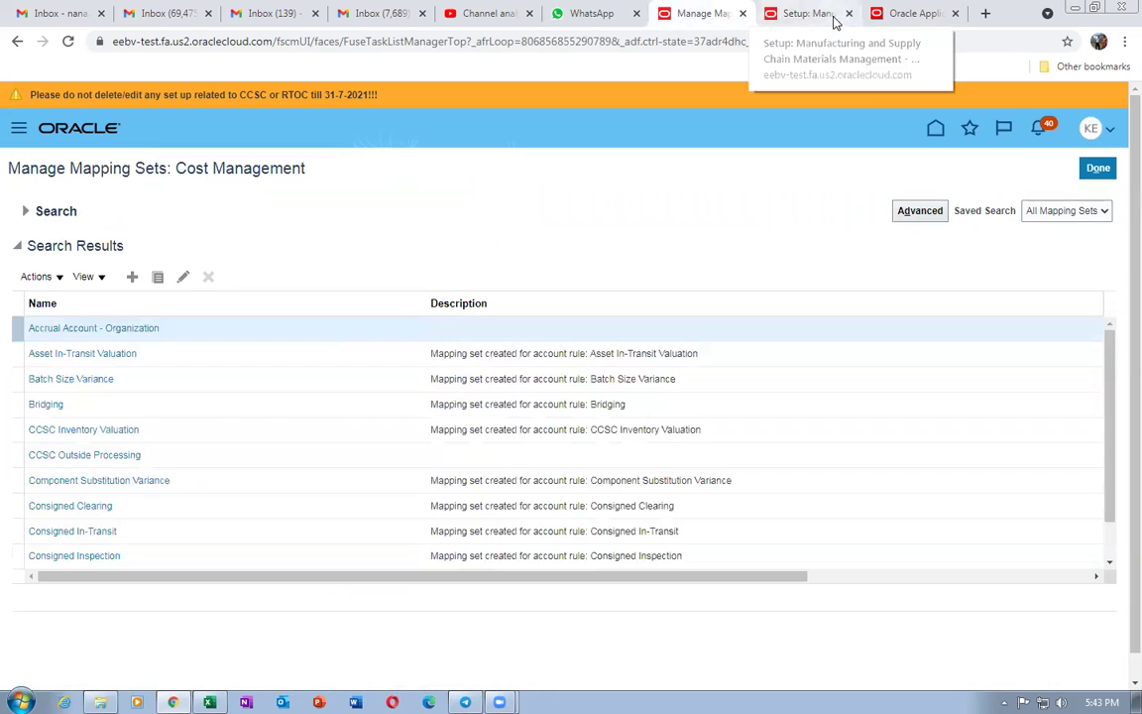
left_click(121, 329)
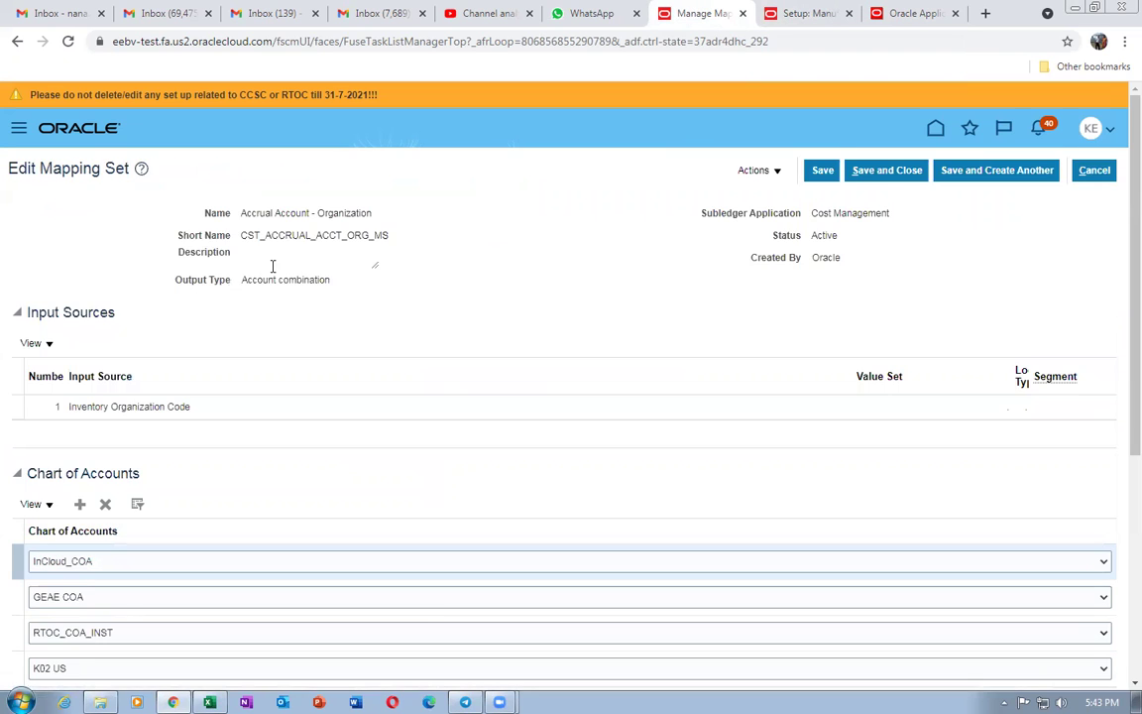
scroll(273, 269, "down", 3)
left_click(65, 355)
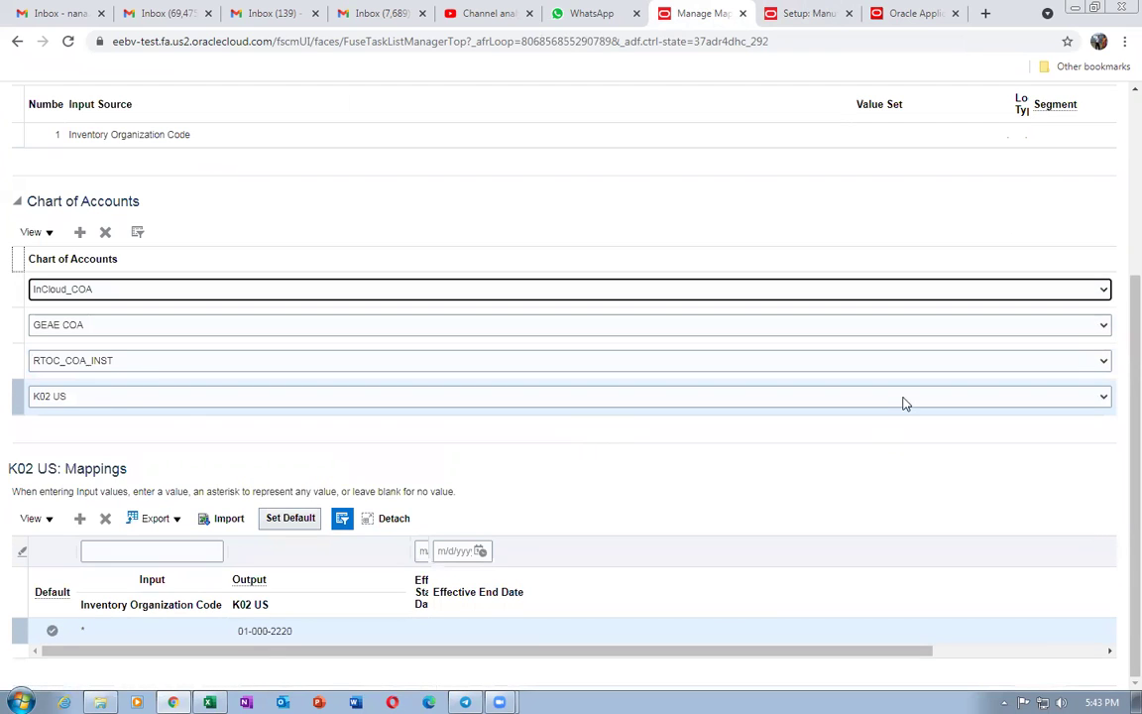
- Cancel out of the mapping set, confirming that unsaved changes are discarded
scroll(1102, 181, "up", 3)
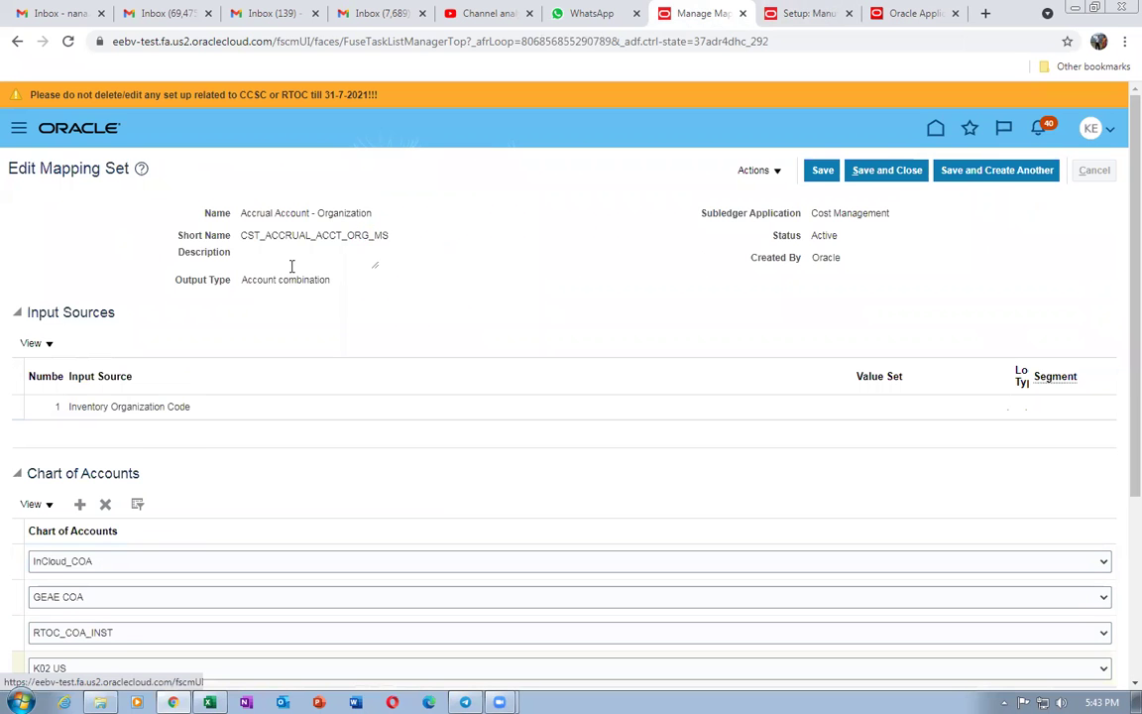
key("alt+n")
left_click(754, 408)
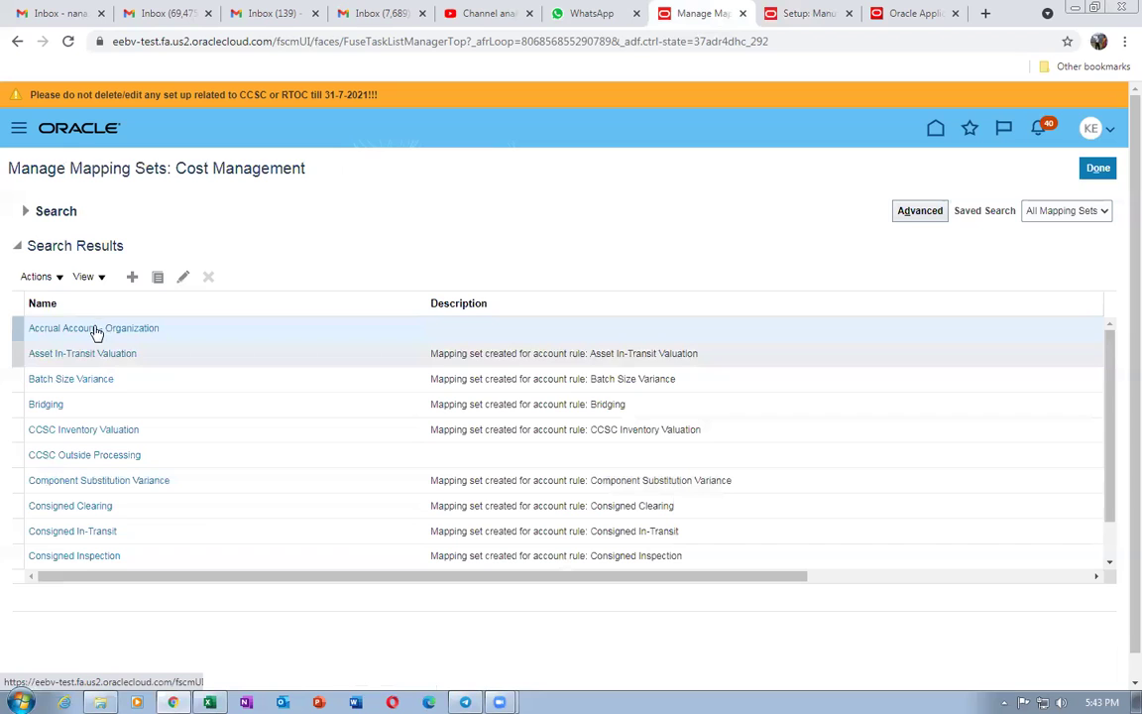
left_click(25, 210)
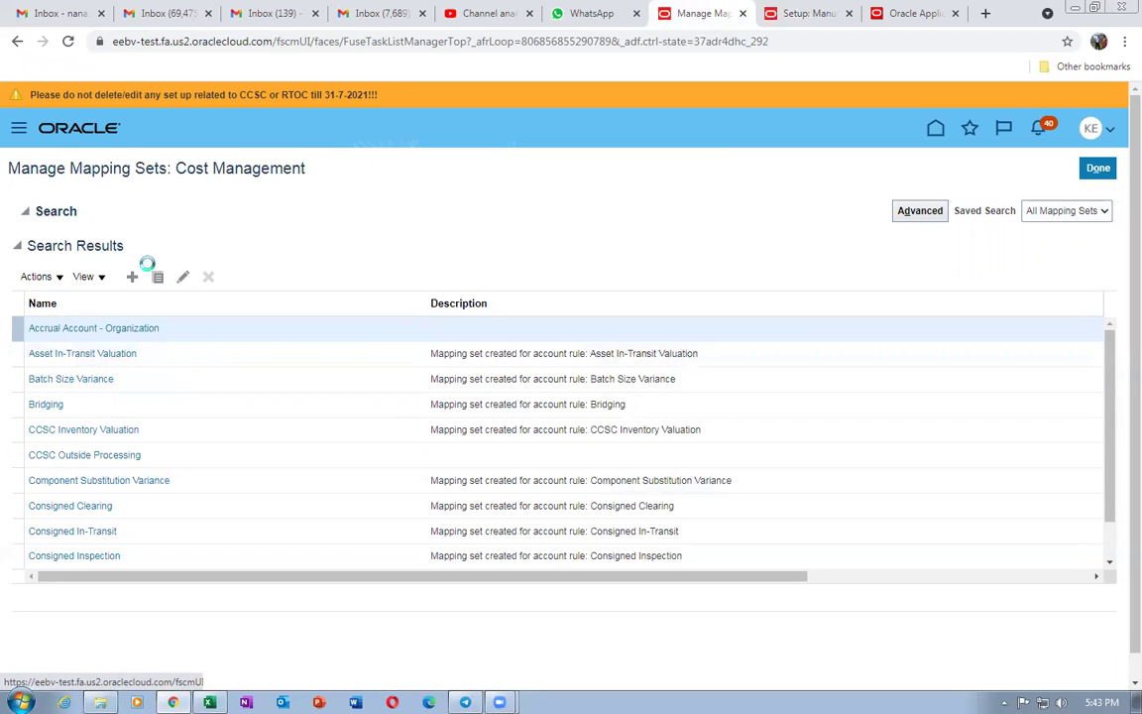
- Search Cost Management mapping sets by name, then for 'expenses' with no matches, and finish with Done
left_click(202, 240)
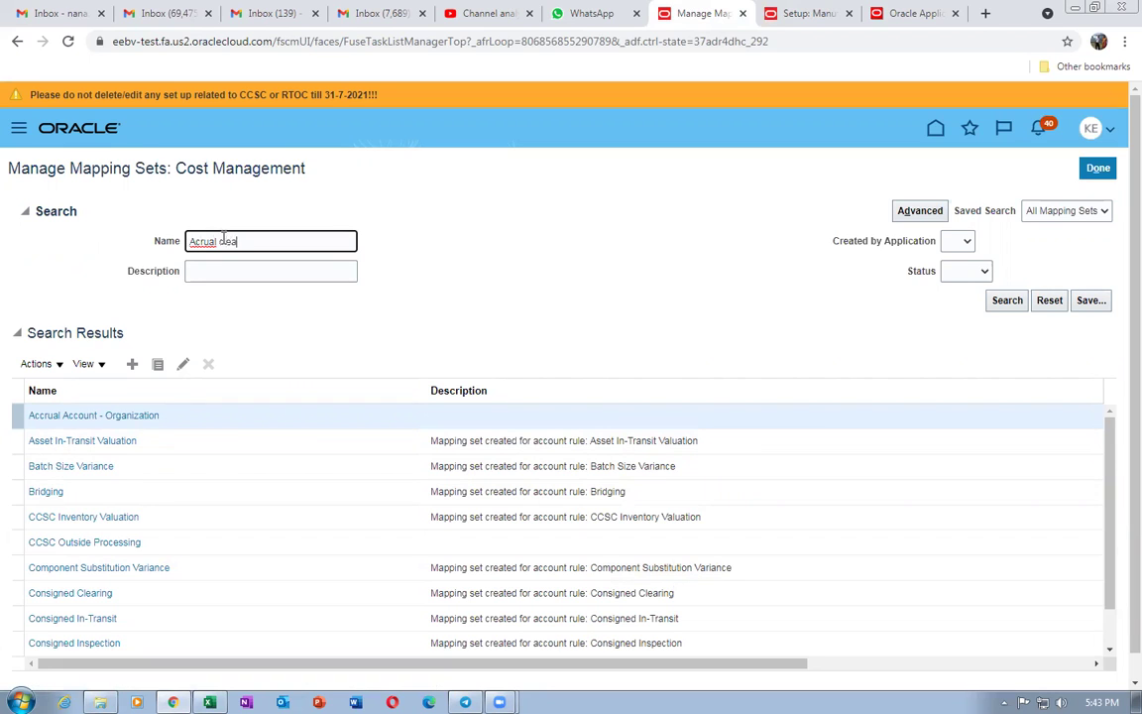
left_click(1007, 299)
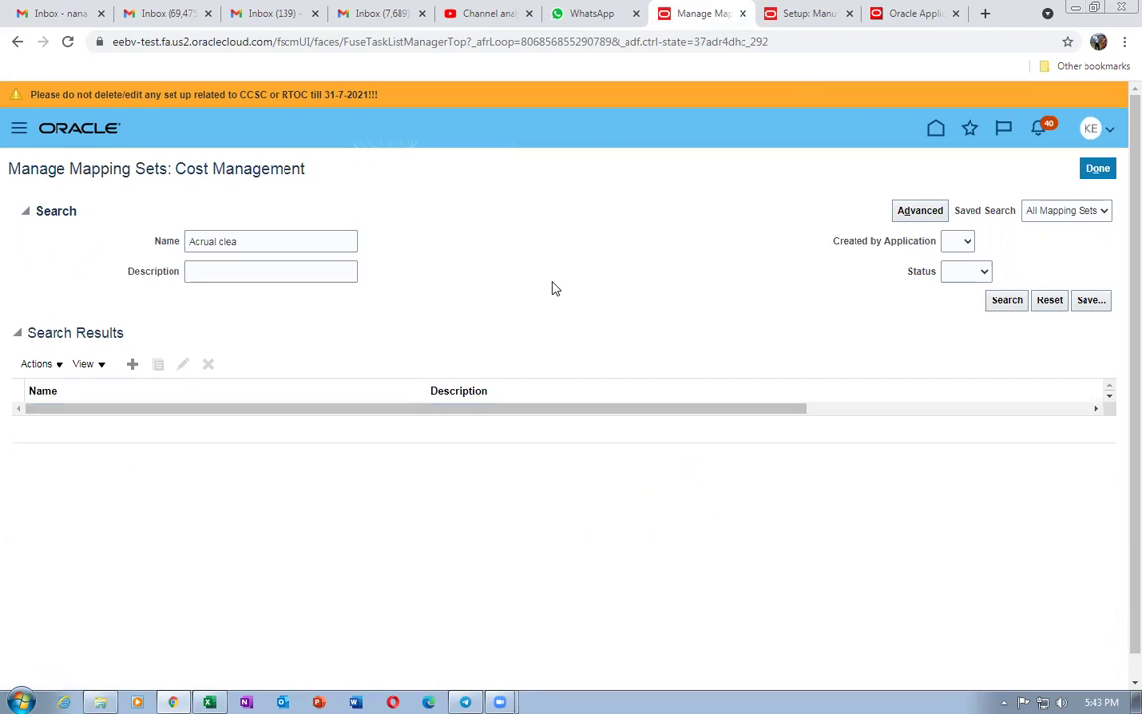
triple_click(253, 242)
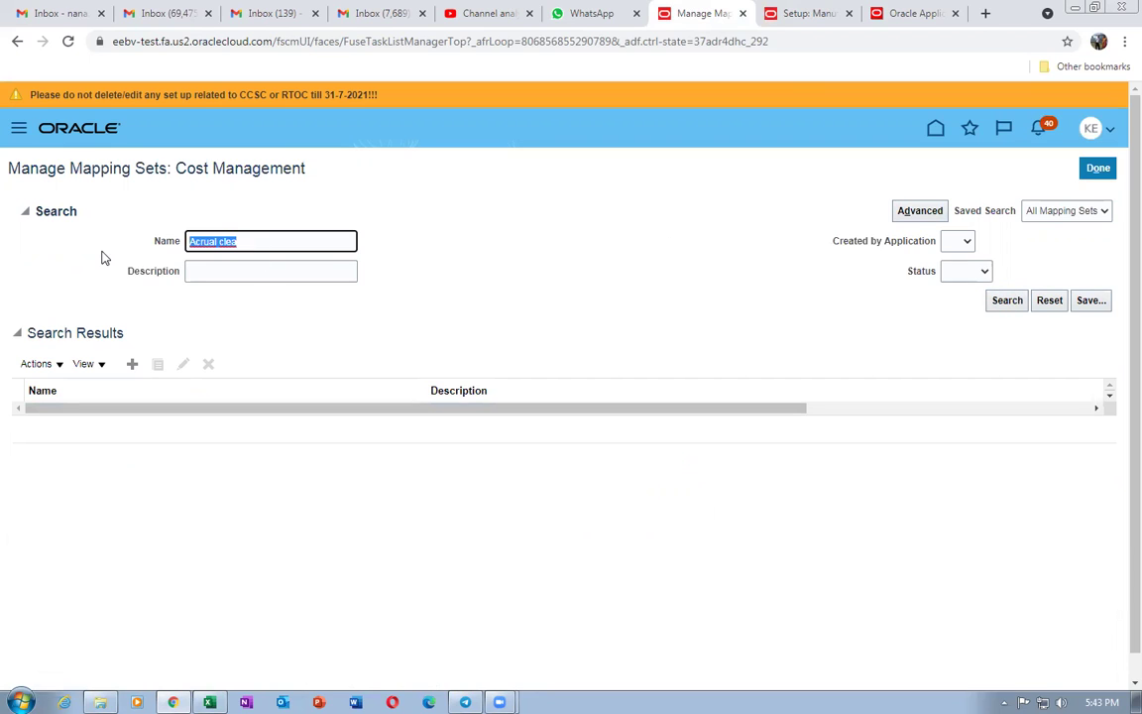
type("ex")
left_click(993, 304)
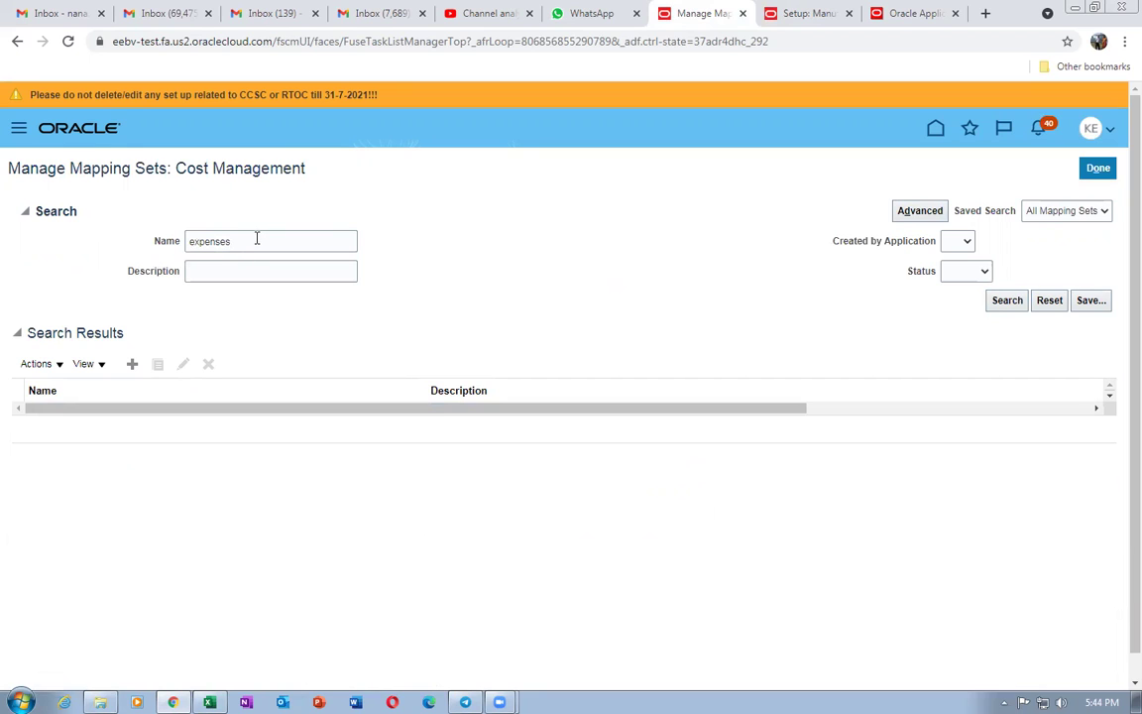
left_click(1098, 168)
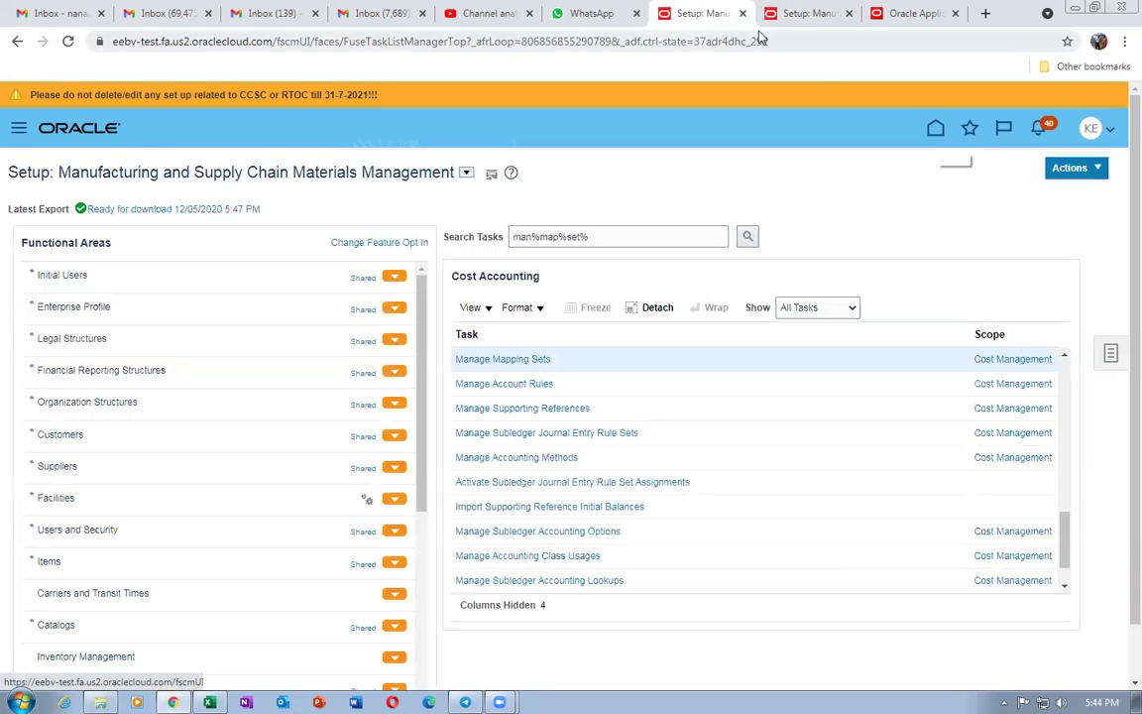
- Switch the setup offering to Financials
left_click(817, 15)
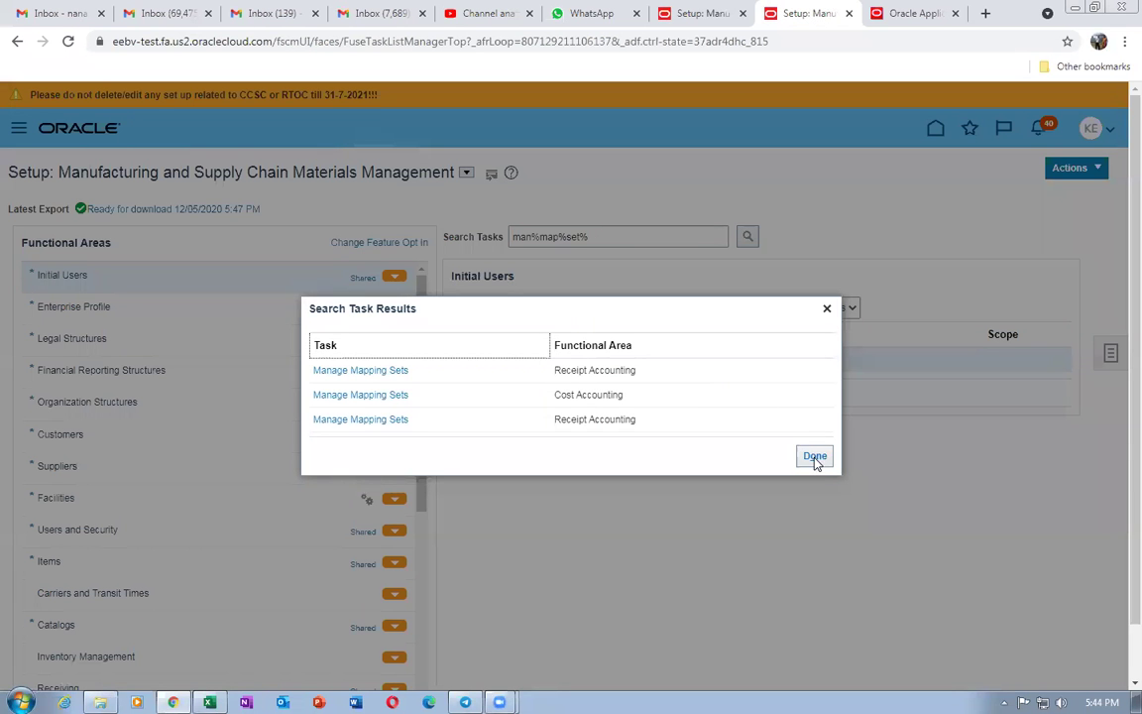
left_click(827, 310)
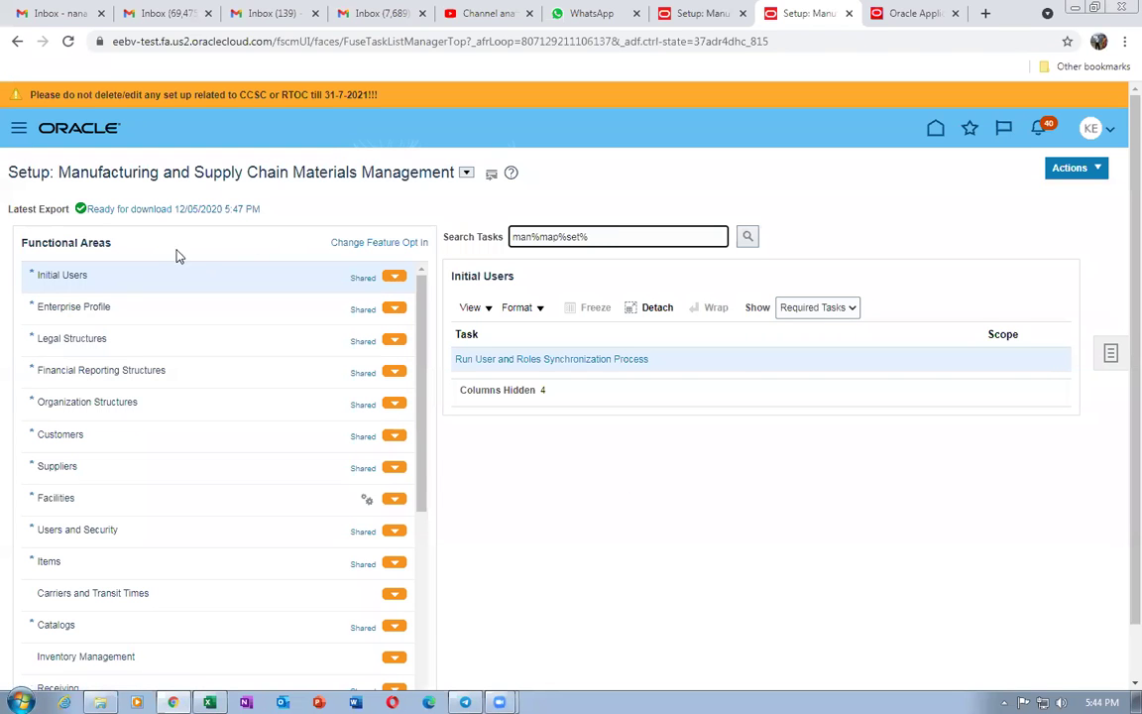
left_click(465, 172)
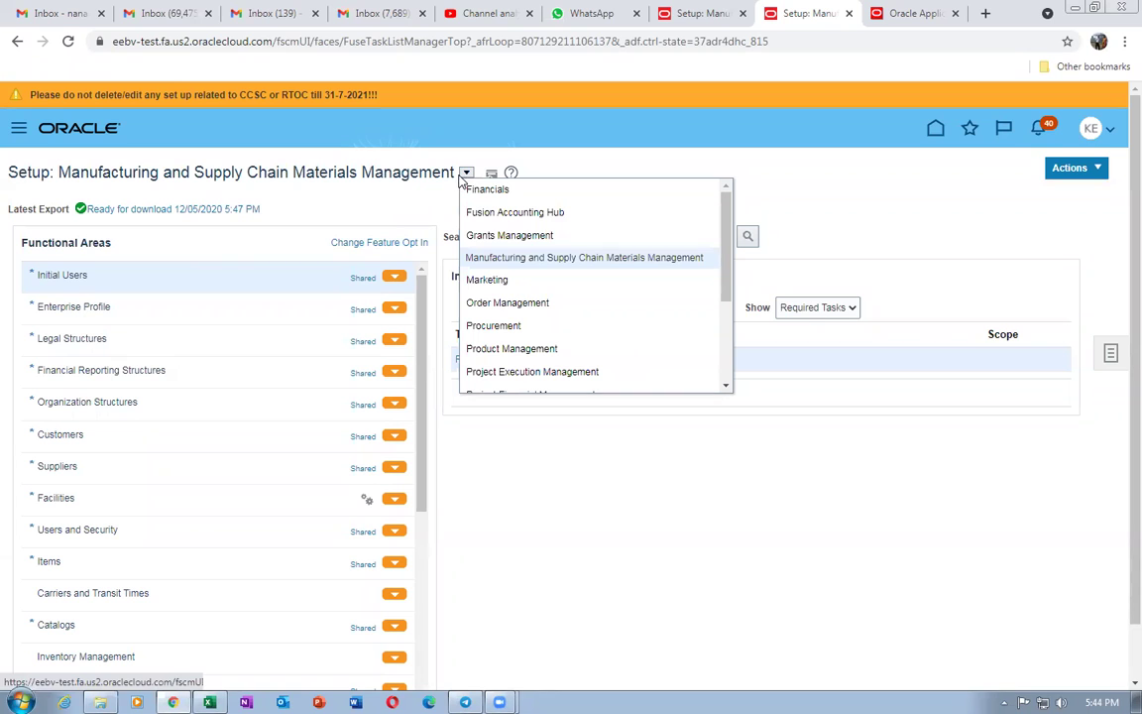
left_click(418, 173)
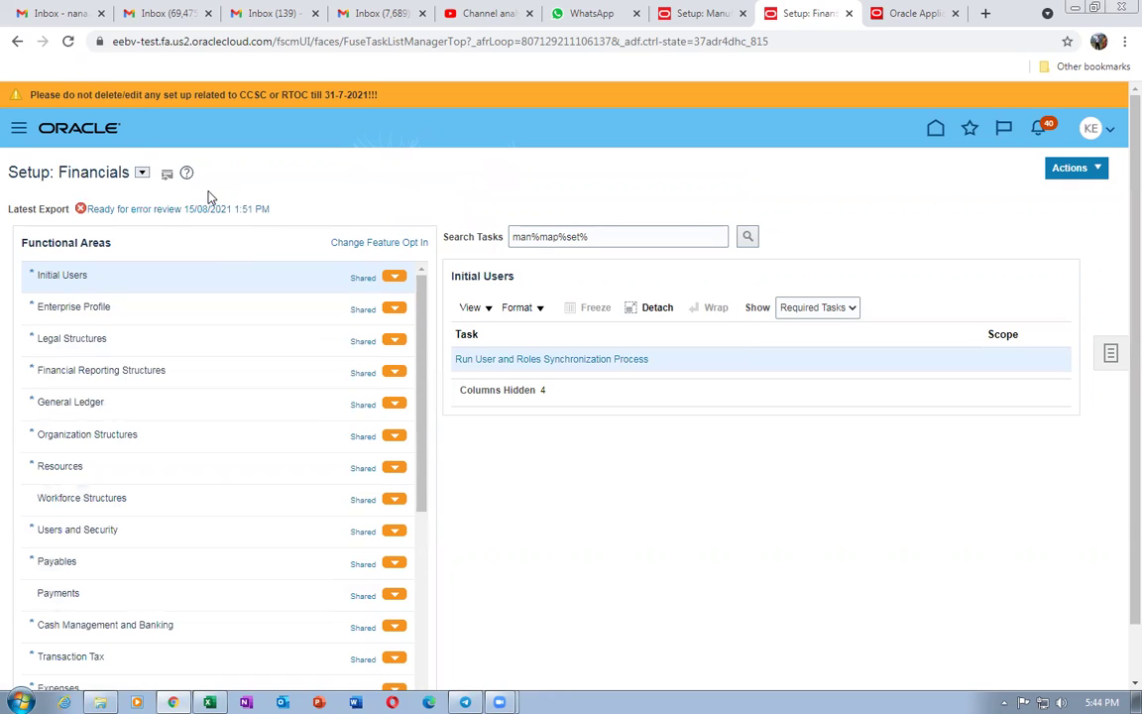
- Select Payables, search its tasks for mapping sets, and open Manage Mapping Sets: Payables
left_click(109, 567)
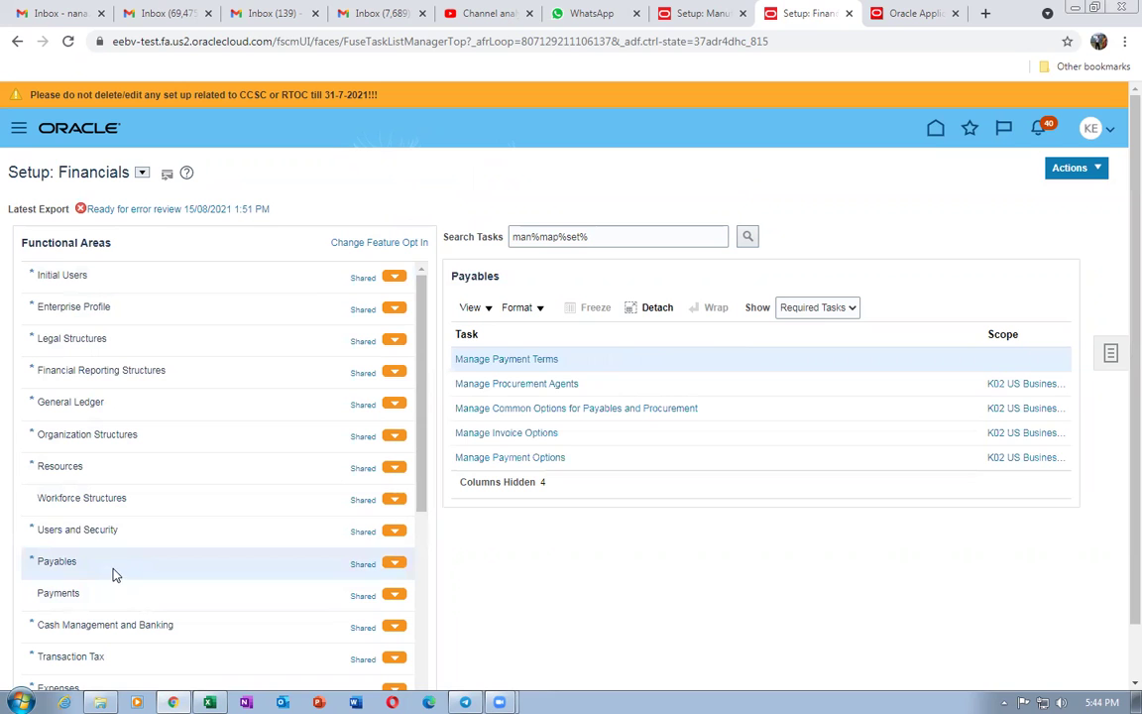
left_click(635, 235)
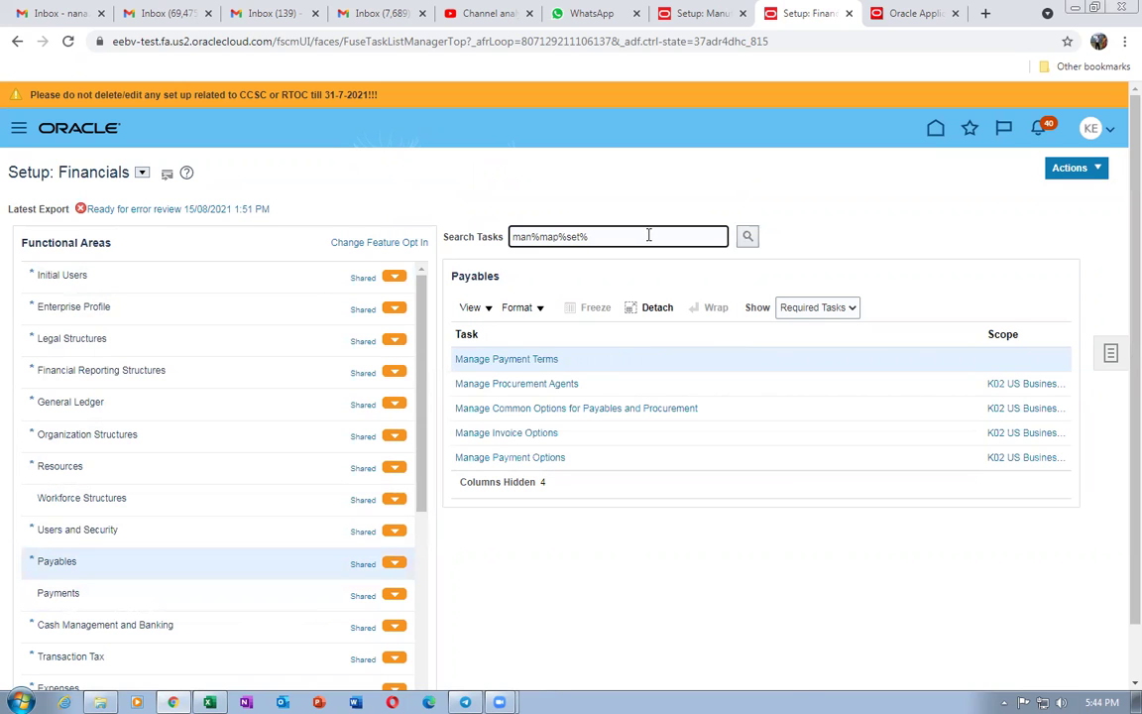
key("Return")
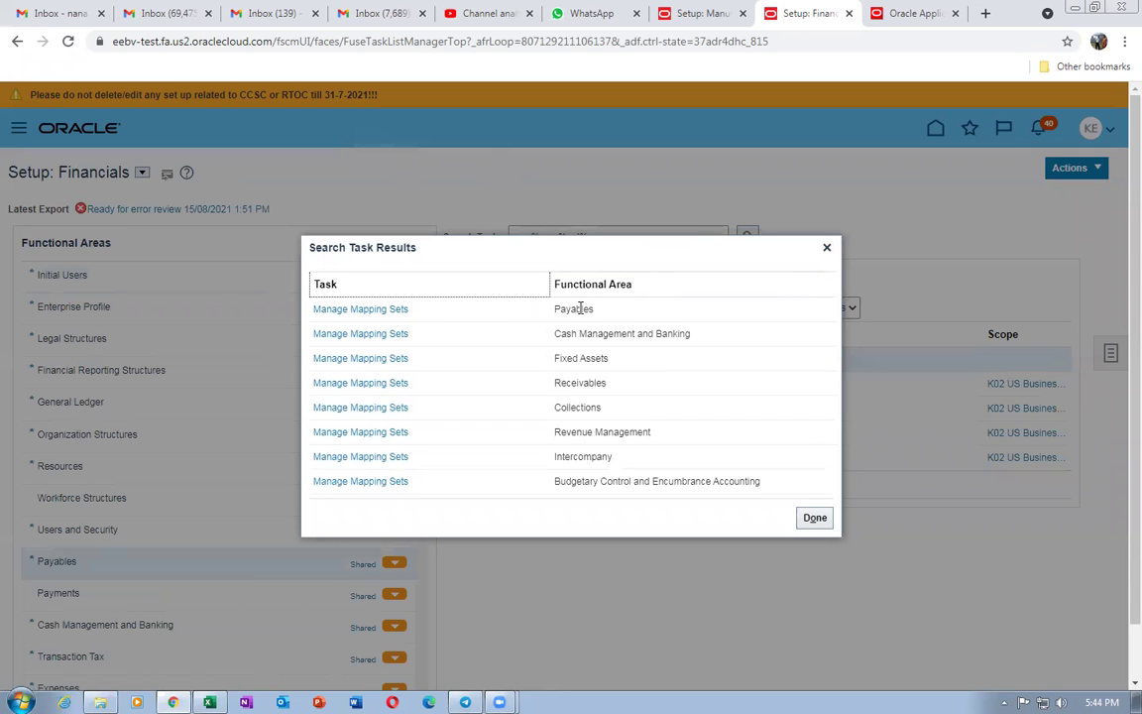
left_click(360, 309)
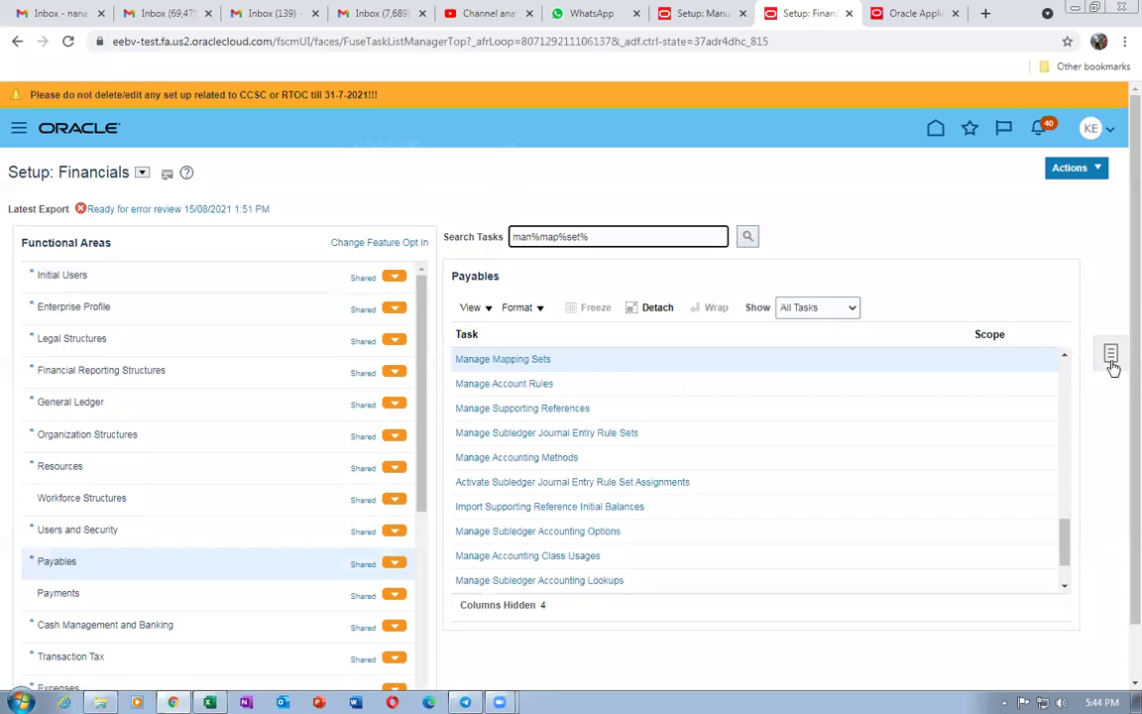
left_click(495, 360)
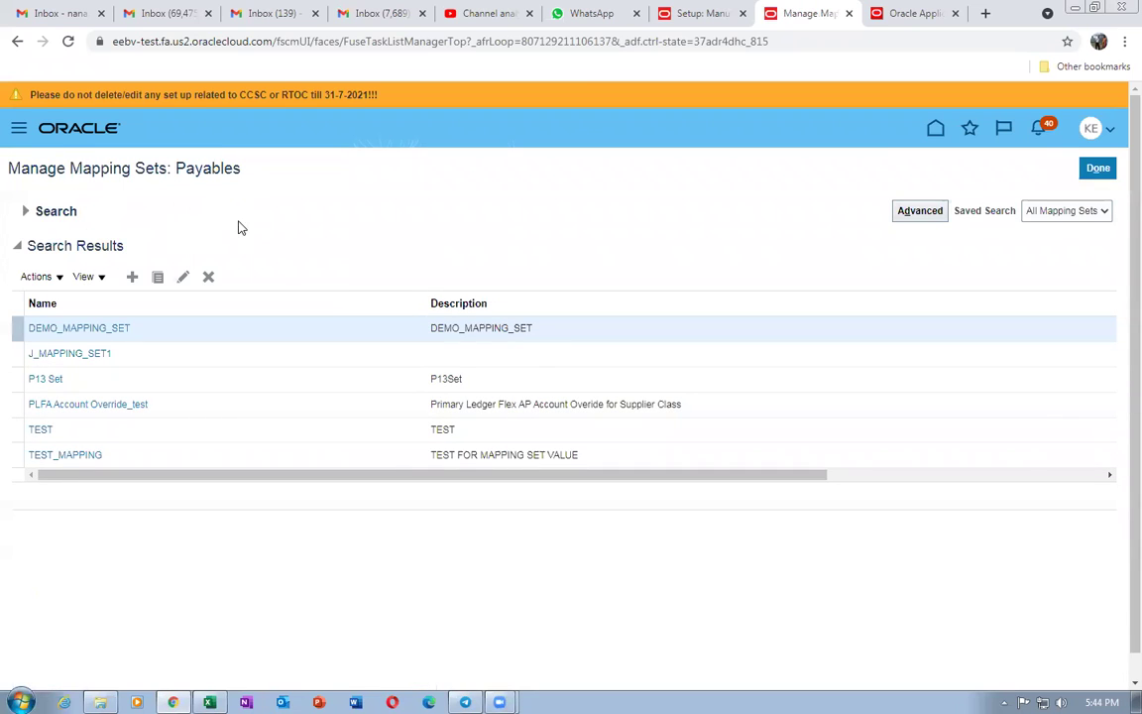
- Search Payables mapping set names for 'Accrual' and then 'Clear', finding no matches
left_click(25, 210)
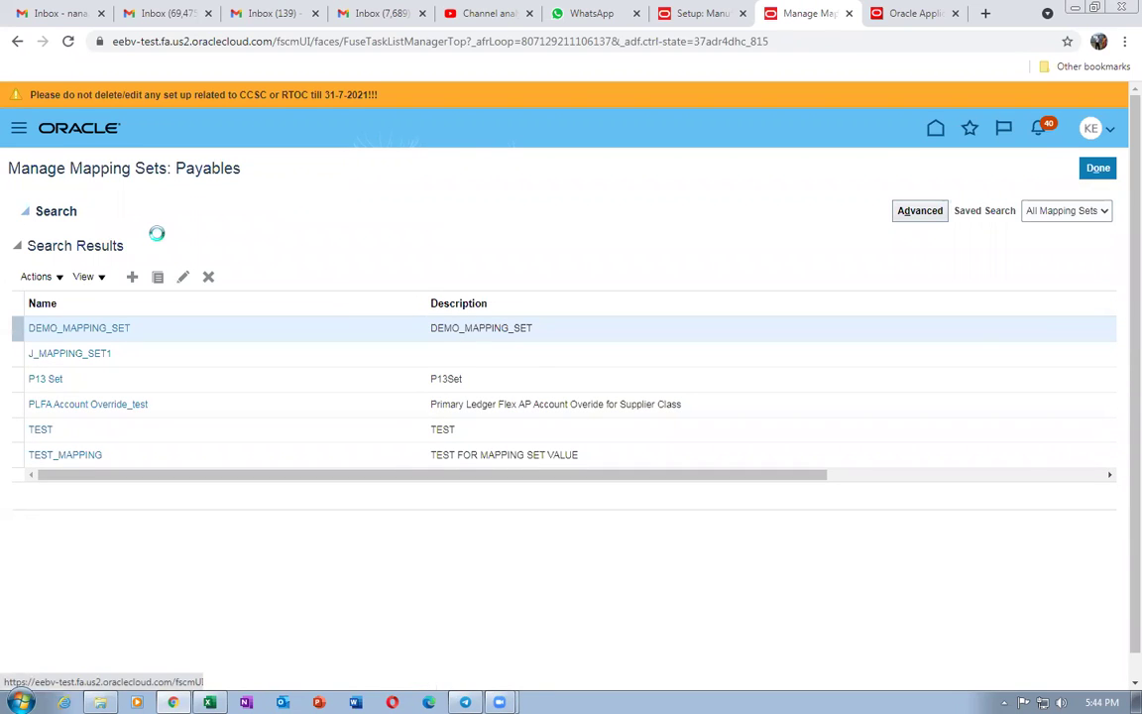
left_click(197, 241)
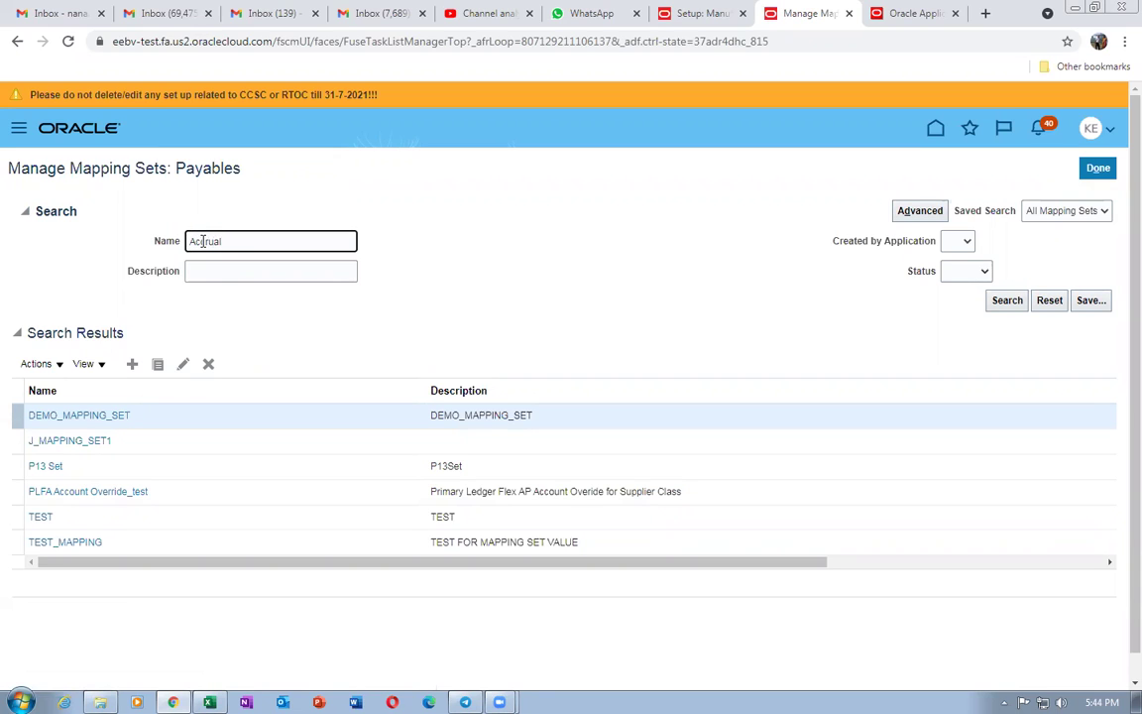
key("Return")
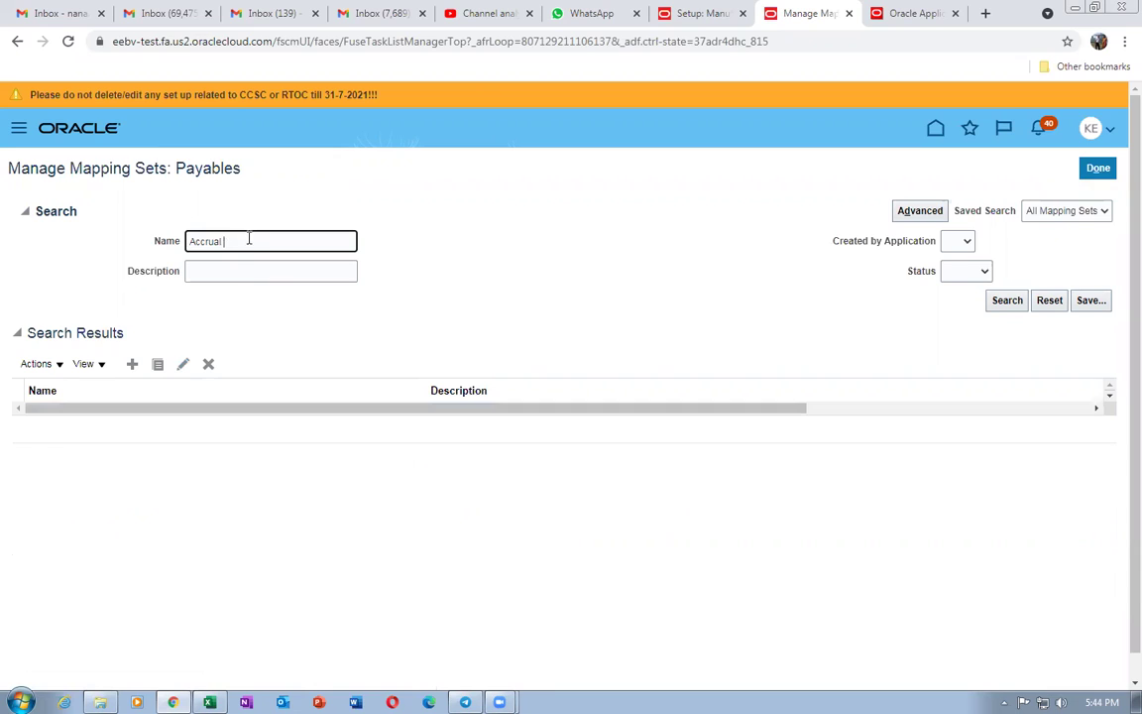
left_click_drag(233, 239, 144, 248)
type("Clear")
key("Return")
- Return to Setup: Financials and check the setup offerings list
left_click(1096, 170)
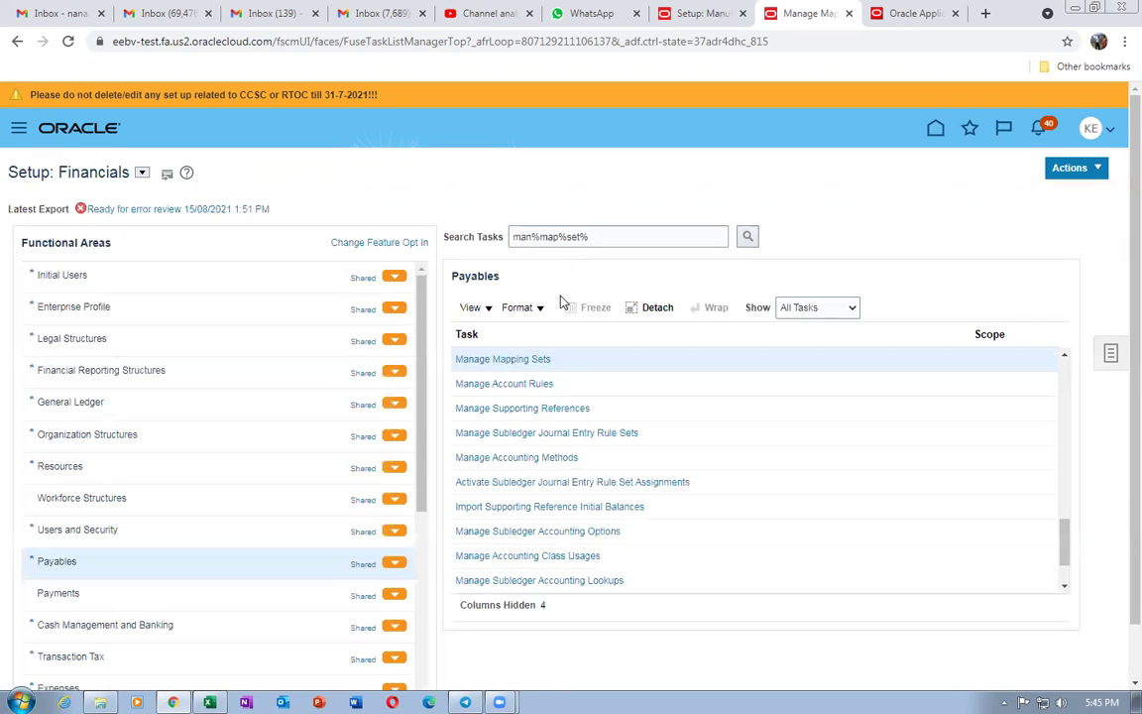
left_click(142, 172)
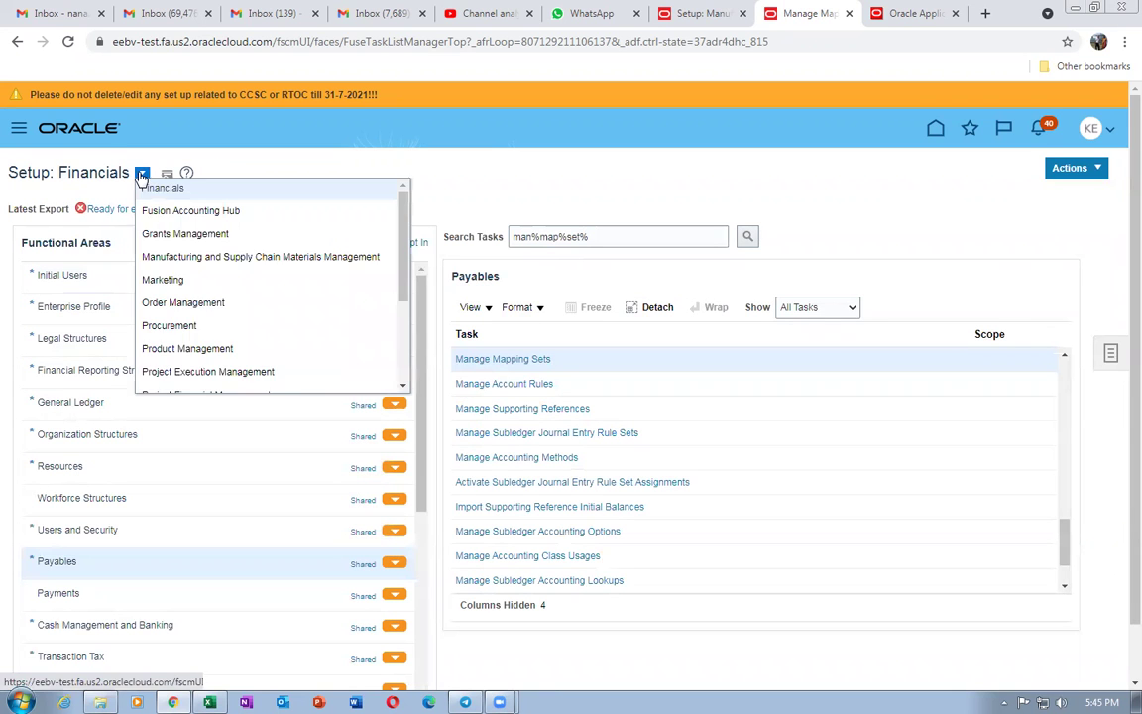
left_click(478, 180)
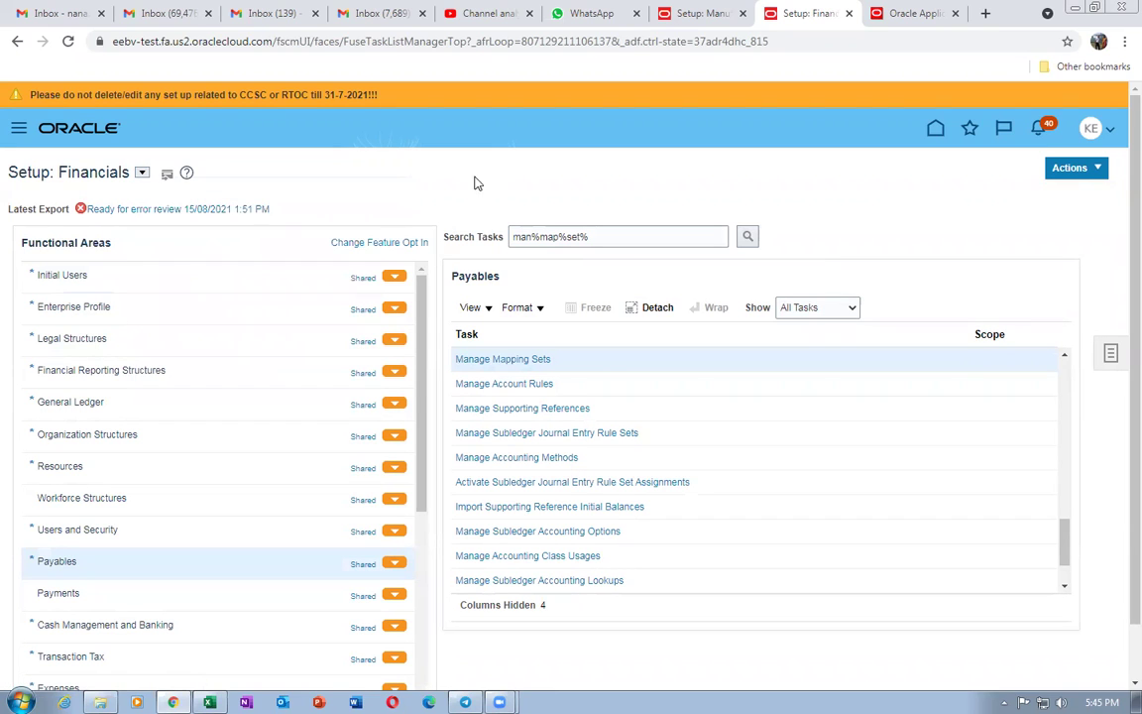
left_click(142, 173)
- Switch to Manufacturing and Supply Chain Materials Management and search tasks for man%map%set%
left_click(586, 209)
left_click(615, 238)
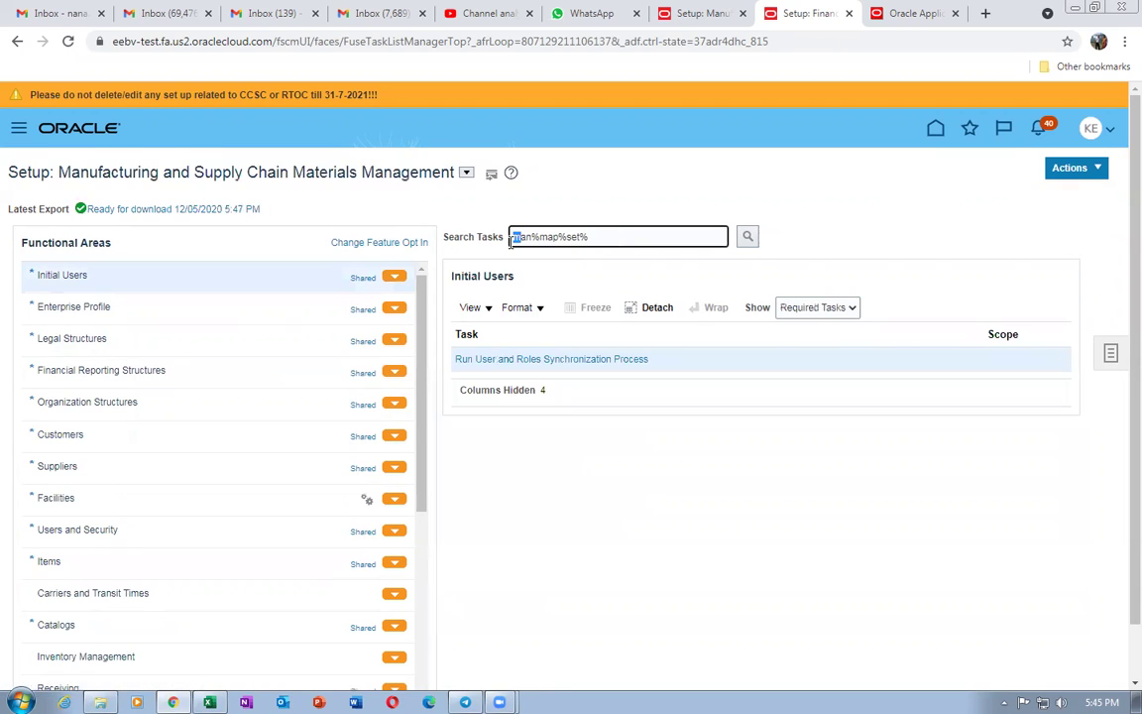
key("shift+Left")
key("shift+Left")
key("shift+Left")
key("shift+Left")
key("shift+Left")
key("ctrl+a")
type("ma")
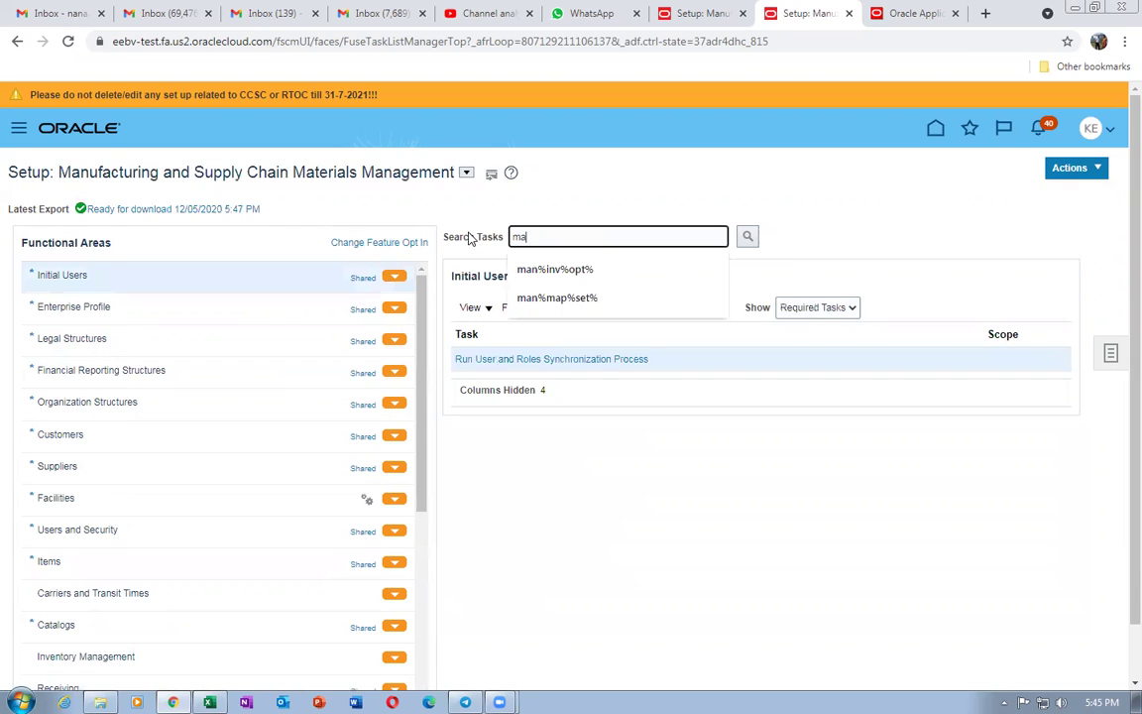
type("n%map%set%")
key("Return")
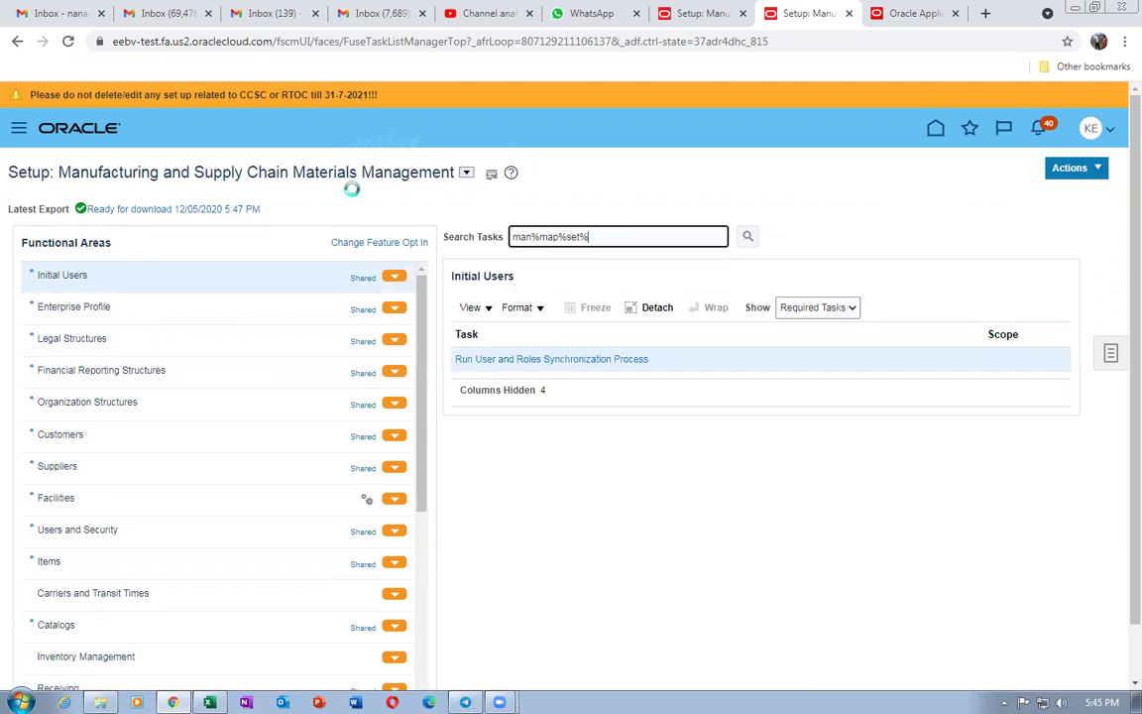
left_click(363, 370)
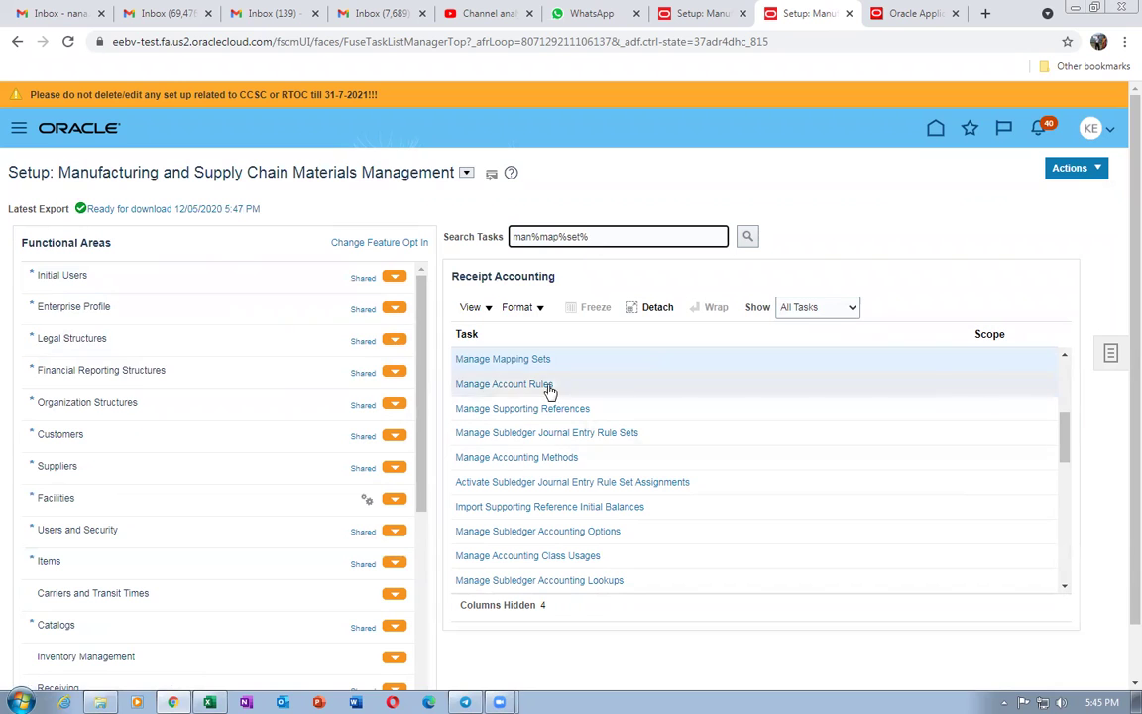
- Open Receipt Accounting mapping sets and search names for the Accrual mapping set
left_click(518, 361)
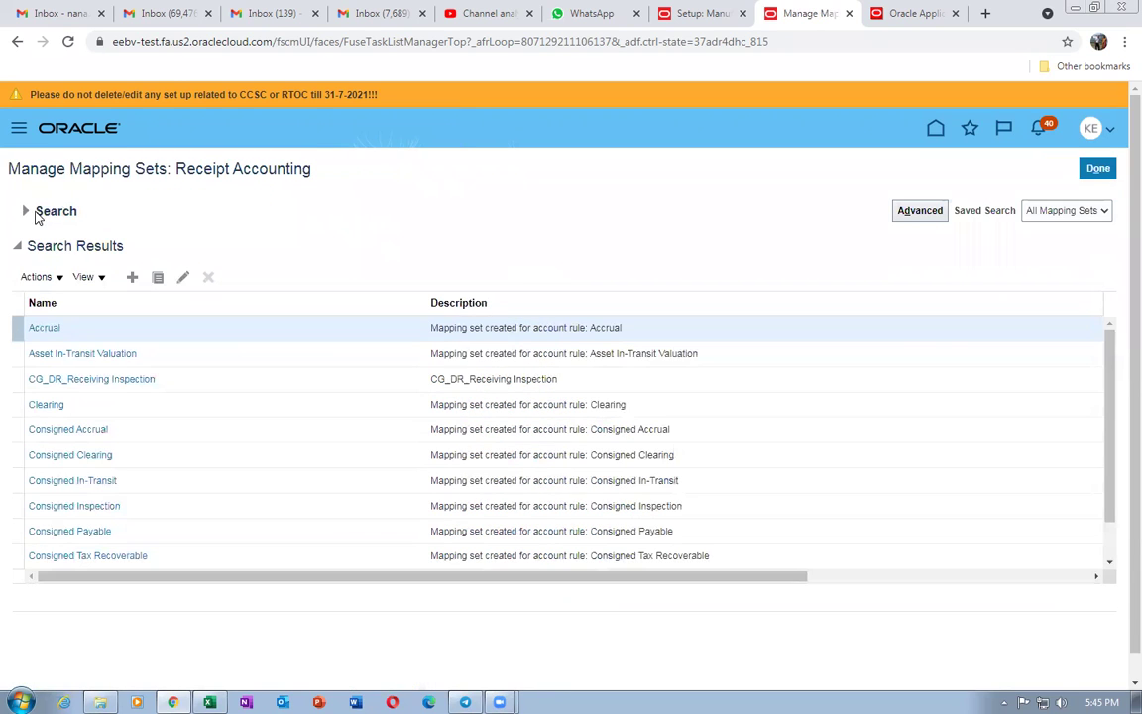
left_click(29, 212)
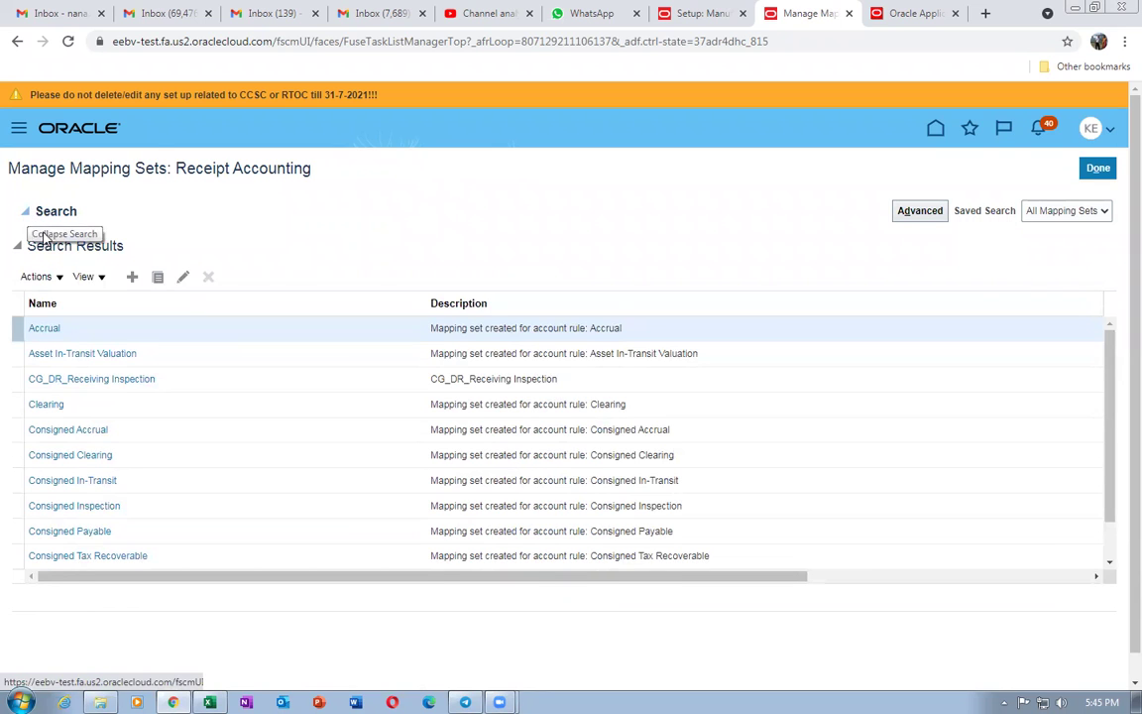
left_click(216, 241)
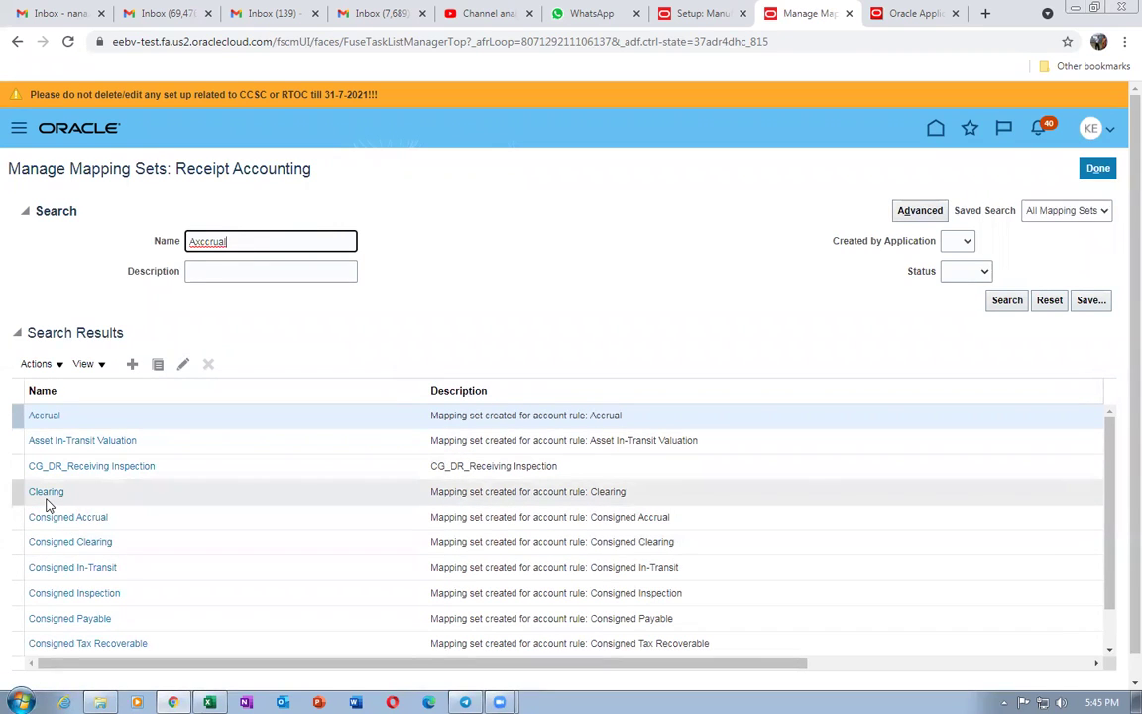
key("BackSpace")
key("BackSpace")
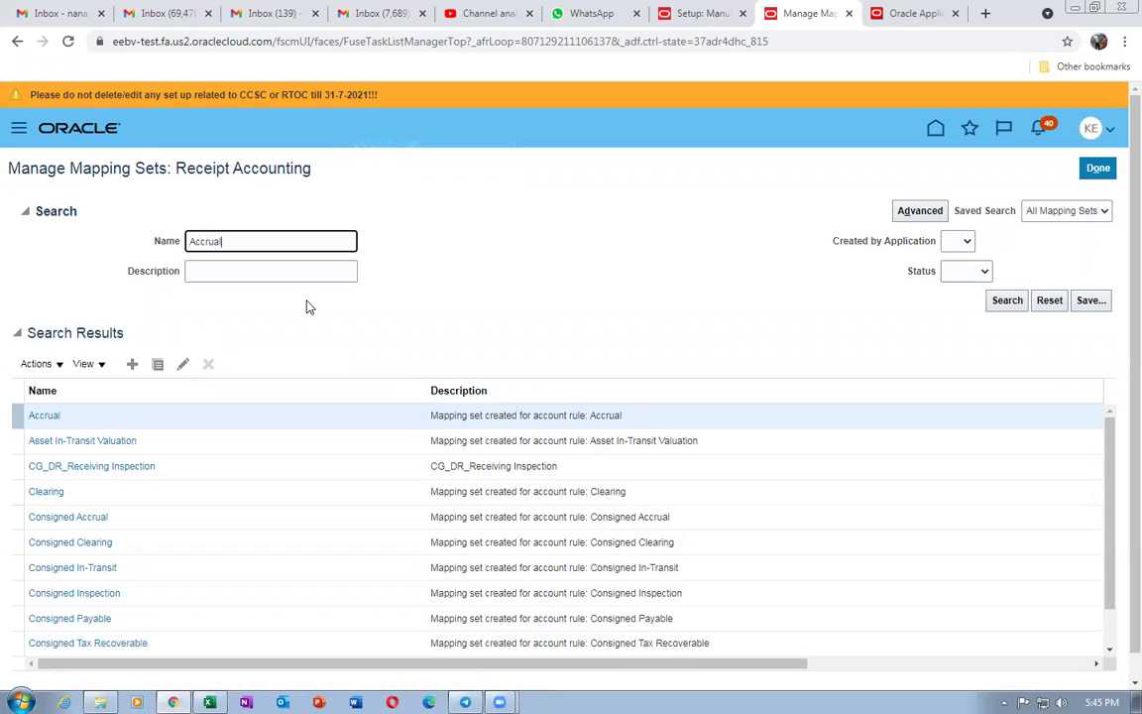
key("Return")
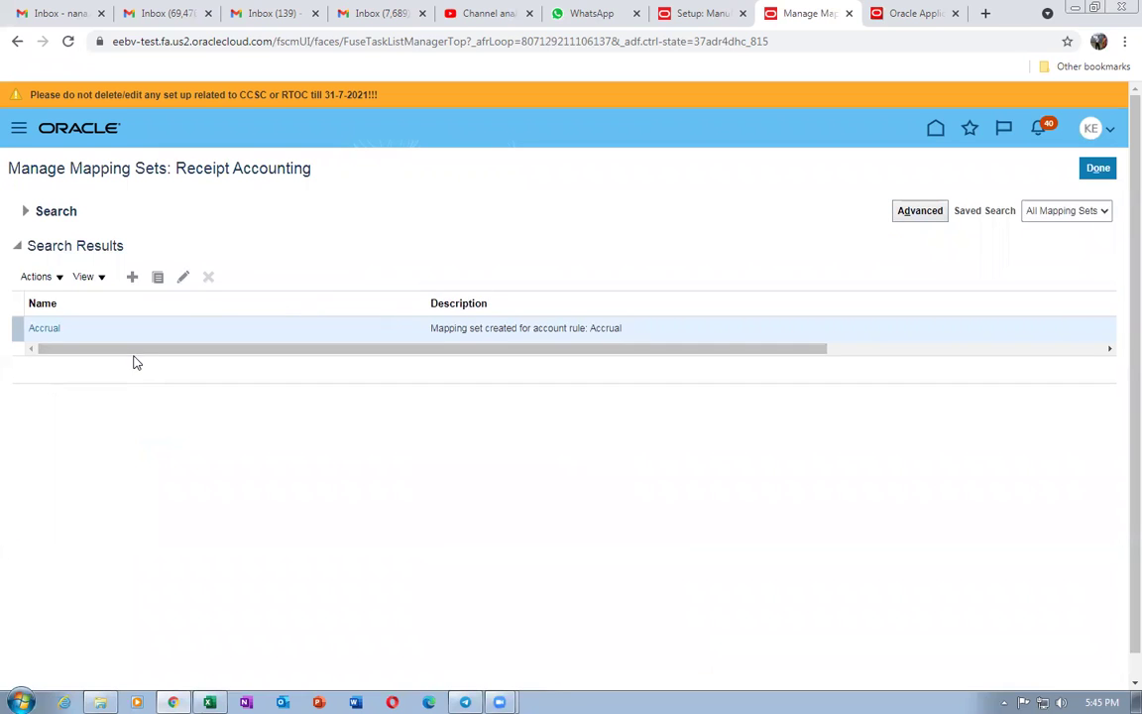
- Search the names for 'clea' and open the Clearing mapping set for editing
left_click(28, 211)
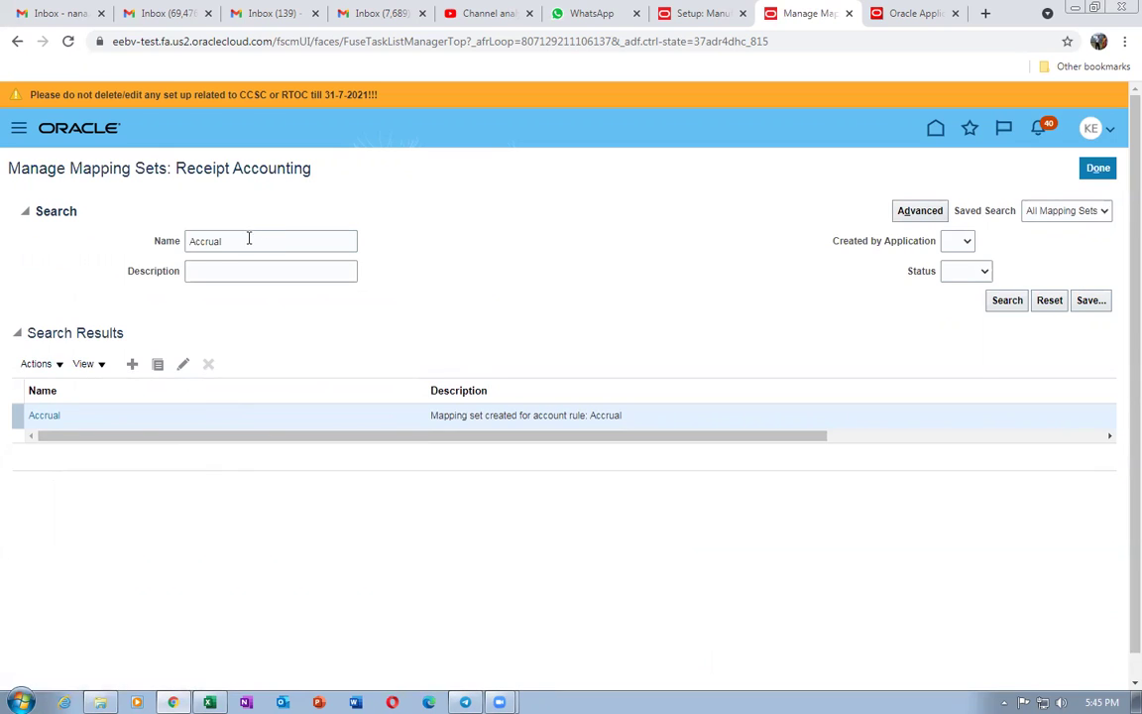
left_click_drag(247, 239, 17, 242)
type("clea")
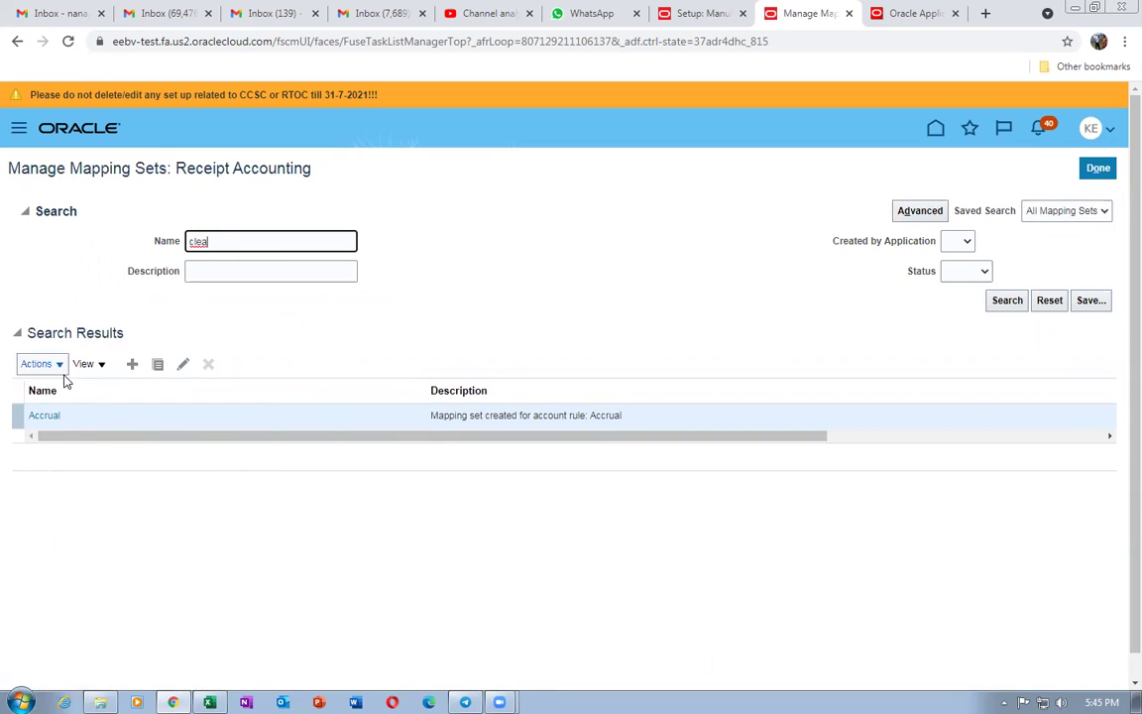
key("Return")
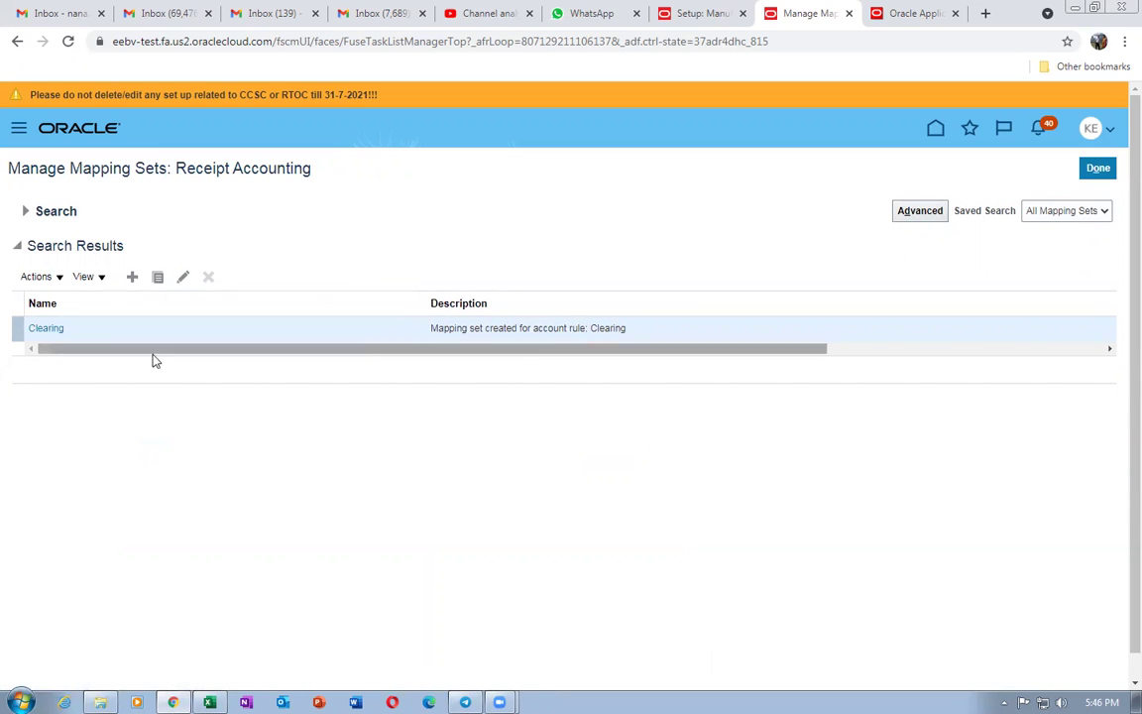
left_click(46, 328)
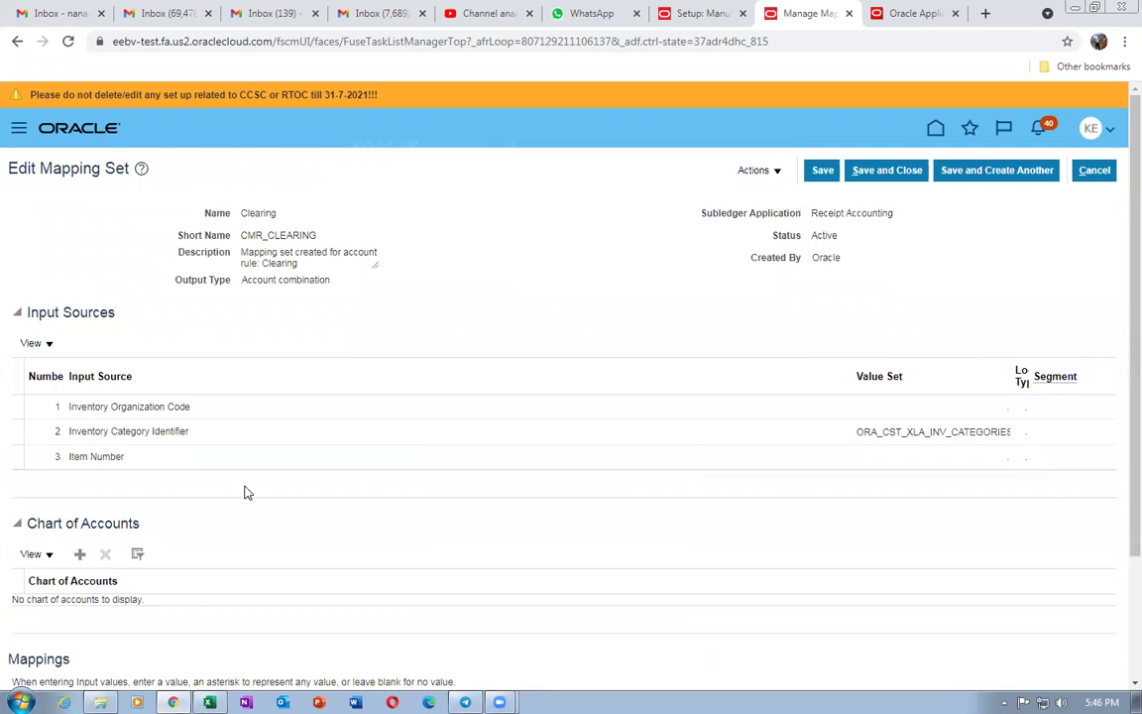
- Add a K02 US chart of accounts row to the Clearing mapping set
scroll(181, 507, "down", 3)
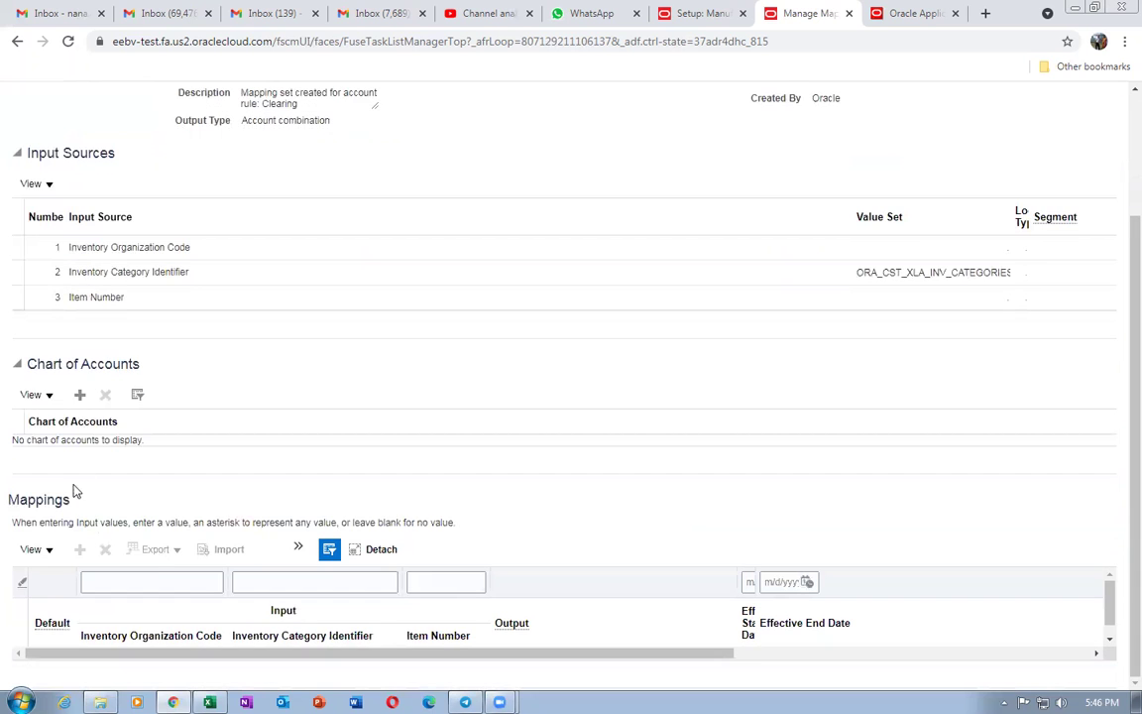
left_click(79, 394)
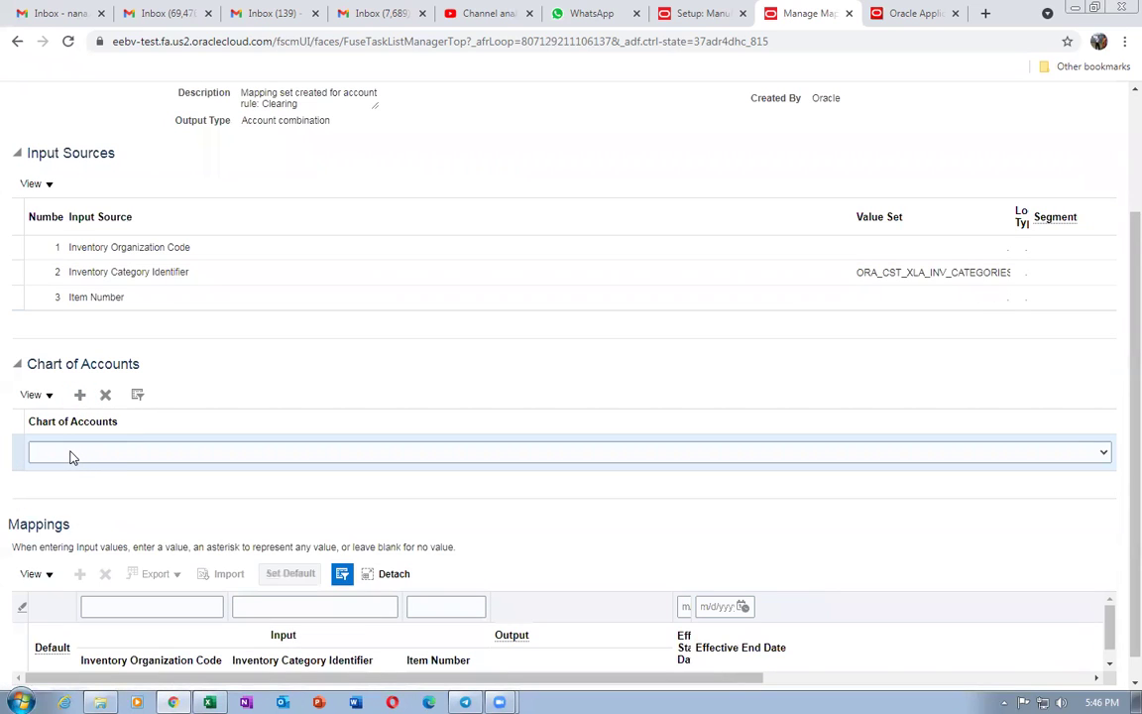
left_click(72, 454)
key("k")
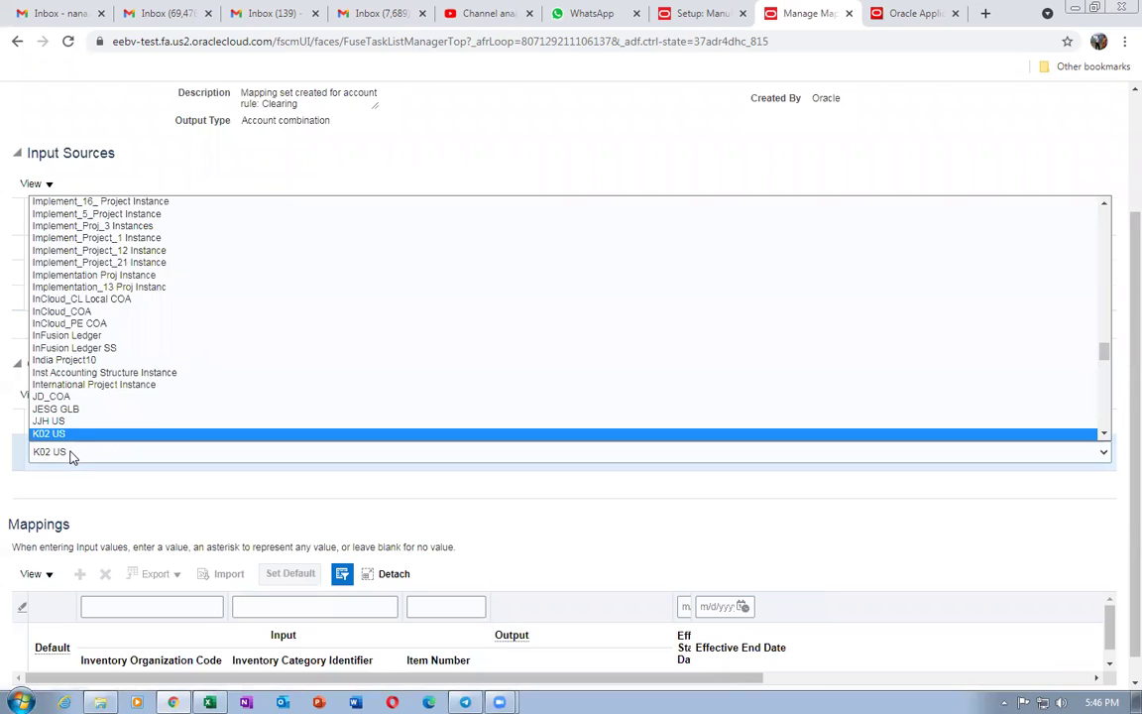
scroll(72, 442, "down", 1)
key("Down")
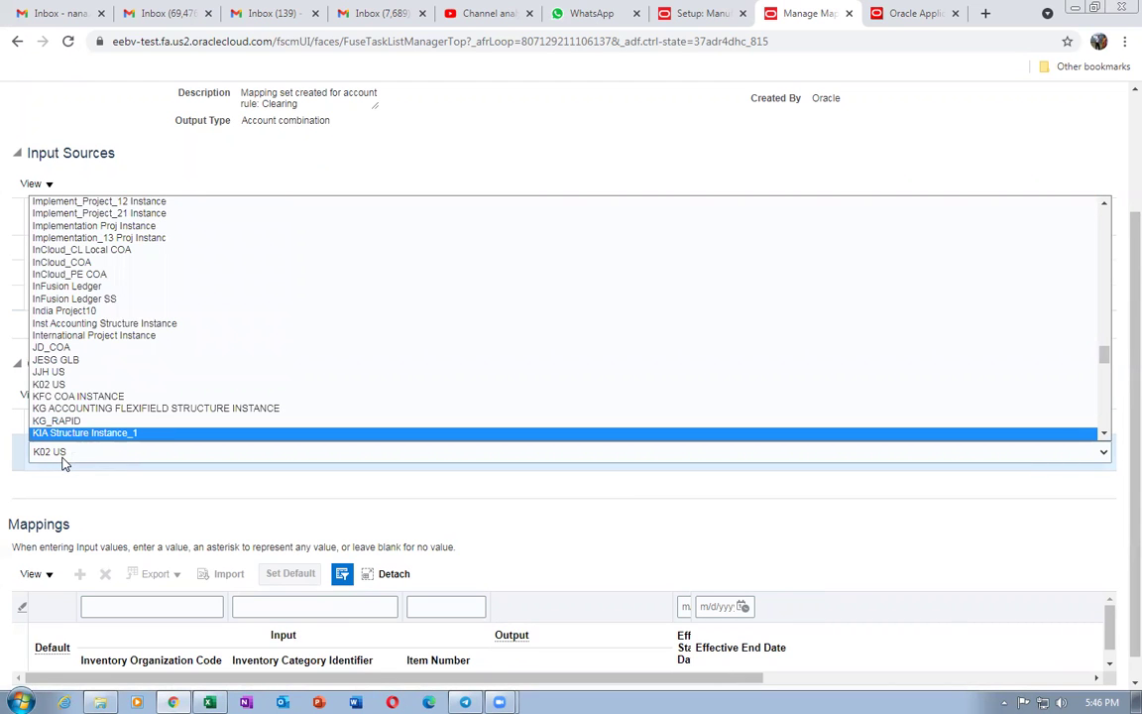
key("Down")
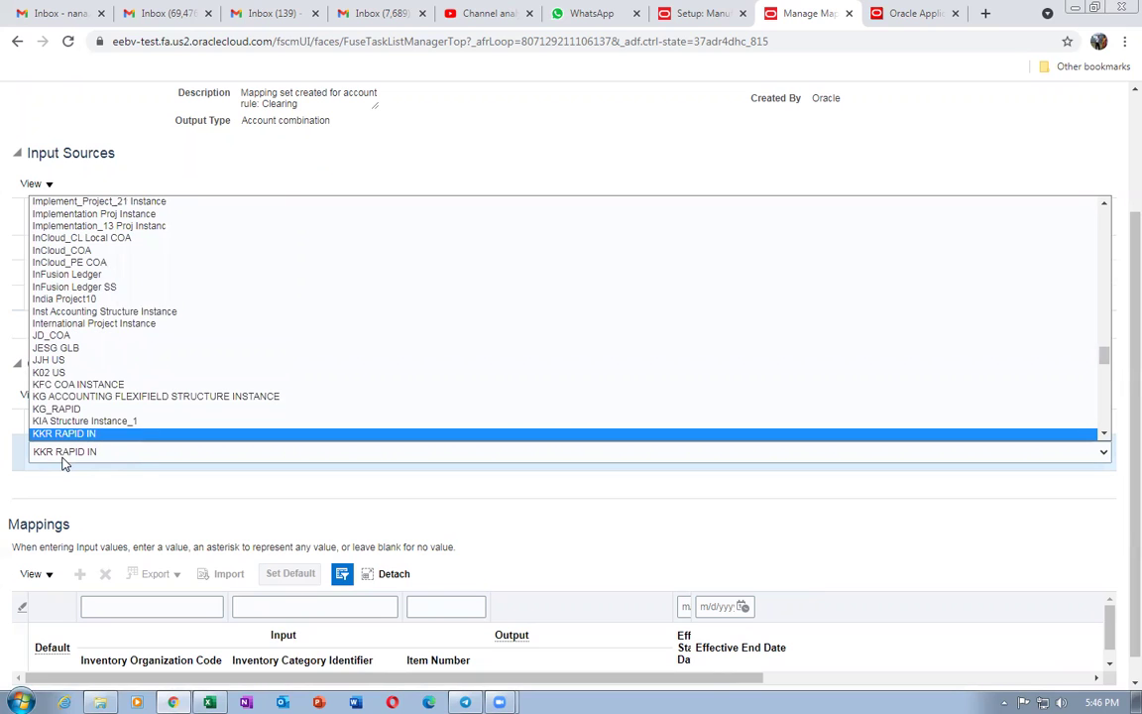
key("Up")
key("Up")
key("Up")
key("Up")
key("Up")
key("Return")
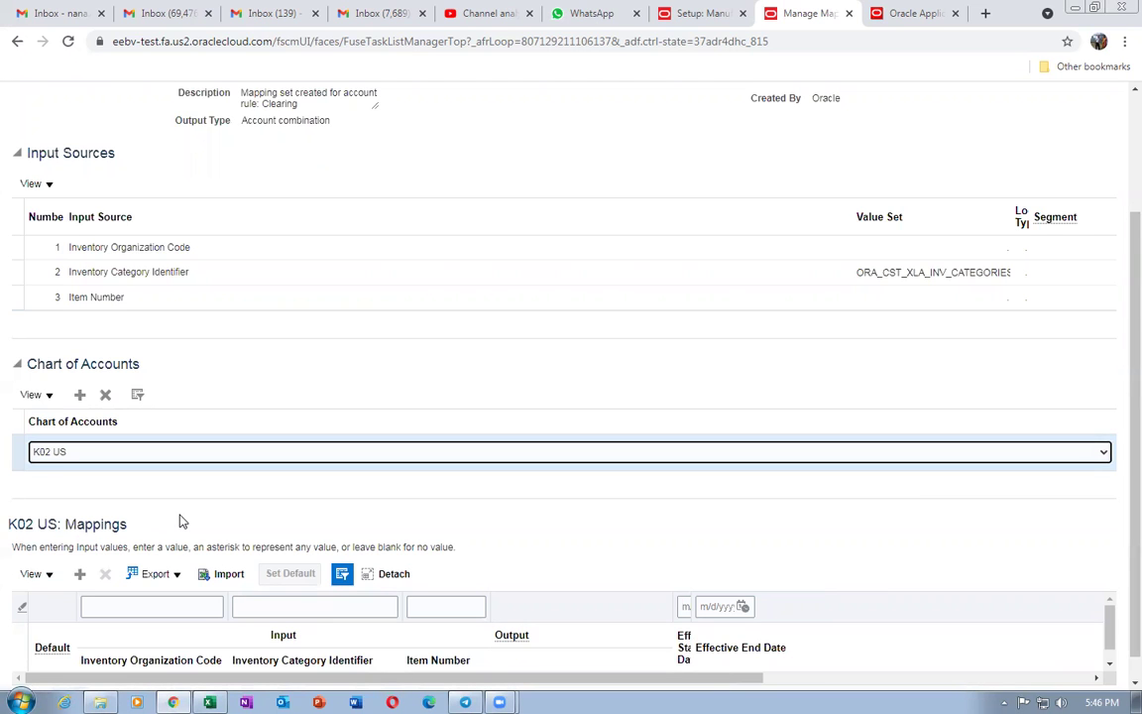
- Add a new K02 US mapping row and start entering its output account
left_click(79, 547)
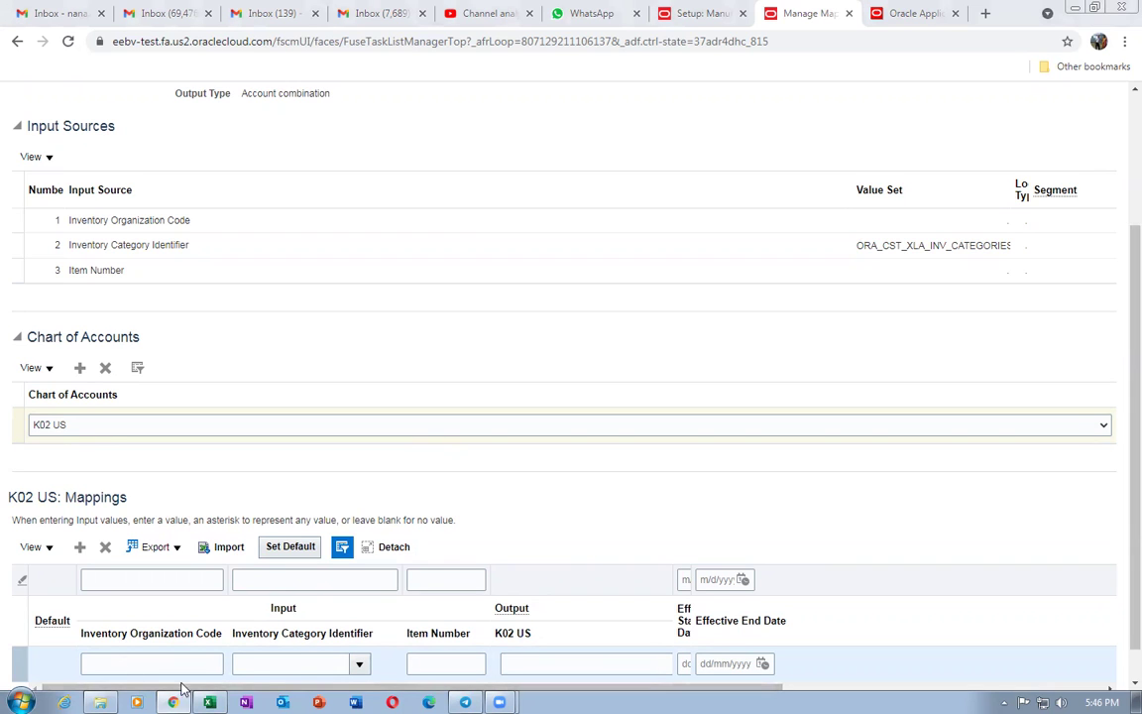
left_click(585, 671)
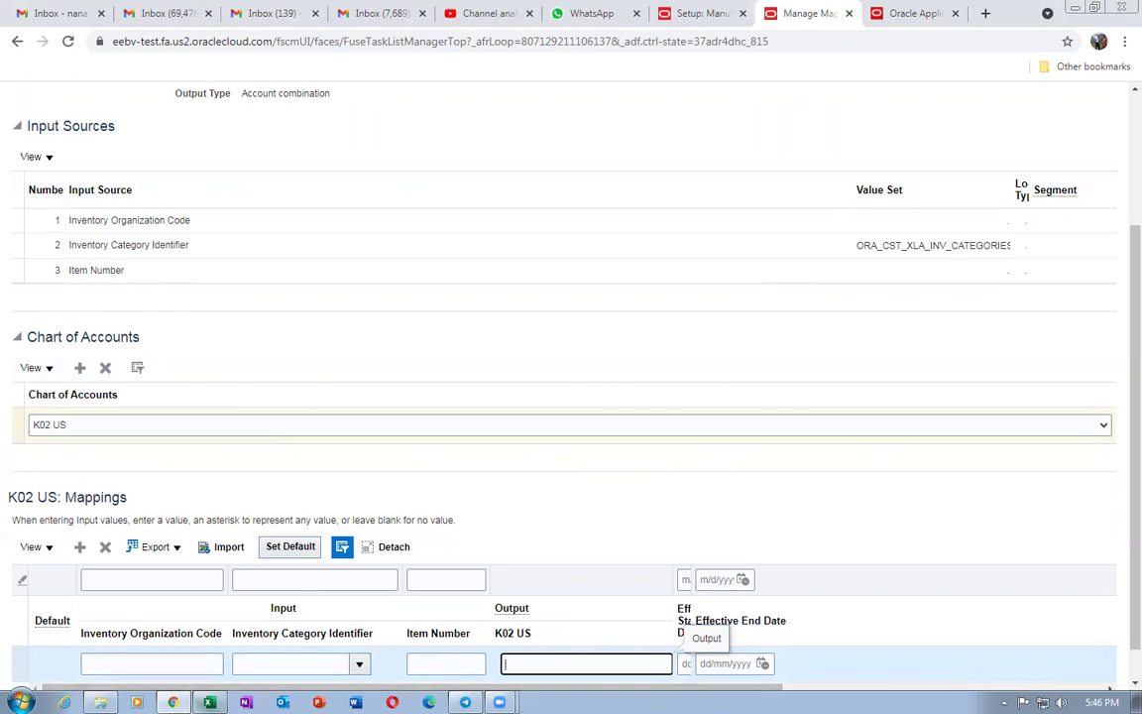
key("alt+Tab")
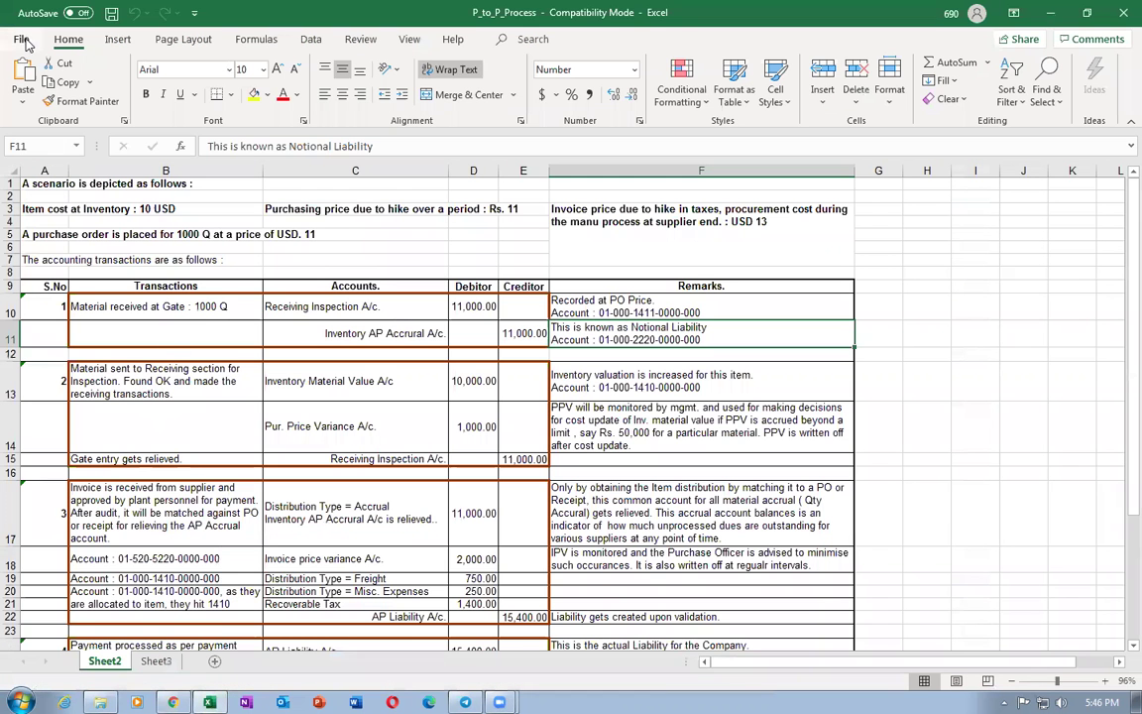
- Open the AK1_RapidImplementationForGeneralLedger_Updated21A workbook at the Natural Accounts sheet and start a find
left_click(20, 39)
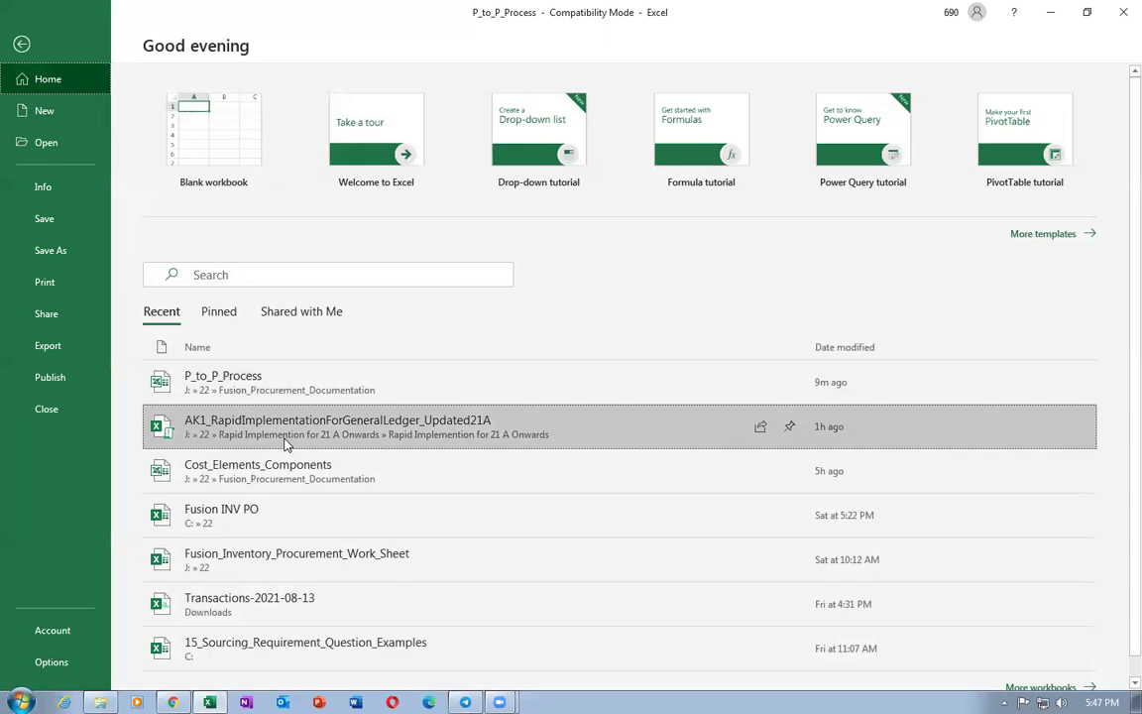
left_click(287, 436)
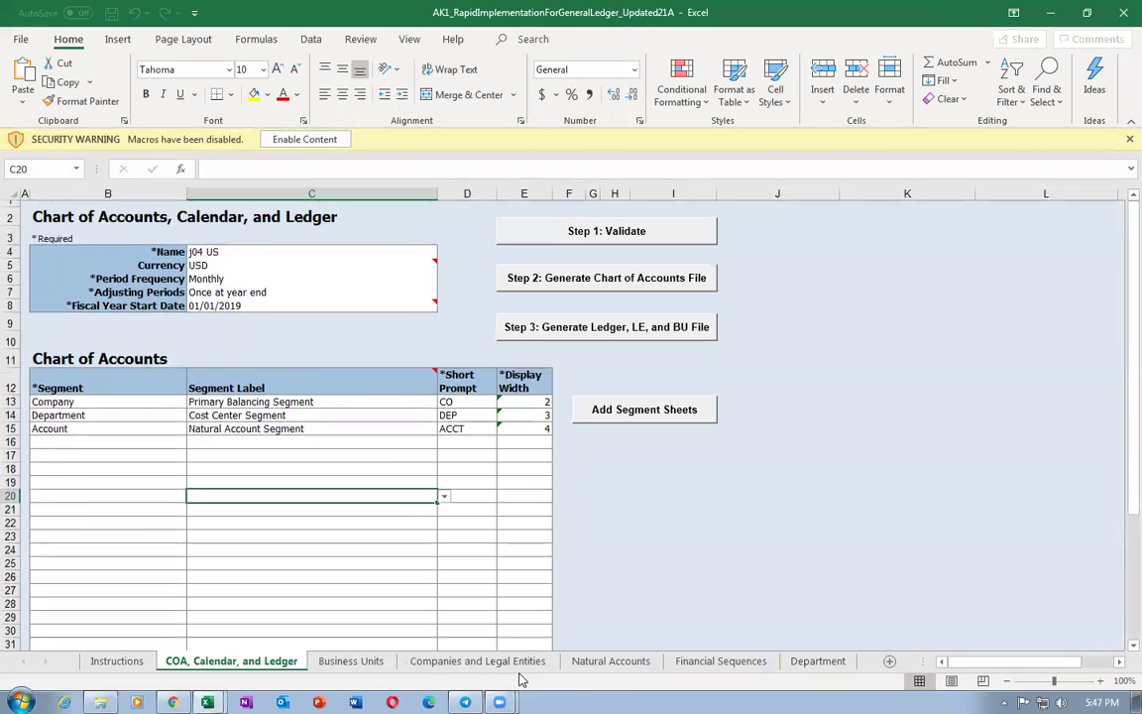
left_click(622, 663)
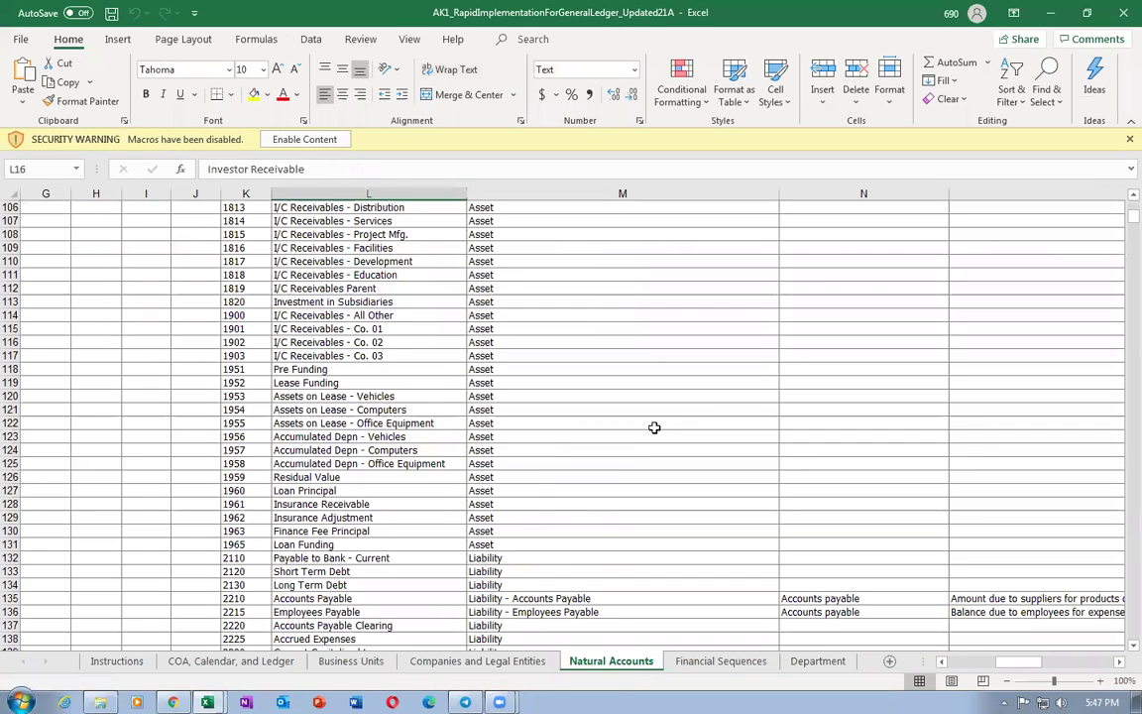
key("ctrl+h")
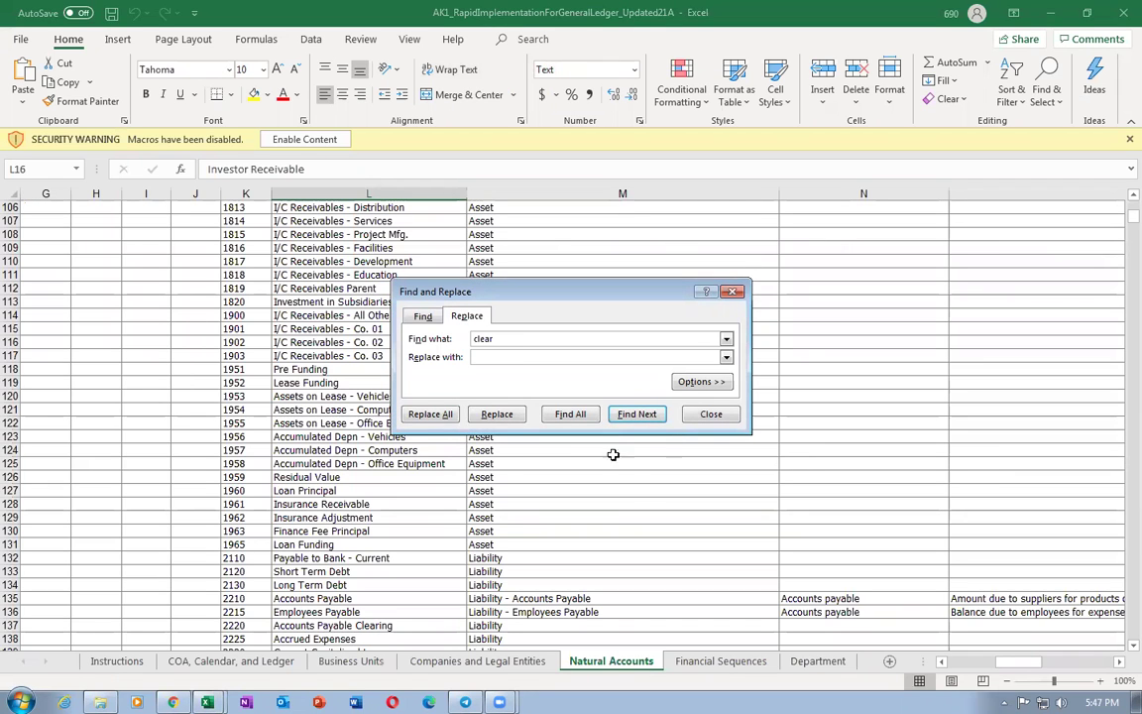
- Step through the 'clear' matches, such as AR/AP Clearing, Cash Clearing and Asset Clearing
left_click(637, 414)
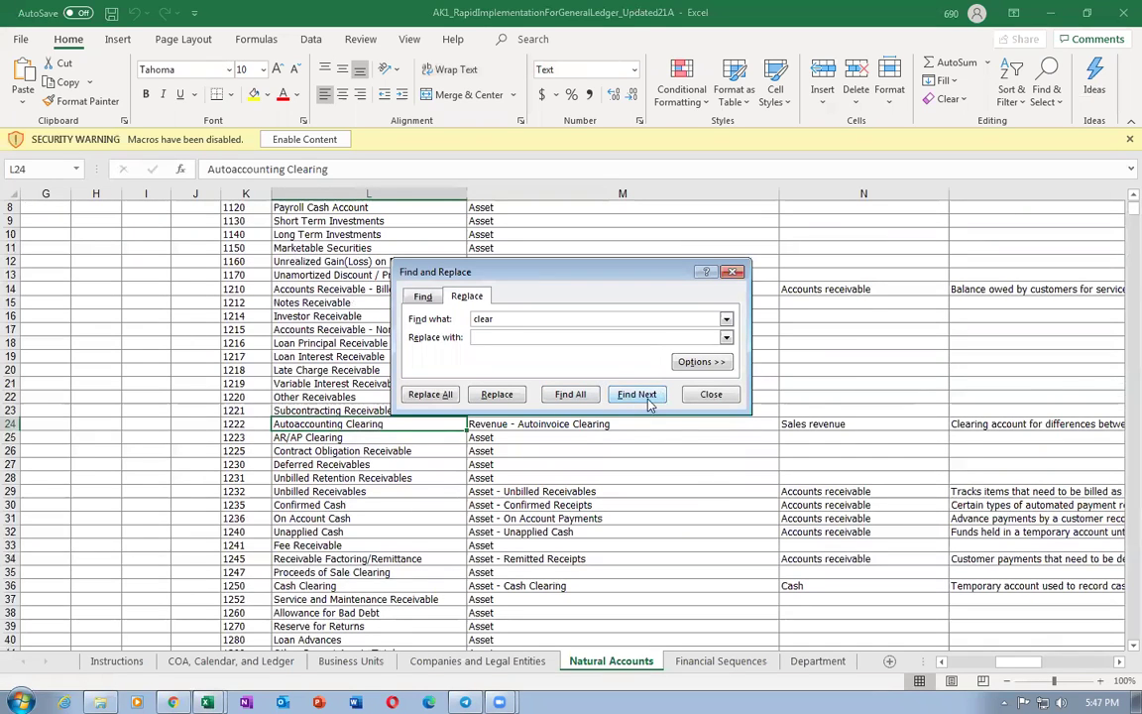
left_click(650, 399)
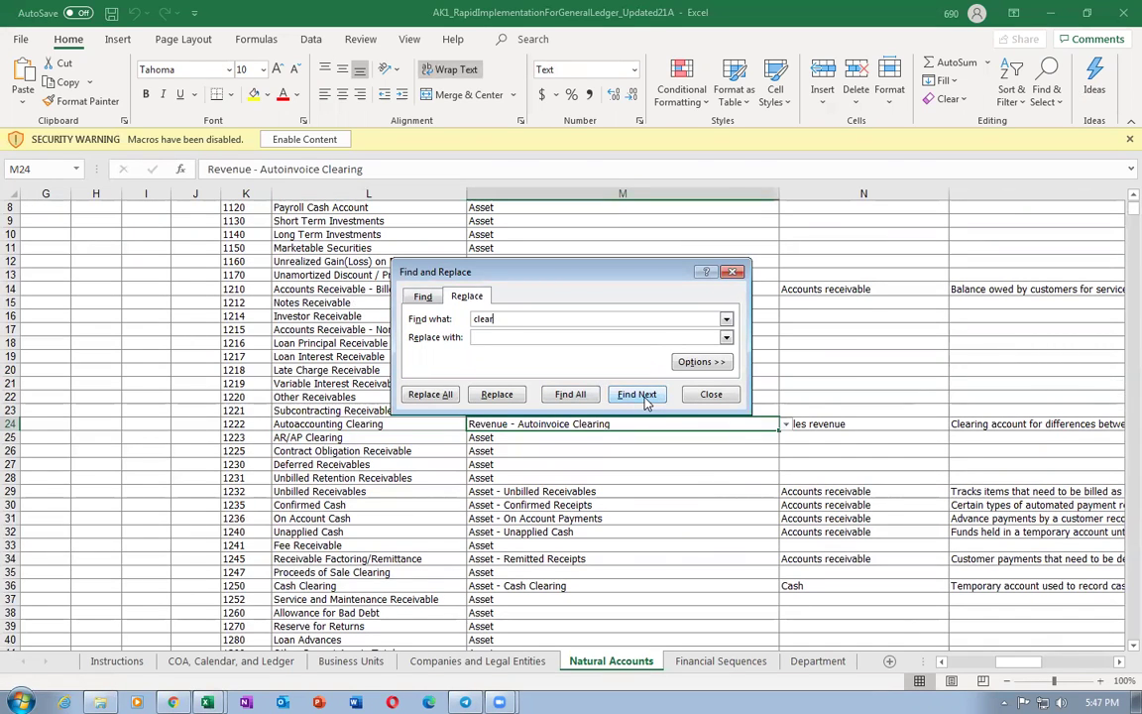
left_click(636, 394)
left_click(637, 394)
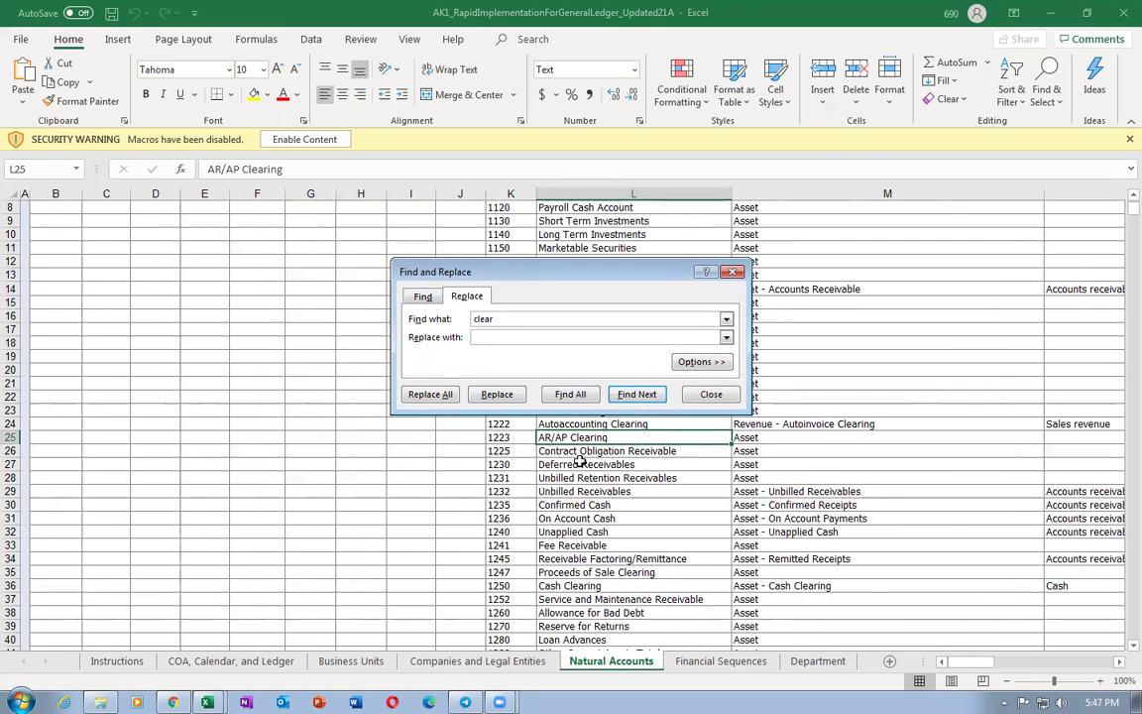
left_click(636, 394)
left_click(637, 395)
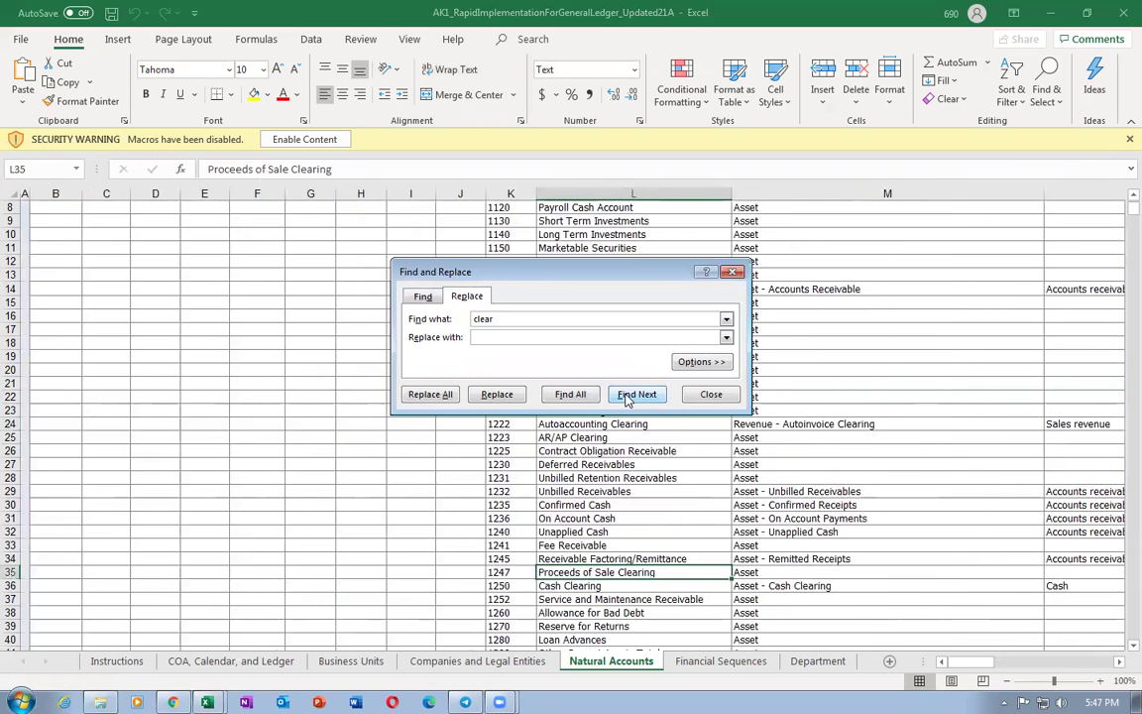
left_click(636, 395)
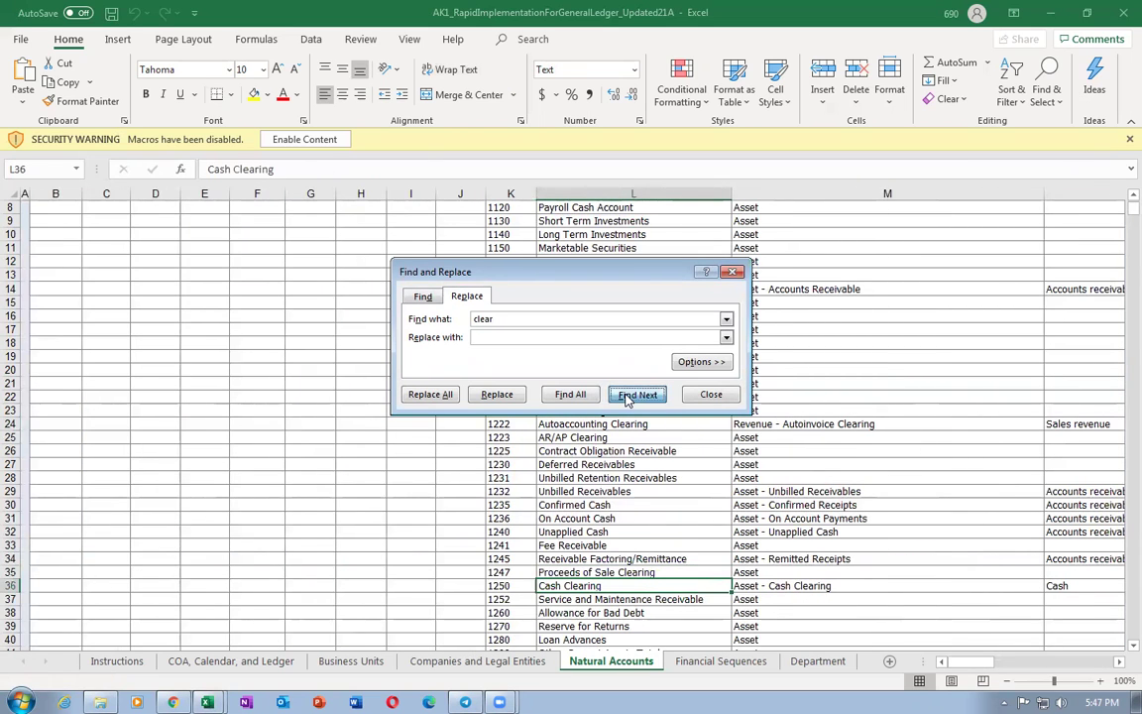
left_click(637, 394)
left_click(626, 397)
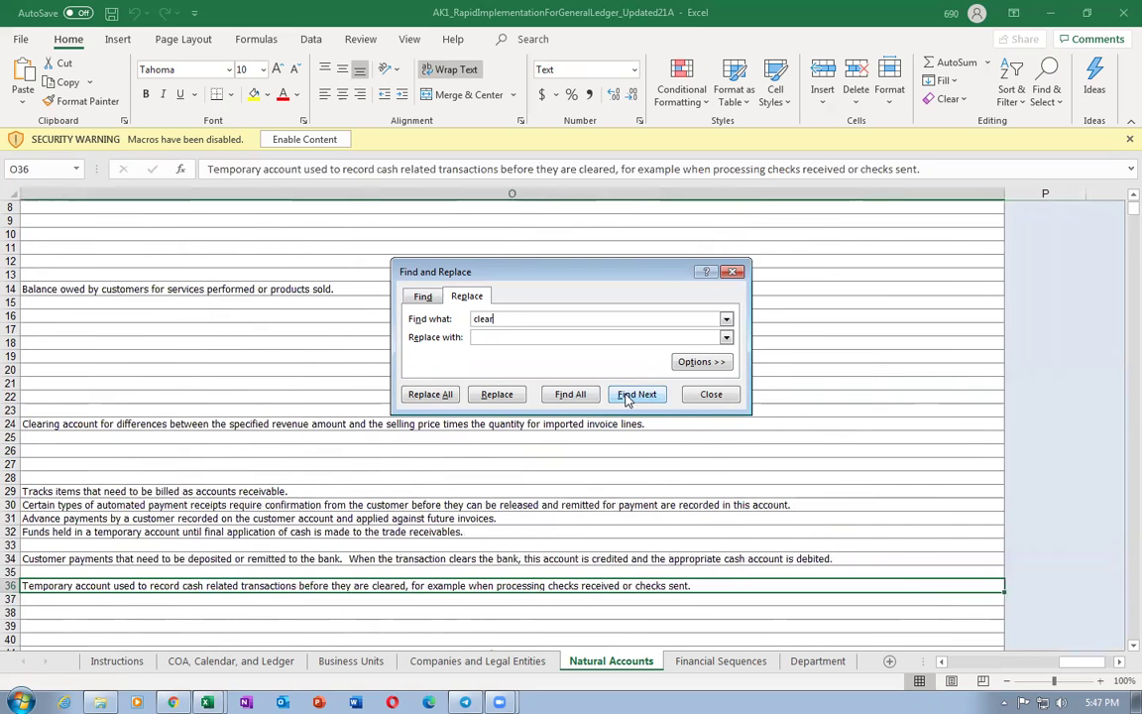
left_click(627, 398)
left_click(627, 398)
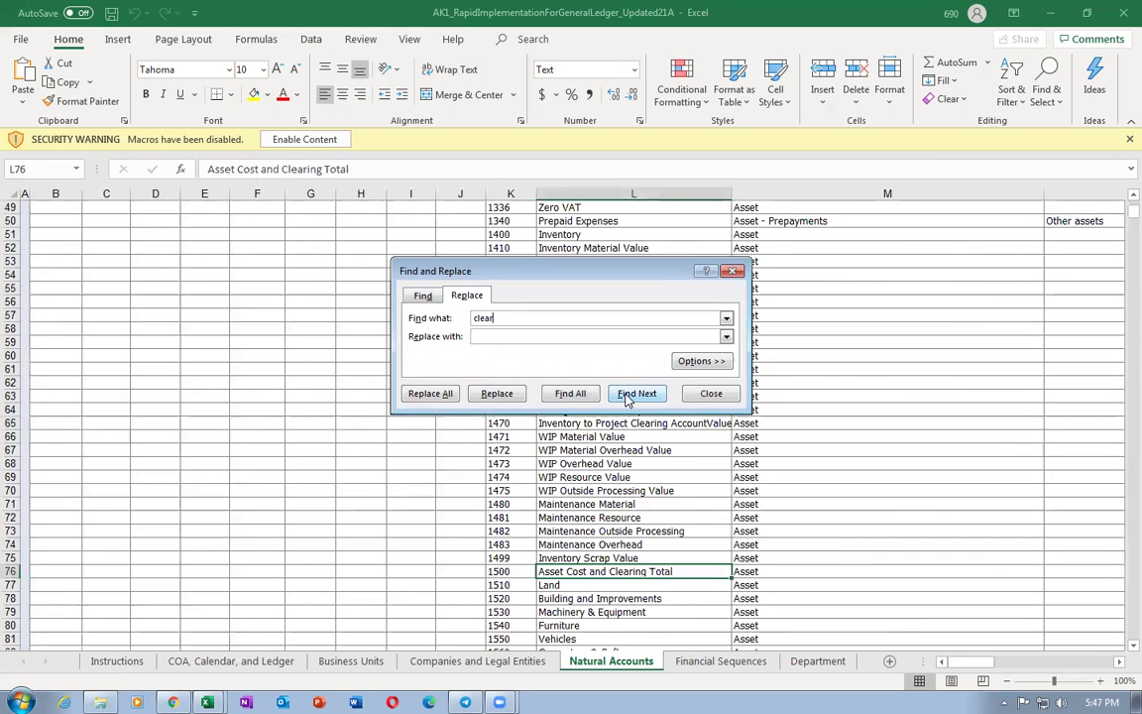
left_click(626, 398)
left_click(627, 398)
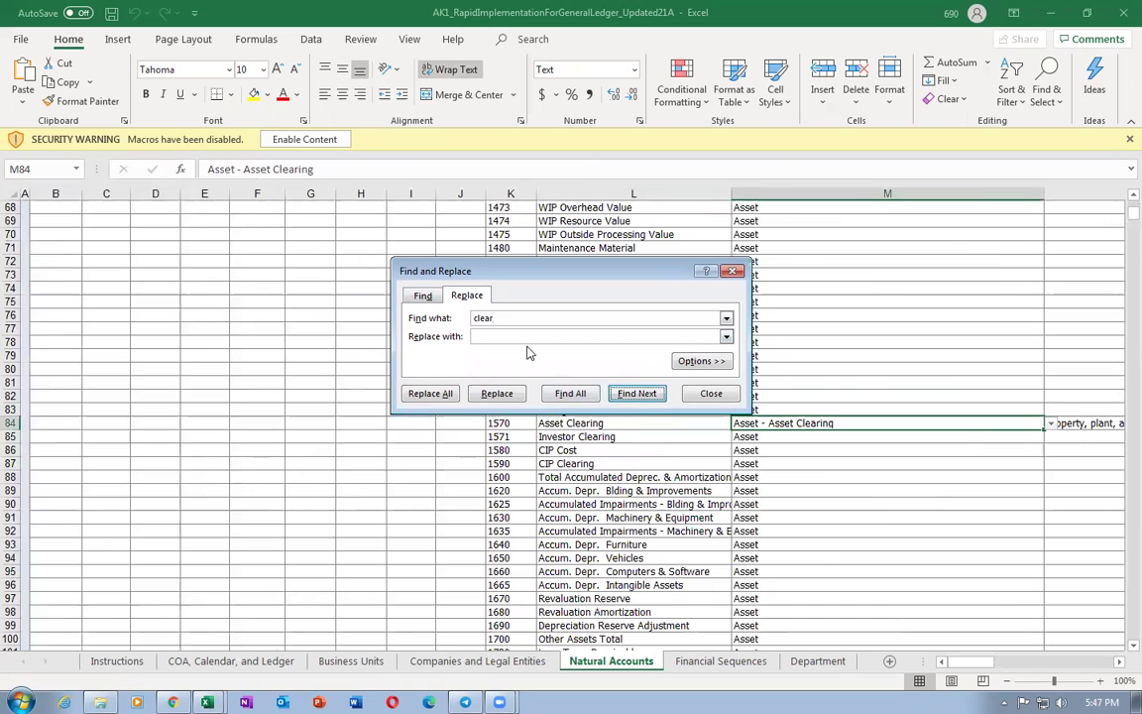
- Search for 'accrual clea' to locate Accrual Clearing and select its account number 2929
type("accrual")
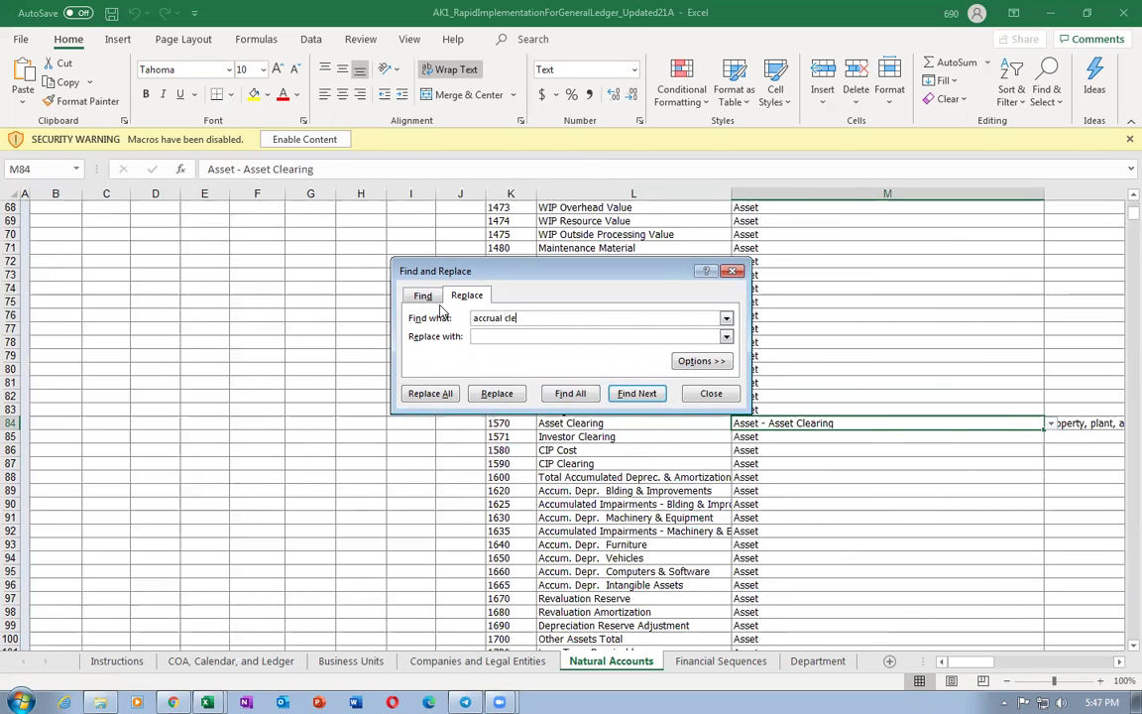
left_click(642, 395)
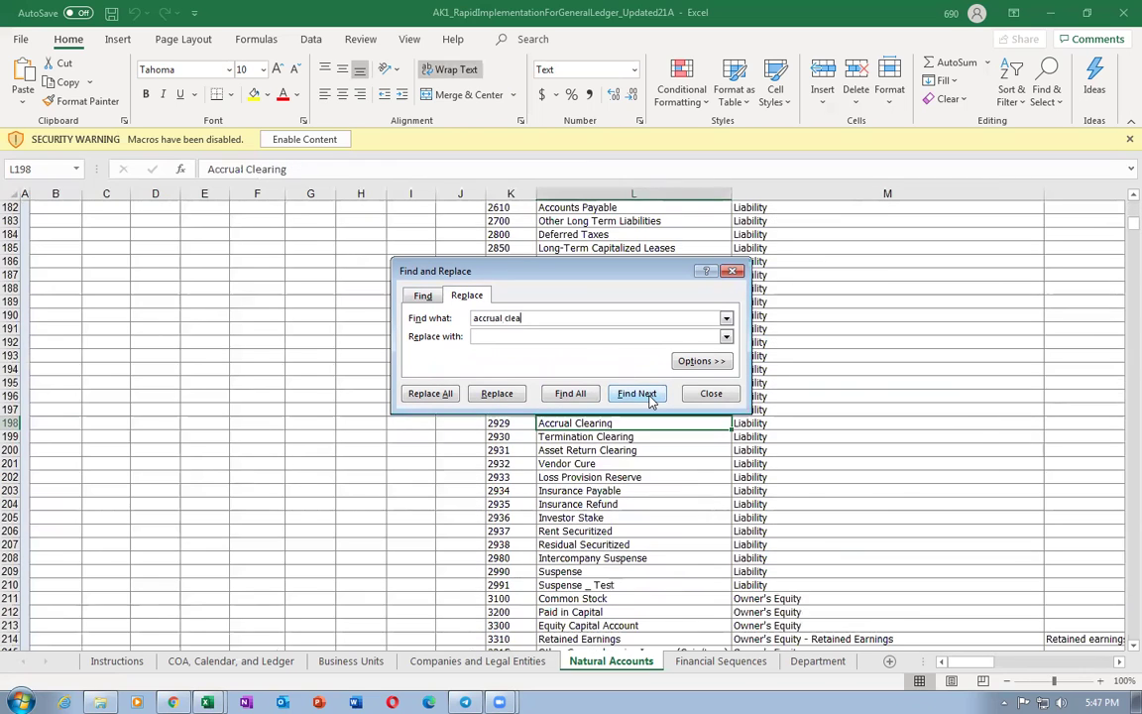
left_click_drag(585, 272, 637, 215)
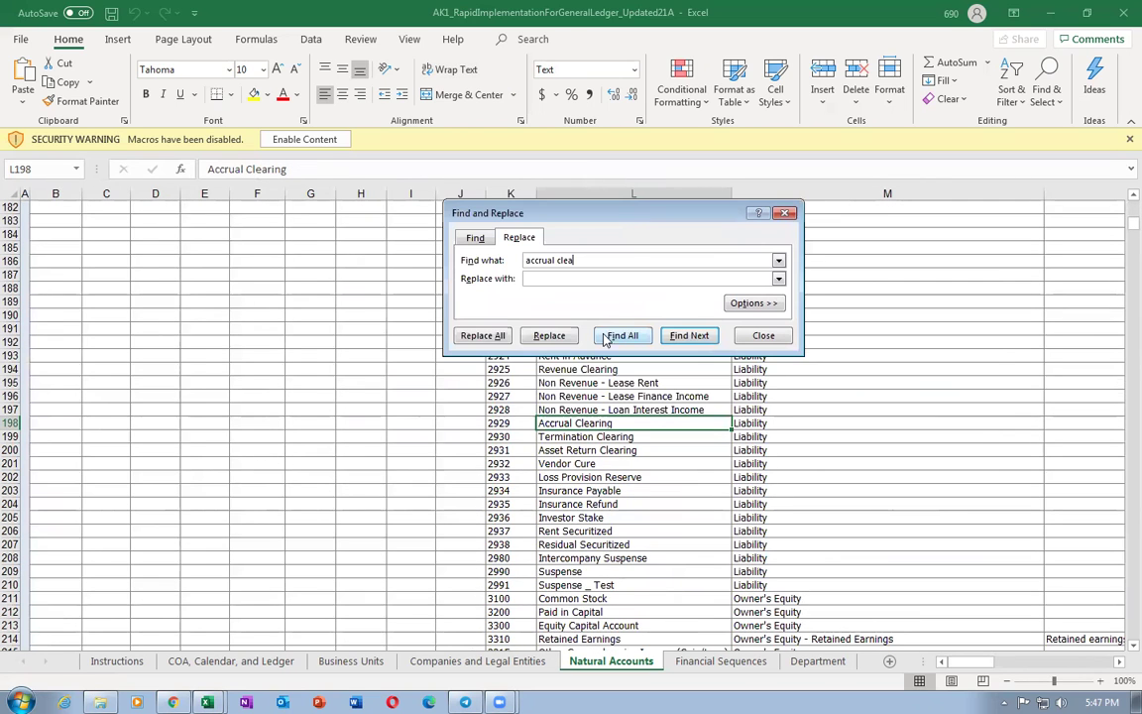
left_click(508, 422)
left_click(20, 702)
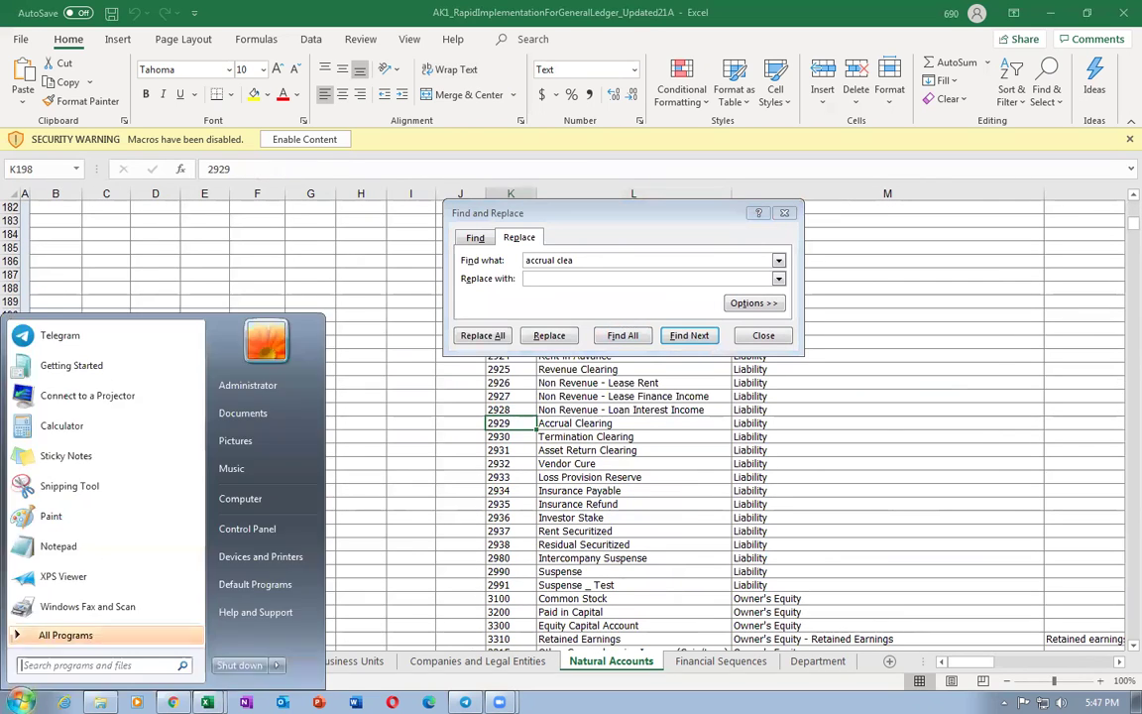
- Launch Notepad to record 'Accrual clearing 2929', then enter 2929 back in Oracle's output field
type("note")
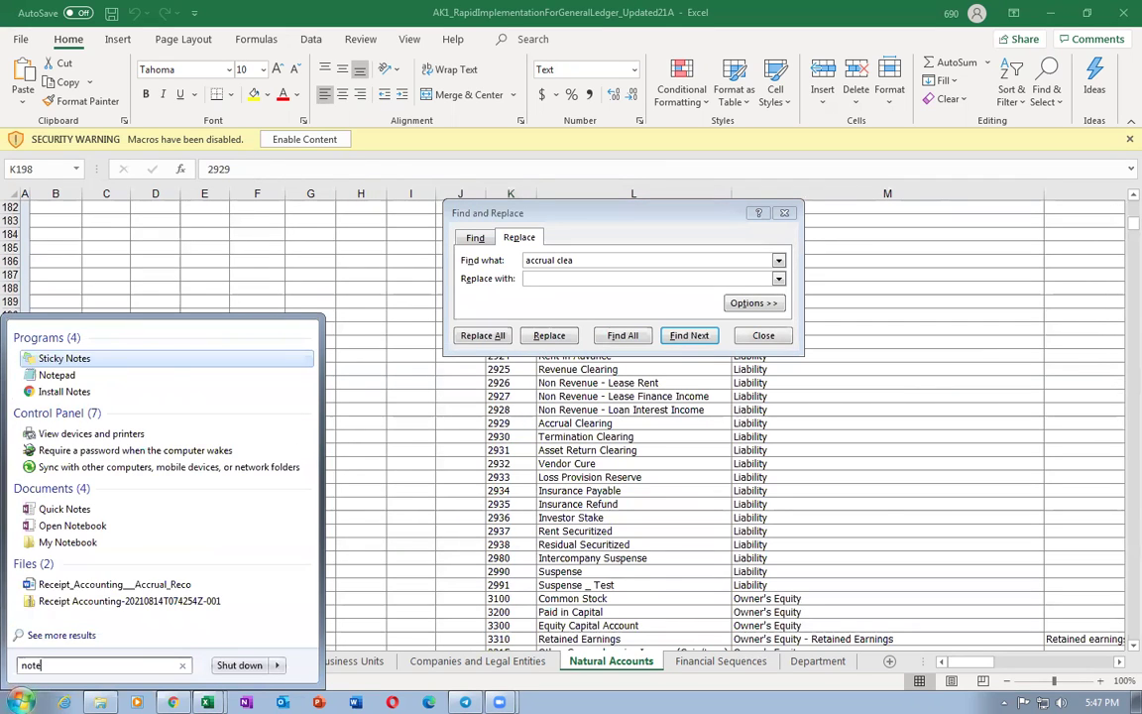
left_click(57, 379)
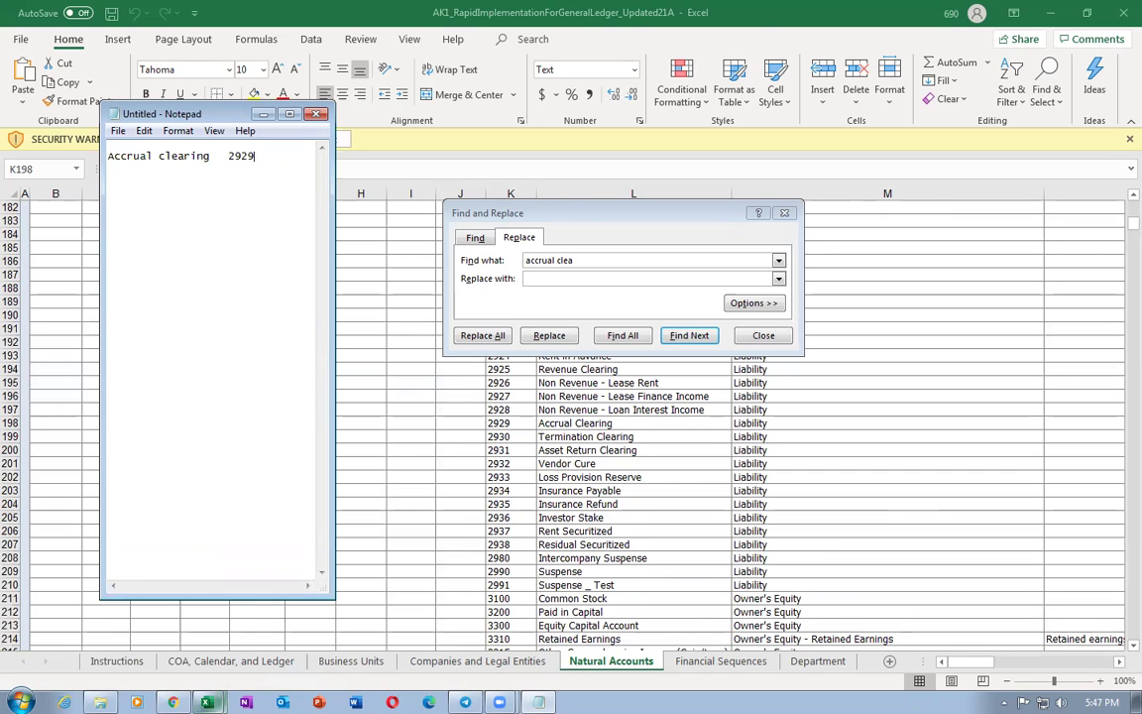
left_click(173, 702)
type("2")
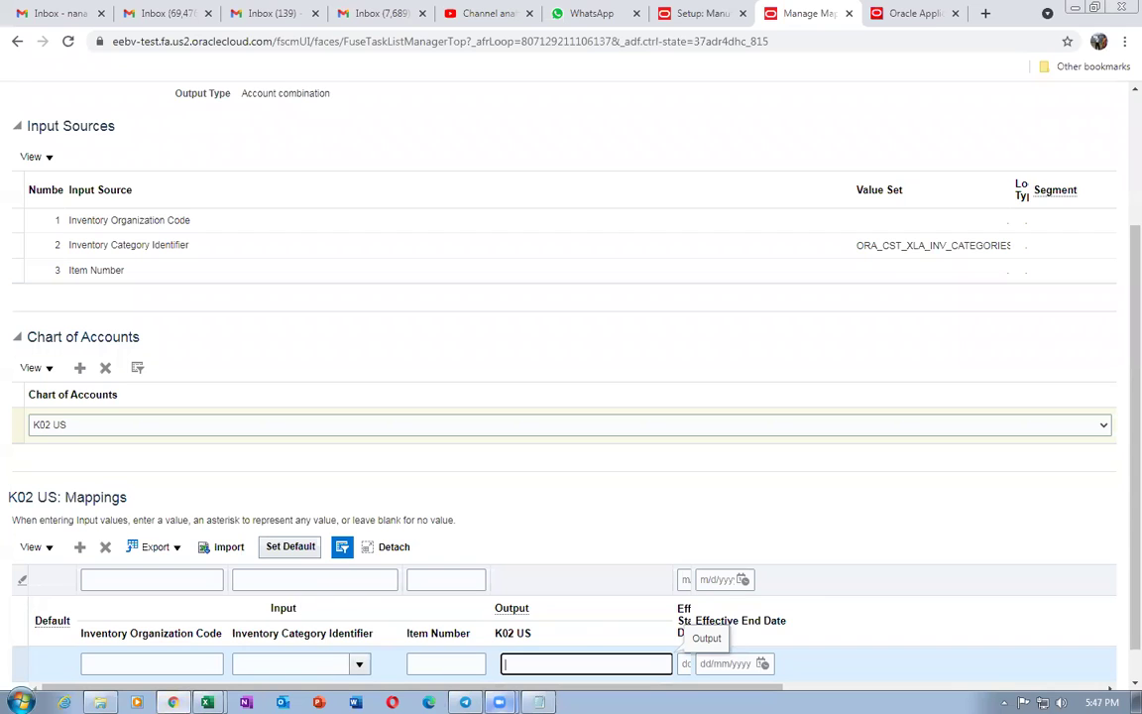
type("929")
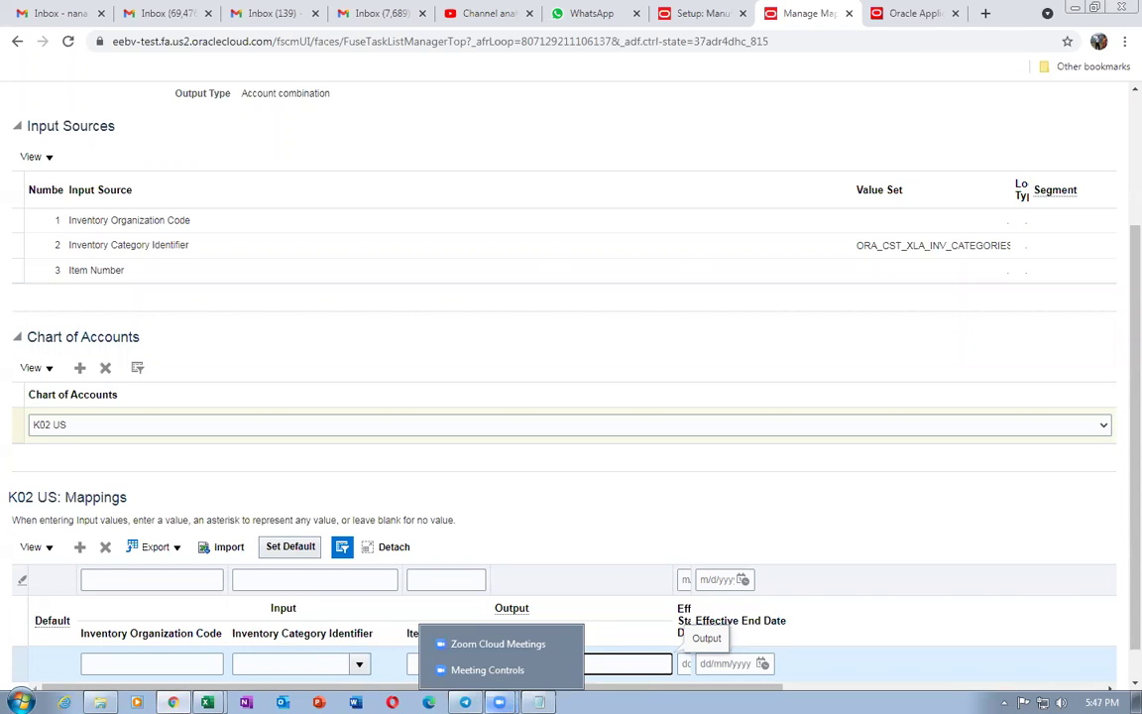
- Give the K02 US row output segments Company 01, Department 000 and Account 2929
left_click(695, 521)
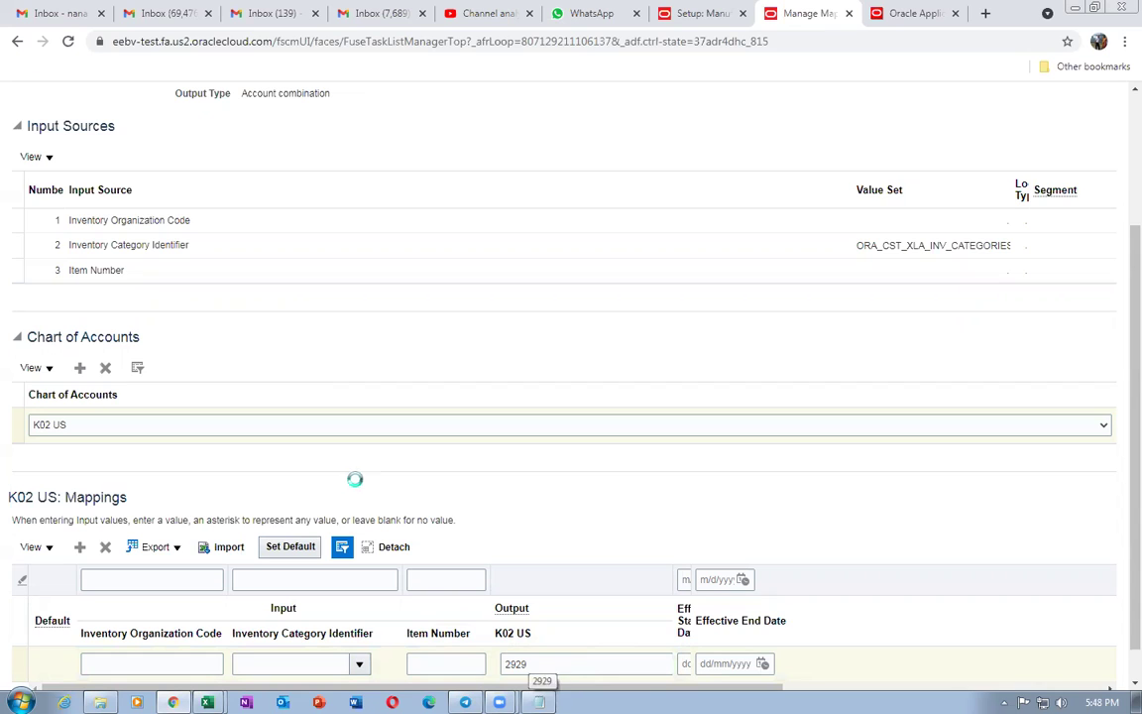
left_click(276, 553)
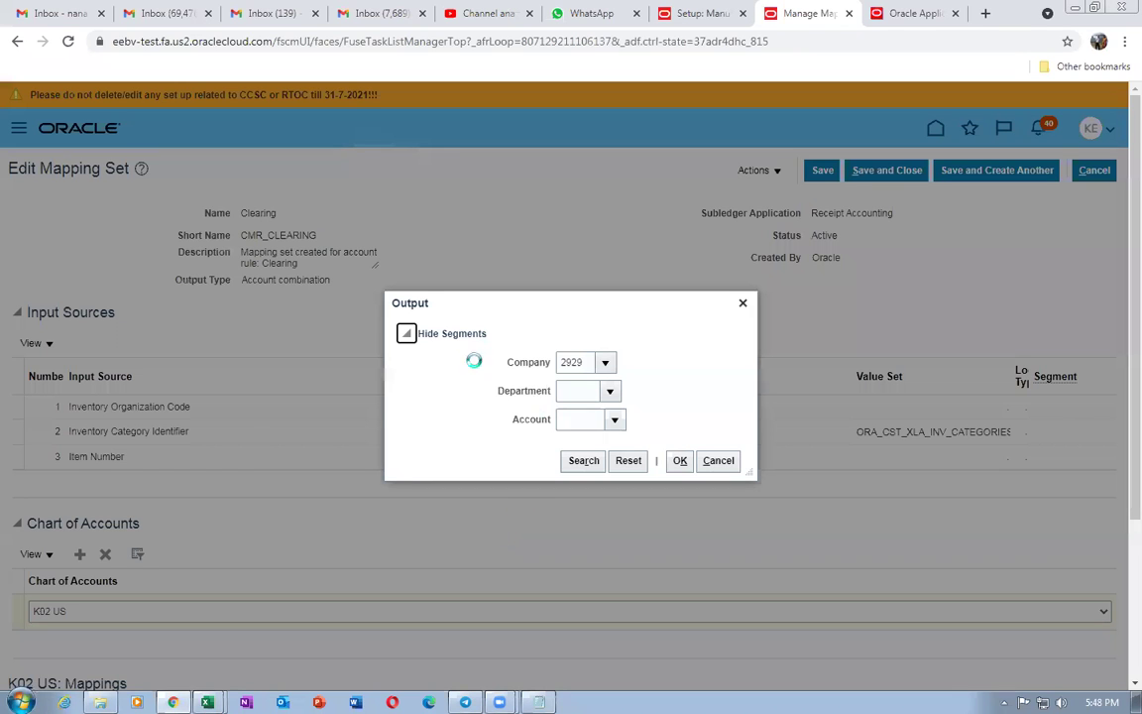
type("01")
key("Tab")
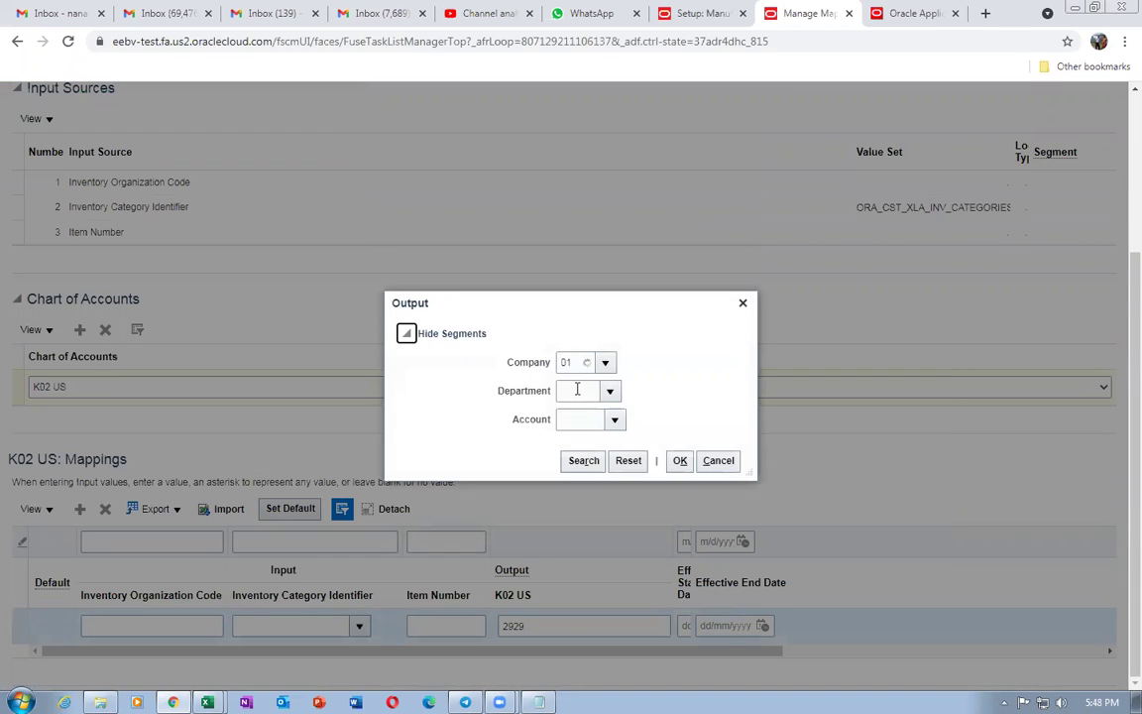
left_click(577, 390)
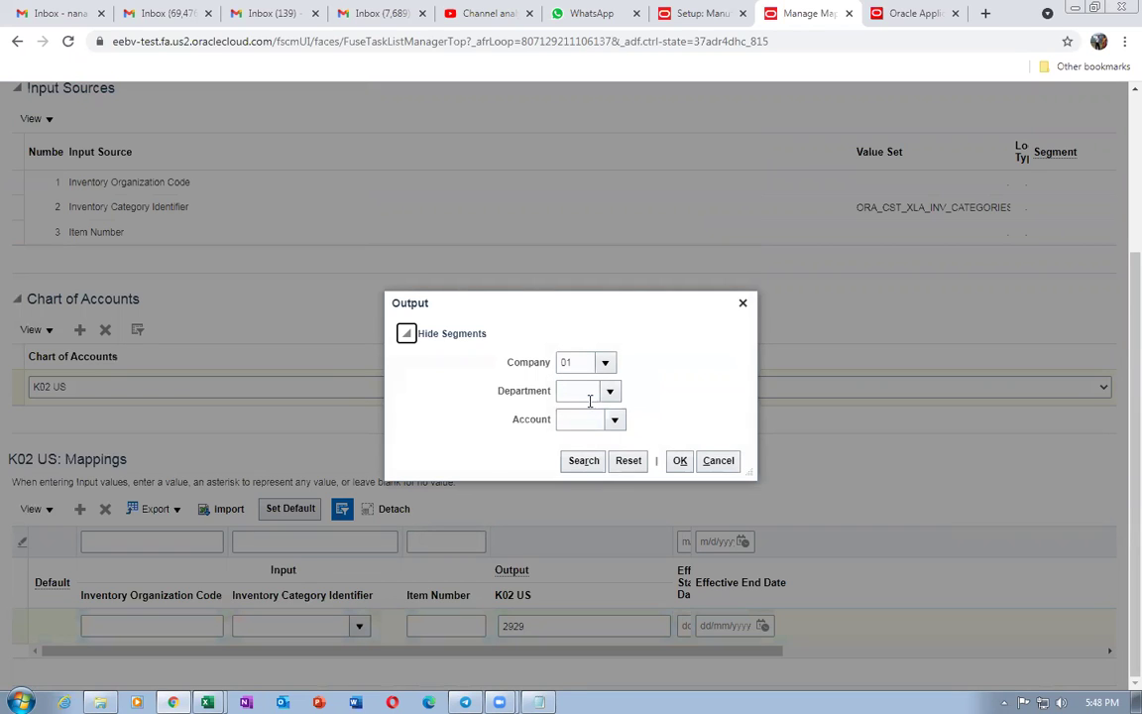
left_click(587, 393)
type("000")
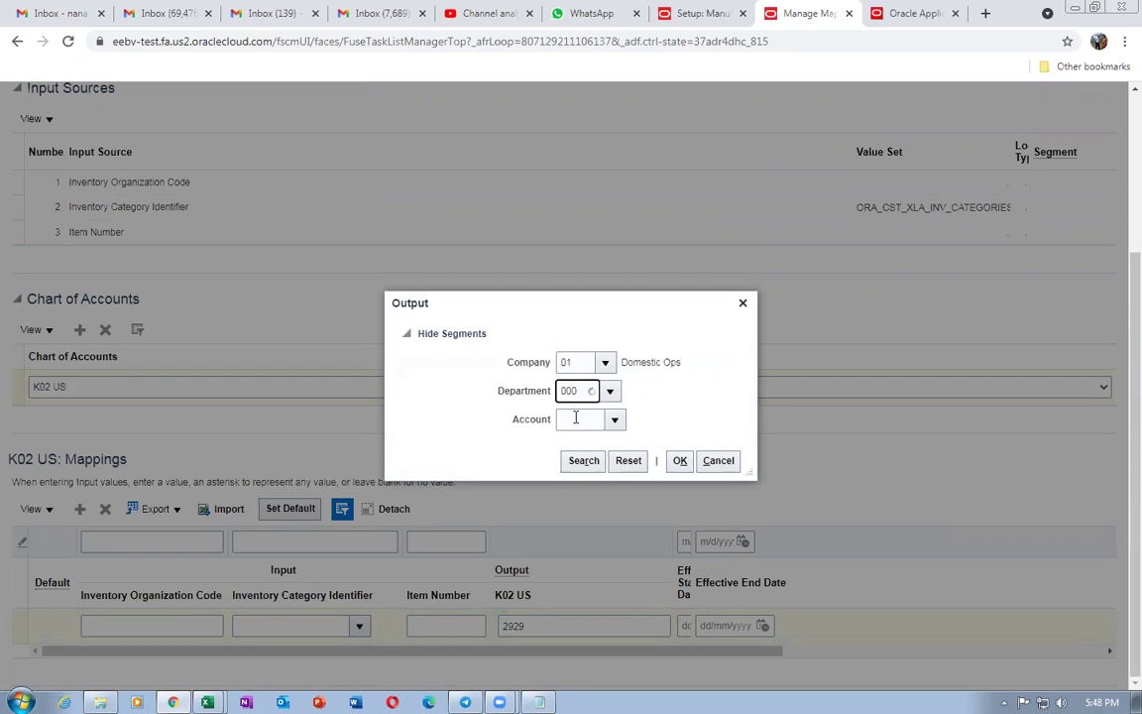
left_click(578, 422)
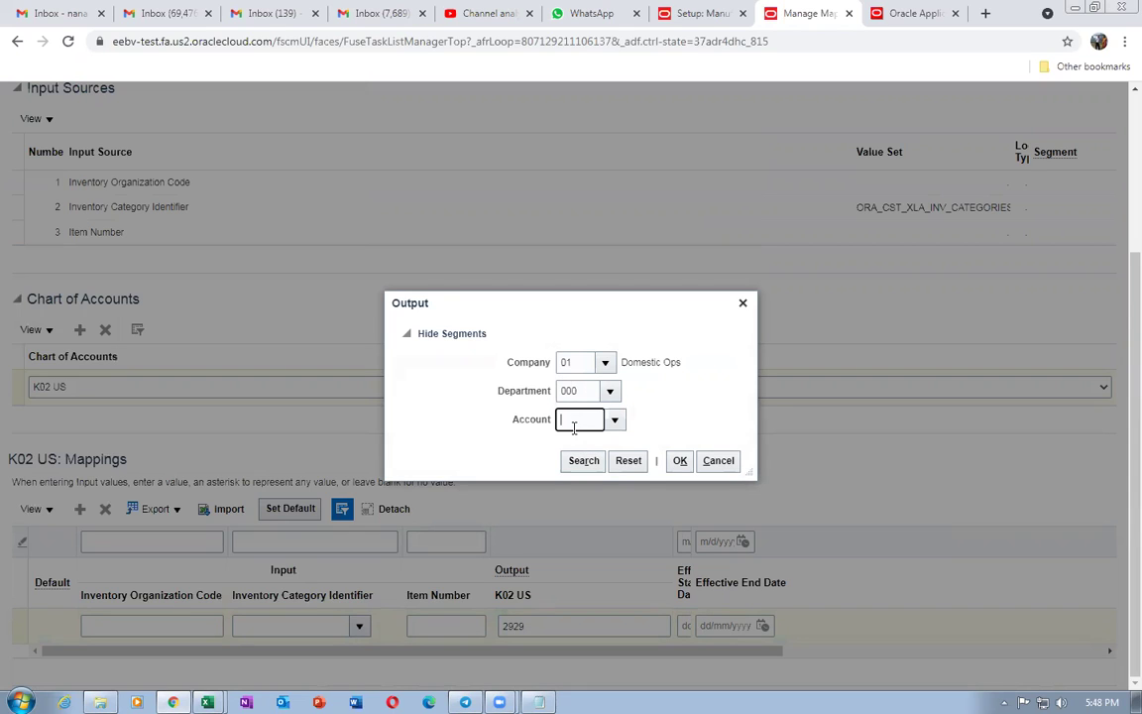
type("2929")
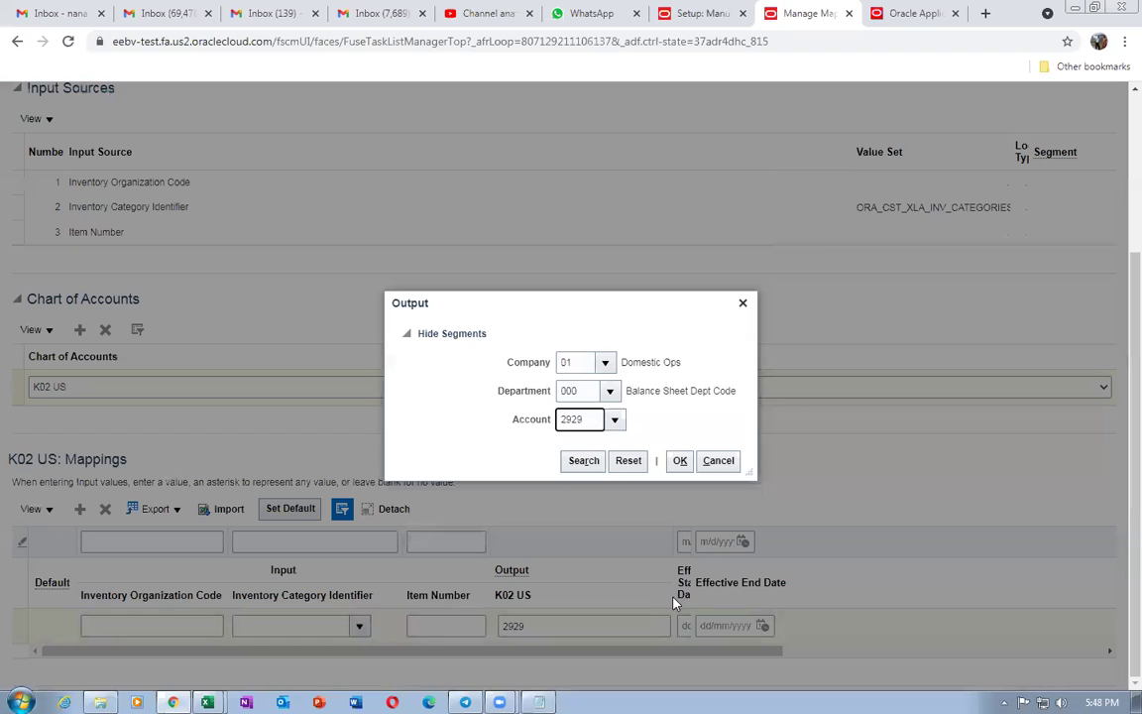
left_click(581, 442)
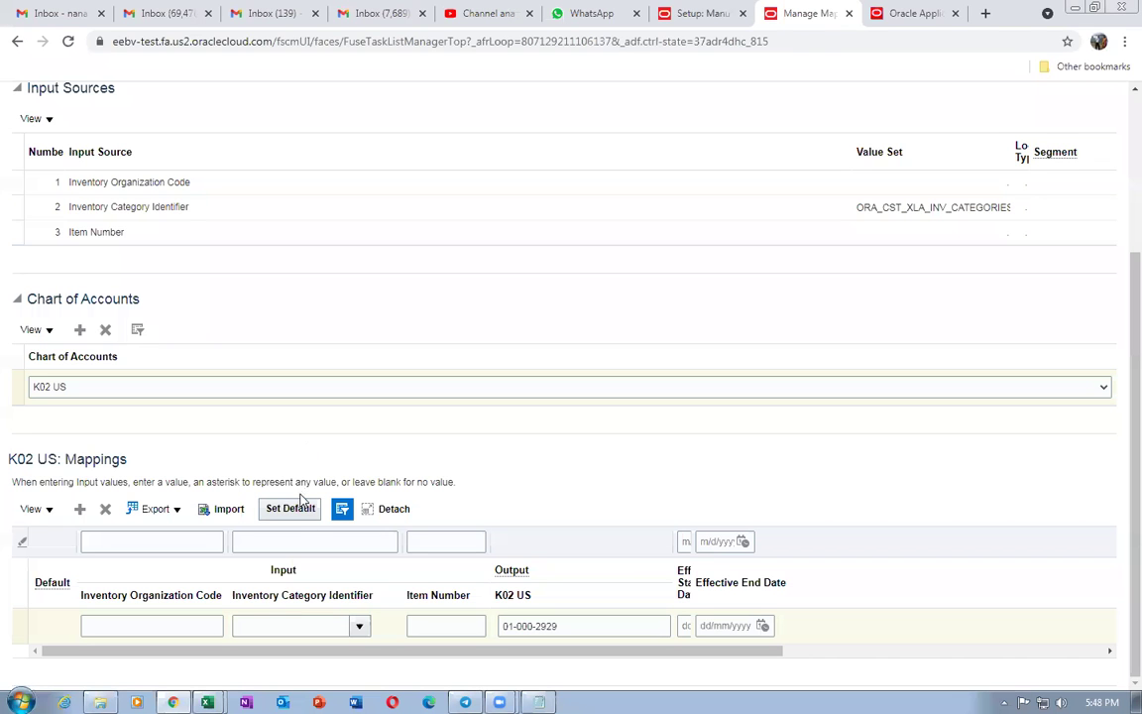
- Make the K02 US row the default and save and close the Clearing mapping set
left_click(291, 507)
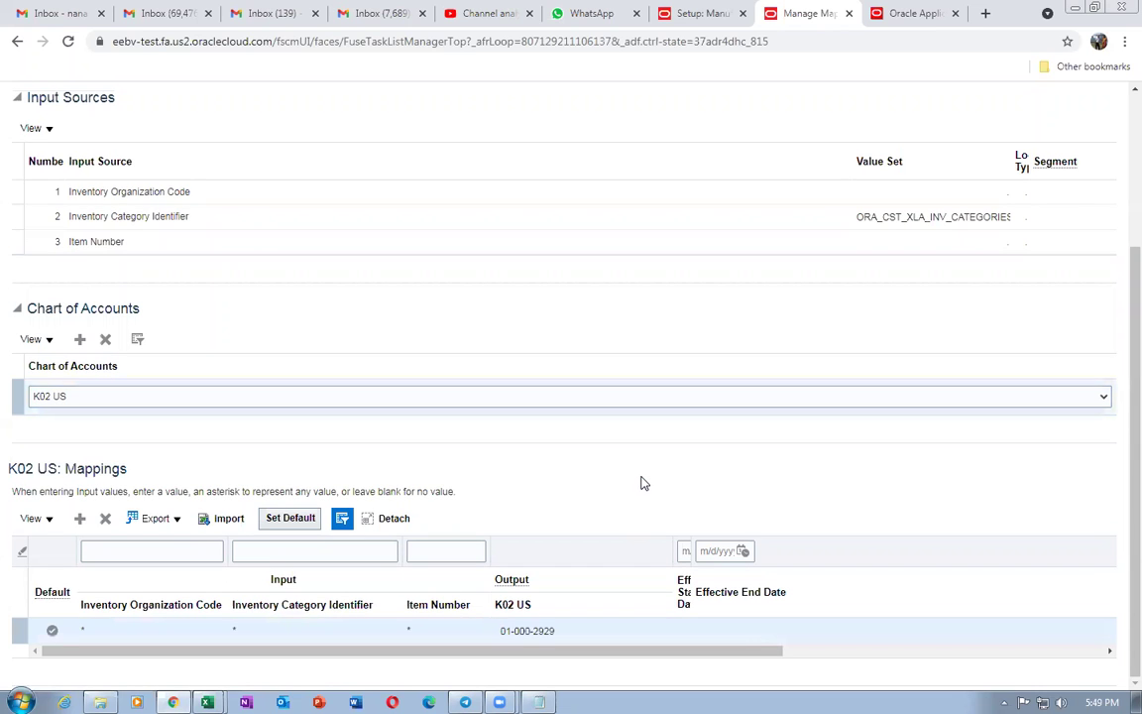
scroll(639, 491, "up", 3)
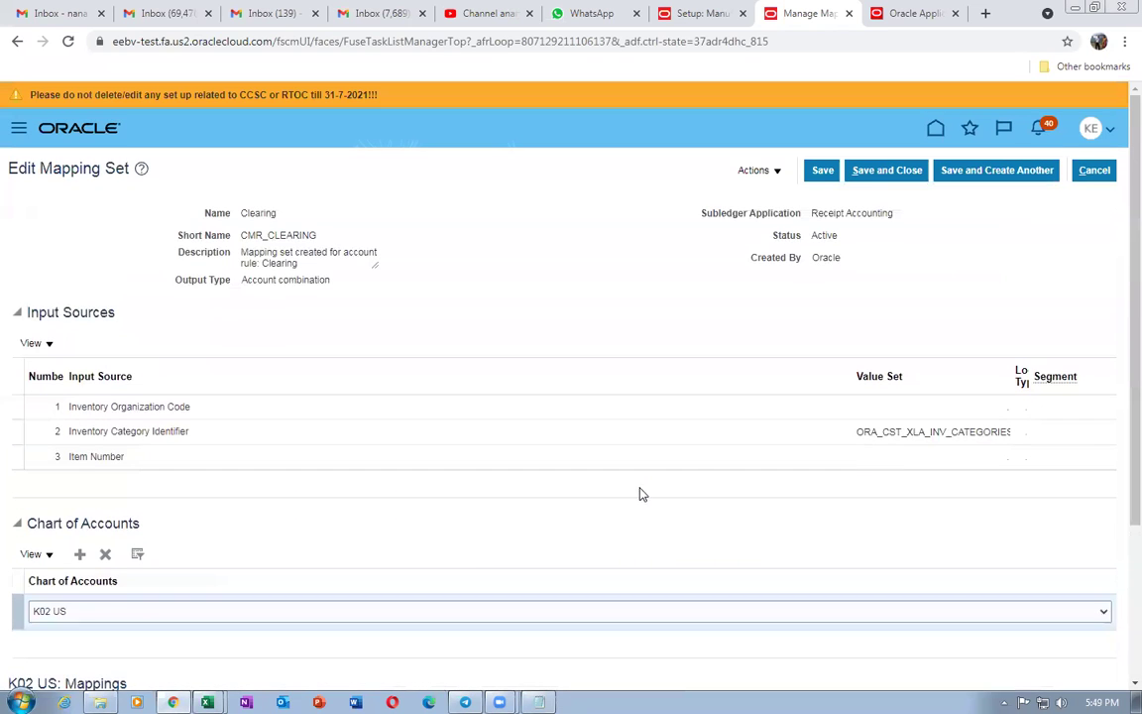
left_click(887, 170)
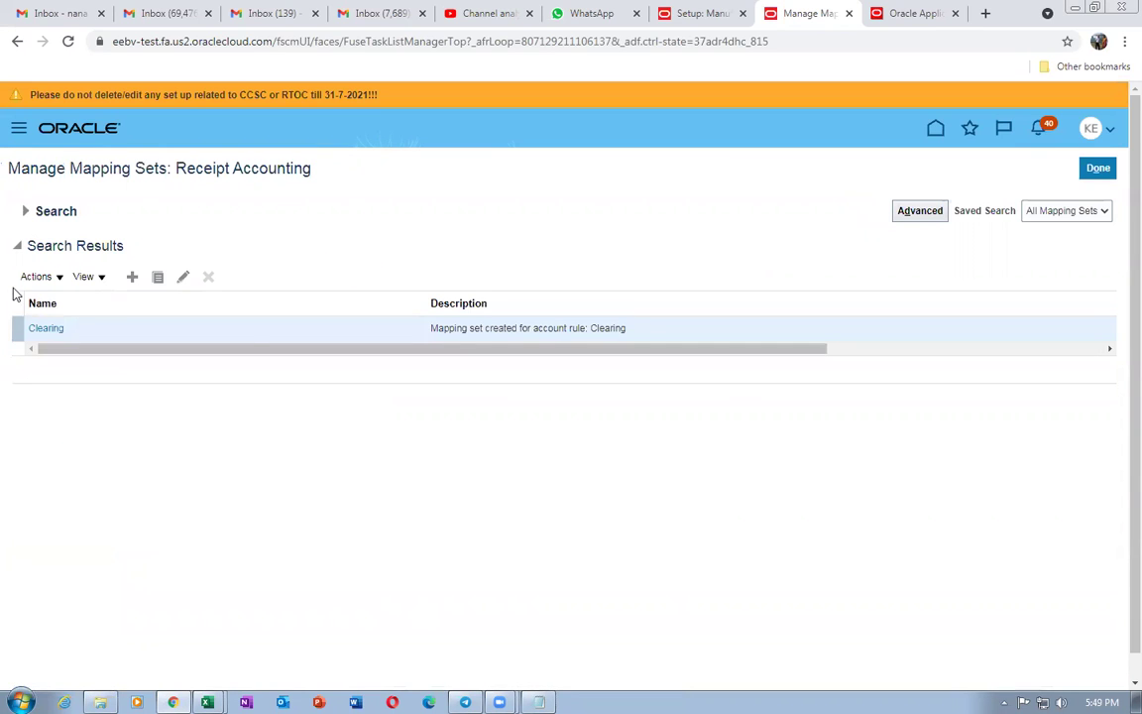
- Search Receipt Accounting mapping sets for name 'expenses', then return to setup with Done
left_click(26, 212)
double_click(202, 241)
type("expenses")
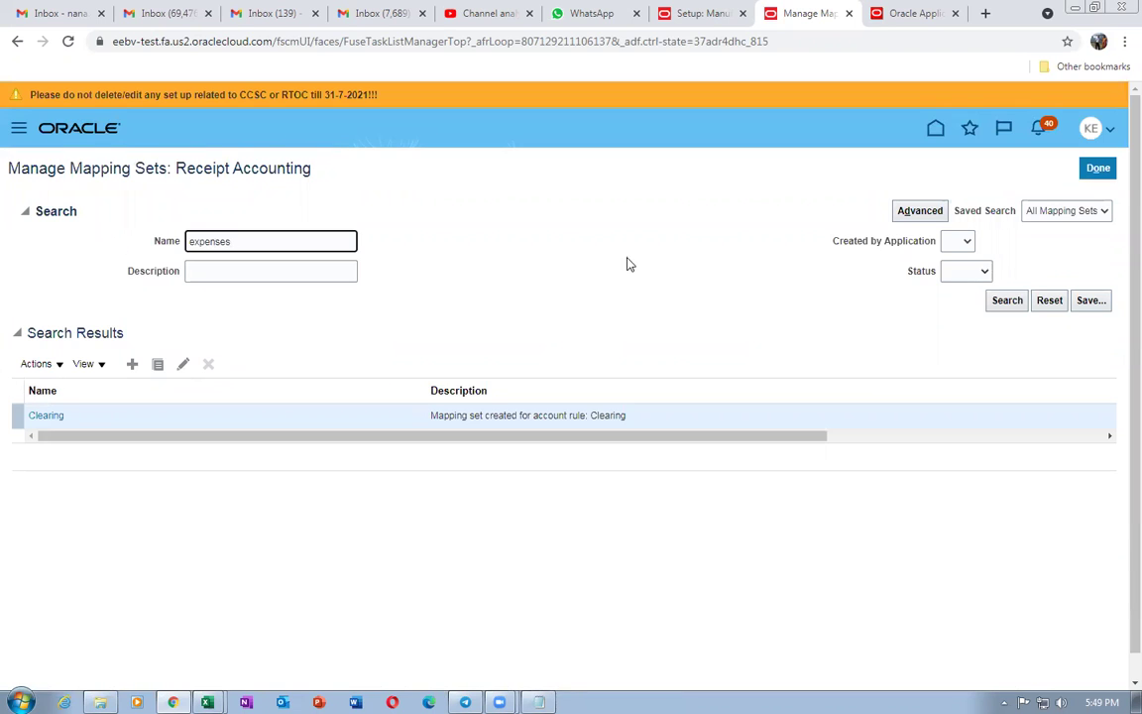
left_click(1004, 302)
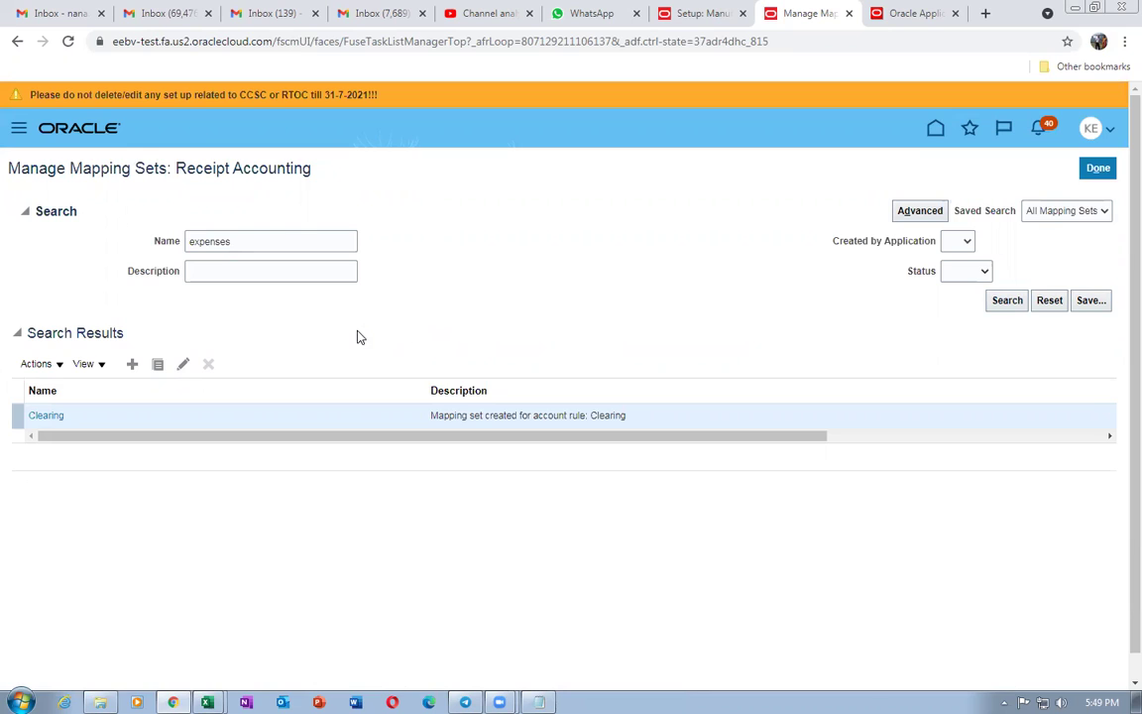
left_click(239, 246)
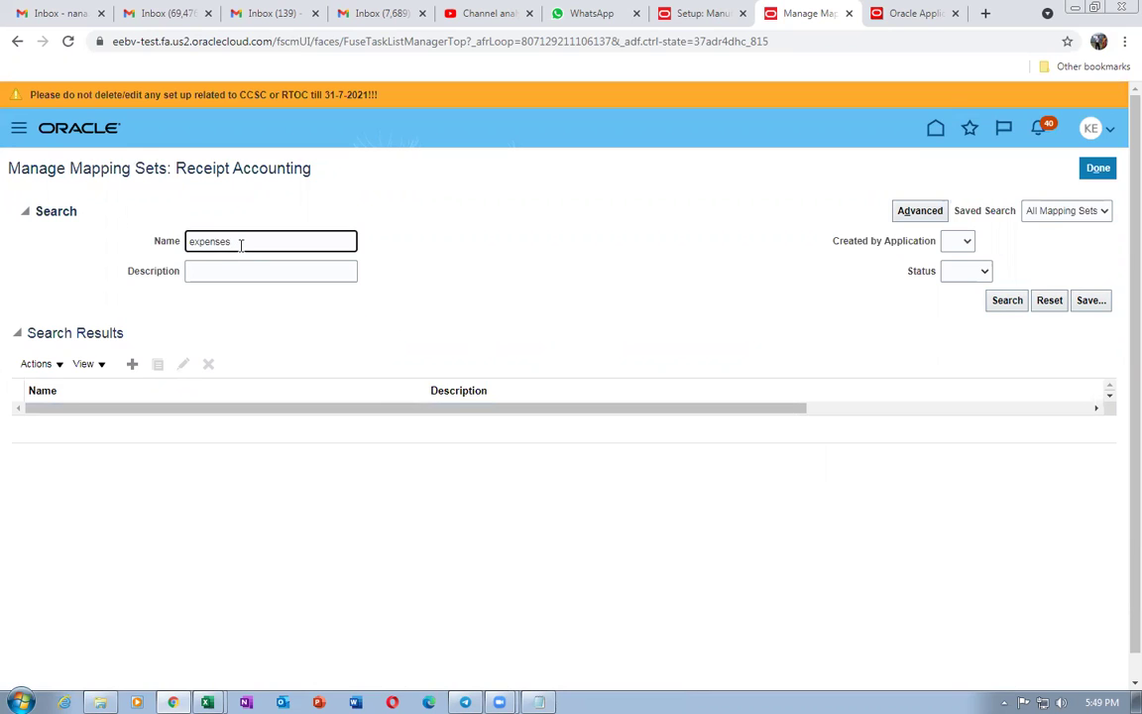
key("BackSpace")
key("BackSpace")
key("BackSpace")
key("BackSpace")
key("BackSpace")
key("BackSpace")
left_click(1098, 164)
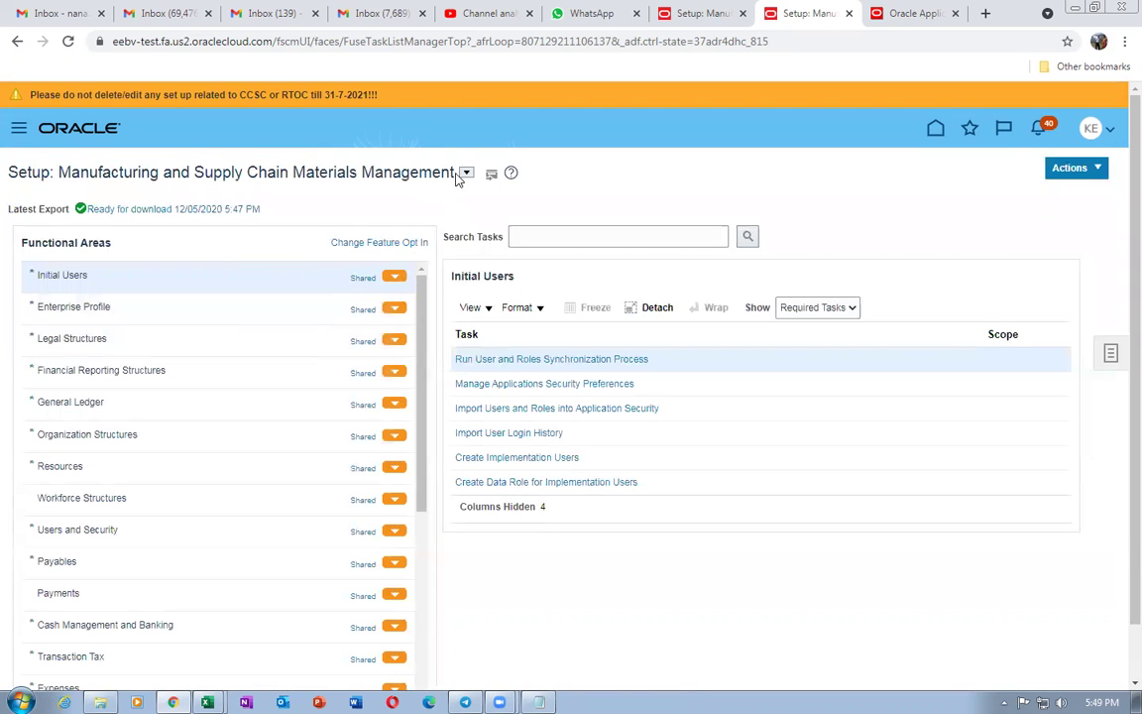
- Search setup tasks for man%map%set% to list the Manage Mapping Sets tasks
left_click(536, 233)
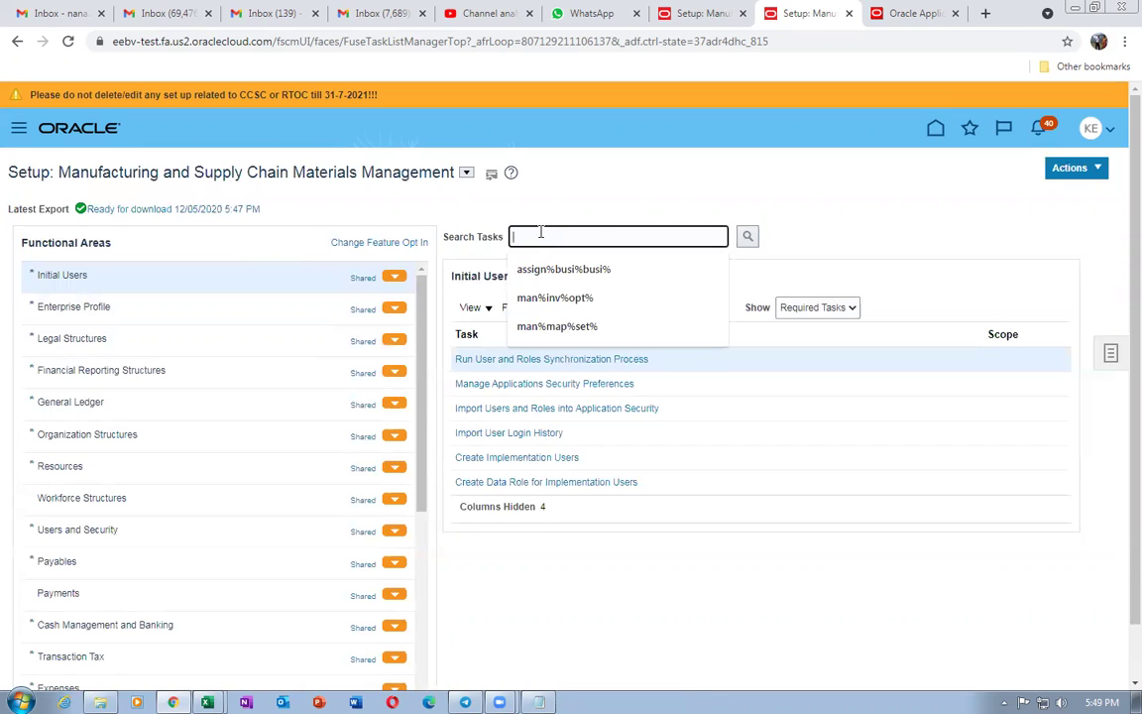
type("man%map%set")
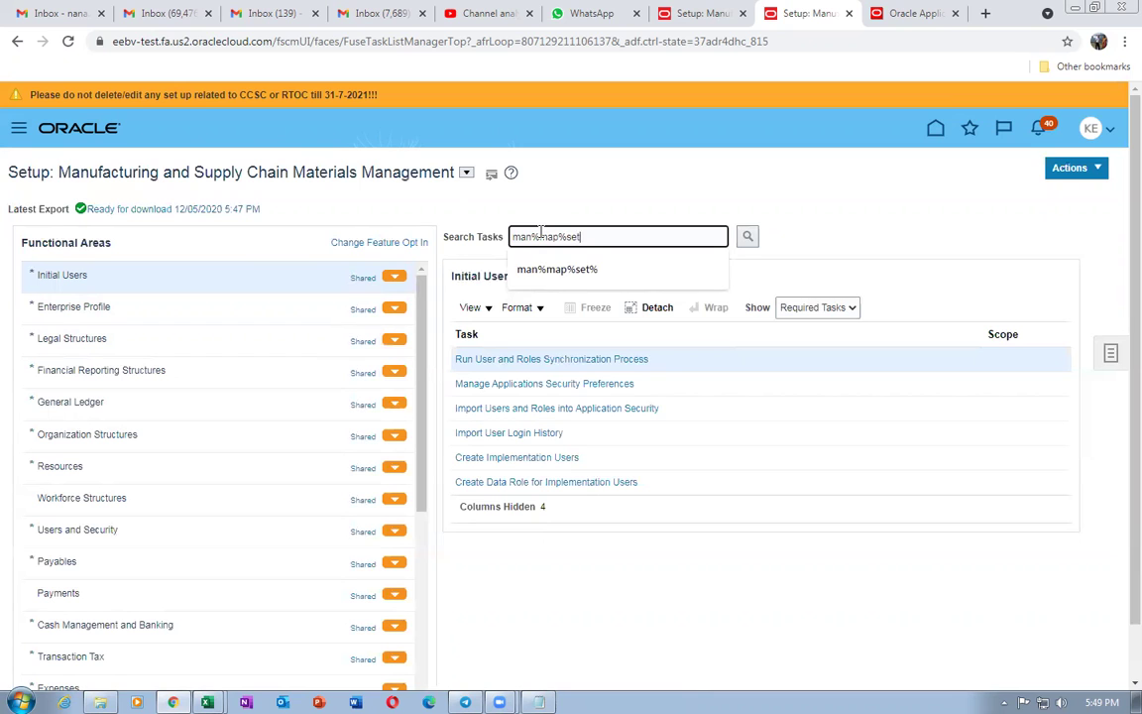
type("%")
key("Return")
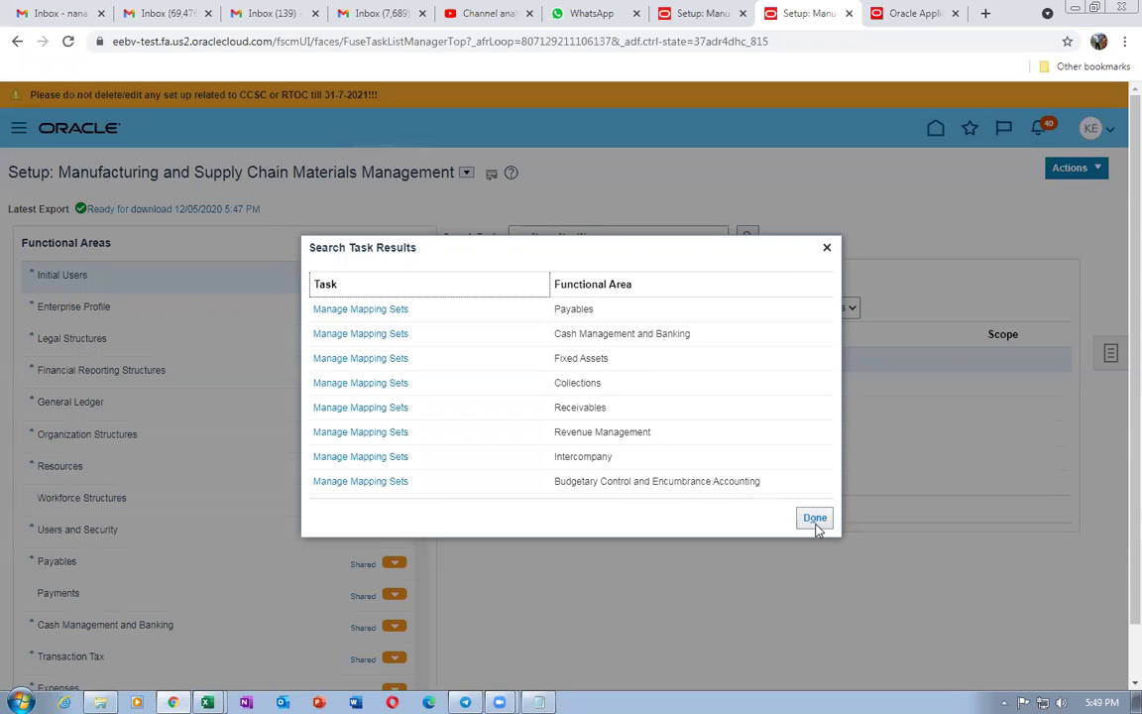
left_click(827, 247)
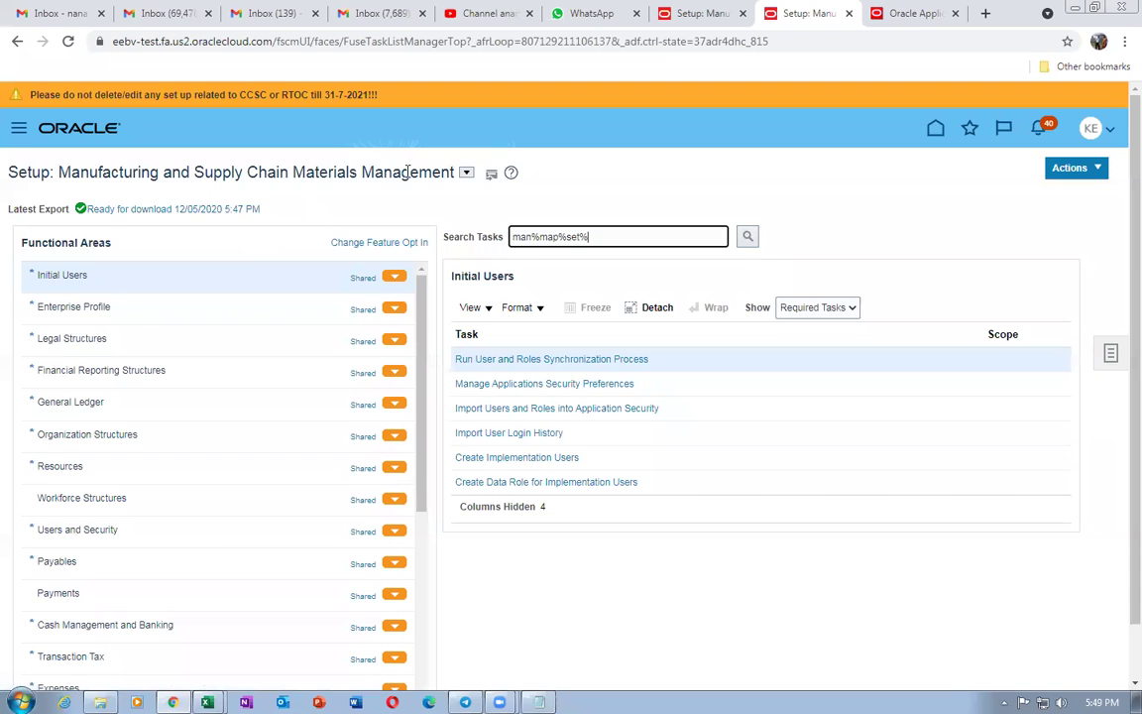
- Switch the offering to Financials and back to Manufacturing and Supply Chain Materials Management
left_click(466, 174)
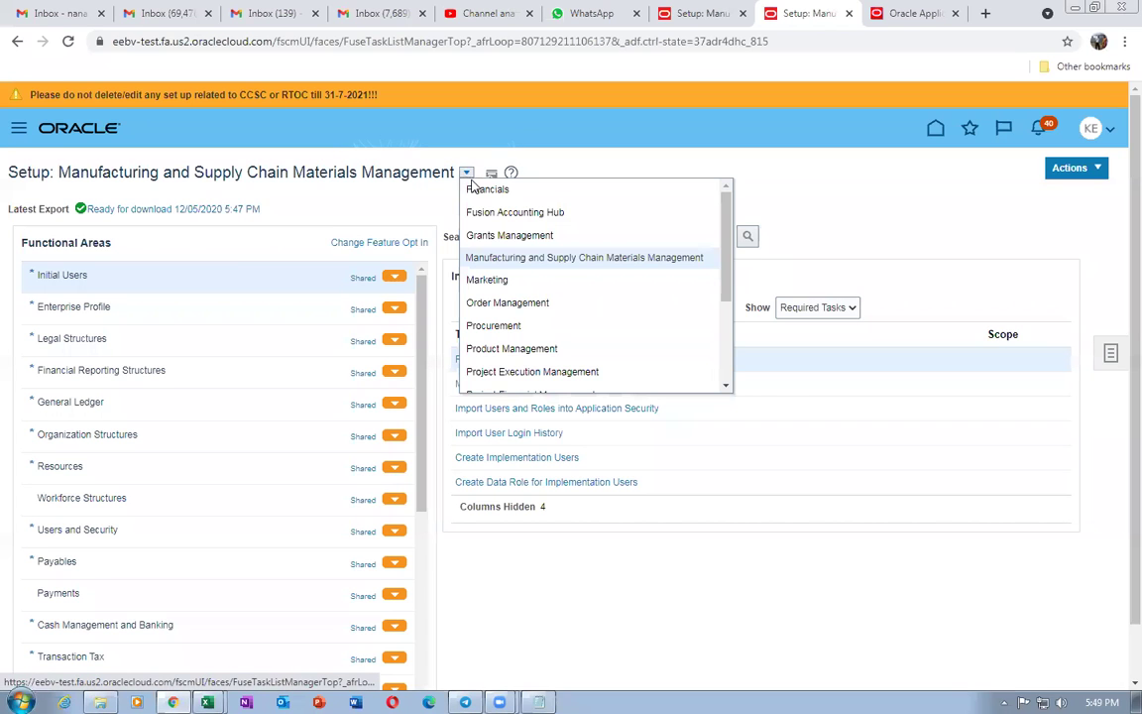
left_click(473, 187)
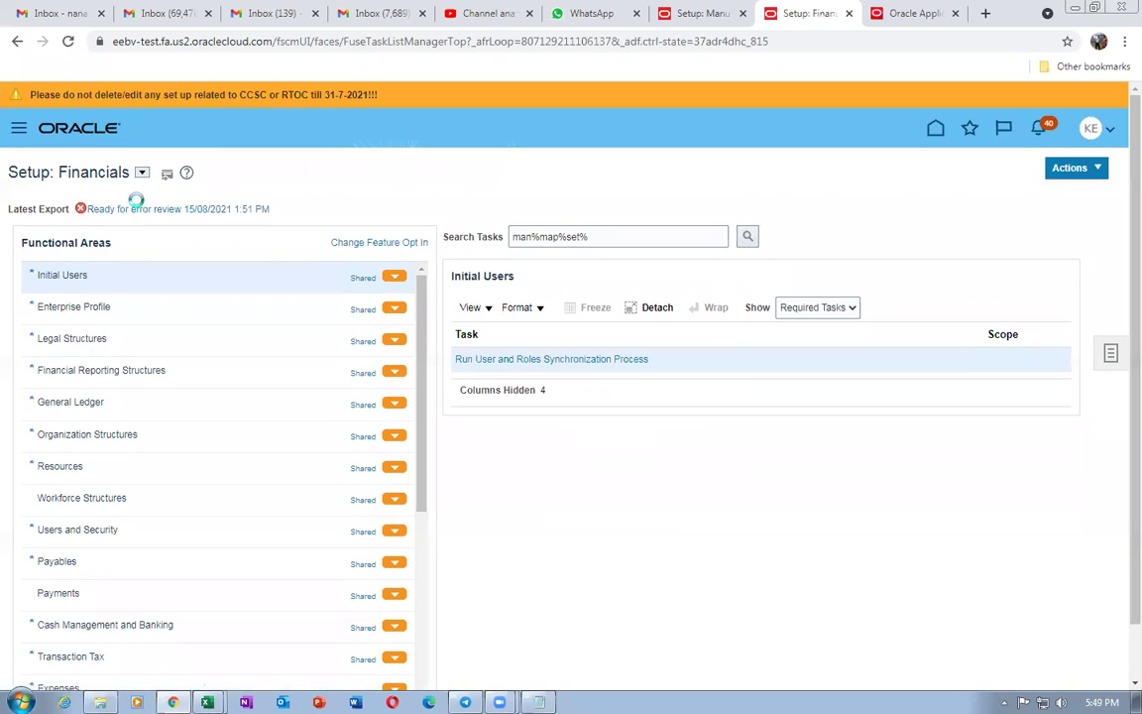
left_click(141, 174)
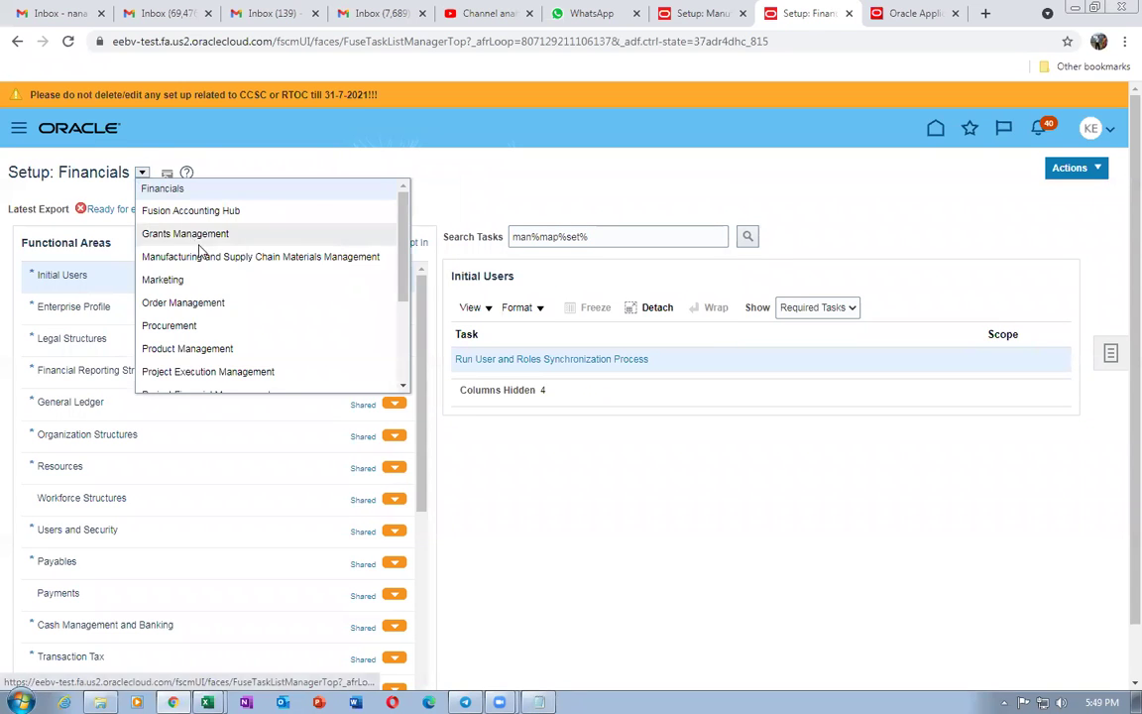
left_click(194, 254)
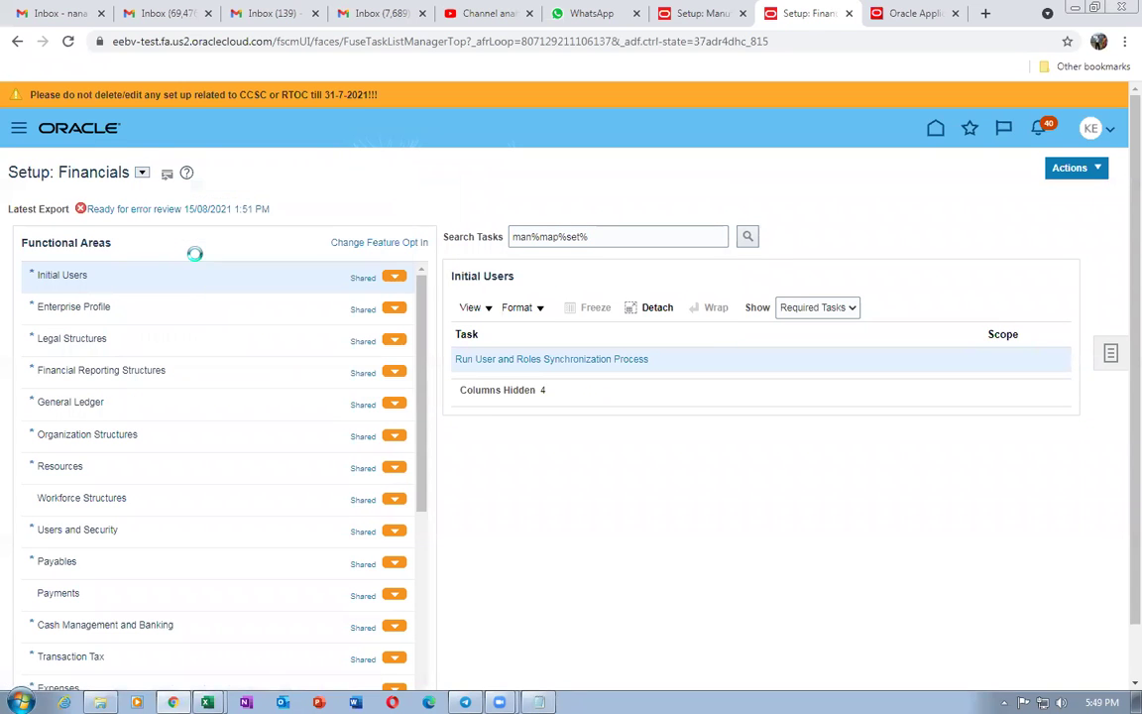
left_click(606, 230)
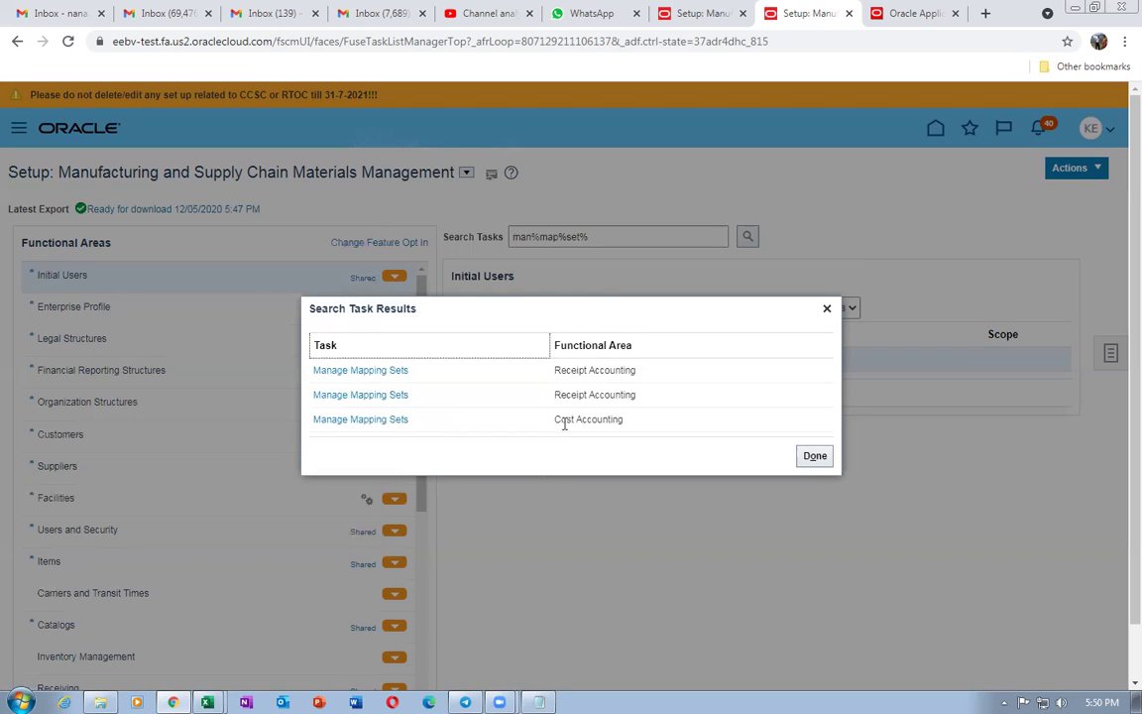
- Search Cost Accounting's Cost Management mapping sets for 'expenses', then click Done to leave setup
left_click(350, 419)
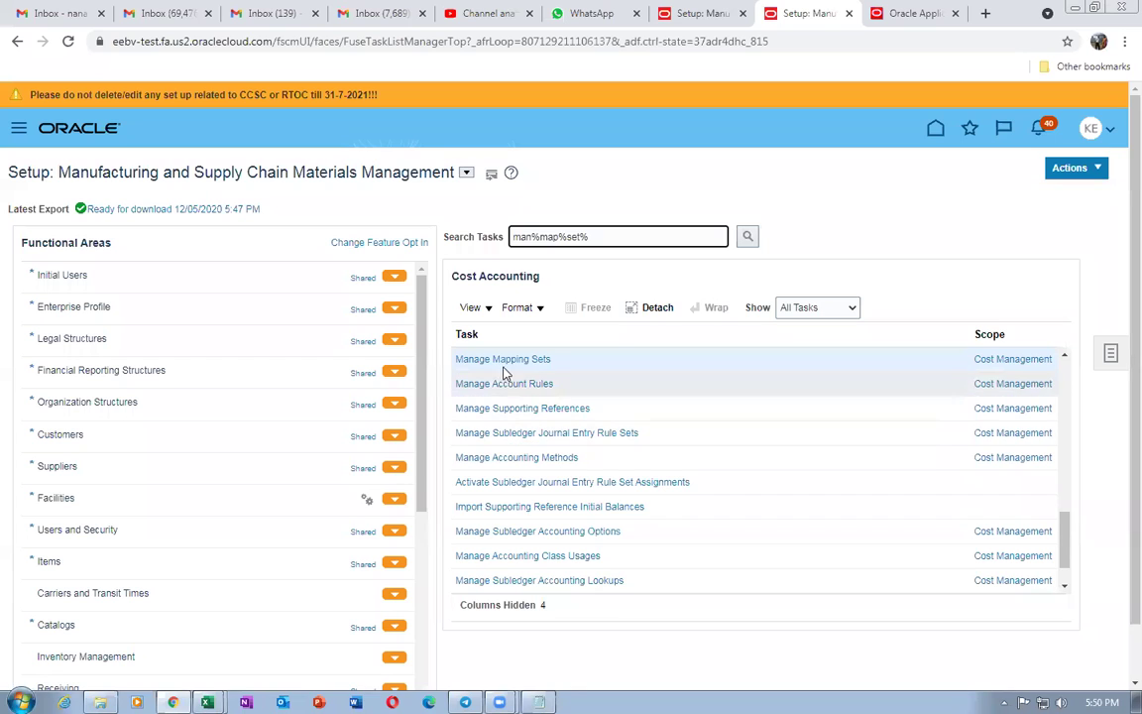
left_click(503, 361)
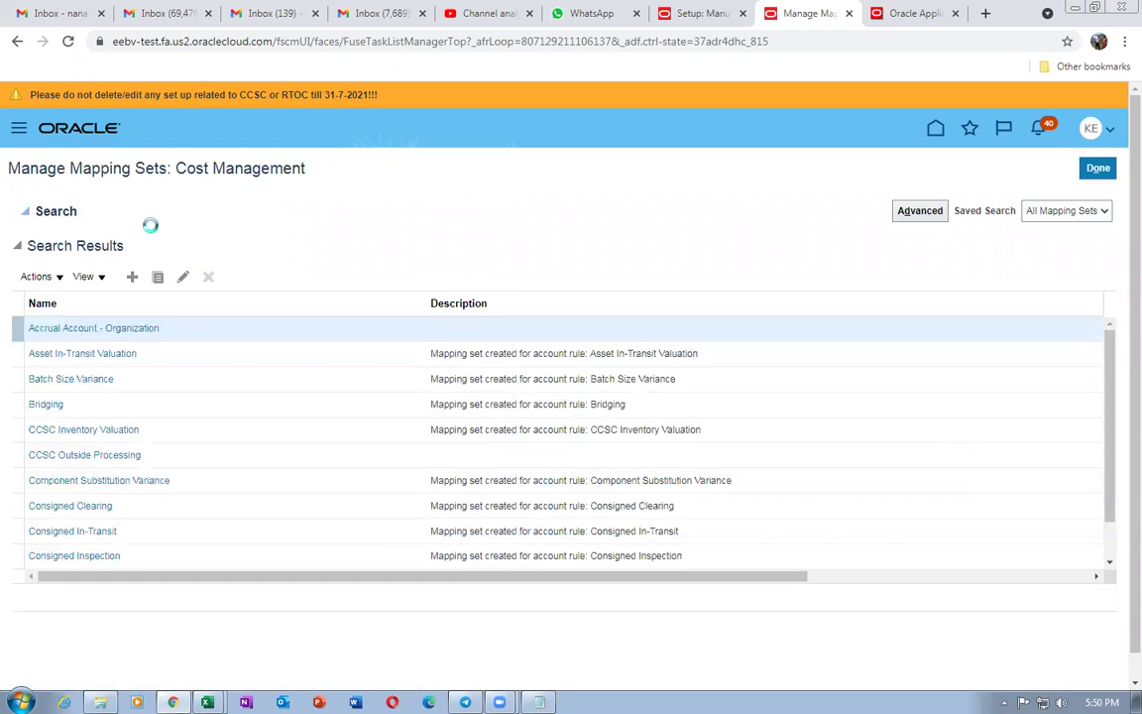
left_click(207, 241)
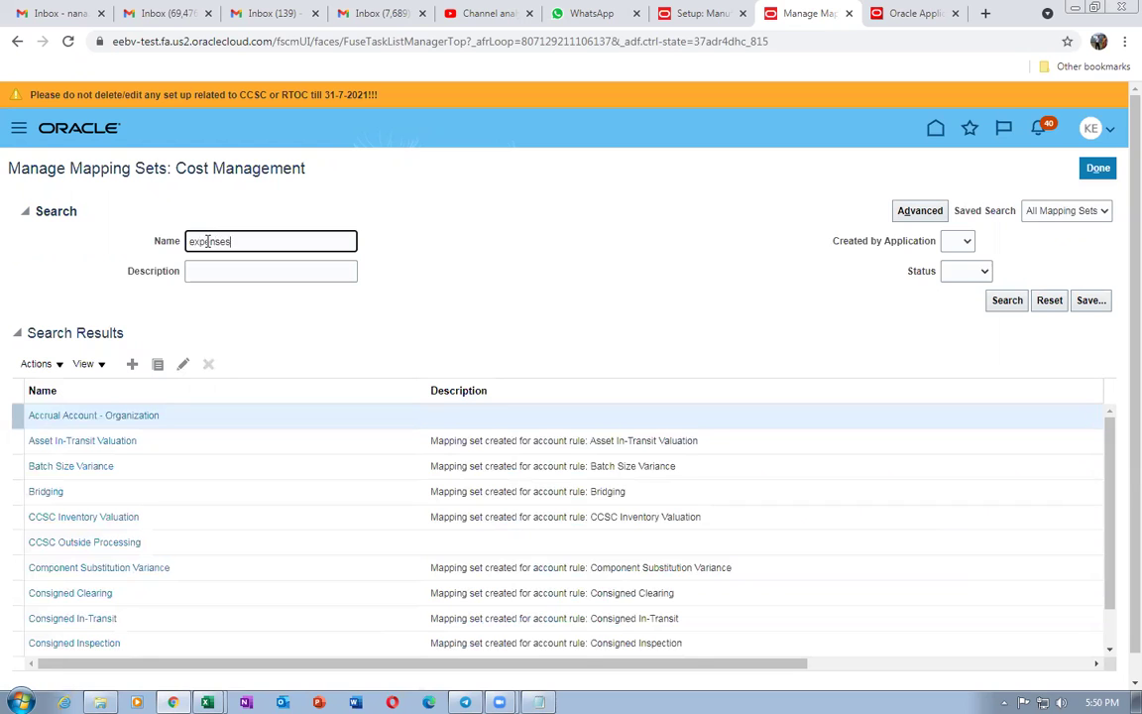
left_click(1008, 301)
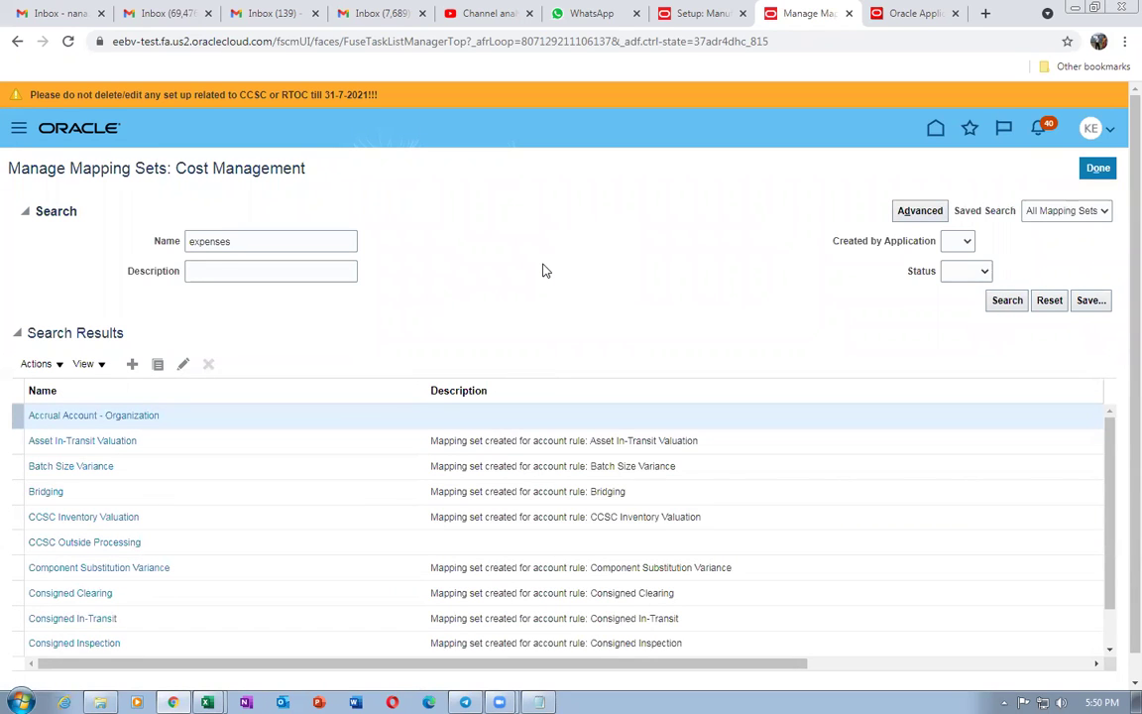
left_click(1098, 169)
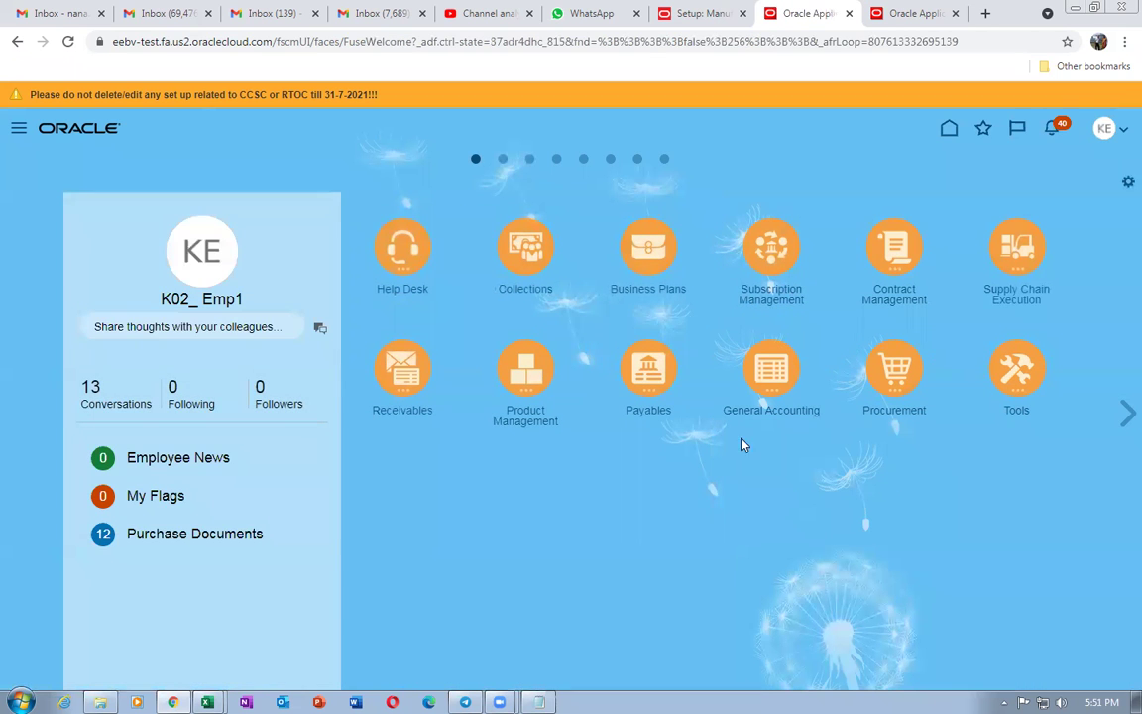
left_click(765, 371)
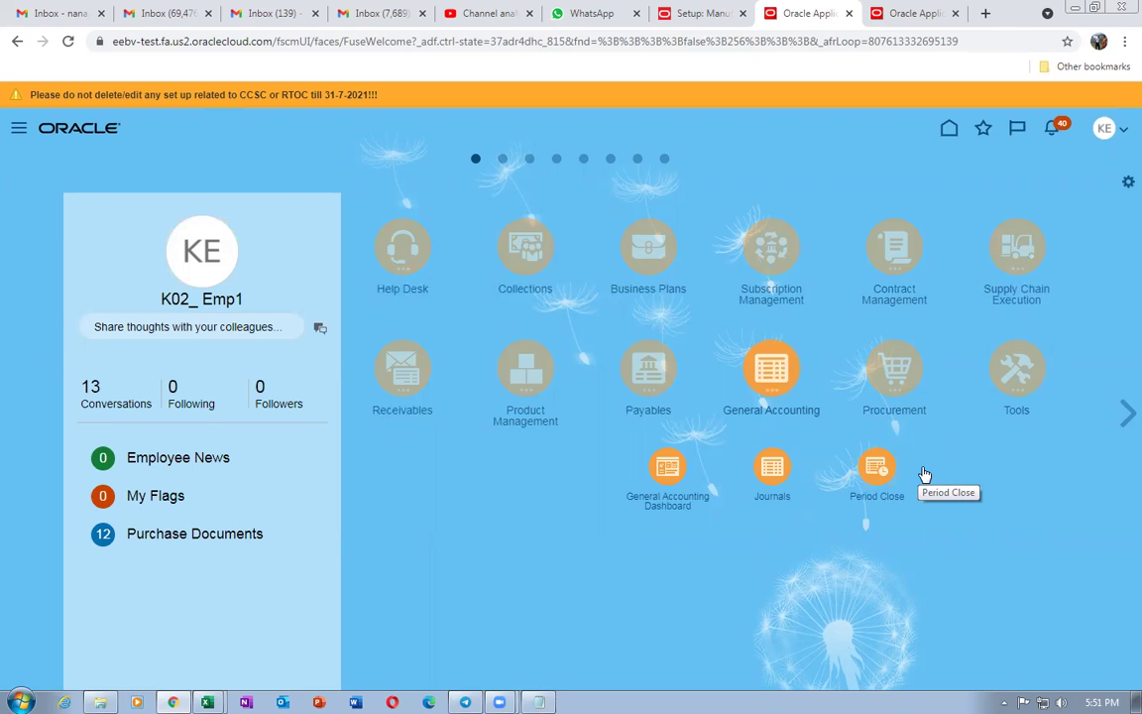
left_click(924, 475)
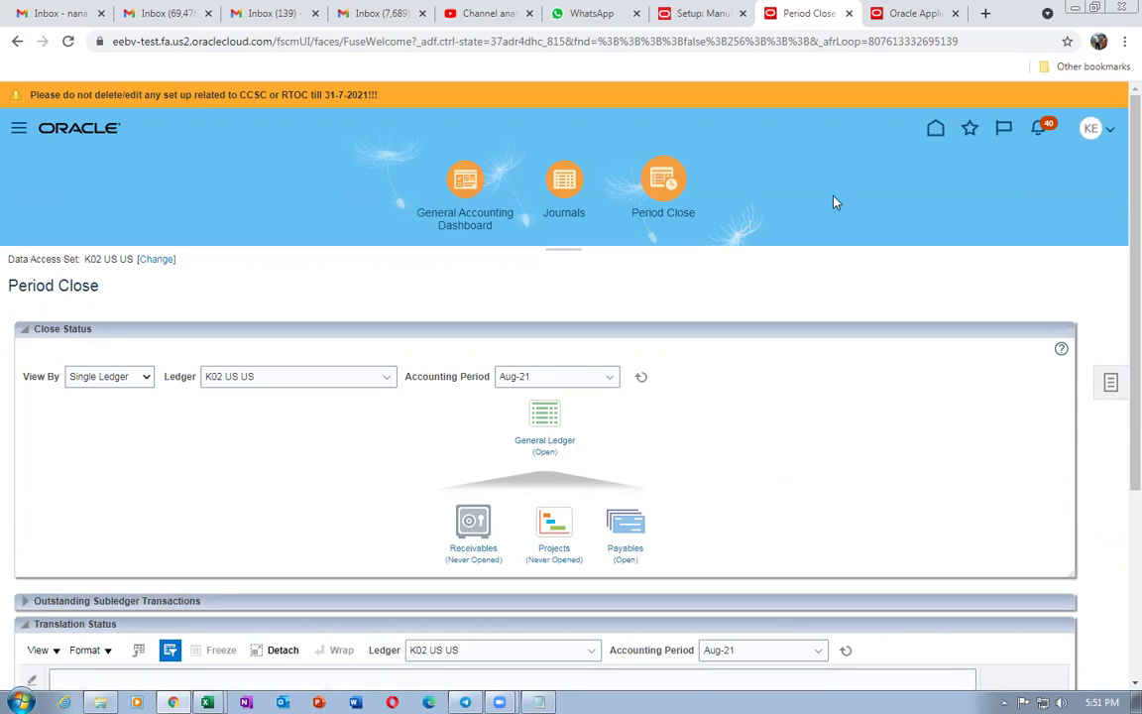
left_click(936, 129)
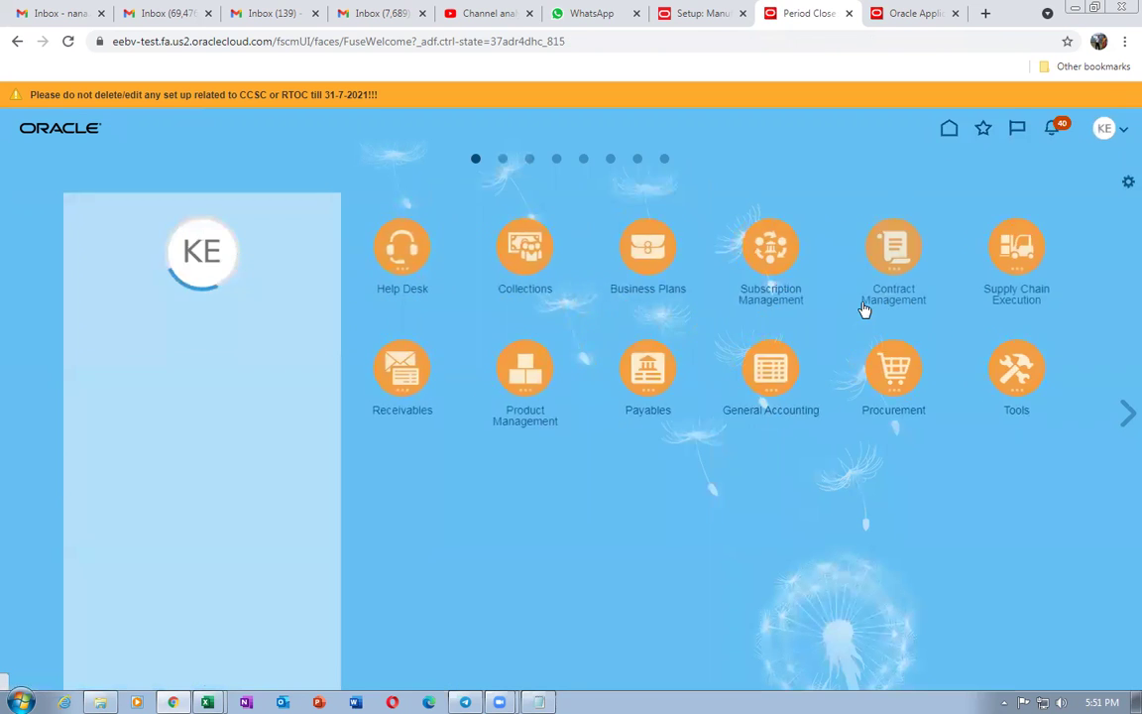
- In Product Information Management, start a new item in organization K0M (K02_Master_Org)
left_click(533, 368)
left_click(476, 470)
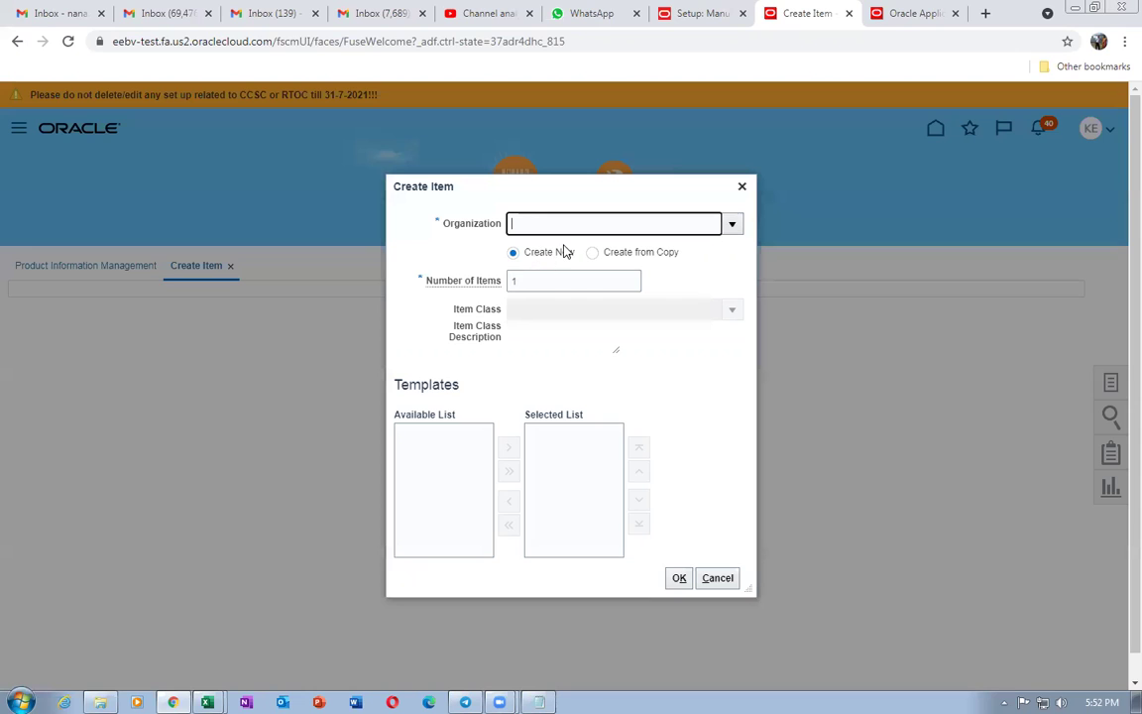
type("k02")
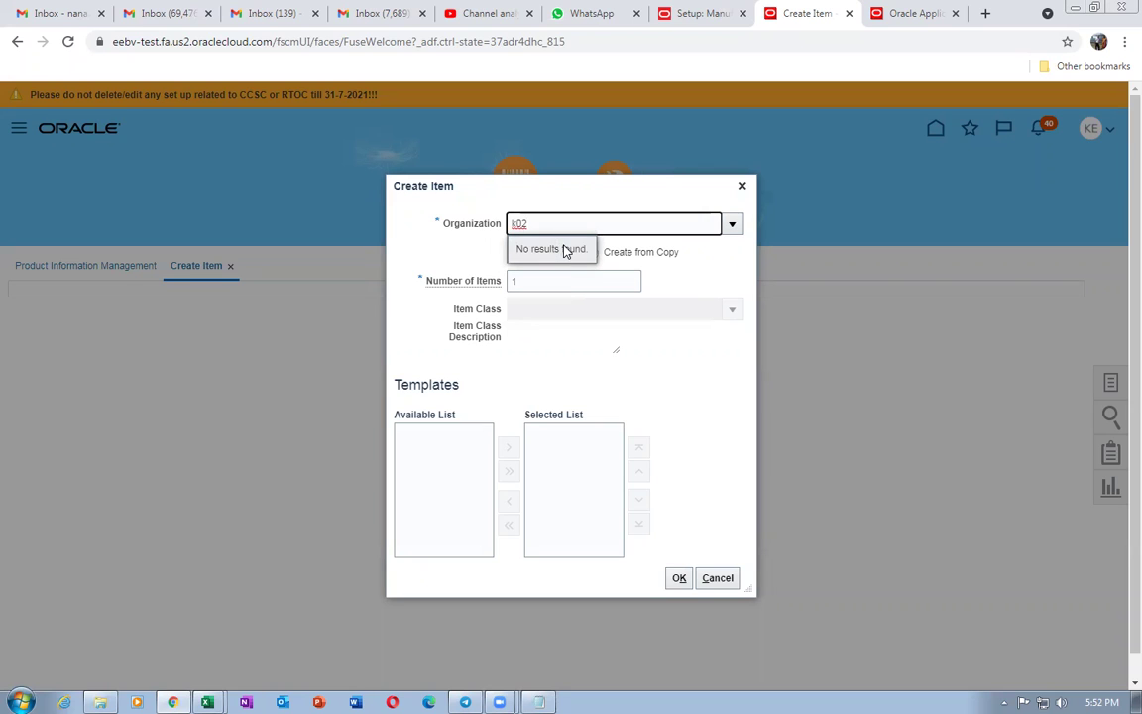
double_click(560, 226)
key("BackSpace")
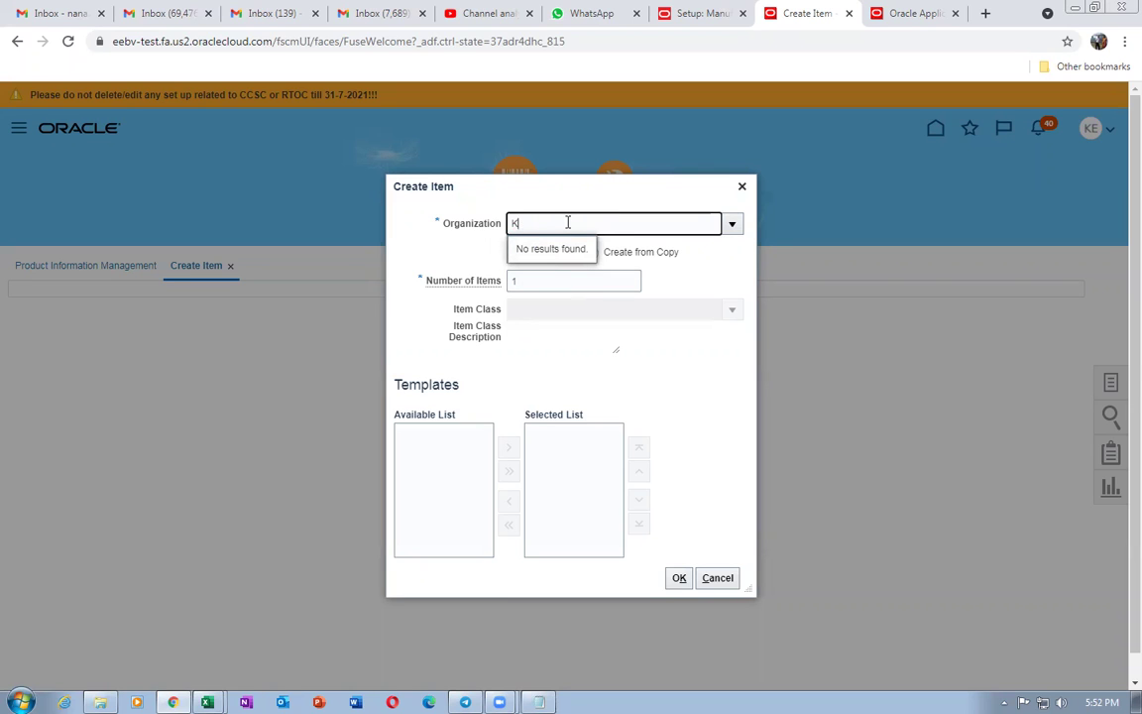
key("BackSpace")
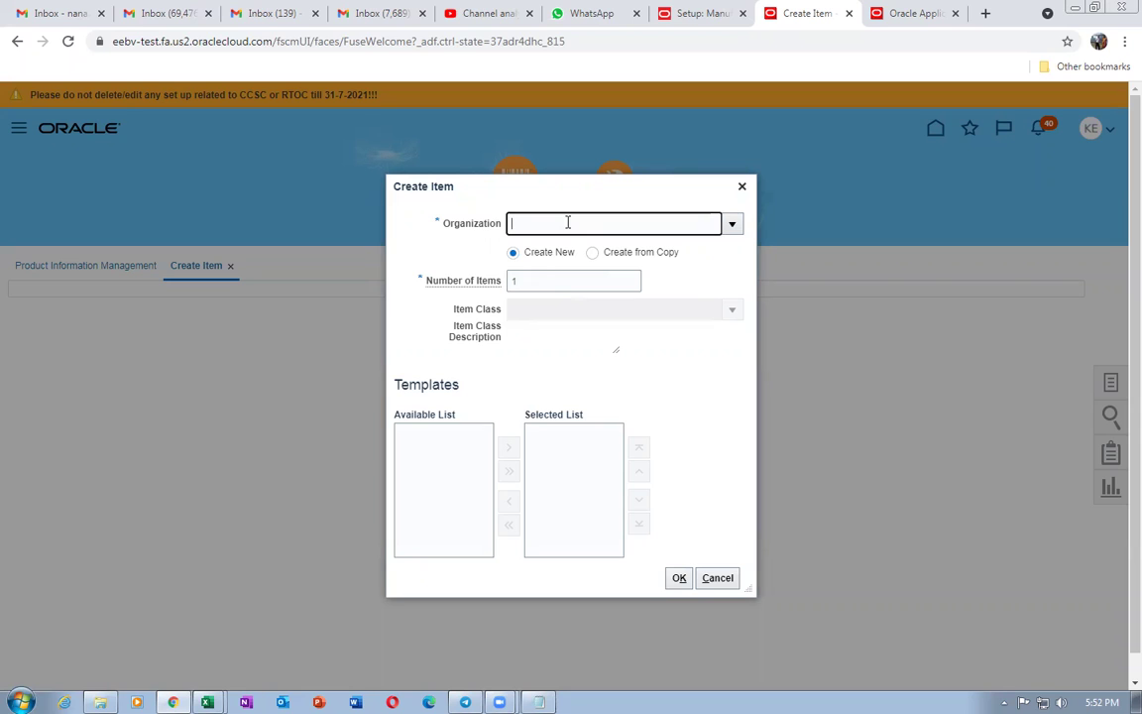
type("k0")
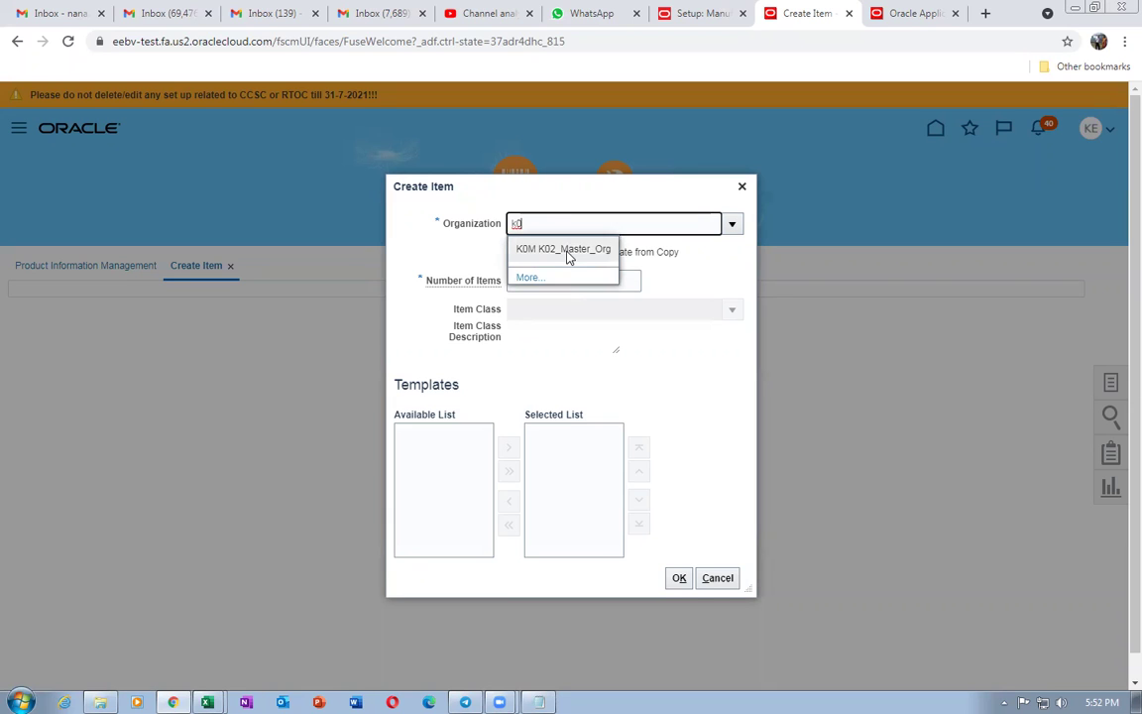
left_click(563, 249)
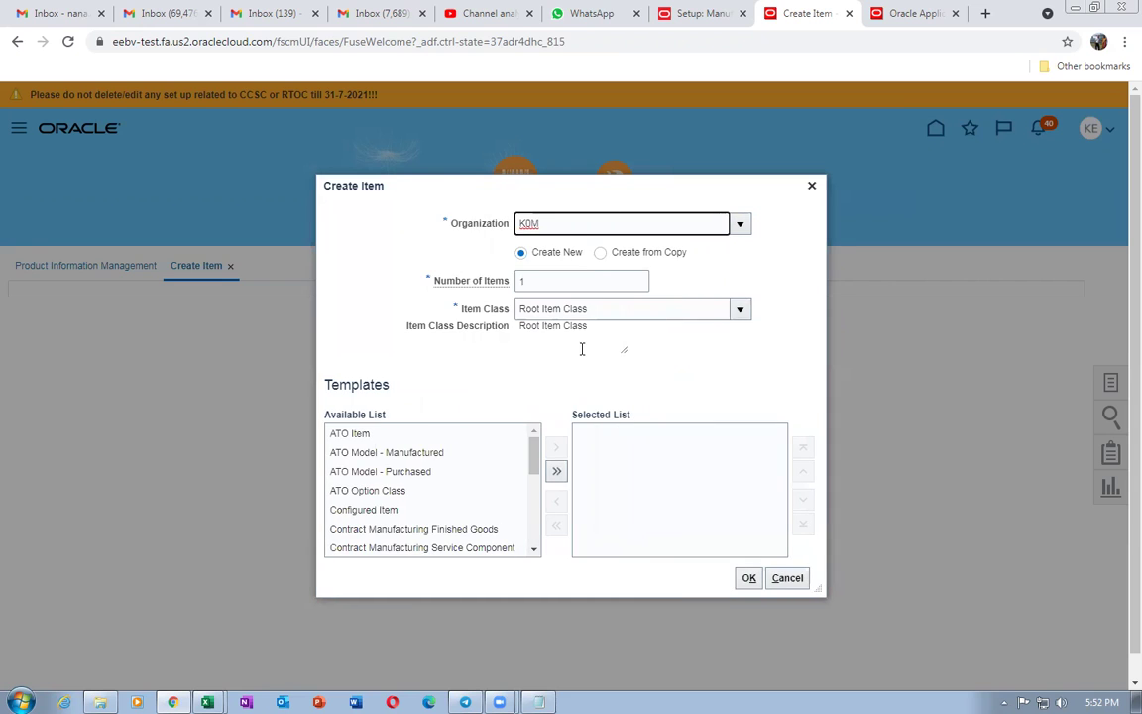
- Apply the Purchased Item template and confirm to open the Create Item page
left_click_drag(535, 458, 548, 541)
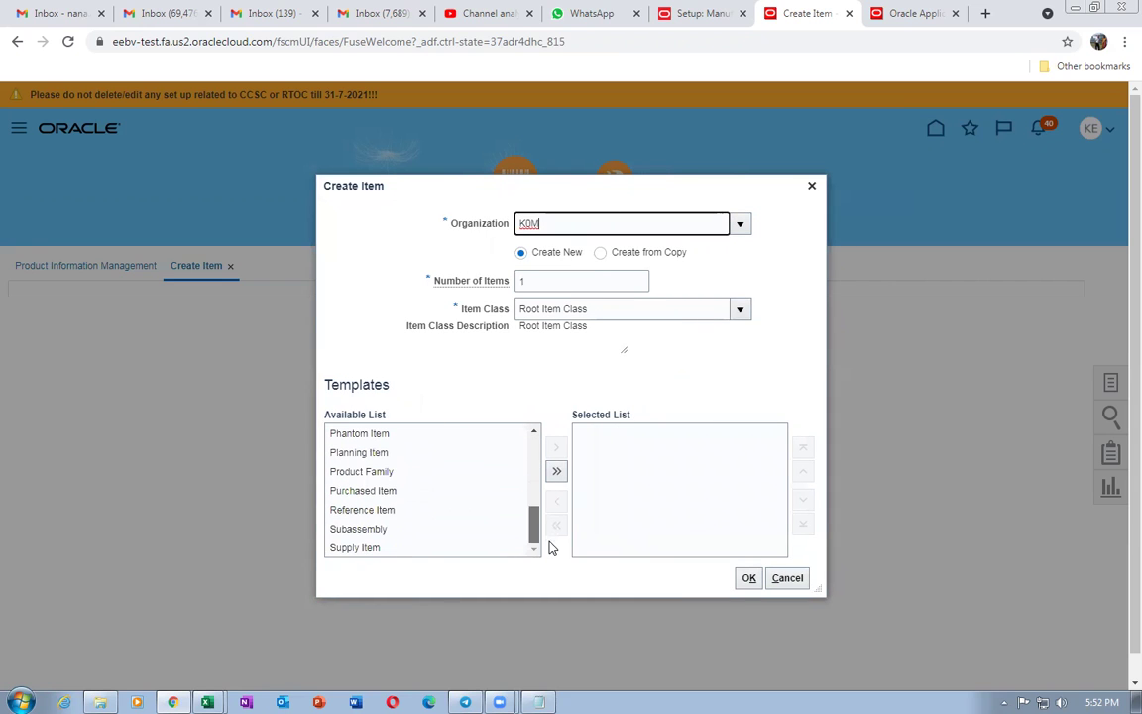
left_click(382, 491)
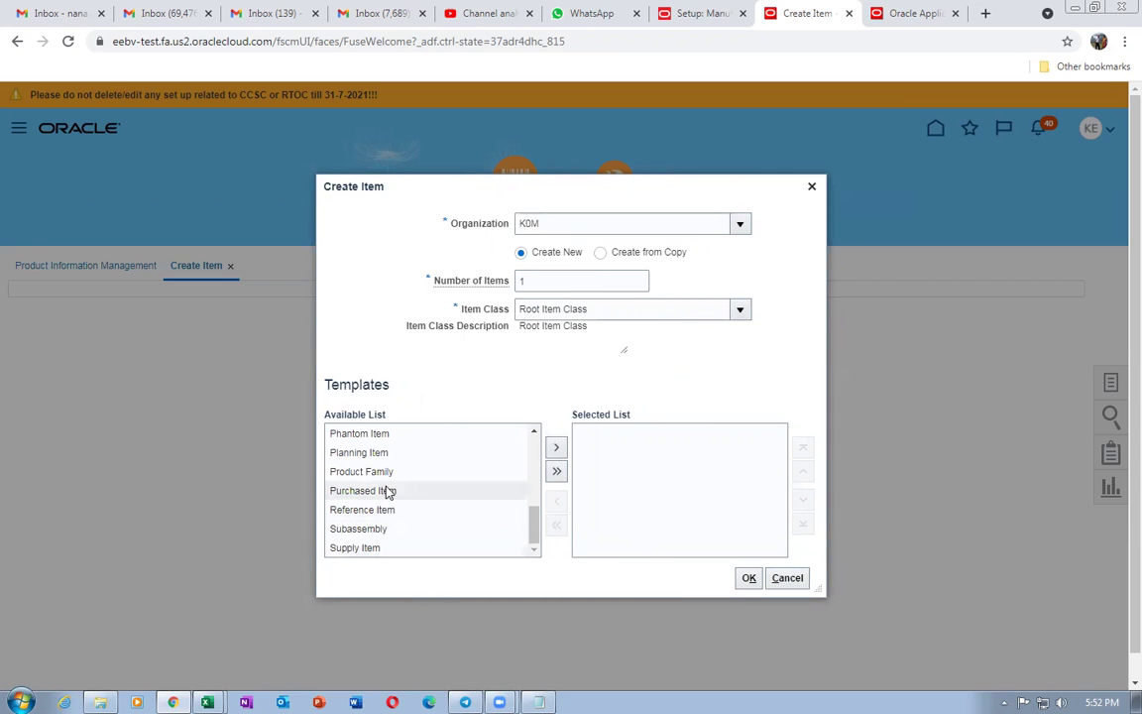
left_click(553, 446)
left_click(747, 578)
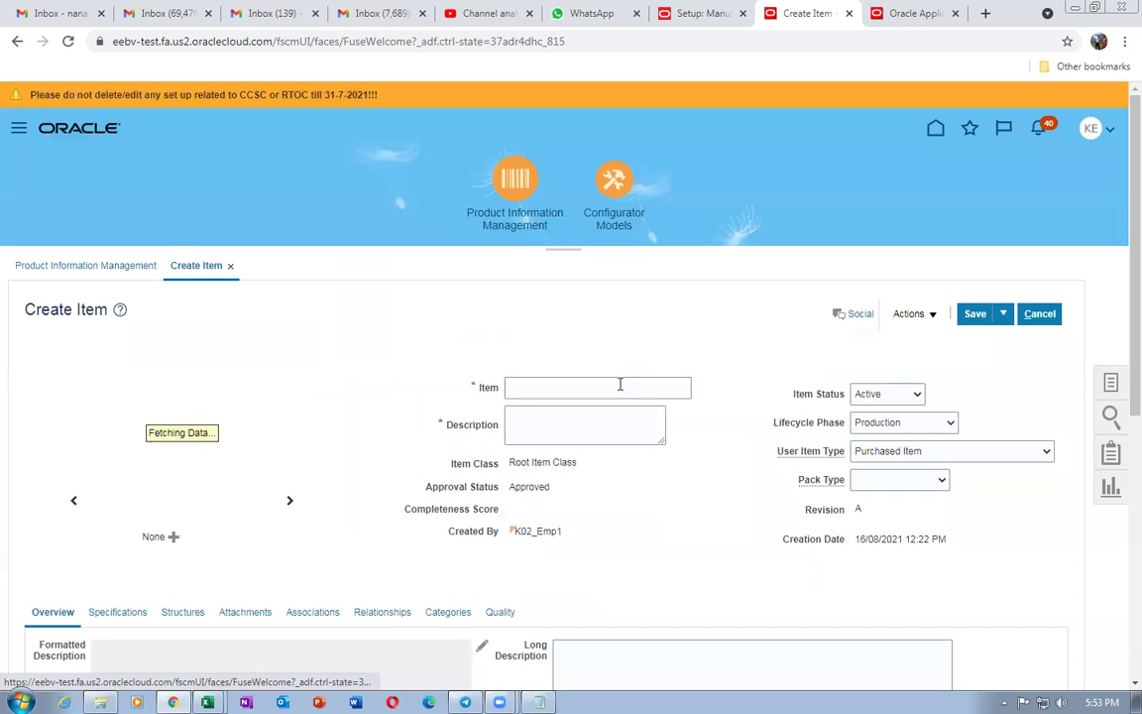
- Name the item j05_cost_2 and reuse that name in its description
left_click(609, 385)
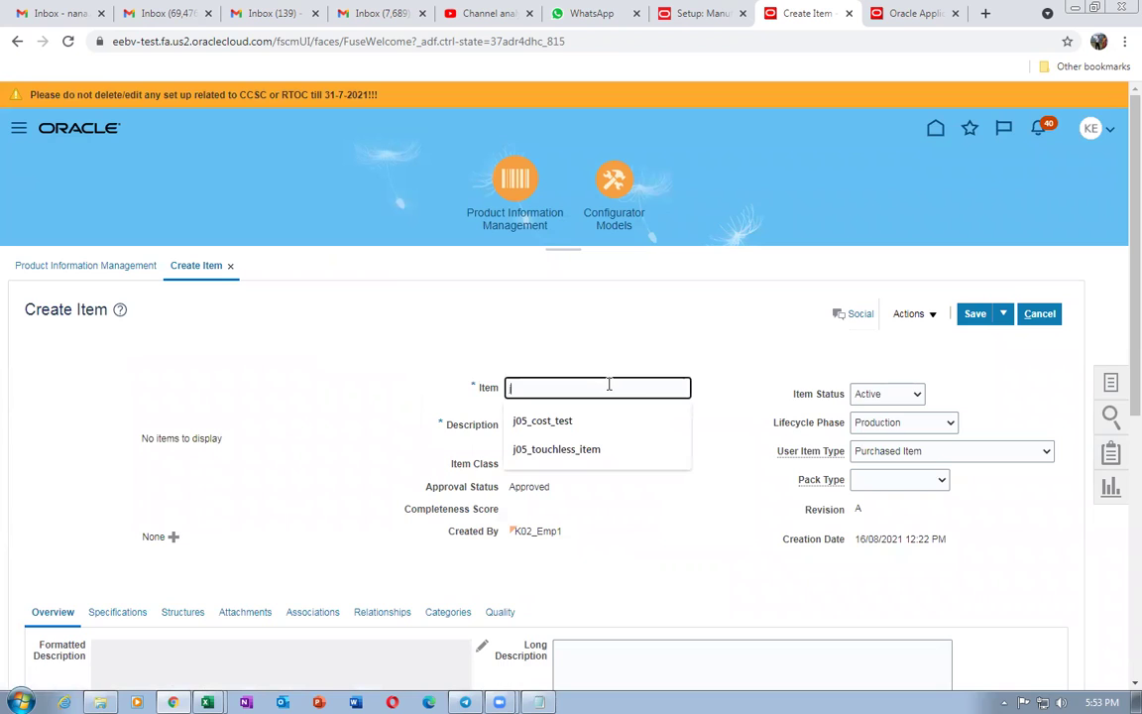
type("j05_co")
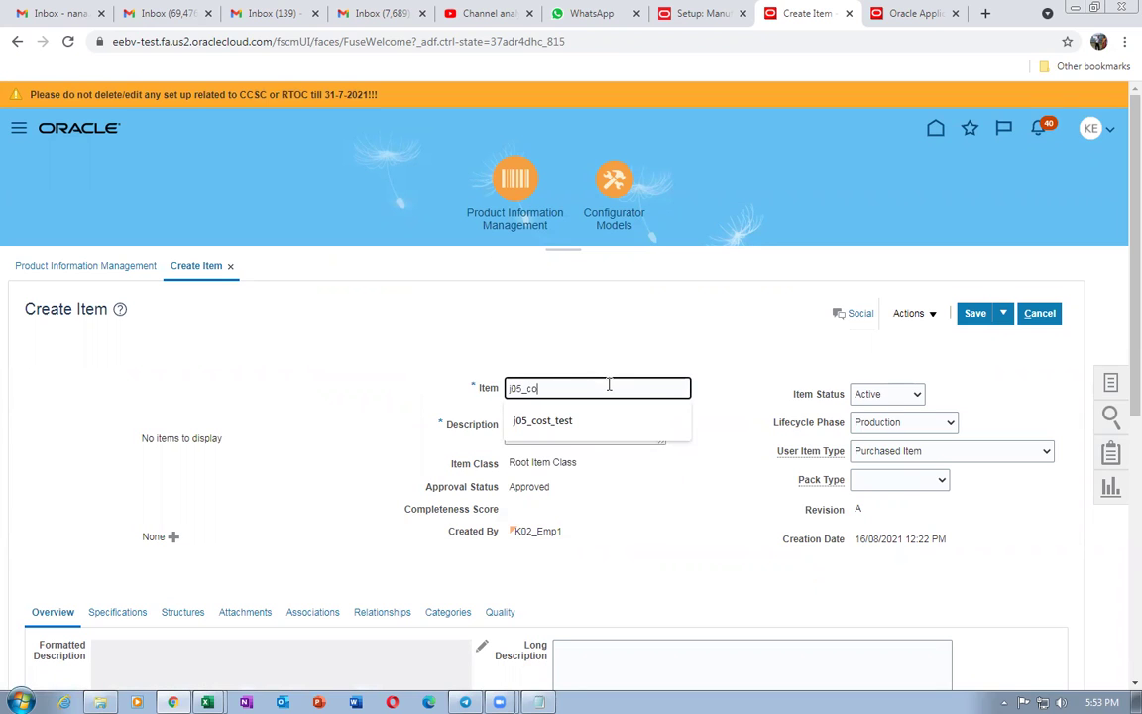
type("st_2")
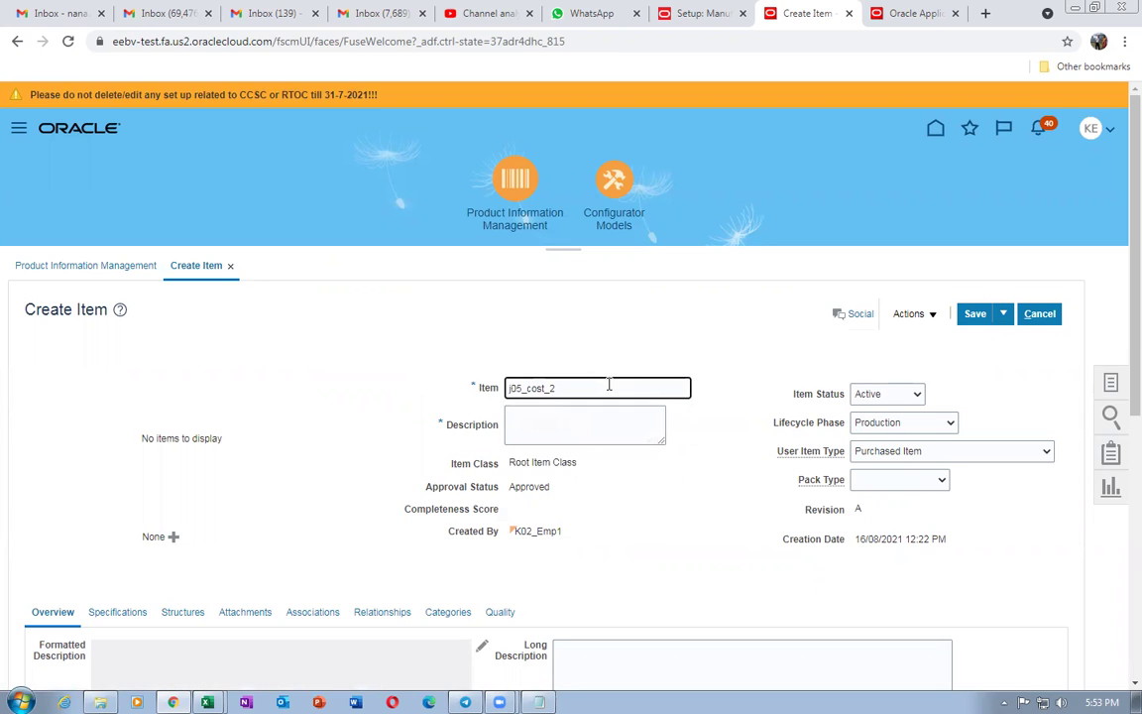
left_click_drag(606, 386, 387, 406)
key("ctrl+c")
left_click(535, 417)
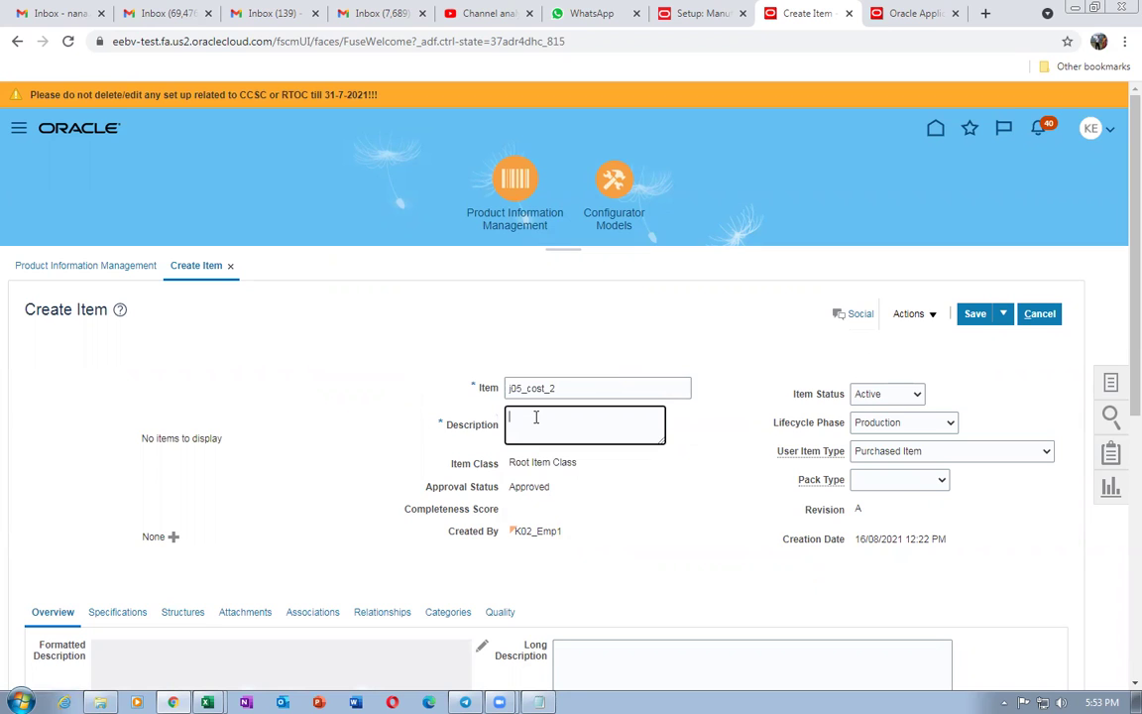
key("ctrl+v")
- Change the item's Purchasing list price from 100 to 1 under Specifications
scroll(423, 484, "down", 2)
left_click(105, 404)
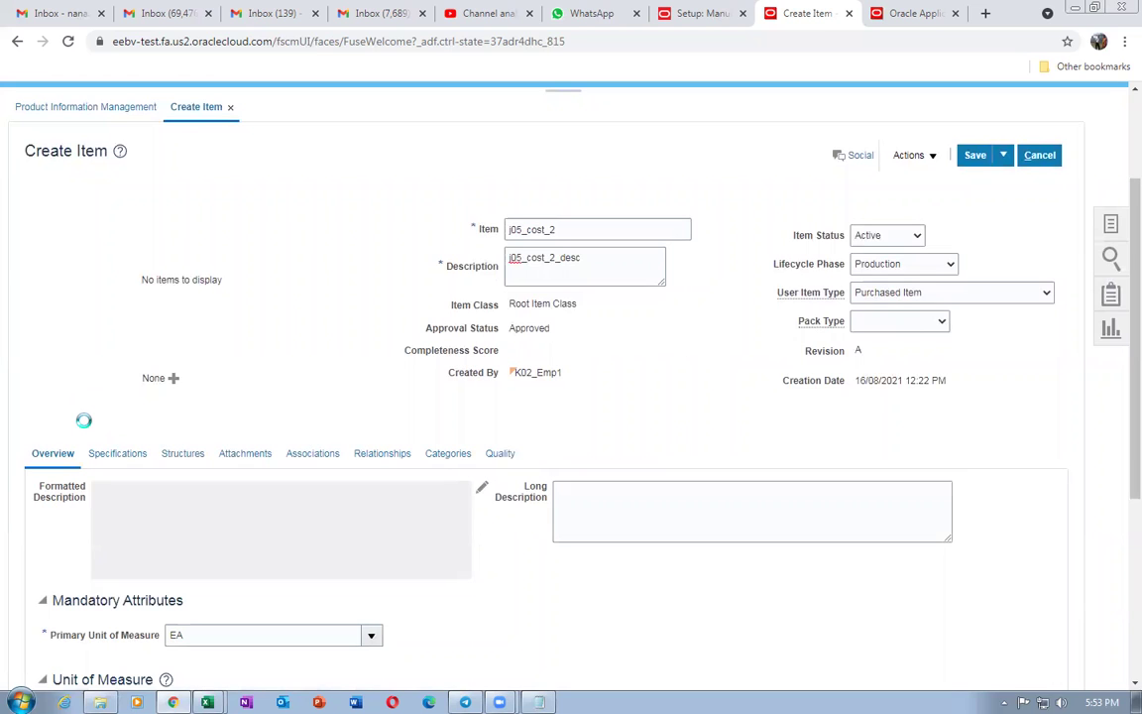
scroll(79, 424, "down", 3)
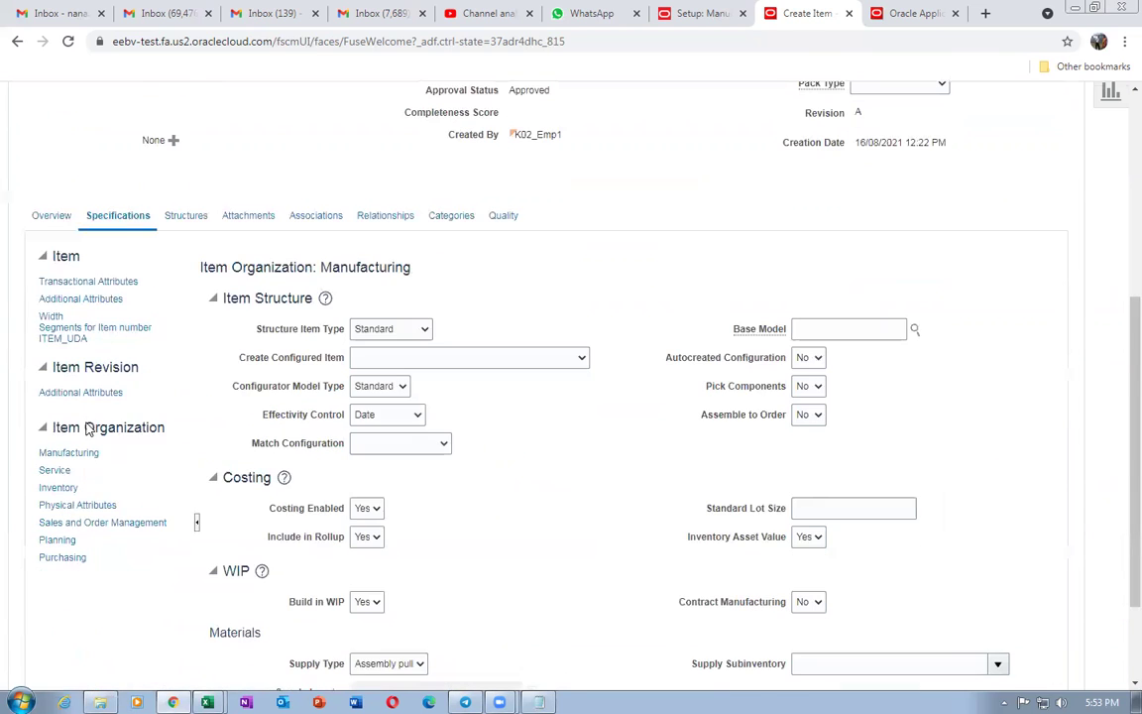
left_click(72, 561)
scroll(460, 564, "down", 1)
left_click_drag(434, 519, 344, 530)
type("1")
left_click(365, 549)
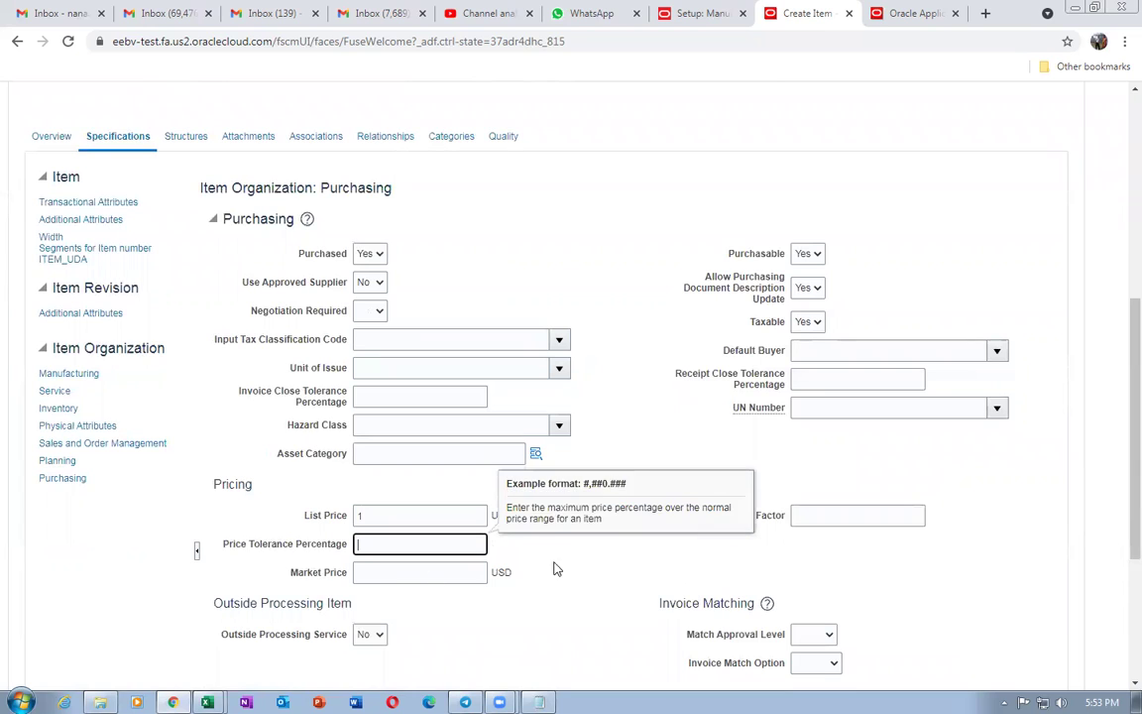
left_click(544, 583)
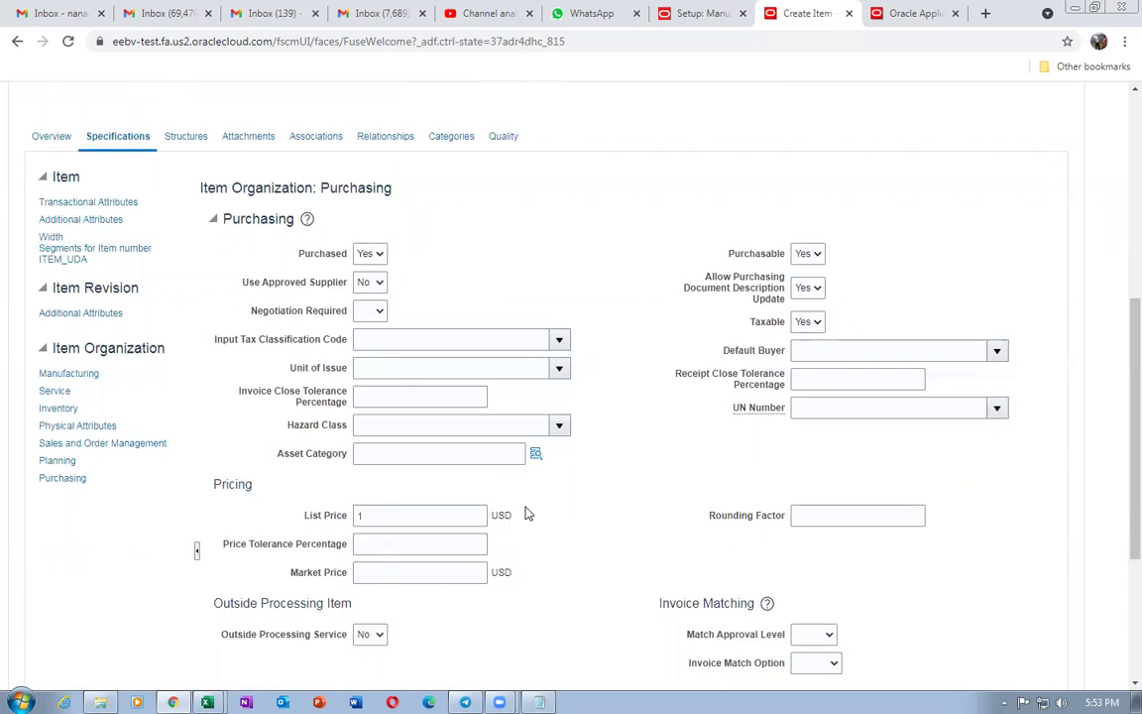
left_click(319, 139)
- Add organization J051 (j05_child_1) to j05_cost_2's associations via Select and Add
left_click(58, 533)
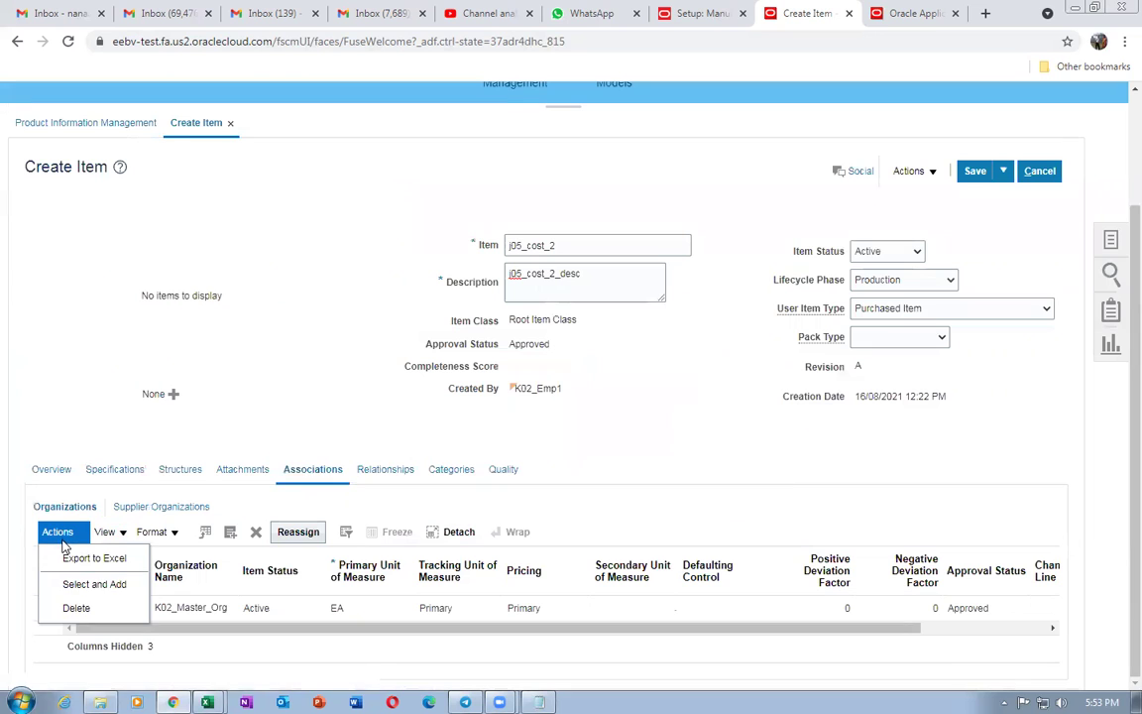
left_click(79, 585)
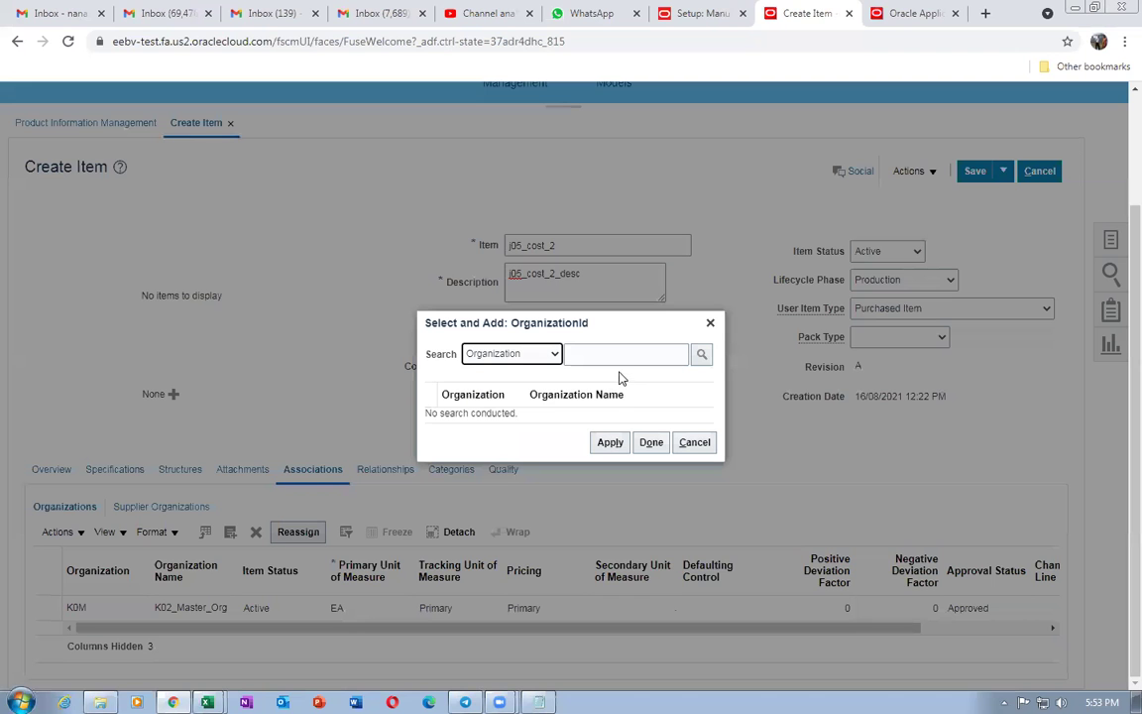
left_click(657, 351)
type("j051")
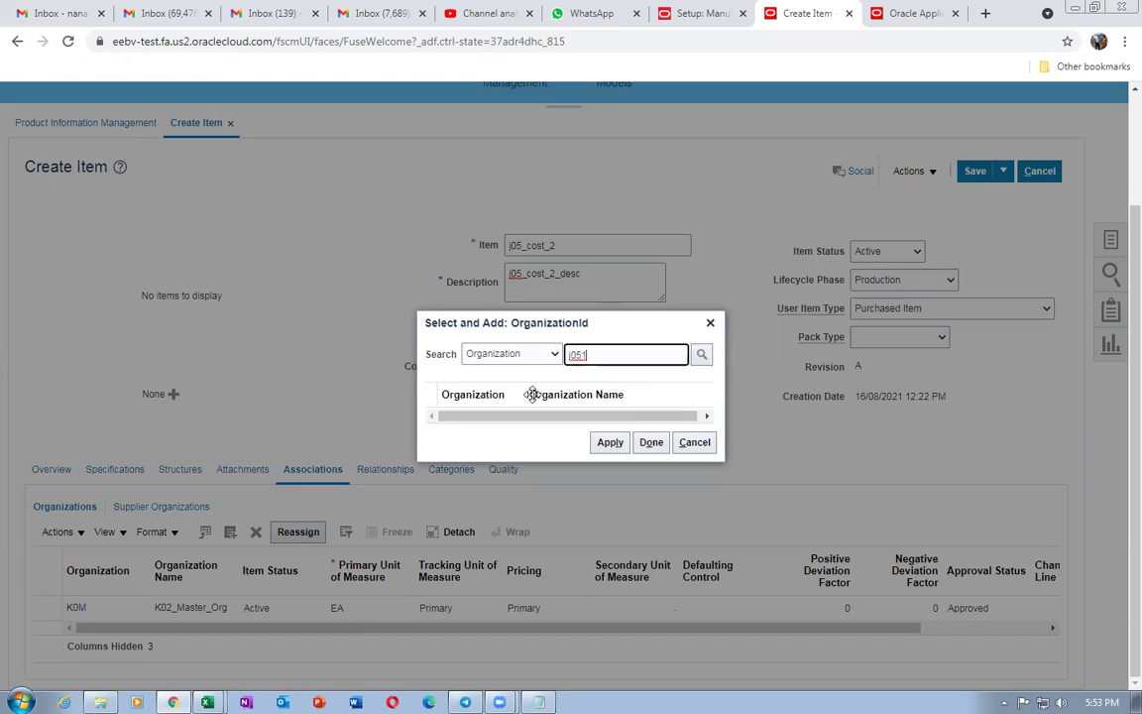
key("Return")
left_click(474, 408)
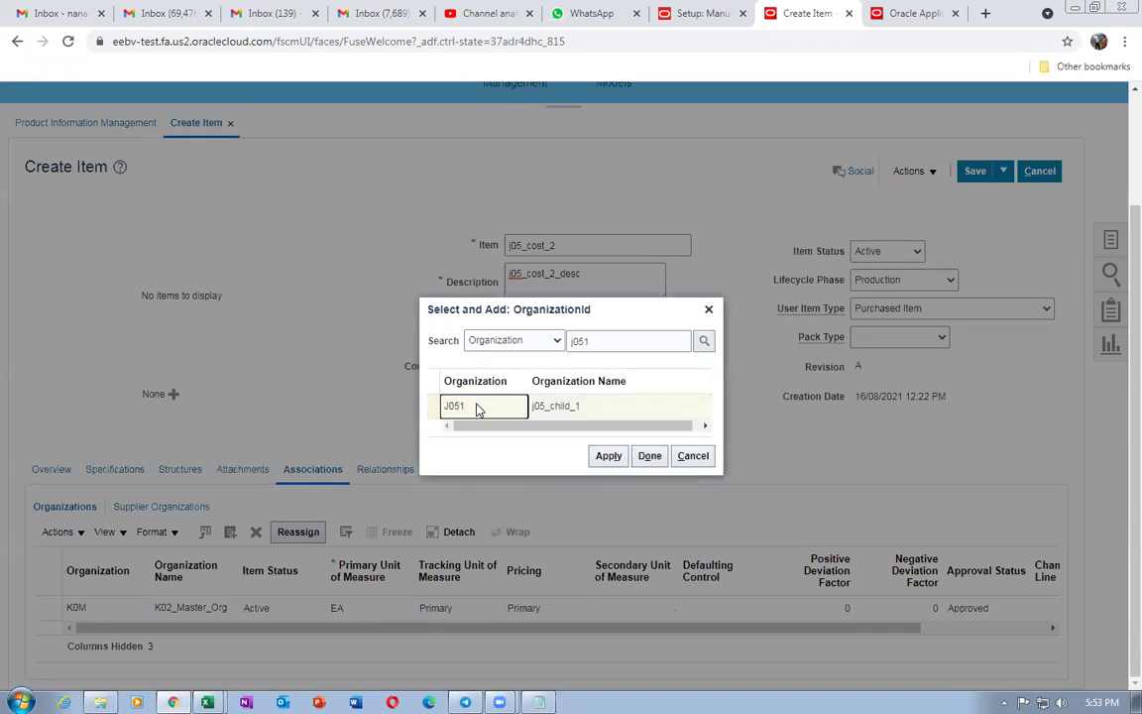
left_click(607, 455)
left_click(649, 456)
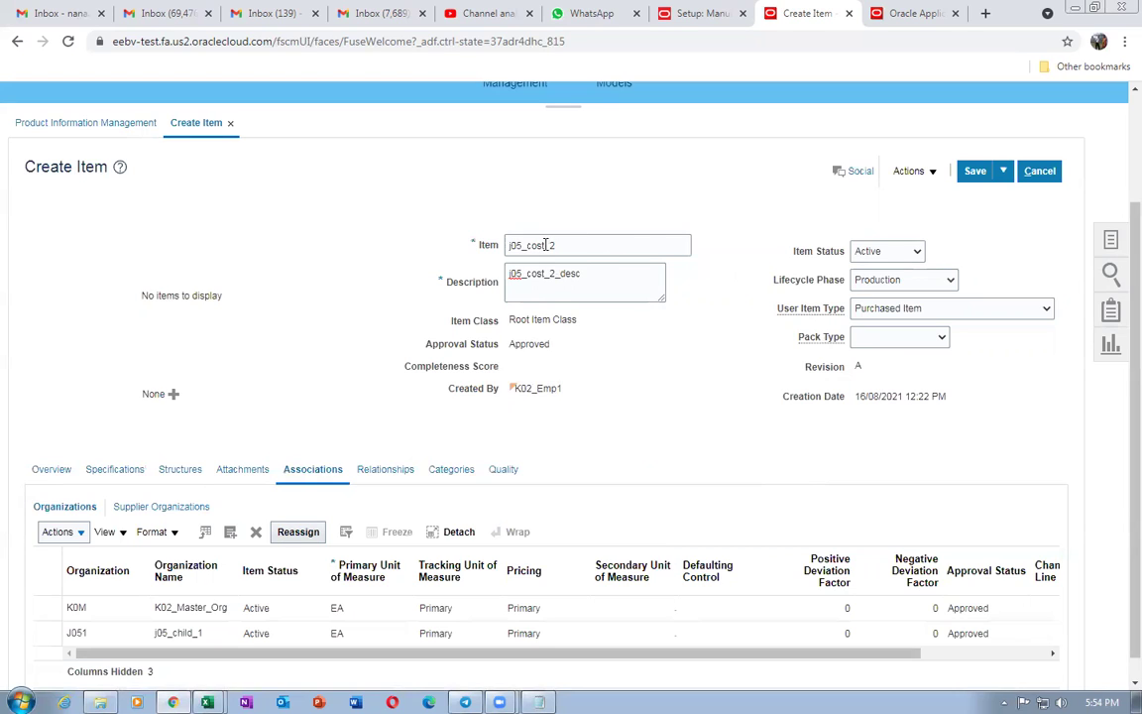
left_click(1003, 170)
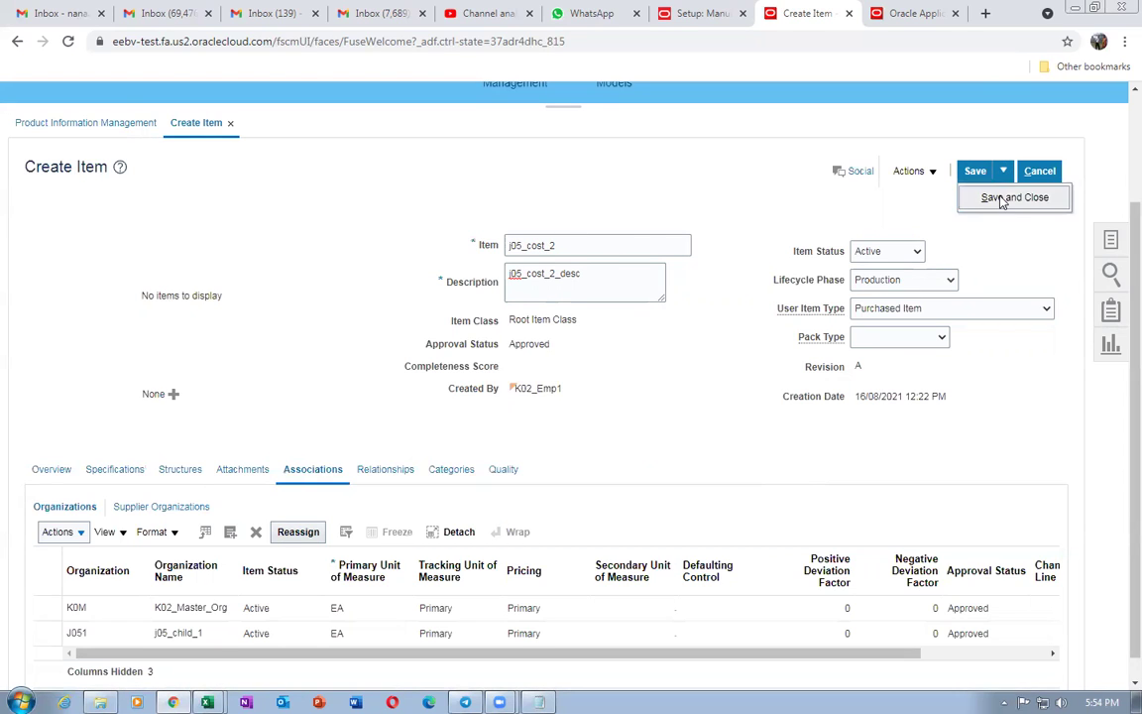
- Save and close item j05_cost_2, then sign out of Oracle
left_click(1002, 197)
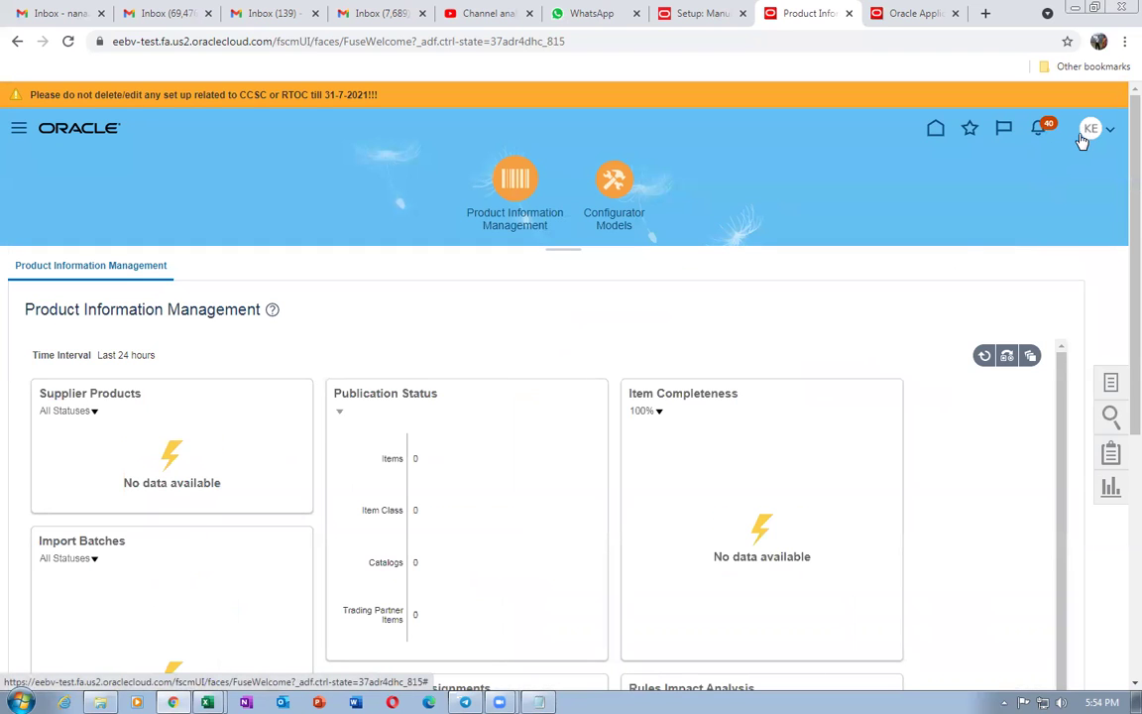
left_click(1087, 129)
left_click(1077, 161)
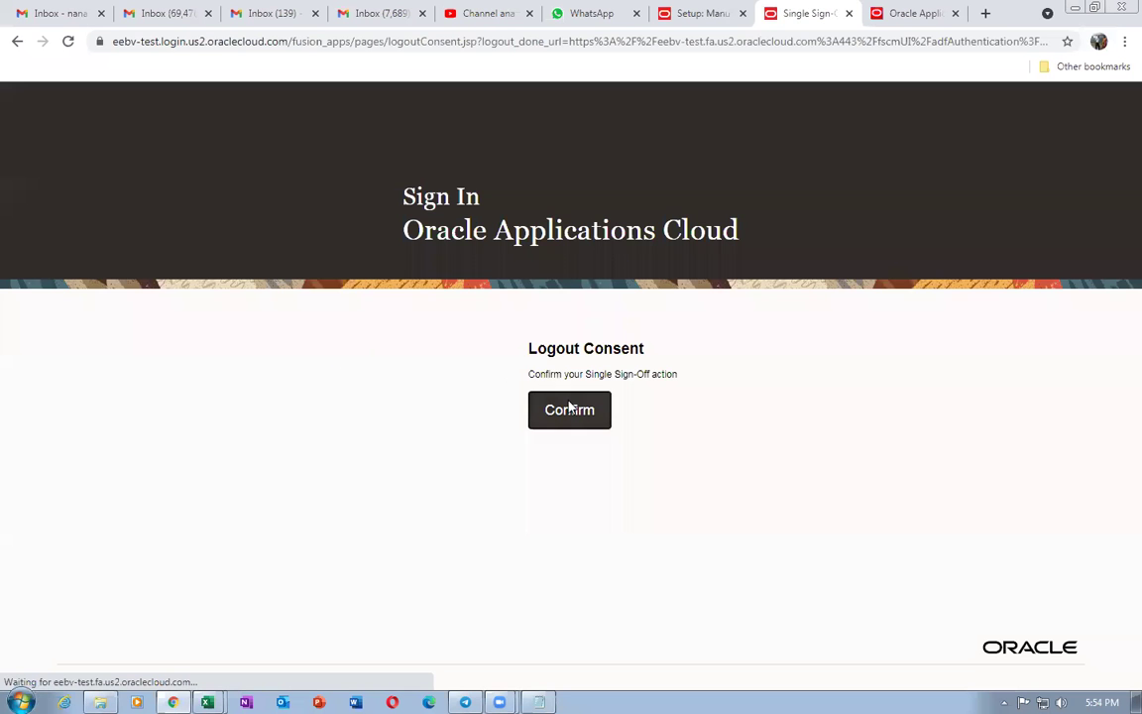
left_click(571, 408)
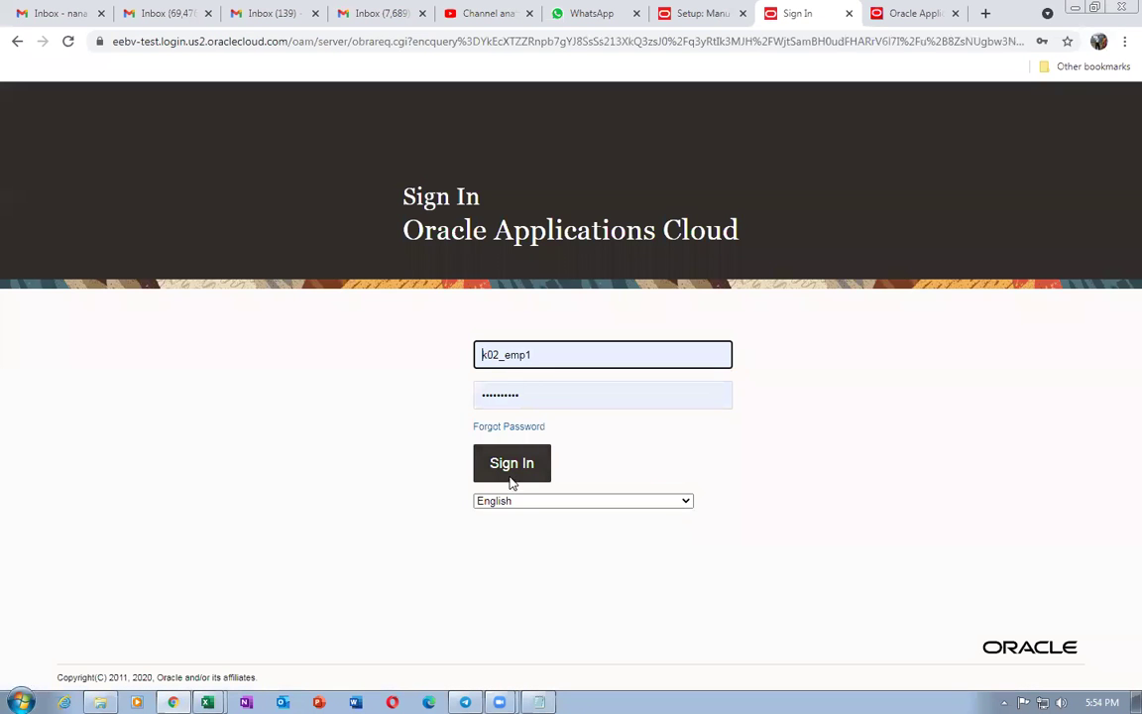
- Sign back in and close the extra browser tabs, including manufacturing setup
left_click(511, 480)
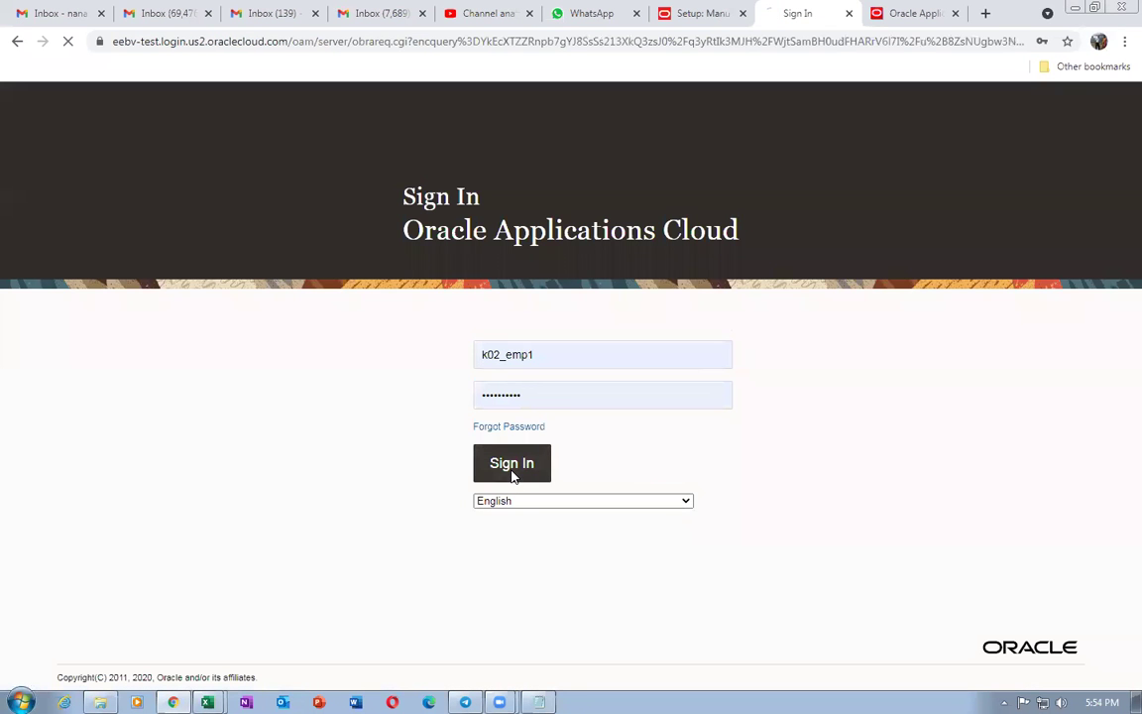
left_click(910, 25)
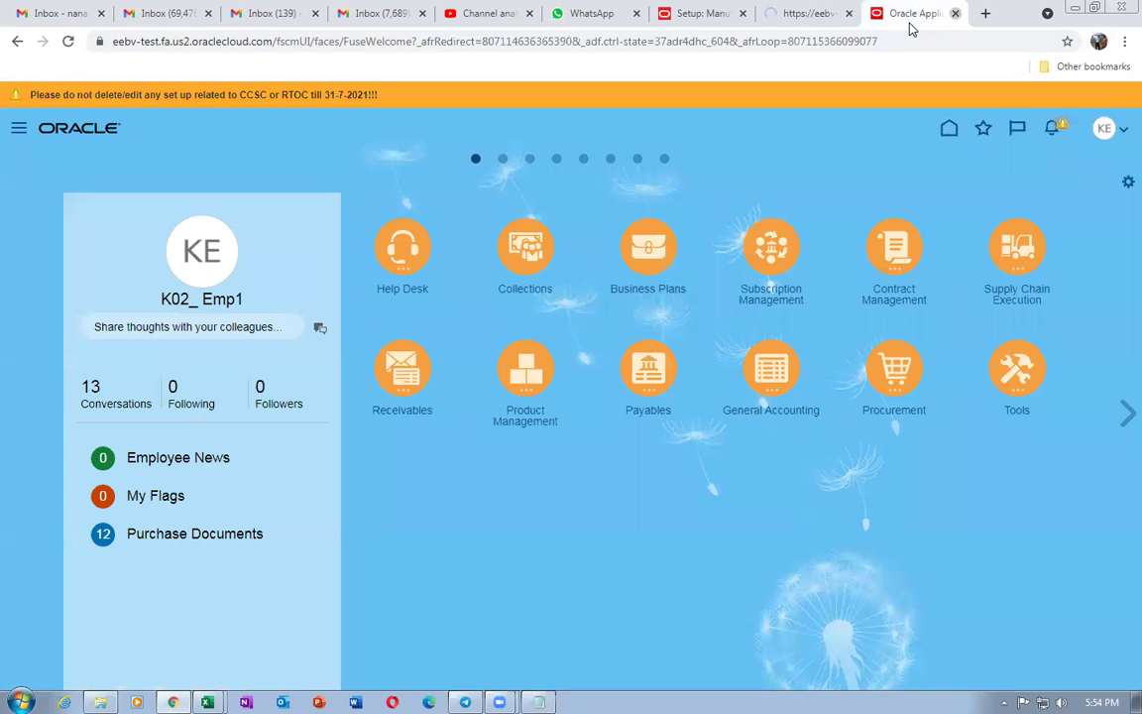
key("ctrl+w")
left_click(793, 25)
key("ctrl+w")
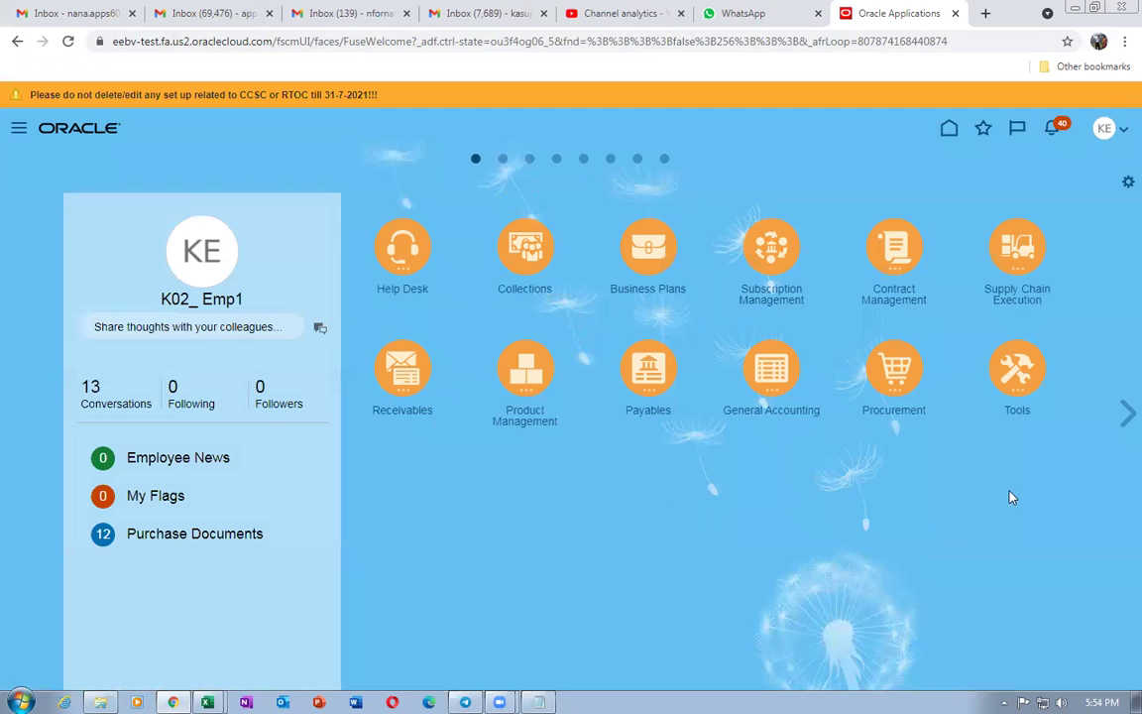
- Open Procurement's Purchase Orders, note 'PO' in the notes, and start a new order
left_click(892, 374)
left_click(811, 468)
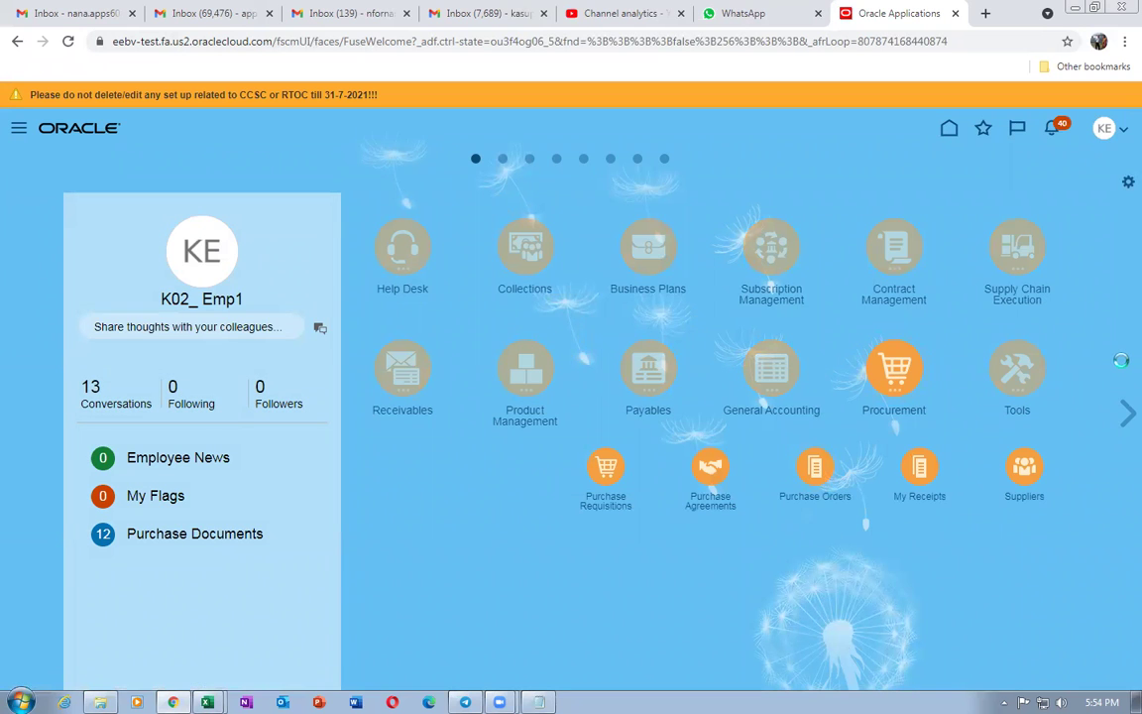
key("alt+Tab")
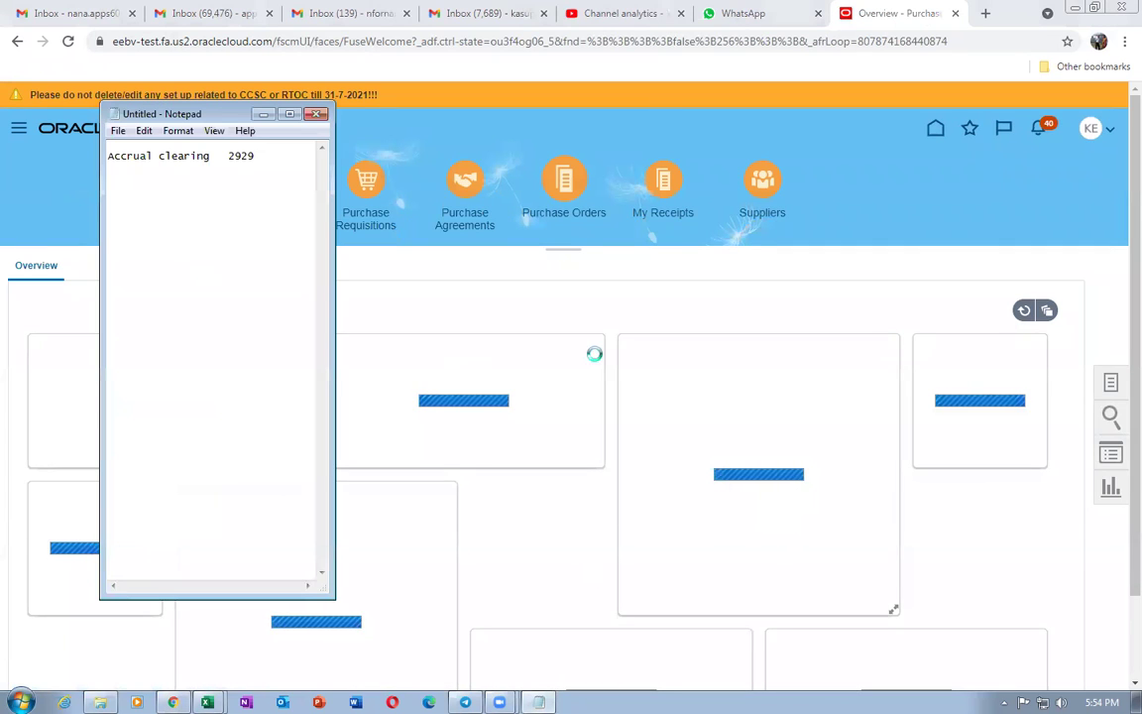
key("Return")
type("PO No.")
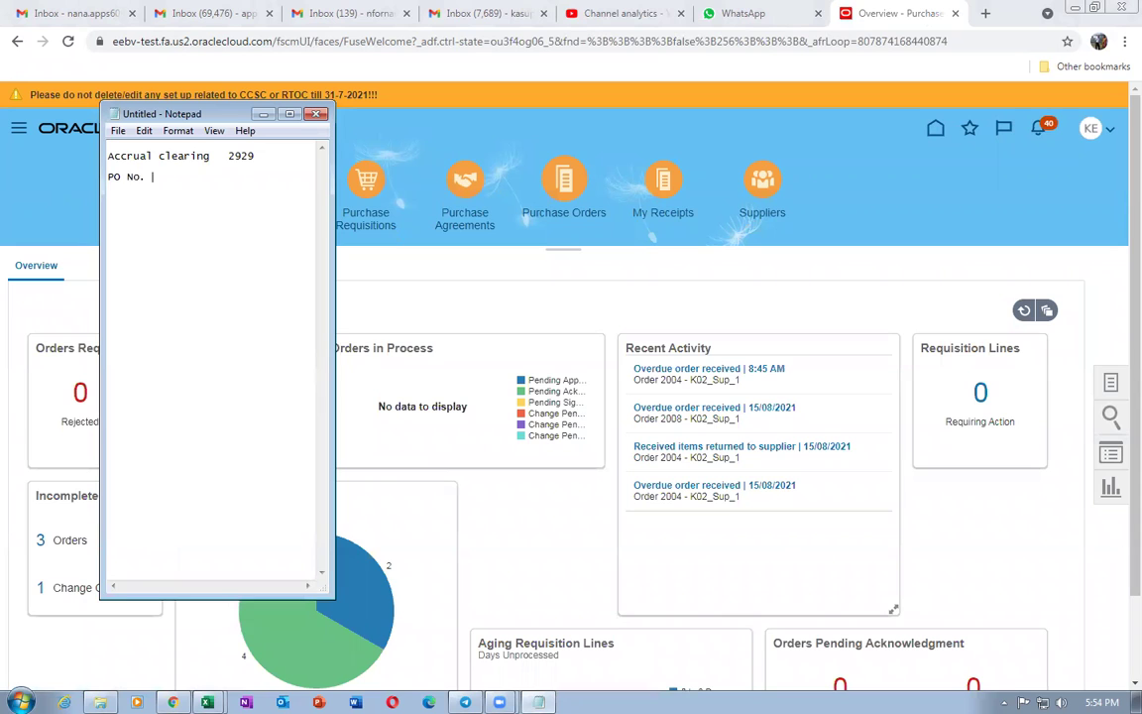
key("alt+Tab")
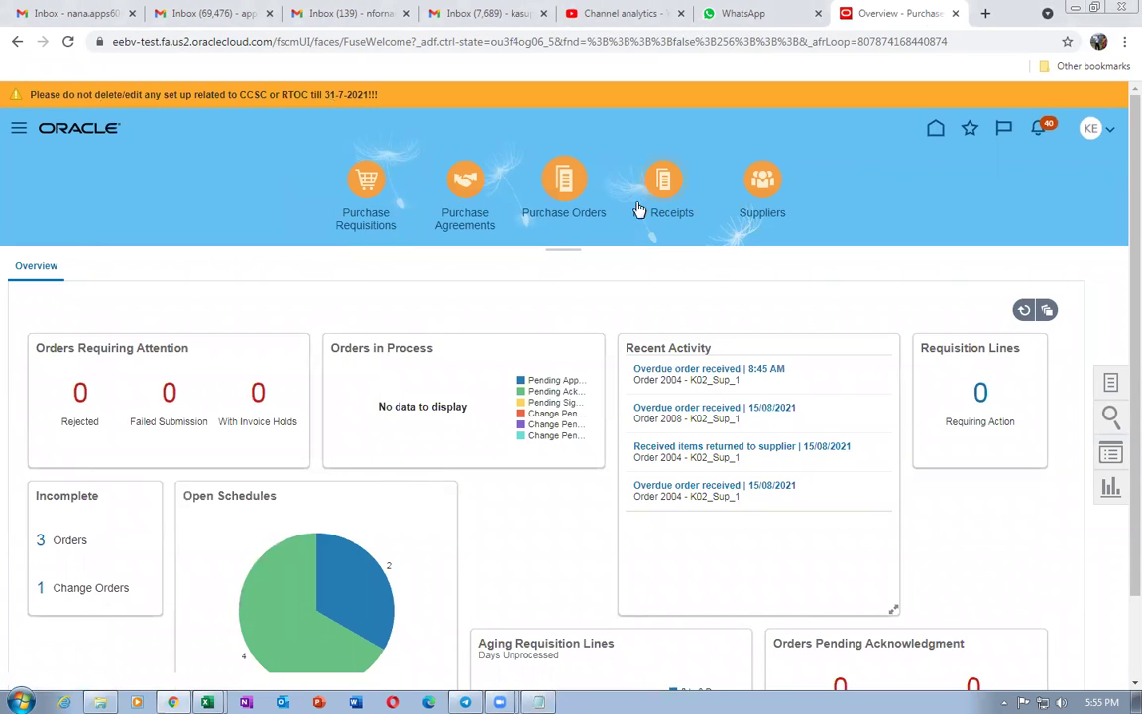
left_click(1112, 386)
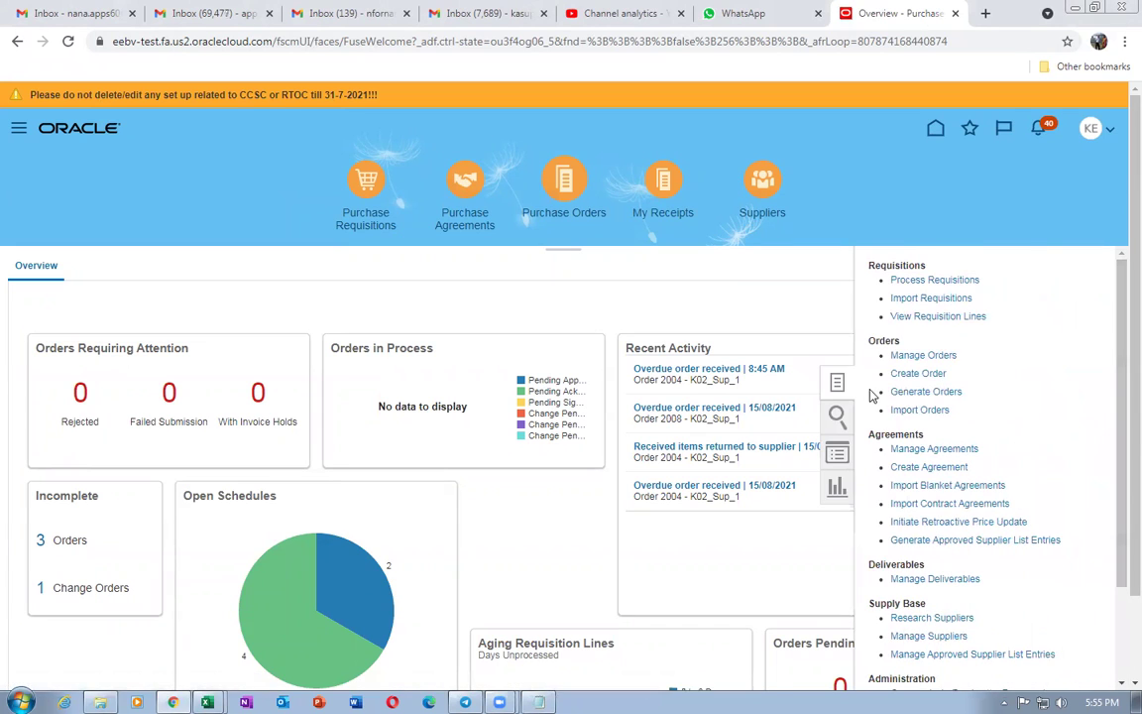
left_click(908, 377)
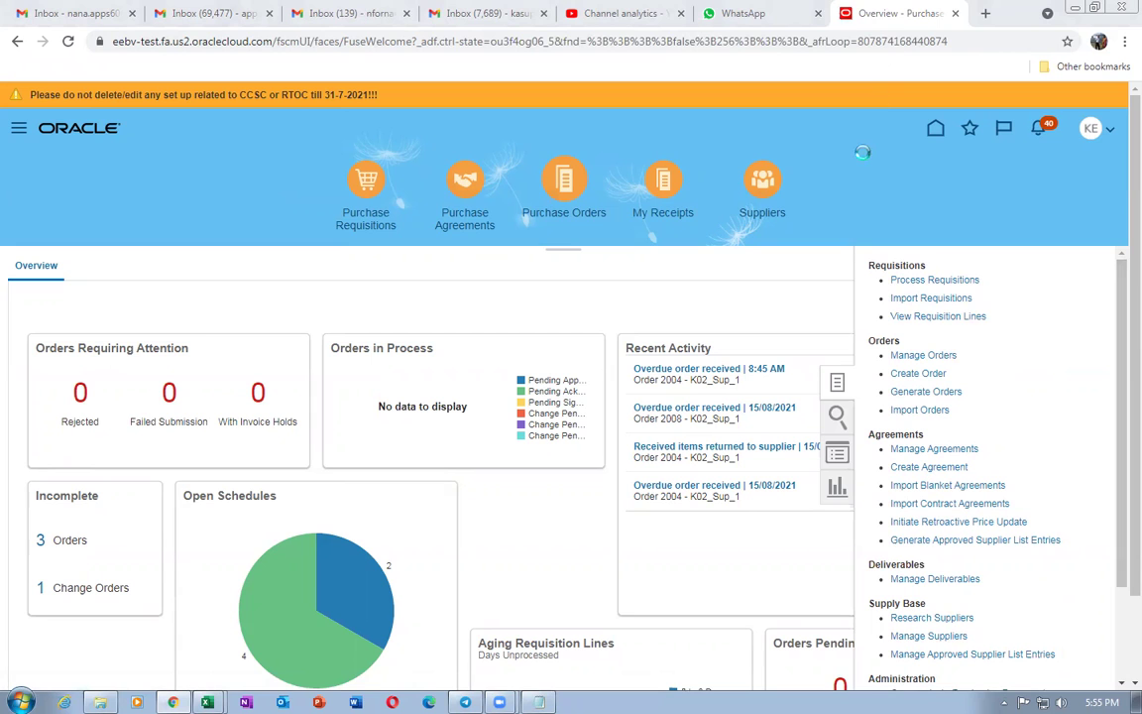
- Duplicate the browser tab and show Supply Chain Execution work areas on the home page
right_click(905, 20)
left_click(938, 130)
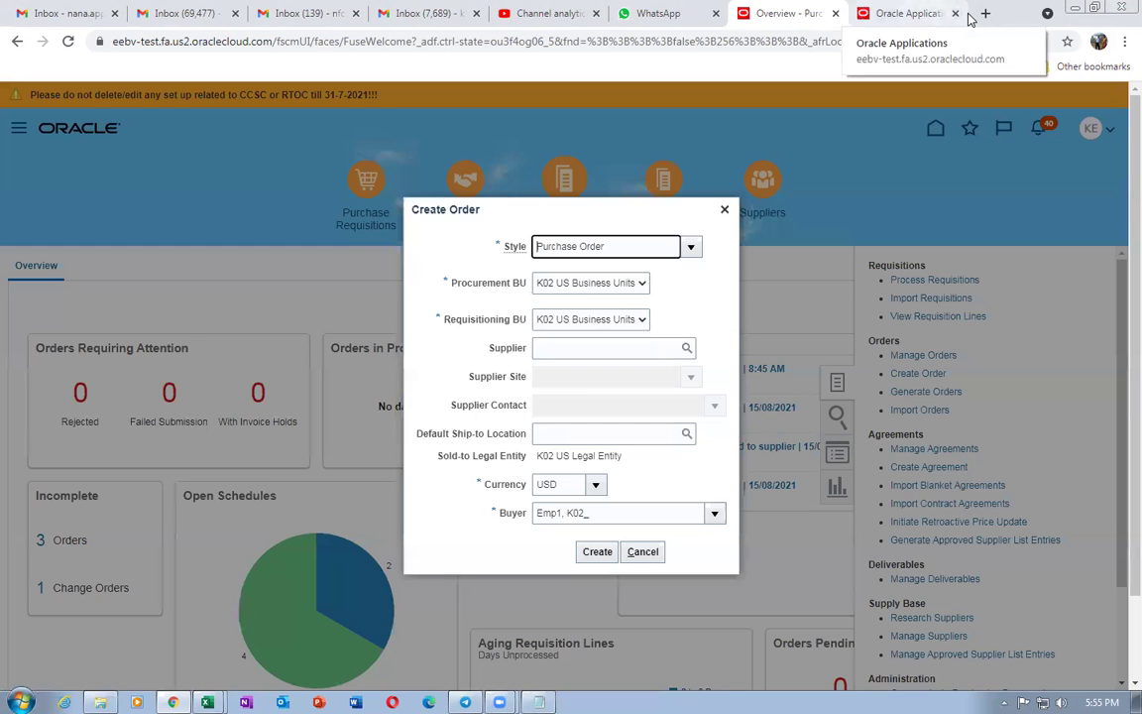
left_click(962, 18)
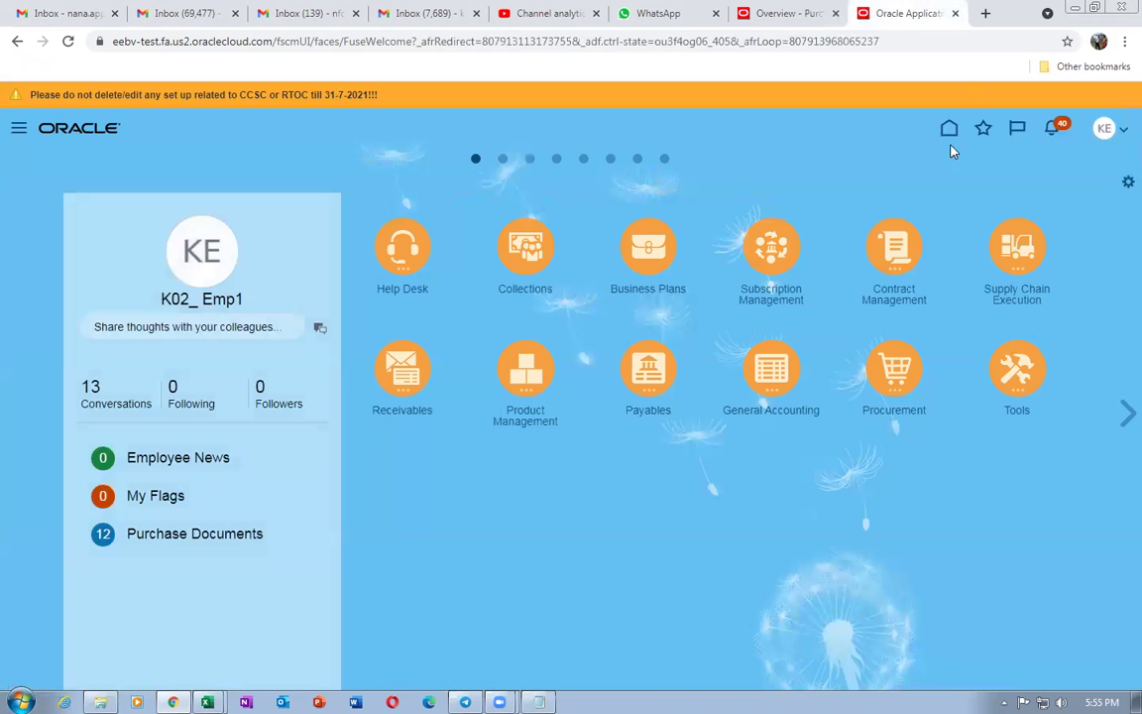
left_click(1016, 245)
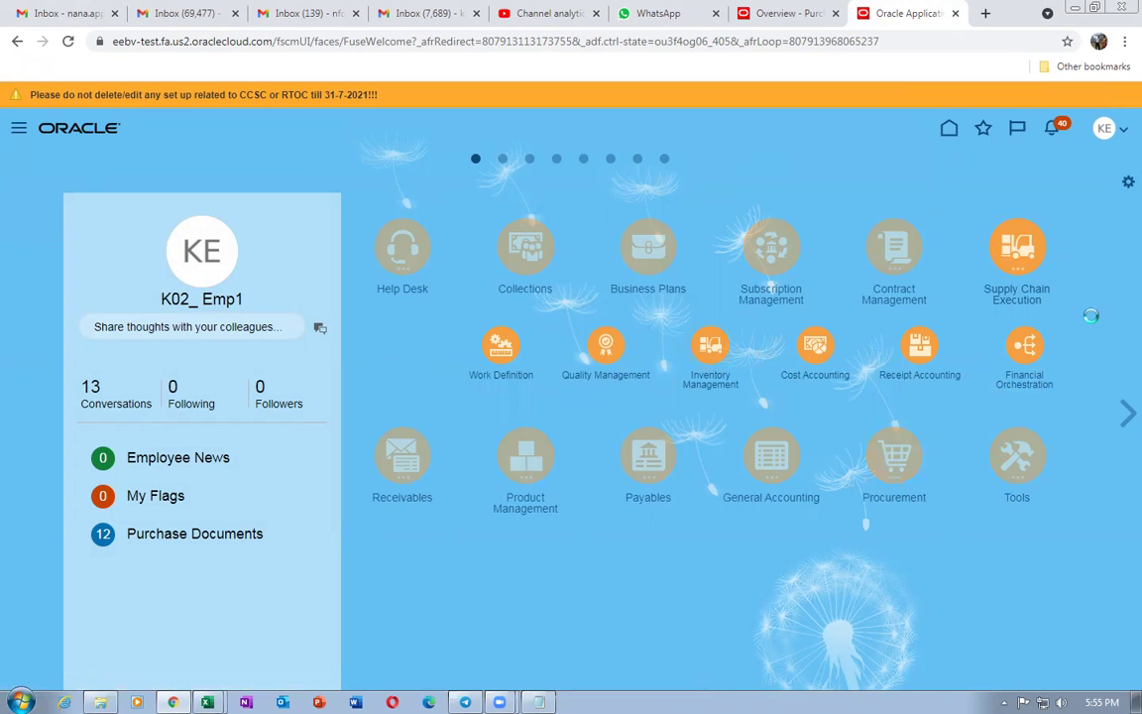
- Choose supplier K02_Sup_1 with supplier site K02_Site1 for the new order
left_click(593, 350)
type("k0")
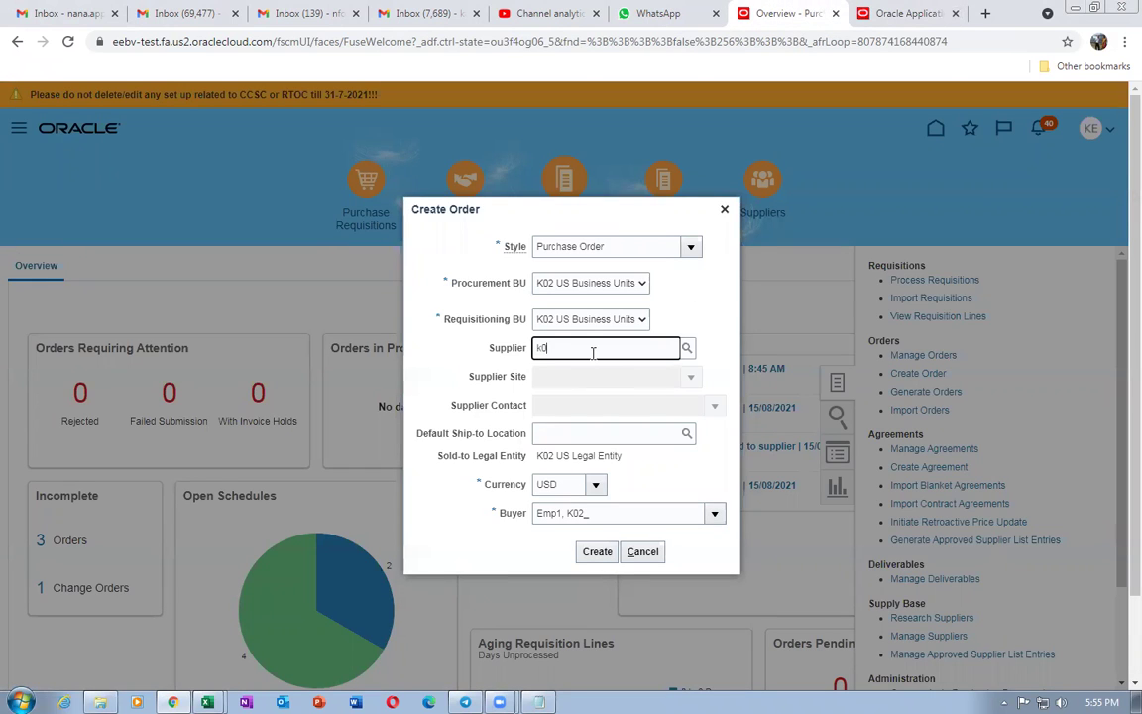
type("23")
key("BackSpace")
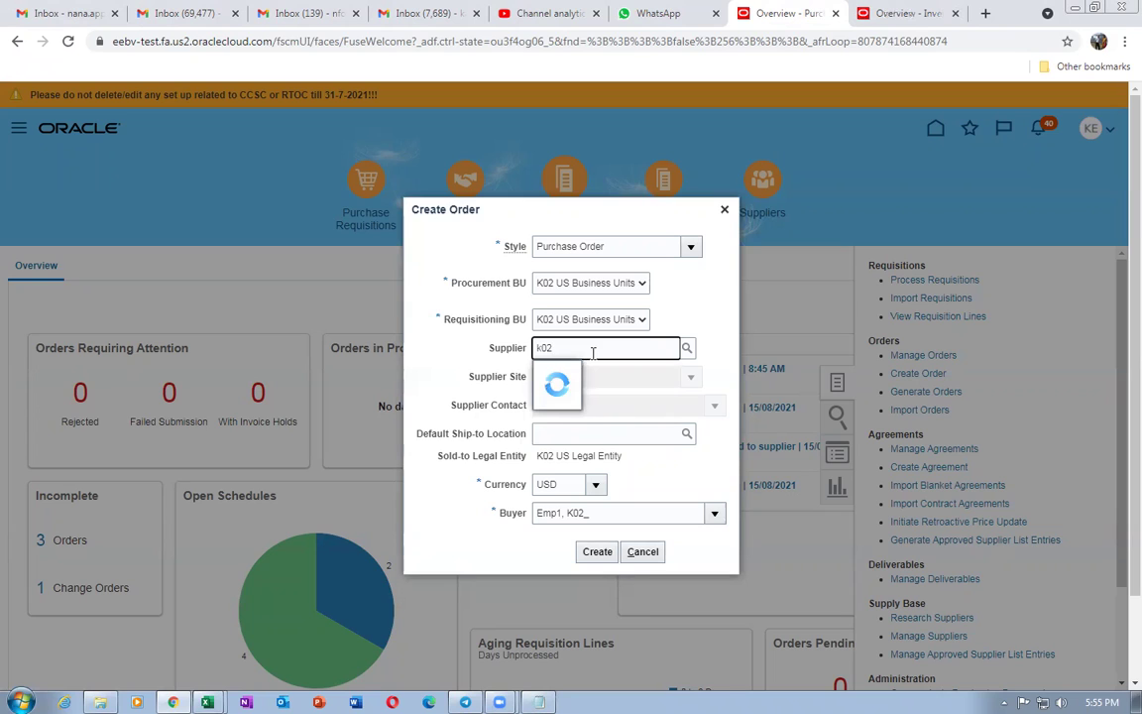
left_click(586, 377)
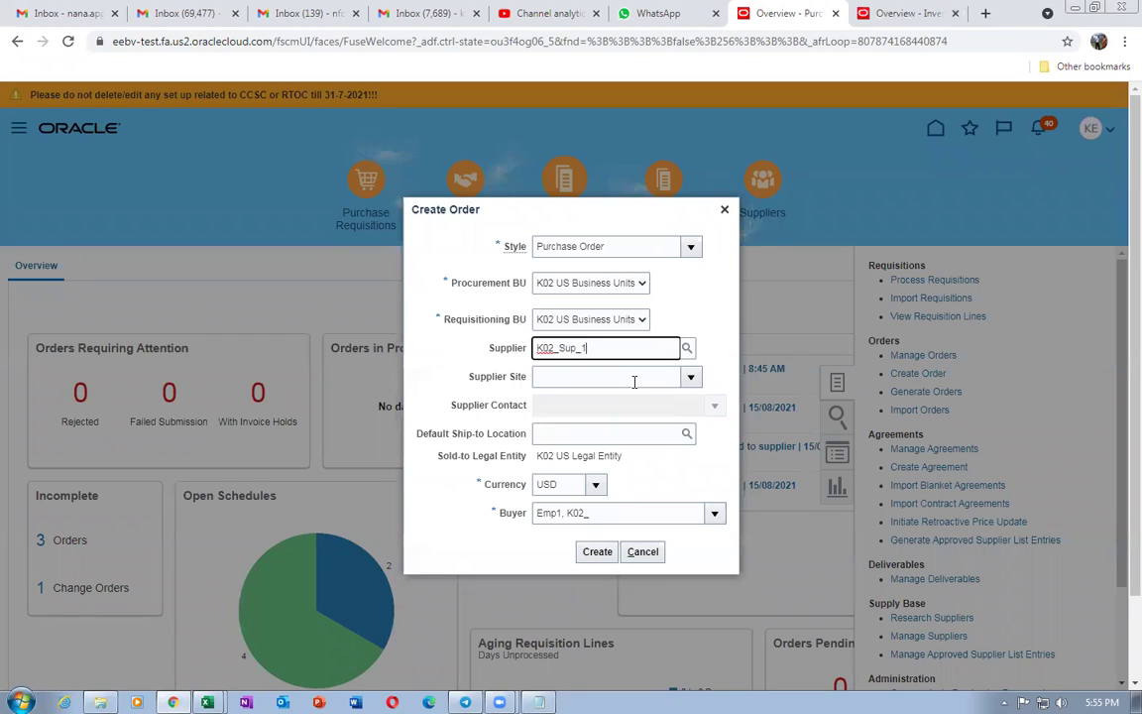
left_click(691, 378)
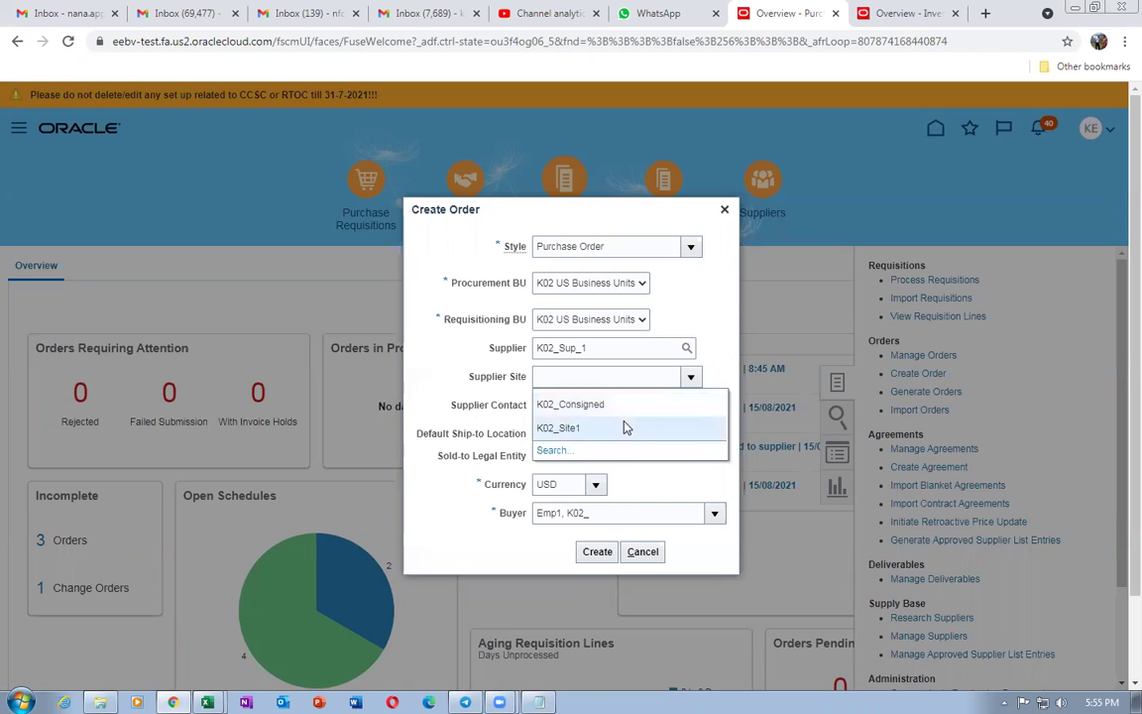
left_click(625, 427)
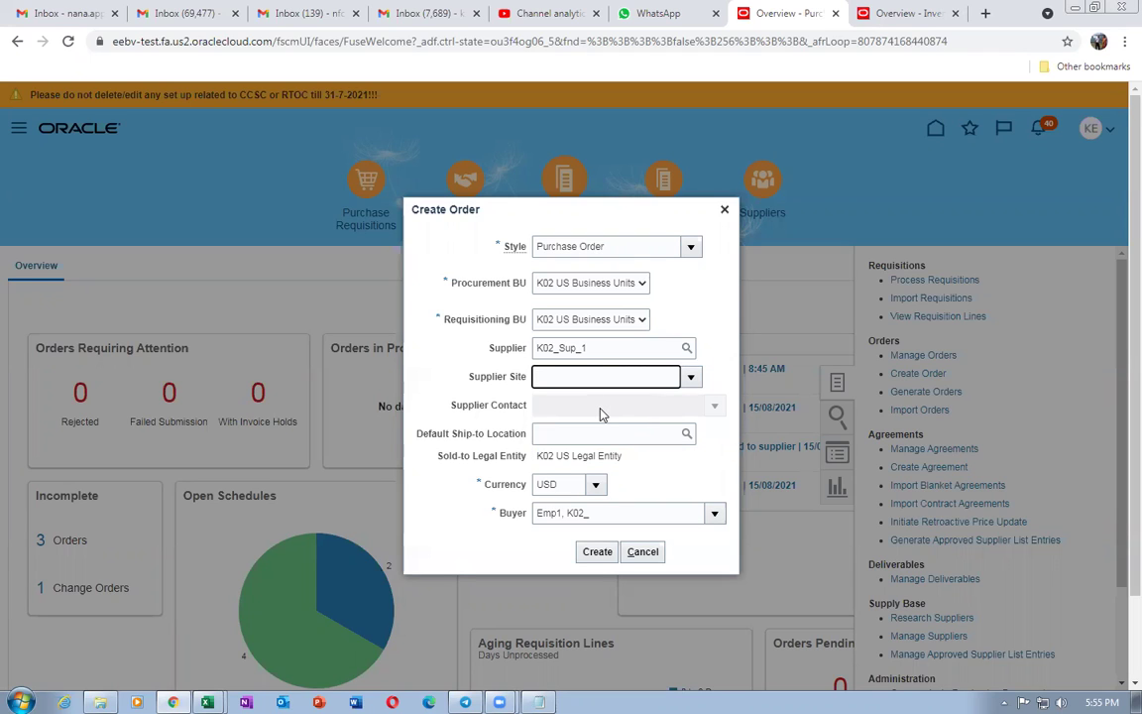
- Set default ship-to location to j05_loc_1, create the order, and go to the Inventory tab
left_click(600, 434)
key("ctrl+a")
key("BackSpace")
type("j05")
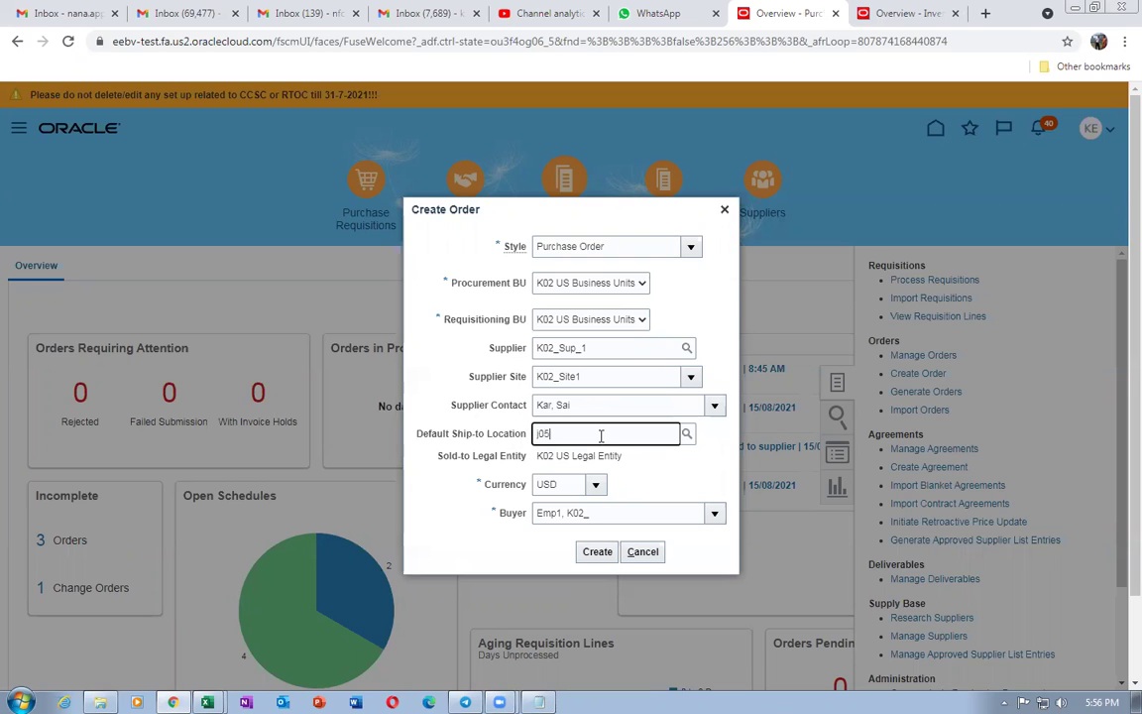
type("_l")
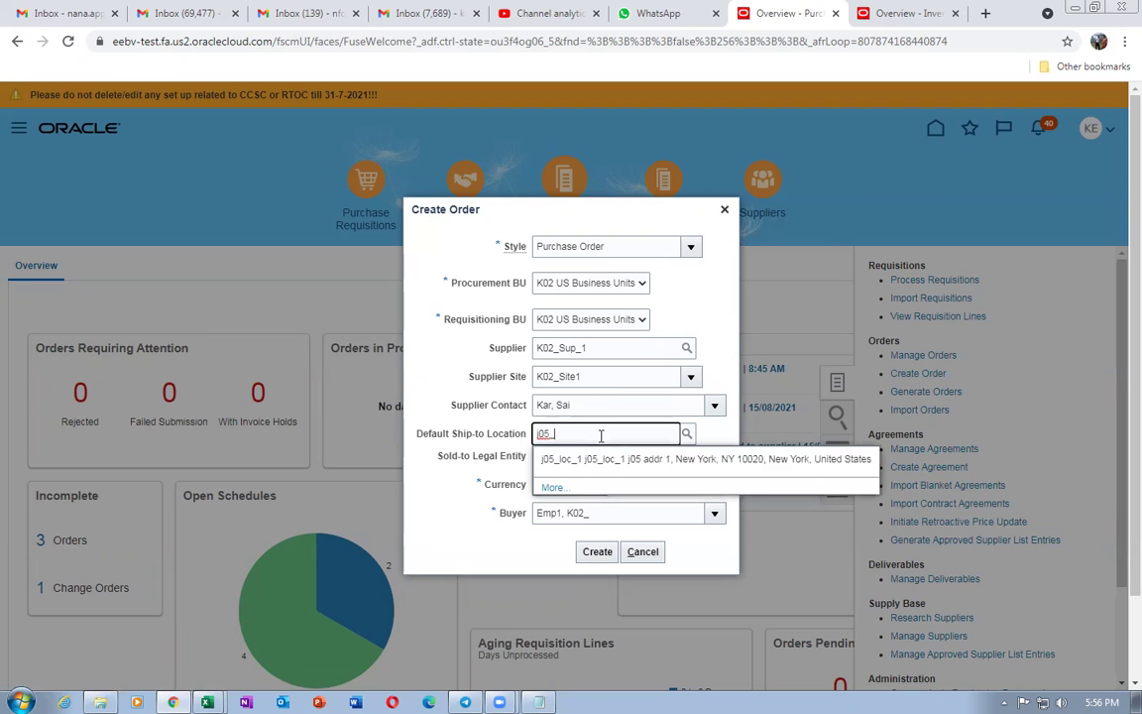
left_click(615, 459)
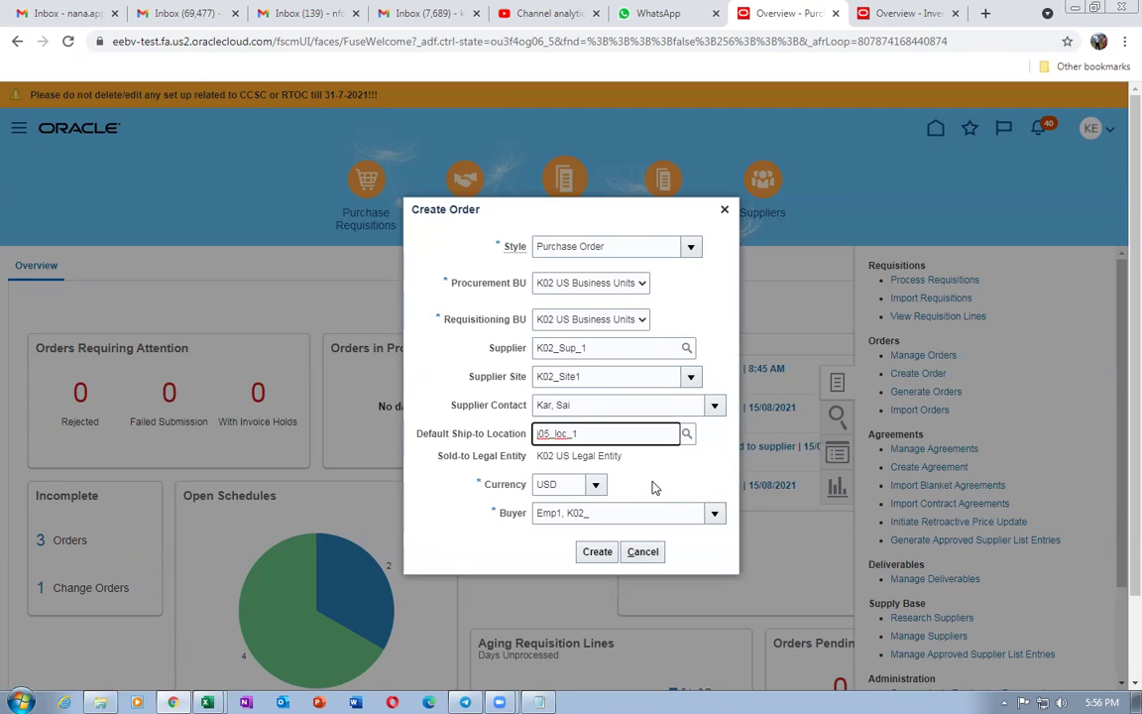
left_click(597, 552)
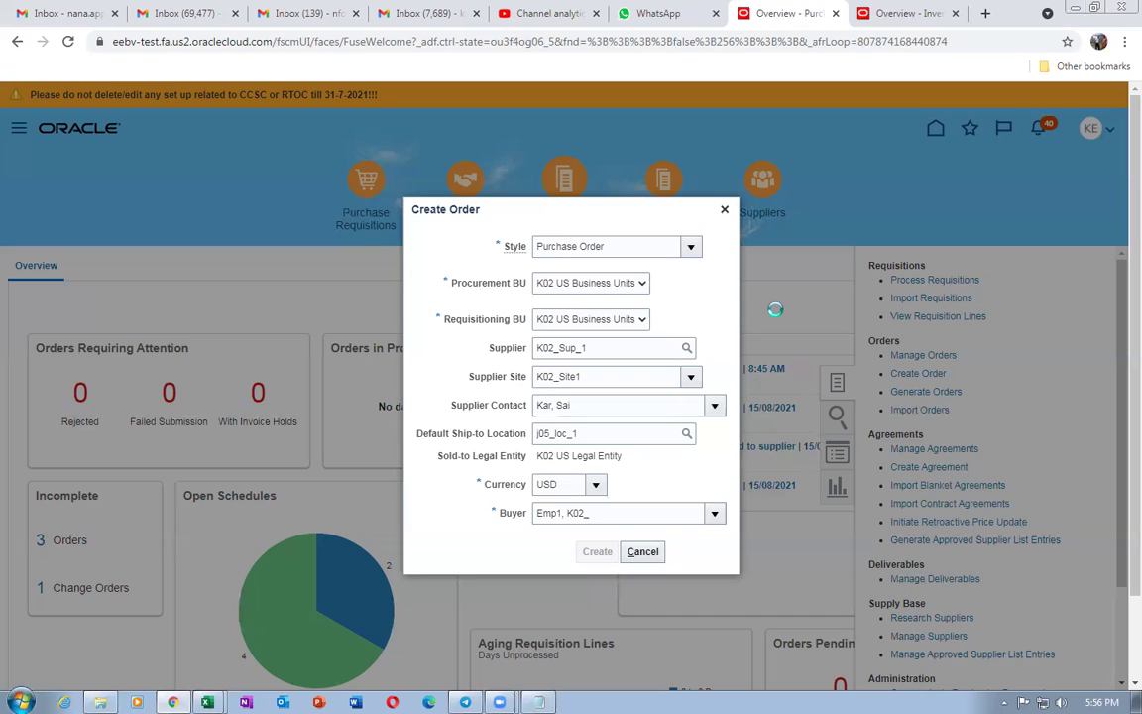
left_click(901, 13)
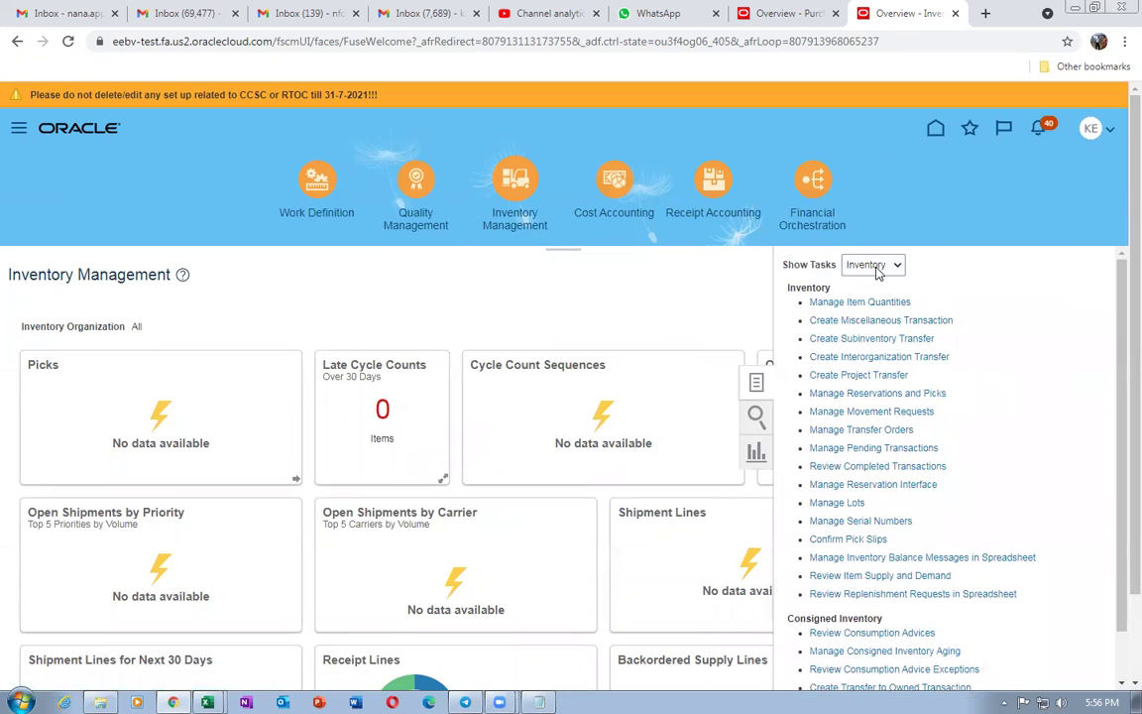
- Start Receive Expected Shipments from the Receipts tasks and set the organization to J051
left_click(878, 264)
left_click(868, 332)
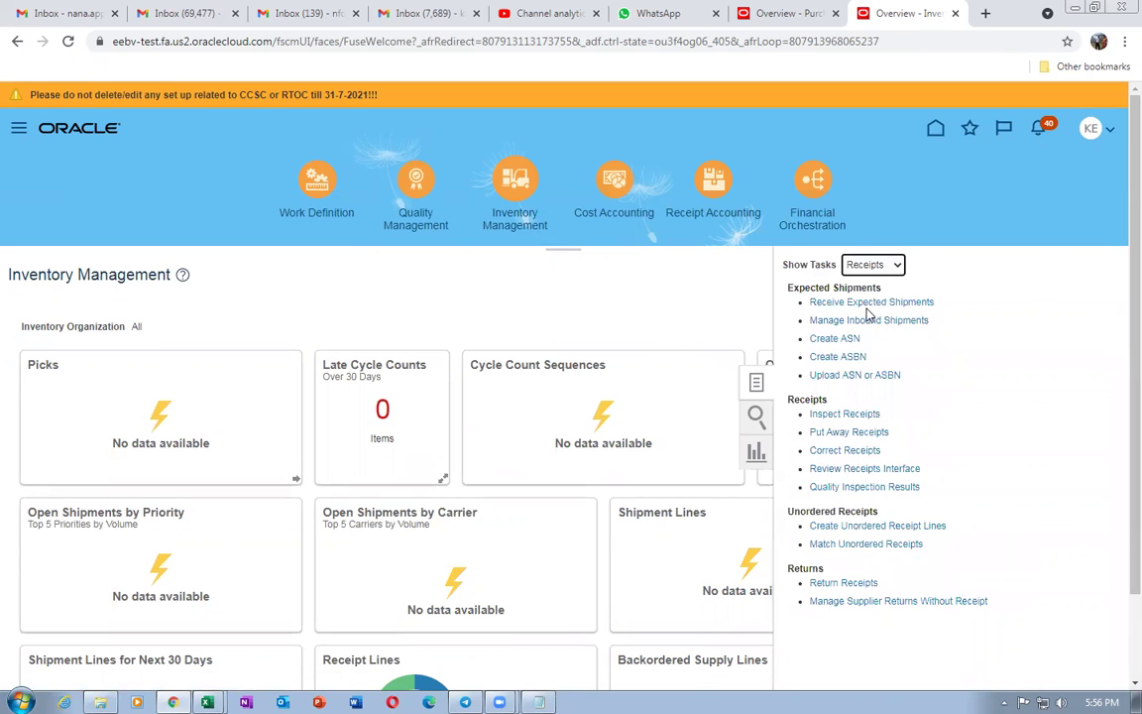
left_click(869, 303)
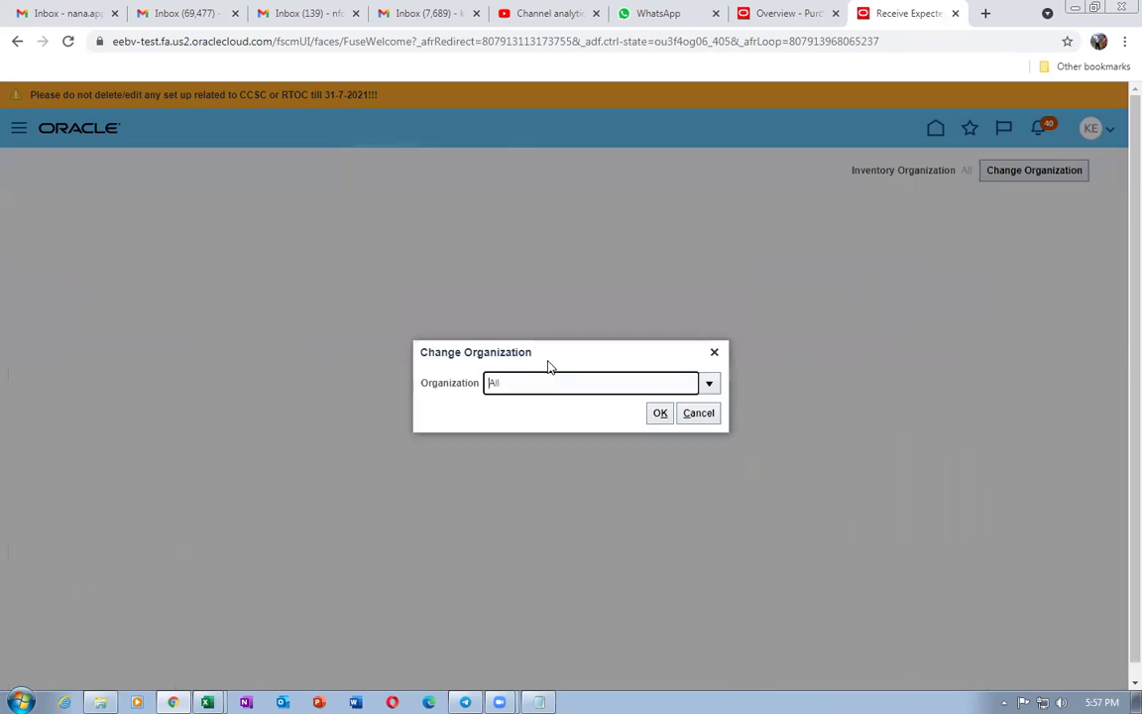
type("J051")
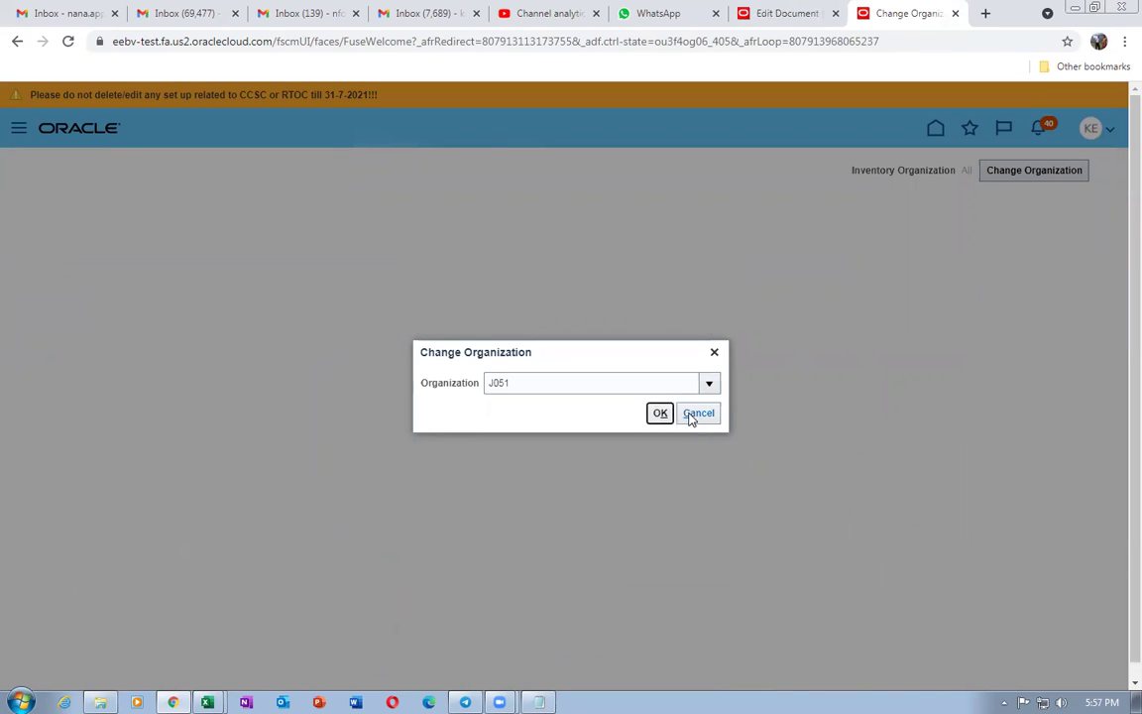
left_click(660, 413)
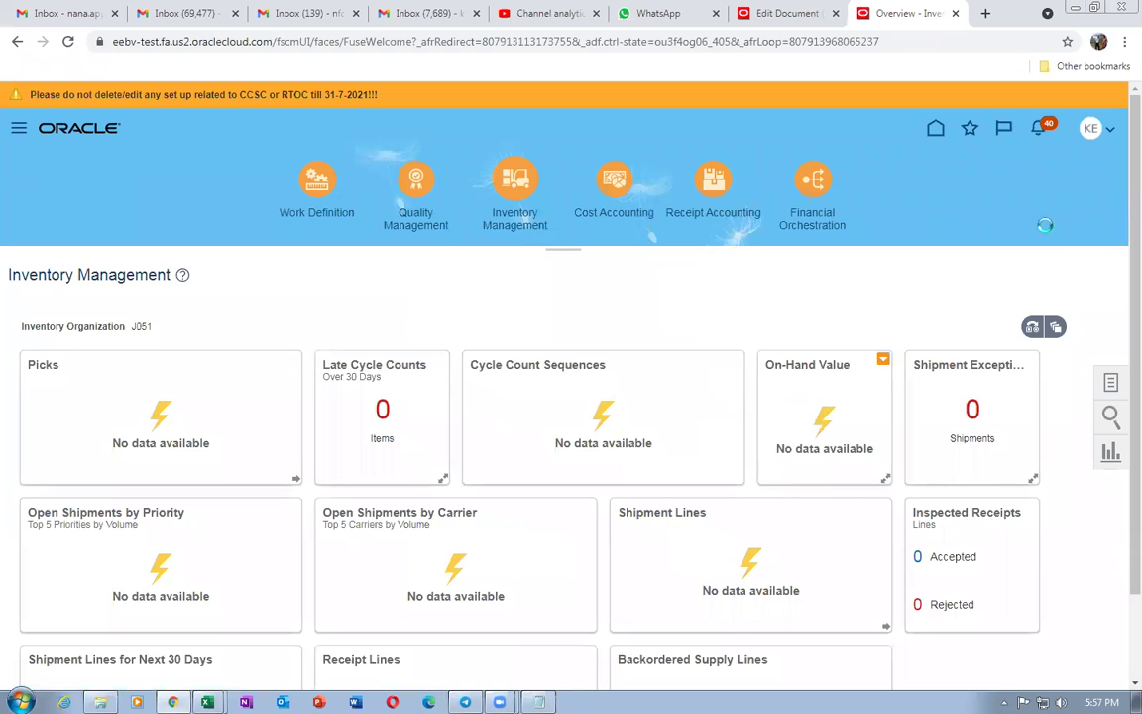
- Add a line to purchase order 2009 for item j05_cost_2, quantity 100
left_click(788, 13)
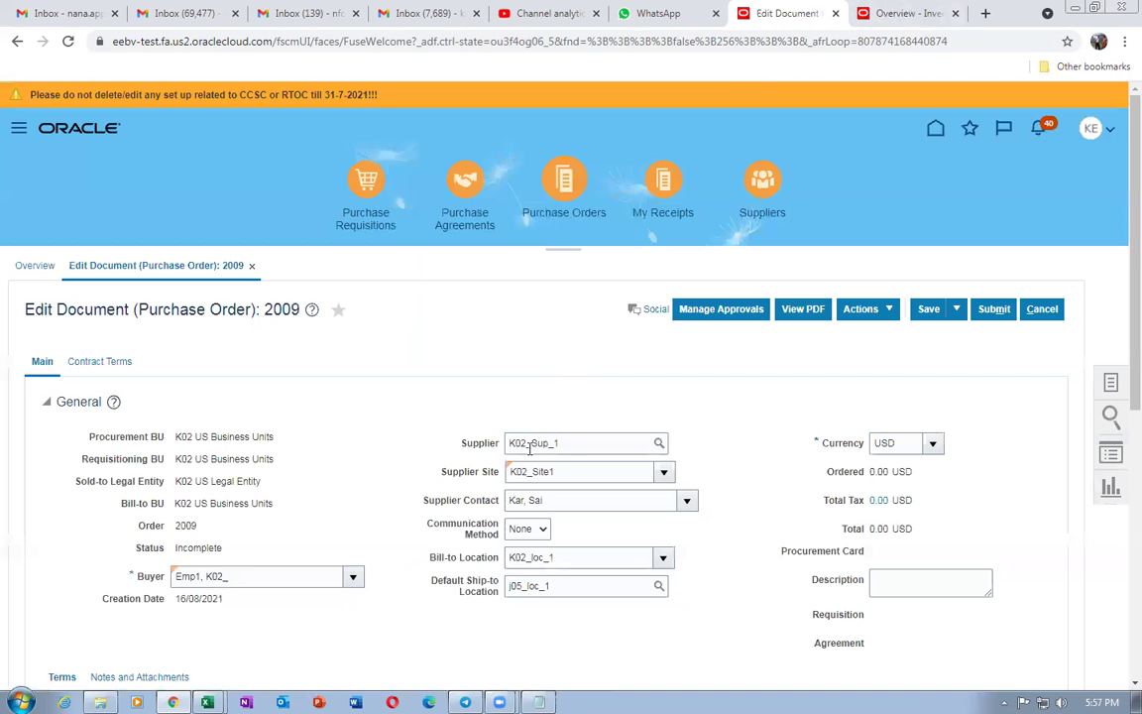
scroll(302, 480, "down", 3)
scroll(304, 482, "down", 3)
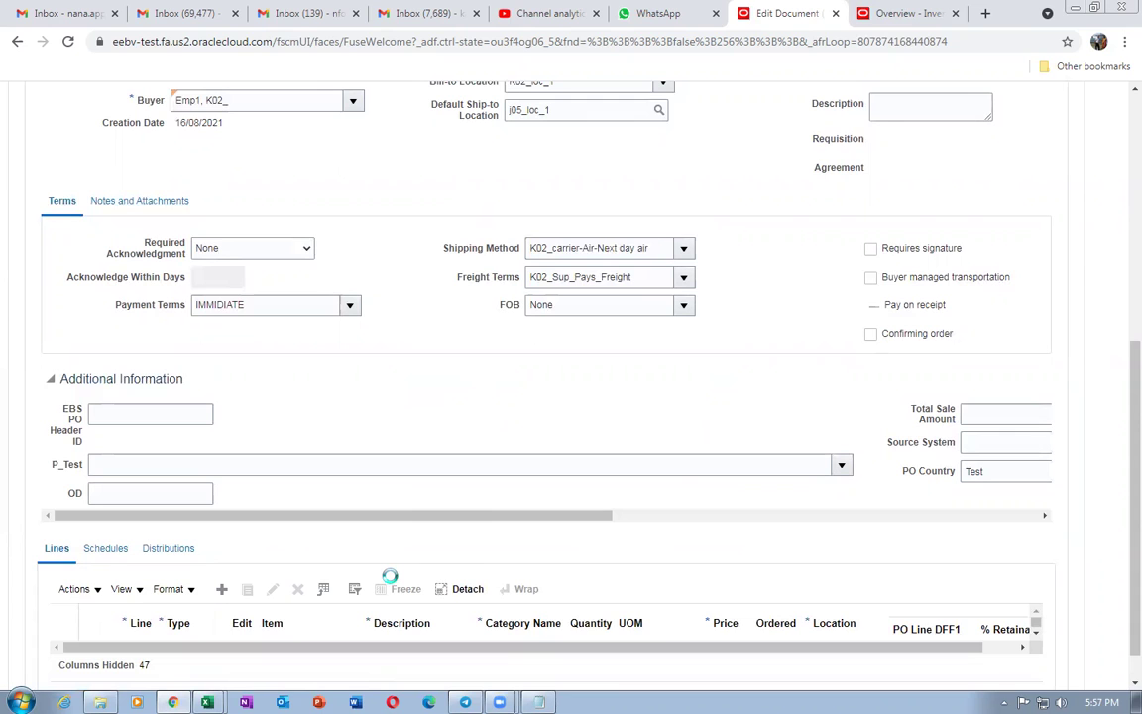
scroll(395, 584, "down", 1)
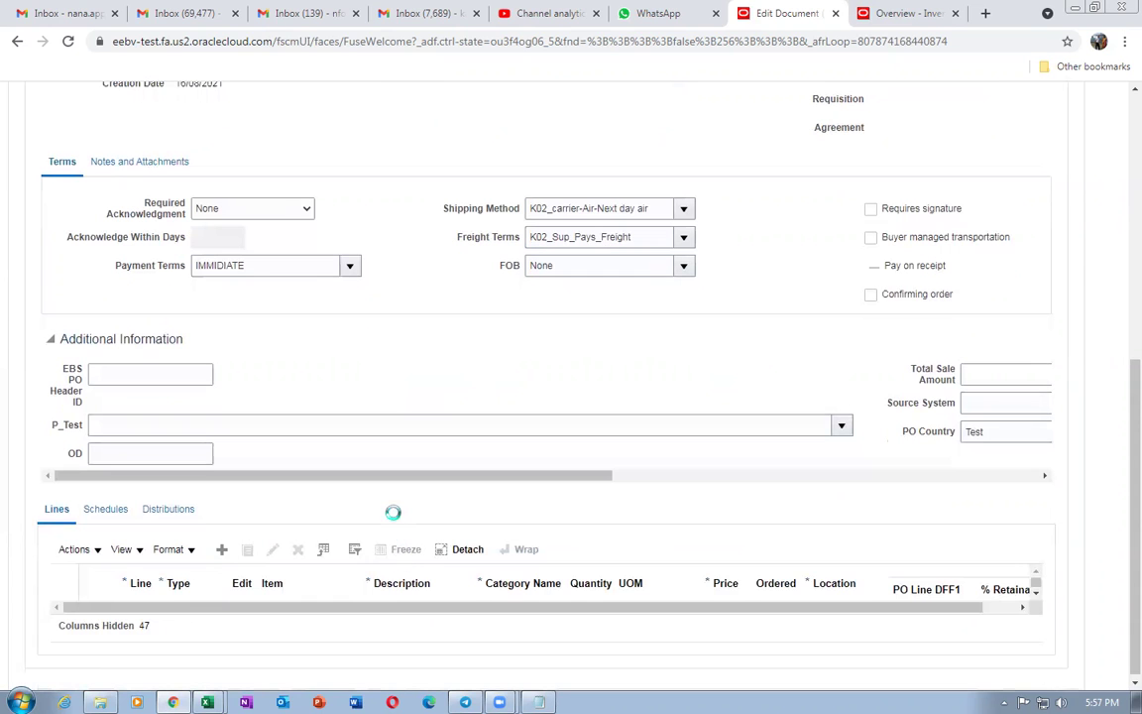
scroll(391, 515, "up", 5)
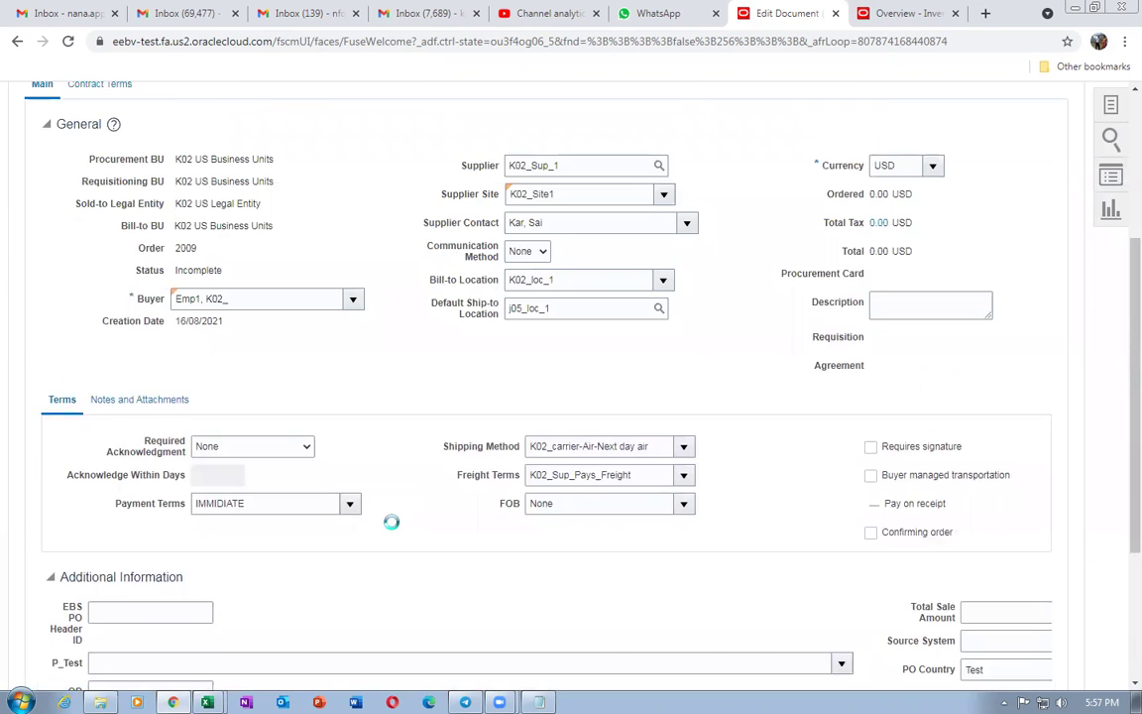
scroll(392, 518, "down", 5)
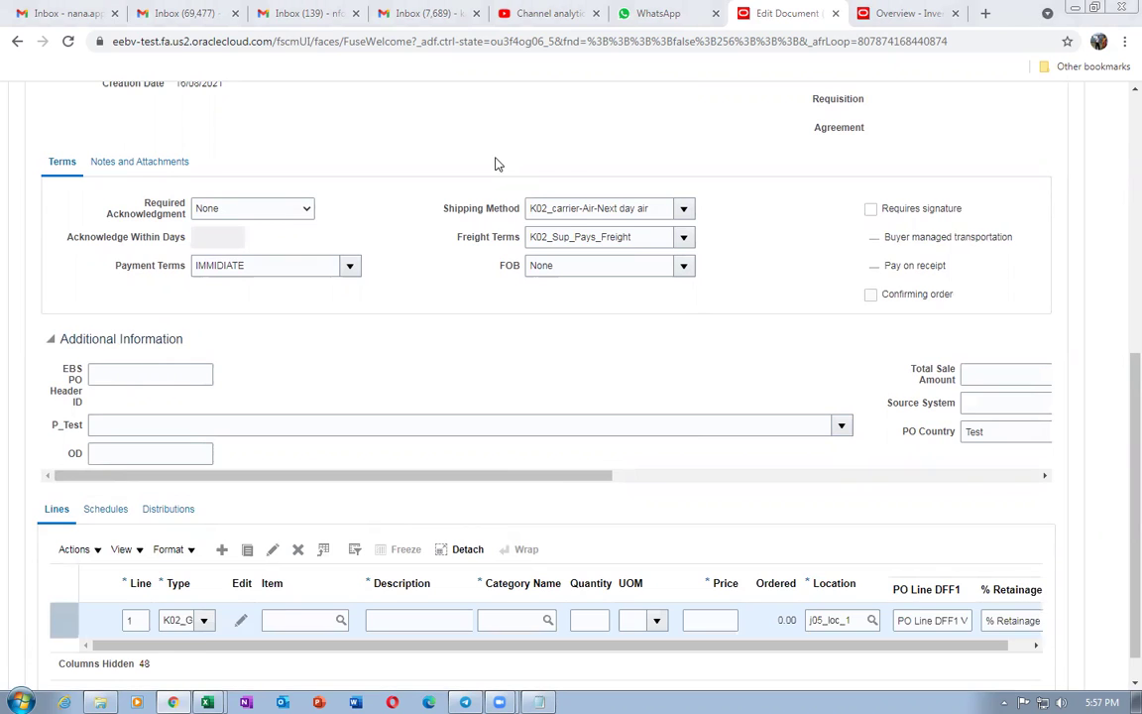
left_click(287, 619)
type("j05")
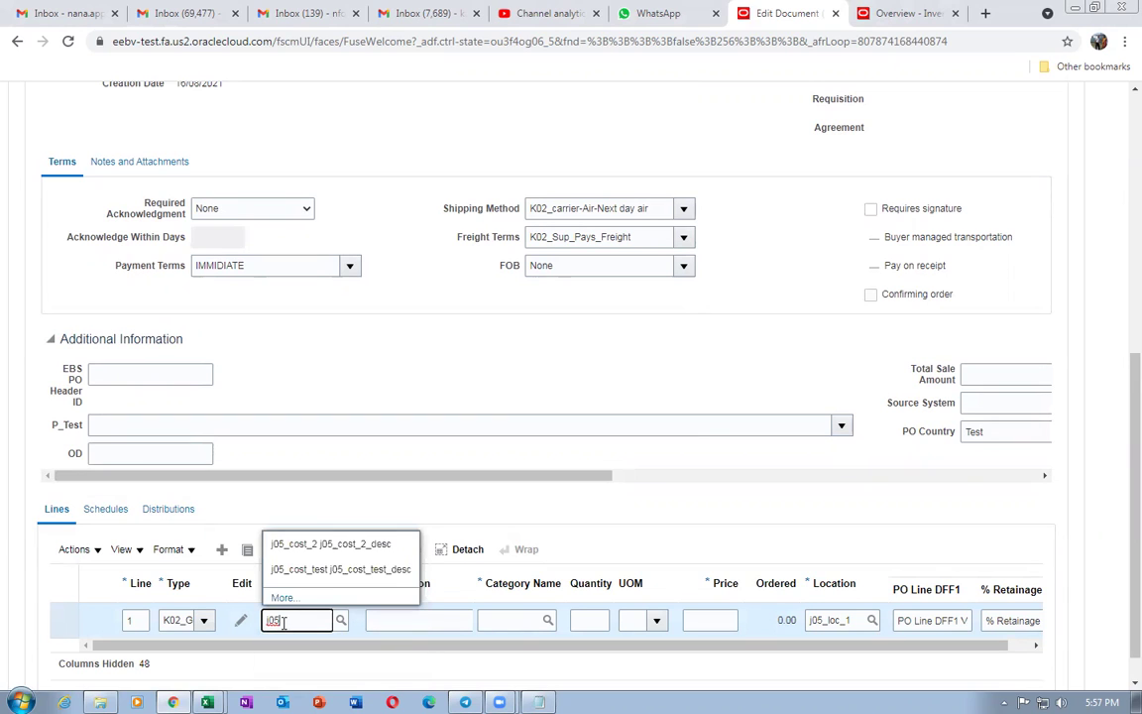
left_click(278, 492)
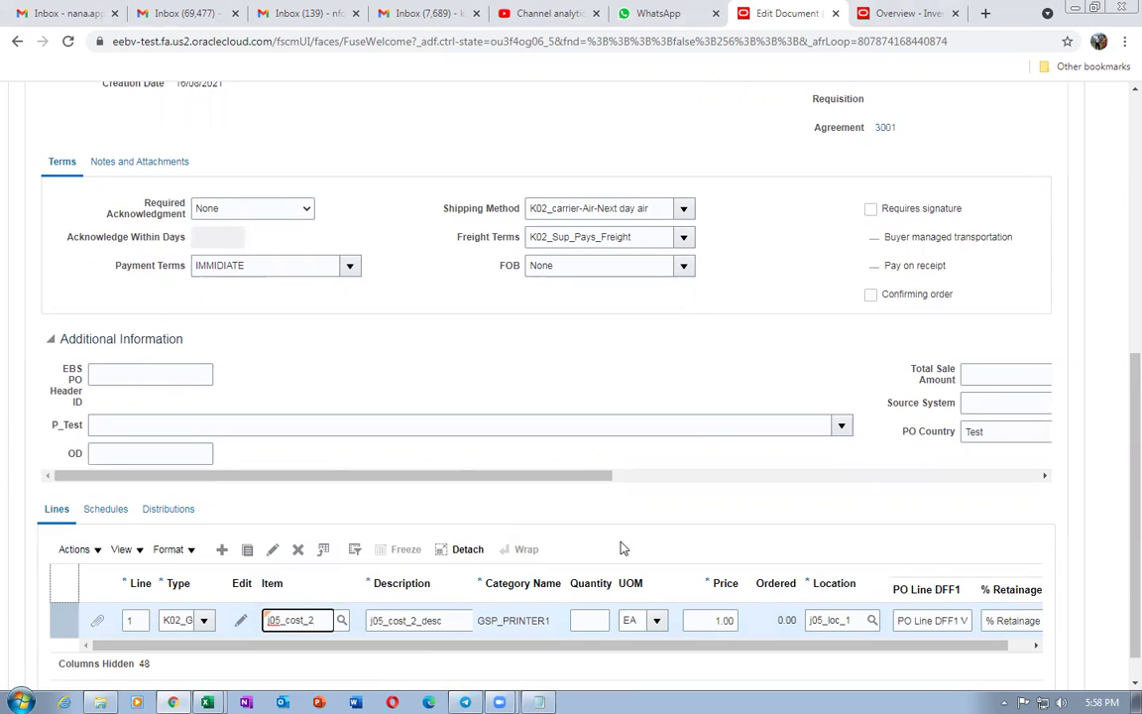
left_click(586, 619)
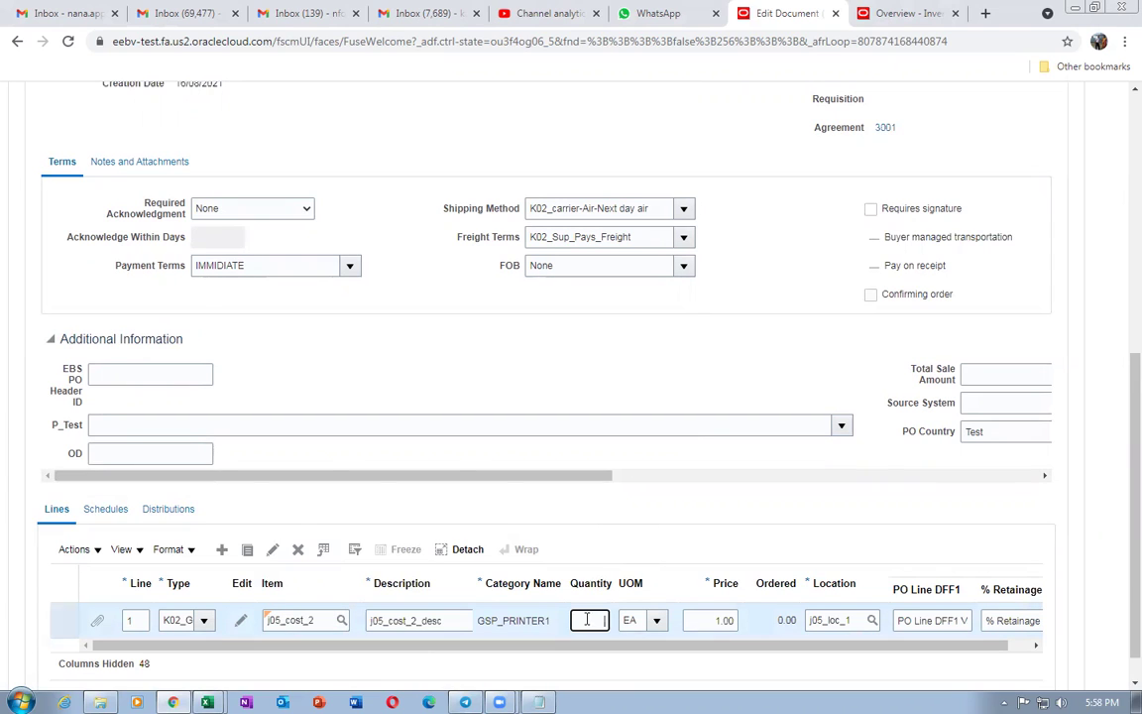
type("100")
key("Tab")
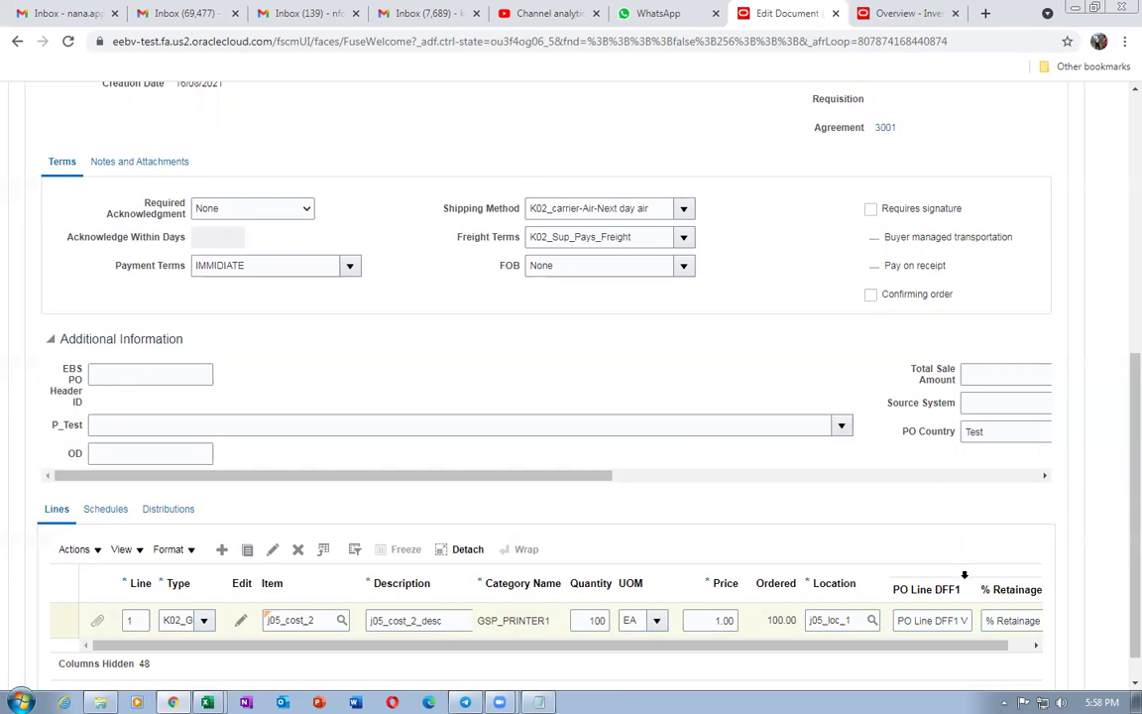
- Set the line's requested delivery date to 16/08/2021 and open schedule 1 for editing
left_click(938, 603)
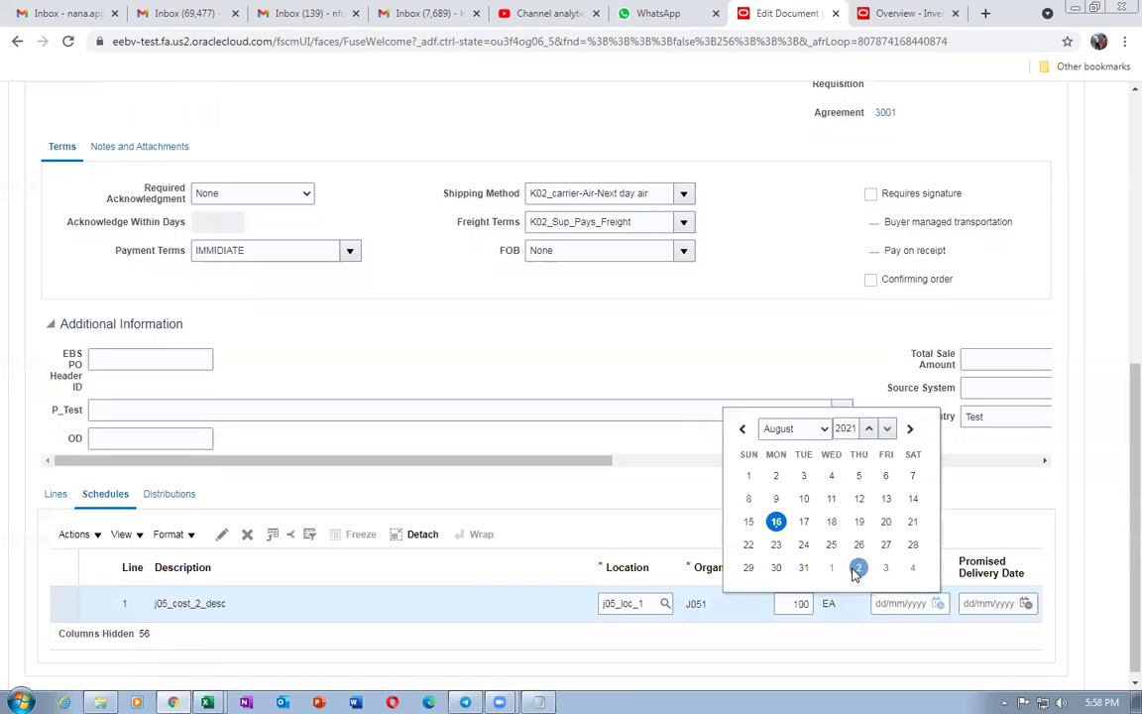
left_click(776, 521)
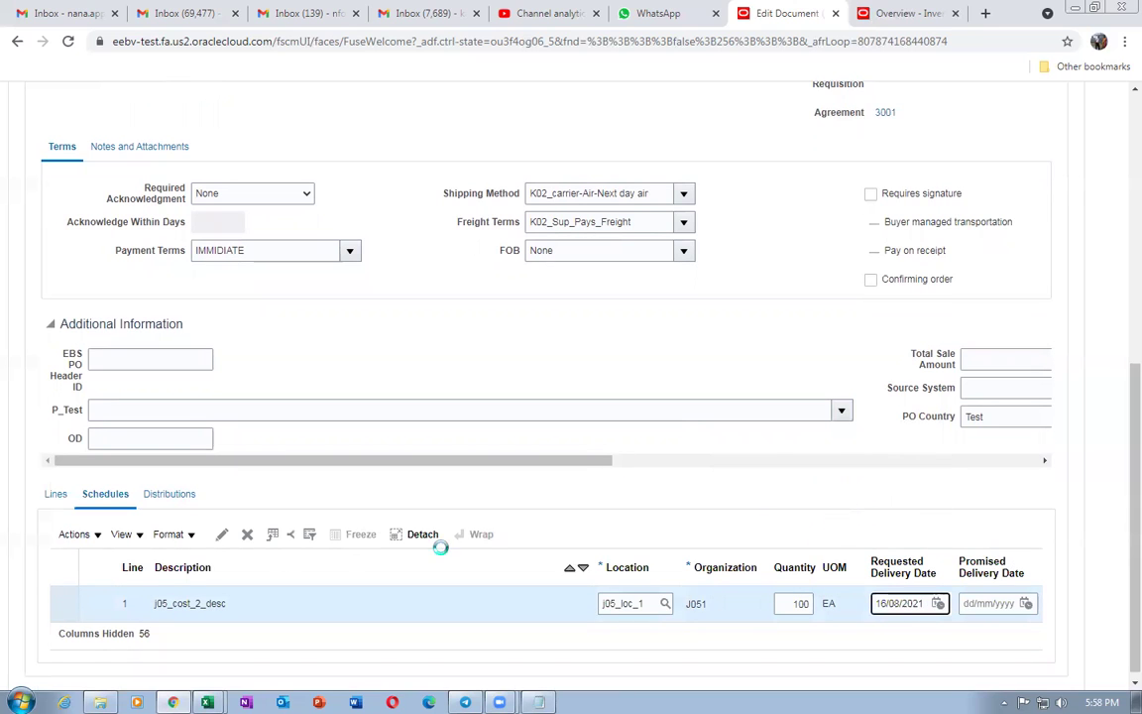
left_click(57, 604)
left_click(220, 536)
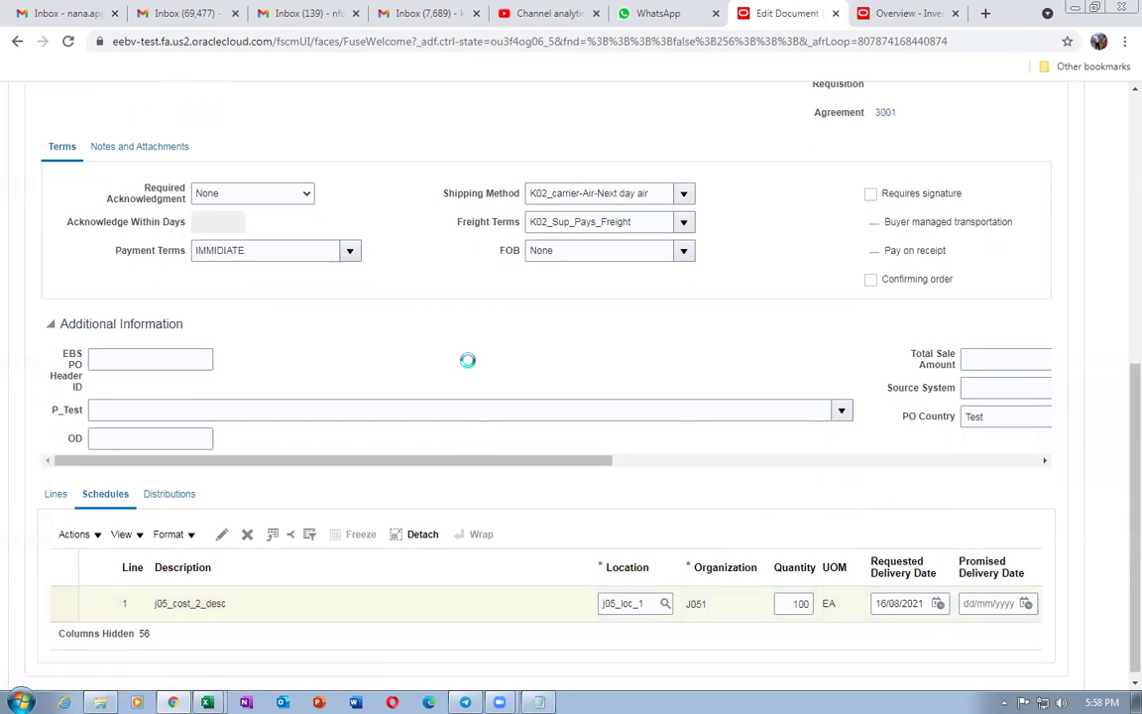
- In the P_to_P_Process workbook, close Find and Replace and select rows 10–11
mouse_move(207, 702)
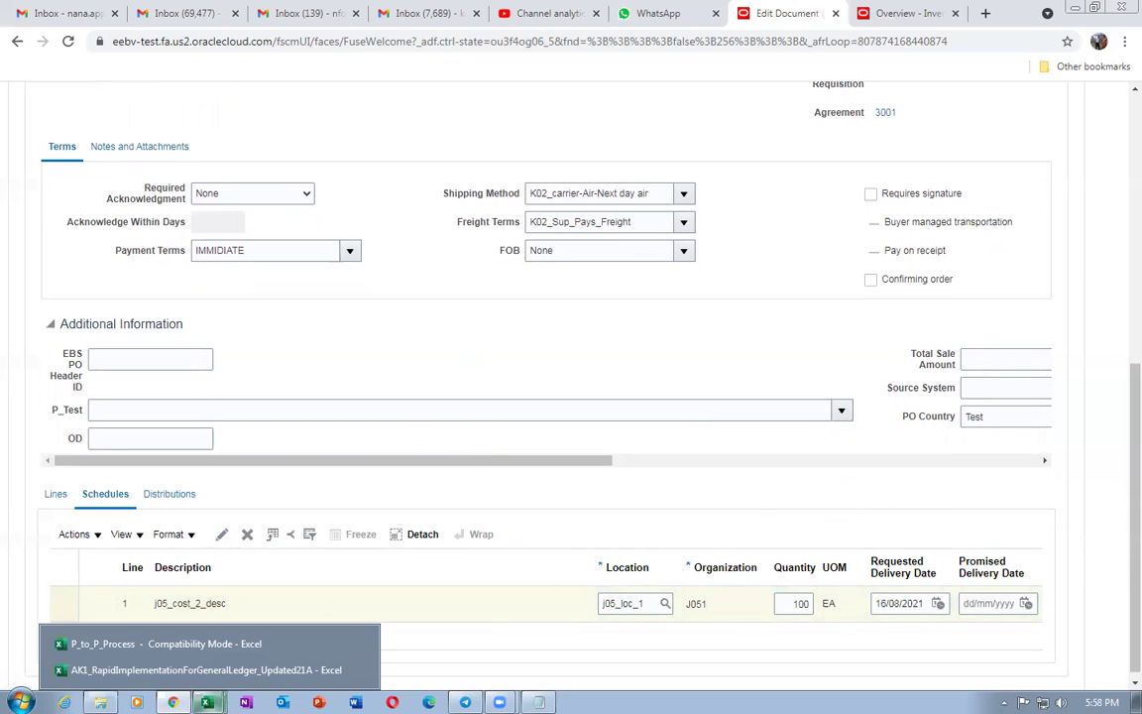
left_click(184, 644)
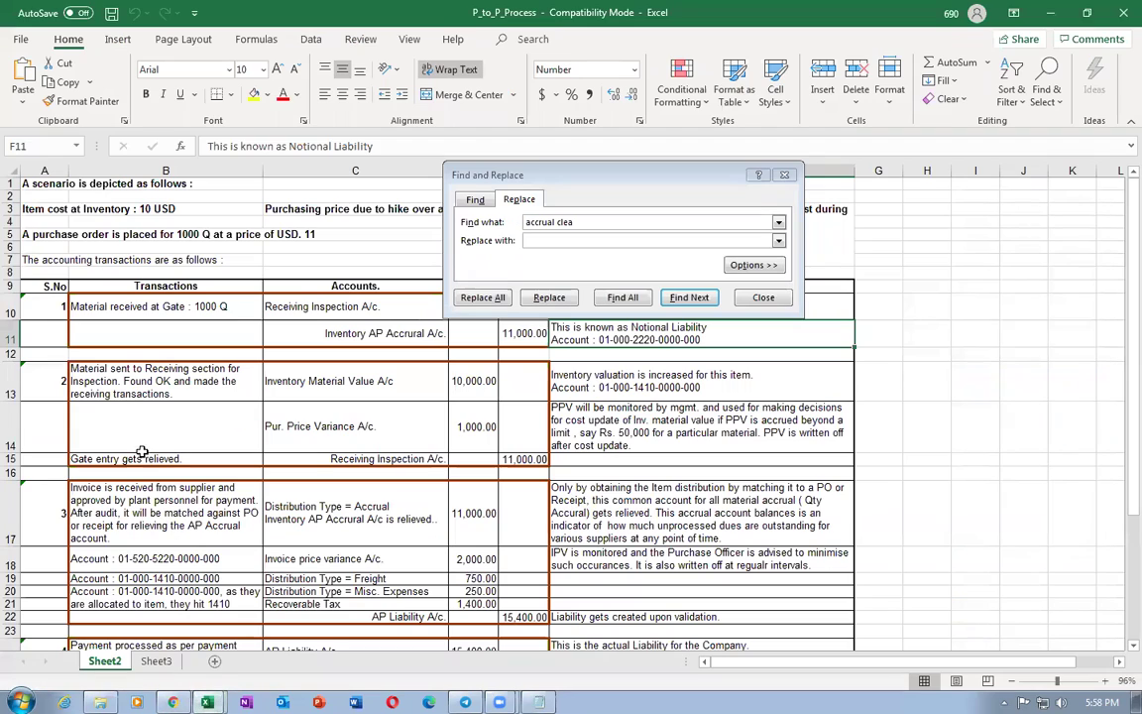
left_click_drag(11, 311, 11, 458)
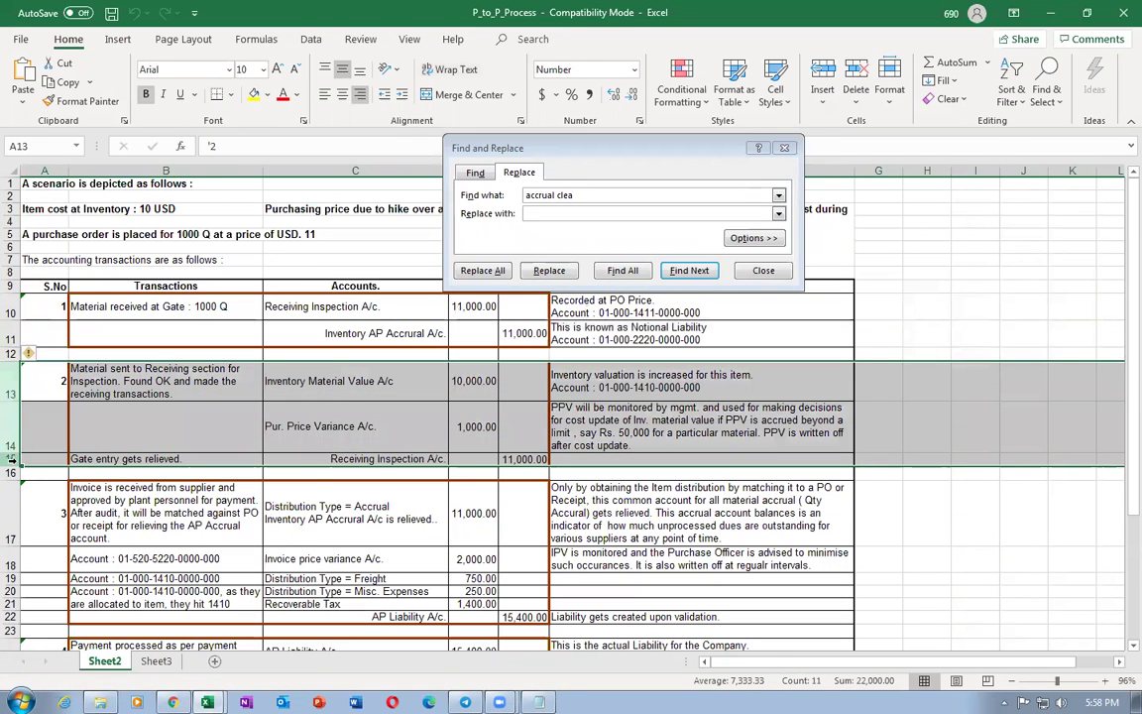
left_click(764, 270)
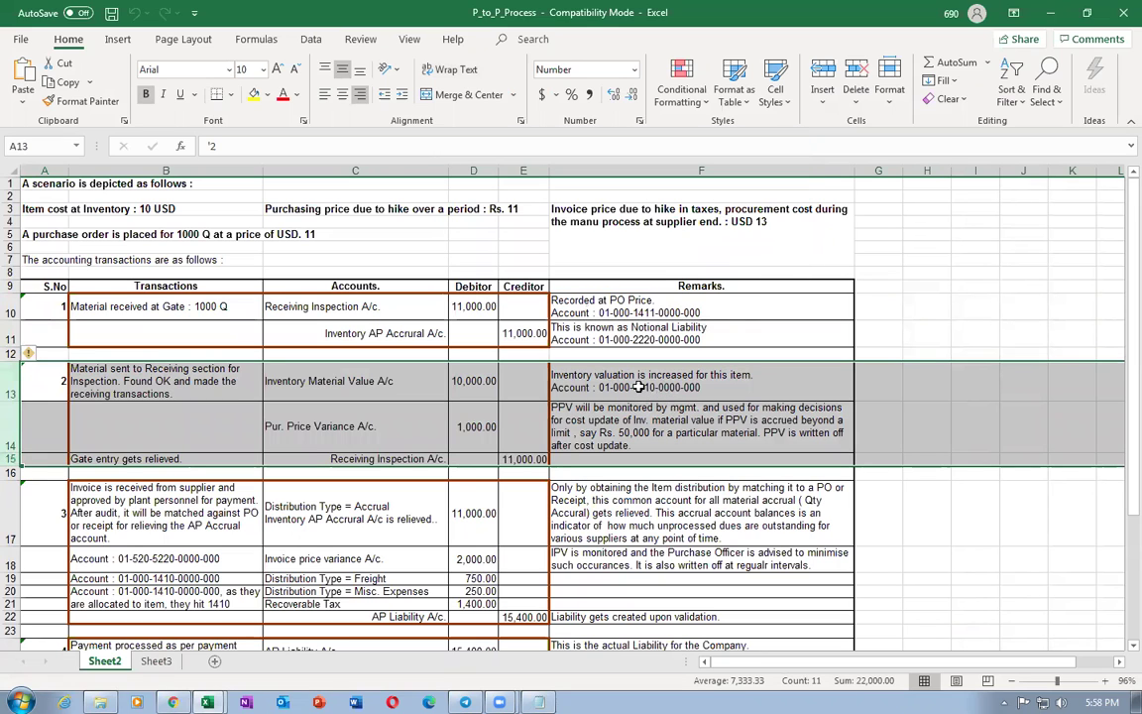
left_click_drag(11, 309, 12, 325)
key("alt+Tab")
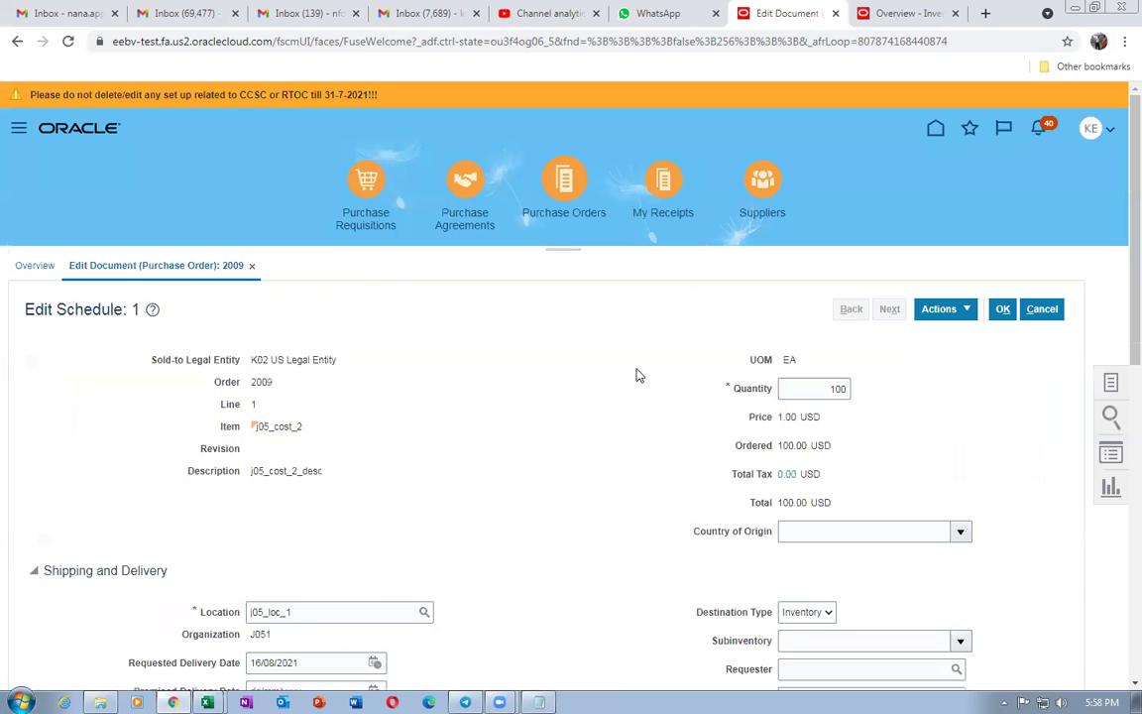
- Accept schedule 1 unchanged and submit purchase order 2009 (100.00 USD) for approval
scroll(624, 501, "down", 5)
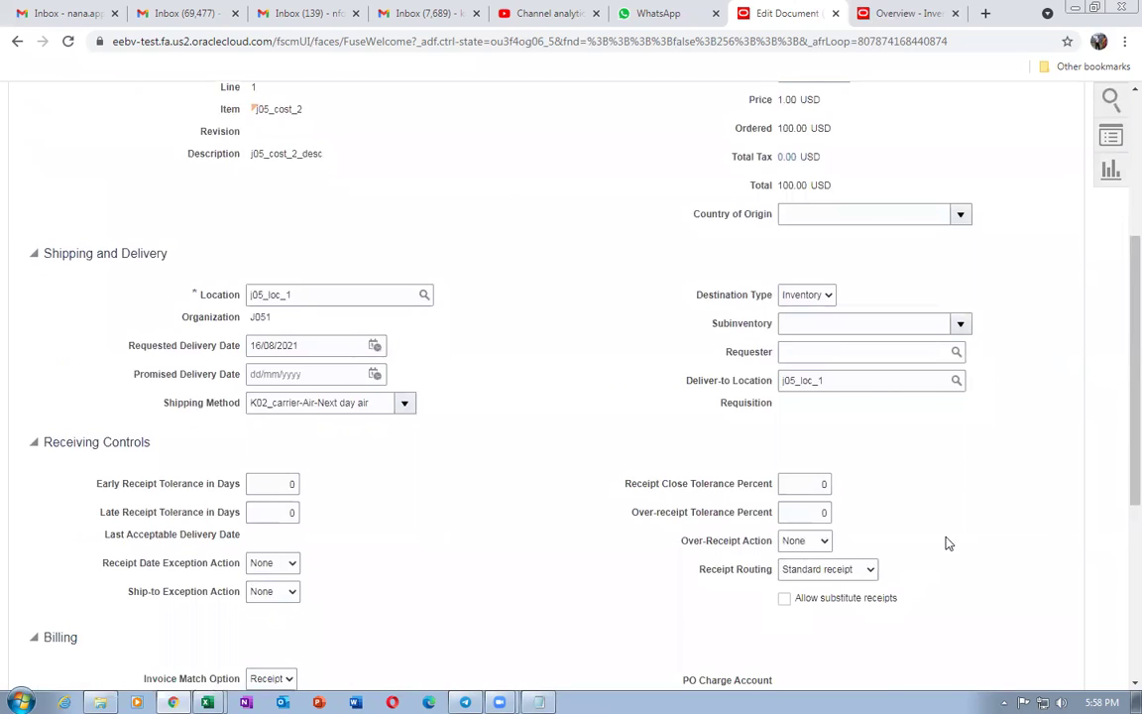
scroll(952, 537, "up", 5)
left_click(1002, 309)
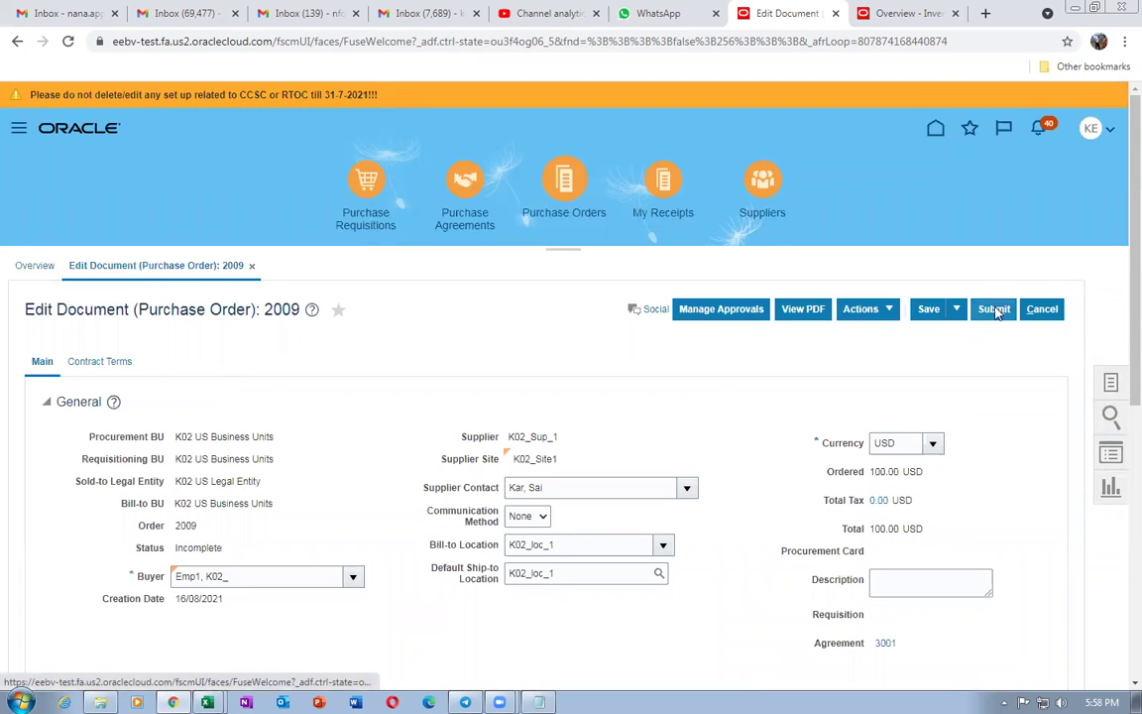
left_click(994, 308)
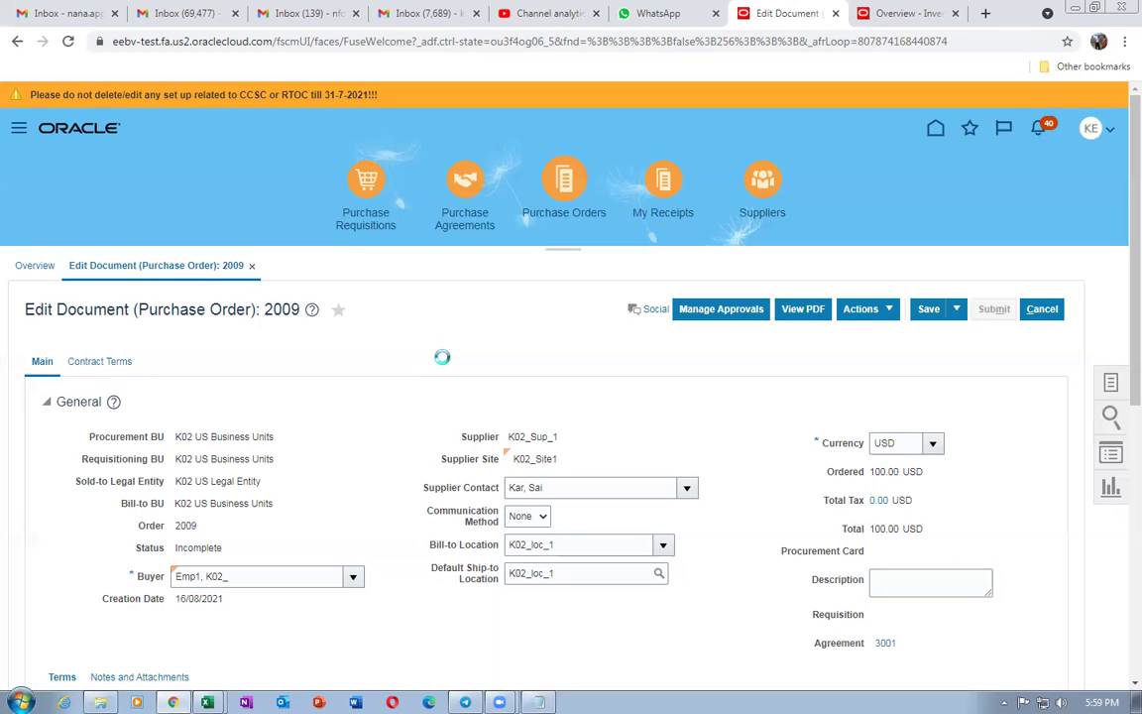
key("alt+Tab")
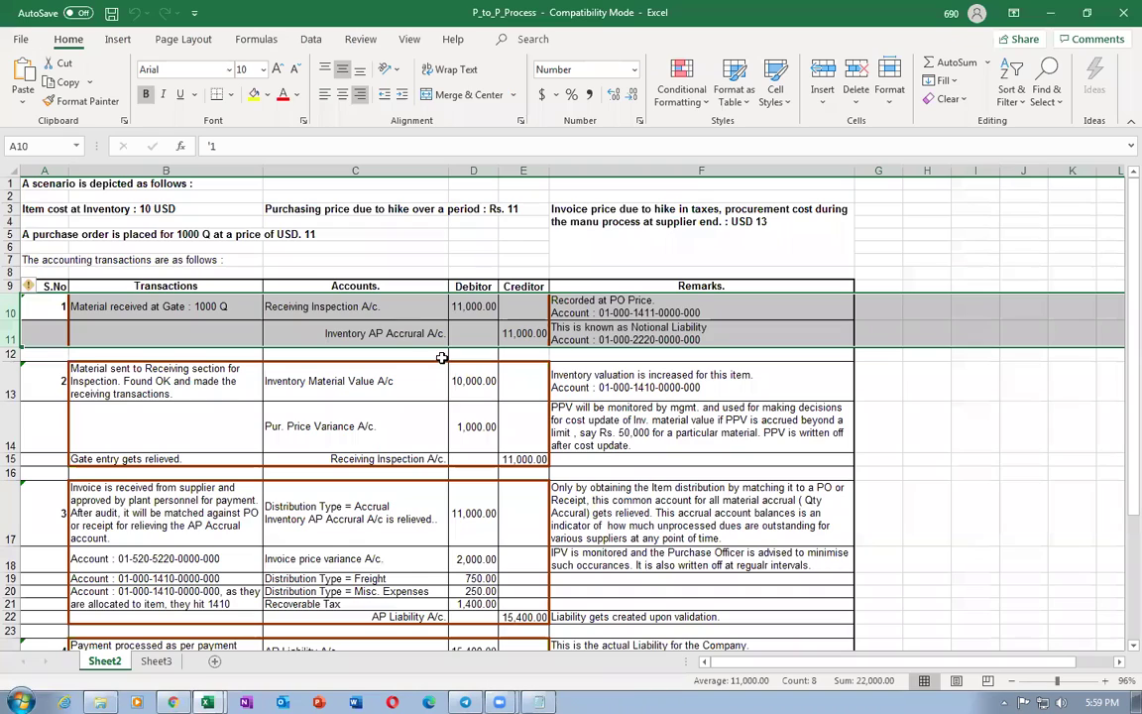
- Select rows 10–11 of the Excel accounting table, then return to the purchase order
left_click(42, 335)
left_click_drag(10, 307, 12, 325)
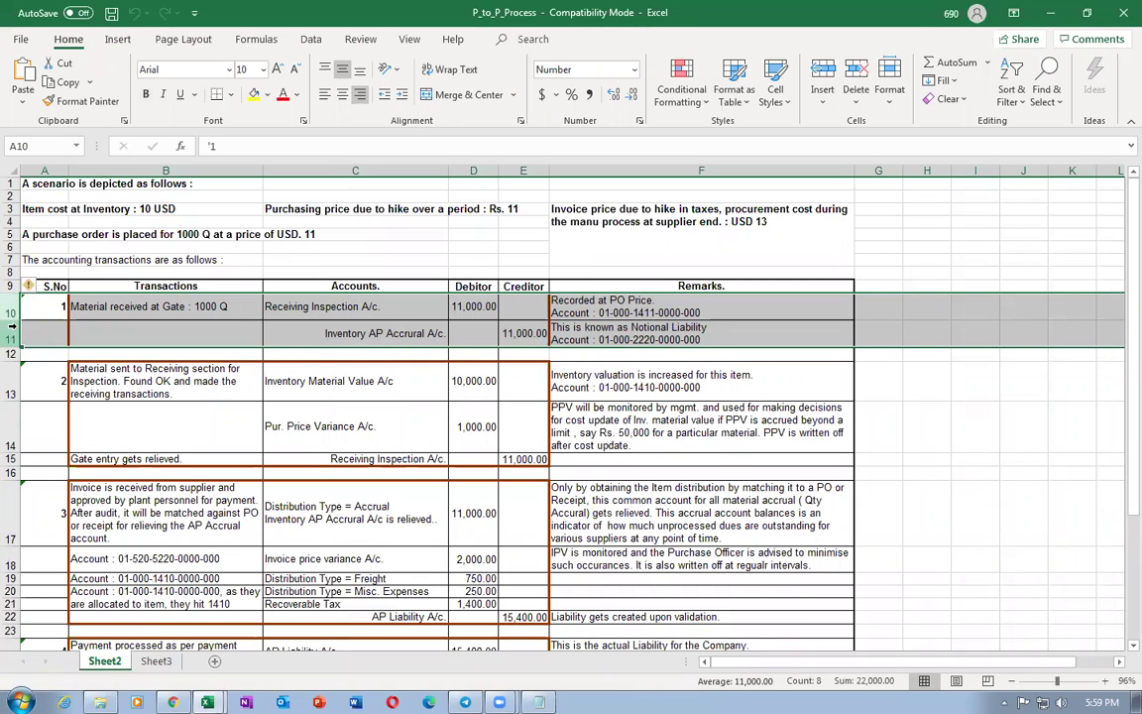
key("alt+Tab")
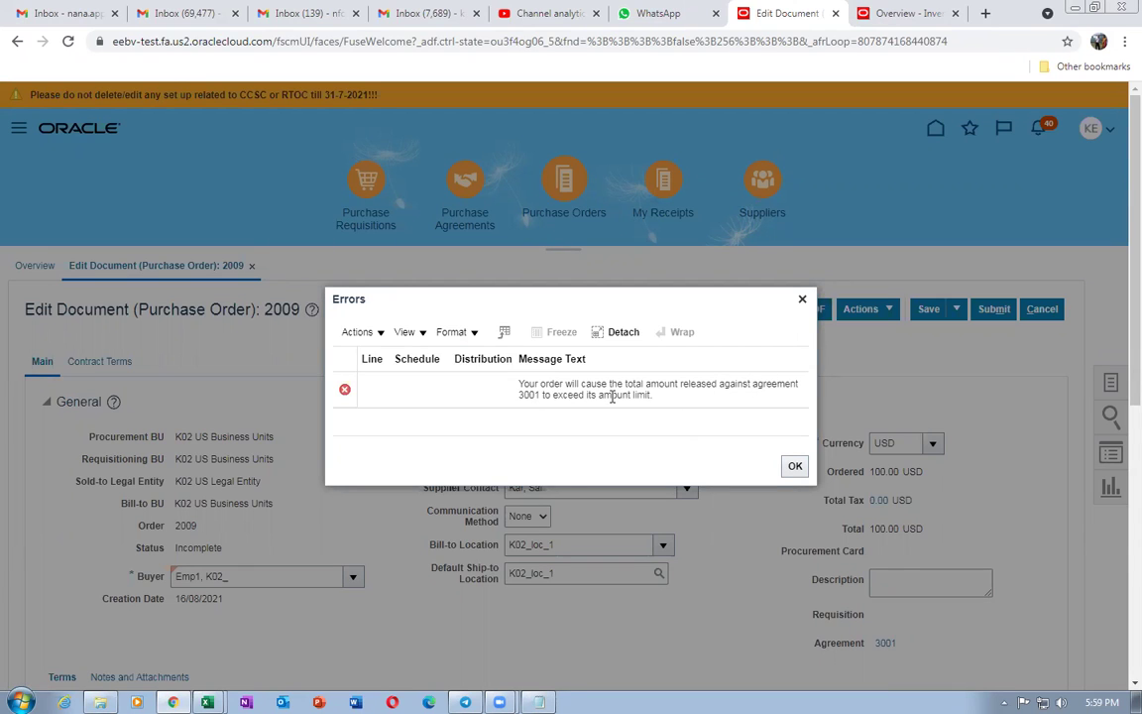
- Dismiss the agreement limit error, save purchase order 2009, and duplicate the browser tab
left_click(794, 465)
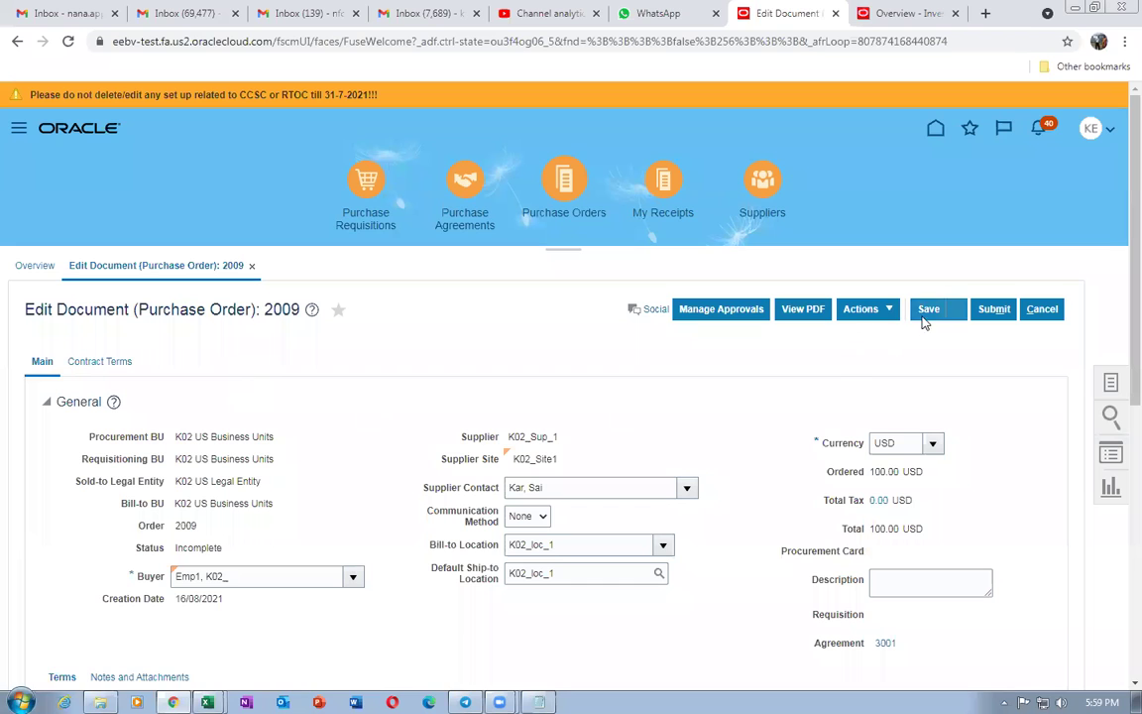
left_click(928, 311)
right_click(773, 13)
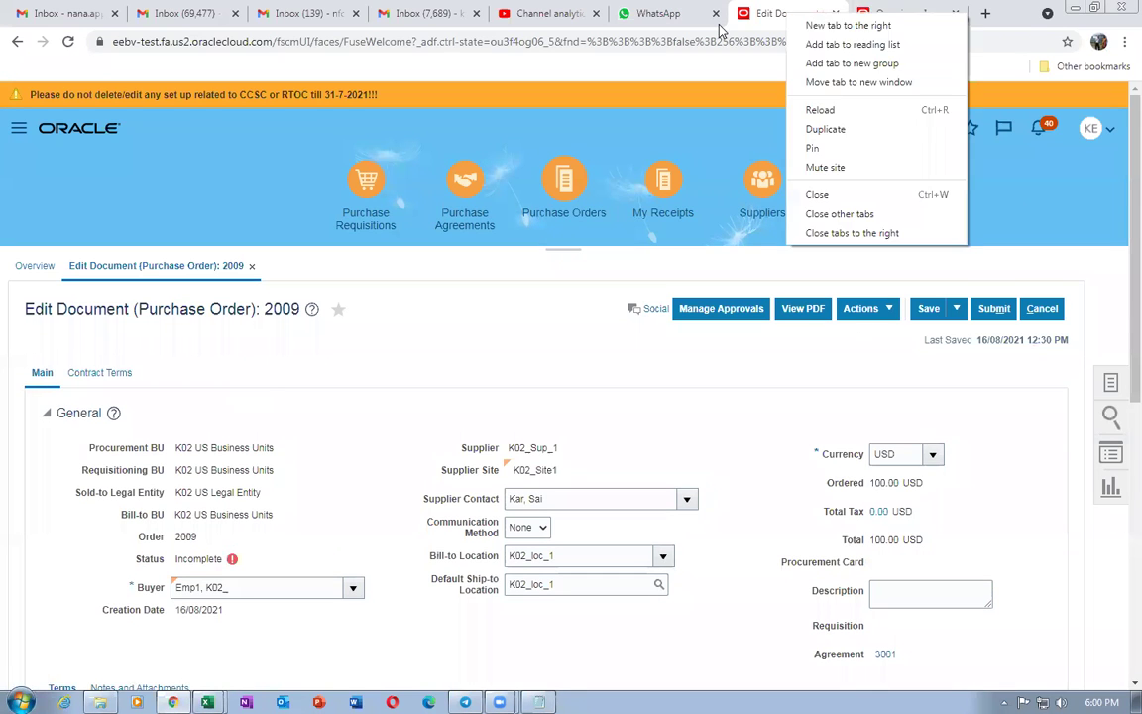
left_click(808, 128)
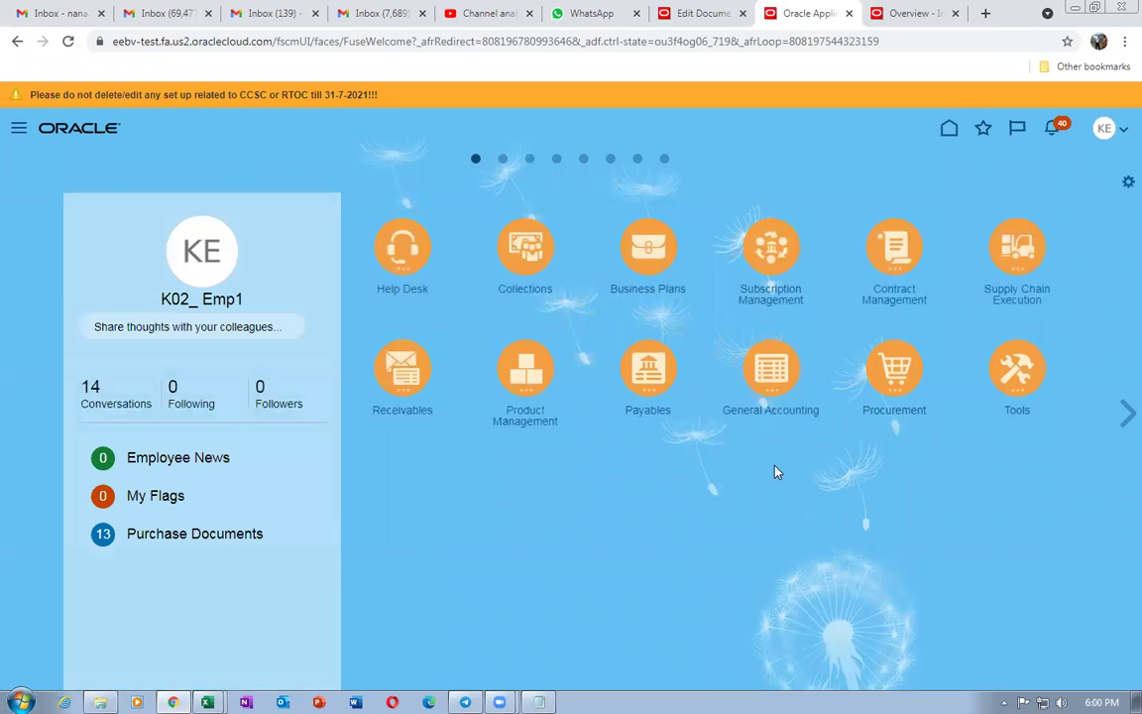
- Navigate to Procurement > Purchase Agreements > Manage Agreements
left_click(900, 371)
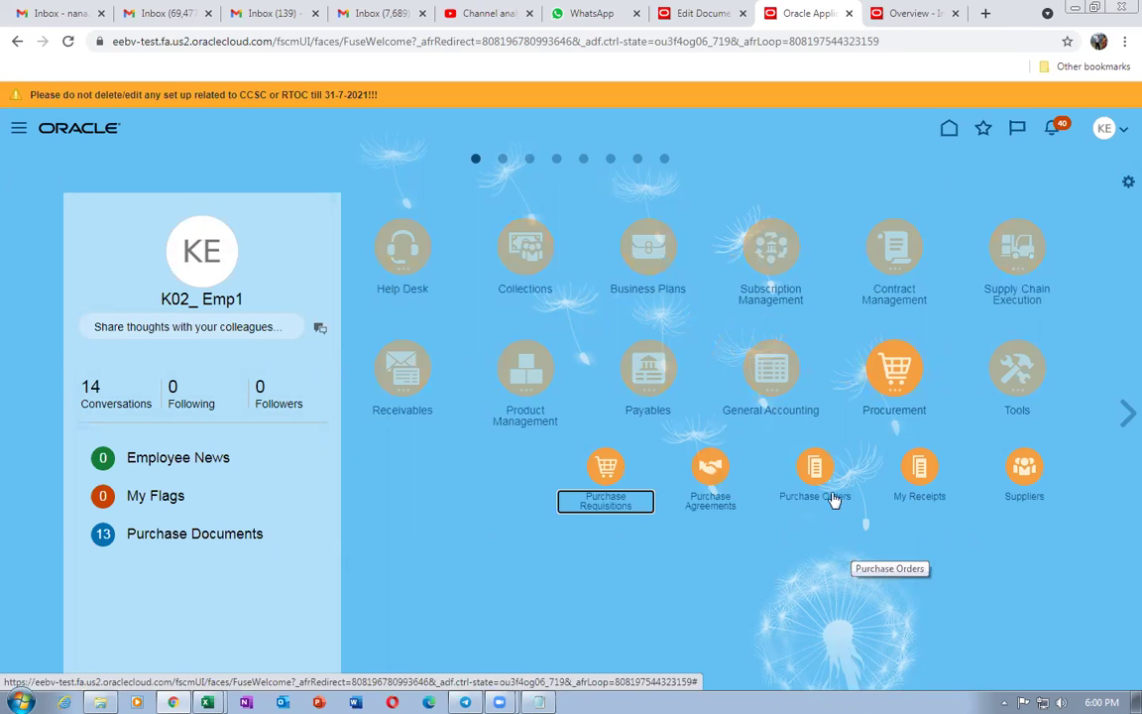
left_click(892, 503)
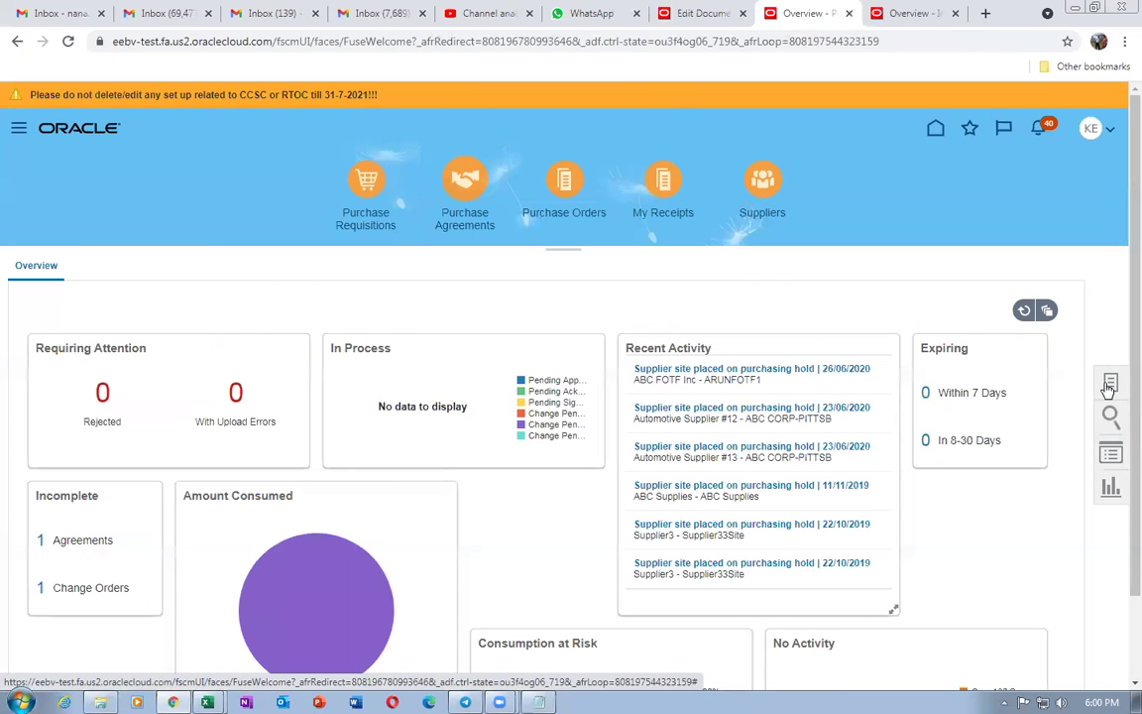
left_click(1110, 384)
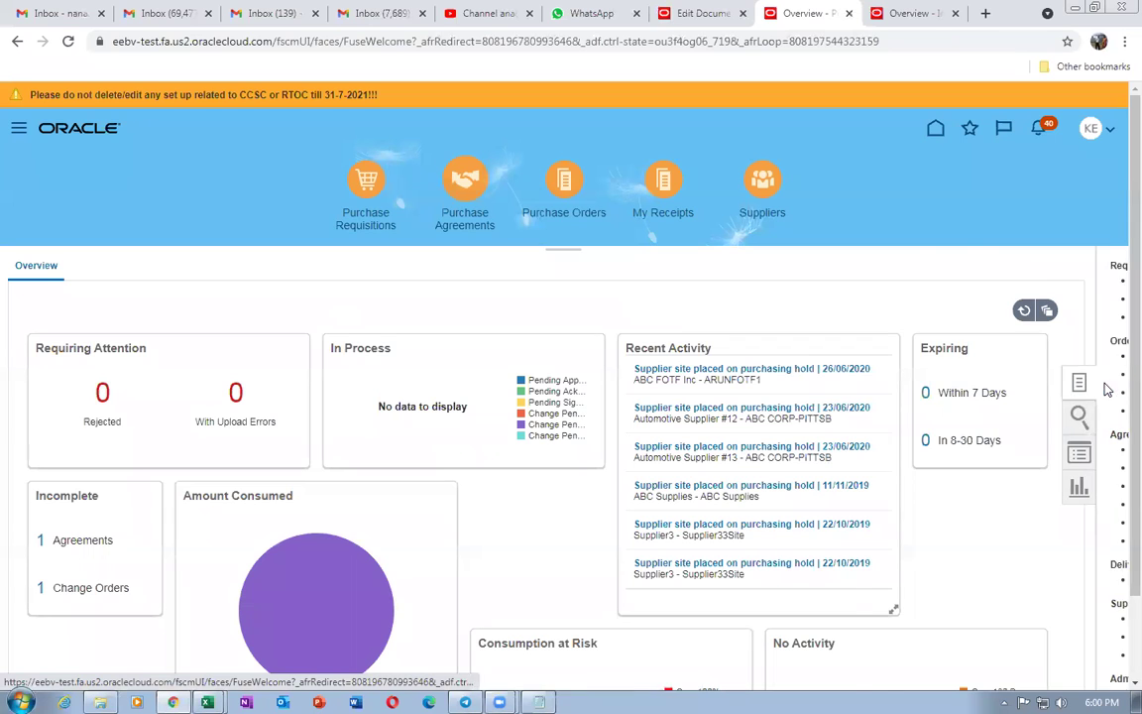
left_click(933, 449)
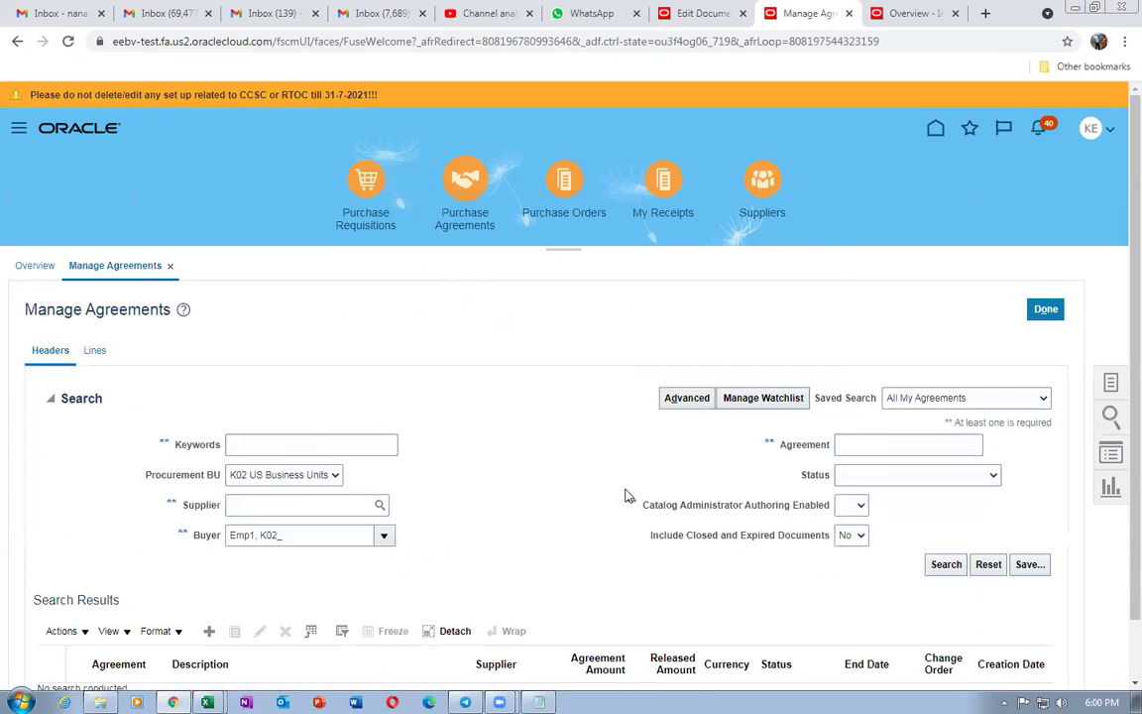
- Search for agreement 3001 and open it for editing via Actions > Edit
left_click(928, 441)
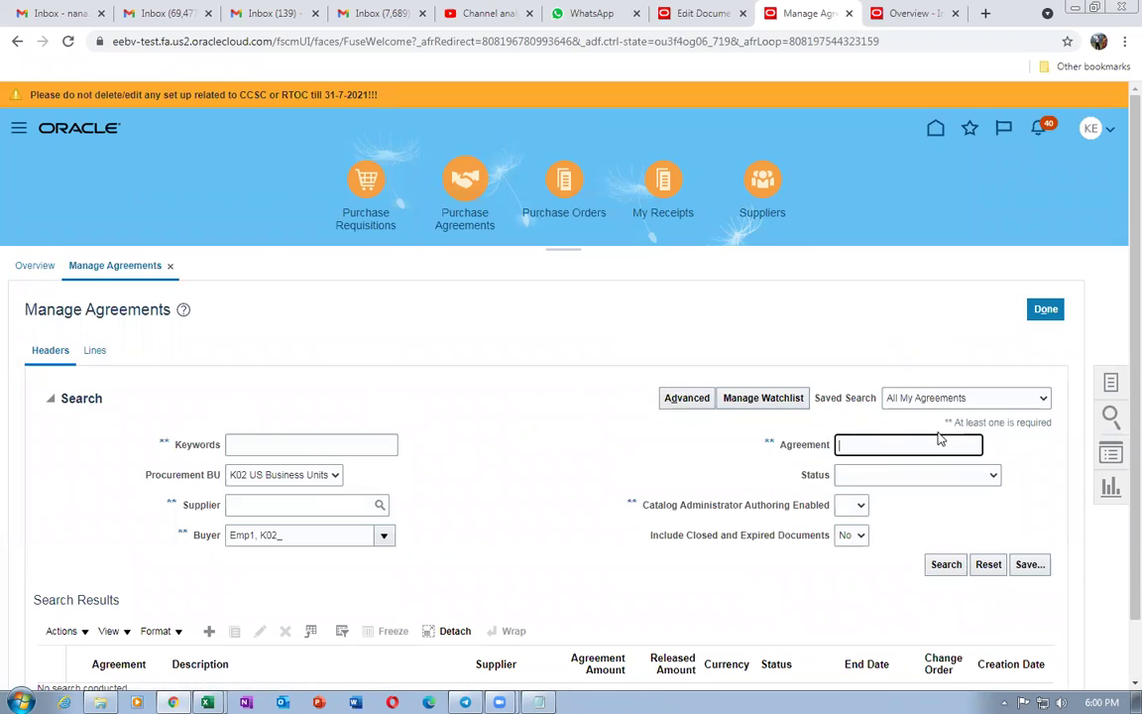
key("BackSpace")
type("3001")
key("Tab")
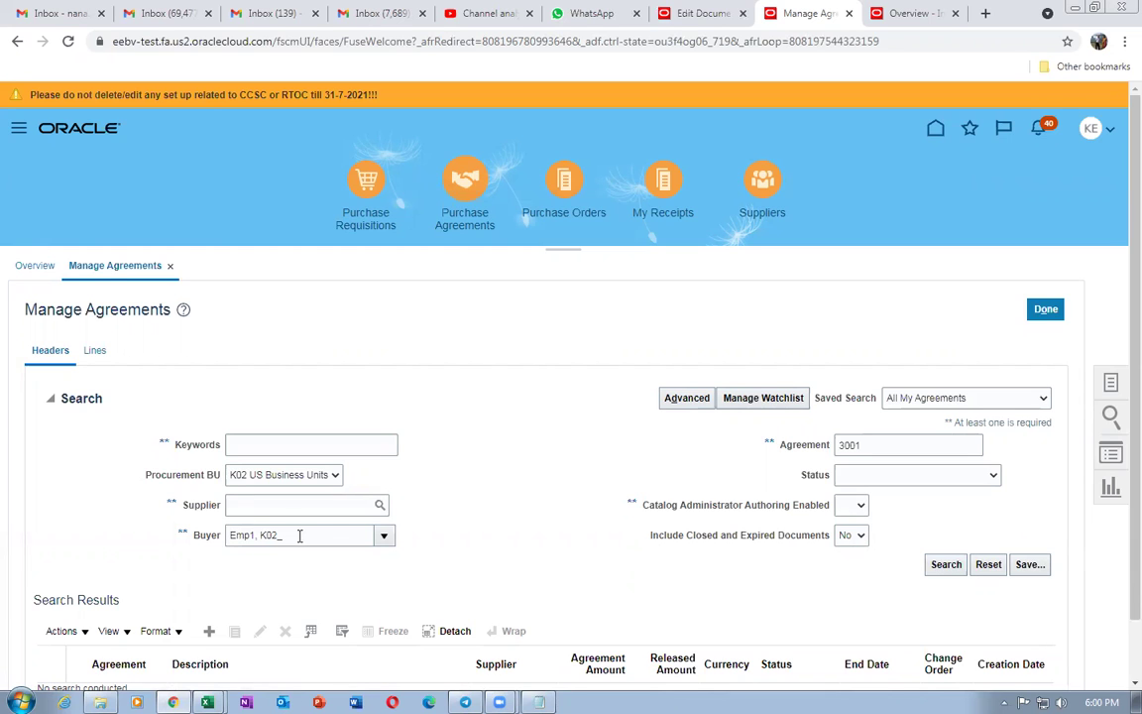
scroll(490, 502, "down", 2)
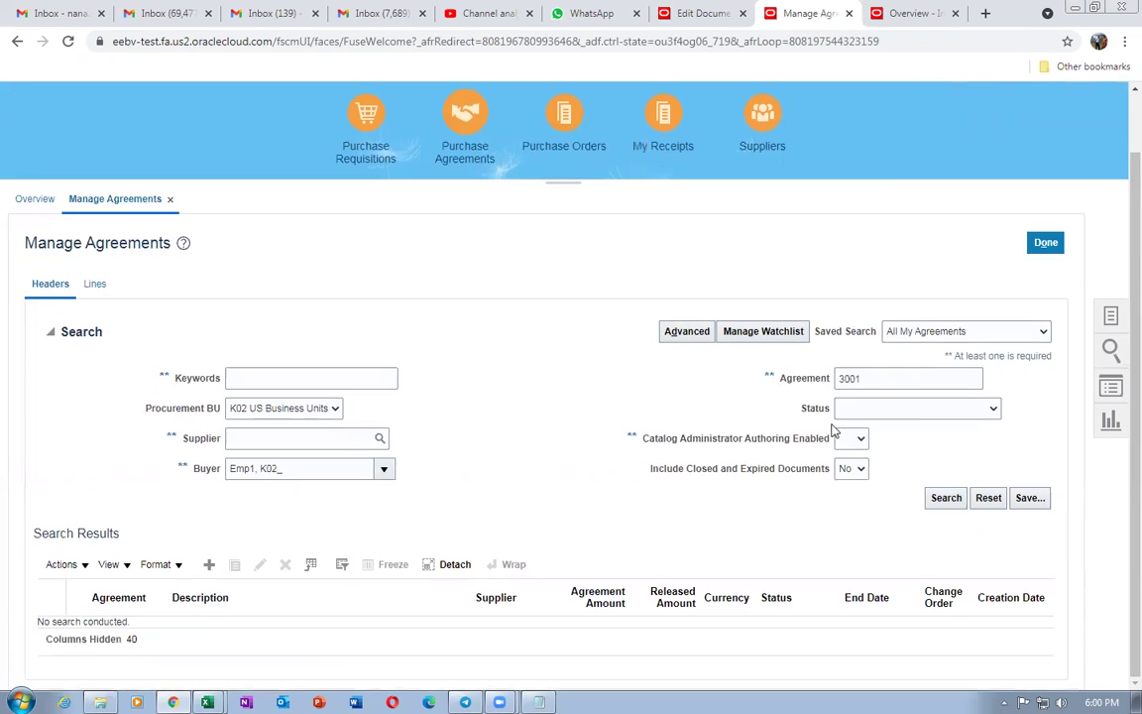
left_click(944, 499)
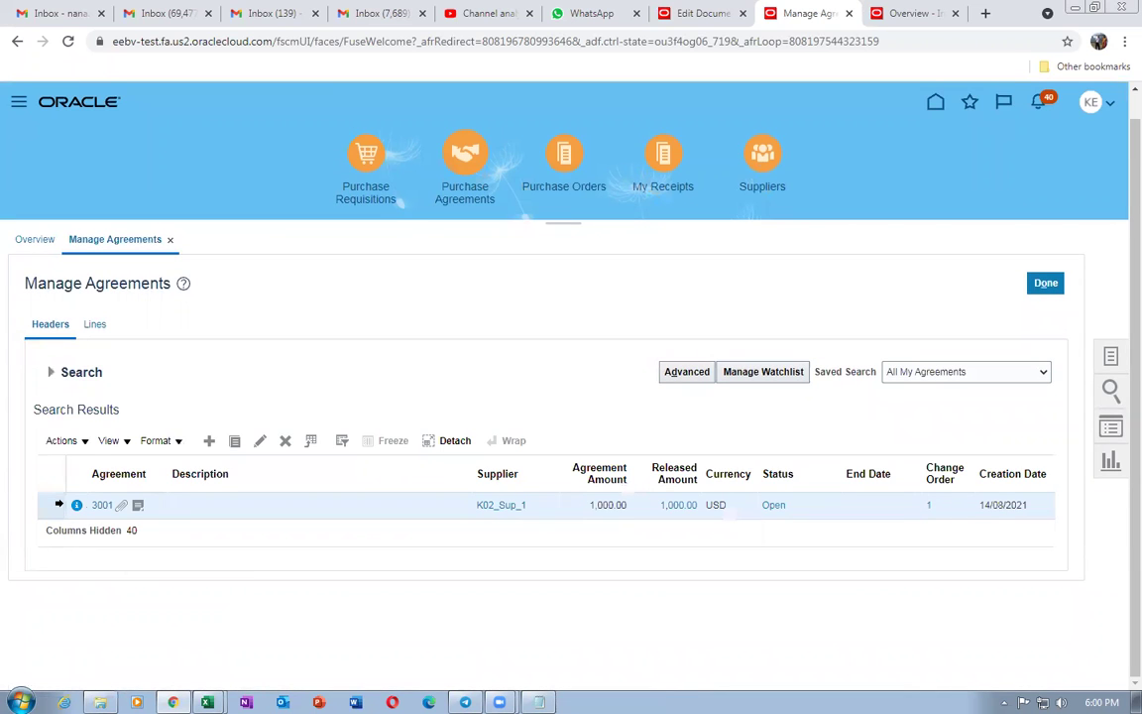
left_click(59, 440)
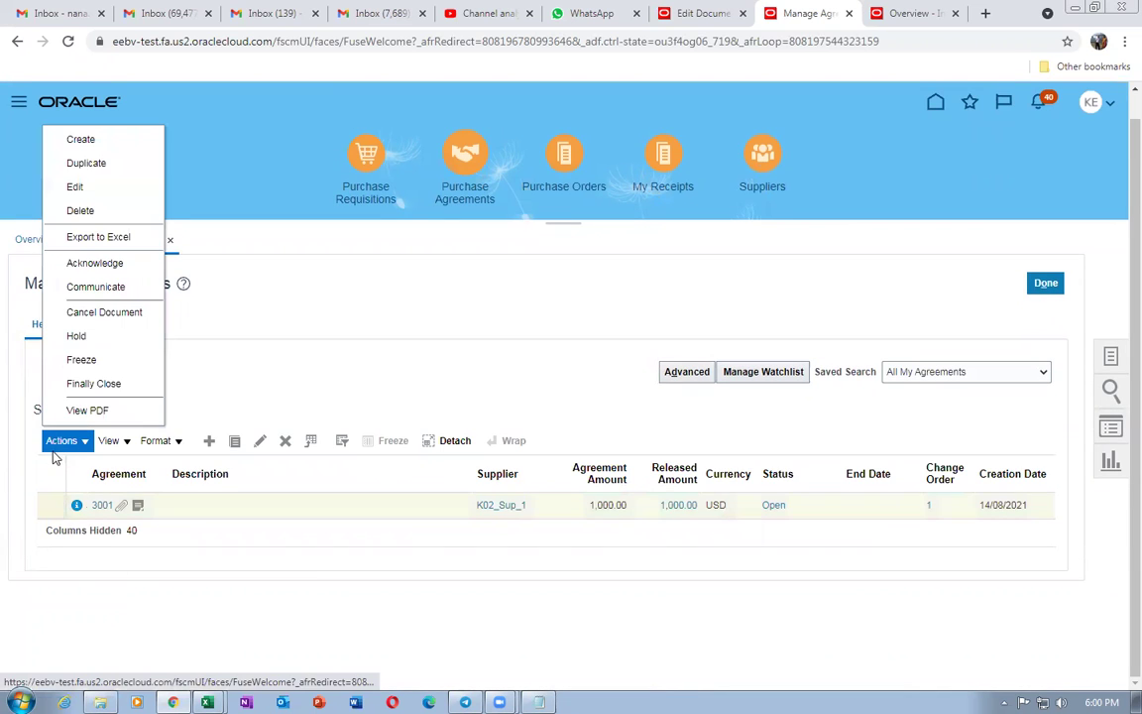
left_click(69, 186)
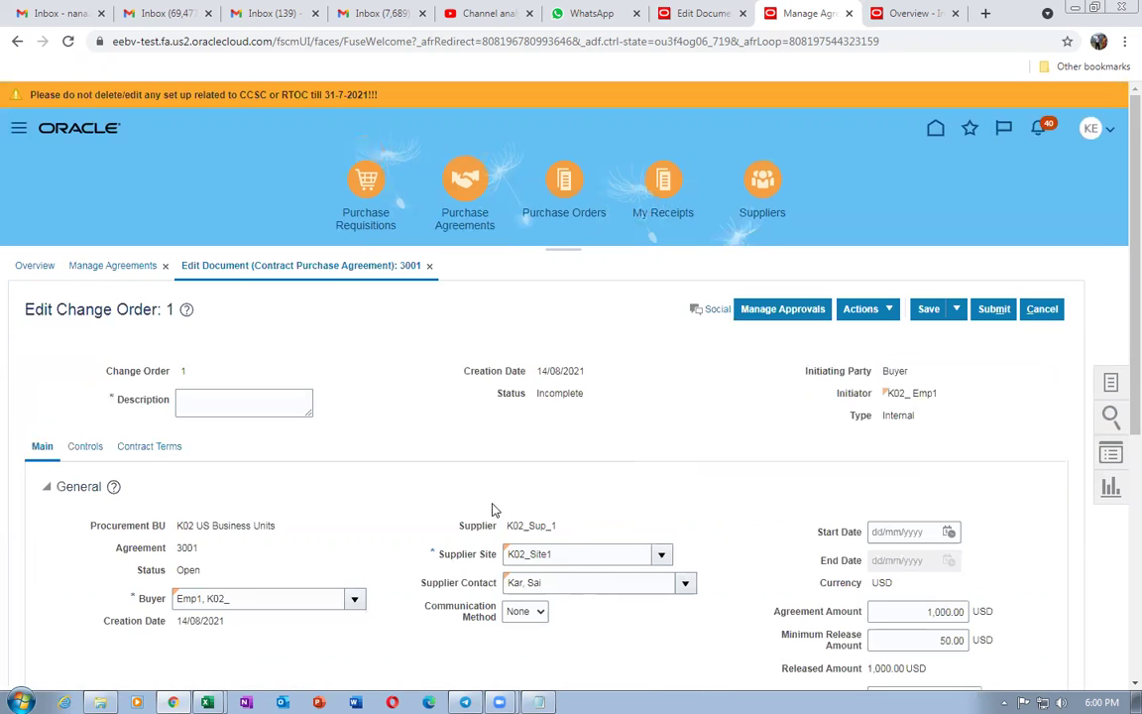
- Describe the change as 'enhancement of Amt. agreed', set the amount to 1,000,000, and submit
left_click(196, 400)
type("enhancement of Amt. agreed")
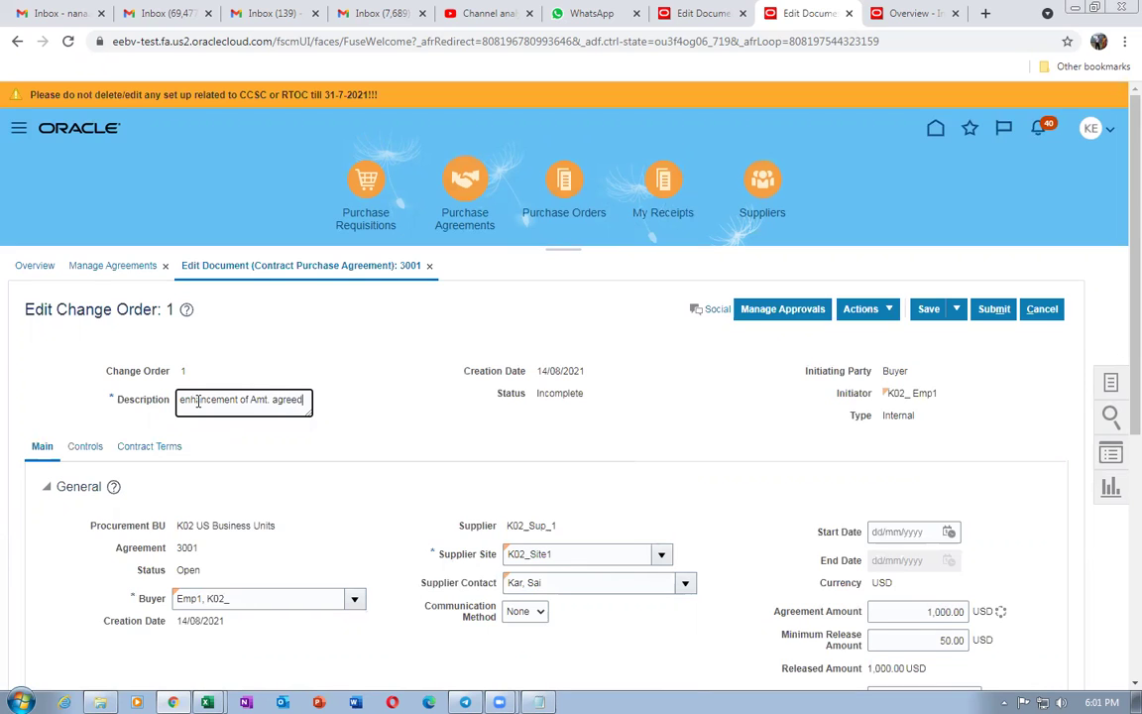
left_click(942, 612)
type("1,000,00")
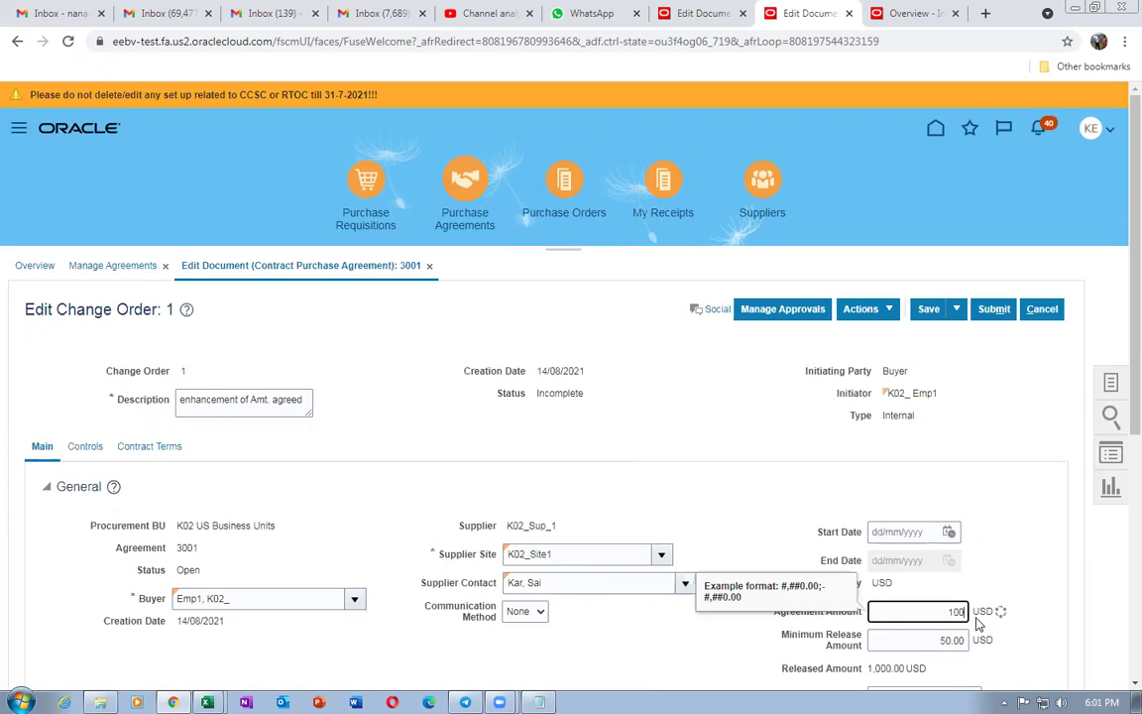
type("0000")
left_click(656, 411)
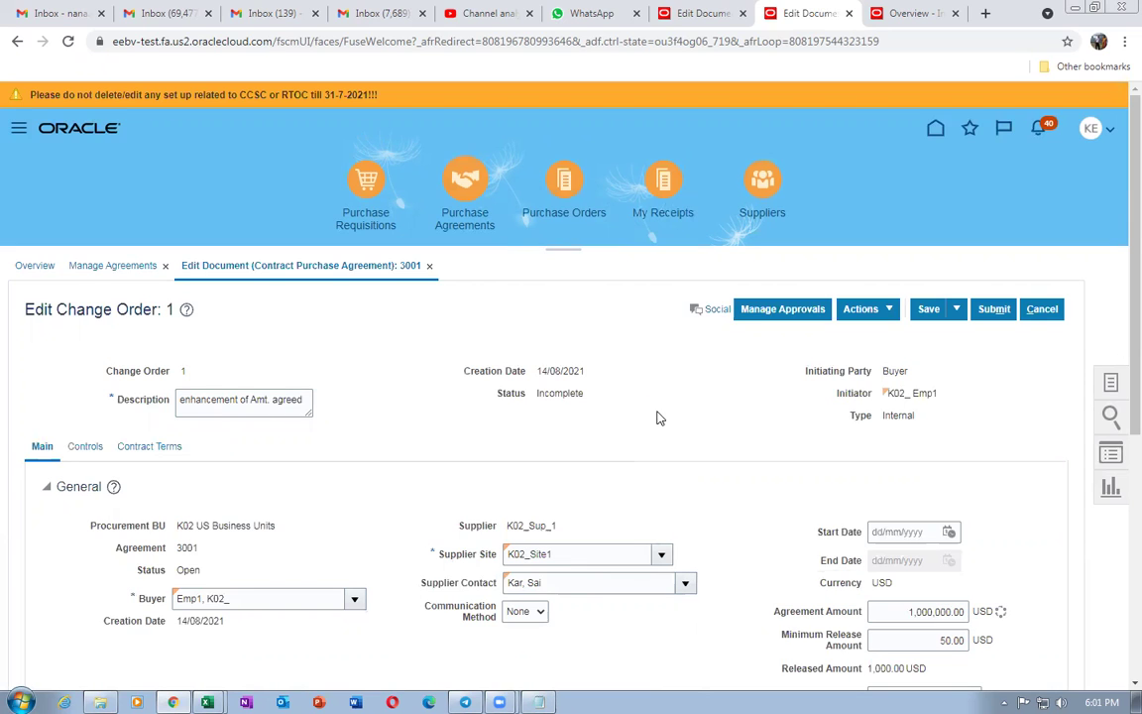
left_click(992, 310)
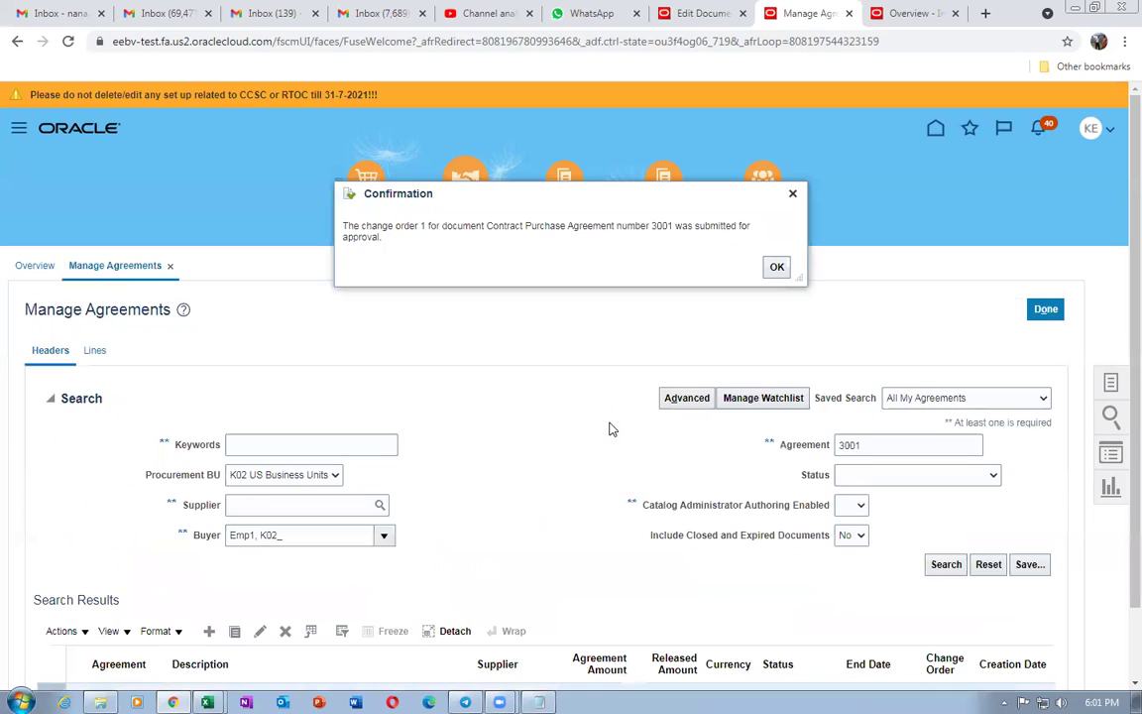
- Acknowledge the submission confirmation, search again, and dismiss the pending change order notice
left_click(776, 266)
left_click(937, 567)
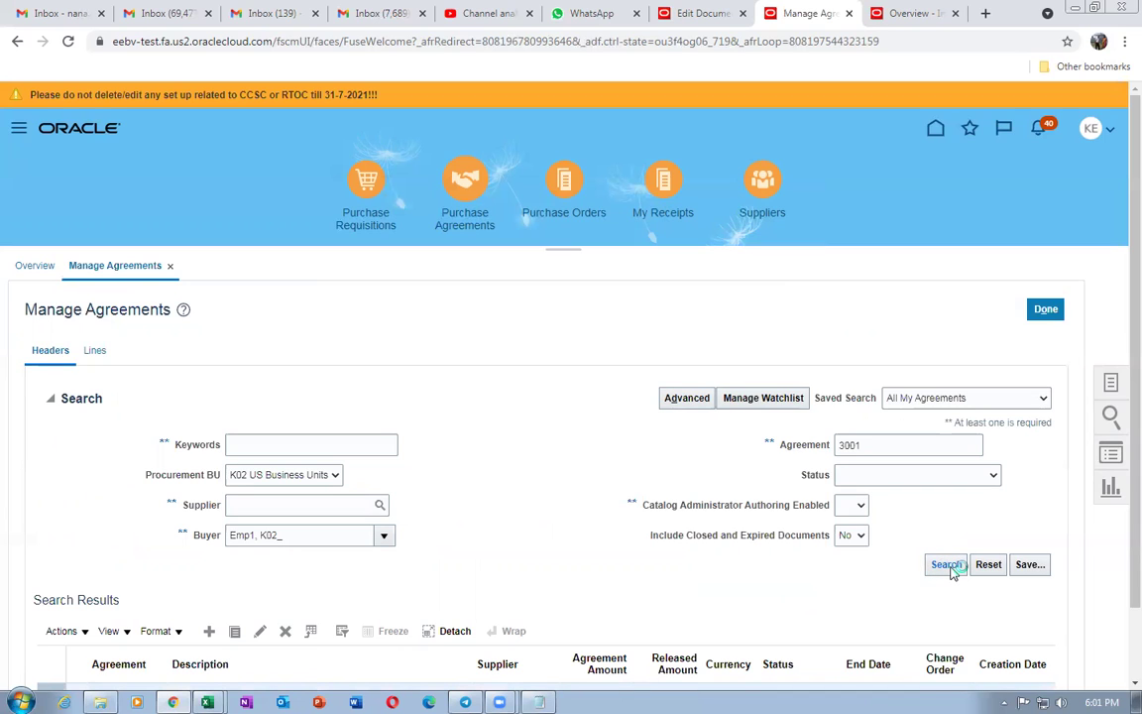
scroll(565, 575, "down", 1)
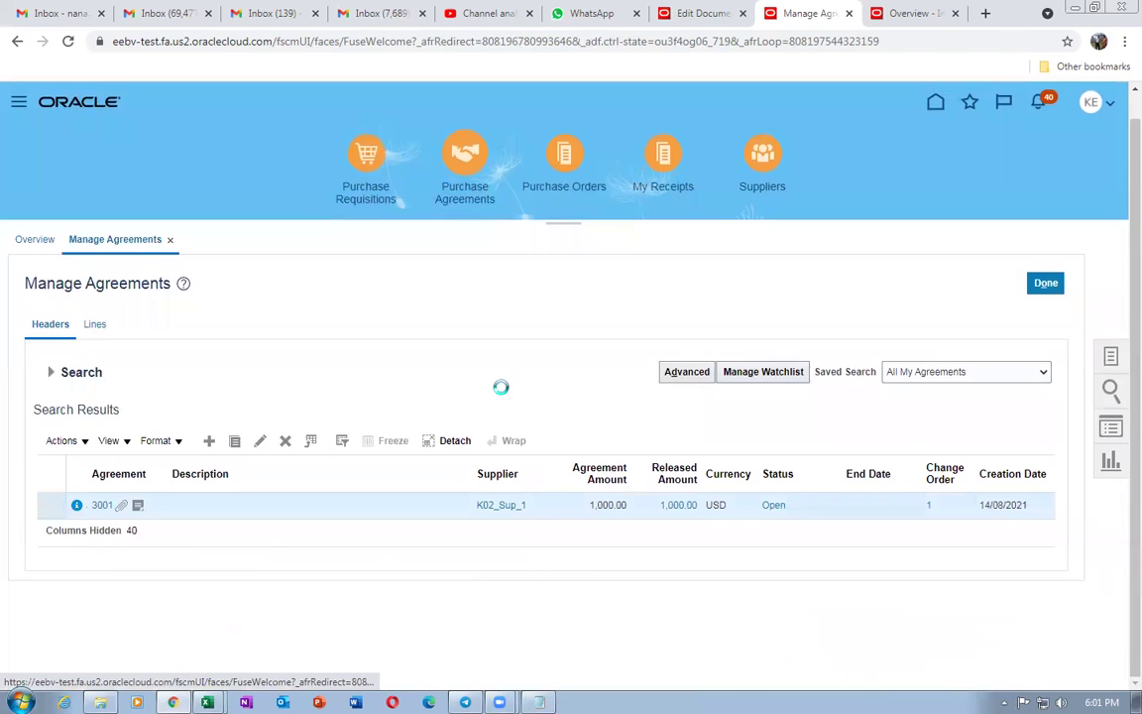
mouse_move(77, 507)
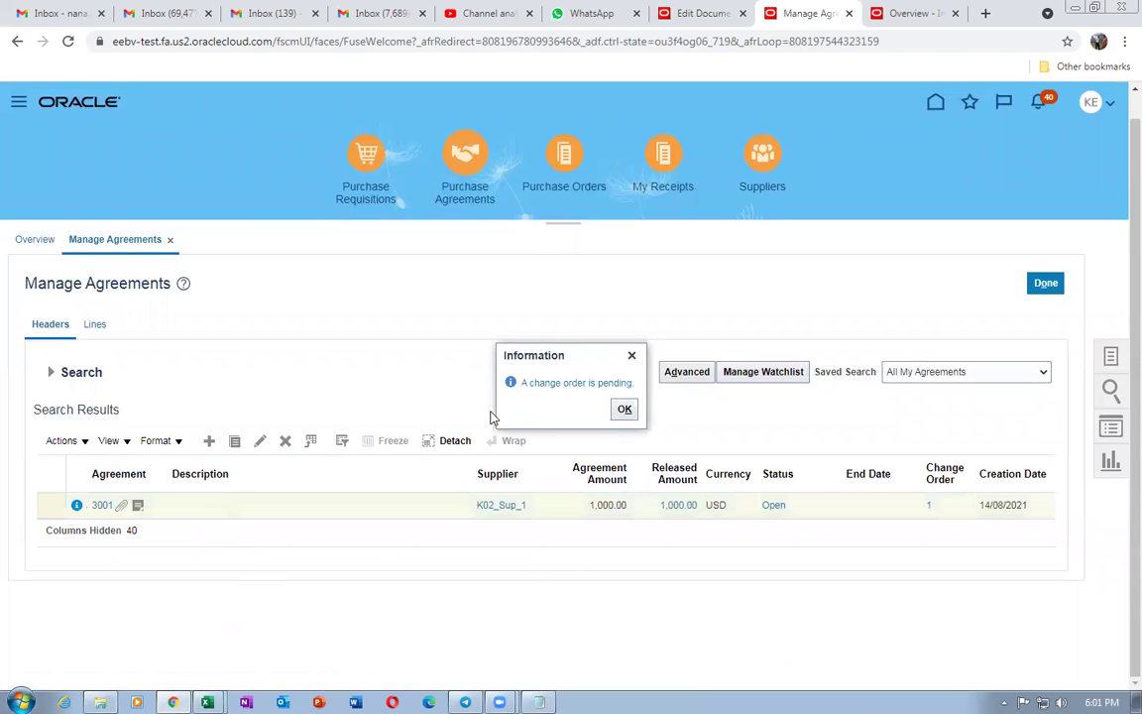
left_click(621, 411)
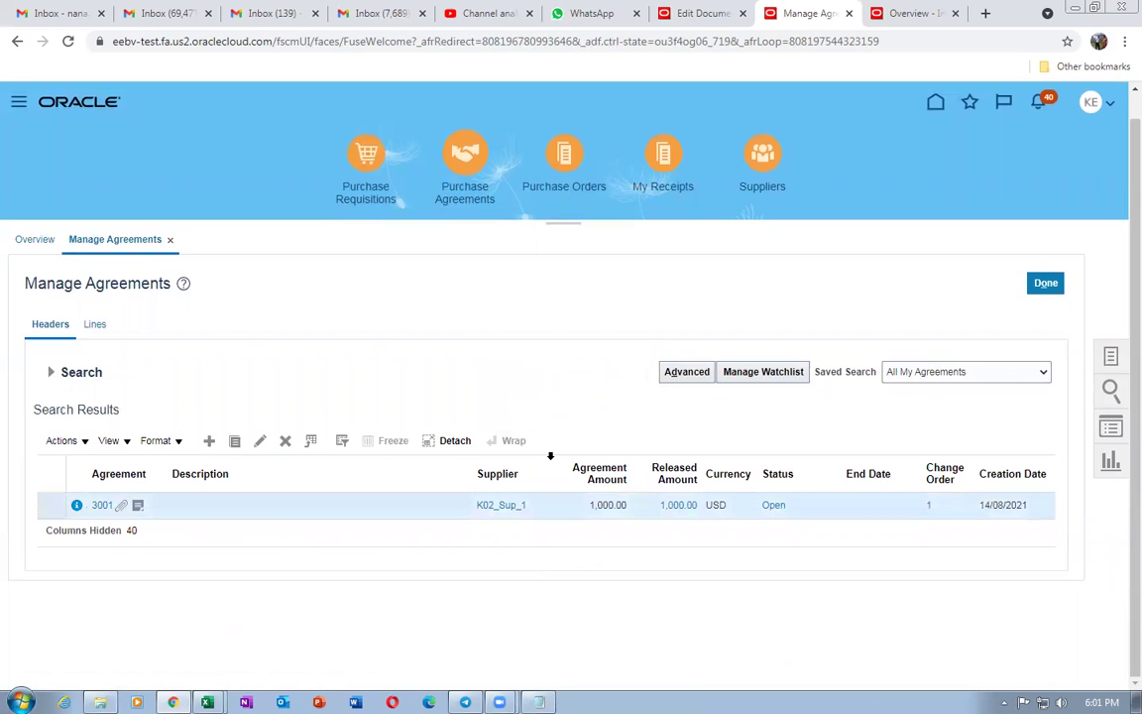
- Repeatedly re-run the agreement search to check agreement 3001's updated amount
left_click(51, 372)
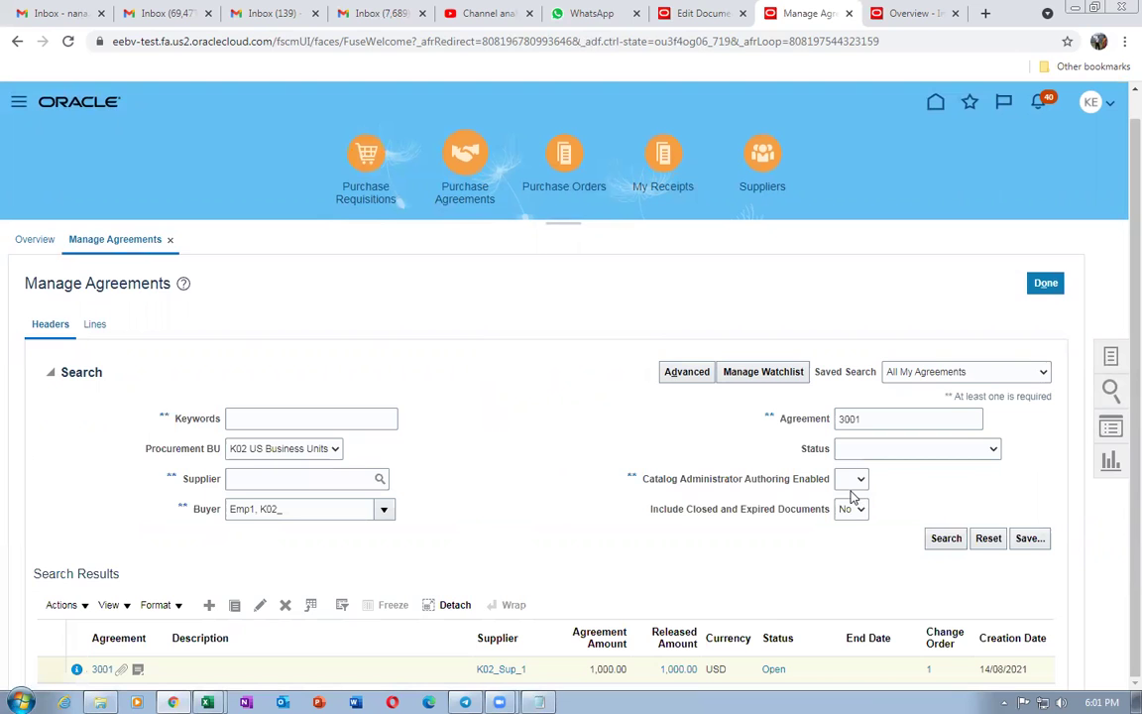
left_click(946, 538)
scroll(428, 511, "down", 1)
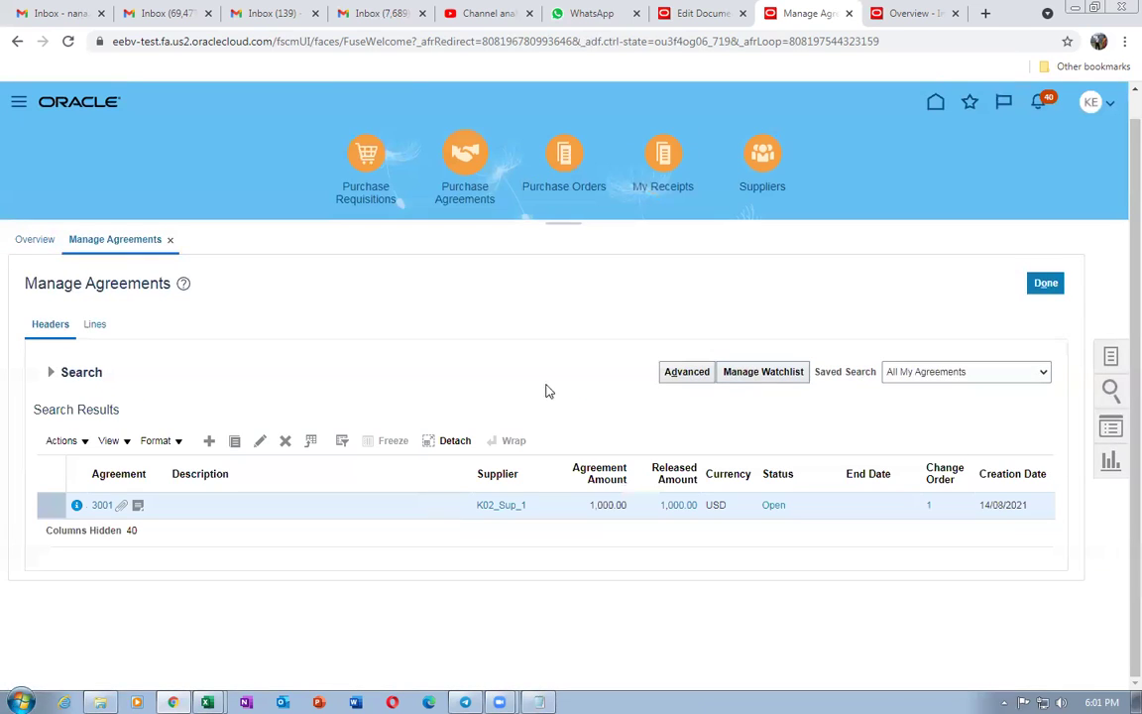
left_click(49, 372)
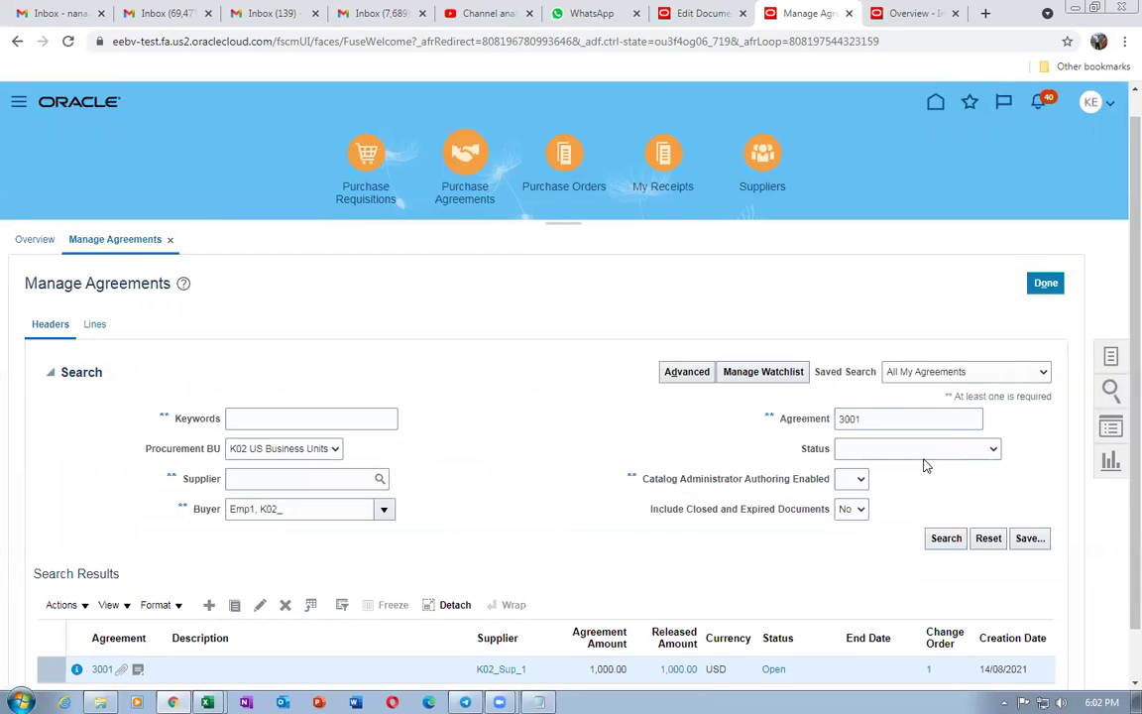
left_click(943, 543)
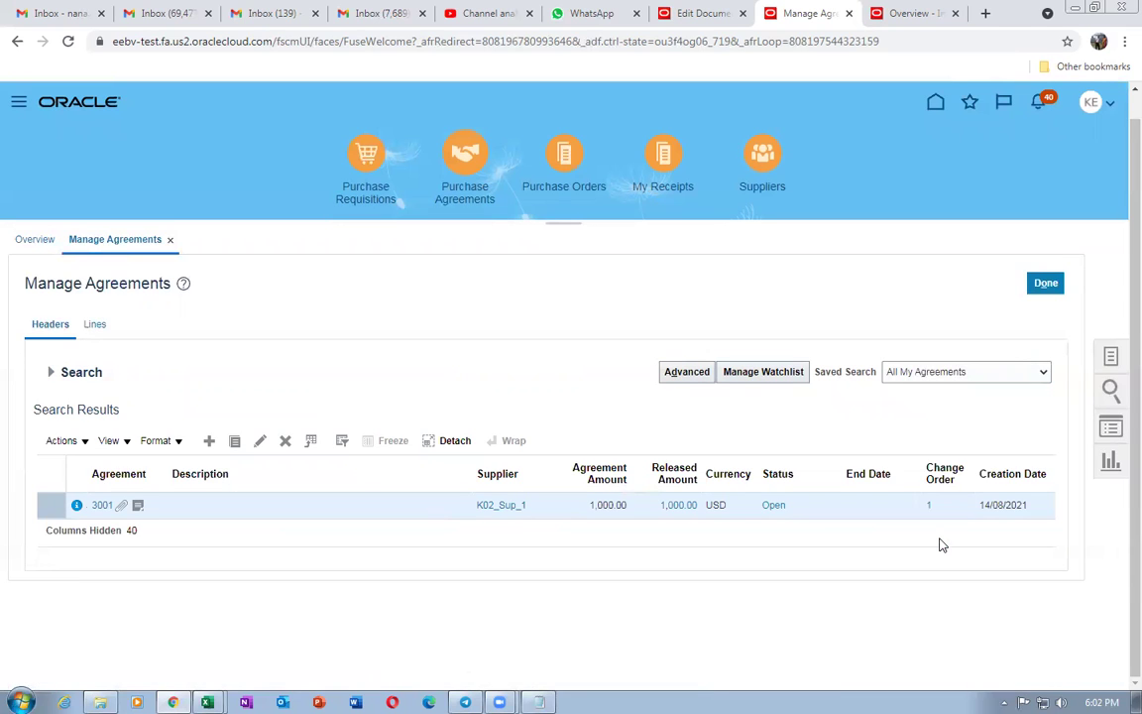
left_click(50, 372)
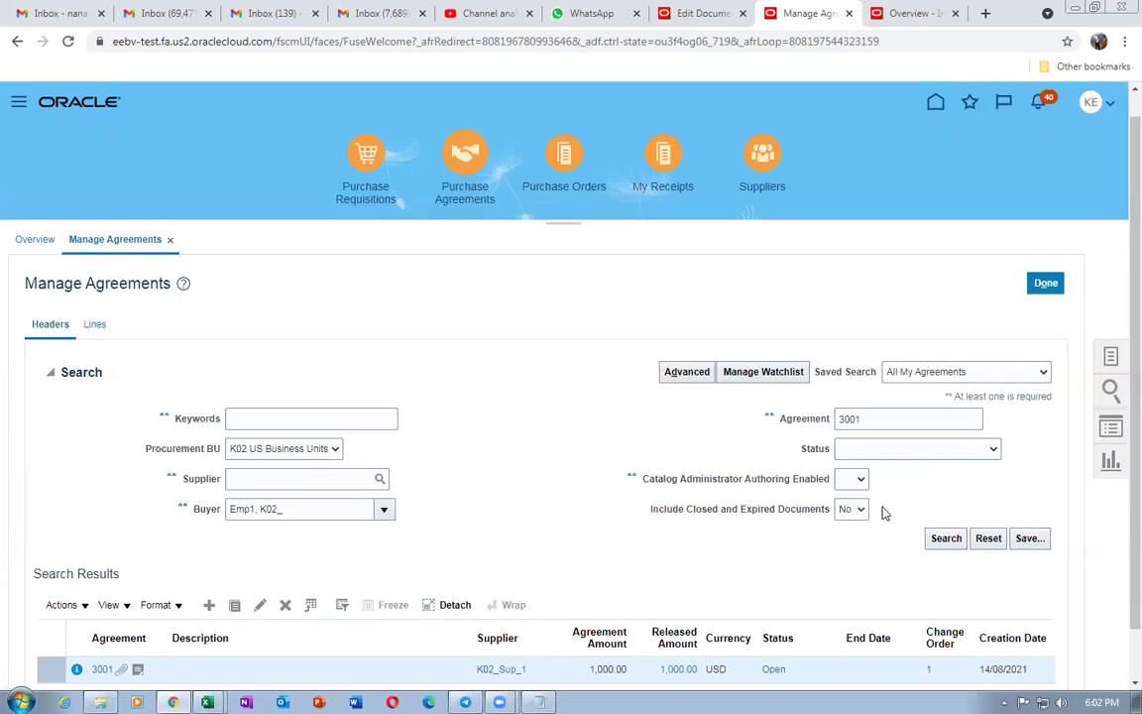
left_click(950, 544)
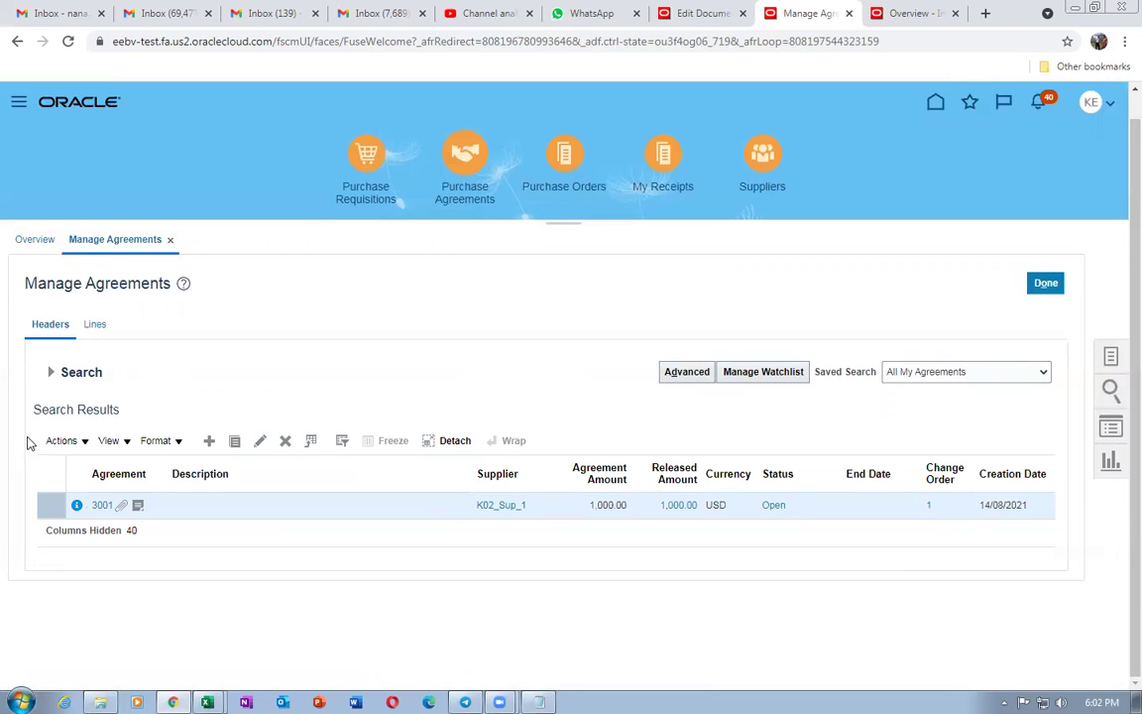
left_click(50, 372)
left_click(937, 541)
left_click(50, 372)
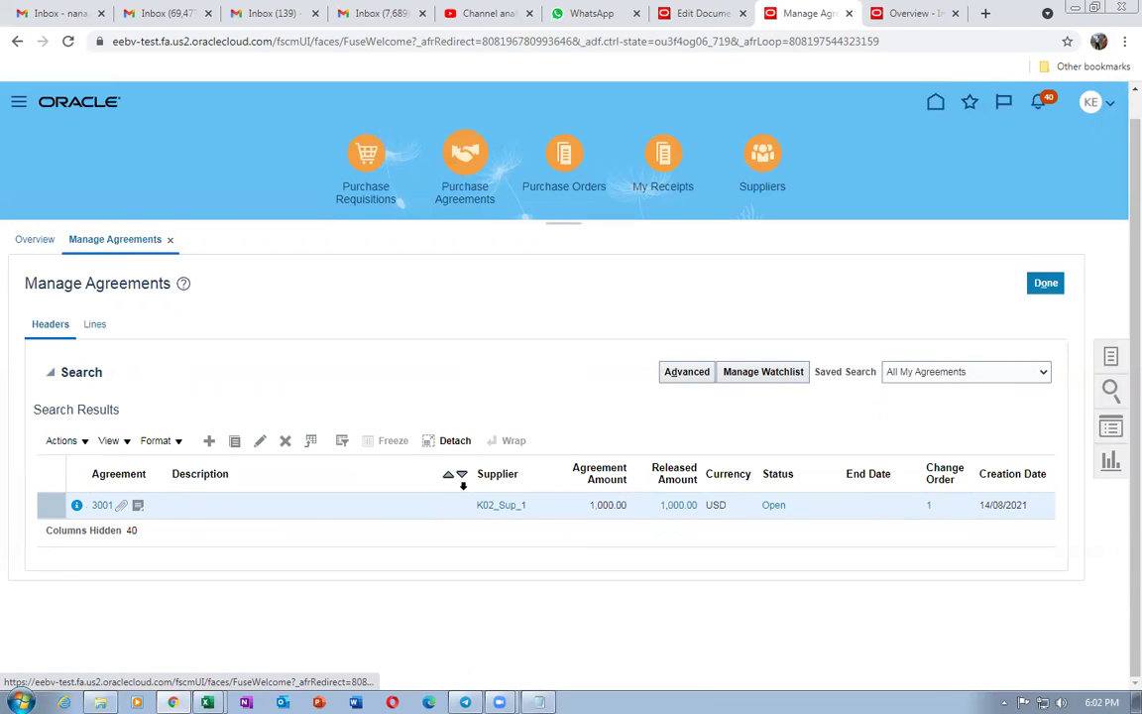
left_click(947, 540)
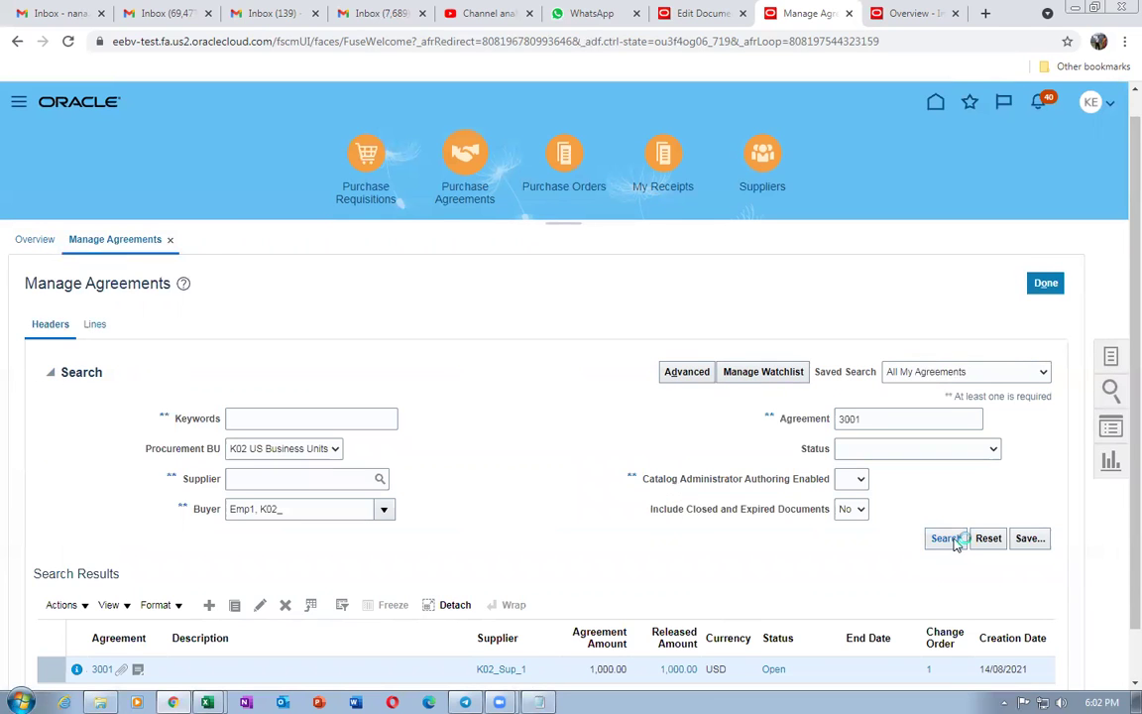
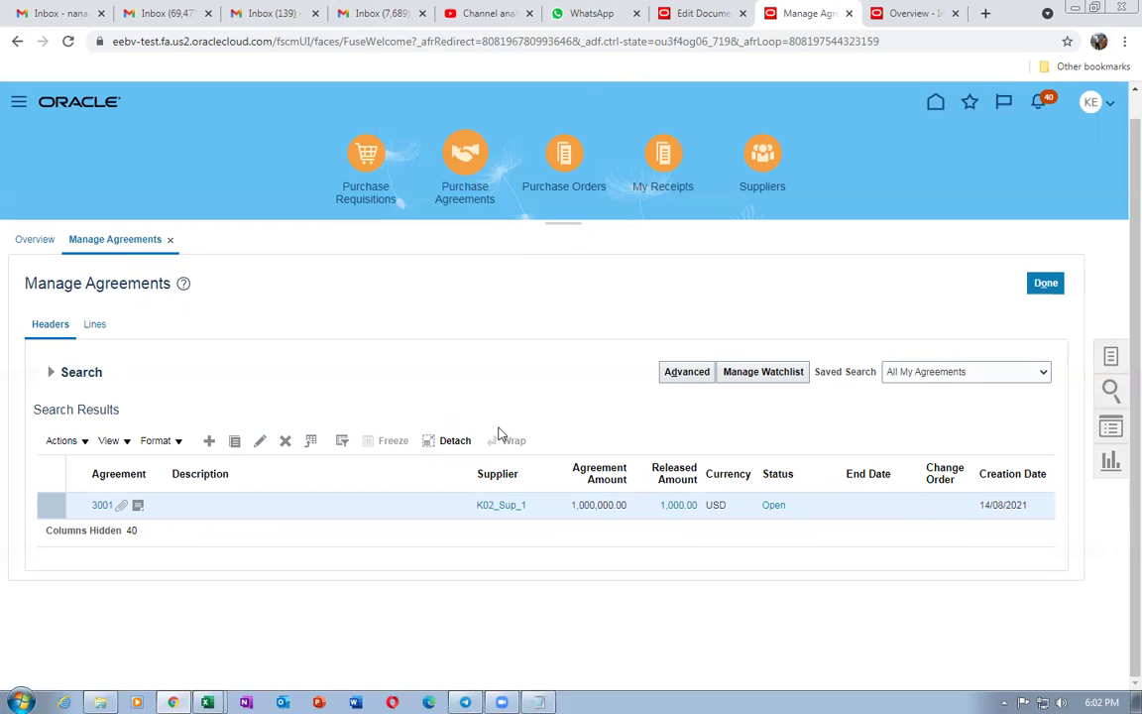
- Submit purchase order 2009 for approval and go to the Inventory Management overview for J051
left_click(702, 17)
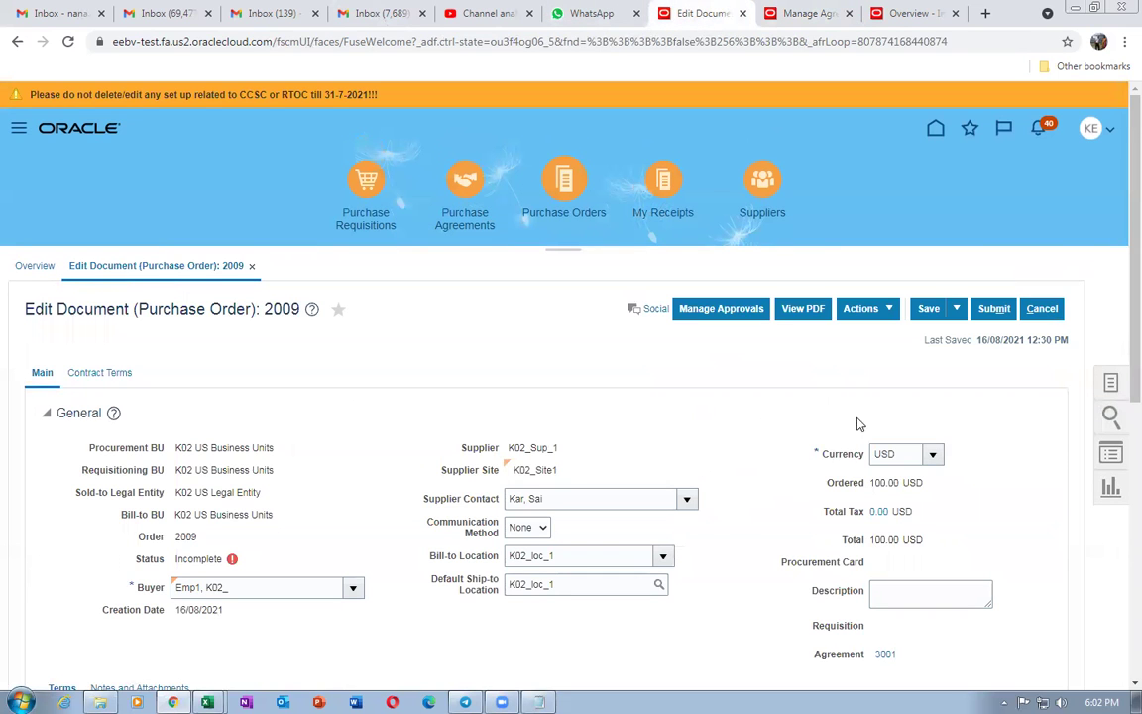
left_click(993, 310)
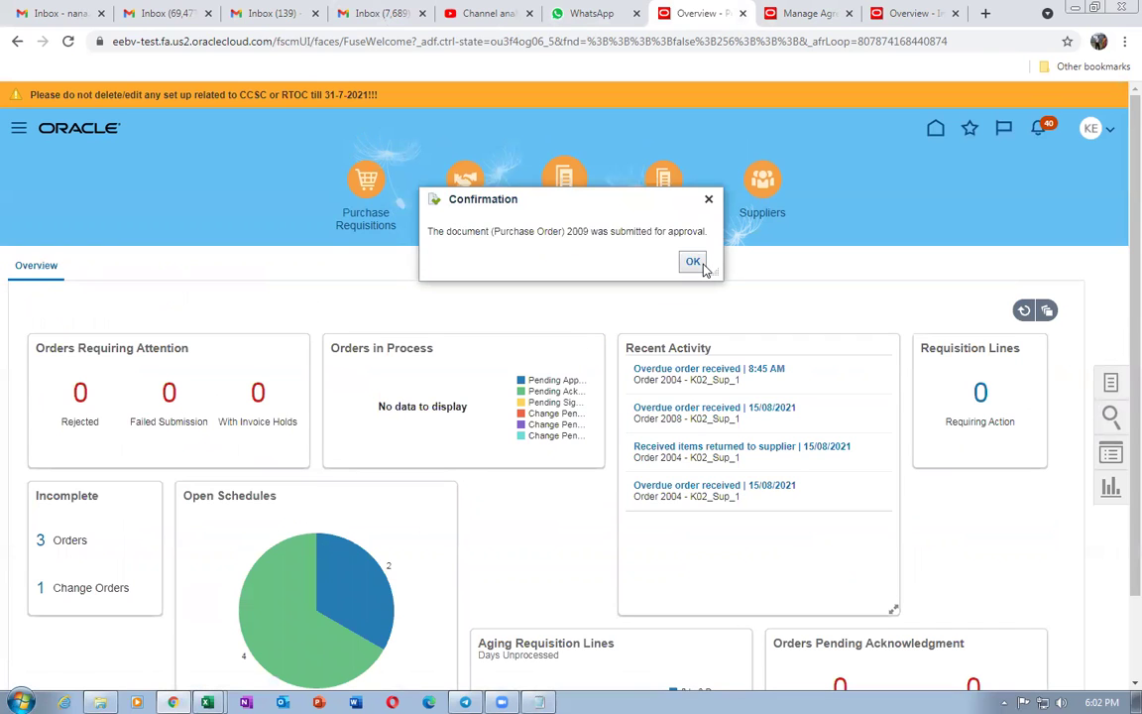
left_click(698, 263)
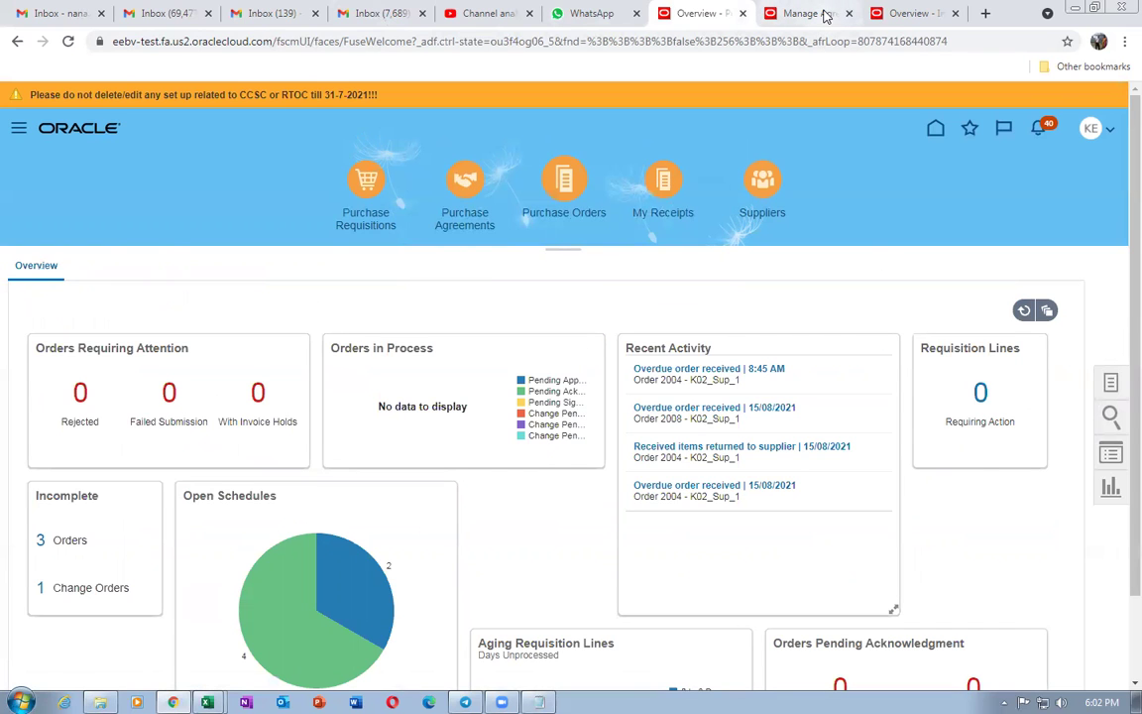
left_click(793, 13)
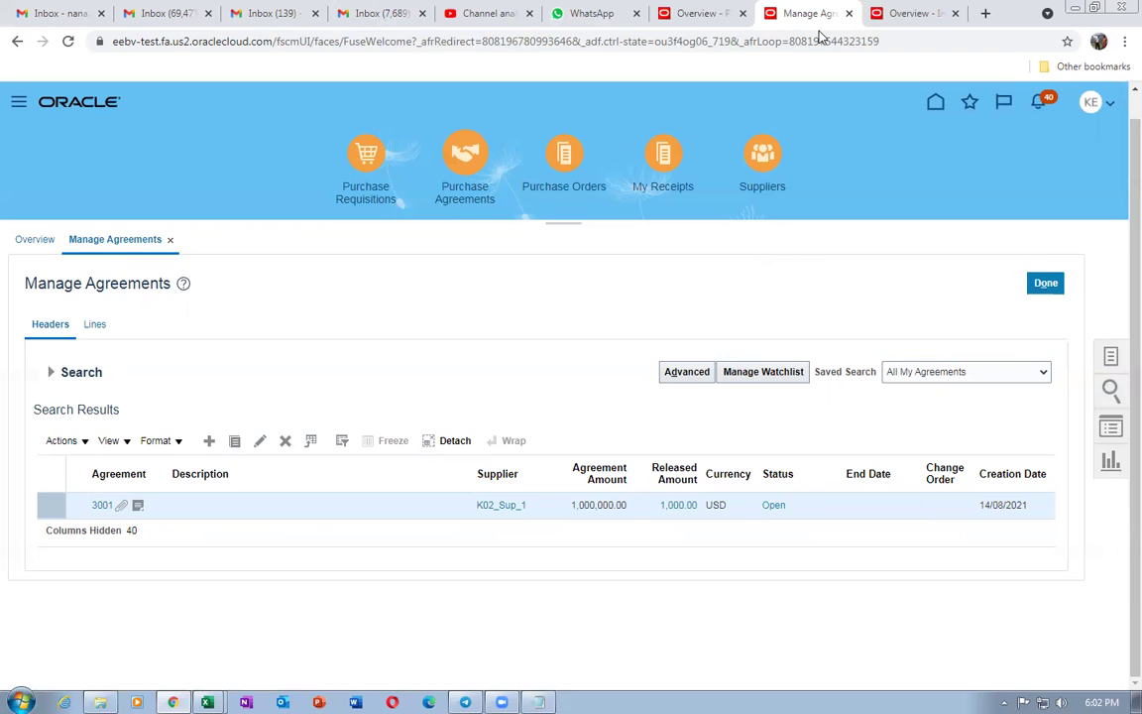
left_click(911, 13)
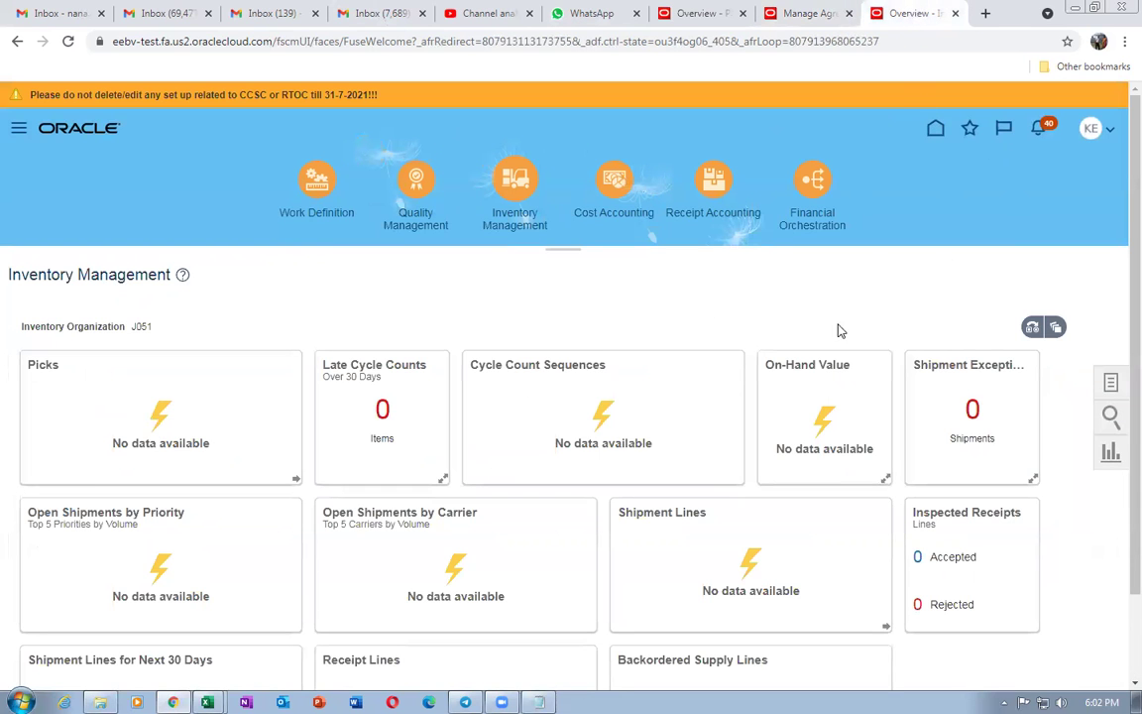
- Open Receive Expected Shipments and enter purchase order 2009
left_click(1111, 384)
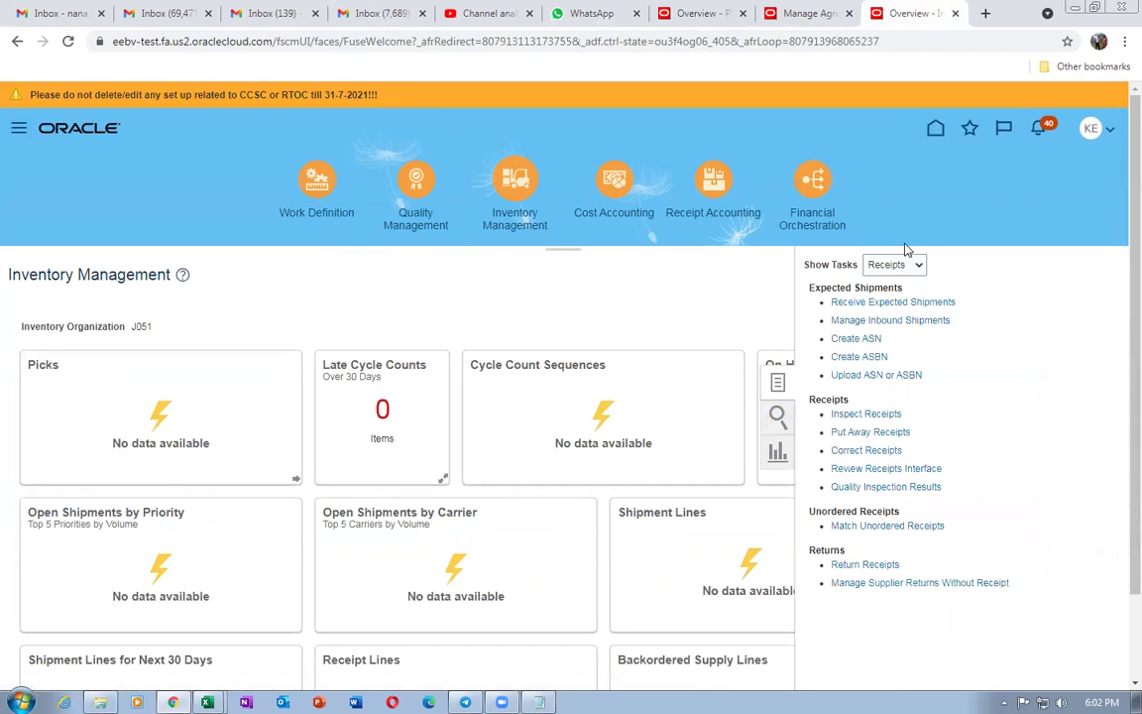
left_click(879, 302)
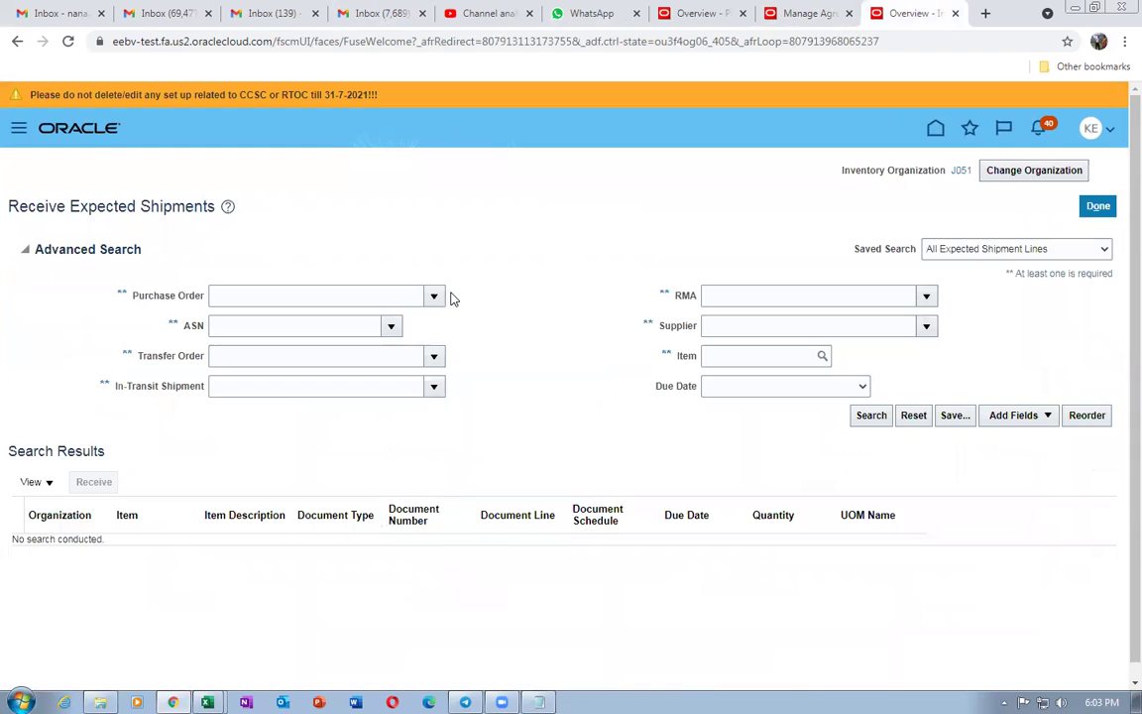
left_click(268, 297)
type("2009")
key("Tab")
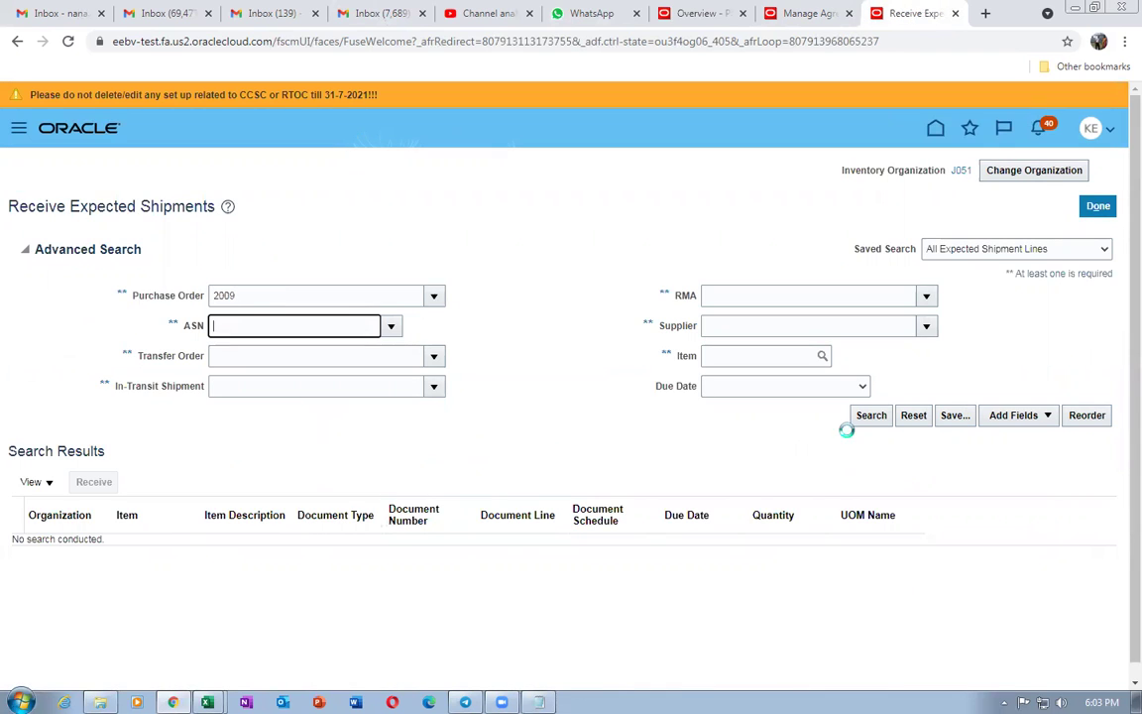
- Look up order 2009 in the purchase order Search and Select dialog
left_click(872, 417)
left_click(545, 359)
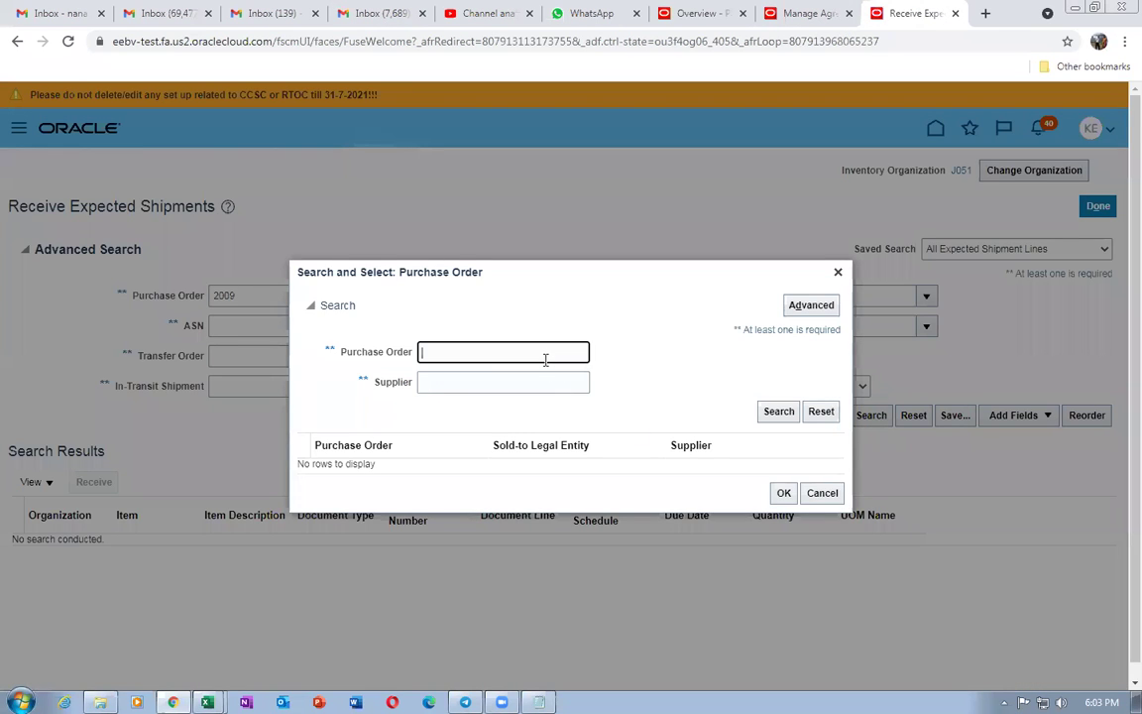
type("2009")
key("Tab")
left_click(779, 415)
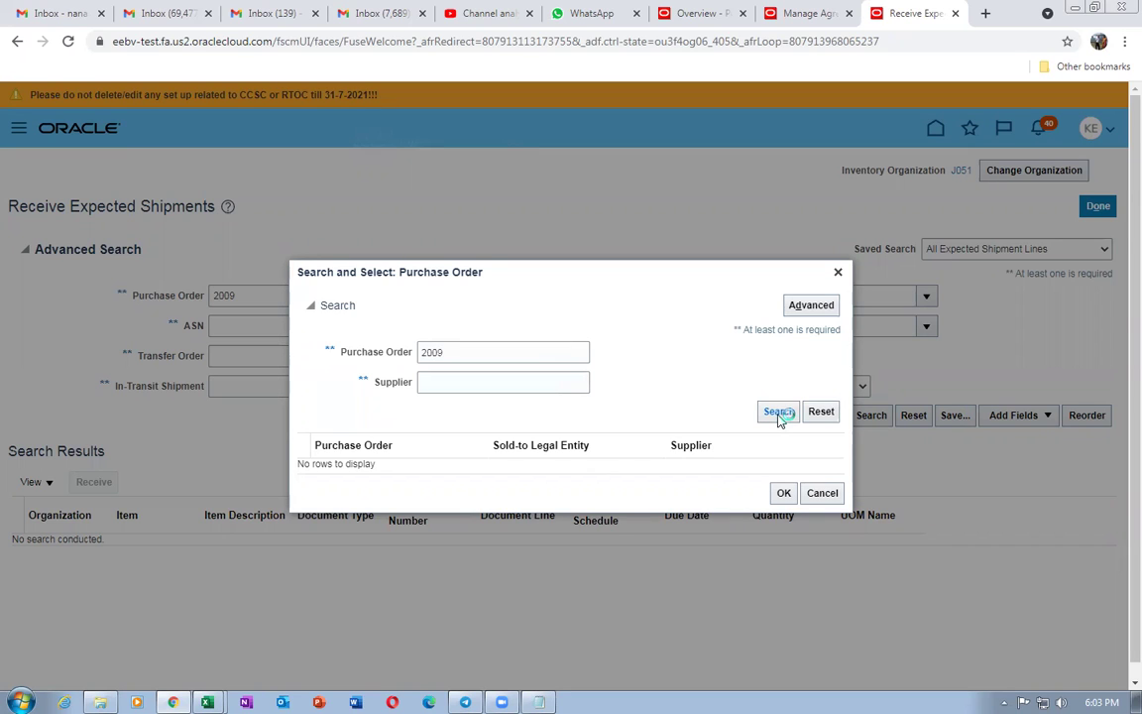
left_click(781, 415)
left_click(781, 414)
left_click(780, 414)
left_click(779, 412)
- Visit the Manage Orders page from the procurement task list
left_click(708, 15)
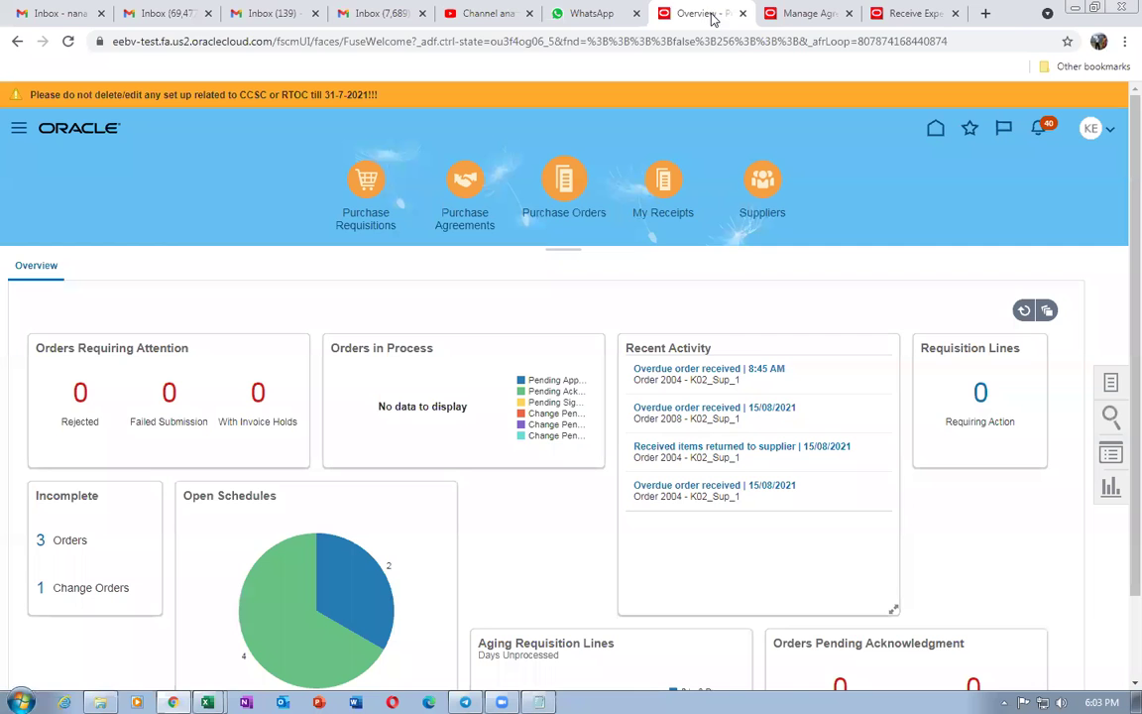
left_click(1113, 385)
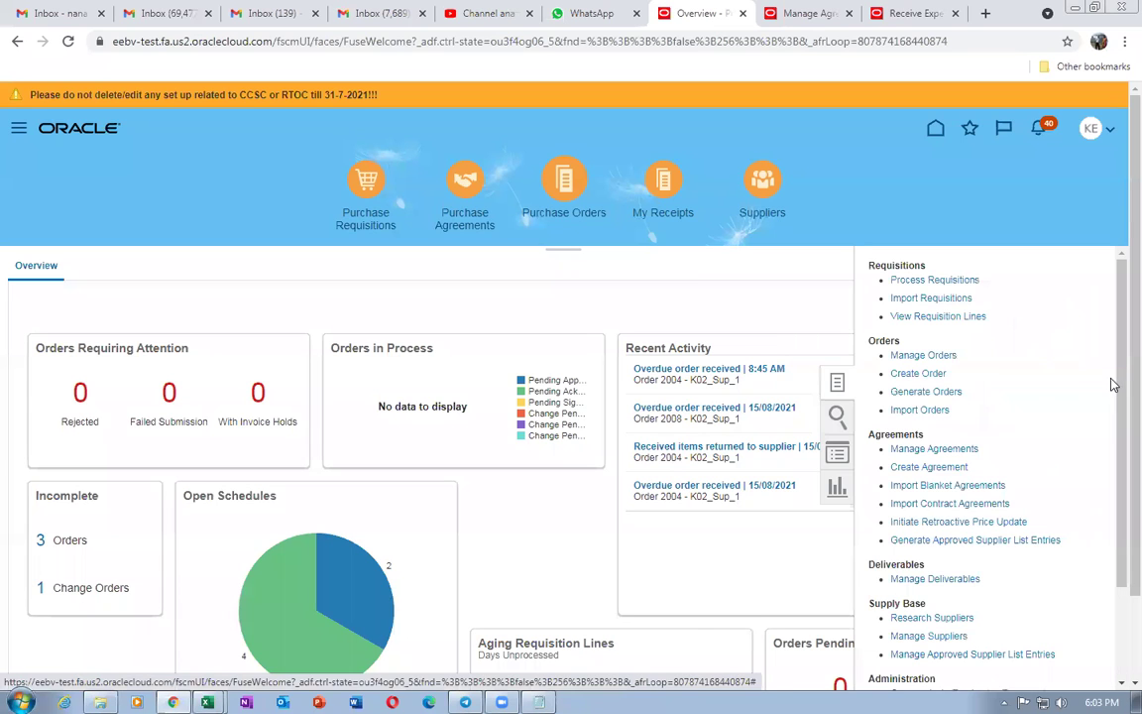
left_click(923, 355)
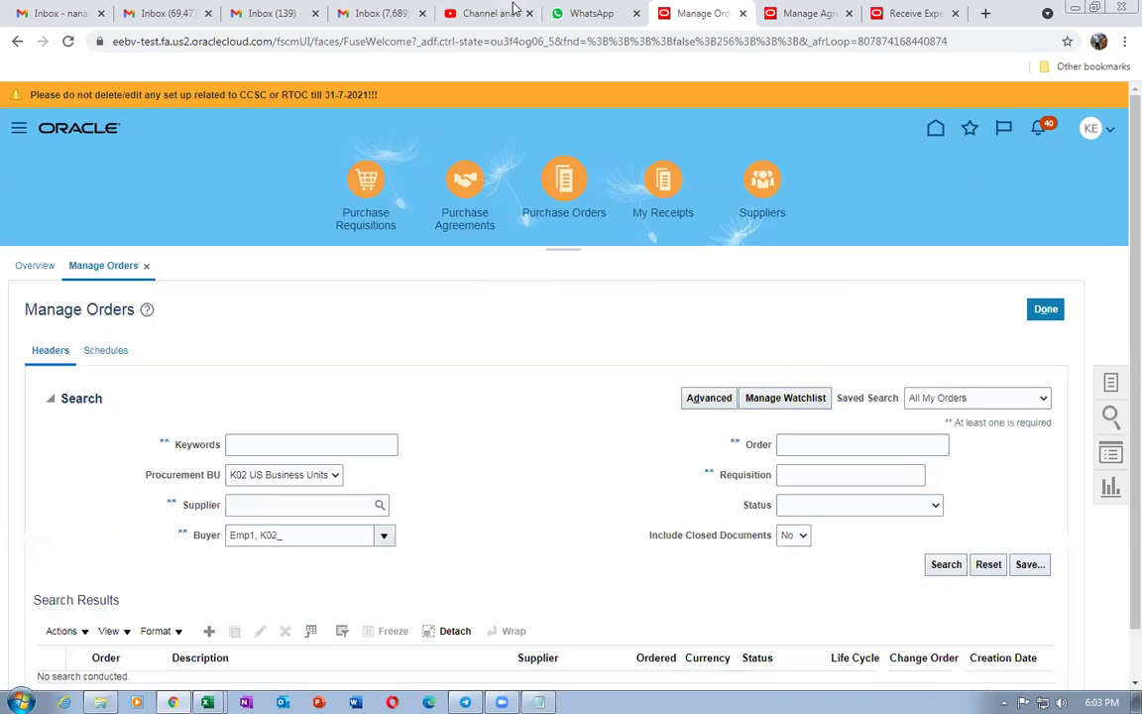
- Pick order 2009 from the lookup results and search its expected shipments
left_click(944, 12)
left_click(773, 414)
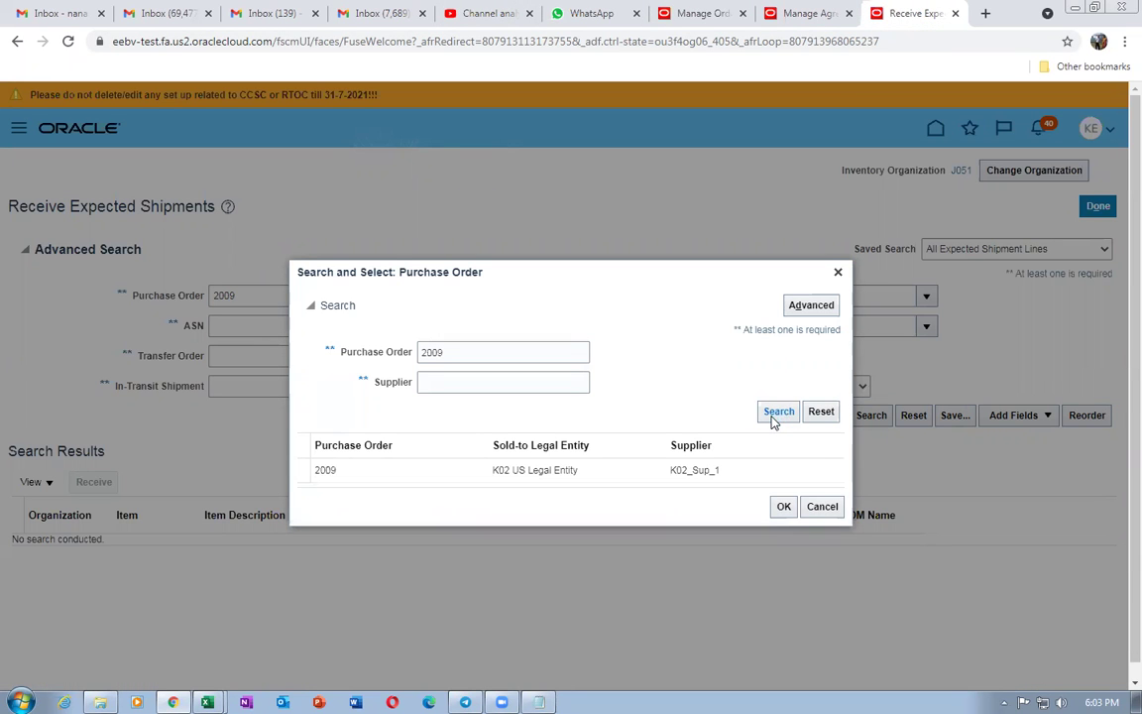
left_click(782, 512)
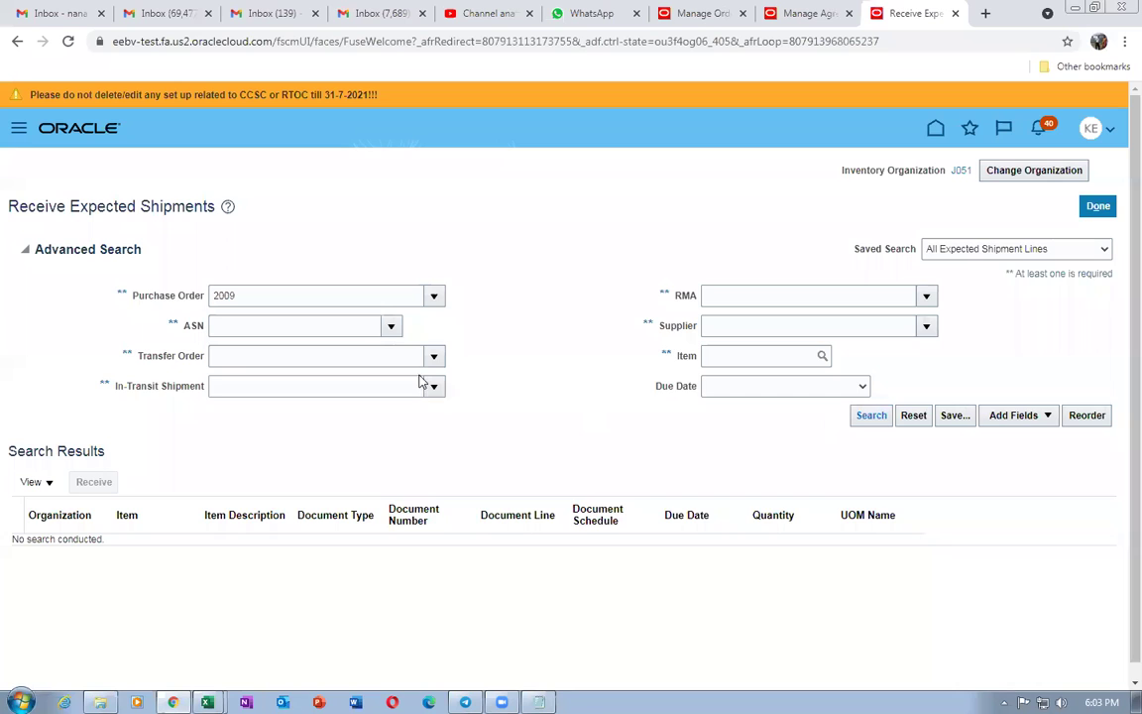
key("Return")
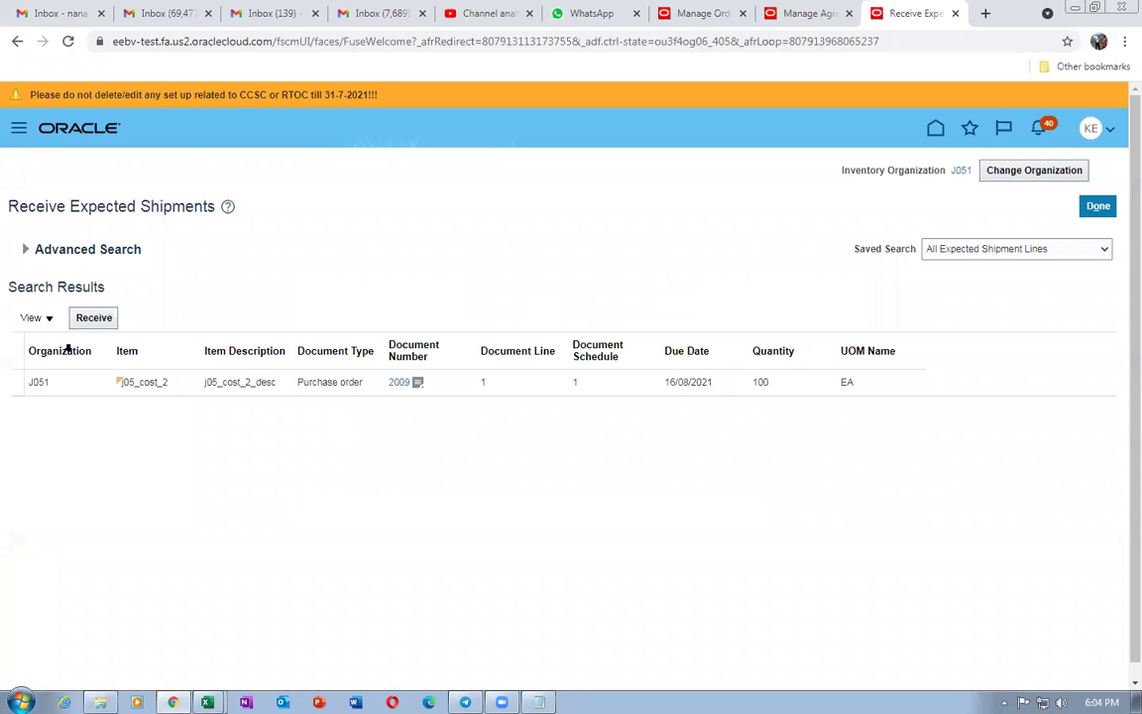
- Receive 100 EA of the j05_cost_2 line from order 2009 and create the receipt
left_click(20, 381)
left_click(104, 320)
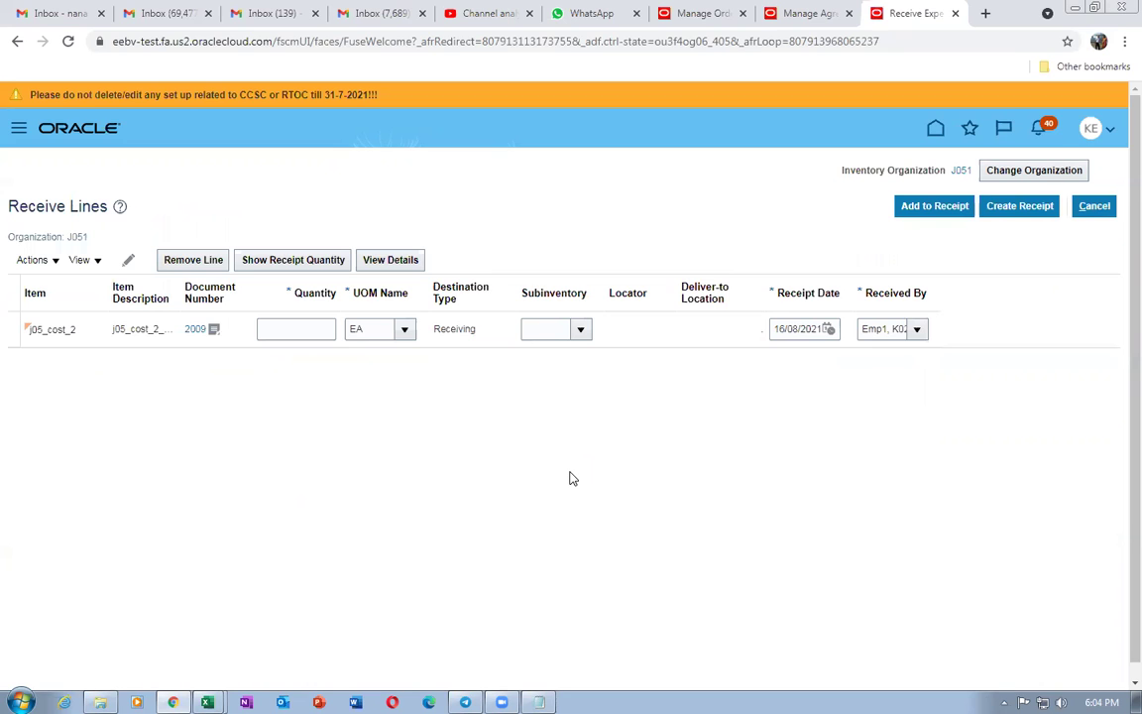
left_click(268, 258)
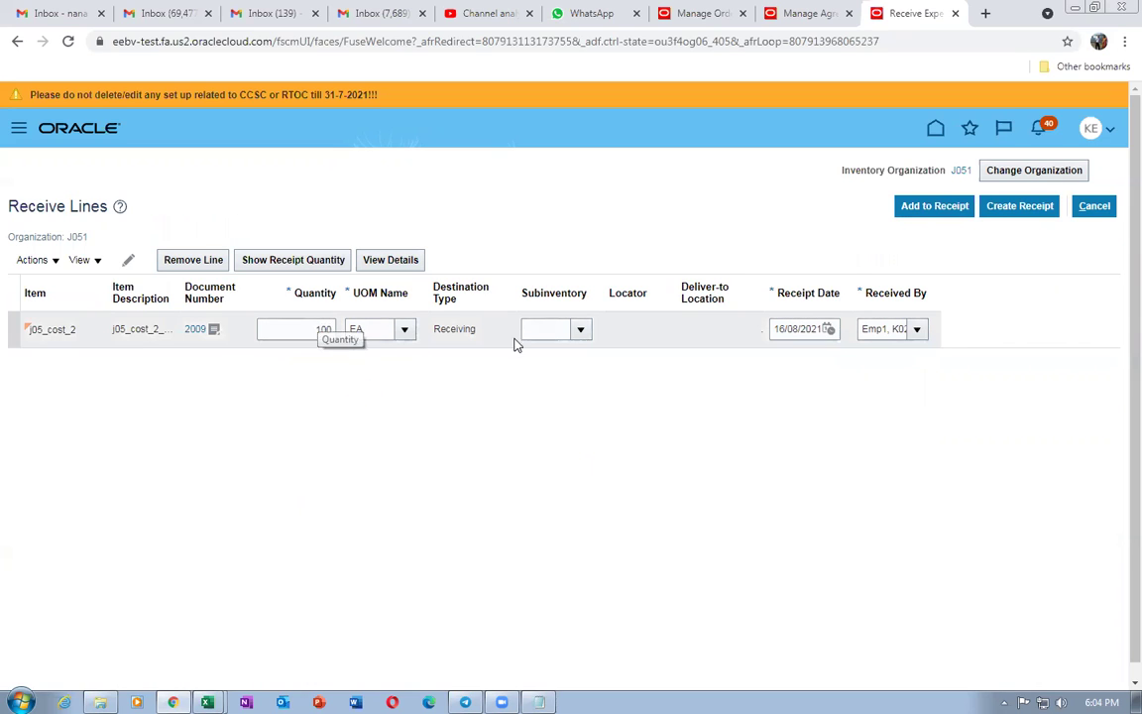
left_click(1016, 207)
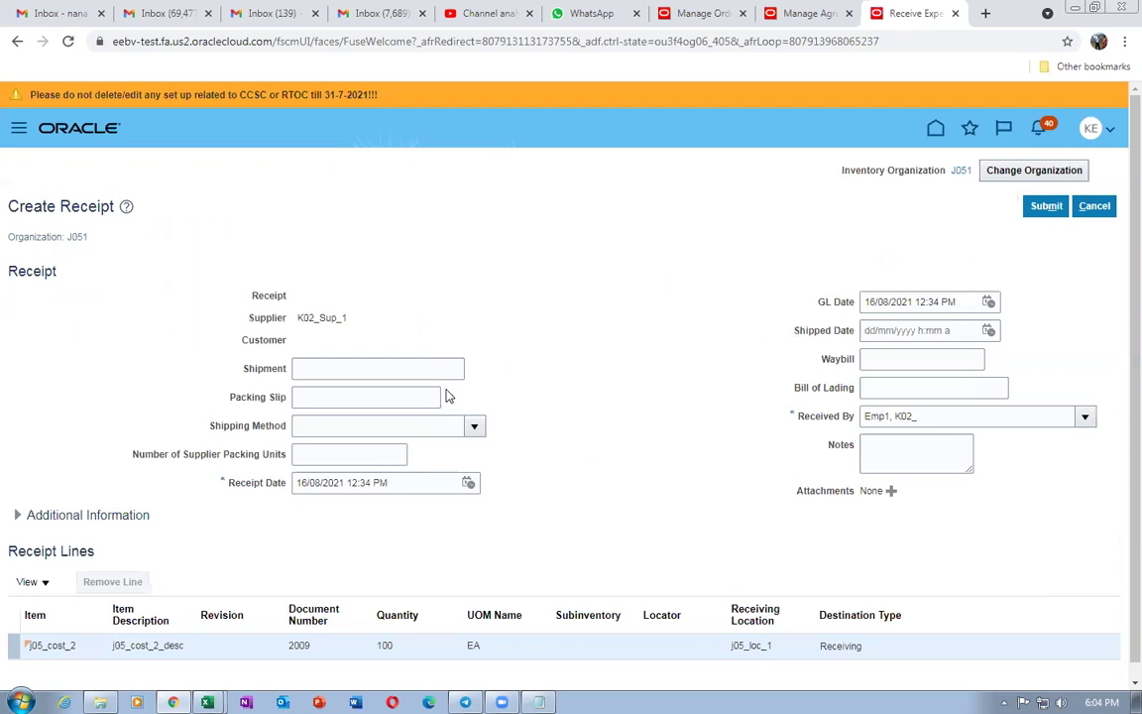
- Enter shipment 123, packing slip 456 and 4 supplier packing units on the receipt
left_click(396, 368)
type("123")
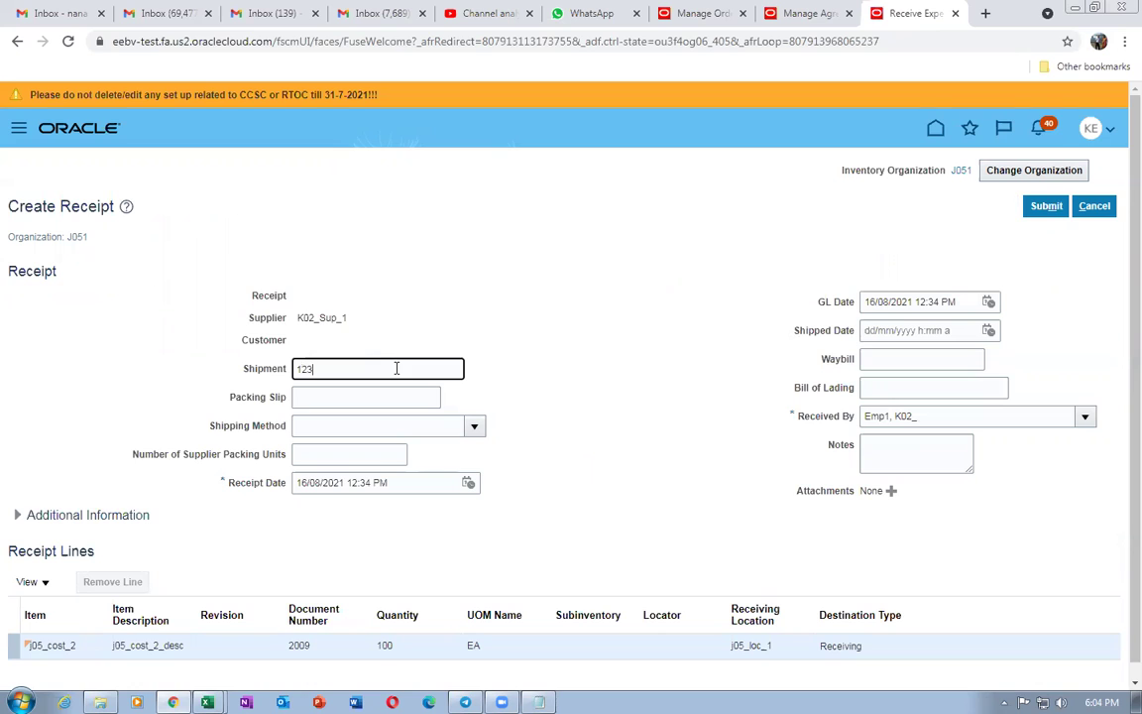
left_click(387, 396)
type("456")
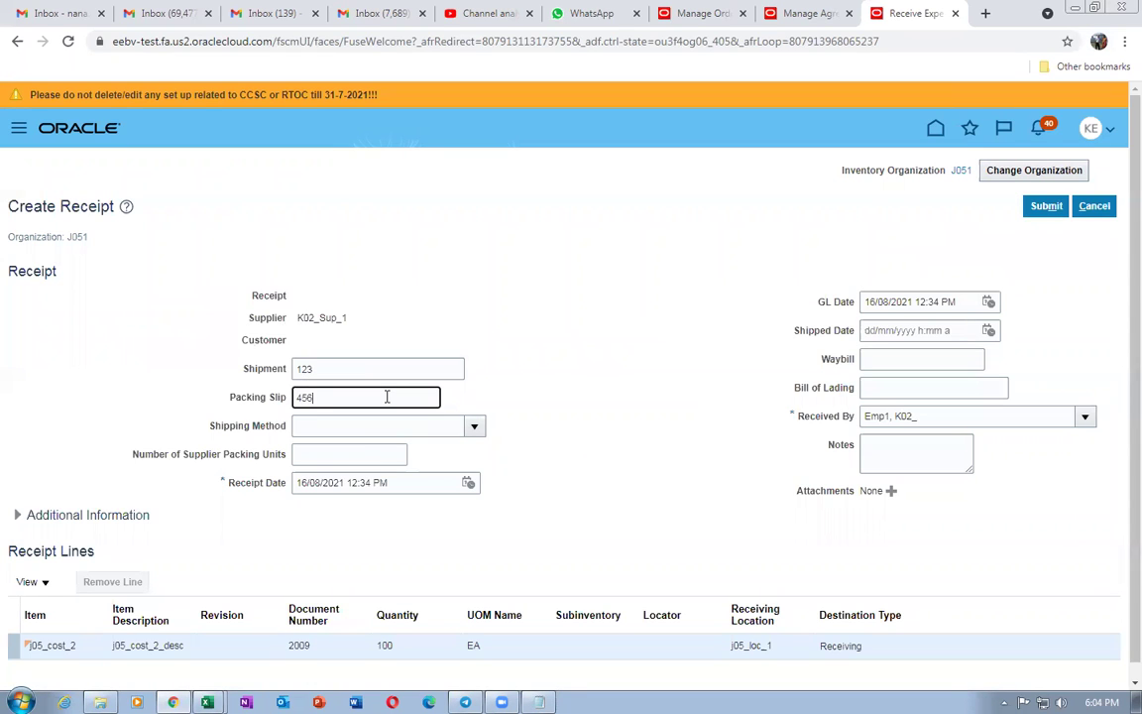
left_click(456, 429)
left_click(474, 425)
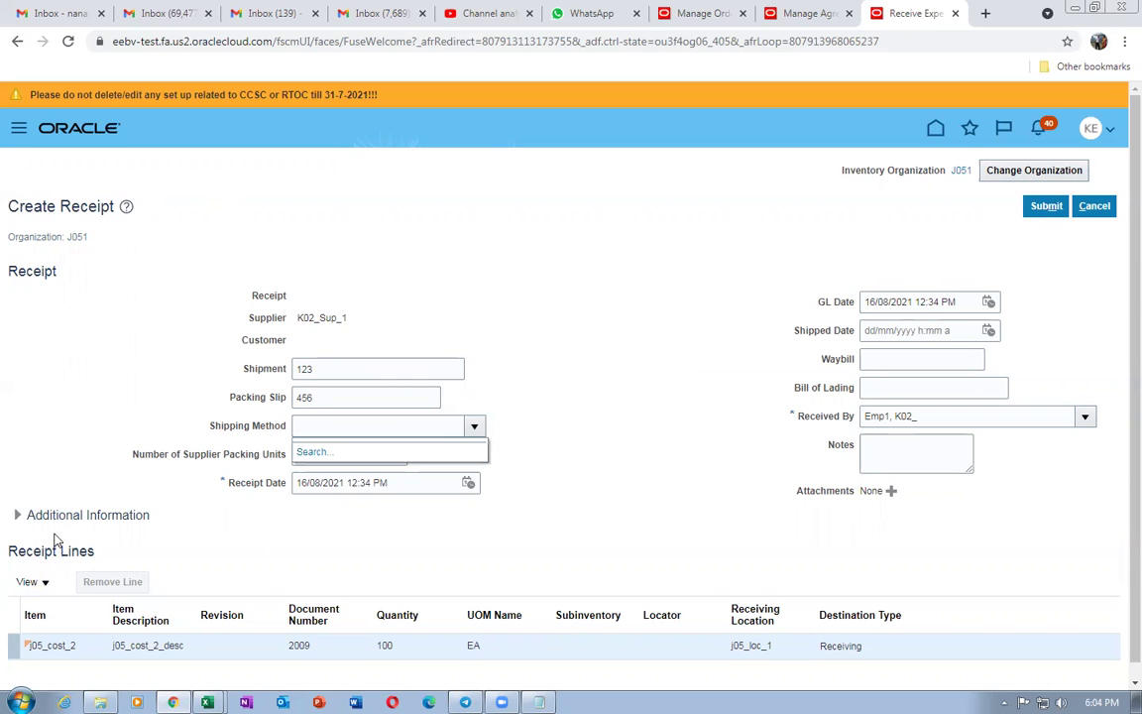
left_click(77, 477)
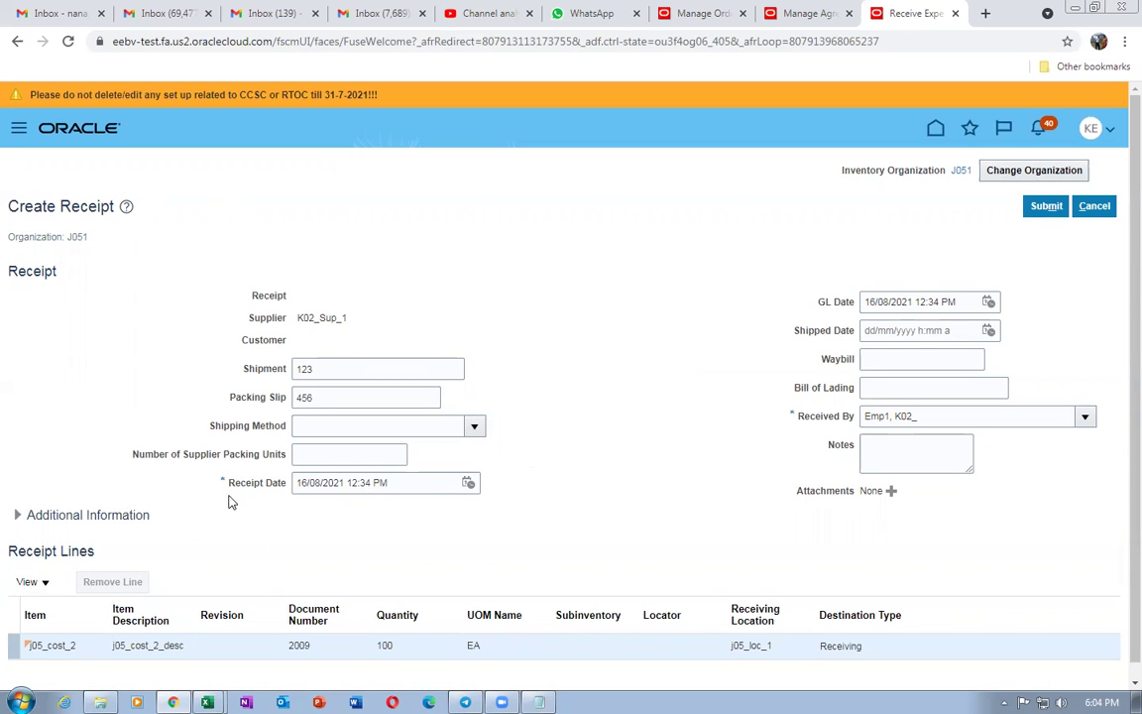
left_click(323, 452)
type("4")
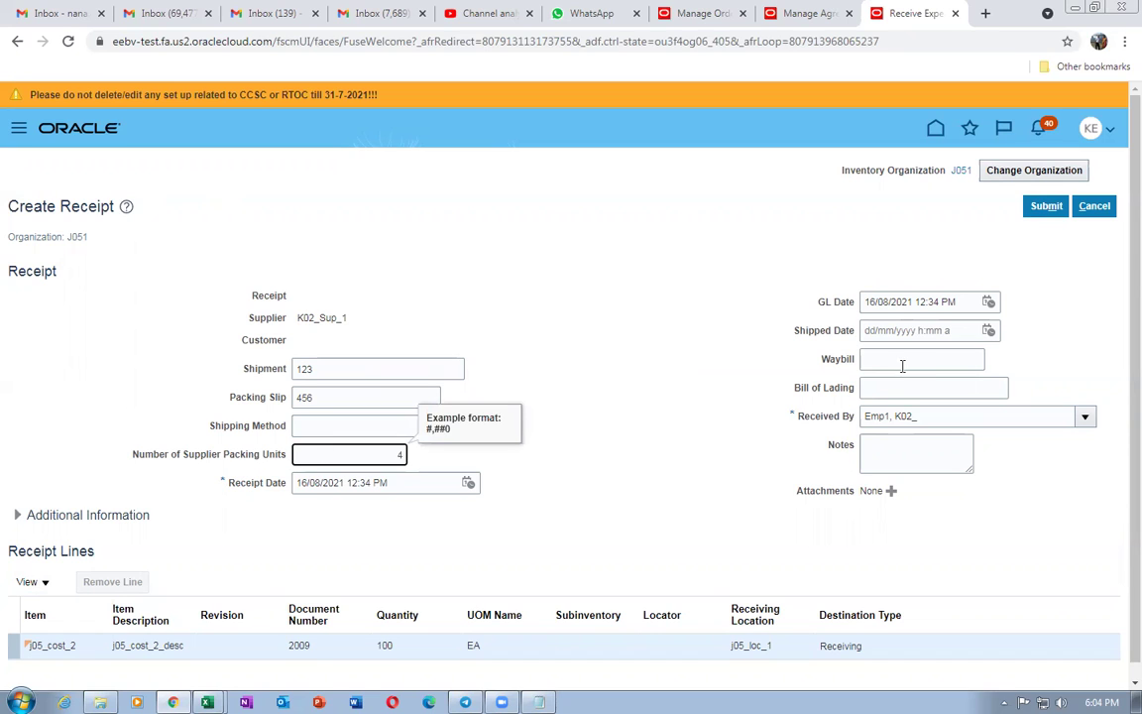
- Add waybill 789, bill of lading 1234 and note 'Note 1', then submit receipt 1002
left_click(901, 359)
type("789")
left_click(888, 388)
type("1234")
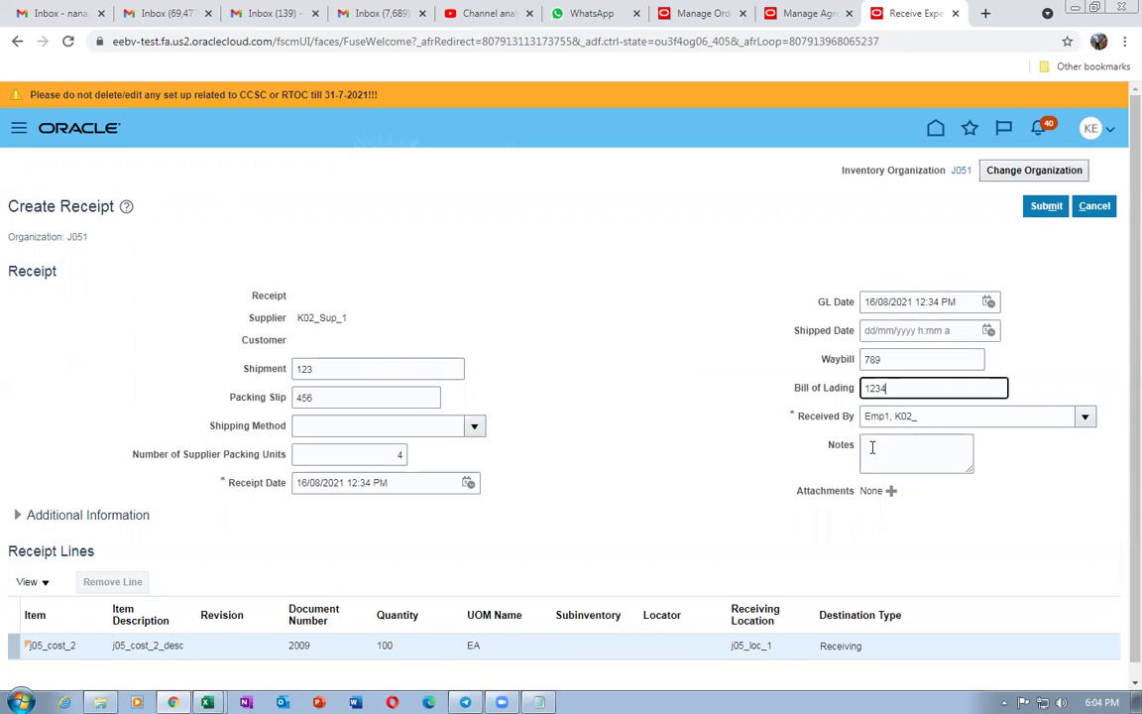
left_click(900, 438)
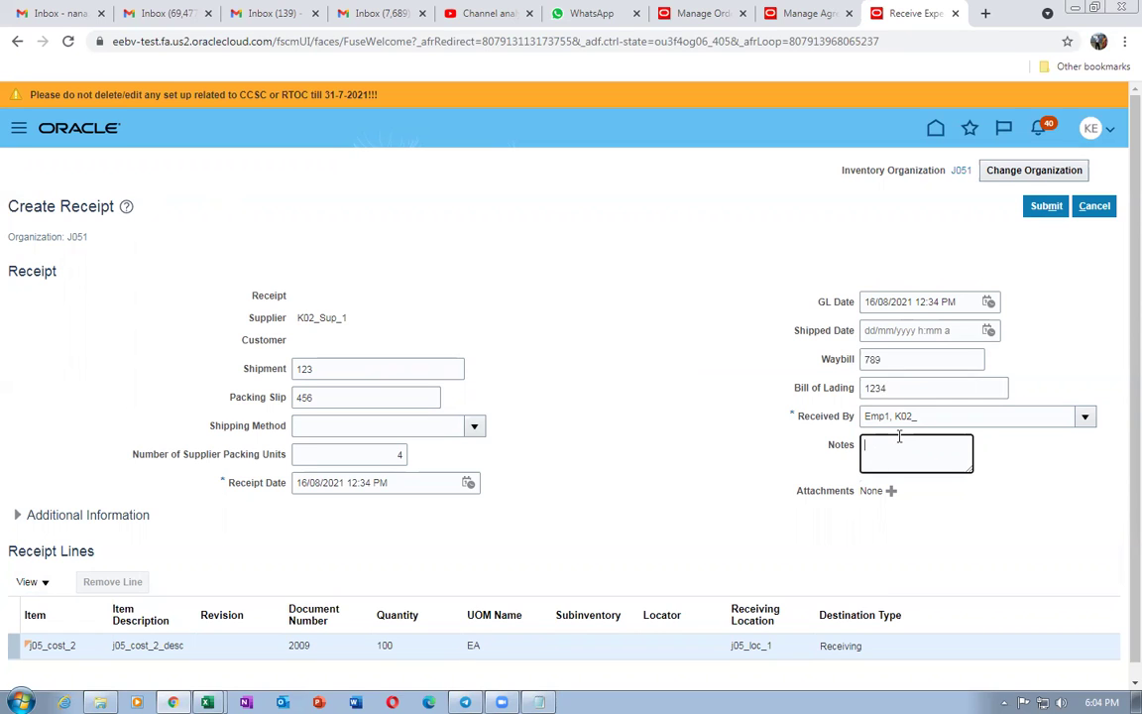
type("Note 1")
left_click(1046, 206)
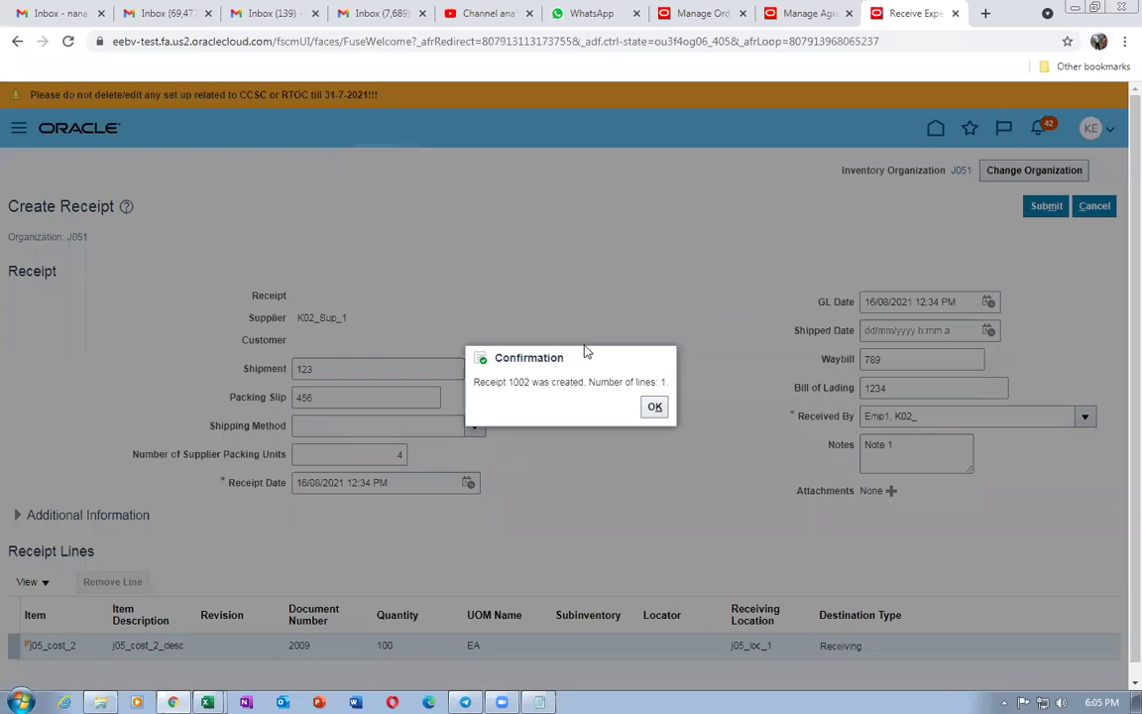
left_click_drag(504, 382, 552, 381)
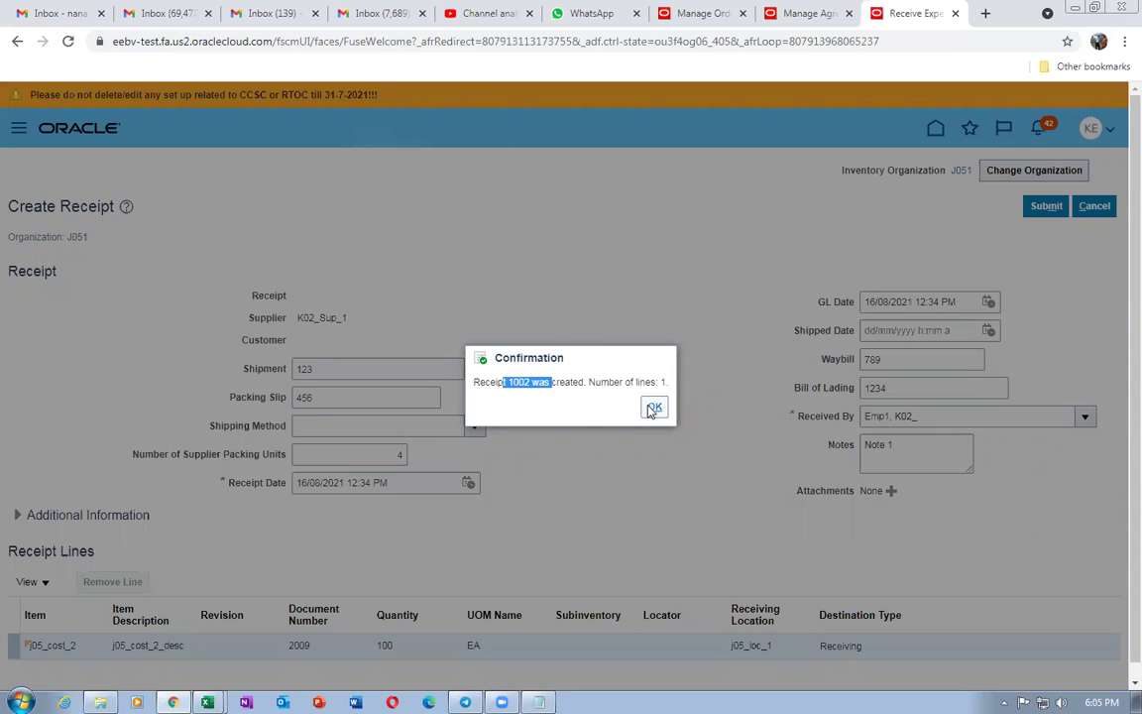
left_click(652, 411)
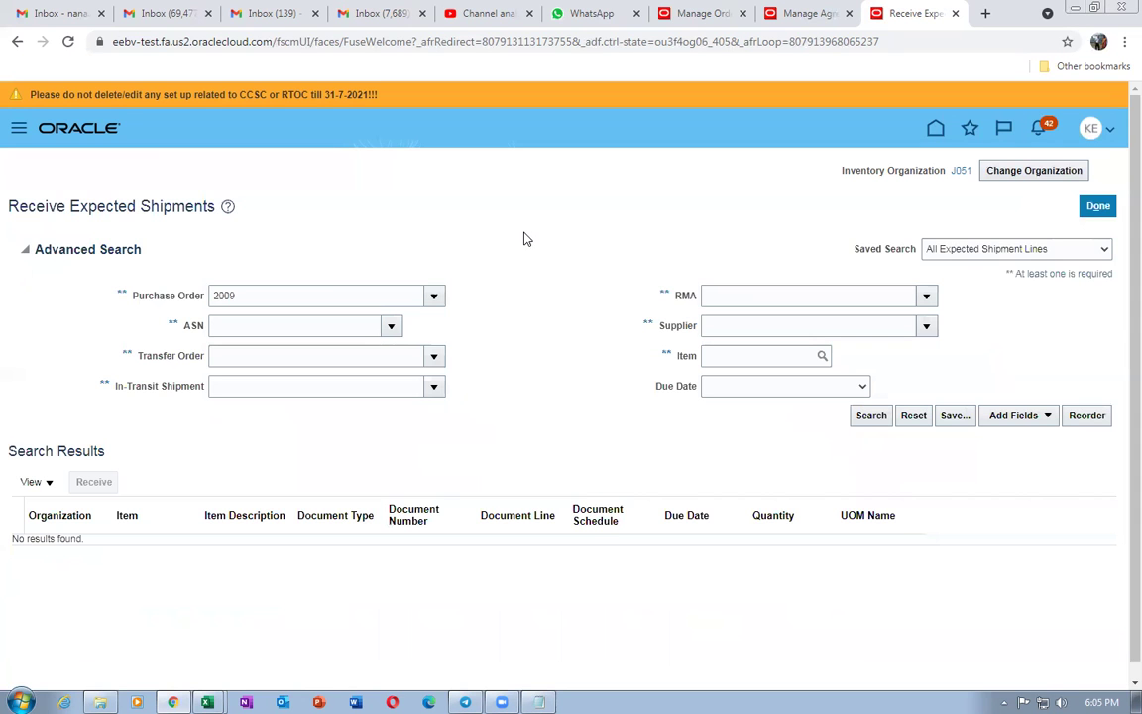
- Duplicate the page tab and open the Scheduled Processes work area
right_click(904, 13)
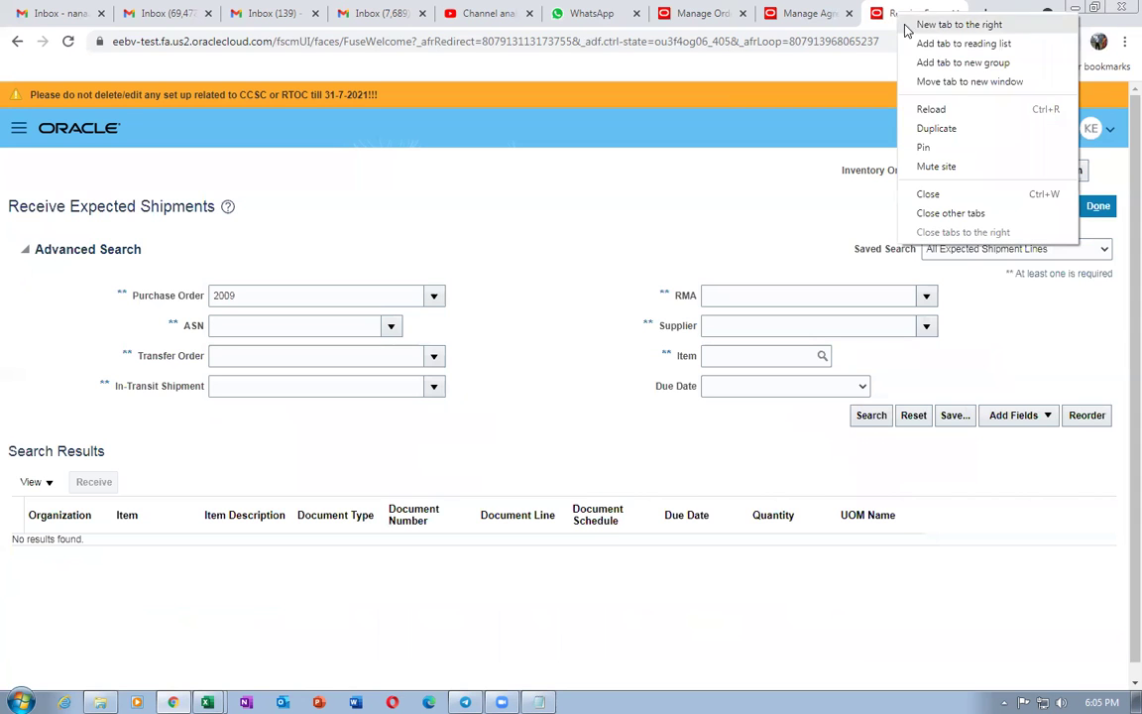
left_click(932, 129)
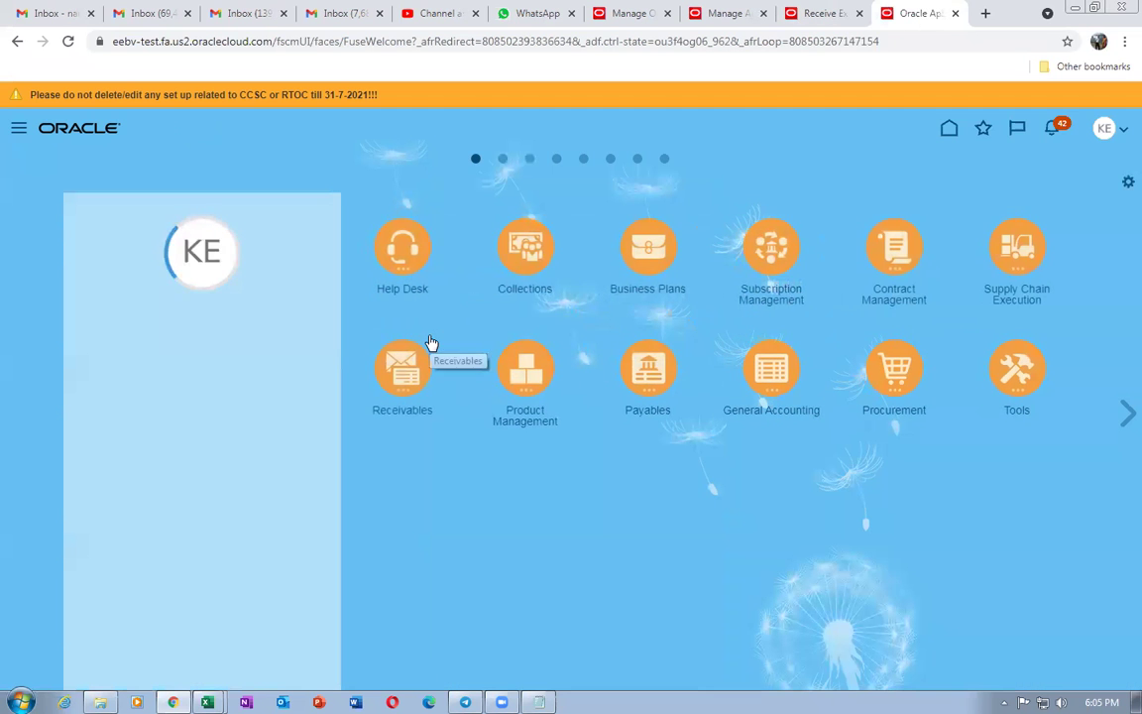
left_click(1022, 382)
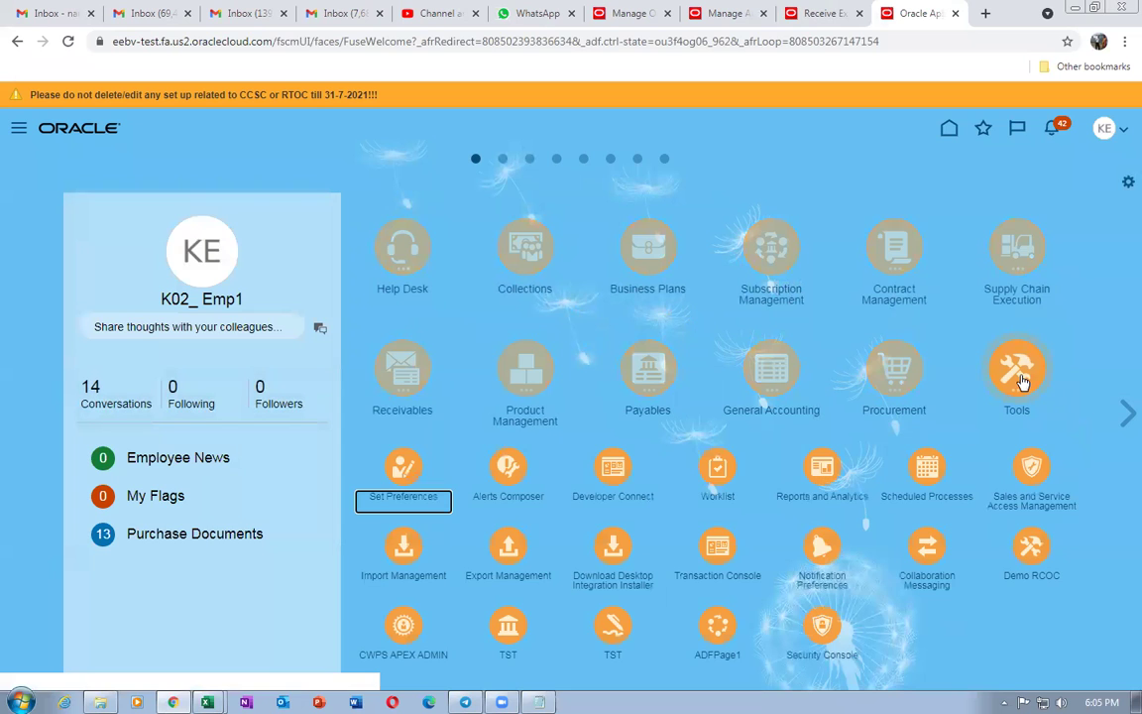
left_click(927, 471)
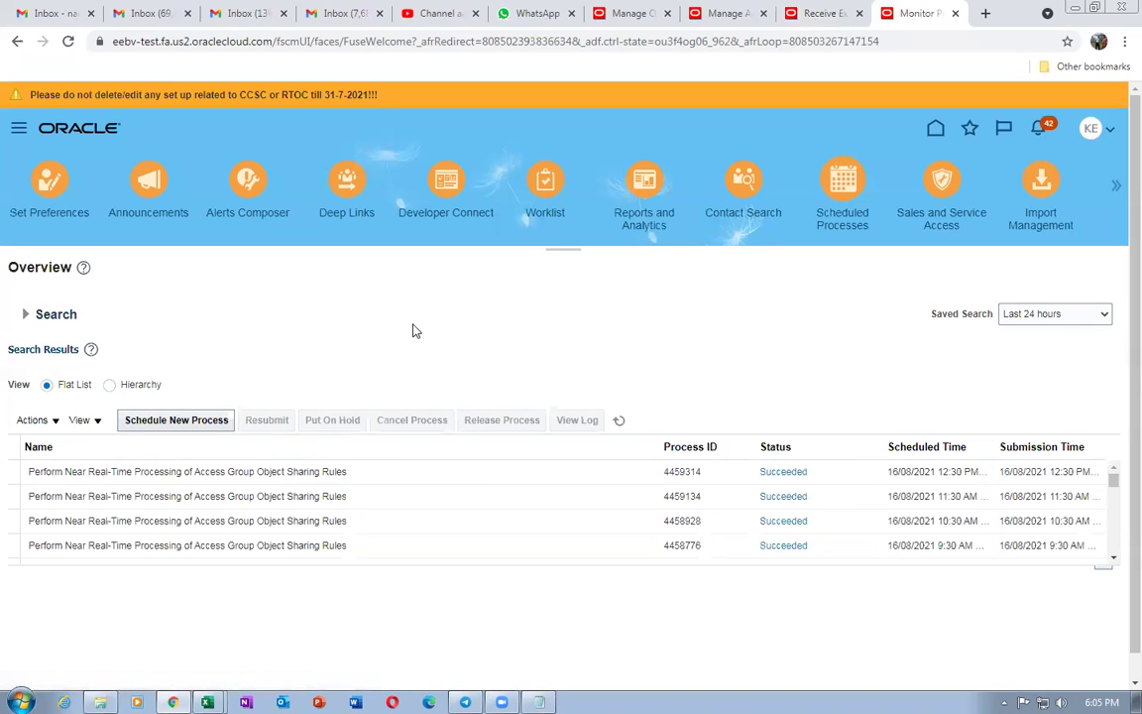
- Schedule and submit Transfer Transactions from Receiving to Costing, found via transfer%trans%rec%c
left_click(223, 420)
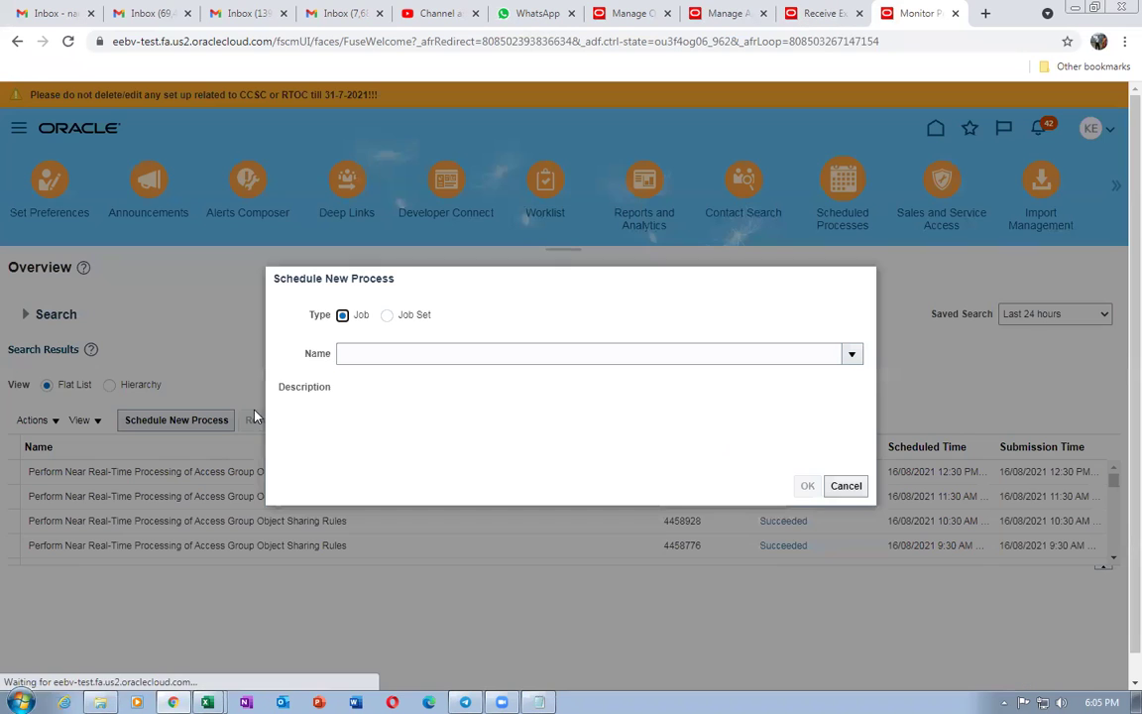
left_click(363, 353)
type("transfer%trans")
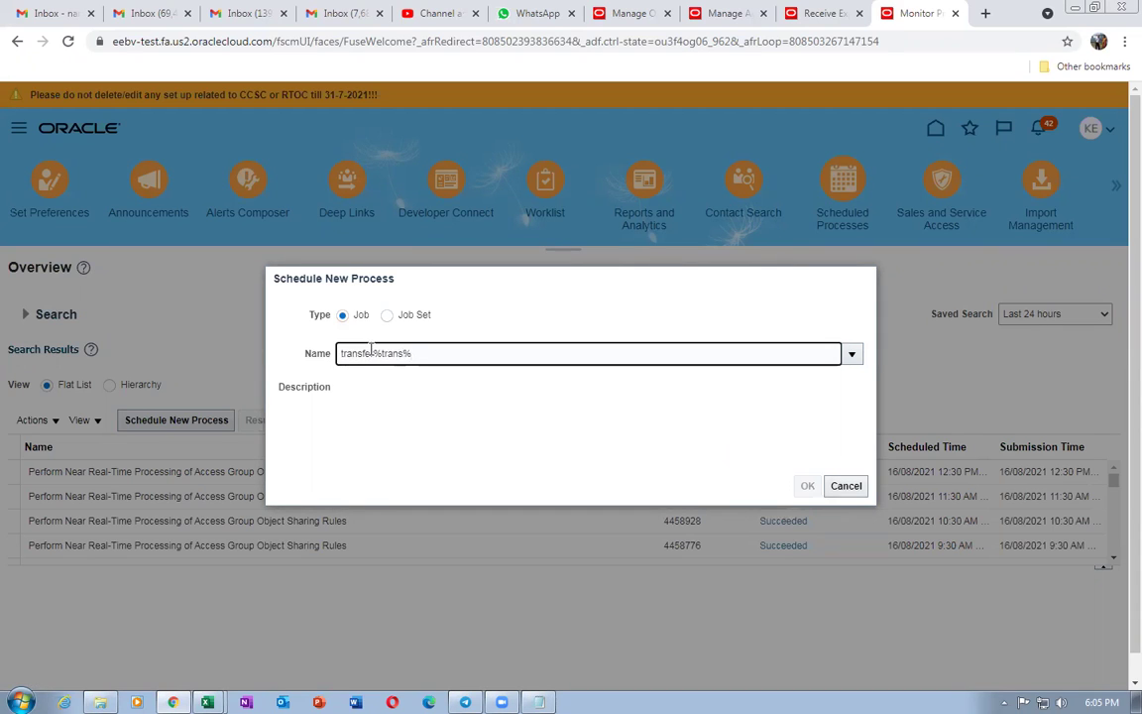
type("%rec%cost%")
key("Tab")
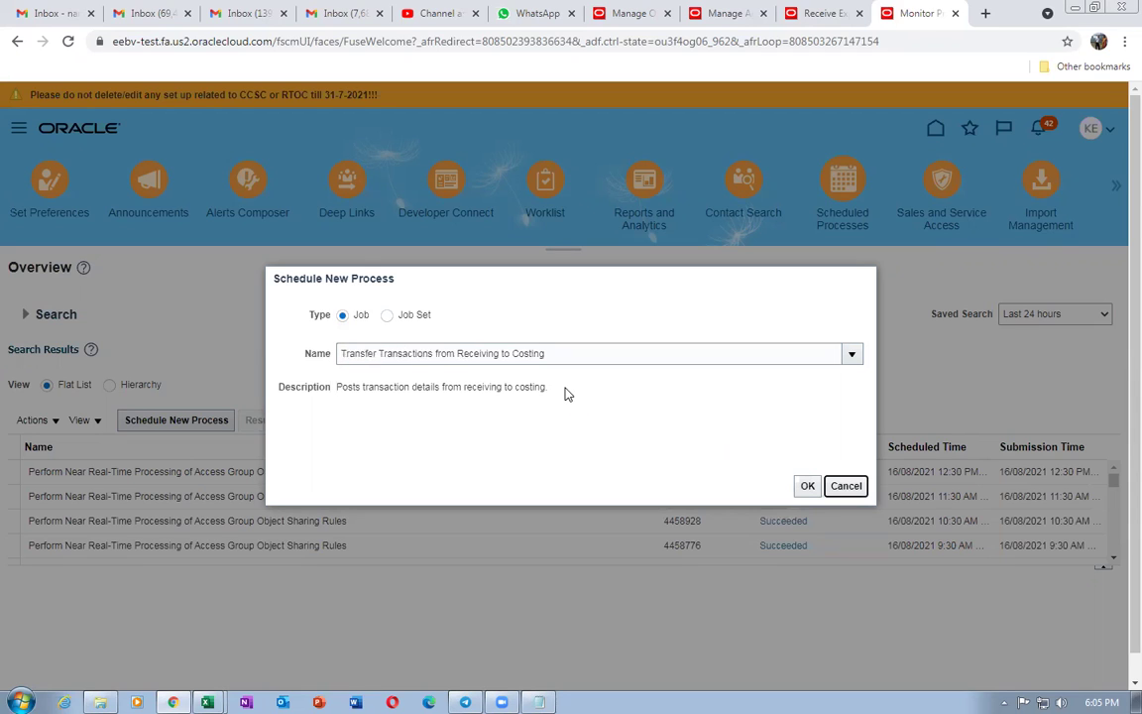
left_click(807, 486)
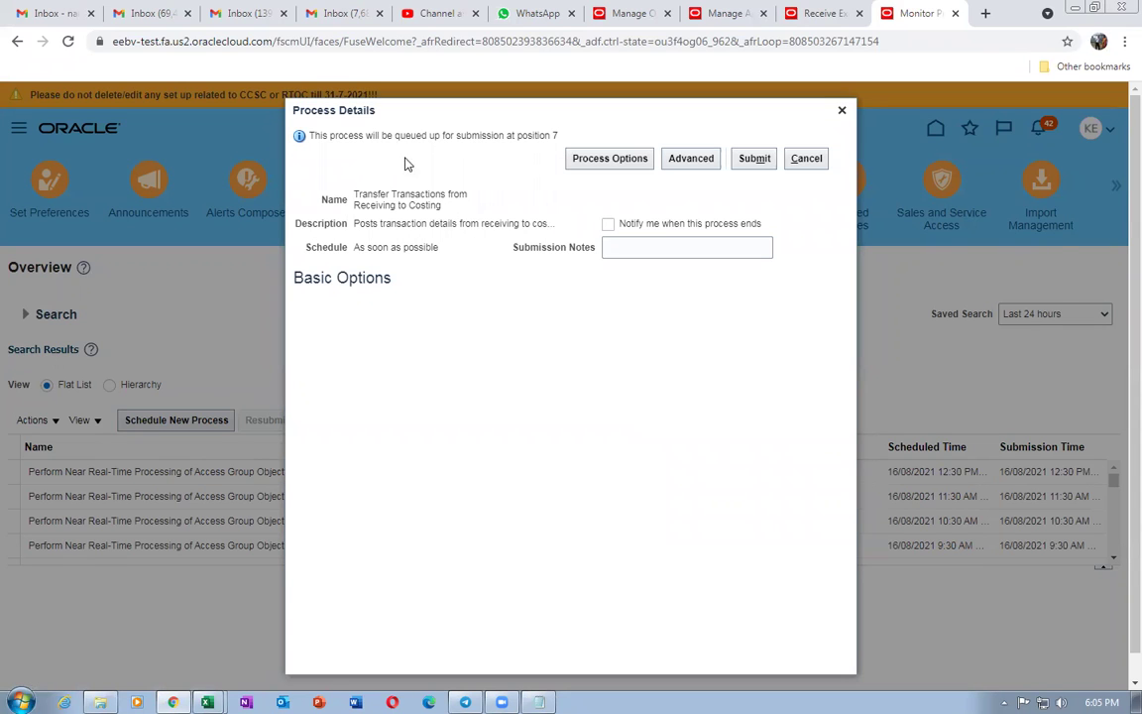
left_click(758, 160)
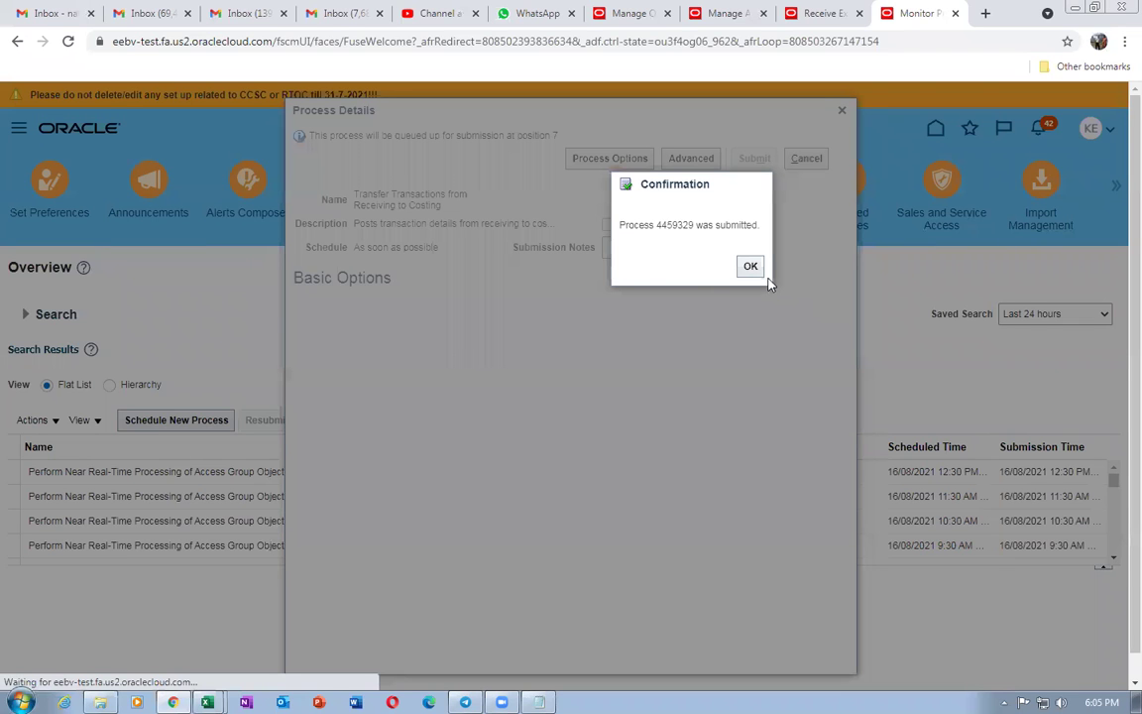
left_click(760, 266)
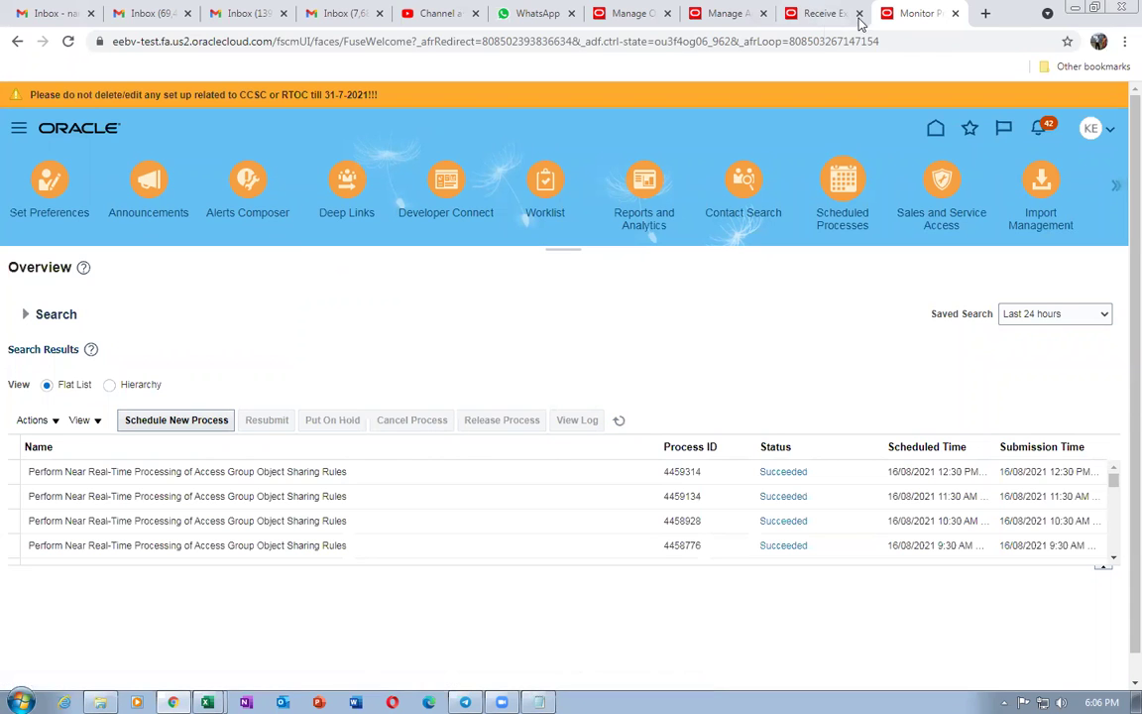
right_click(910, 15)
- Duplicate the process monitor tab and expand Supply Chain Execution apps on the home page
left_click(943, 129)
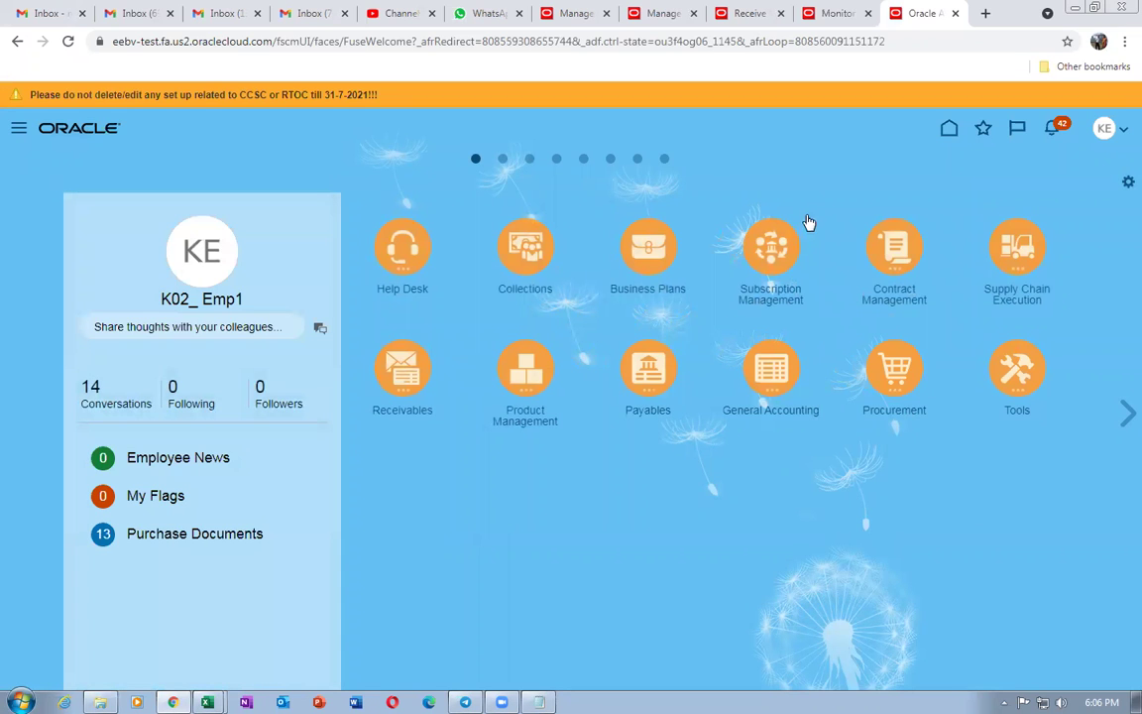
left_click(1016, 255)
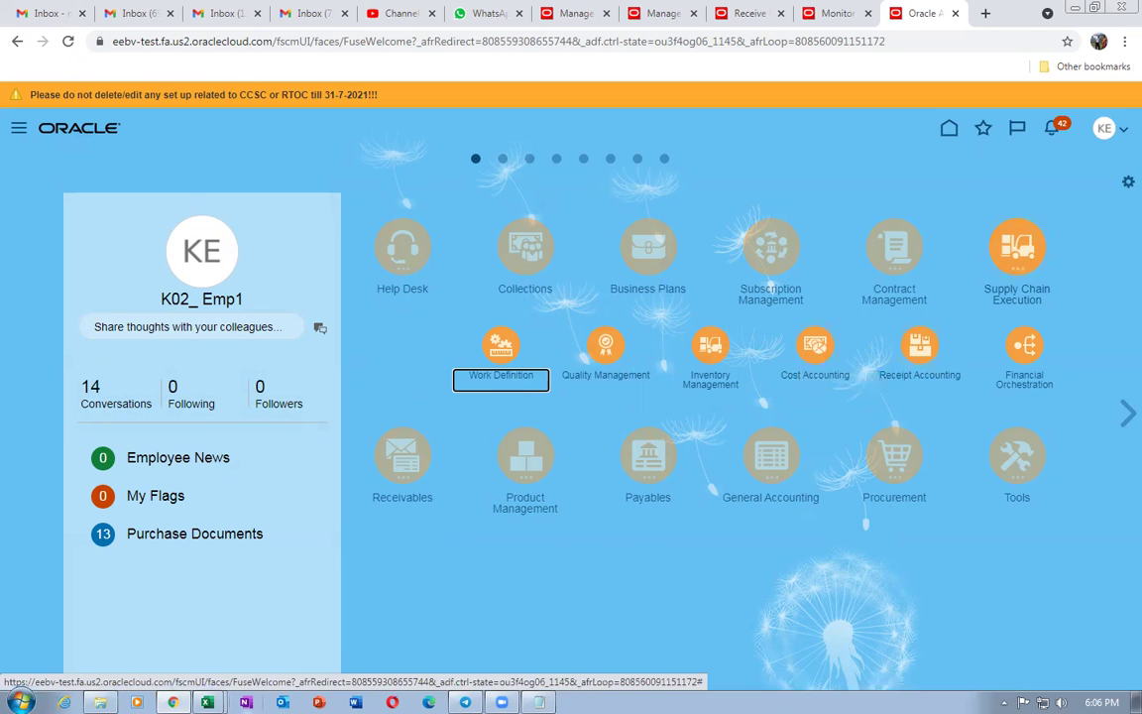
mouse_move(207, 702)
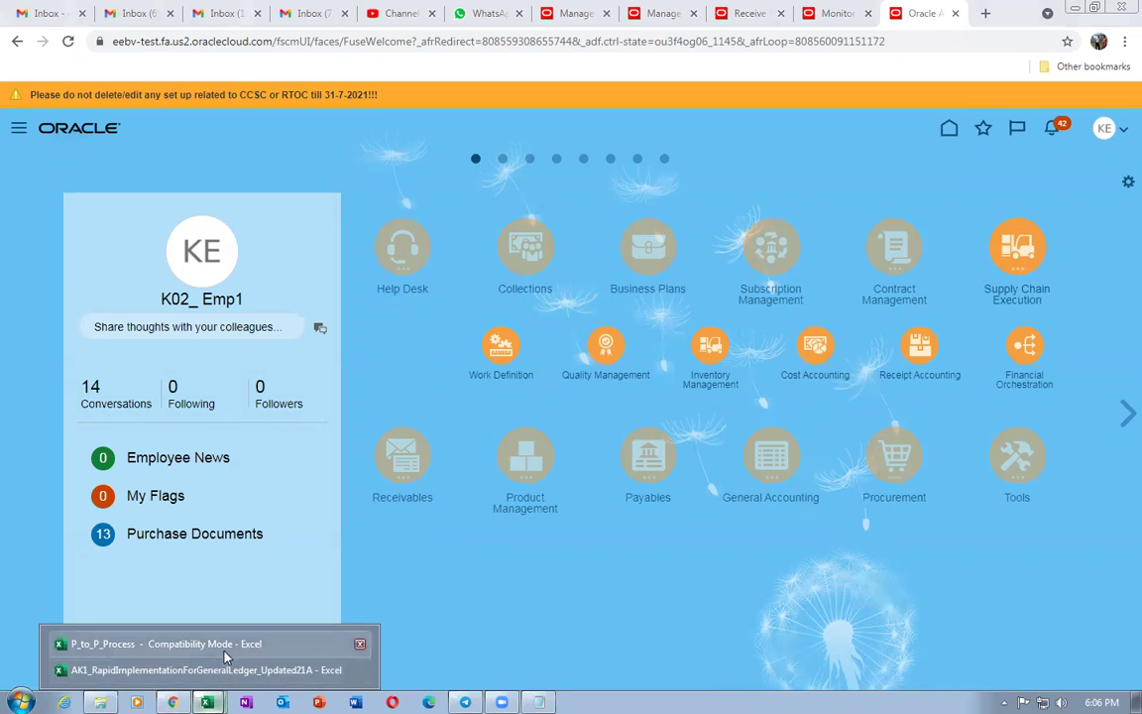
left_click(199, 644)
left_click(115, 332)
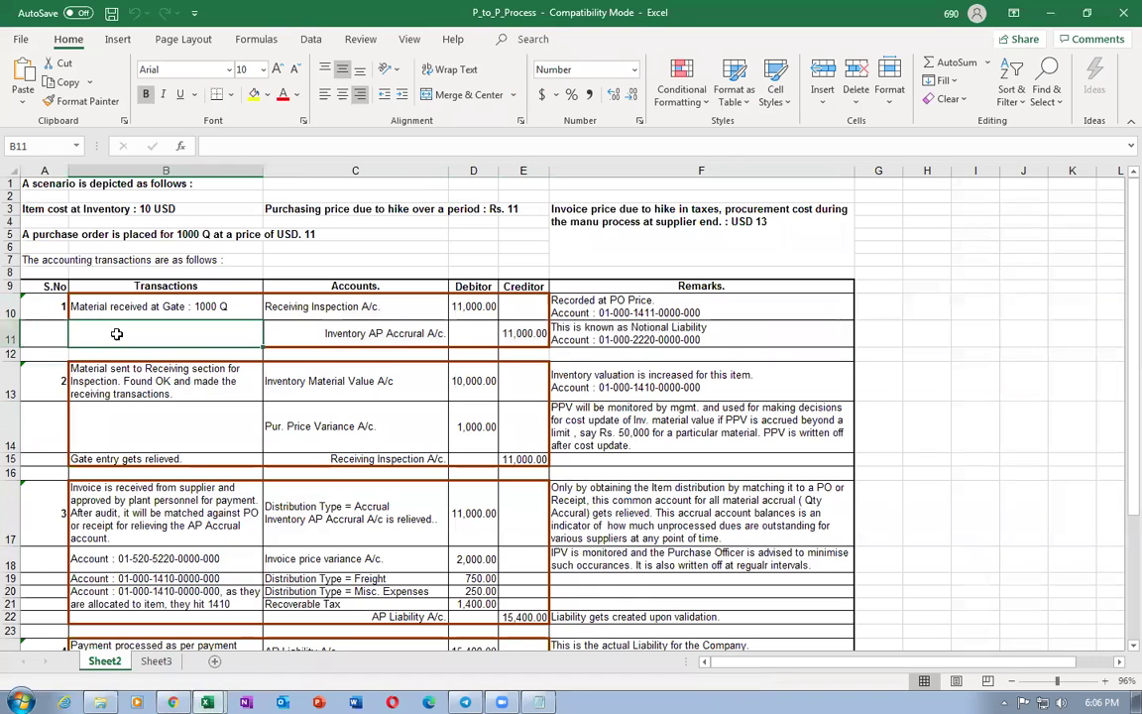
left_click(111, 302)
left_click_drag(12, 378, 7, 458)
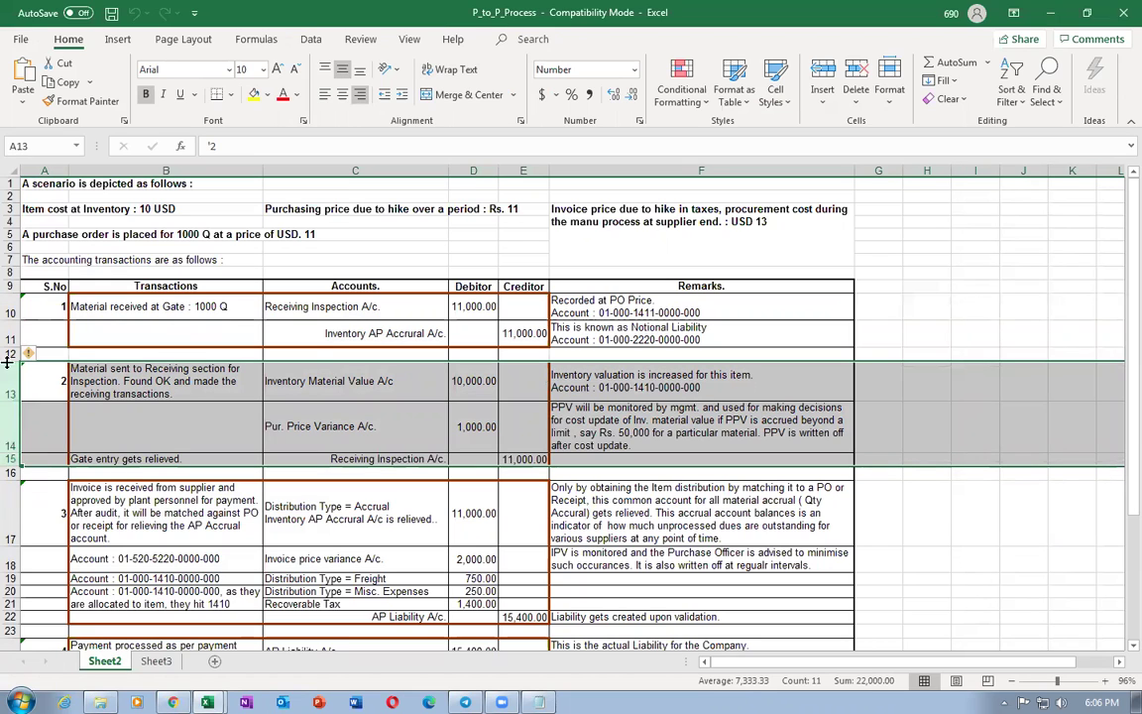
left_click_drag(10, 306, 12, 322)
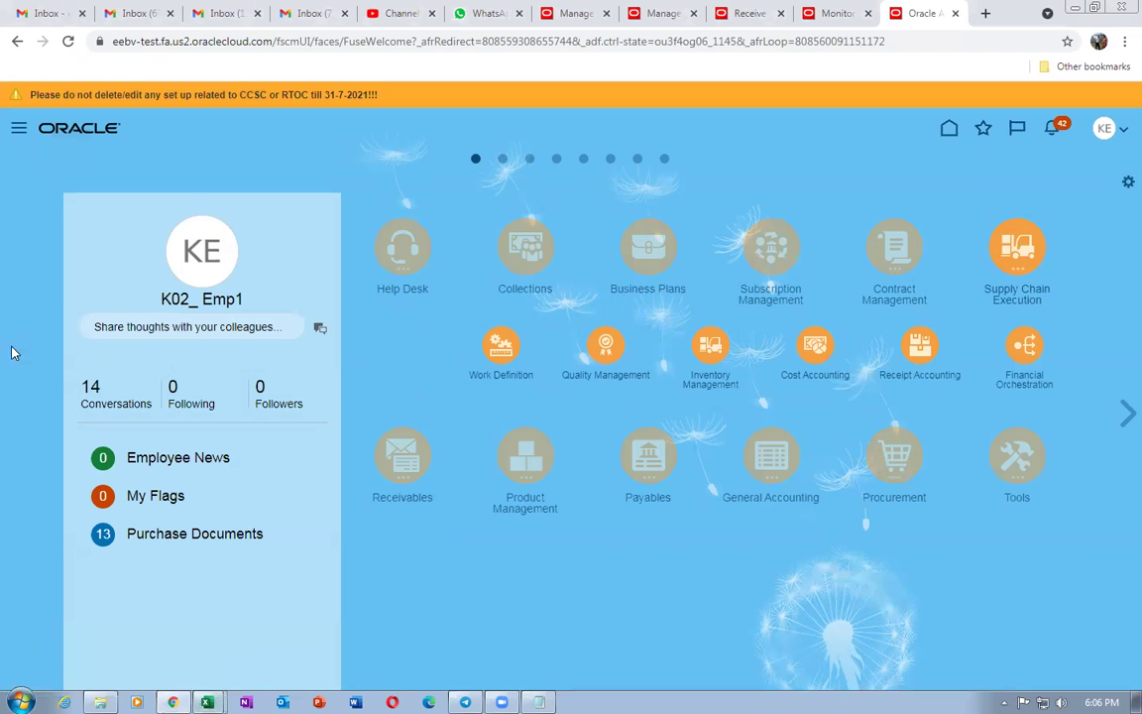
left_click(491, 376)
- Refresh the process monitor and confirm transfer process 4459329 succeeded
left_click(839, 14)
left_click(619, 420)
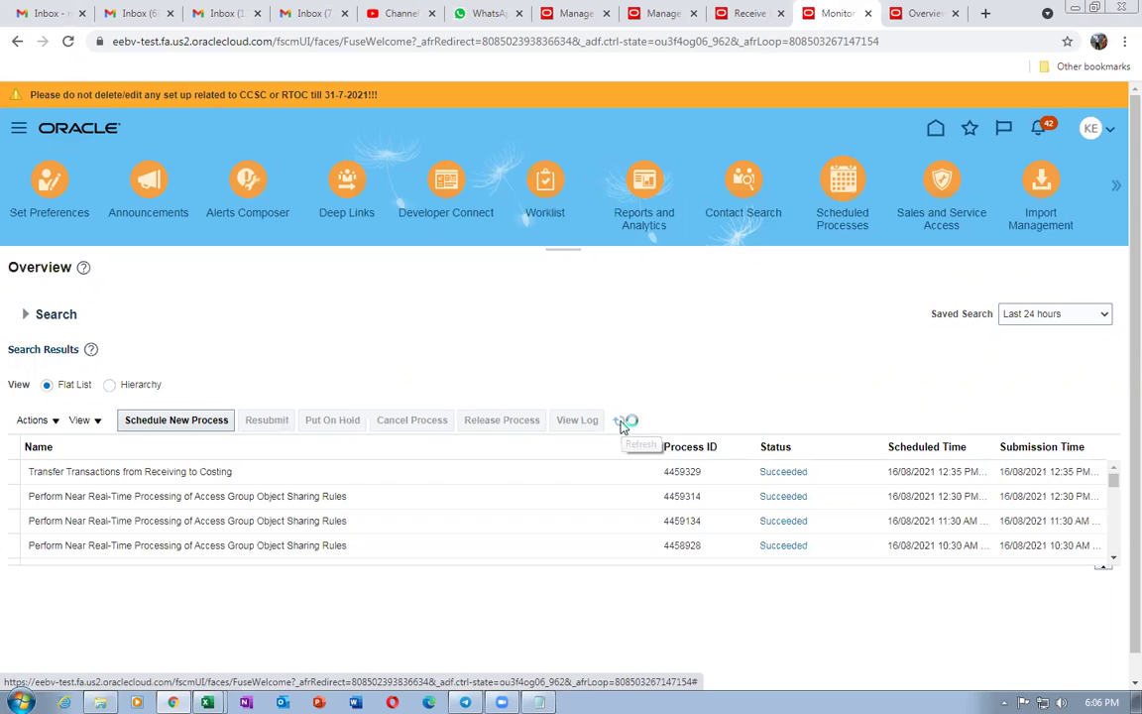
left_click(339, 471)
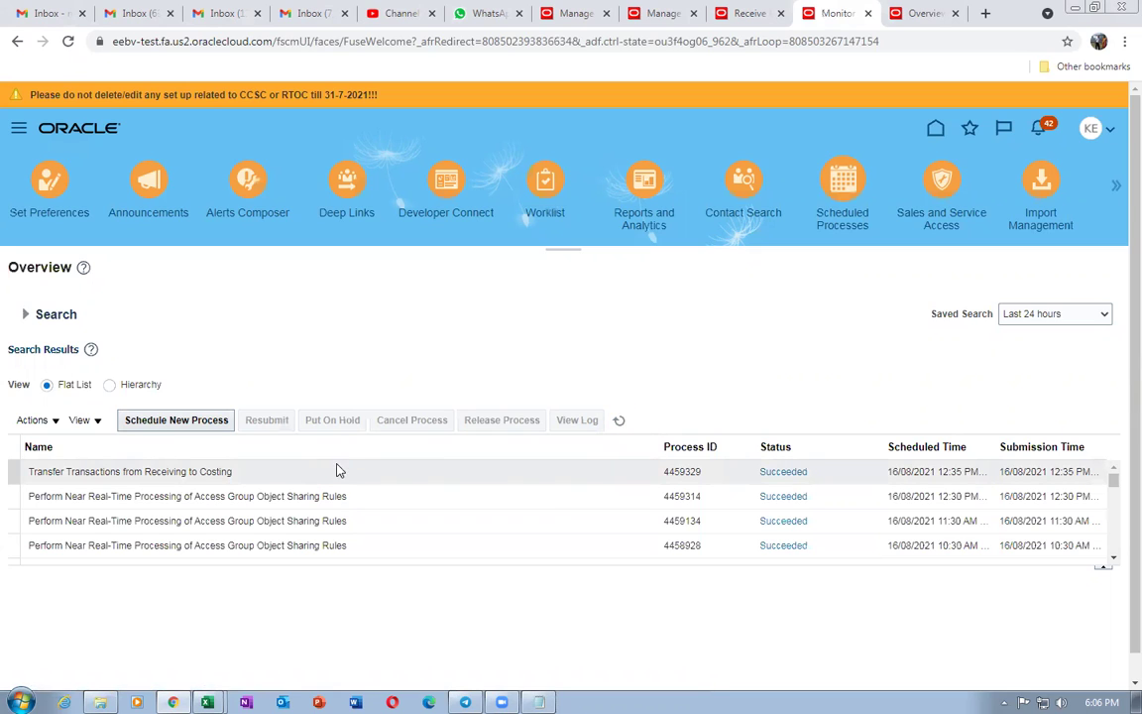
- Open Create Receipt Accounting Distributions from the Receipt Accounting task list
left_click(920, 13)
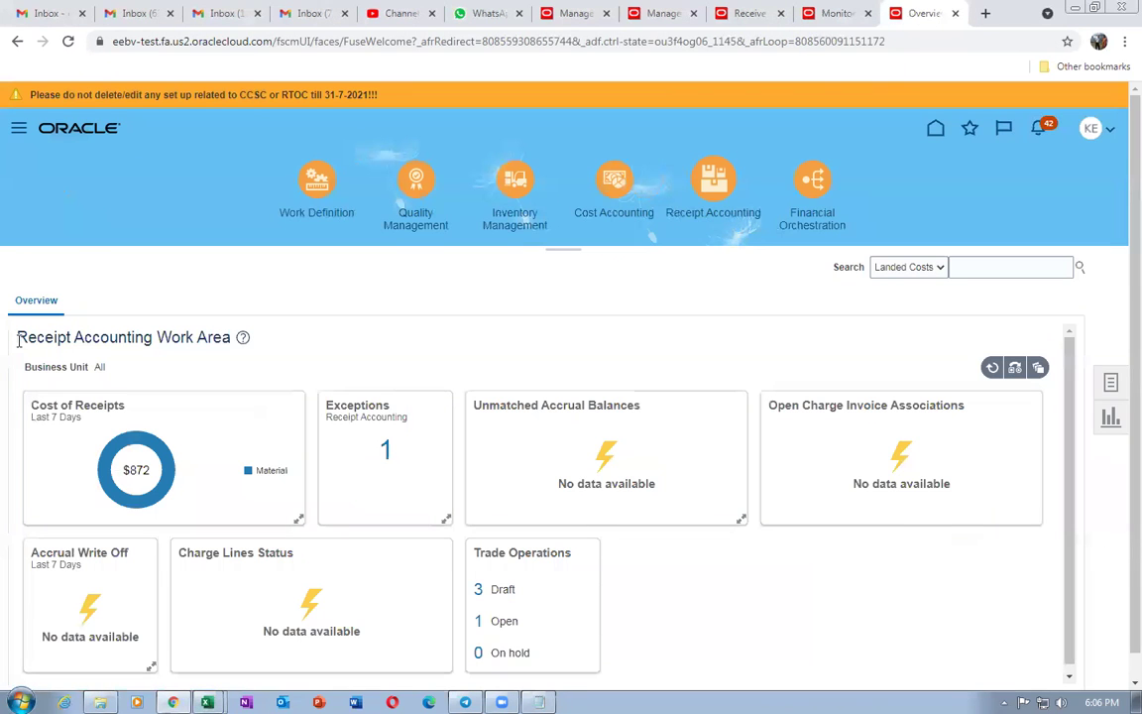
left_click_drag(18, 340, 183, 360)
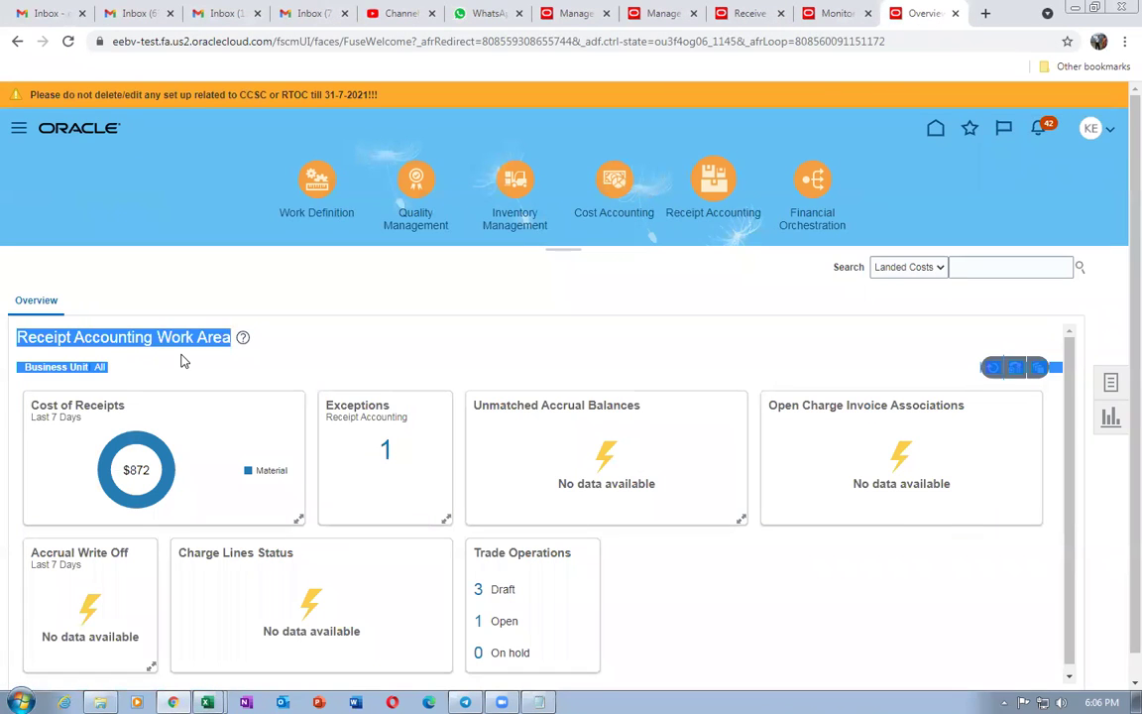
left_click(1113, 385)
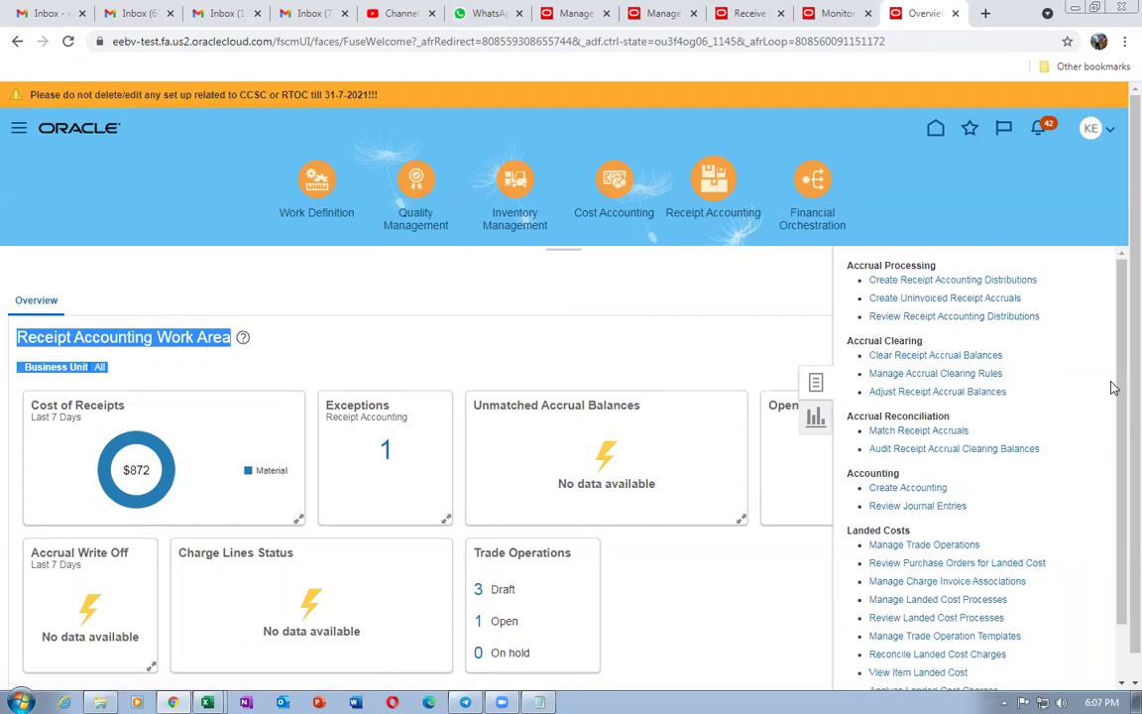
left_click(909, 282)
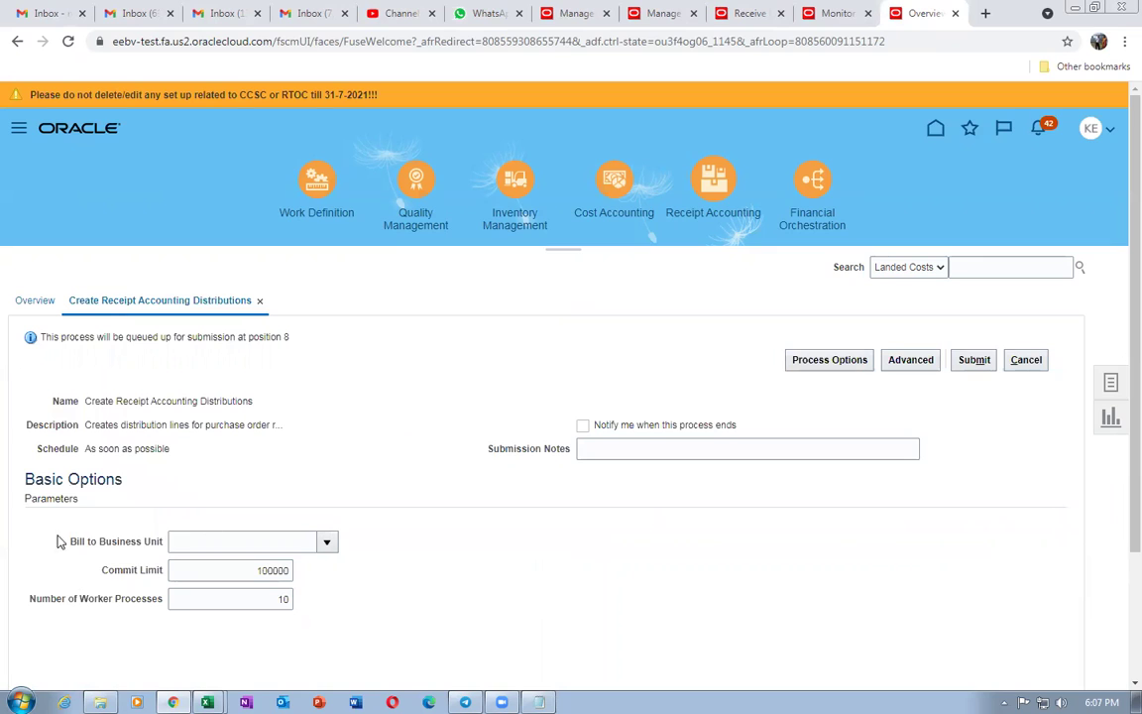
- Search for bill-to business units matching k02 in the Bill to Business Unit lookup
left_click(215, 537)
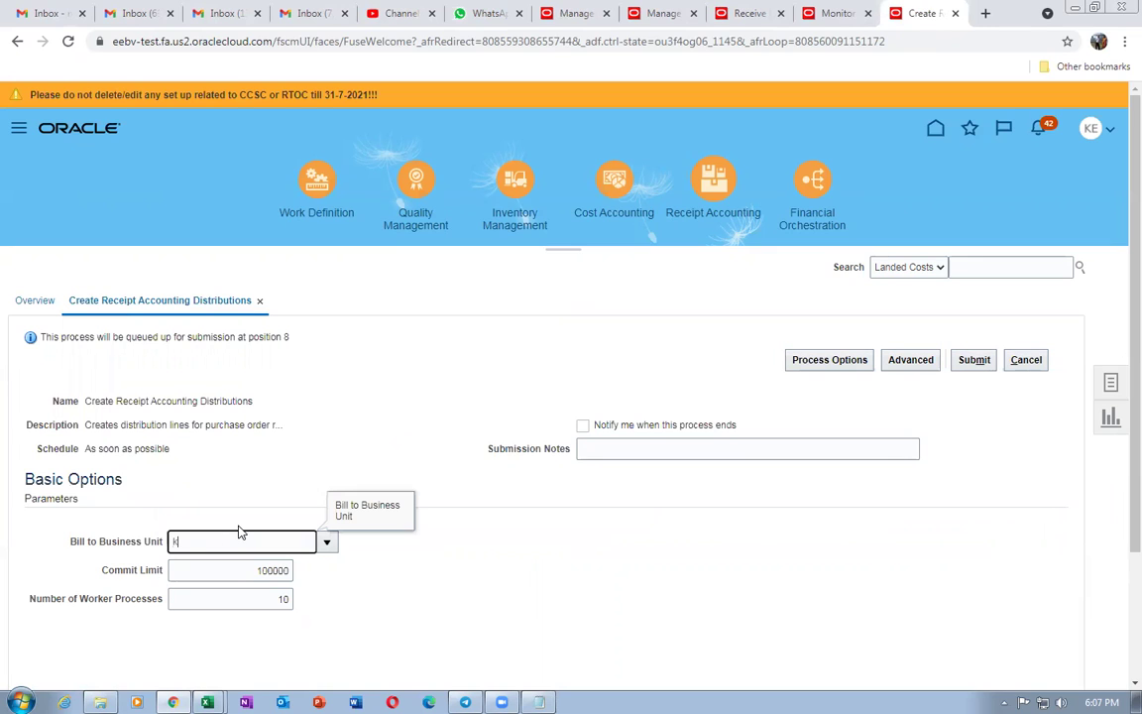
key("Tab")
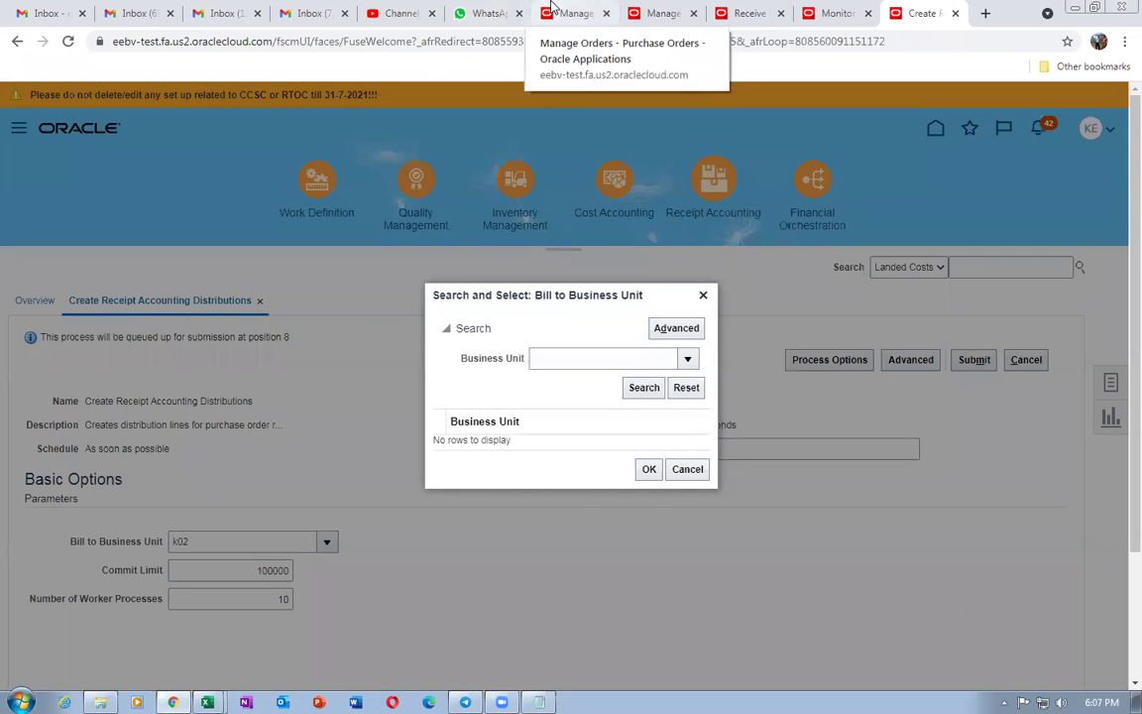
left_click(609, 359)
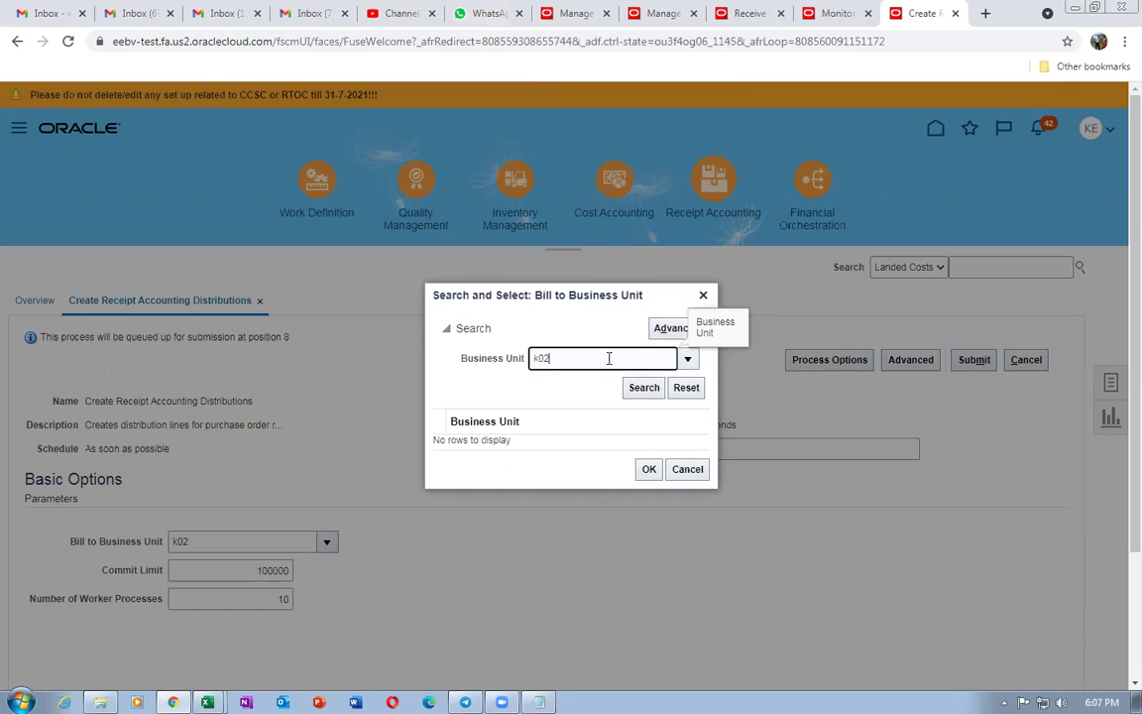
key("Tab")
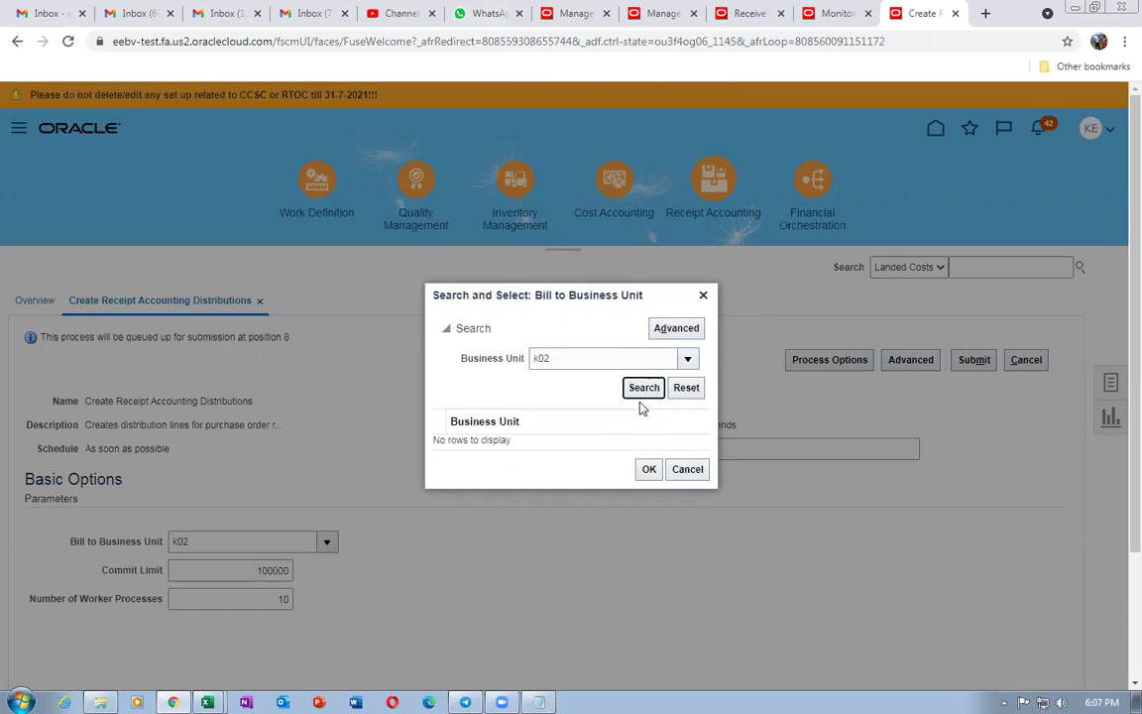
left_click(573, 361)
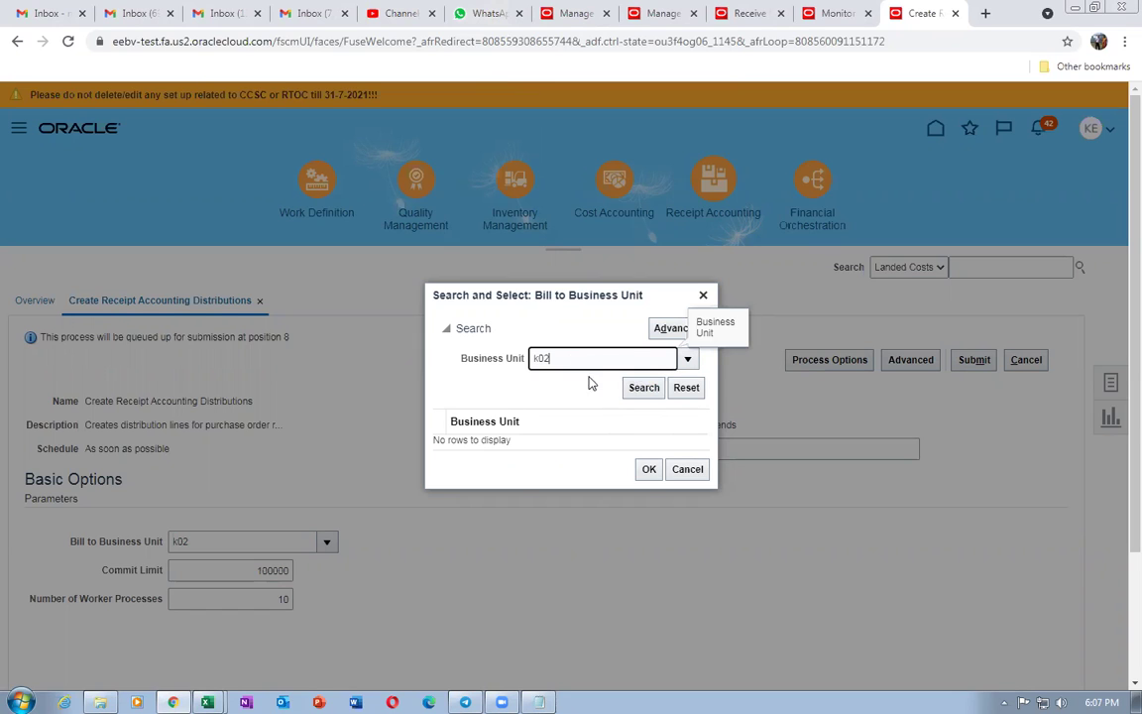
left_click(689, 329)
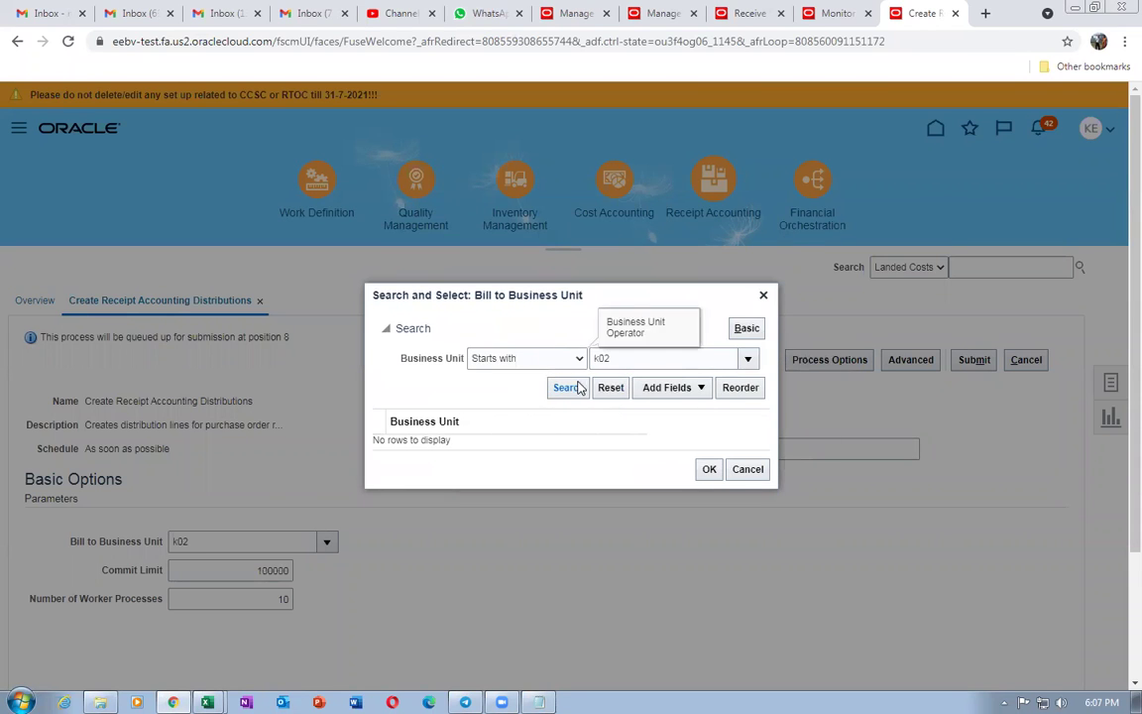
left_click(569, 397)
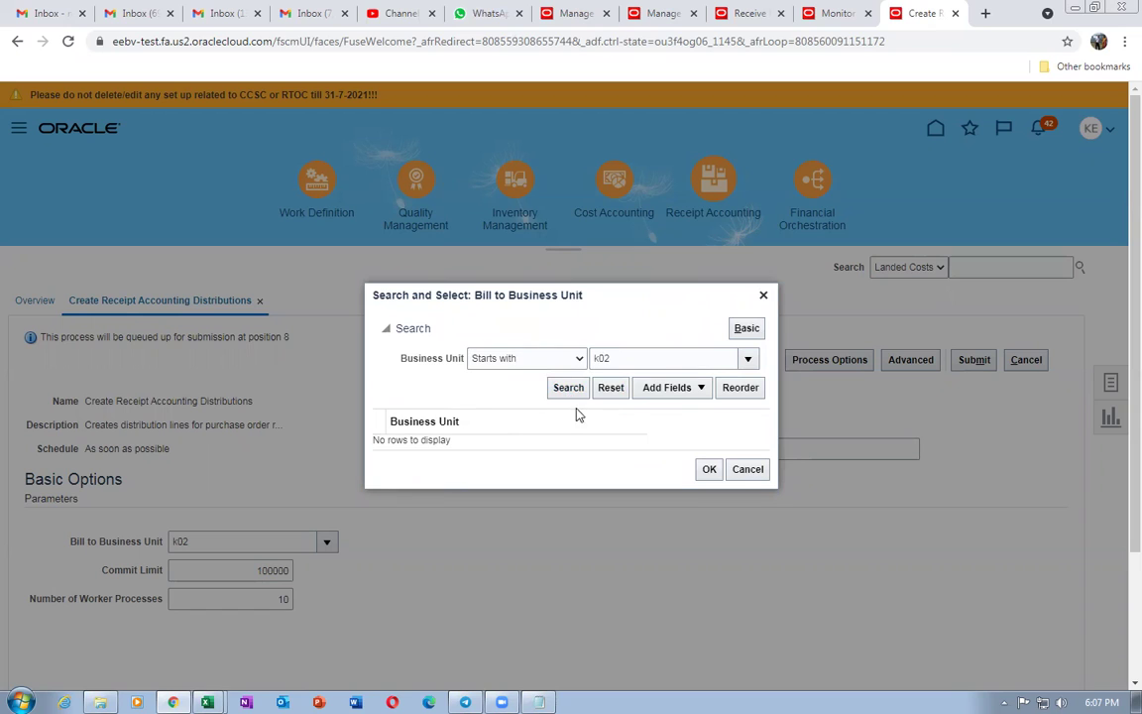
left_click(582, 388)
left_click(620, 358)
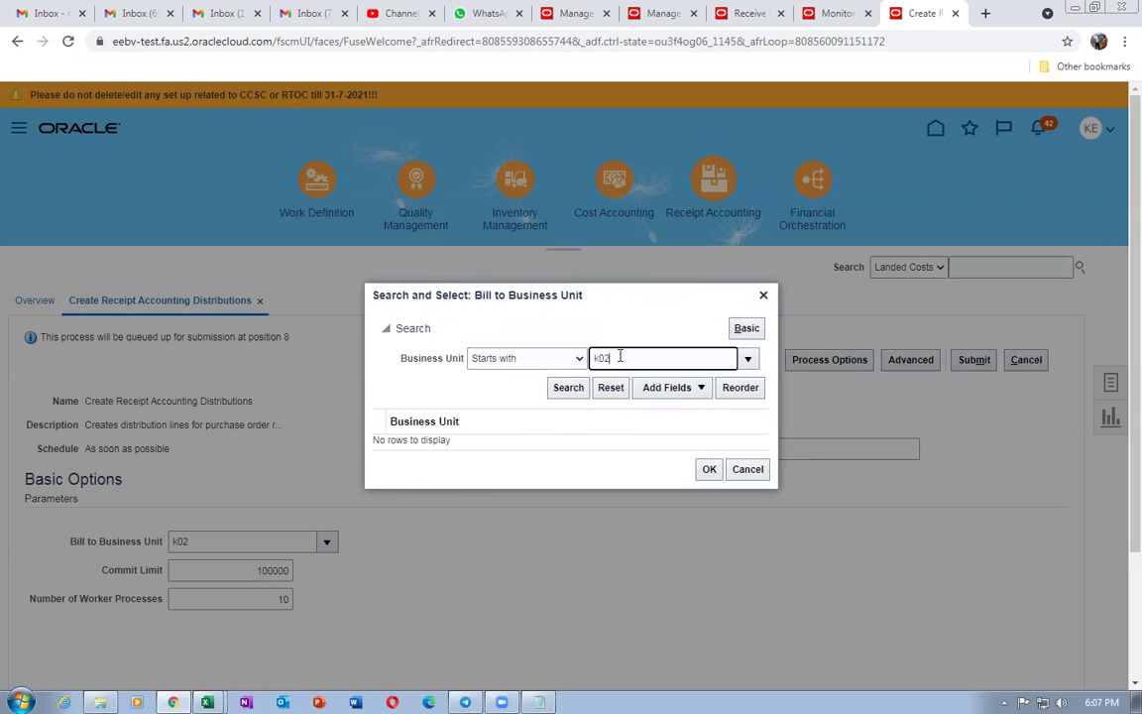
left_click_drag(620, 358, 585, 359)
- Re-search with uppercase K02 and choose K02 US Business Units as Bill to Business Unit
type("K0")
key("Tab")
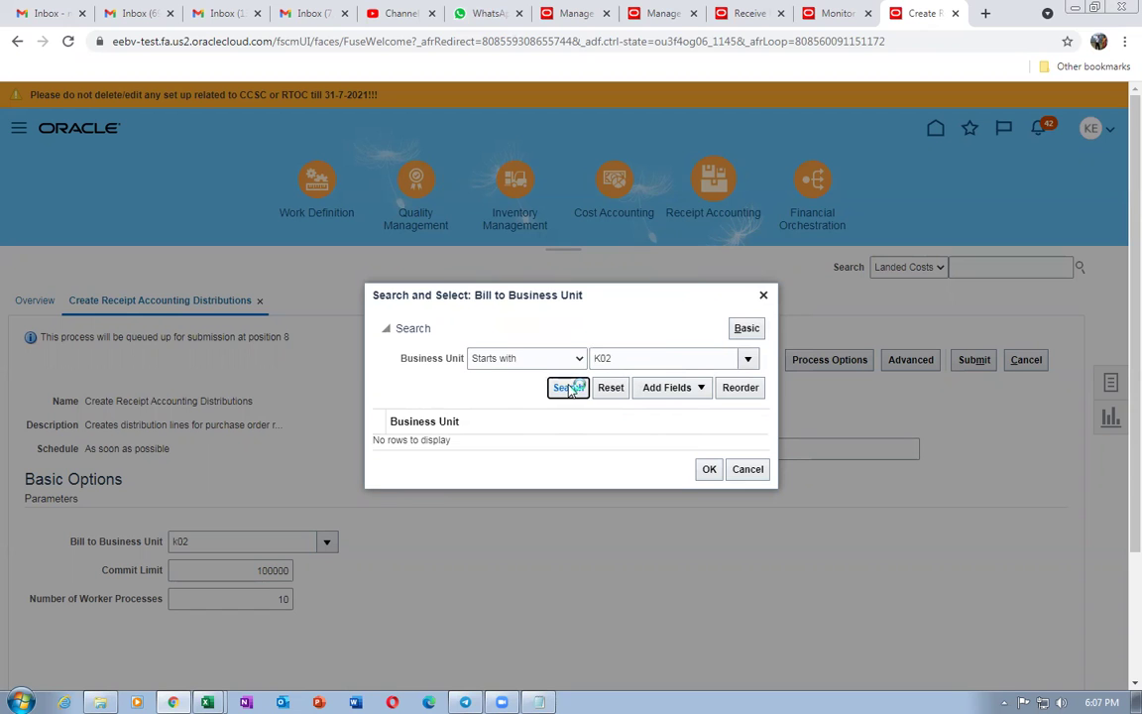
left_click(570, 388)
left_click(532, 444)
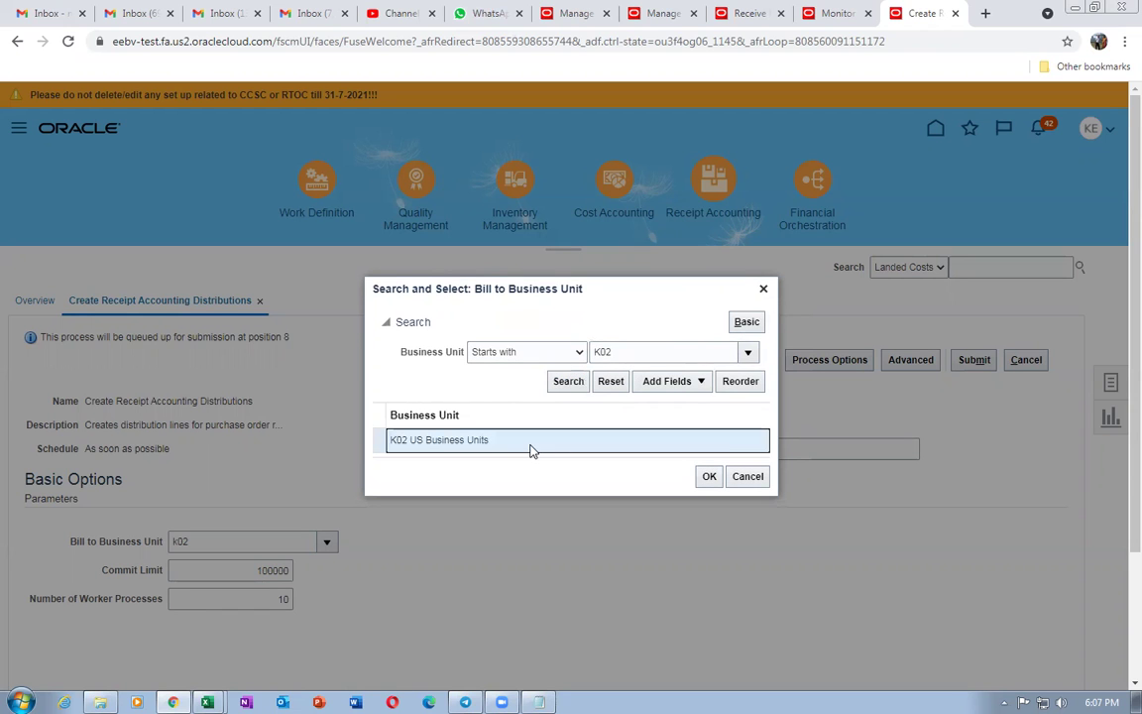
left_click(711, 476)
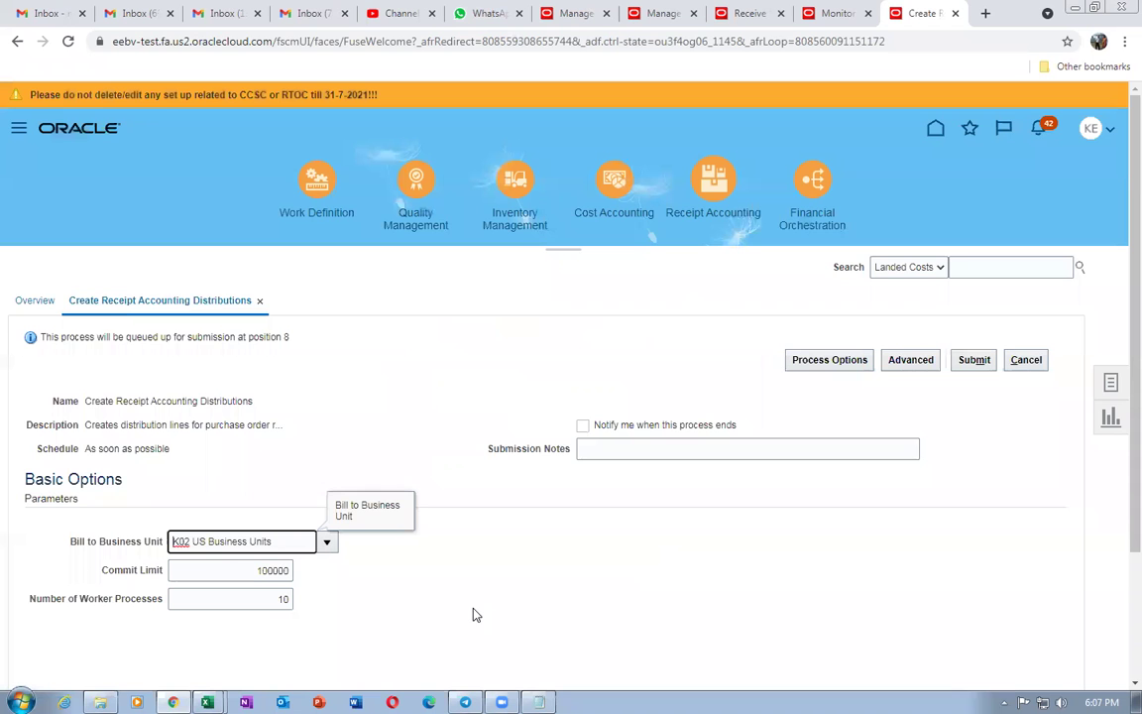
left_click(459, 632)
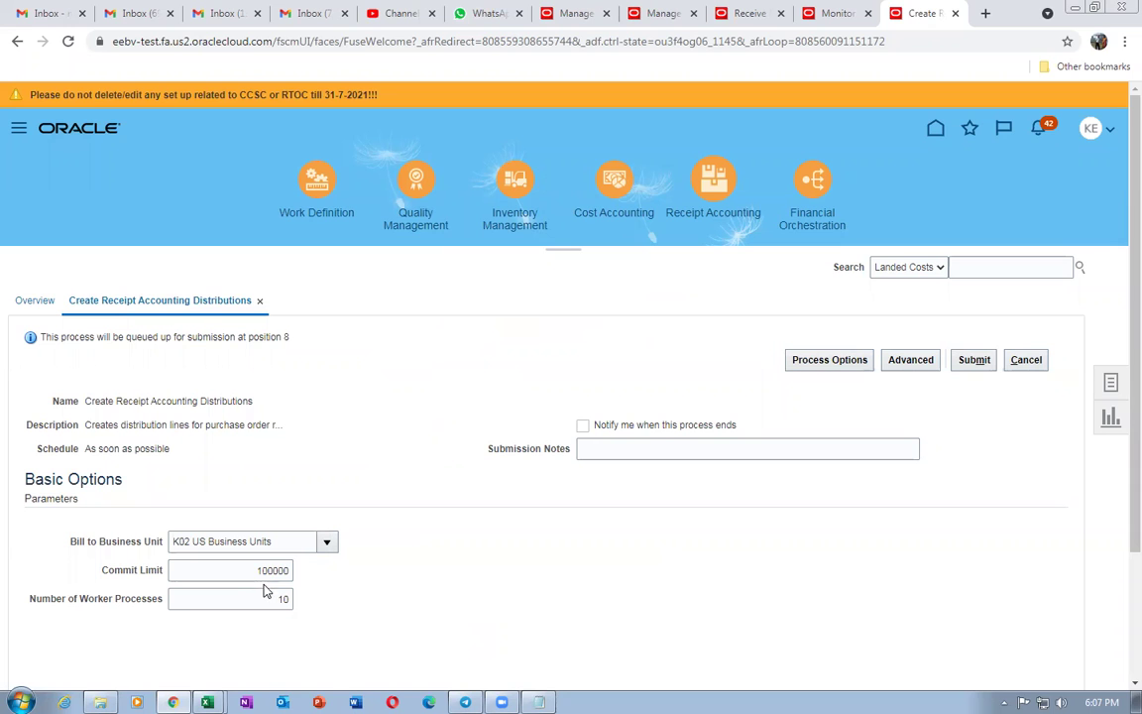
key("alt+Tab")
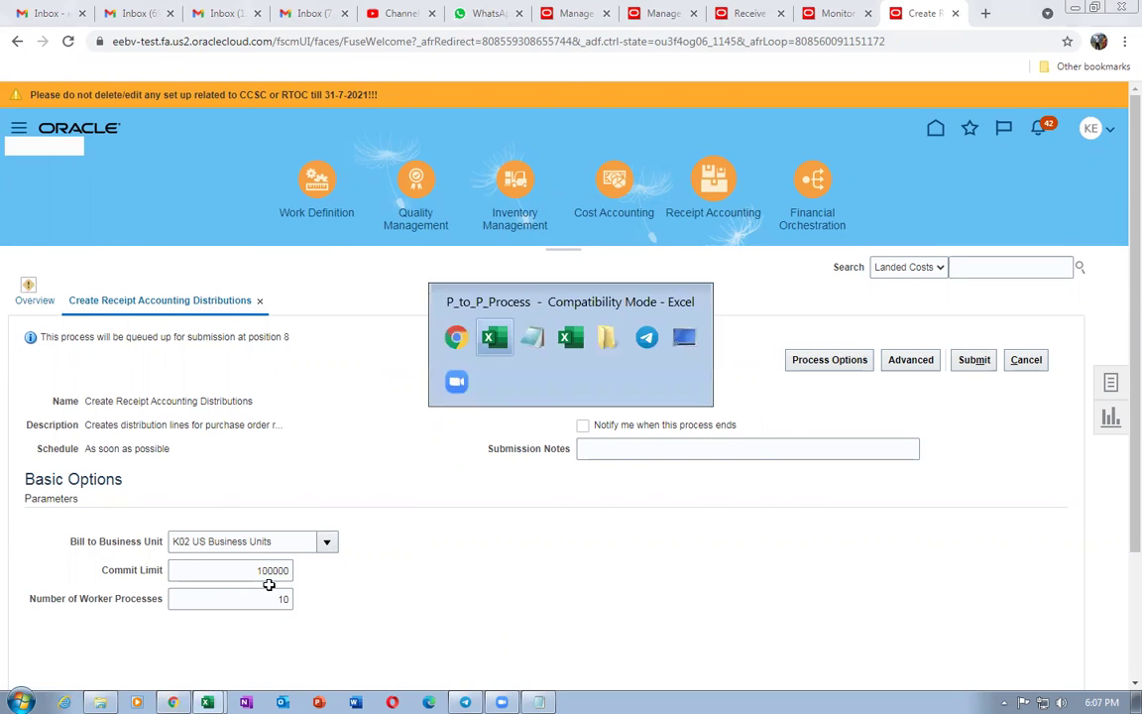
left_click_drag(8, 377, 7, 459)
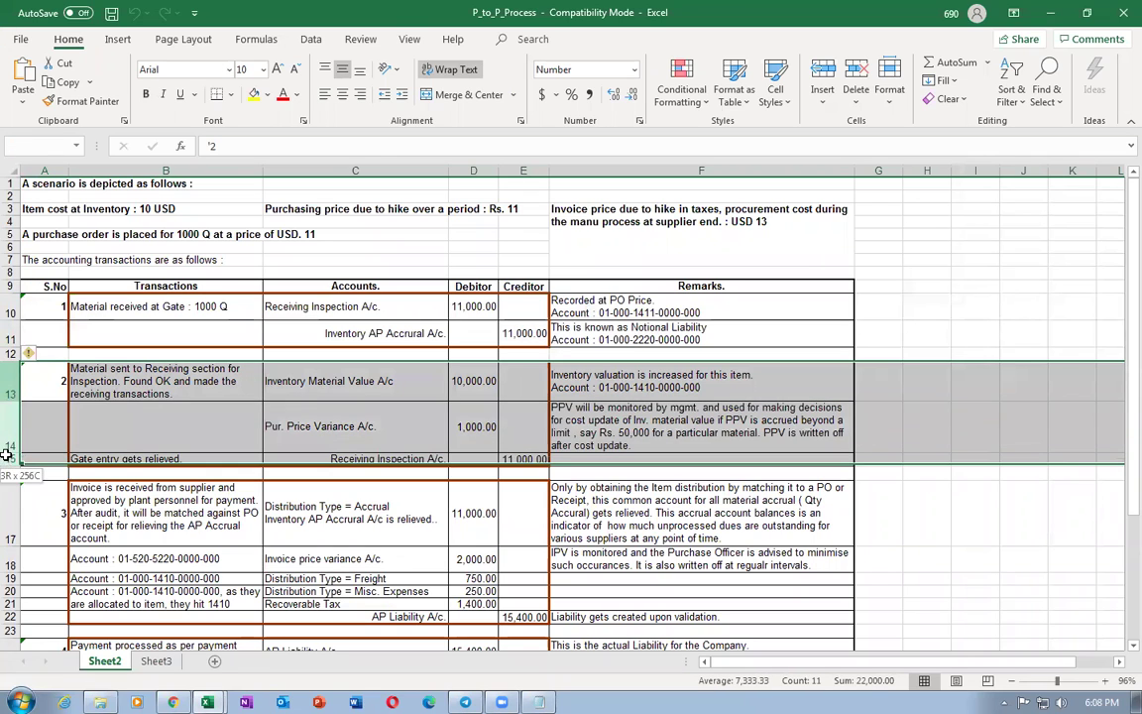
left_click_drag(8, 308, 7, 339)
left_click(338, 311)
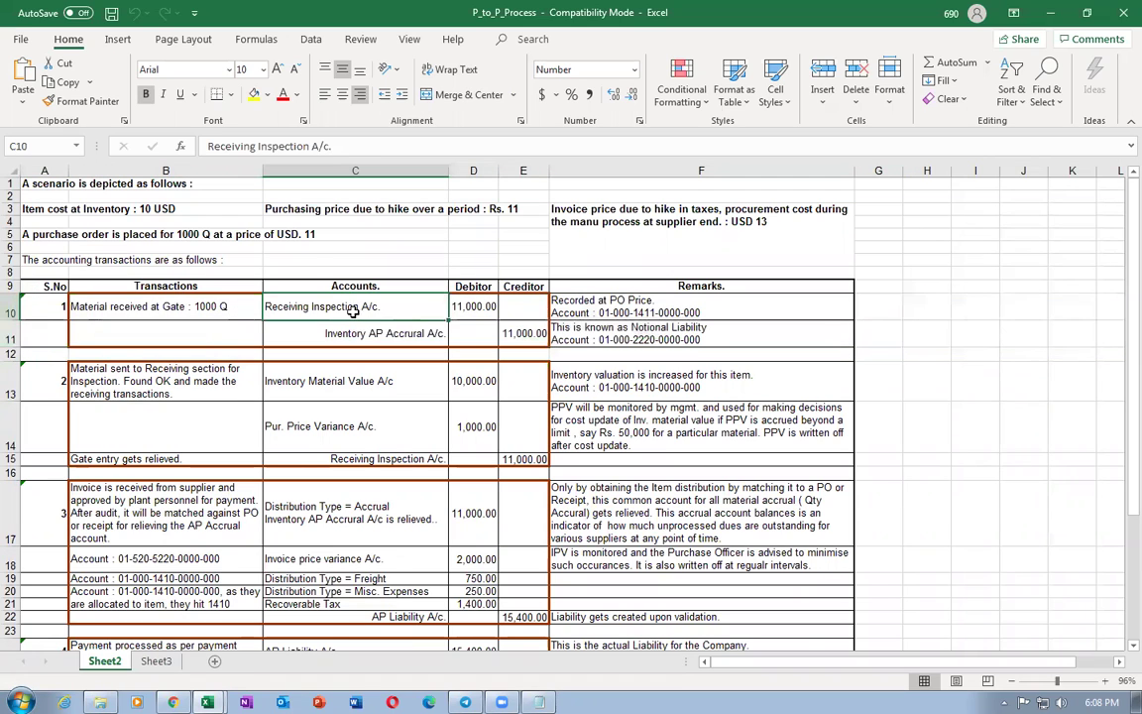
left_click(388, 333)
left_click(532, 333)
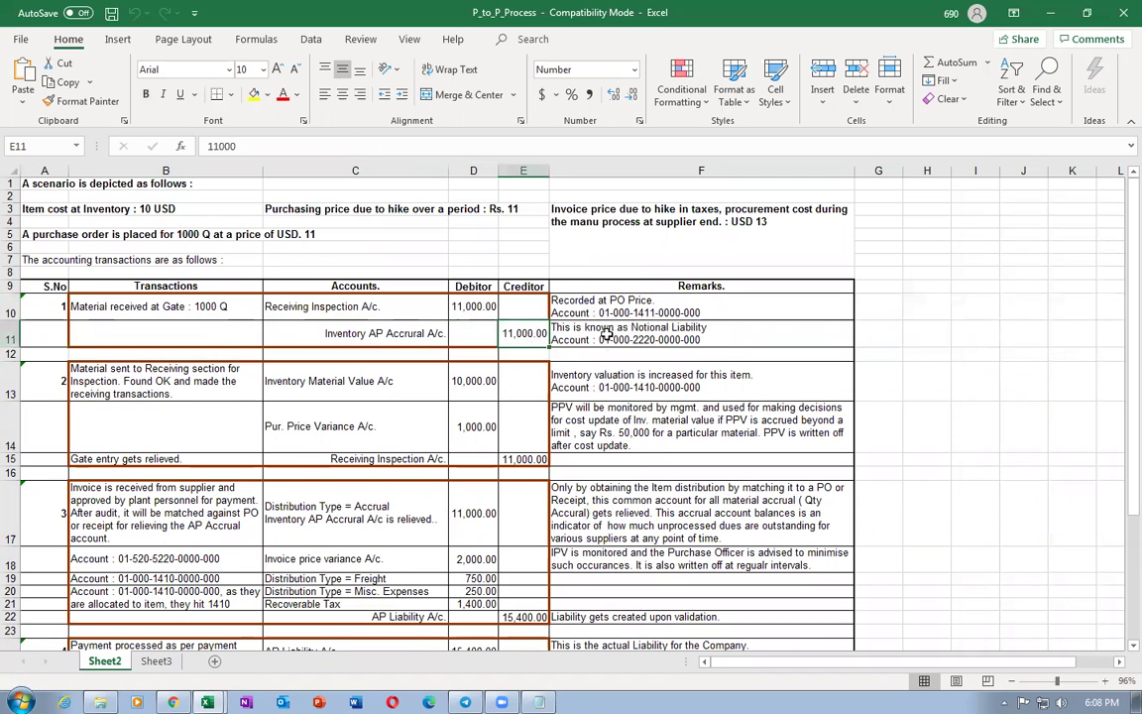
key("Right")
left_click(529, 333)
left_click(349, 334)
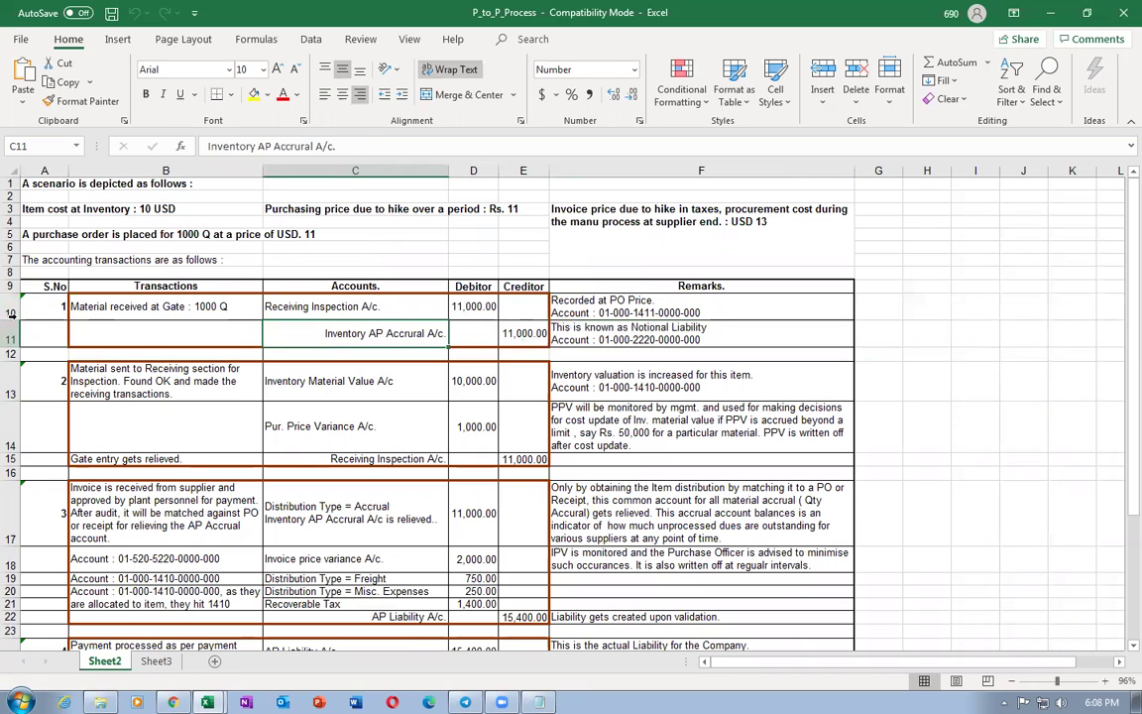
left_click_drag(11, 313, 11, 337)
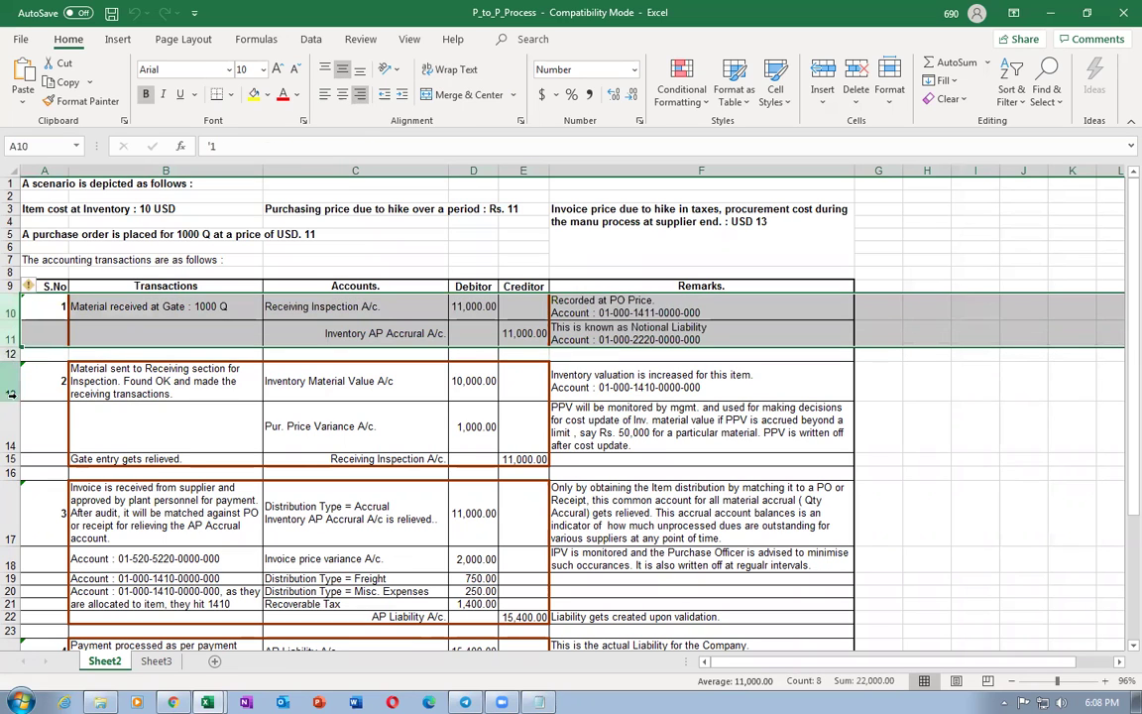
left_click_drag(11, 382, 7, 459)
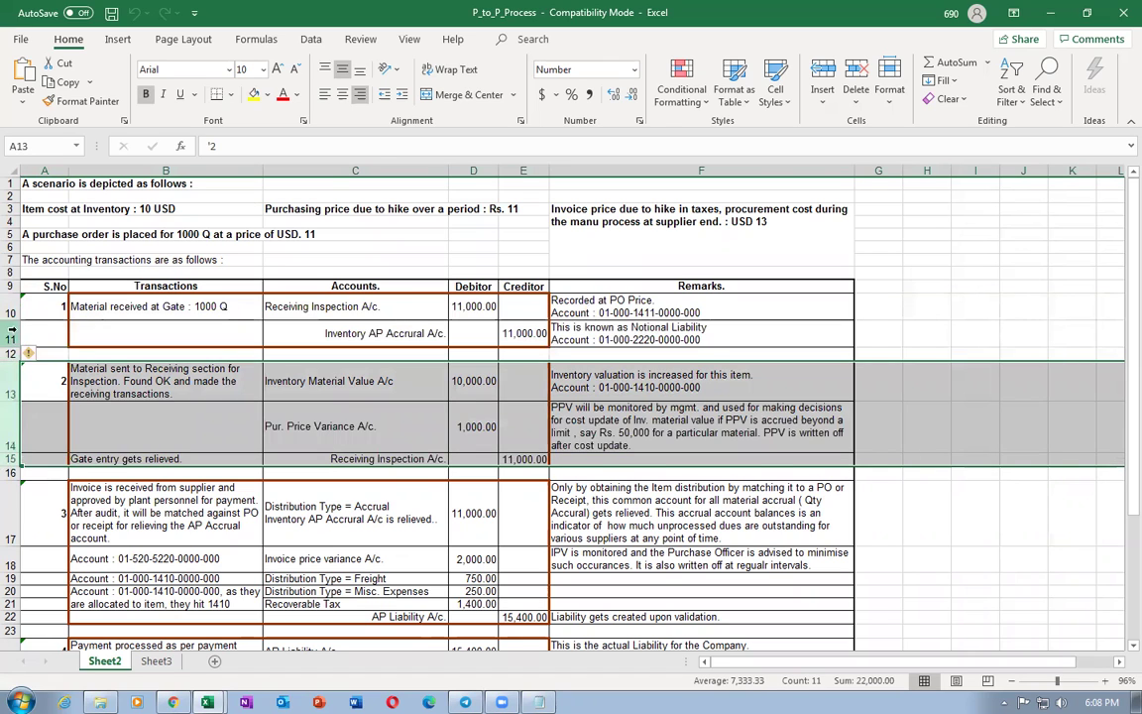
left_click_drag(9, 334, 9, 334)
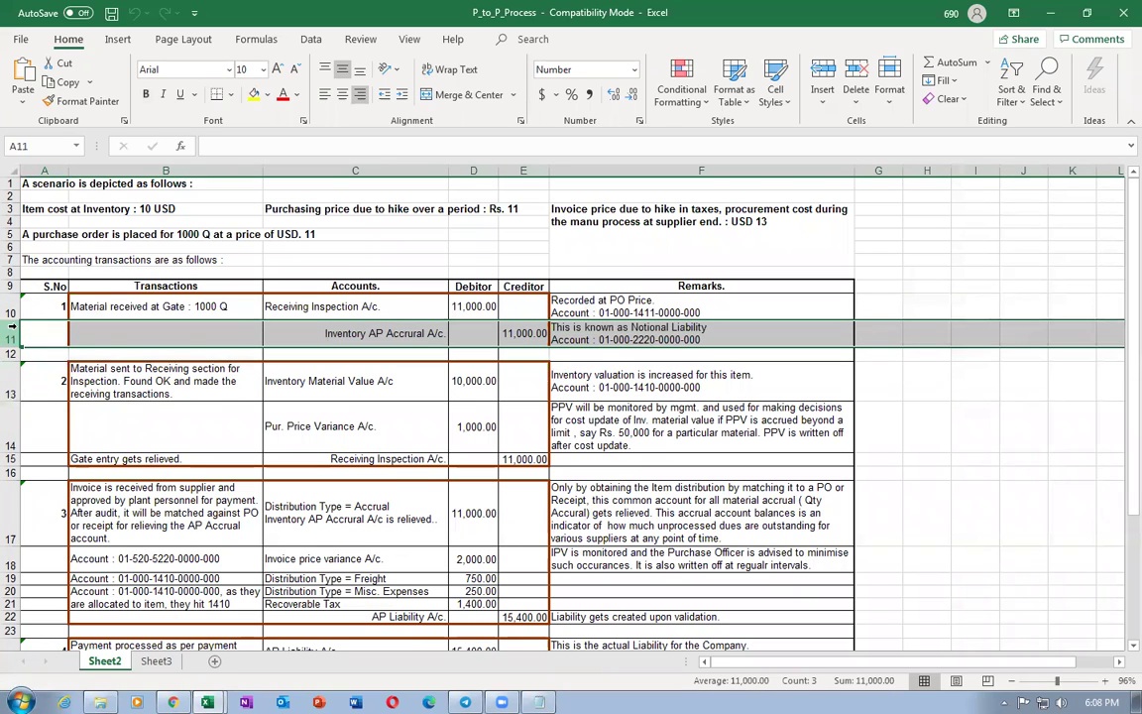
left_click_drag(12, 304, 12, 333)
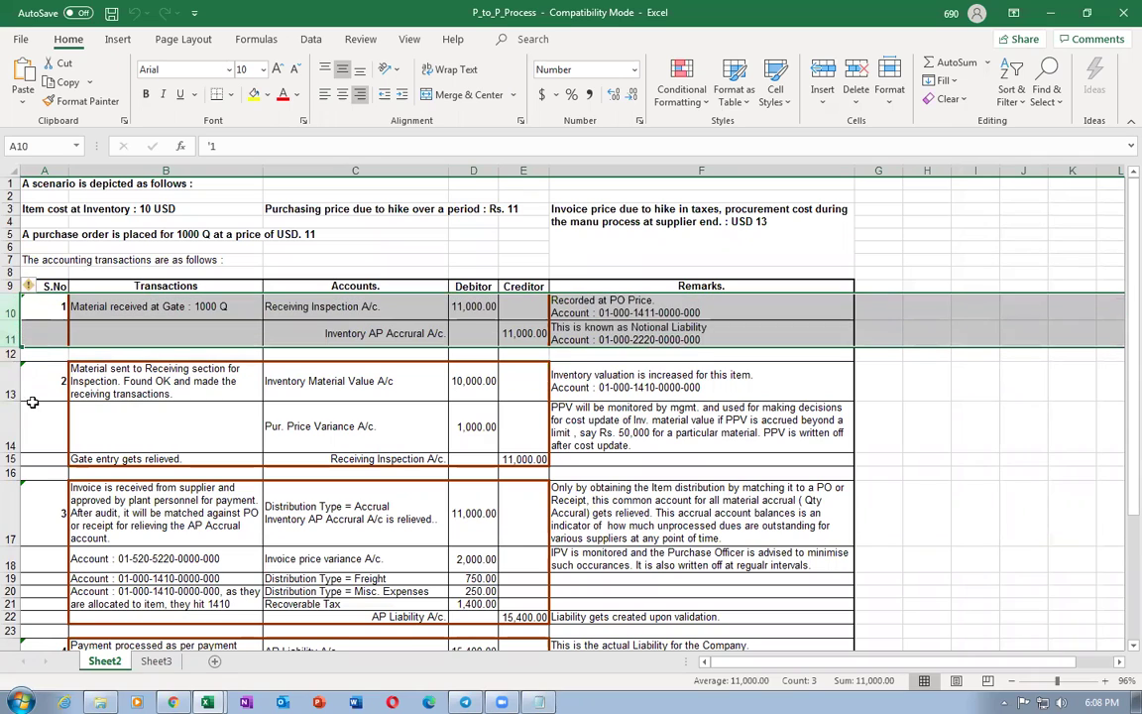
left_click_drag(7, 395, 10, 455)
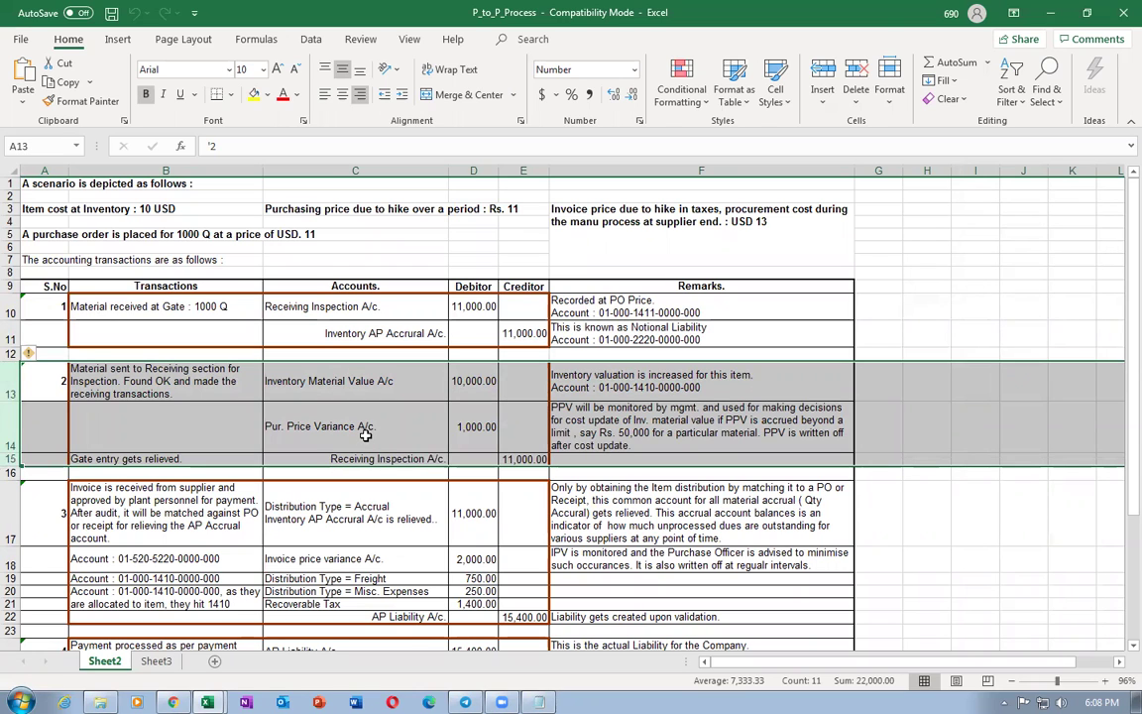
key("alt+Tab")
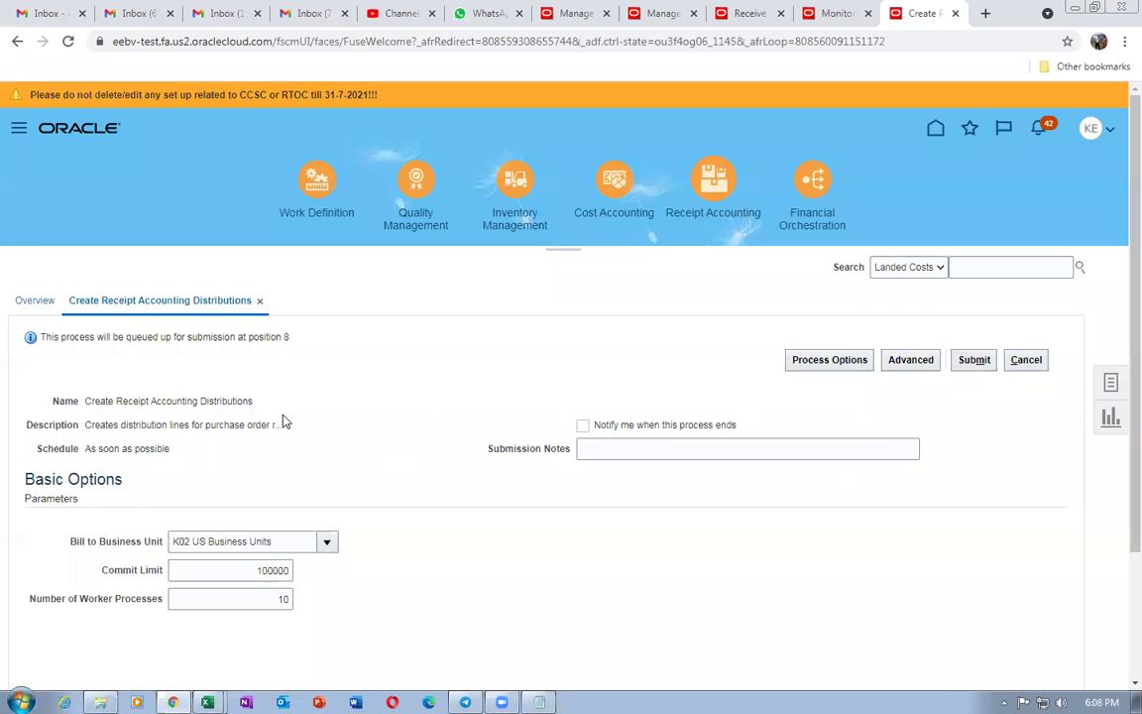
- Submit Create Receipt Accounting Distributions as process 4459340 and go to the process monitor
left_click(992, 366)
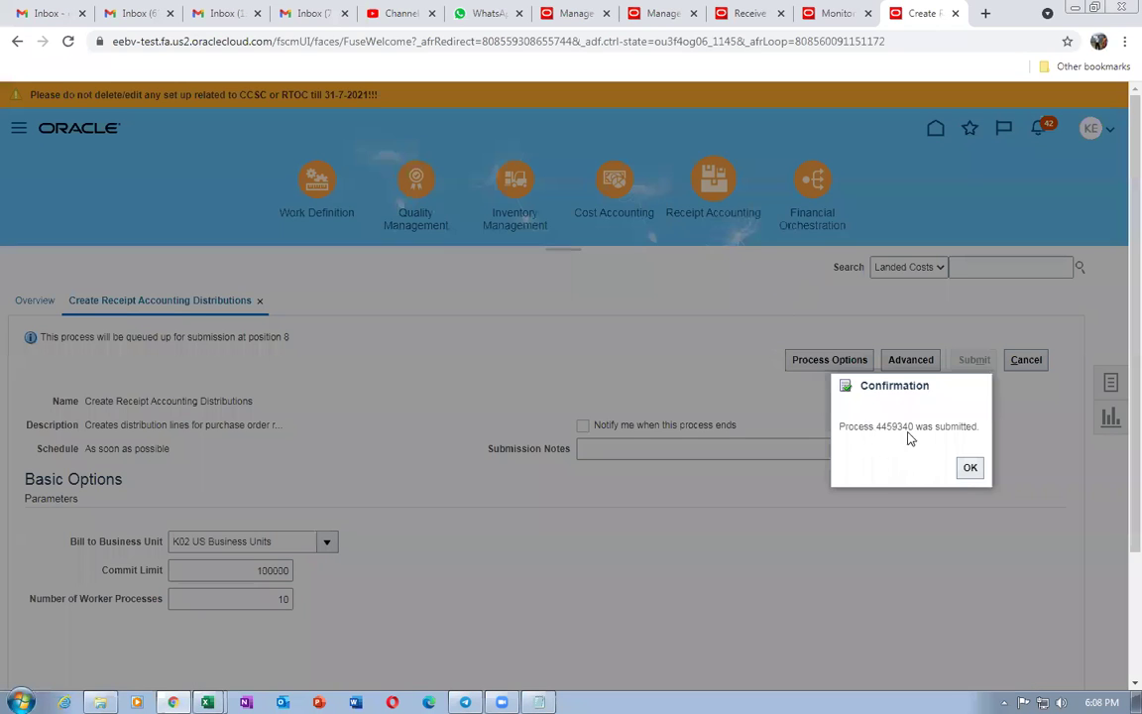
left_click(970, 467)
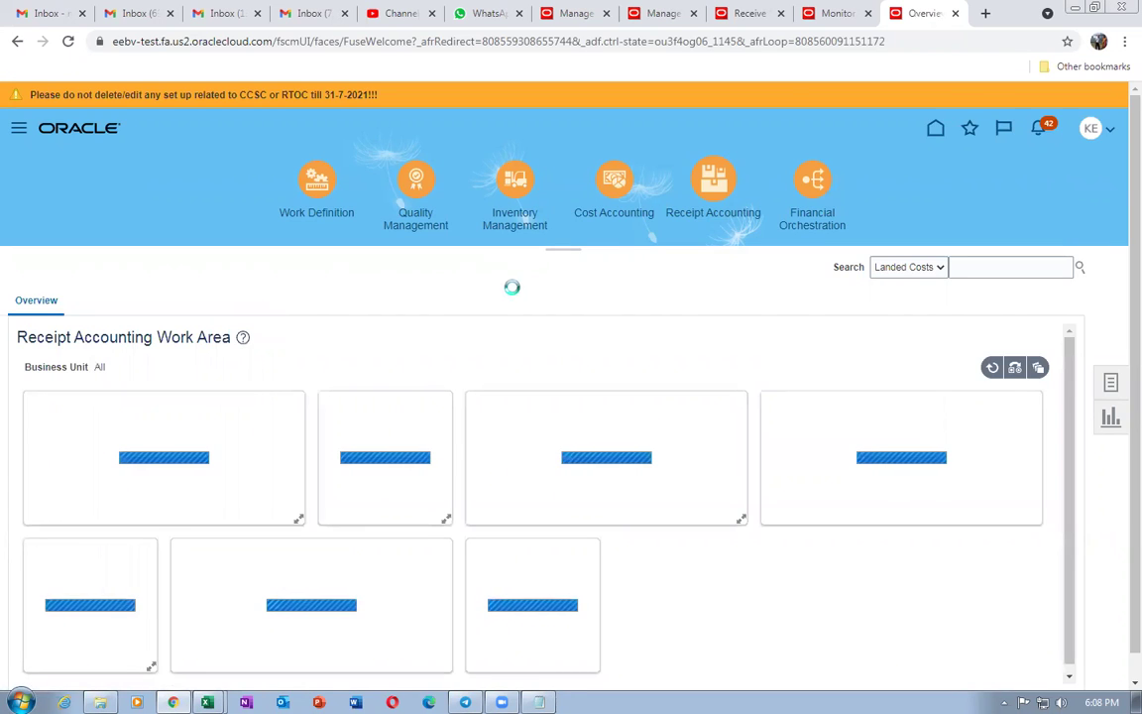
left_click(845, 15)
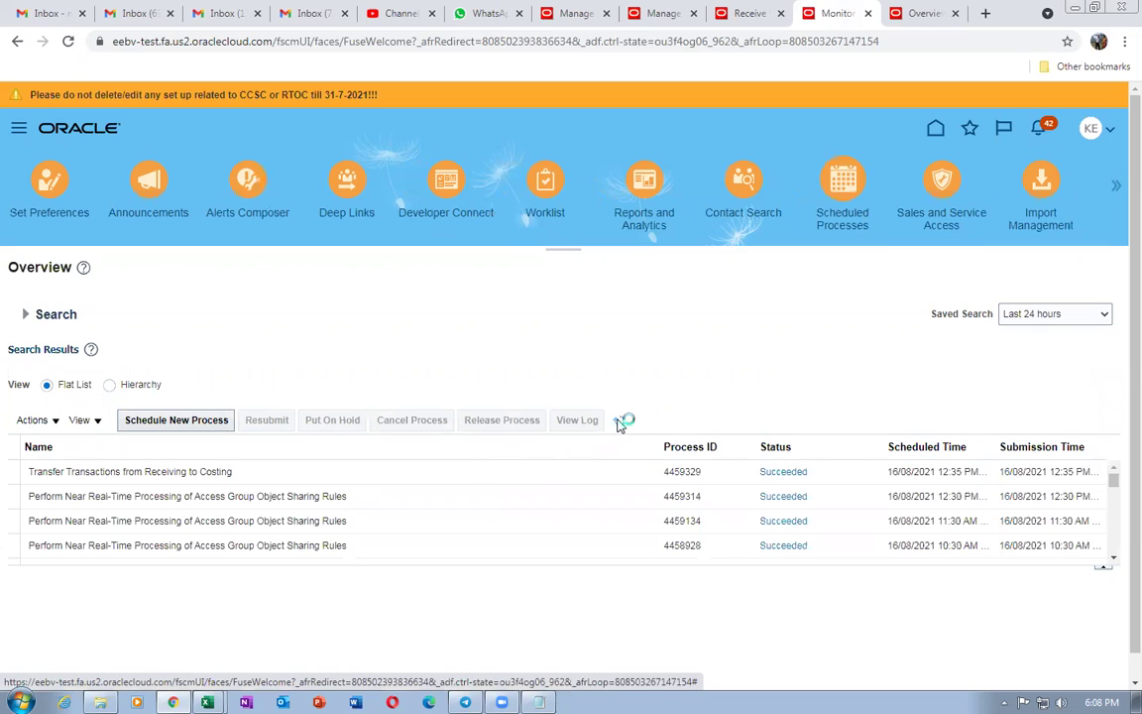
- Refresh the scheduled process list repeatedly until the distribution subprocess is running
left_click(622, 421)
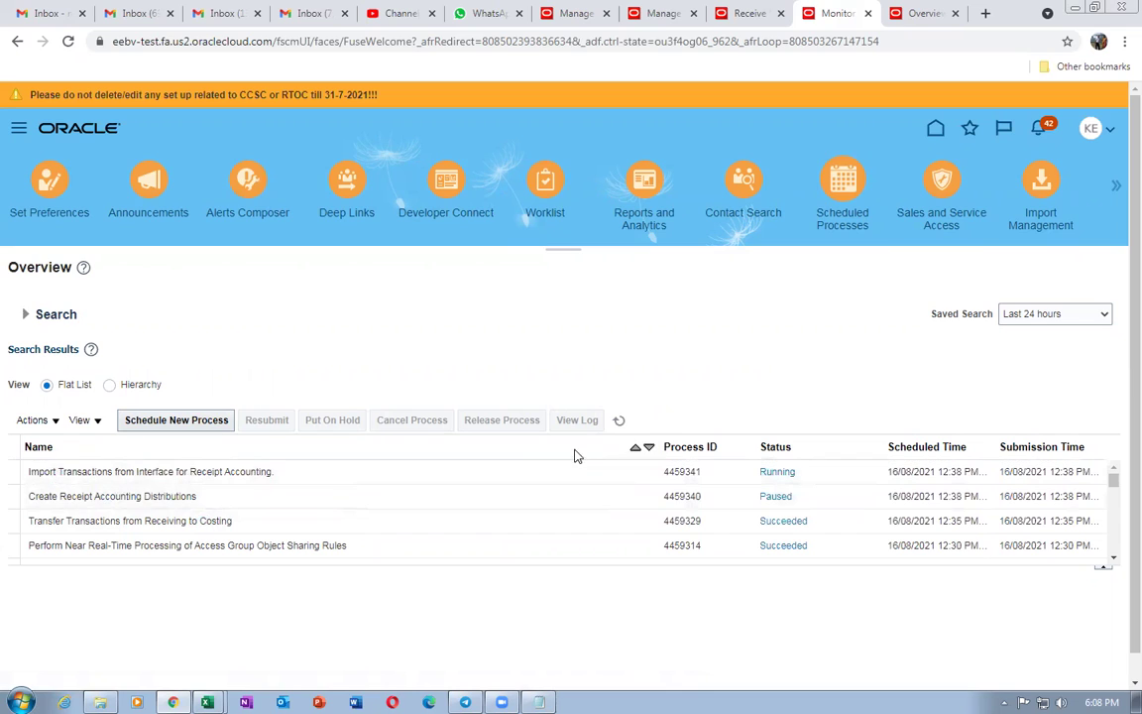
left_click(619, 422)
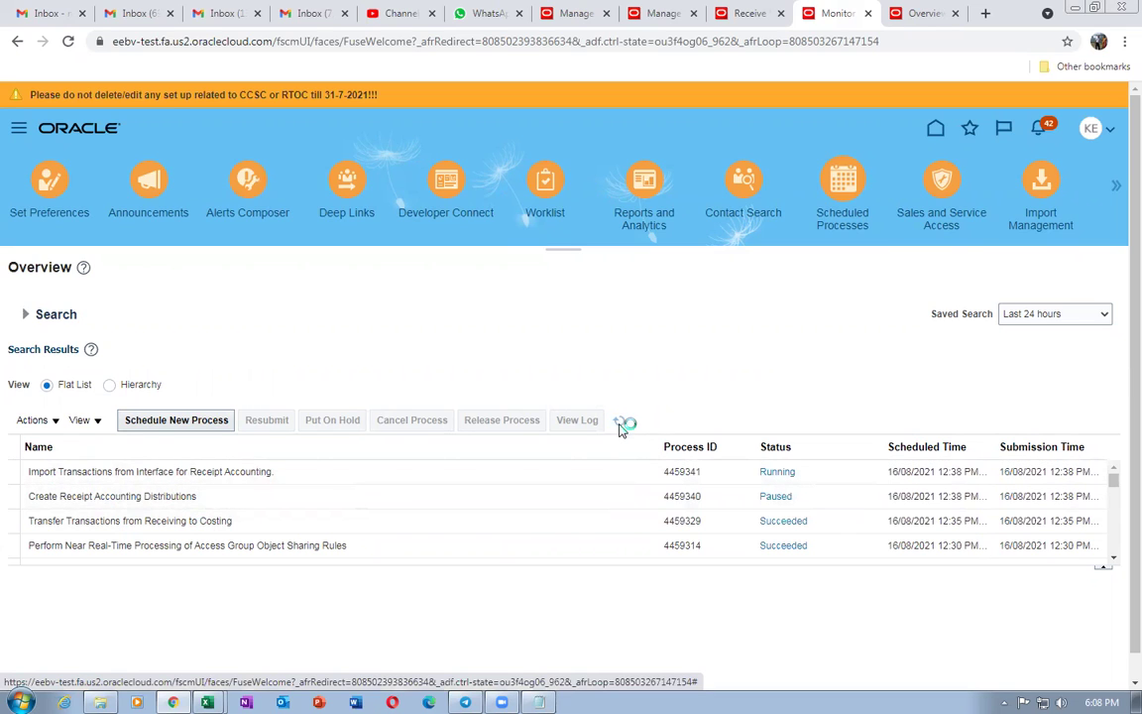
left_click(619, 422)
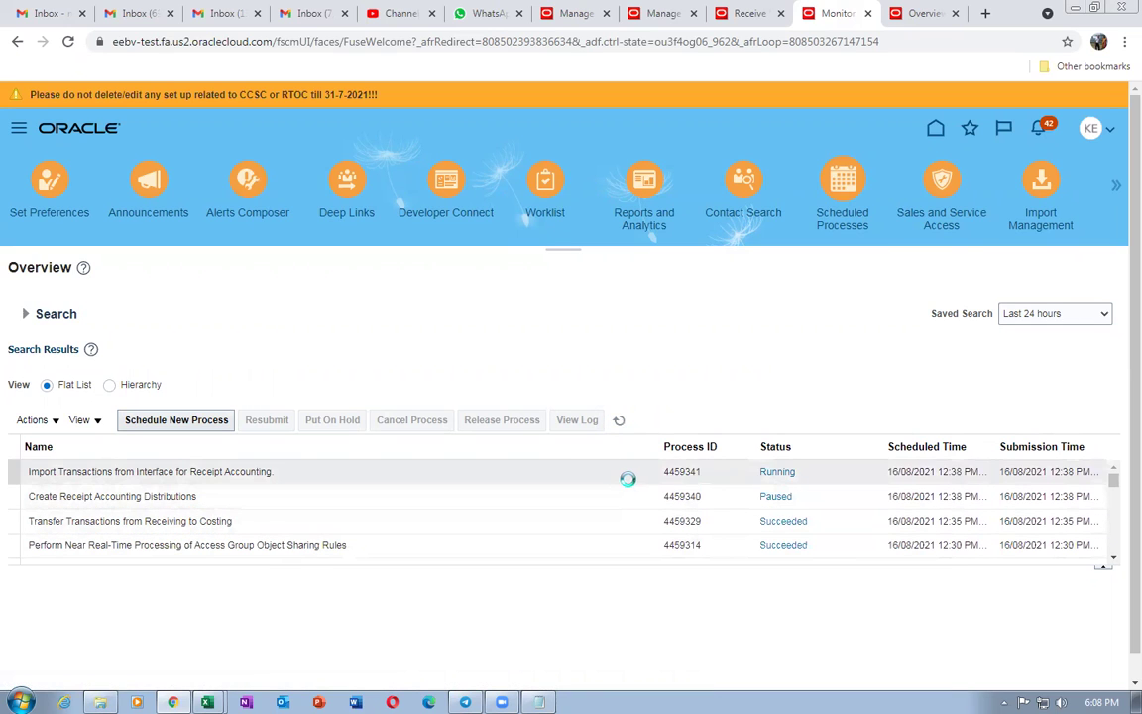
left_click(619, 422)
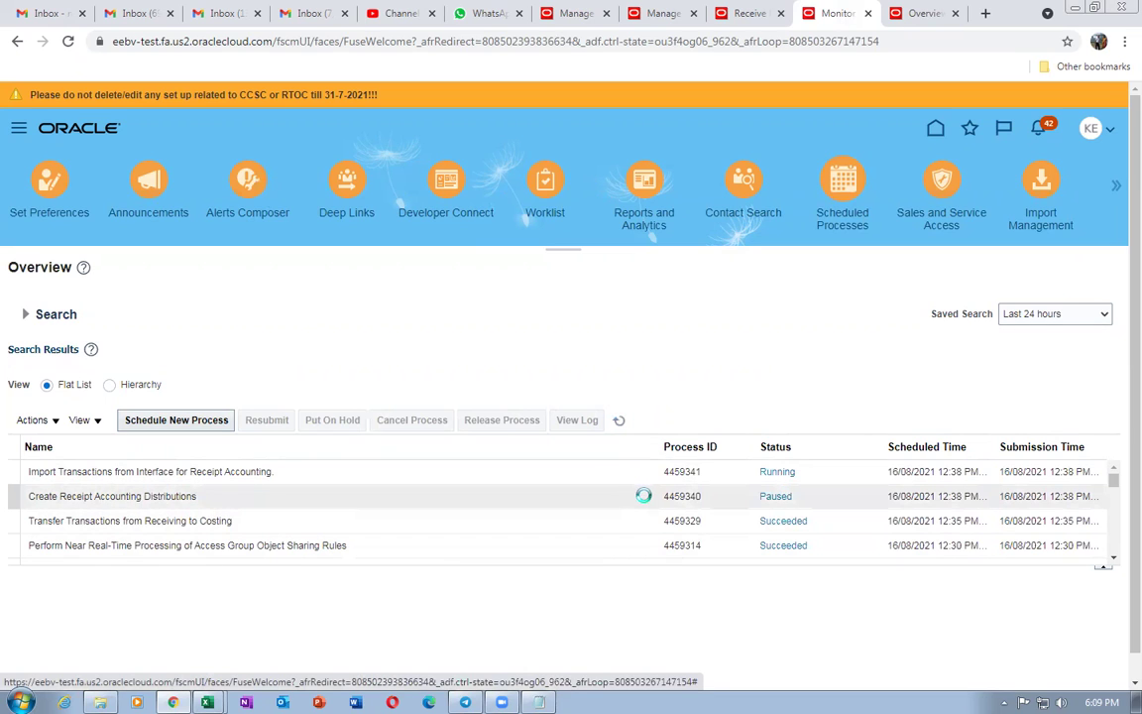
left_click(620, 421)
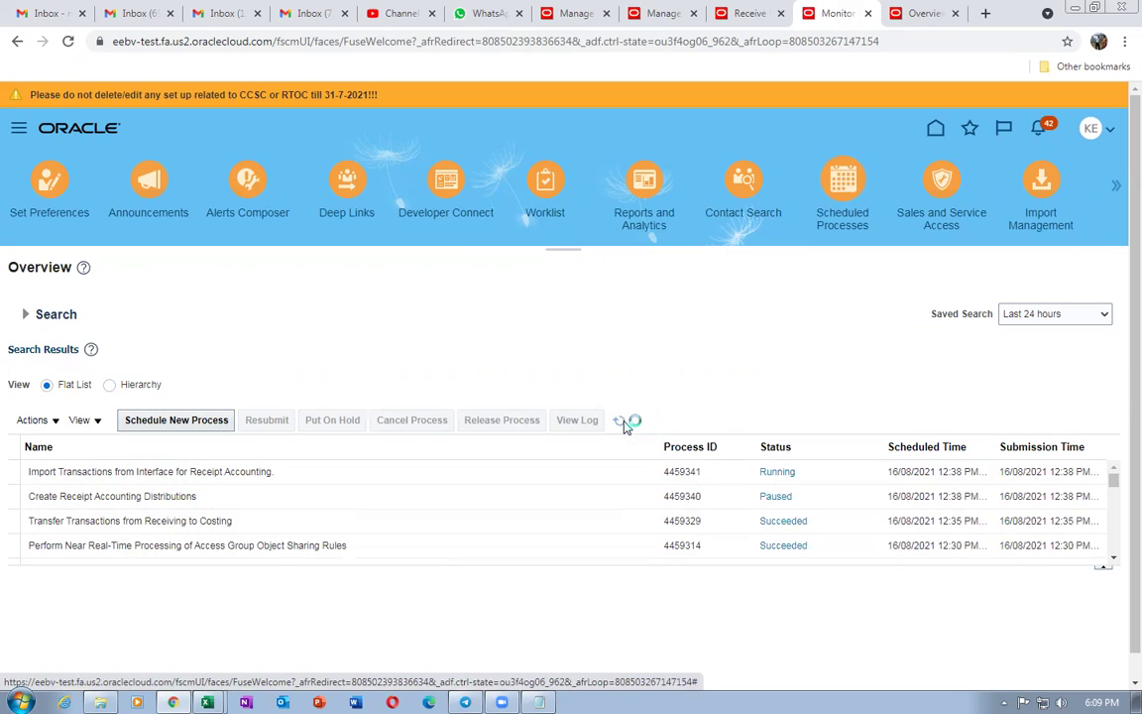
left_click(625, 425)
left_click(620, 426)
left_click(621, 426)
left_click(620, 422)
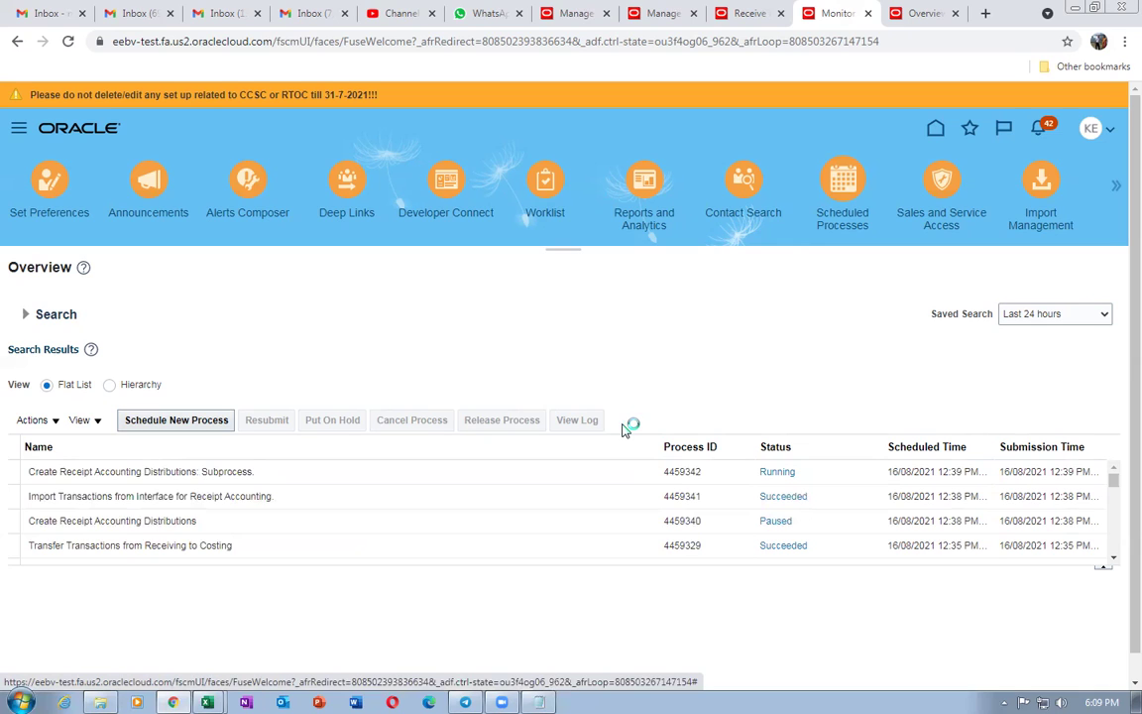
left_click(620, 423)
left_click(620, 423)
left_click(619, 423)
key("alt+Tab")
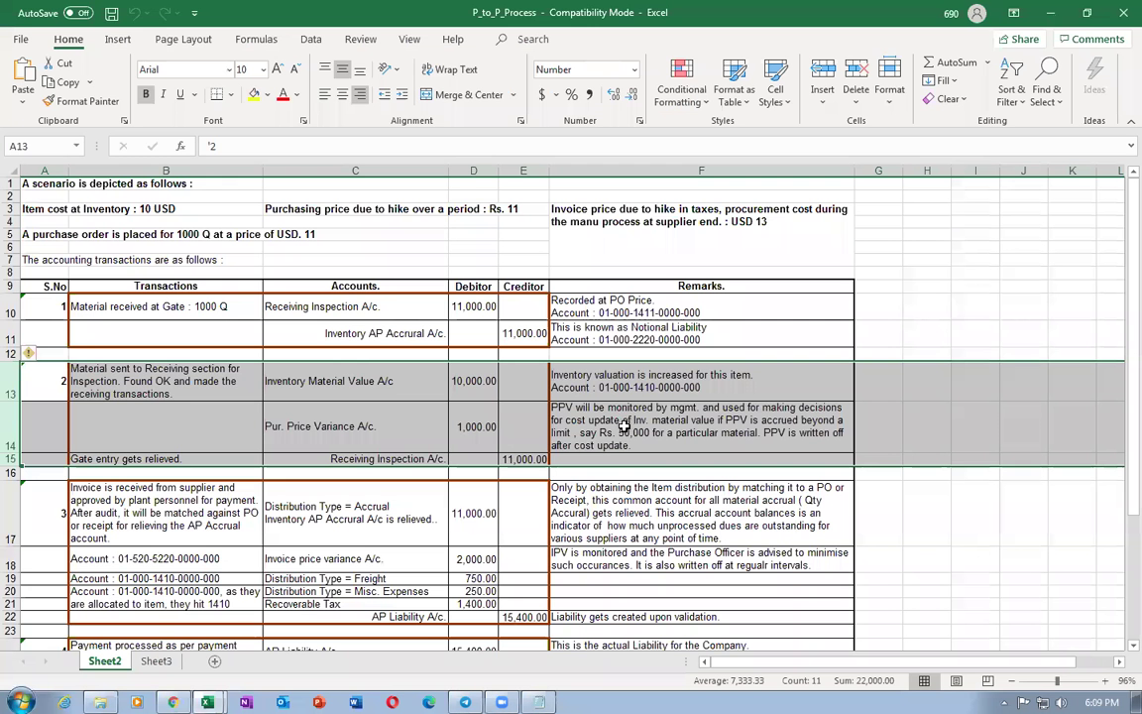
- Review the Inventory AP Accrual and Receiving Inspection entries, then refresh the Oracle process list
left_click(377, 334)
left_click(553, 337)
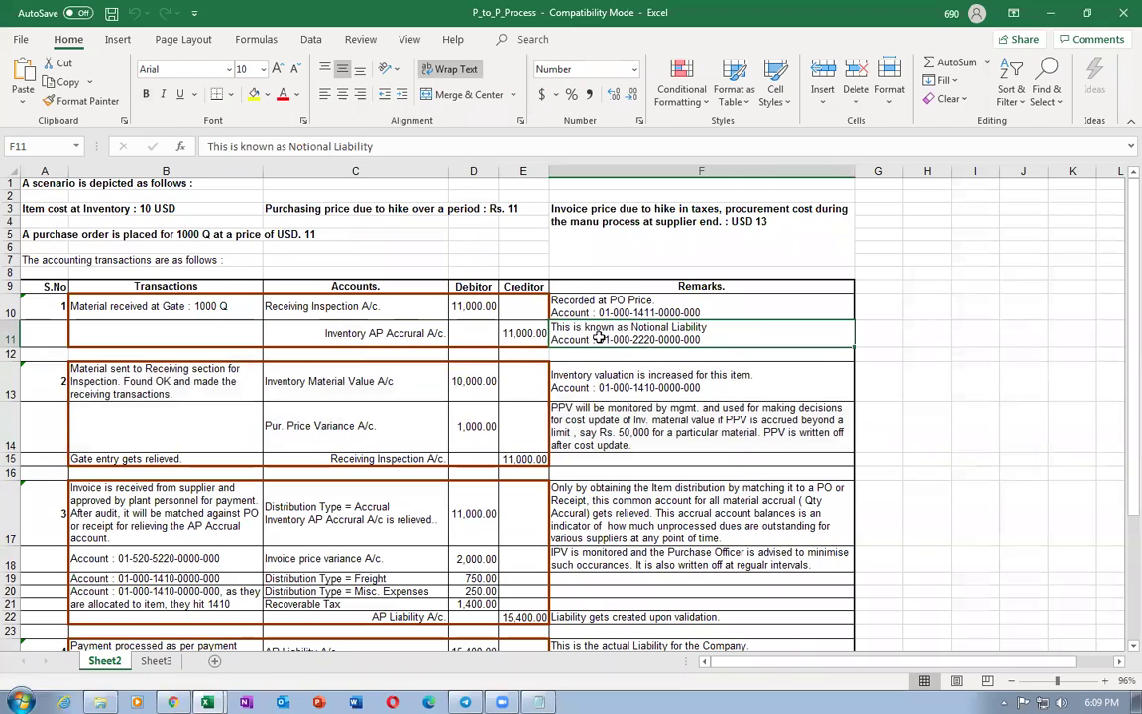
left_click(308, 307)
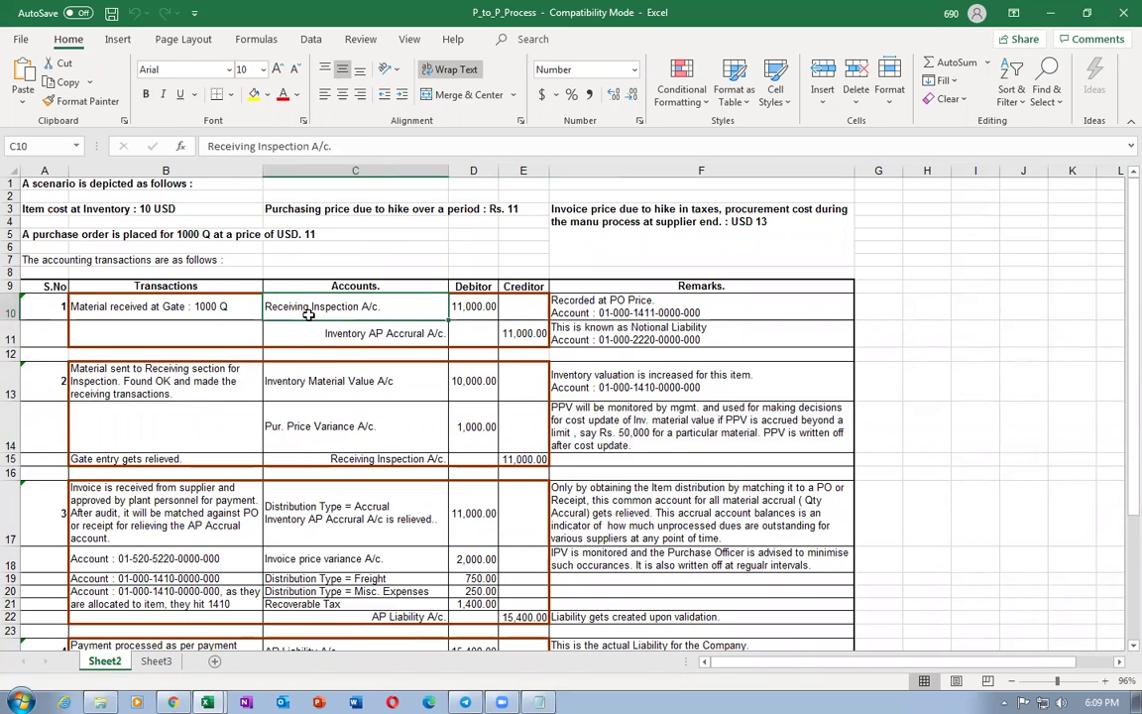
key("alt+Tab")
left_click(617, 419)
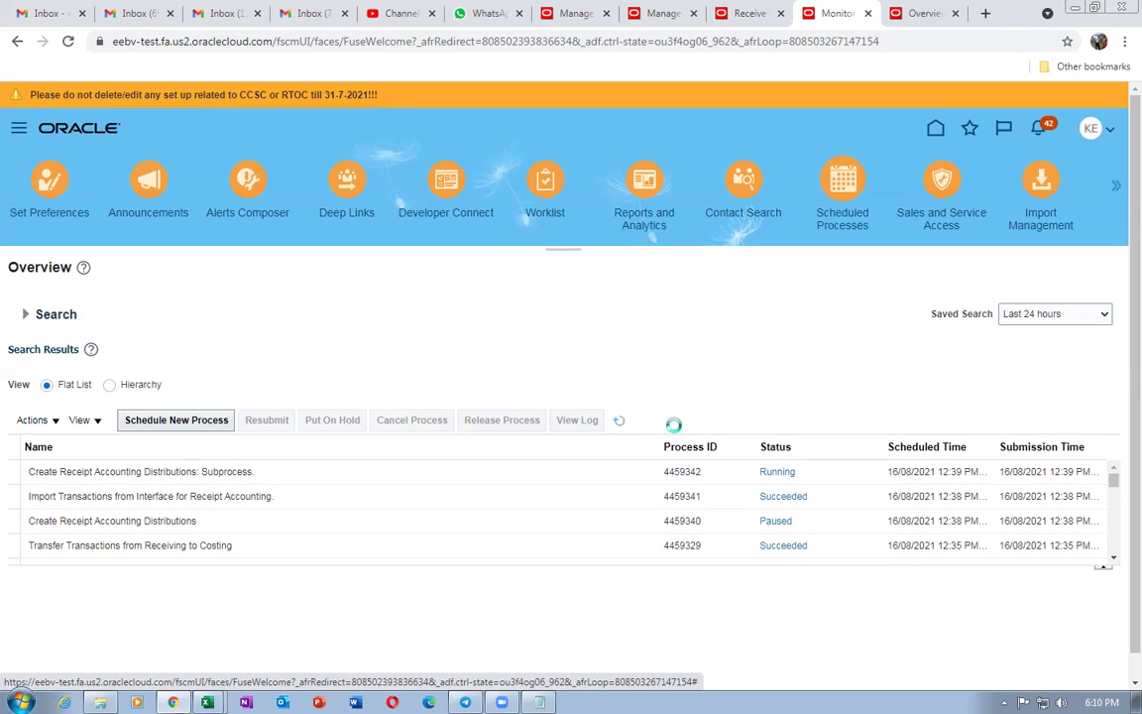
- Switch through the Receive and Monitor browser tabs to the Receipt Accounting Work Area overview
left_click(752, 14)
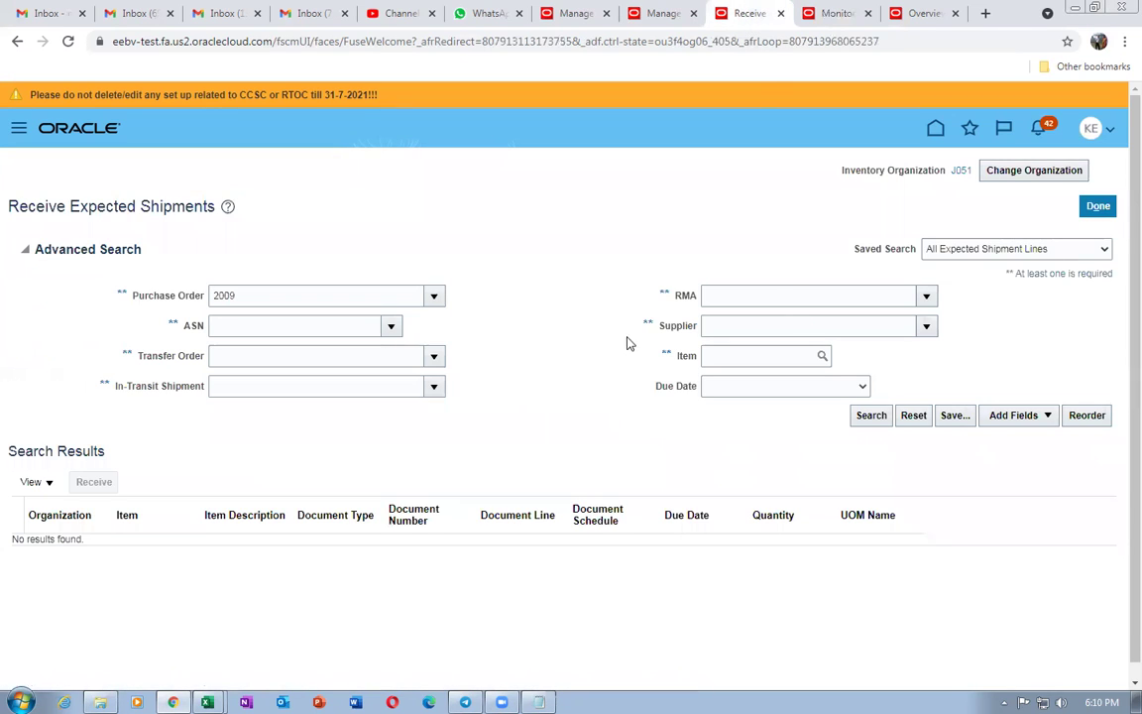
left_click(838, 14)
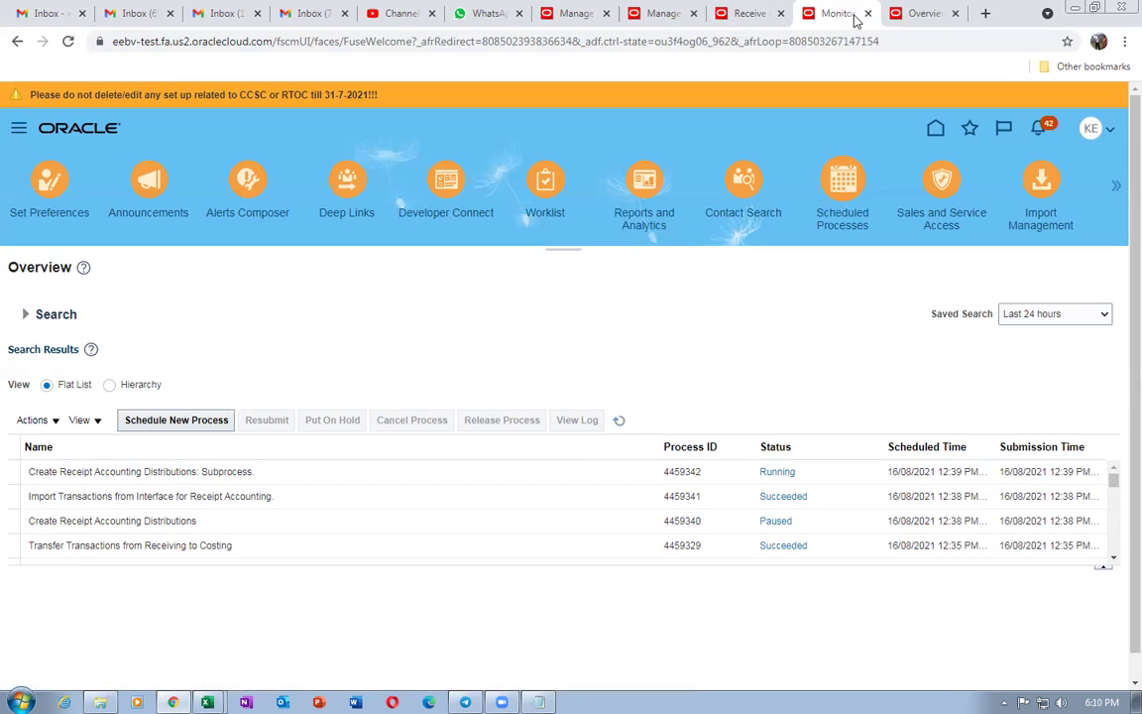
left_click(920, 14)
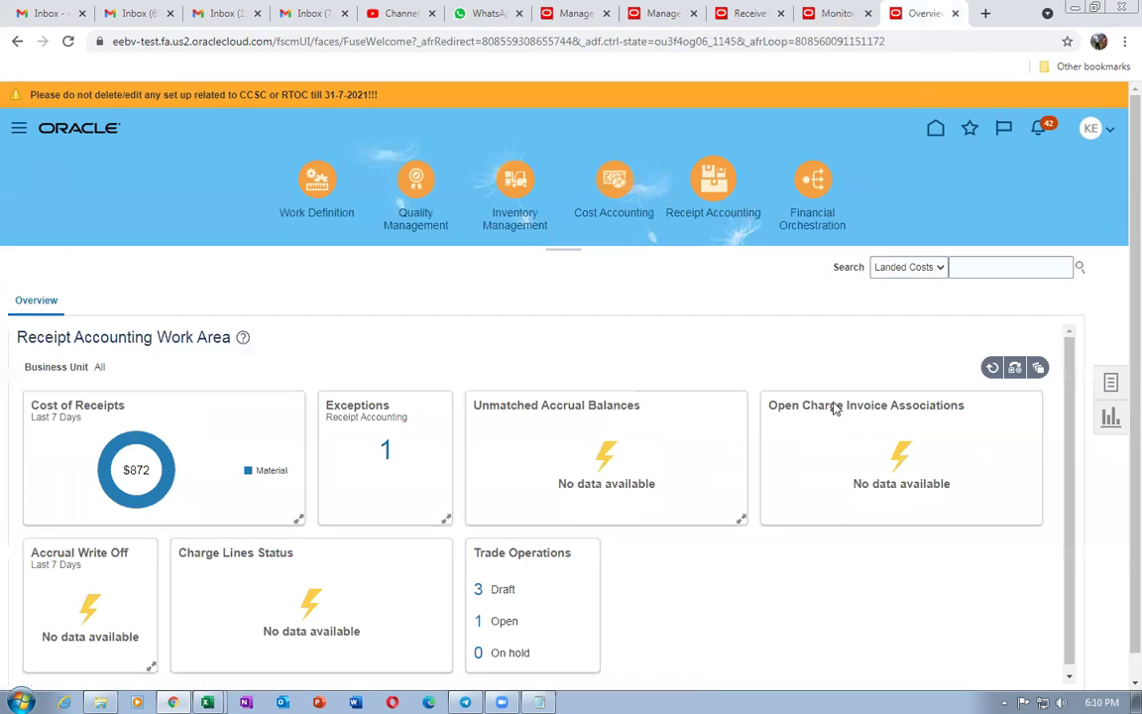
- Search Review Receipt Accounting Distributions for item j05_cost_2
left_click(1109, 387)
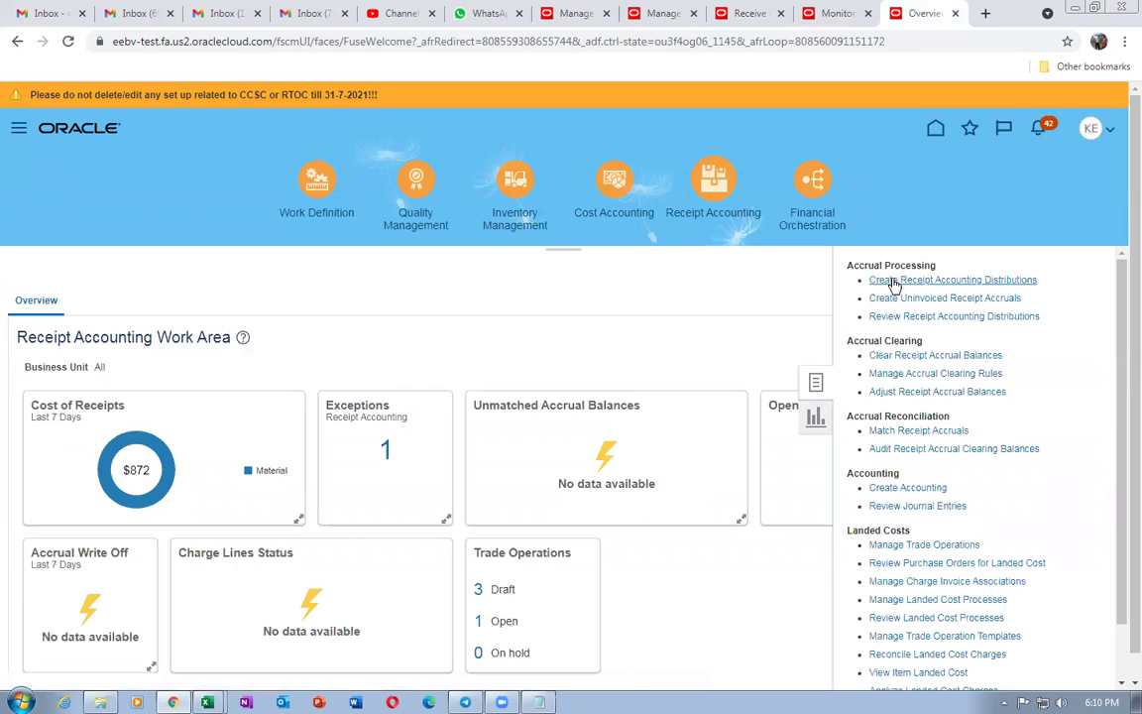
left_click(942, 316)
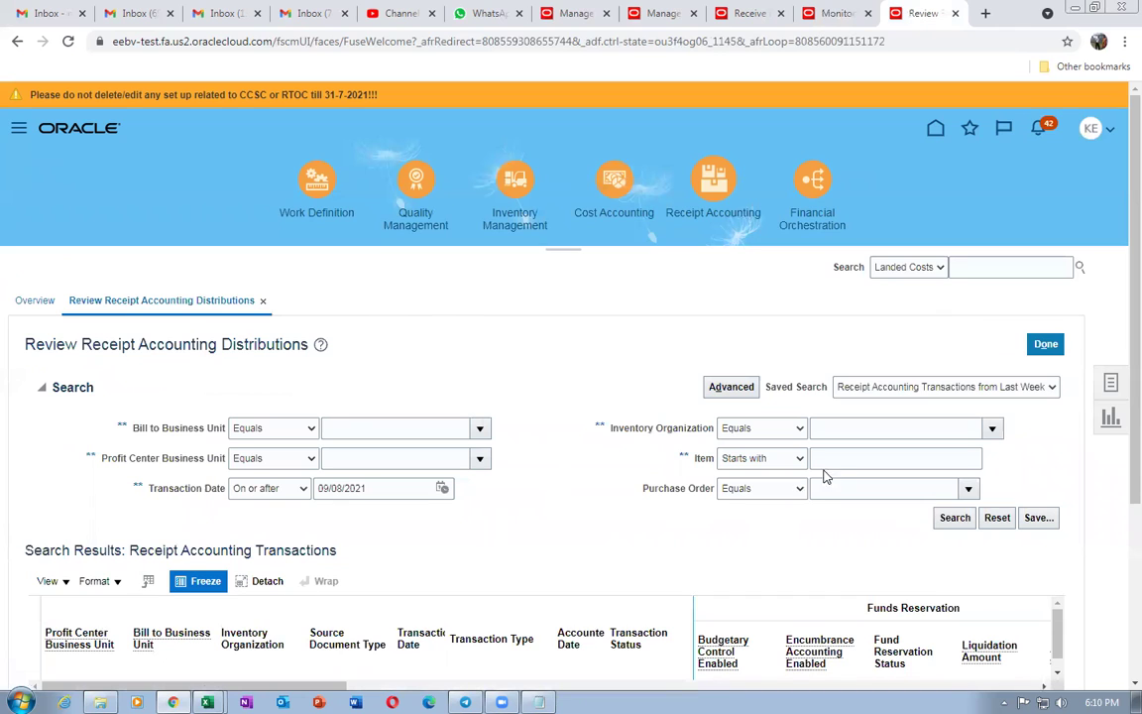
left_click(859, 457)
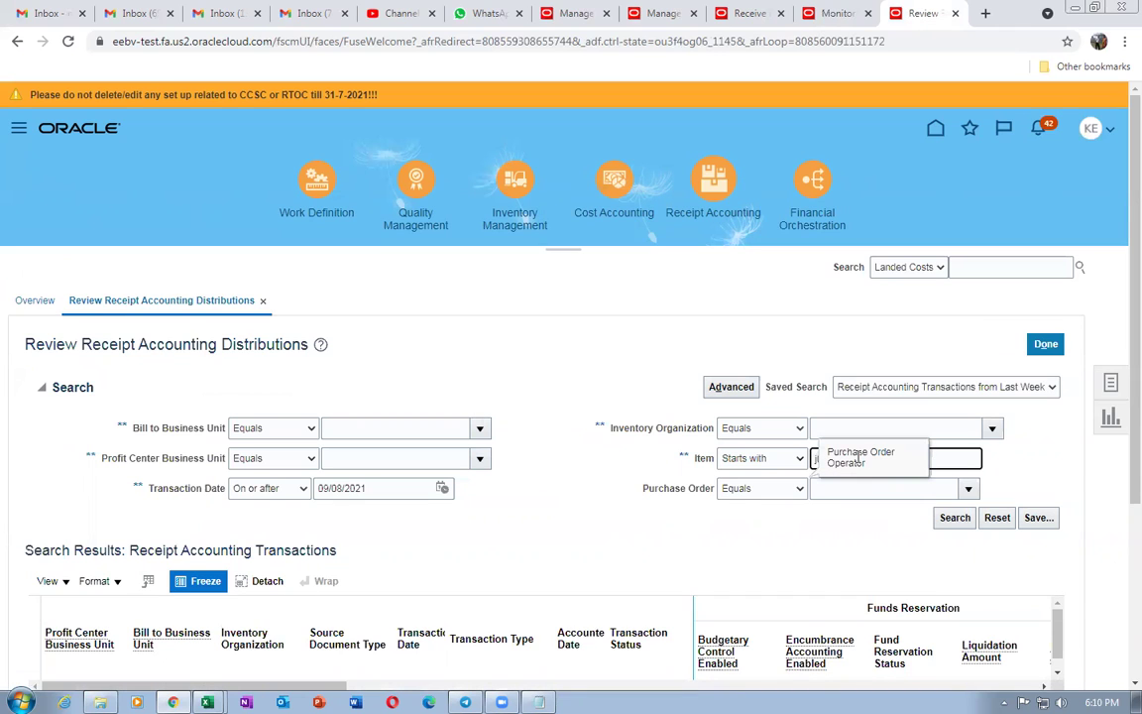
type("j05_cost_2")
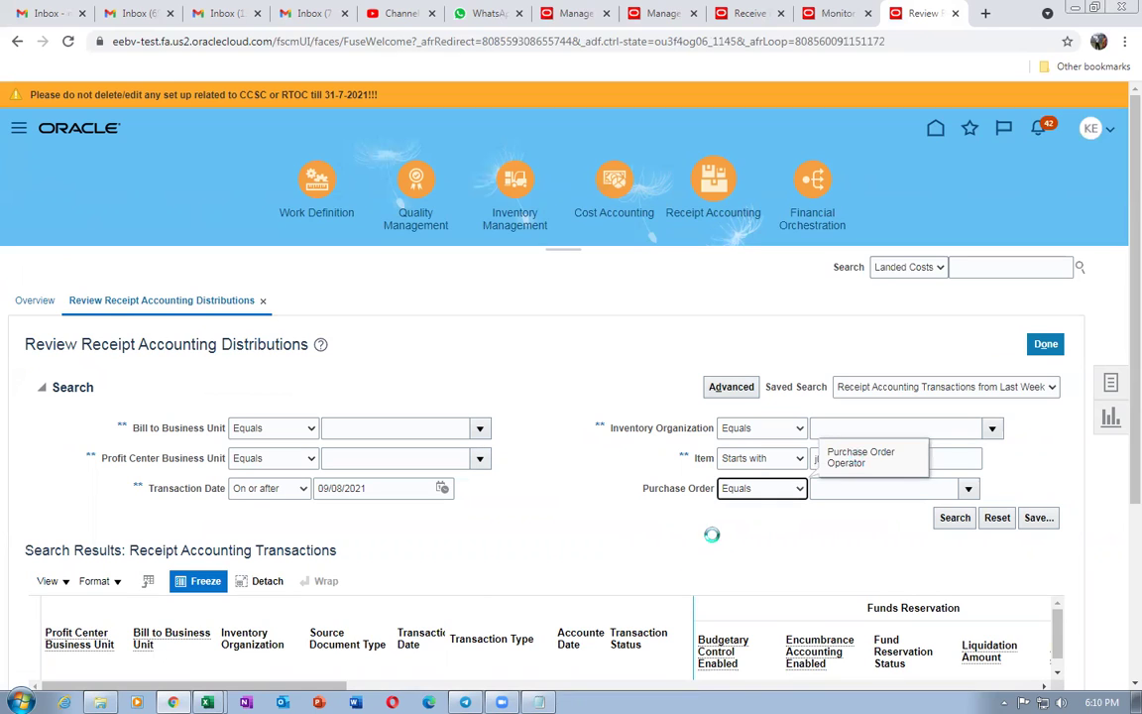
left_click(724, 534)
left_click(949, 519)
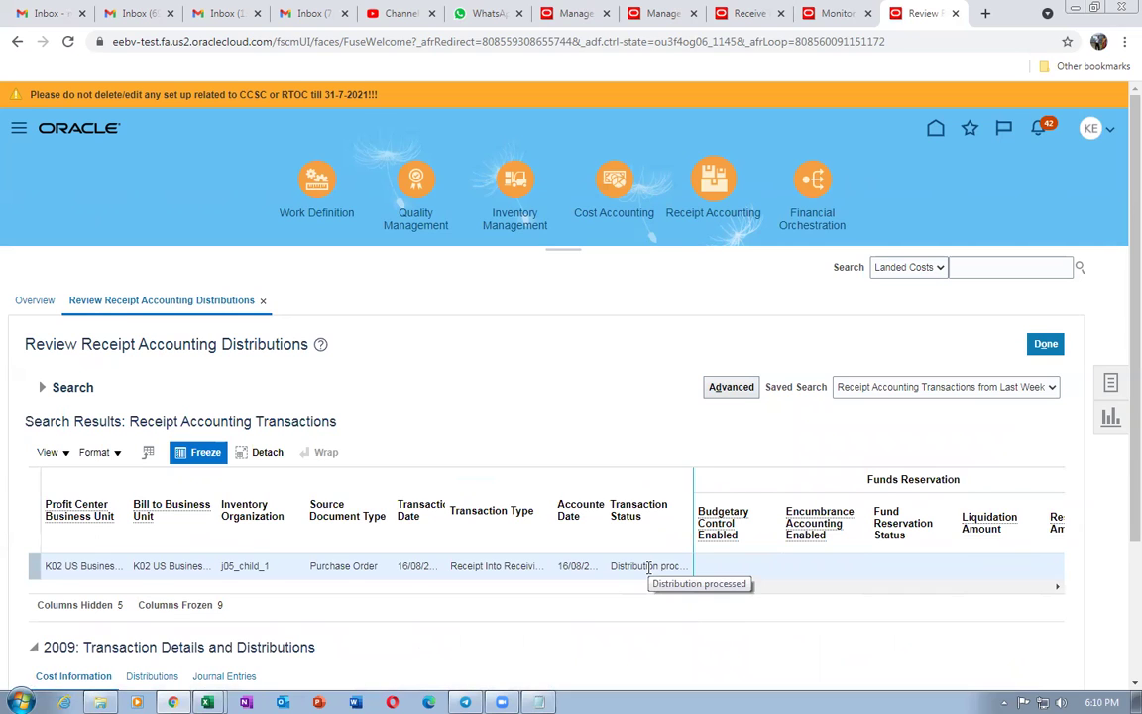
- Show the Distributions of order 2009's Receipt Into Receiving transaction
left_click_drag(731, 588, 743, 592)
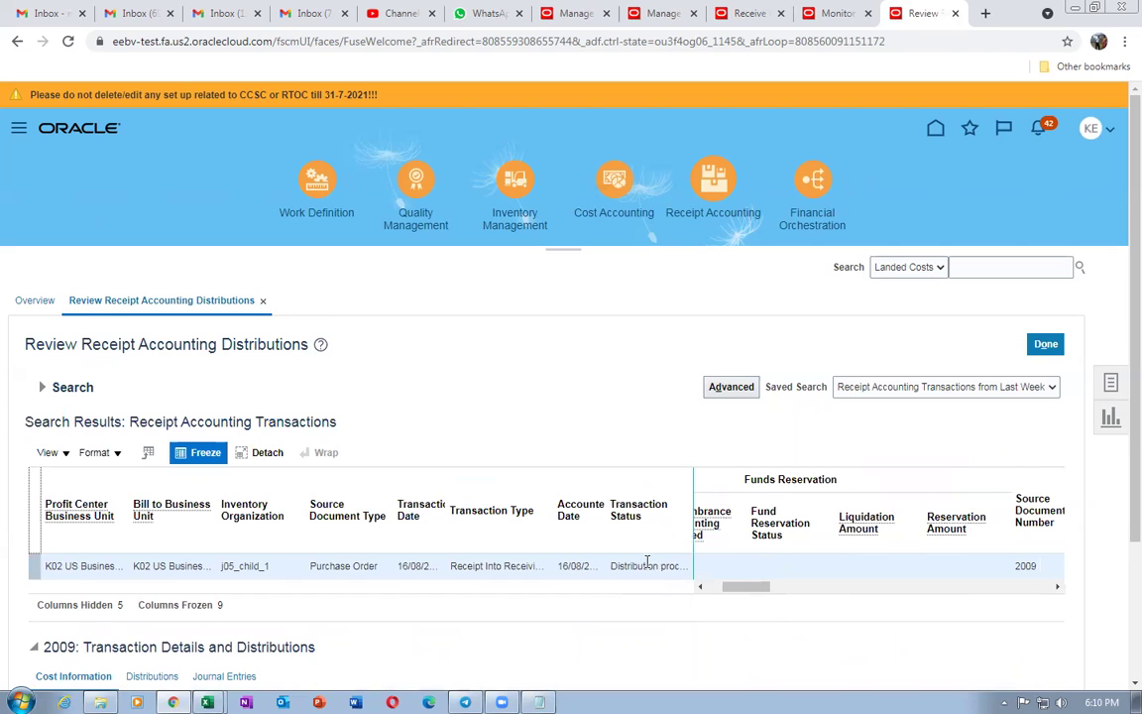
left_click_drag(764, 588, 1035, 596)
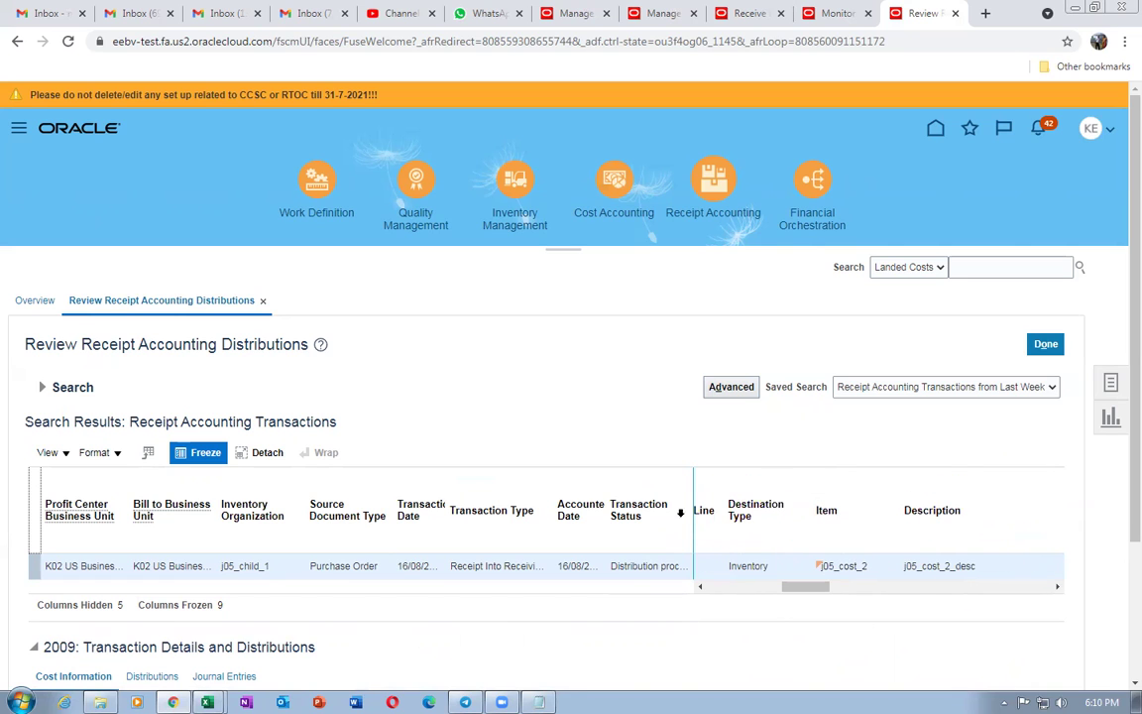
scroll(1117, 446, "down", 2)
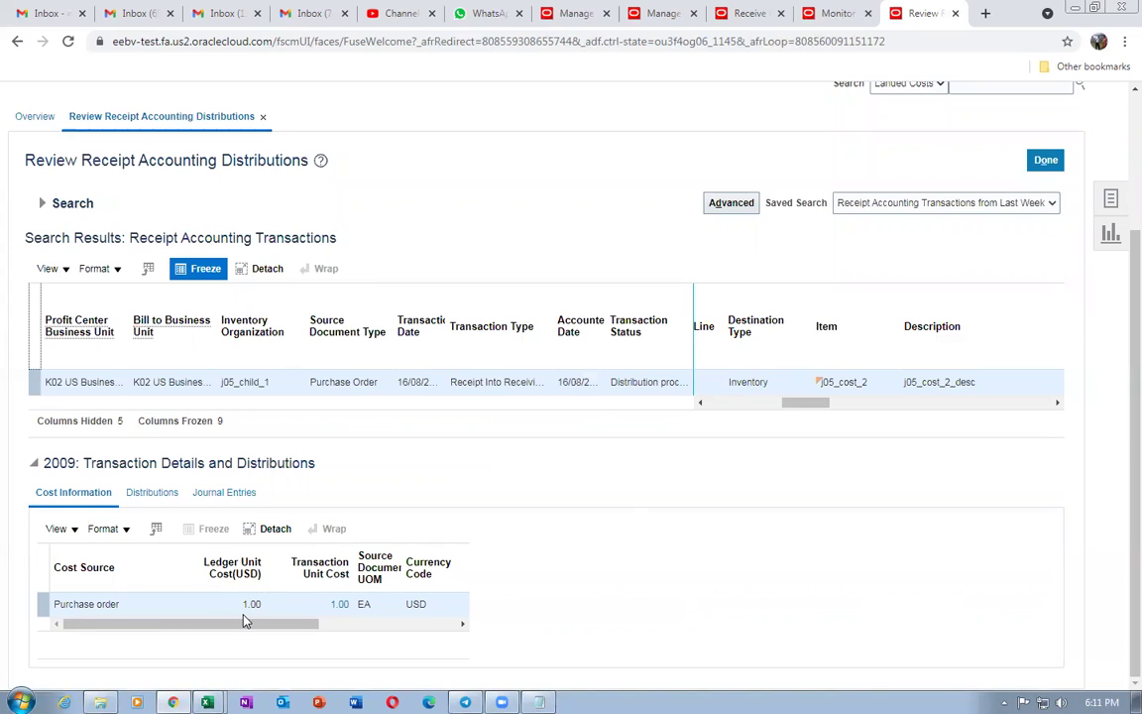
left_click(152, 492)
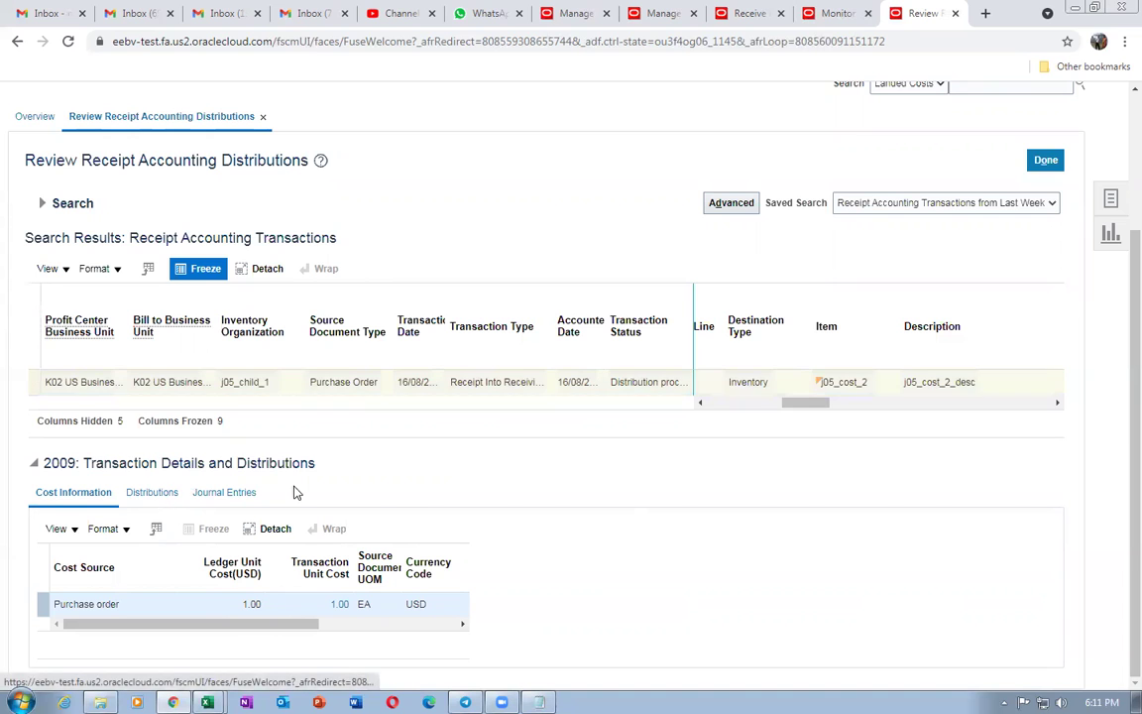
- Compare with the workbook's 11,000 Receiving Inspection debit and Inventory AP Accrual credit
key("alt+Tab")
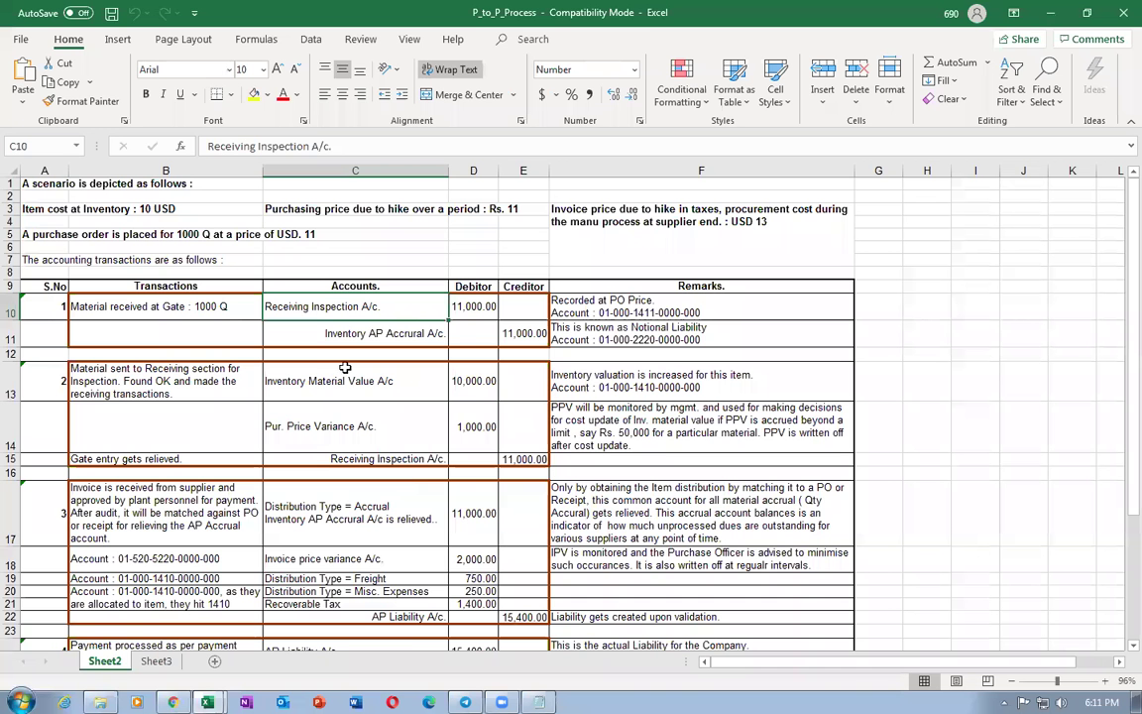
left_click(459, 306)
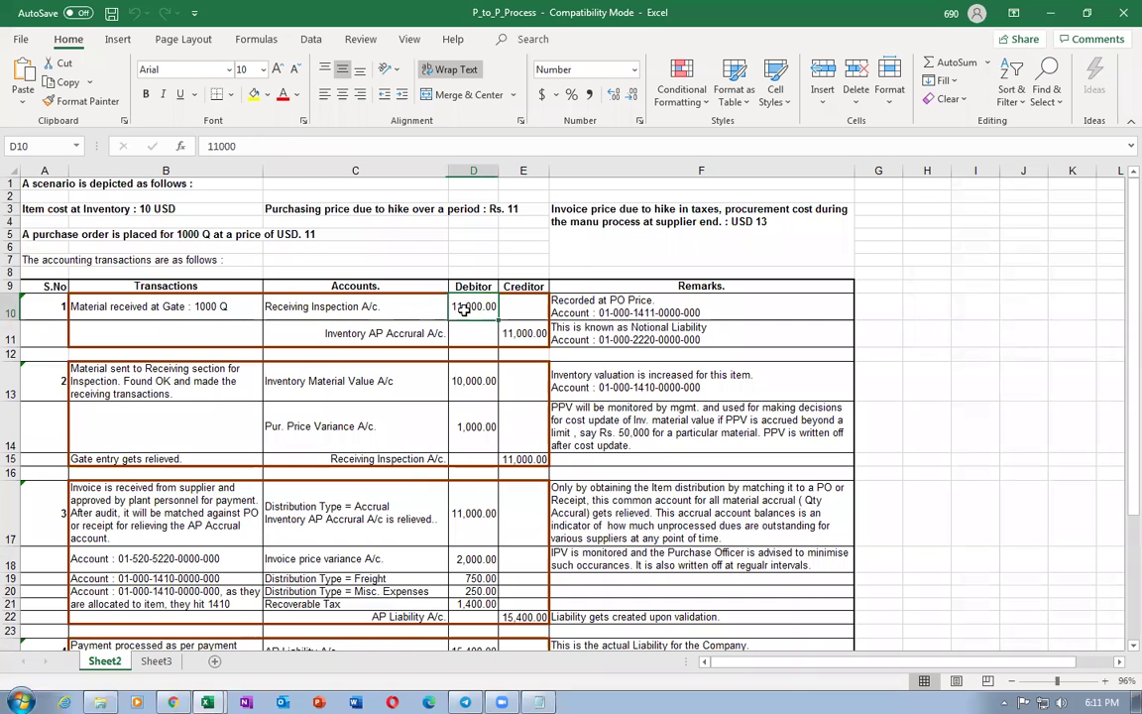
left_click(395, 333)
left_click(521, 334)
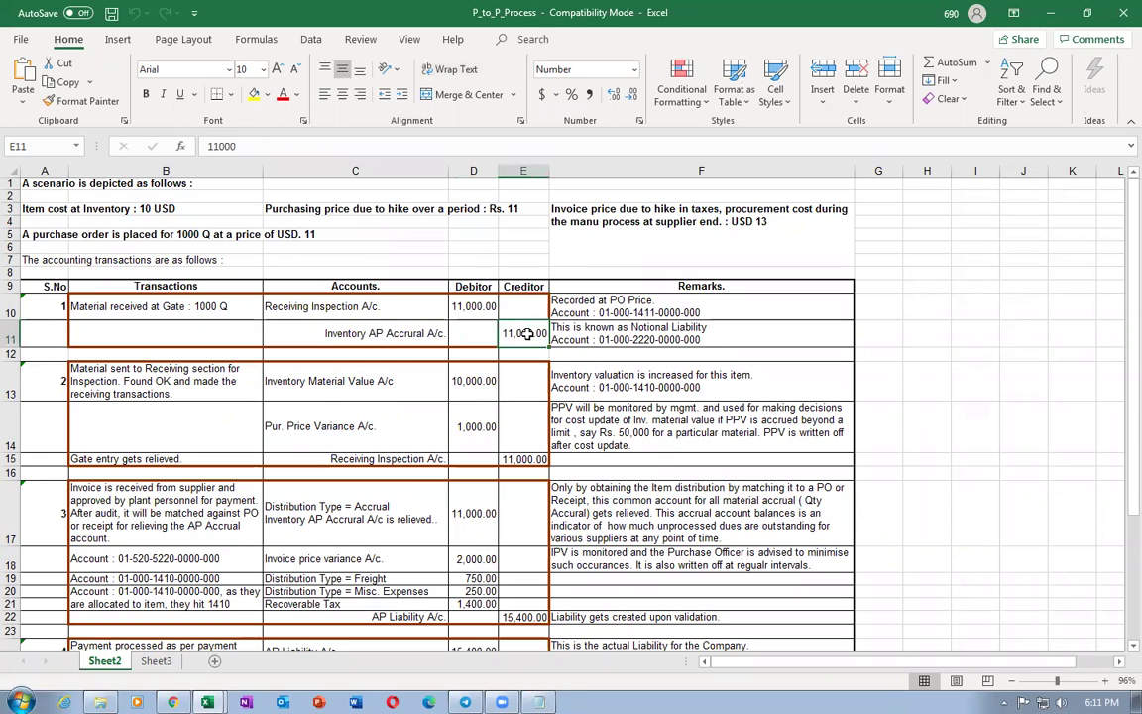
key("alt+Tab")
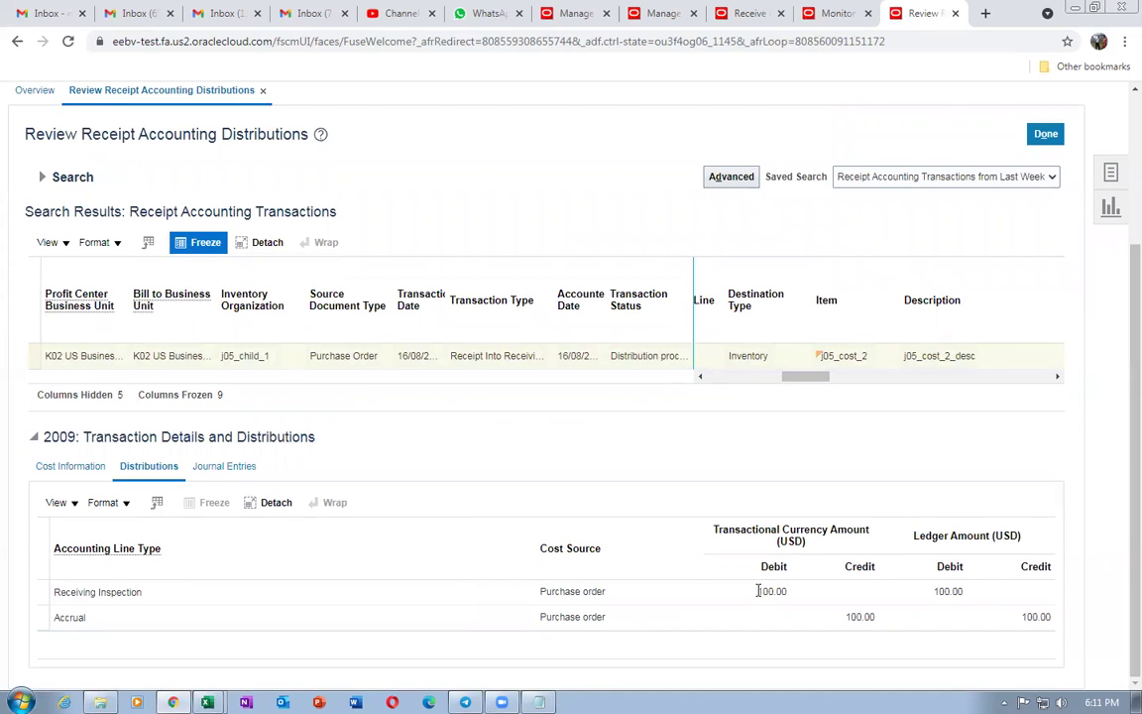
- Note the 100.00 Receiving Inspection debit, then view Journal Entries reporting XLA-870811
left_click_drag(758, 591, 783, 591)
left_click(211, 466)
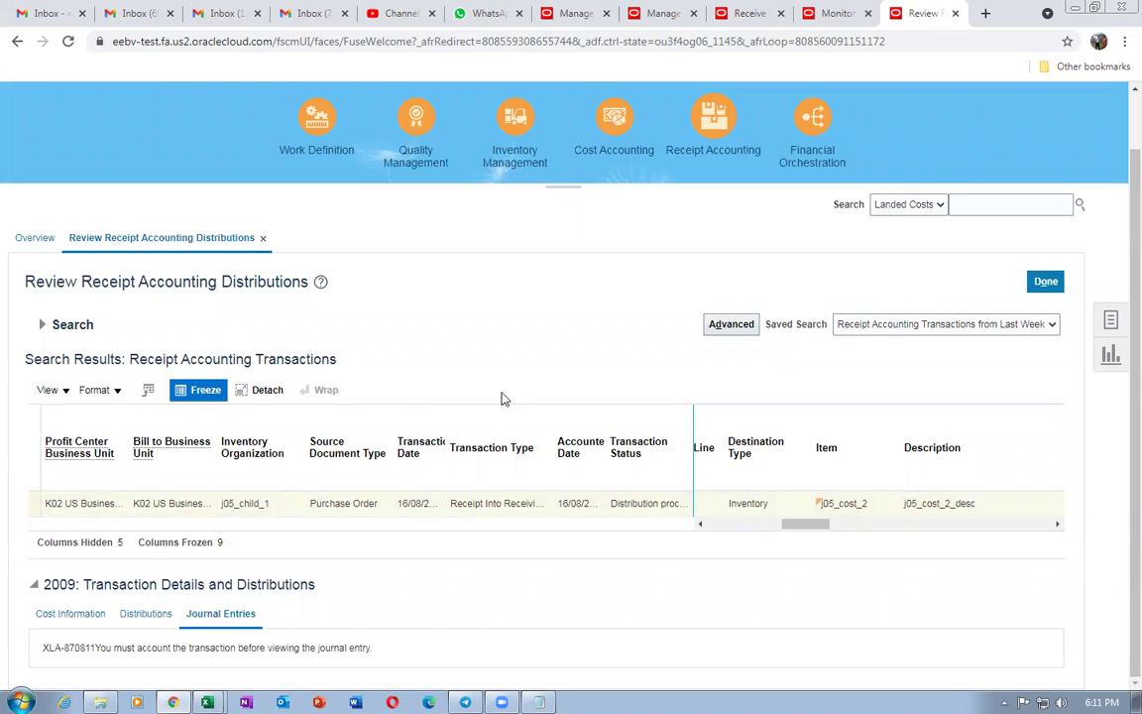
left_click(1112, 324)
- Start Create Accounting with subledger Receipt Accounting and ledger K02 US US
left_click(1046, 282)
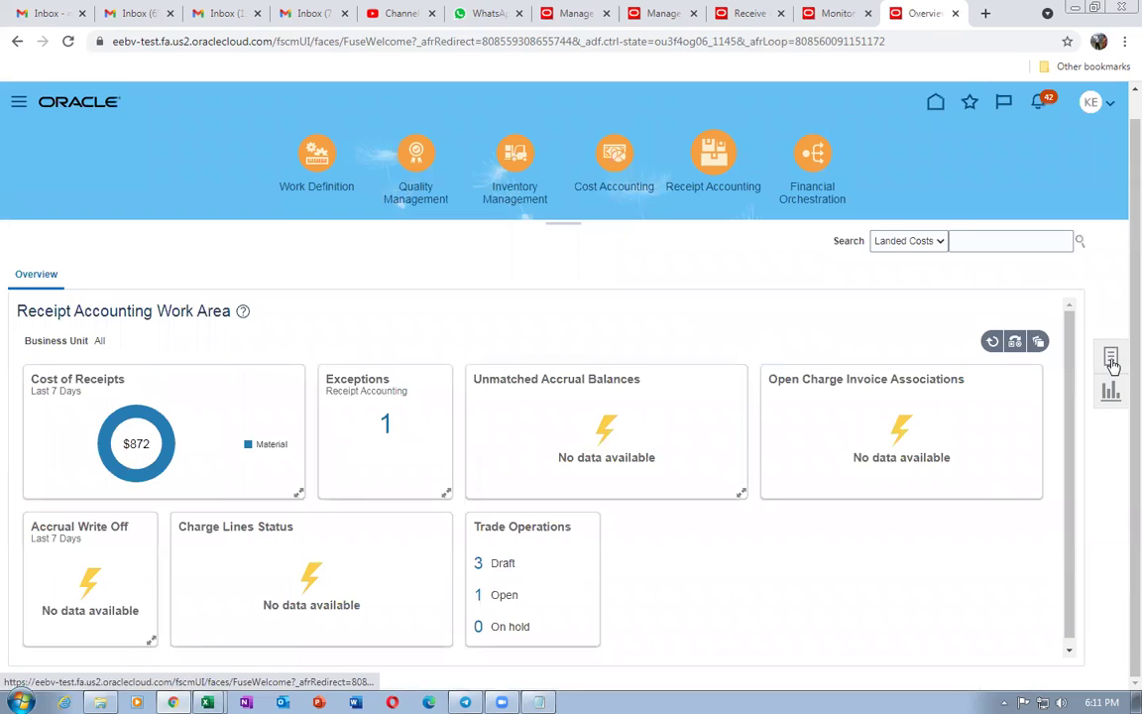
left_click(1112, 360)
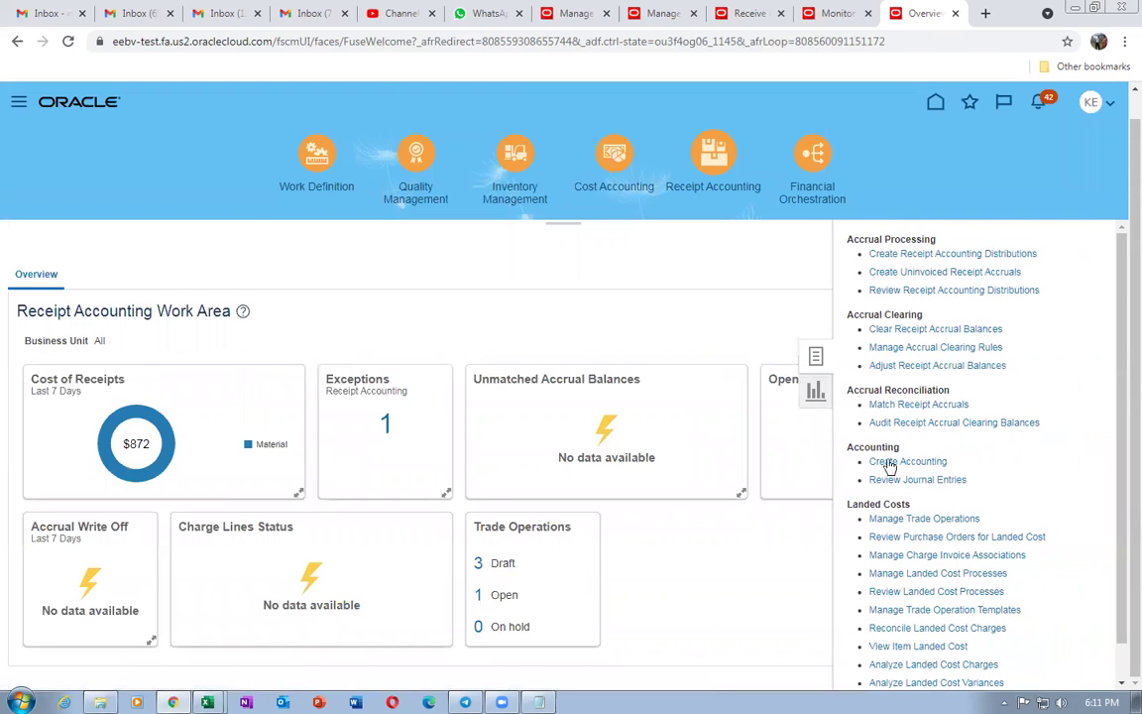
left_click(905, 463)
left_click(283, 517)
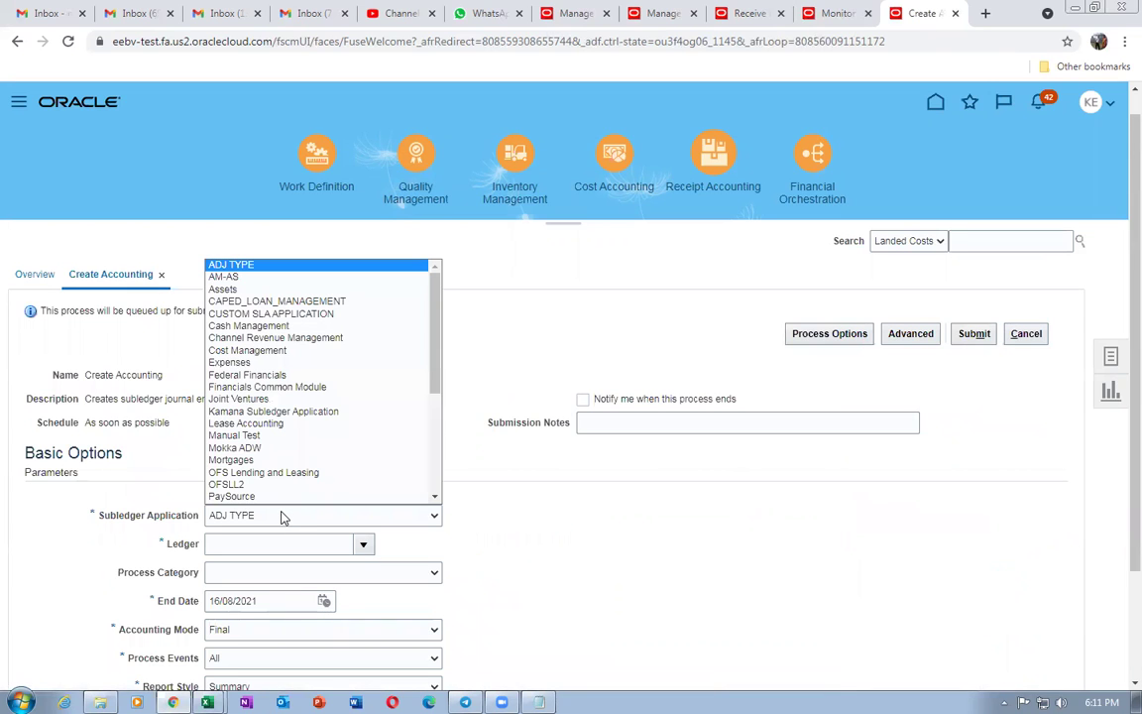
scroll(282, 485, "down", 1)
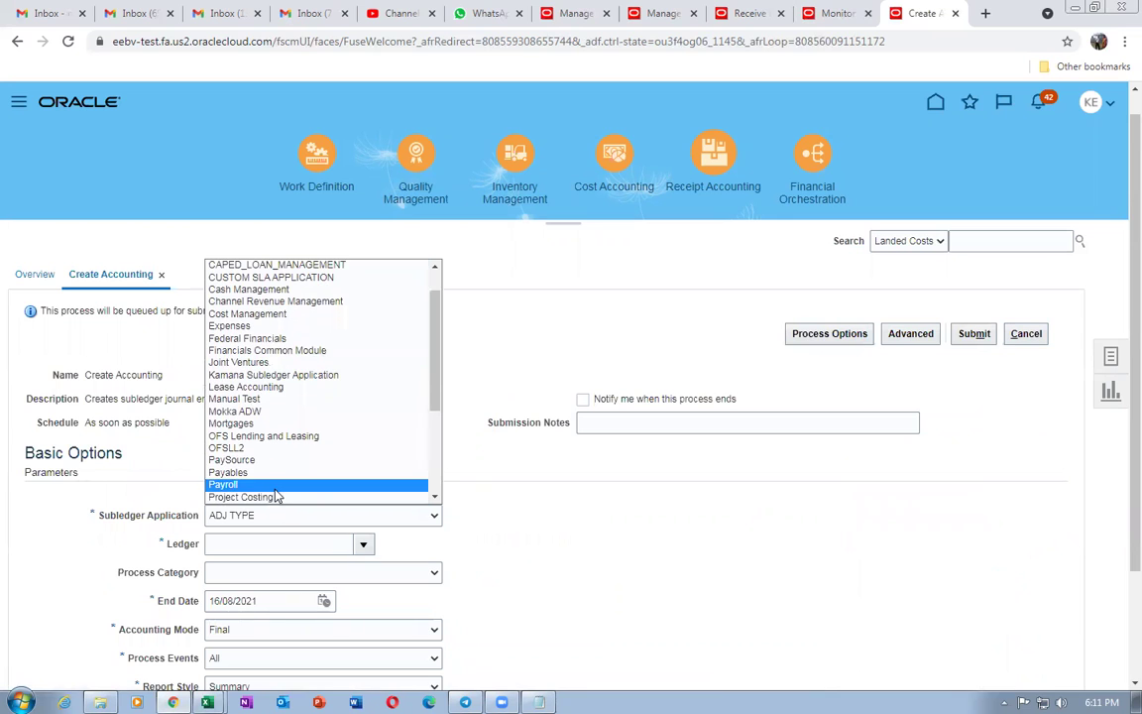
left_click_drag(432, 395, 441, 433)
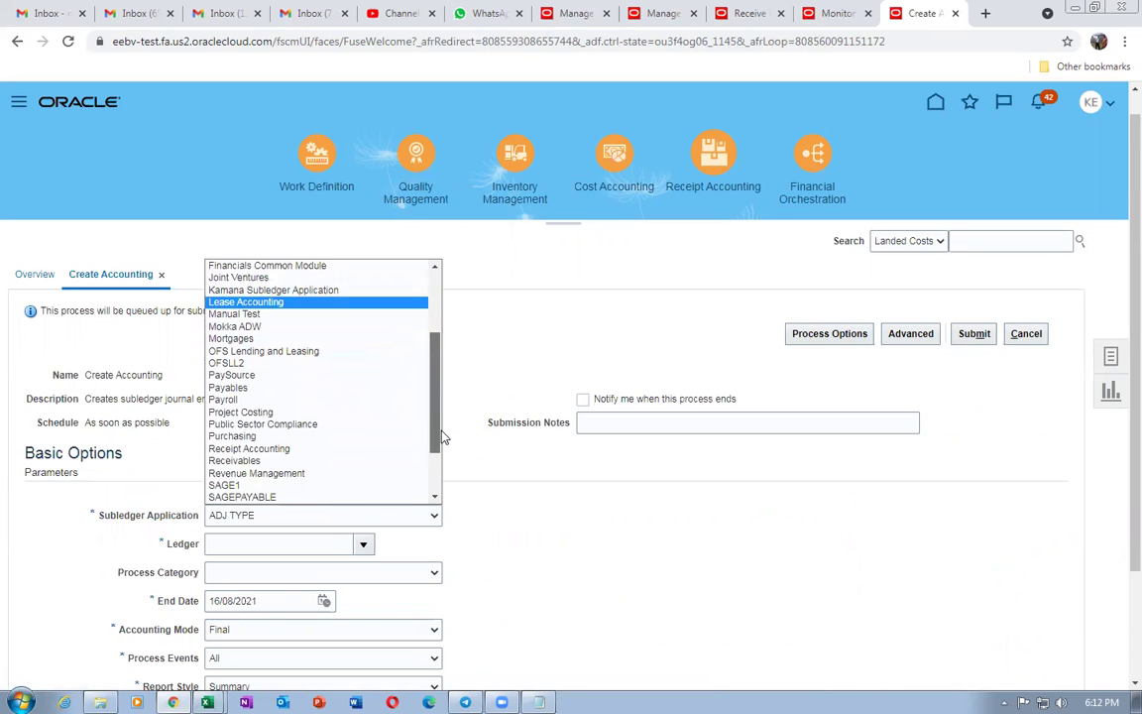
left_click(250, 448)
left_click(276, 546)
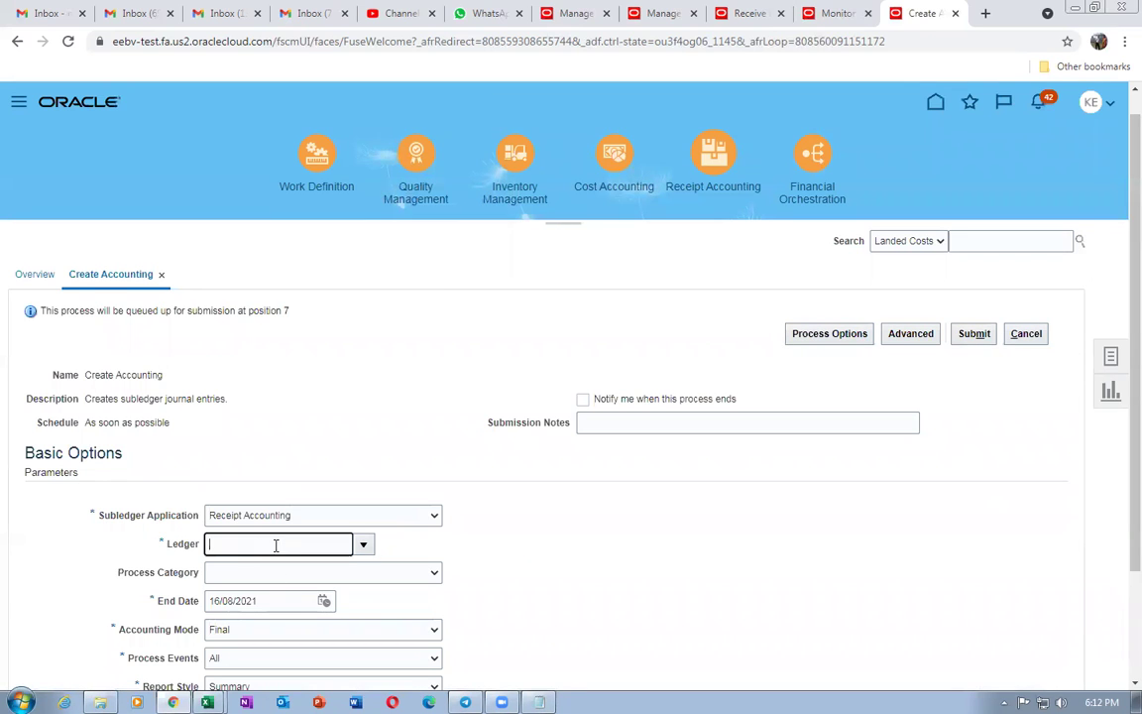
type("K02")
key("Tab")
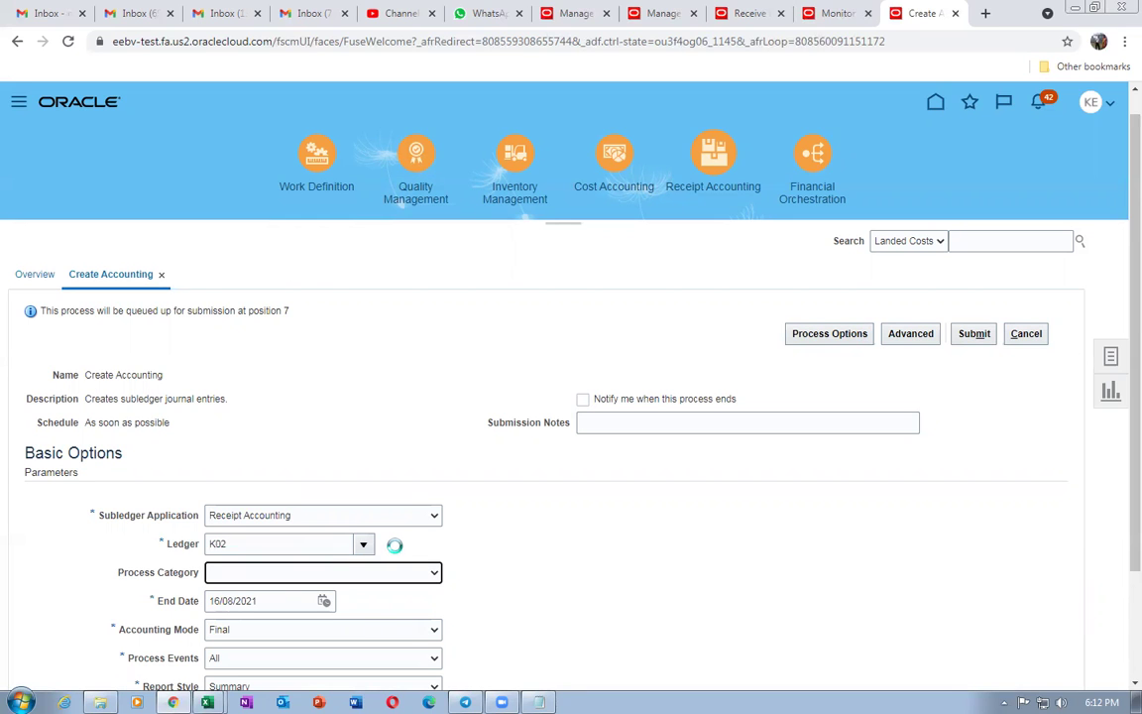
- Set report style to Detail and submit in Final mode as process 4459348
scroll(395, 548, "down", 2)
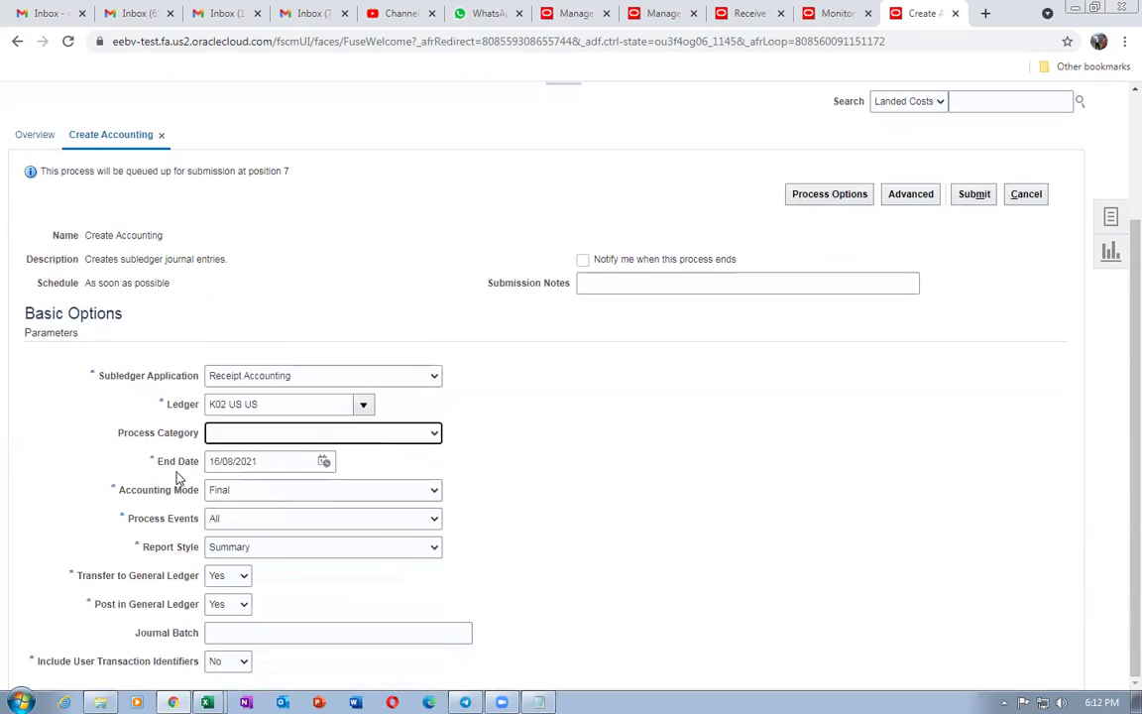
left_click(235, 548)
left_click(229, 576)
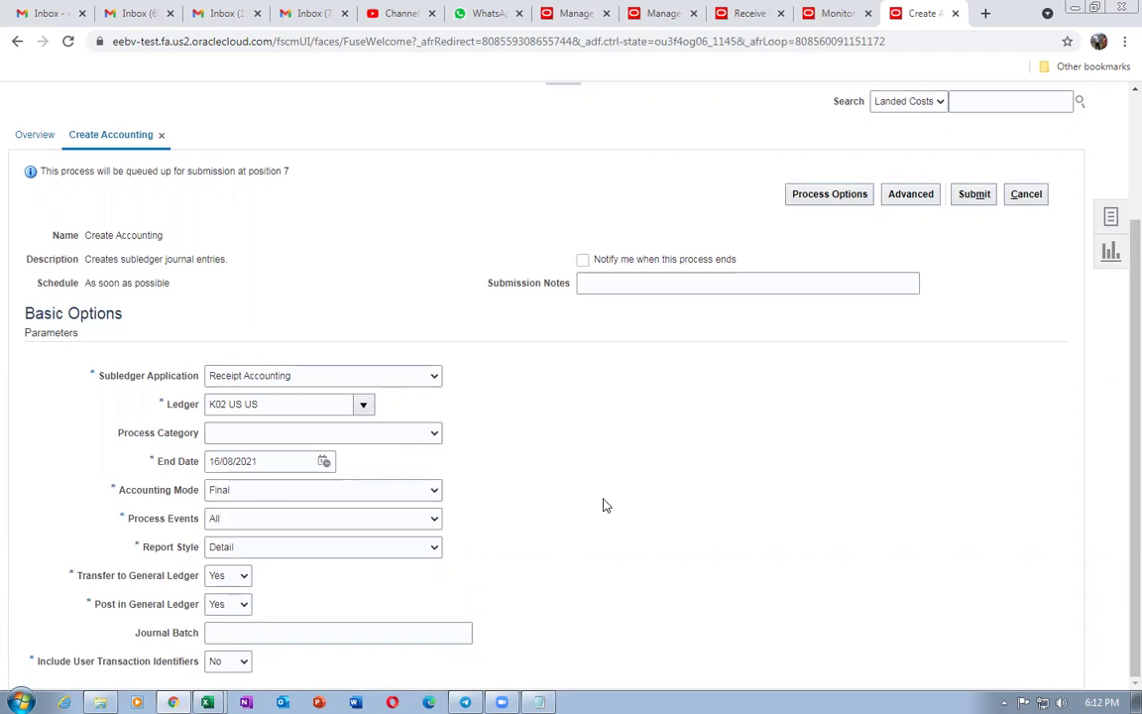
scroll(778, 533, "up", 3)
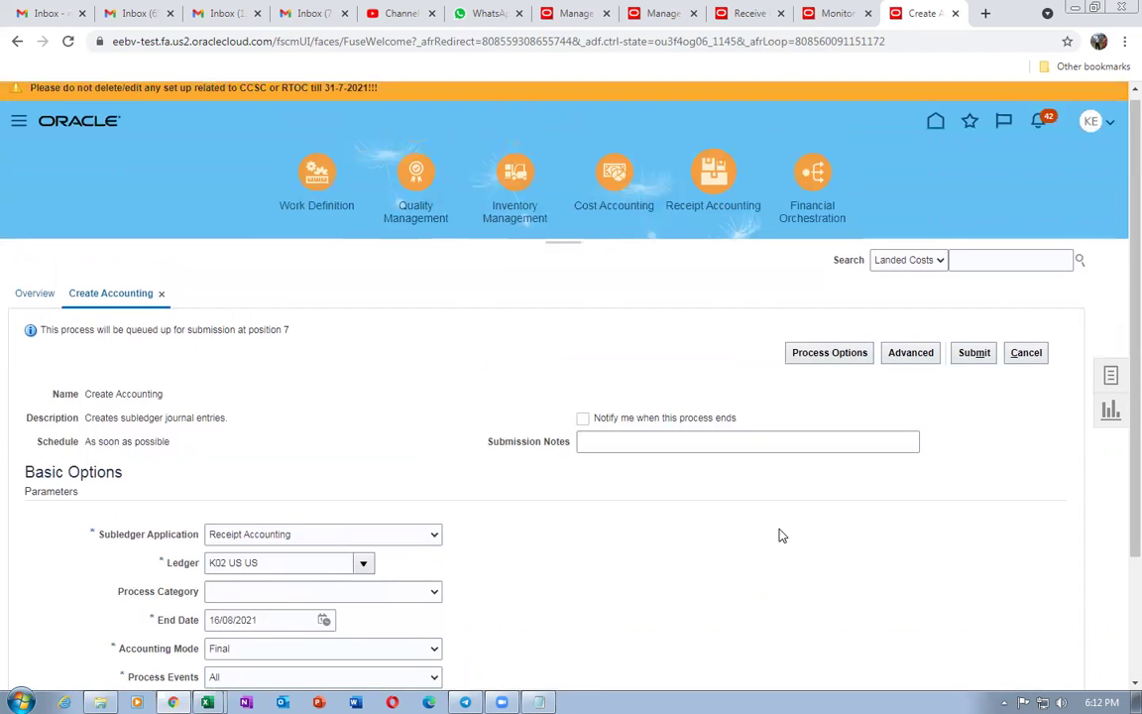
scroll(778, 538, "down", 3)
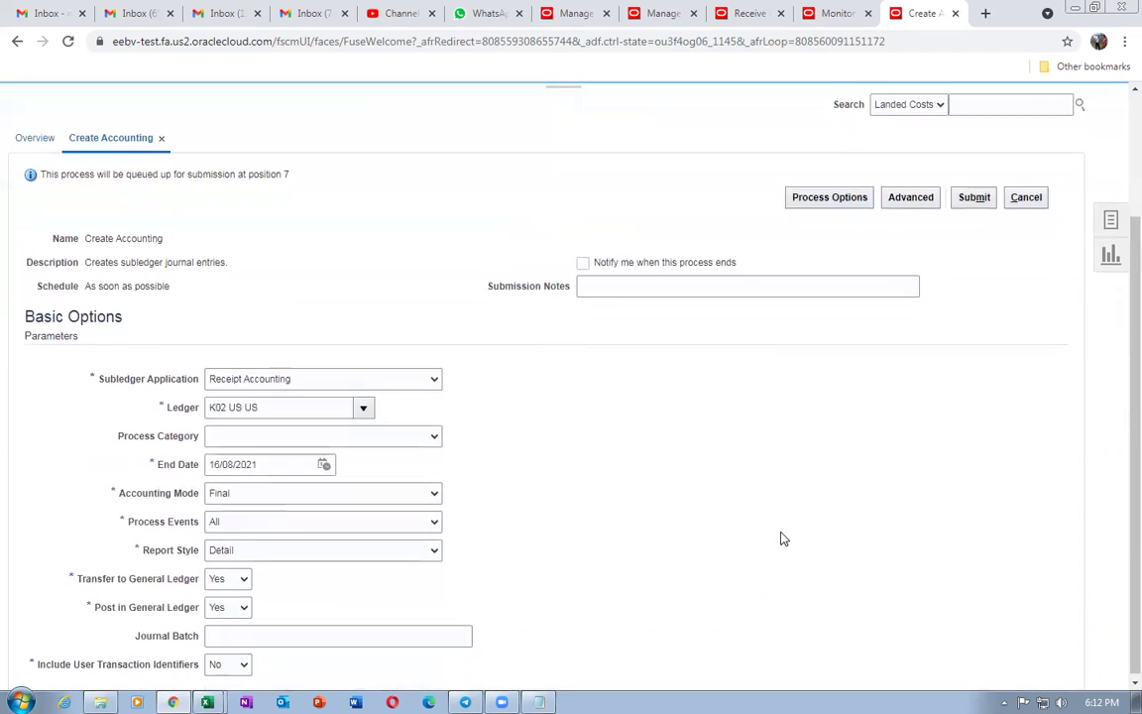
scroll(783, 538, "up", 3)
left_click(977, 361)
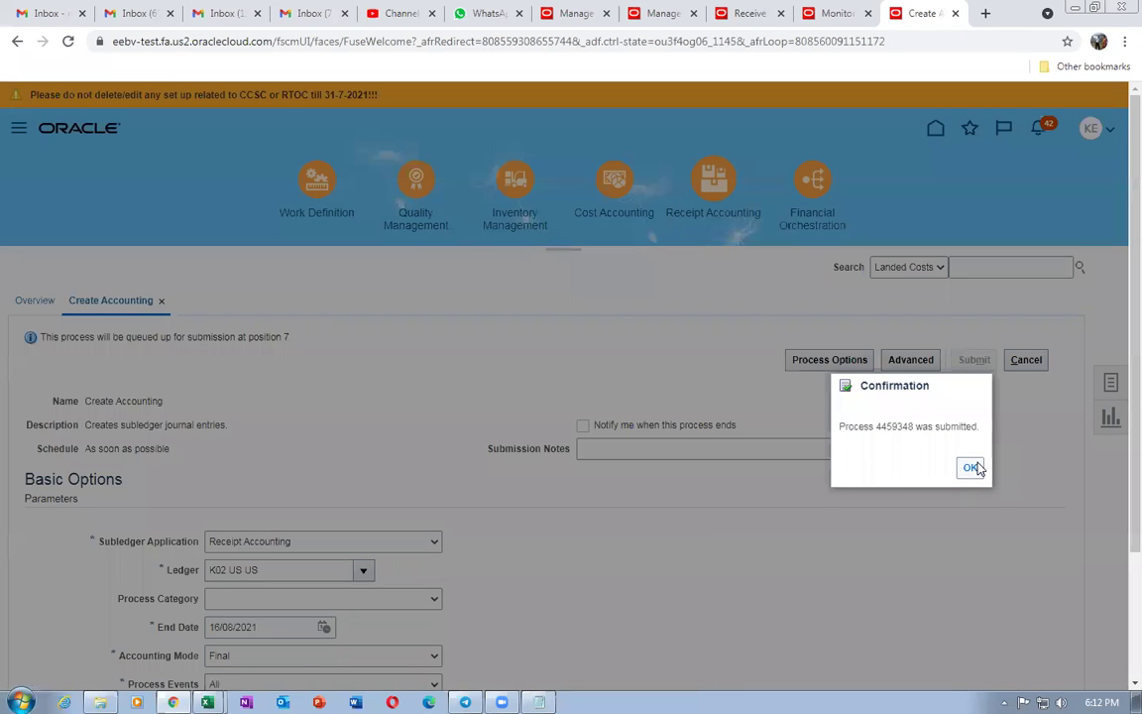
left_click(971, 468)
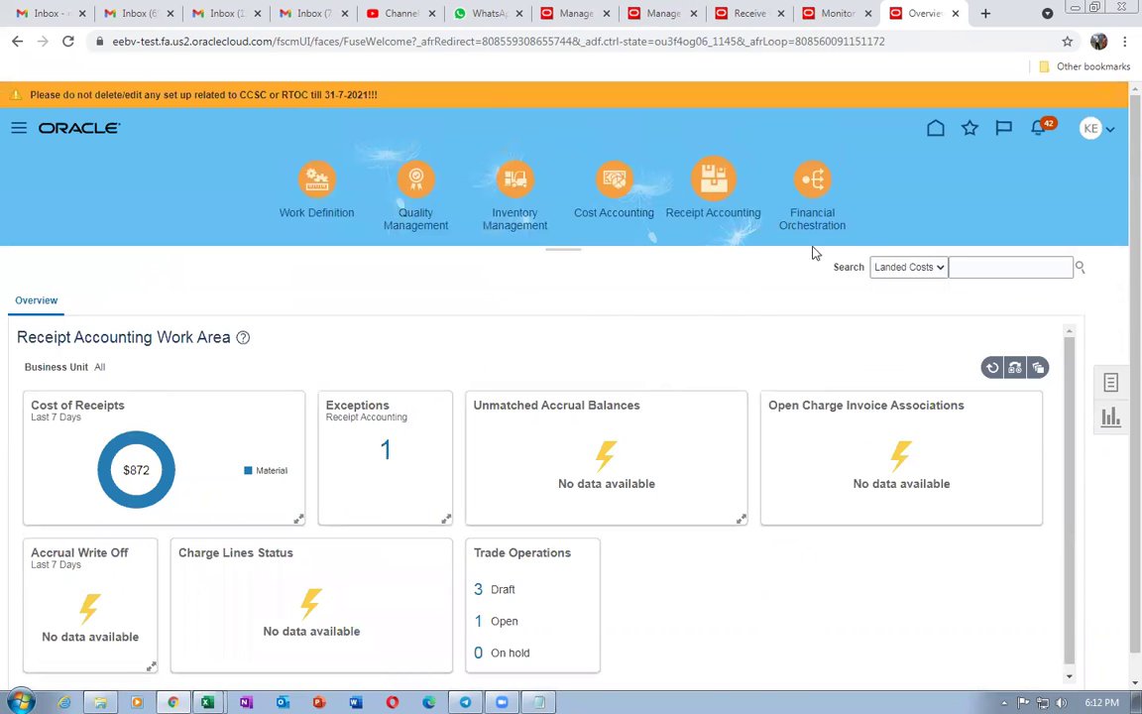
left_click(836, 14)
left_click(618, 420)
left_click_drag(455, 571, 466, 655)
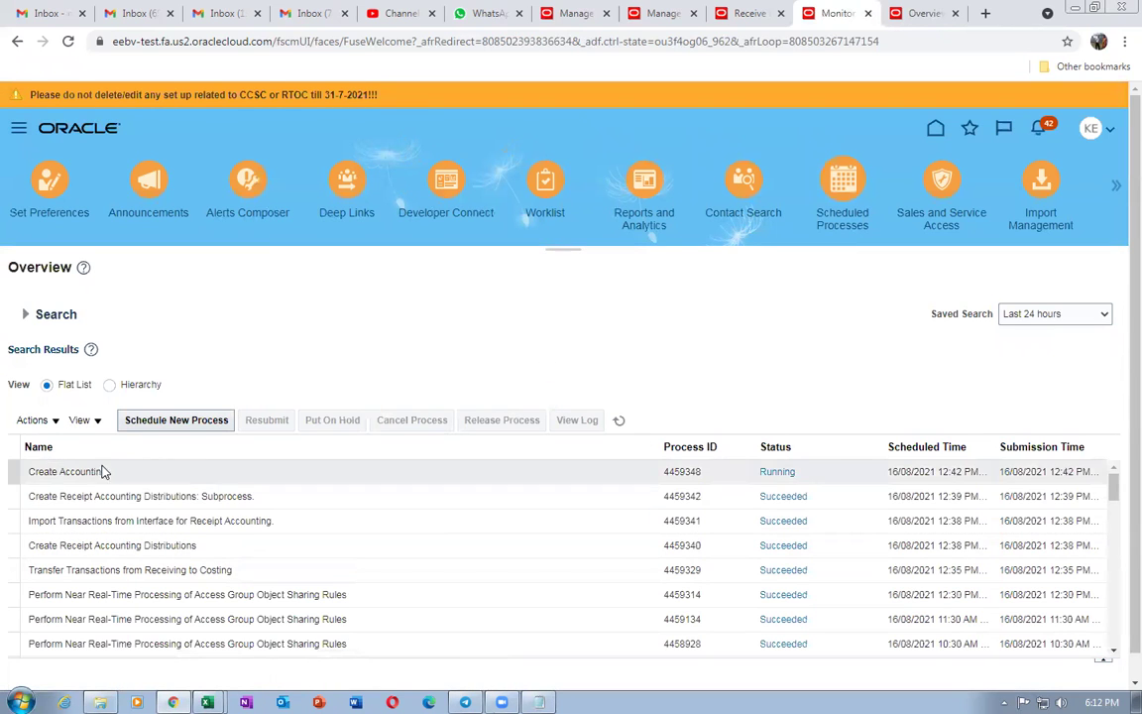
left_click(619, 420)
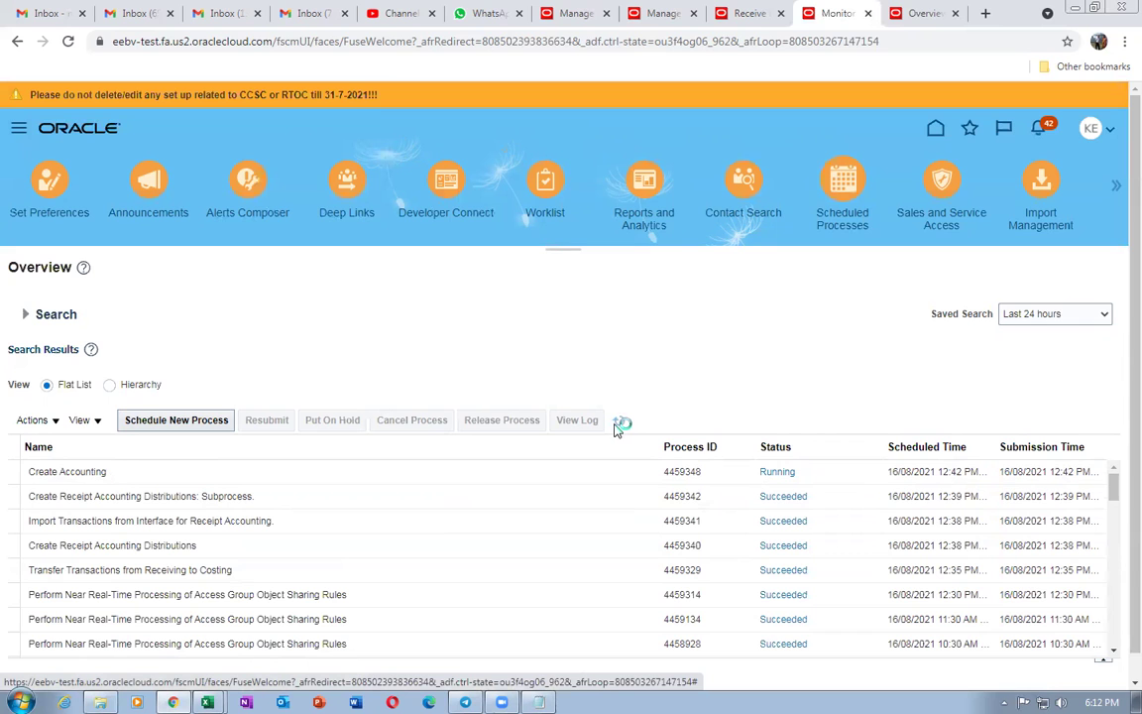
left_click(897, 13)
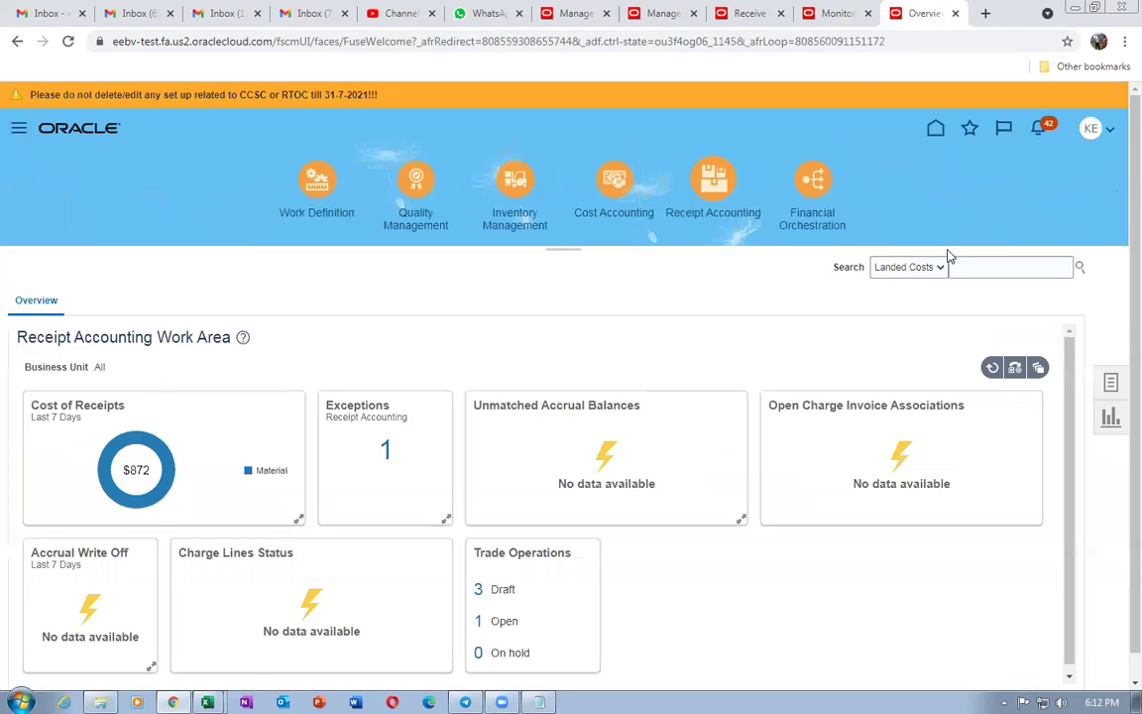
- Open Setup and Maintenance with the Manufacturing and Supply Chain Materials Management offering
left_click(657, 14)
left_click(1046, 283)
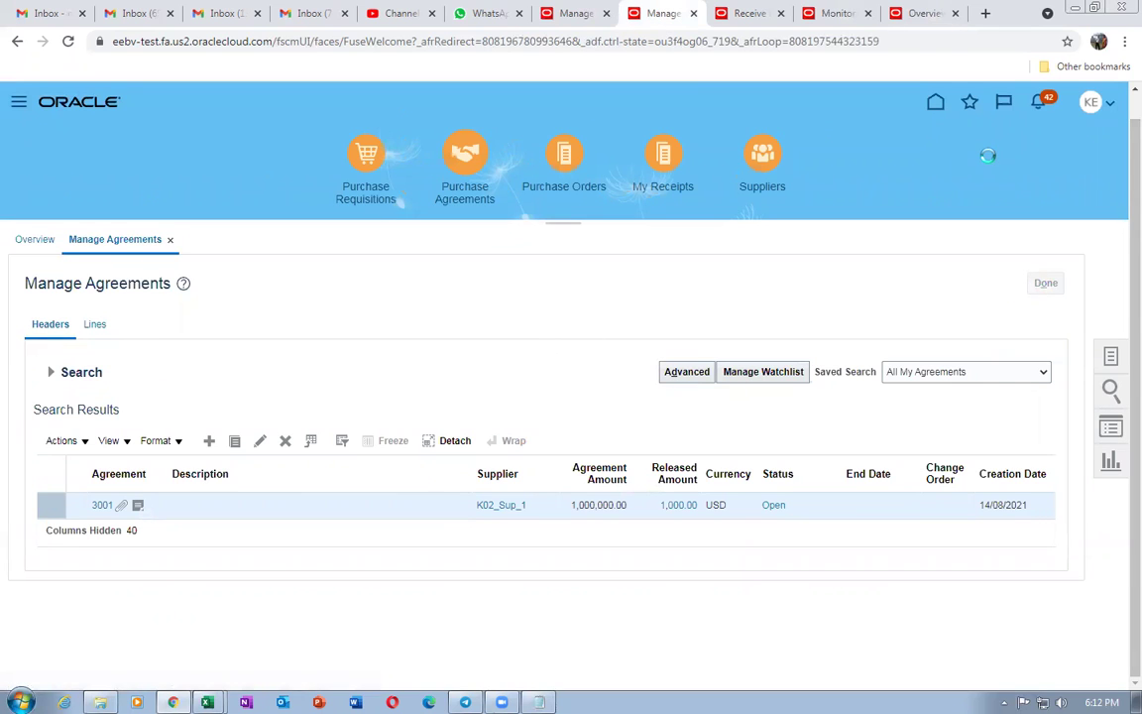
left_click(1091, 107)
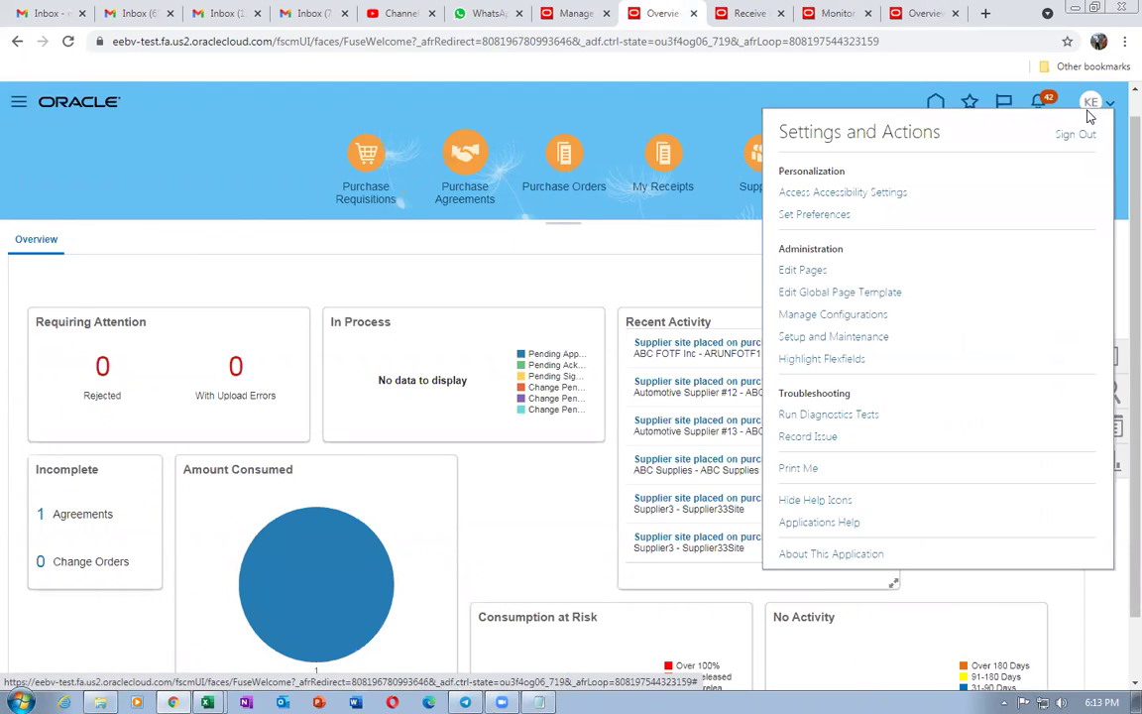
left_click(833, 336)
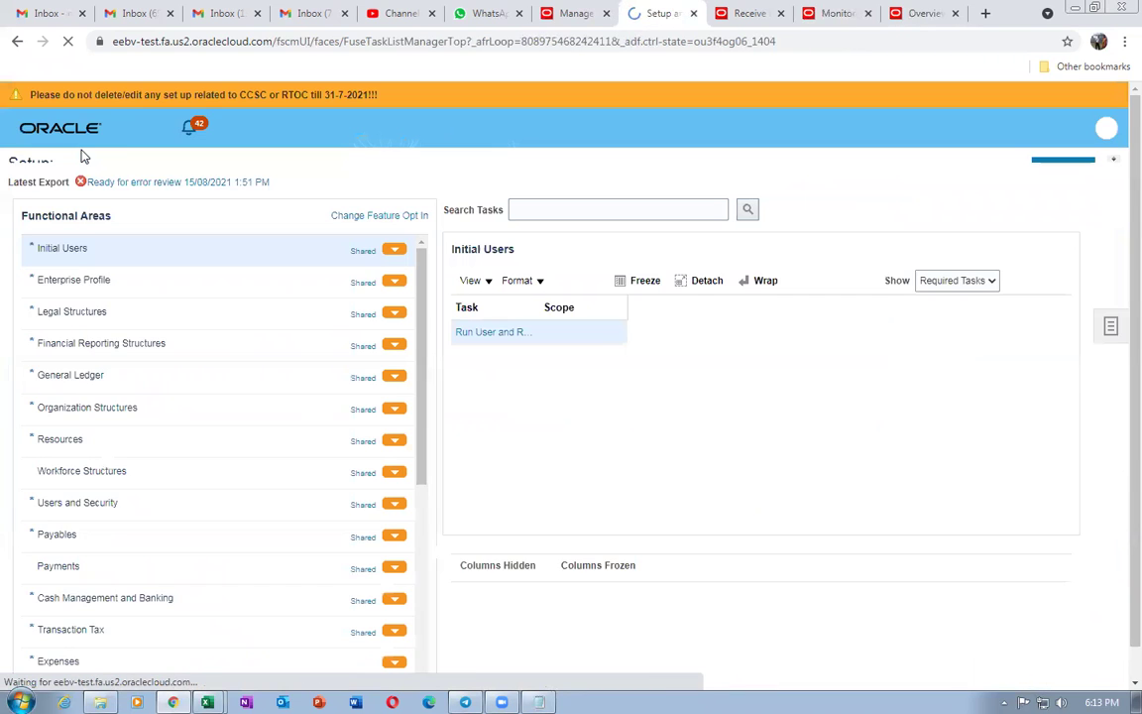
left_click(143, 173)
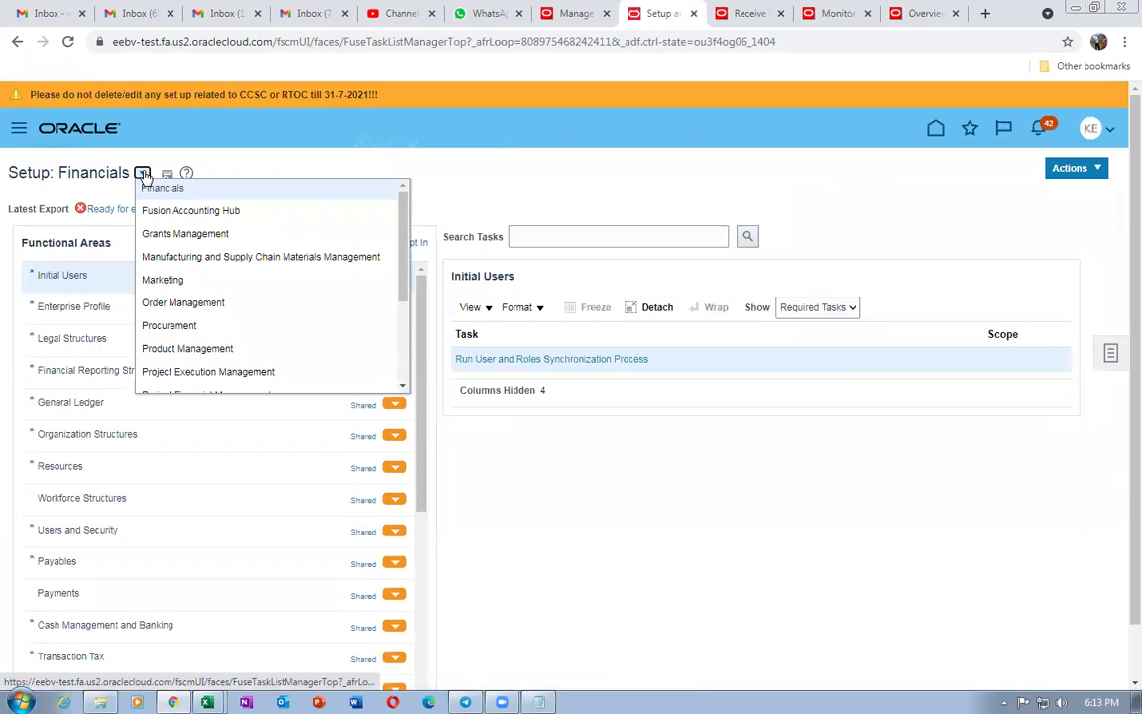
left_click(188, 258)
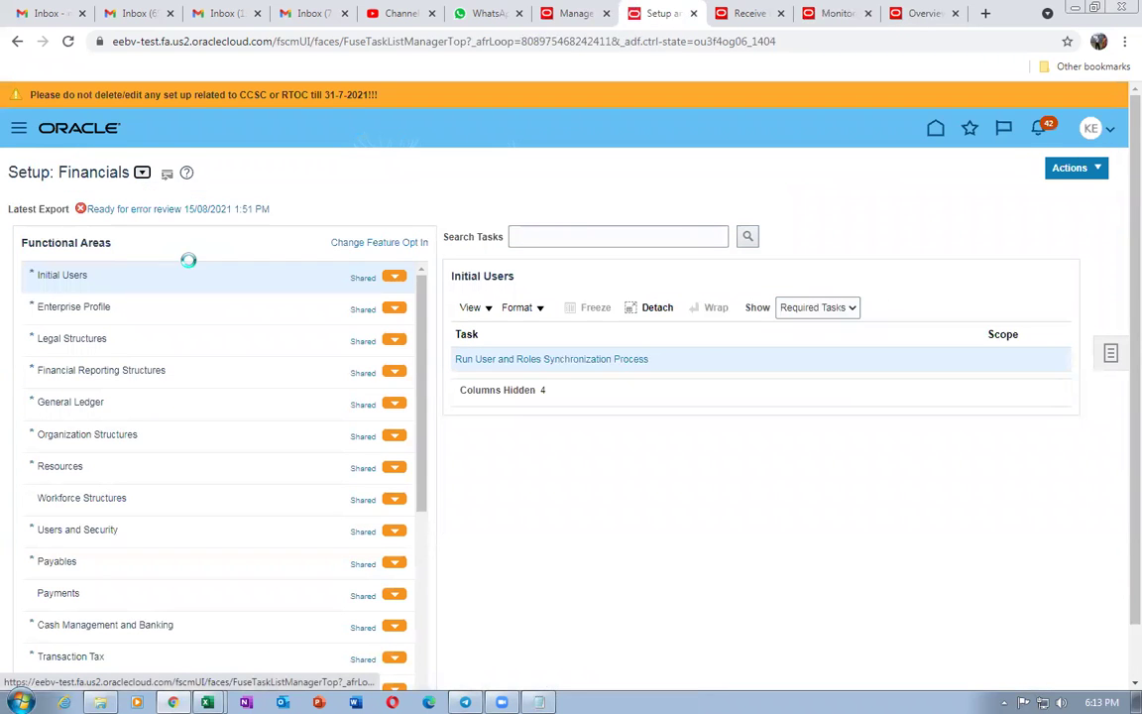
- Search tasks for man%map%set% and open Manage Mapping Sets (Receipt Accounting)
left_click(556, 238)
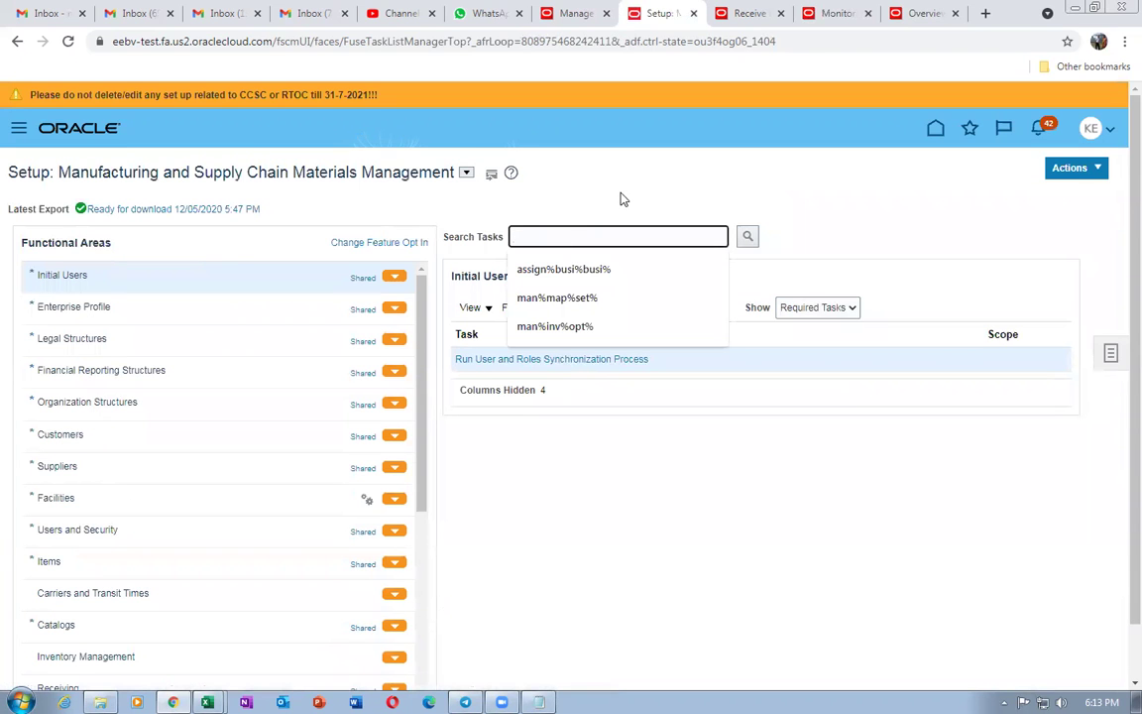
type("man%map")
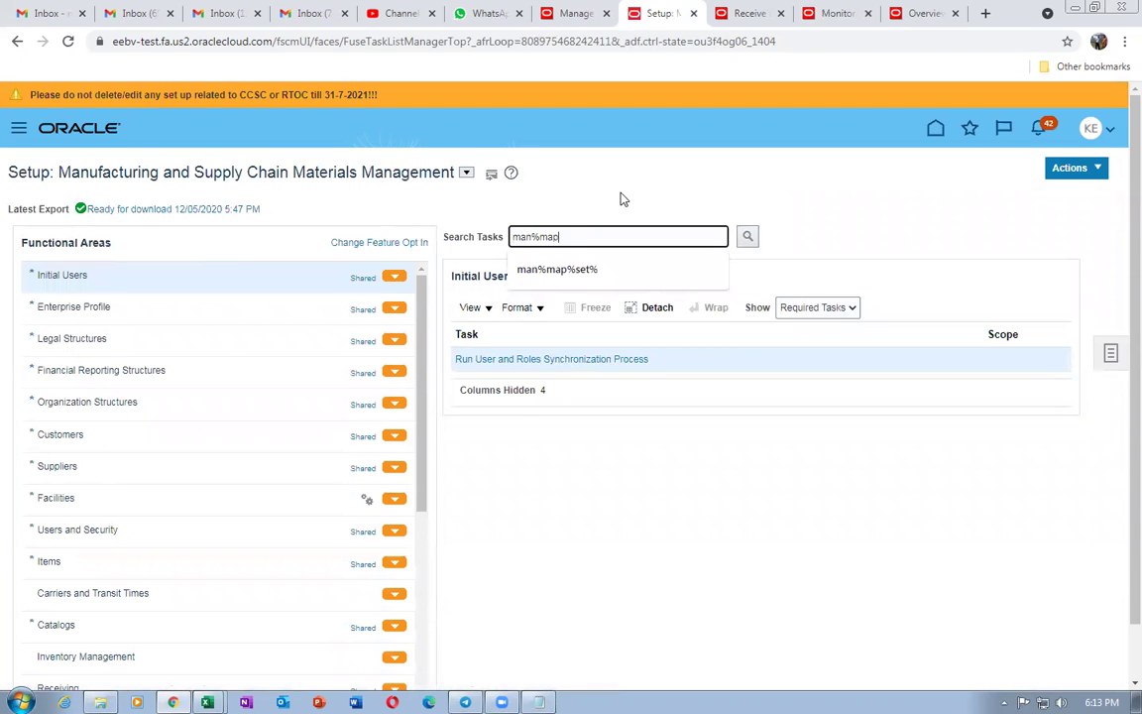
type("%set%")
key("Return")
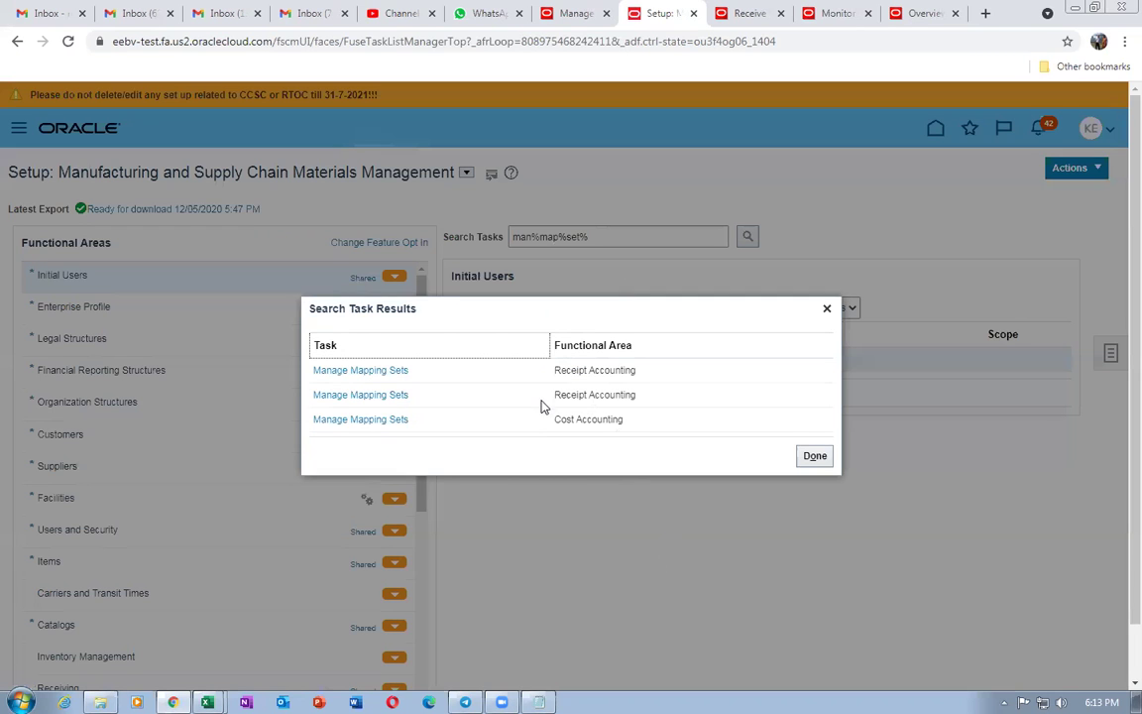
left_click(347, 371)
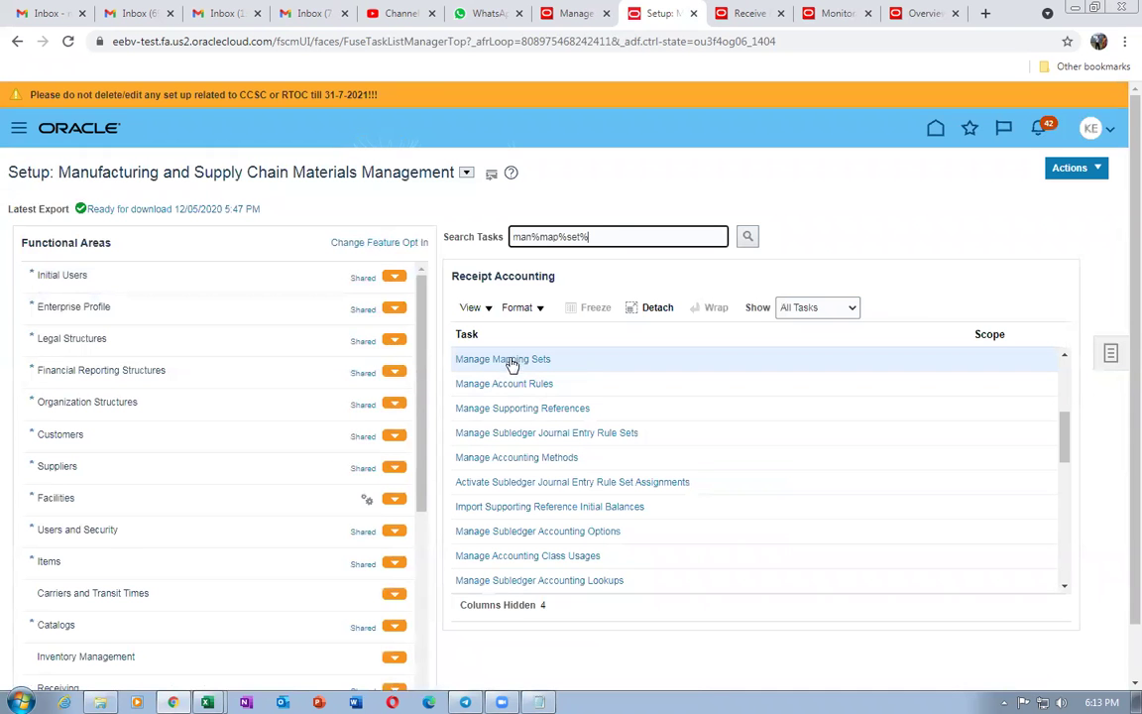
left_click(511, 359)
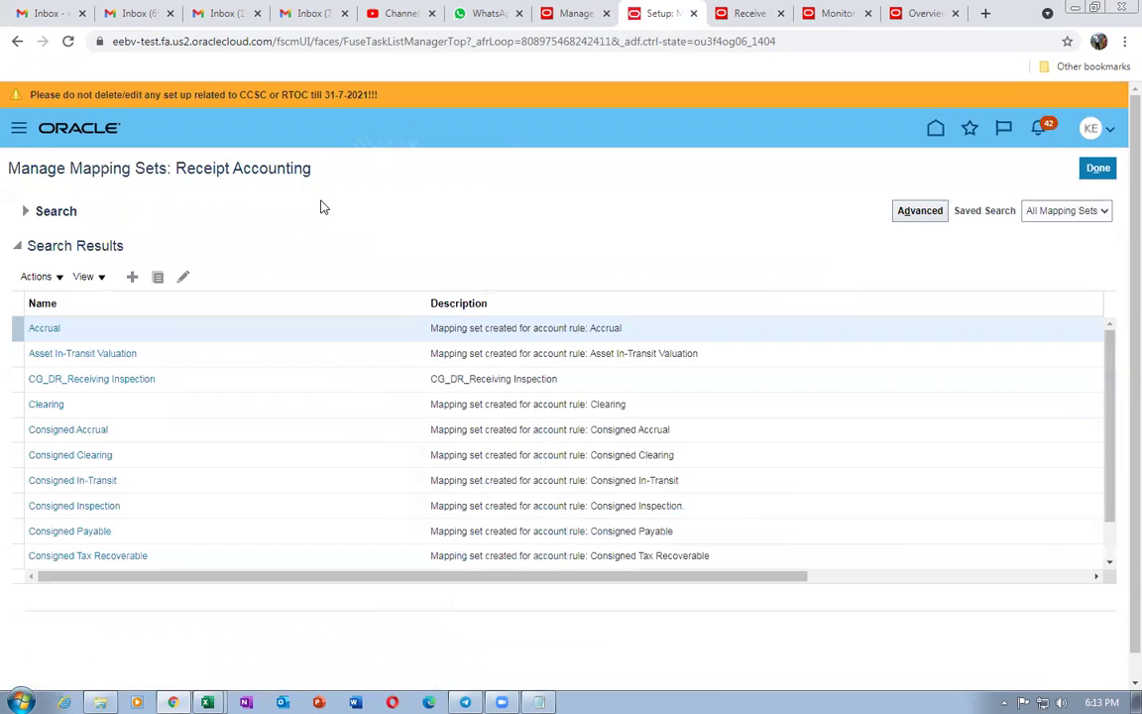
- Filter mapping sets by name Receiving, open Receiving Inspection, then return to the process monitor
left_click(26, 209)
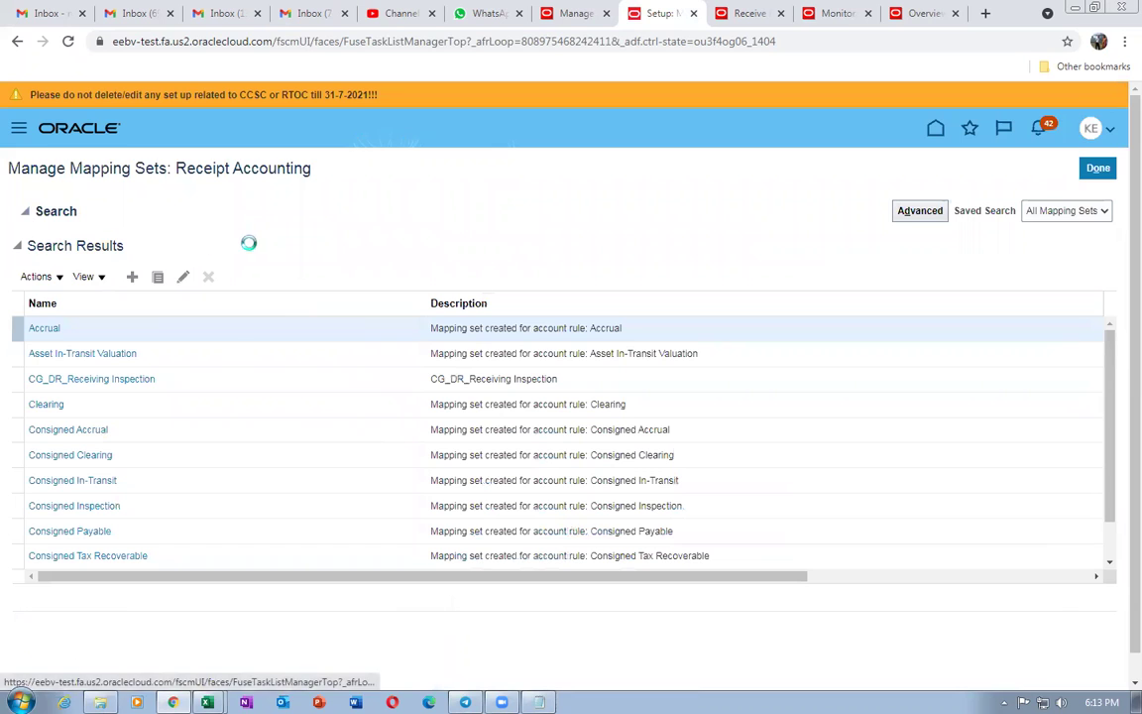
left_click(246, 243)
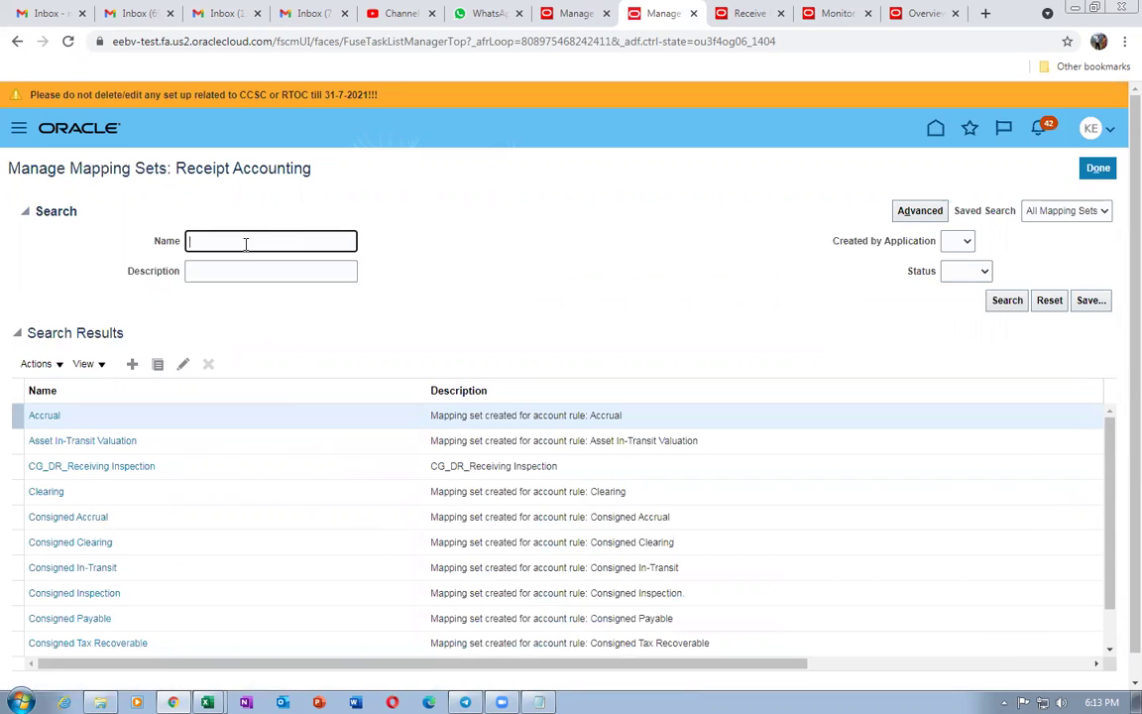
type("Receiving")
left_click(987, 301)
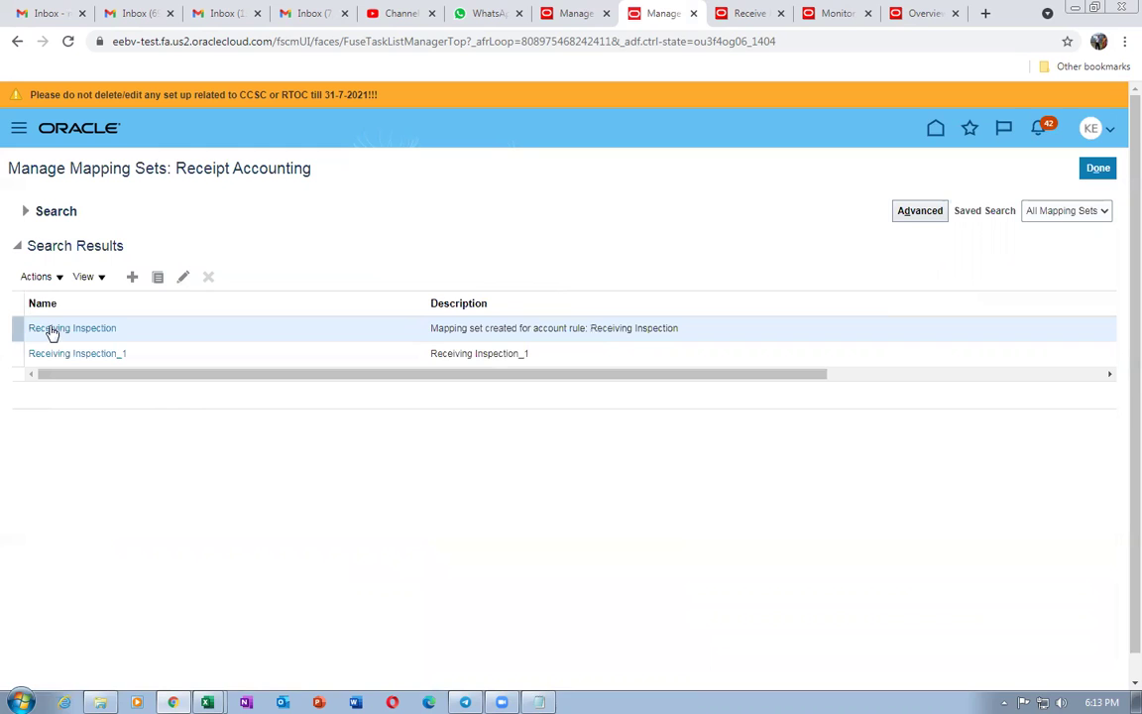
left_click(52, 331)
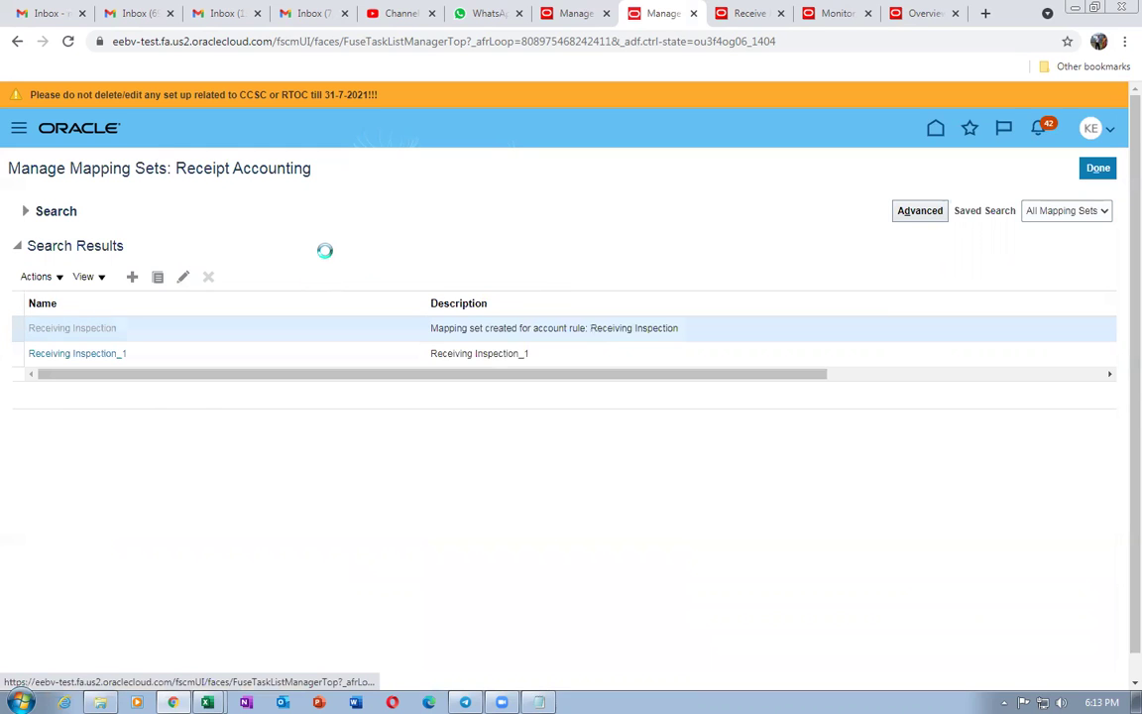
left_click(744, 14)
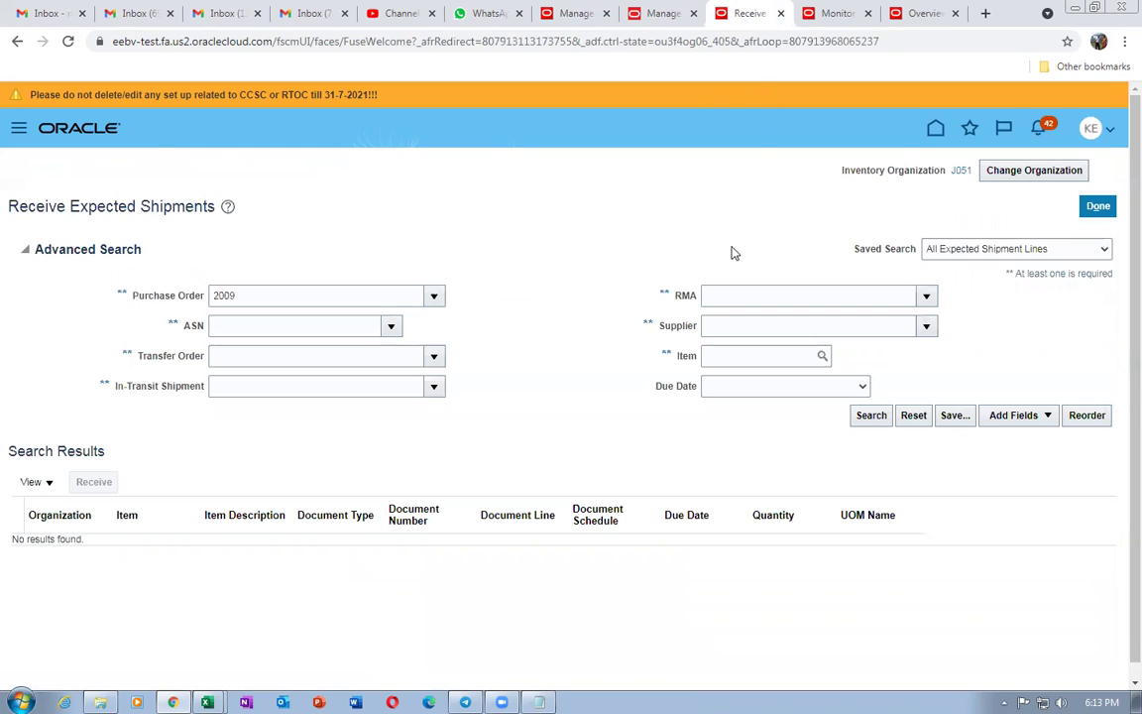
left_click(843, 12)
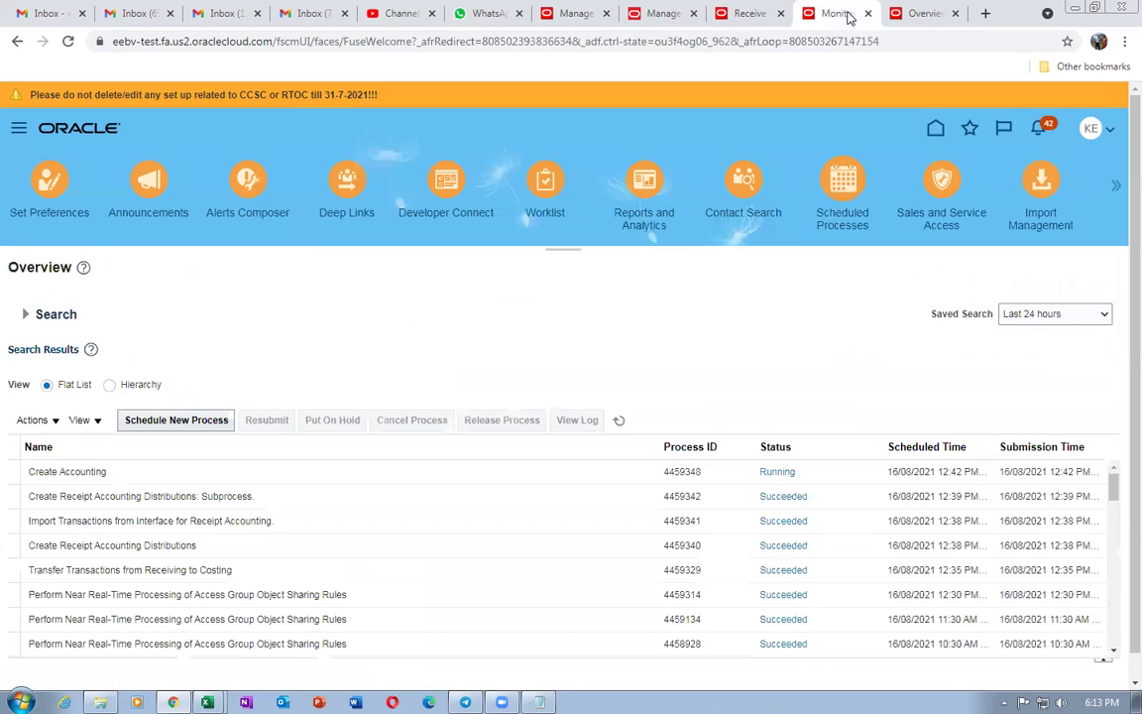
- Refresh until Create Accounting Execution Report 4459355 succeeds, then show its details
left_click(618, 420)
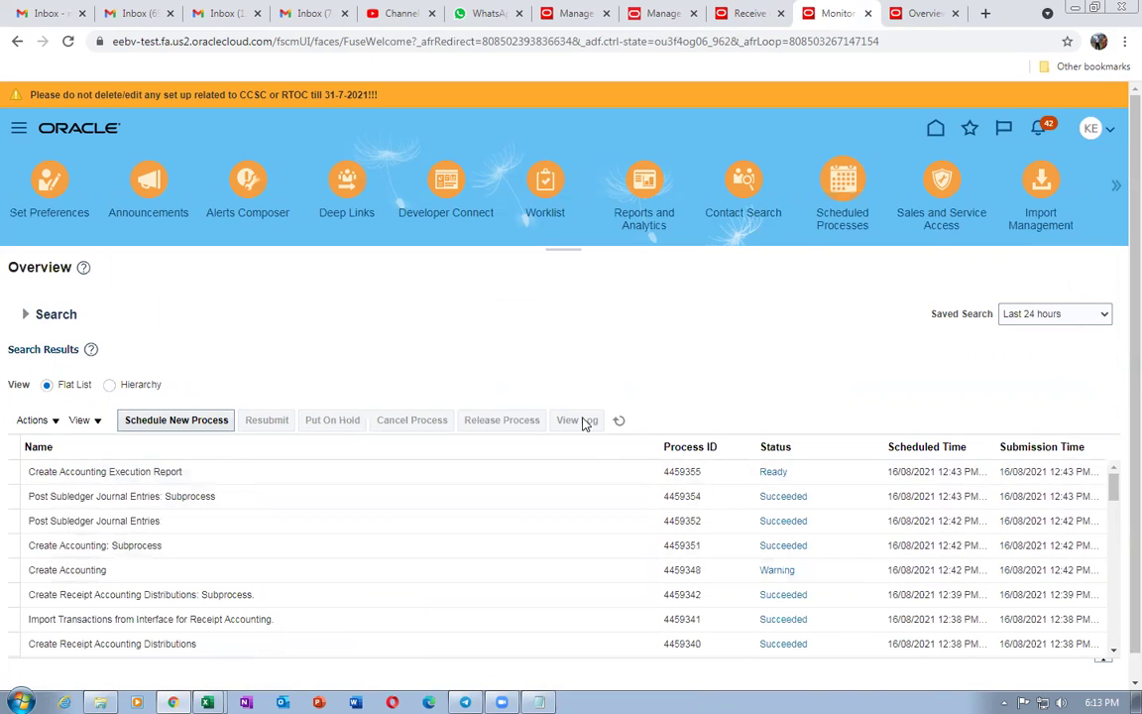
left_click(617, 419)
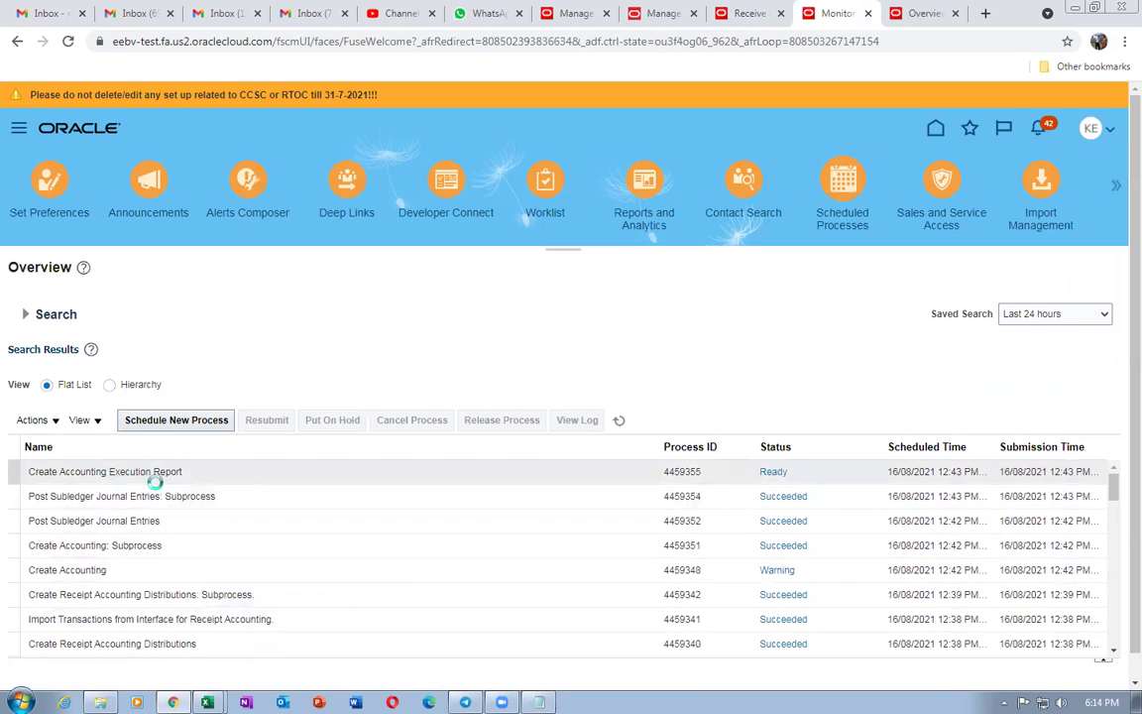
left_click(620, 422)
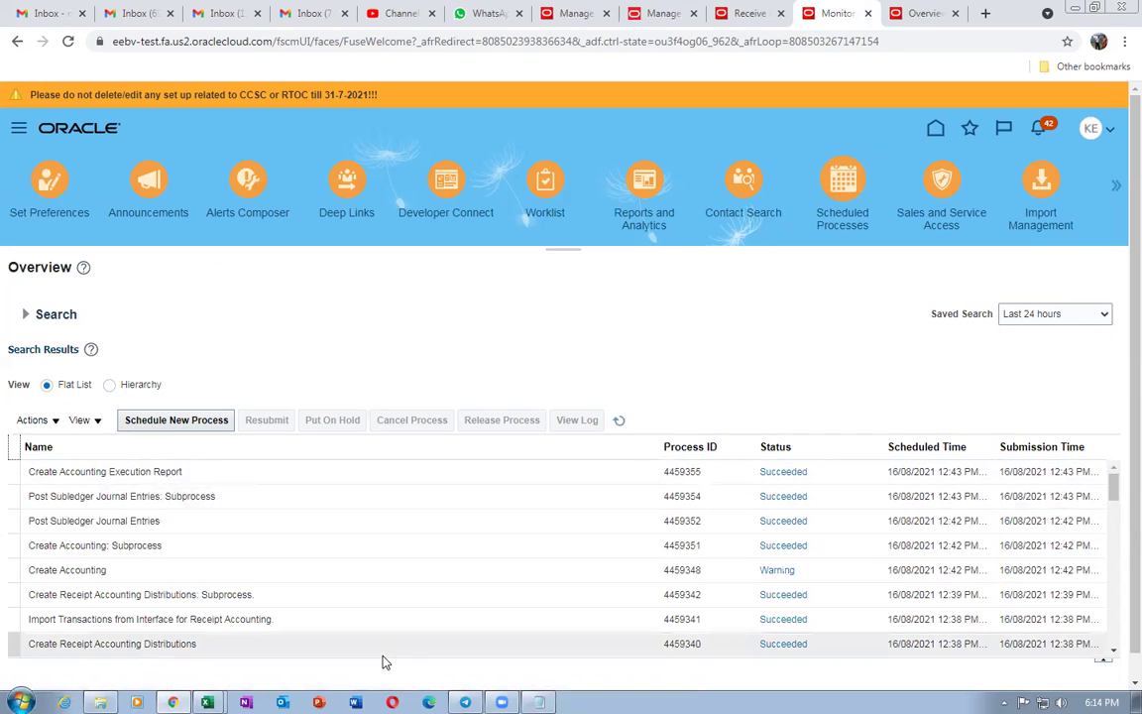
left_click_drag(381, 663, 425, 532)
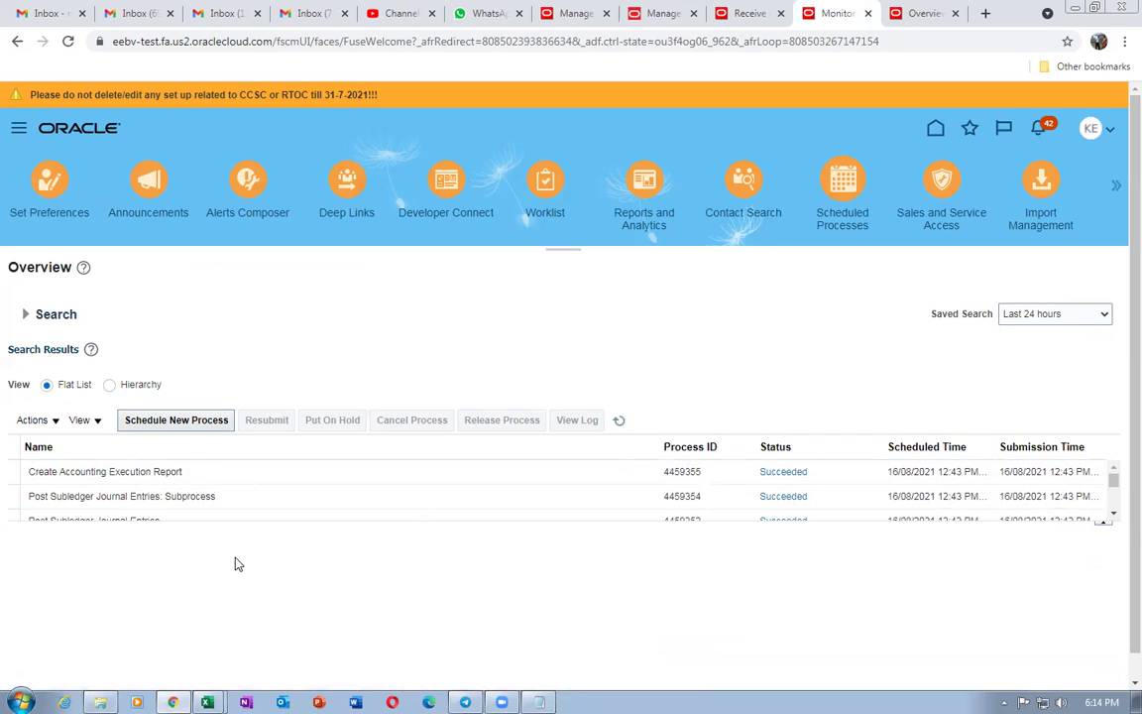
left_click(228, 473)
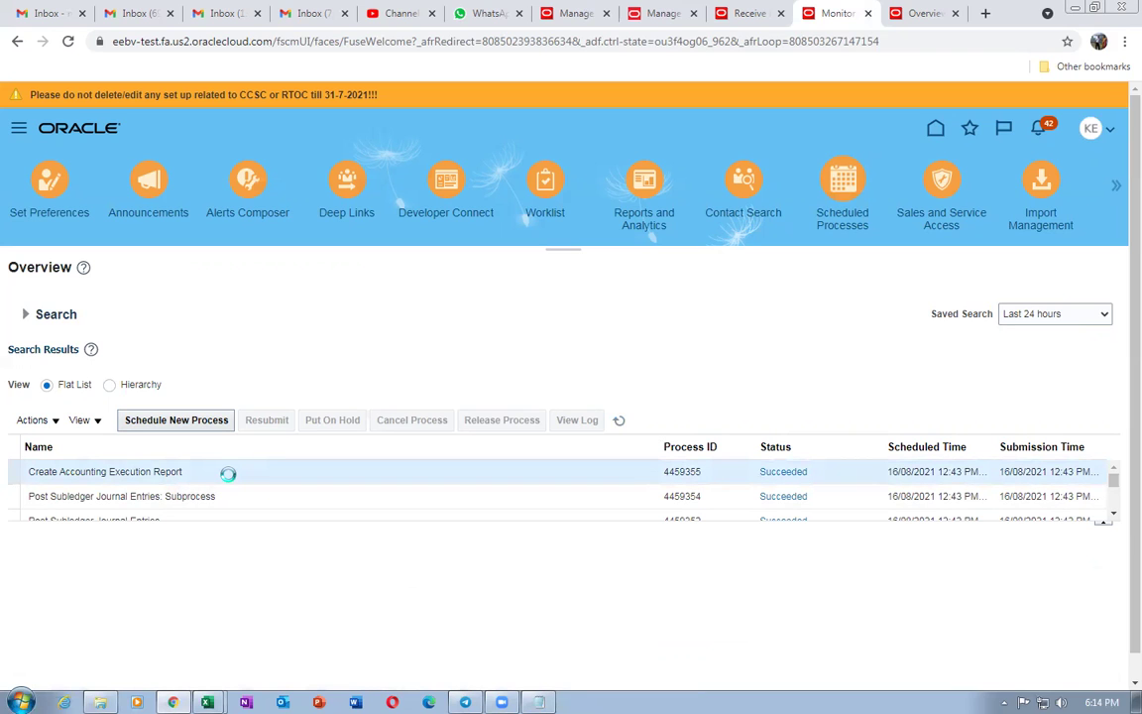
- Republish the Create Accounting report, export it as PDF, and list all downloads
scroll(334, 675, "down", 3)
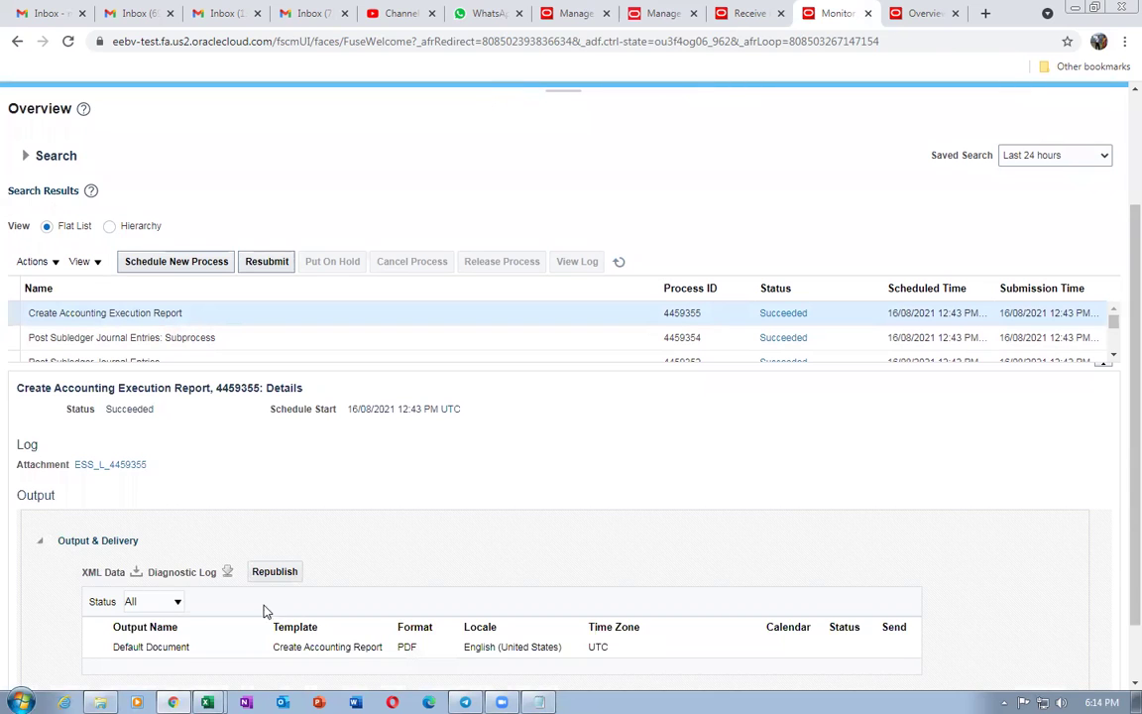
left_click(275, 572)
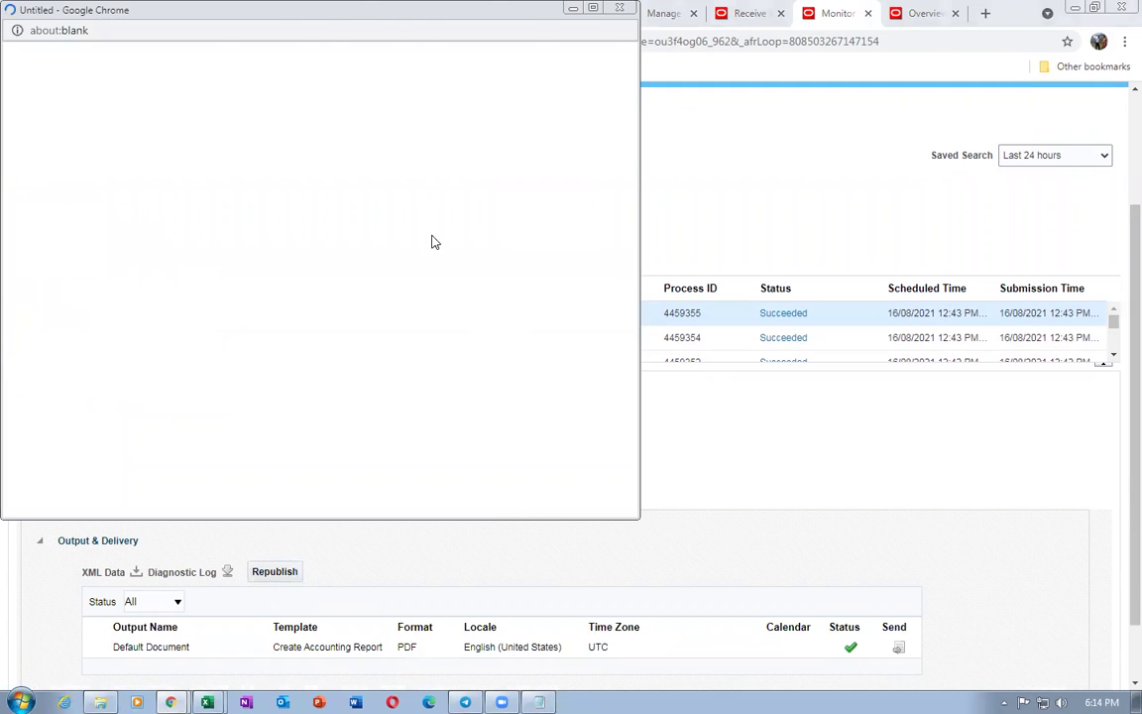
left_click(580, 192)
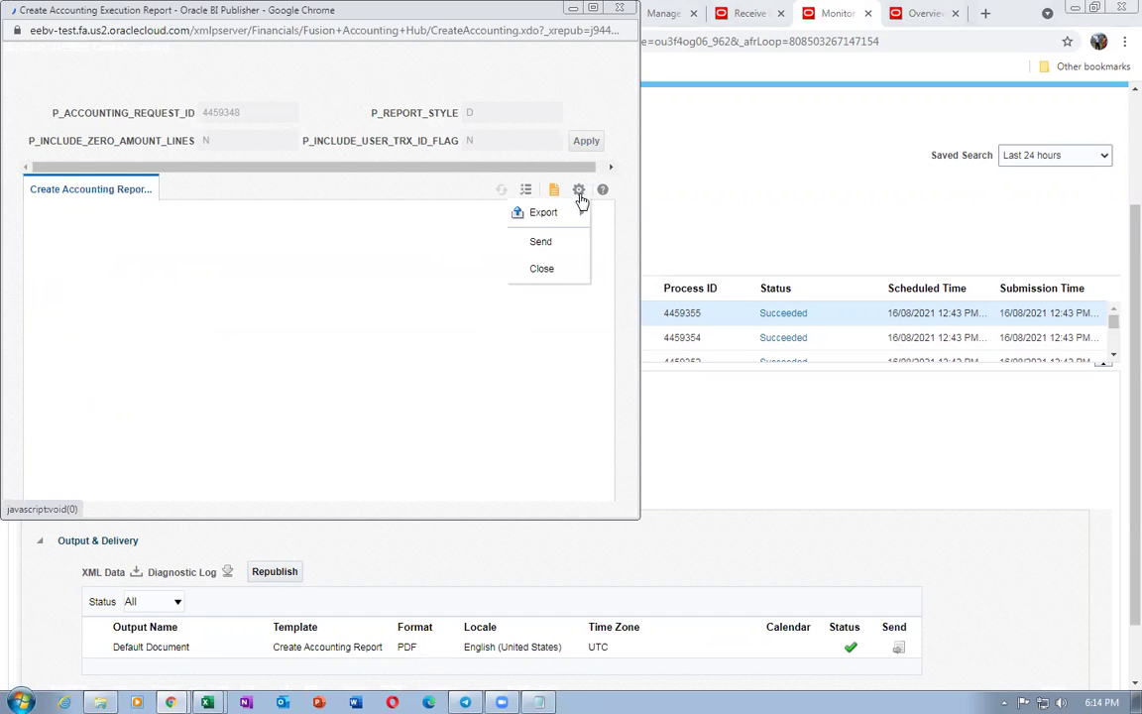
mouse_move(573, 214)
left_click(414, 244)
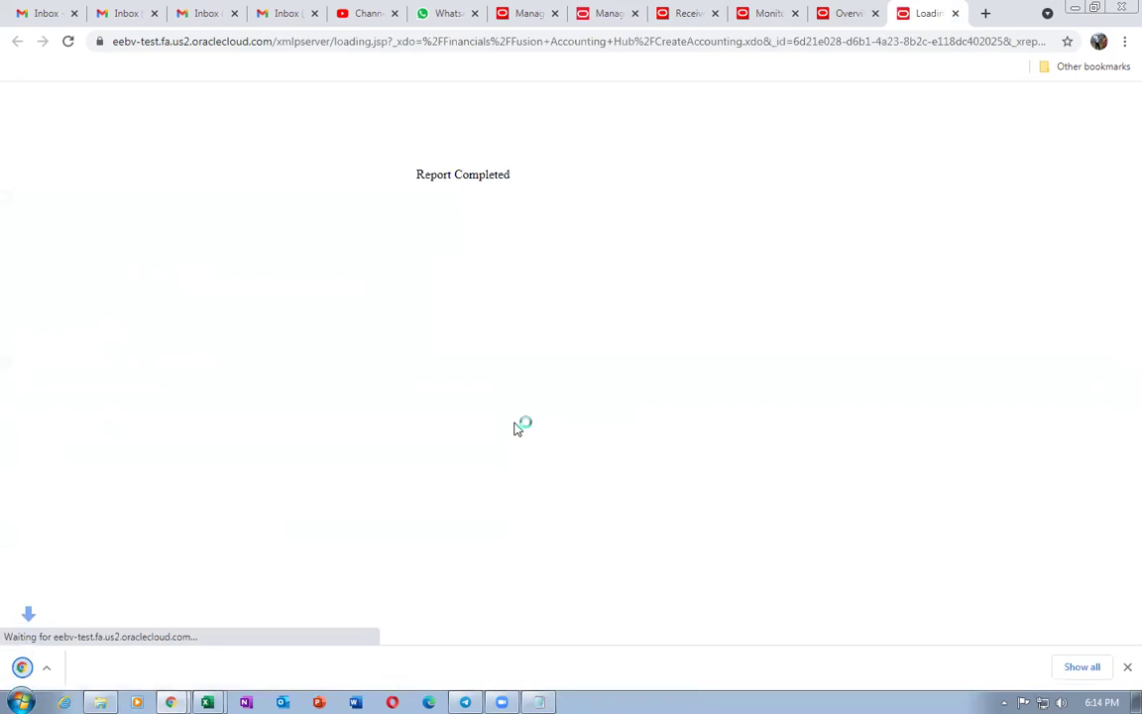
left_click(1082, 666)
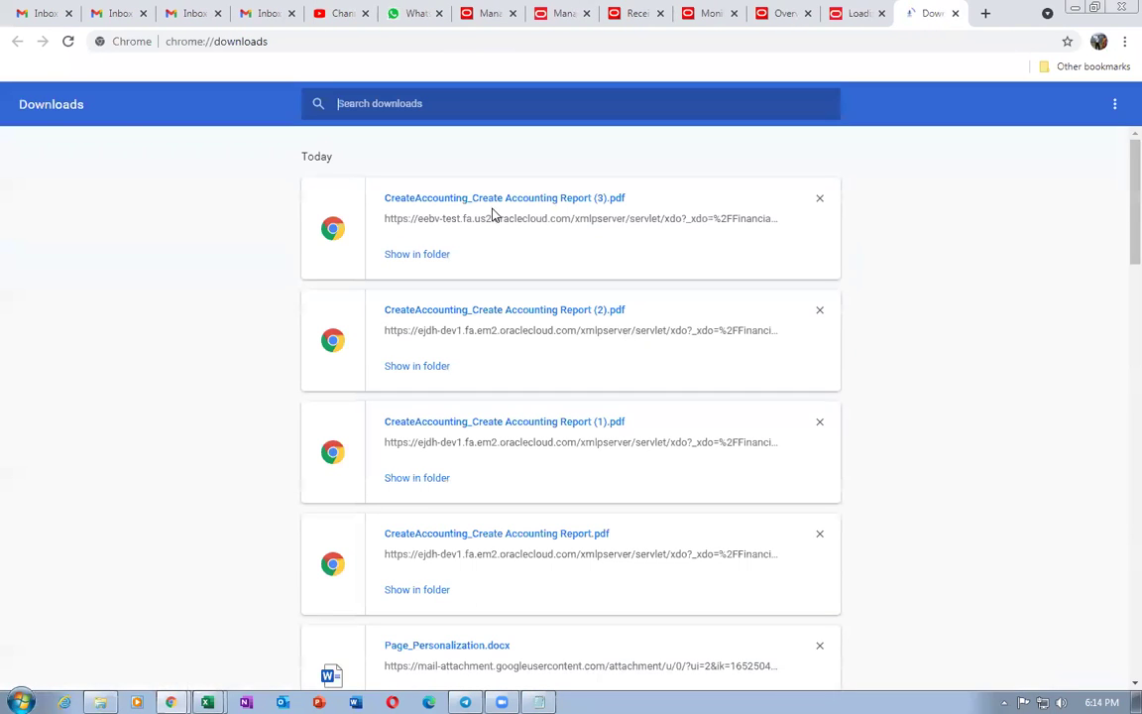
- Open CreateAccounting_Create Accounting Report (3).pdf and mark the first Receiving Inspection error
left_click(468, 201)
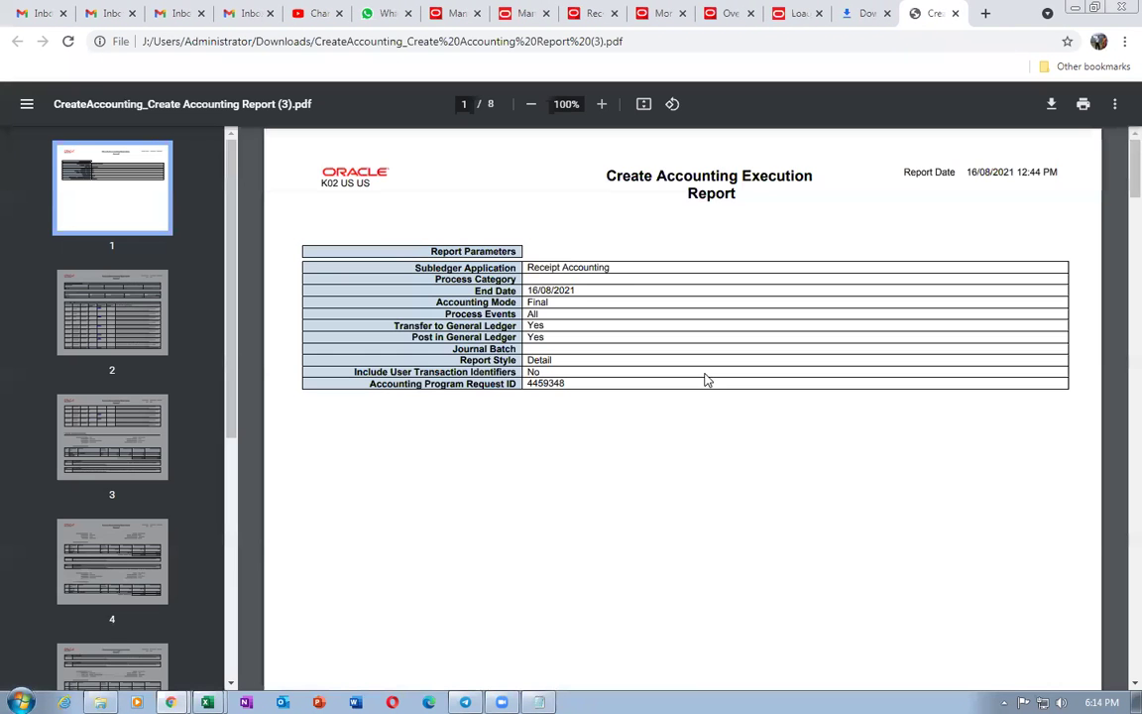
scroll(644, 412, "down", 5)
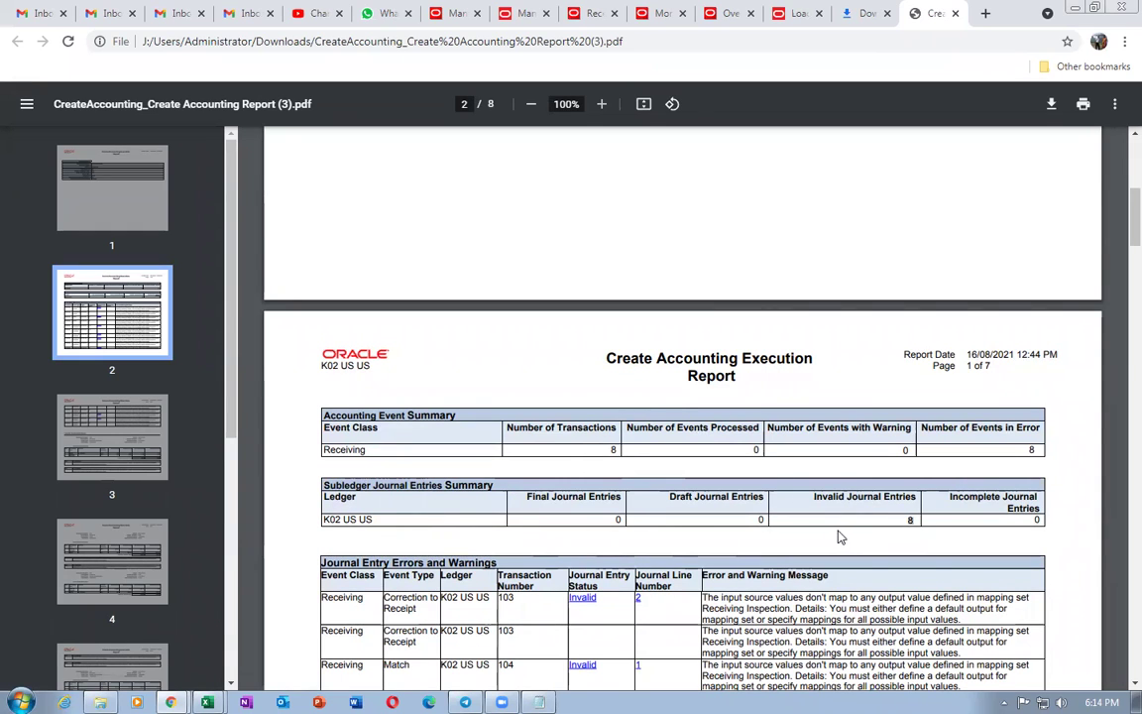
scroll(839, 536, "down", 2)
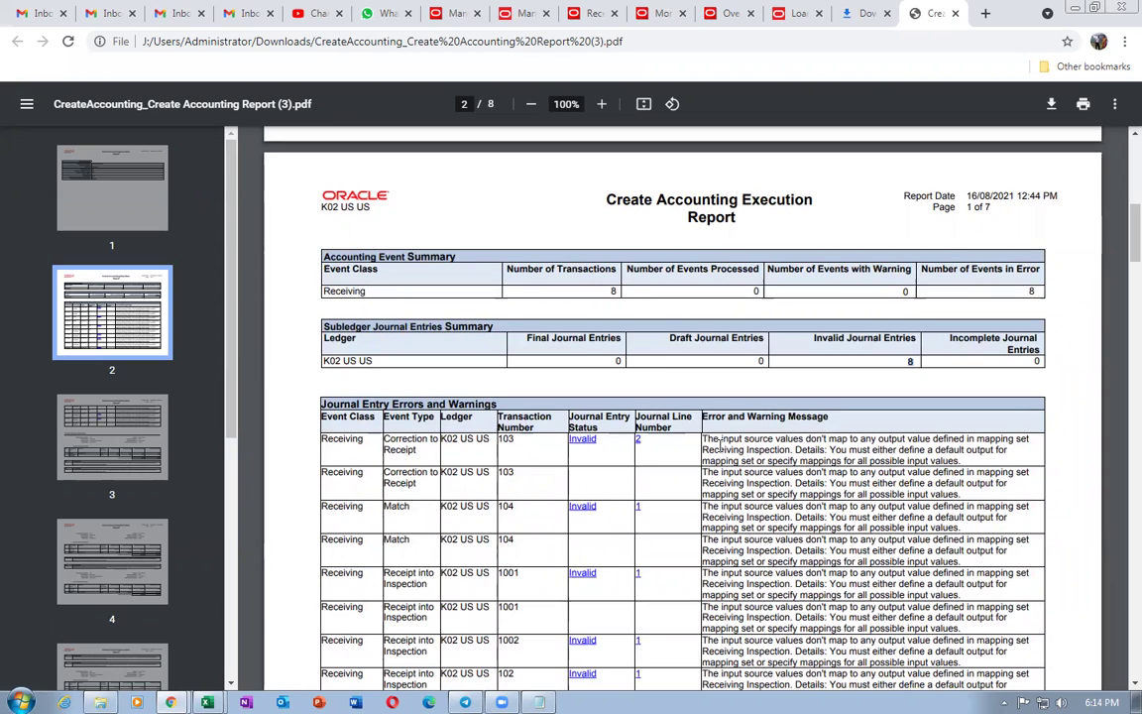
left_click_drag(716, 442, 775, 458)
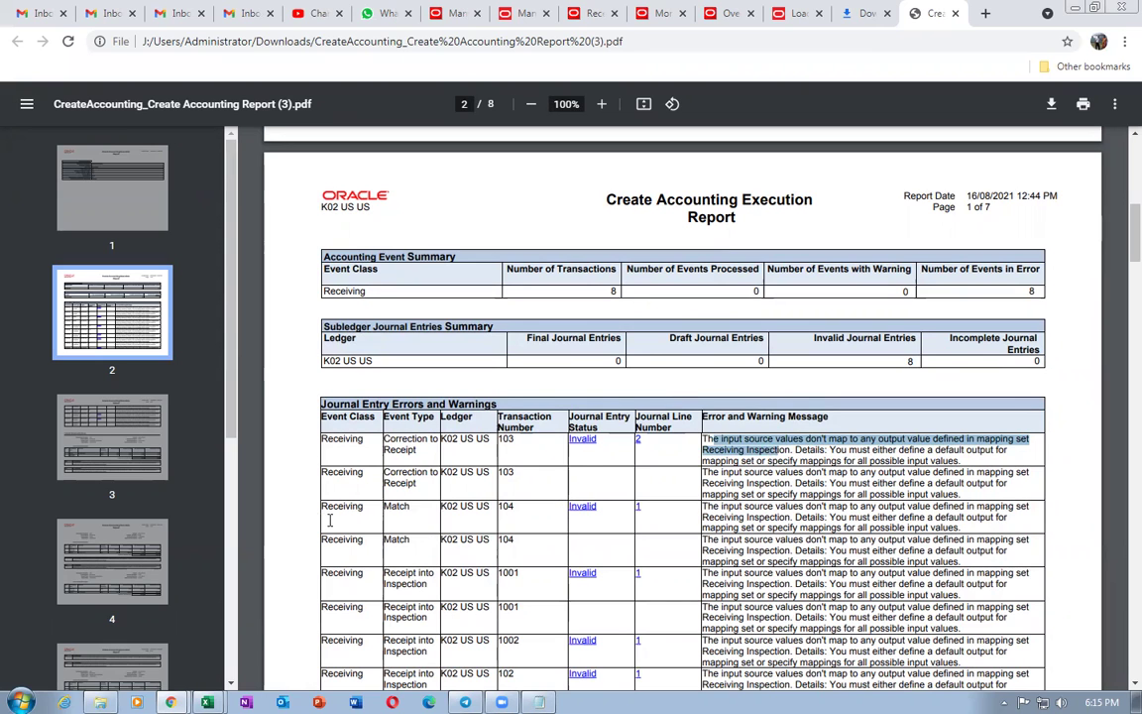
scroll(415, 478, "down", 3)
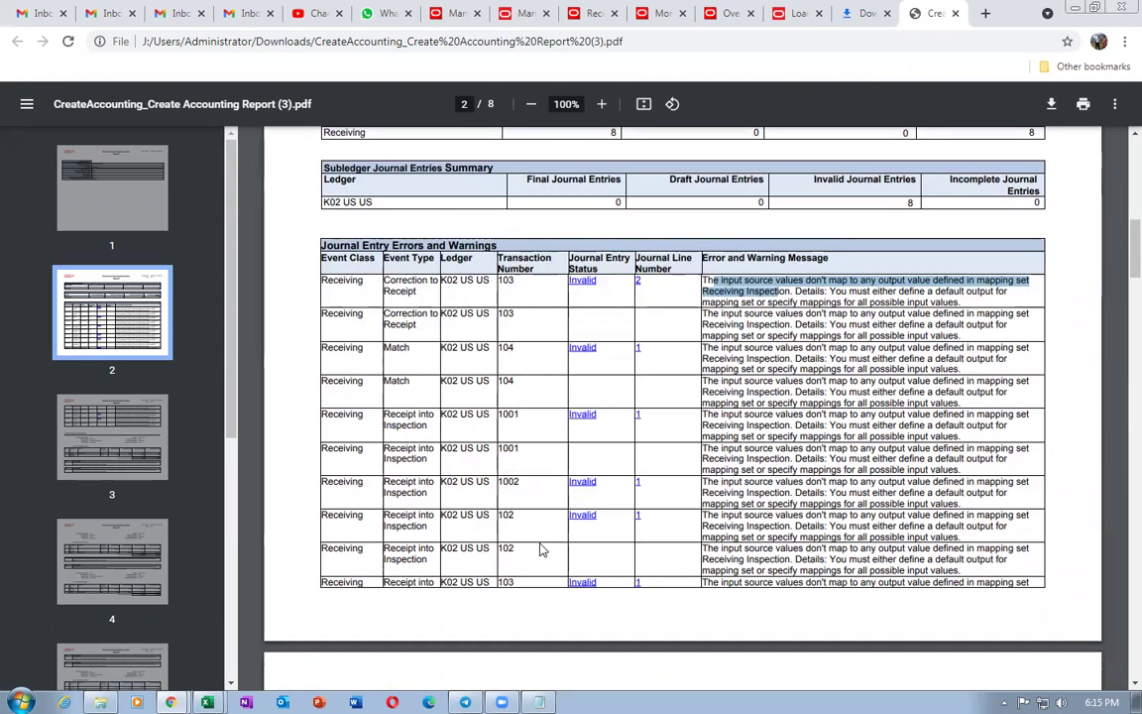
- Mark the 1002-row error and the Receiving Inspection mapping set name, then return to downloads
left_click(502, 485)
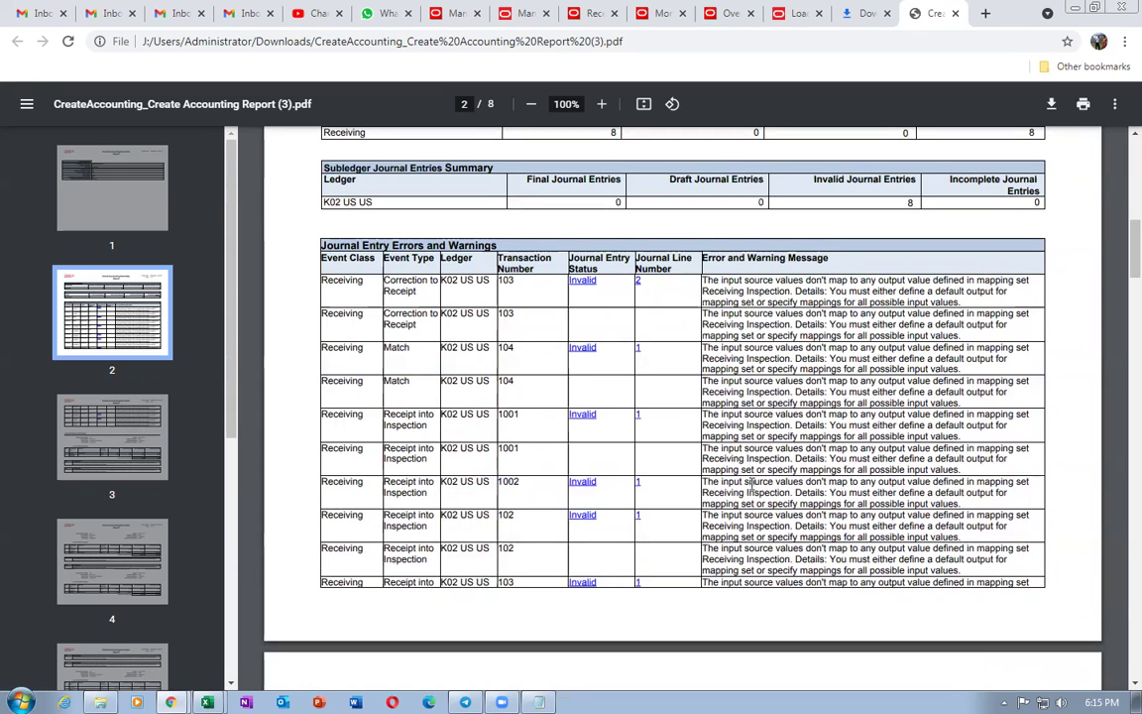
left_click_drag(747, 483, 760, 493)
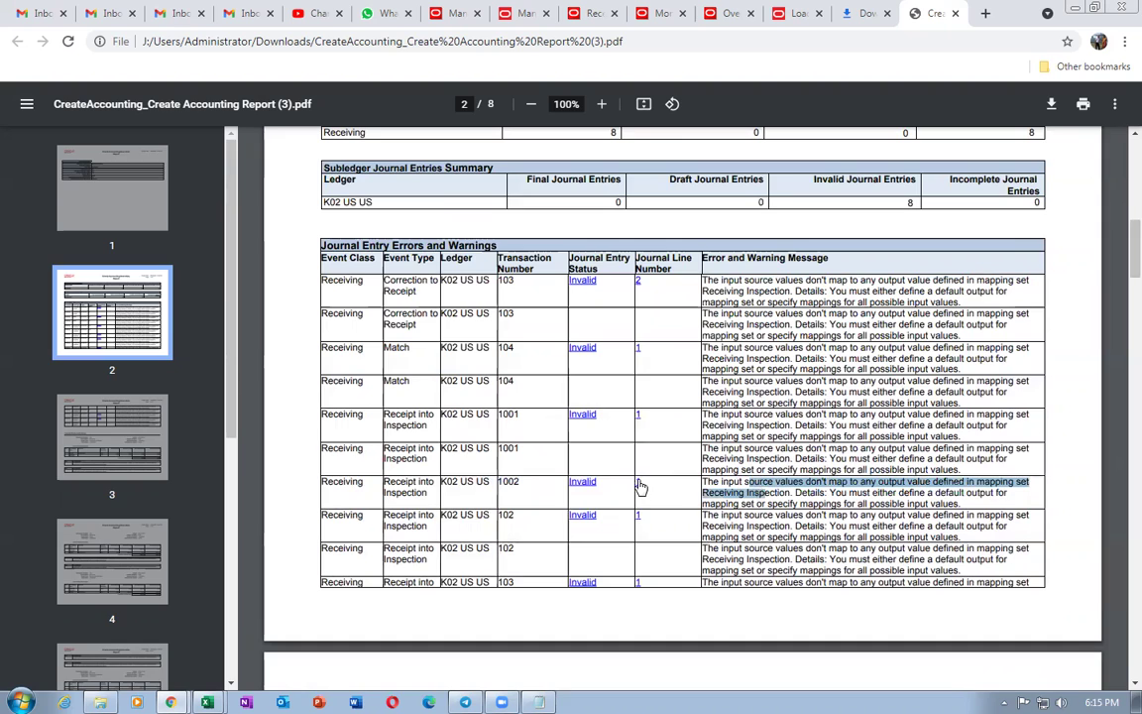
scroll(639, 486, "down", 20)
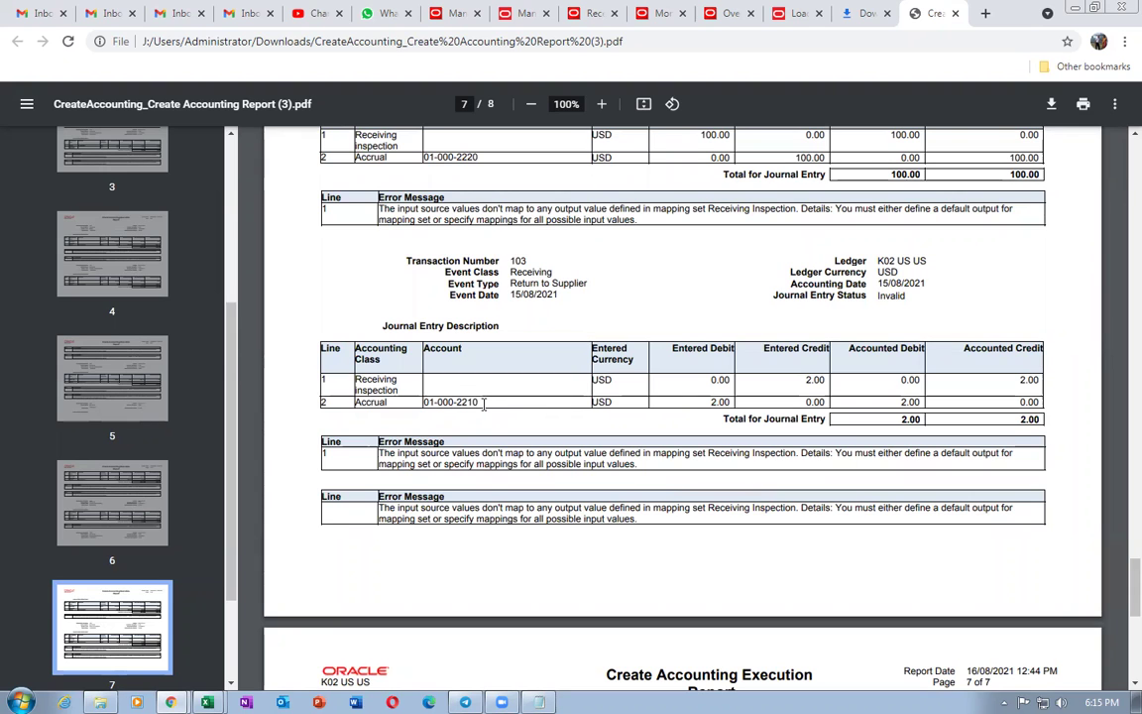
scroll(484, 407, "up", 2)
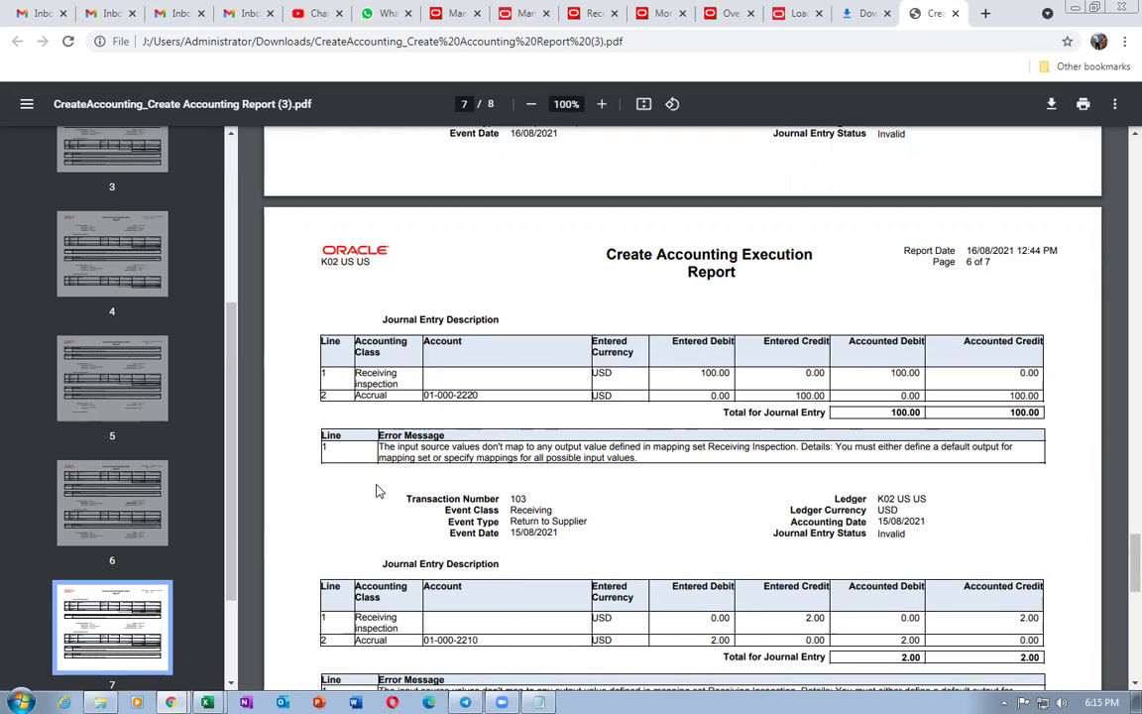
left_click_drag(709, 446, 793, 447)
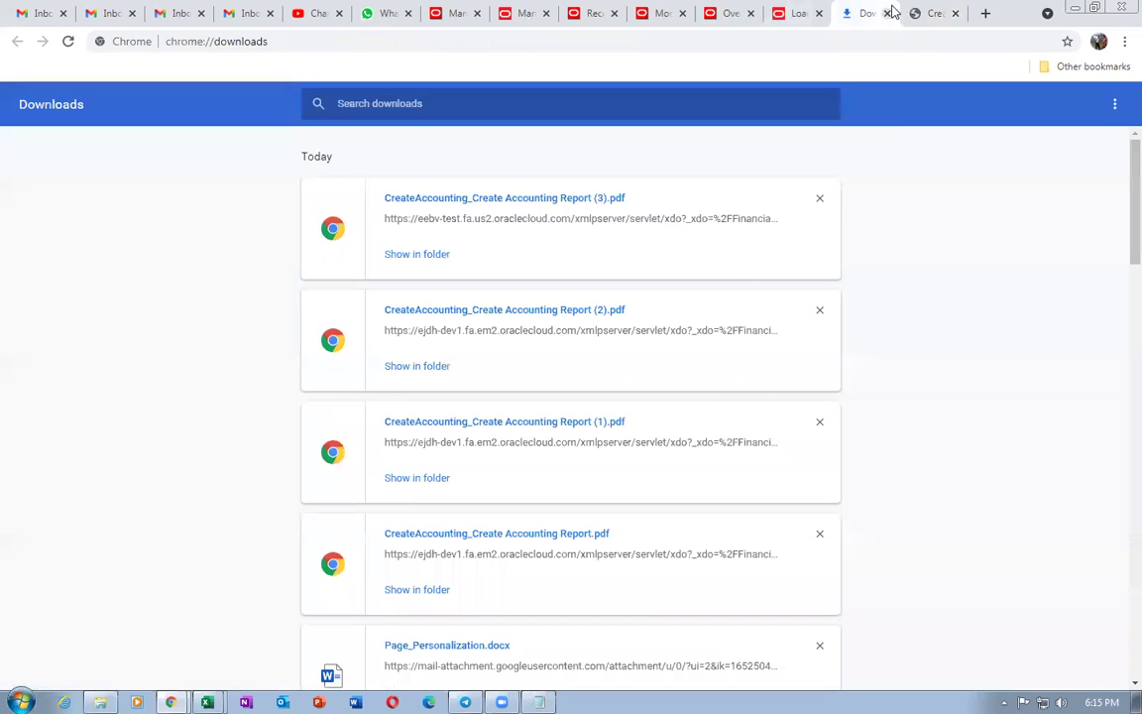
left_click(865, 12)
- Close the downloads list, the PDF report and the finished report page
left_click(887, 13)
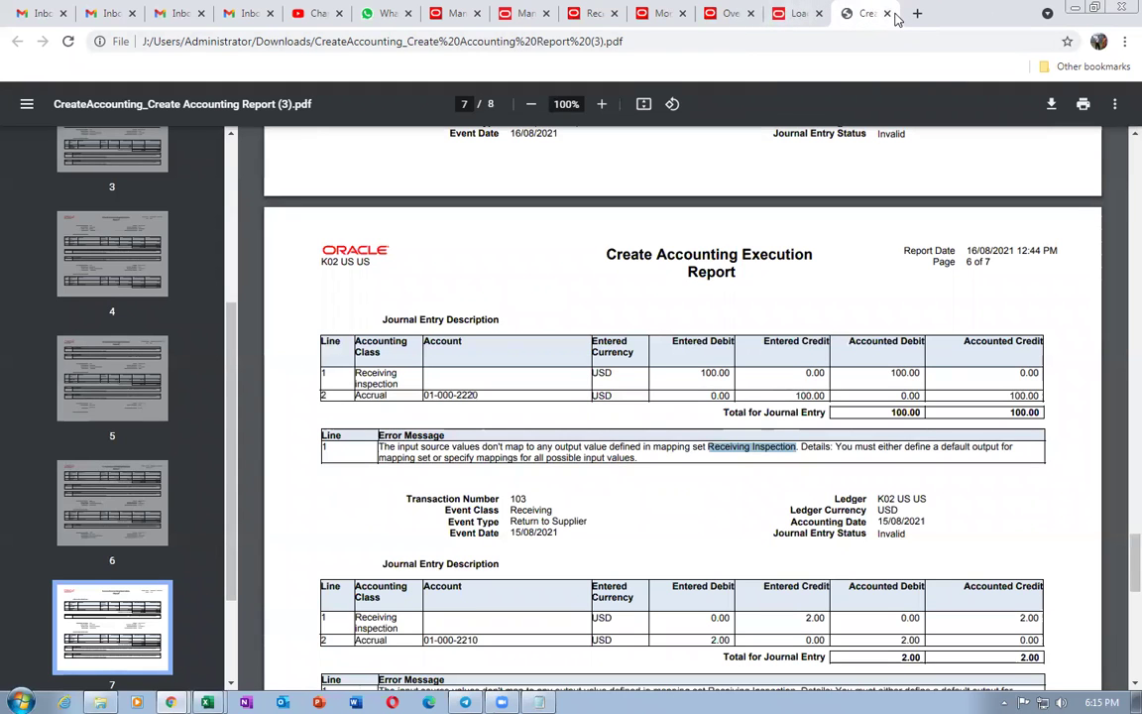
left_click(887, 14)
left_click(889, 14)
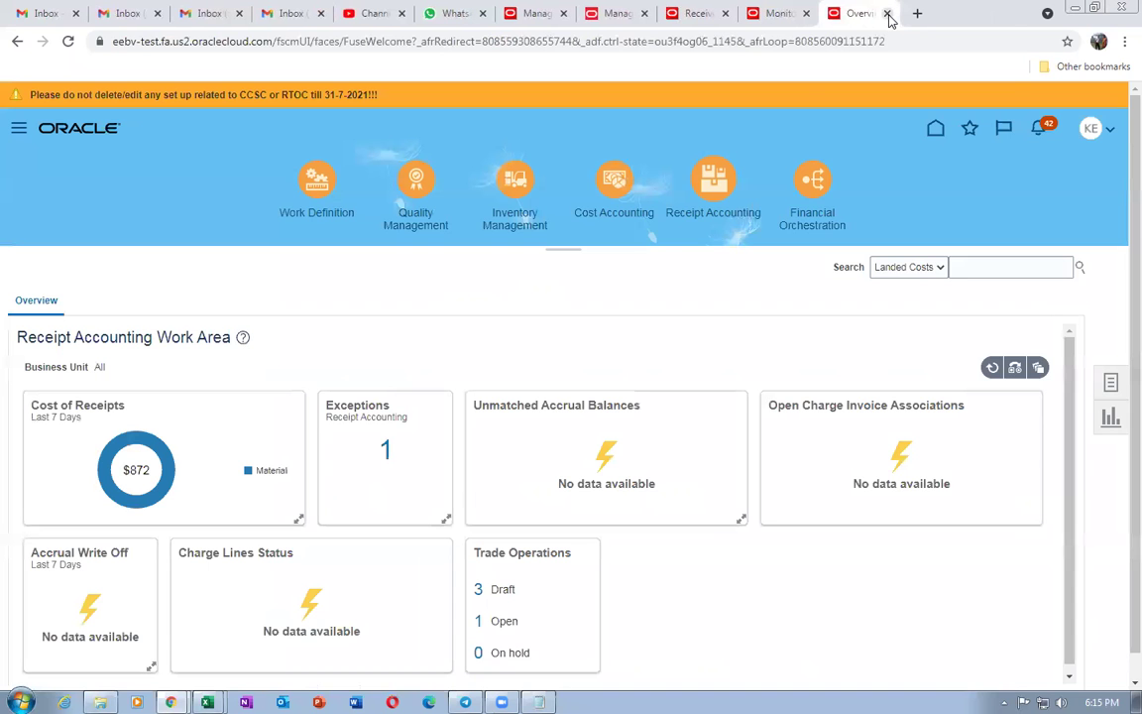
- Search Review Receipt Accounting Distributions for item j05_cost_2
left_click(1111, 381)
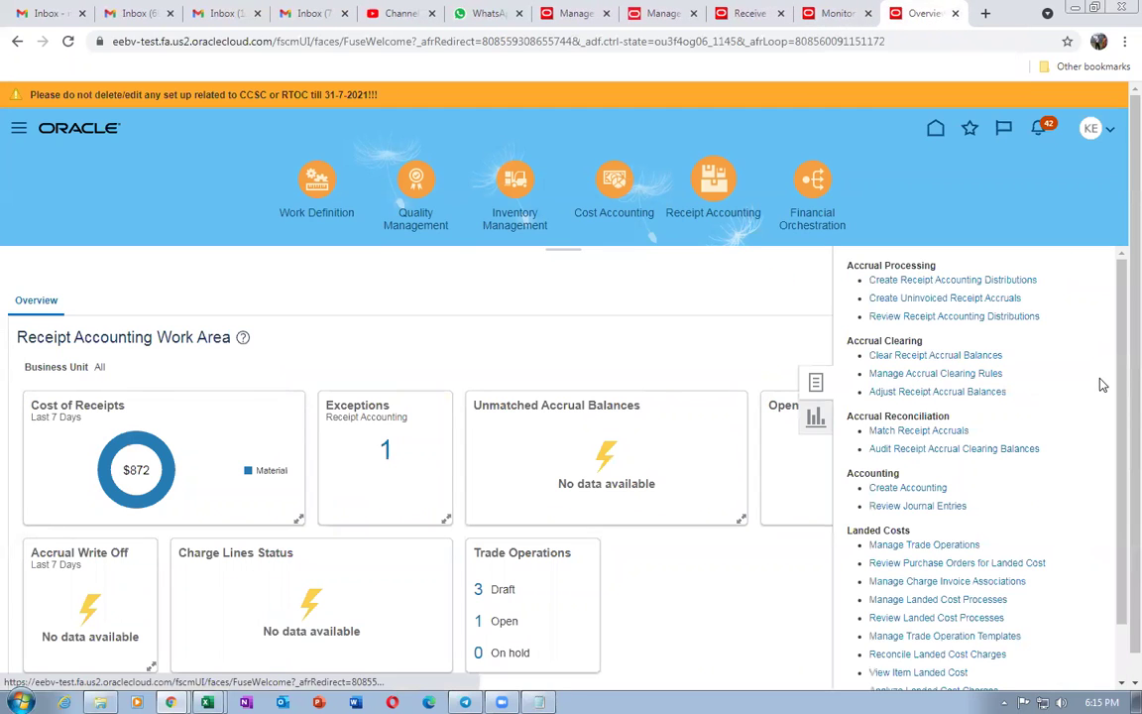
left_click(846, 287)
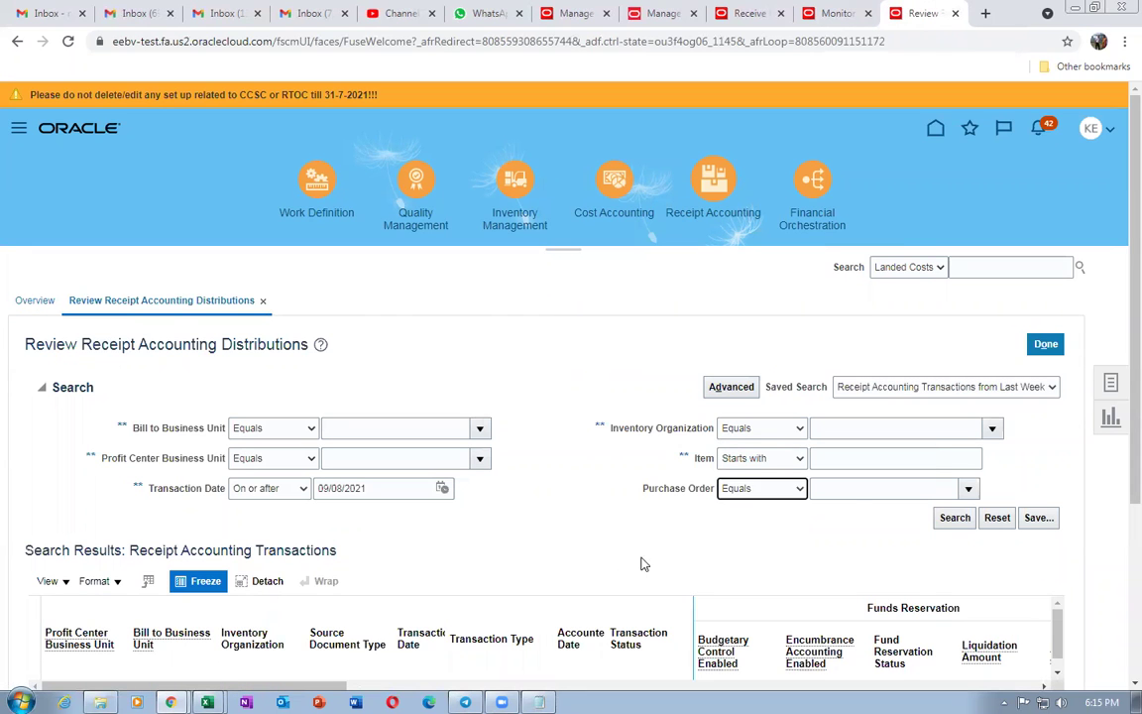
left_click(836, 458)
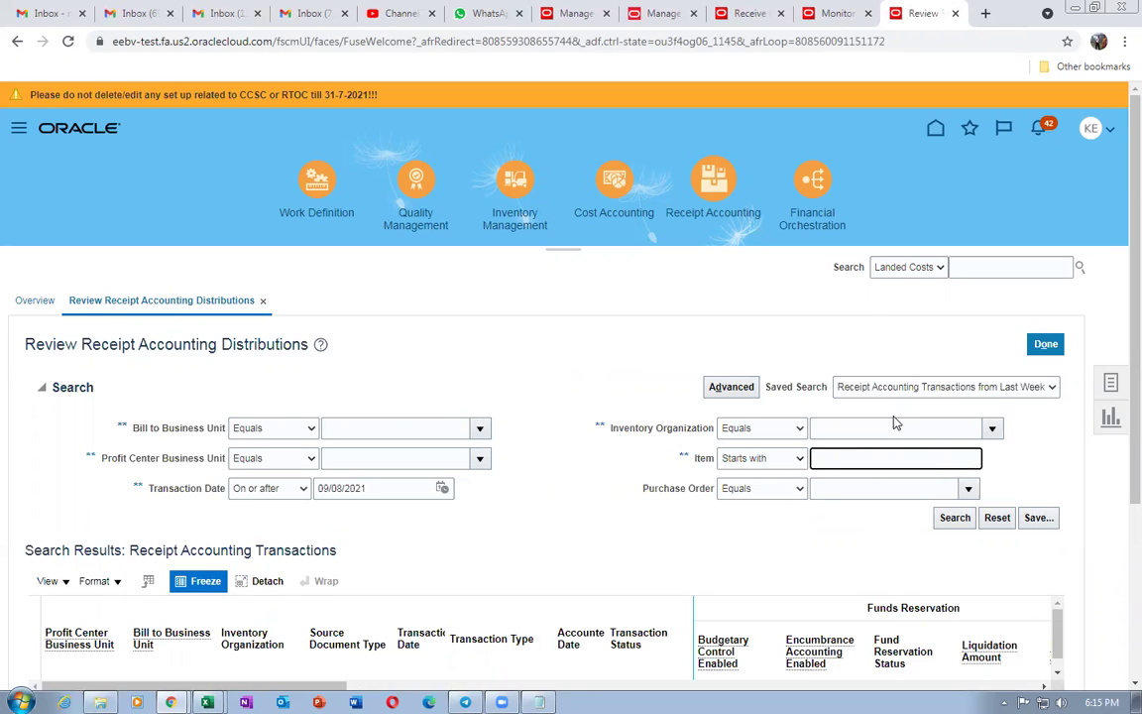
type("j05_cost_2")
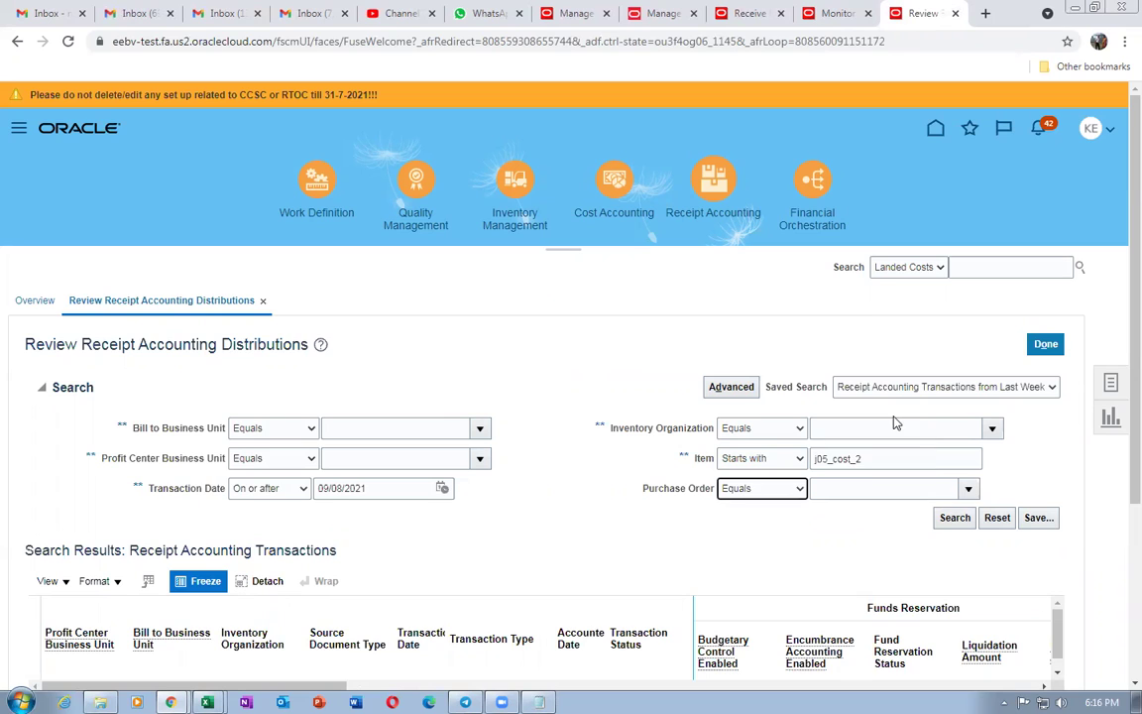
left_click(949, 516)
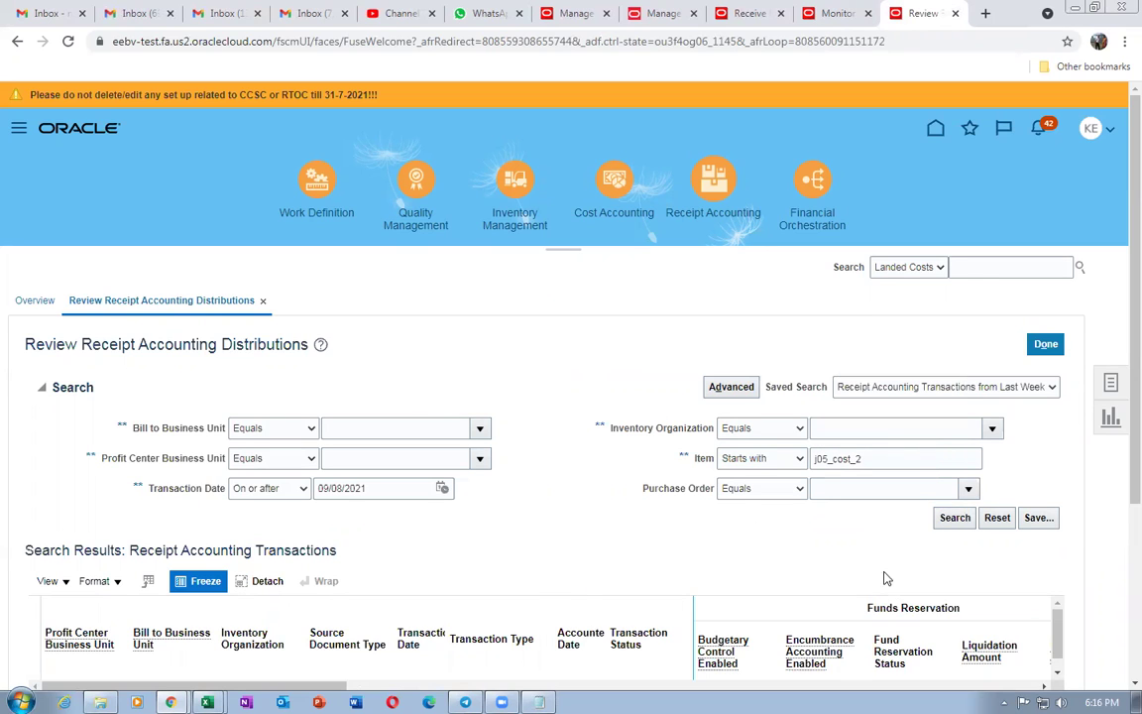
left_click(950, 520)
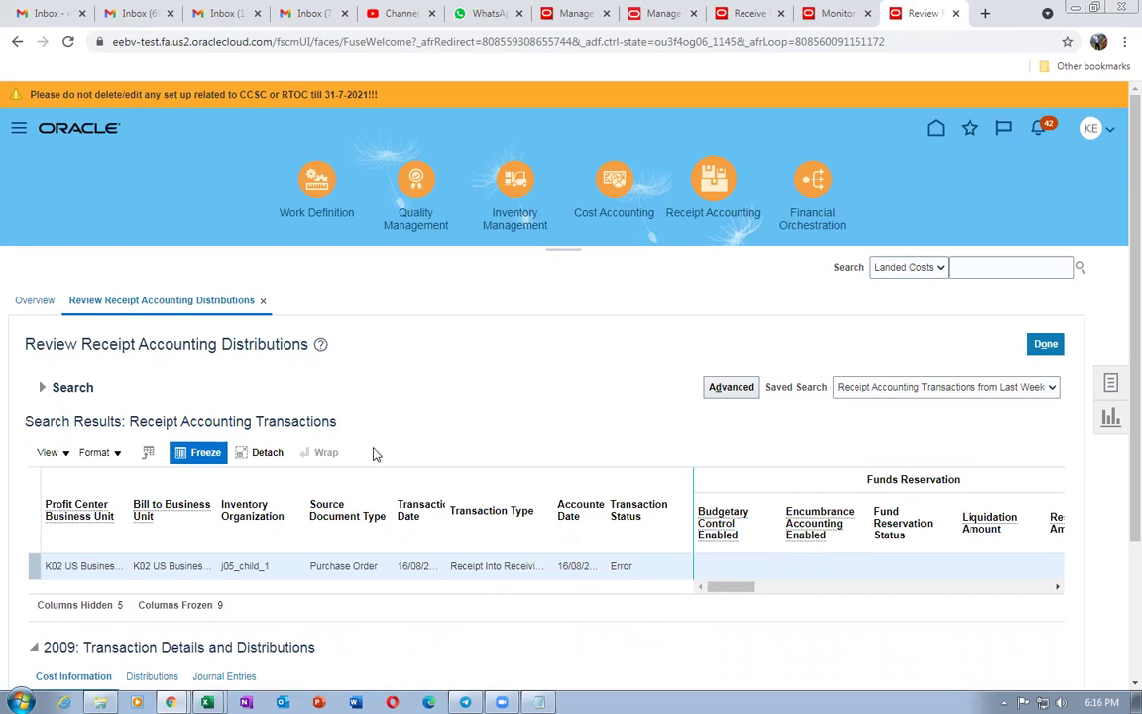
- Expand order 2009's journal entry error and highlight 'mapping set Receiving Inspection' in its message
scroll(372, 456, "down", 2)
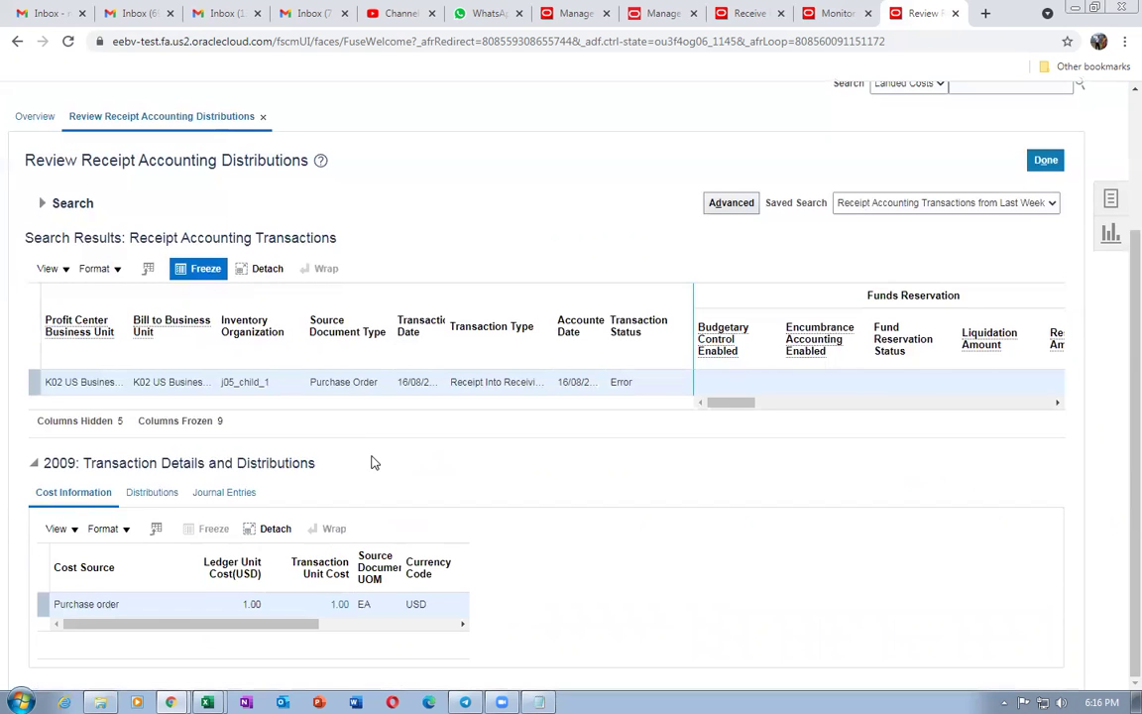
left_click(151, 494)
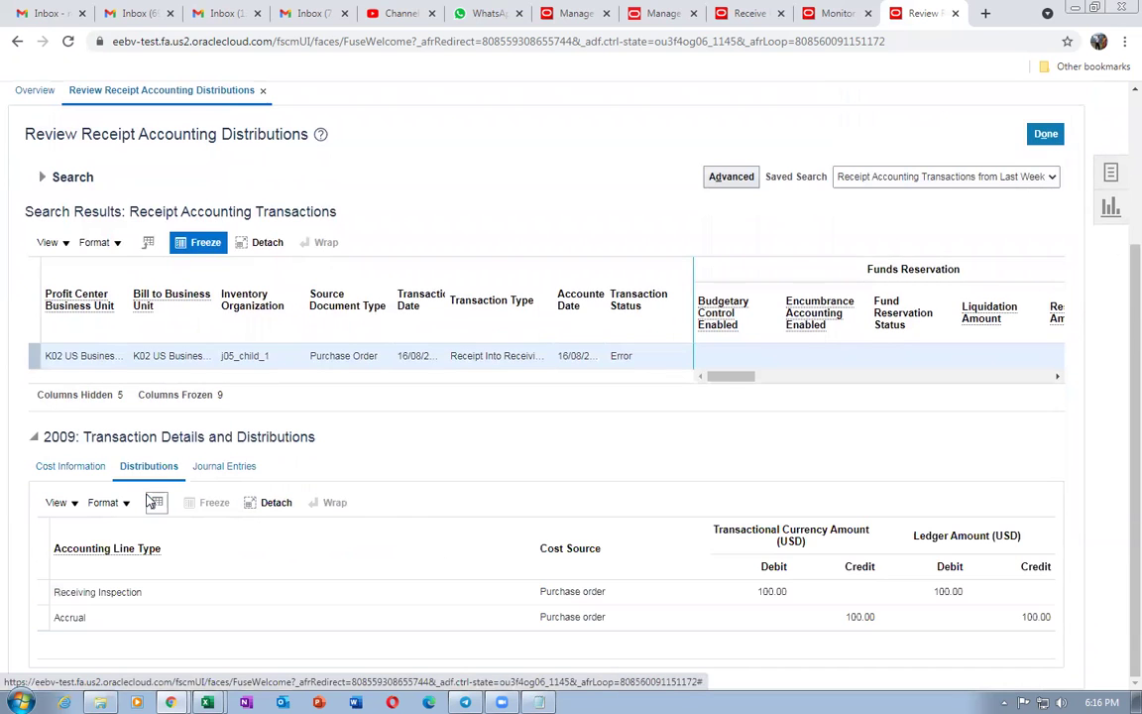
left_click(248, 468)
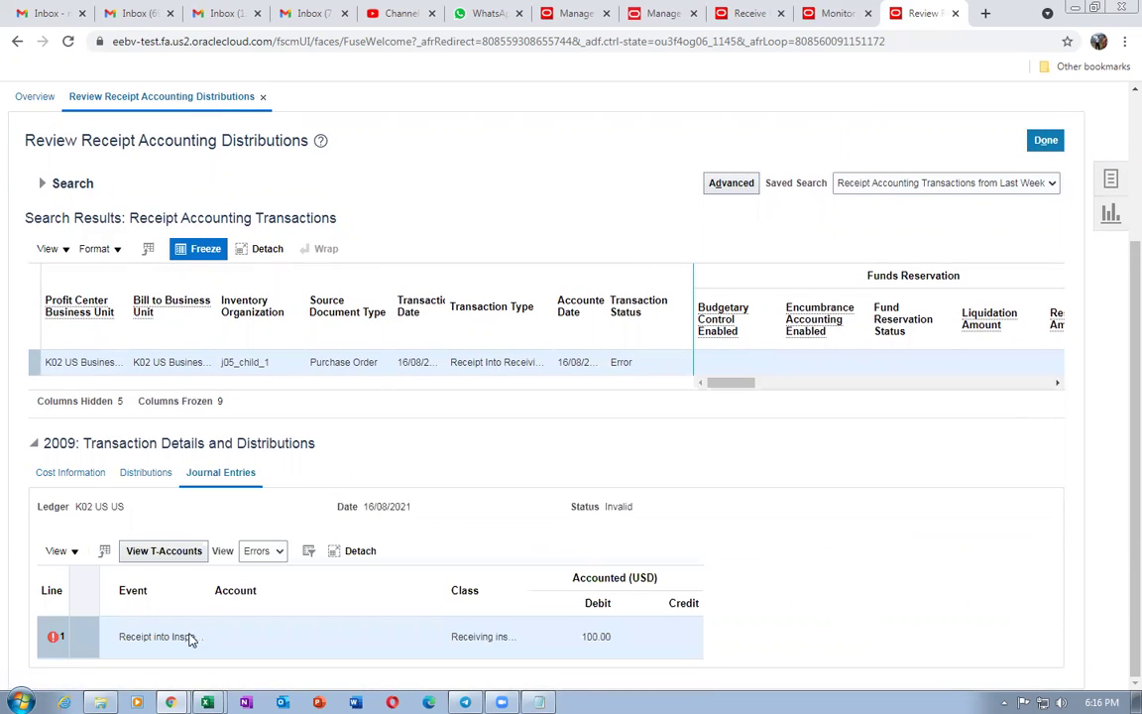
left_click(84, 636)
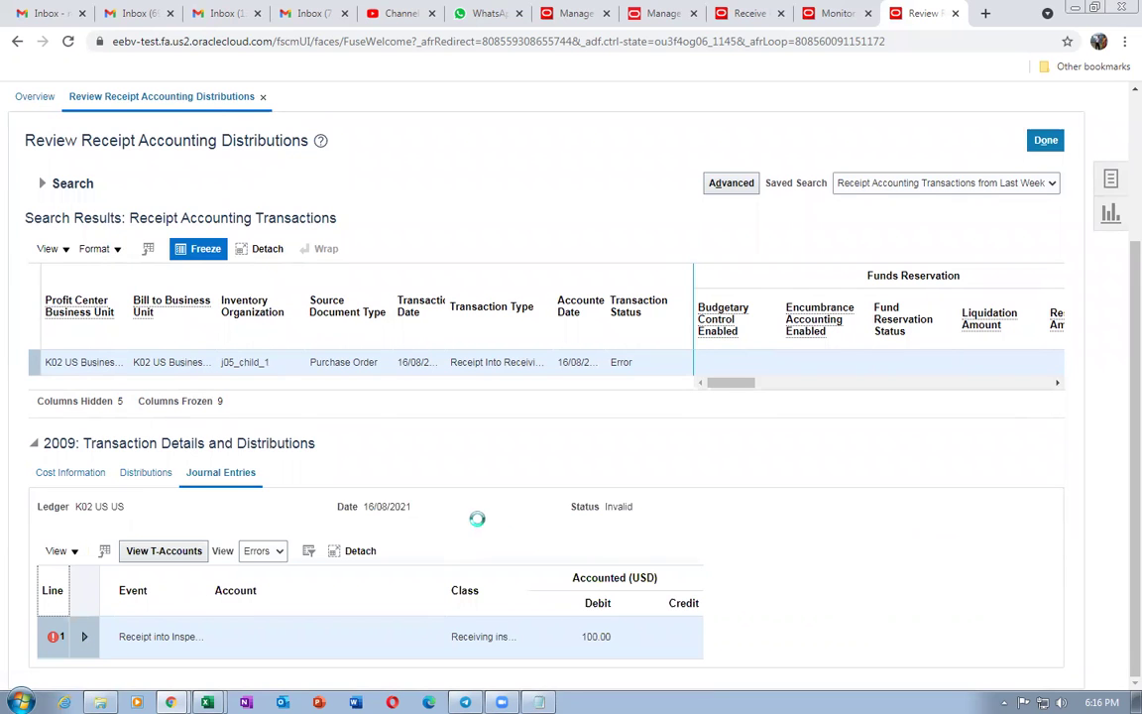
scroll(198, 600, "down", 1)
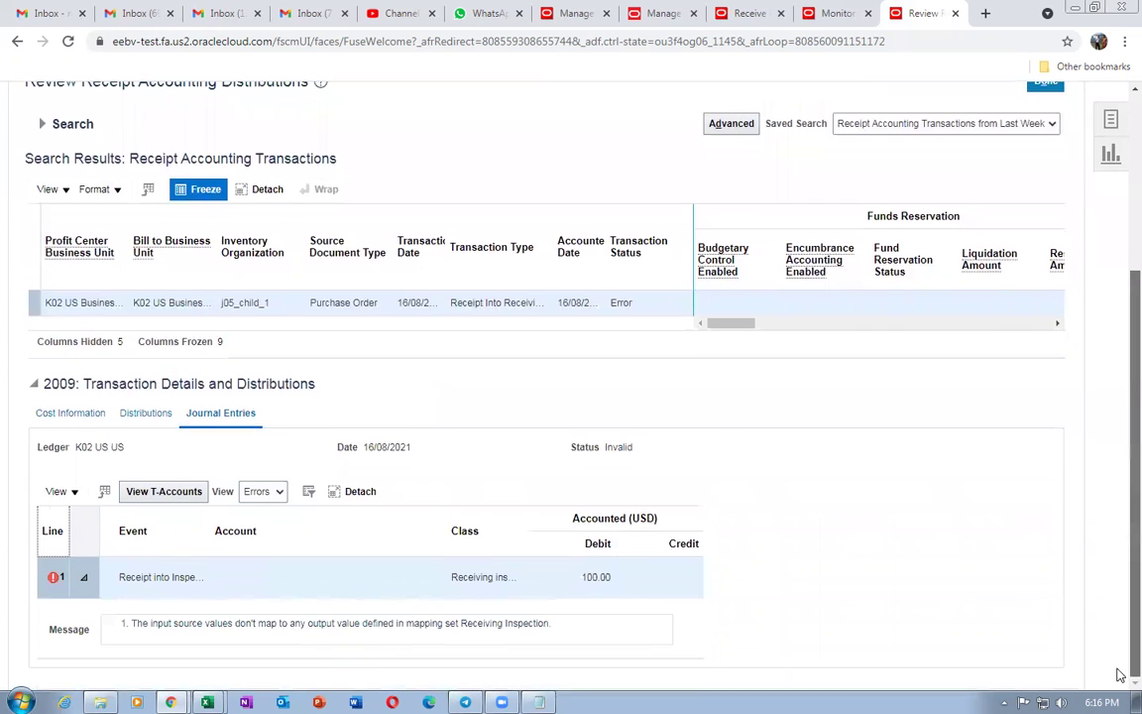
left_click_drag(208, 535, 234, 537)
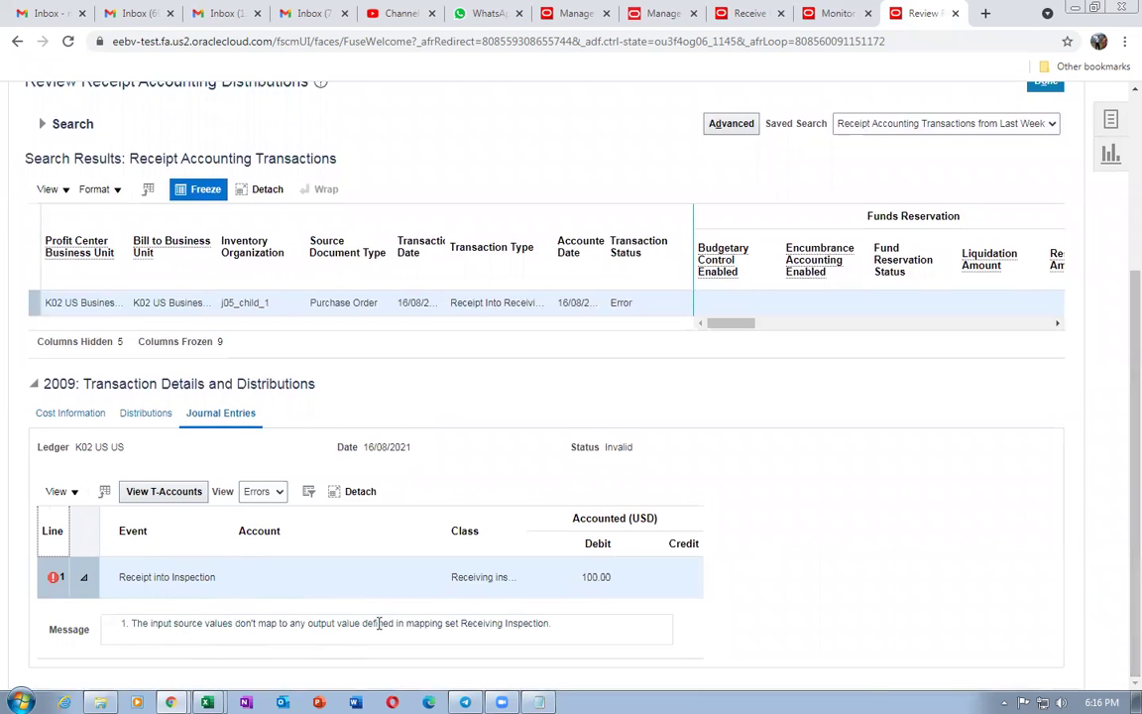
left_click_drag(405, 625, 544, 641)
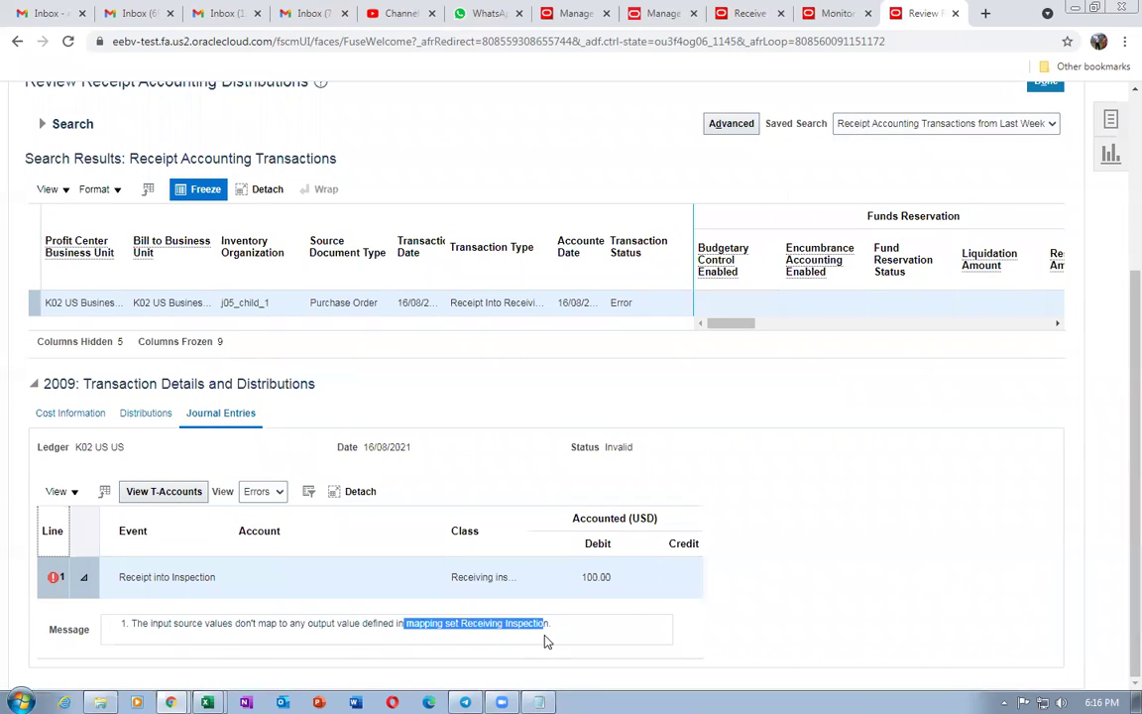
left_click(588, 13)
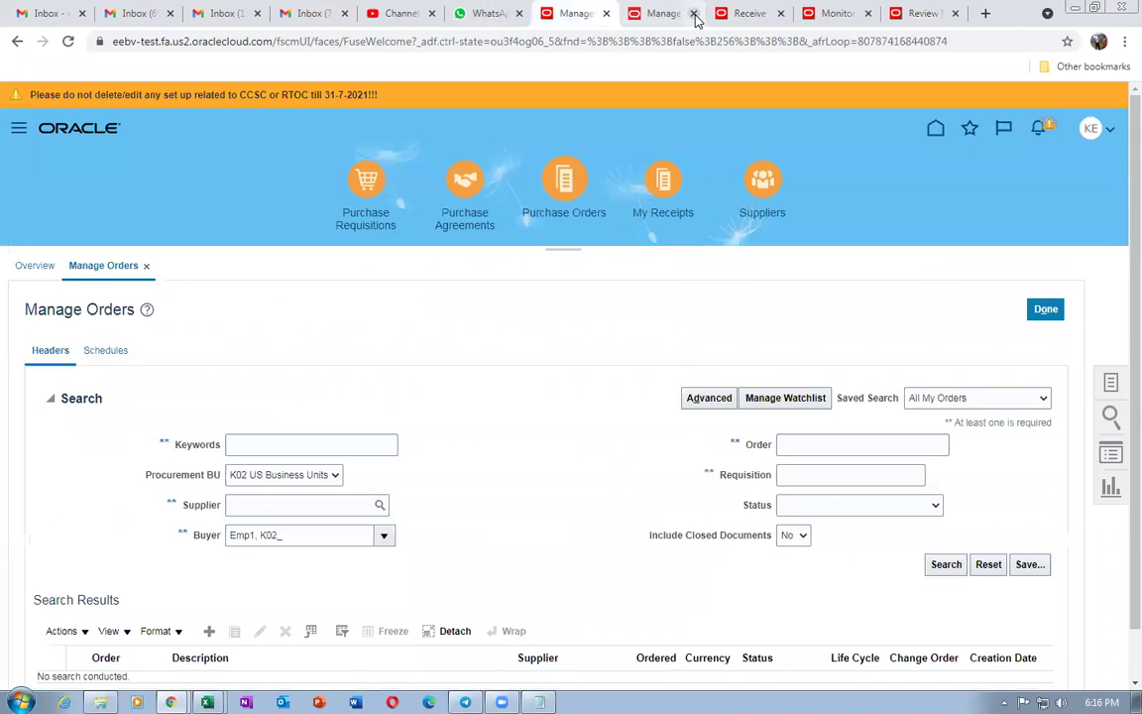
- Return to the Receiving Inspection mapping set on the Edit Mapping Set page
left_click(666, 17)
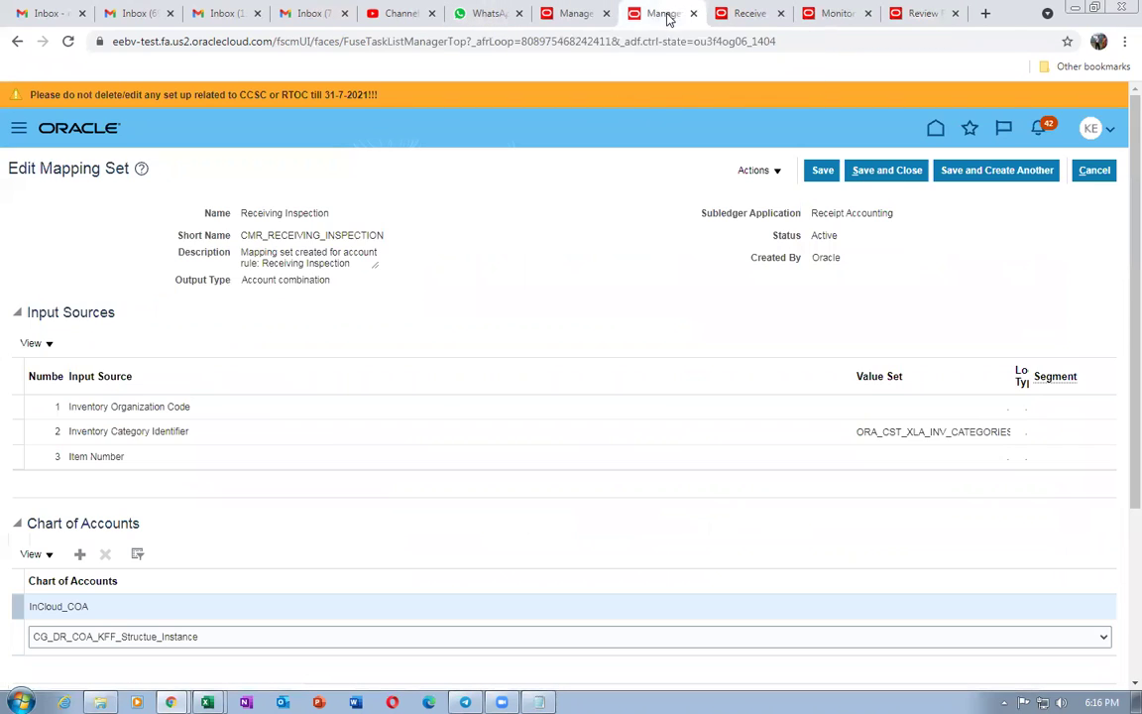
left_click(745, 14)
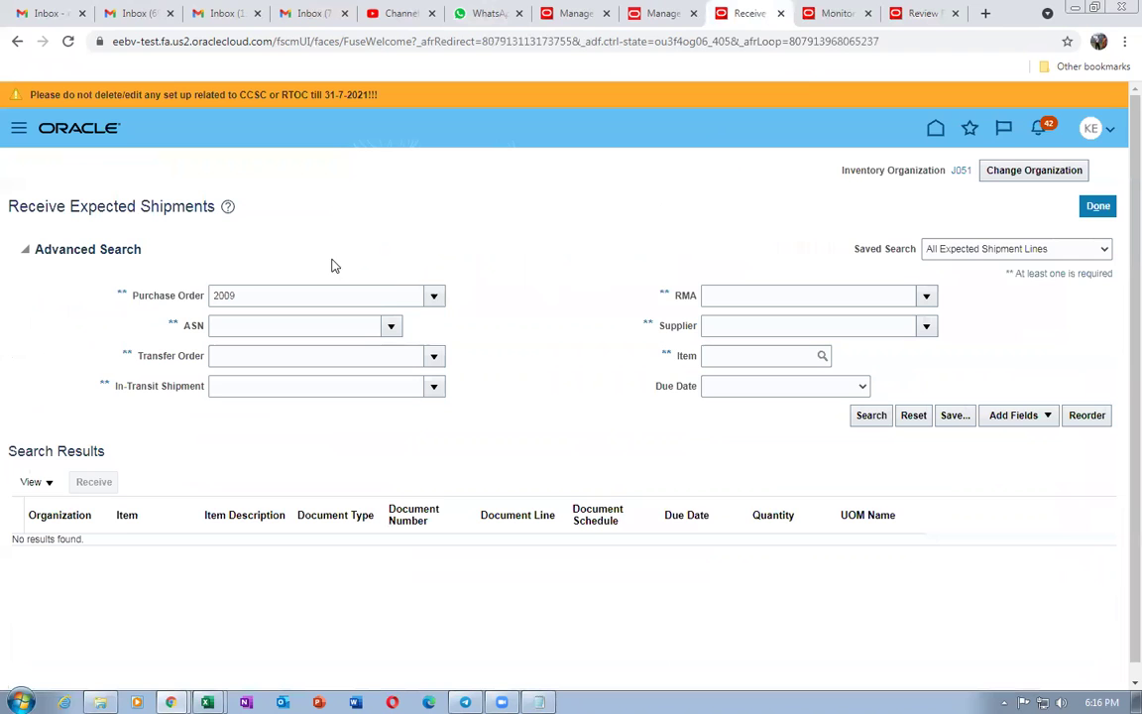
left_click(836, 14)
left_click(920, 16)
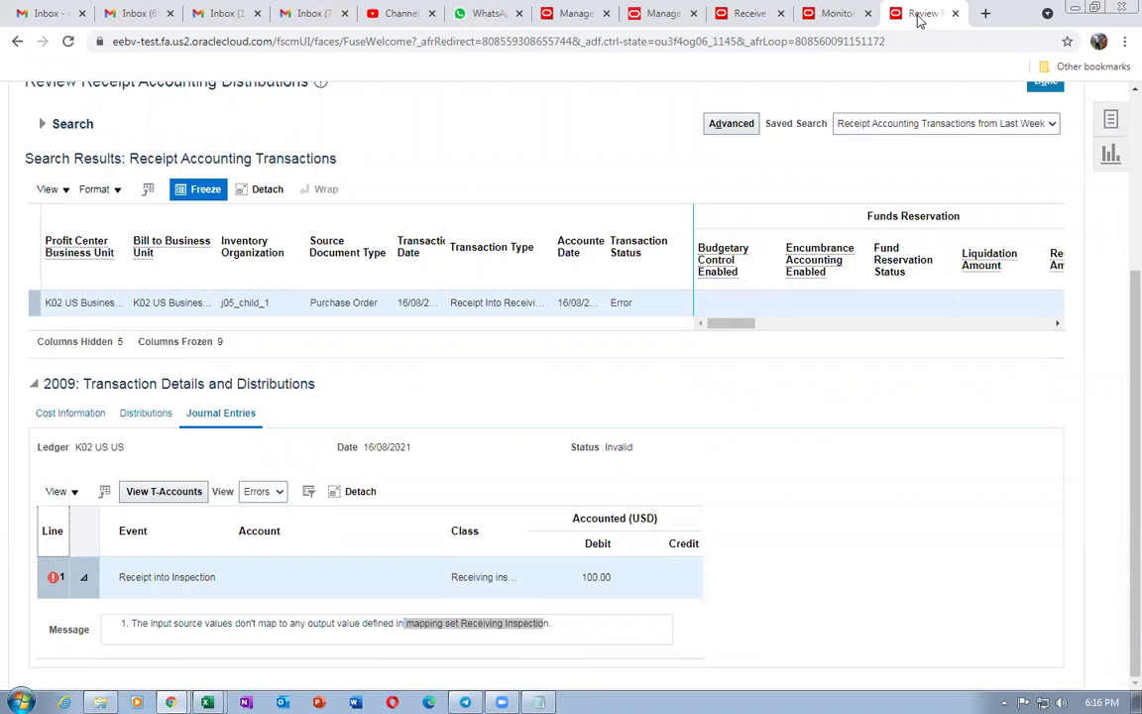
left_click(573, 14)
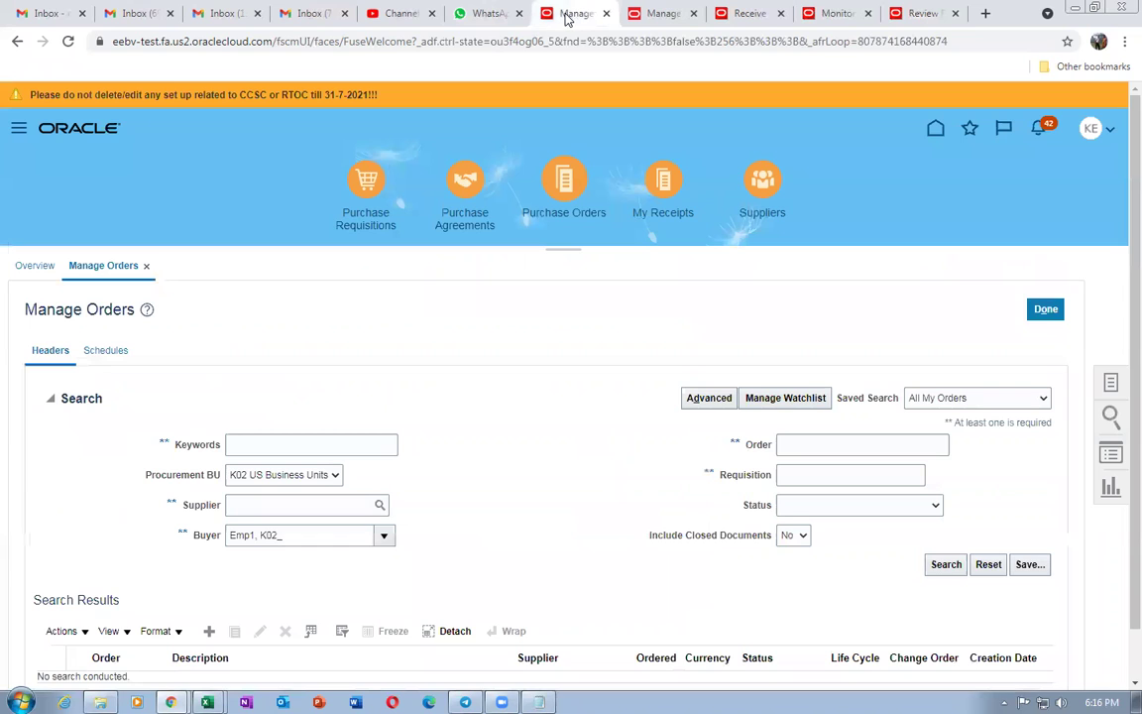
left_click(653, 14)
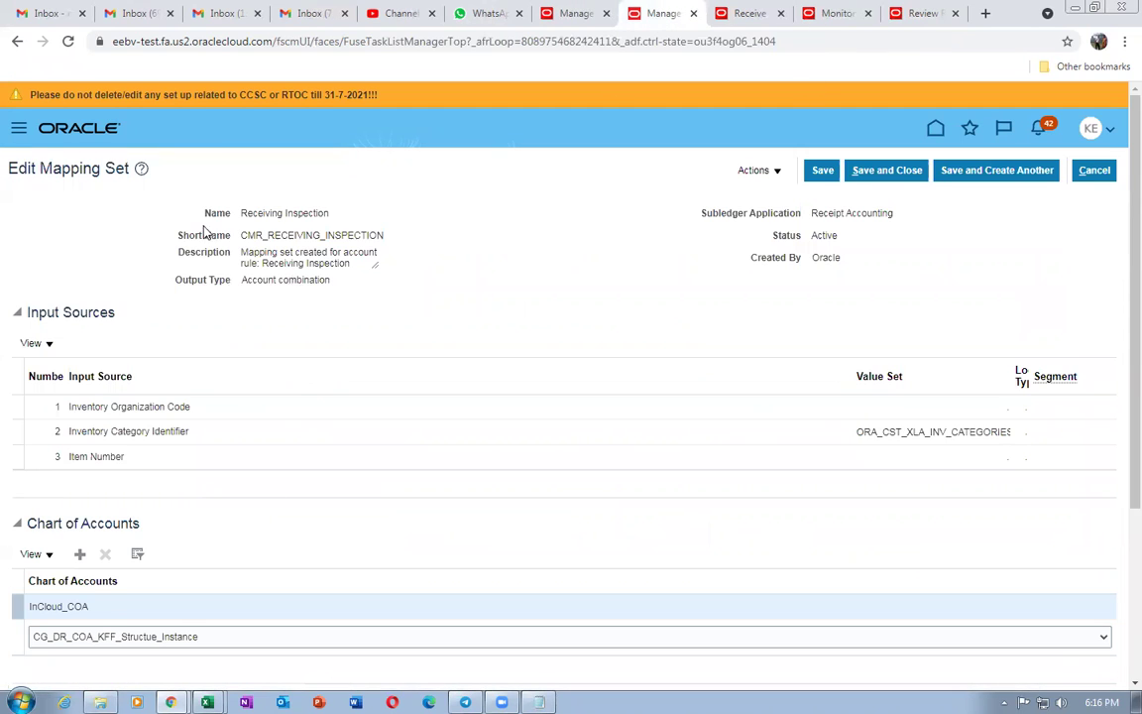
double_click(256, 212)
scroll(114, 501, "down", 2)
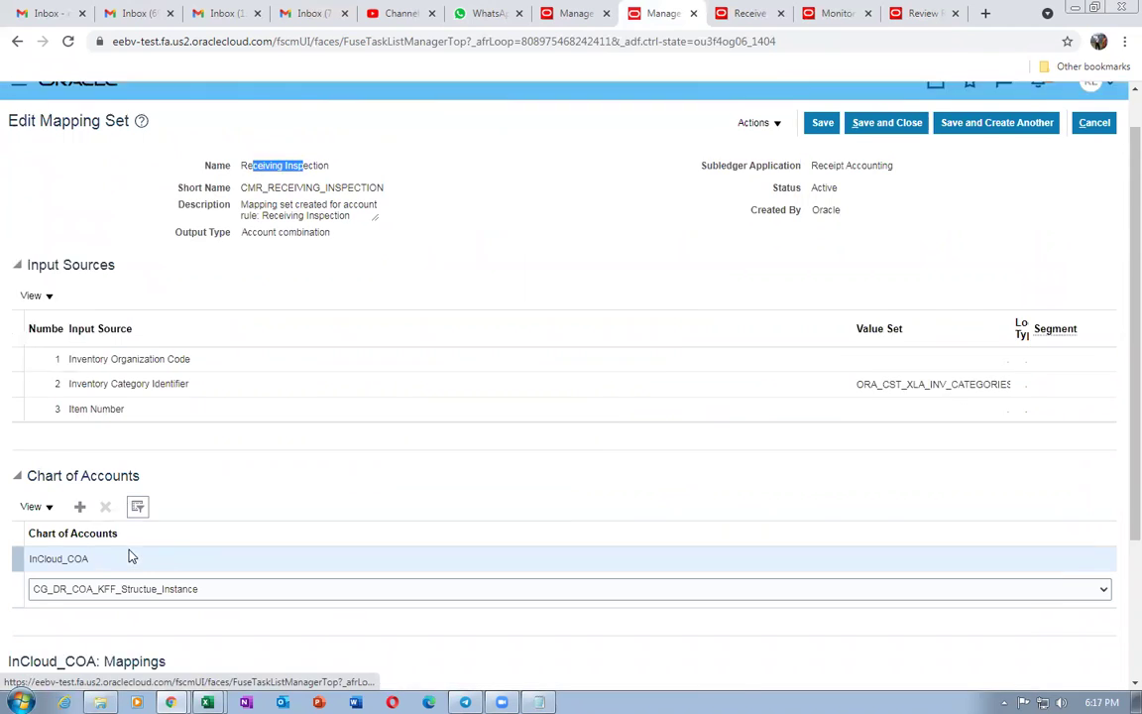
- Add a K02 US chart of accounts row and scroll to its empty mappings table
left_click(79, 396)
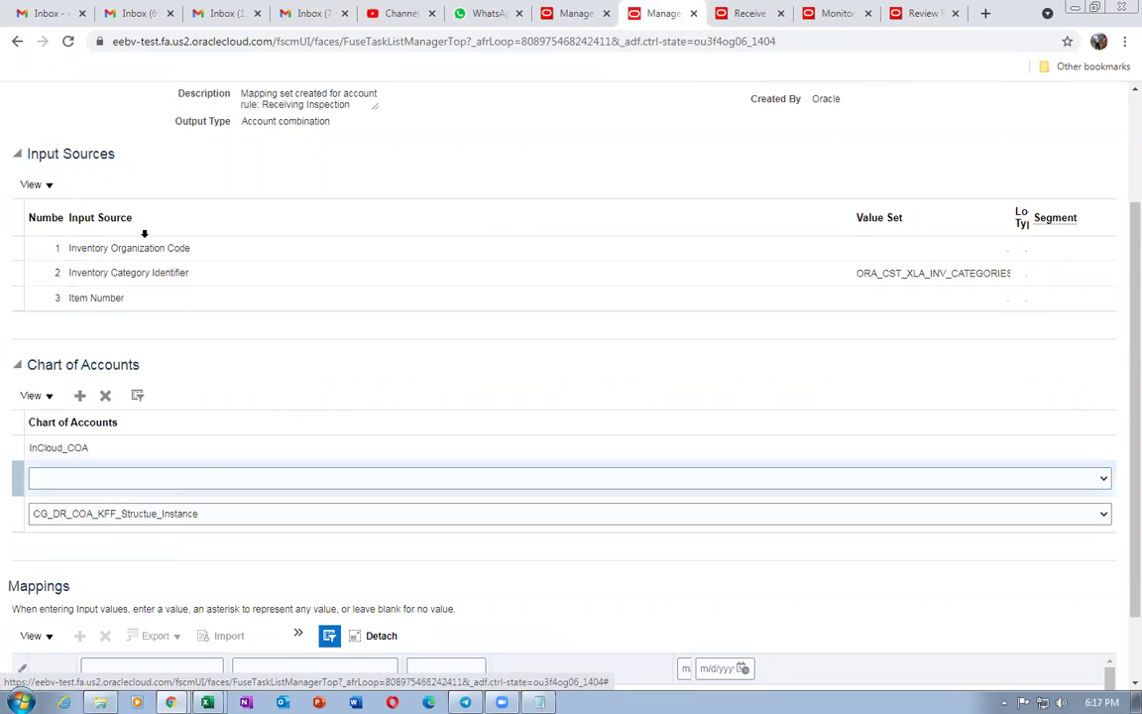
left_click(97, 482)
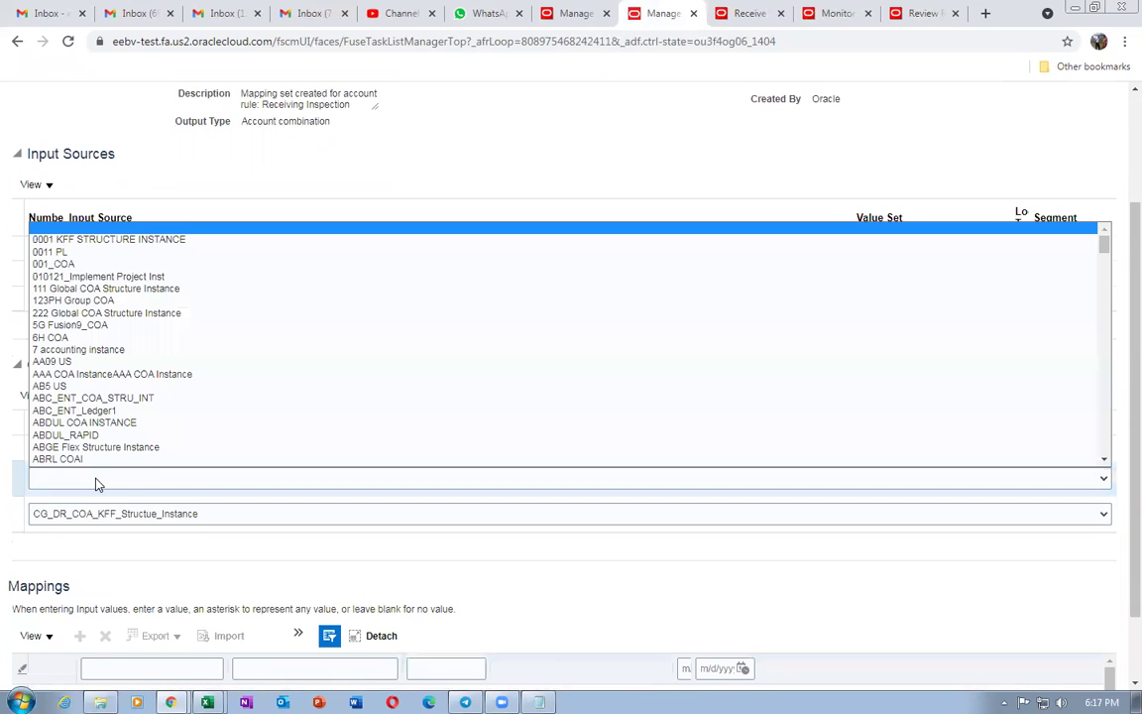
key("k")
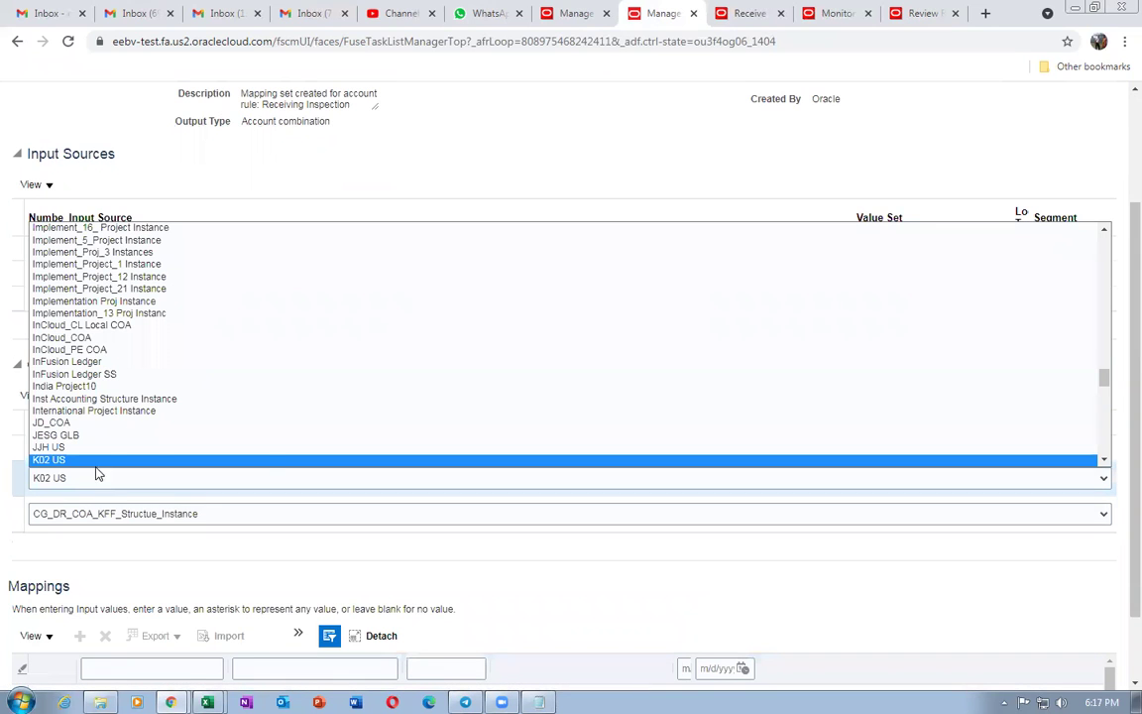
key("g")
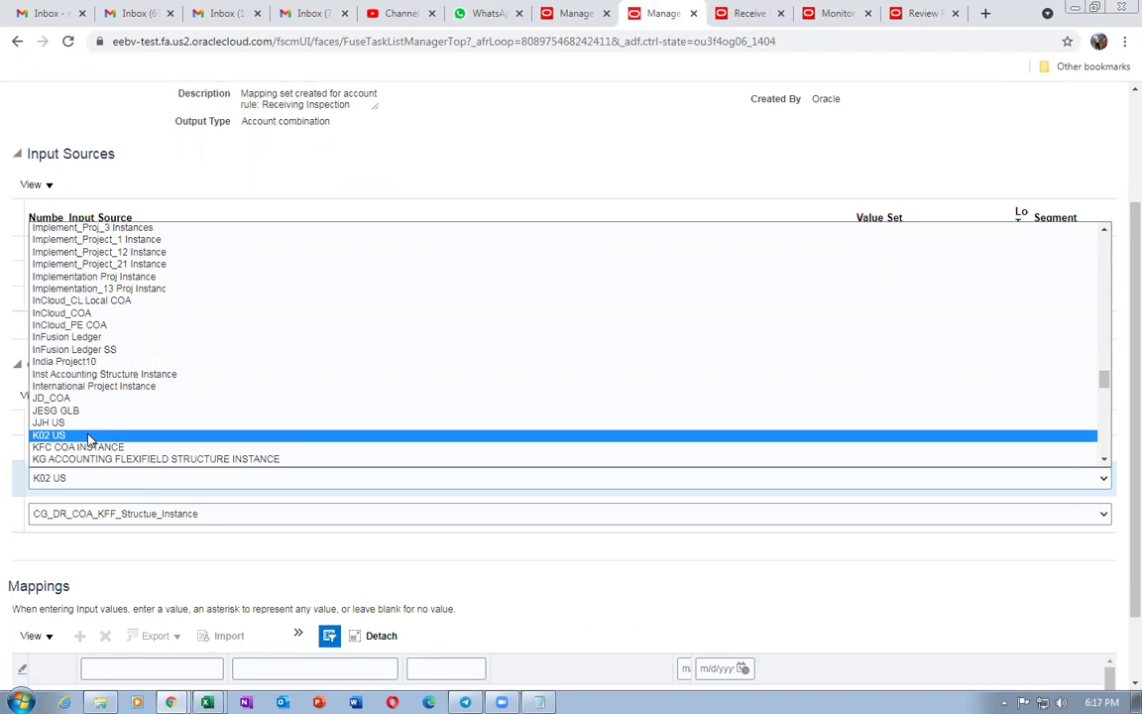
left_click(87, 436)
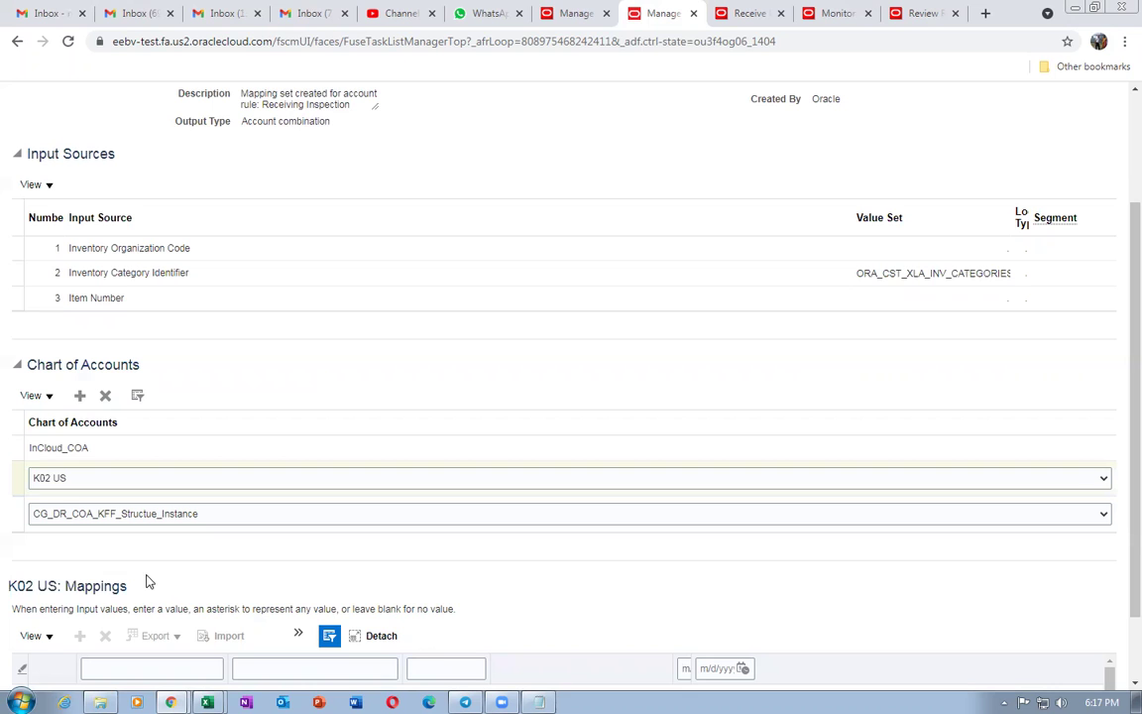
scroll(1121, 535, "down", 1)
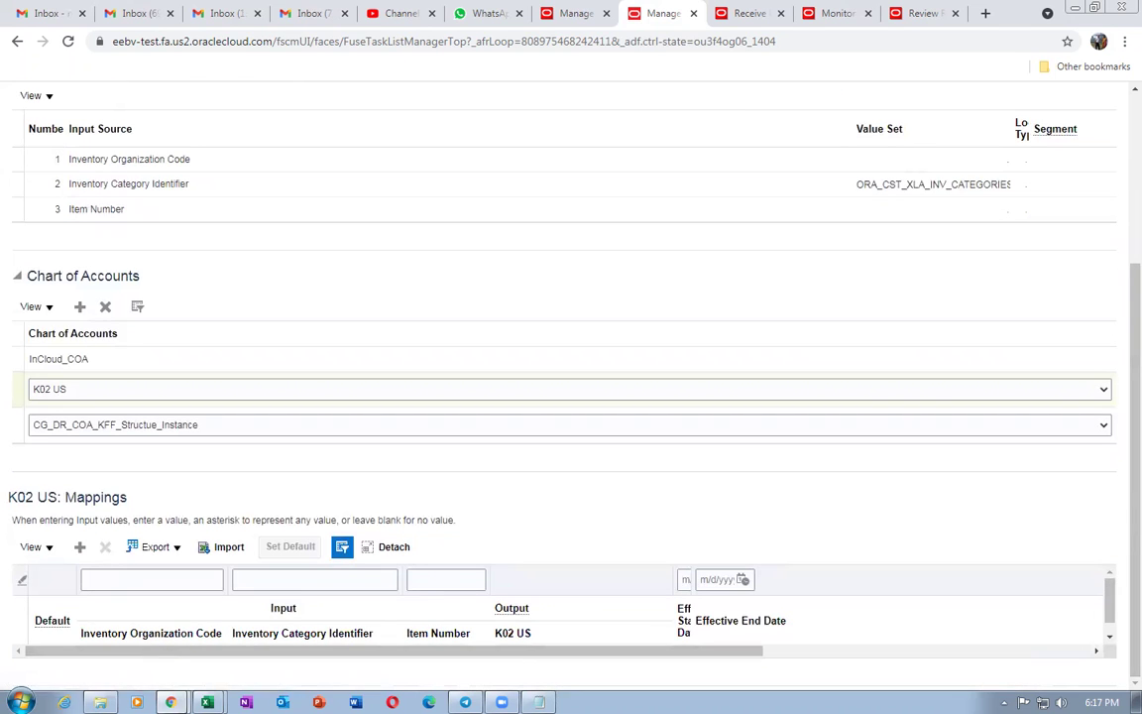
mouse_move(207, 702)
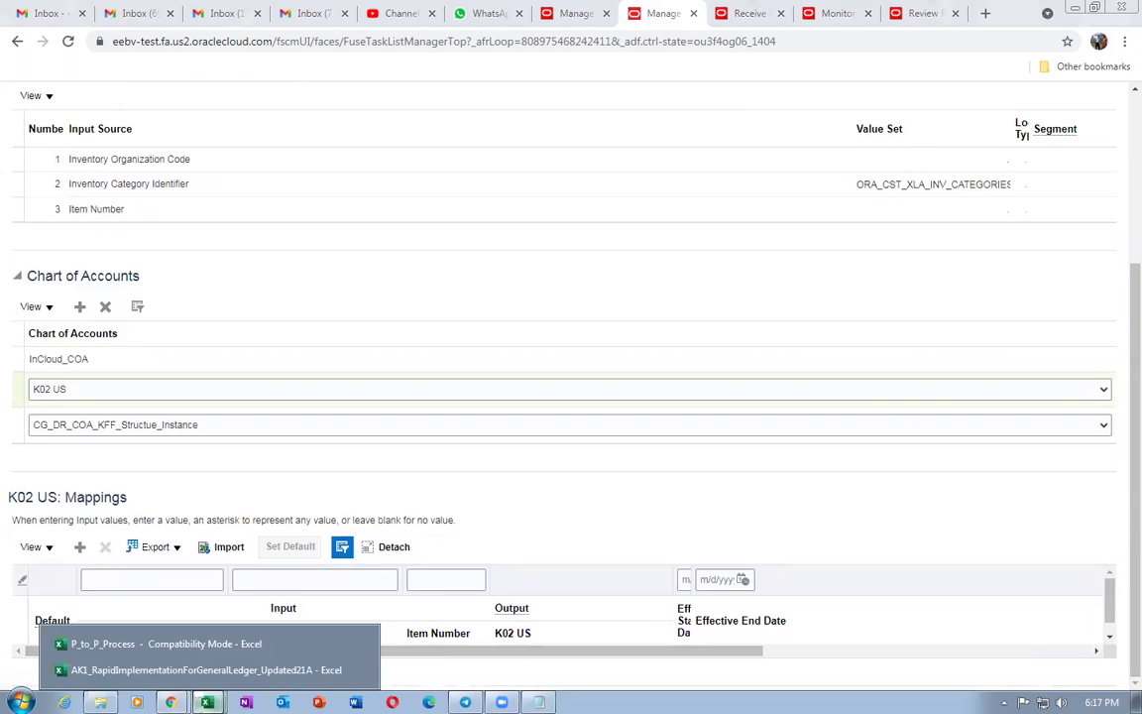
- Search the general ledger workbook for receiving inspection terms, finding no match
left_click(103, 672)
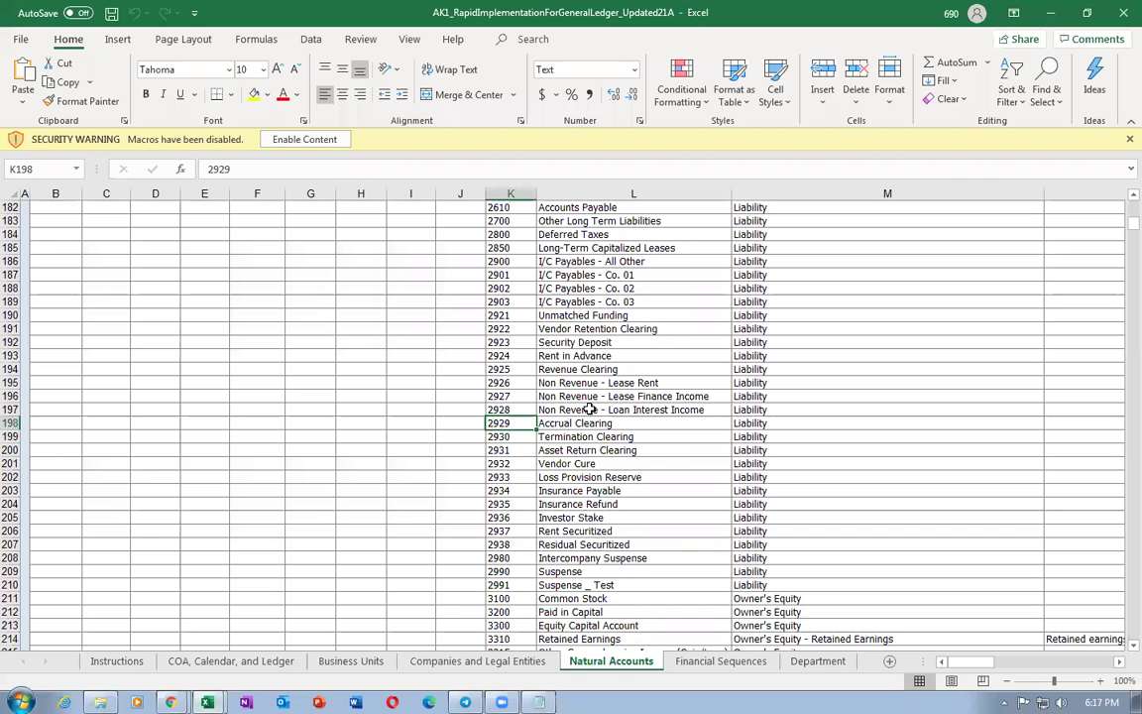
key("ctrl+h")
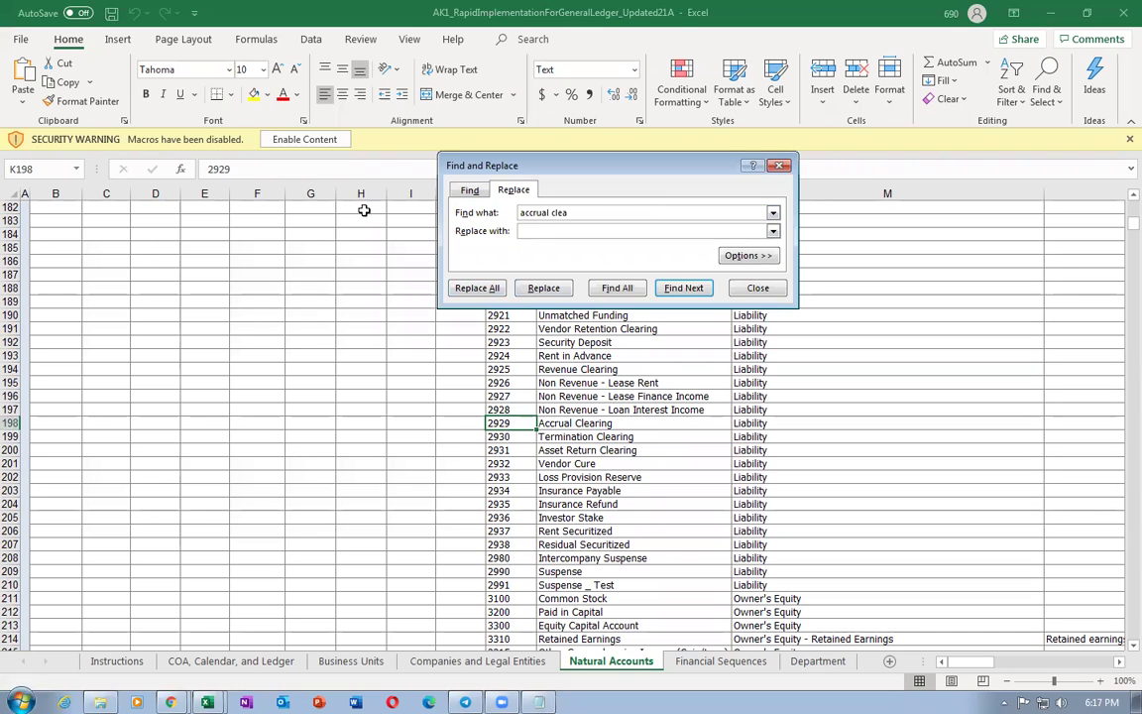
left_click(517, 192)
type("r")
left_click(683, 287)
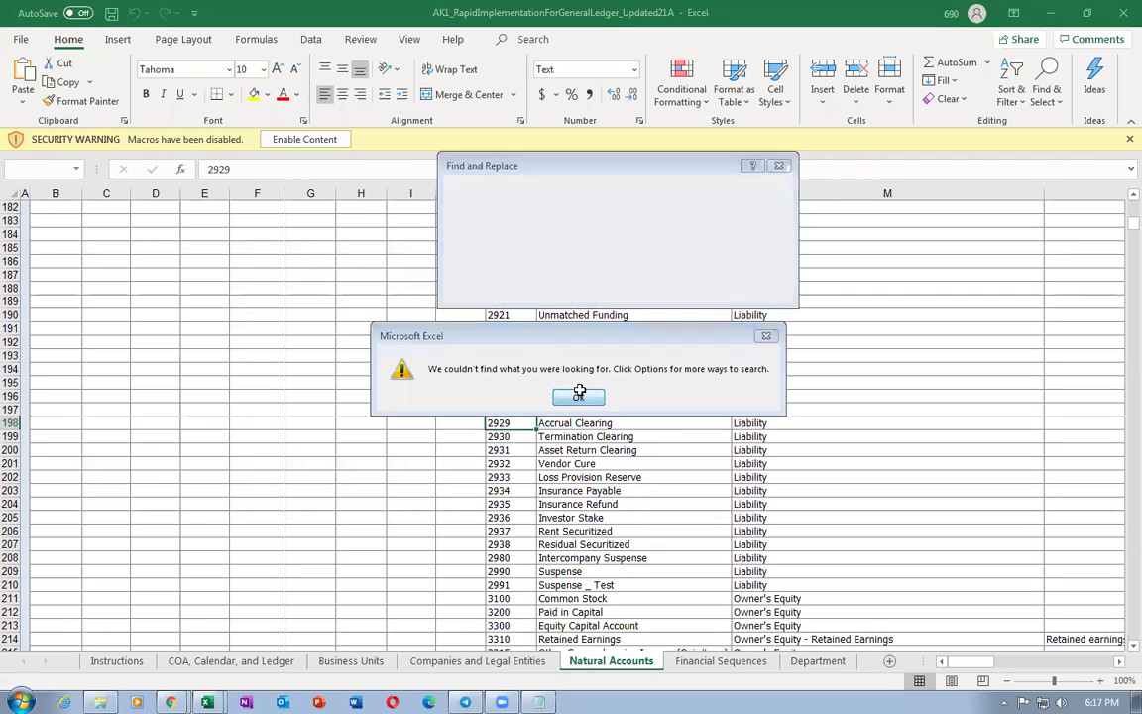
left_click(580, 396)
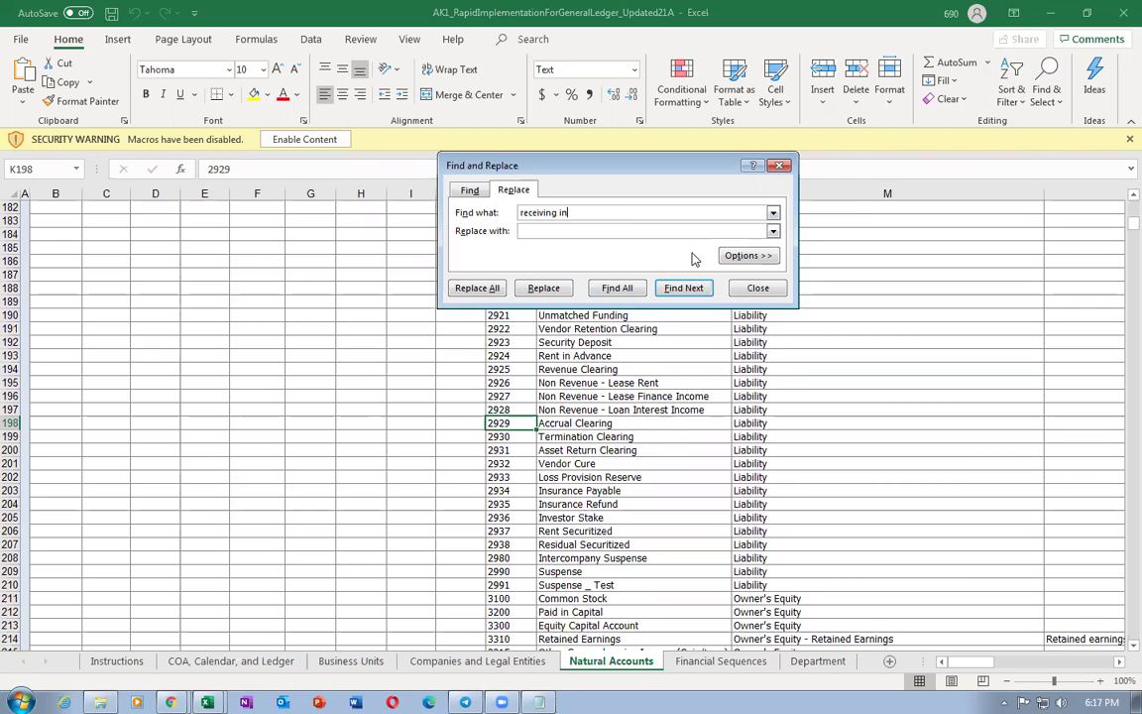
left_click(683, 287)
left_click(575, 398)
triple_click(528, 212)
type("t")
left_click(684, 287)
left_click(578, 396)
left_click(756, 287)
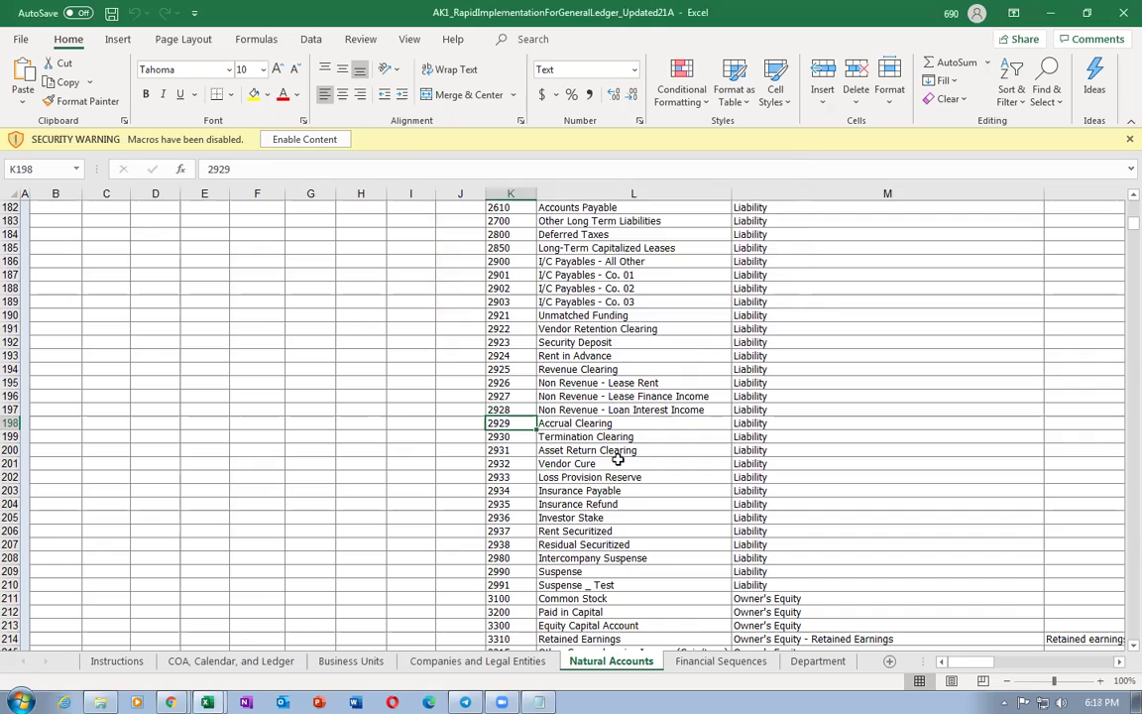
- Search for 'insp', then browse the Natural Accounts sheet to 6507 Service & Maintenance
left_click(555, 463)
scroll(583, 496, "down", 8)
scroll(583, 496, "down", 5)
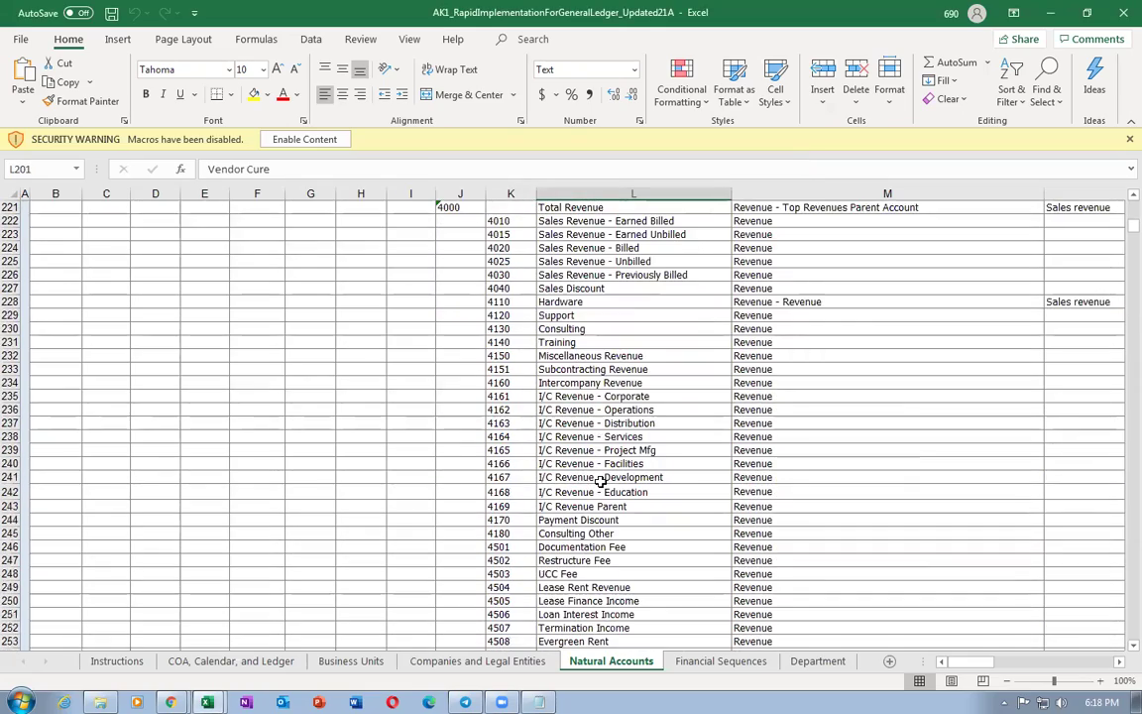
key("Page_Down")
key("Page_Down")
key("Page_Down")
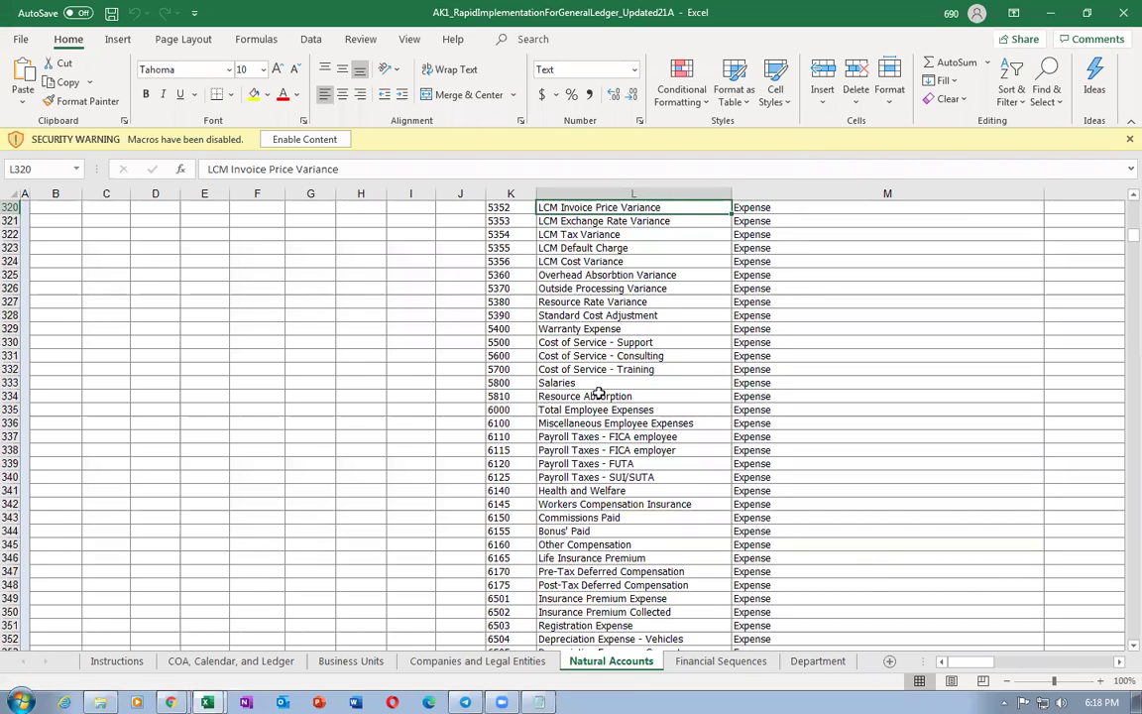
key("ctrl+h")
left_click(572, 245)
key("BackSpace")
key("BackSpace")
key("BackSpace")
key("BackSpace")
key("BackSpace")
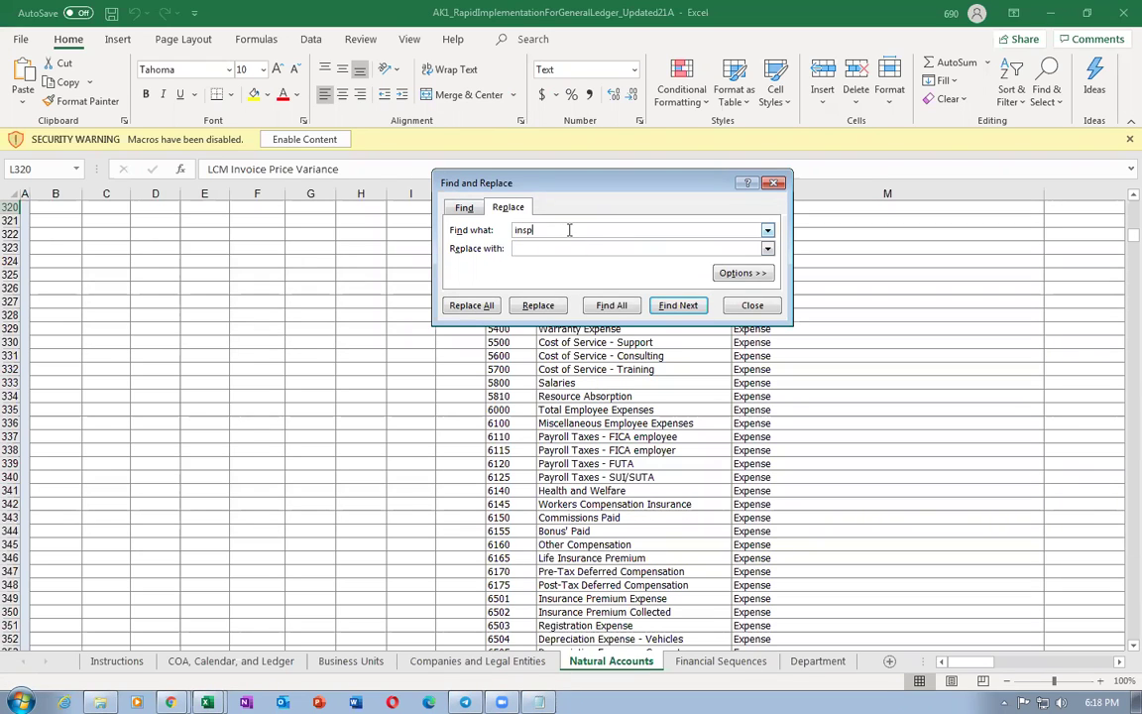
left_click(676, 307)
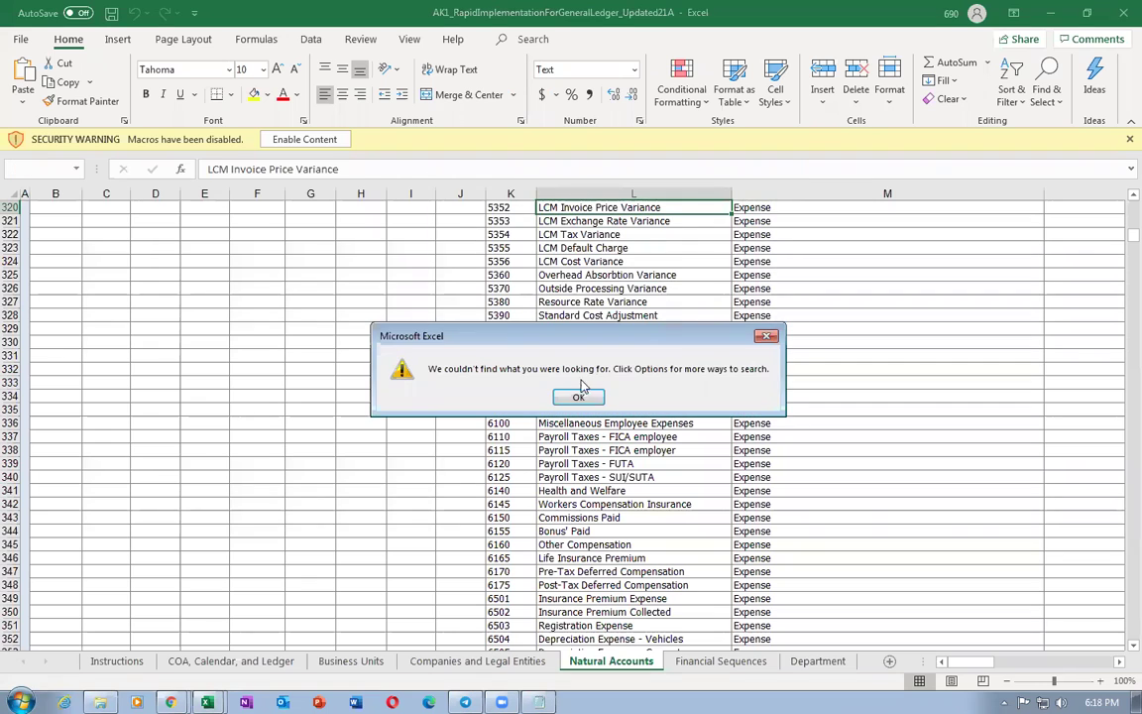
left_click(575, 396)
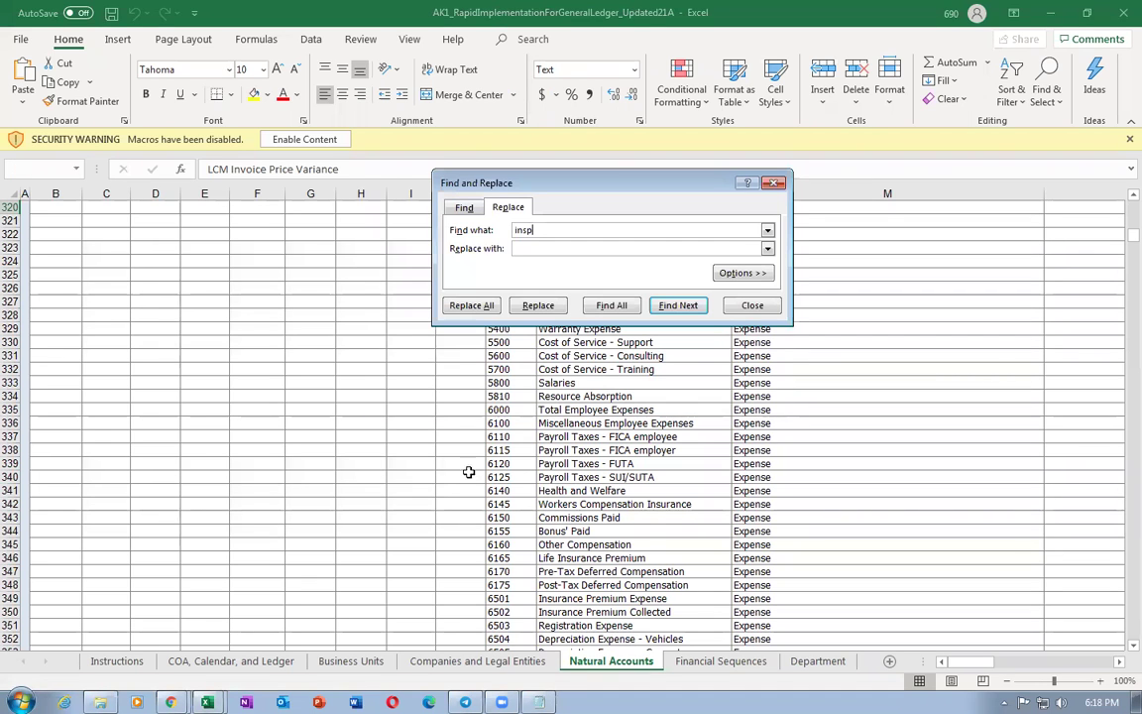
left_click(749, 303)
scroll(610, 499, "down", 2)
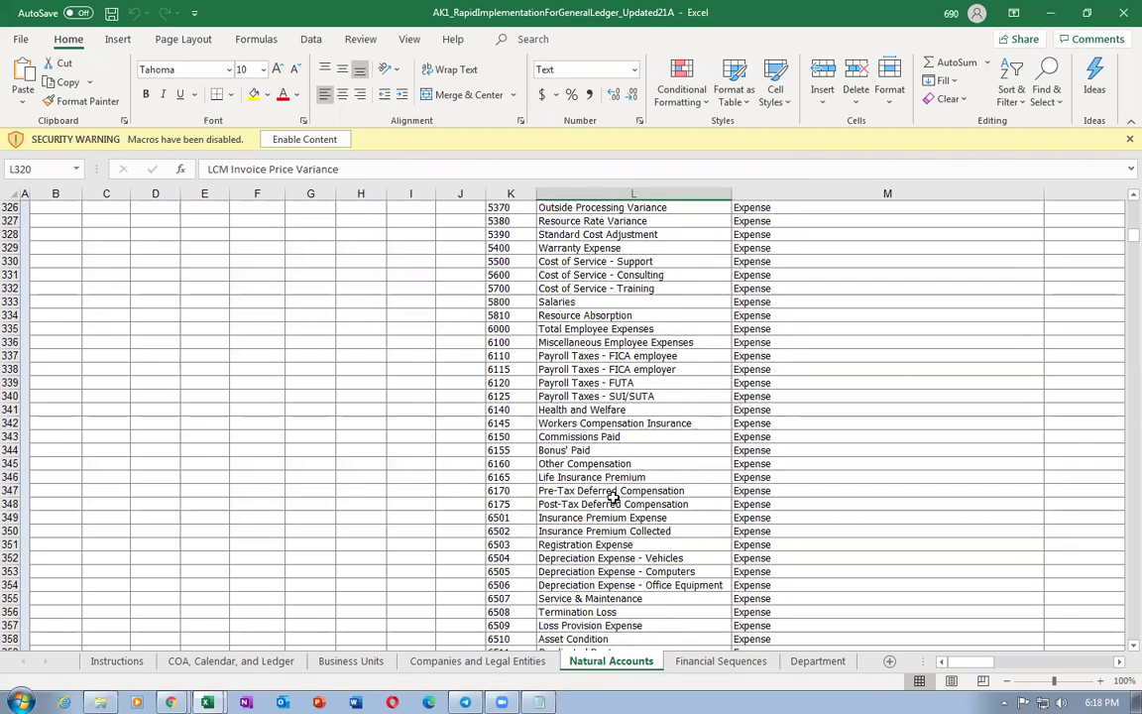
scroll(612, 498, "down", 2)
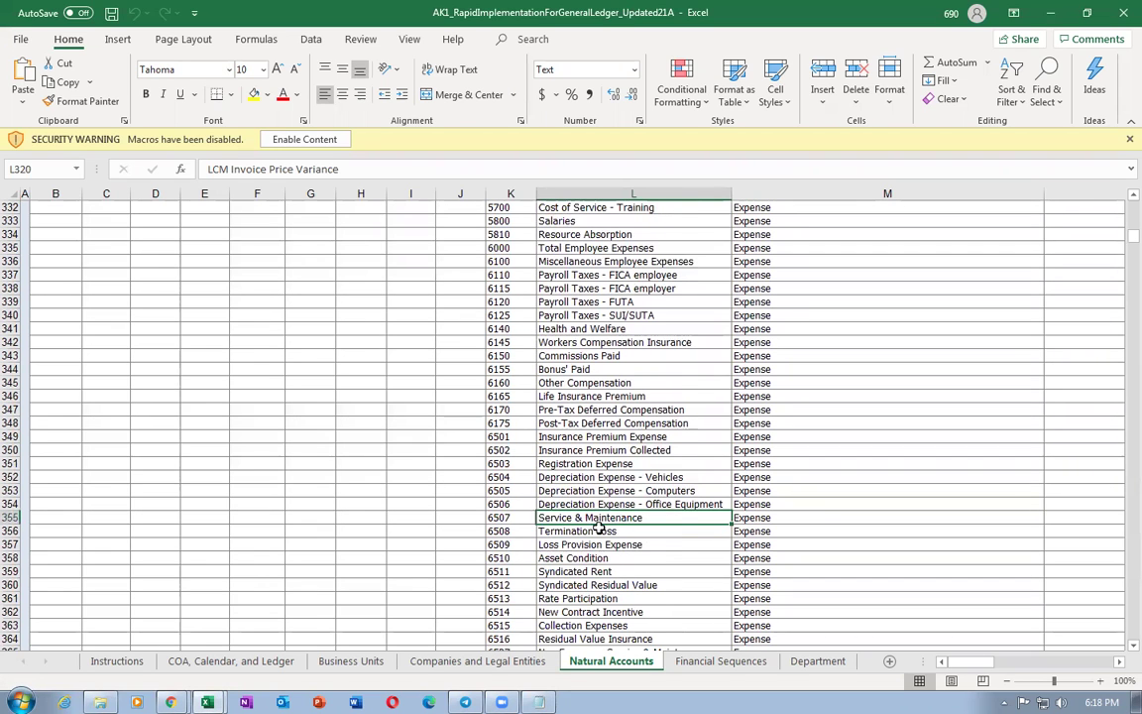
left_click(518, 517)
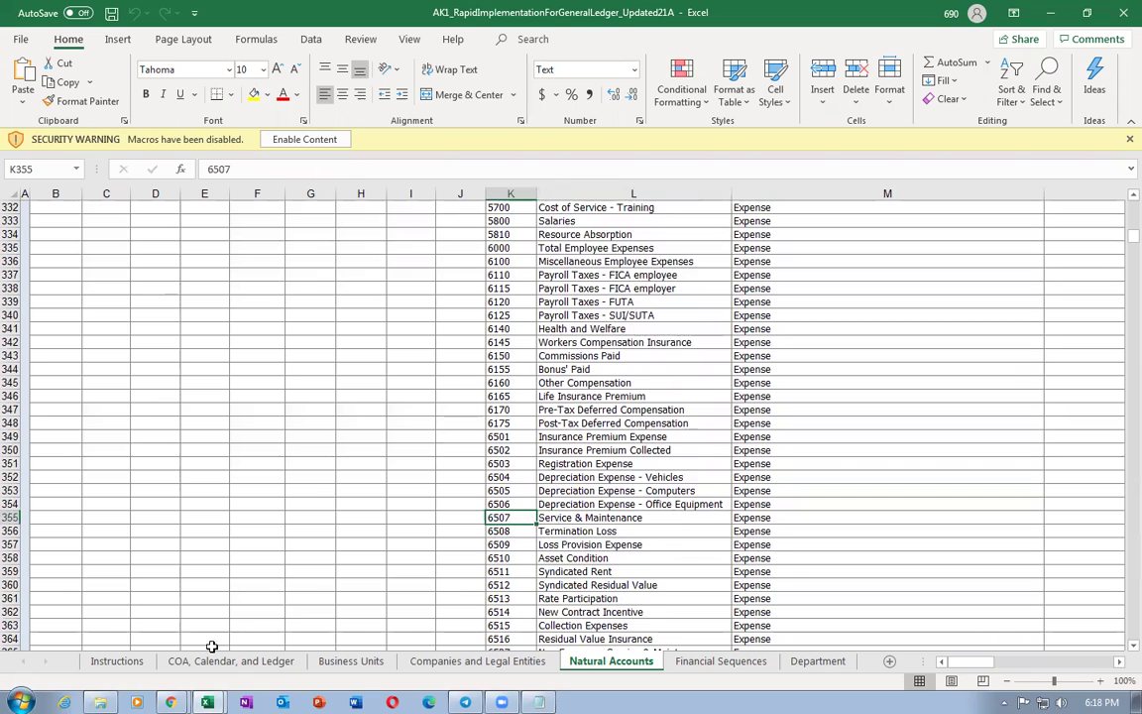
- In Notepad, correct the PO number to 2009 and add a 'Rec. Inspection 6507' line
left_click(538, 702)
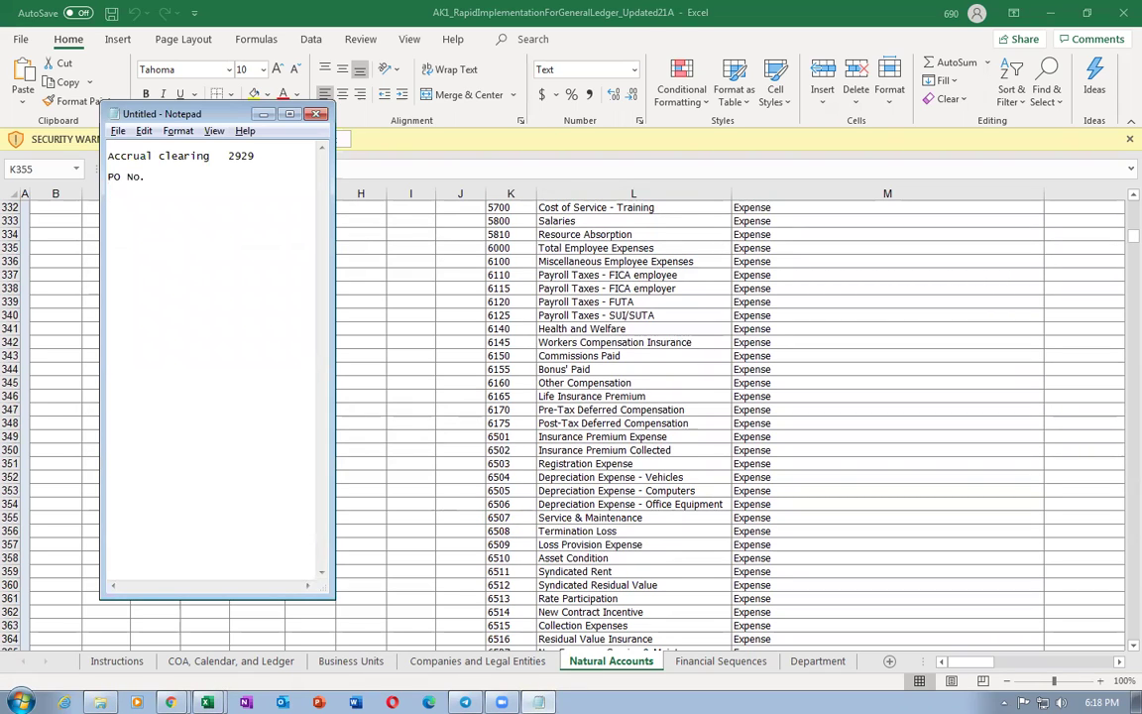
key("End")
type("2090")
key("BackSpace")
key("BackSpace")
type("09")
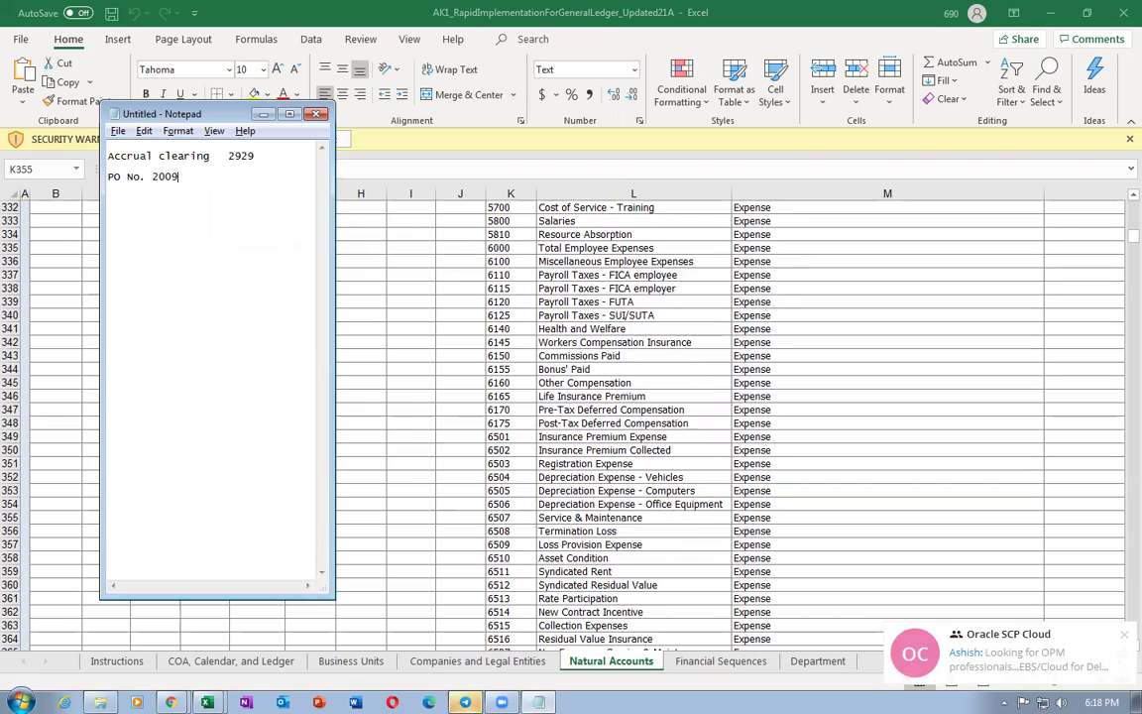
key("Return")
key("Return")
type("Rec. Inspection  6507")
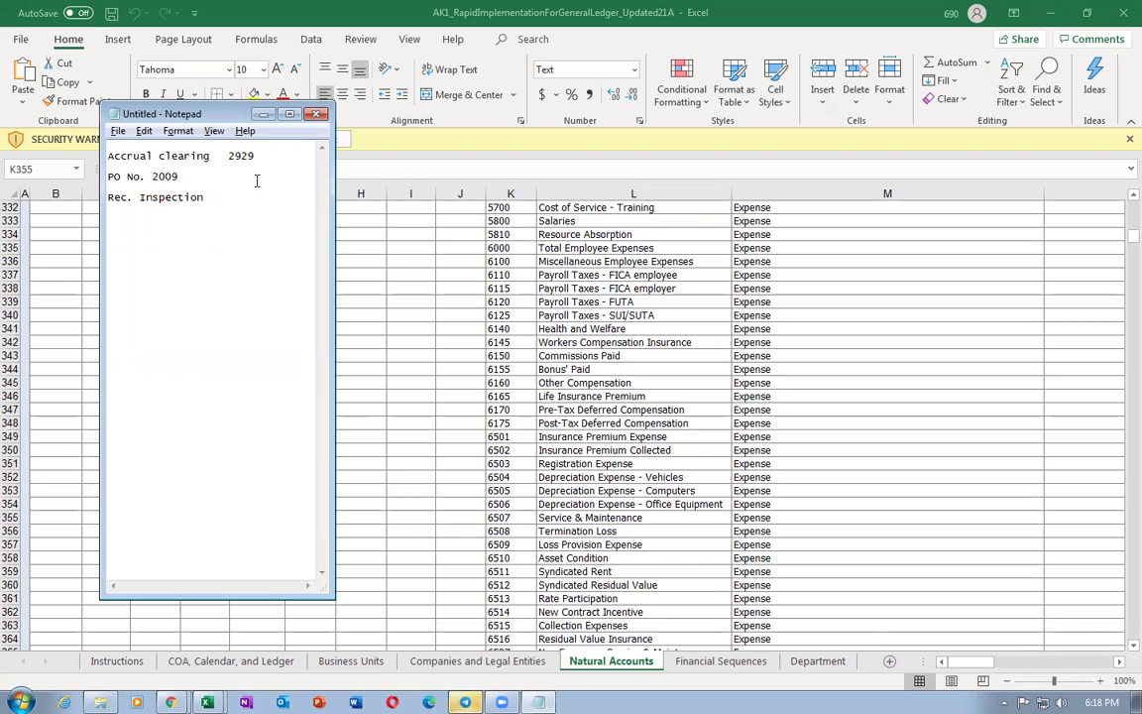
- Bring the Natural Accounts sheet back to the front and scroll through it
left_click(27, 57)
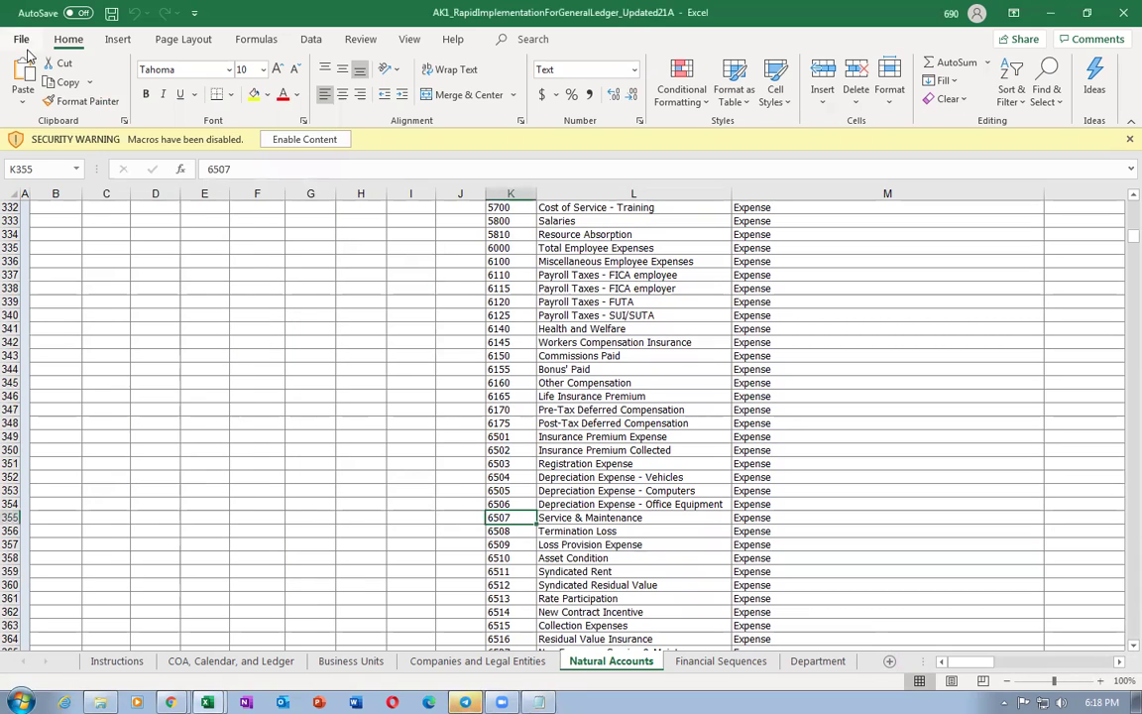
scroll(543, 427, "up", 10)
scroll(561, 427, "up", 12)
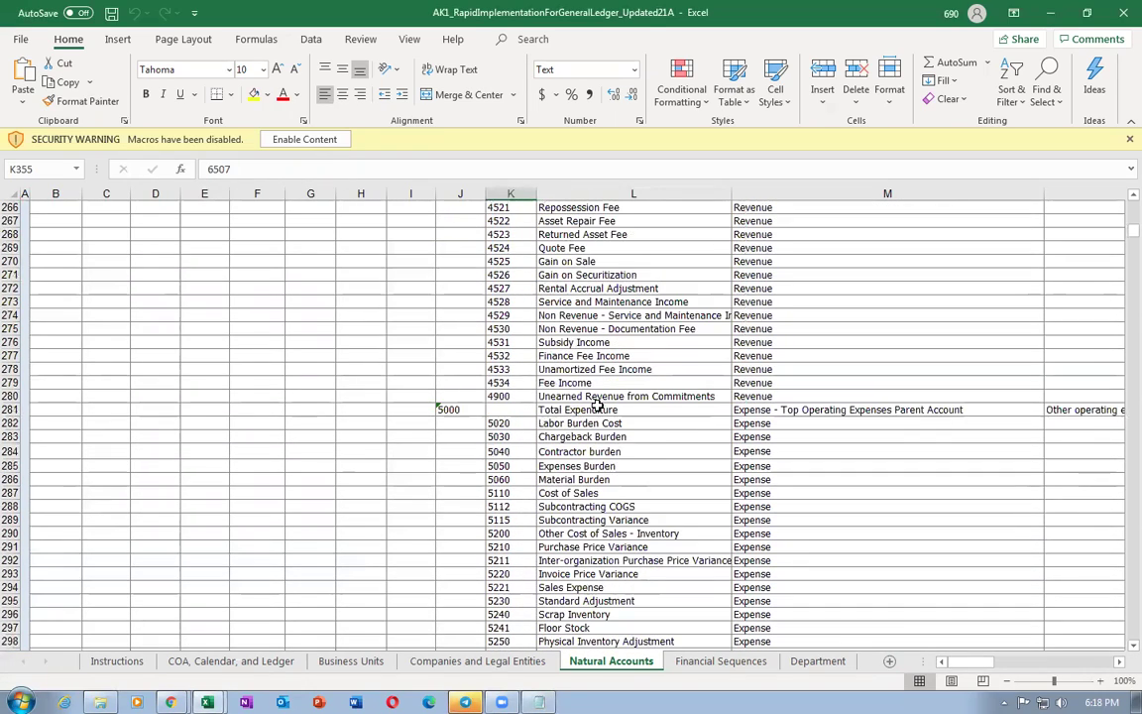
scroll(540, 364, "down", 12)
scroll(609, 403, "down", 14)
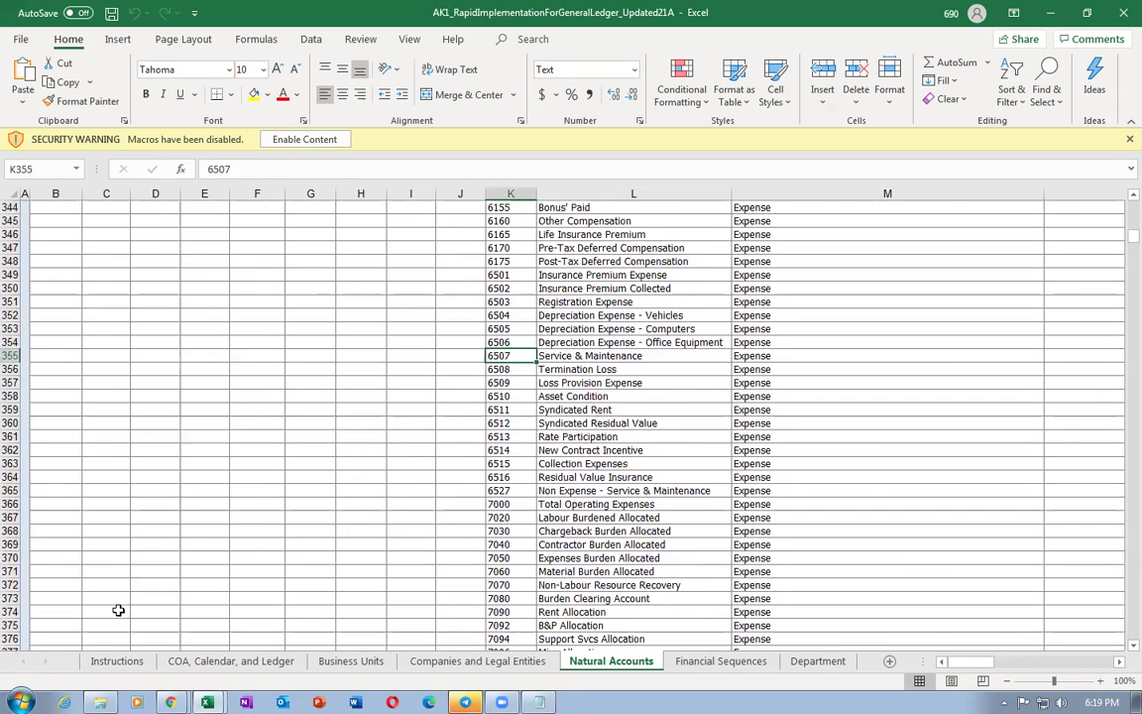
- Enter output account 01-000-6507 on the K02 US mapping row, widening the Output column
mouse_move(170, 702)
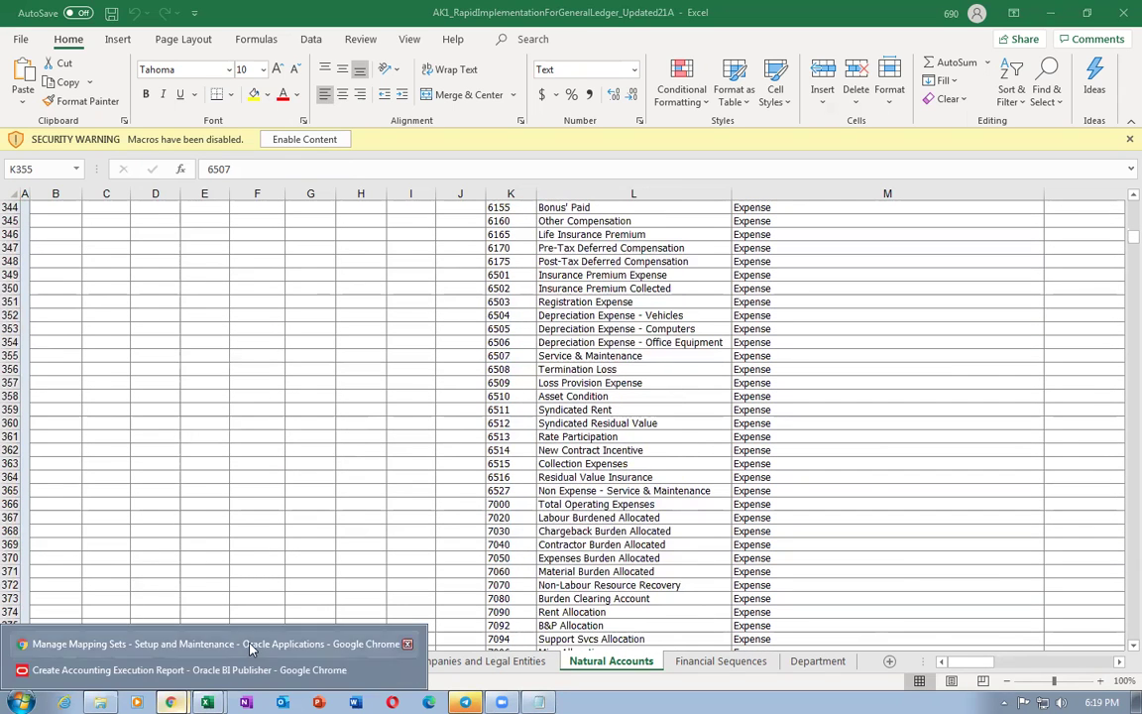
left_click(188, 670)
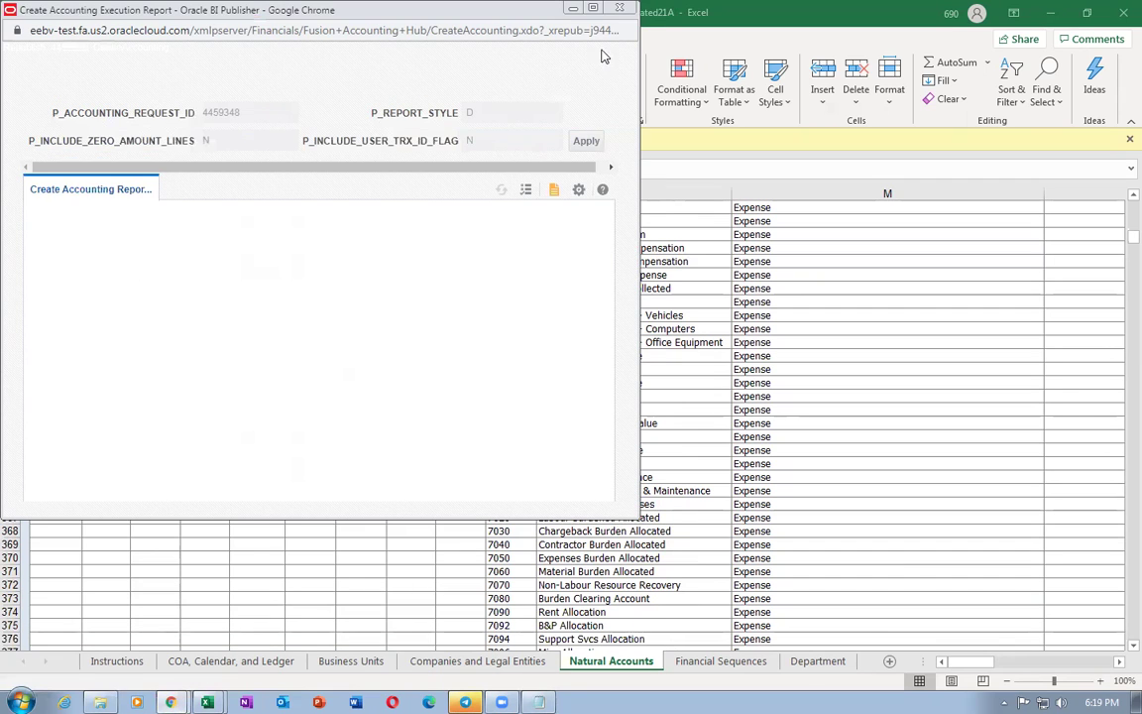
left_click(572, 9)
key("alt+Tab")
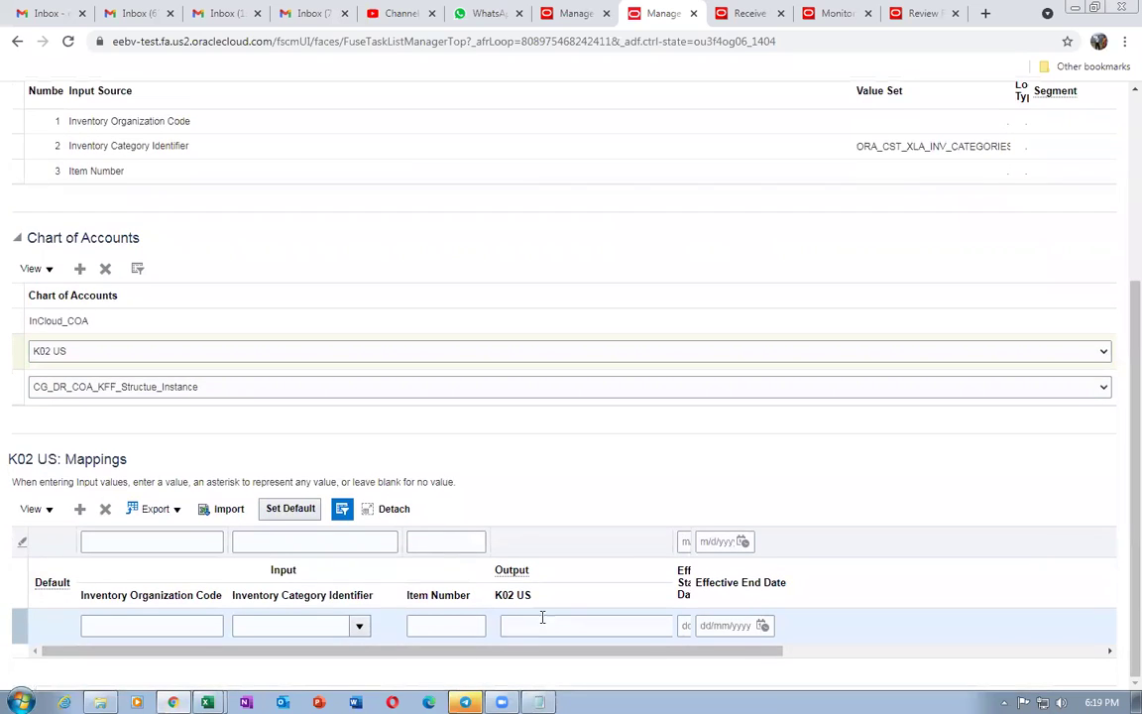
left_click(531, 626)
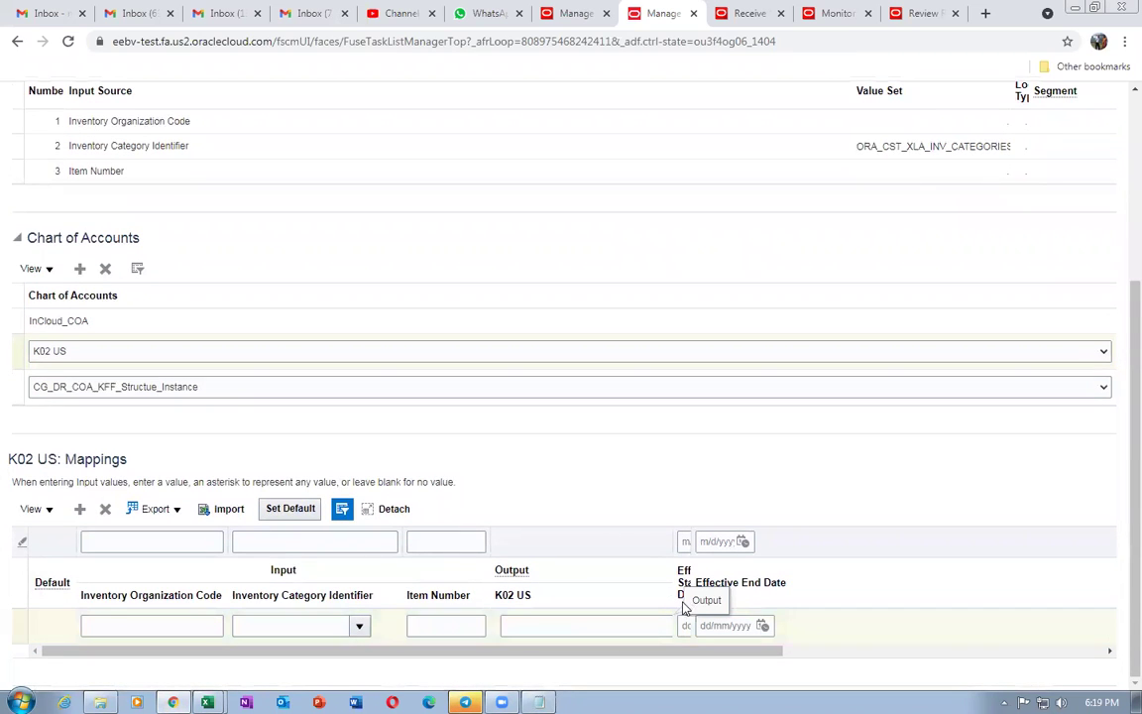
left_click_drag(667, 601, 712, 598)
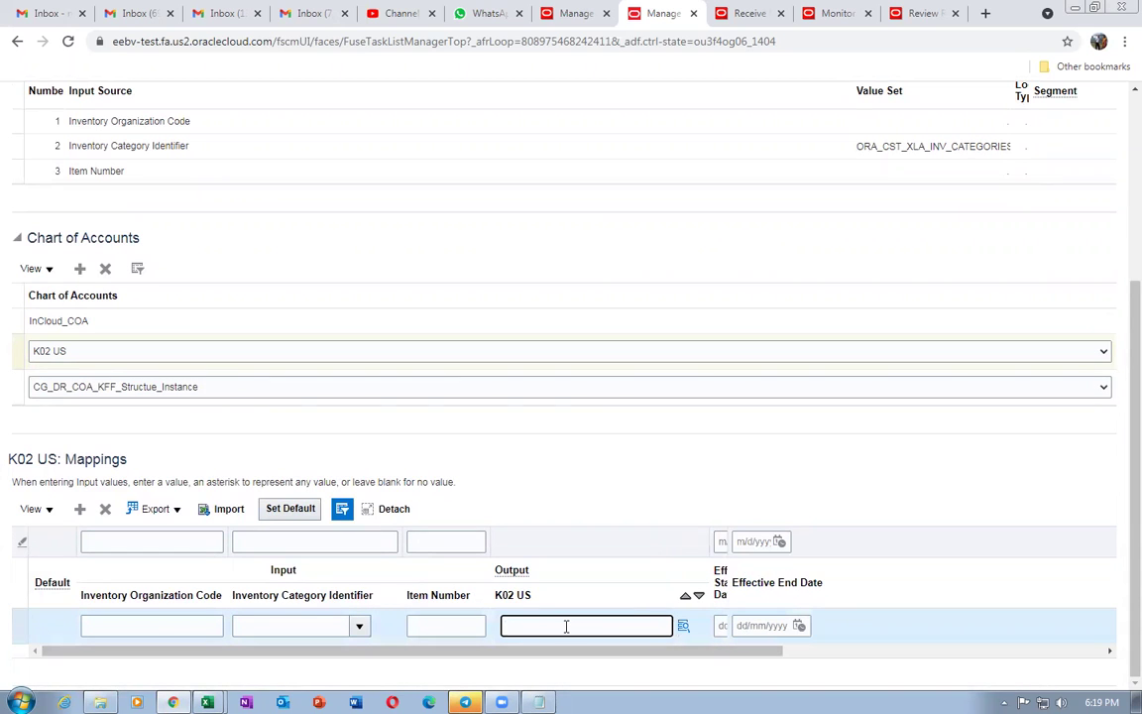
type("01-00-6507")
left_click(563, 475)
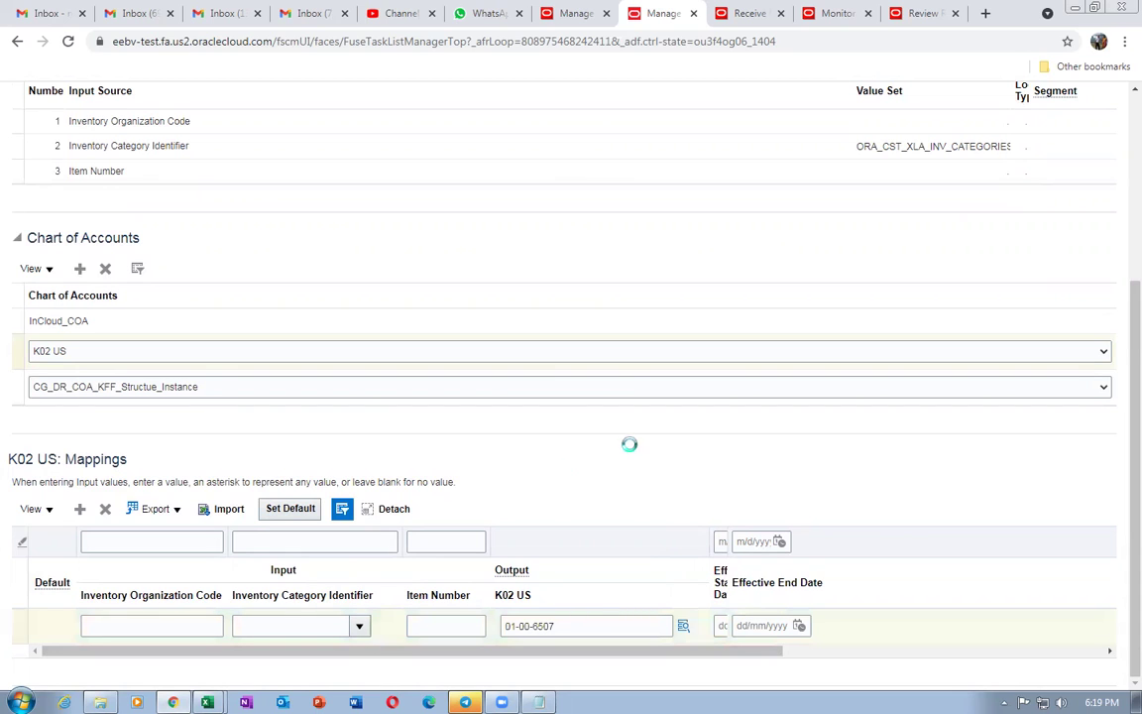
- Make the K02 US mapping row the default and reopen its output account for correction
key("alt+Tab")
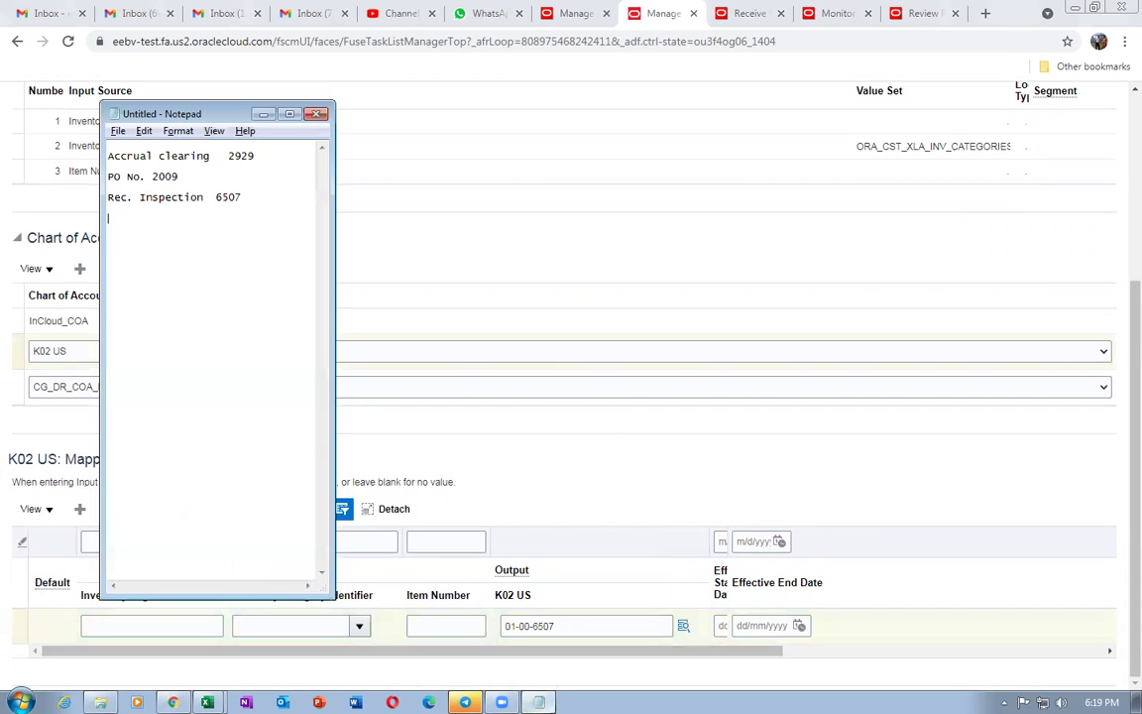
key("alt+Tab")
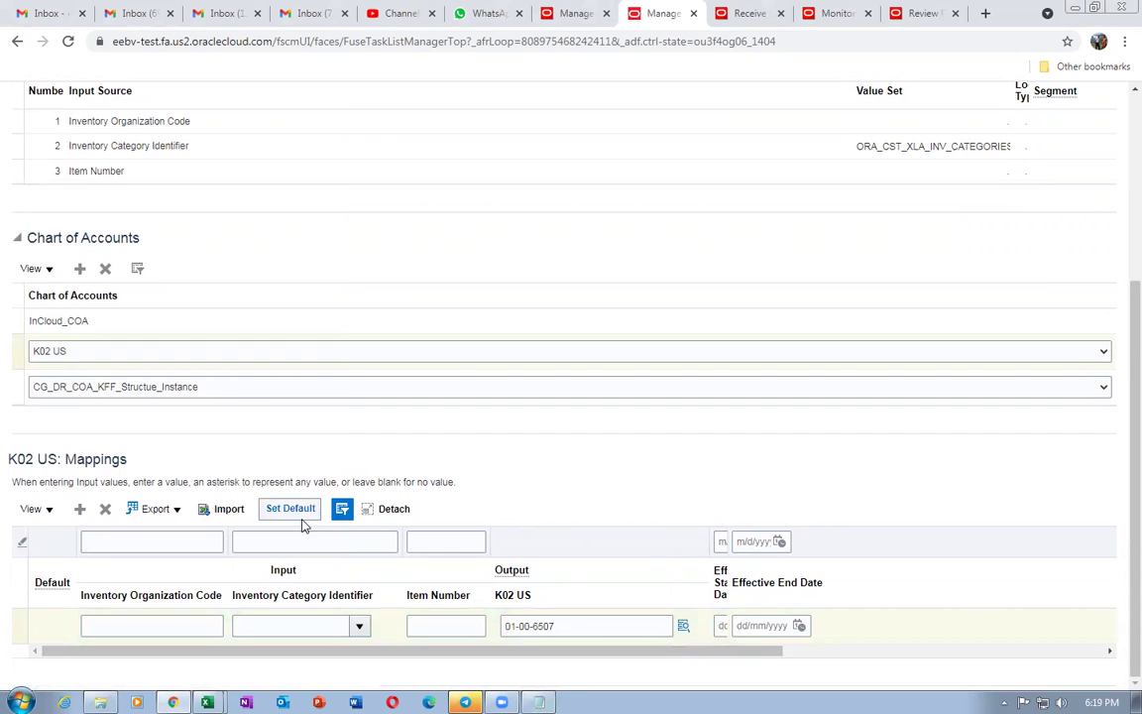
left_click(297, 509)
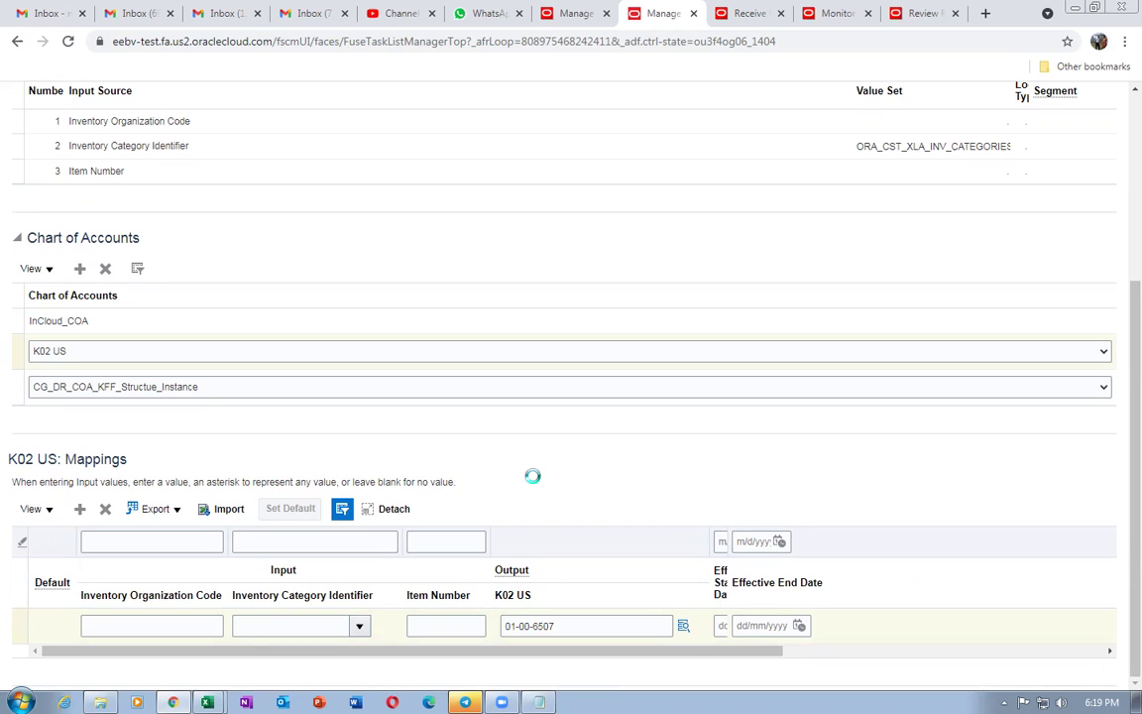
left_click(521, 626)
- Duplicate the receipt accounting review tab, then verify the K02 US output account reads 01-000-6507
left_click(899, 16)
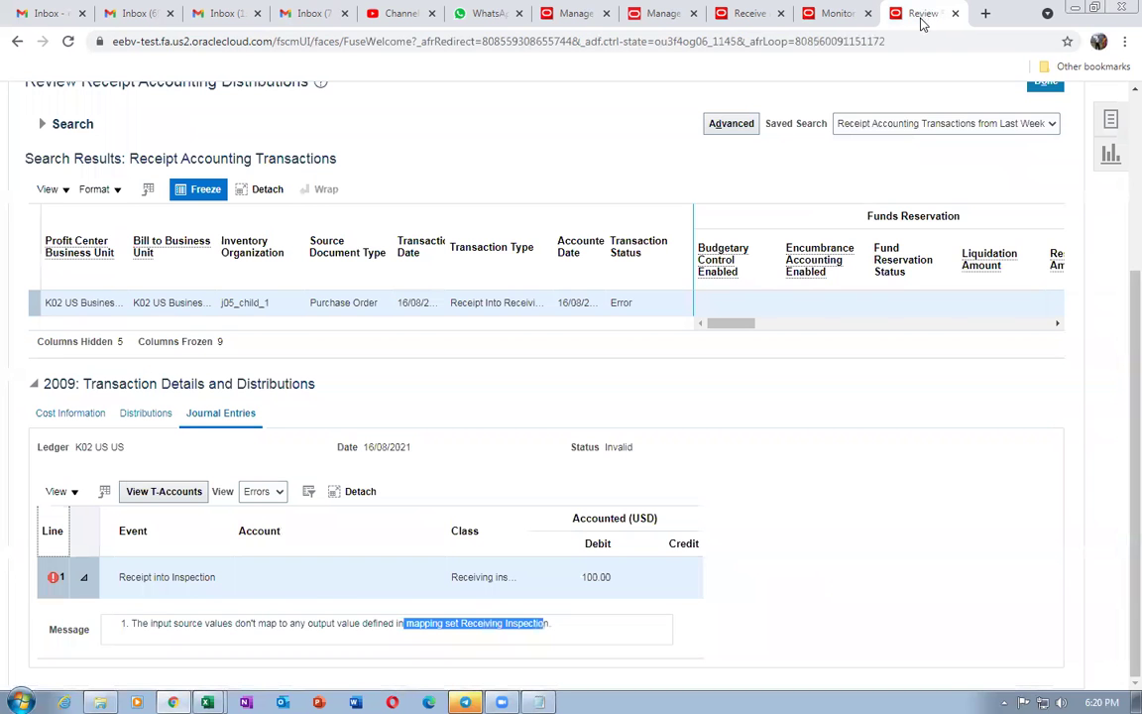
right_click(924, 21)
left_click(960, 135)
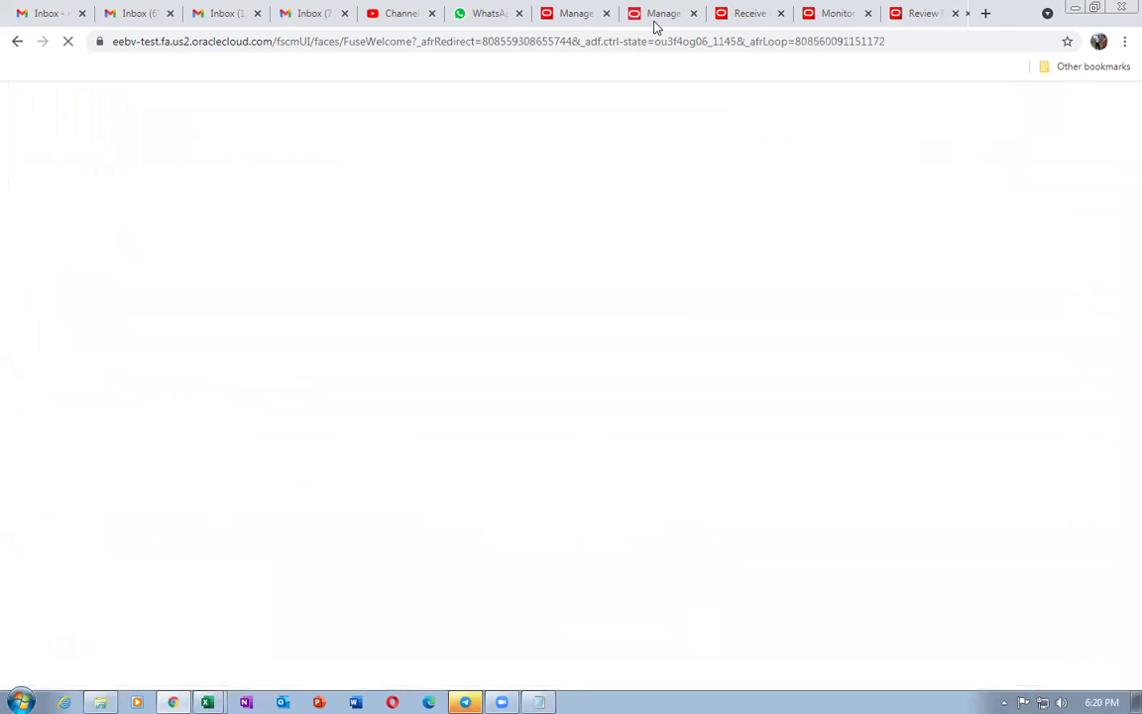
left_click(700, 14)
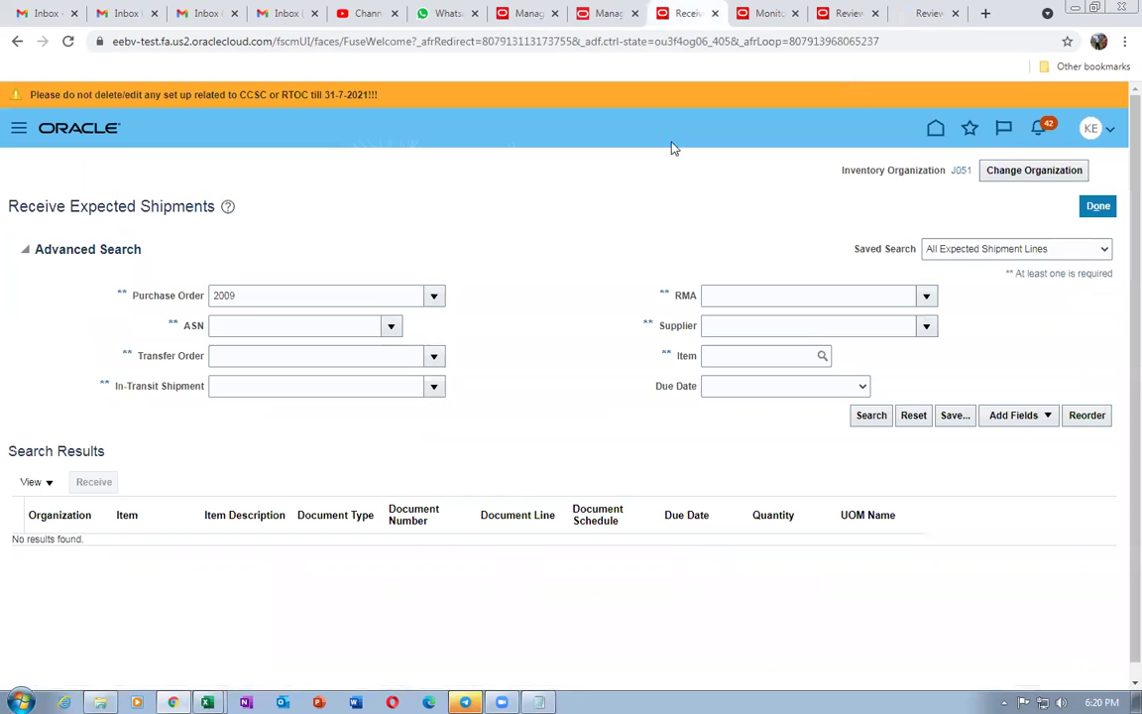
left_click(607, 16)
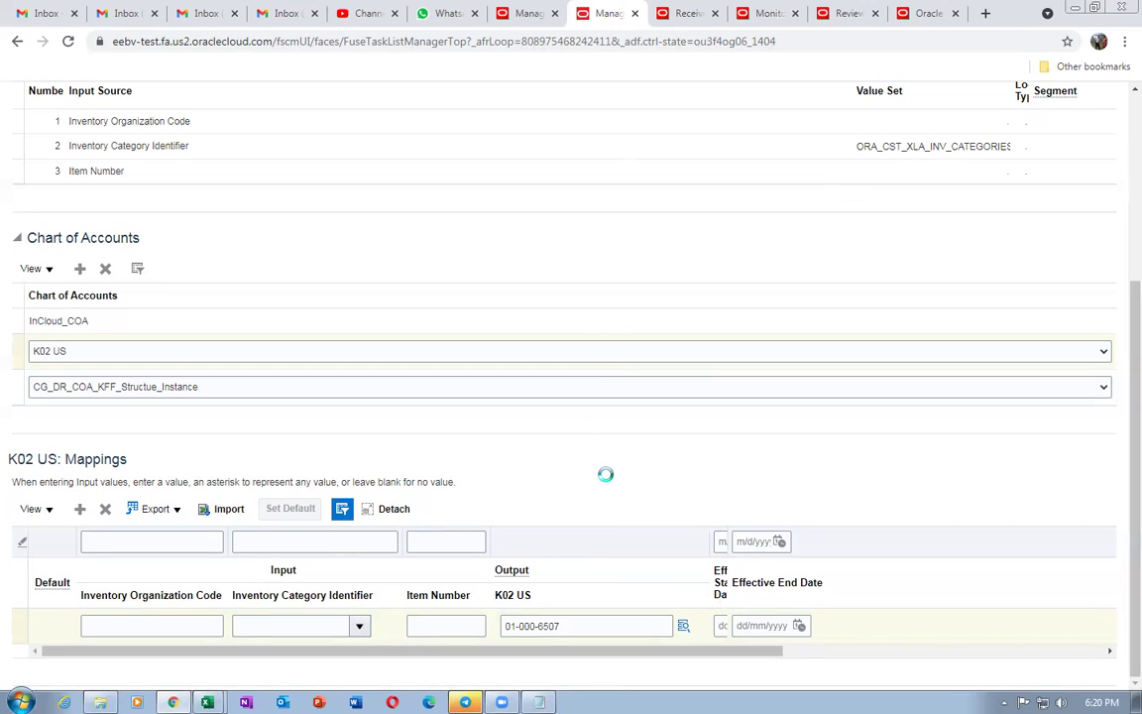
left_click(621, 625)
scroll(780, 248, "up", 3)
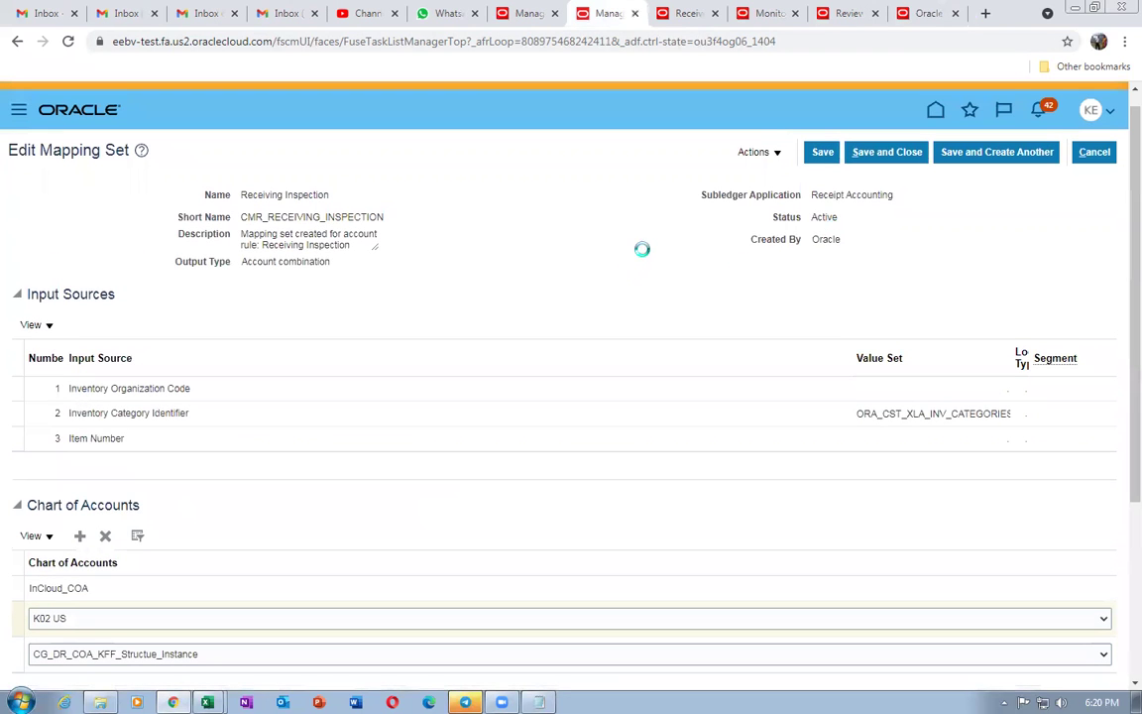
- Open the Payables Invoices work area from the Oracle home page
left_click(927, 13)
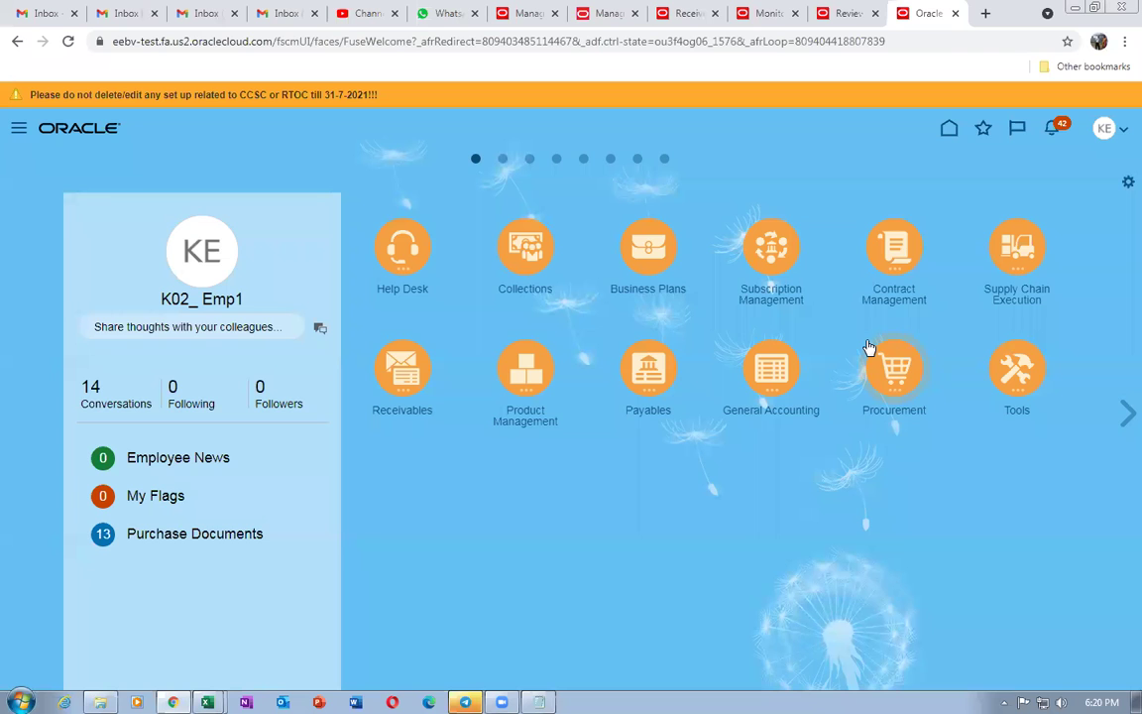
left_click(647, 365)
left_click(649, 470)
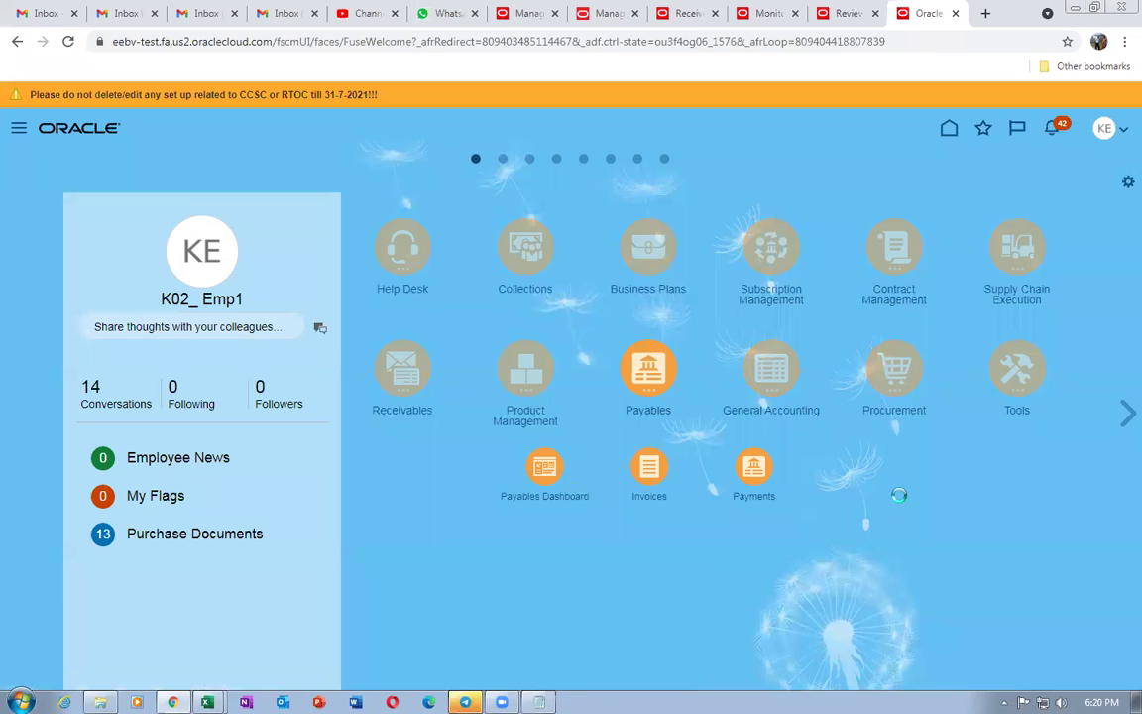
left_click(604, 13)
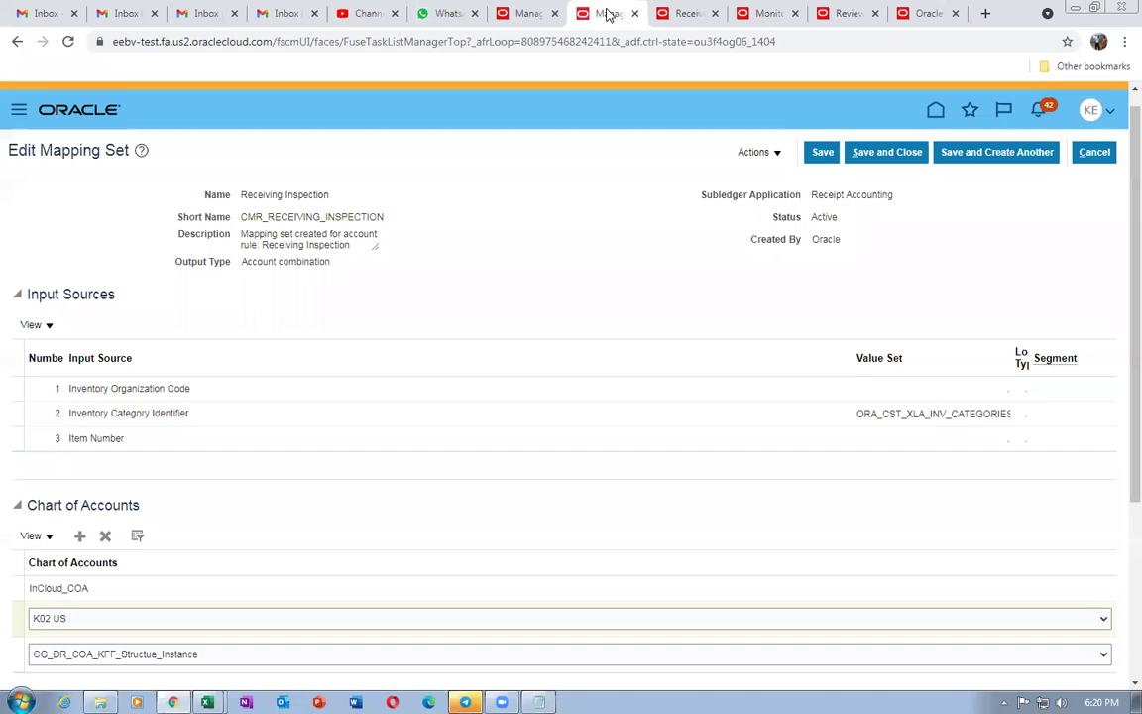
scroll(553, 451, "down", 3)
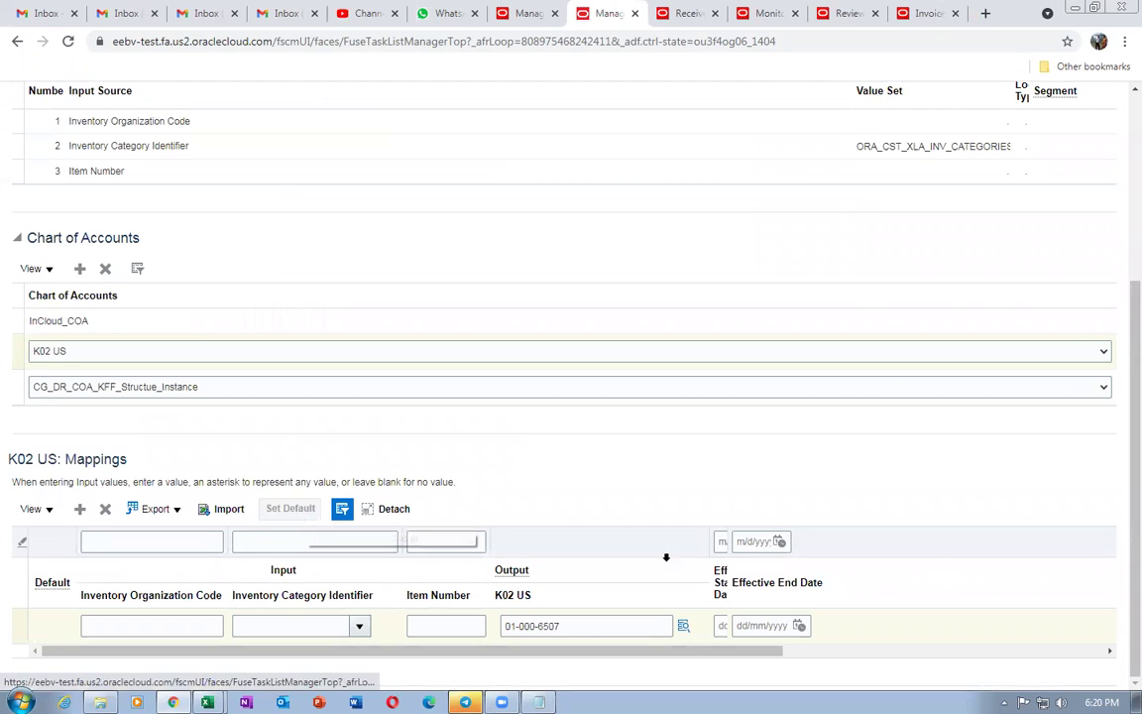
left_click(927, 13)
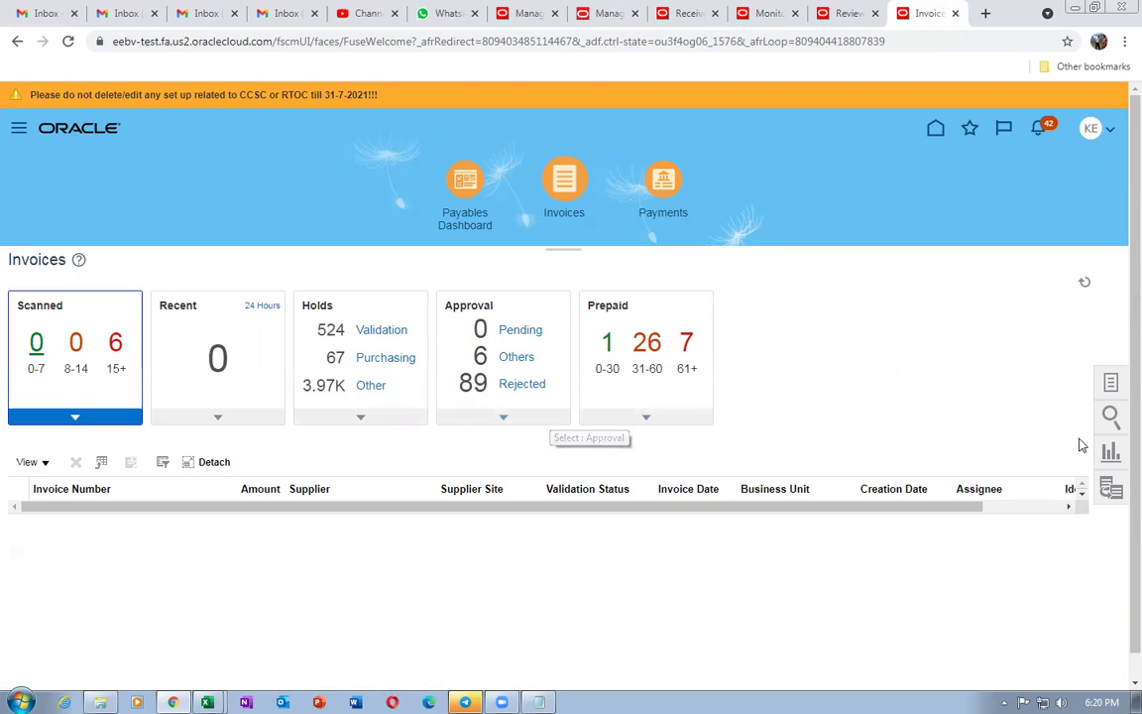
- Show the invoice tasks list in the Invoices work area
left_click(1112, 384)
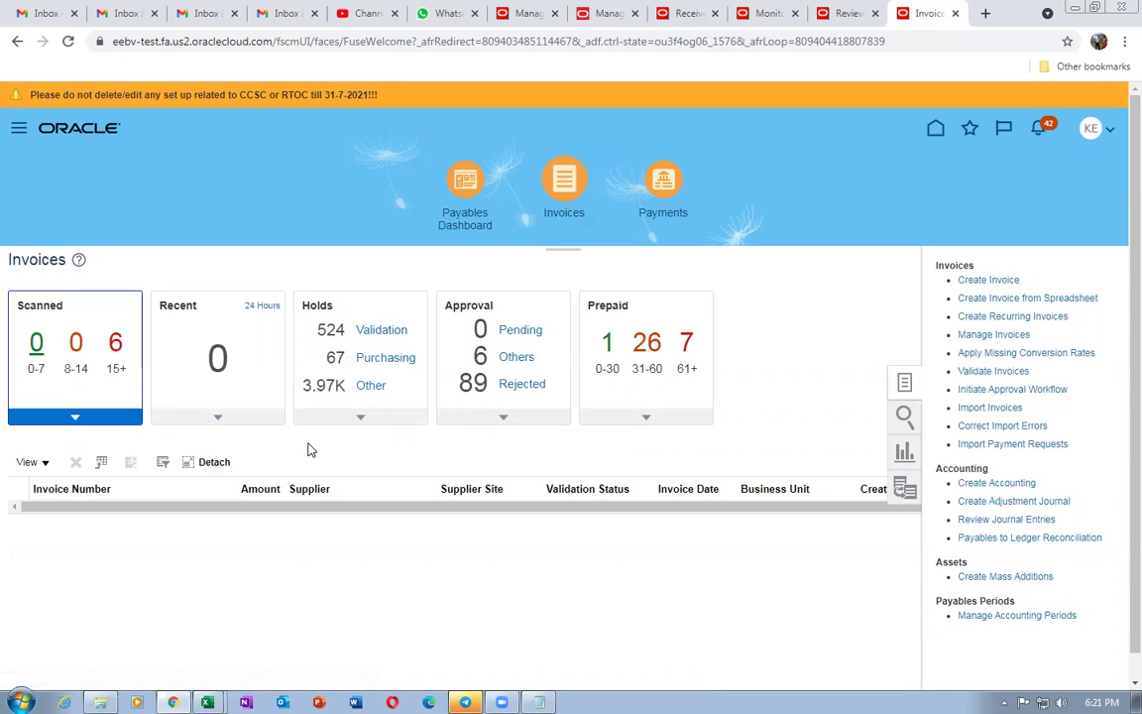
left_click(991, 280)
left_click(605, 13)
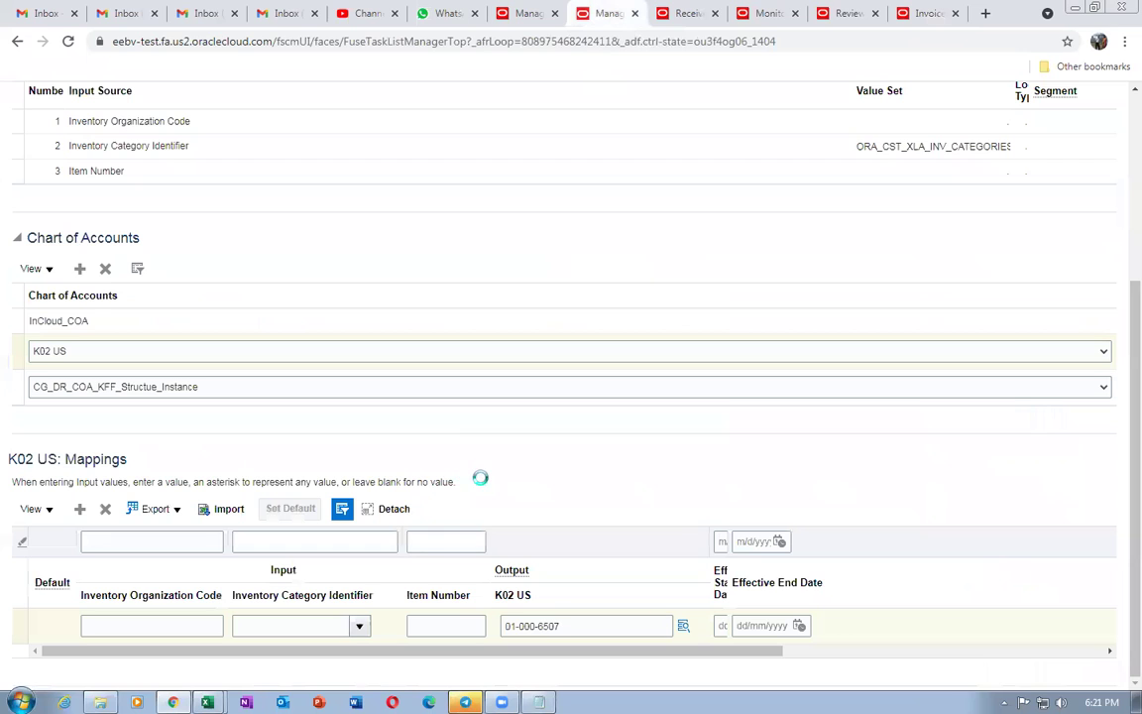
left_click(928, 14)
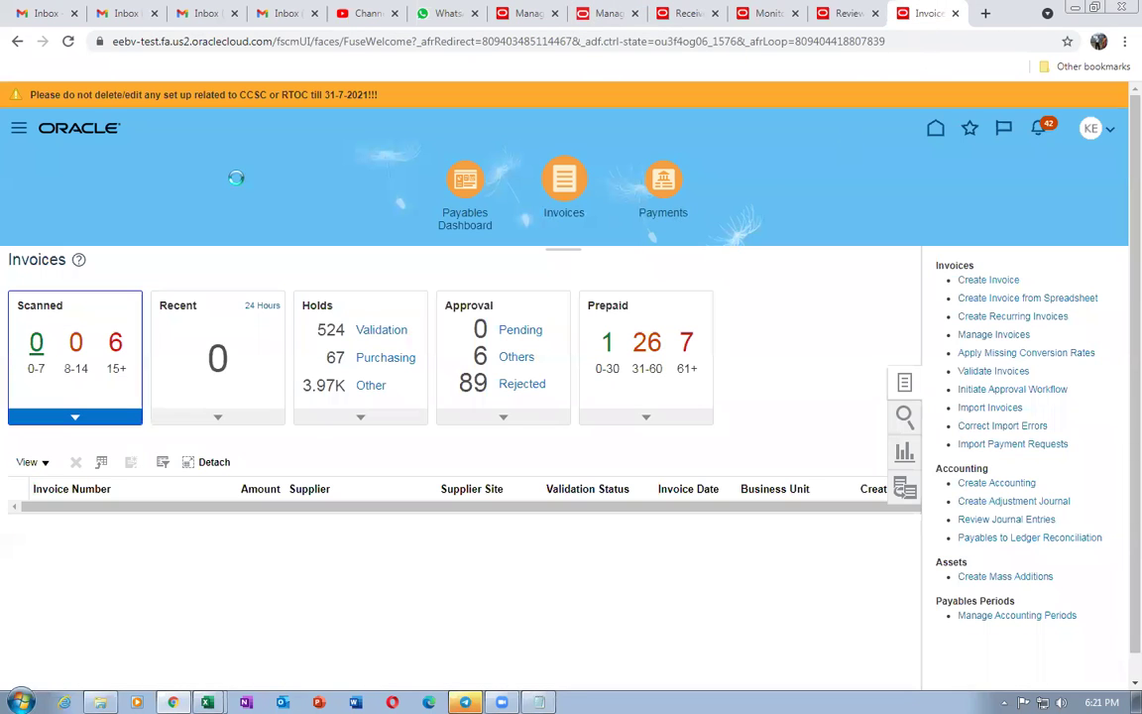
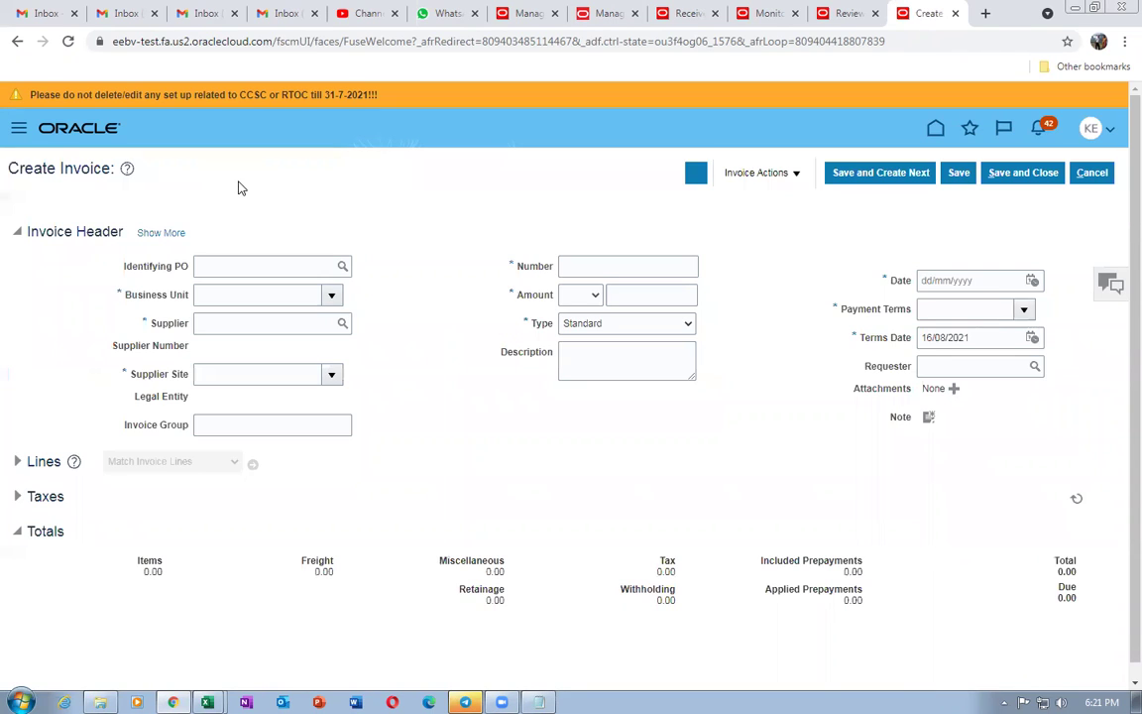
- Enter identifying PO 2009 to auto-fill supplier K02_Sup_1, site K02_Site1 and IMMIDIATE terms, checking the Excel scenario
left_click(262, 265)
type("2009")
key("Tab")
mouse_move(207, 700)
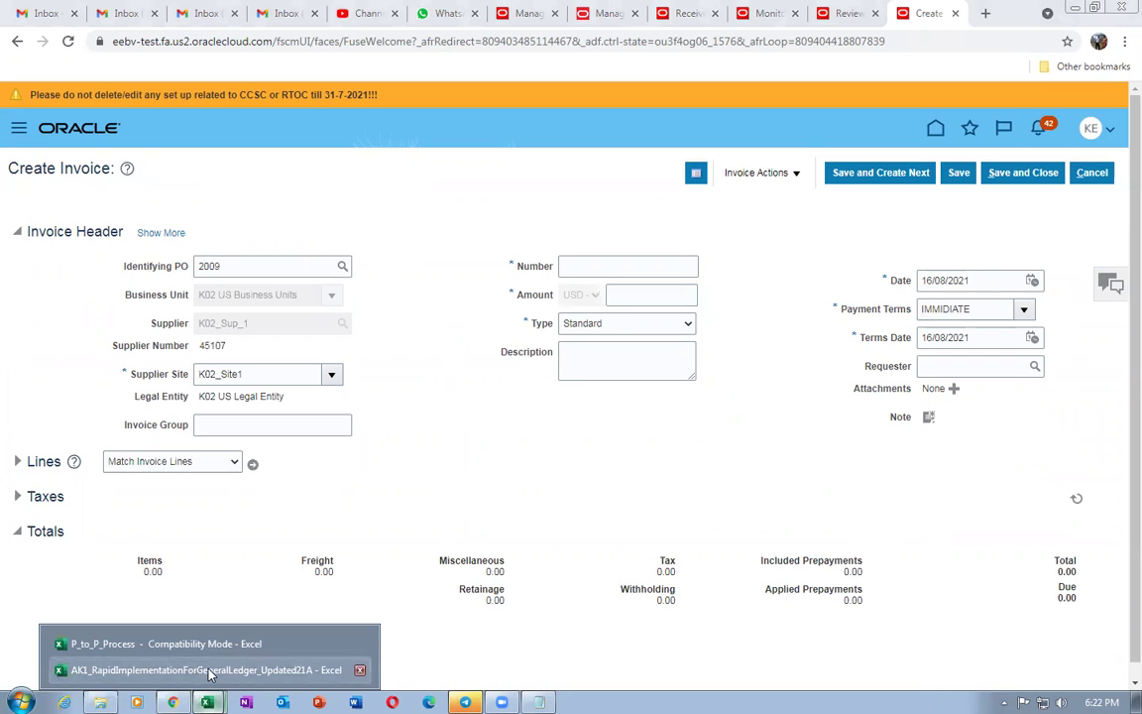
left_click(188, 645)
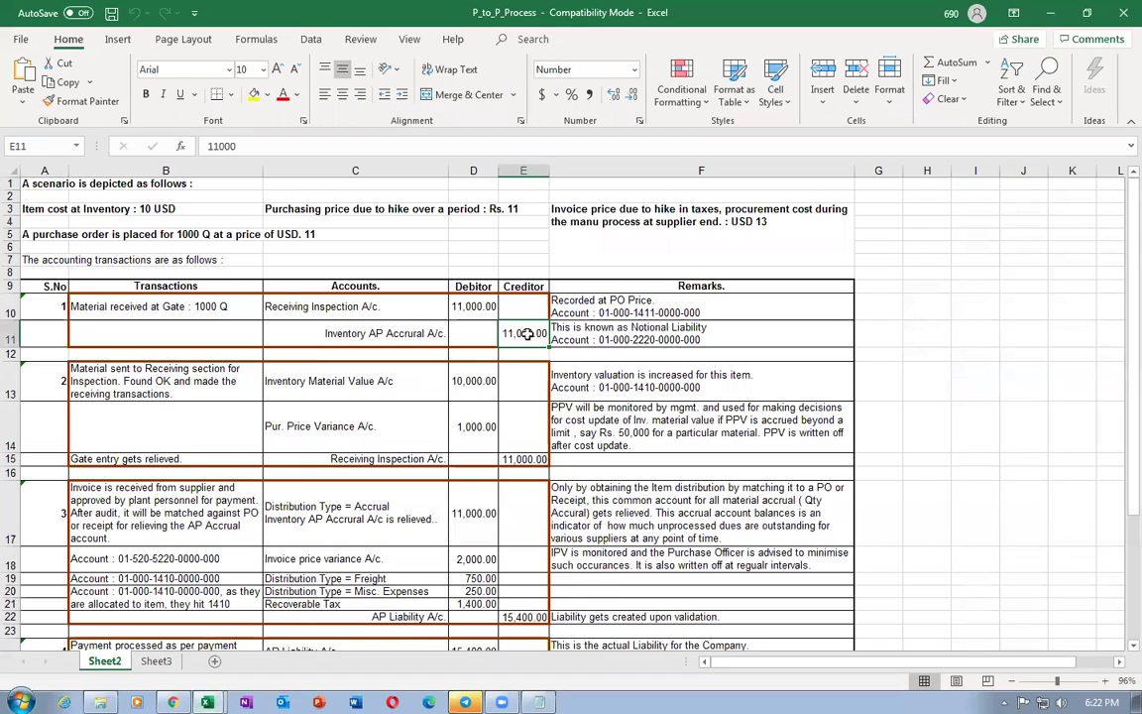
key("alt+Tab")
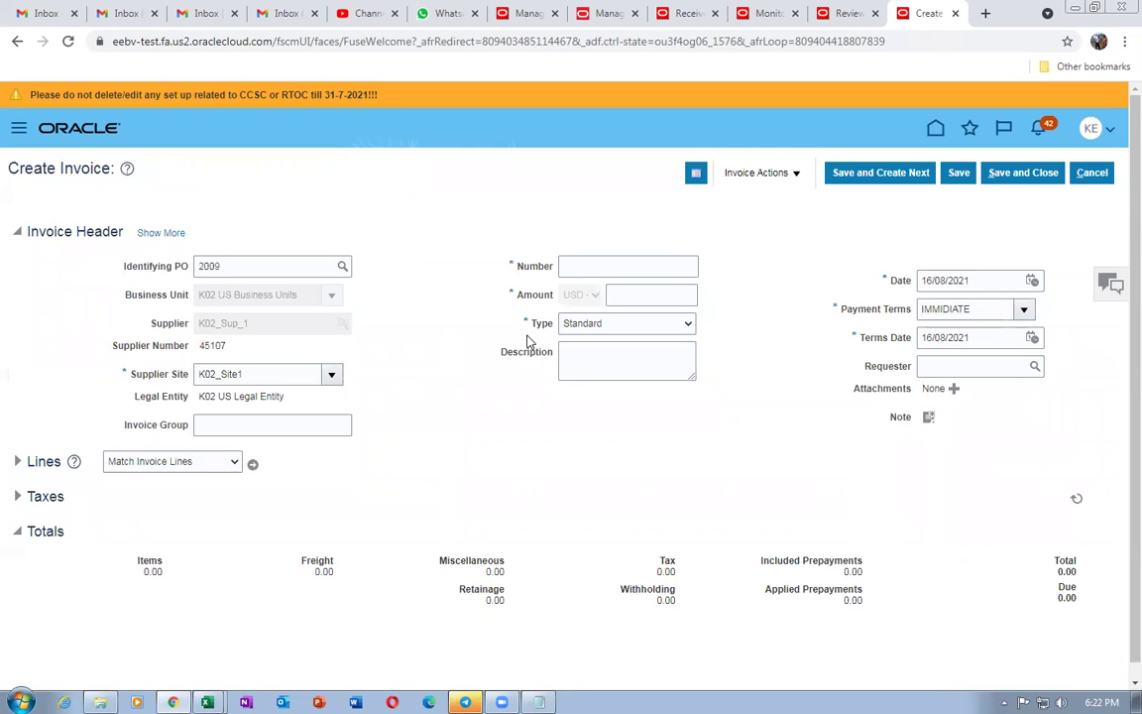
- Enter invoice number 4000, amount 80.00 and description 'Holding 20 %', then switch to the P_to_P_Process workbook
left_click(626, 270)
type("4000")
left_click(634, 293)
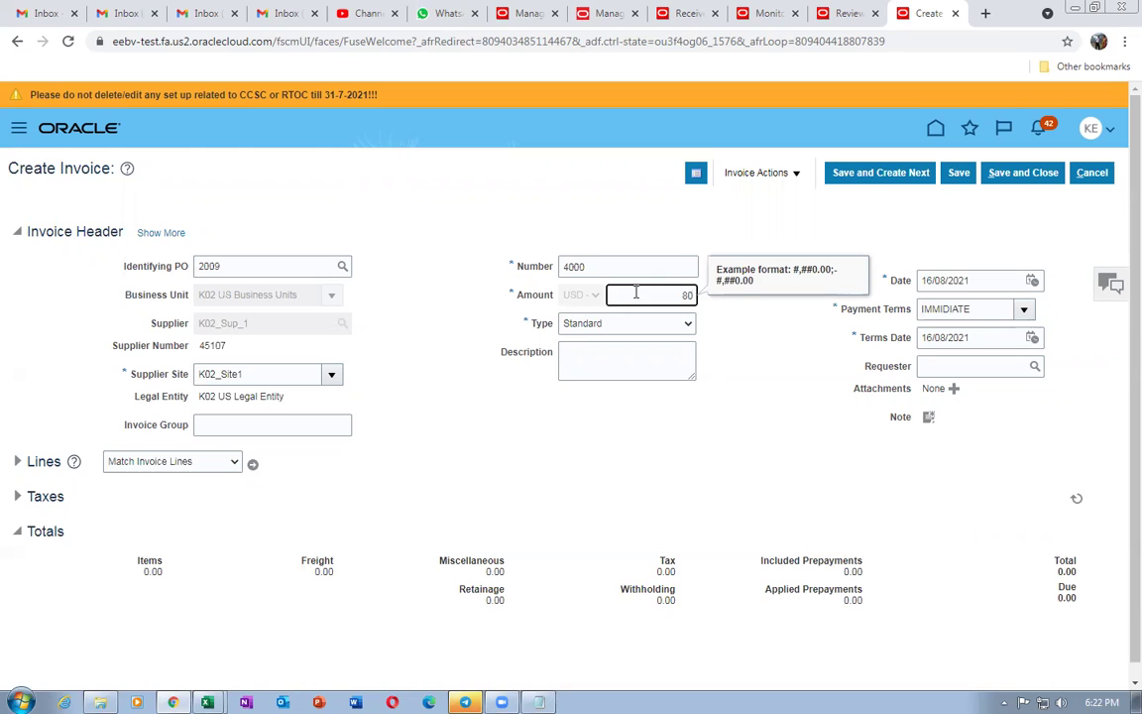
left_click(571, 467)
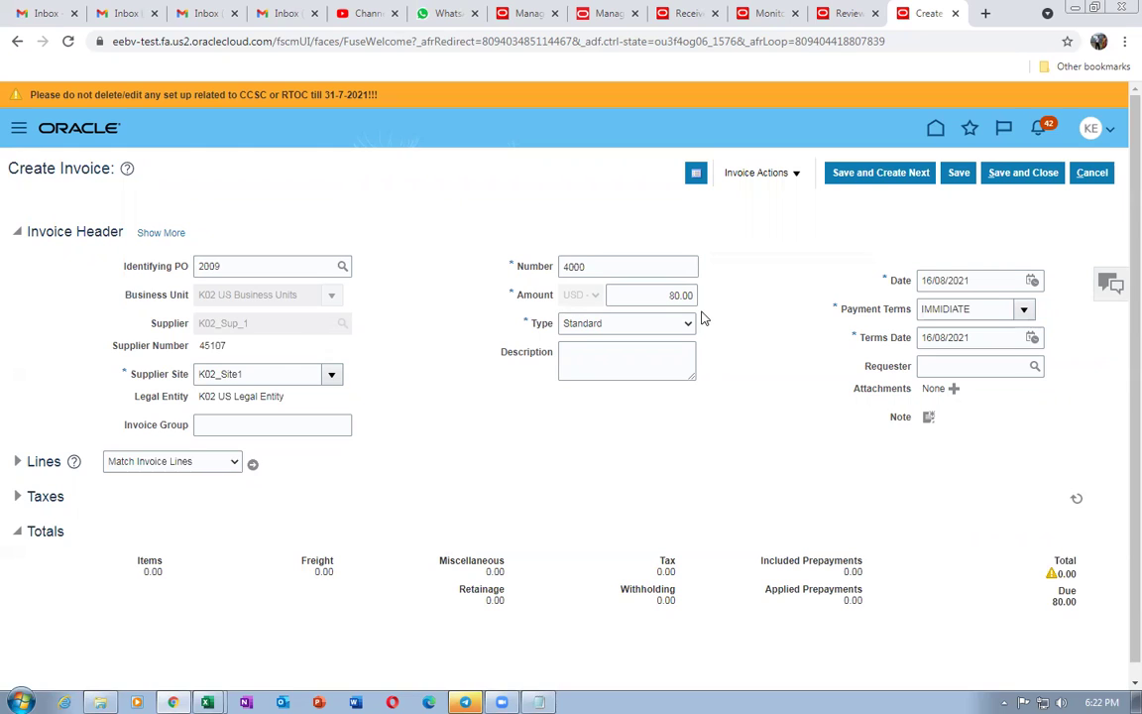
left_click(608, 366)
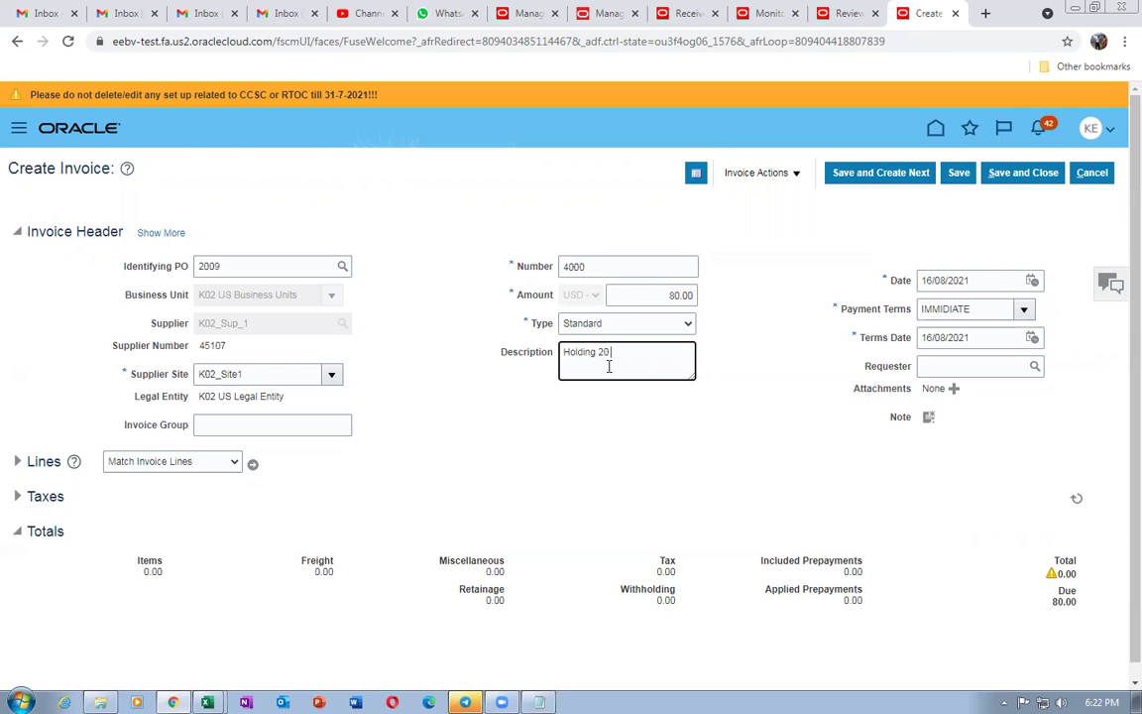
left_click(443, 406)
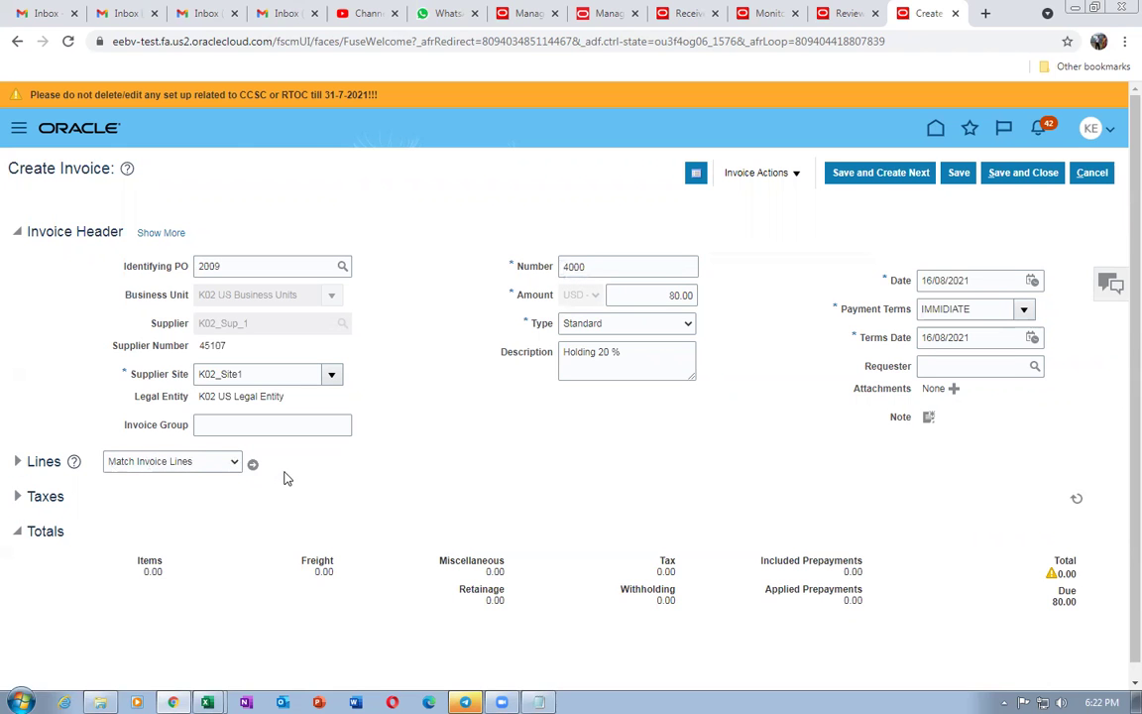
key("alt+Tab")
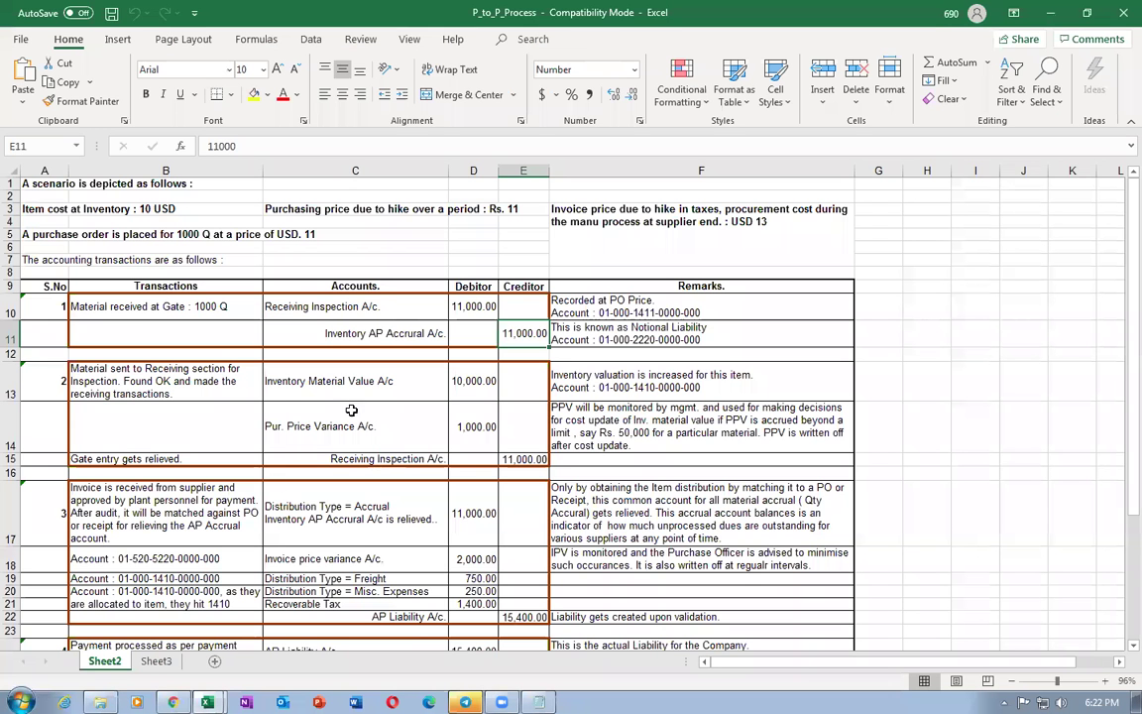
- Review row 17's Accrual distribution and the 11,000.00 Inventory AP Accrual credit marked Notional Liability
left_click(129, 486)
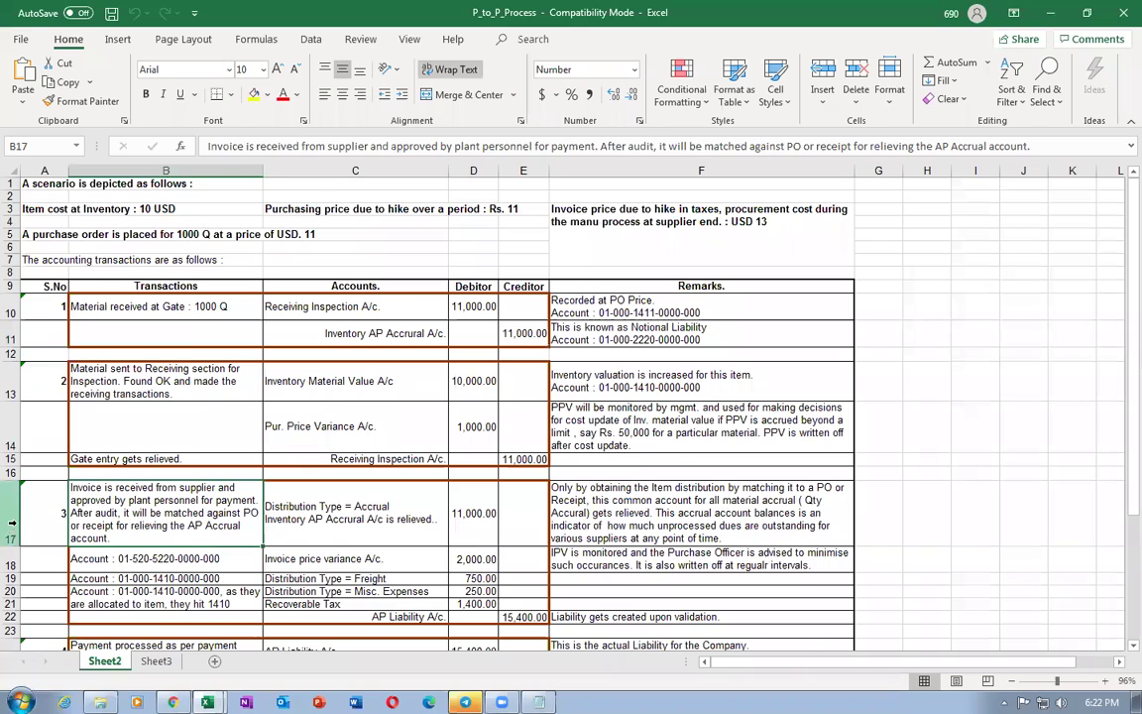
left_click(11, 522)
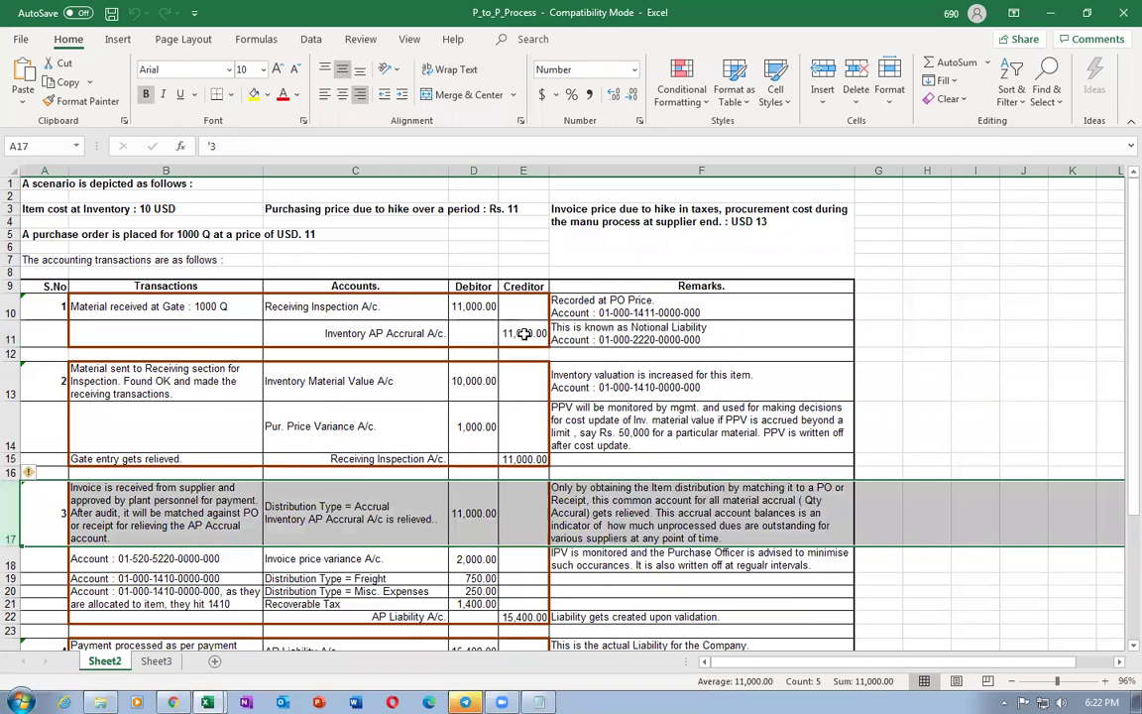
left_click(523, 334)
left_click(573, 328)
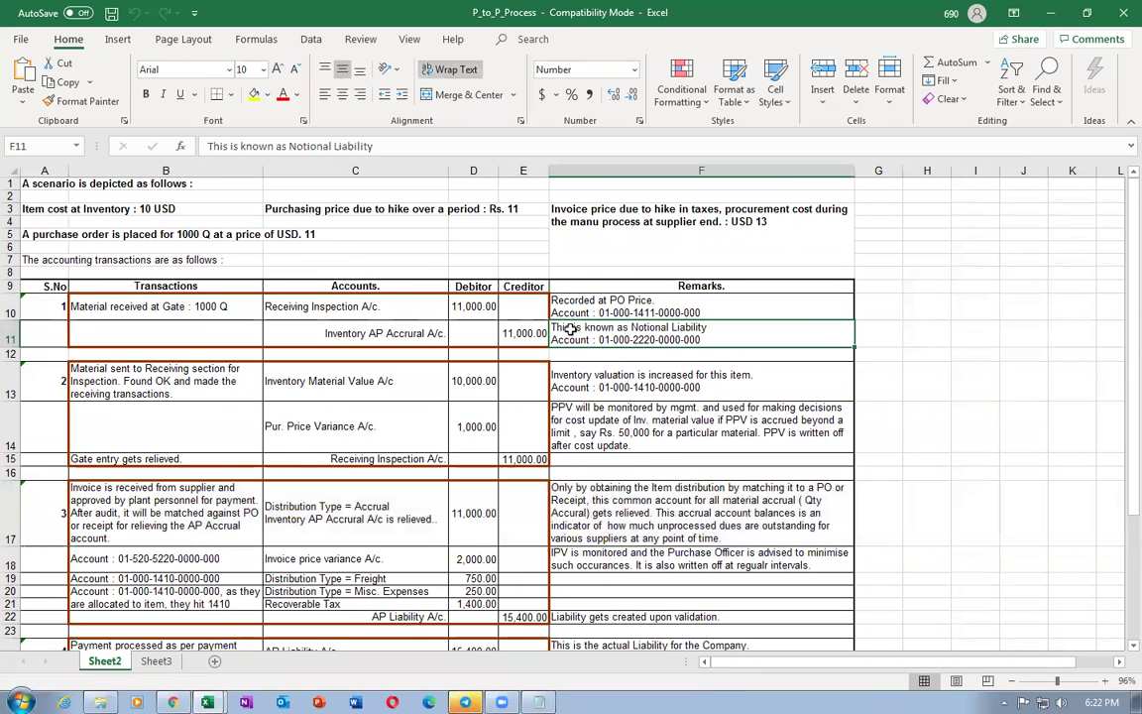
left_click(99, 481)
left_click(335, 507)
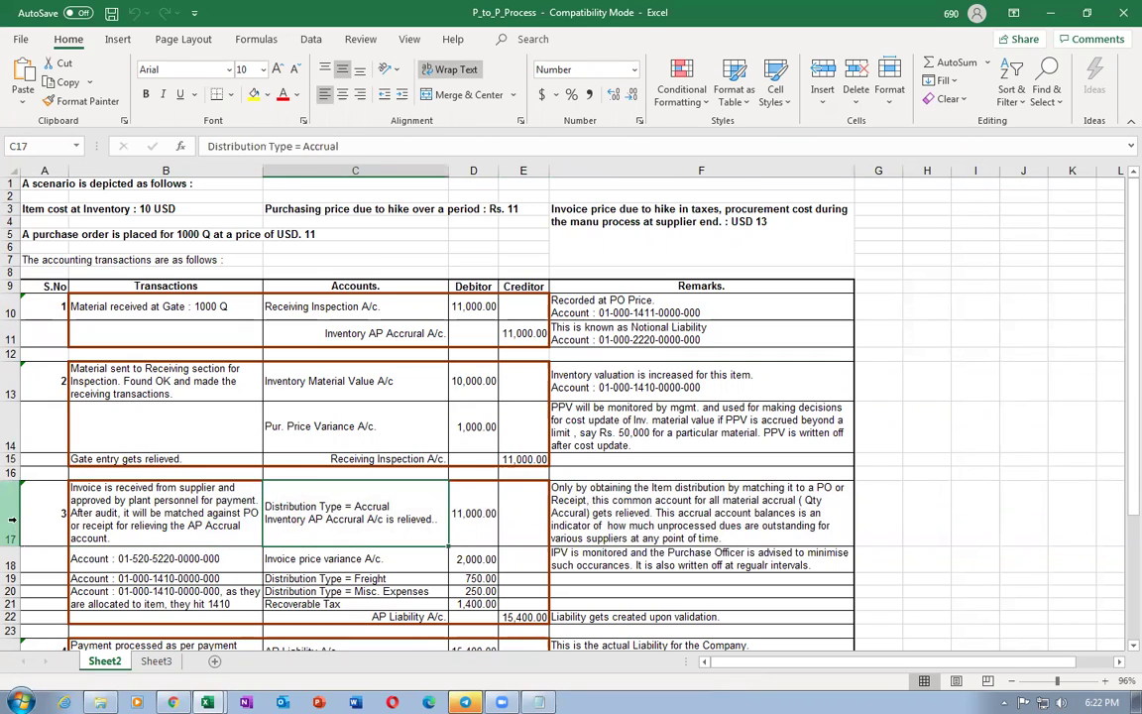
left_click(12, 511)
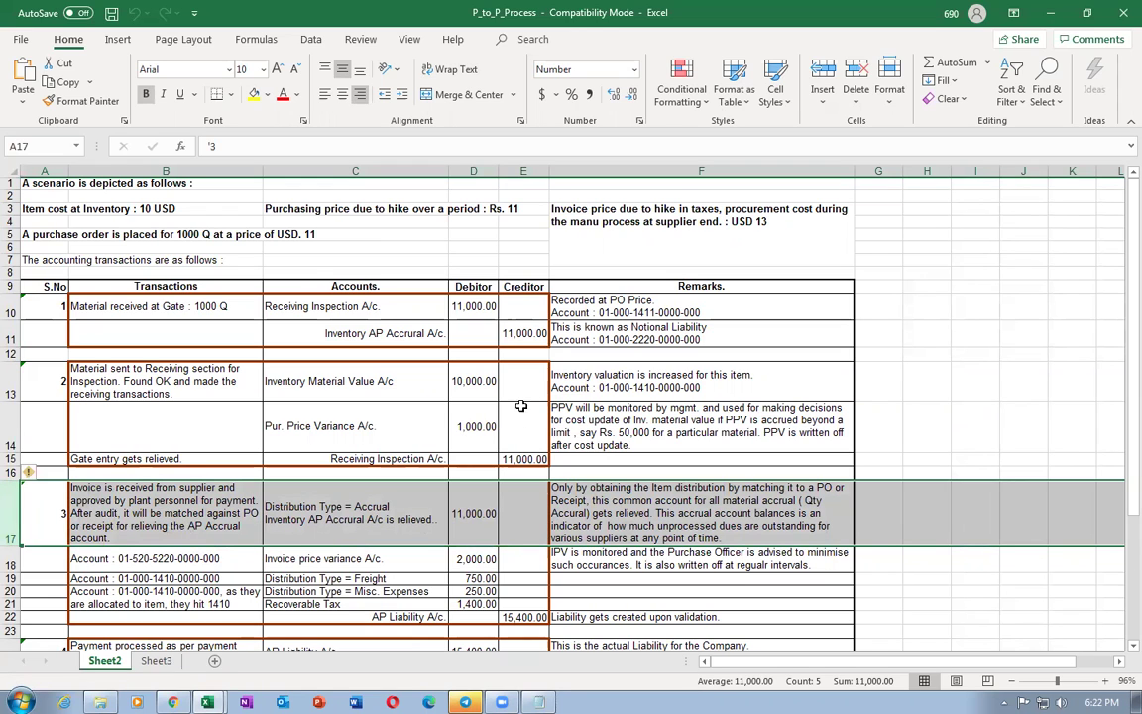
left_click(391, 333)
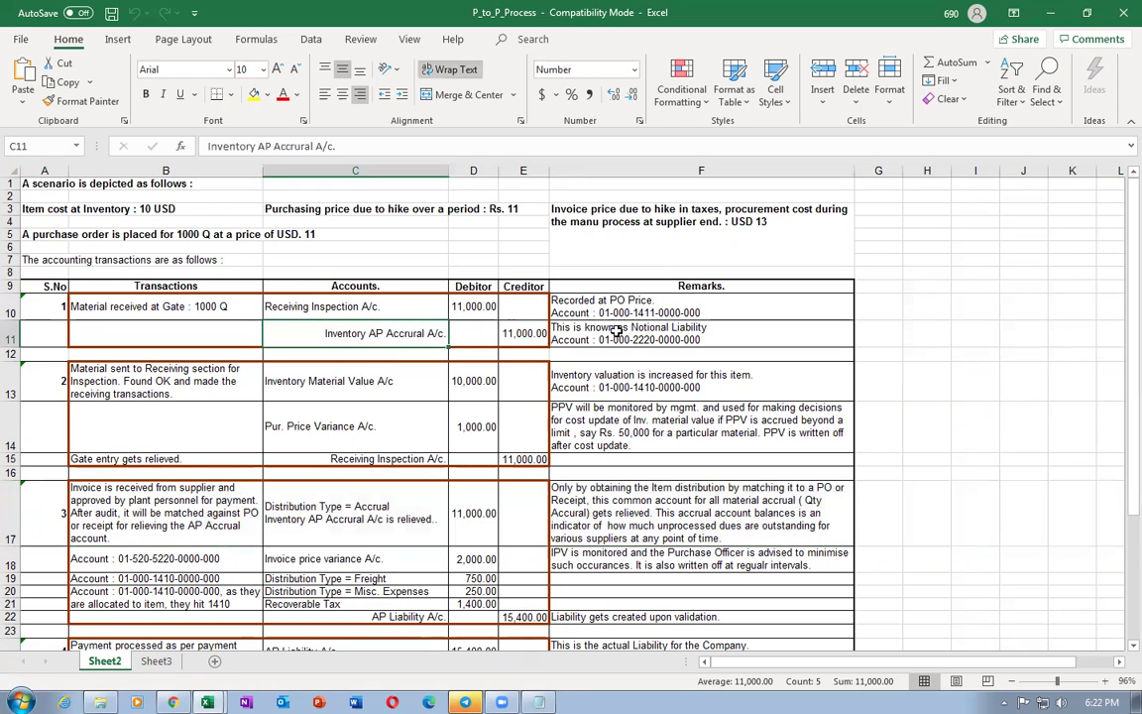
left_click(554, 332)
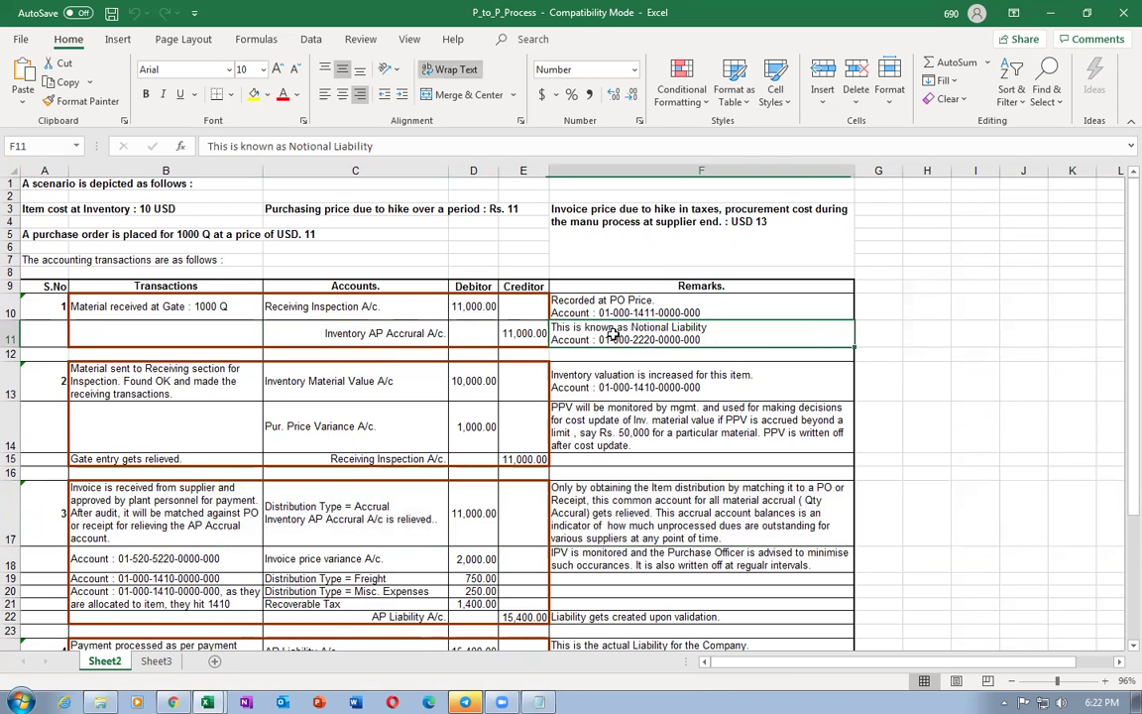
left_click(525, 333)
left_click(12, 509)
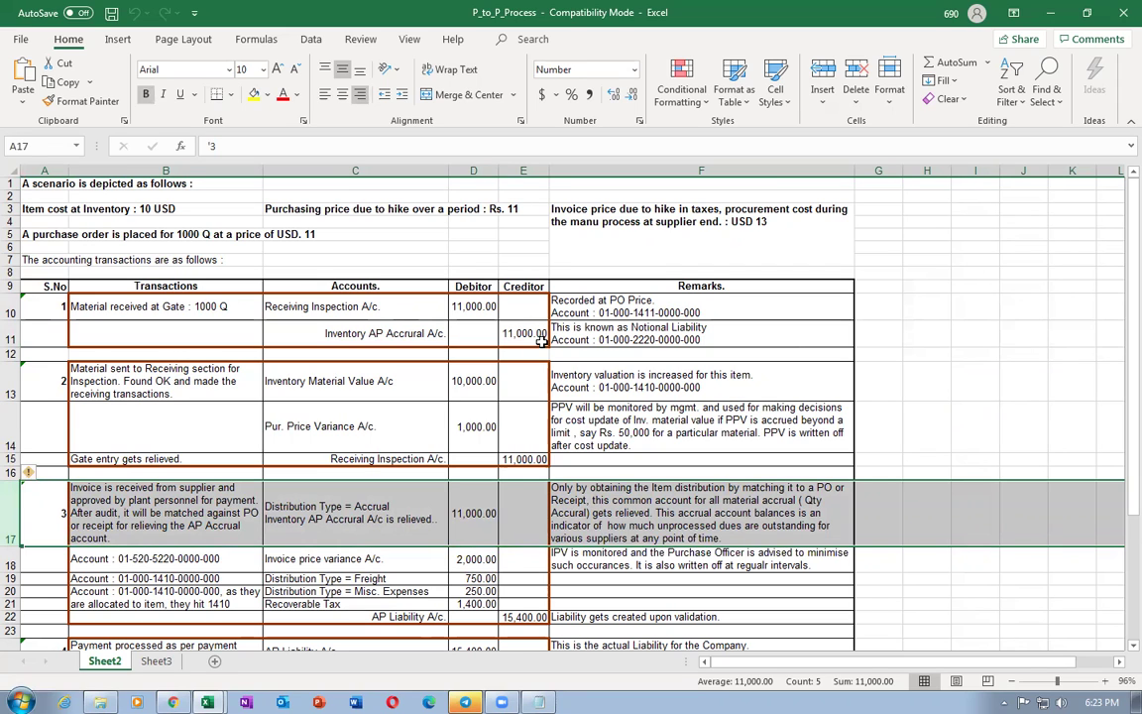
left_click(364, 523)
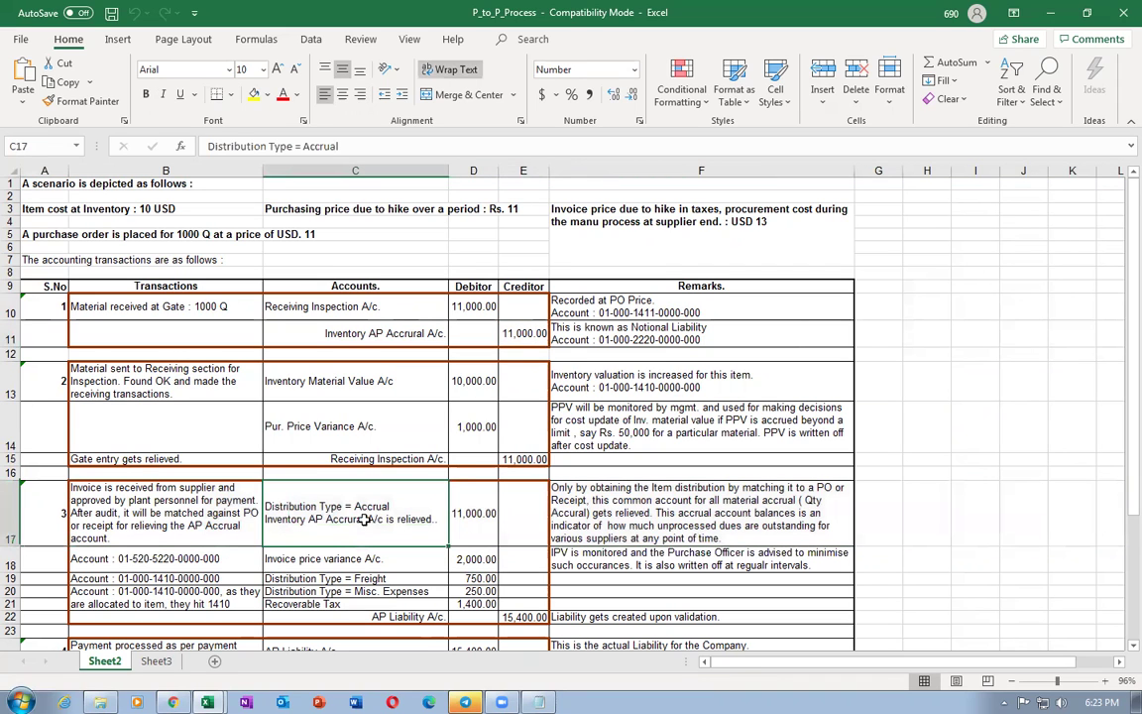
key("alt+Tab")
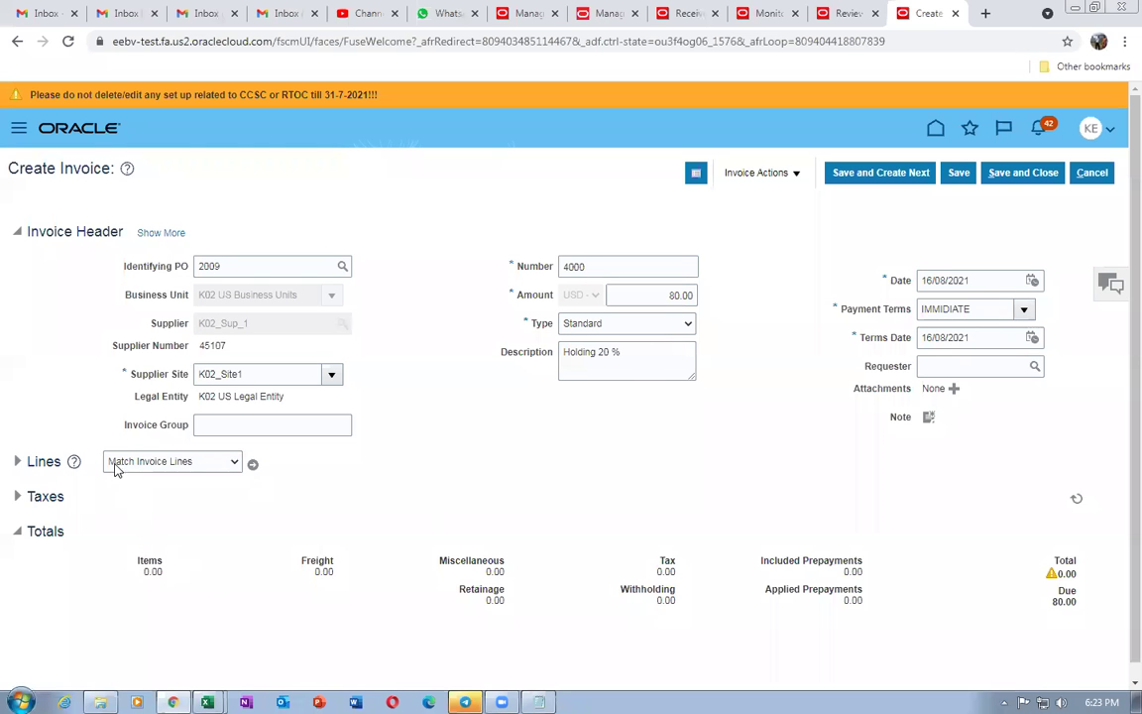
- List PO 2009's matchable lines and copy output account 01-000-6507 from the K02 US mappings page
left_click(253, 465)
left_click(620, 16)
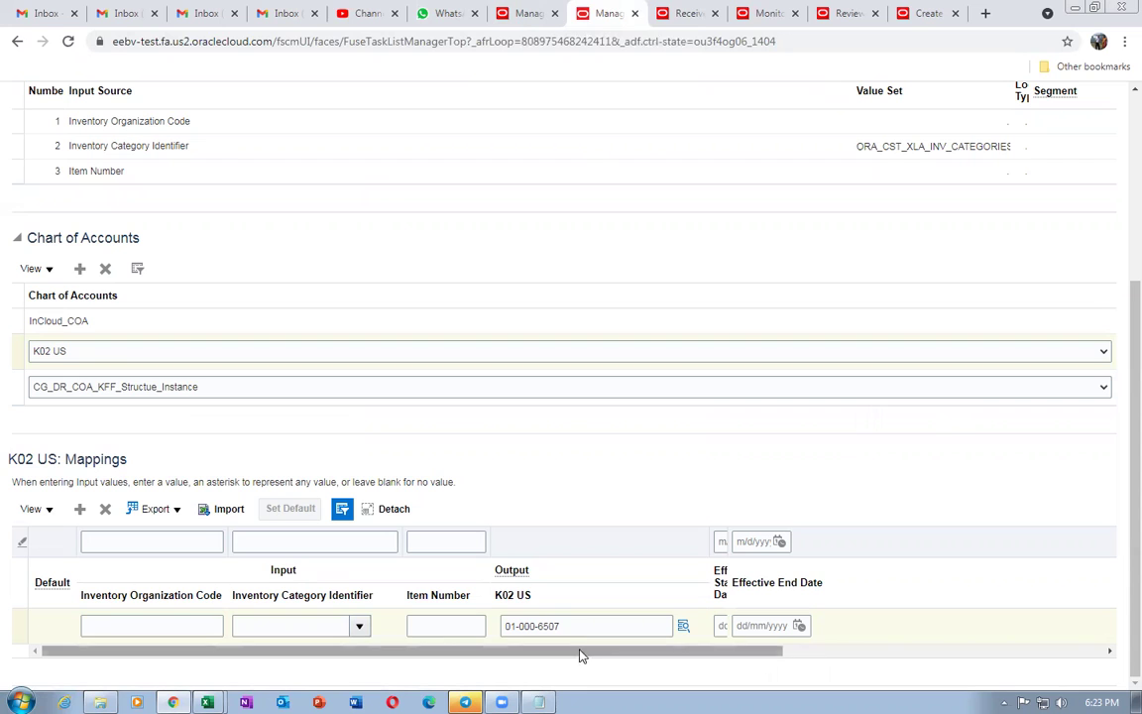
left_click_drag(568, 624, 486, 625)
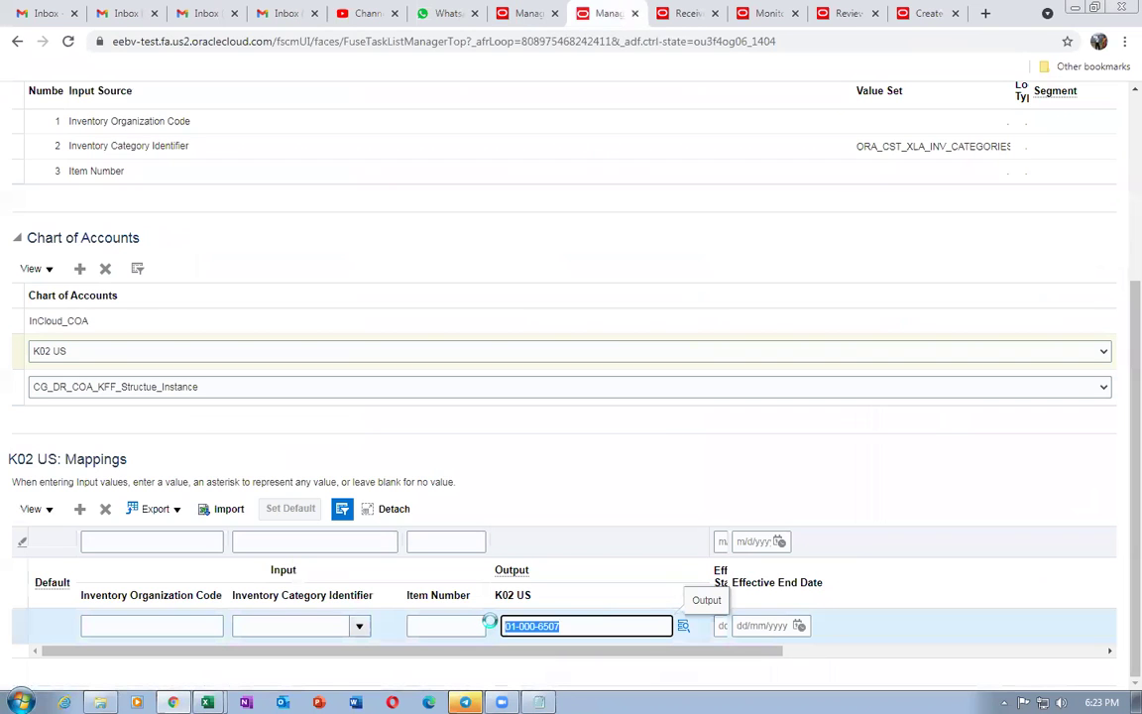
- Open Setup and Maintenance from the Manage Orders tab, then return to the invoice's Match Invoice Lines
left_click(531, 16)
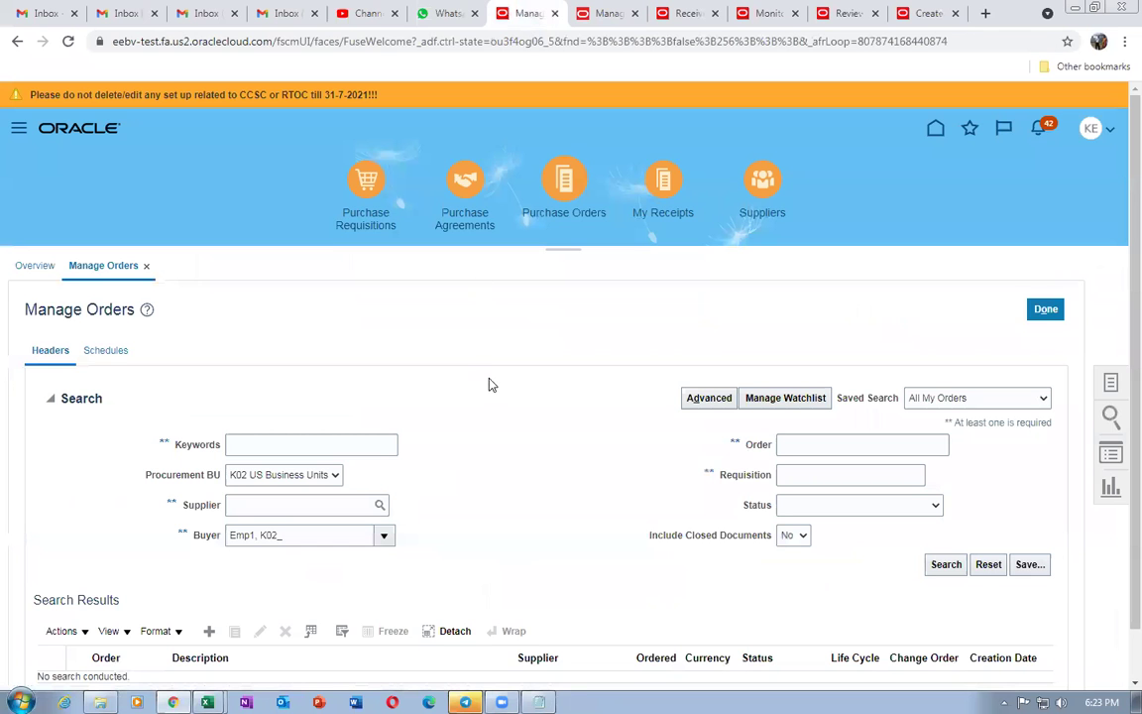
left_click(1090, 130)
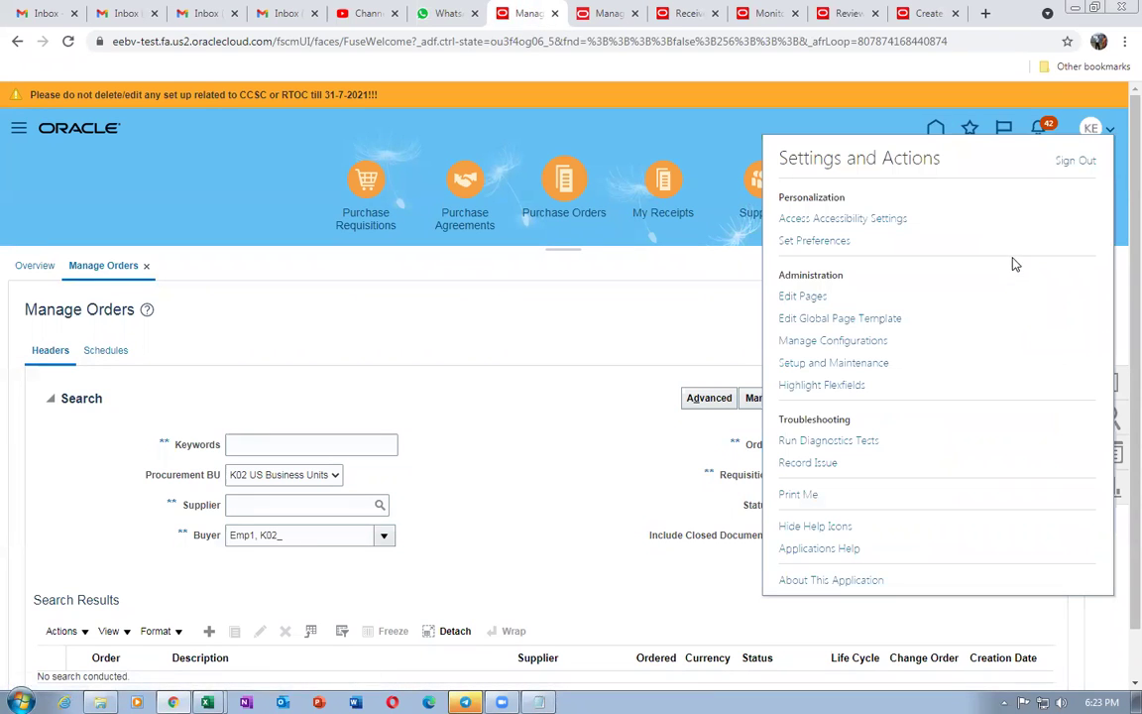
left_click(865, 363)
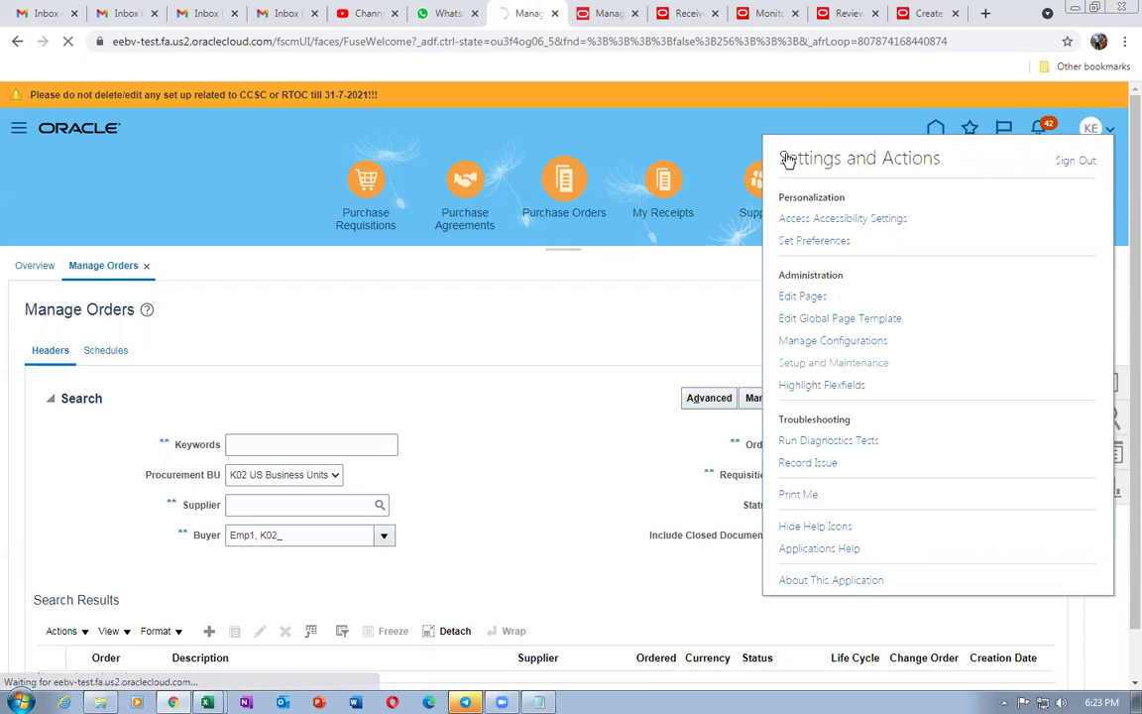
left_click(917, 12)
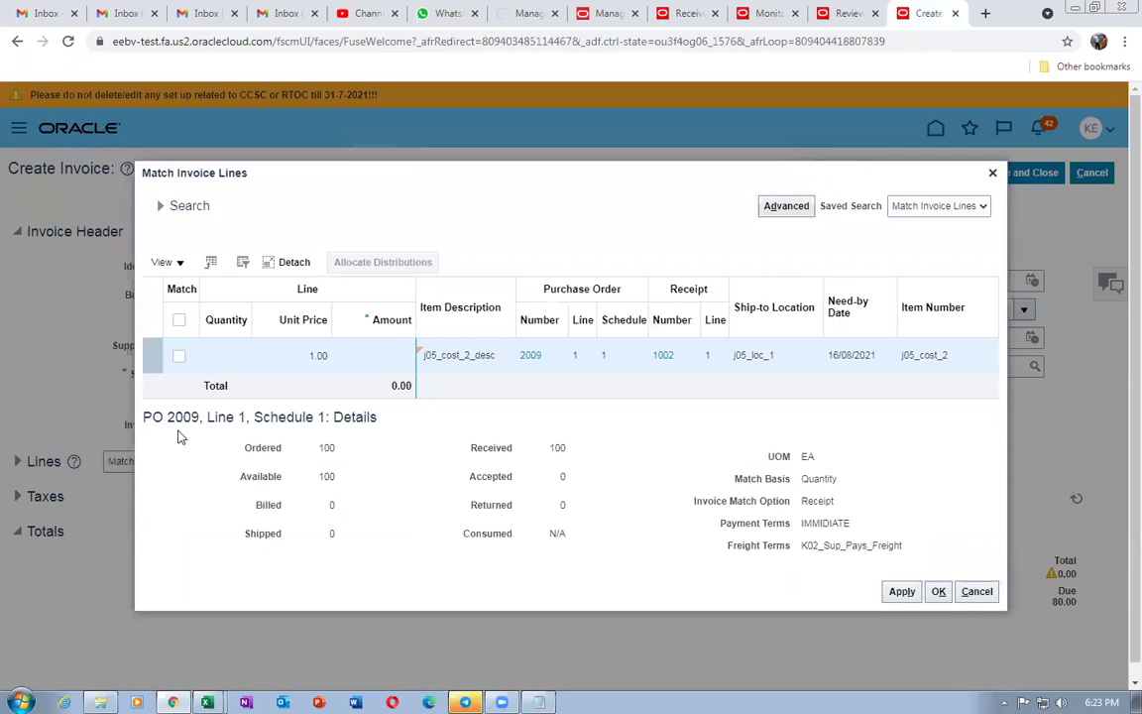
- Match quantity 80 of PO 2009 line 1, receipt 1002, to invoice 4000
left_click(179, 356)
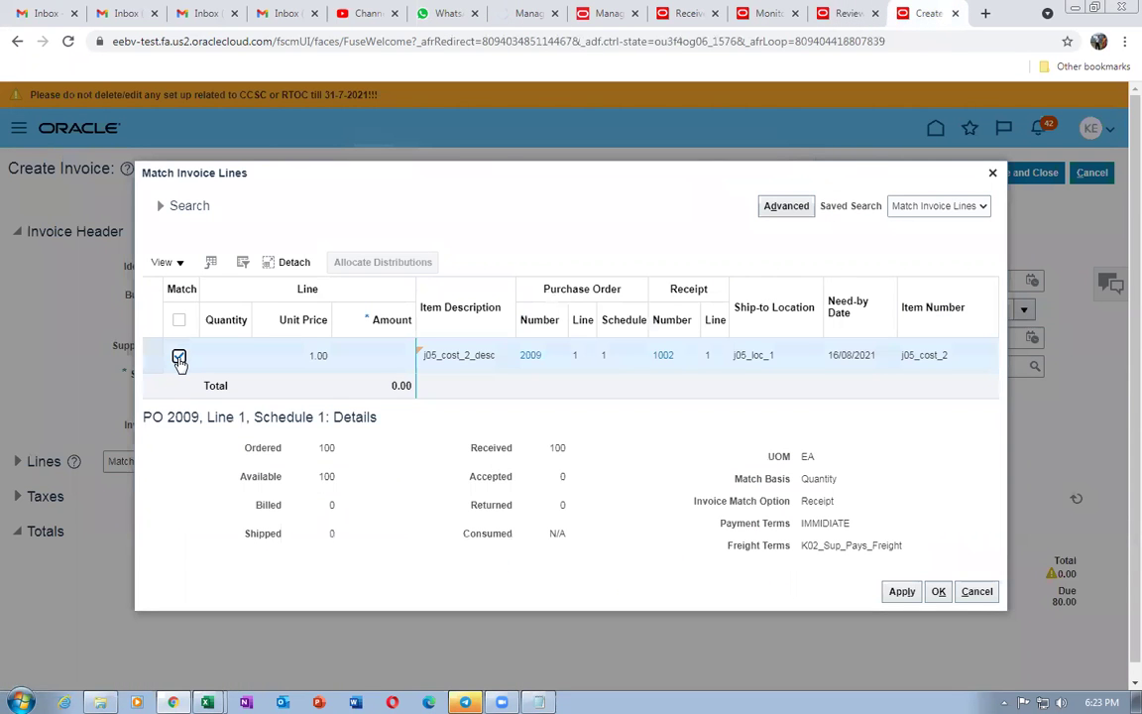
left_click_drag(220, 355, 248, 360)
type("80")
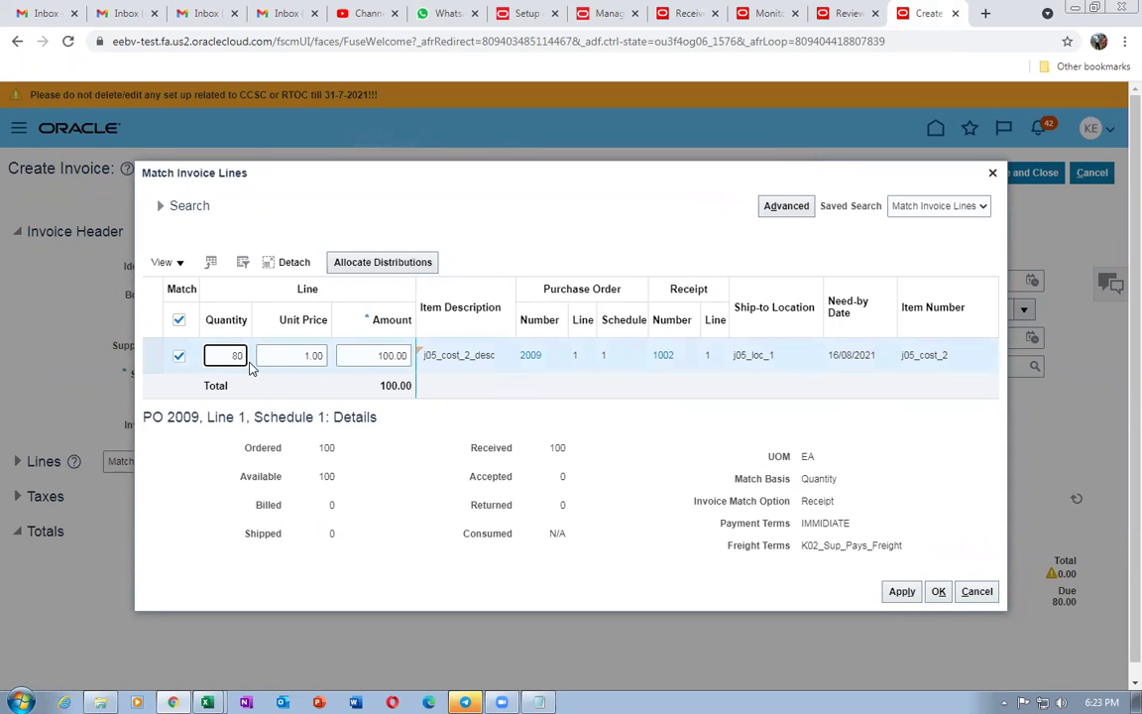
key("Tab")
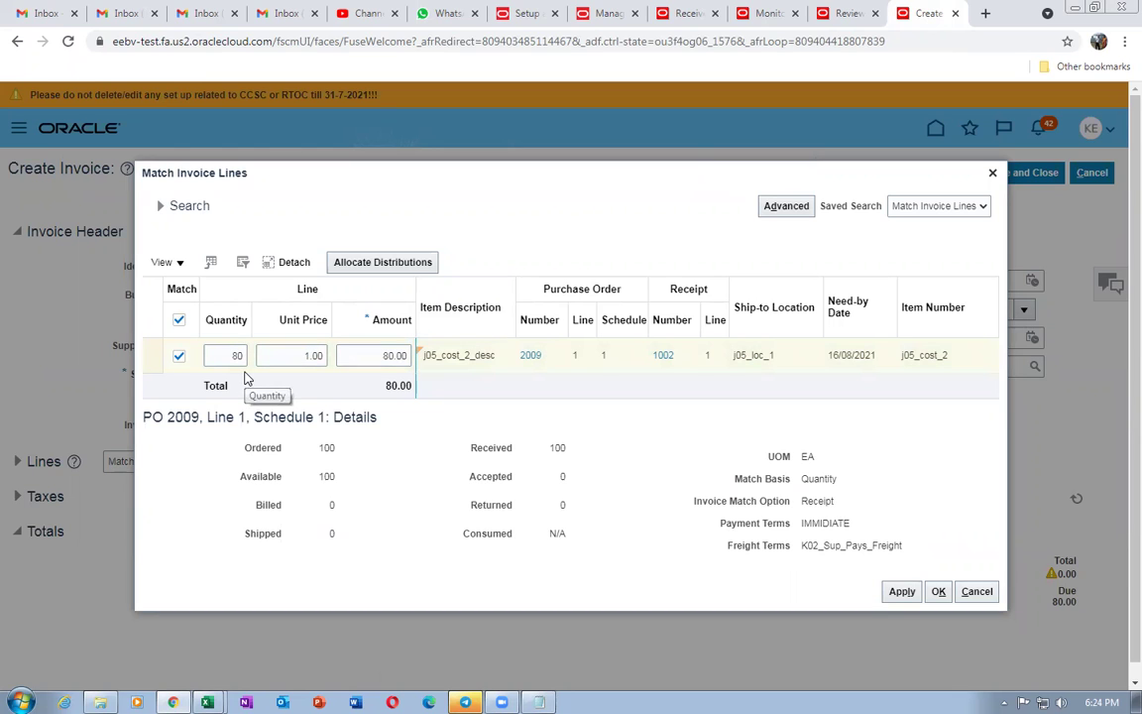
left_click(902, 592)
left_click(938, 591)
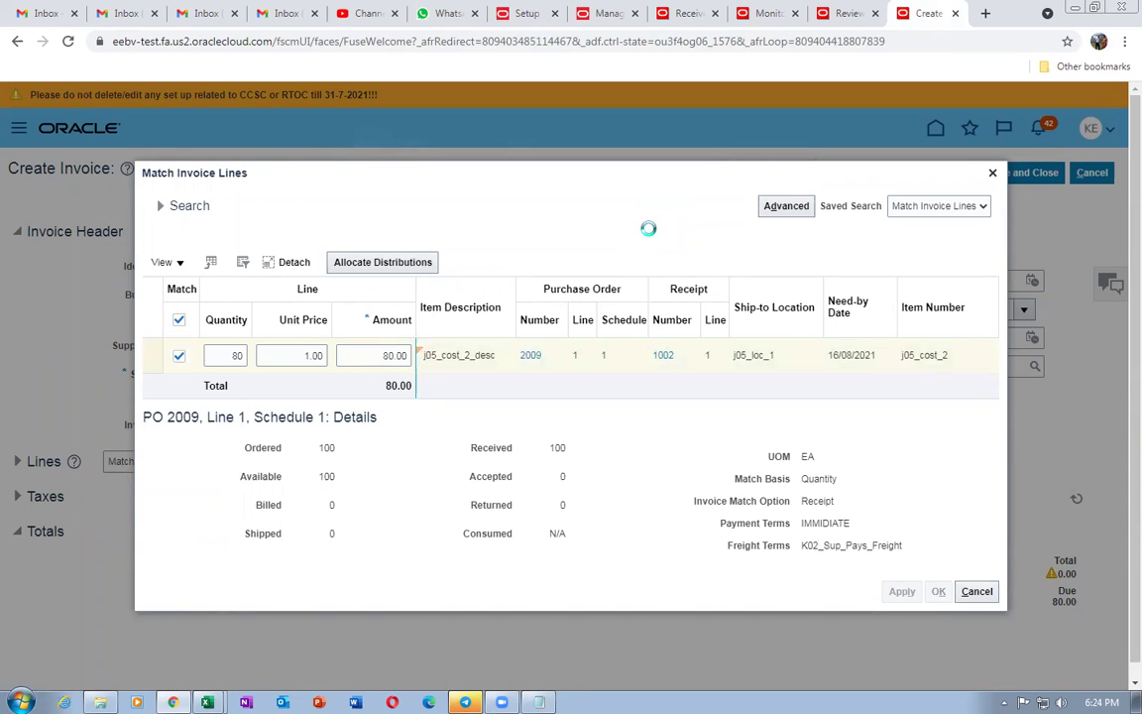
left_click(606, 14)
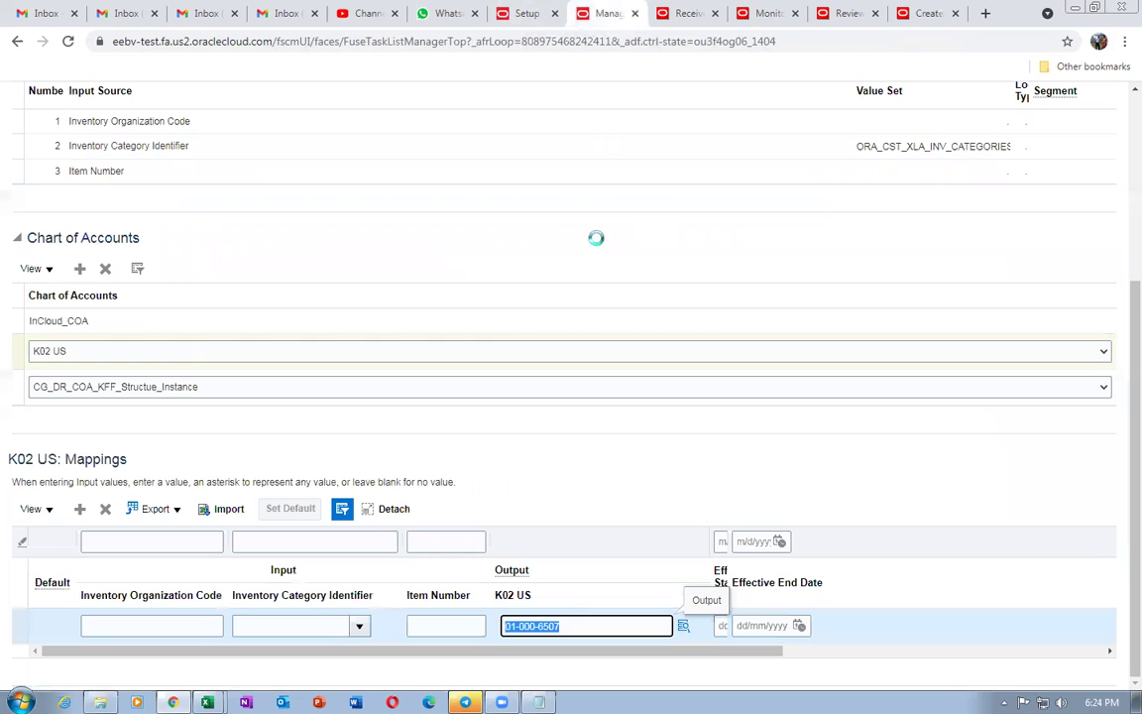
- Search the Manufacturing and Supply Chain Materials Management setup tasks for man%map%set%
left_click(528, 16)
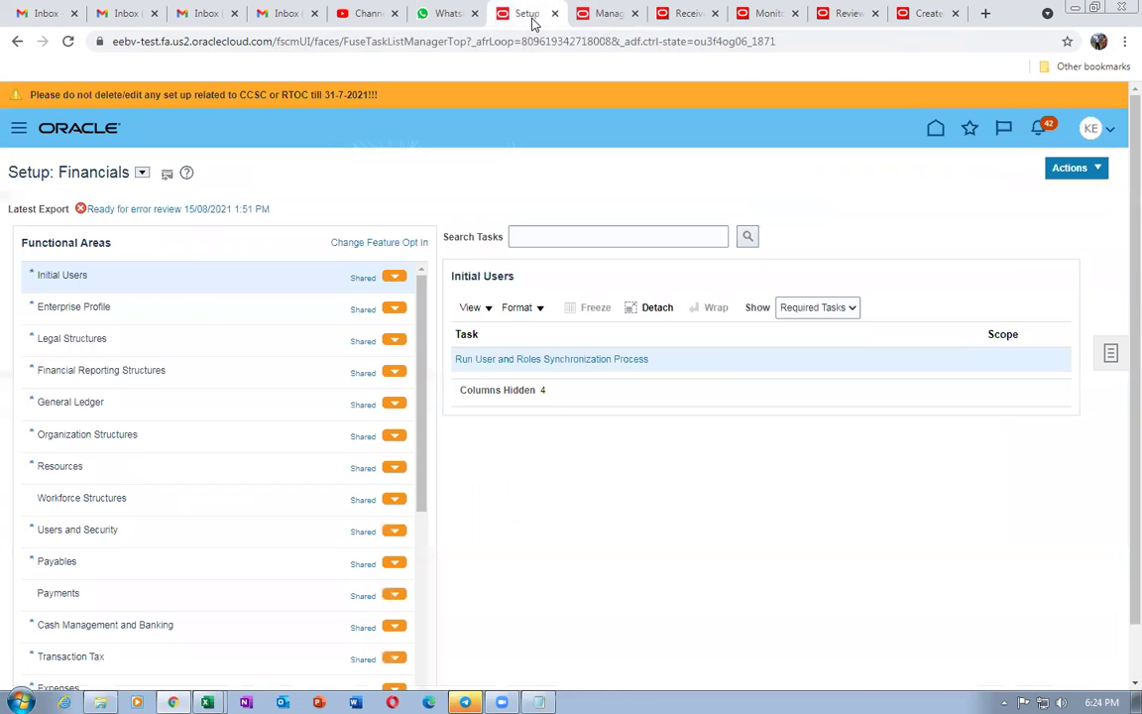
left_click(141, 173)
left_click(158, 256)
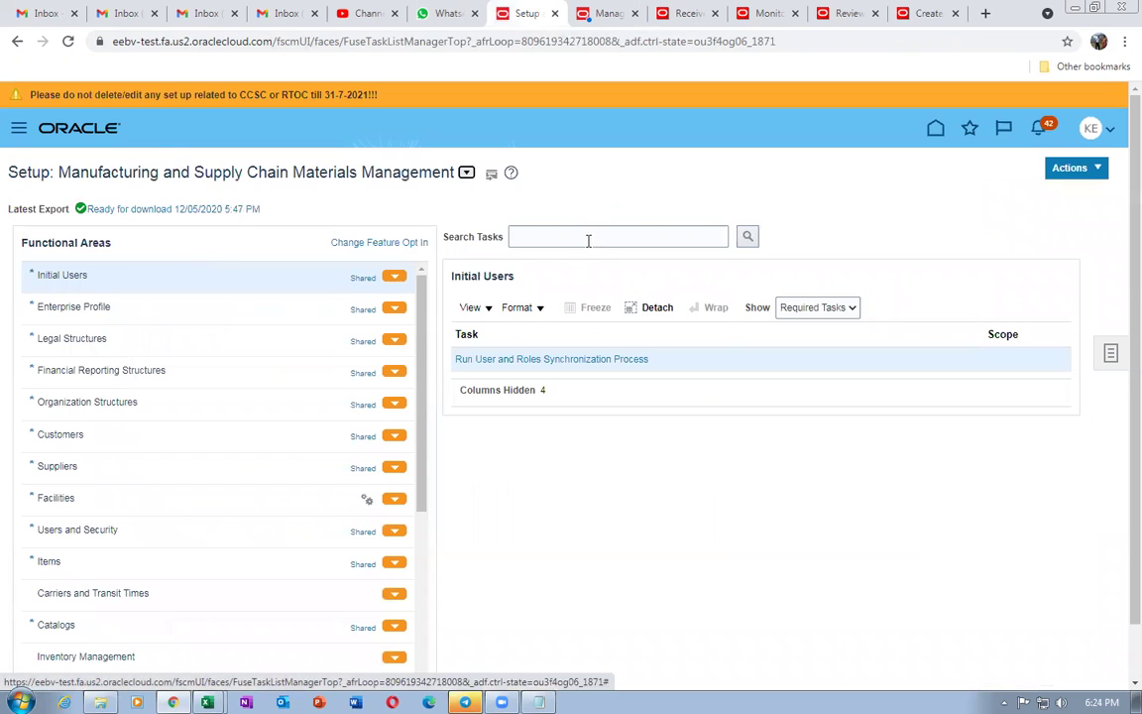
left_click(608, 238)
type("man%")
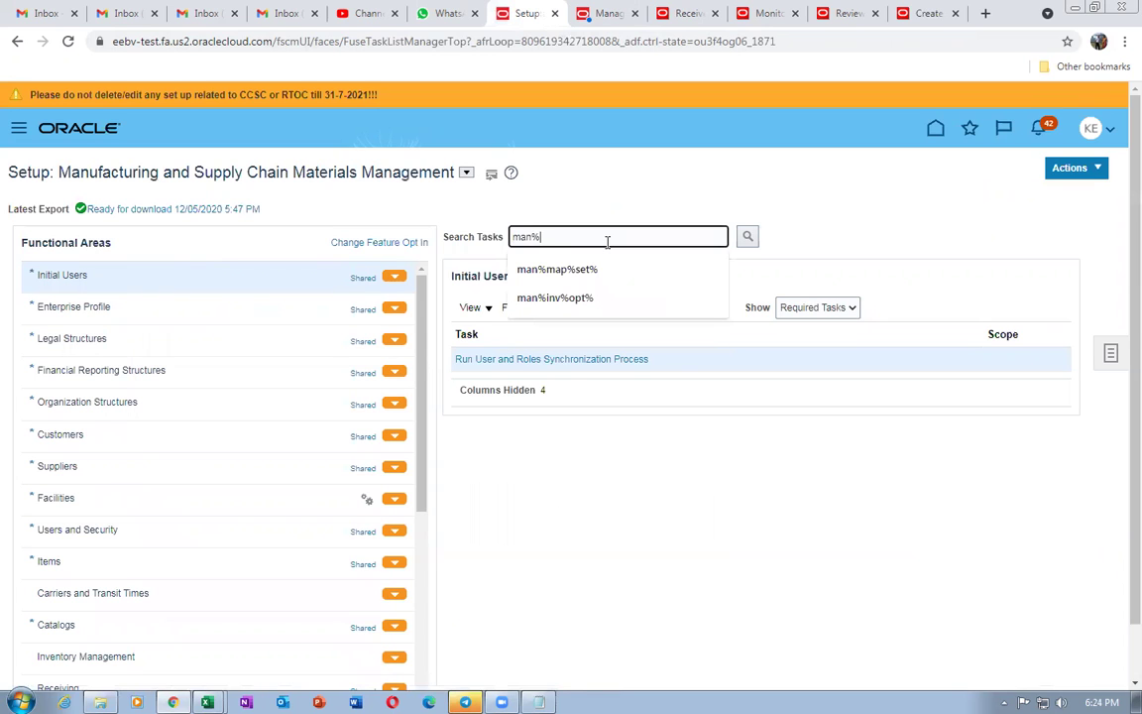
type("map%set%")
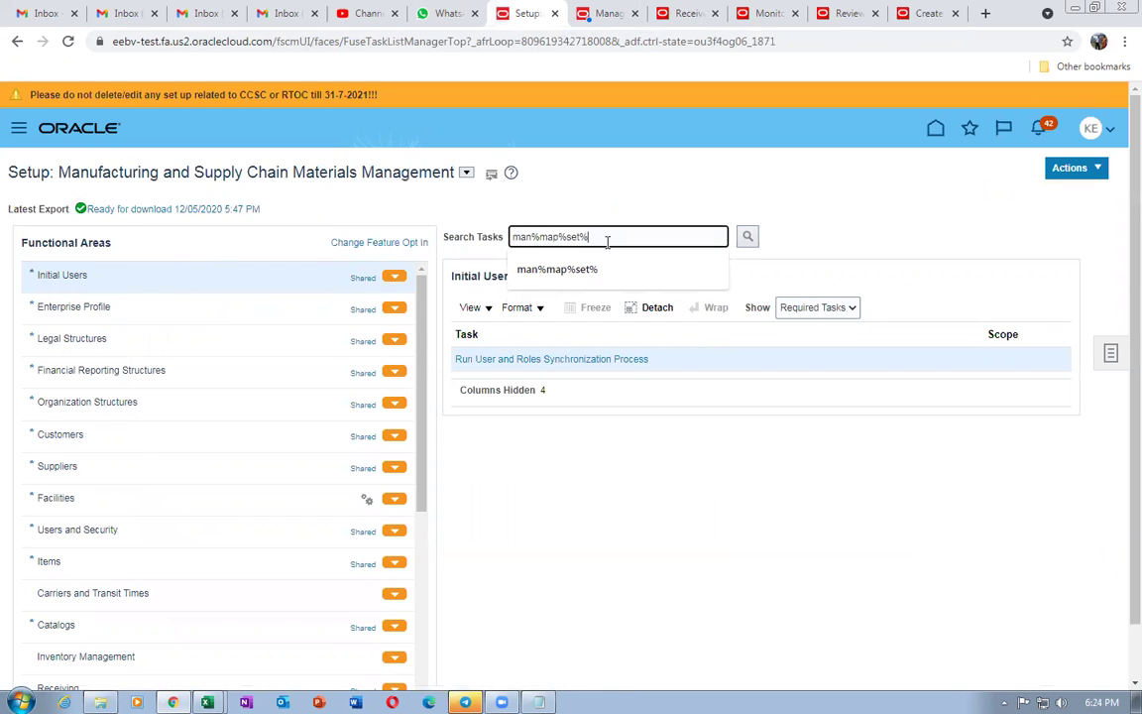
key("Return")
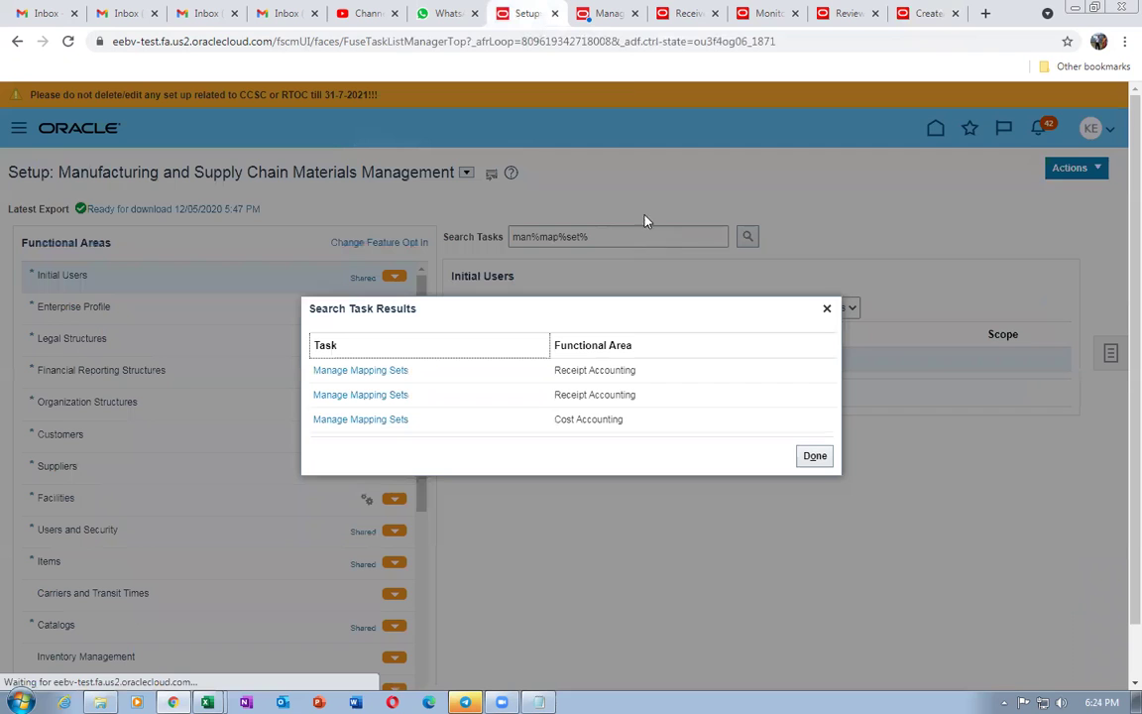
- Open Manage Mapping Sets for Receipt Accounting, retrying after the page failed to load
left_click(361, 370)
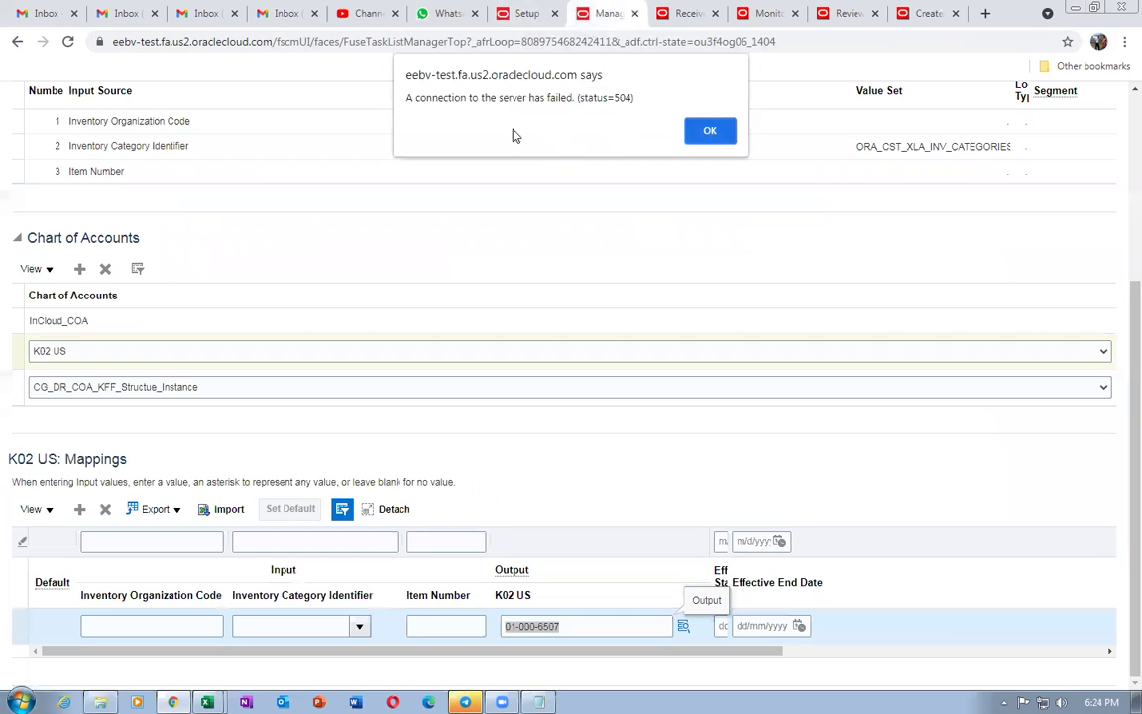
left_click(639, 14)
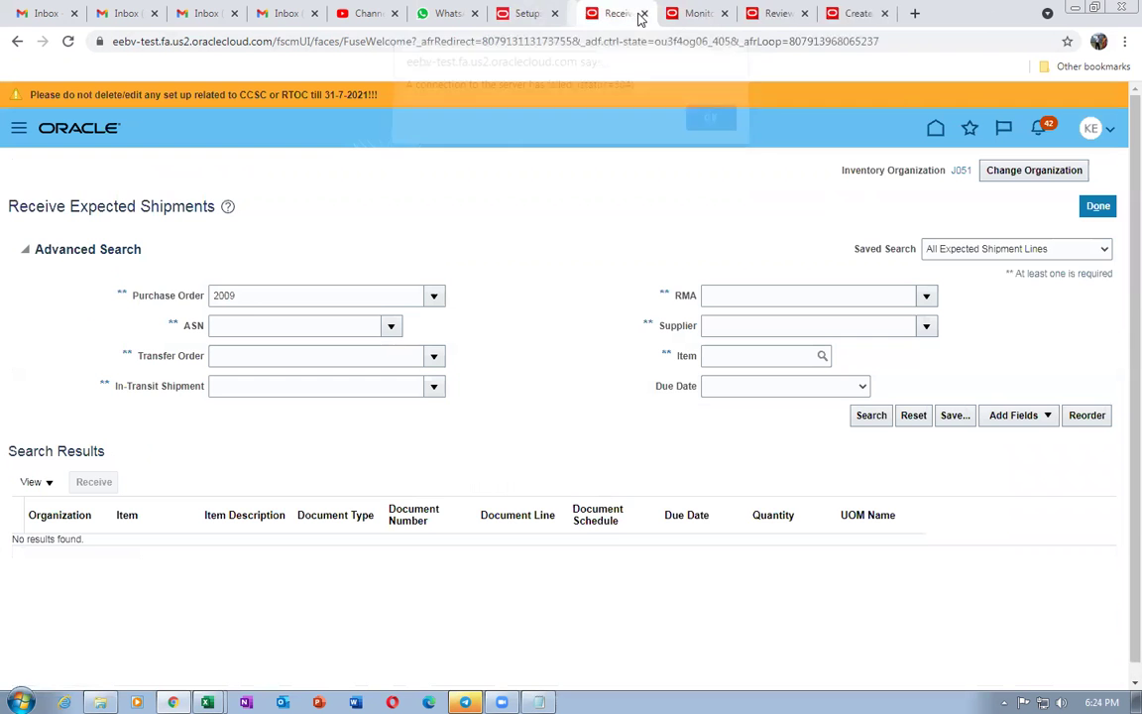
left_click(560, 13)
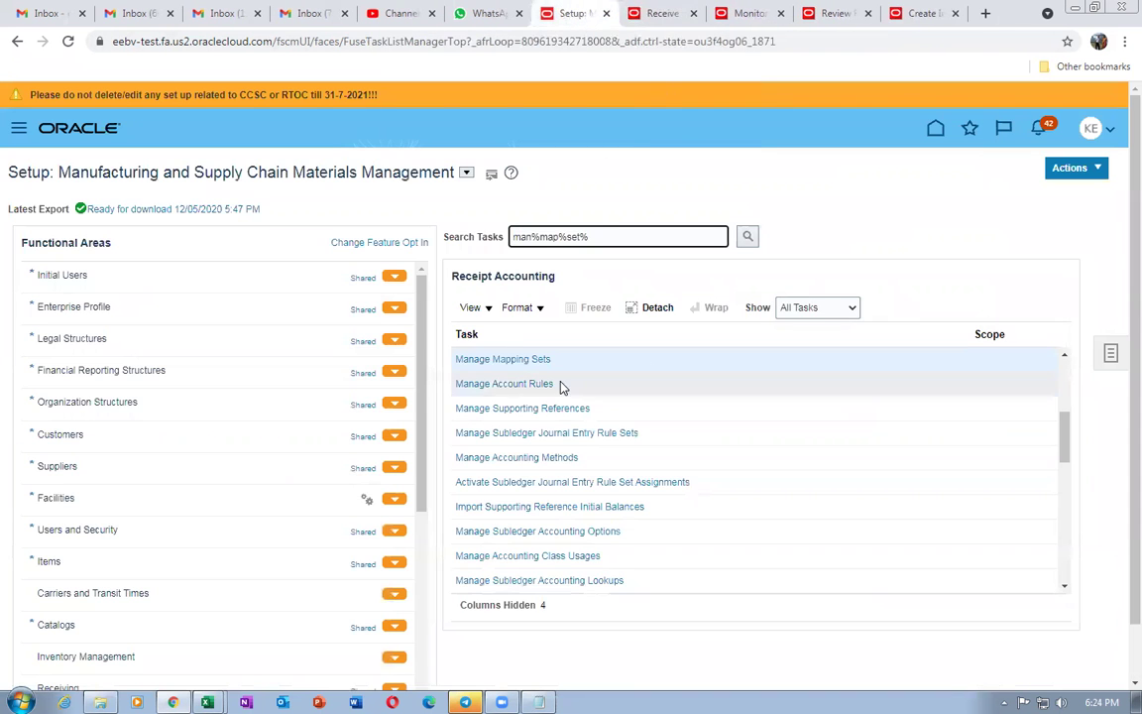
left_click(487, 362)
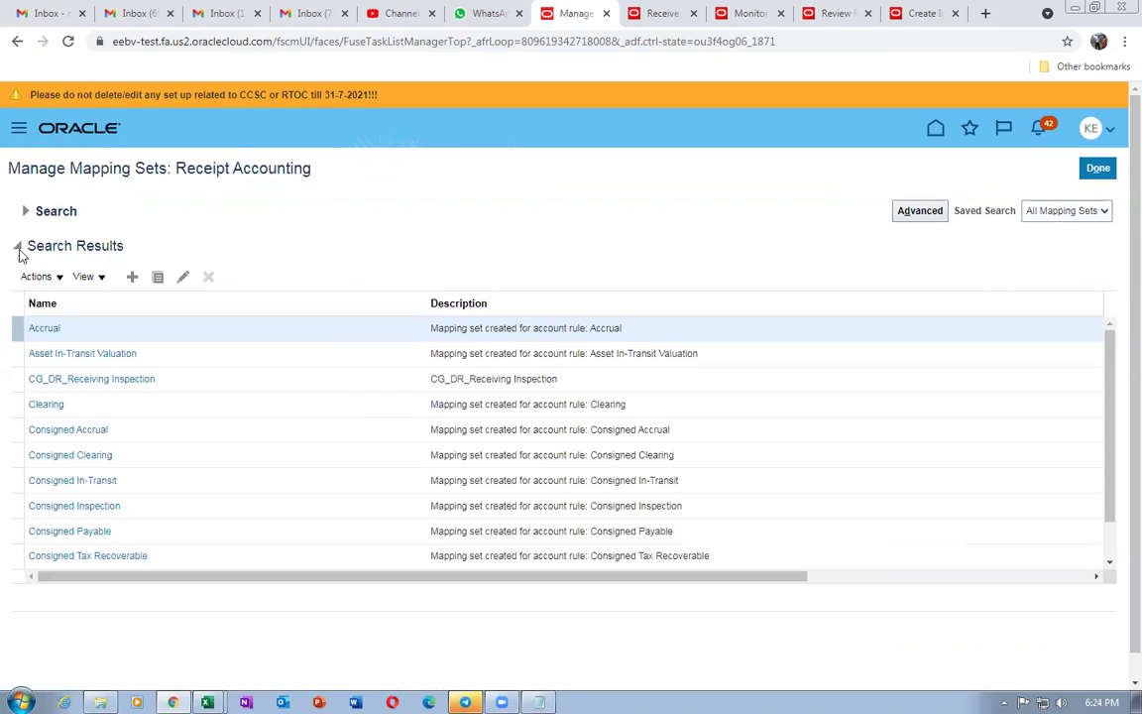
- Search mapping sets by name 'Rec' and open Receiving Inspection
left_click(26, 214)
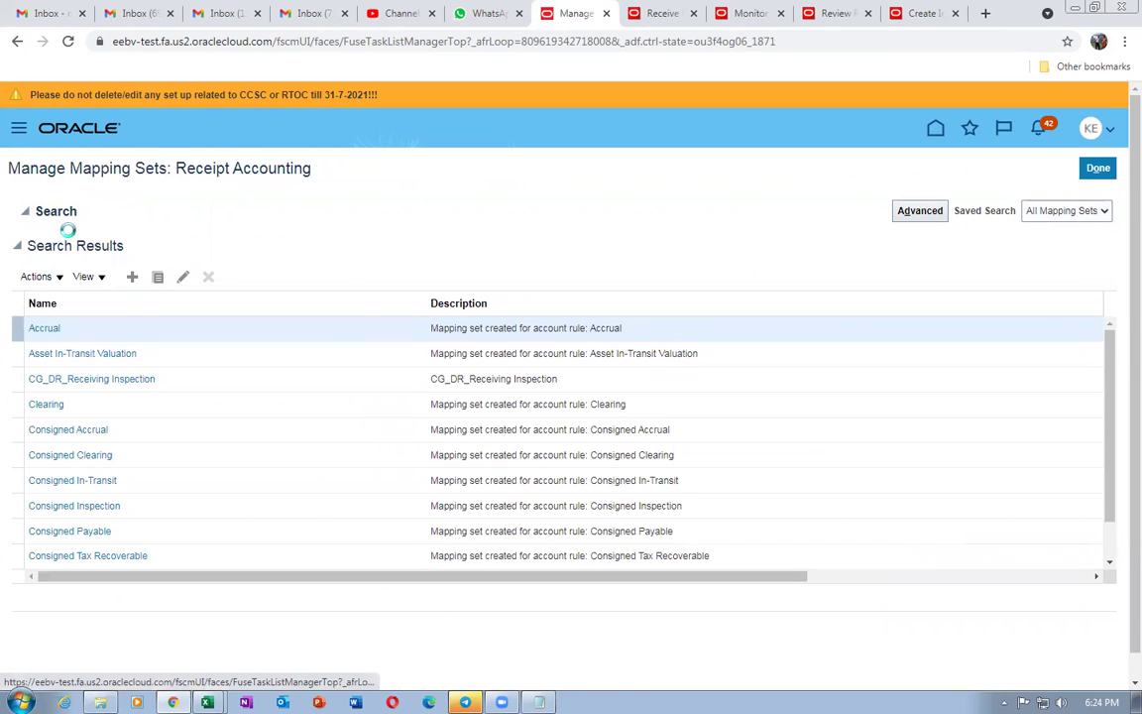
left_click(192, 240)
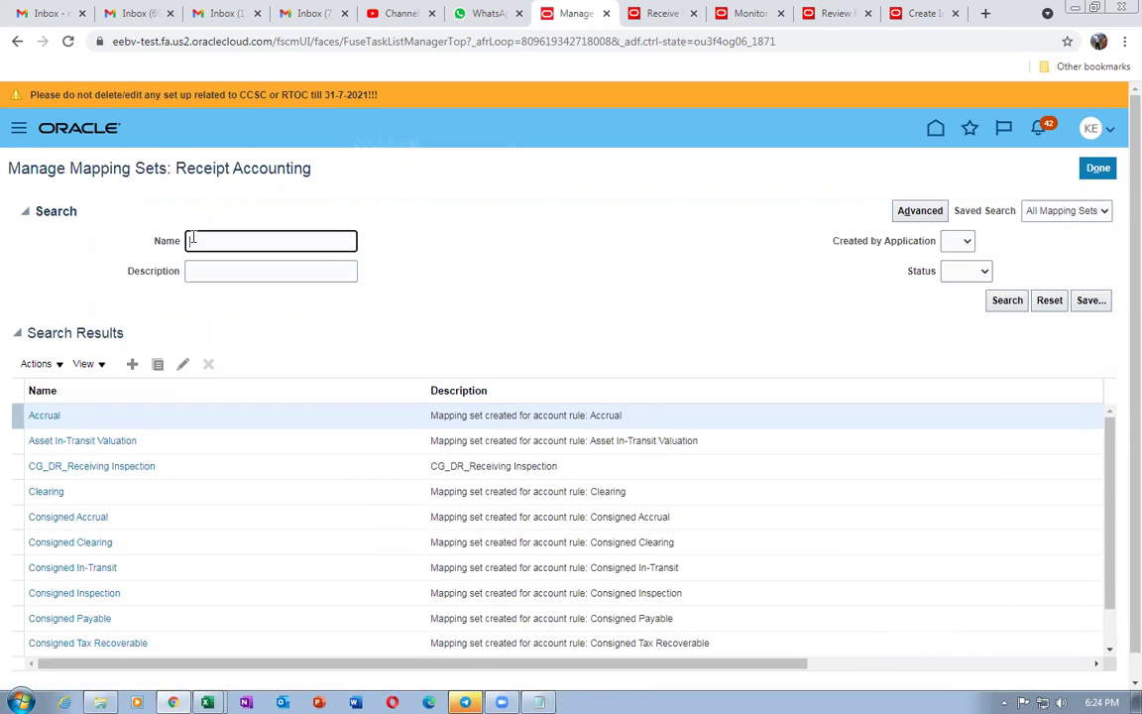
type("Receiving ins")
left_click(1007, 300)
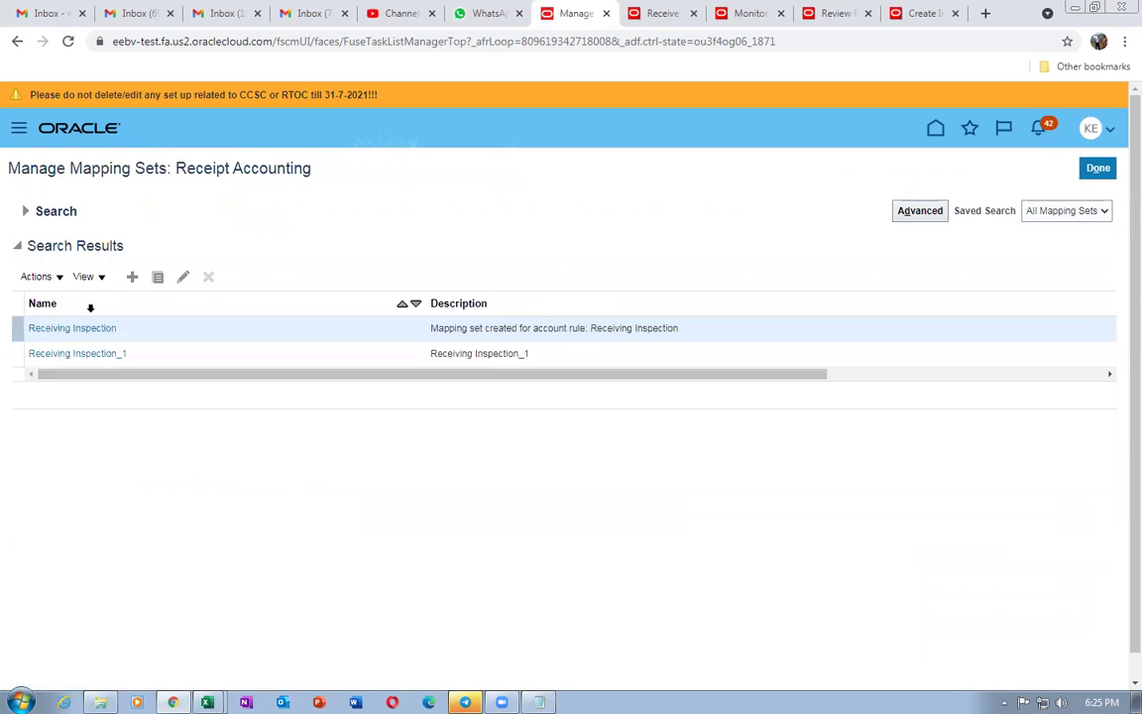
left_click(86, 332)
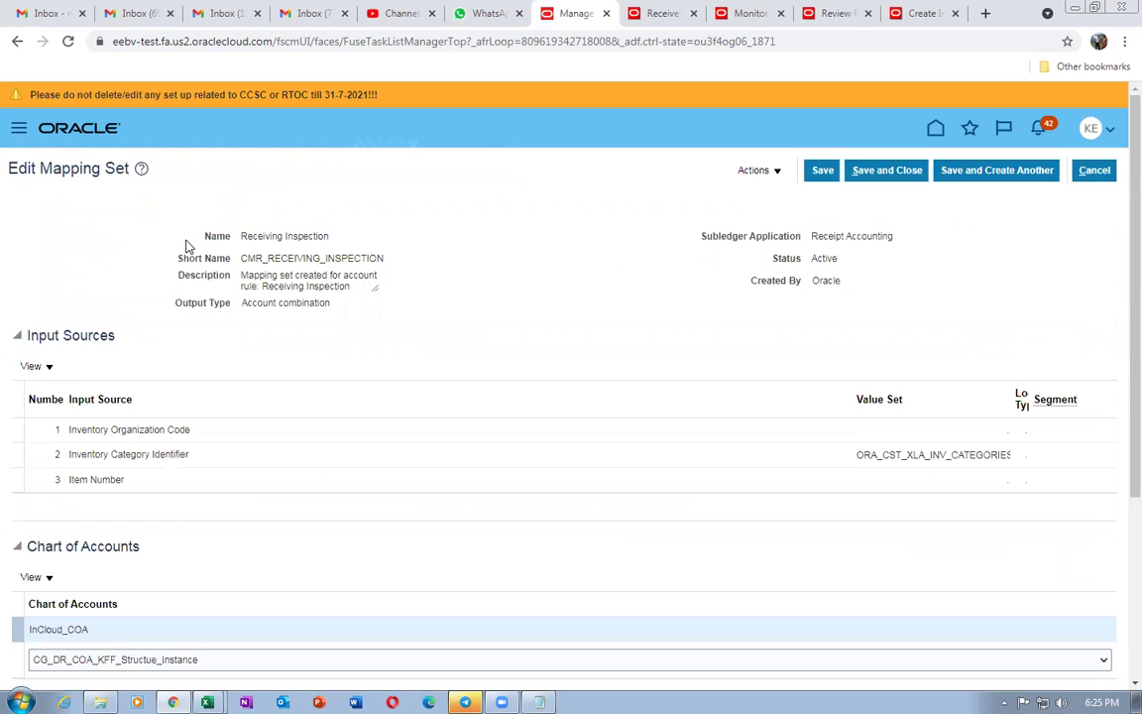
- Add K02 US to Receiving Inspection's charts of accounts with output 01-000-6507 as the default mapping
scroll(67, 443, "down", 5)
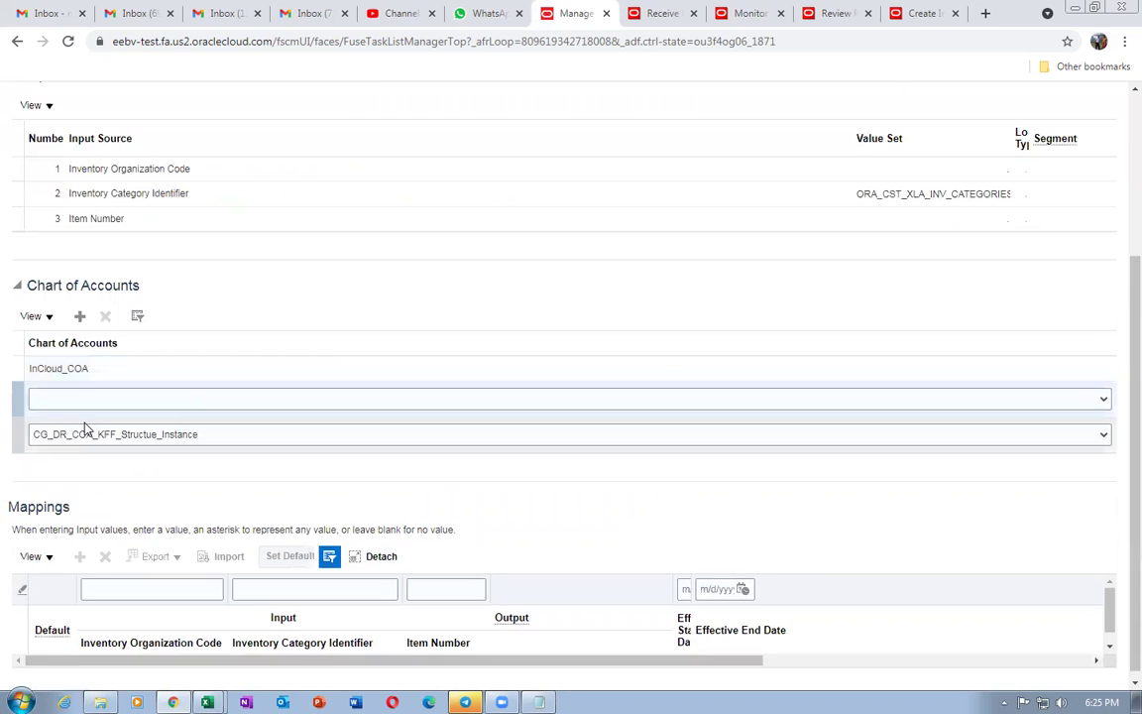
left_click(84, 405)
type("kfc")
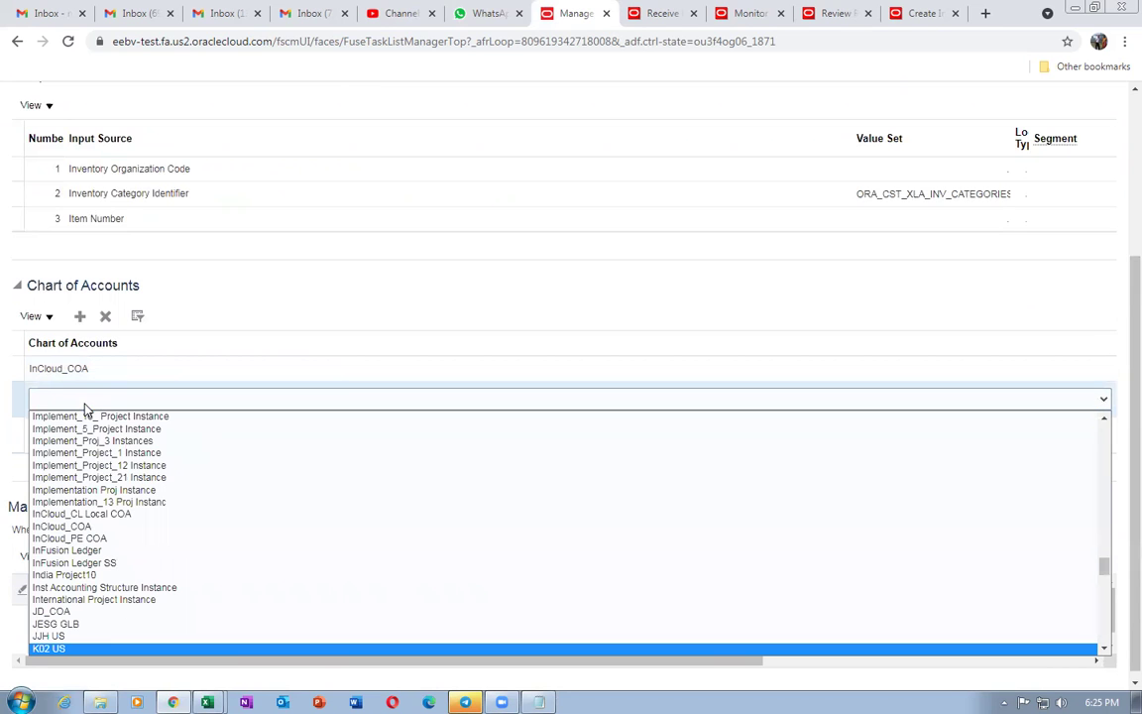
left_click(83, 636)
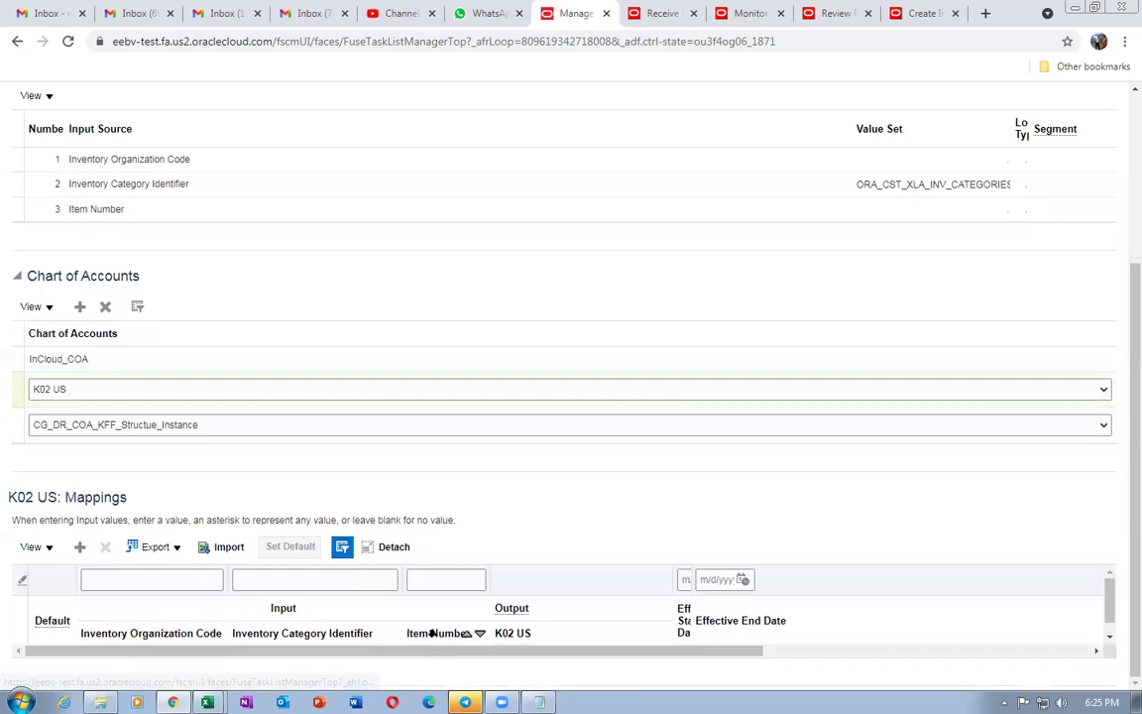
left_click(536, 665)
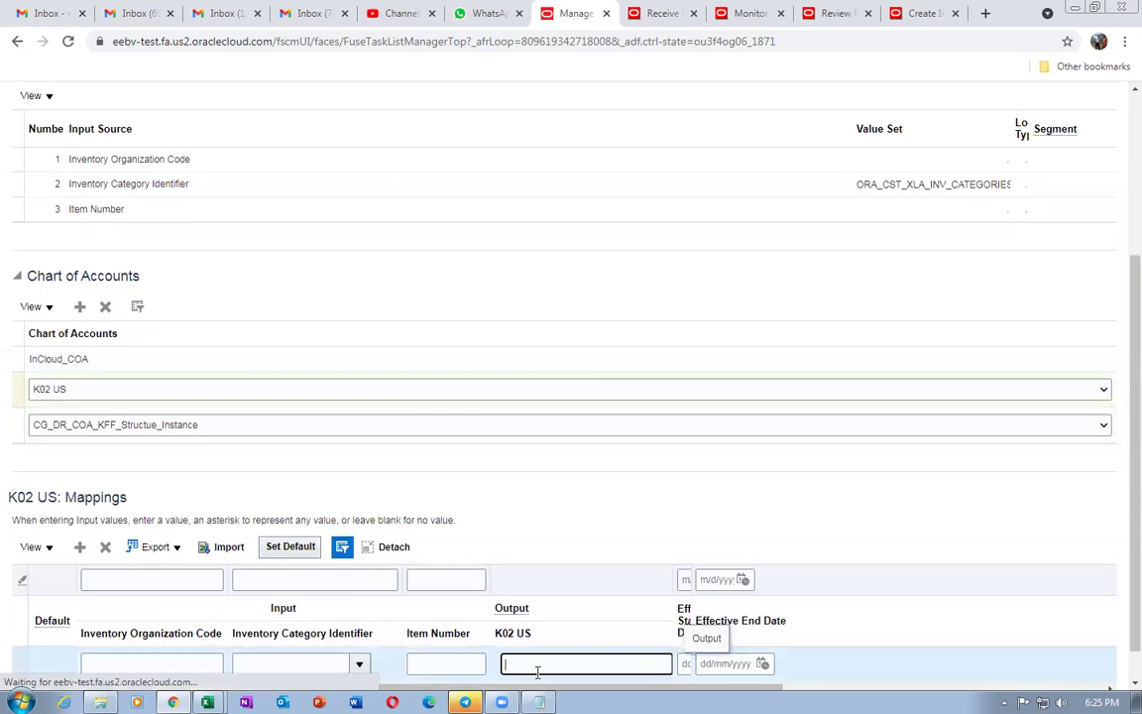
type("01-000-6507")
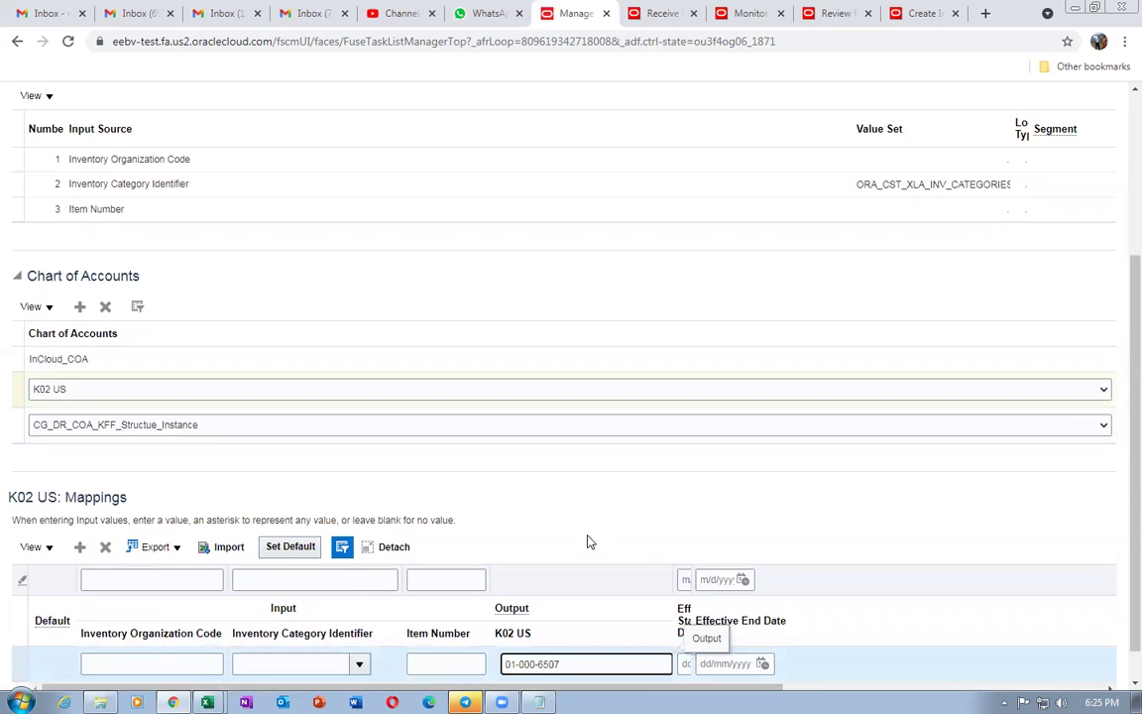
left_click(525, 468)
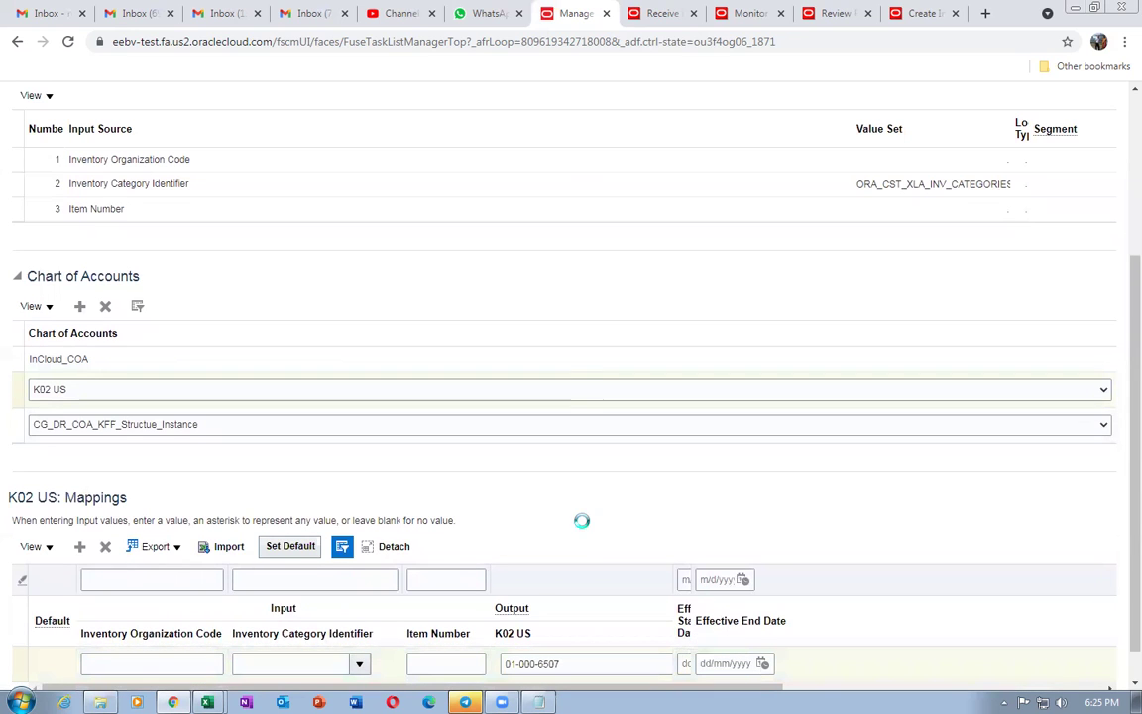
left_click(275, 551)
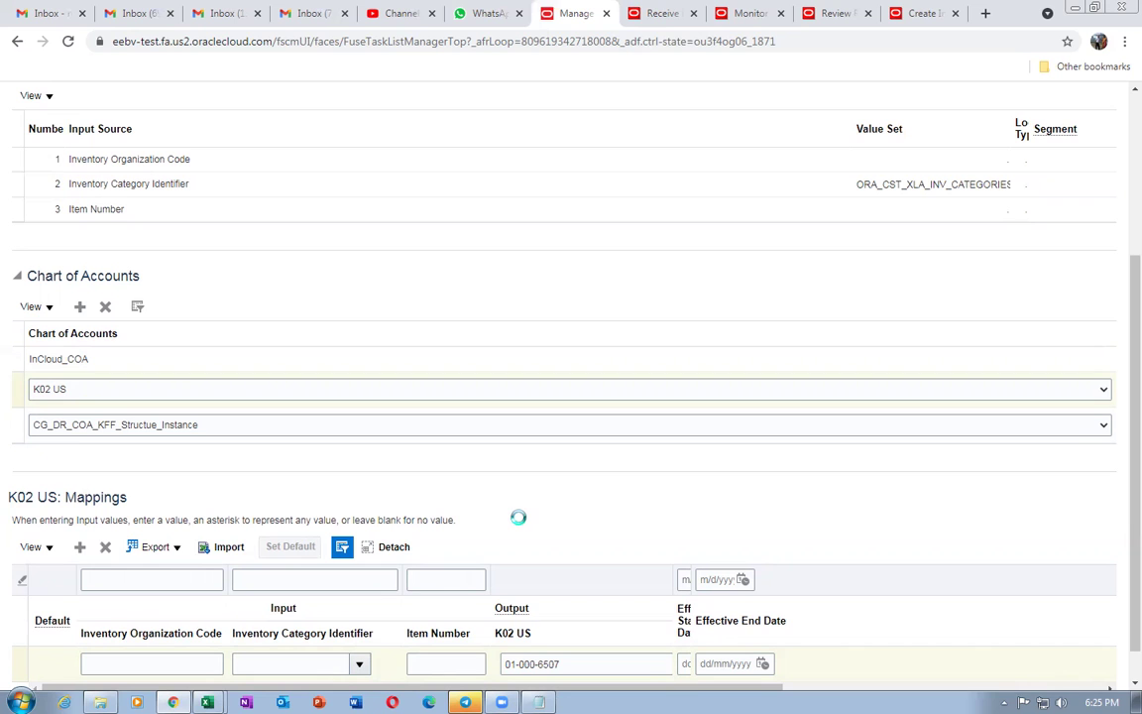
- Save invoice 4000
left_click(917, 13)
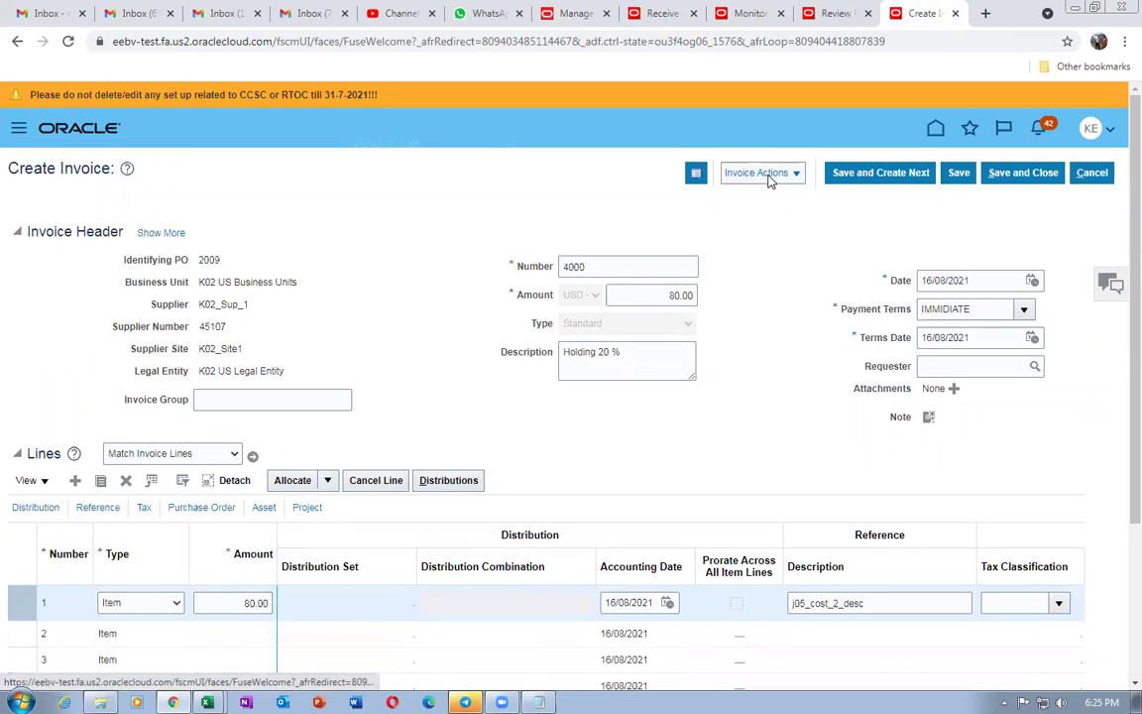
left_click(959, 172)
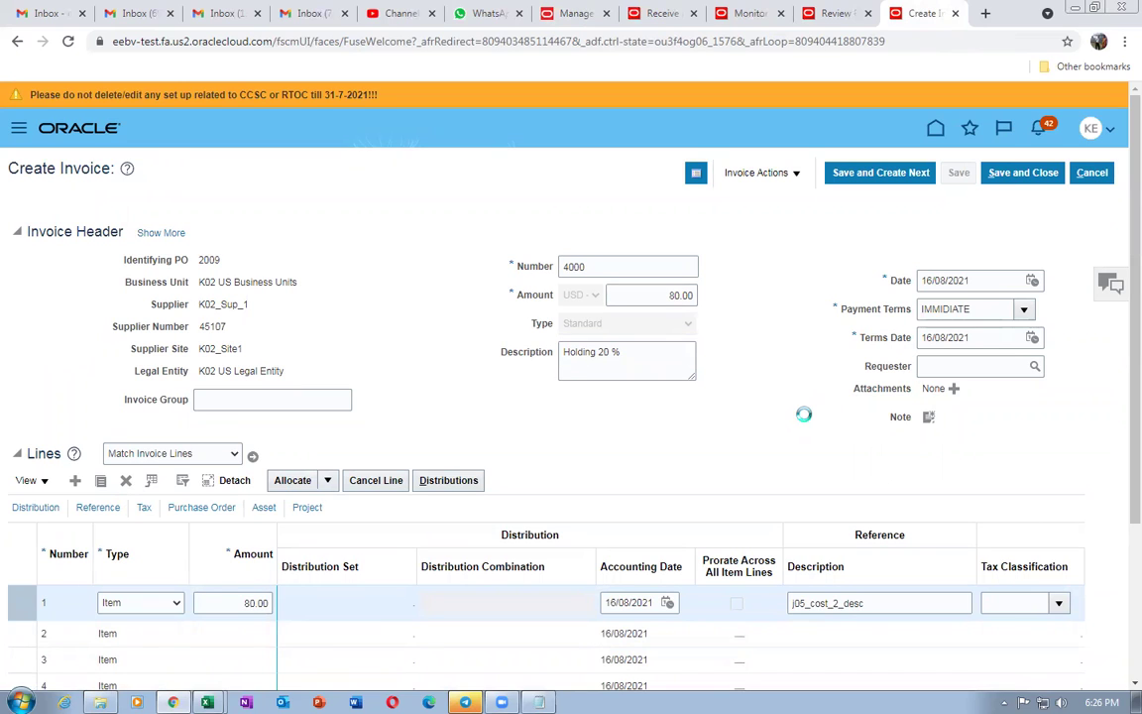
left_click(570, 14)
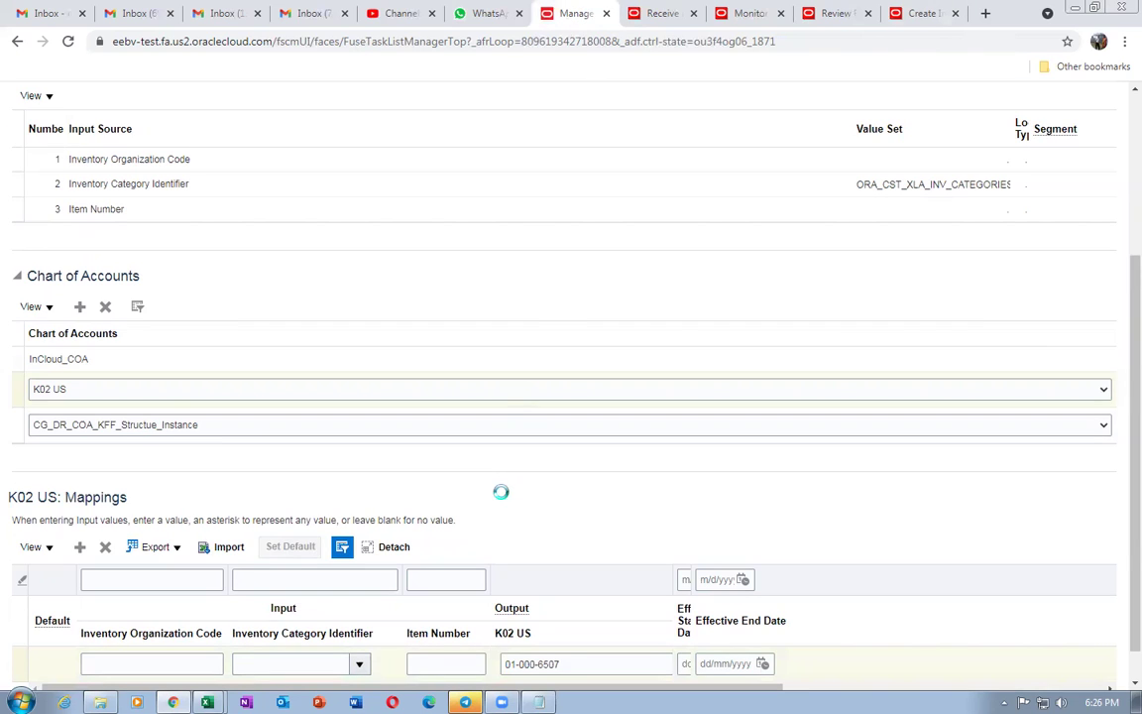
left_click(918, 17)
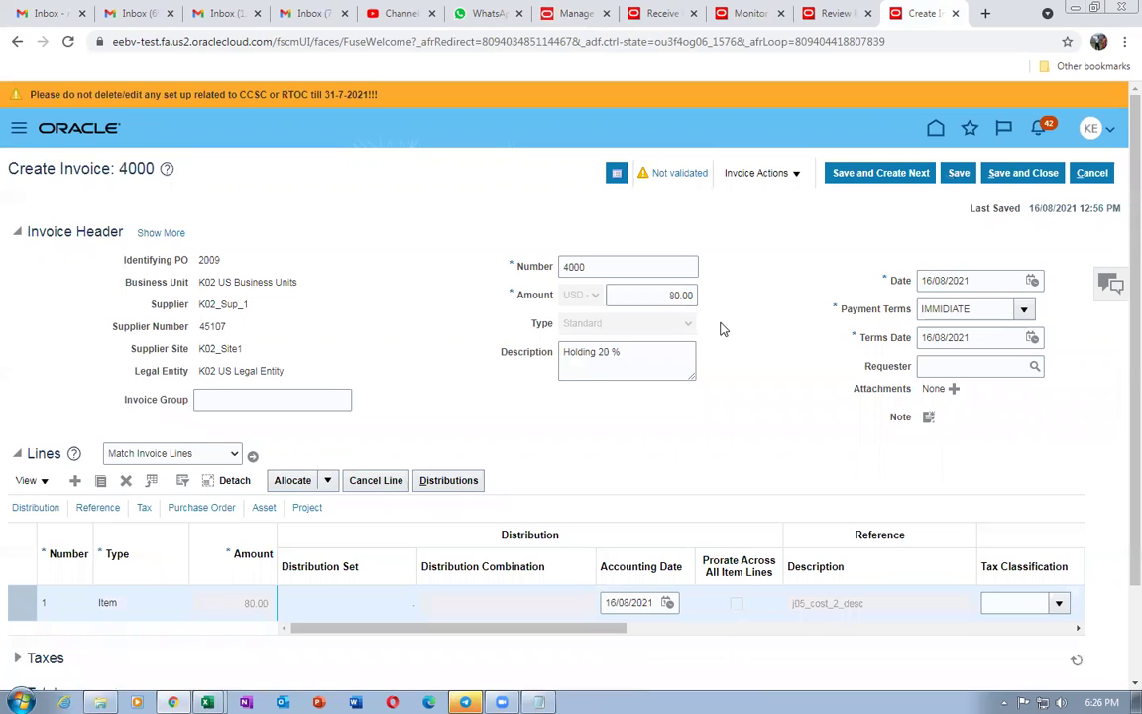
- Validate invoice 4000 from Invoice Actions, then return to the mapping set
left_click(745, 175)
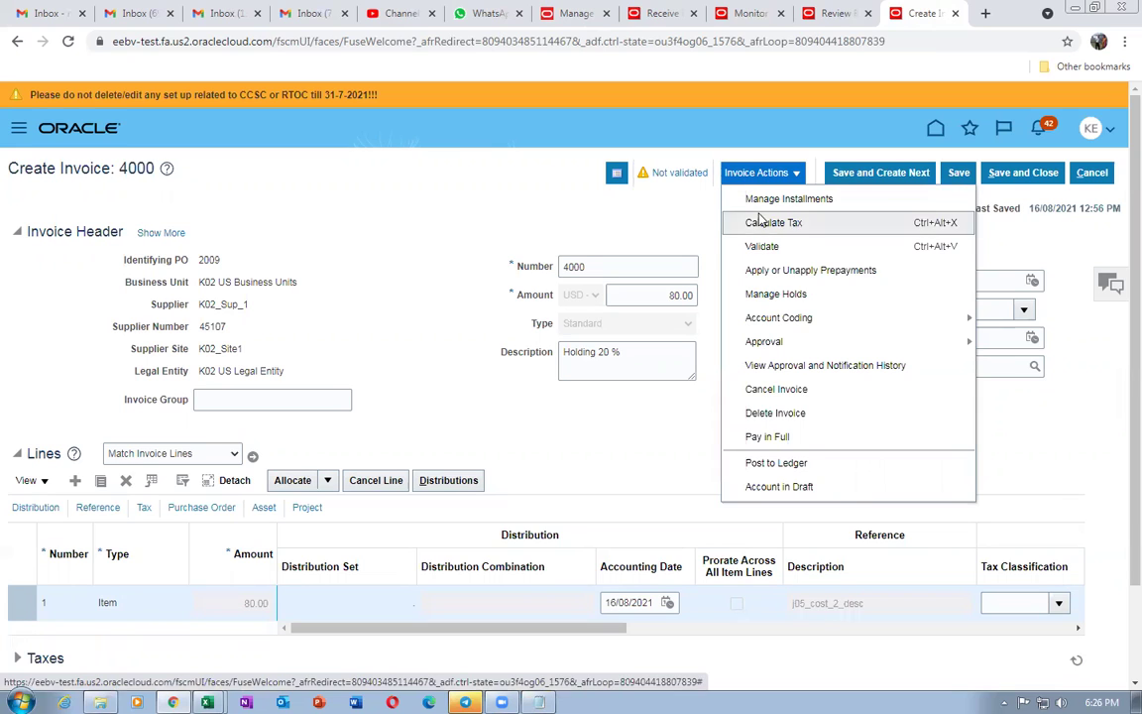
left_click(763, 247)
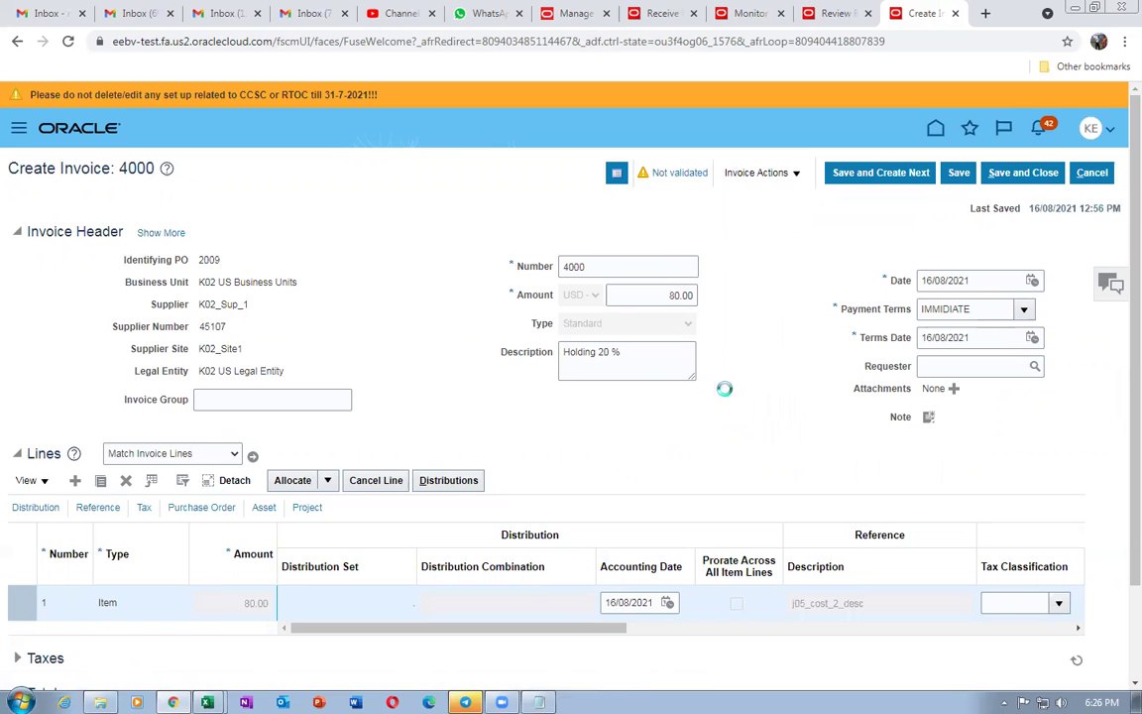
left_click(565, 14)
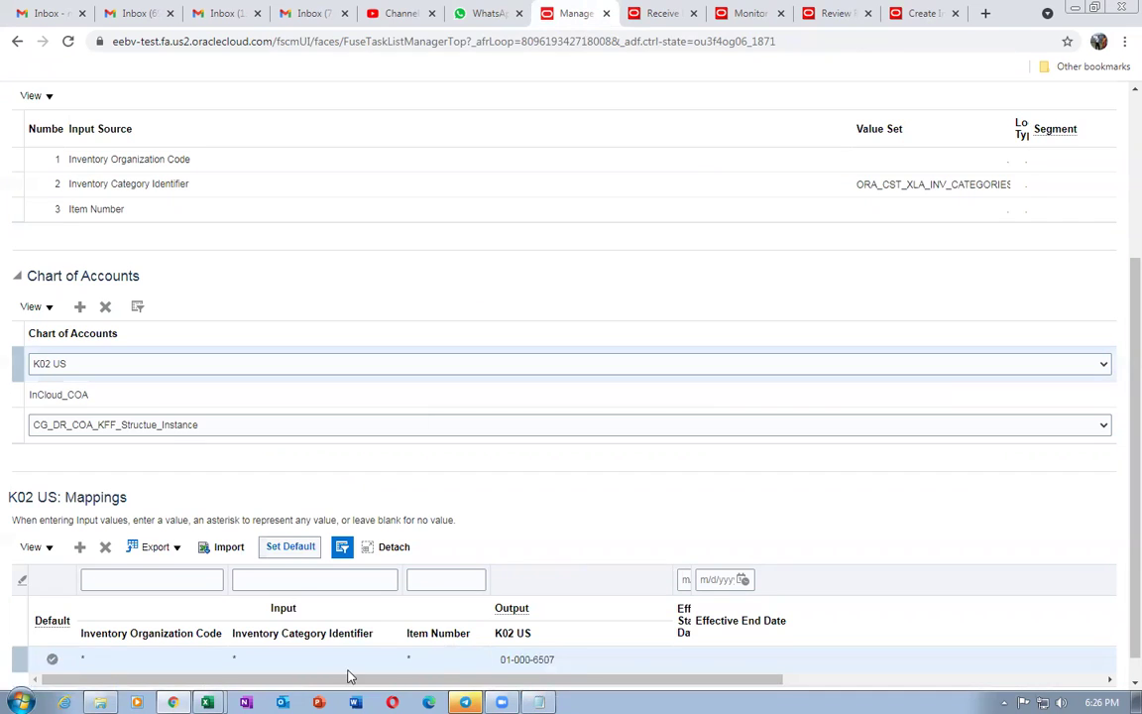
- Save and close the Receiving Inspection mapping set, then reopen it
scroll(873, 337, "up", 3)
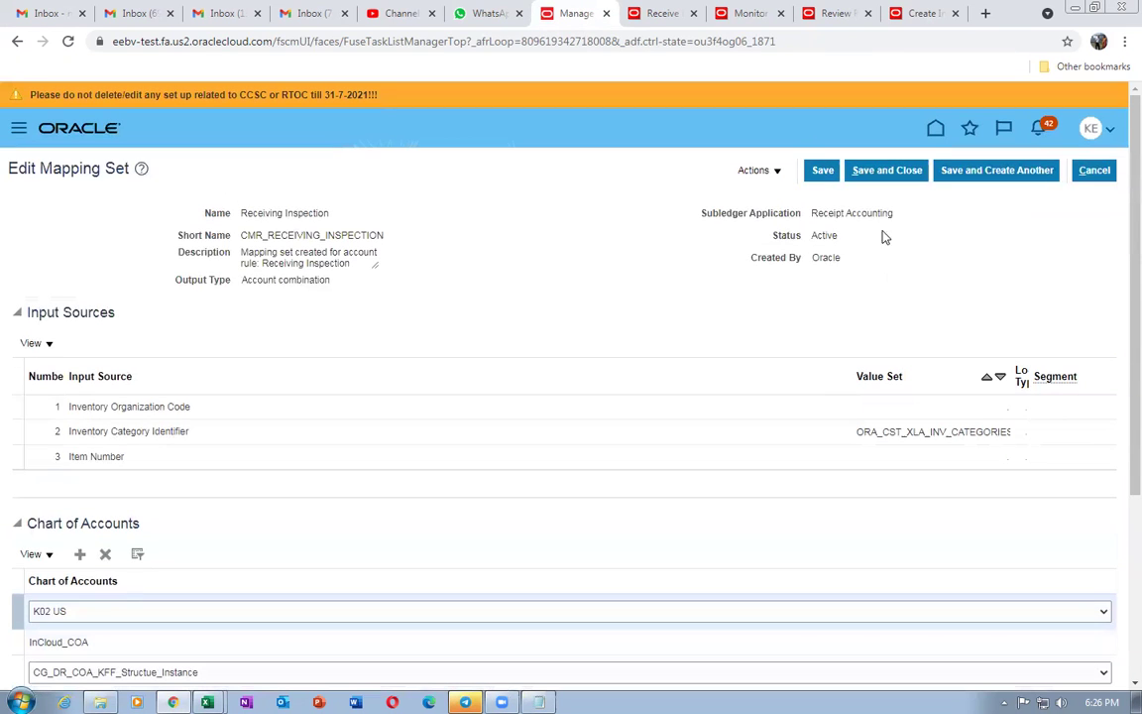
left_click(898, 173)
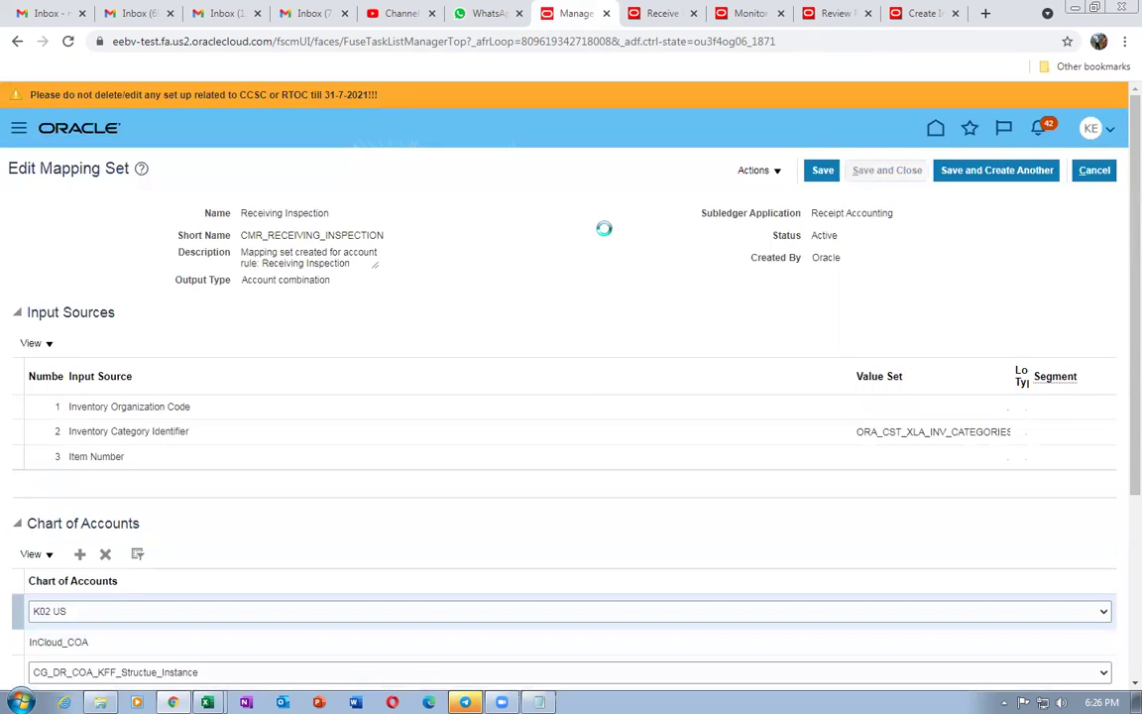
left_click(82, 331)
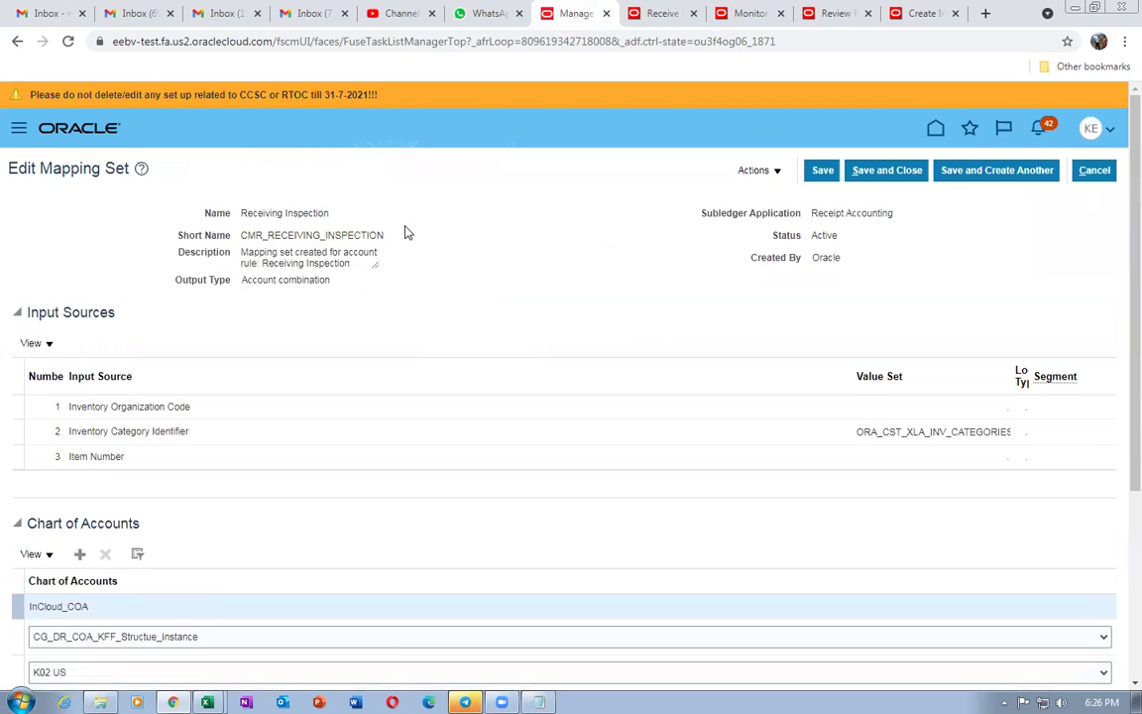
- Confirm the K02 US mapping was saved, then show Receive Expected Shipments for PO 2009
scroll(405, 230, "down", 3)
scroll(407, 235, "down", 1)
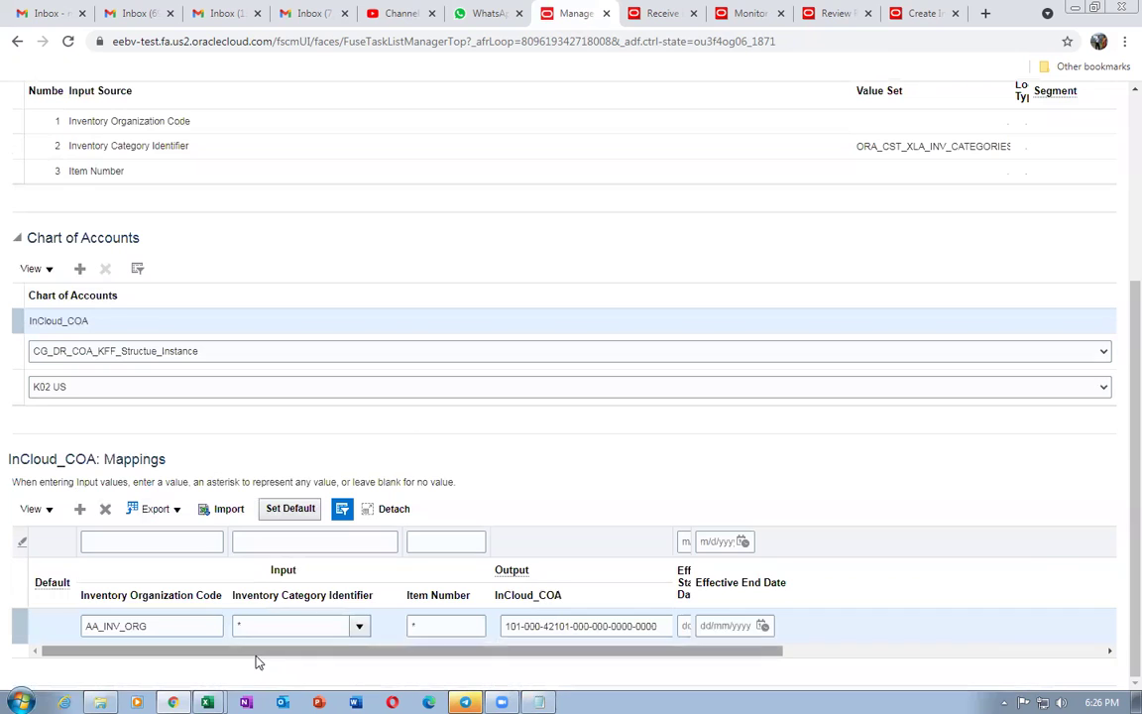
left_click(53, 380)
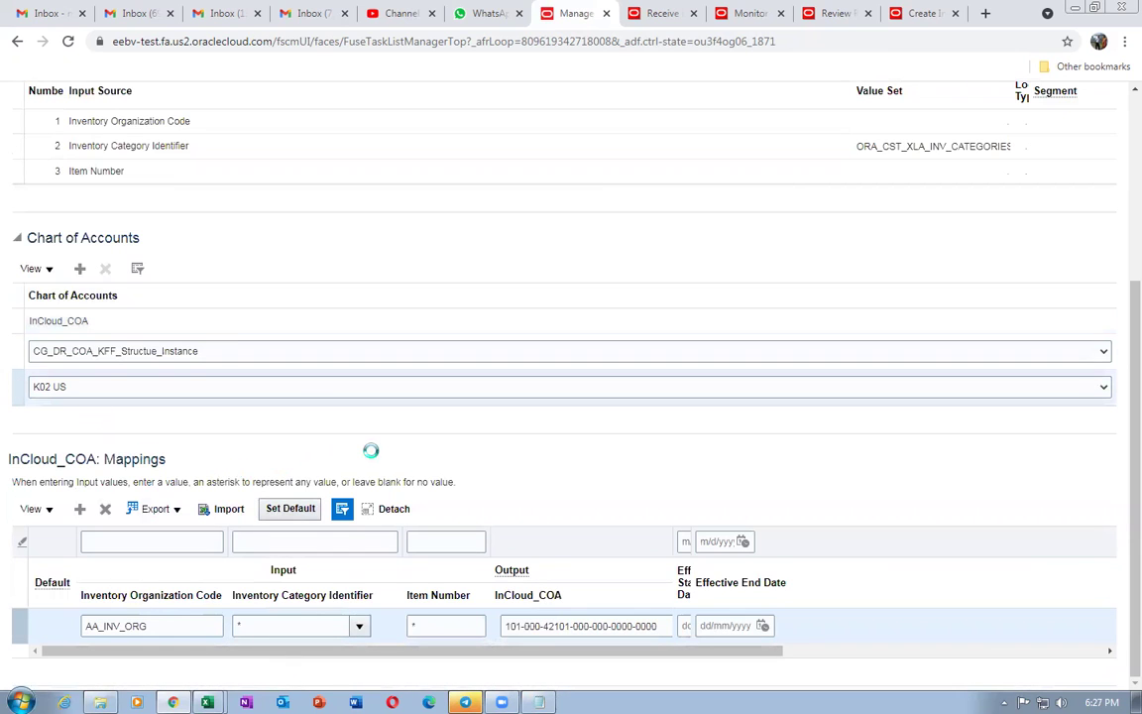
scroll(703, 585, "up", 2)
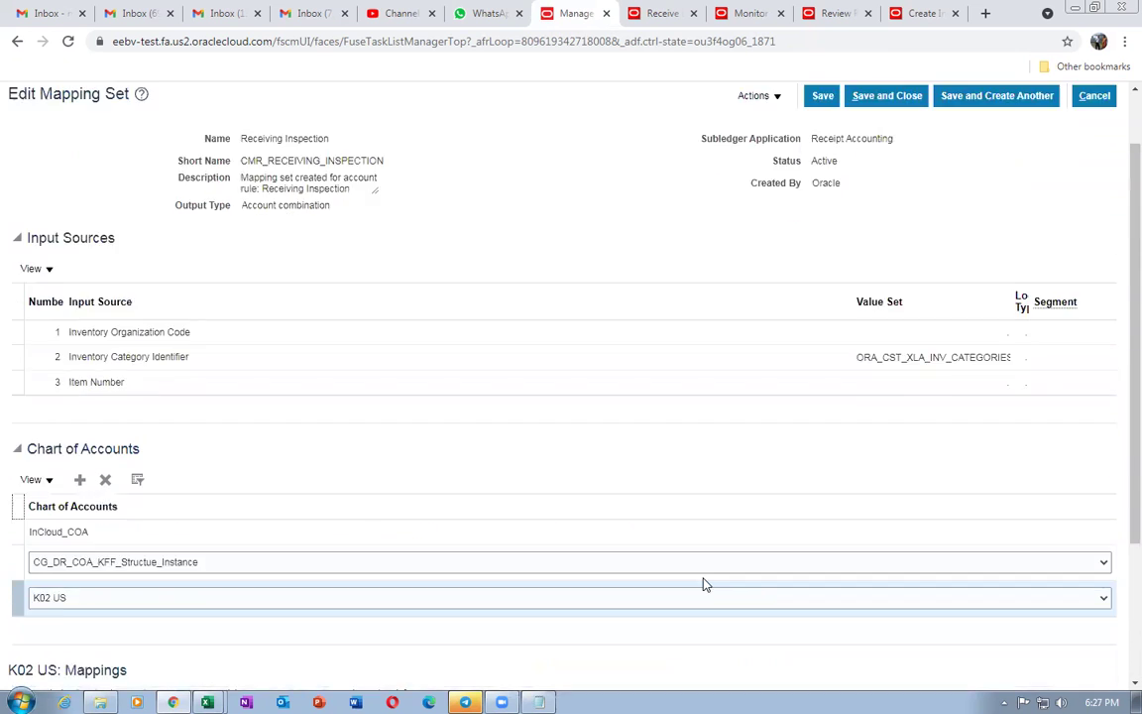
scroll(703, 585, "up", 1)
left_click(659, 14)
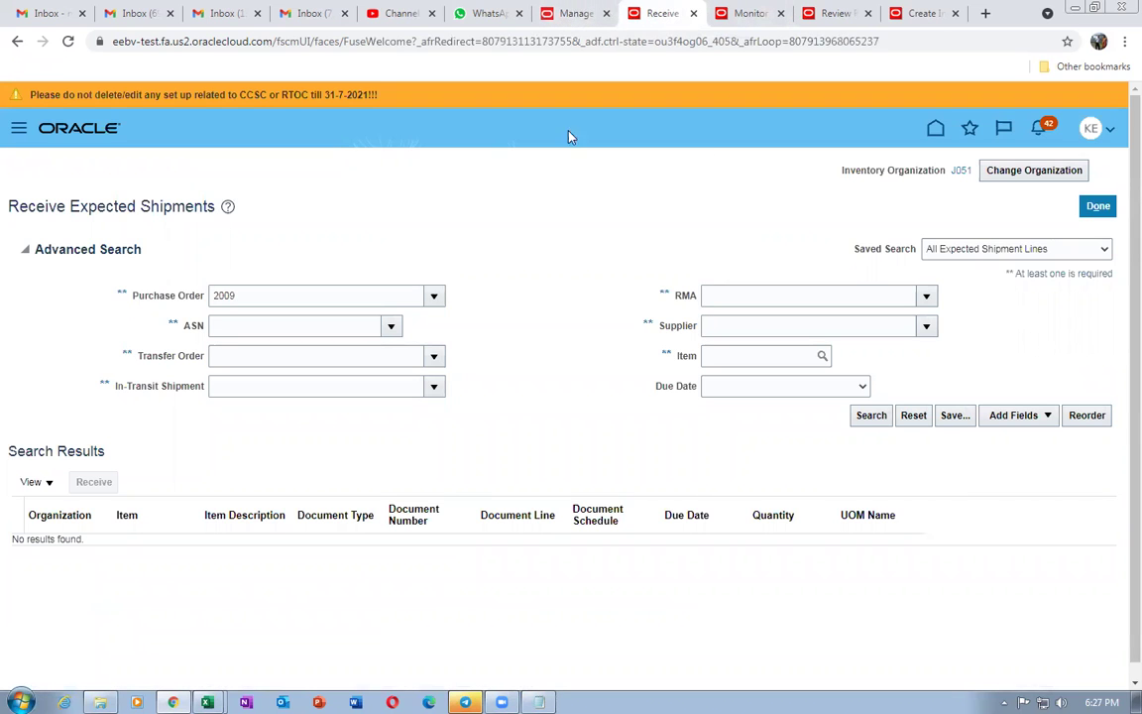
- Close the receipt accounting distributions review and start the Create Accounting task
left_click(575, 15)
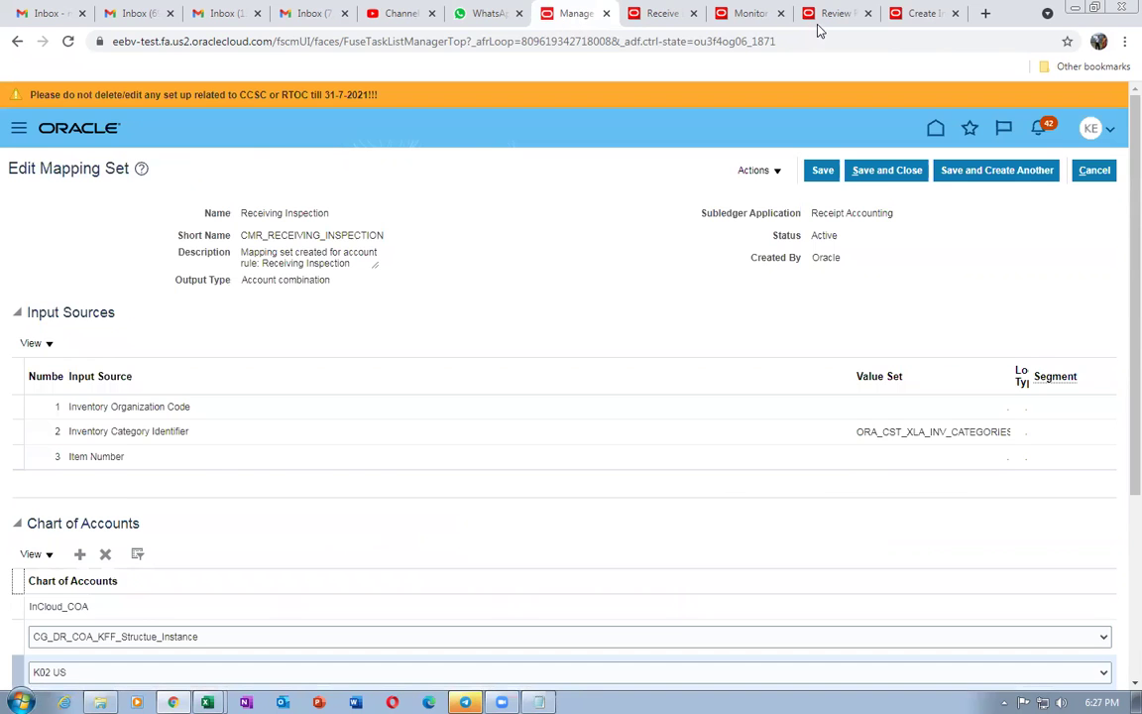
left_click(829, 14)
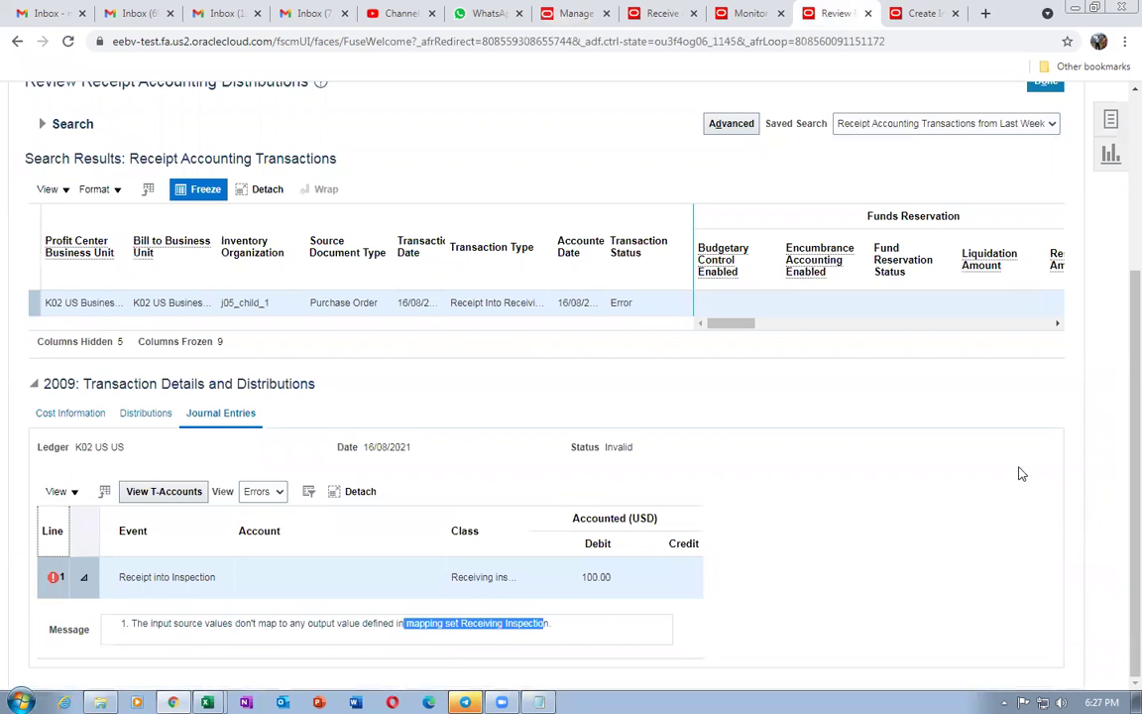
scroll(1116, 395, "up", 2)
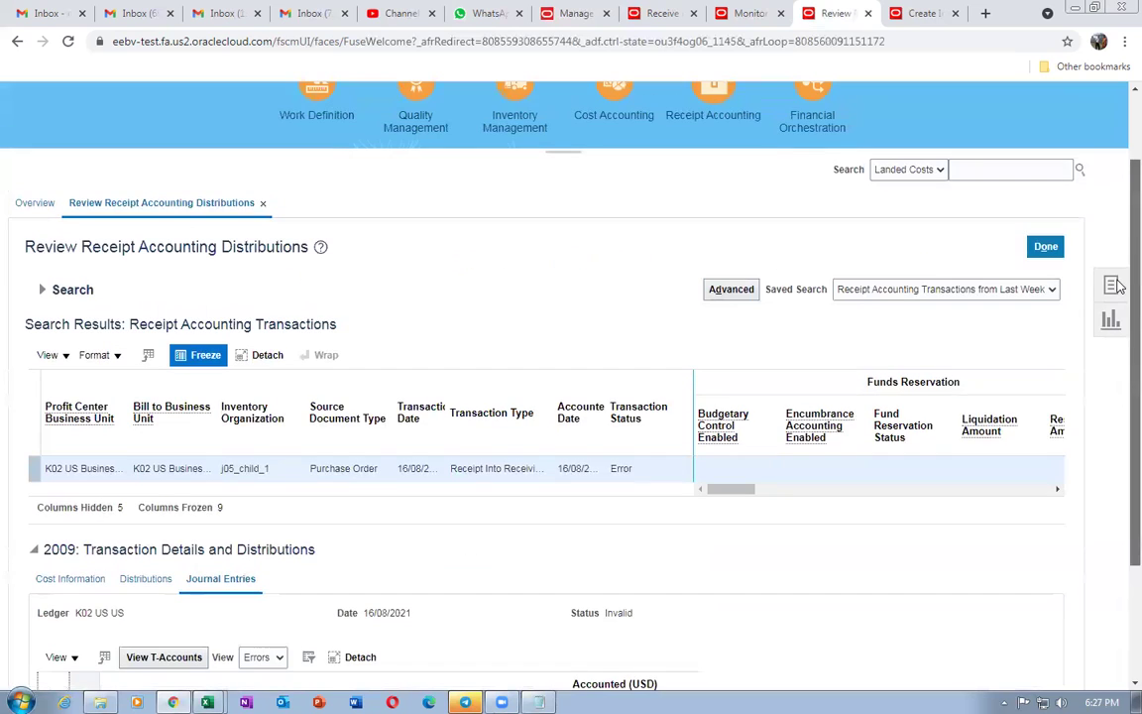
left_click(1055, 252)
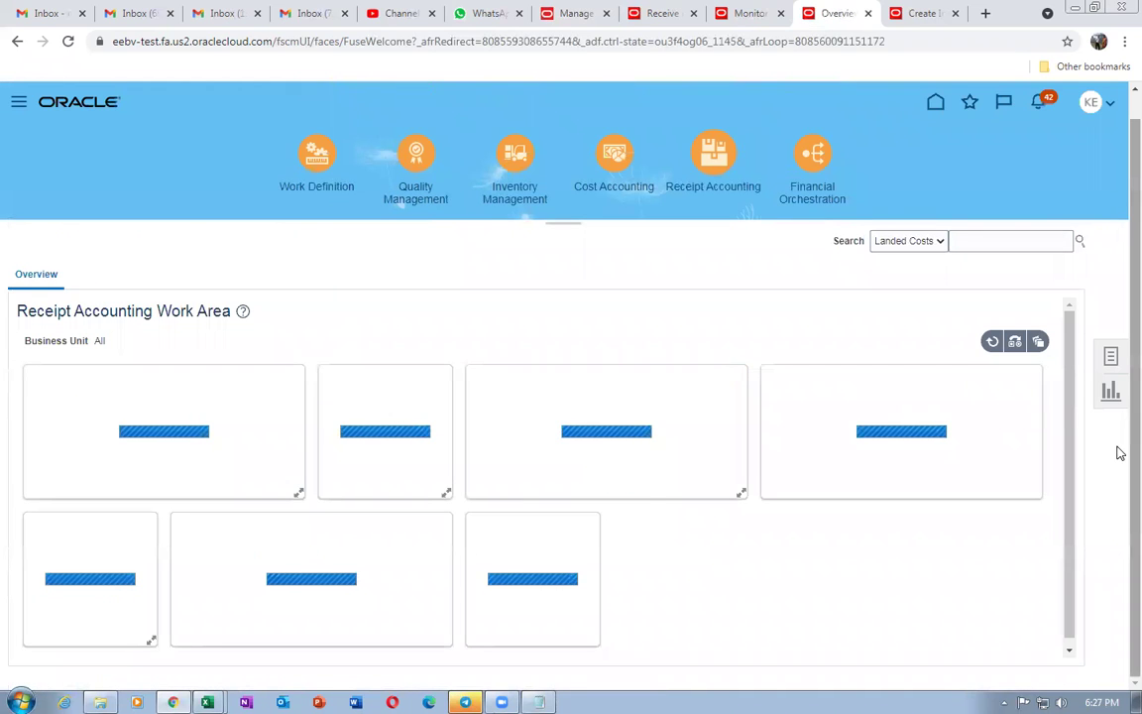
left_click(1110, 359)
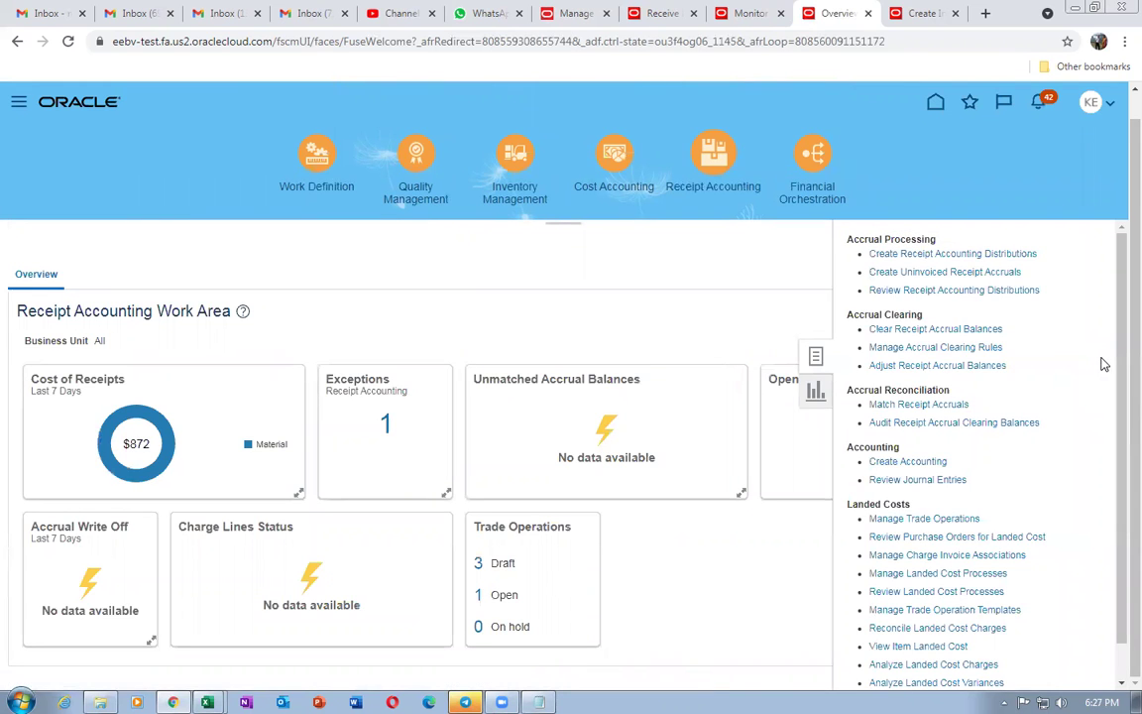
left_click(901, 461)
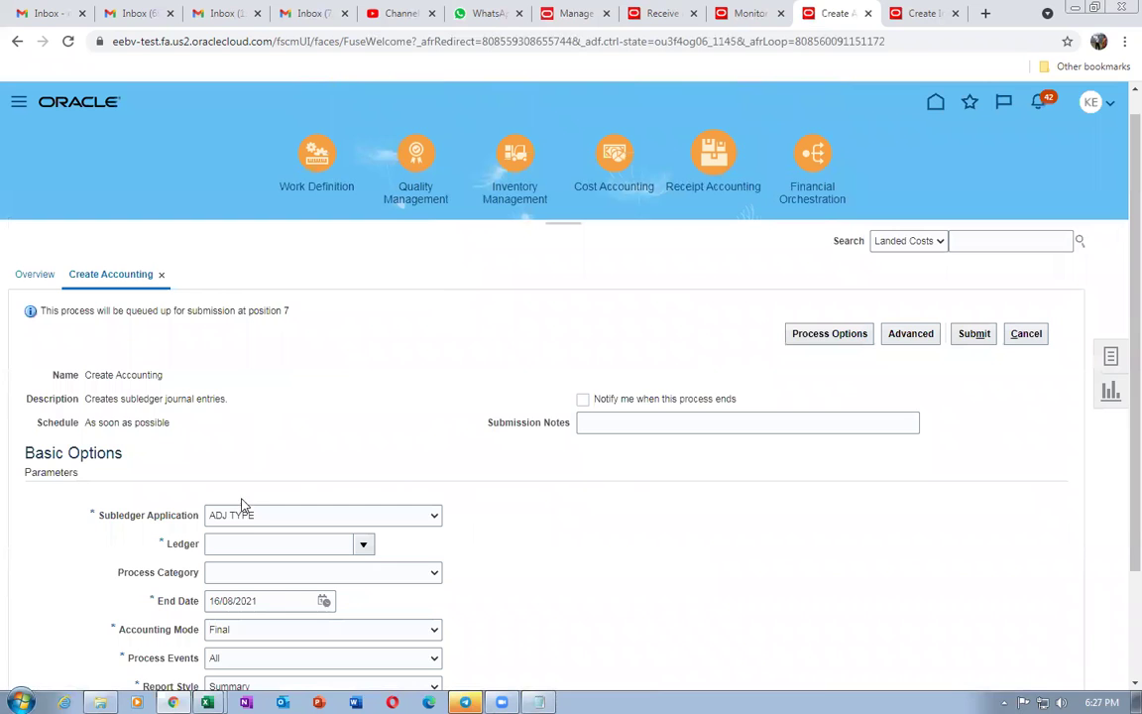
- Set subledger application Receipt Accounting, ledger K02 US US and report style Detail
left_click(270, 517)
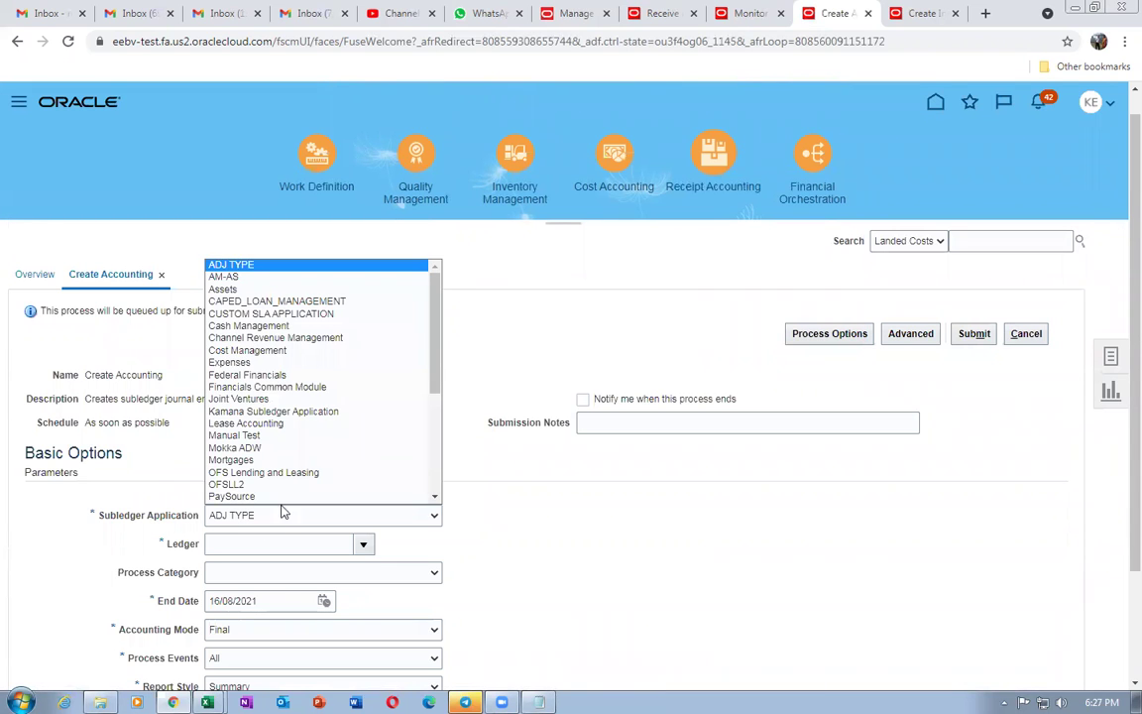
left_click_drag(436, 385, 453, 492)
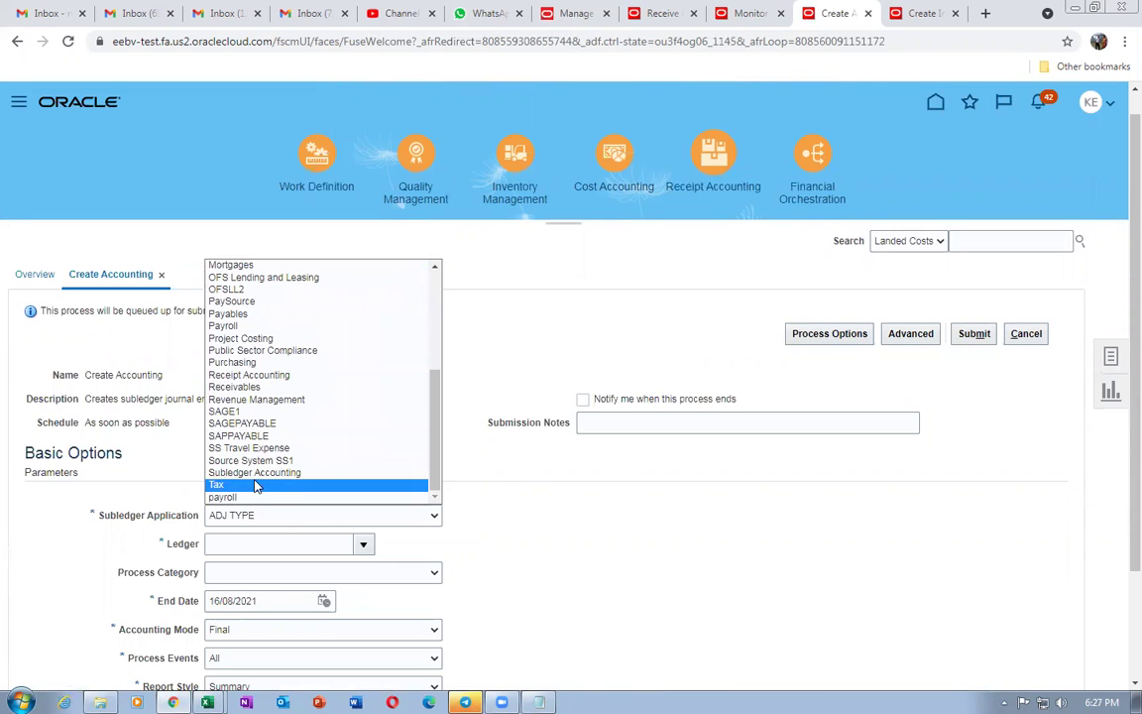
left_click(249, 375)
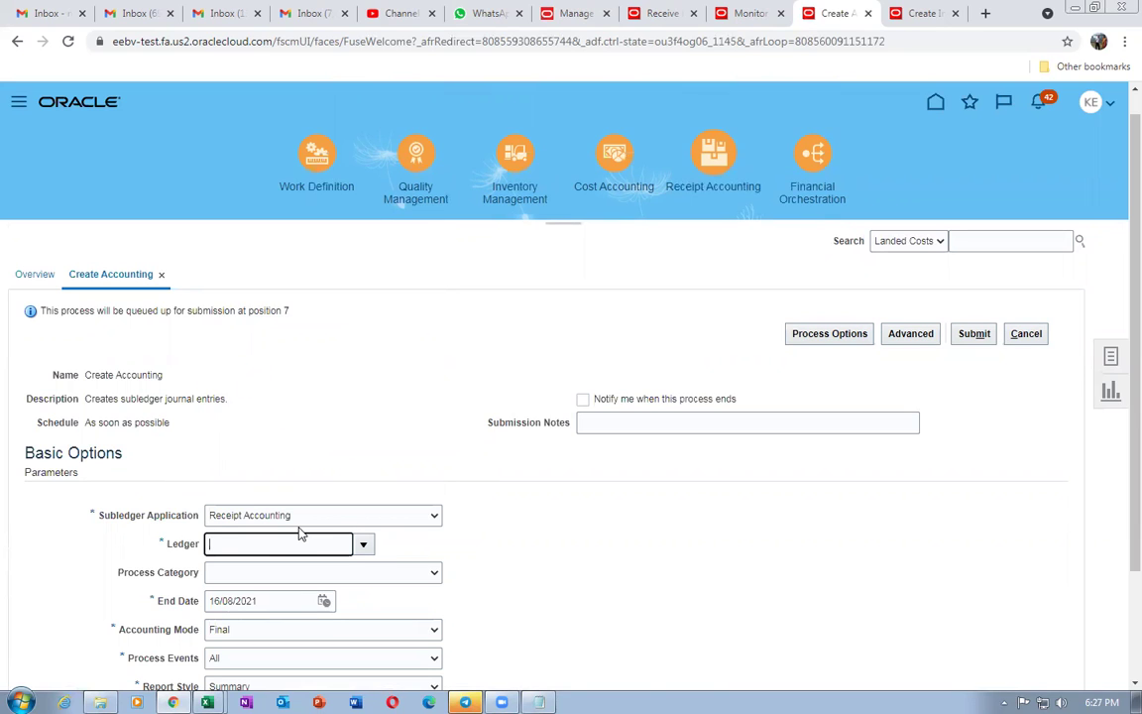
type("K02")
key("Tab")
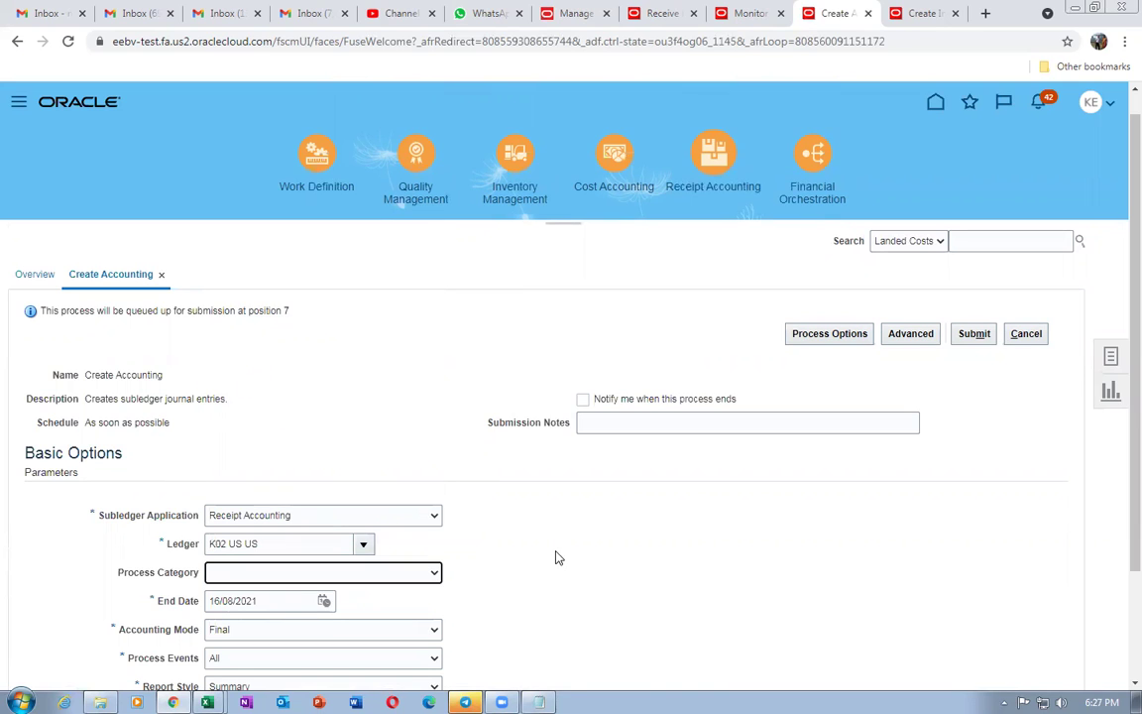
scroll(557, 560, "down", 2)
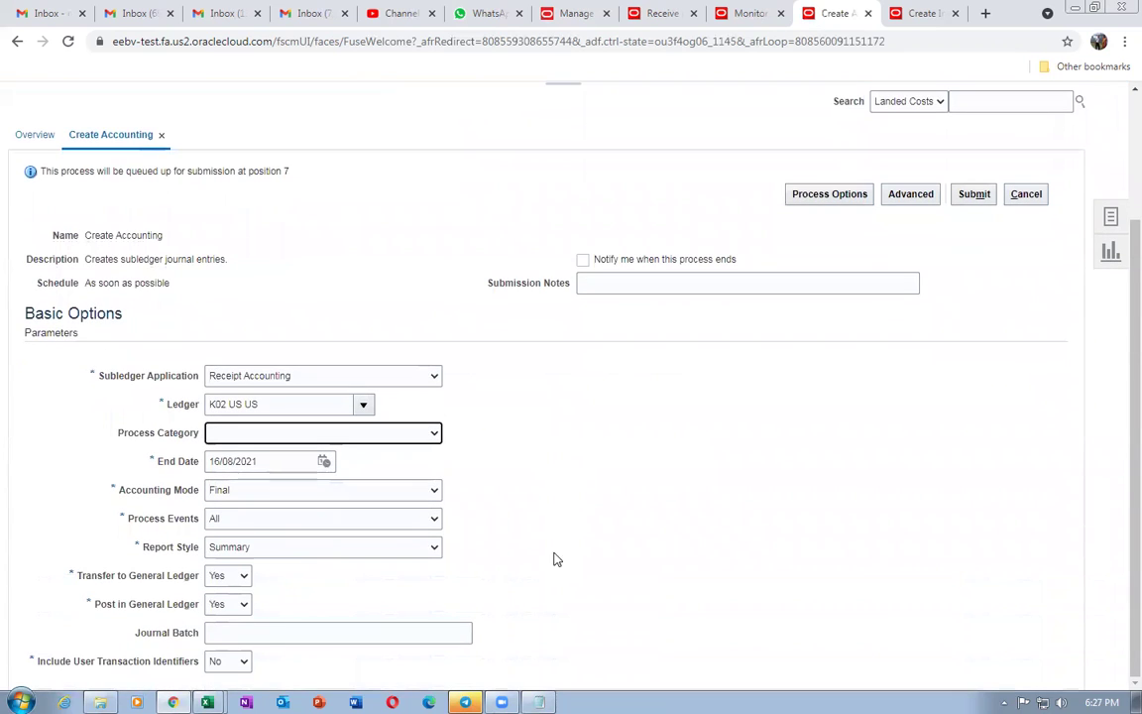
left_click(239, 552)
left_click(233, 562)
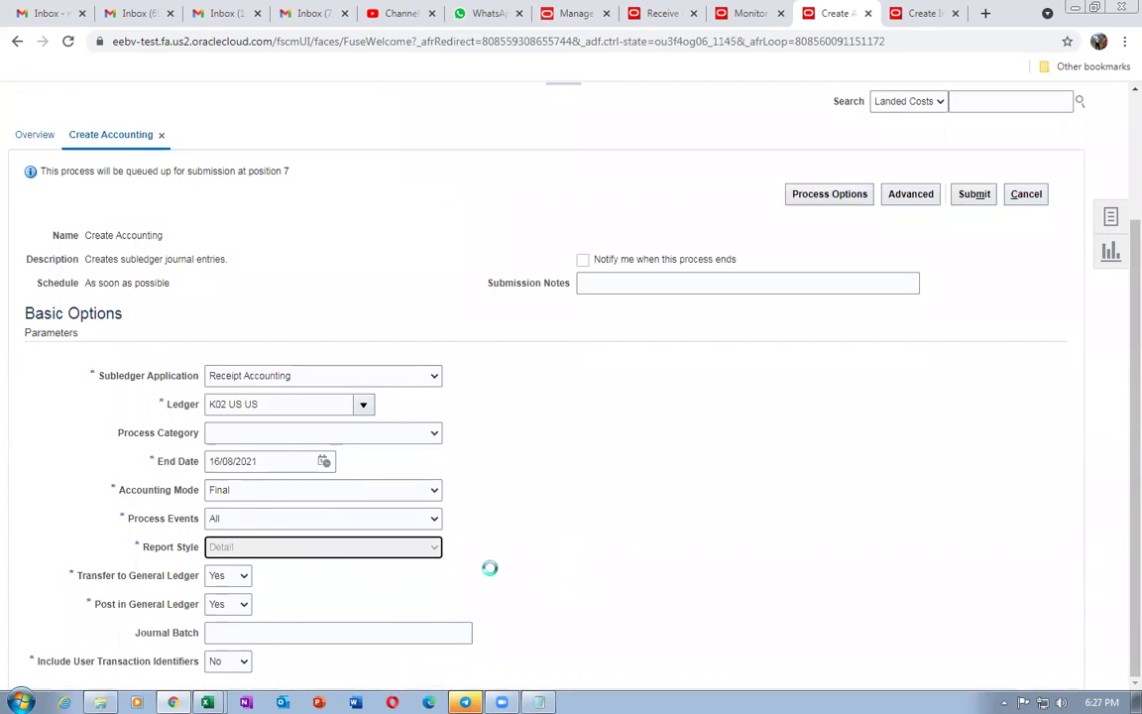
- Submit the Create Accounting process and acknowledge the confirmation for process 4459386
scroll(590, 576, "up", 3)
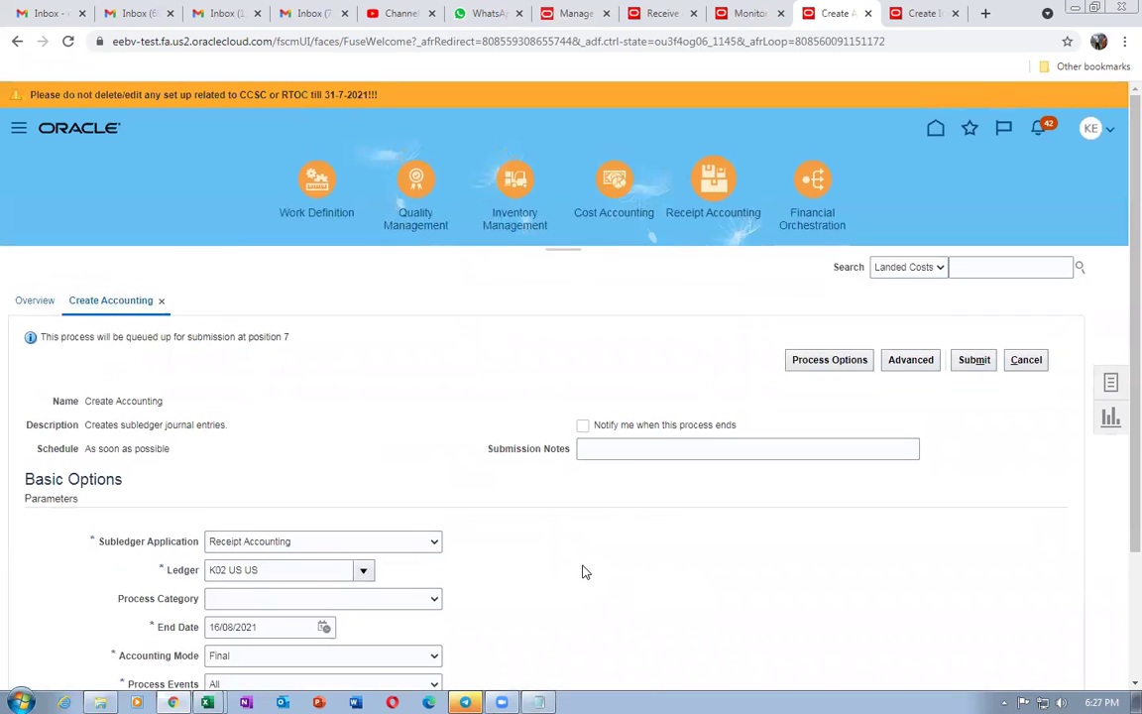
left_click(977, 361)
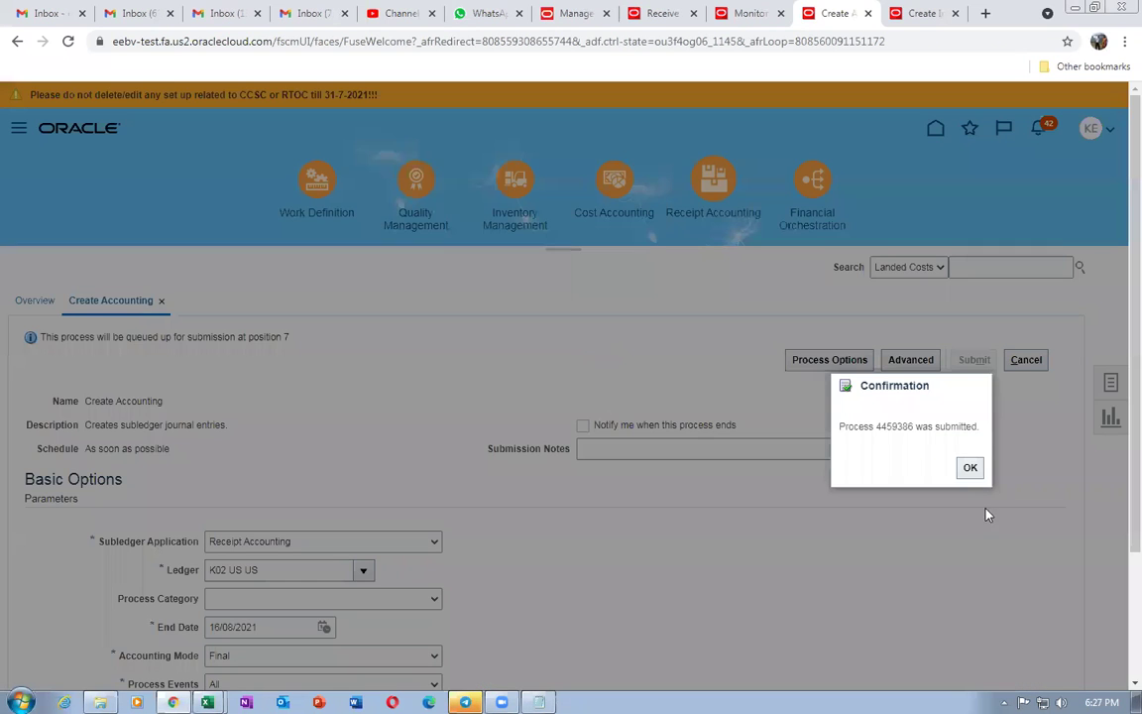
left_click(975, 472)
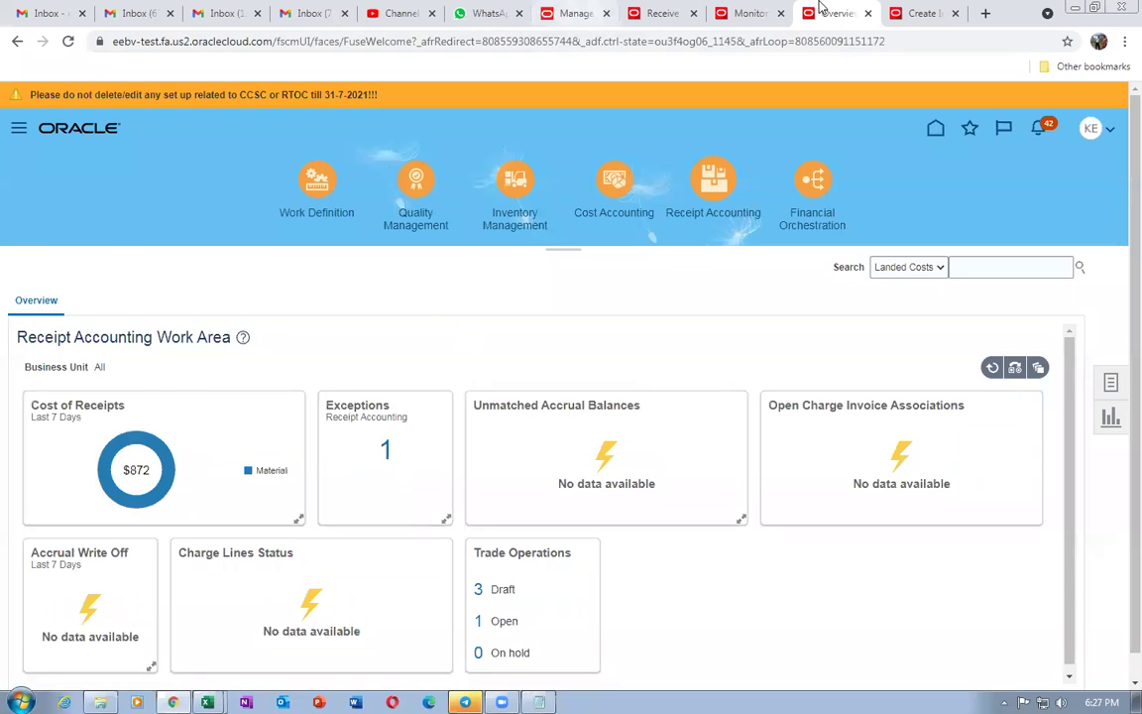
left_click(749, 14)
- Refresh Scheduled Processes until subprocess 4459391 succeeds and Post Subledger Journal Entries and Import Journals are running
left_click(620, 262)
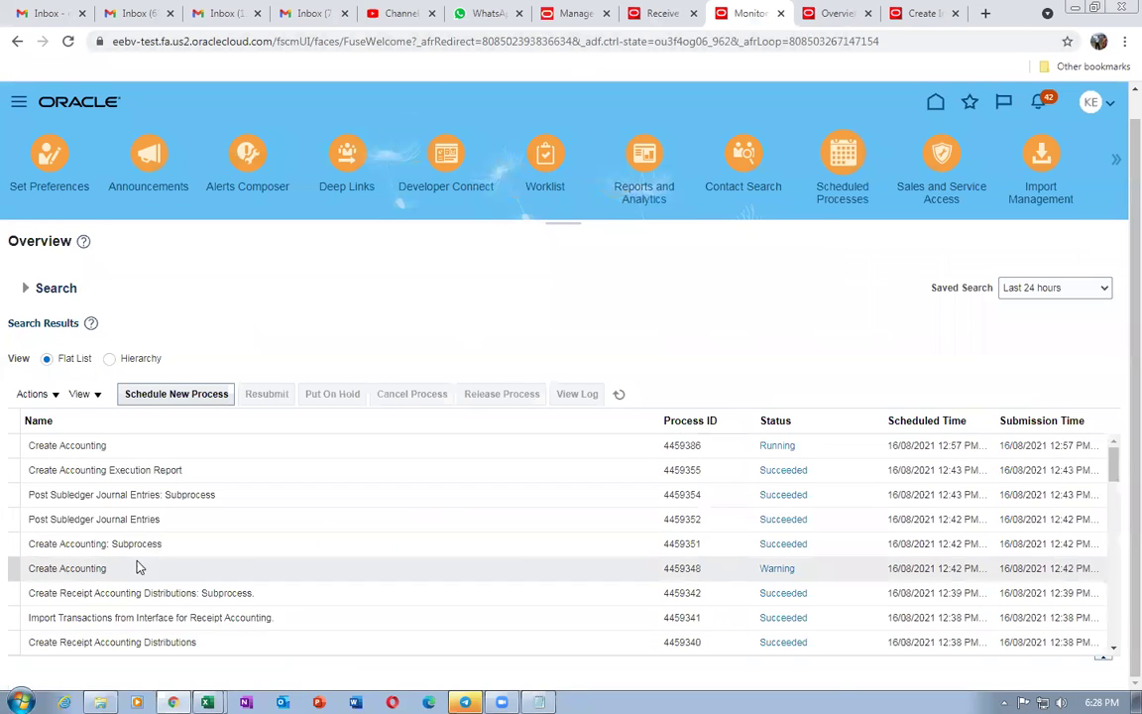
left_click(619, 394)
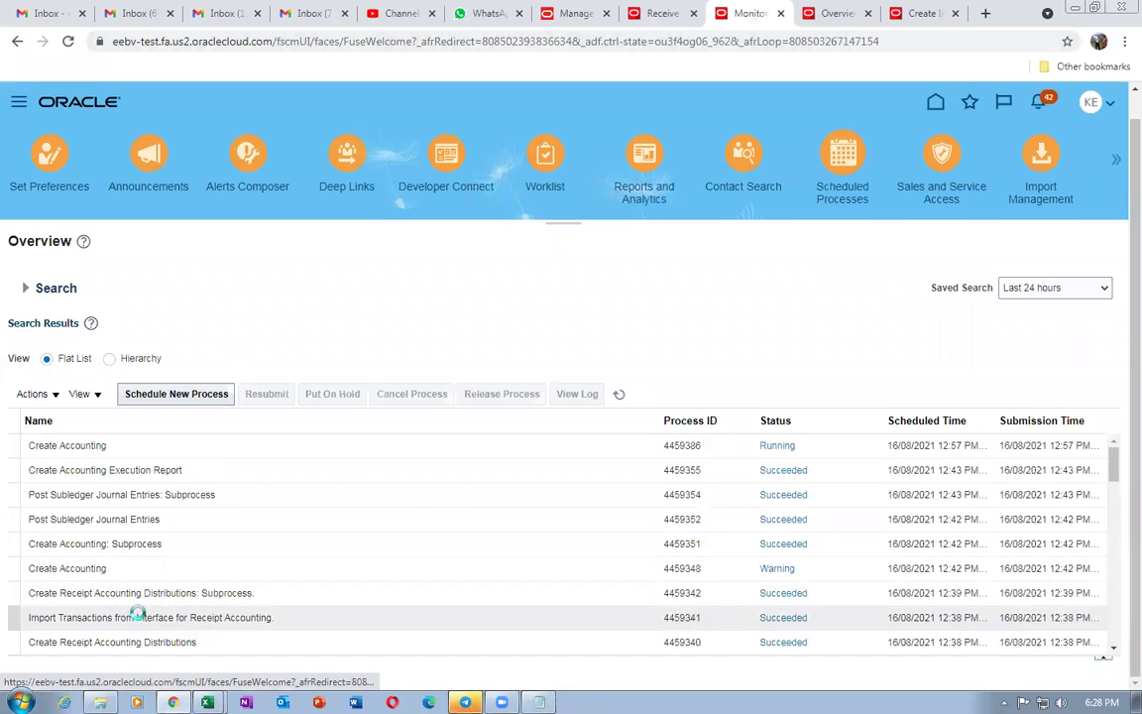
left_click(620, 397)
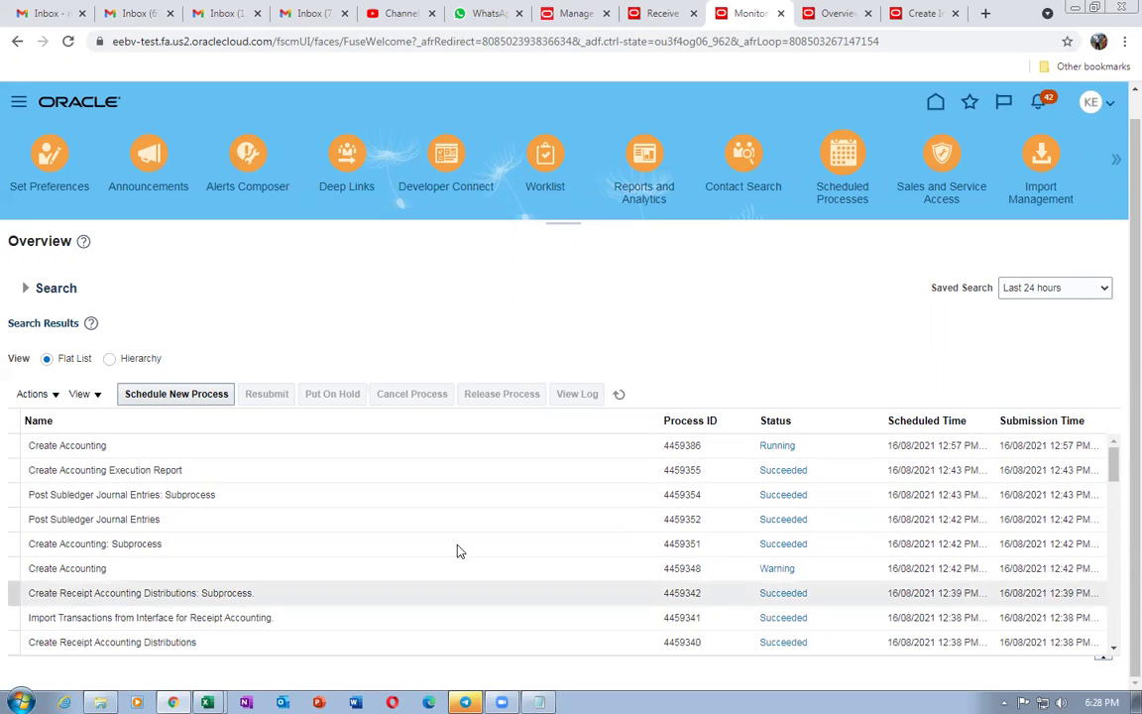
left_click(621, 395)
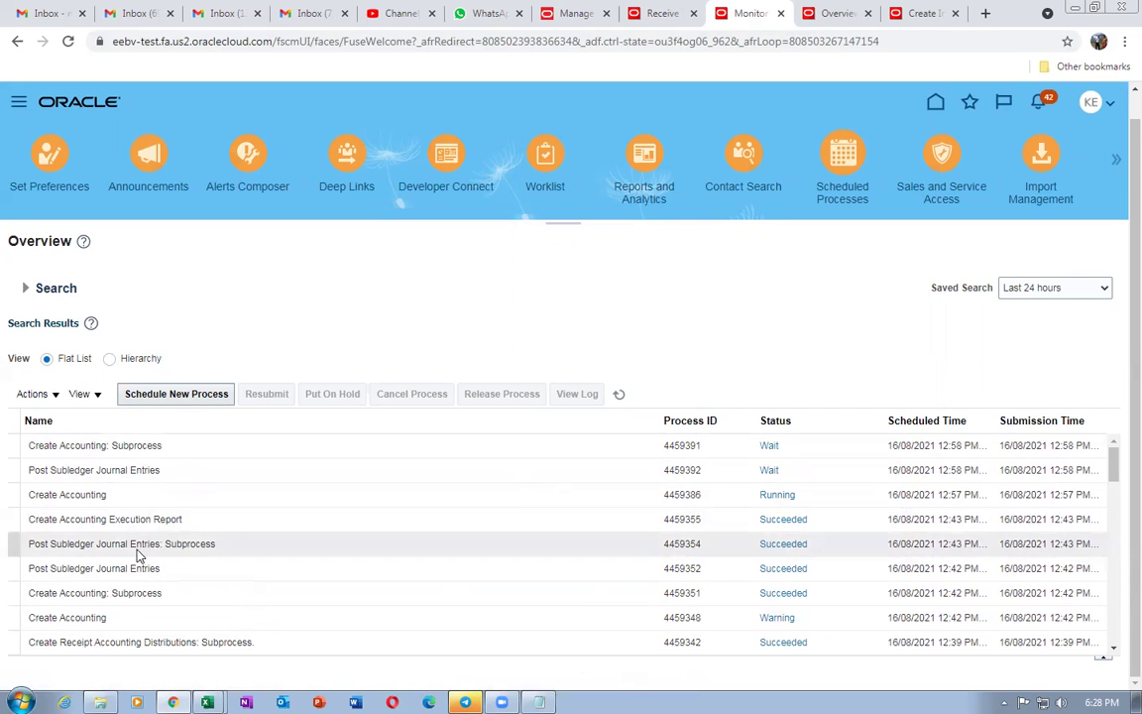
left_click(621, 395)
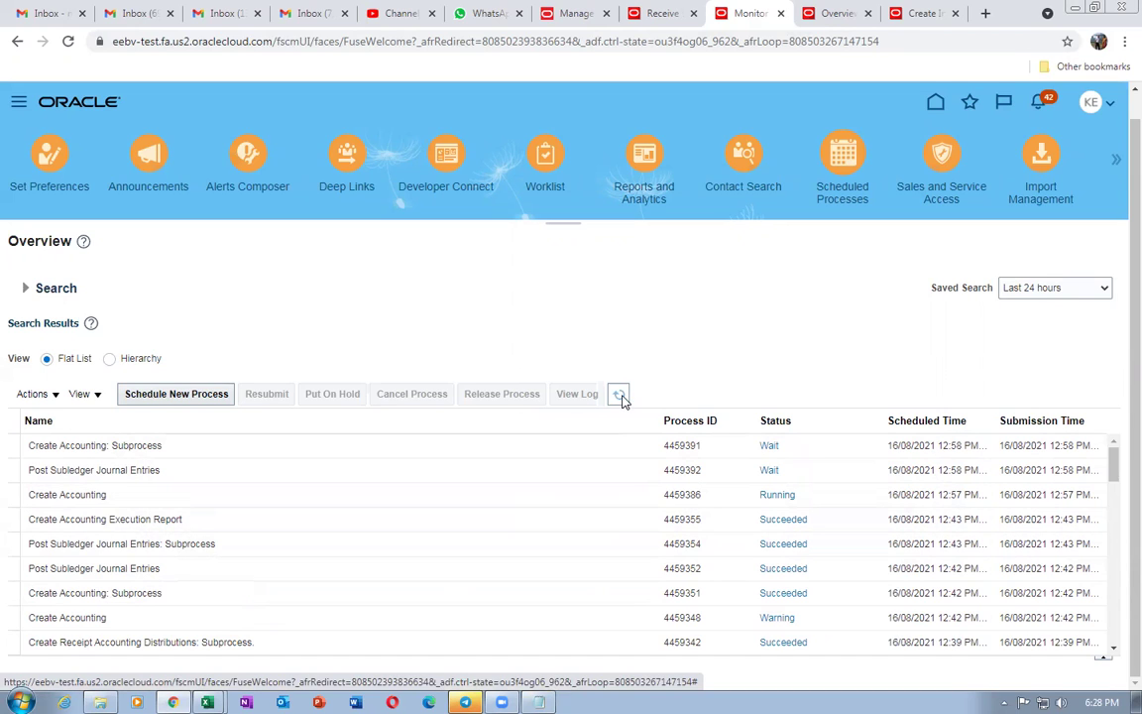
left_click(621, 396)
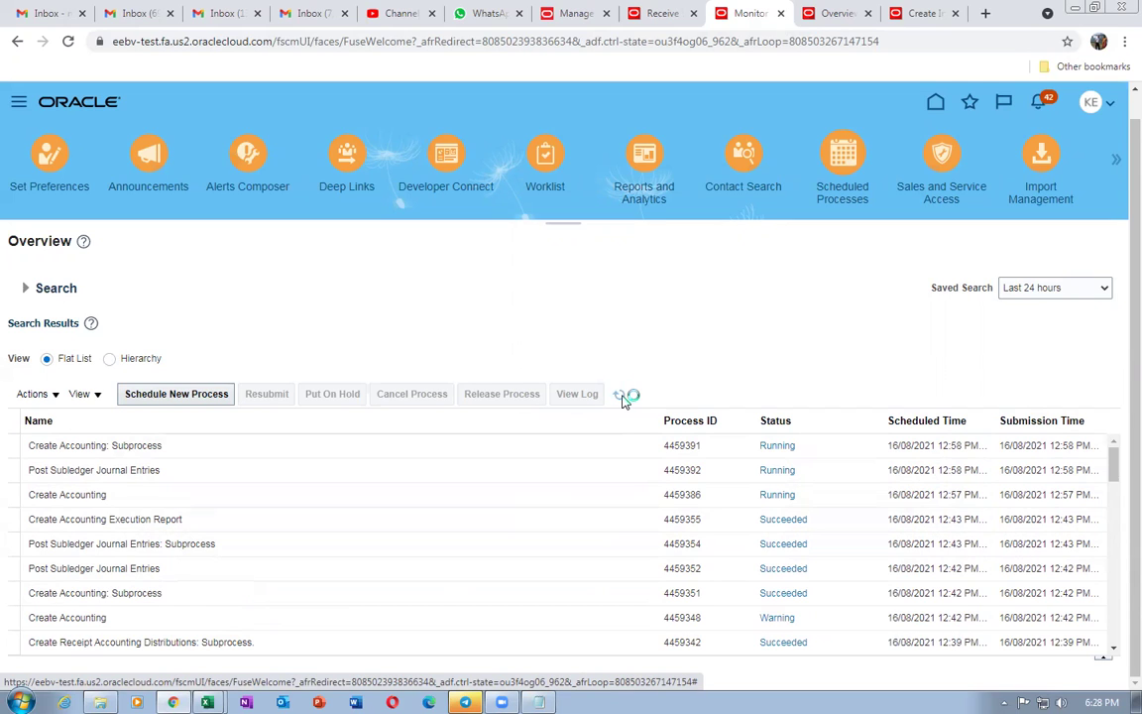
left_click(624, 398)
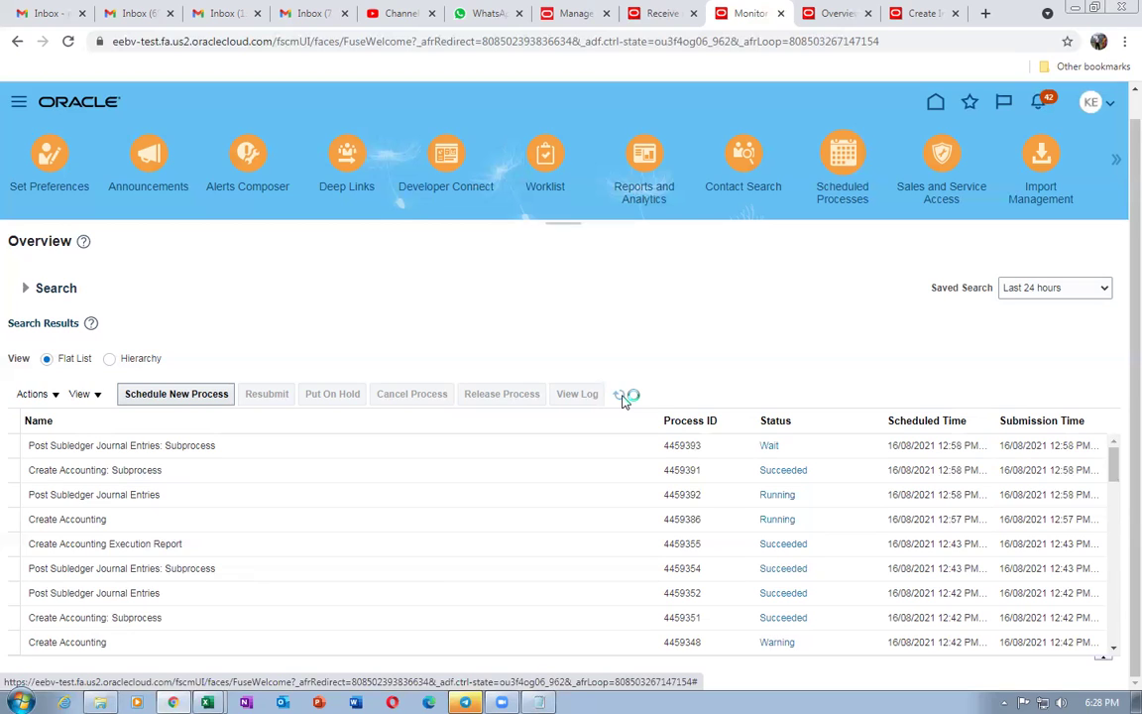
left_click(623, 397)
left_click(620, 396)
left_click(625, 396)
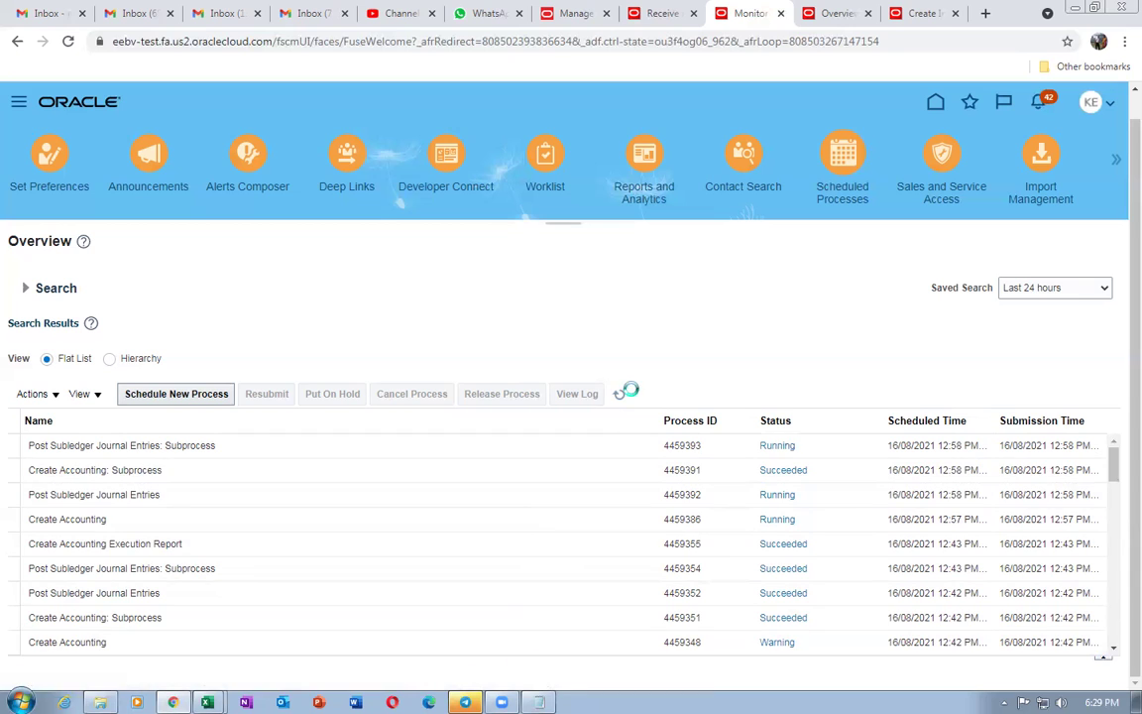
left_click(620, 397)
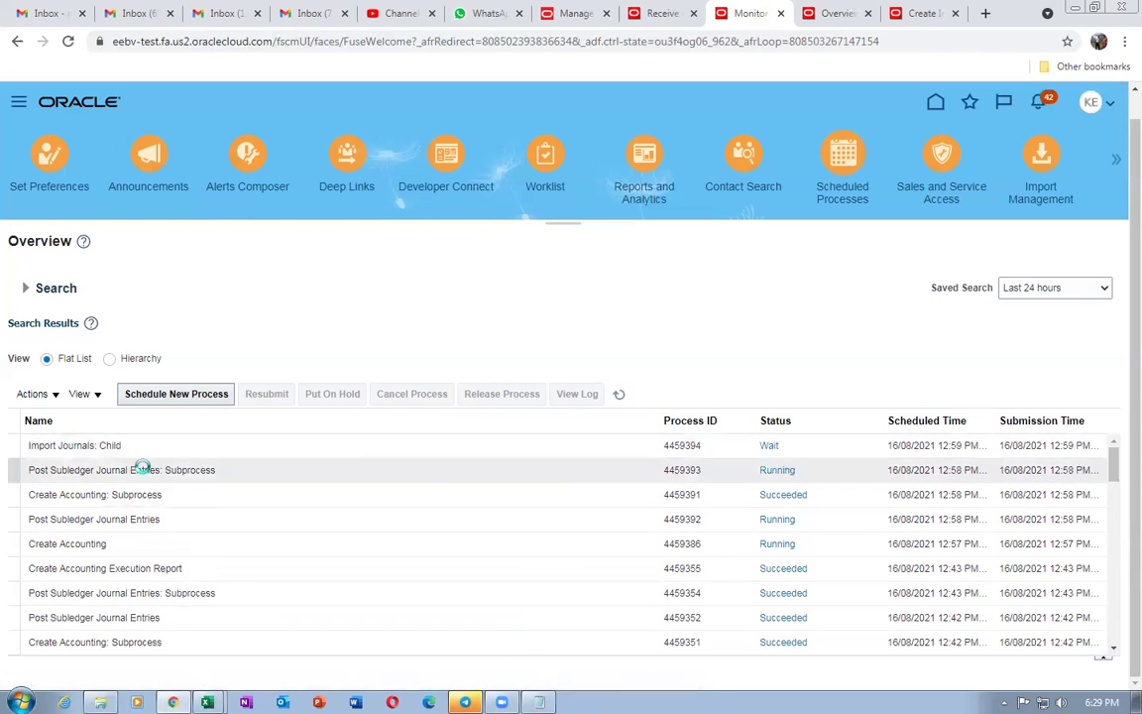
left_click(623, 396)
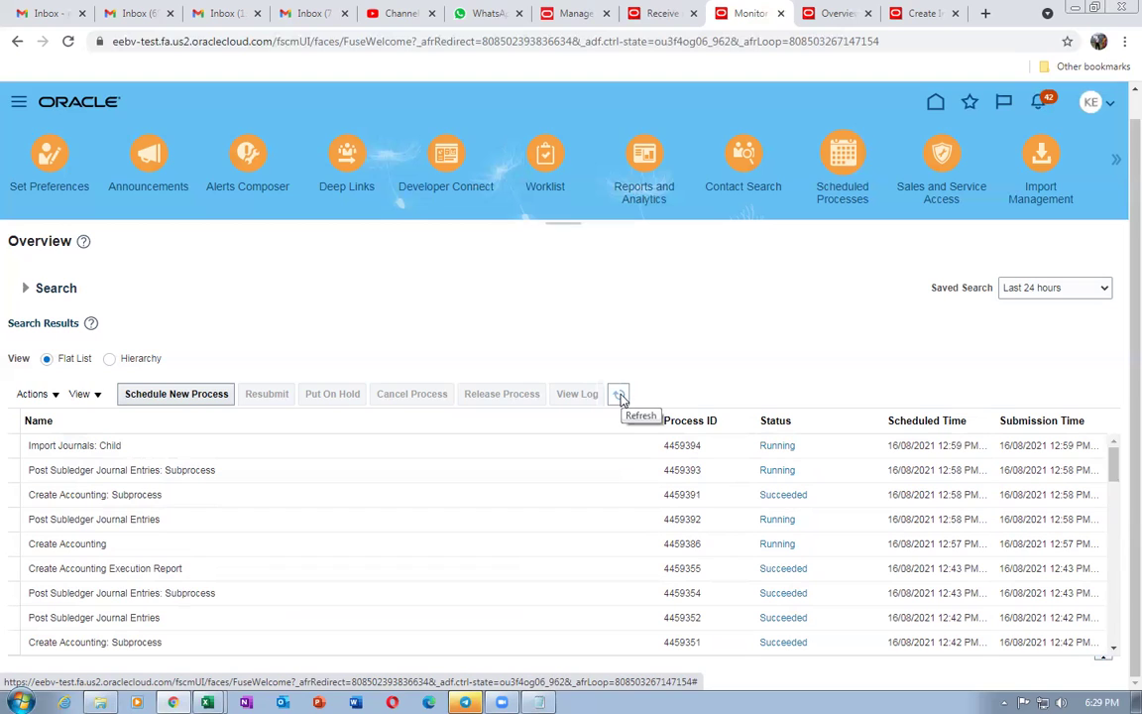
left_click(619, 395)
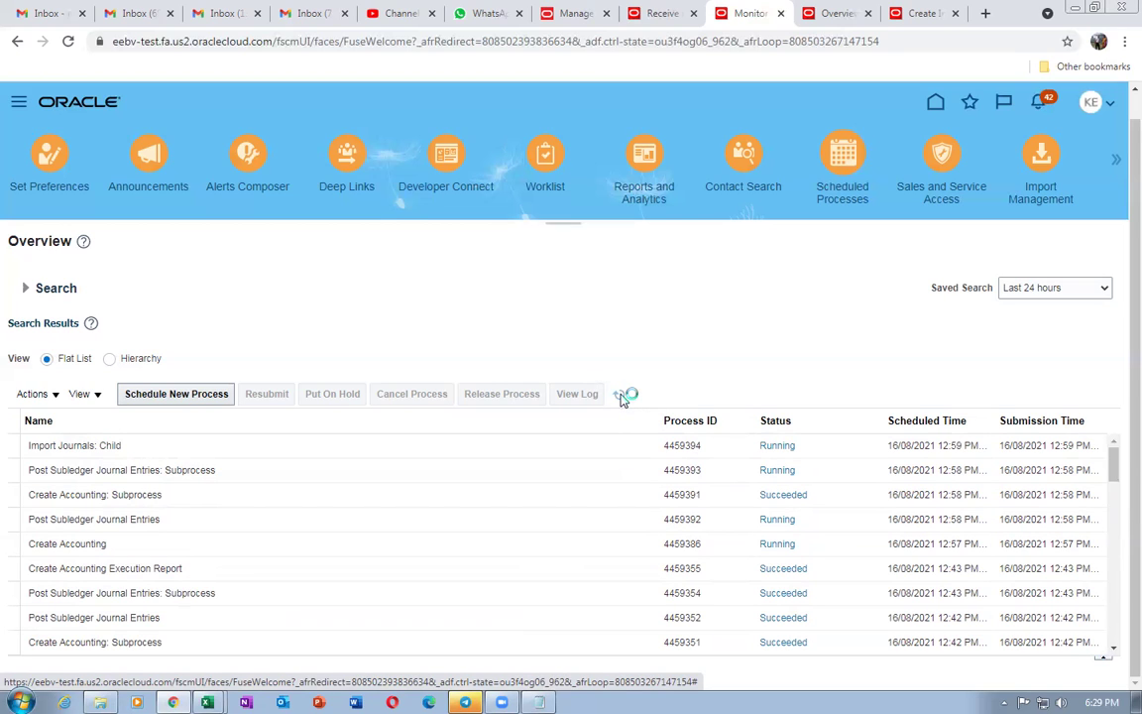
left_click(621, 395)
left_click(620, 395)
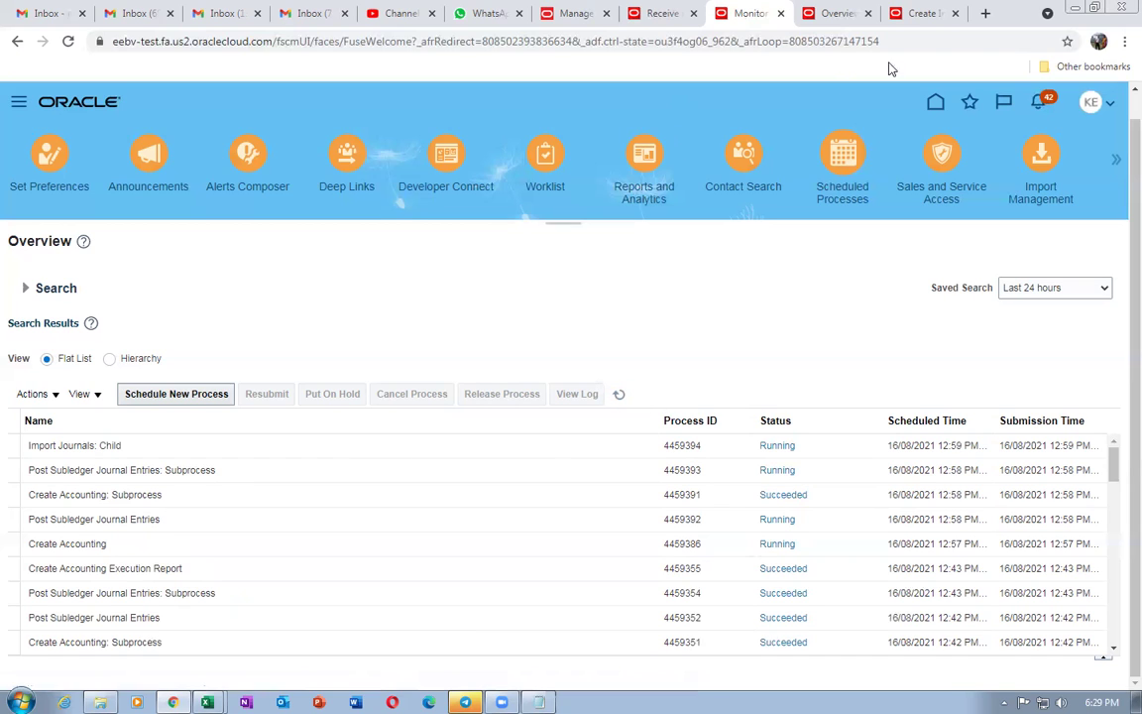
- Bring the P_to_P_Process - Compatibility Mode workbook forward from the Excel taskbar icon
left_click(920, 14)
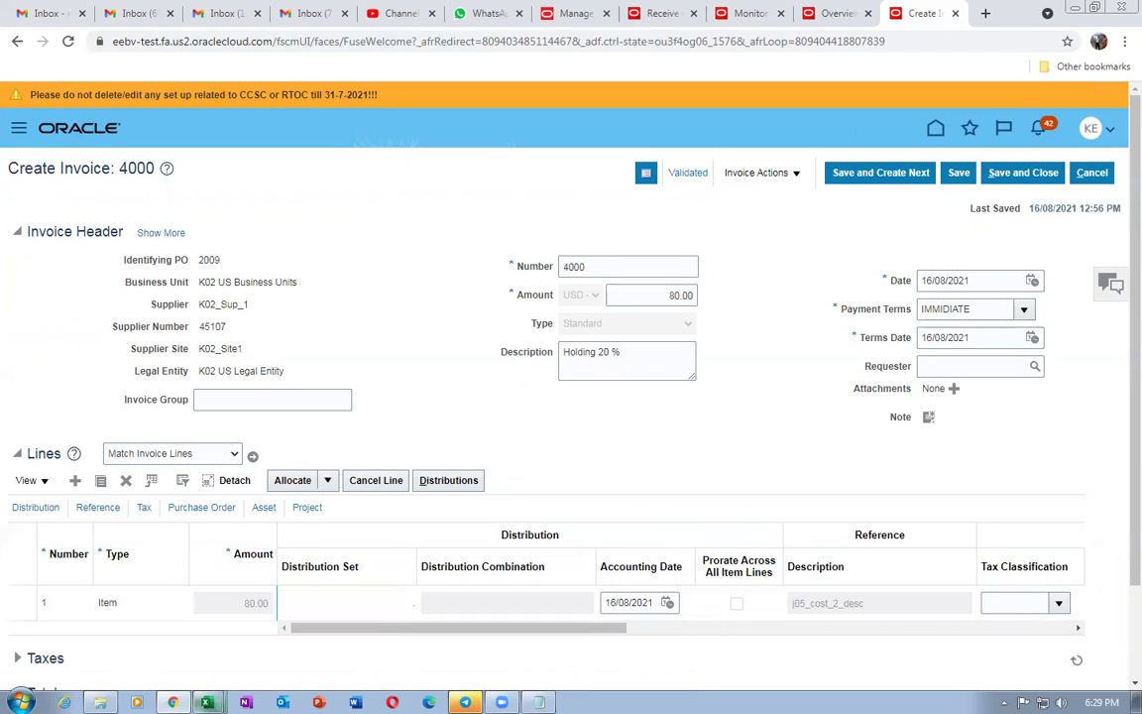
mouse_move(207, 702)
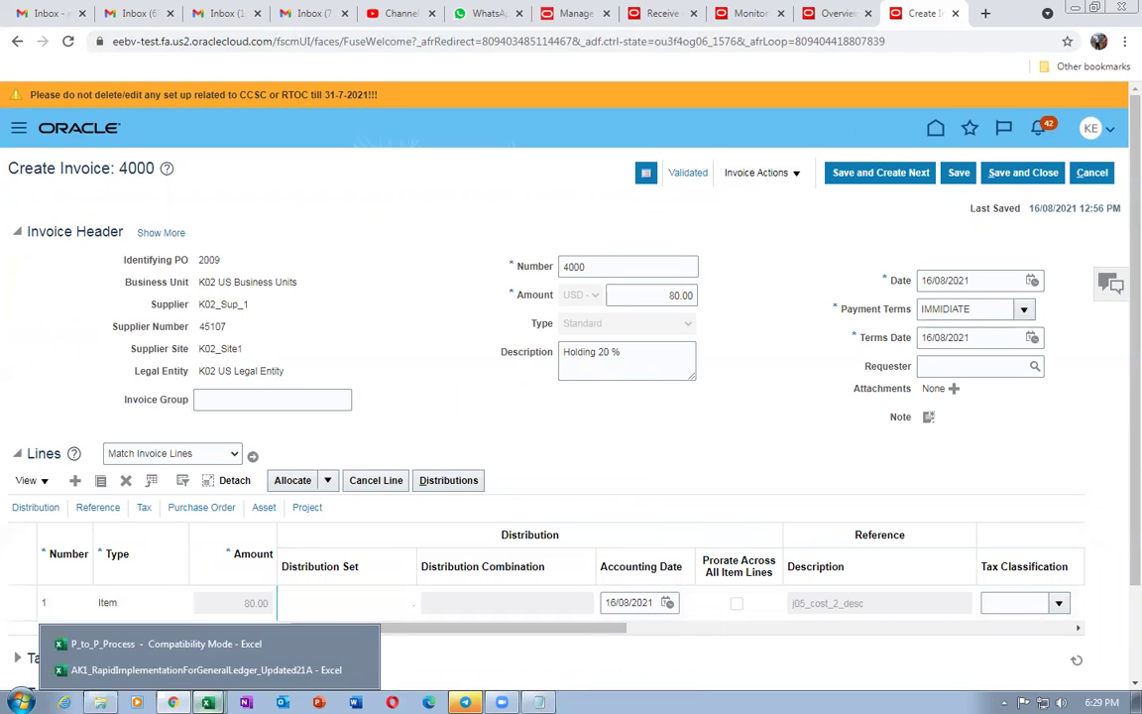
left_click(149, 644)
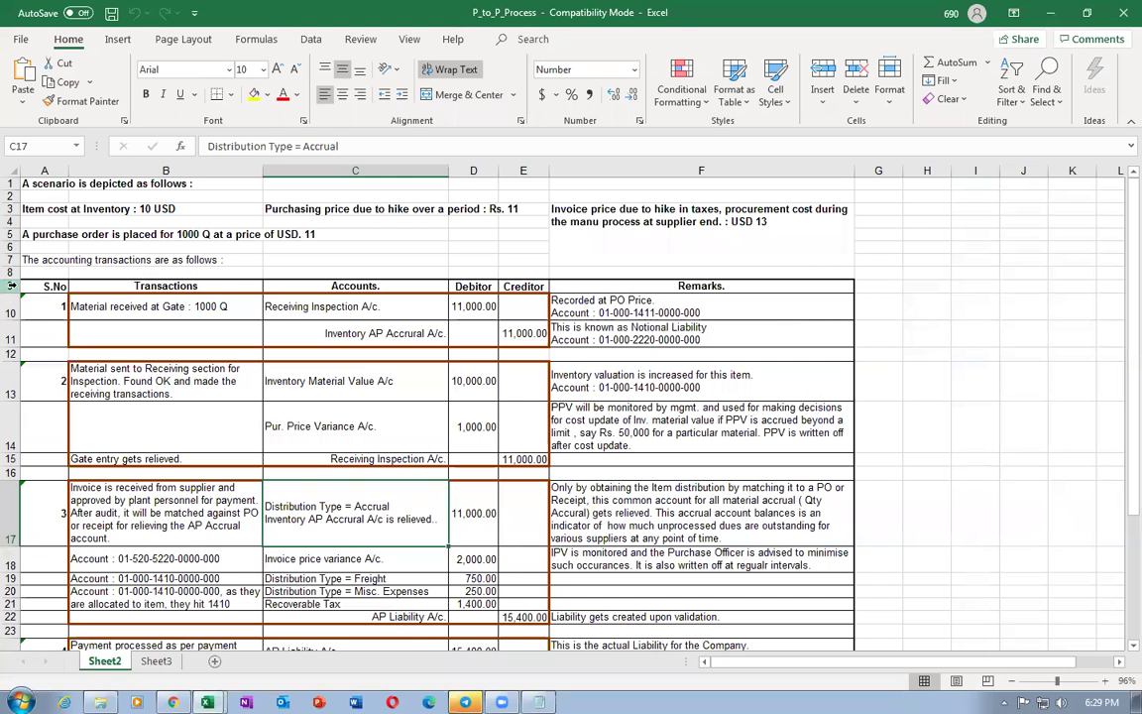
- Total scenario rows 10–11 and 17–21 and confirm the 15,400 AP Liability credit in row 22
left_click_drag(10, 309, 10, 334)
left_click_drag(12, 501, 204, 619)
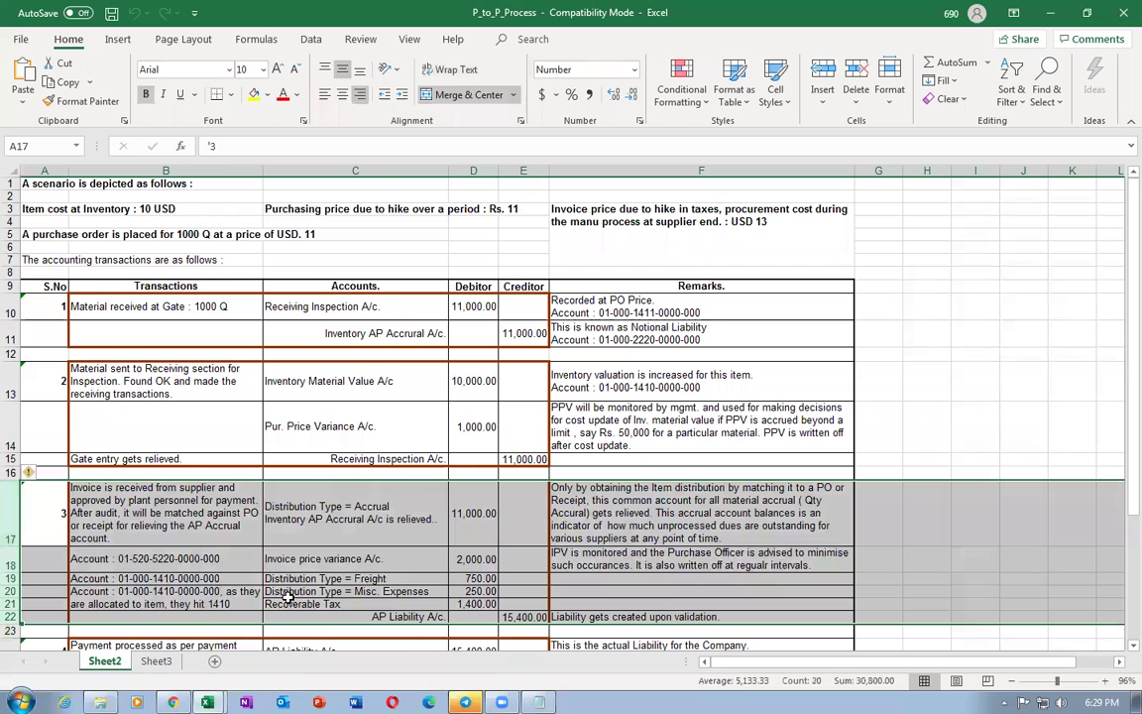
left_click(580, 617)
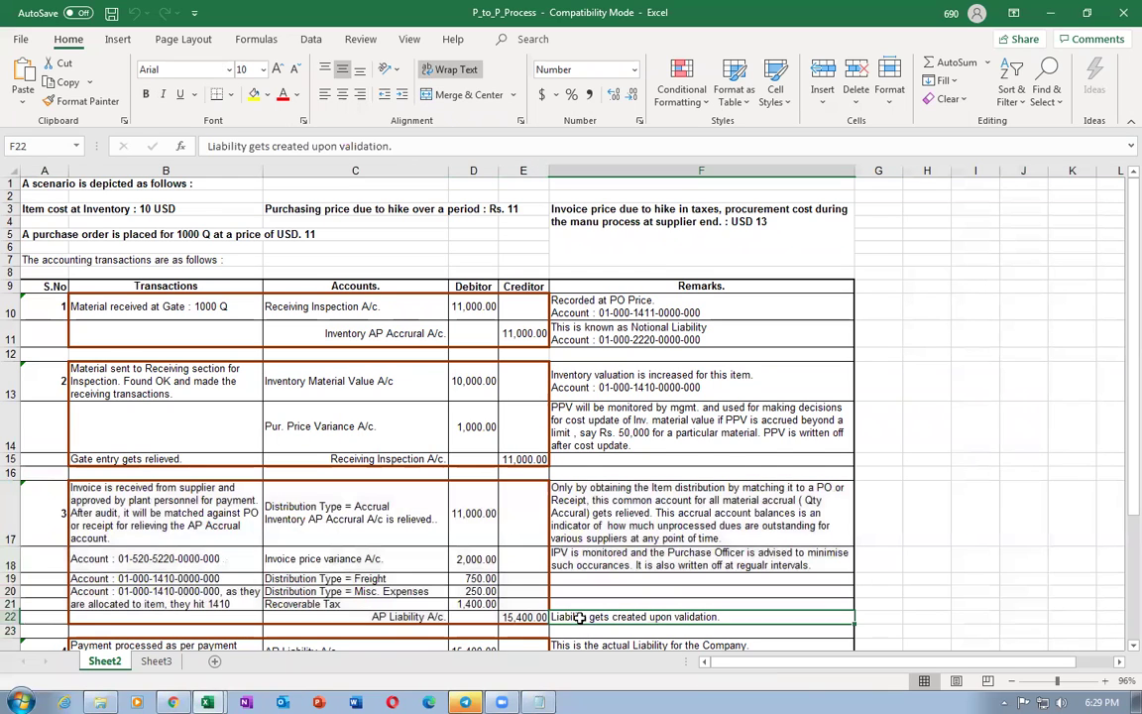
left_click(392, 617)
left_click(529, 616)
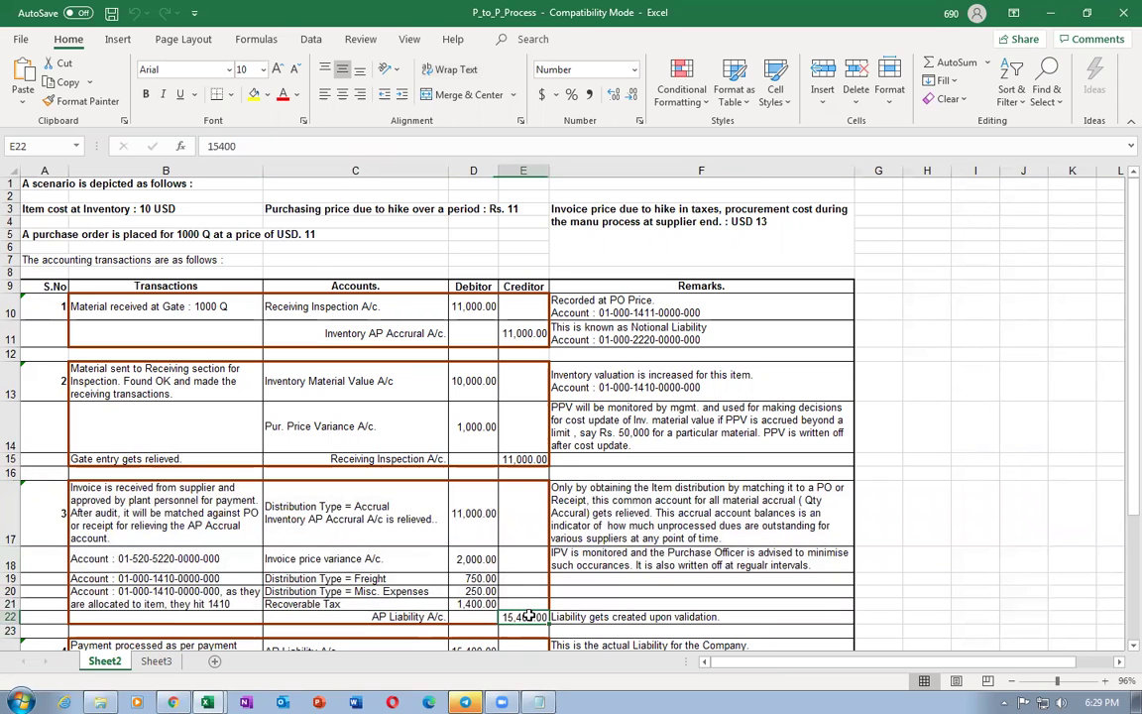
key("alt+Tab")
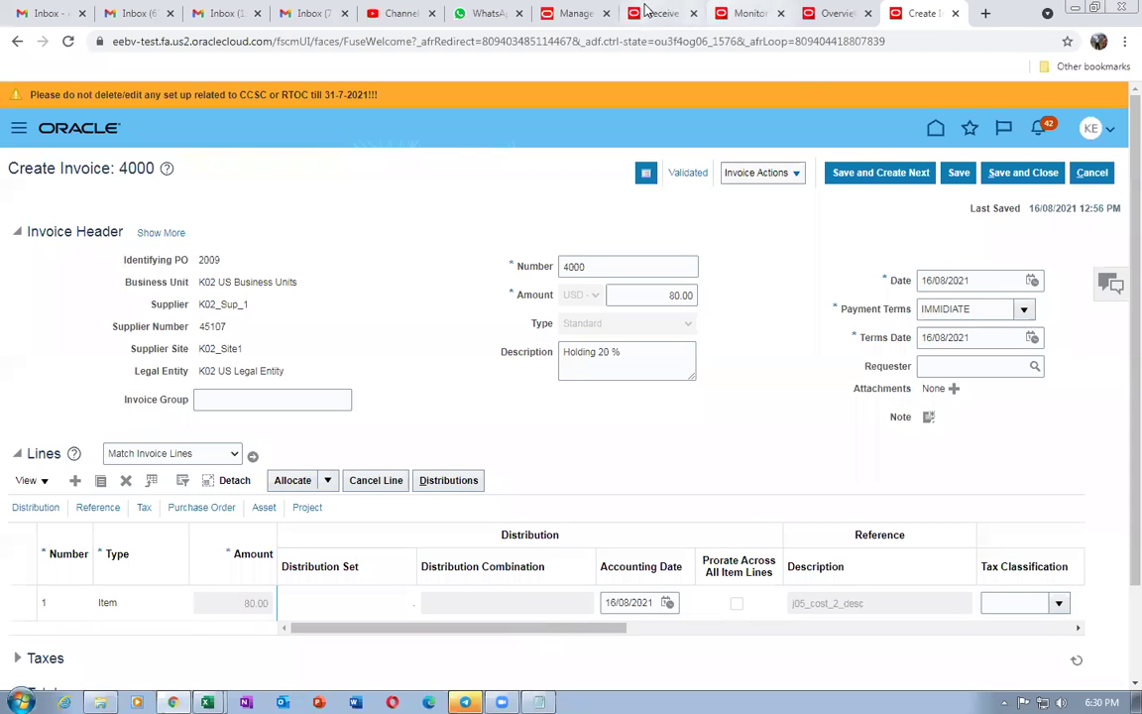
- Refresh Scheduled Processes until Create Accounting Execution Report 4459396 shows Succeeded
left_click(662, 13)
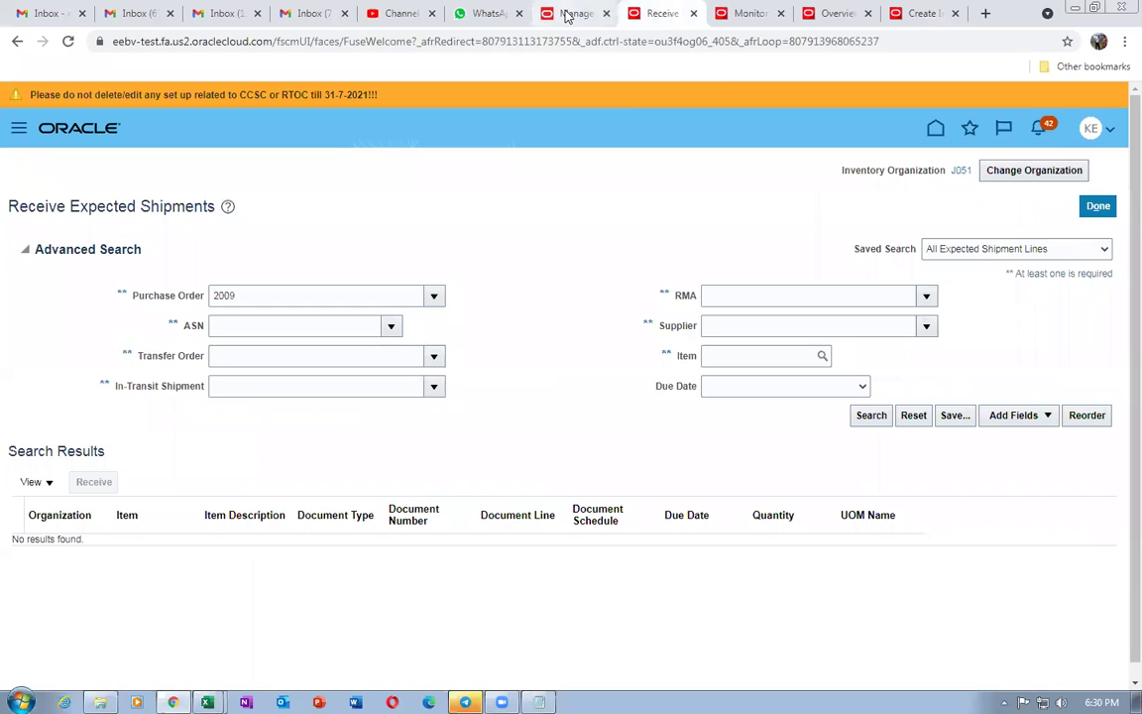
left_click(570, 13)
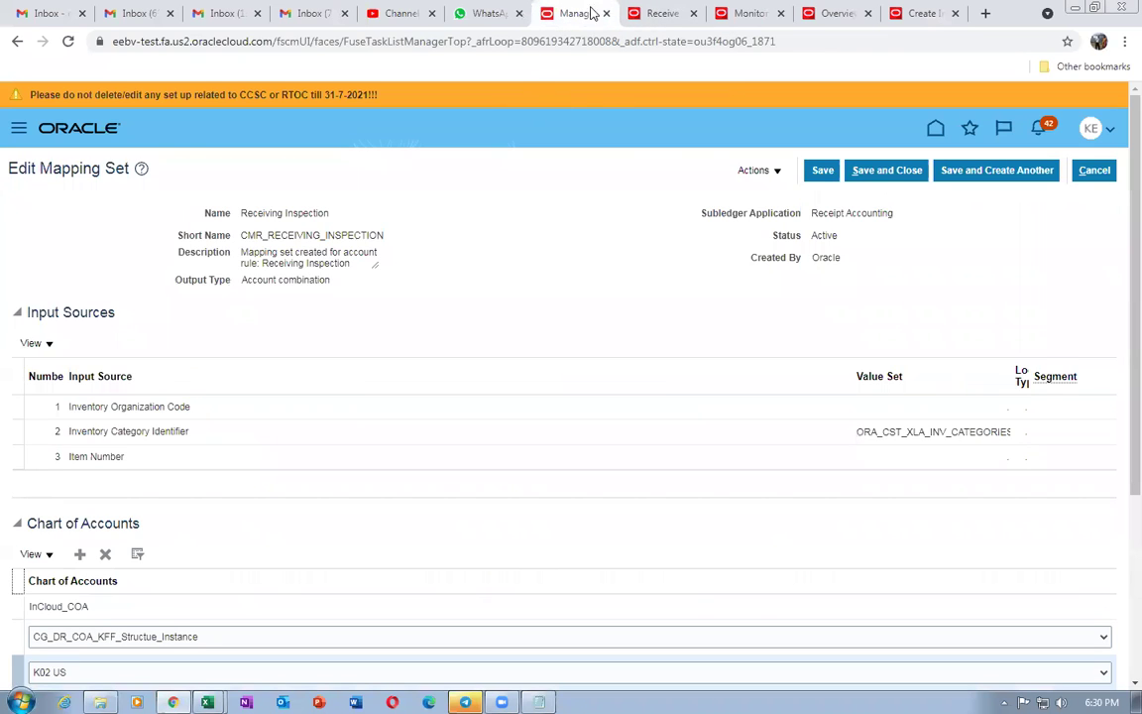
left_click(745, 13)
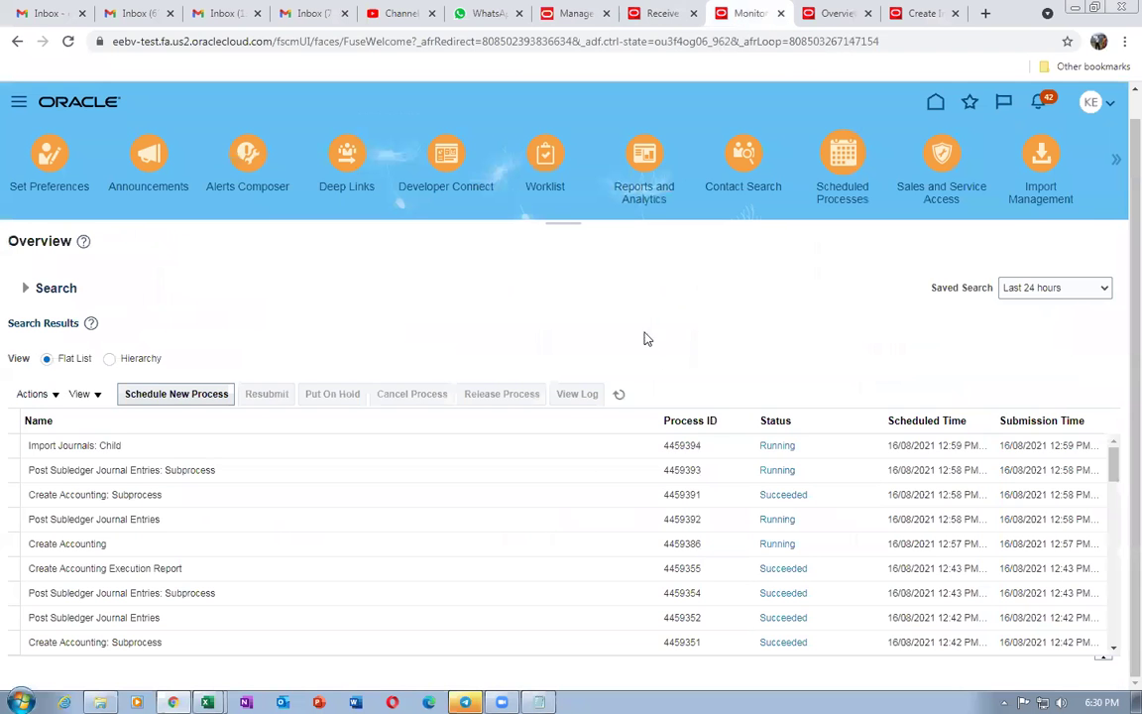
left_click(620, 399)
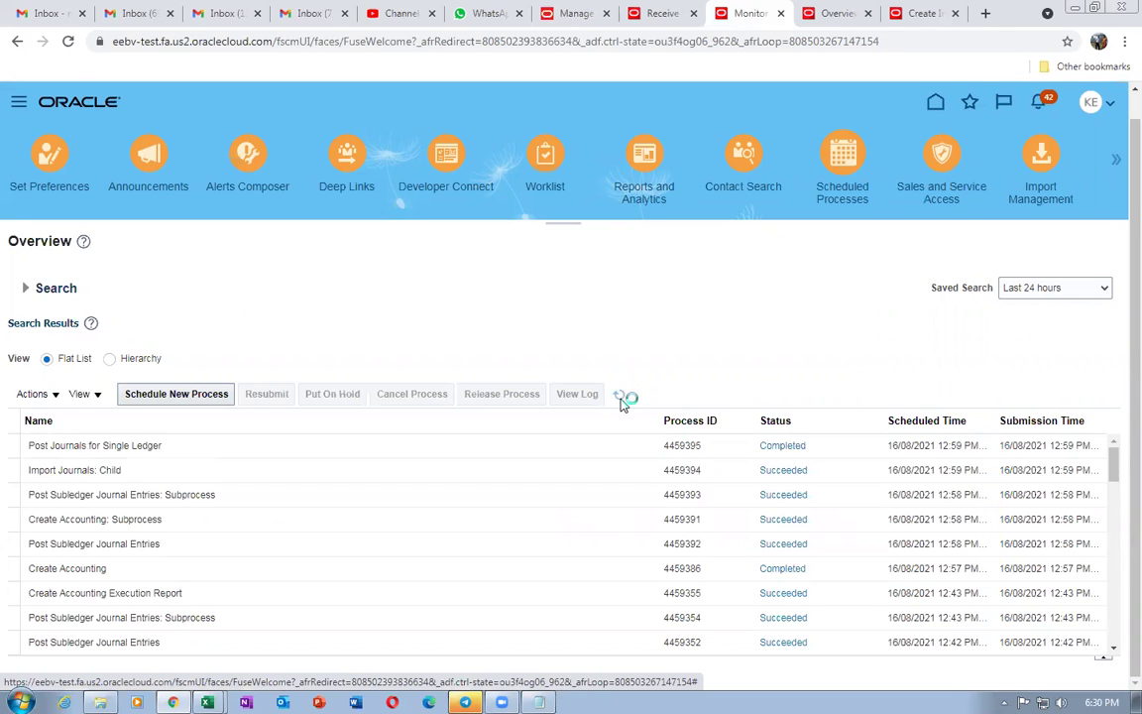
left_click(621, 400)
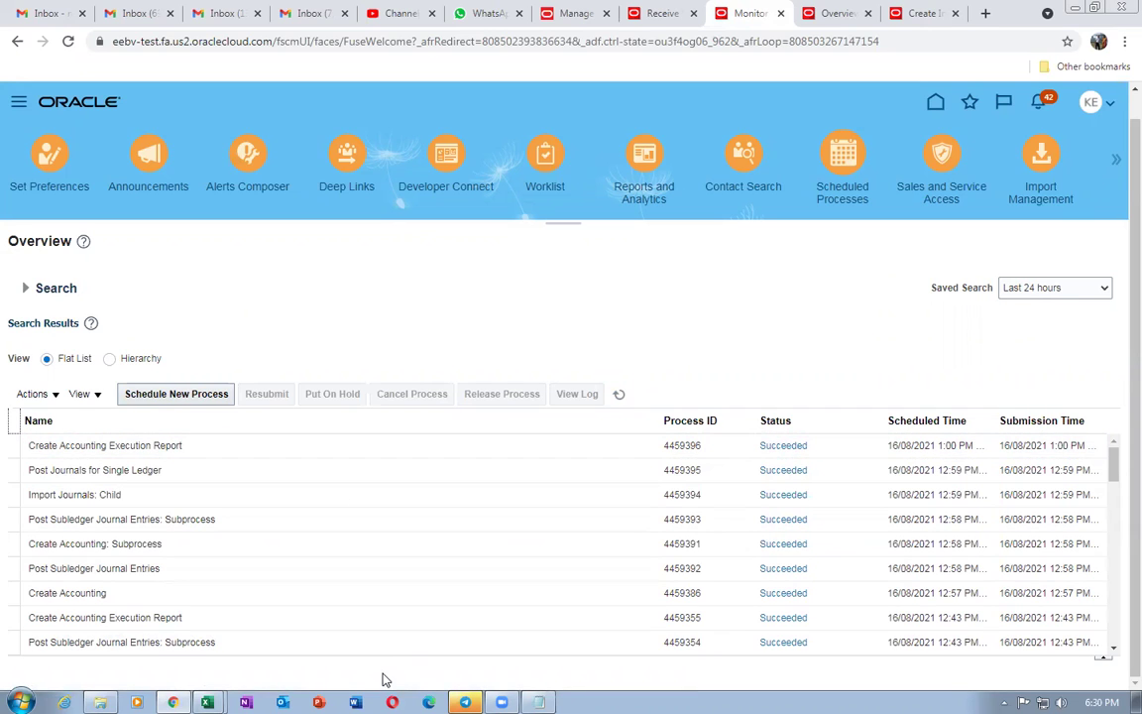
left_click_drag(389, 660, 265, 451)
- Republish the Create Accounting Execution Report, export it as PDF, and show all downloads
left_click(263, 449)
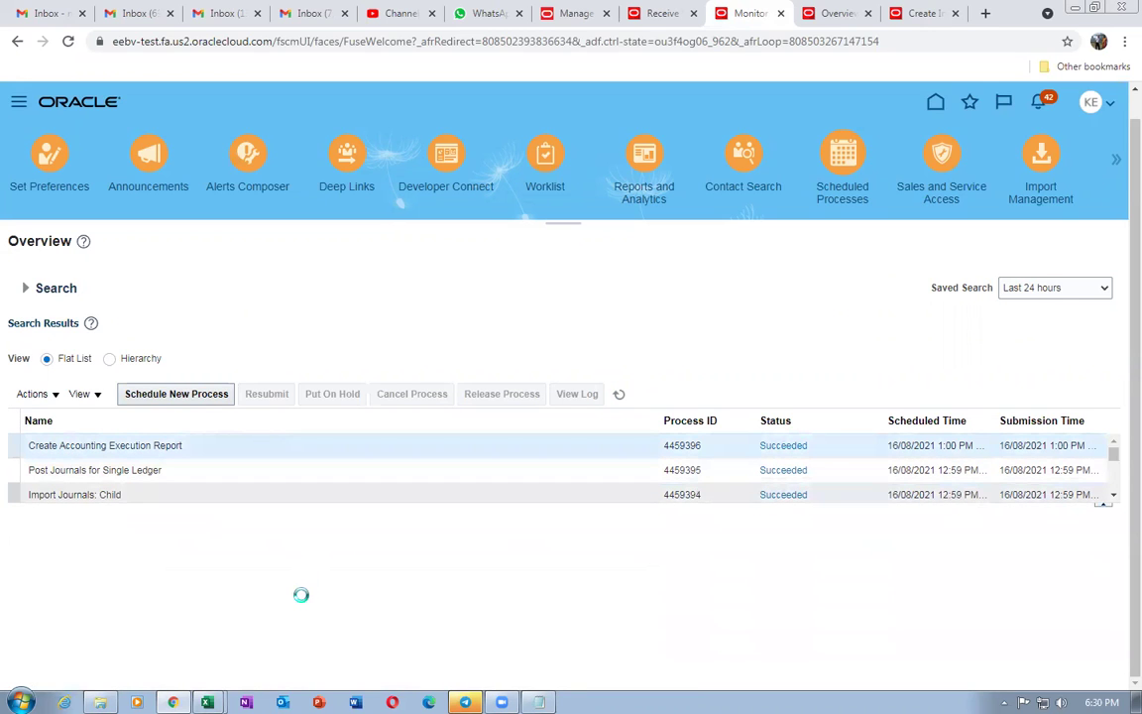
scroll(301, 601, "down", 1)
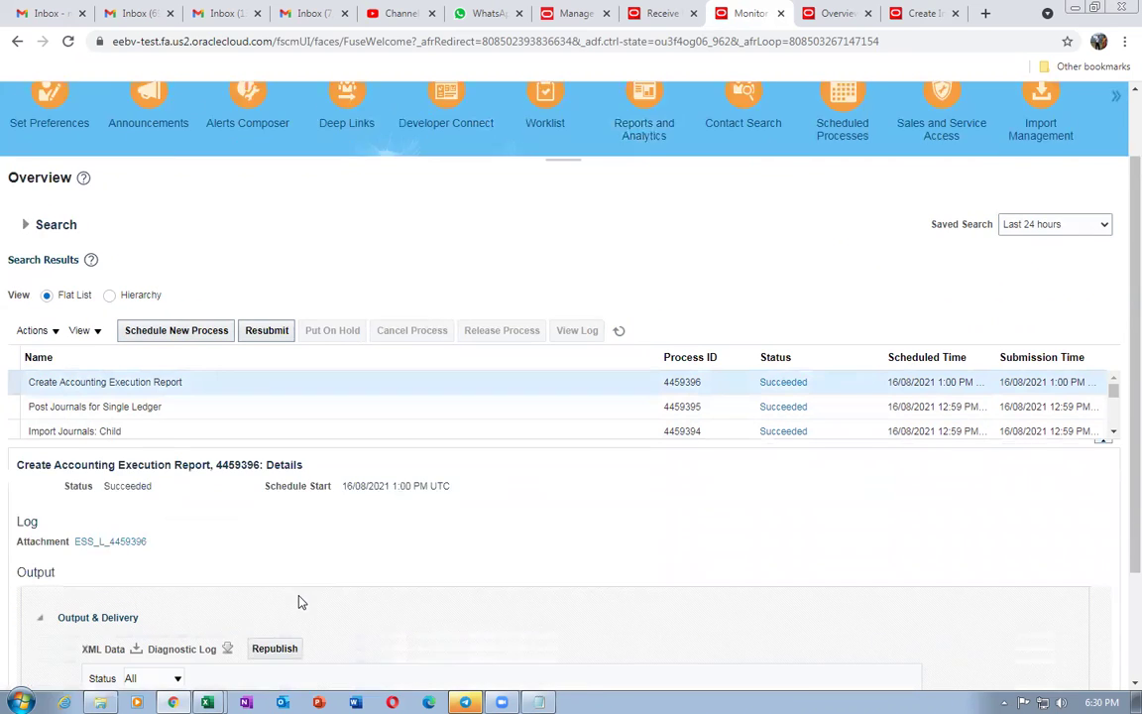
left_click(275, 629)
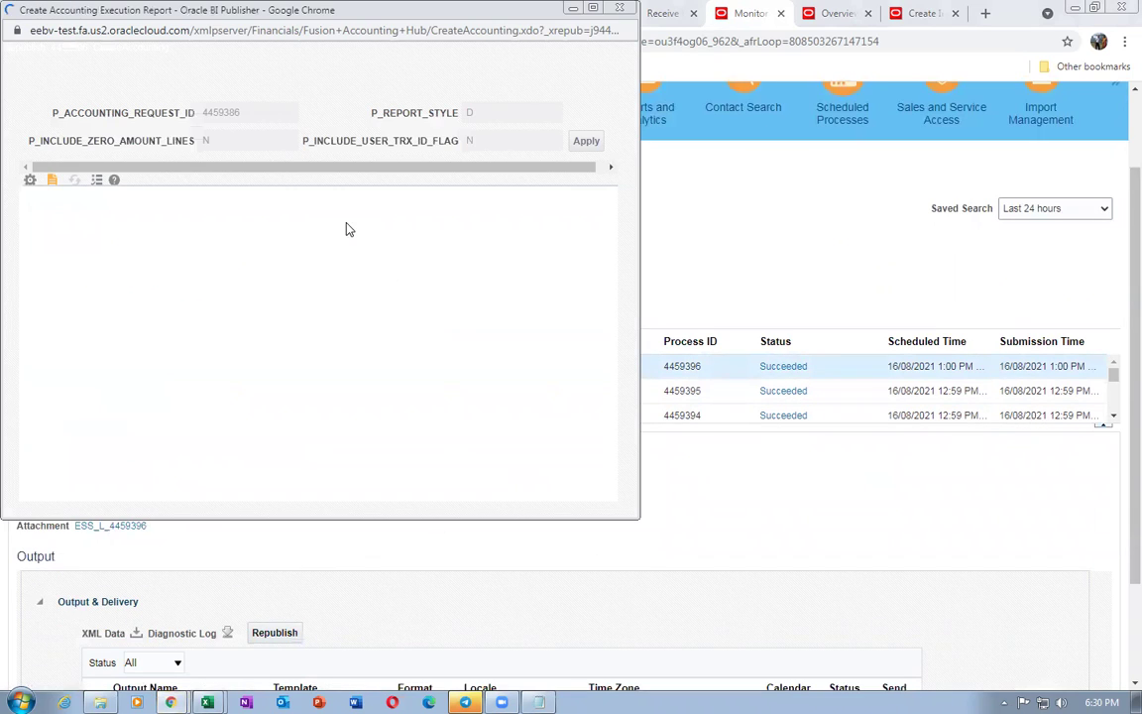
left_click(581, 190)
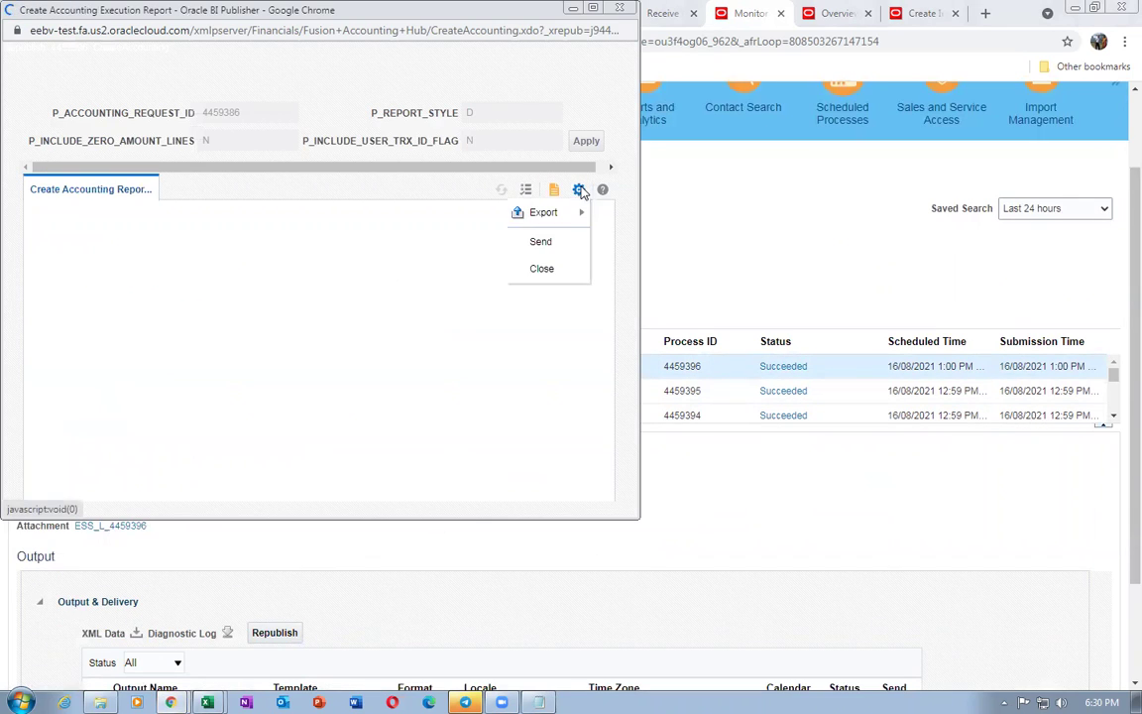
mouse_move(576, 212)
left_click(400, 241)
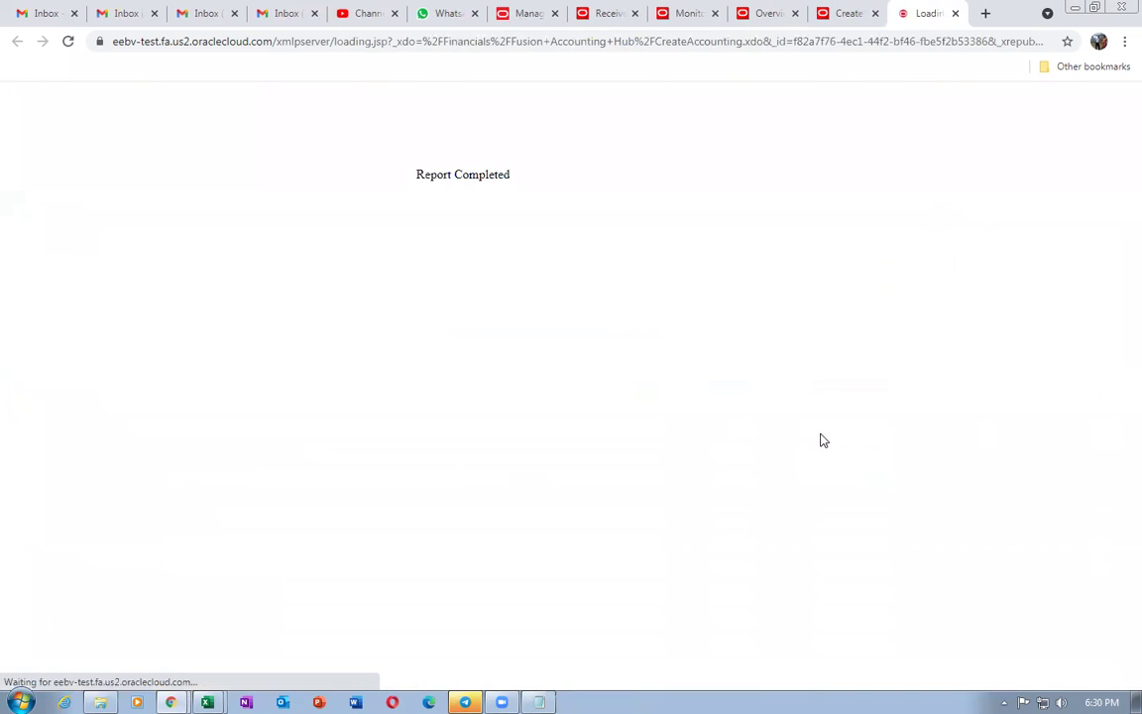
left_click(1081, 665)
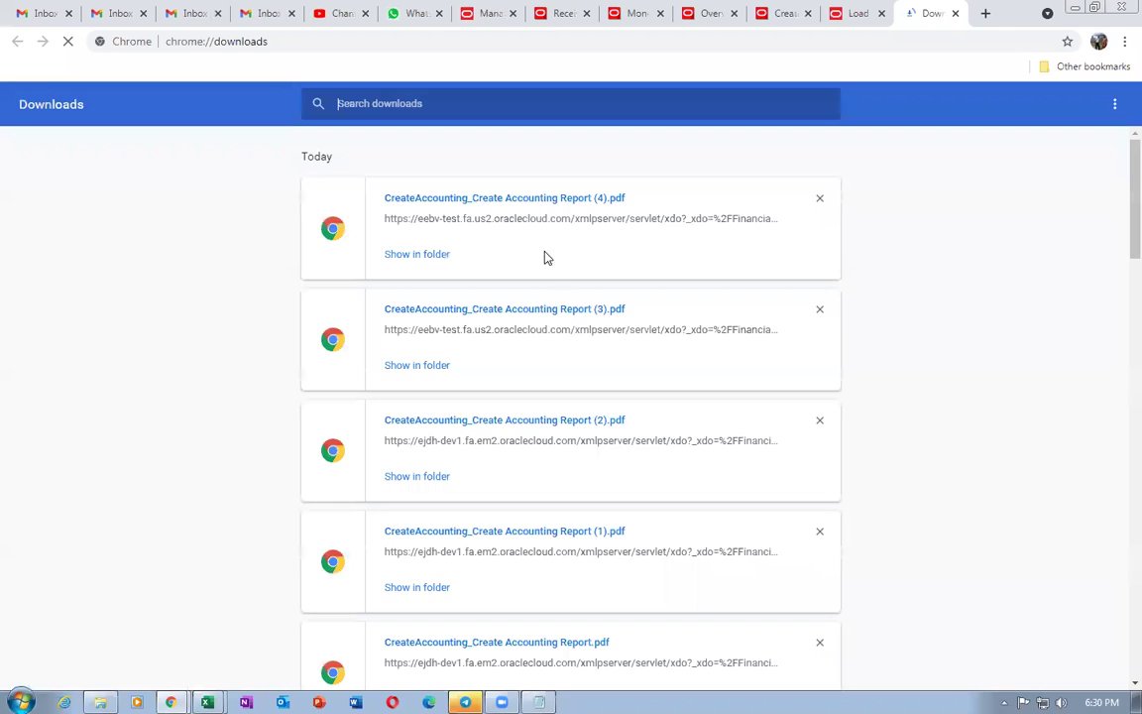
- Open the downloaded Create Accounting Report PDF and scroll its journal entries, checking account 6507
left_click(540, 196)
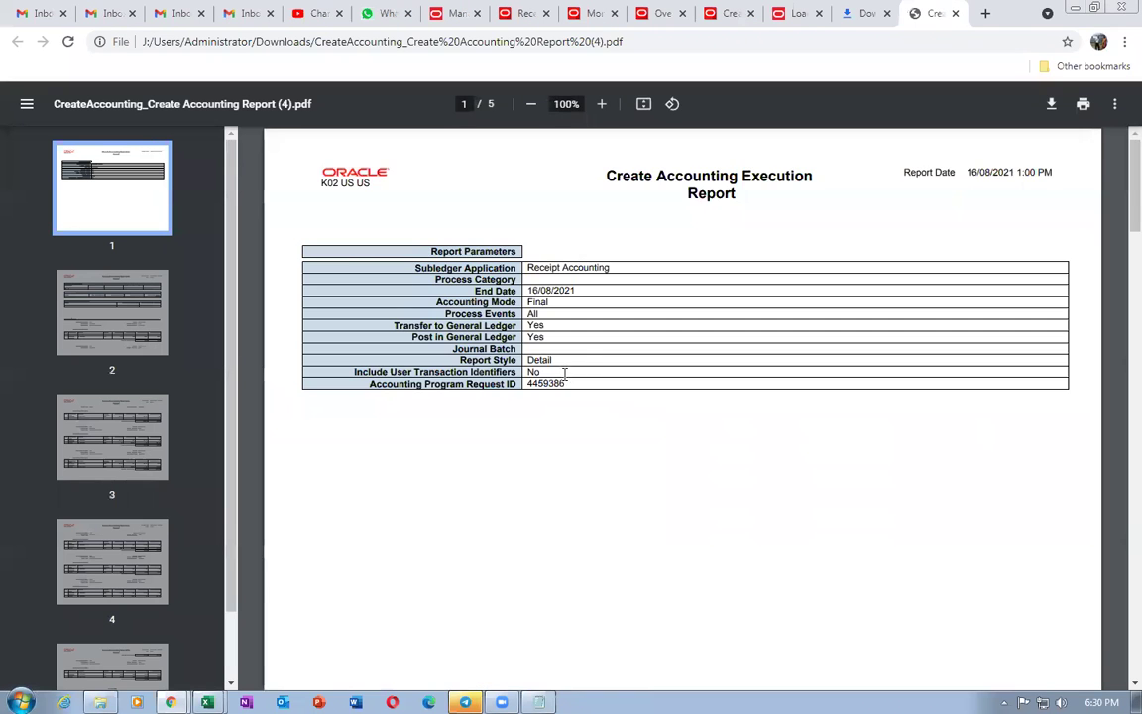
scroll(566, 382, "down", 10)
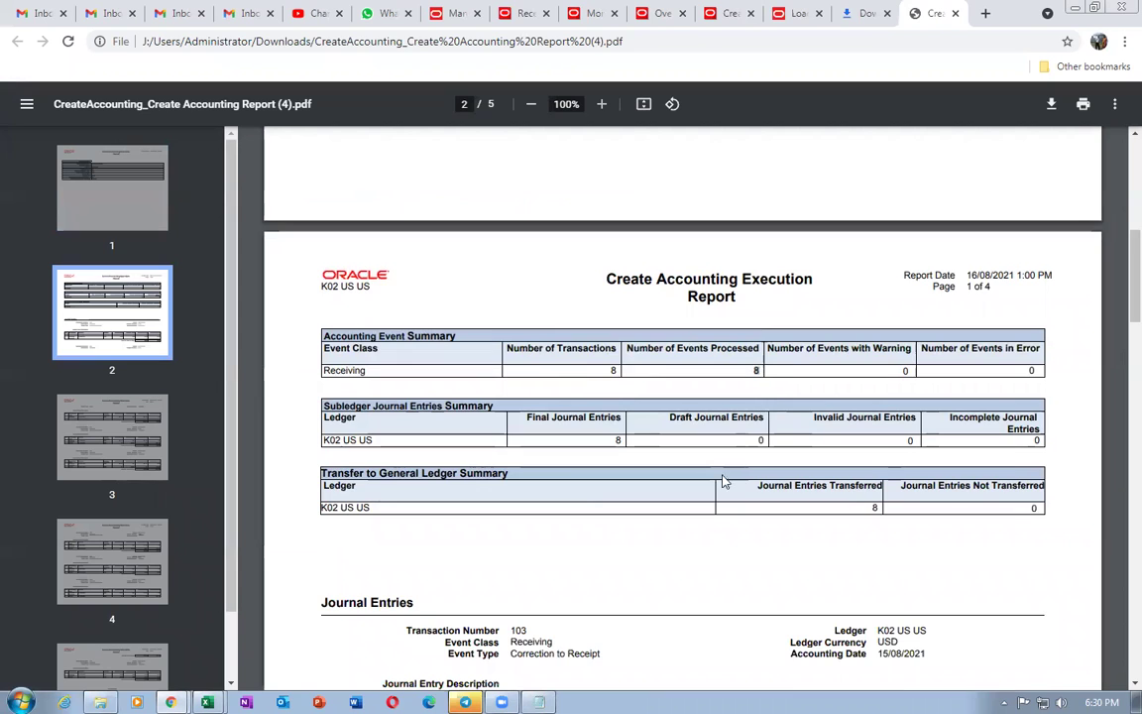
scroll(668, 490, "down", 4)
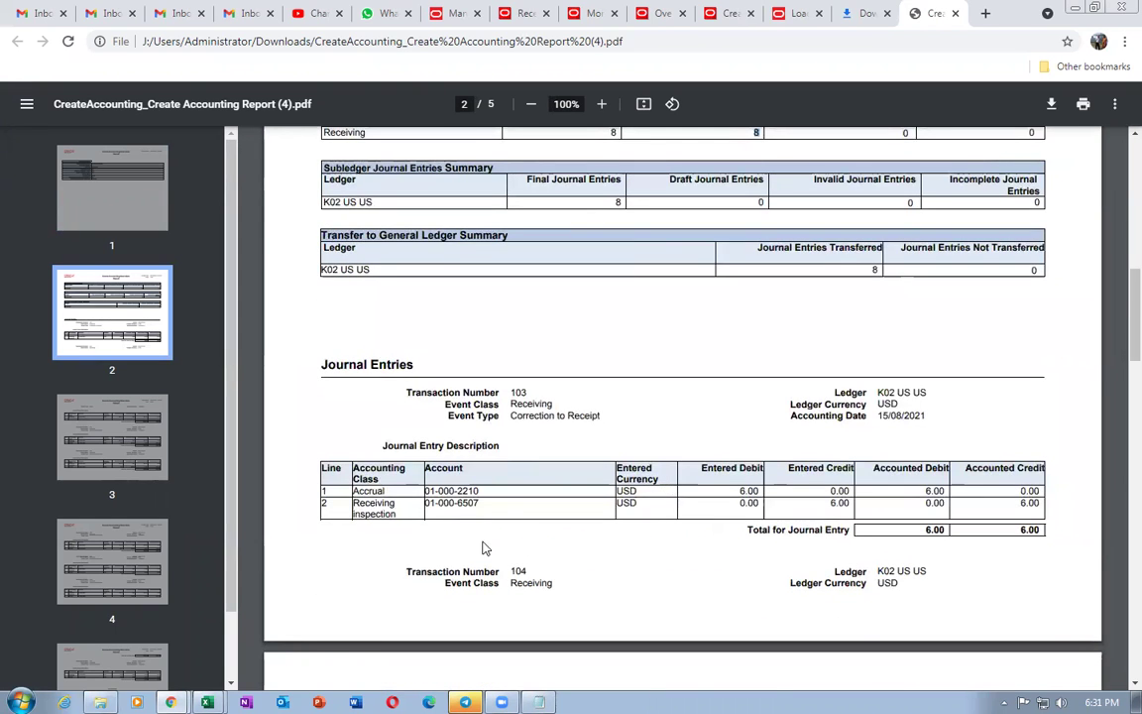
left_click_drag(457, 503, 512, 502)
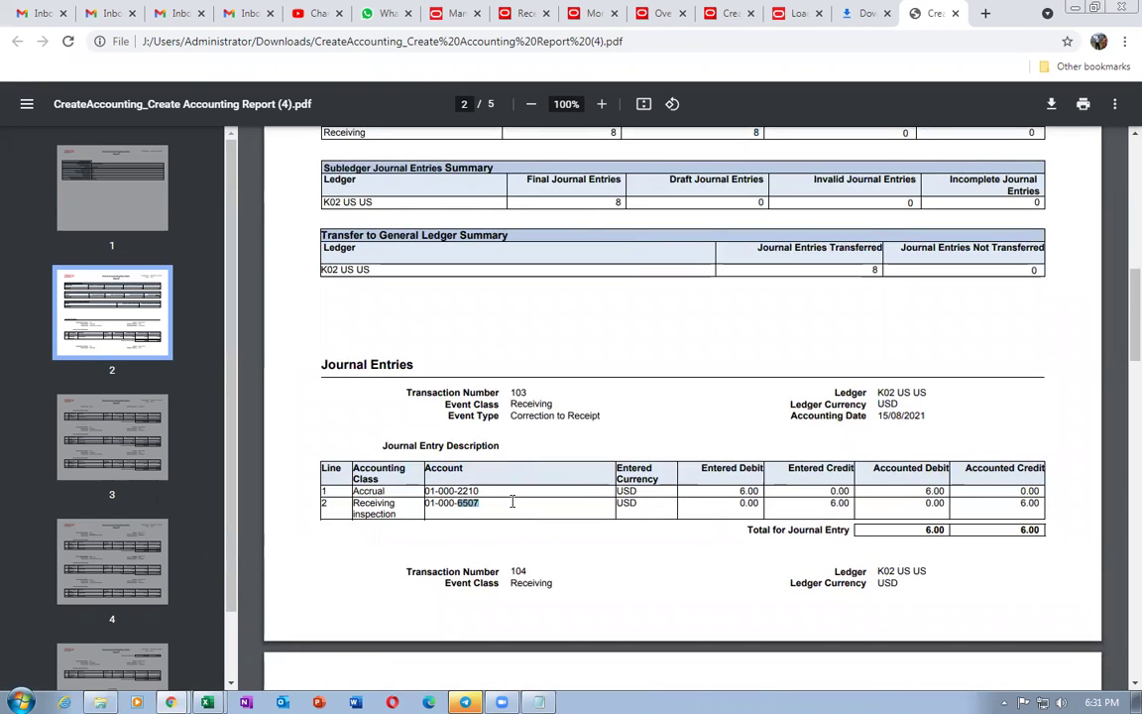
left_click(702, 504)
scroll(666, 555, "down", 4)
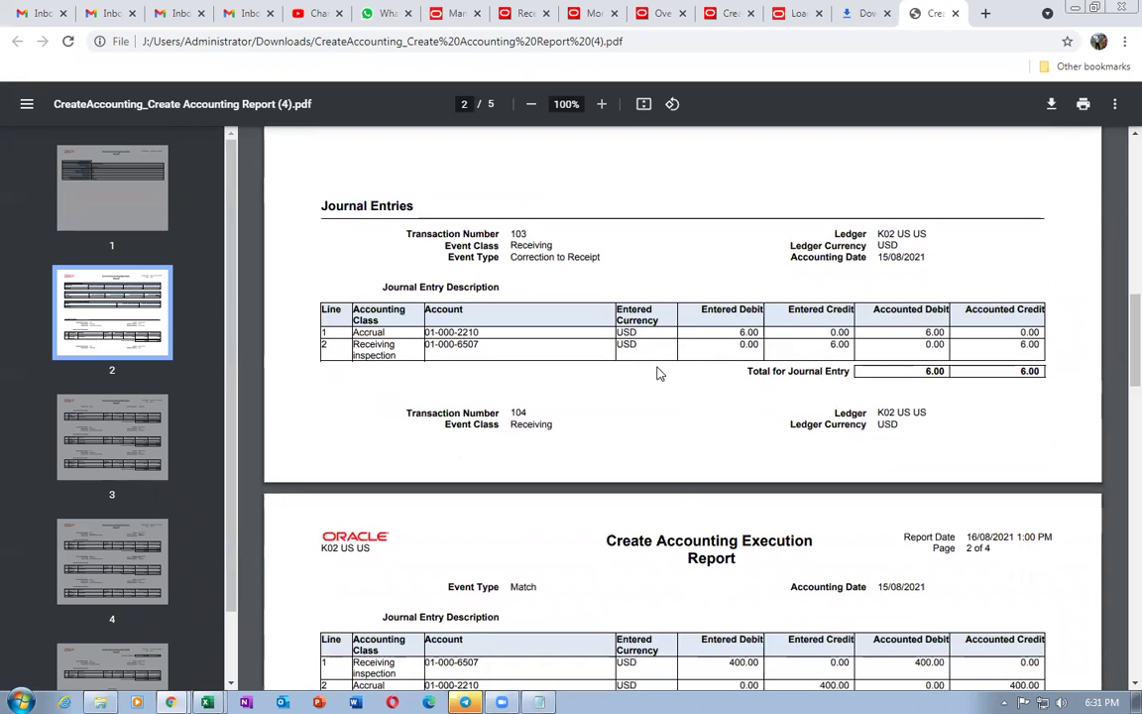
scroll(723, 504, "down", 3)
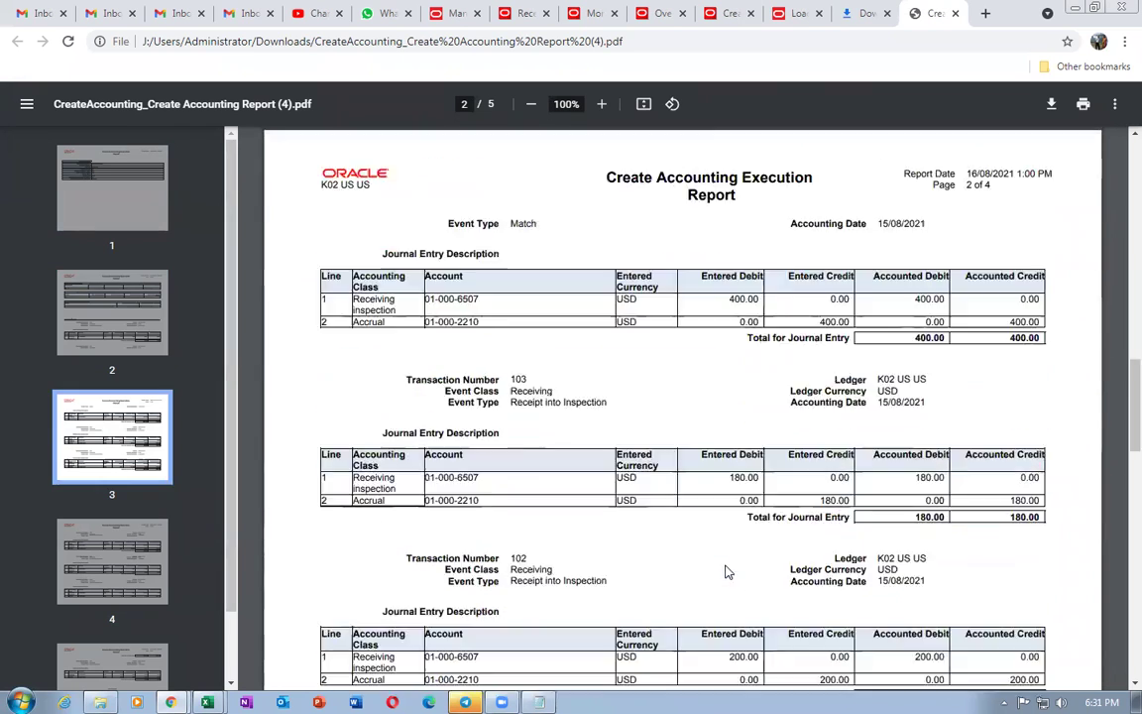
scroll(723, 503, "down", 7)
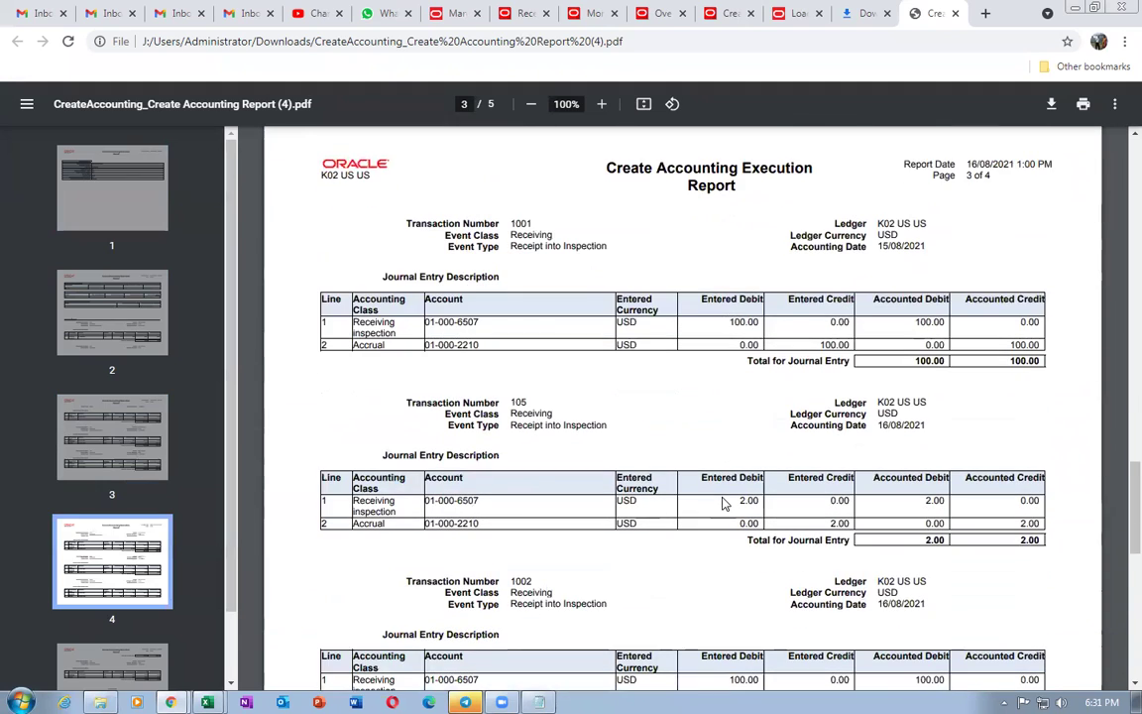
scroll(723, 504, "down", 5)
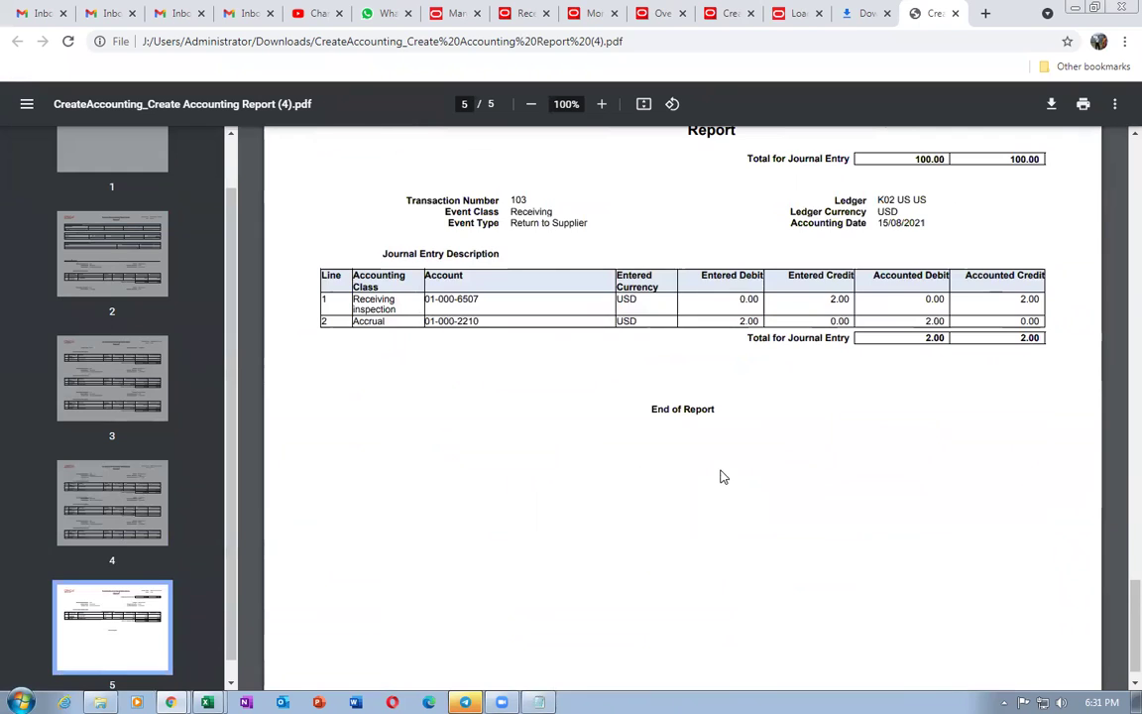
scroll(723, 481, "up", 2)
scroll(723, 481, "up", 1)
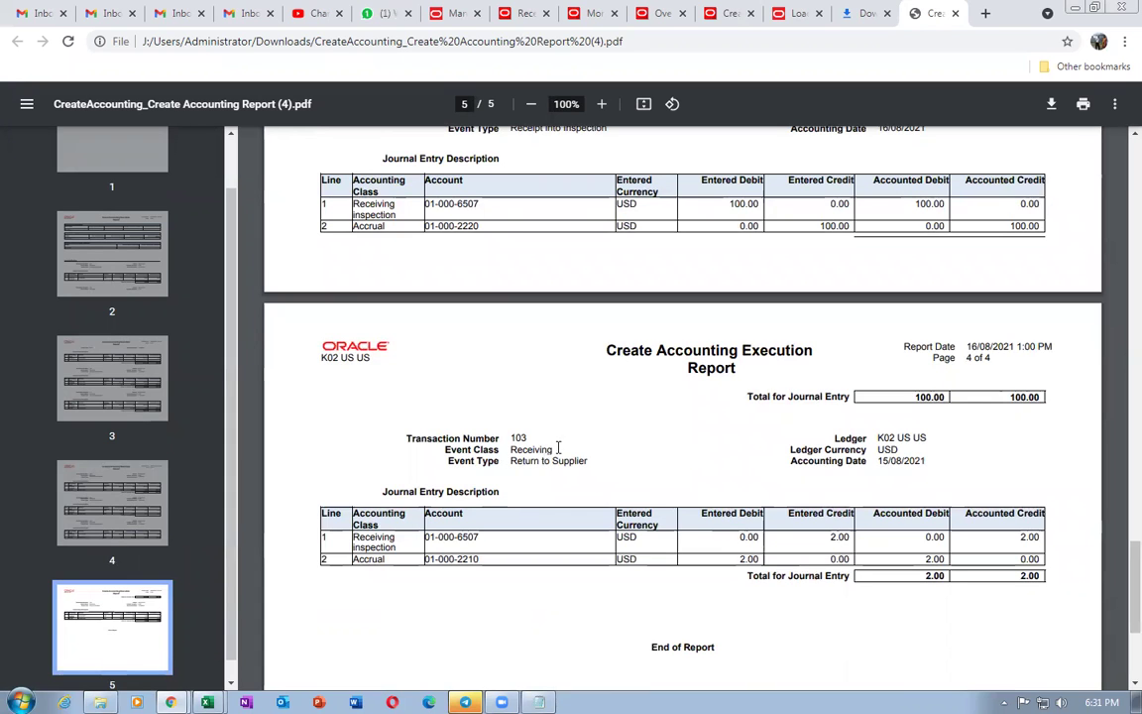
- Check transactions 103 and 1002: 1002's 100.00 debit to 01-000-6507 and 100.00 accrual credit
left_click_drag(503, 438, 533, 437)
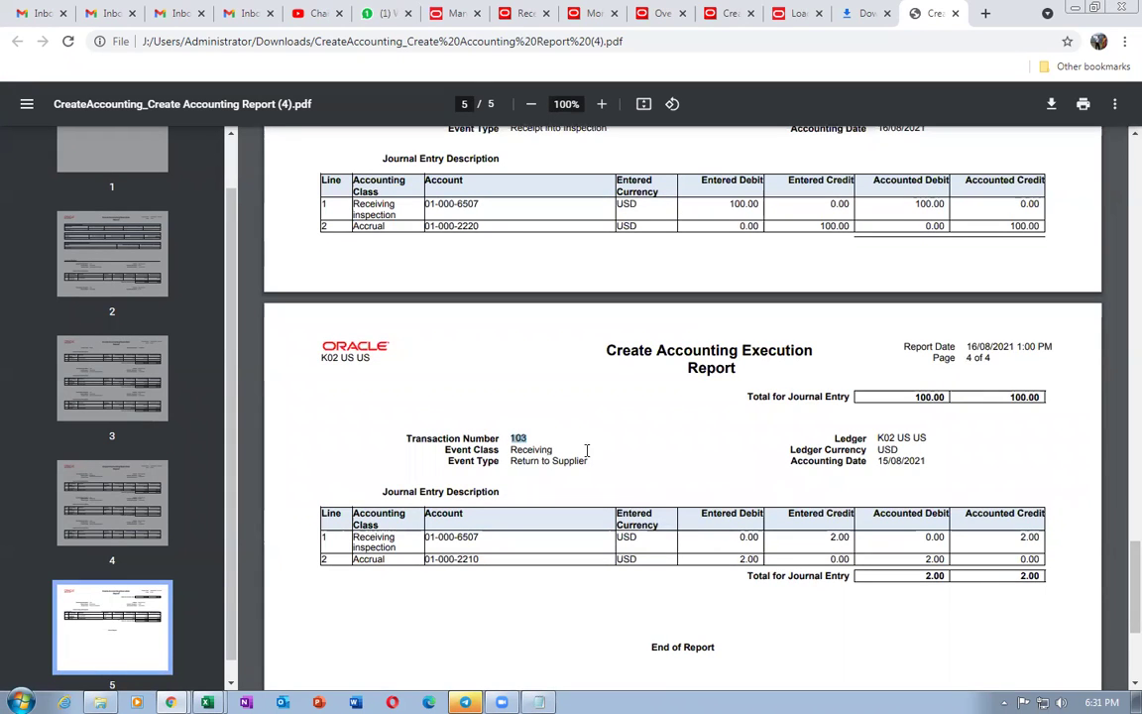
scroll(582, 451, "up", 3)
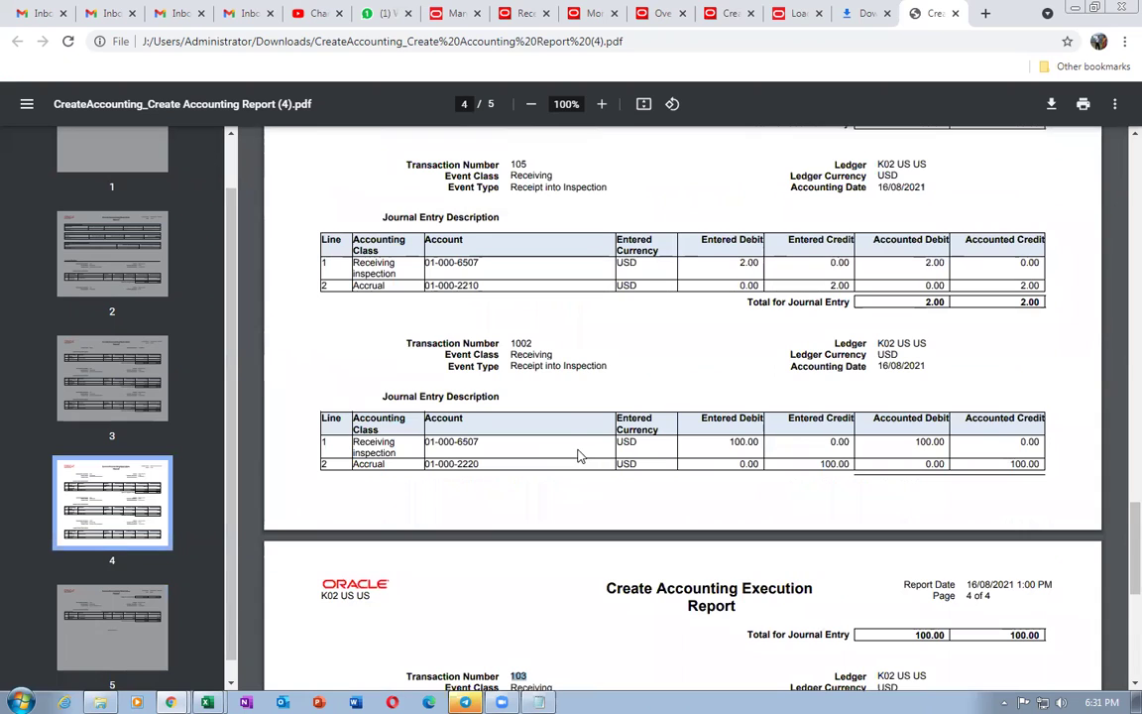
scroll(582, 457, "up", 2)
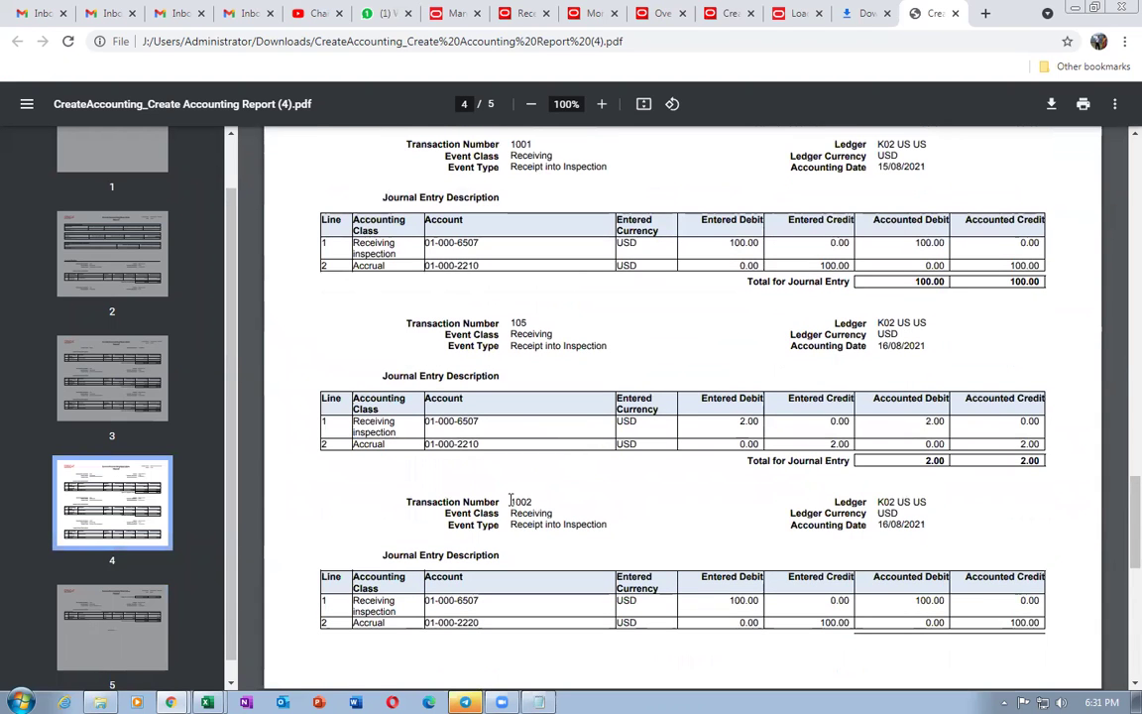
left_click_drag(514, 499, 537, 495)
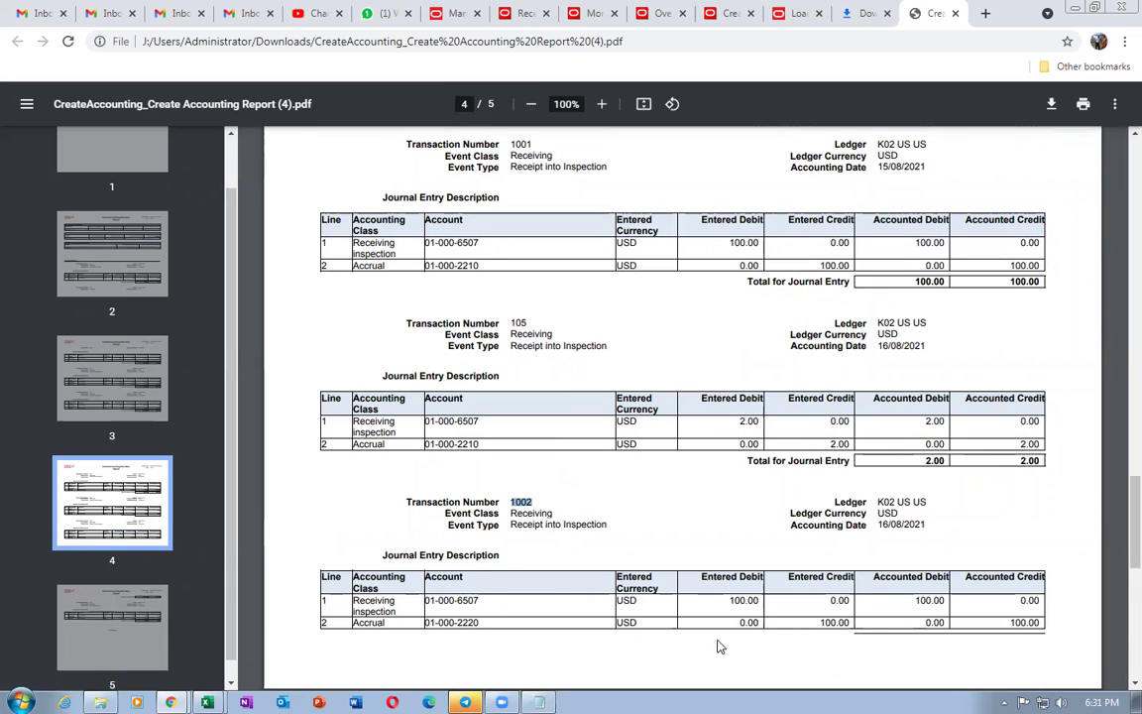
left_click_drag(729, 600, 760, 601)
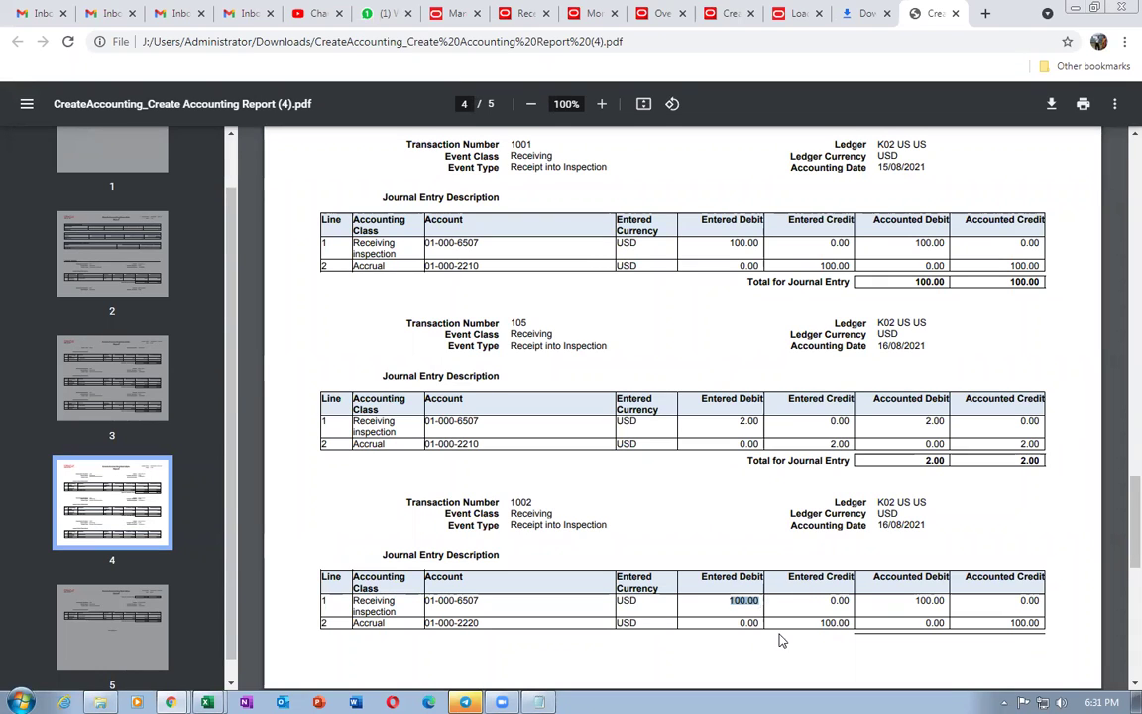
left_click_drag(821, 623, 855, 623)
left_click_drag(431, 601, 481, 601)
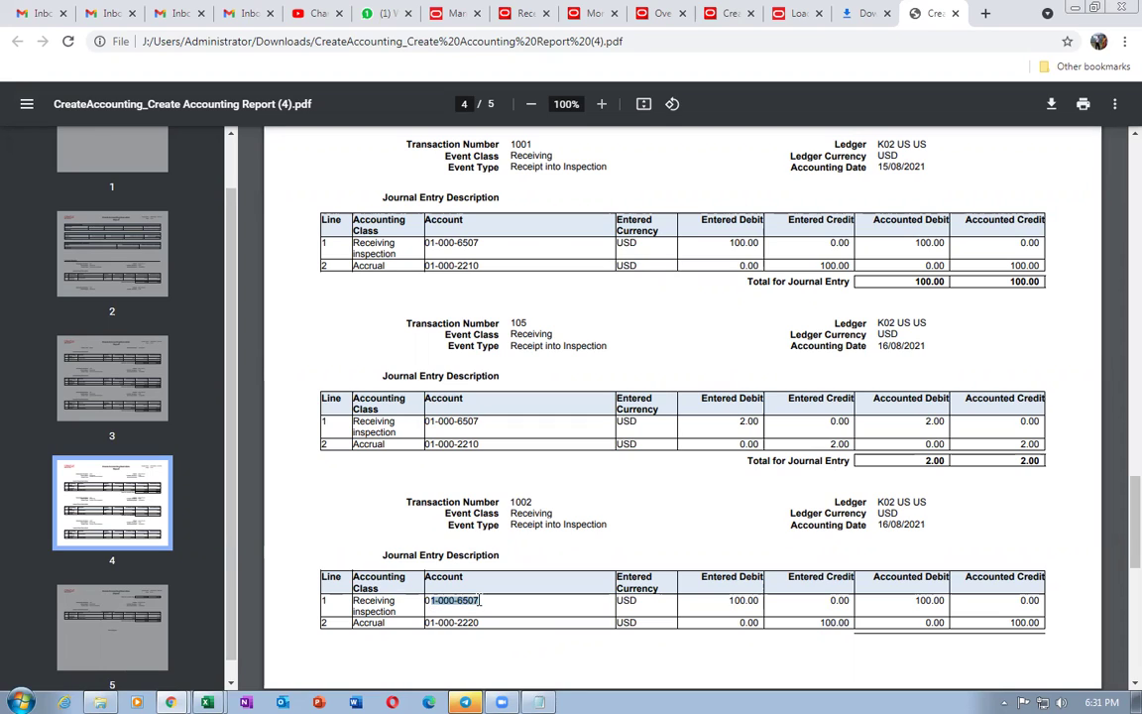
left_click(732, 602)
mouse_move(207, 702)
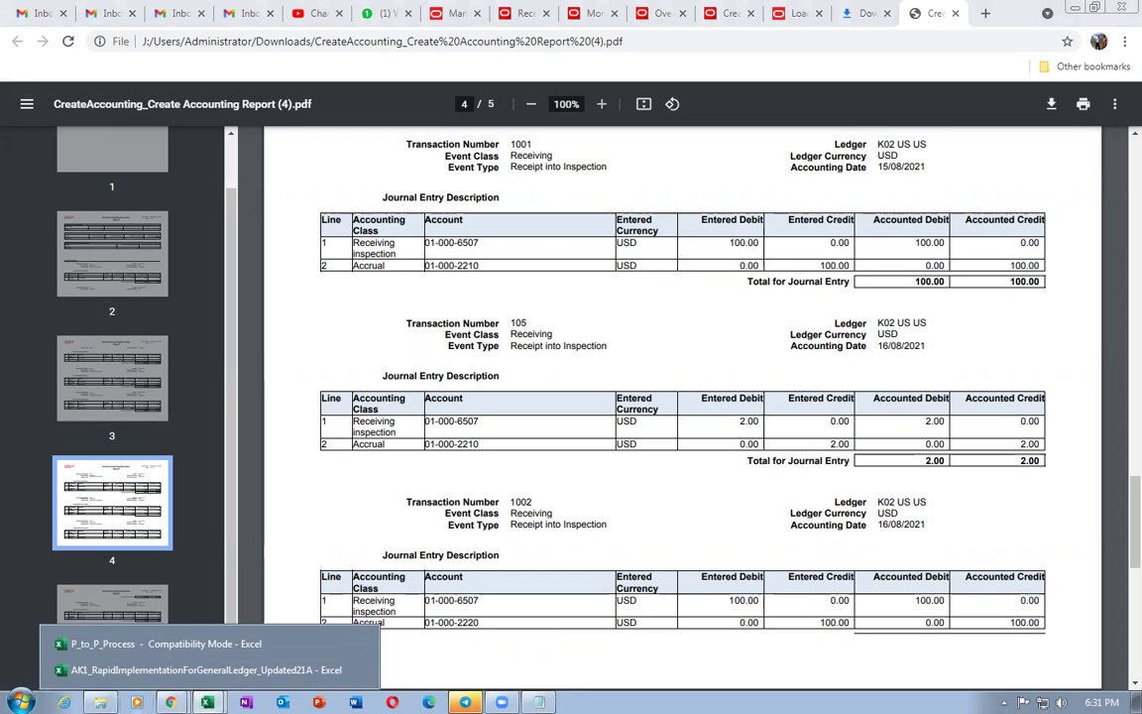
left_click(159, 644)
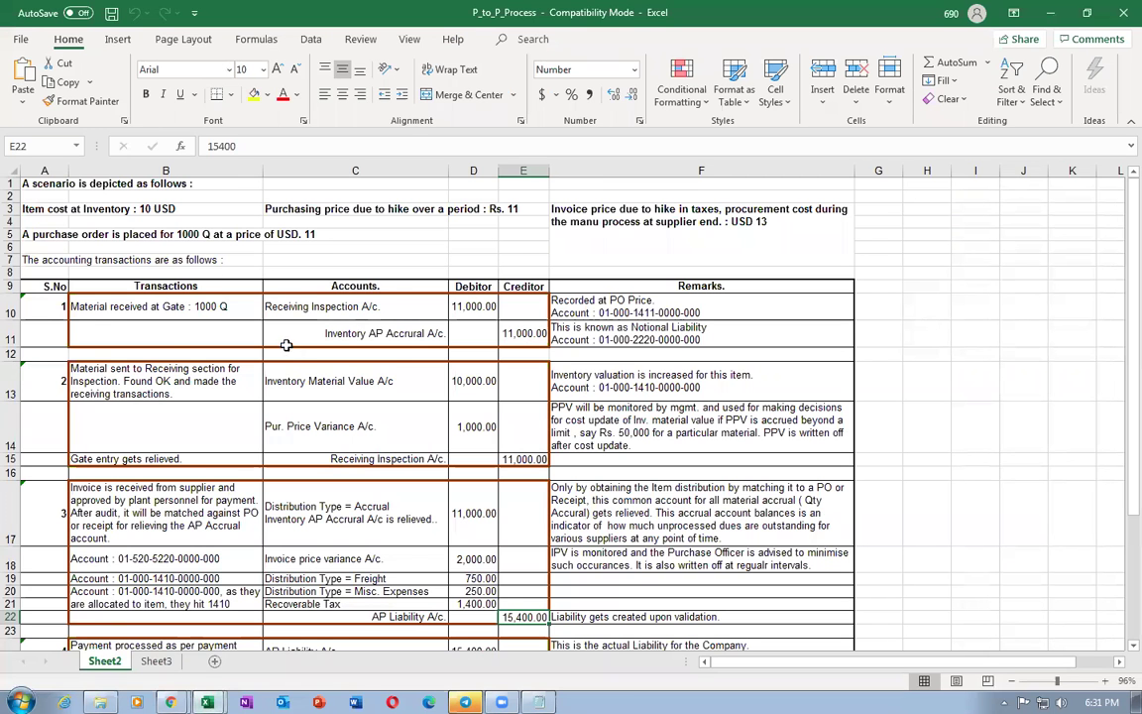
left_click(397, 333)
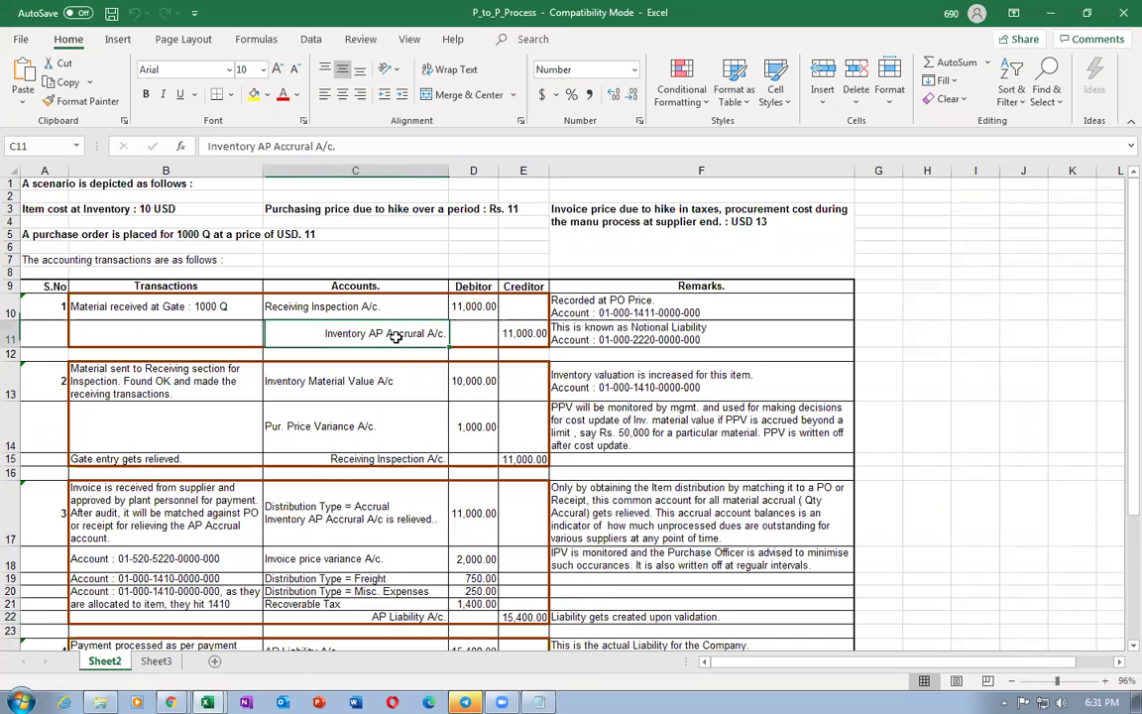
left_click(516, 337)
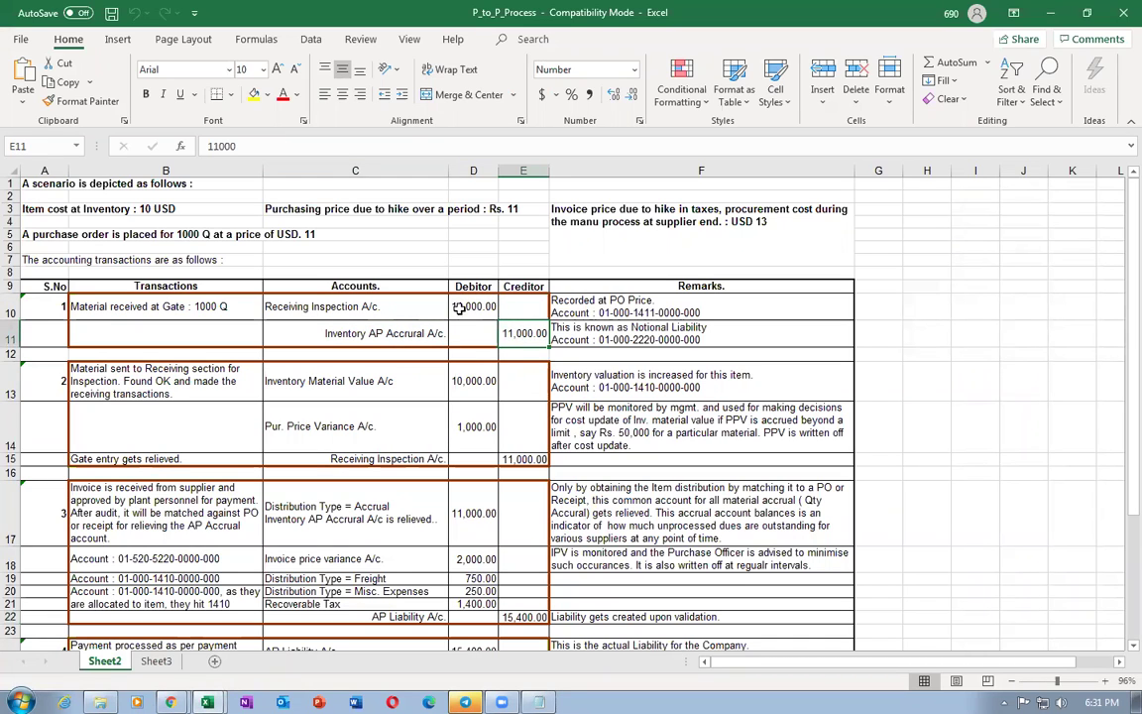
left_click_drag(378, 308, 508, 333)
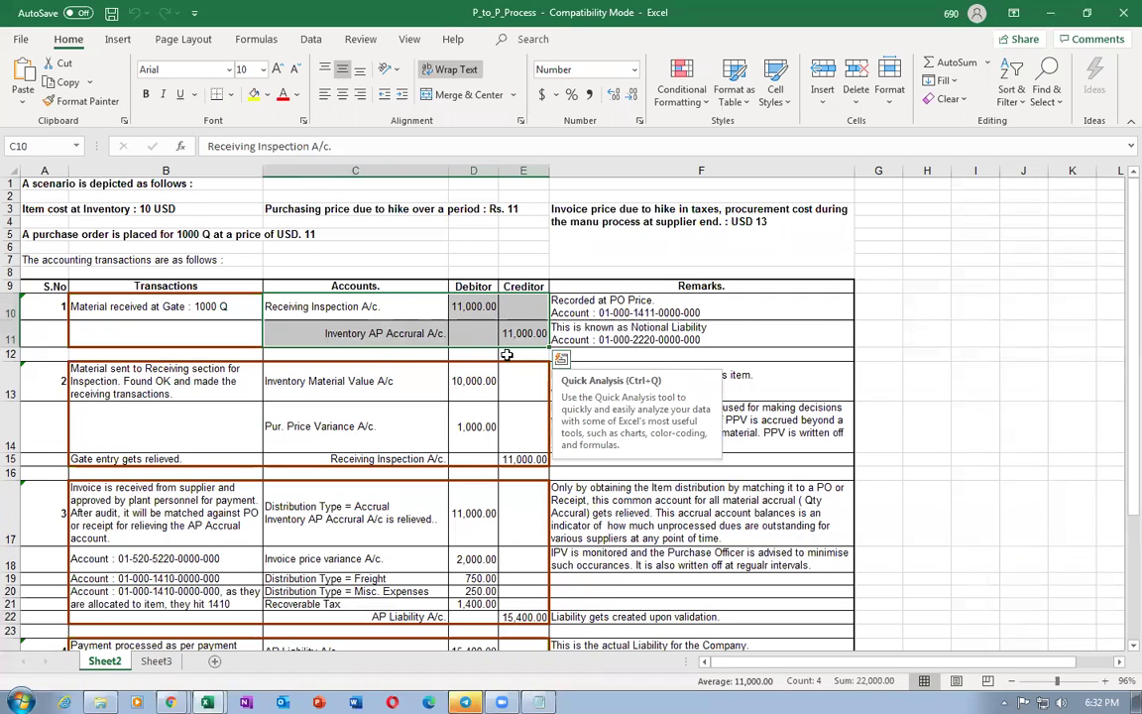
key("alt+Tab")
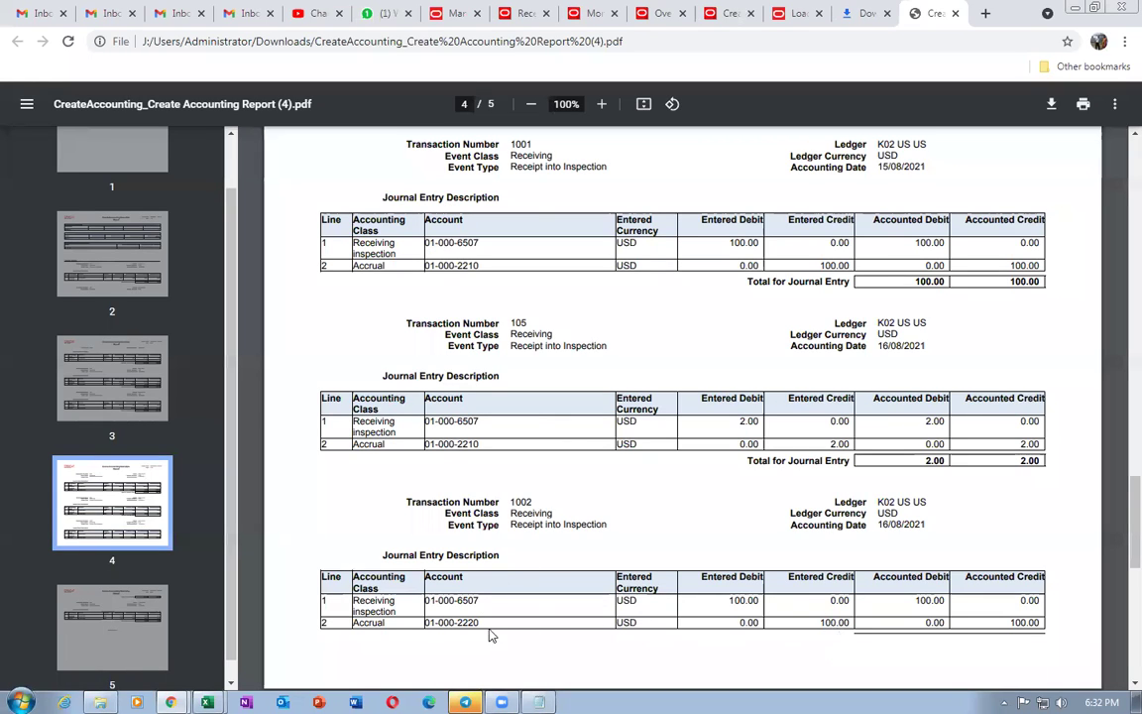
- Check 1002's accrual account 01-000-2220, then close the report PDF, Downloads and loading tabs
left_click_drag(438, 623, 488, 612)
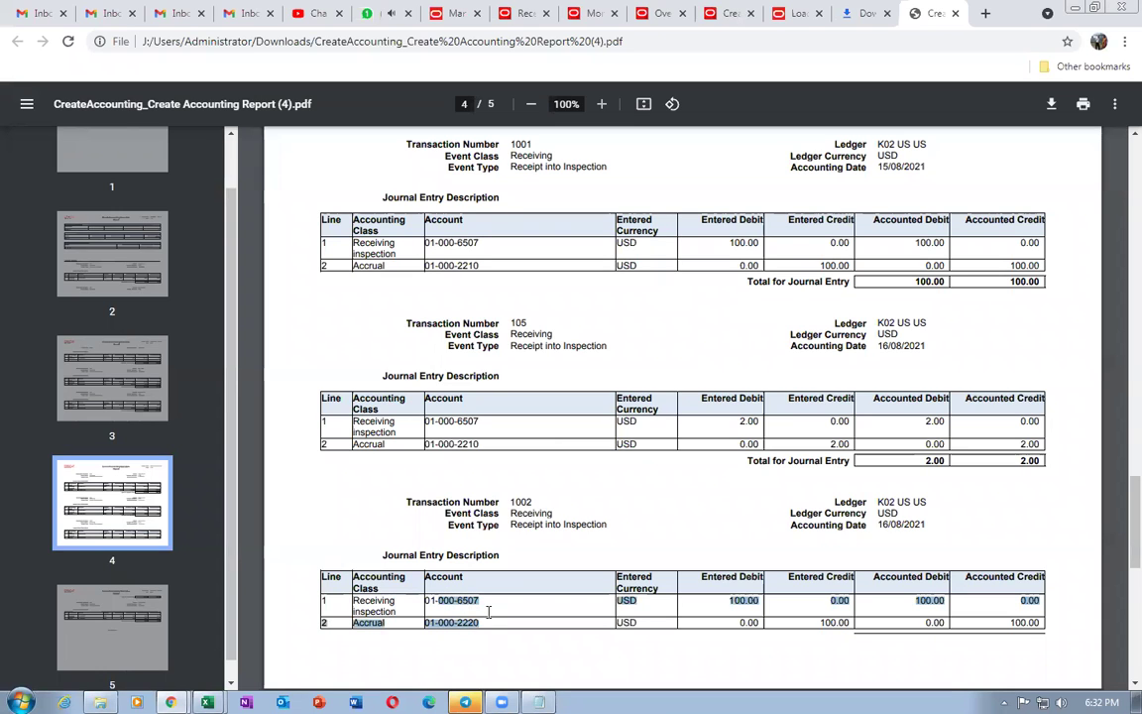
left_click(337, 516)
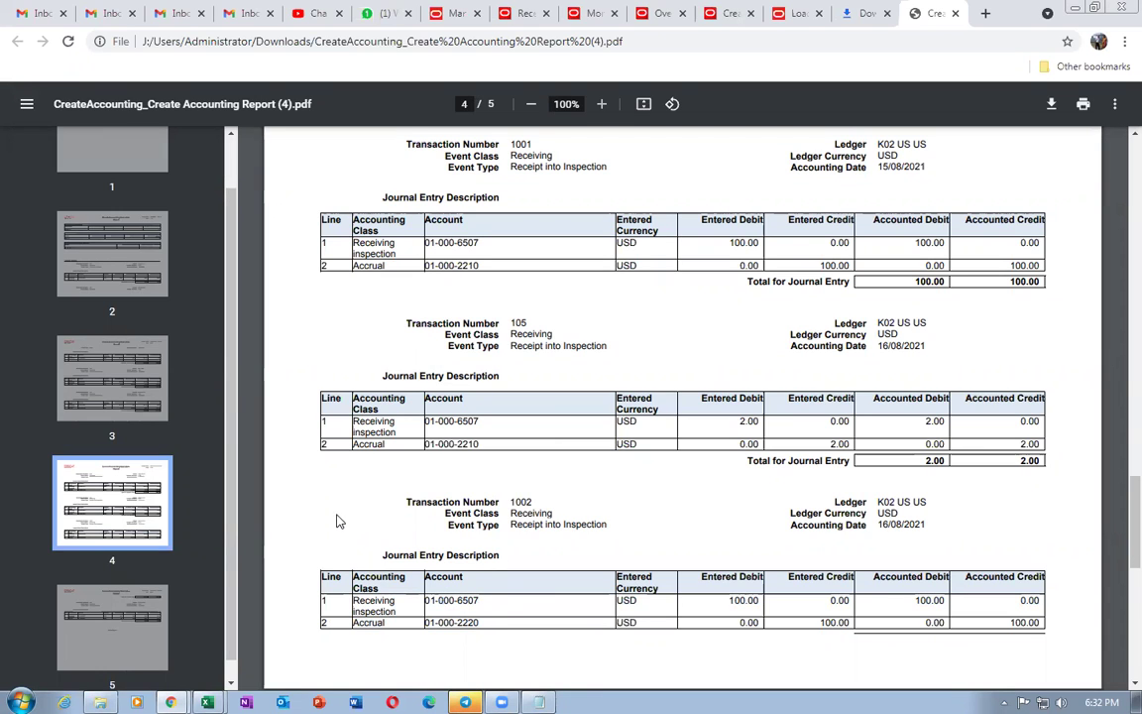
left_click(954, 12)
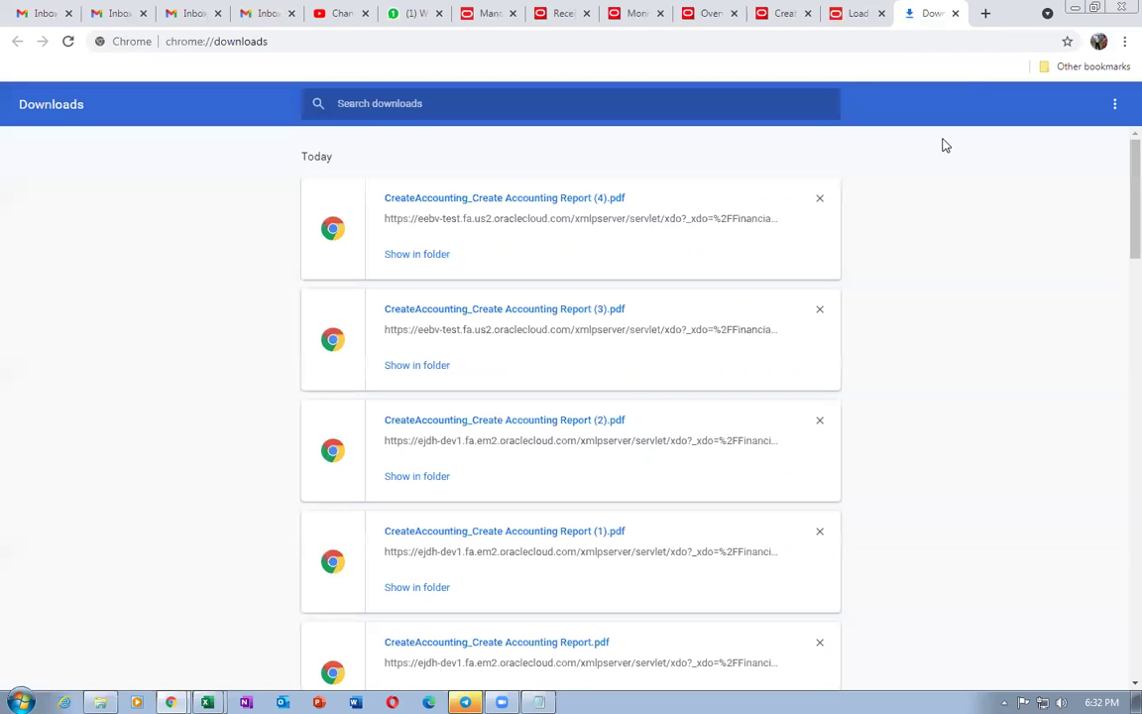
left_click(955, 13)
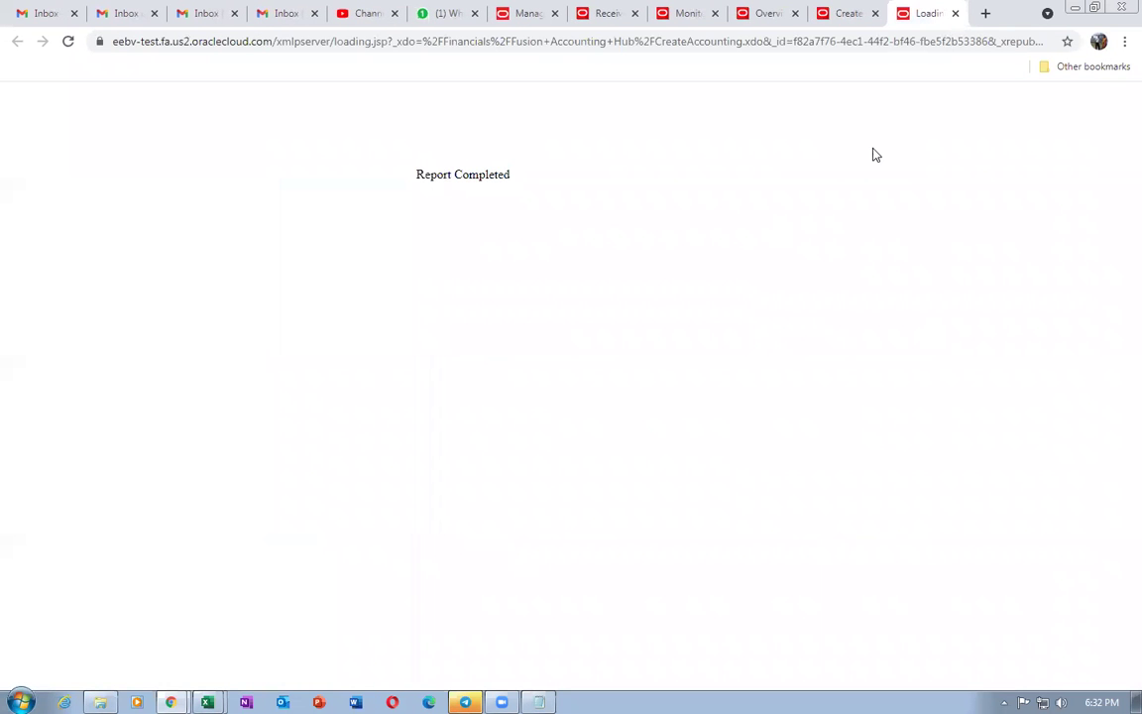
left_click(956, 13)
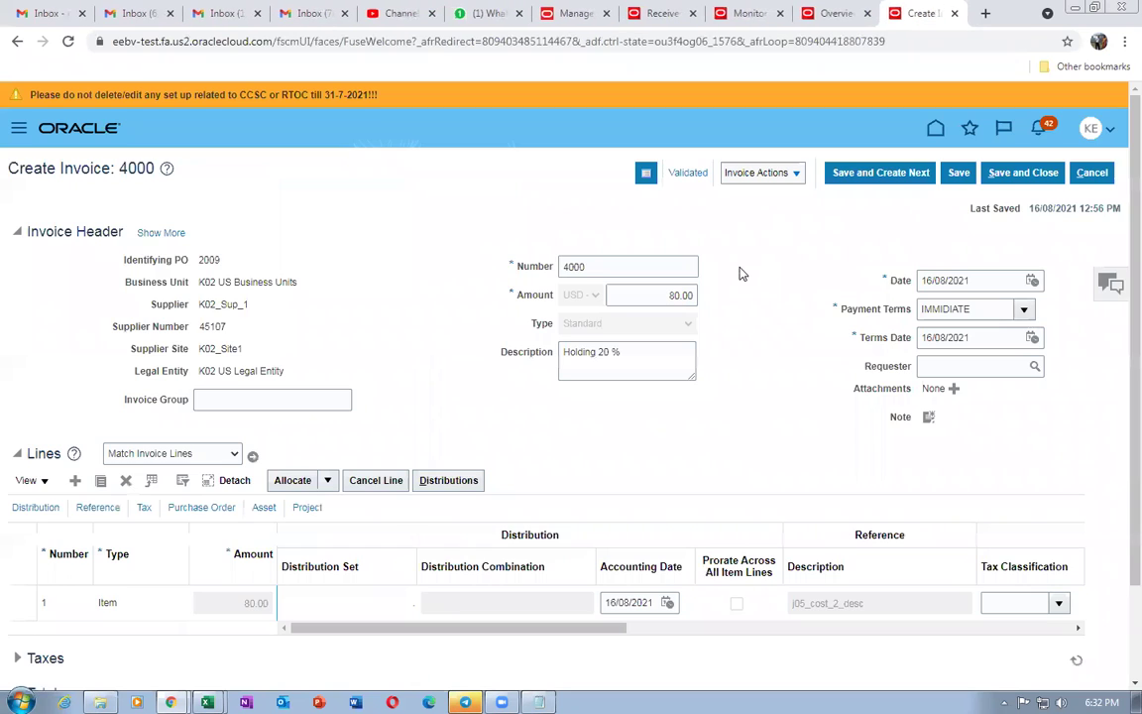
left_click(667, 13)
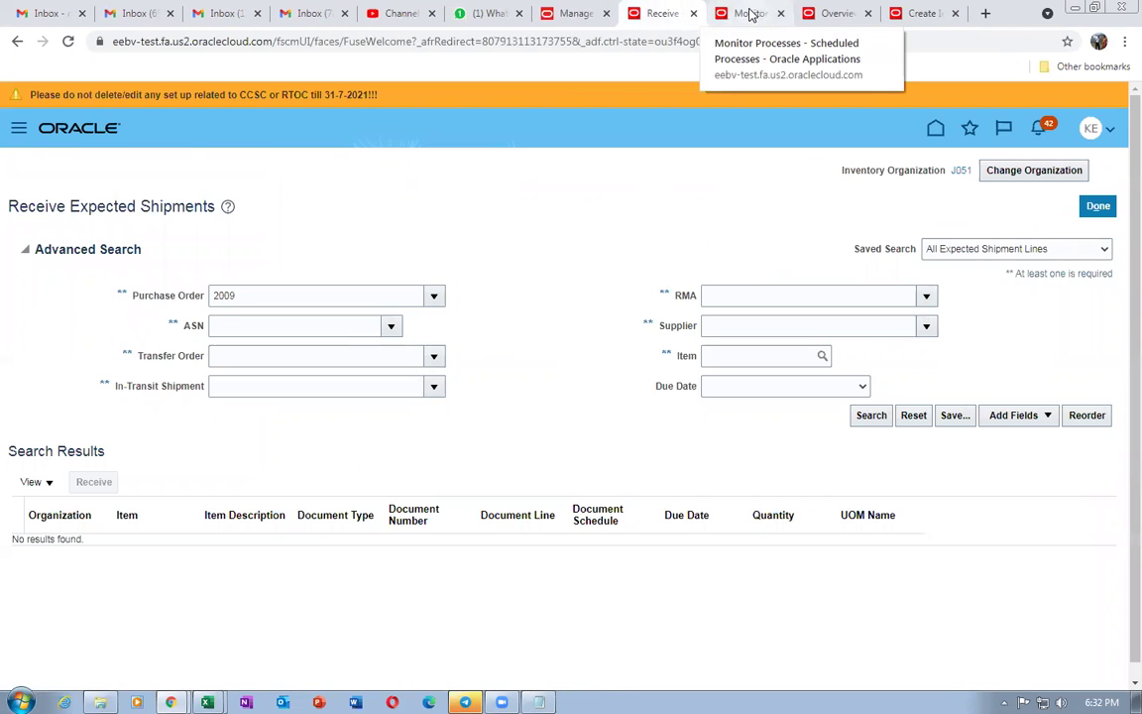
left_click(833, 14)
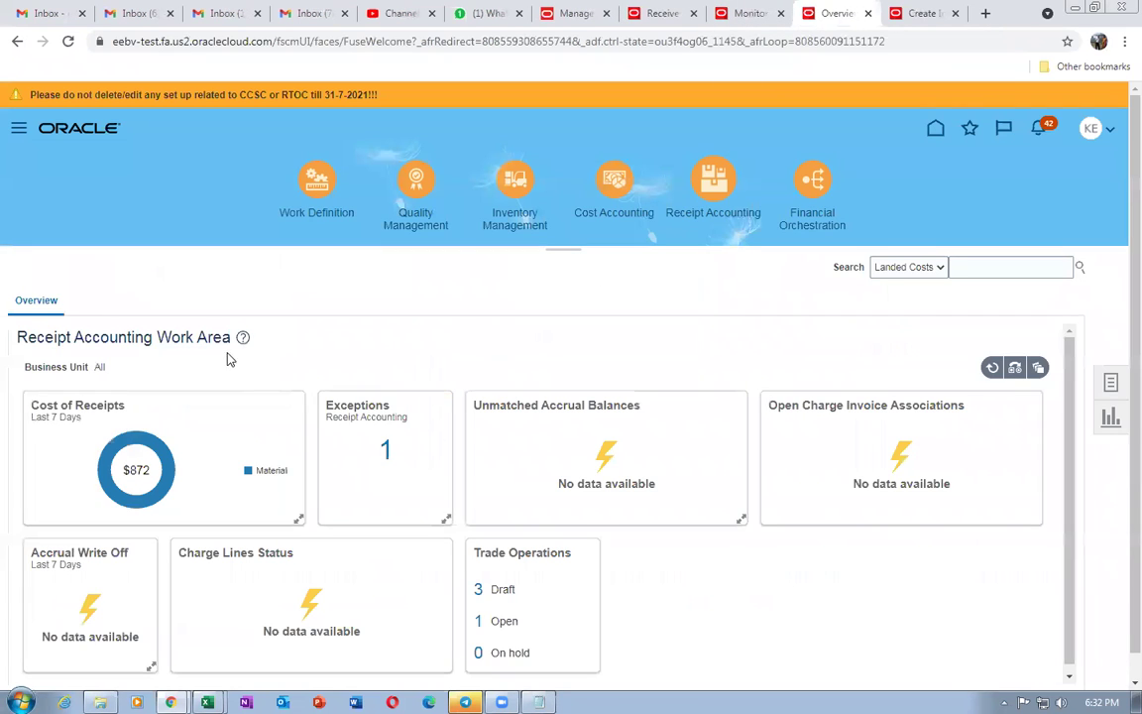
left_click(1110, 384)
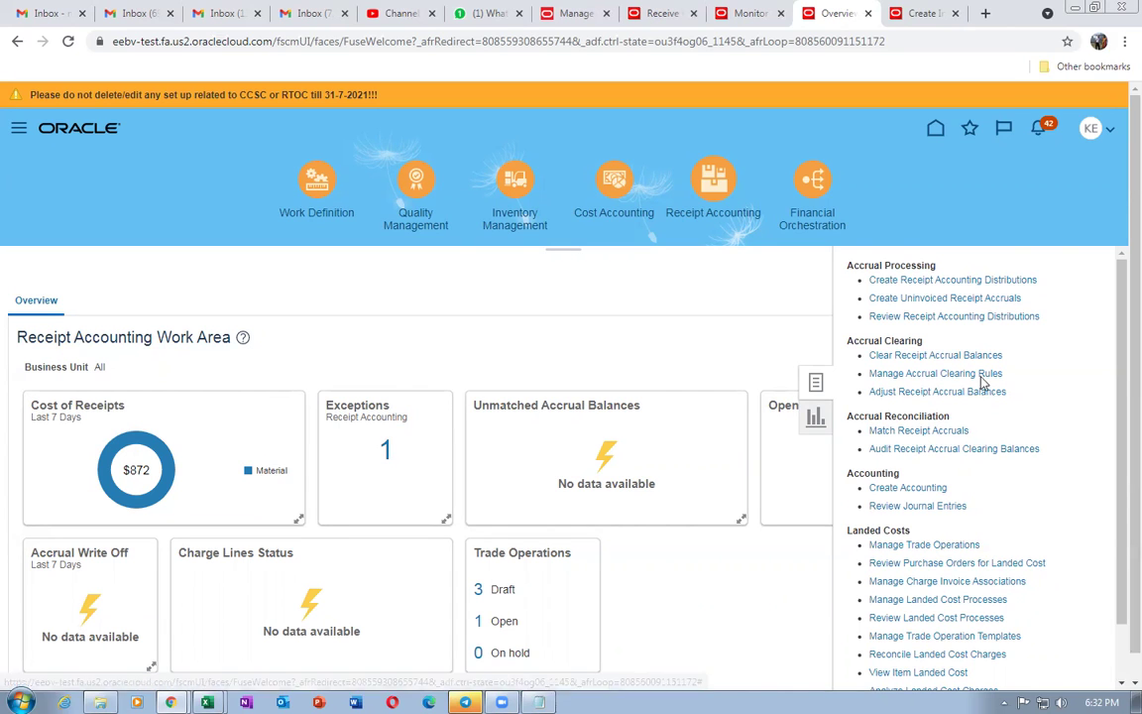
left_click(922, 14)
right_click(922, 14)
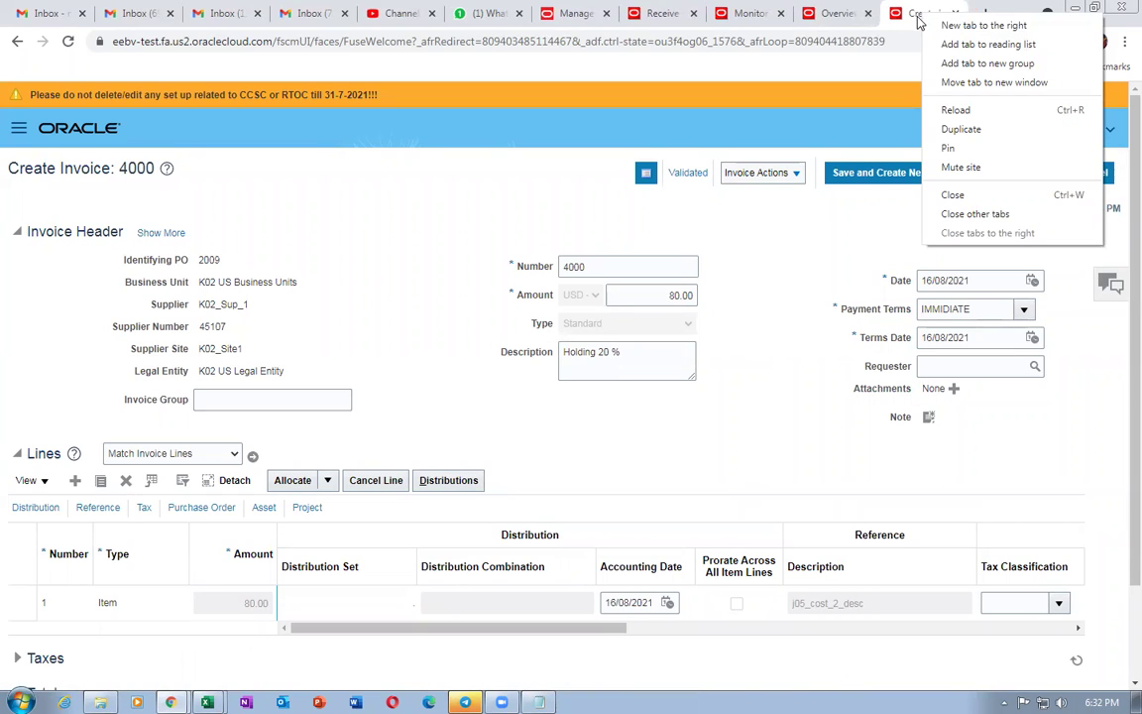
- Duplicate the Create Invoice tab and go to Setup and Maintenance
left_click(958, 130)
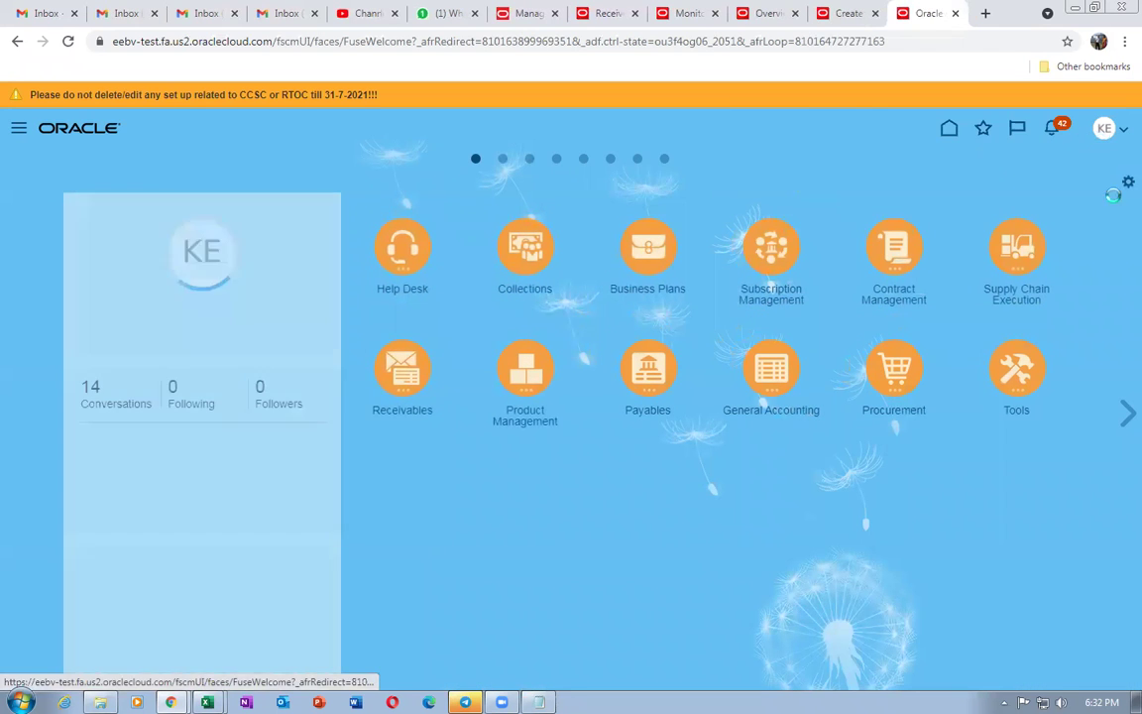
left_click(1104, 128)
left_click(878, 363)
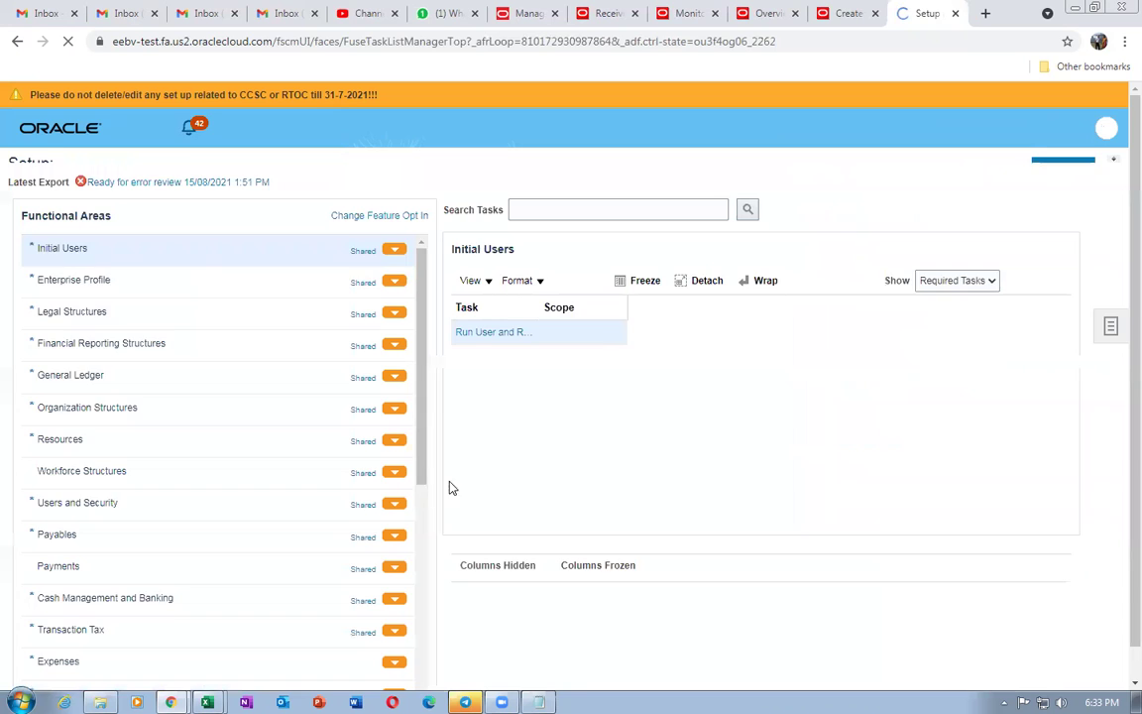
- Search tasks for man%common%opt% and open Manage Common Options for Payables and Procurement
left_click(1112, 354)
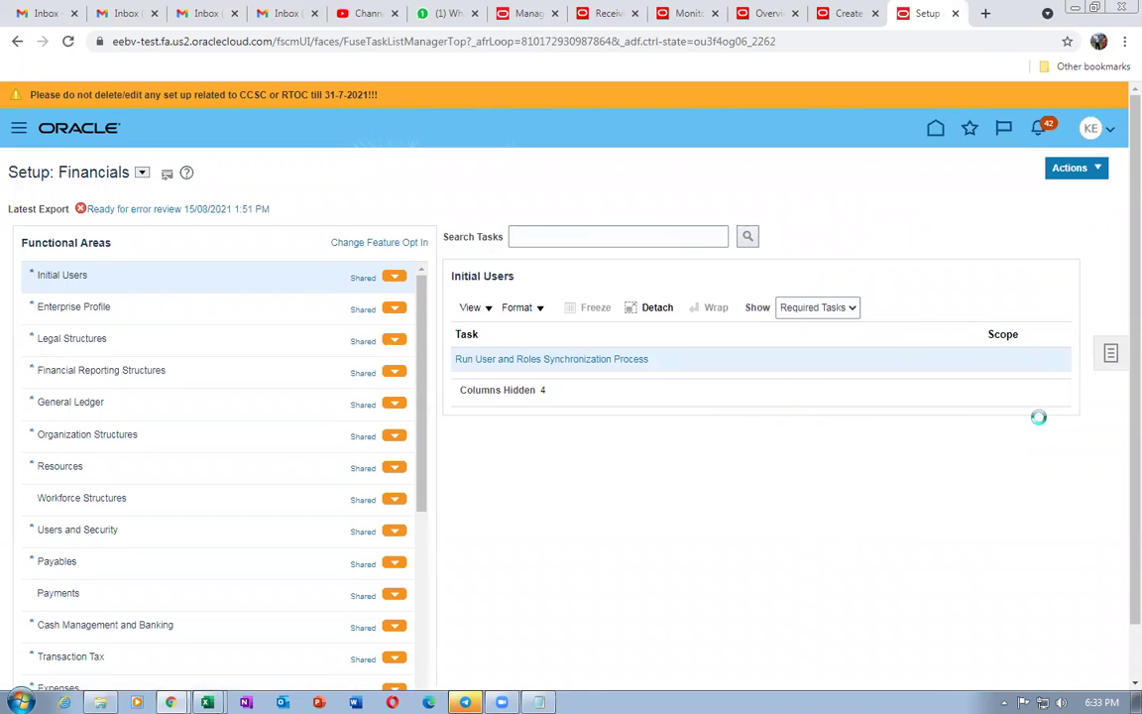
left_click(986, 382)
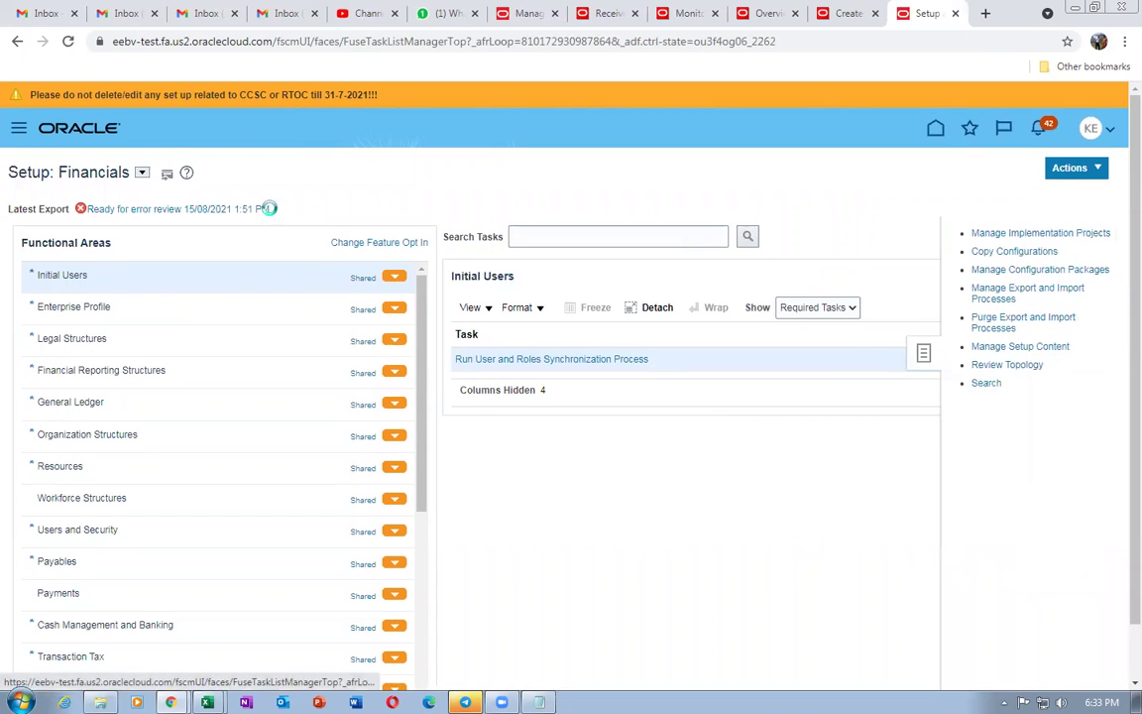
left_click(319, 208)
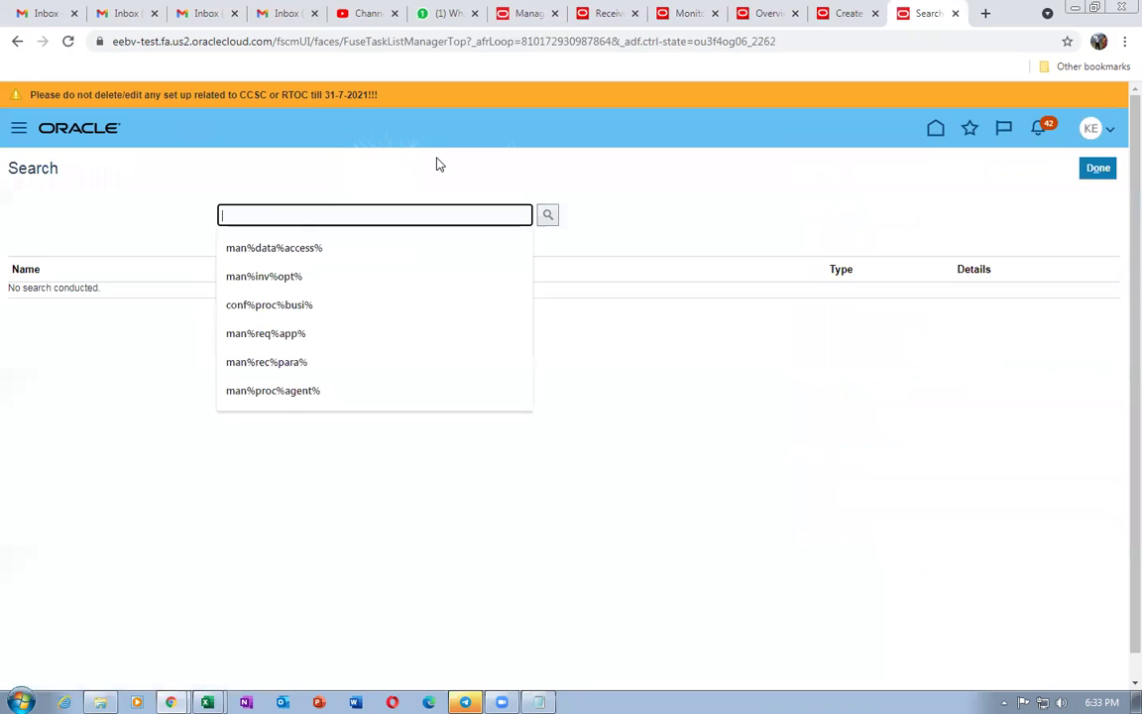
type("man")
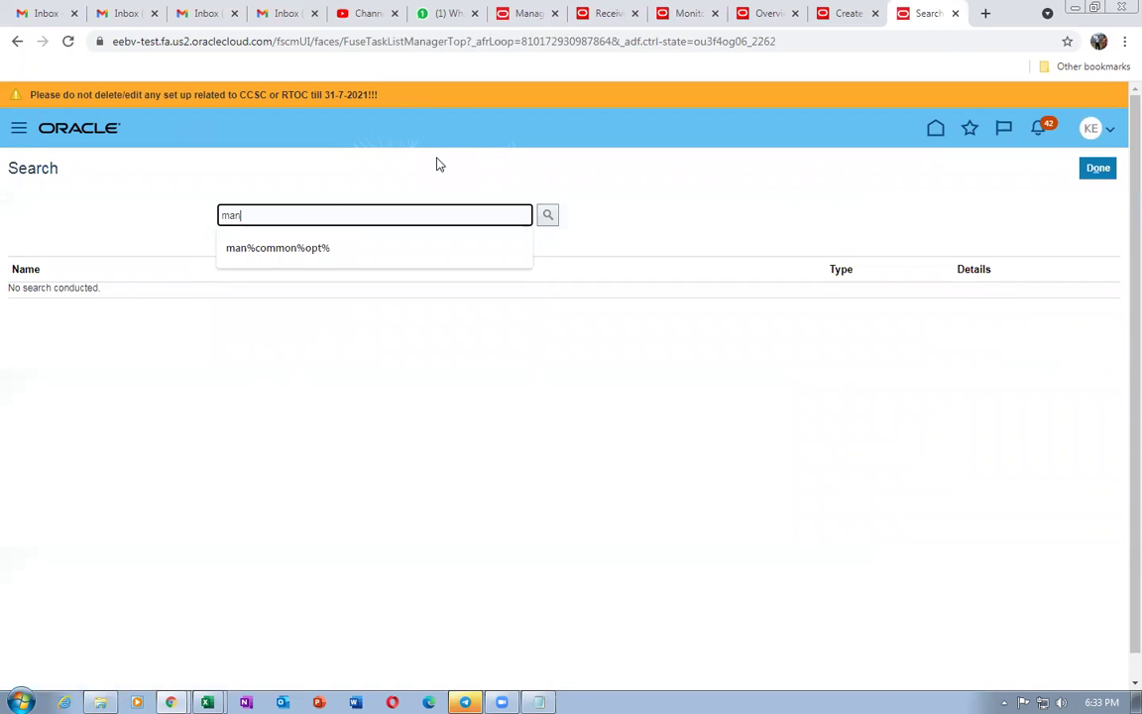
type("%common%opt%")
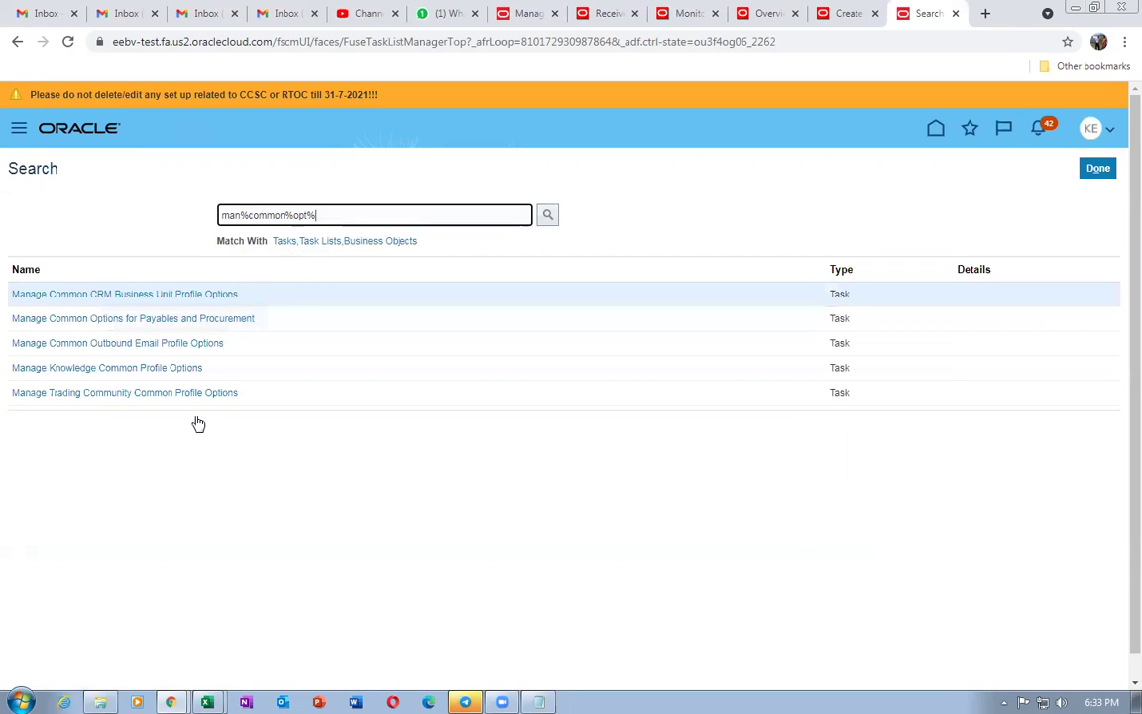
left_click(67, 320)
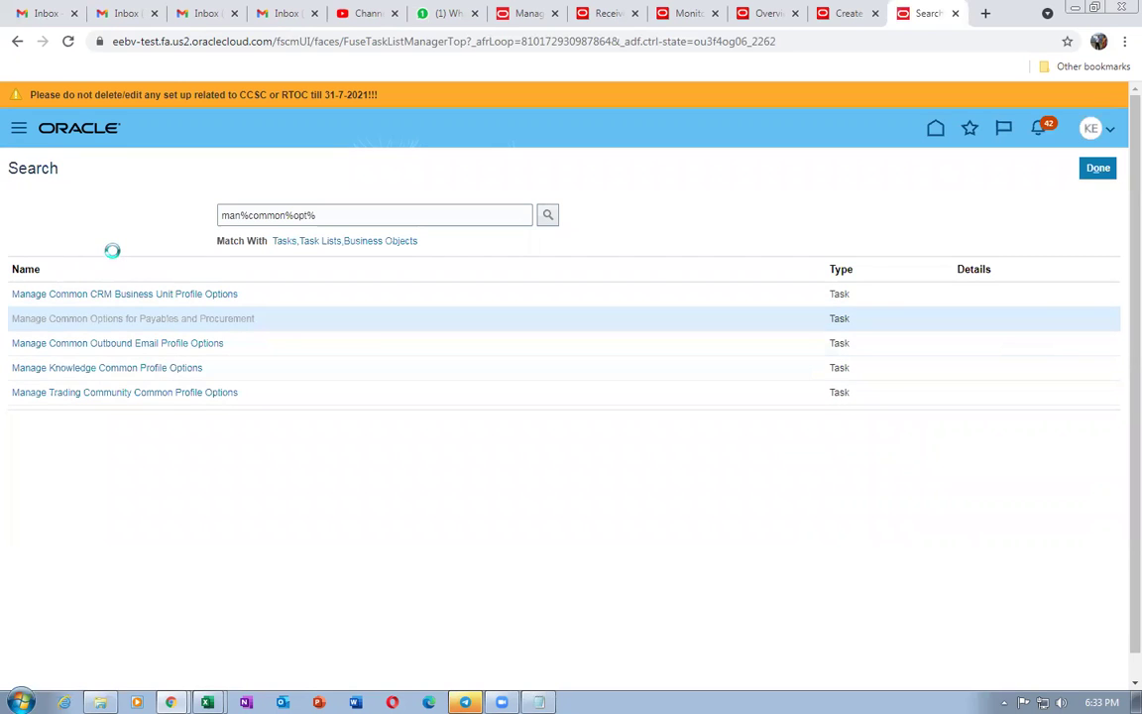
left_click(133, 215)
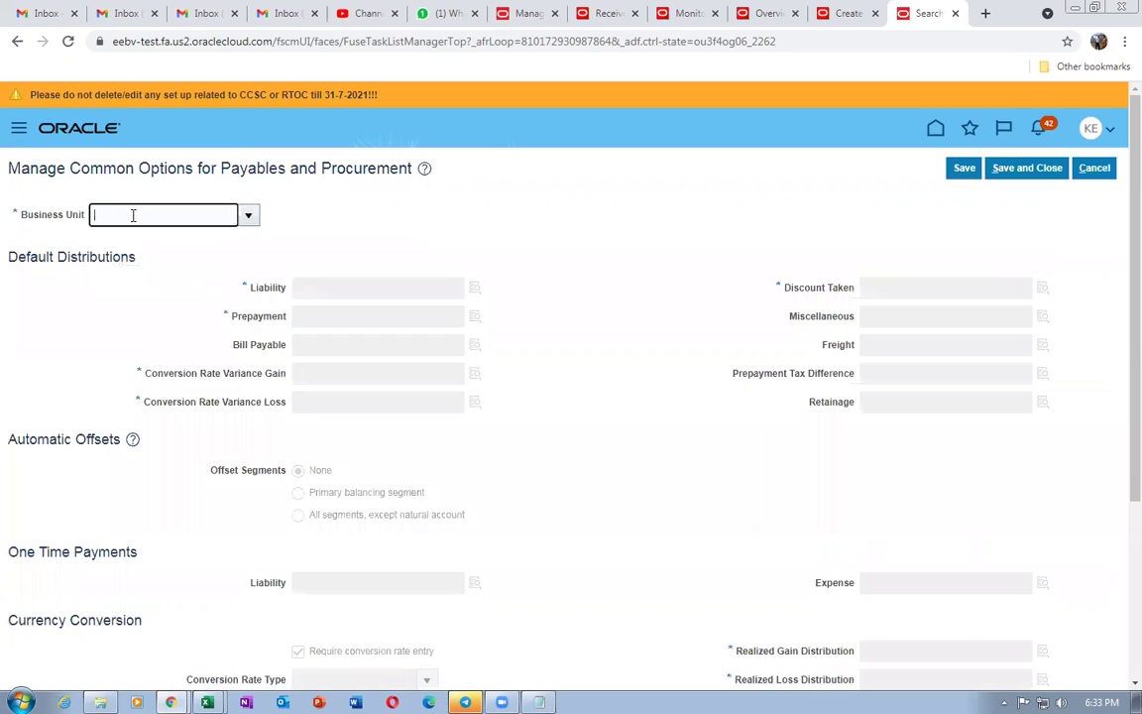
- Select K02 US Business Units, confirm Accrue Expense Items is At receipt, and cancel without saving
type("K02")
key("Tab")
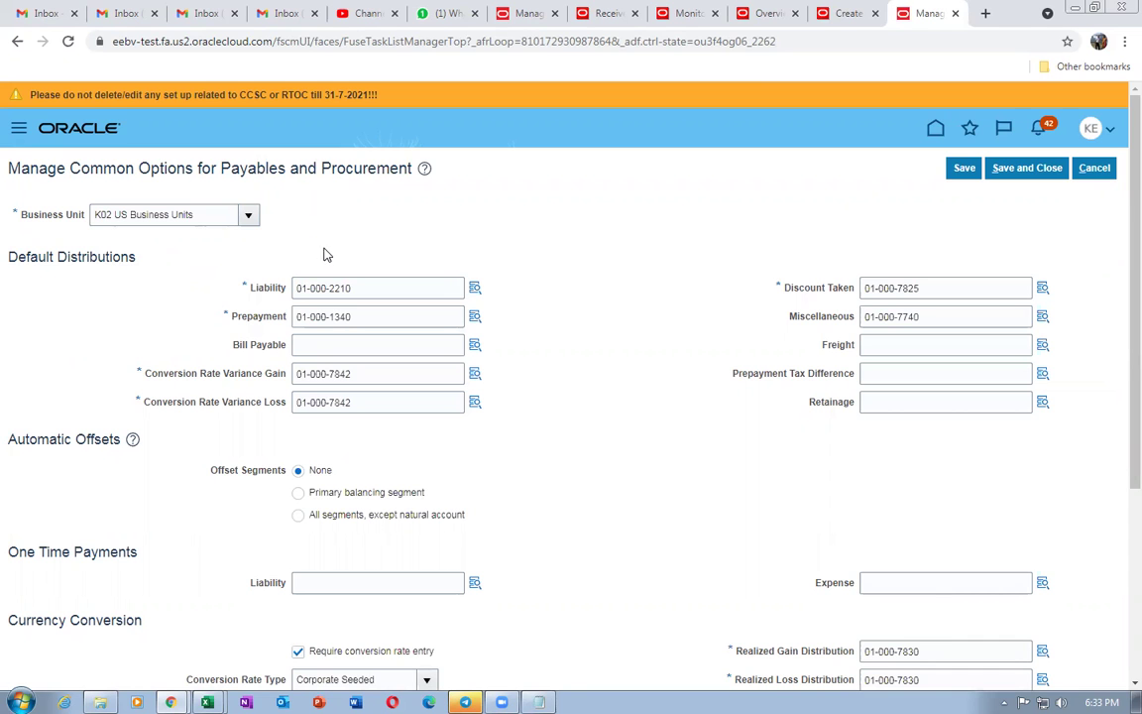
scroll(341, 253, "down", 3)
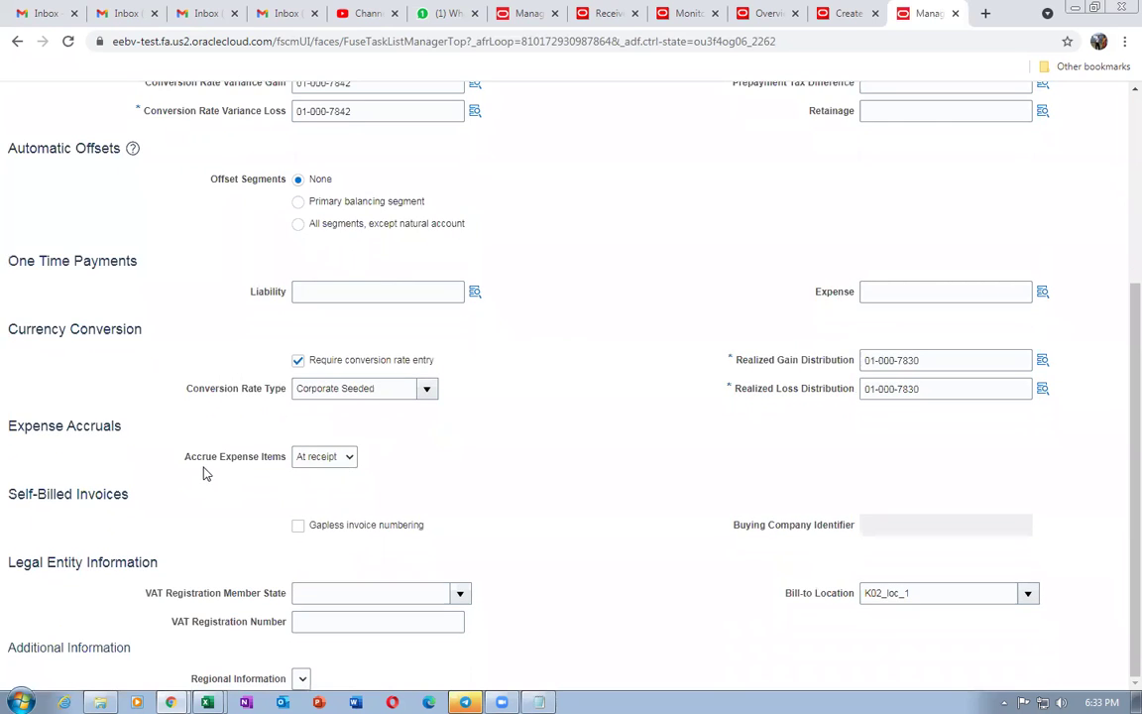
left_click(324, 458)
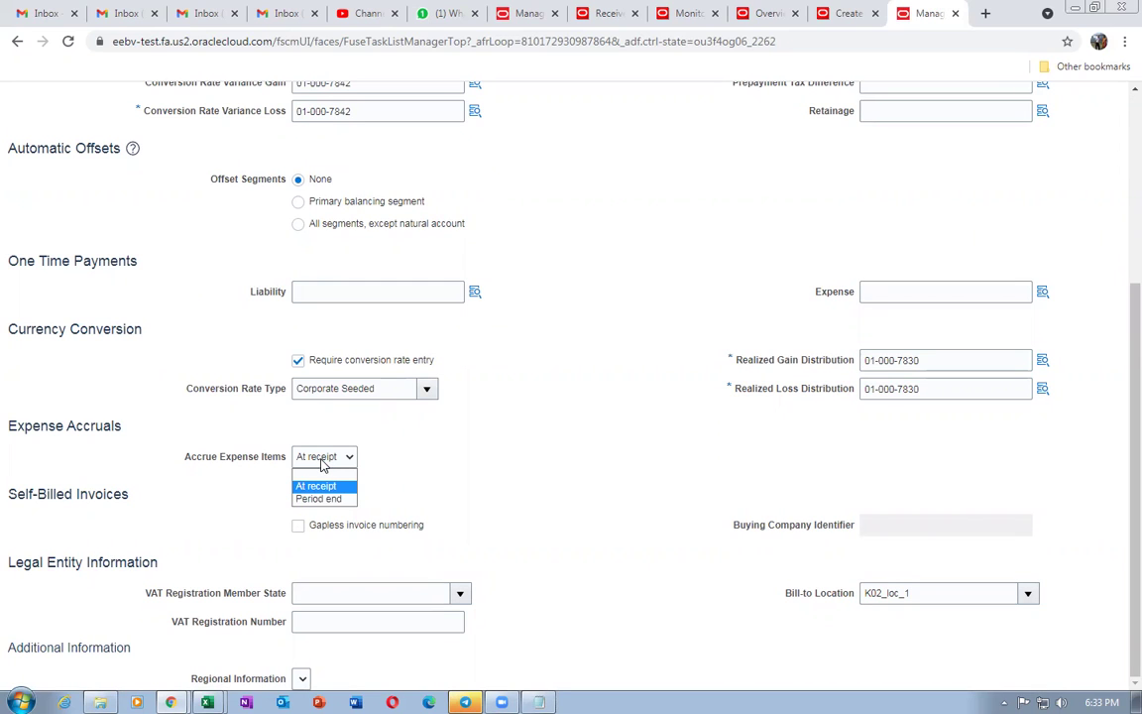
left_click(427, 472)
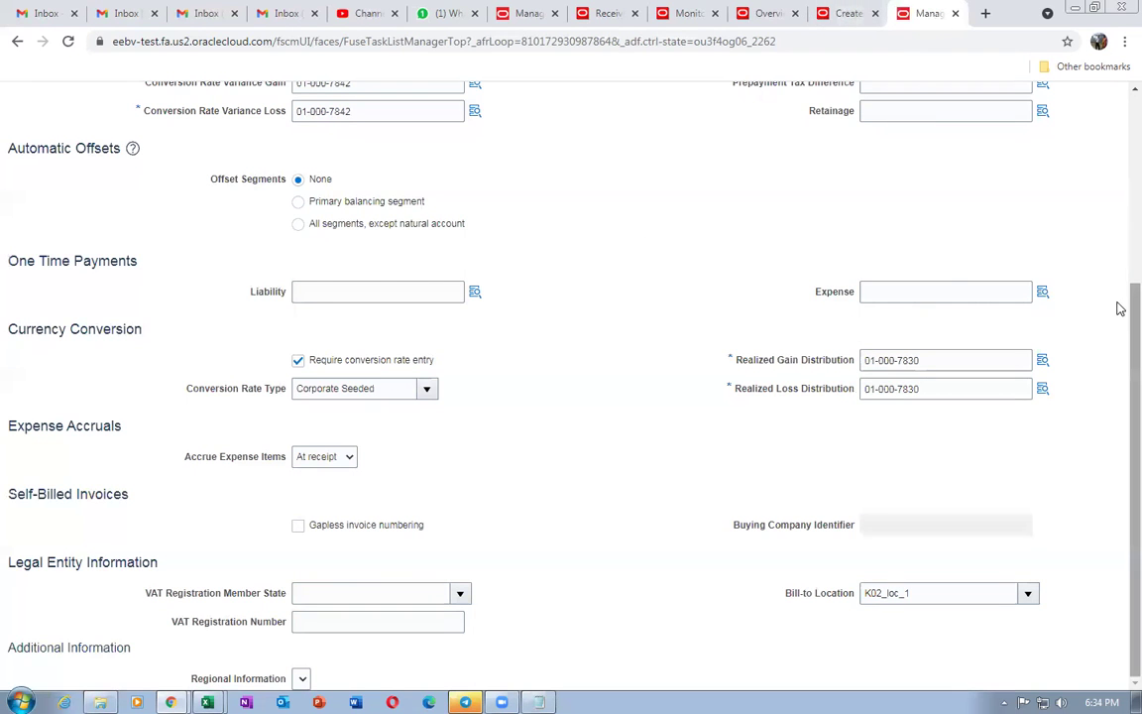
scroll(1117, 199, "up", 3)
left_click(1099, 158)
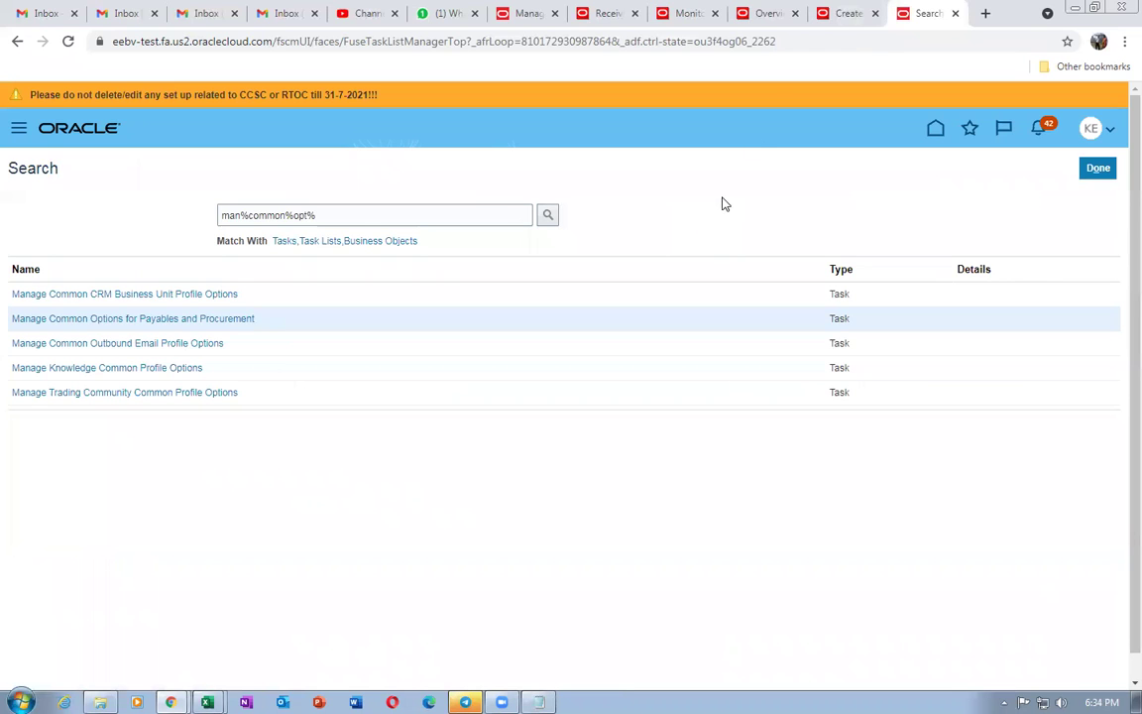
- Go to the Receipt Accounting work area and open Adjust Receipt Accrual Balances
left_click(847, 13)
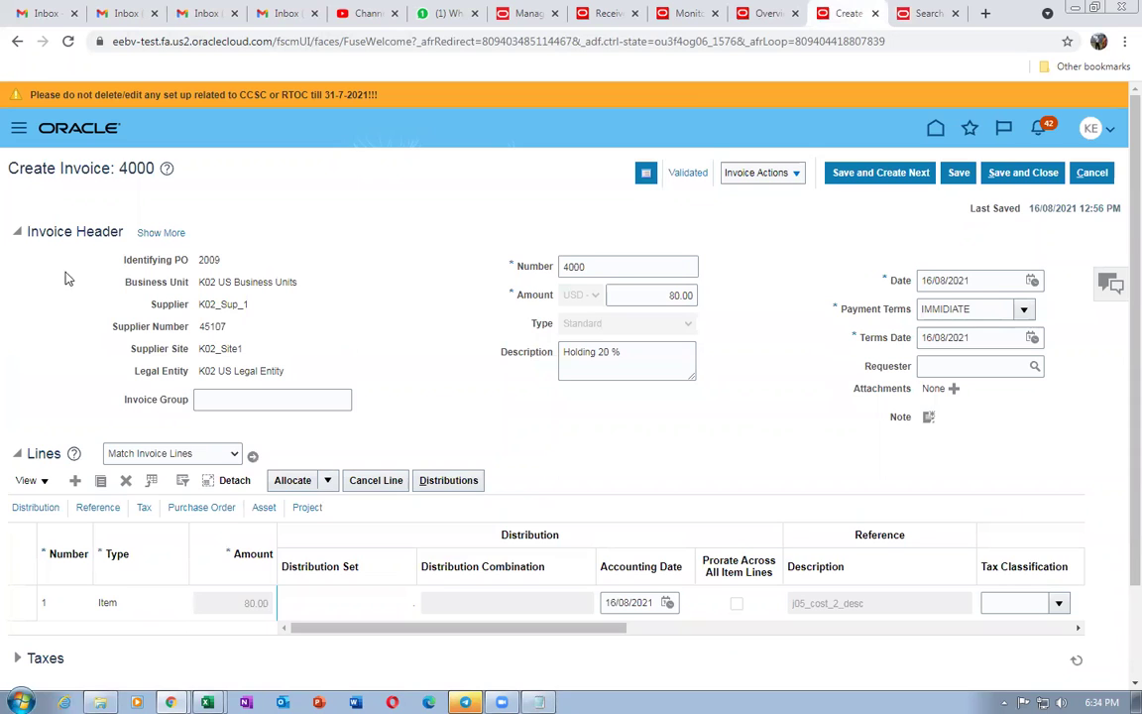
left_click(614, 14)
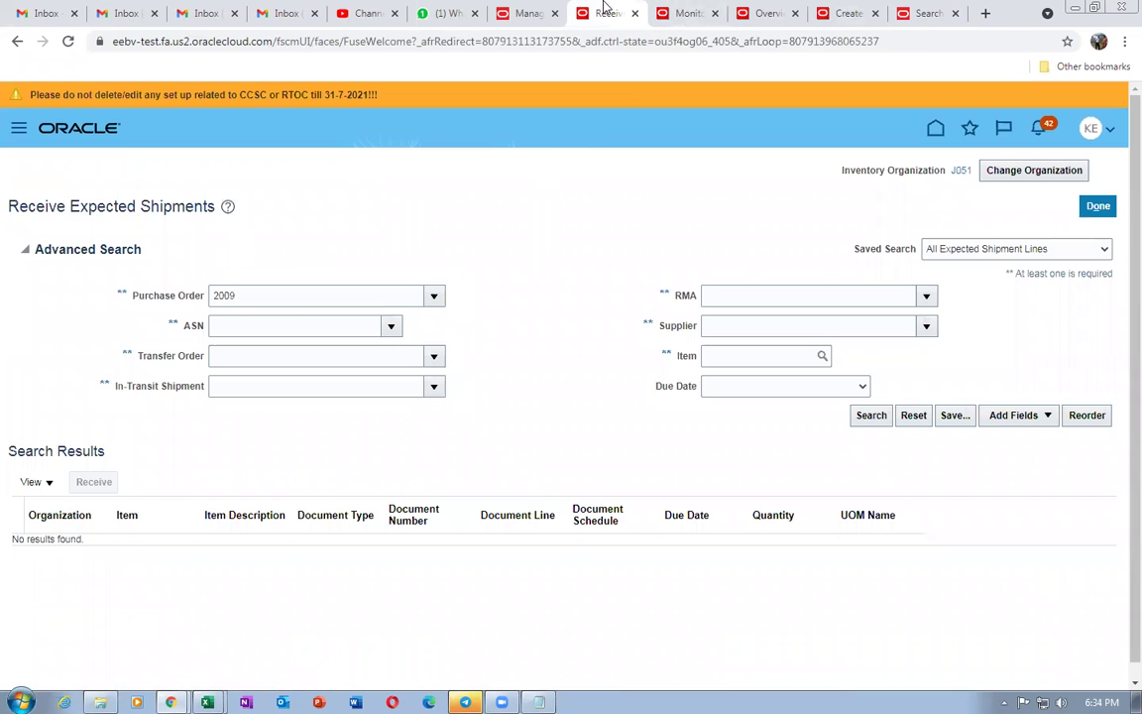
left_click(769, 13)
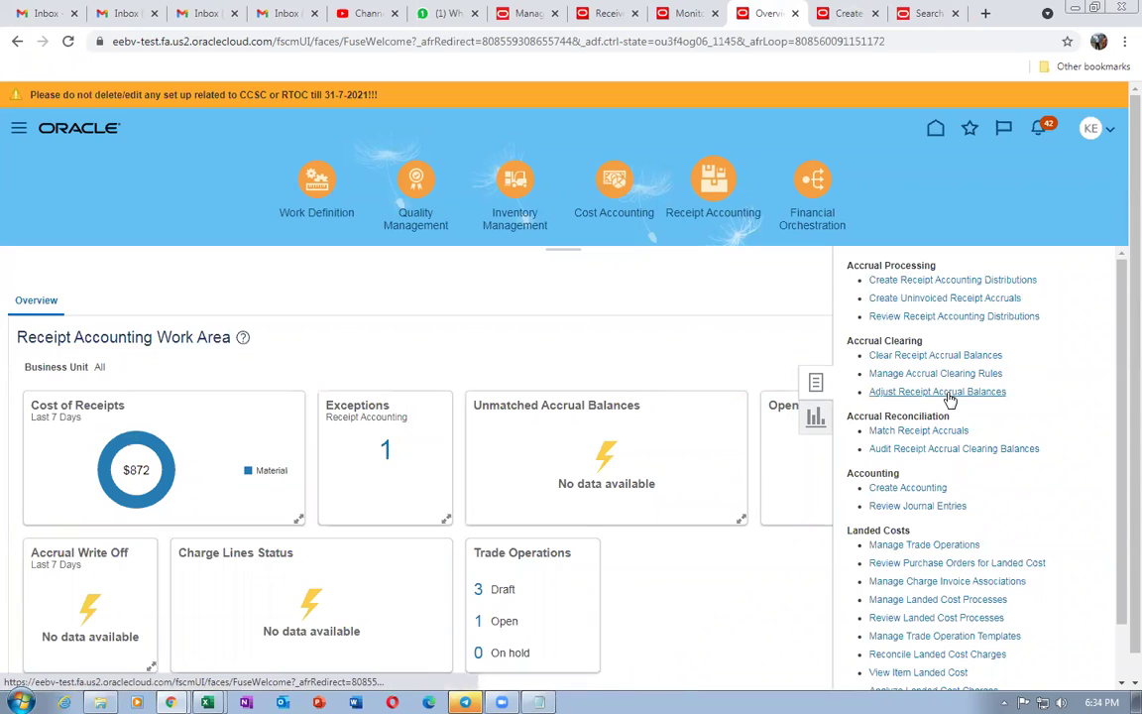
left_click(946, 392)
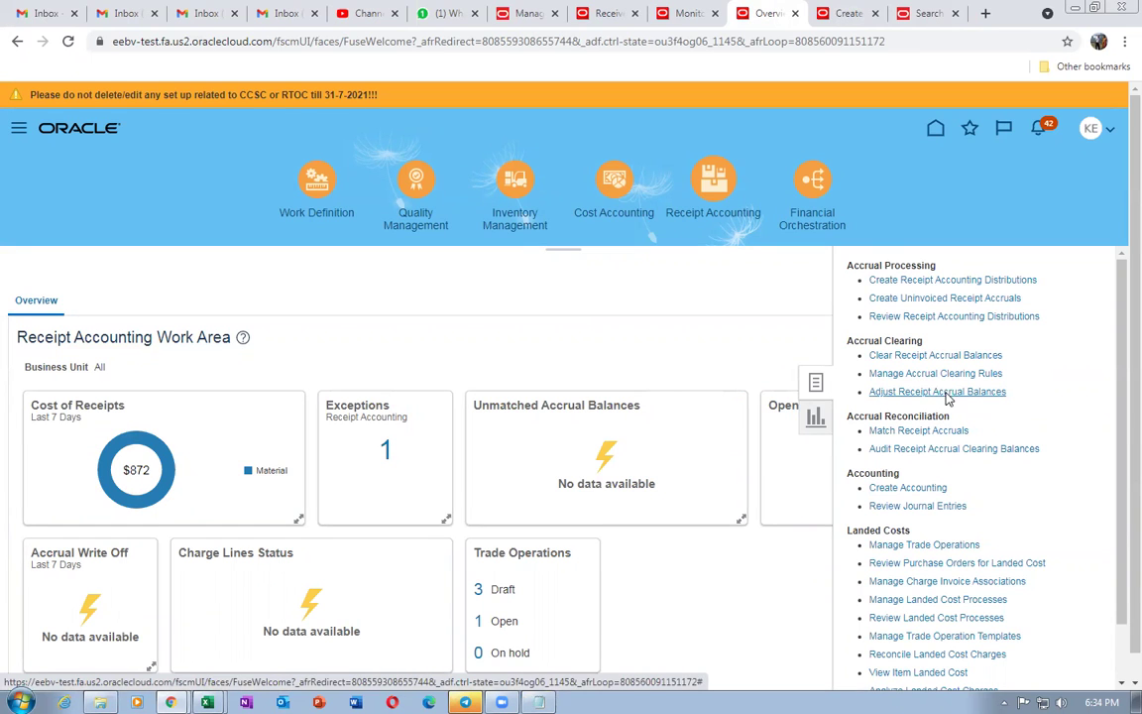
left_click(235, 484)
- Search open receipt accrual balances for bill-to business unit K02
left_click(210, 497)
left_click(351, 483)
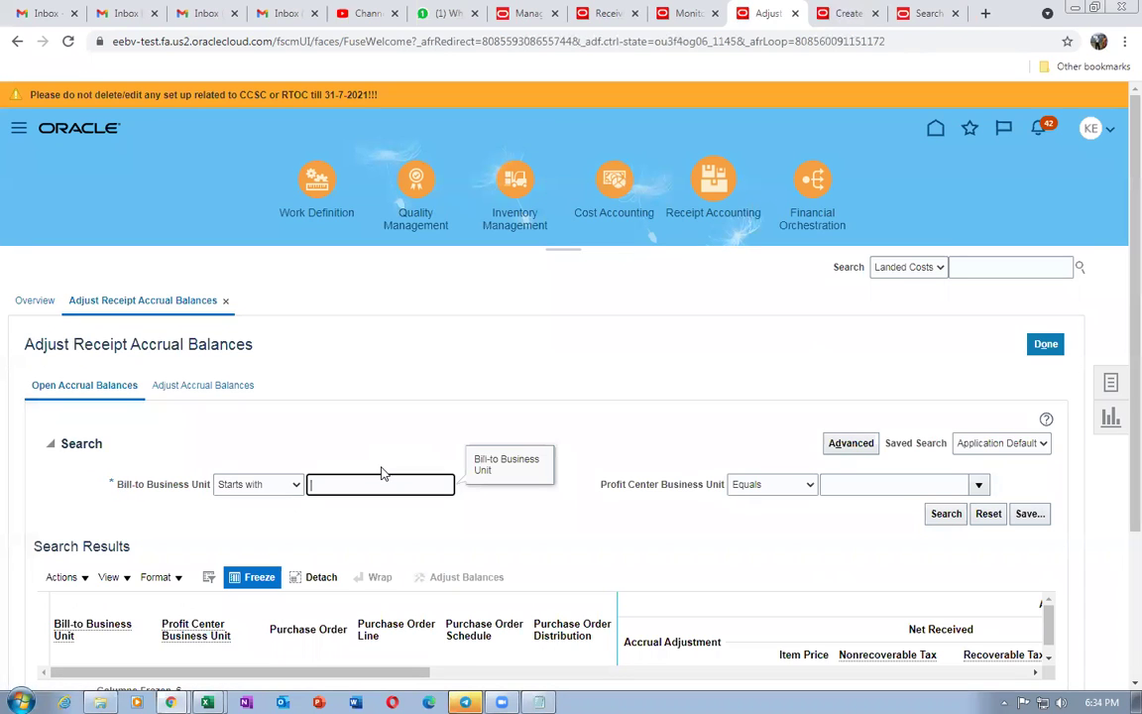
type("K02")
key("Tab")
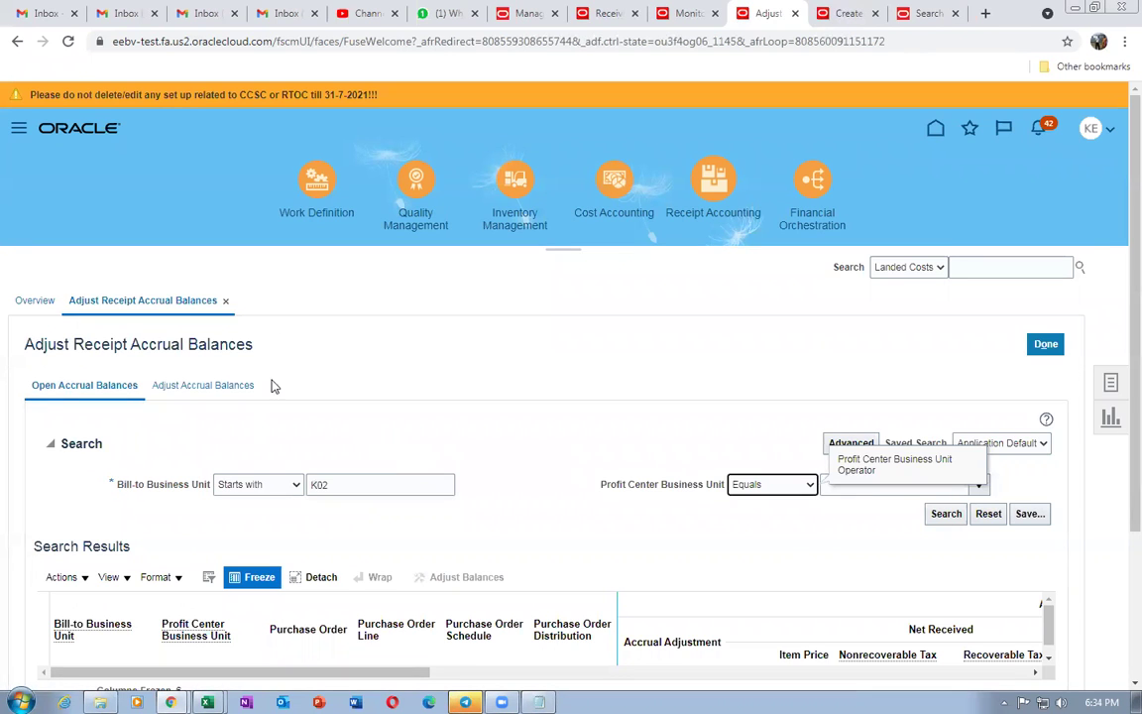
left_click(946, 514)
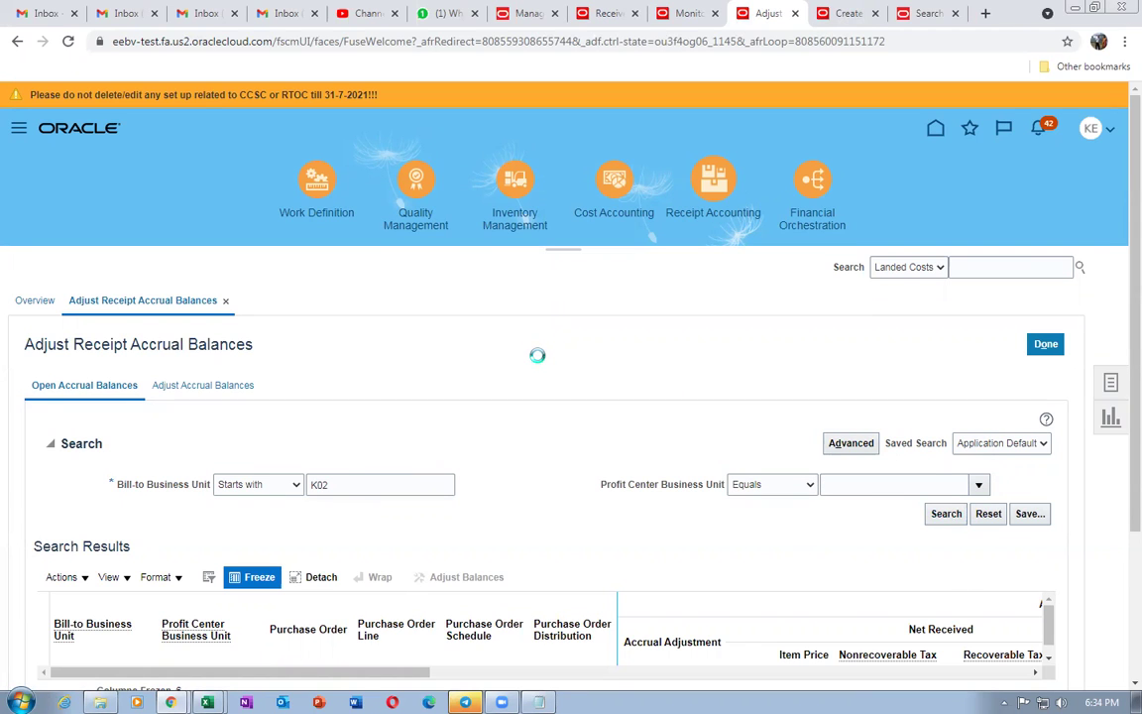
- Show details for purchase order 2009's -100.00 USD accrual tied to receipt 1002
scroll(539, 362, "down", 3)
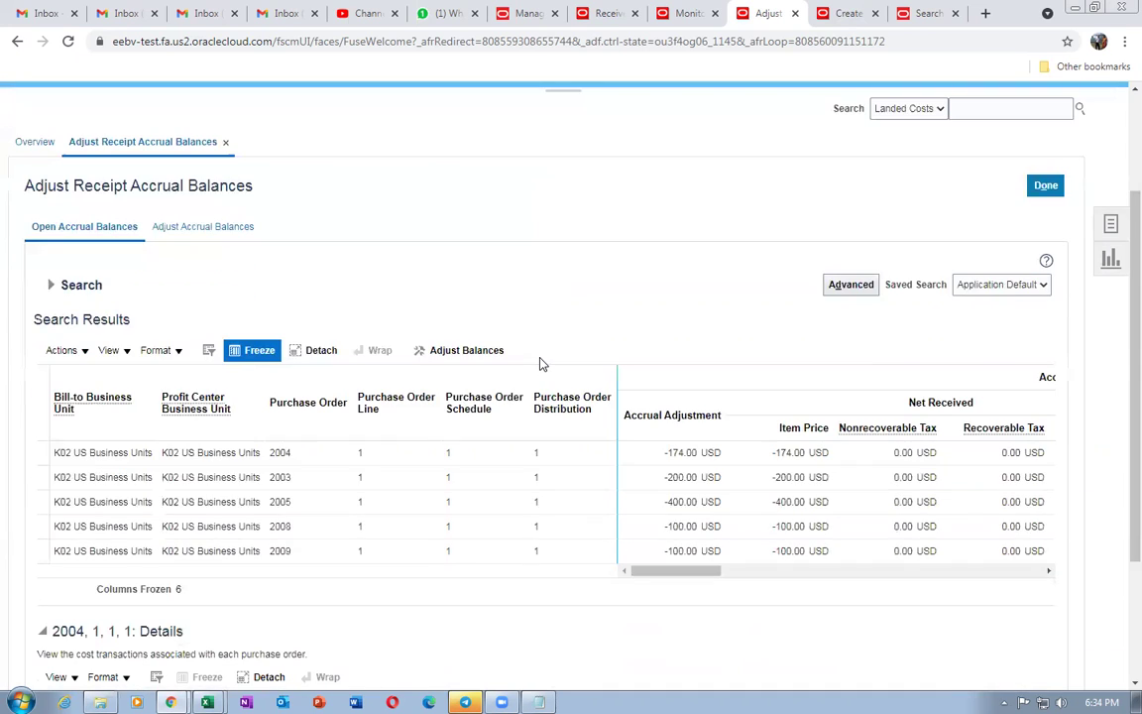
left_click(301, 551)
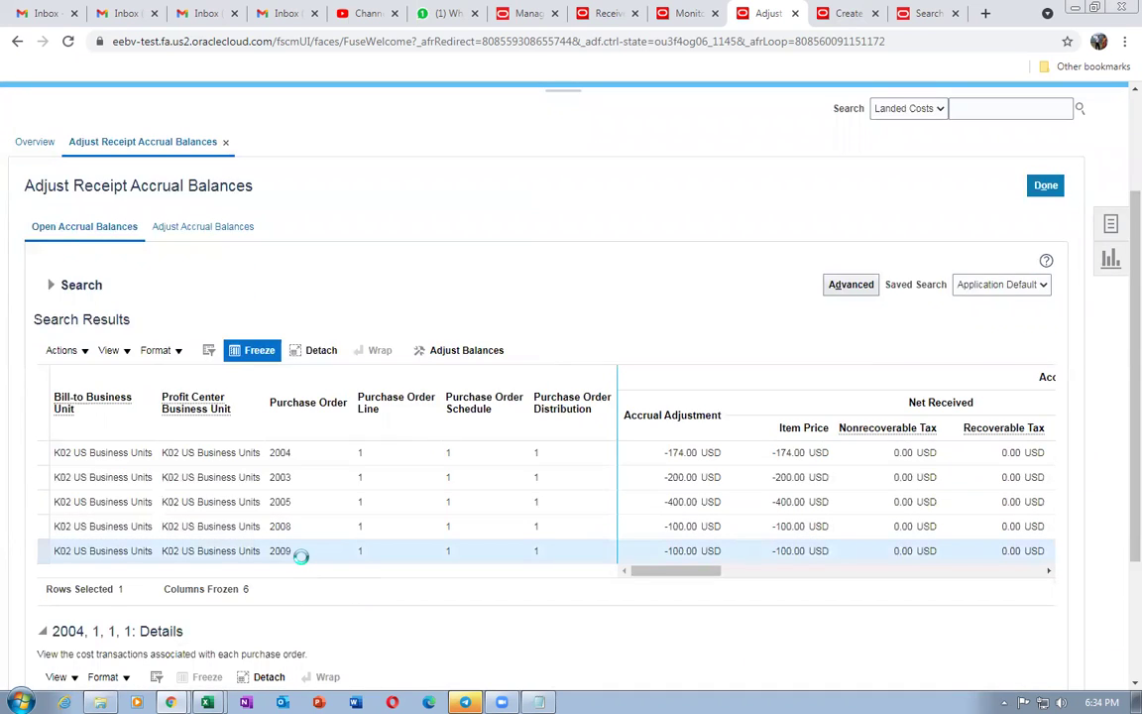
scroll(349, 589, "down", 2)
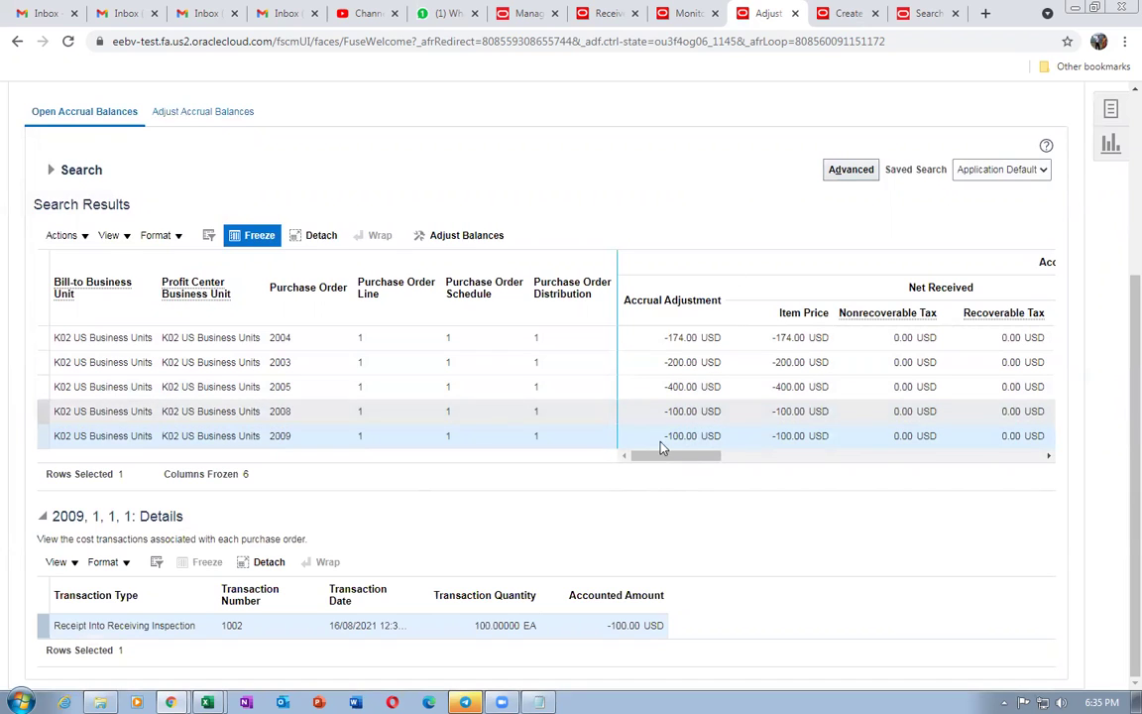
left_click_drag(663, 437, 721, 436)
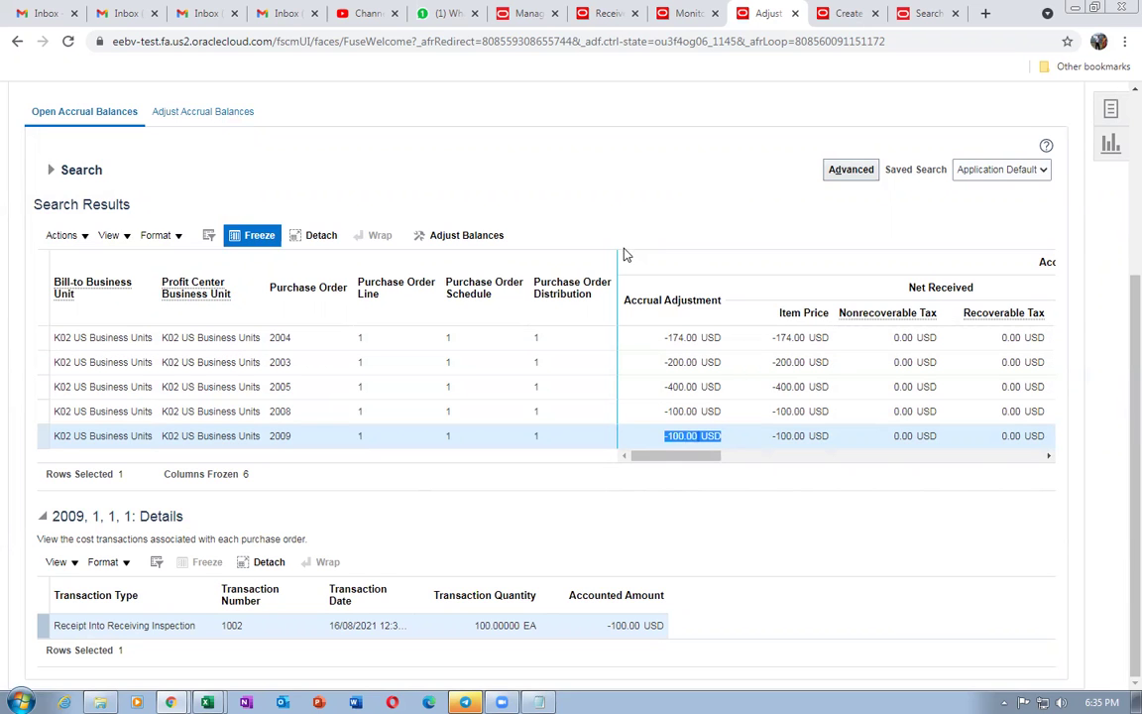
left_click_drag(1128, 331, 1119, 121)
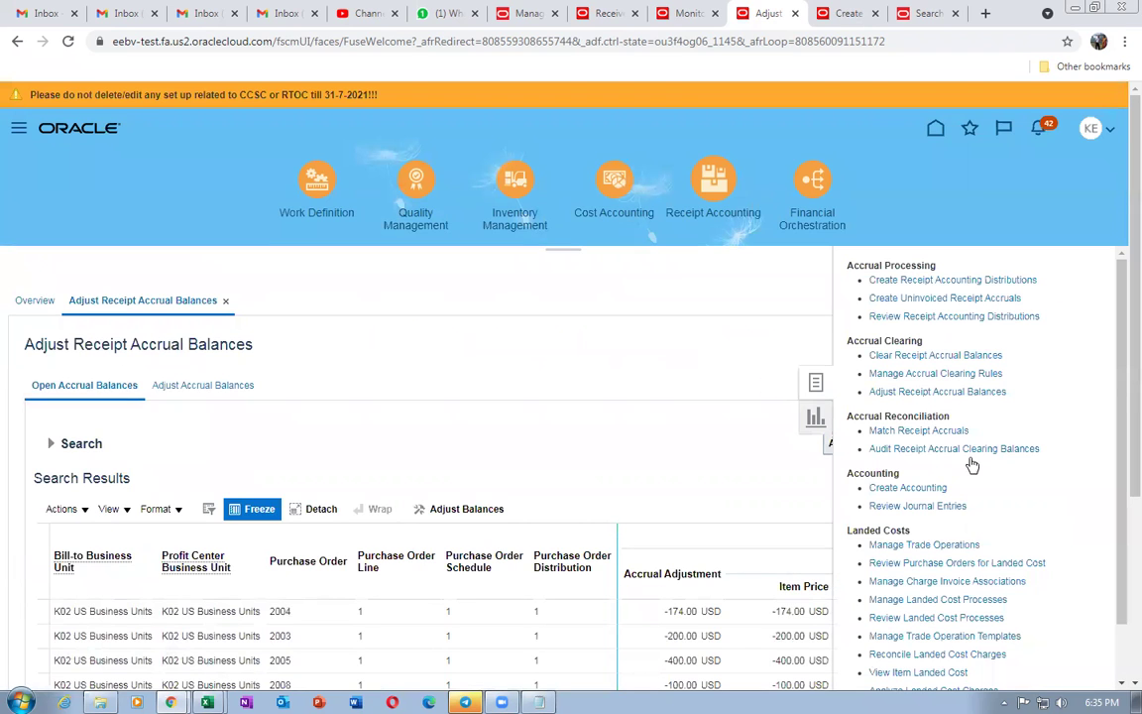
left_click(893, 487)
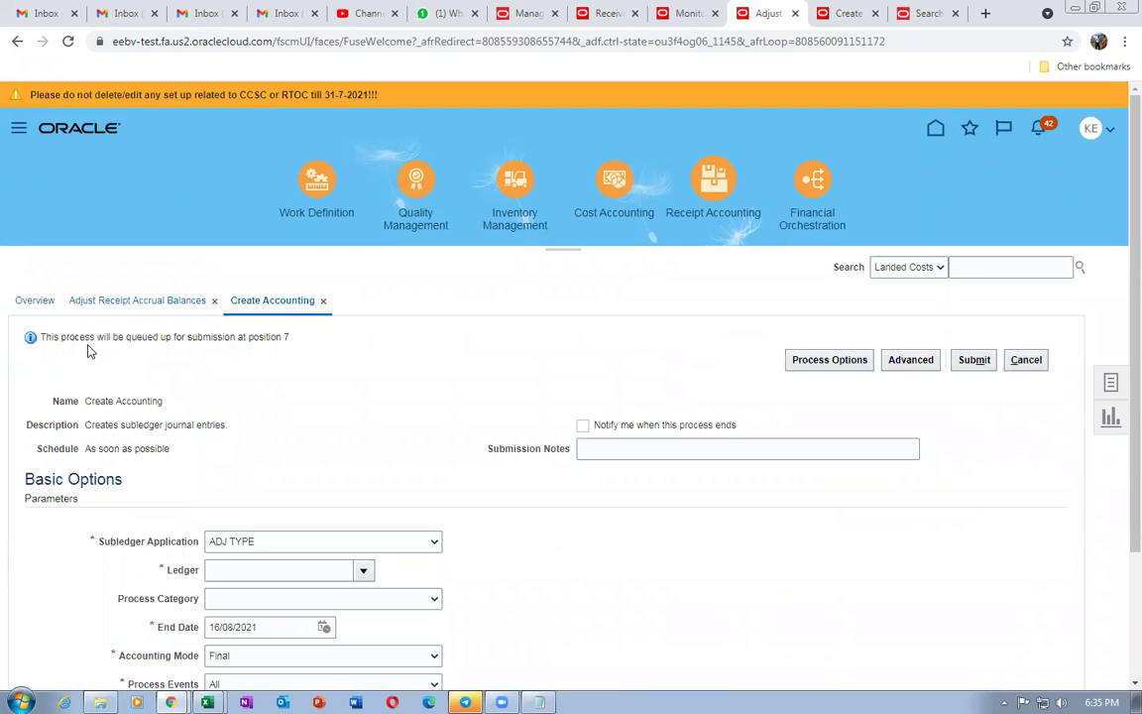
scroll(303, 511, "down", 3)
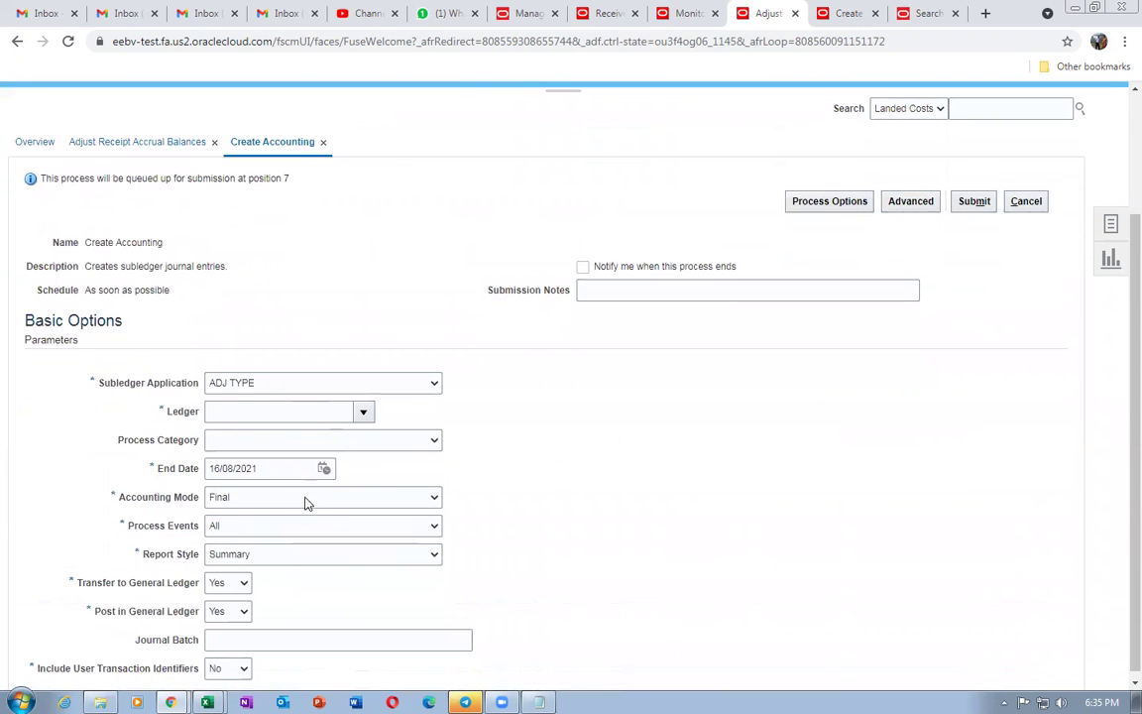
left_click(295, 387)
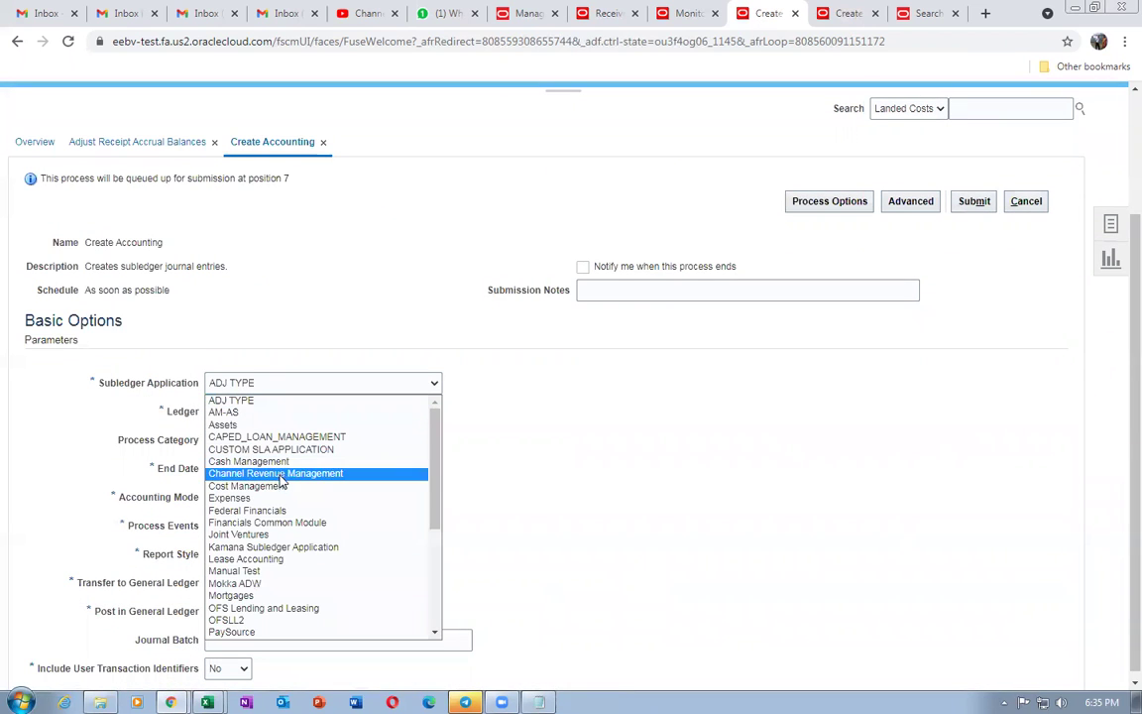
left_click_drag(434, 520, 430, 591)
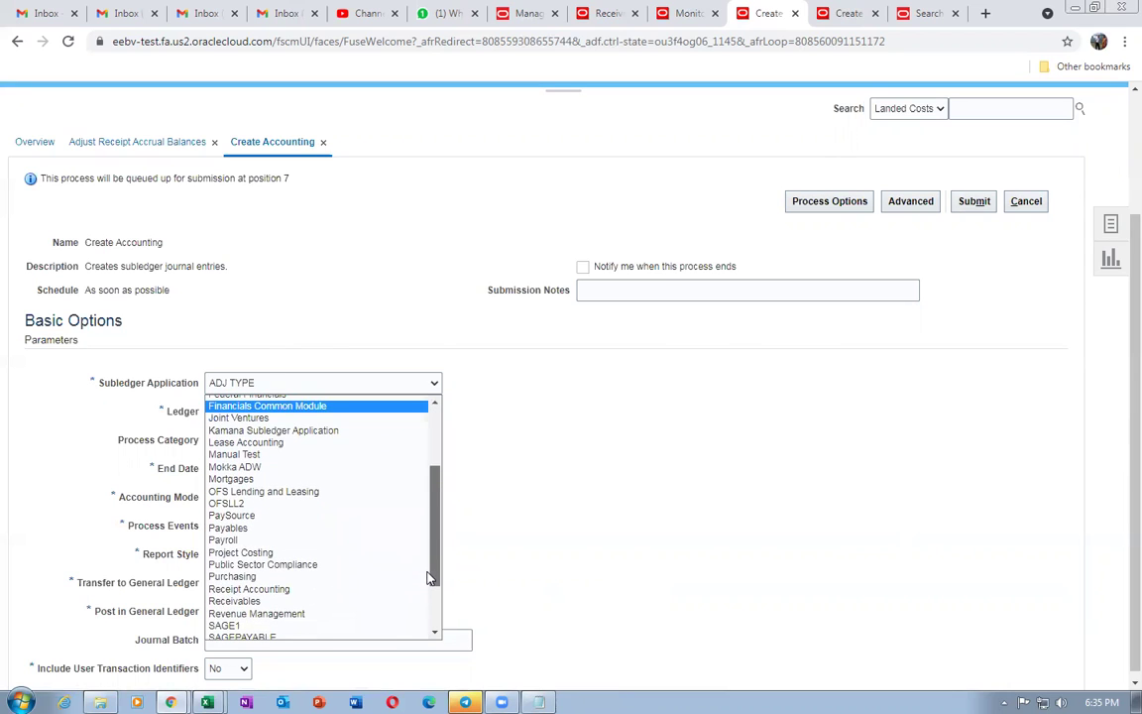
key("Escape")
left_click(227, 411)
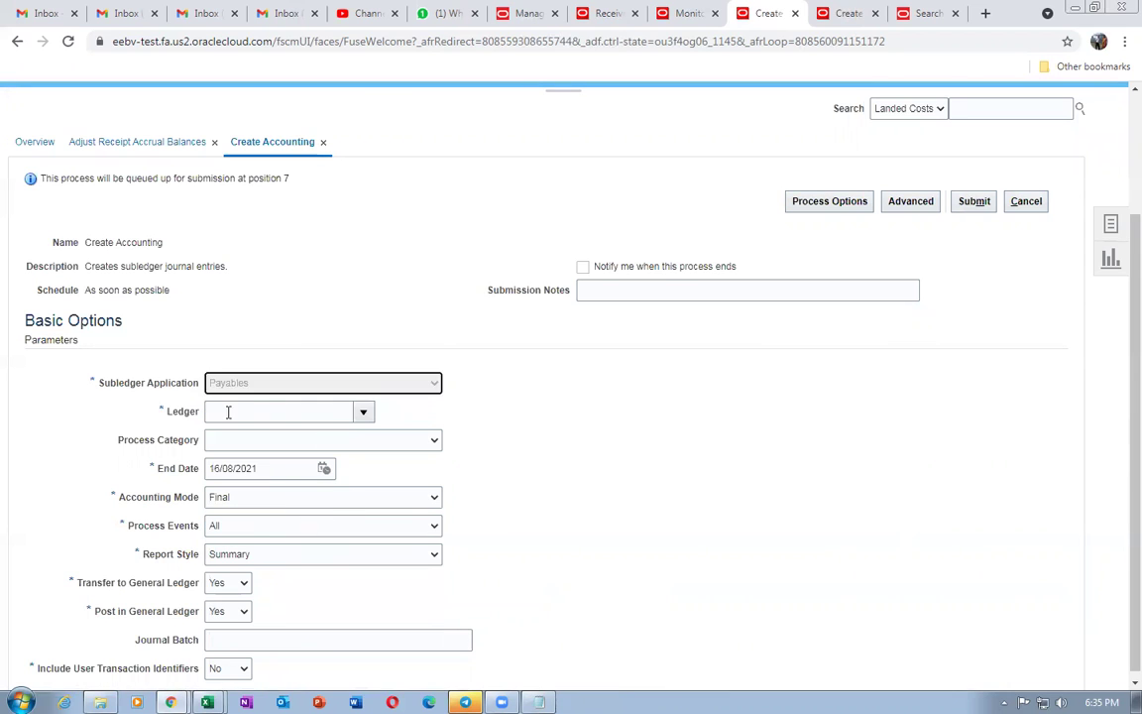
key("Tab")
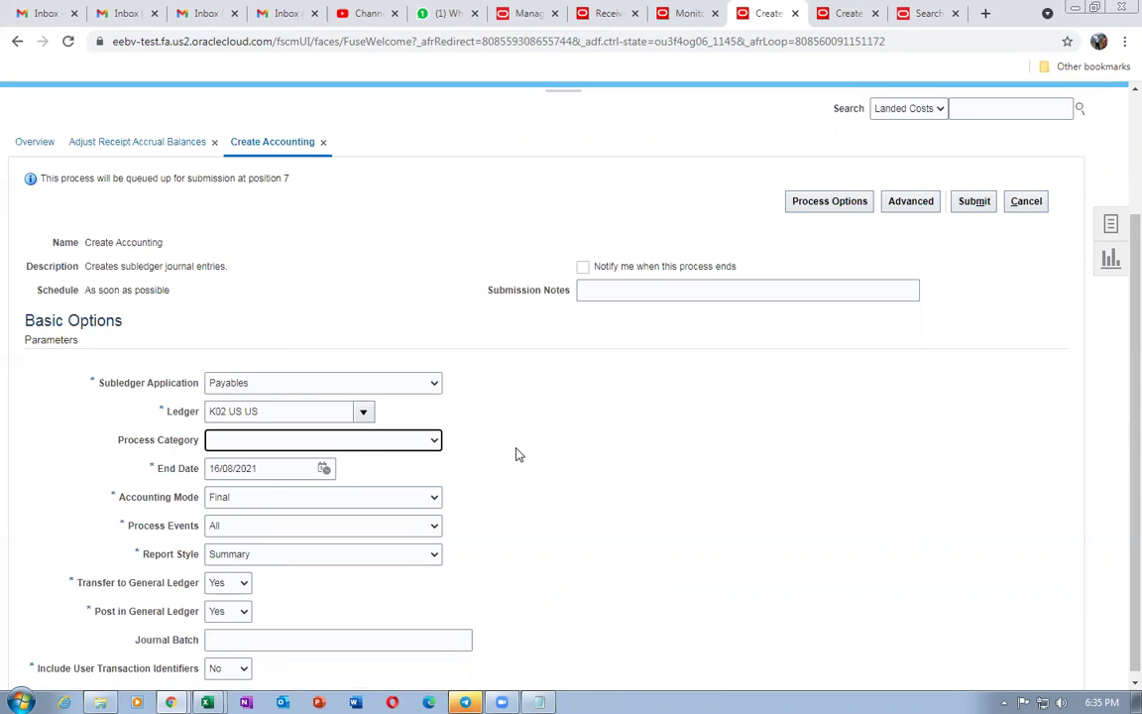
left_click(611, 18)
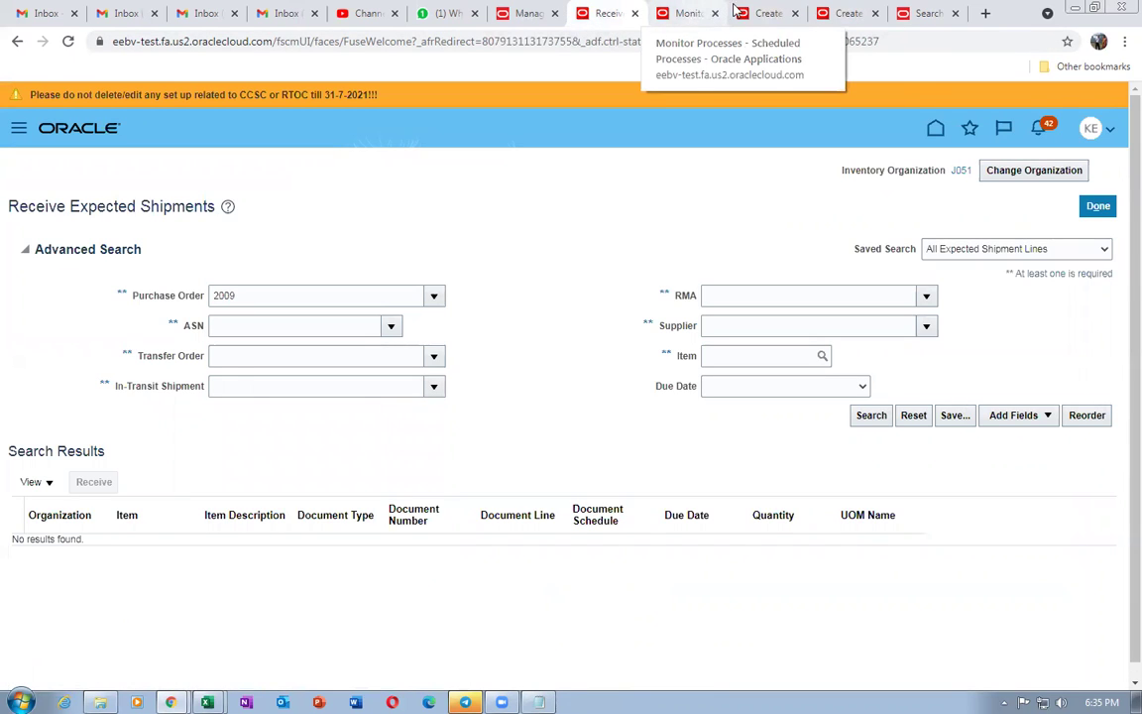
left_click(769, 15)
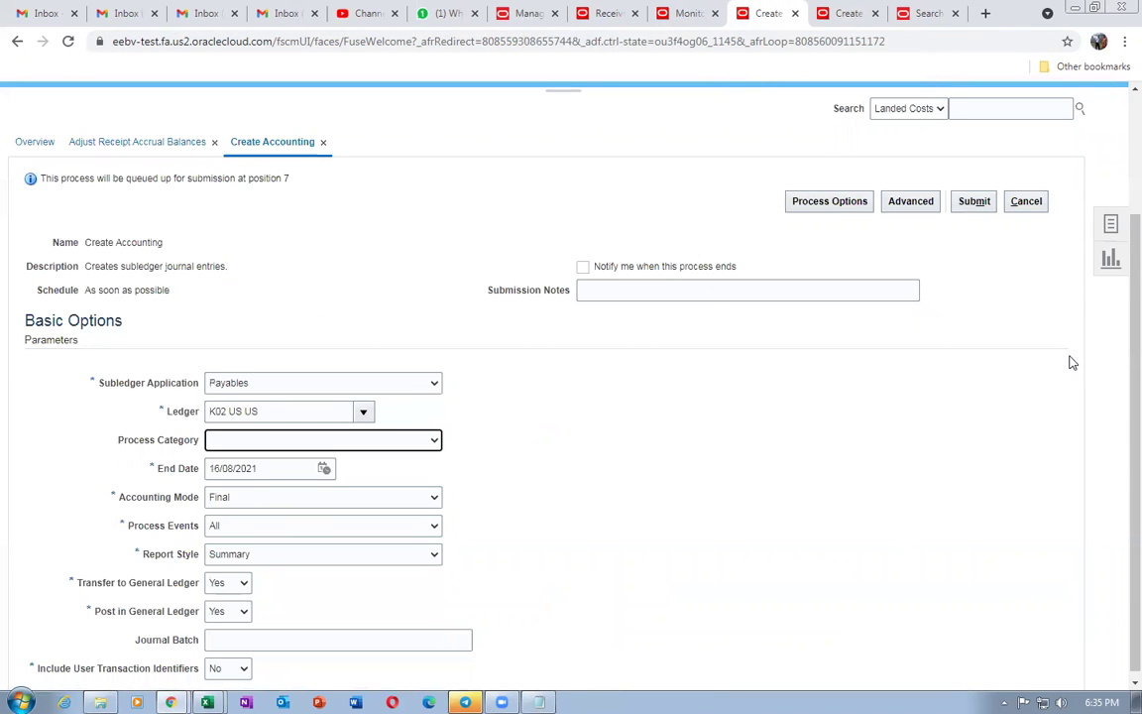
left_click(1026, 201)
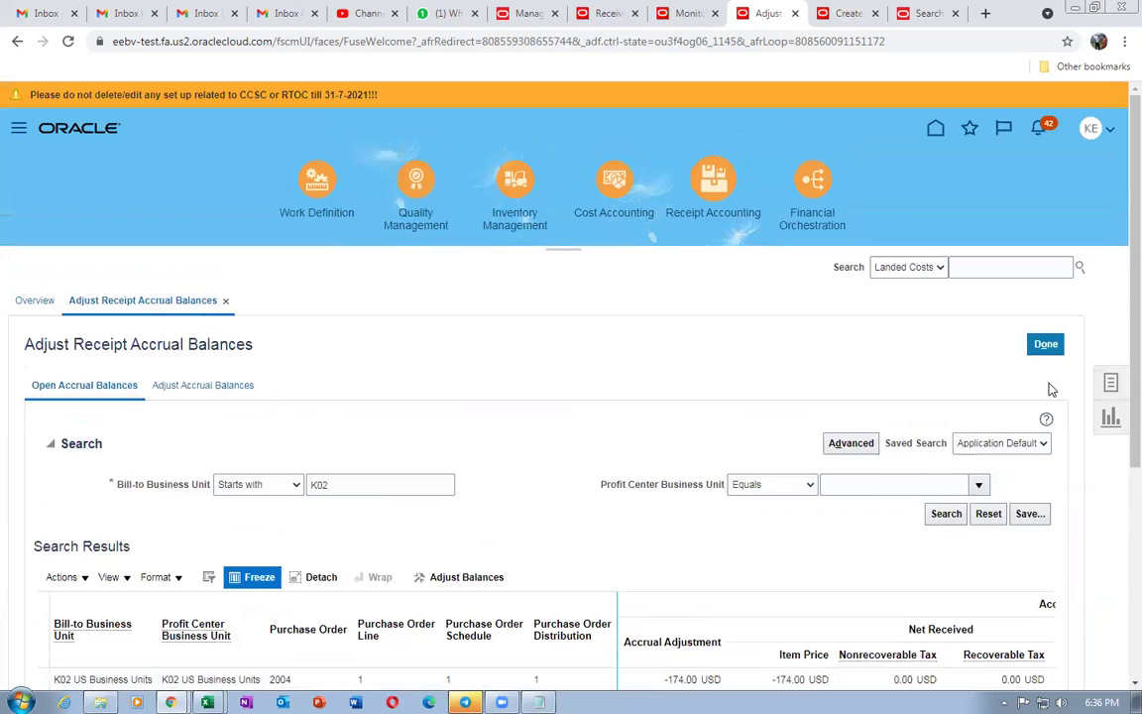
- Search Review Receipt Accounting Distributions by item and show PO 2009's journal entries
left_click(1044, 344)
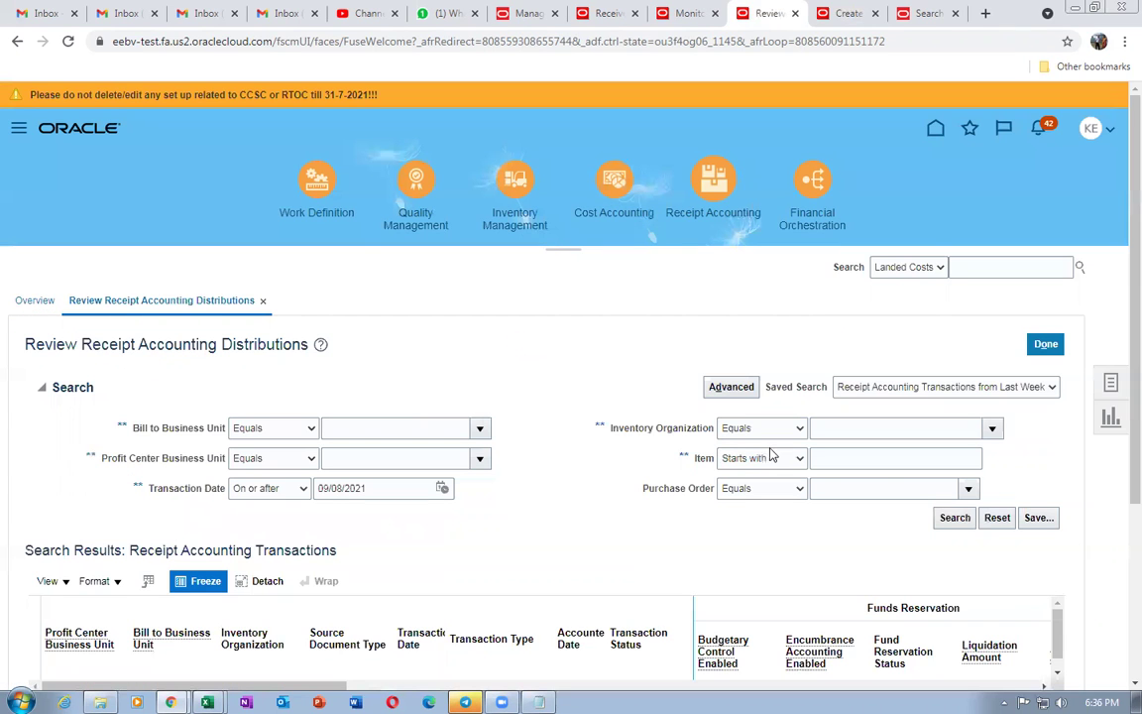
left_click(875, 455)
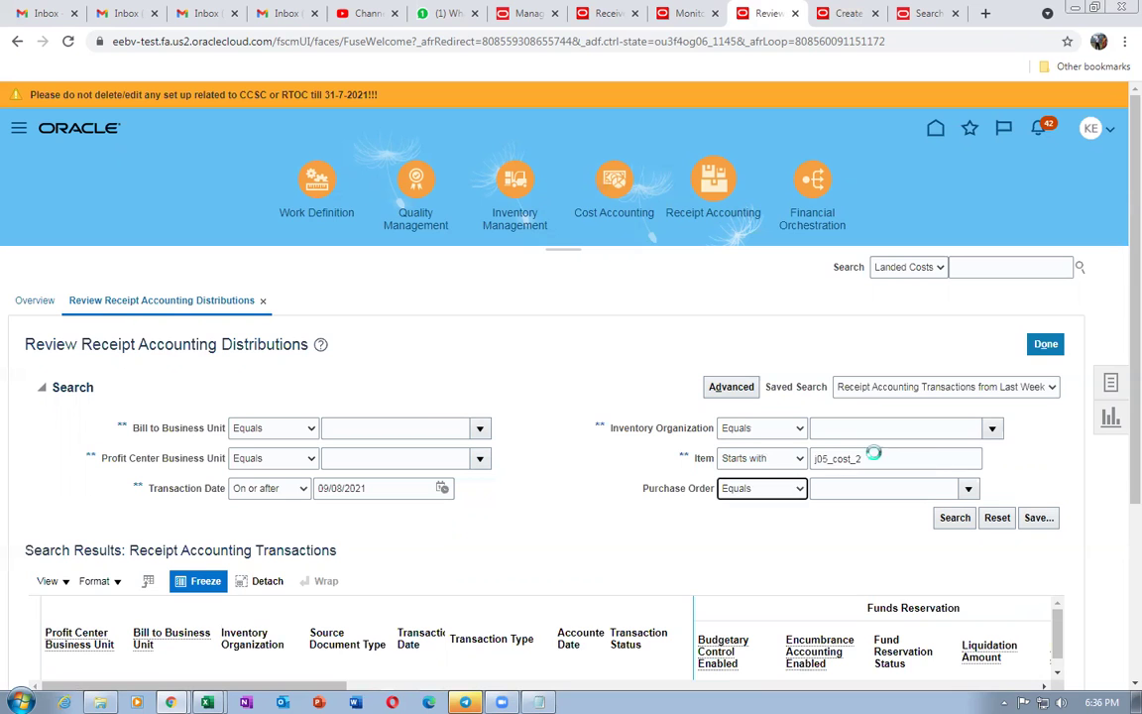
left_click(955, 518)
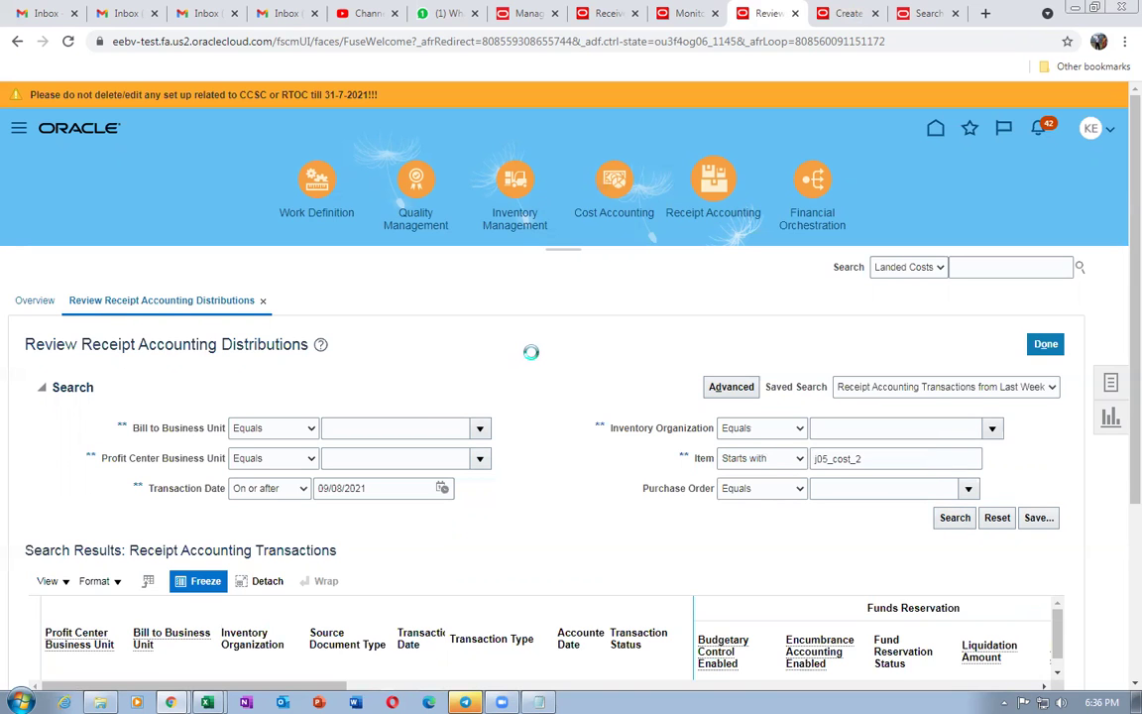
scroll(527, 360, "down", 2)
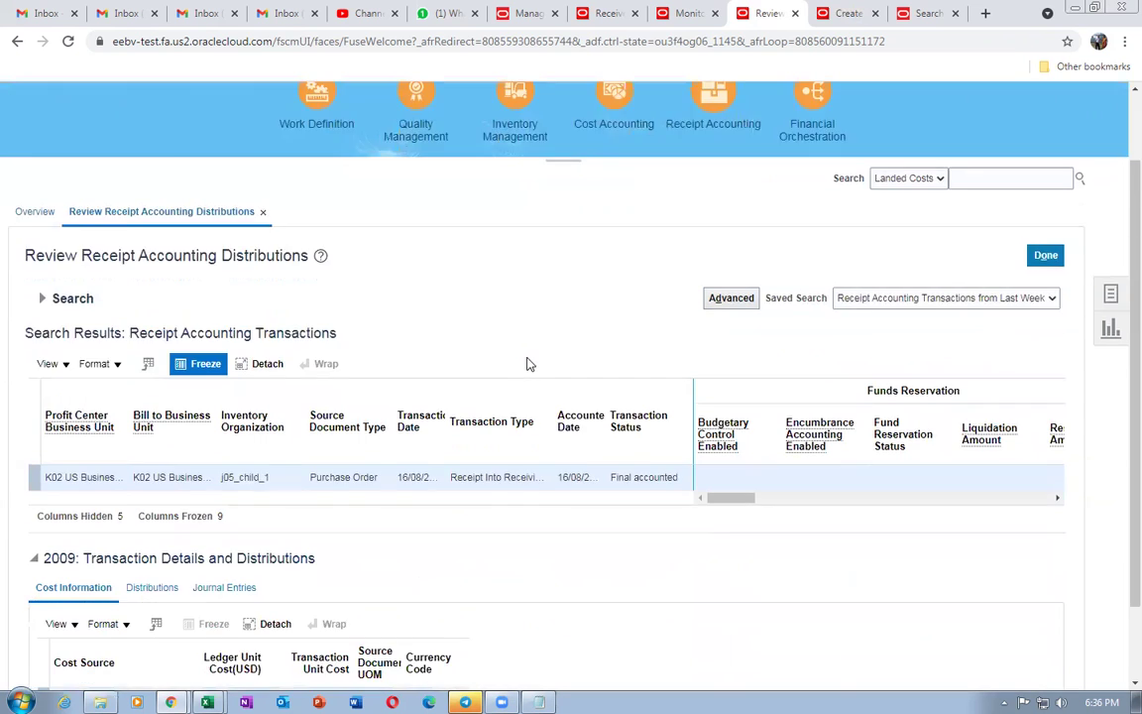
left_click(228, 493)
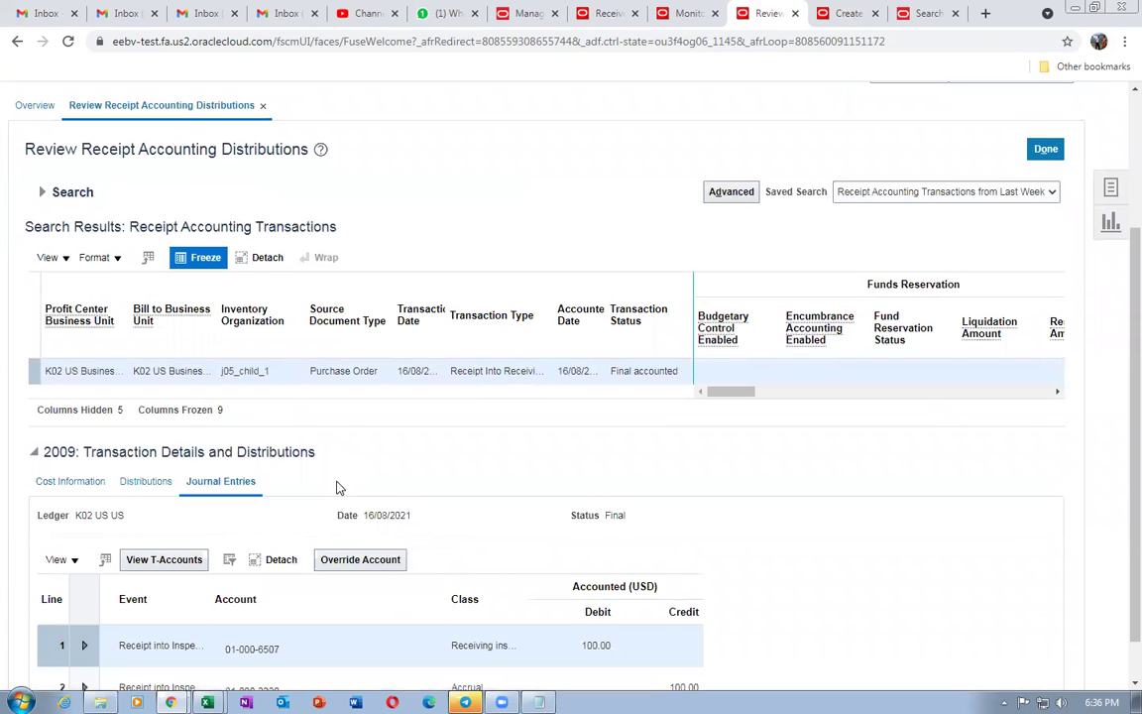
- Expand both 100.00 journal lines, check the Aug-21 Receiving entry, and close the page
scroll(338, 483, "down", 1)
left_click(84, 595)
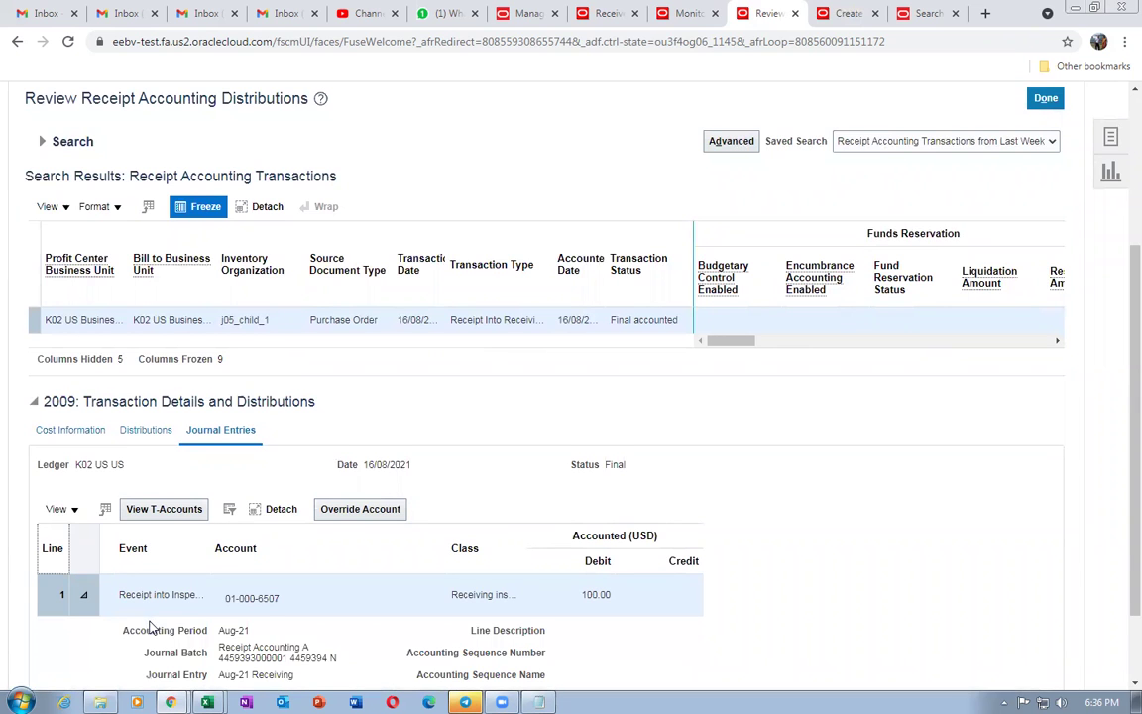
scroll(151, 626, "down", 1)
left_click(85, 638)
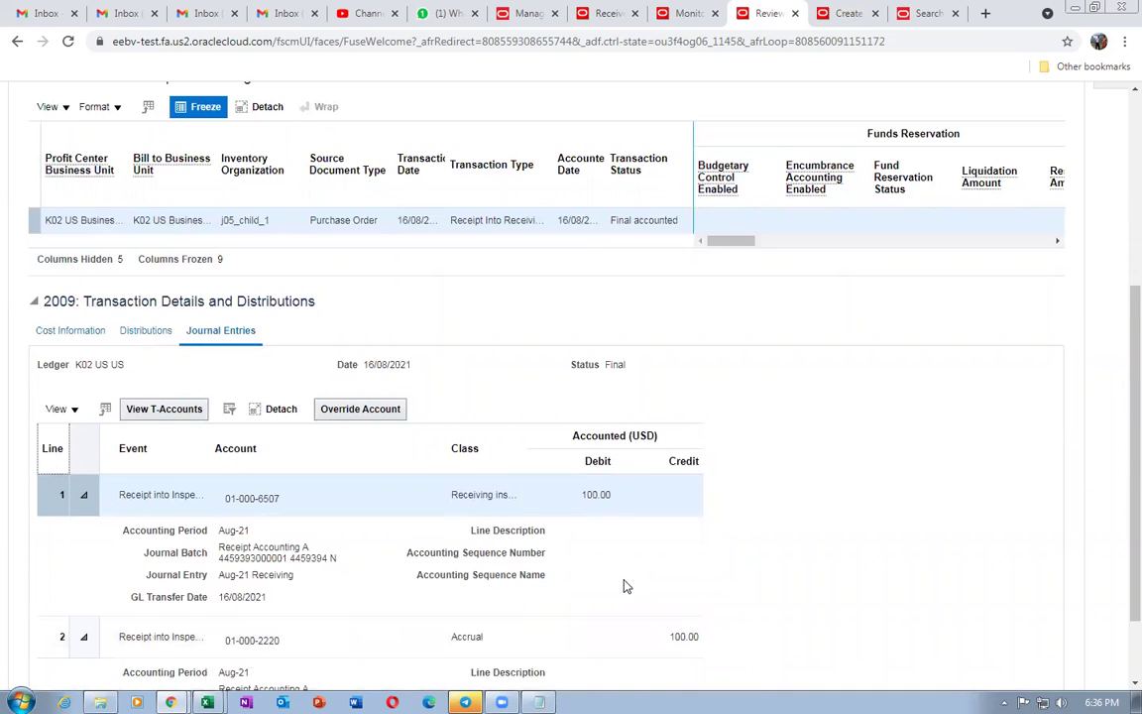
scroll(623, 586, "down", 1)
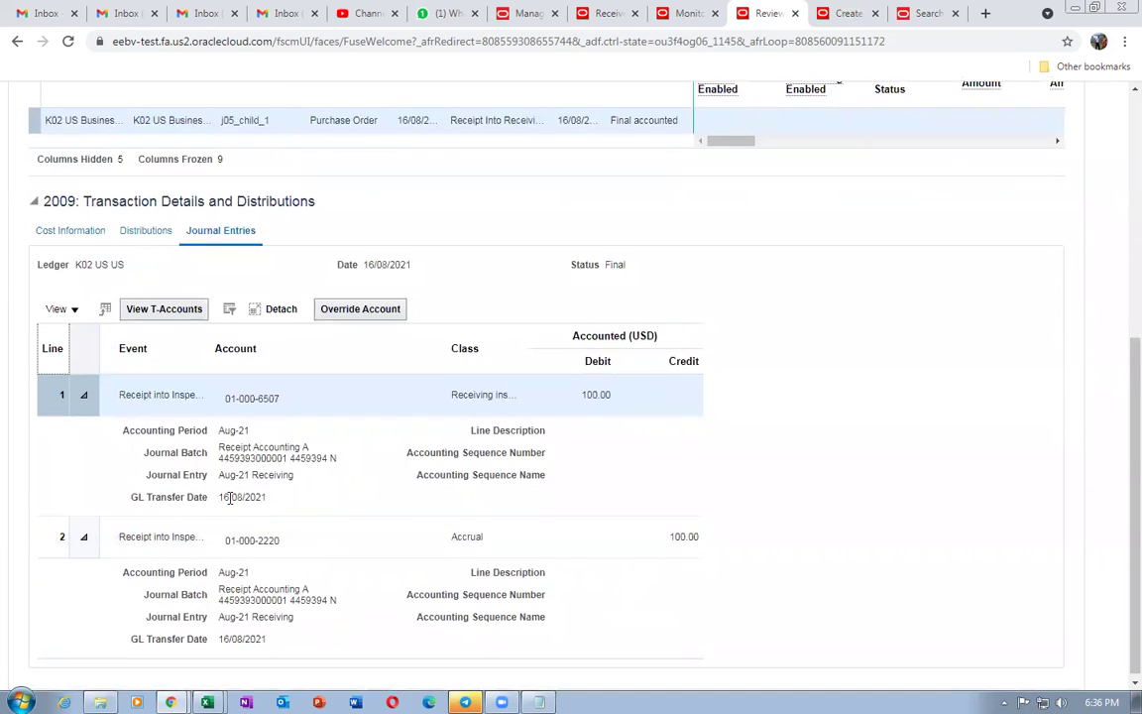
left_click_drag(228, 496, 254, 496)
left_click(220, 474)
left_click_drag(233, 475, 300, 479)
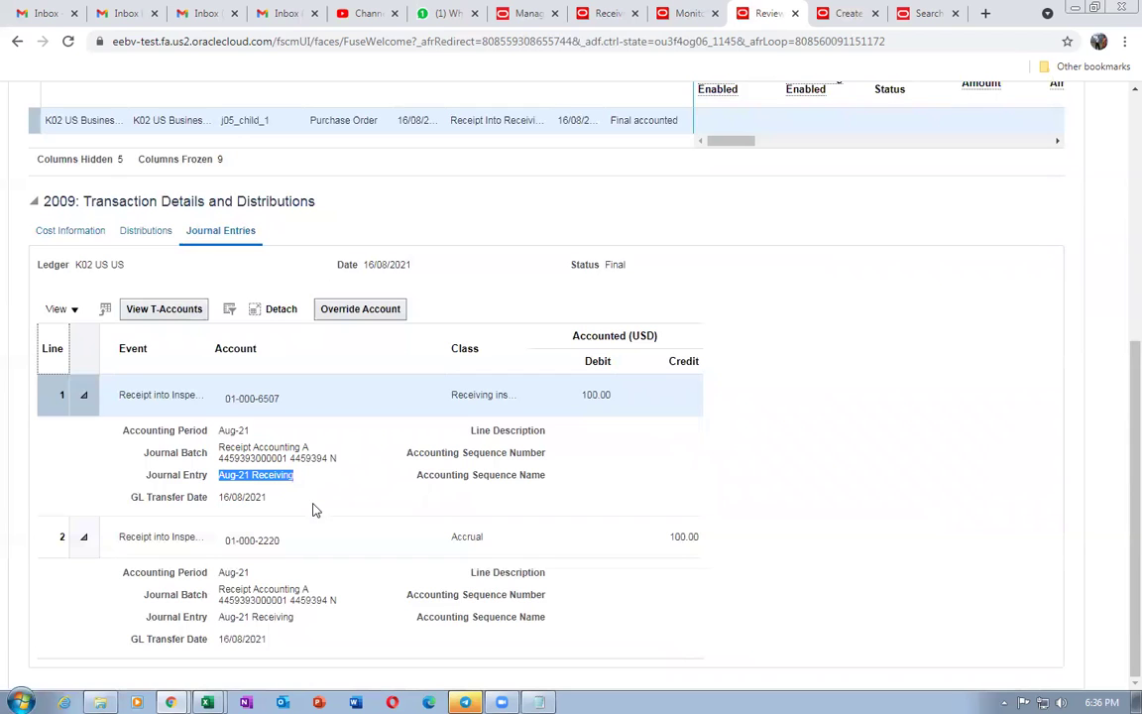
left_click(334, 491)
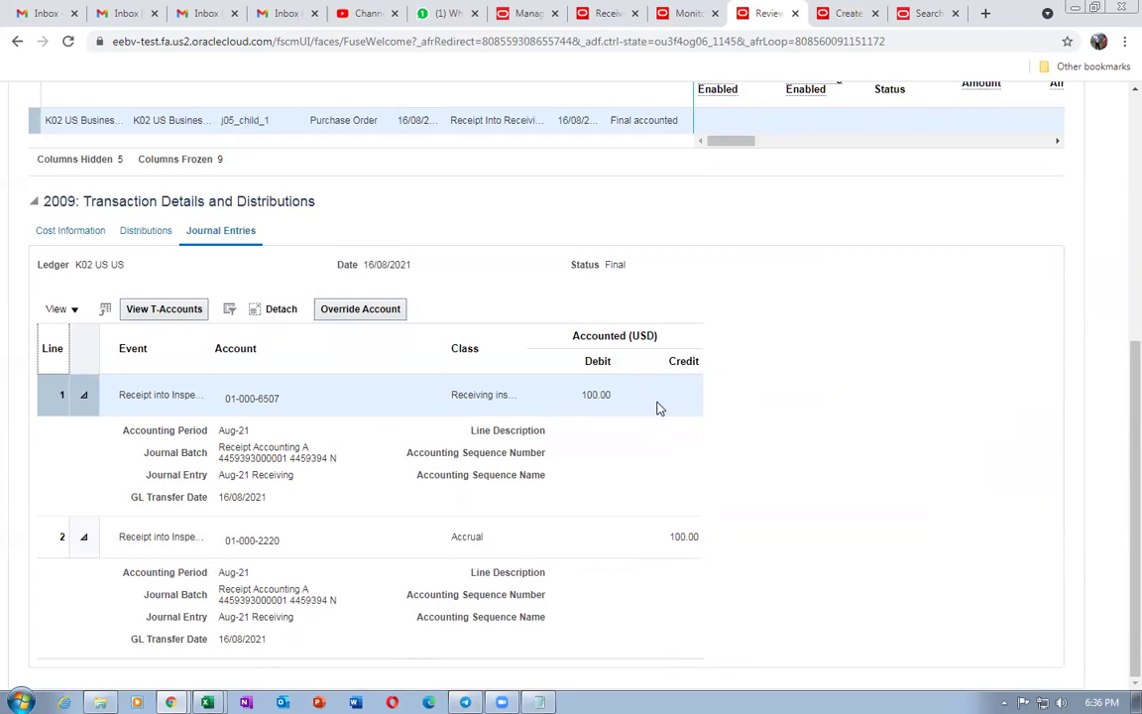
scroll(657, 407, "up", 5)
left_click(1035, 349)
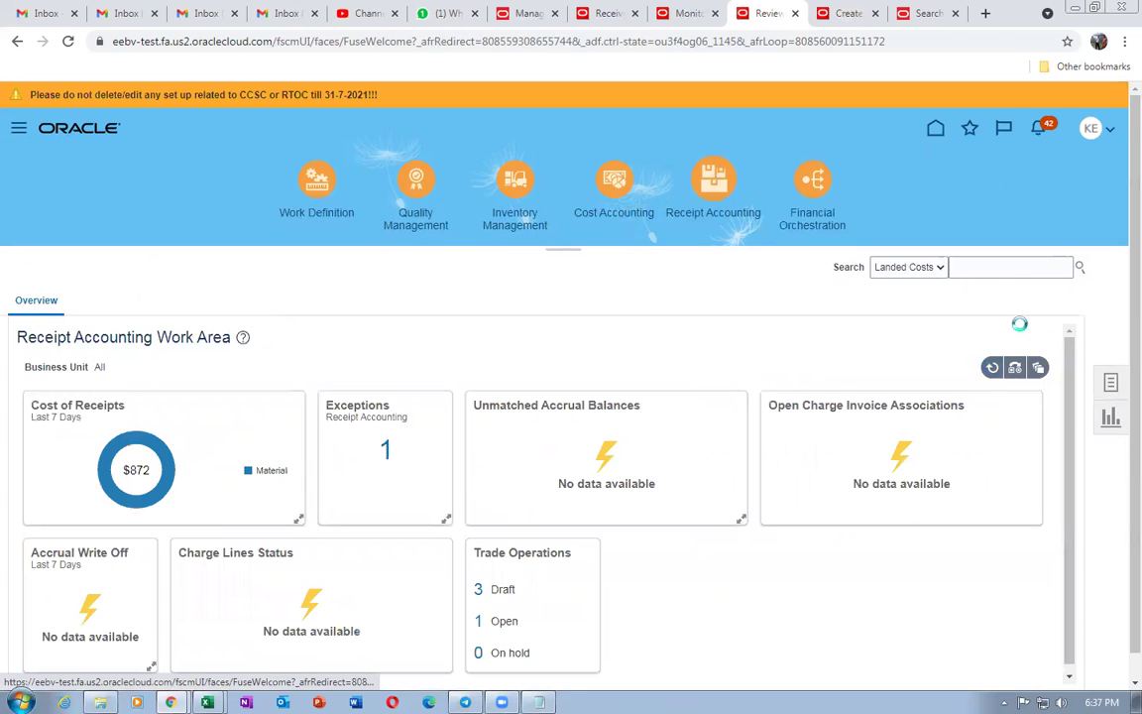
left_click(1110, 385)
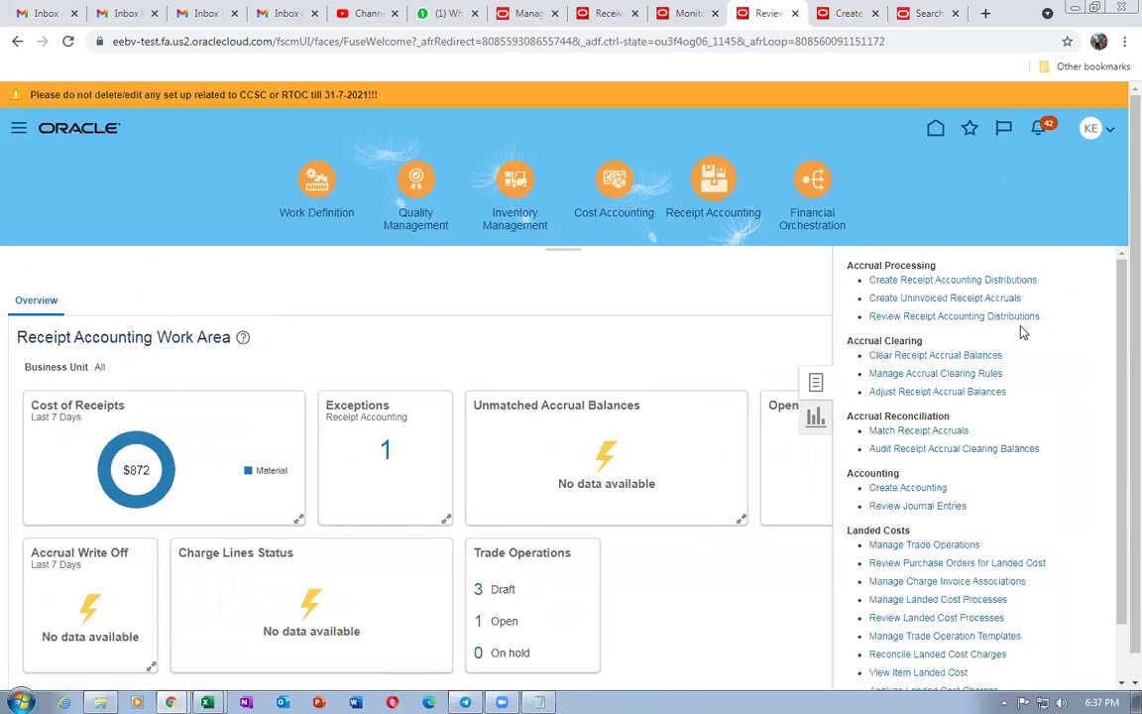
left_click(924, 393)
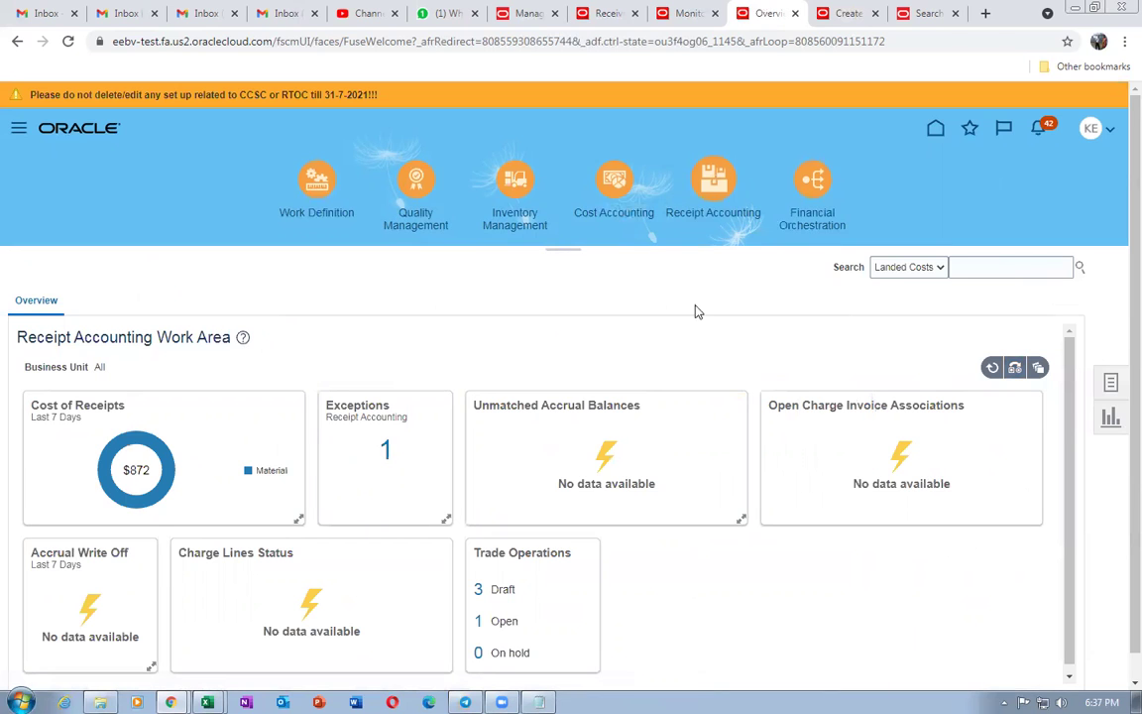
left_click(1112, 384)
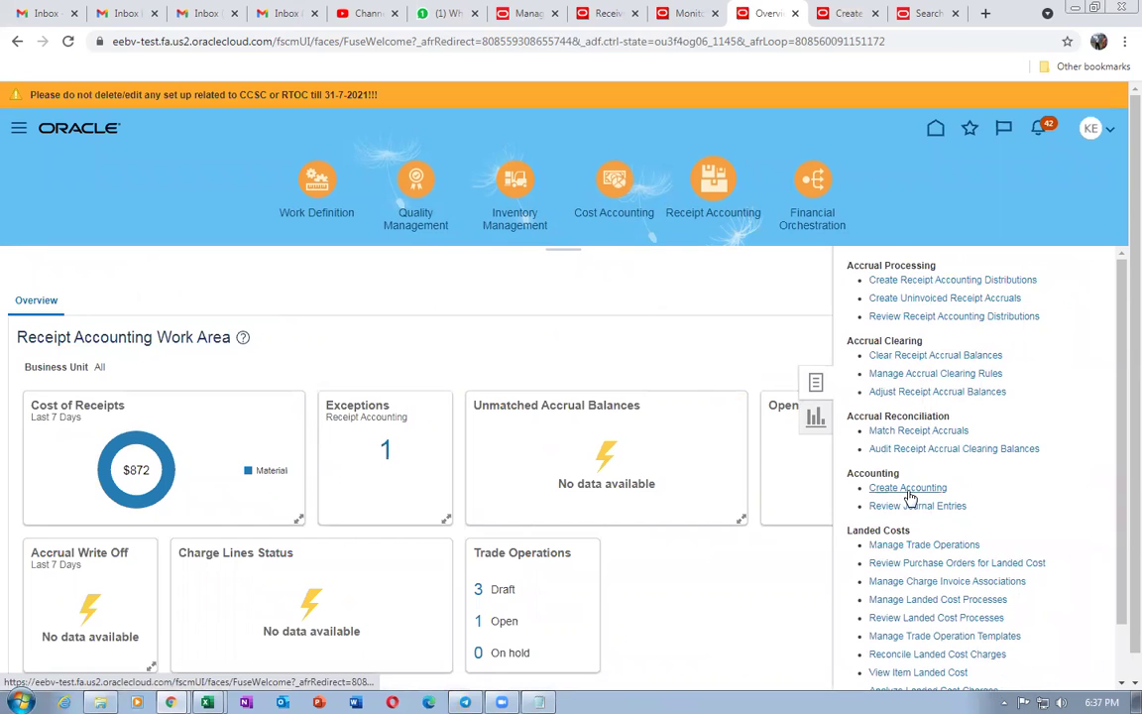
- Start Create Accounting for Payables on ledger K02 US US with Detail report style
left_click(908, 488)
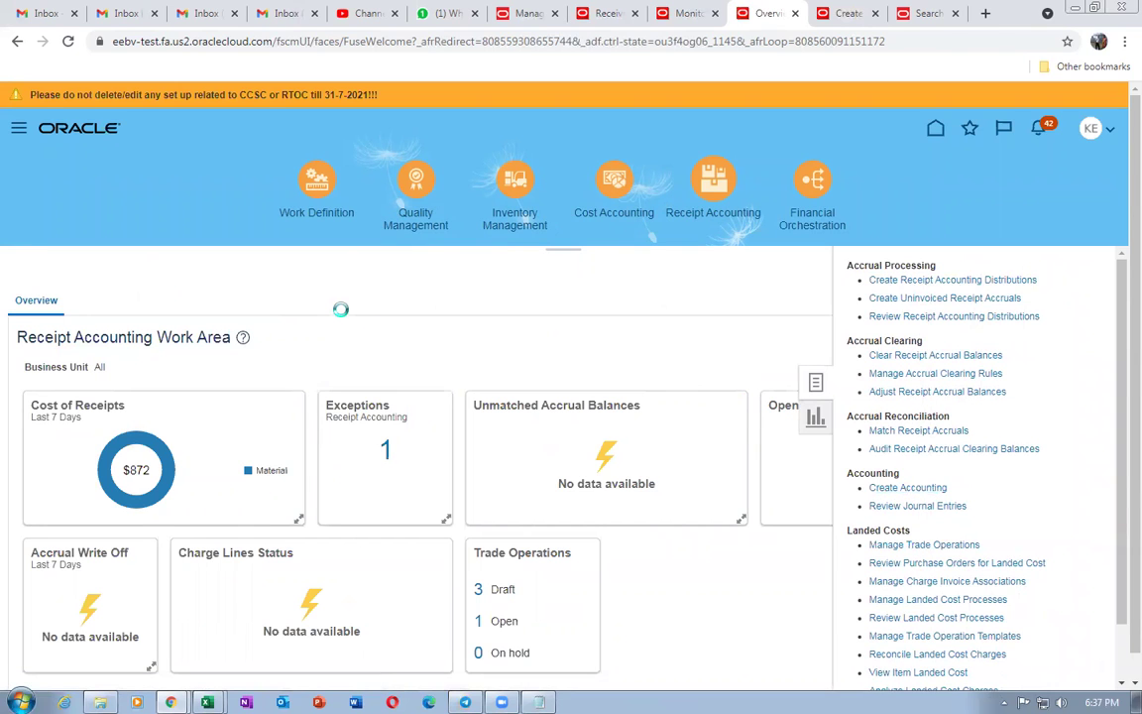
scroll(344, 357, "down", 3)
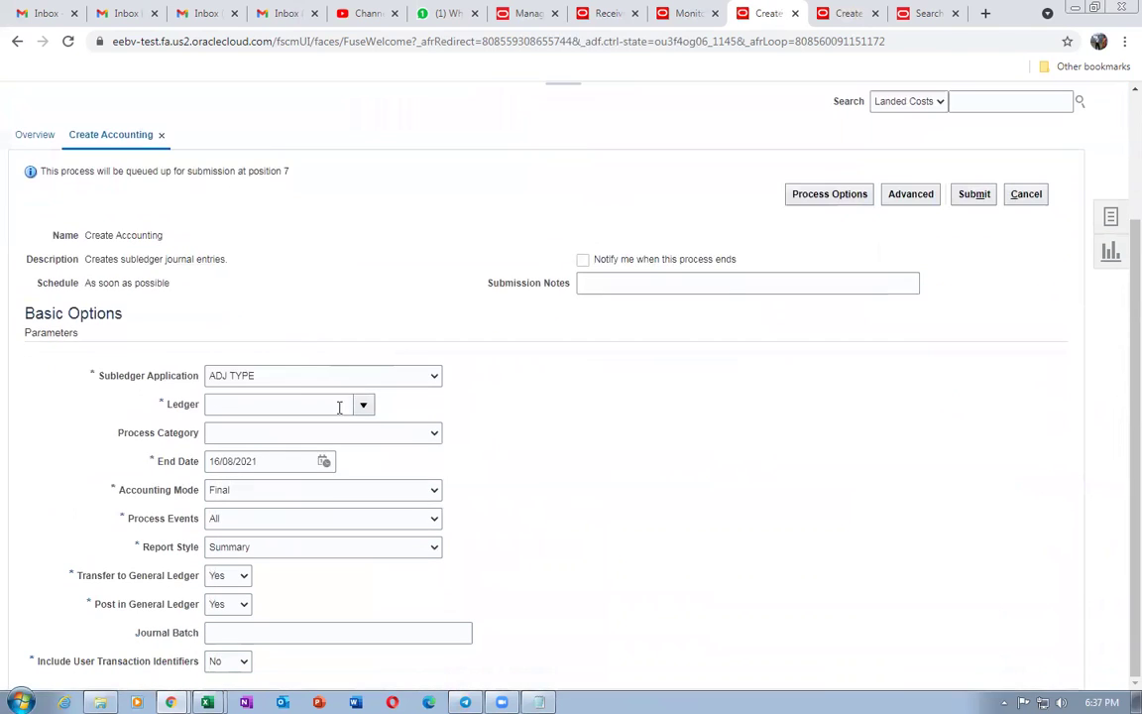
left_click(297, 374)
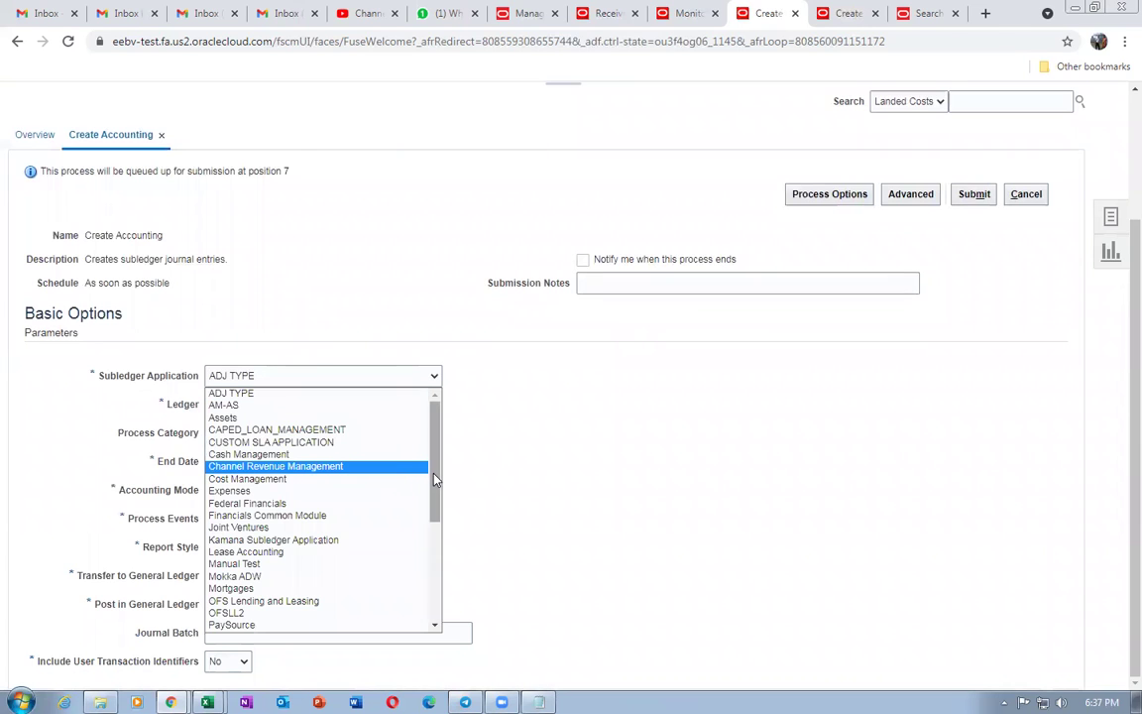
left_click_drag(436, 483, 442, 514)
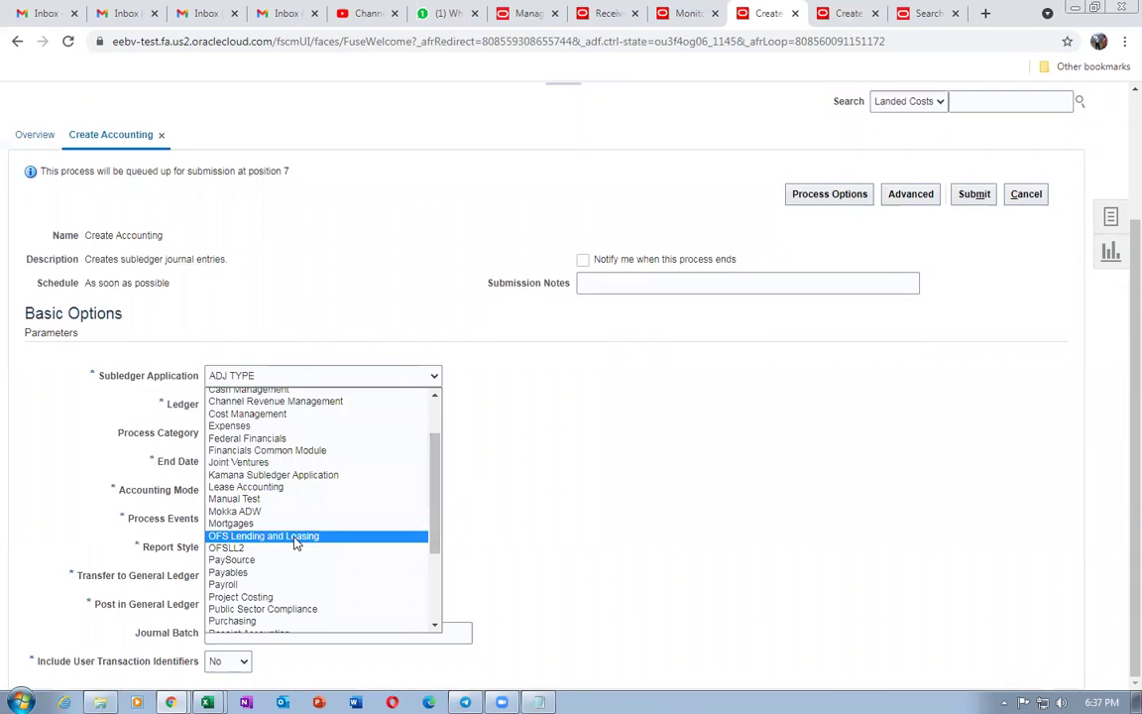
key("Escape")
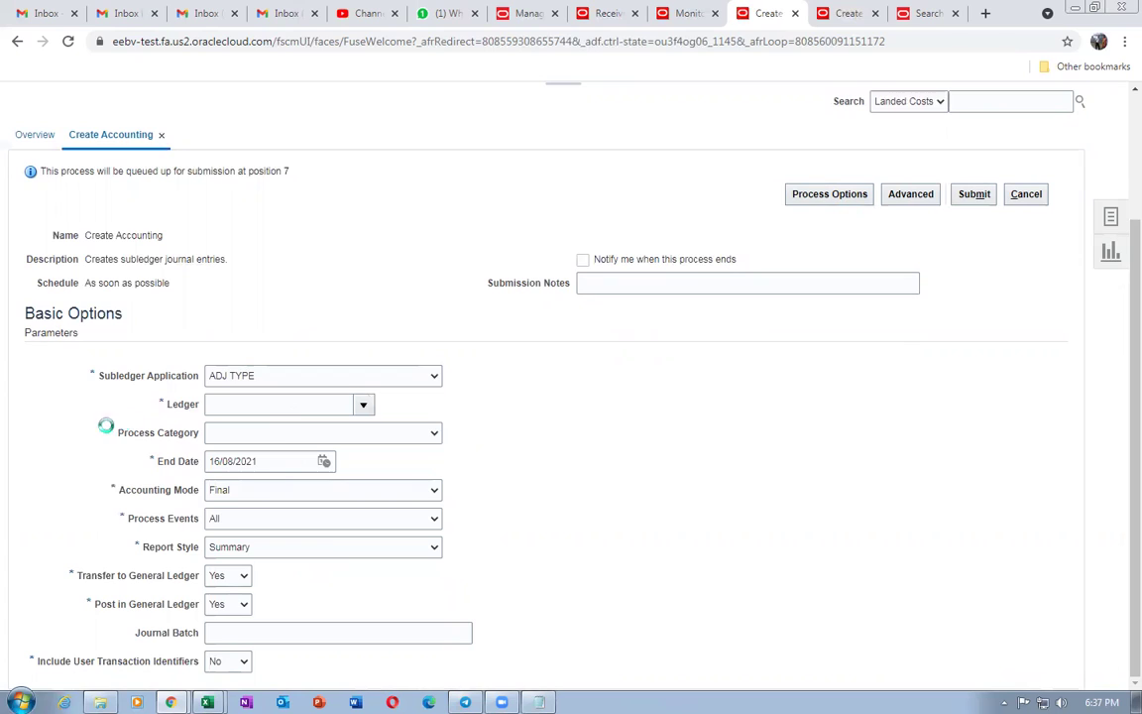
left_click(284, 407)
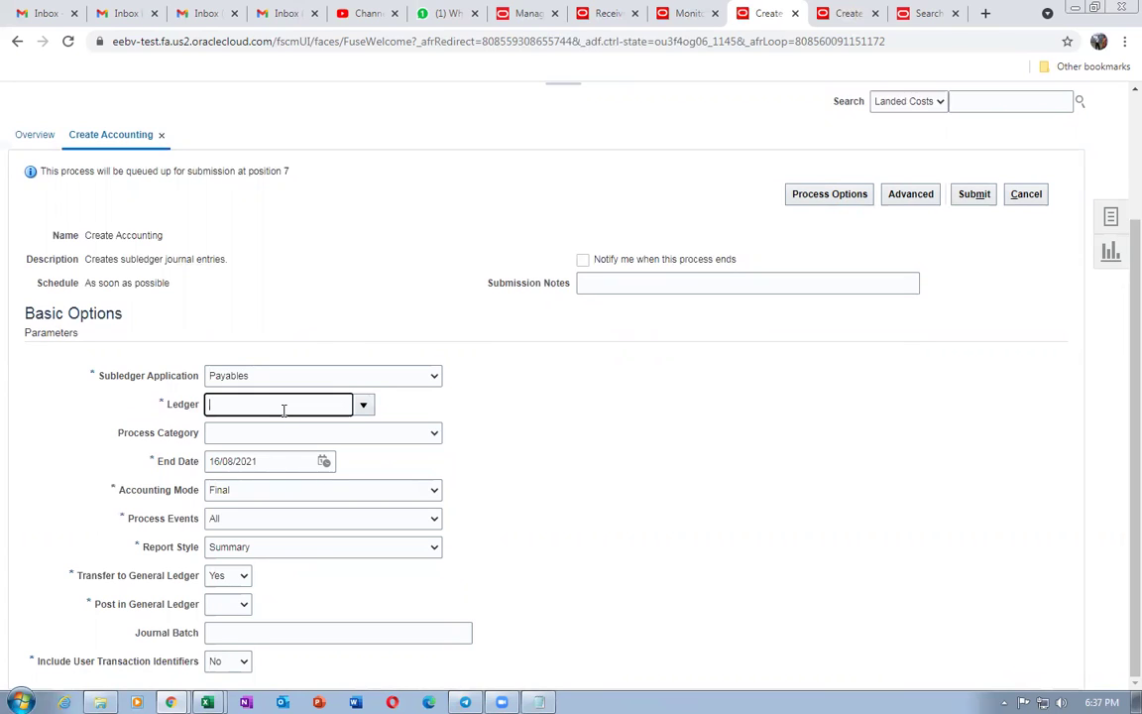
type("K02")
key("Tab")
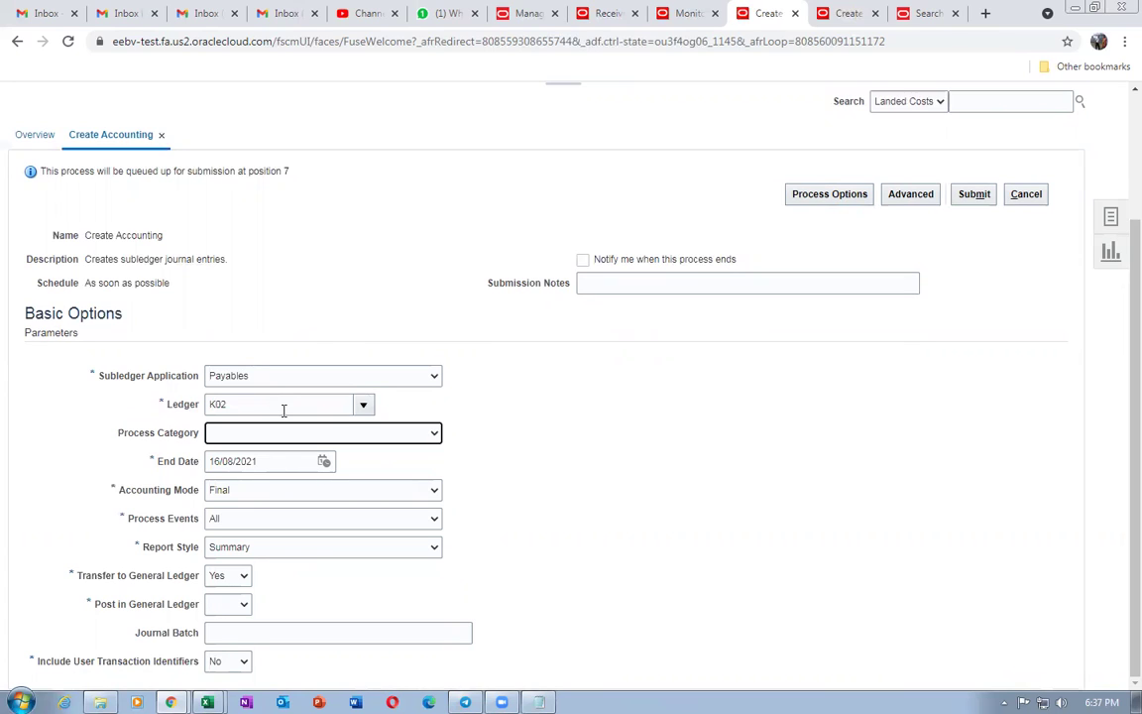
left_click(246, 548)
left_click(233, 564)
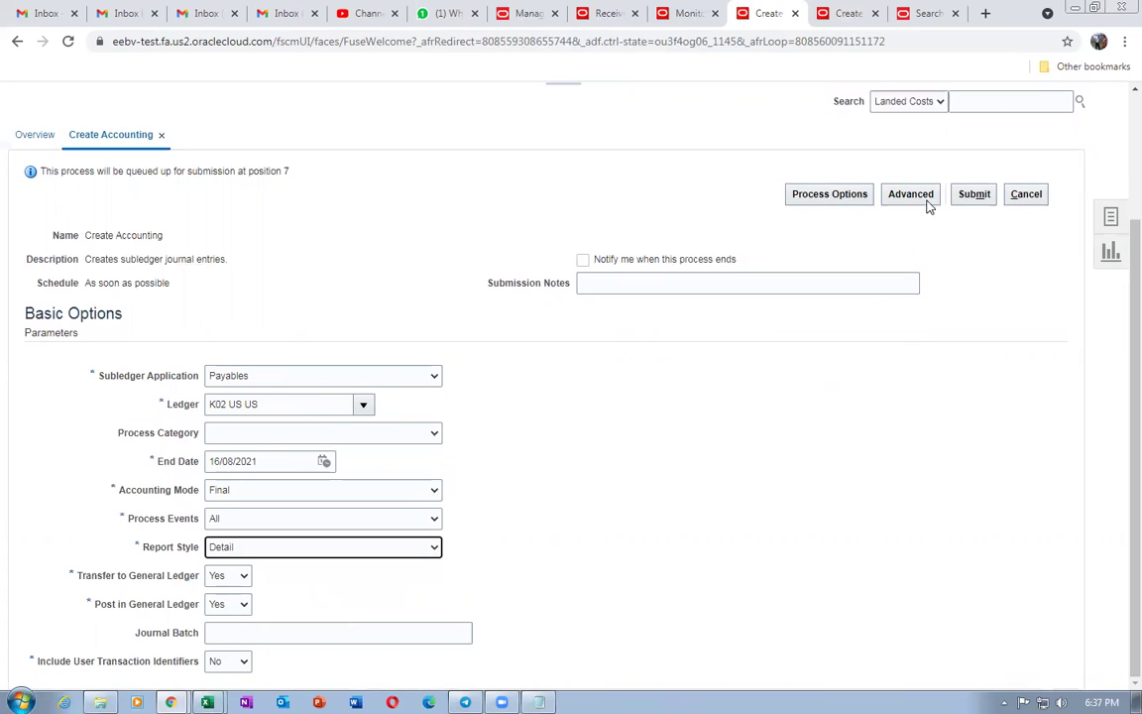
- Look at the output options without changes, then show the advanced submission options
left_click(821, 196)
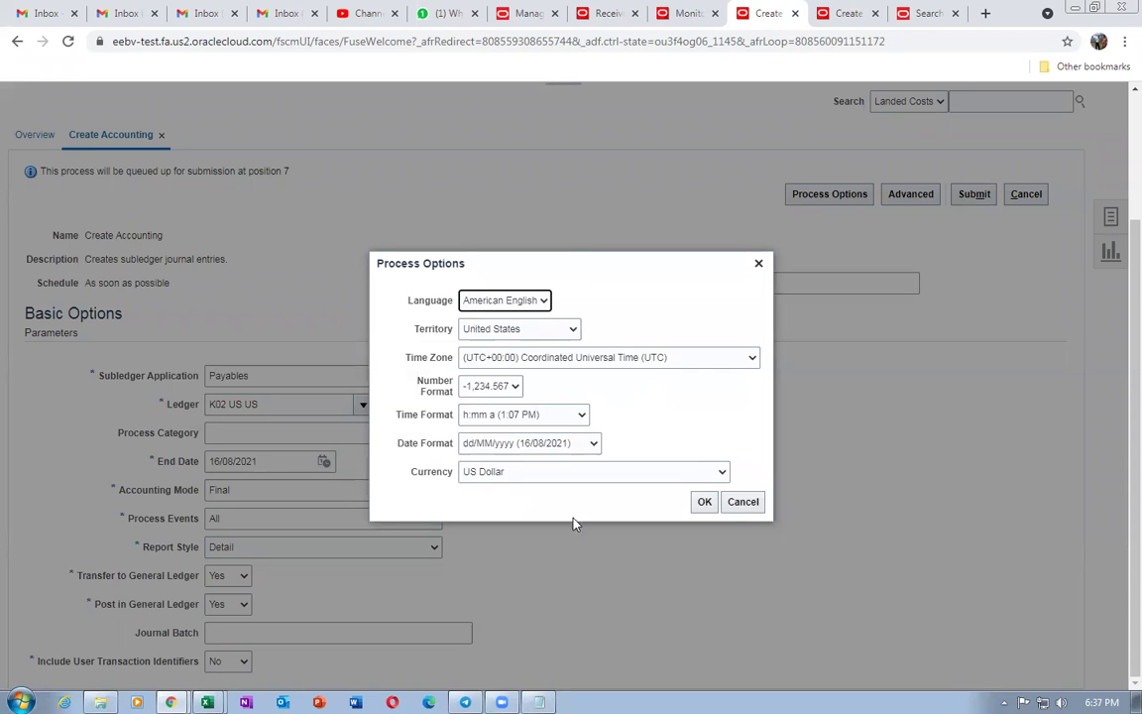
left_click(744, 503)
left_click(908, 194)
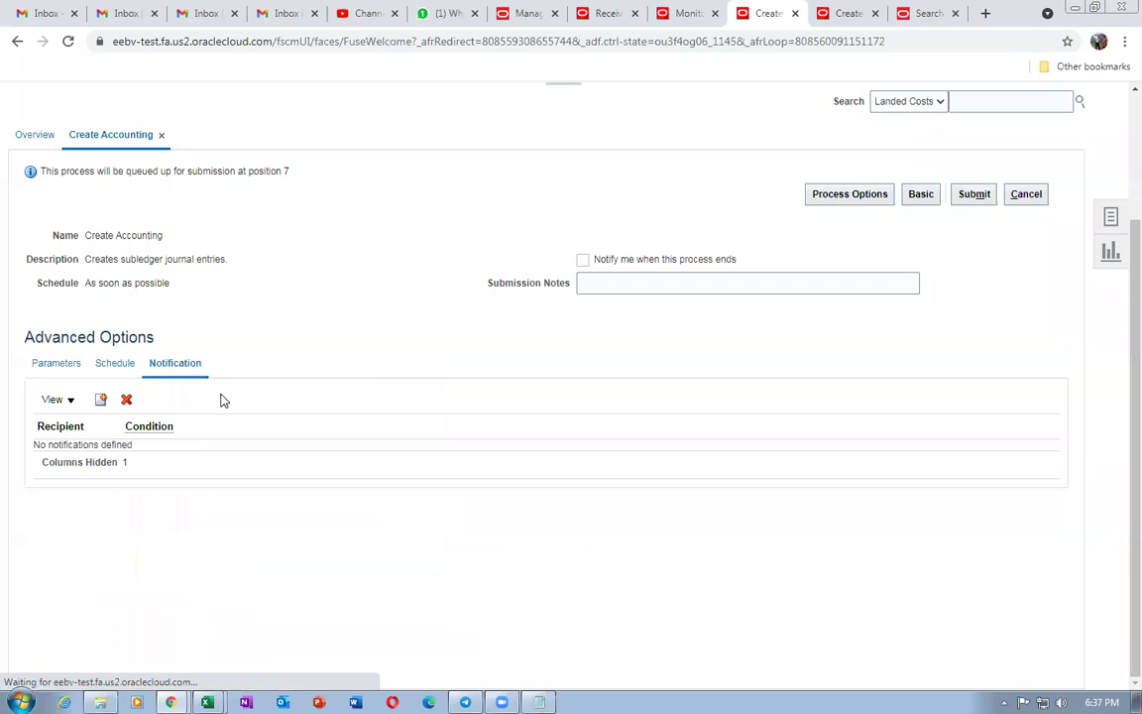
- Try an Hourly/Minute schedule every 3 hours, then revert to As soon as possible
left_click(112, 364)
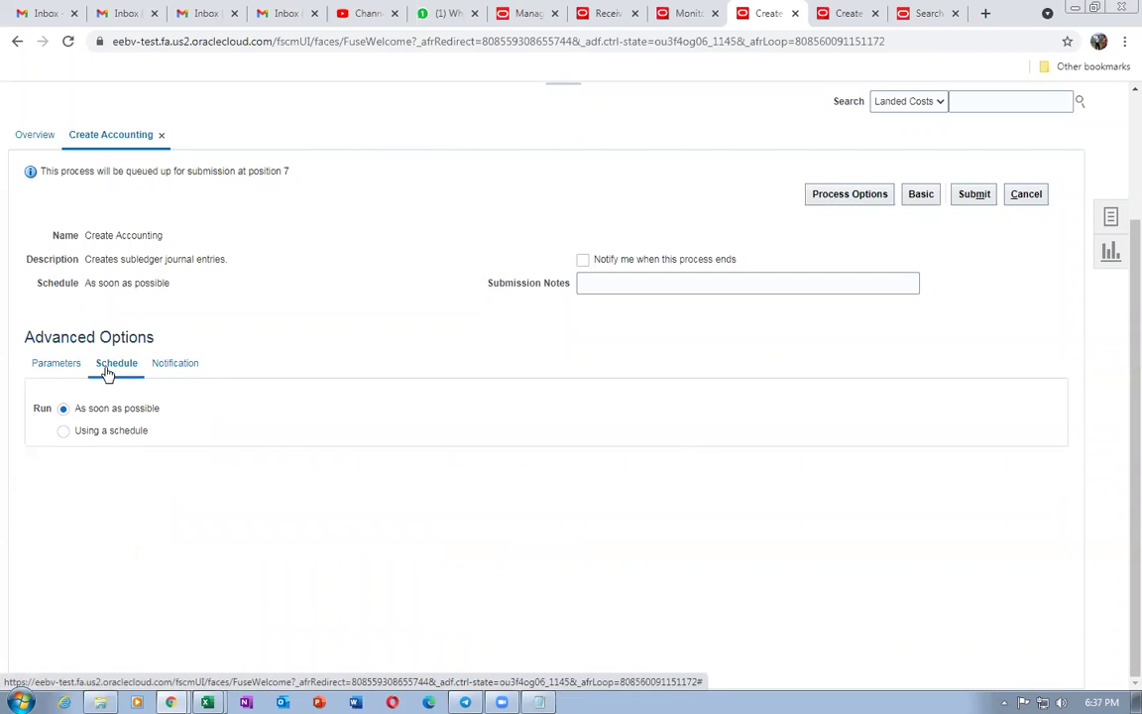
left_click(62, 433)
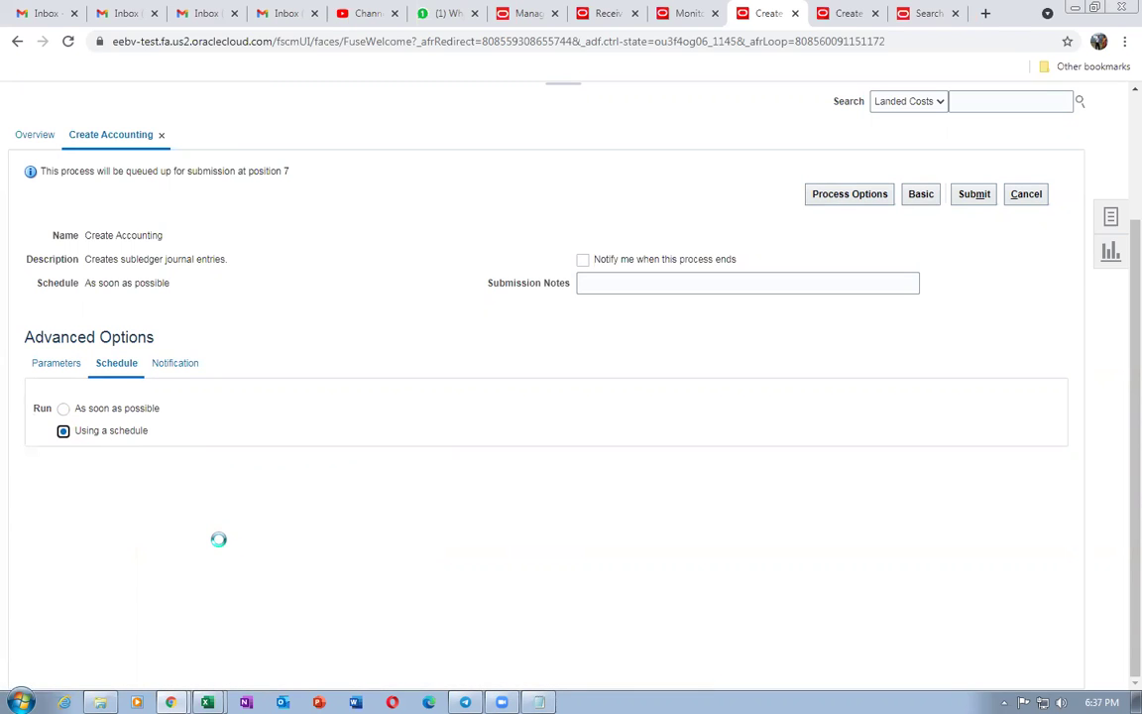
left_click(167, 473)
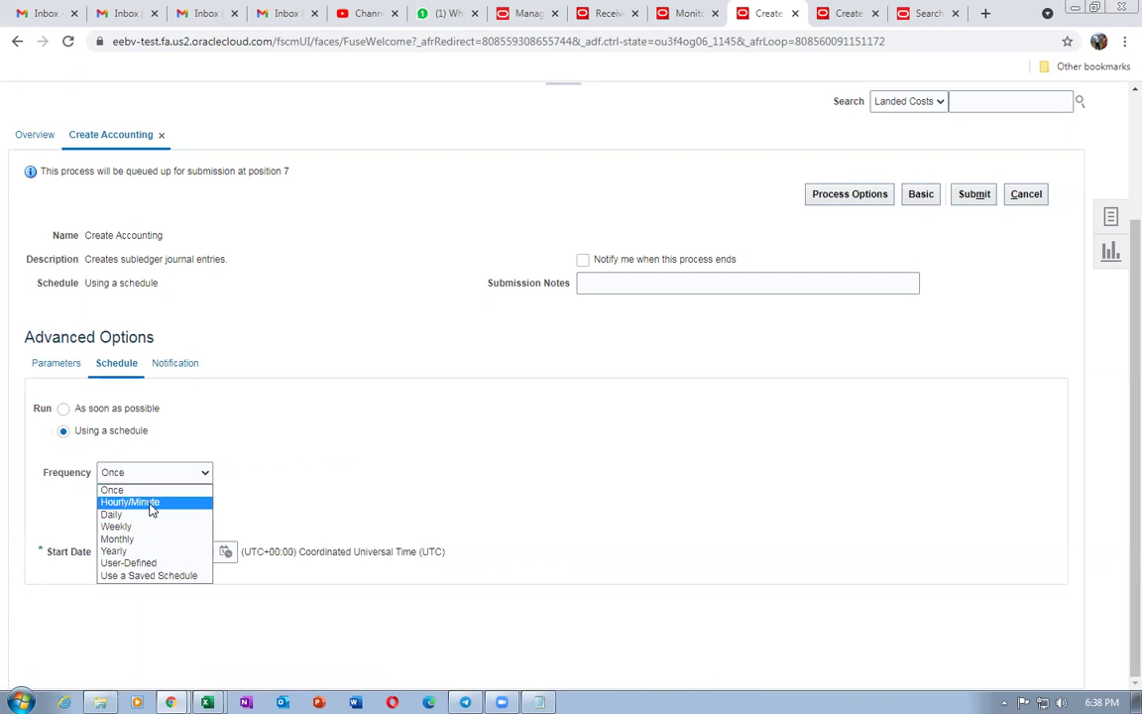
left_click(152, 504)
double_click(159, 549)
type("3")
key("Tab")
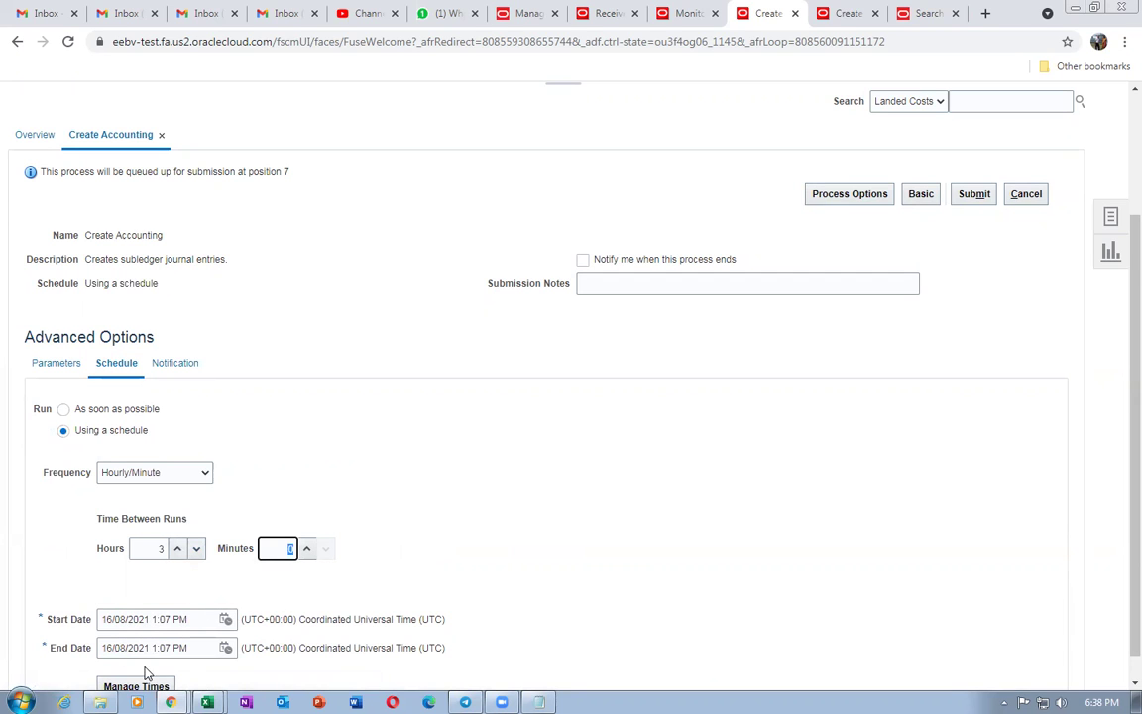
scroll(368, 559, "down", 1)
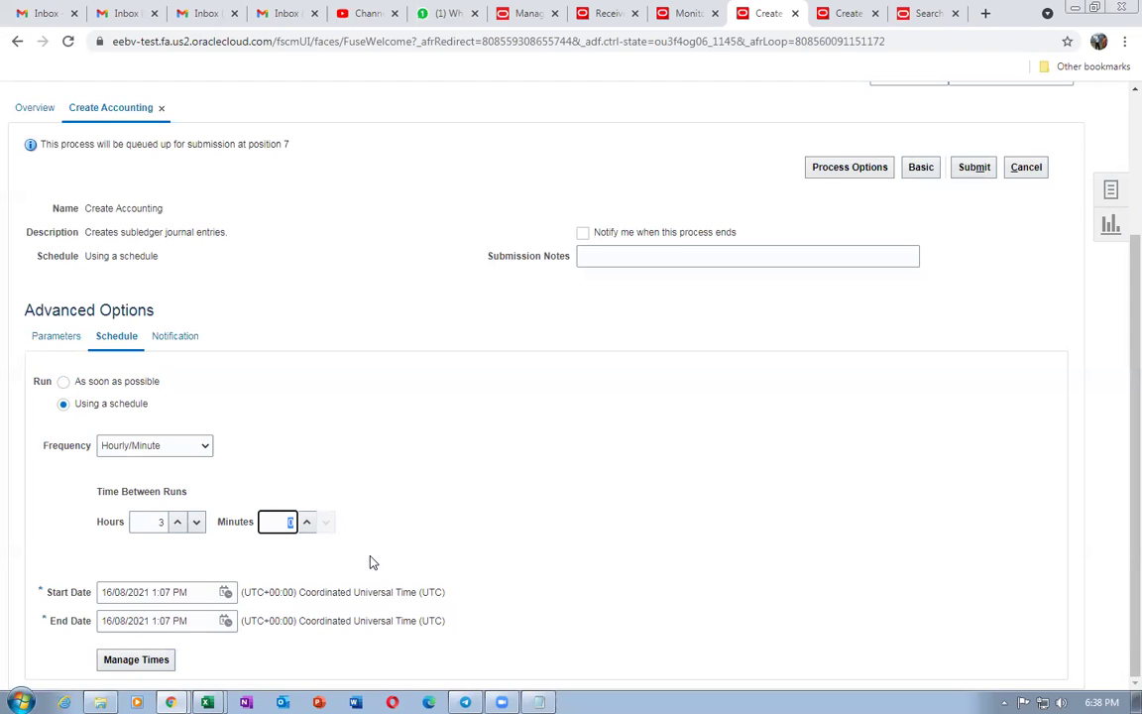
left_click(63, 381)
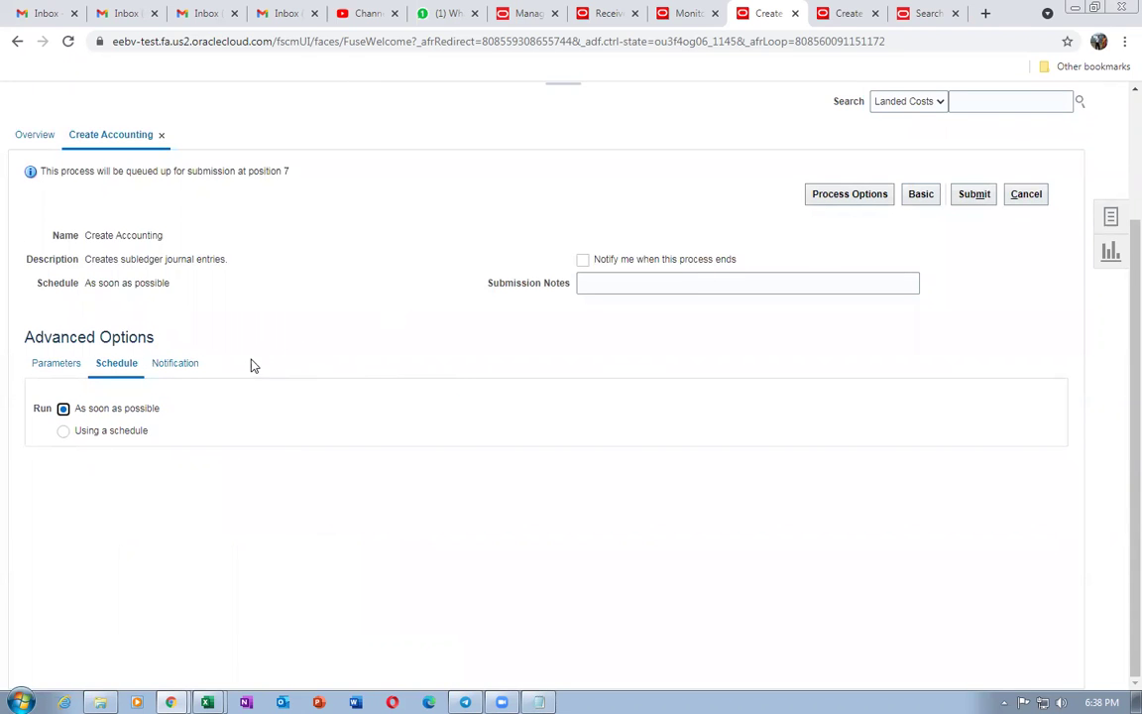
left_click(72, 367)
scroll(344, 463, "down", 1)
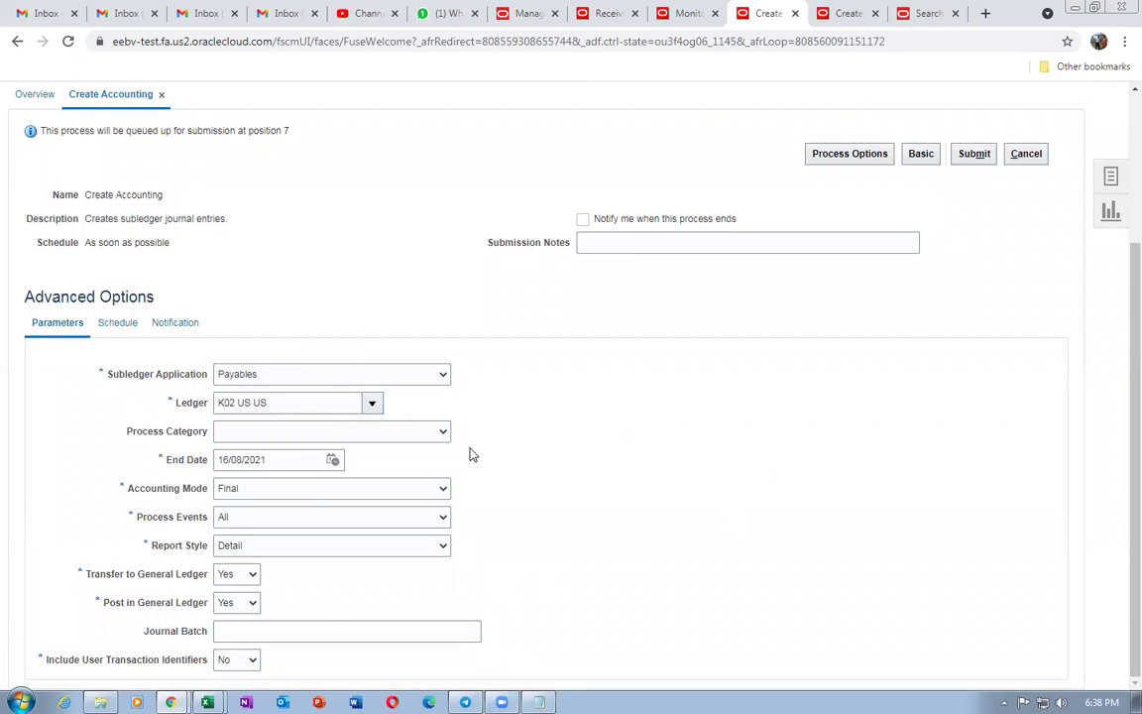
- Submit the Payables Create Accounting process 4459424 and acknowledge the confirmation
left_click(977, 156)
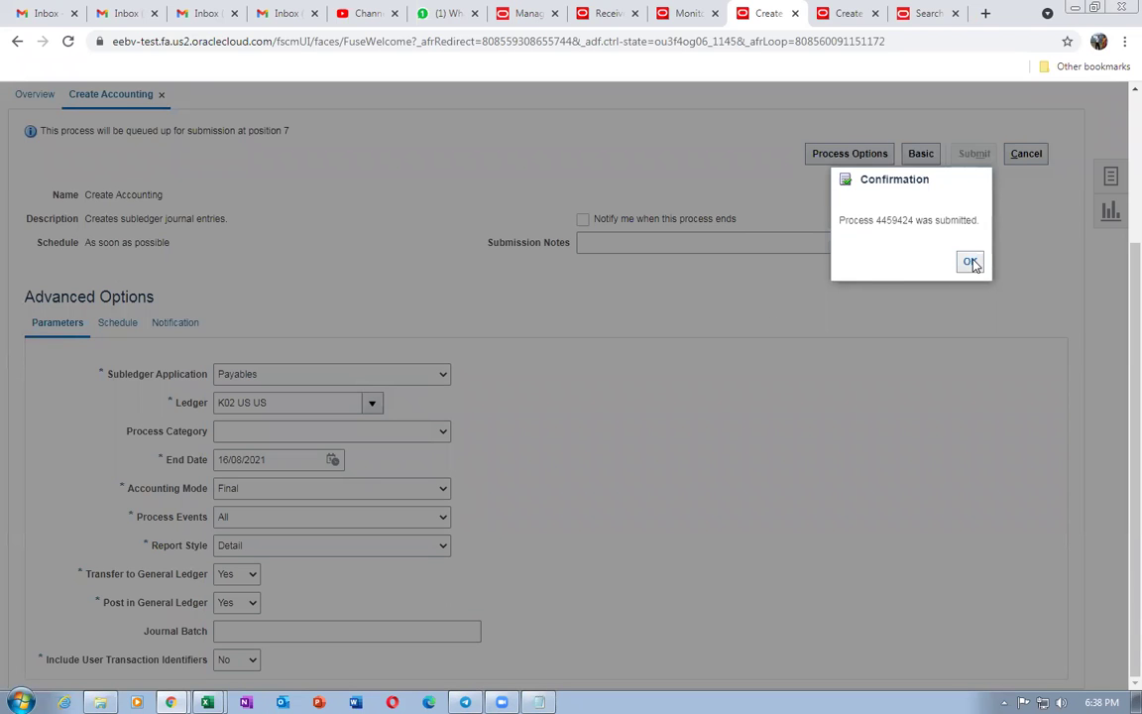
left_click(970, 262)
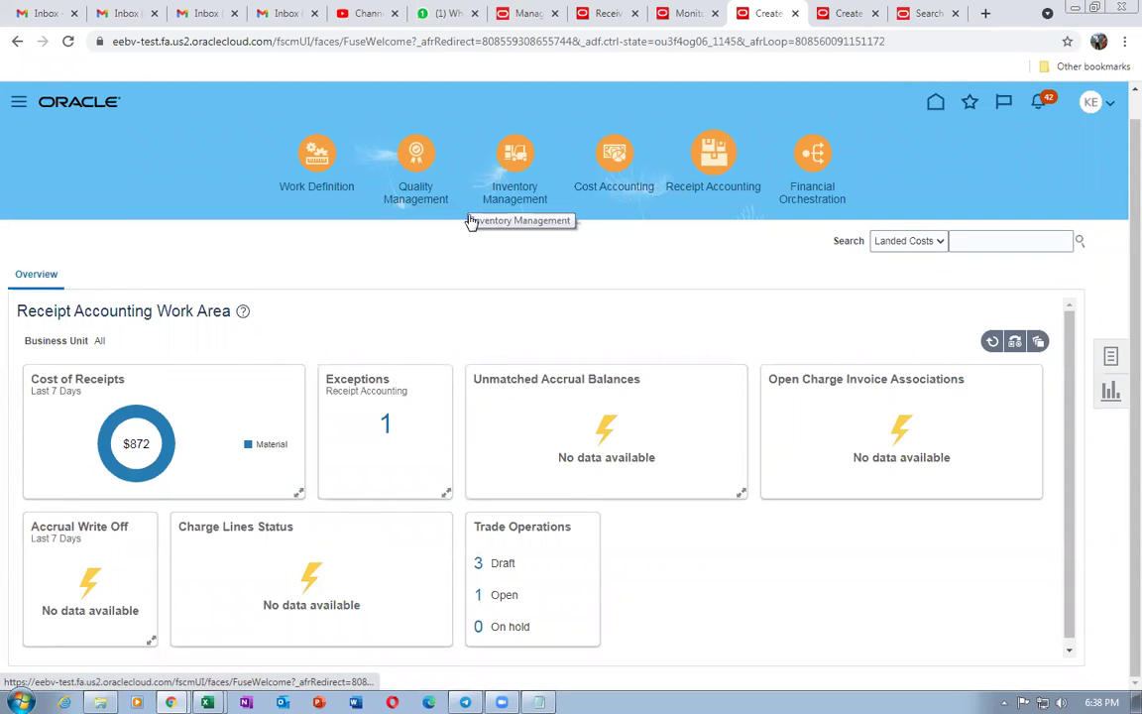
- Refresh and enlarge the scheduled processes list to see Create Accounting 4459424 Running
left_click(682, 14)
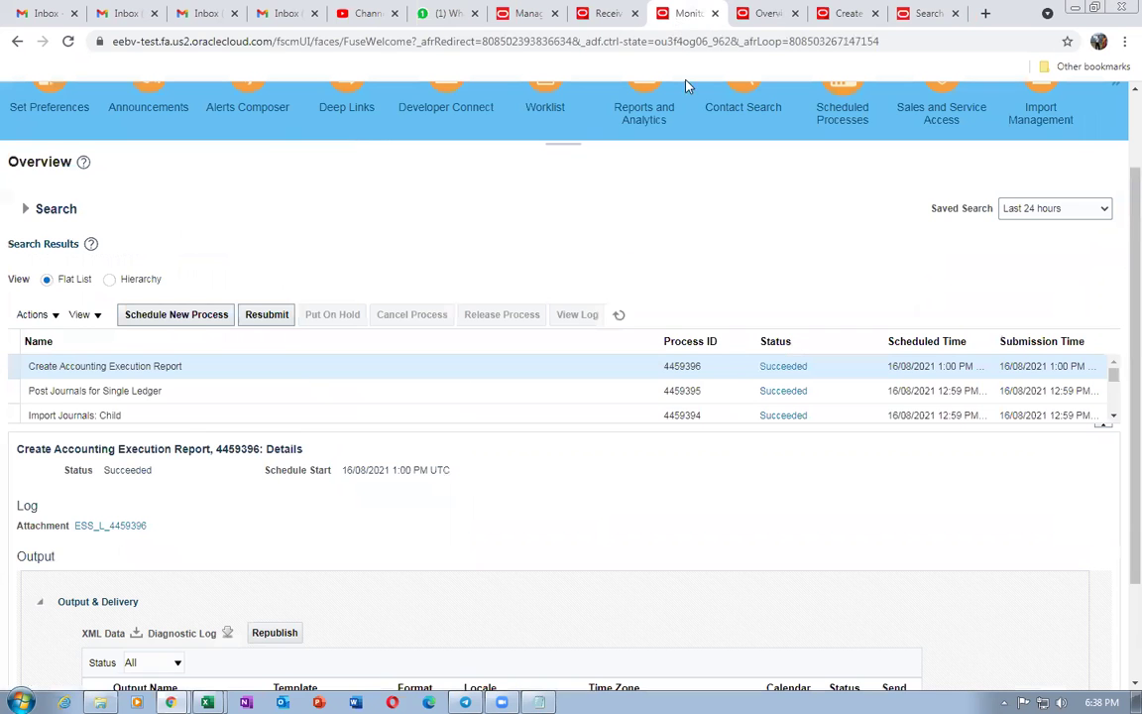
left_click(619, 315)
left_click_drag(468, 428, 459, 607)
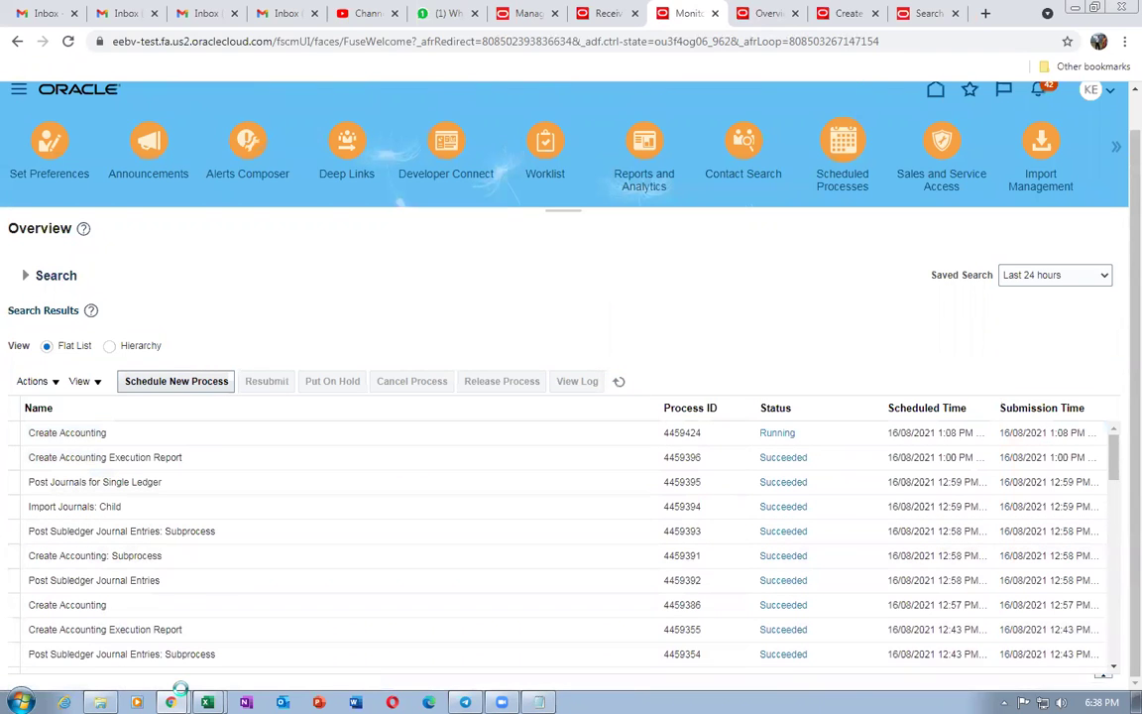
mouse_move(208, 702)
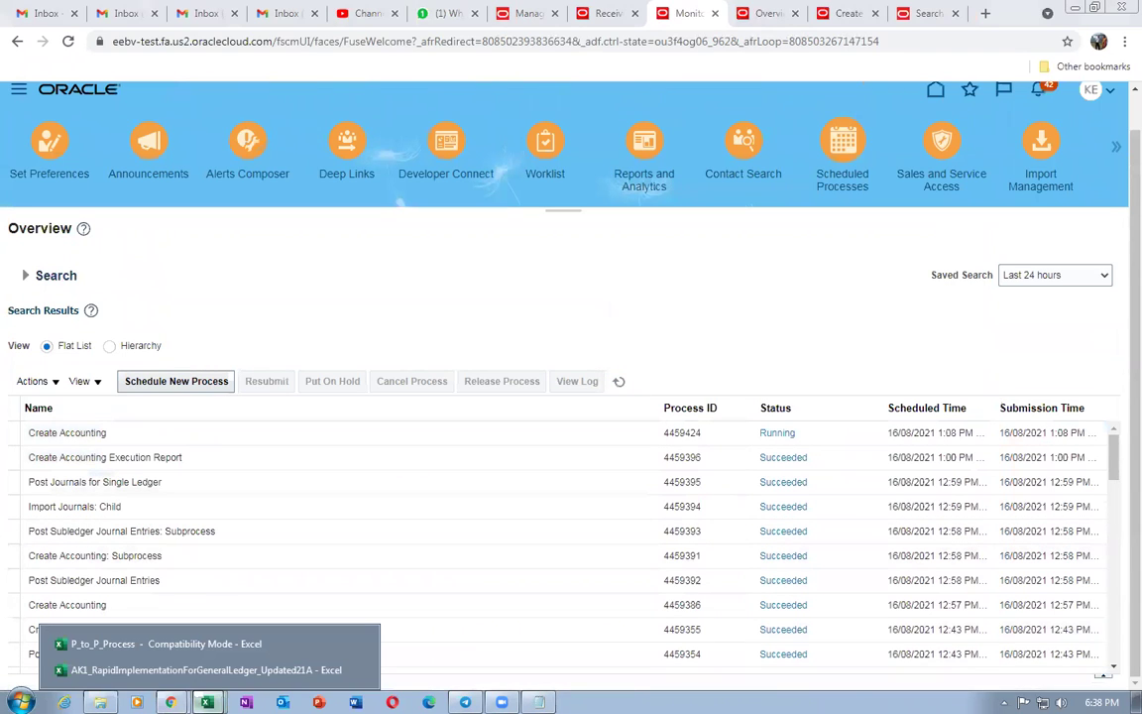
left_click(170, 647)
- Review workbook invoice rows 17–22 and the 11,000.00 Receiving Inspection debit in row 10
left_click(104, 488)
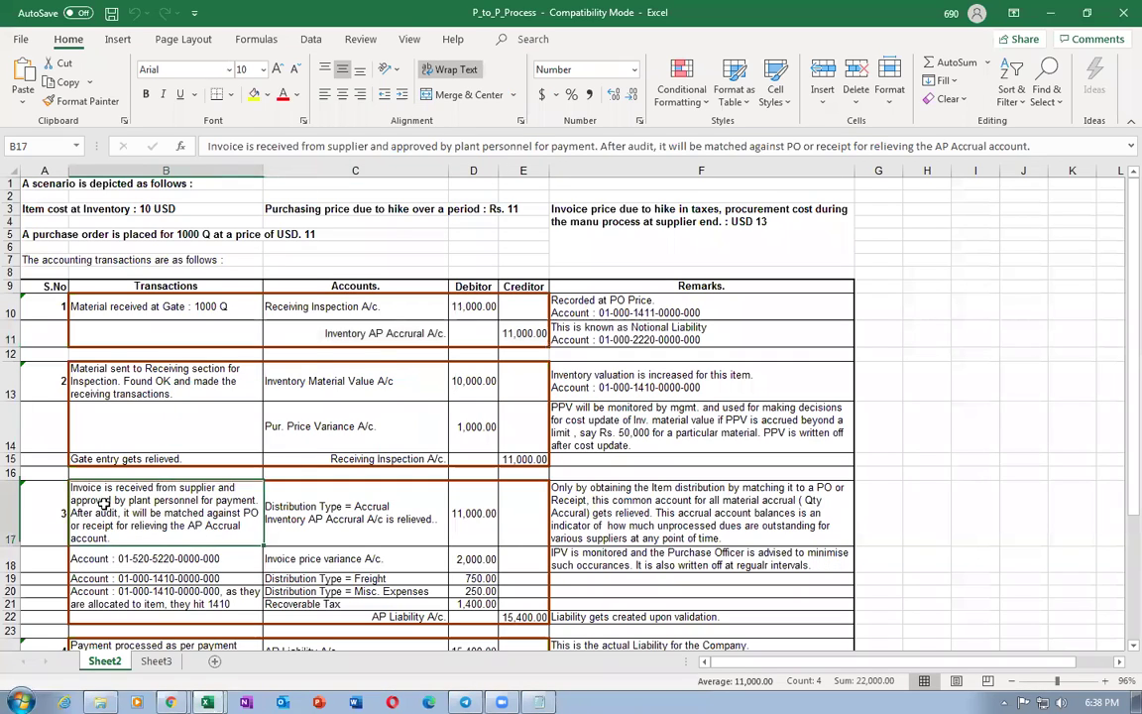
left_click_drag(10, 486, 5, 615)
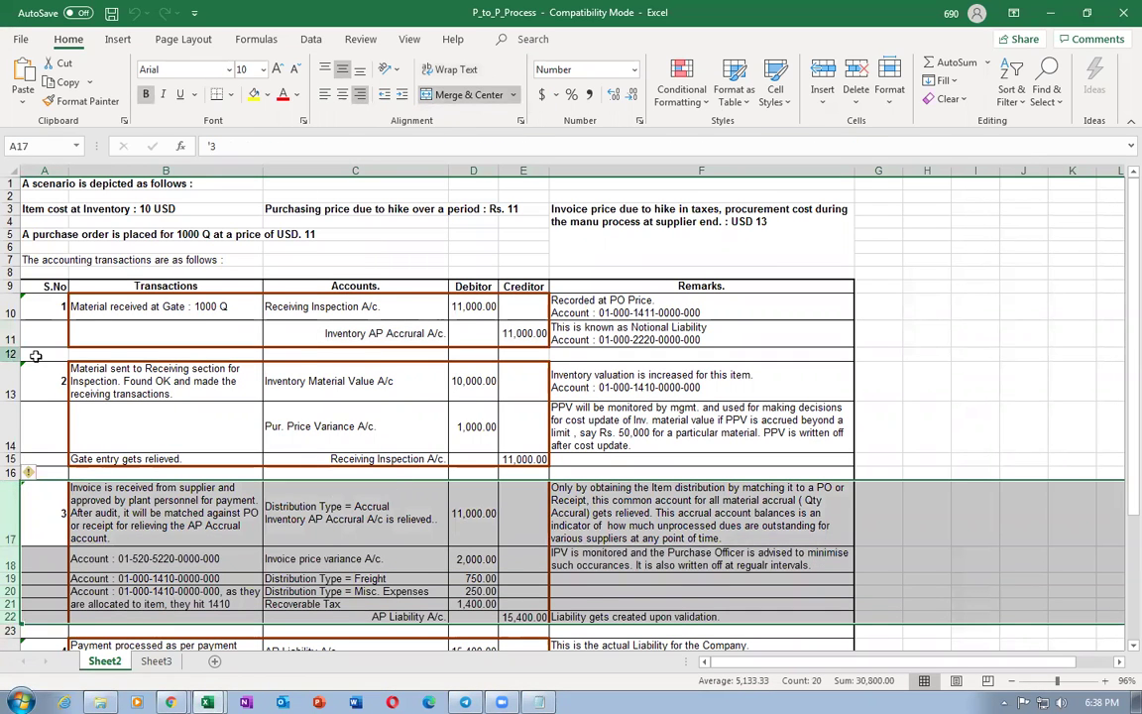
left_click(163, 302)
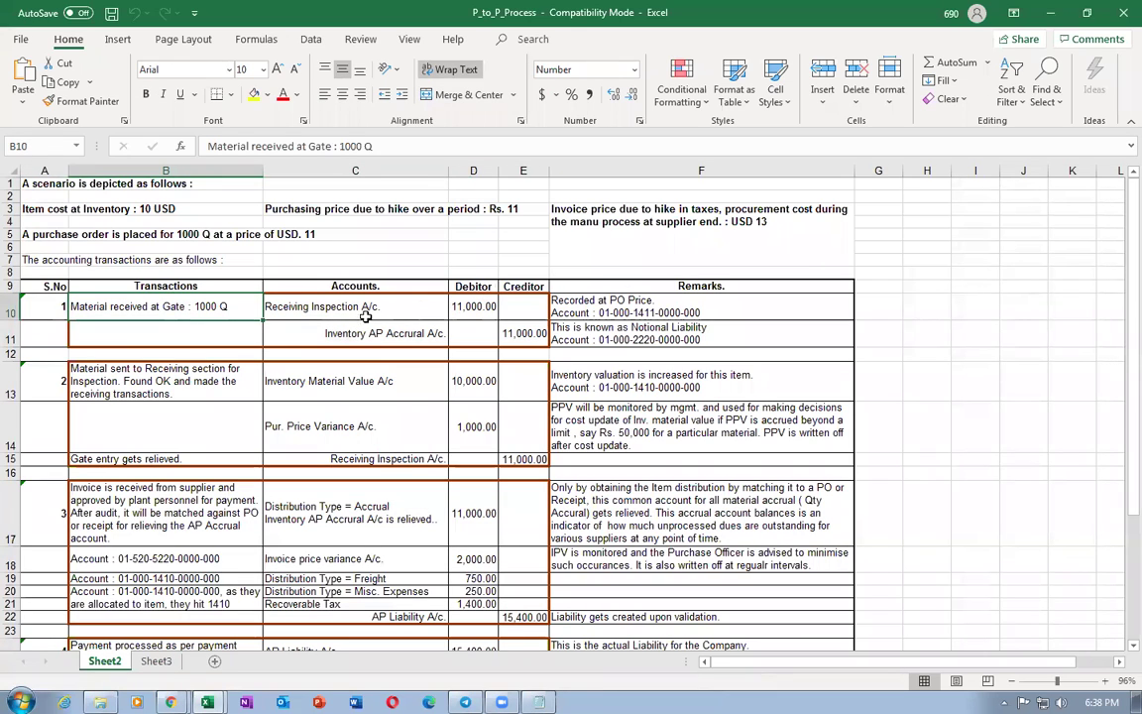
left_click(407, 306)
left_click(459, 306)
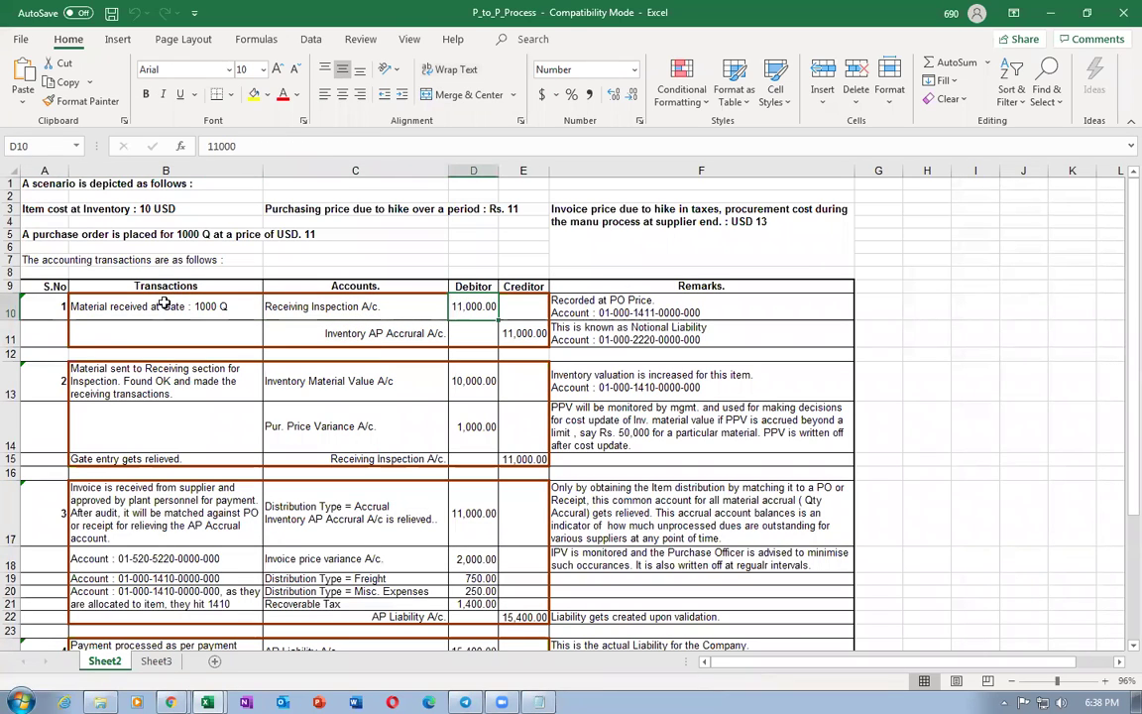
left_click_drag(15, 302, 16, 303)
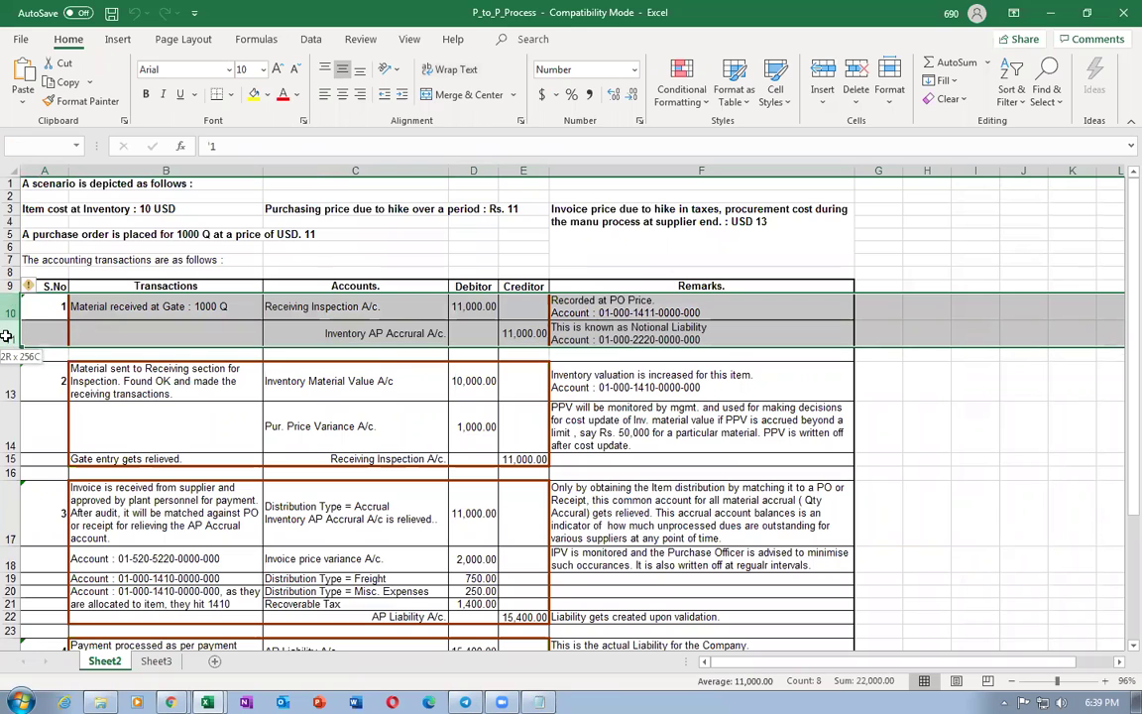
key("alt+Tab")
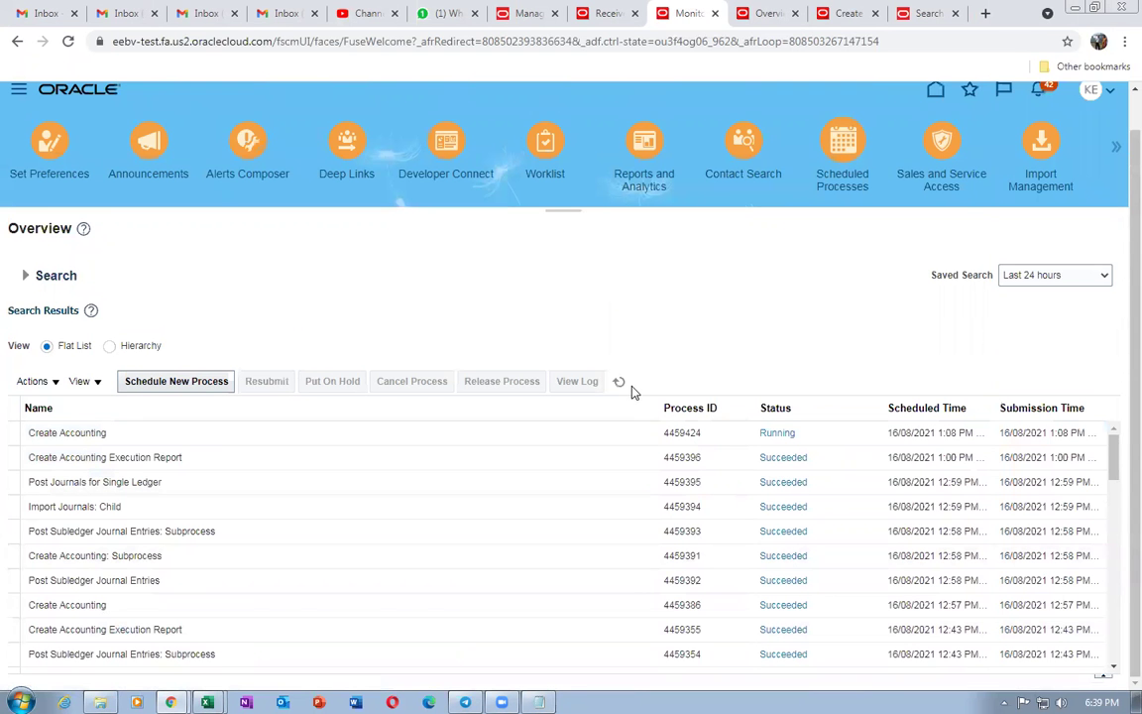
- Refresh scheduled processes until subprocess 4459425 and posting job 4459426 show Running
left_click(620, 383)
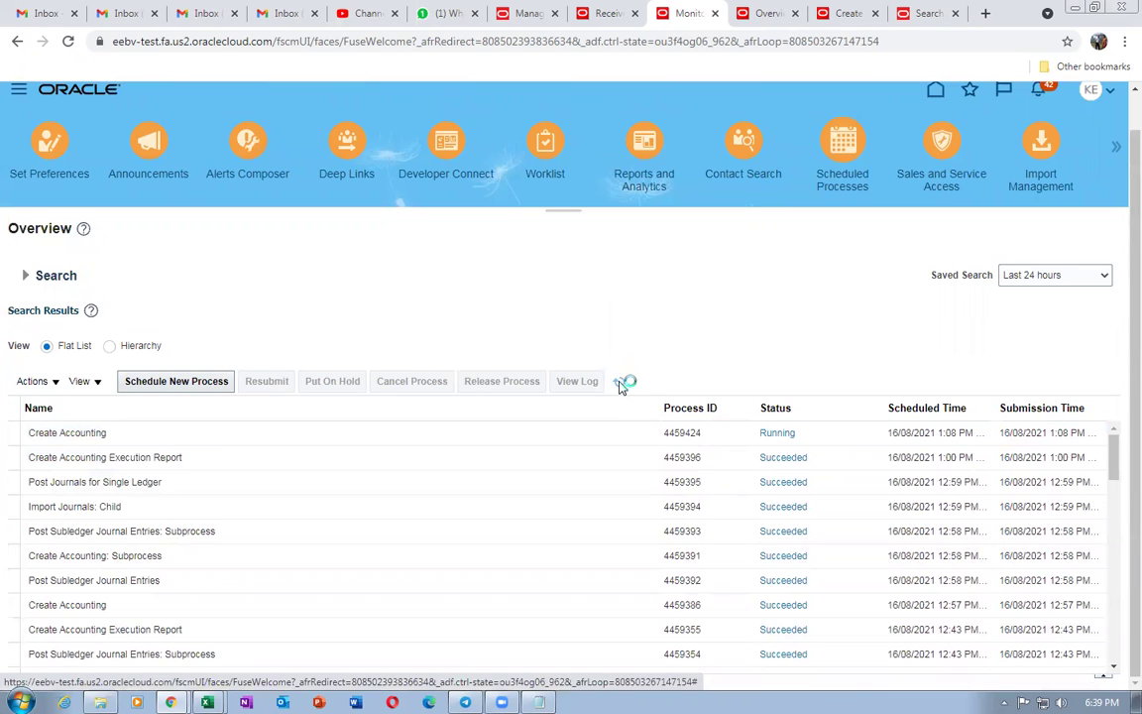
left_click(620, 384)
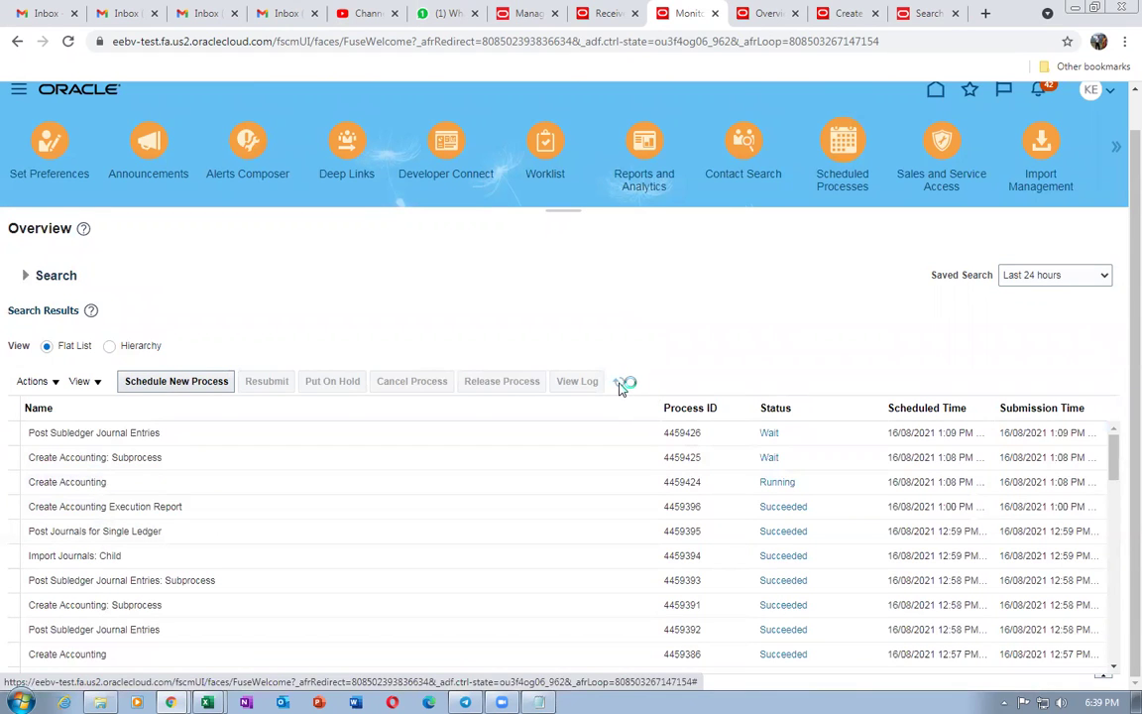
left_click(618, 384)
- Highlight the workbook's invoice rows 17–22 and the Material received at Gate entry
key("alt+Tab")
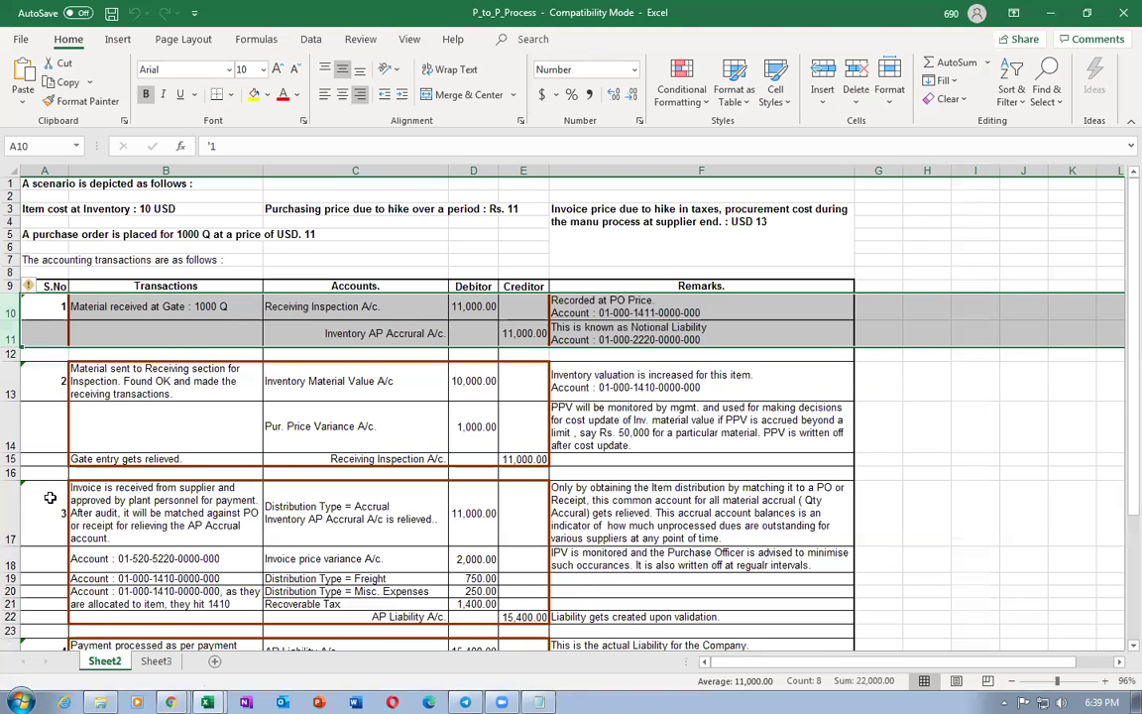
left_click_drag(11, 503, 32, 599)
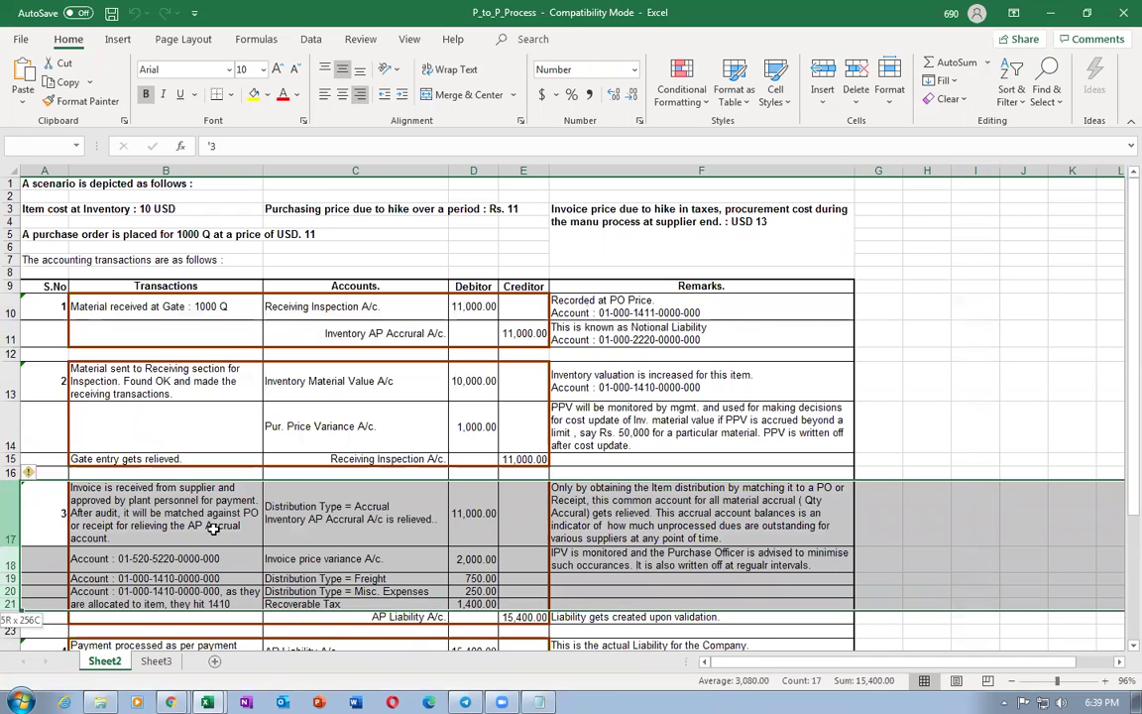
left_click(151, 304)
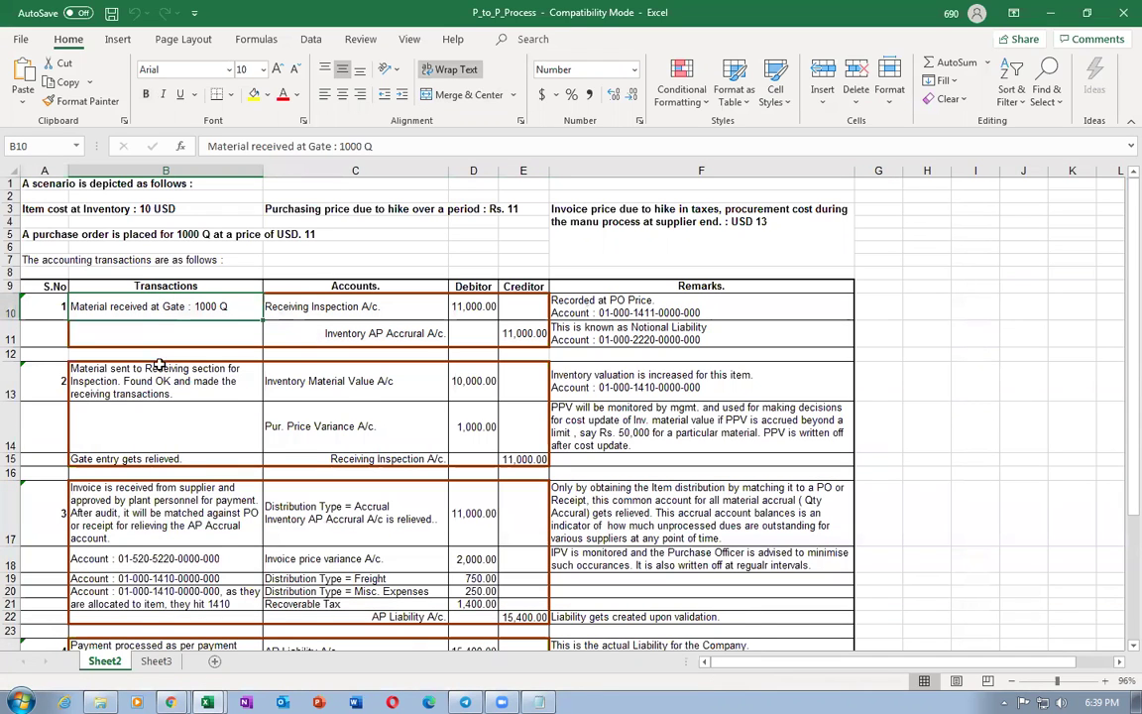
left_click_drag(14, 512, 6, 614)
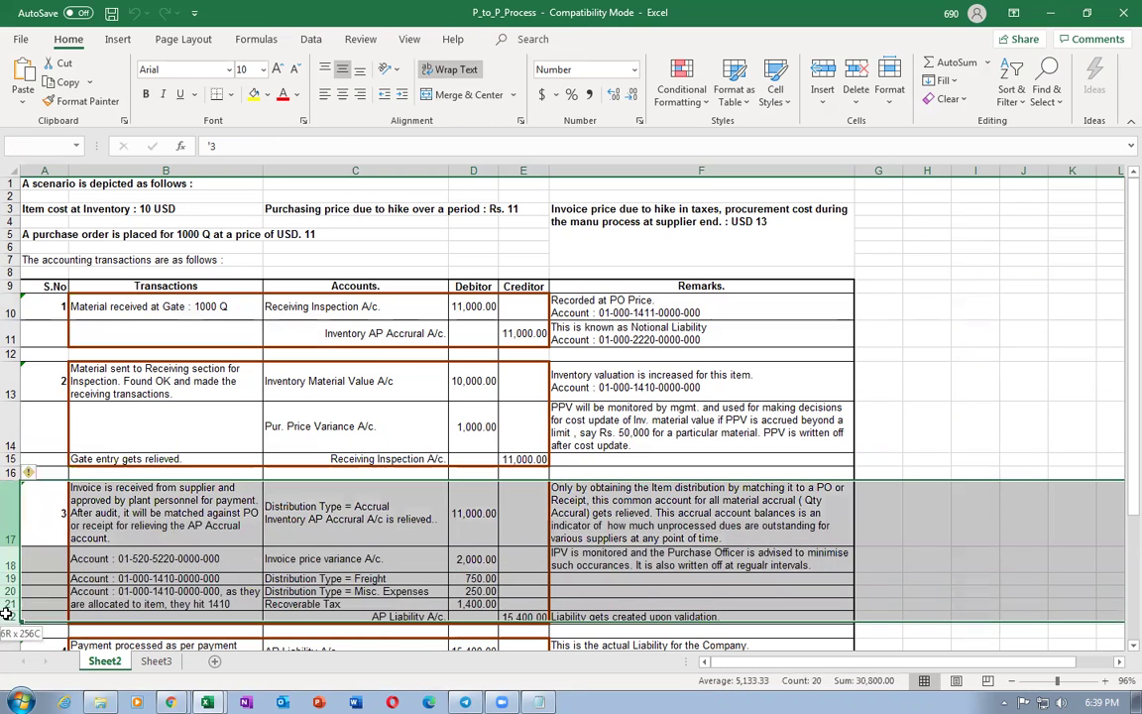
left_click(165, 307)
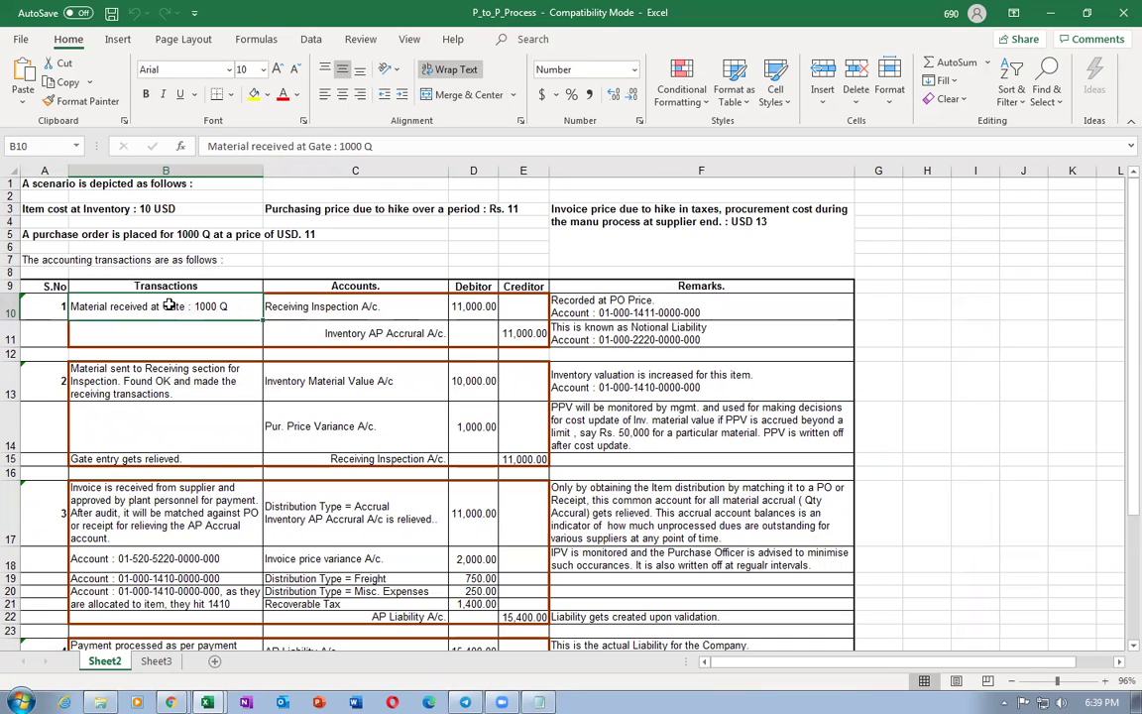
- Recheck the 11,000.00 Receiving Inspection debit and rows 10–11, then refresh Oracle's process list
left_click(314, 309)
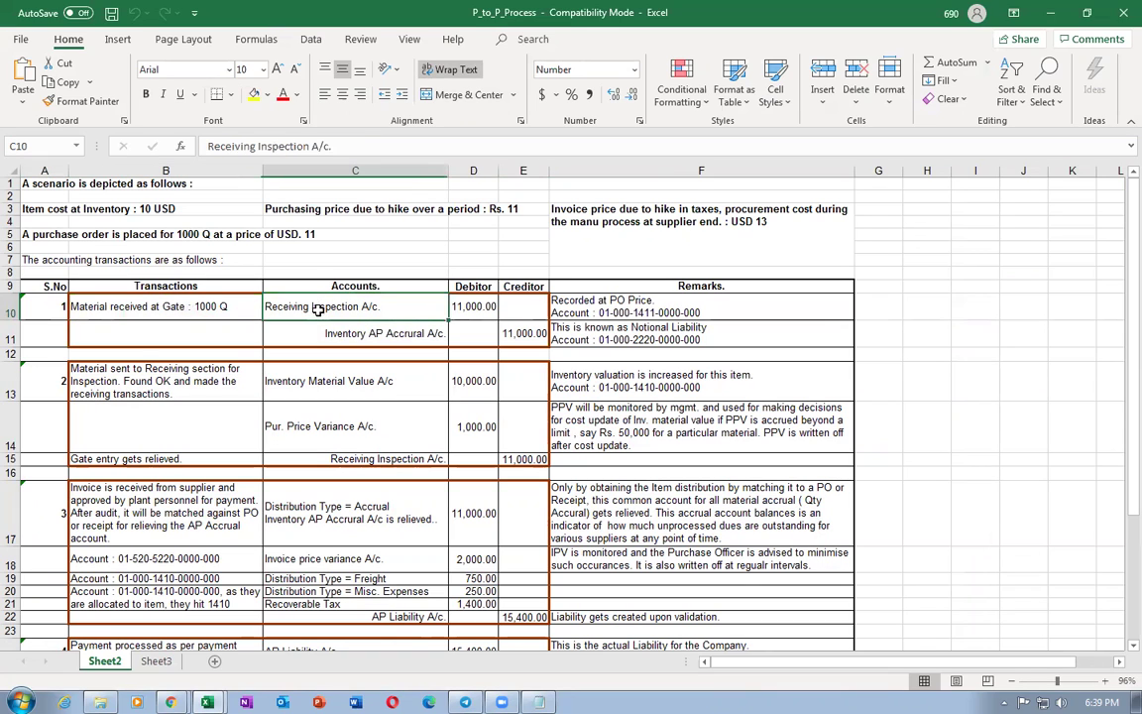
left_click(194, 305)
left_click(328, 305)
left_click(468, 306)
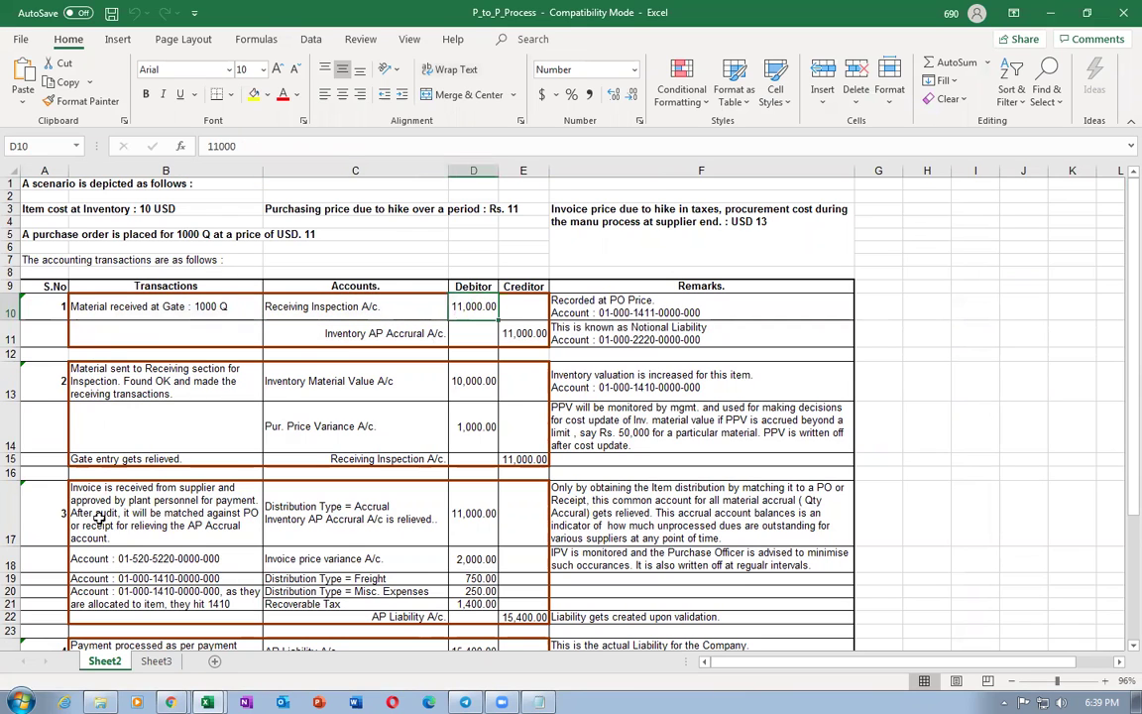
left_click_drag(10, 495, 8, 616)
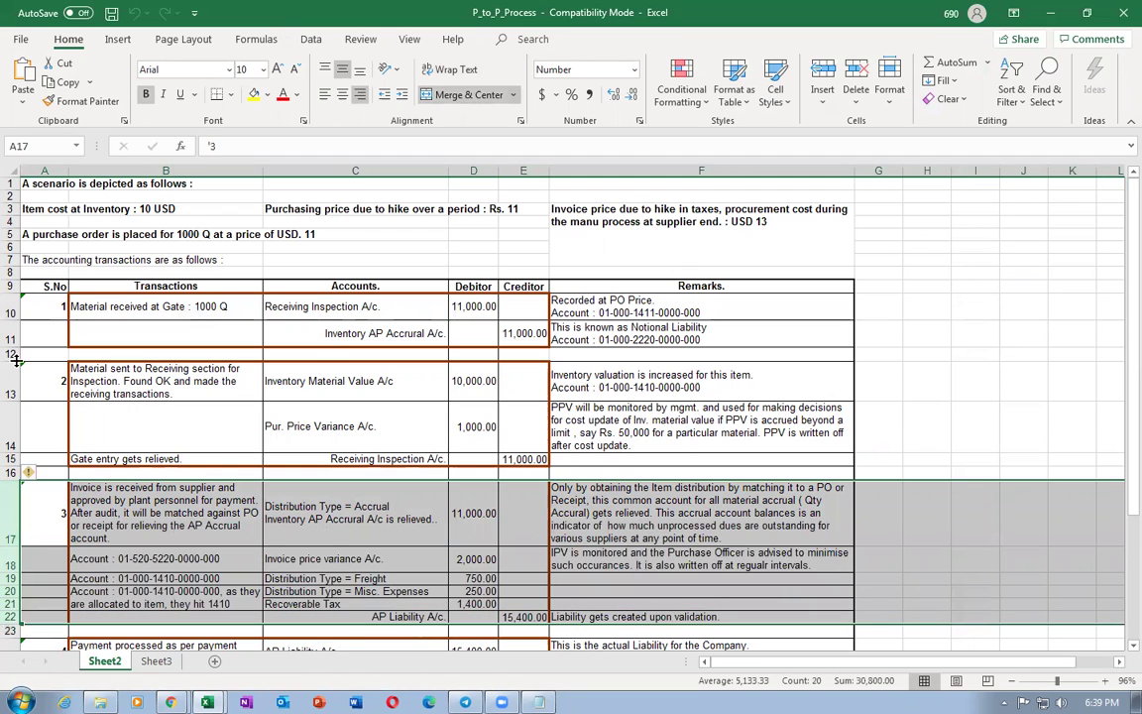
left_click_drag(10, 306, 12, 342)
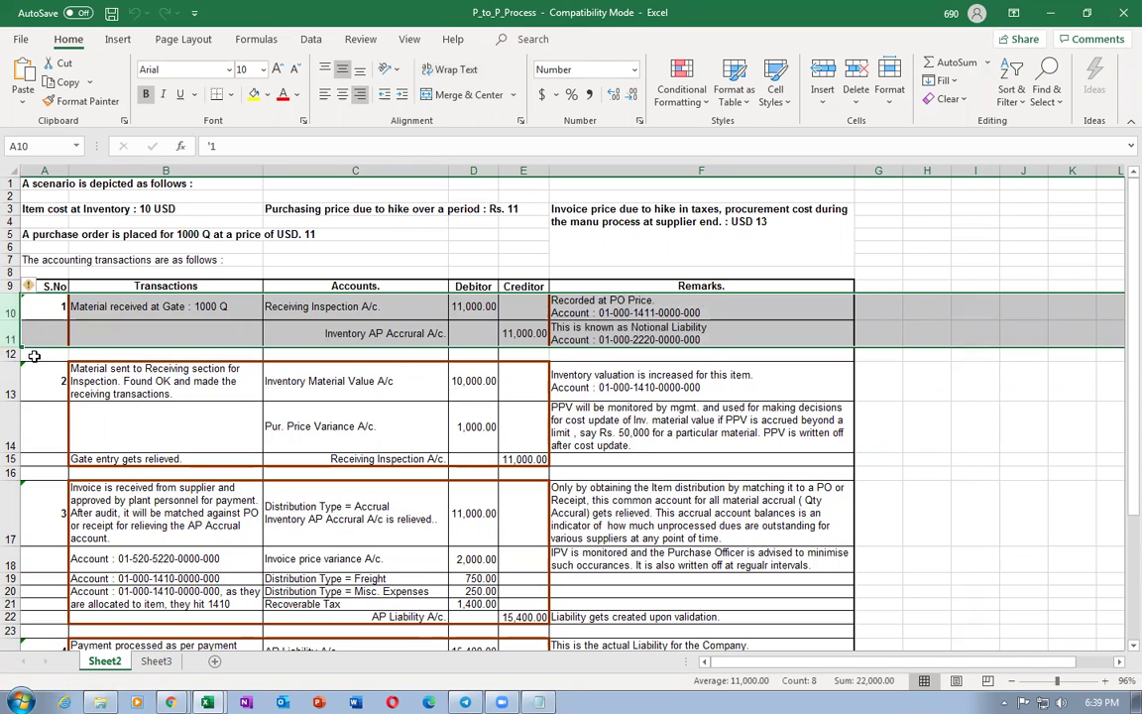
key("alt+Tab")
left_click(618, 381)
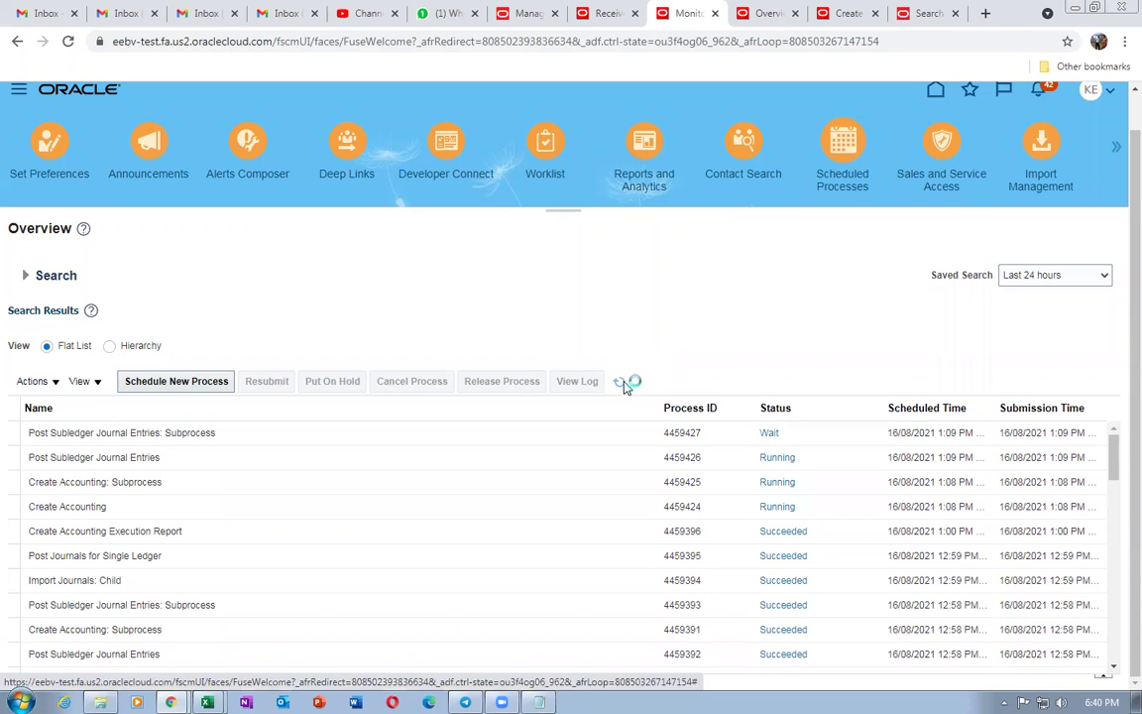
- Refresh Scheduled Processes repeatedly until Create Accounting Execution Report 4459431 shows Succeeded
left_click(621, 383)
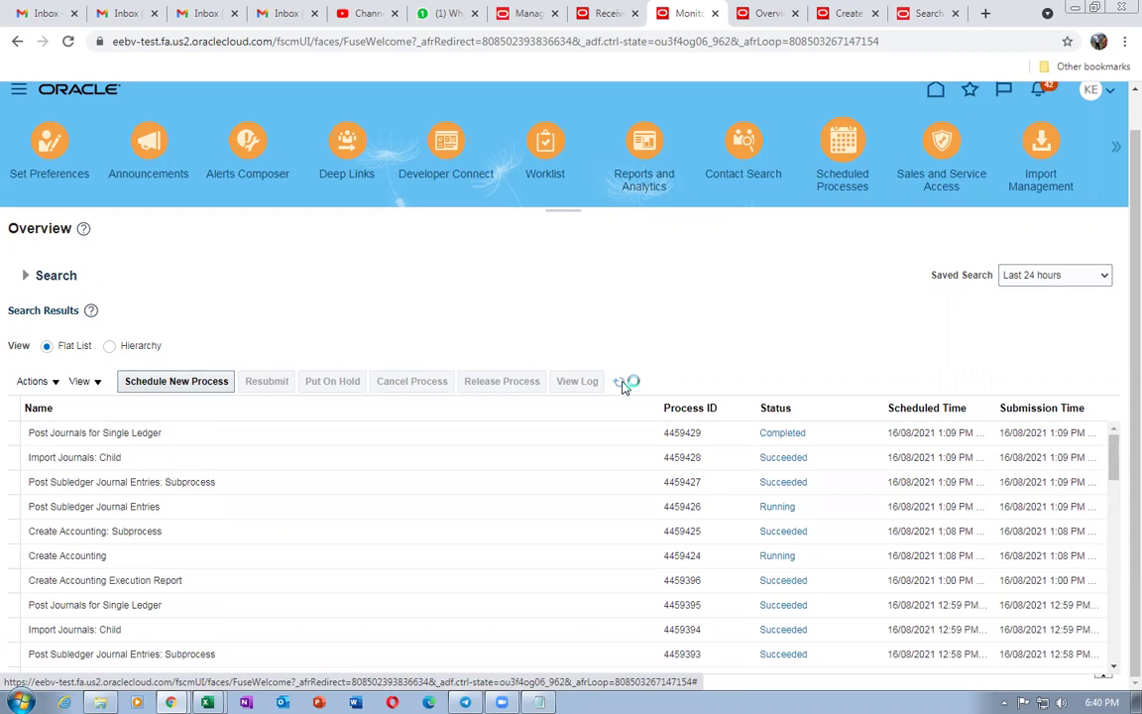
left_click(623, 384)
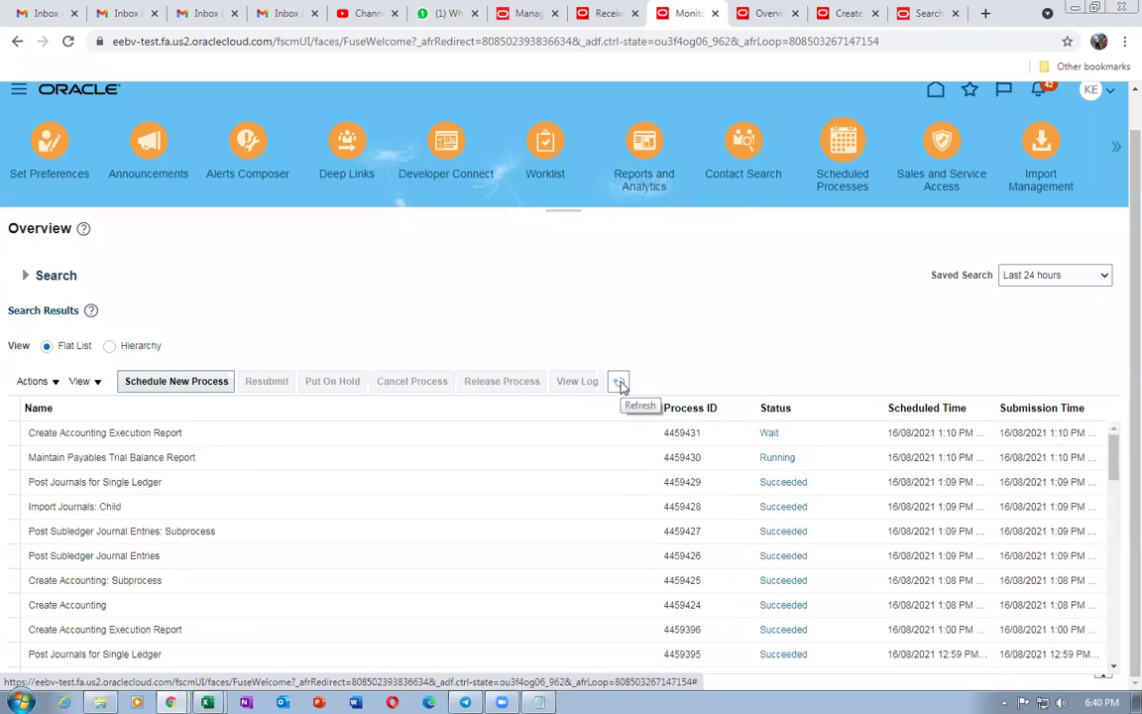
left_click(622, 385)
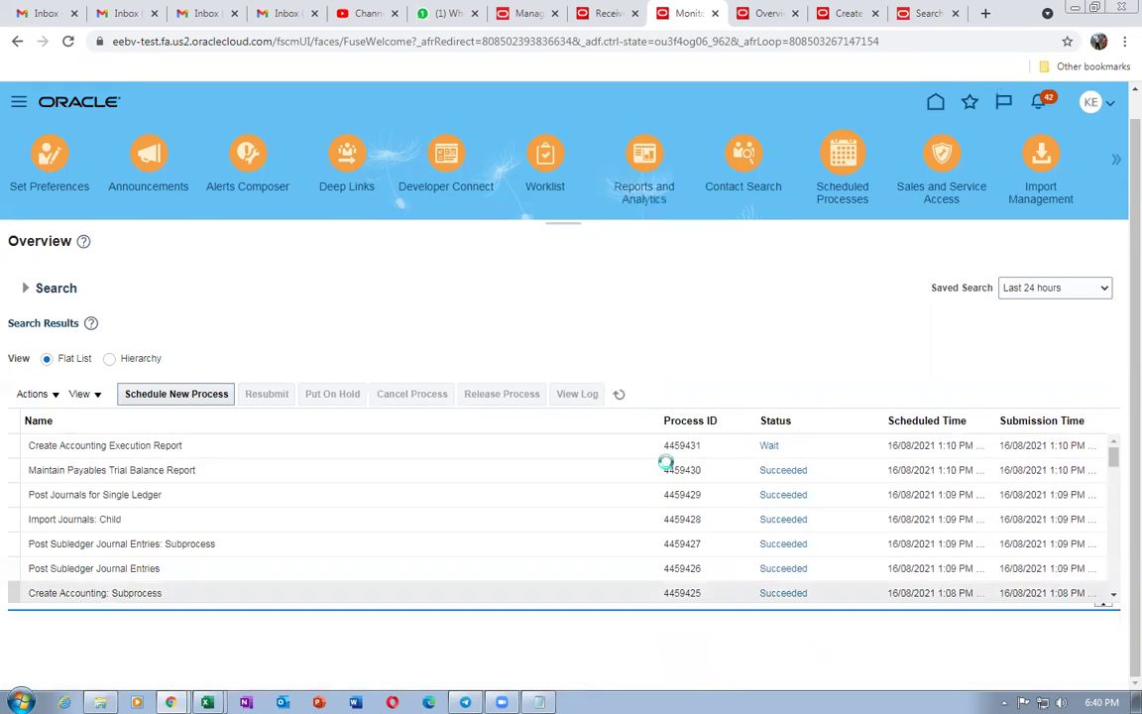
left_click(621, 395)
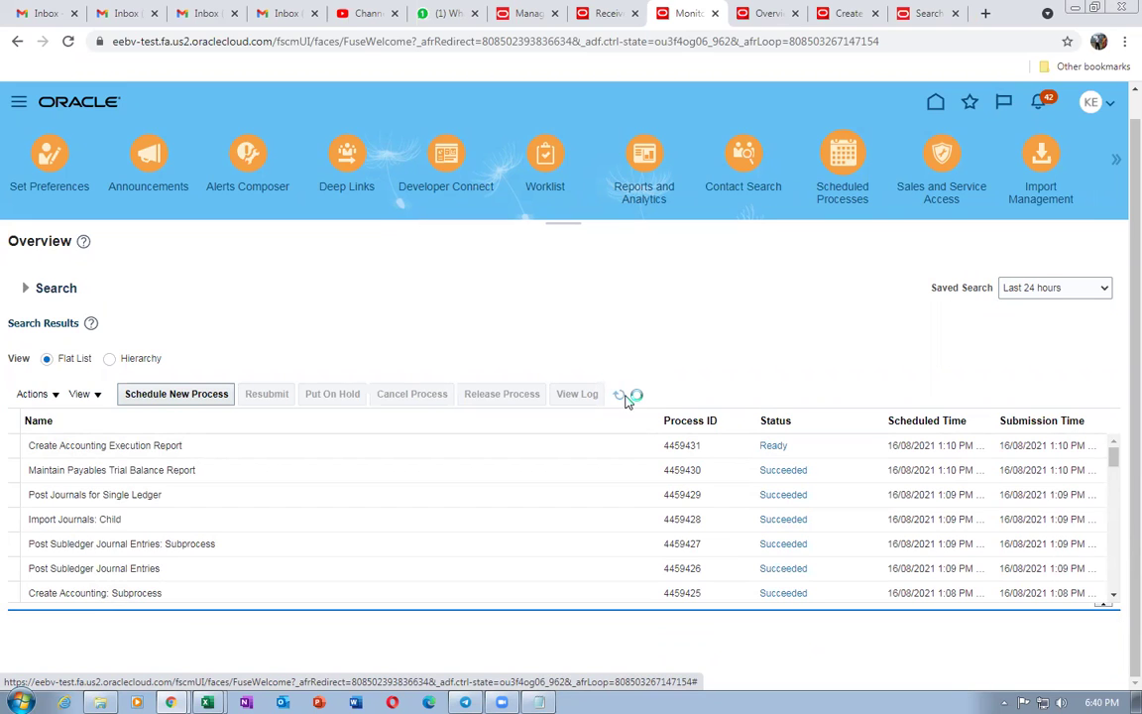
left_click(620, 394)
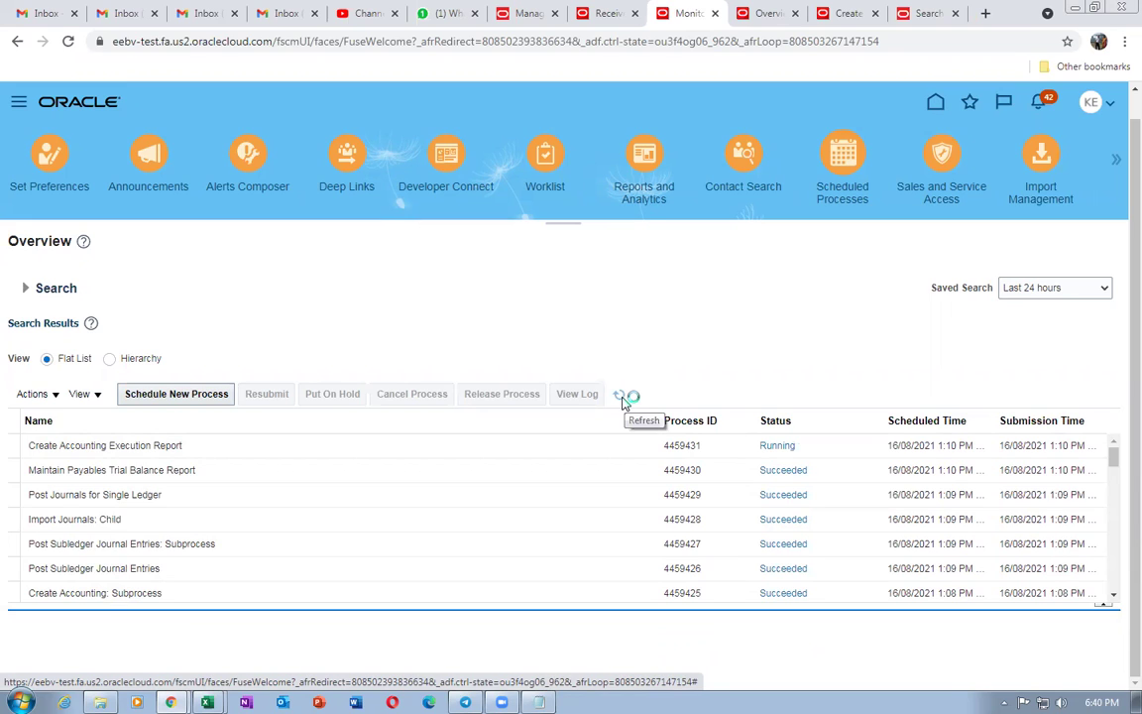
left_click(624, 399)
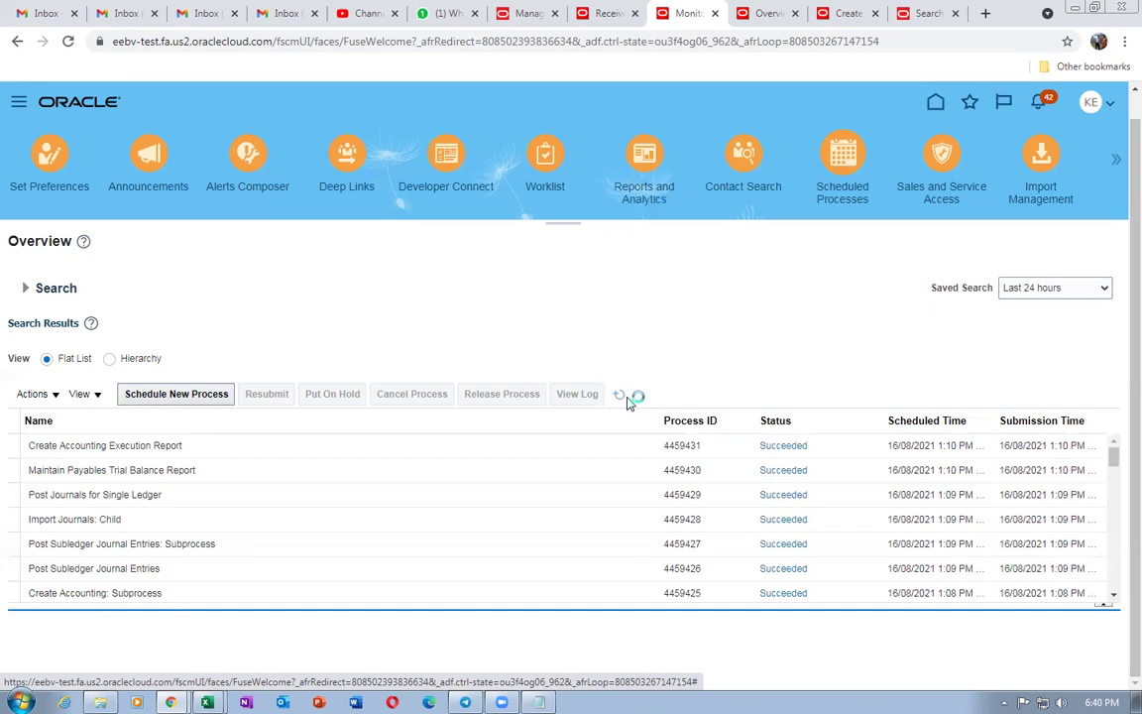
- Republish the Create Accounting Execution Report 4459431 output and export it as a PDF
left_click(249, 453)
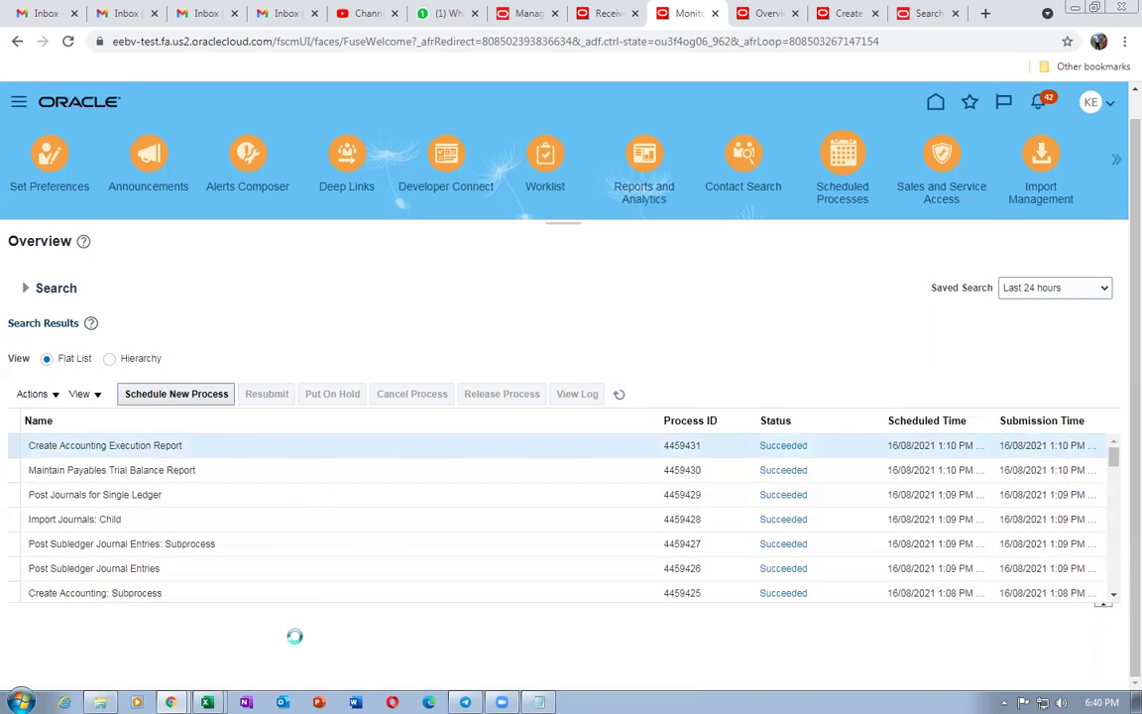
scroll(334, 647, "down", 3)
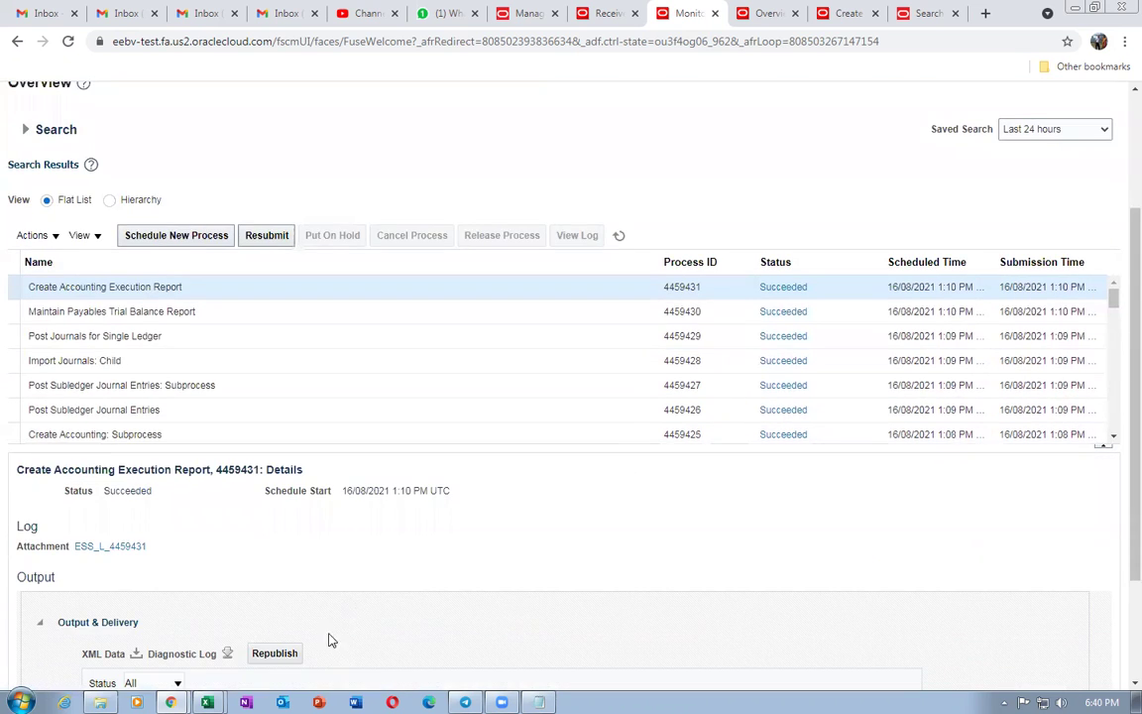
left_click(278, 653)
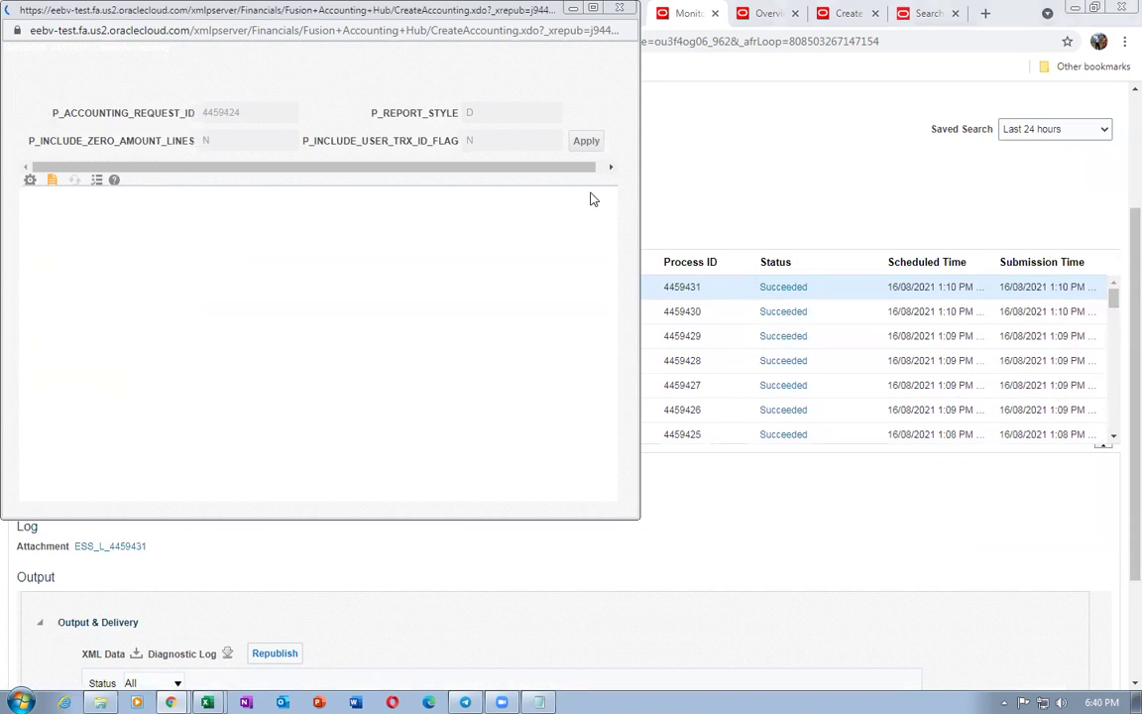
left_click(579, 190)
mouse_move(528, 213)
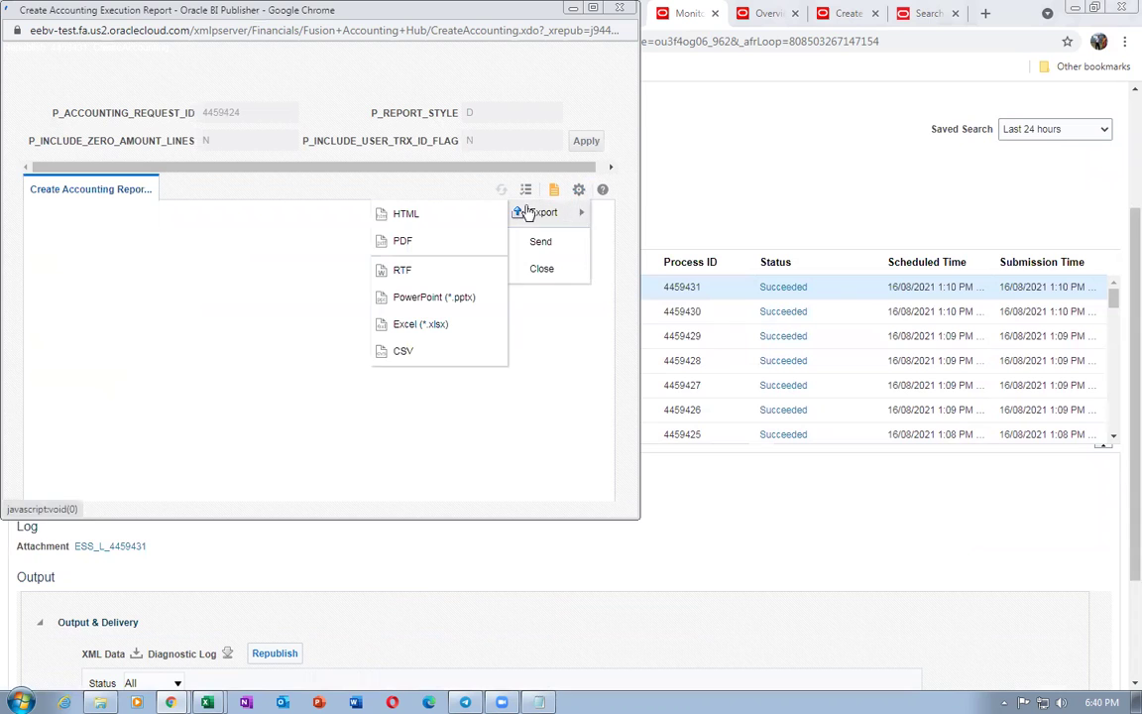
left_click(422, 247)
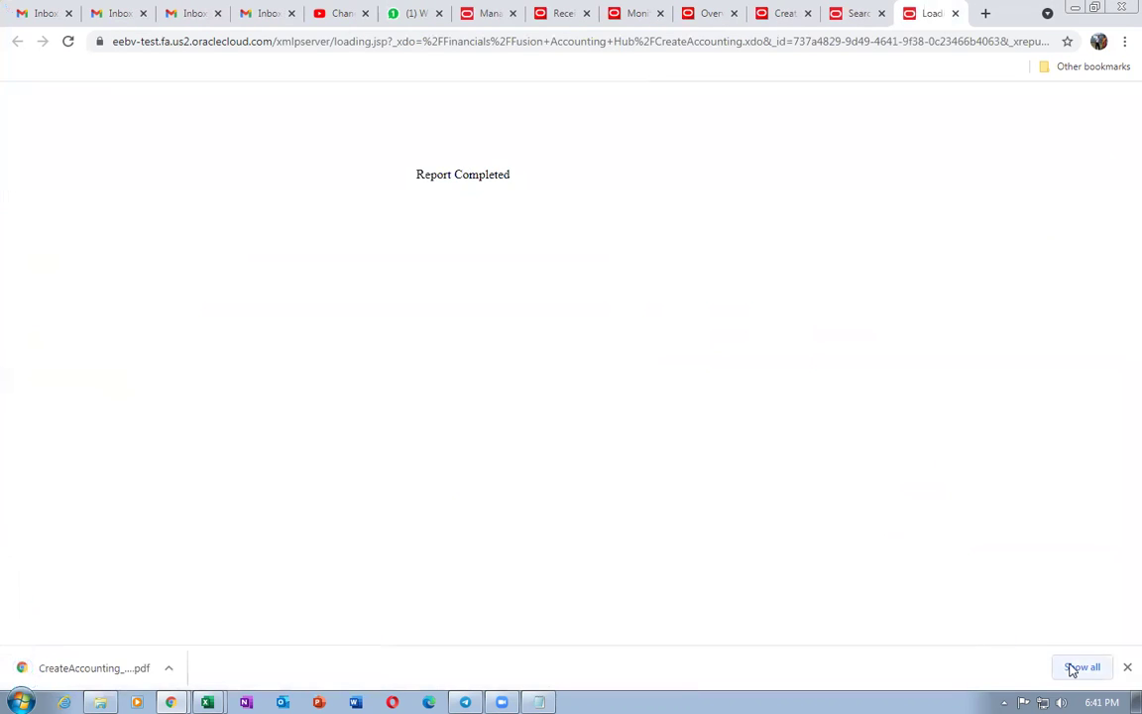
- Open the downloaded Create Accounting report PDF and review invoice 4000's 80.00 journal entries
left_click(1080, 666)
left_click(556, 200)
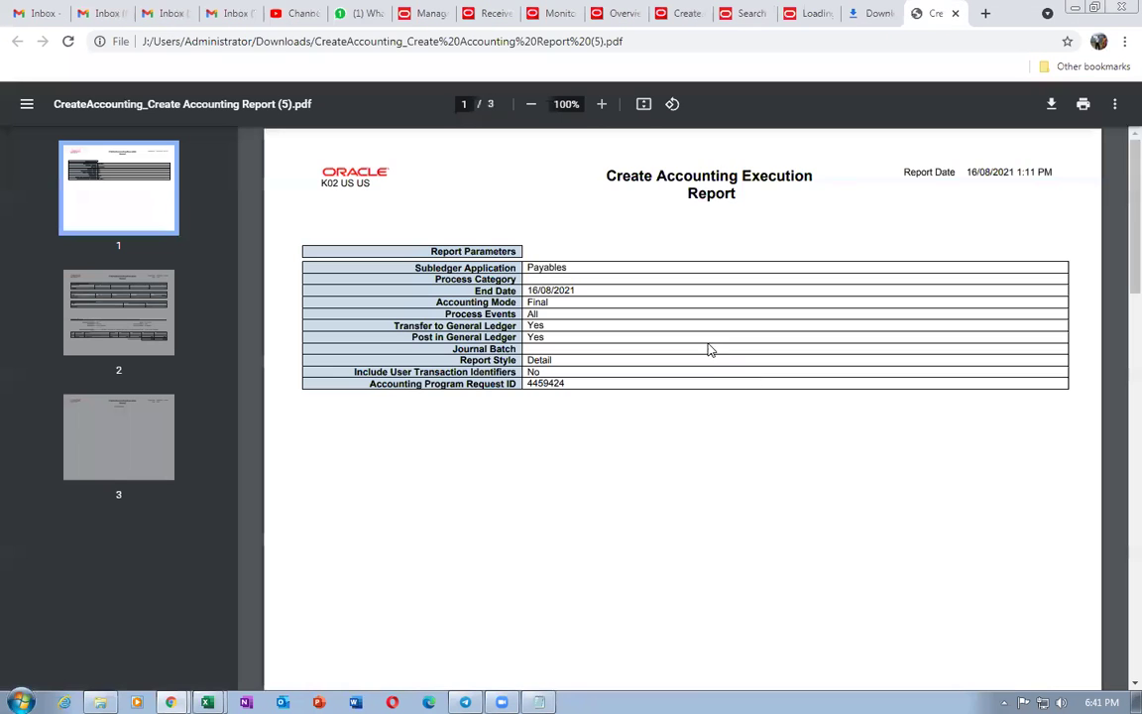
scroll(748, 392, "down", 2)
scroll(748, 394, "down", 5)
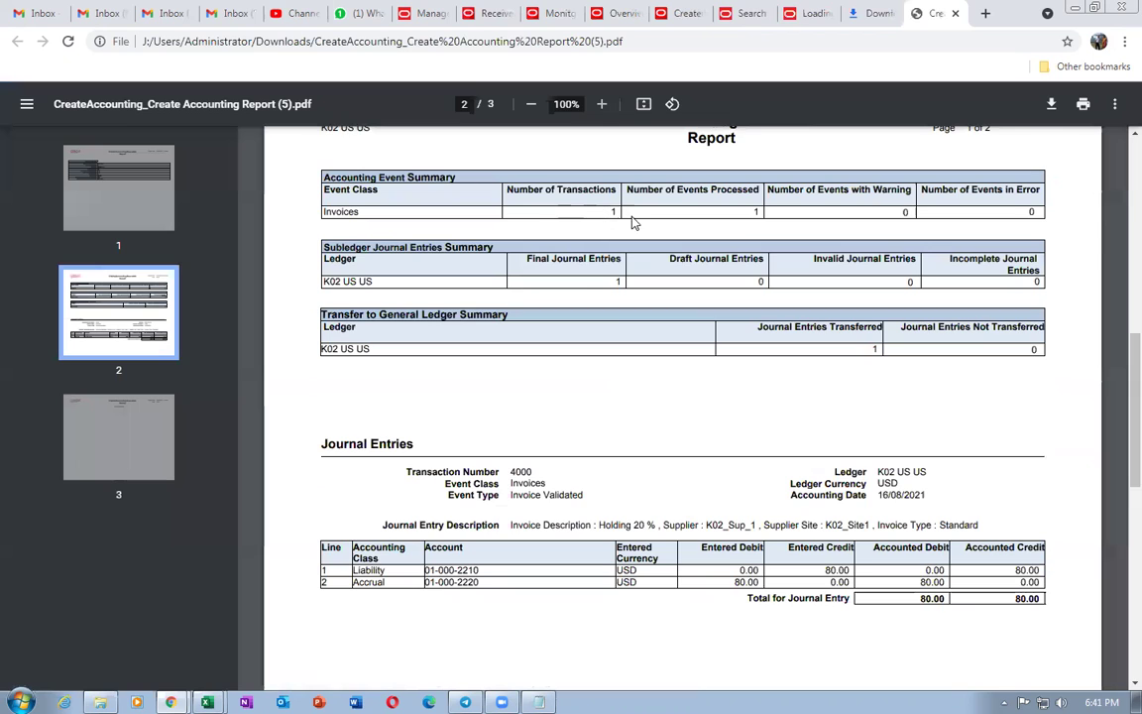
scroll(595, 407, "down", 1)
scroll(595, 406, "down", 1)
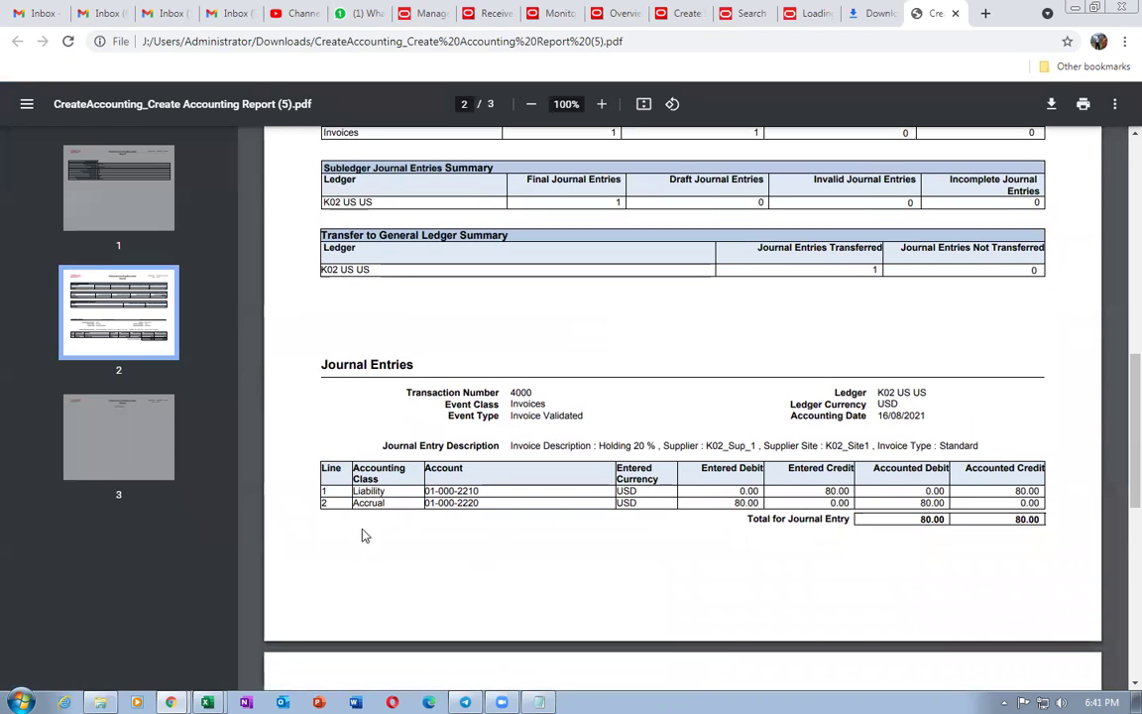
left_click_drag(437, 503, 476, 502)
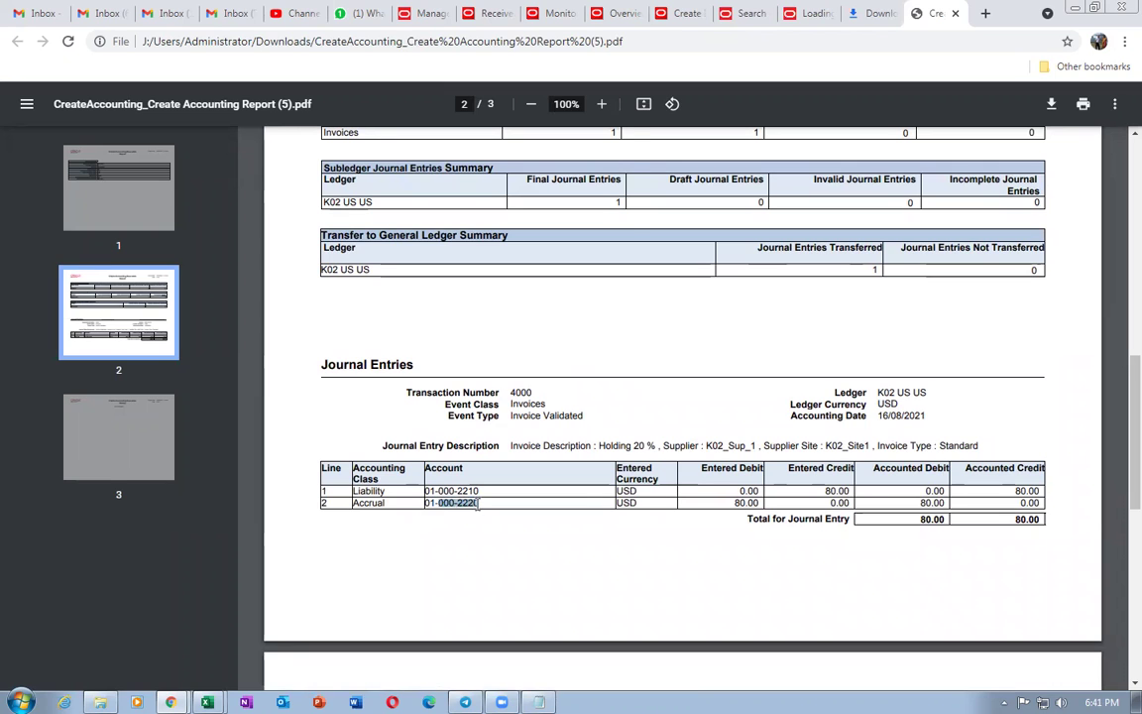
- Close the BI Publisher report popup and bring the P_to_P_Process workbook forward
key("alt+Tab")
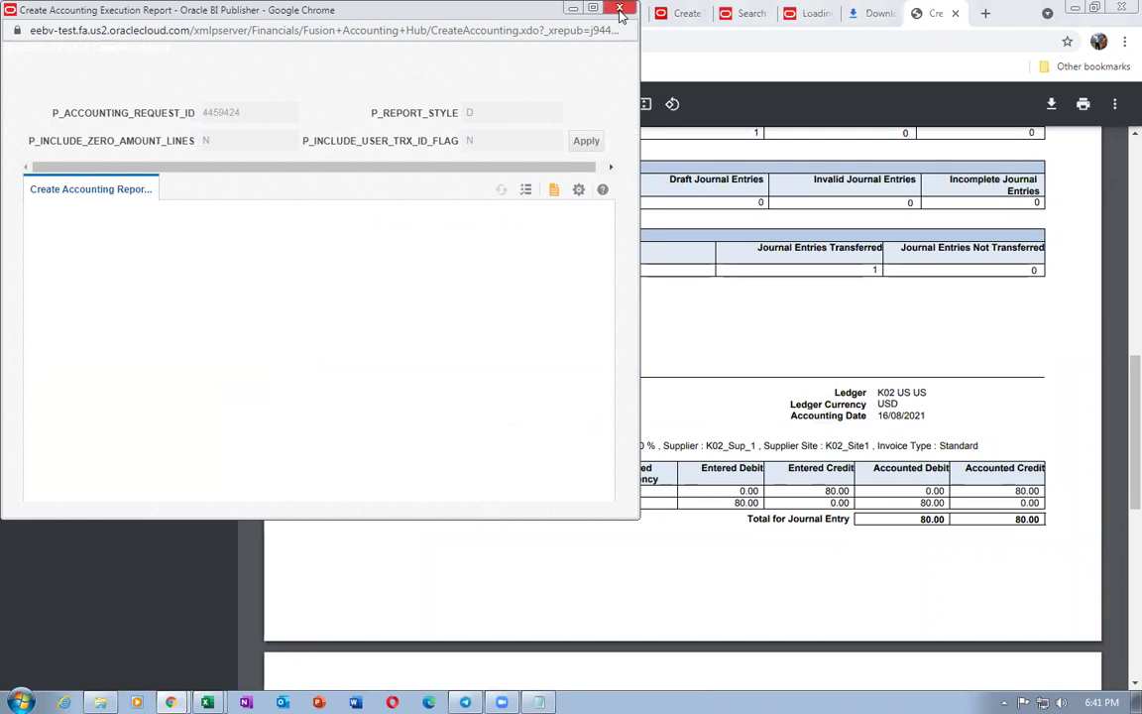
left_click(621, 13)
mouse_move(207, 702)
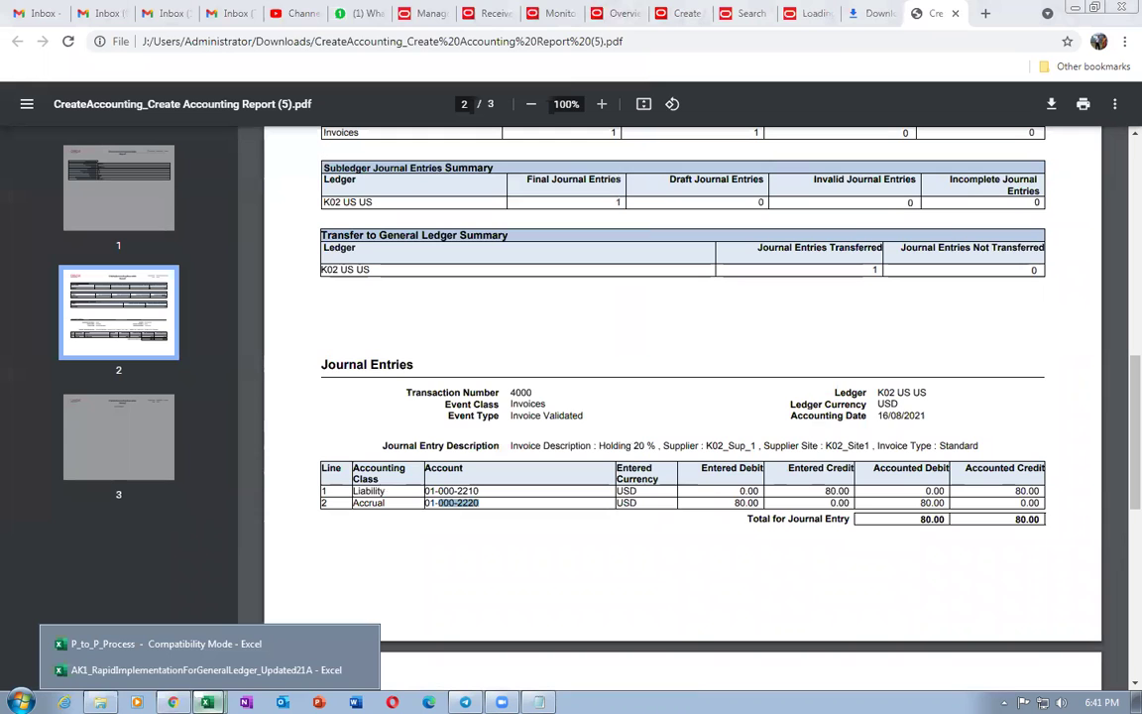
left_click(198, 645)
- Check the workbook's 11,000 accrual amounts in E11 and D17 against the report's 80.00 accrual and liability lines
left_click_drag(12, 502, 20, 630)
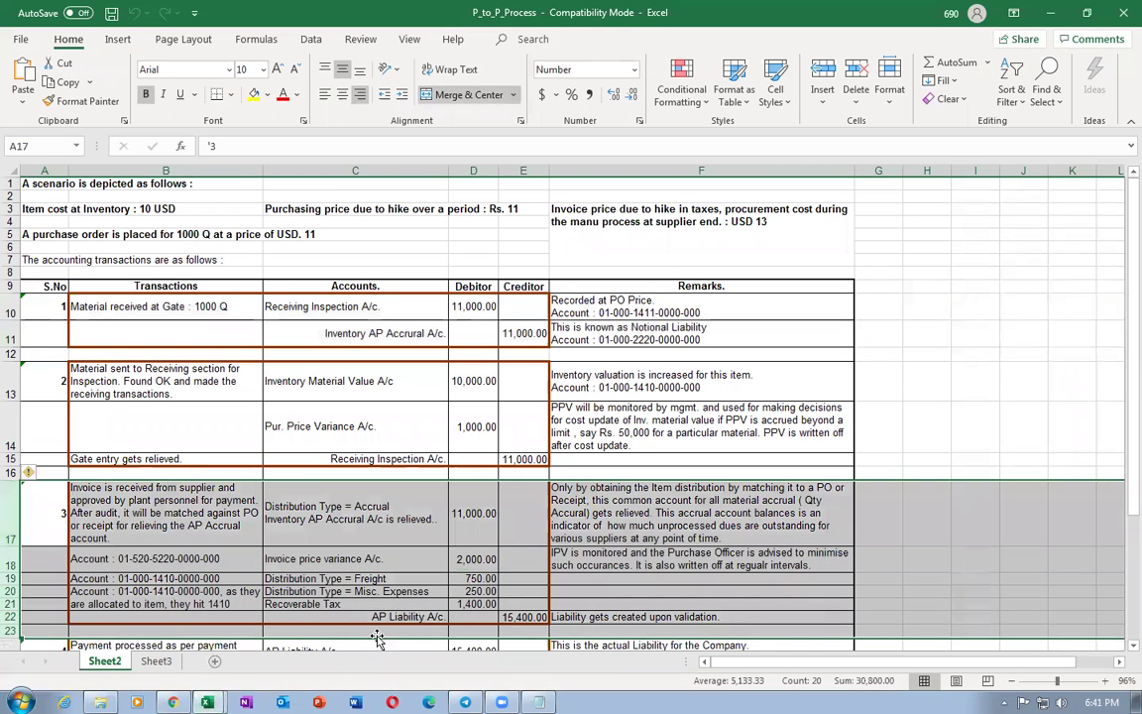
left_click(389, 616)
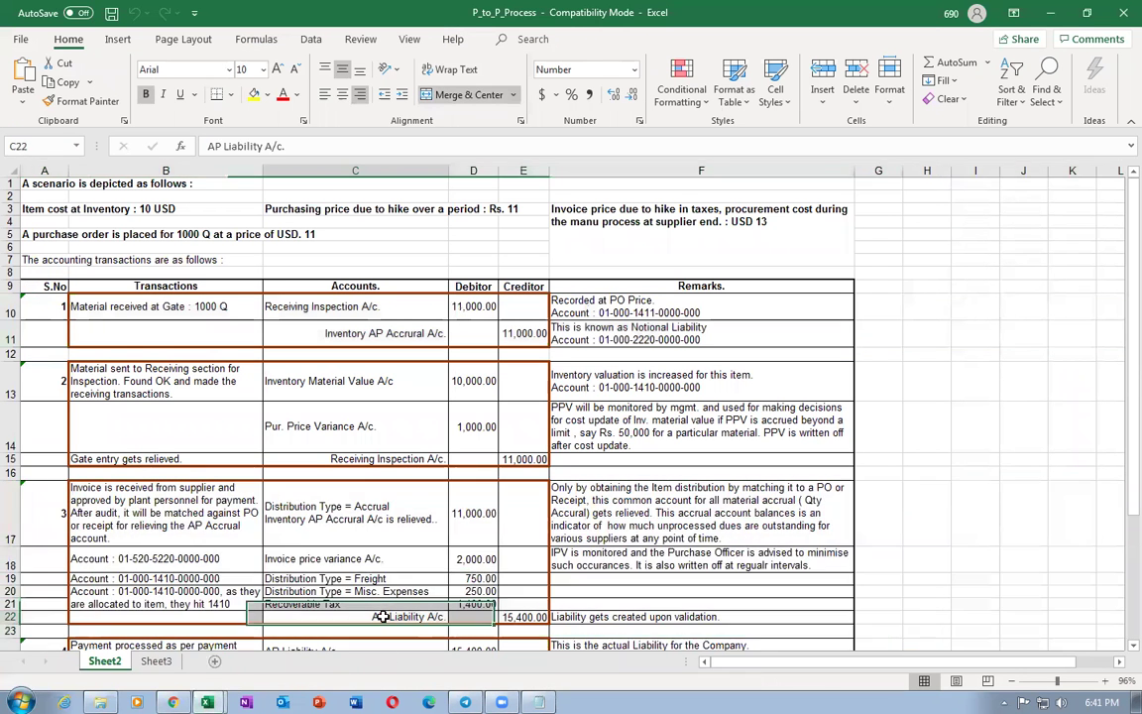
left_click(525, 617)
left_click(523, 334)
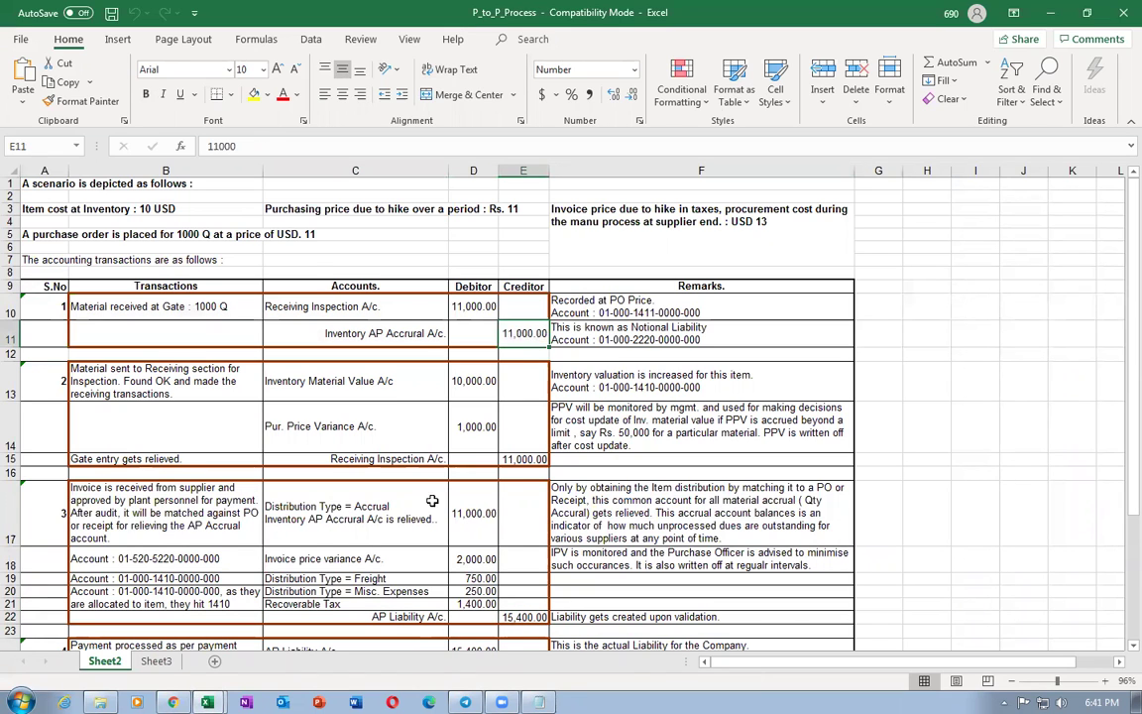
left_click(459, 532)
key("alt+Tab")
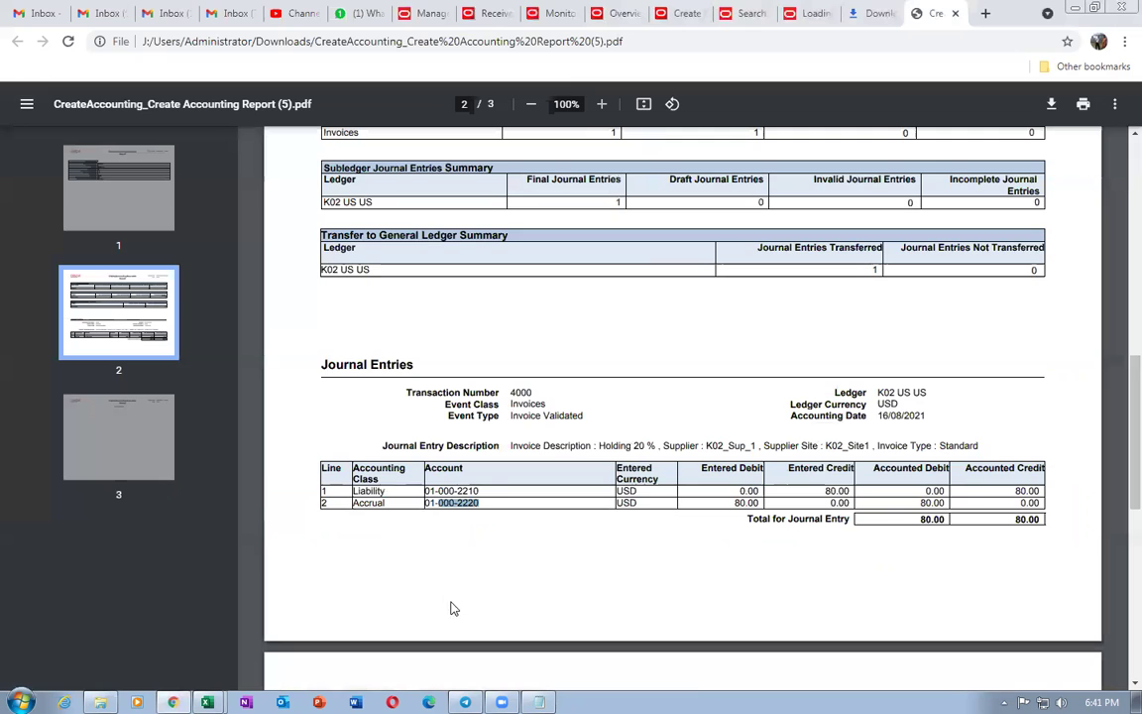
double_click(739, 503)
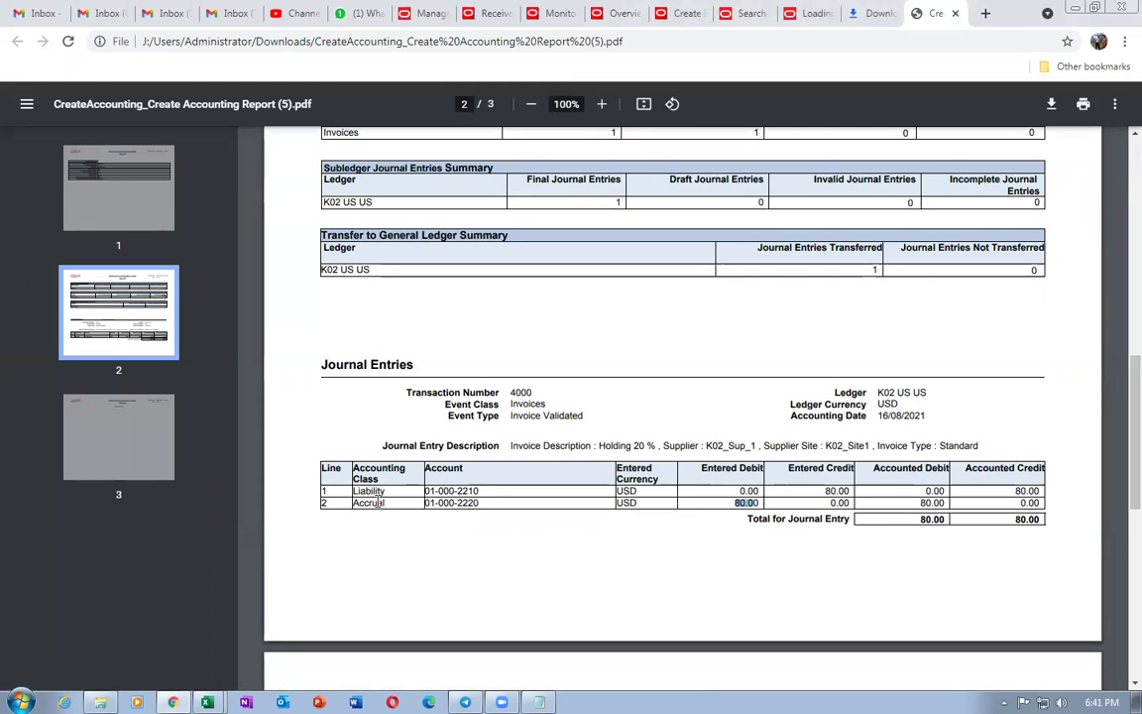
double_click(836, 491)
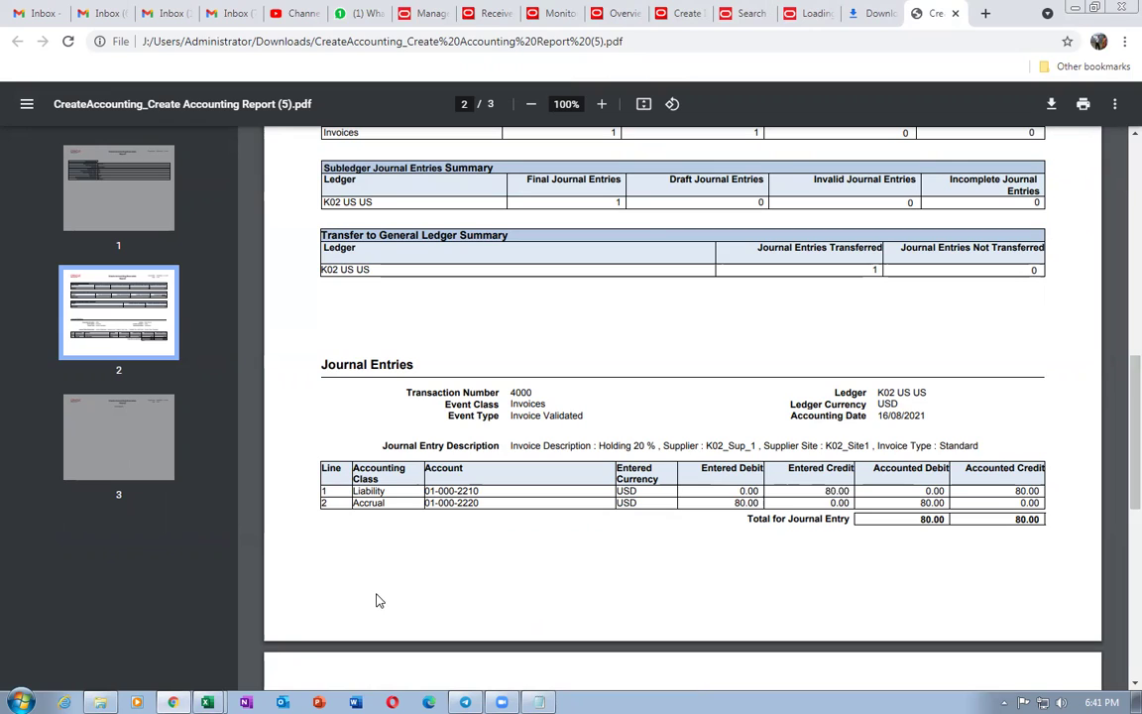
left_click(456, 484)
left_click_drag(436, 491, 492, 499)
left_click(750, 577)
- Compare the 15,400 AP Liability credit in E22 with the report's 80.00 accrual debit
key("alt+Tab")
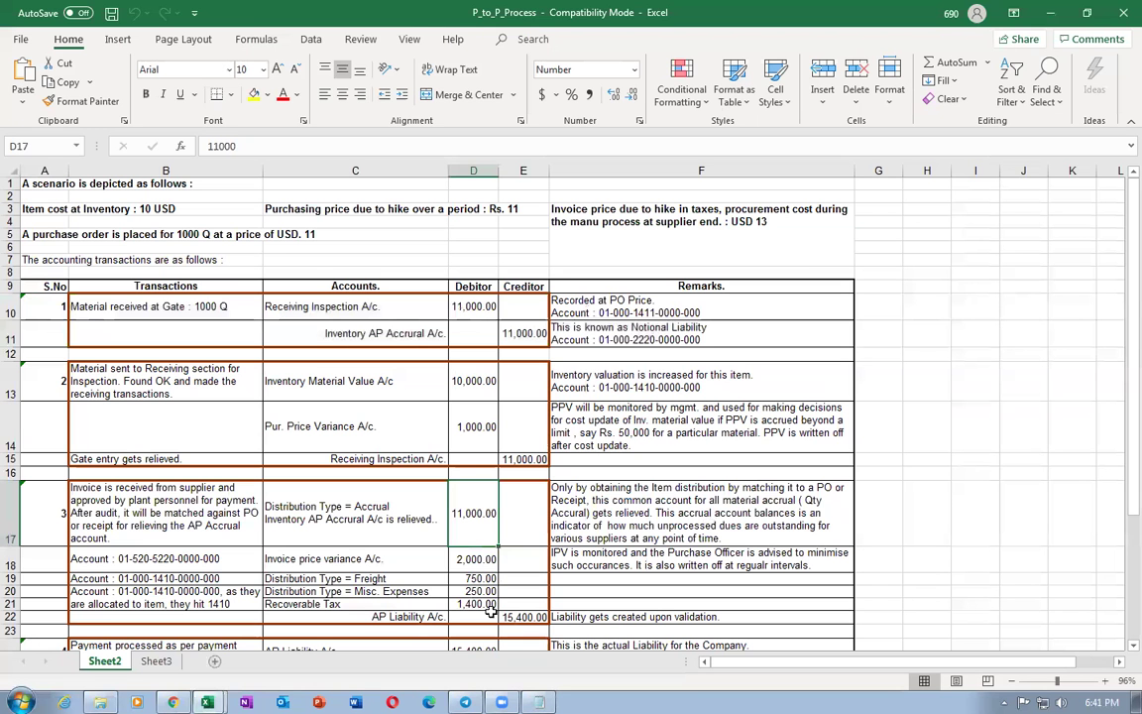
left_click(531, 618)
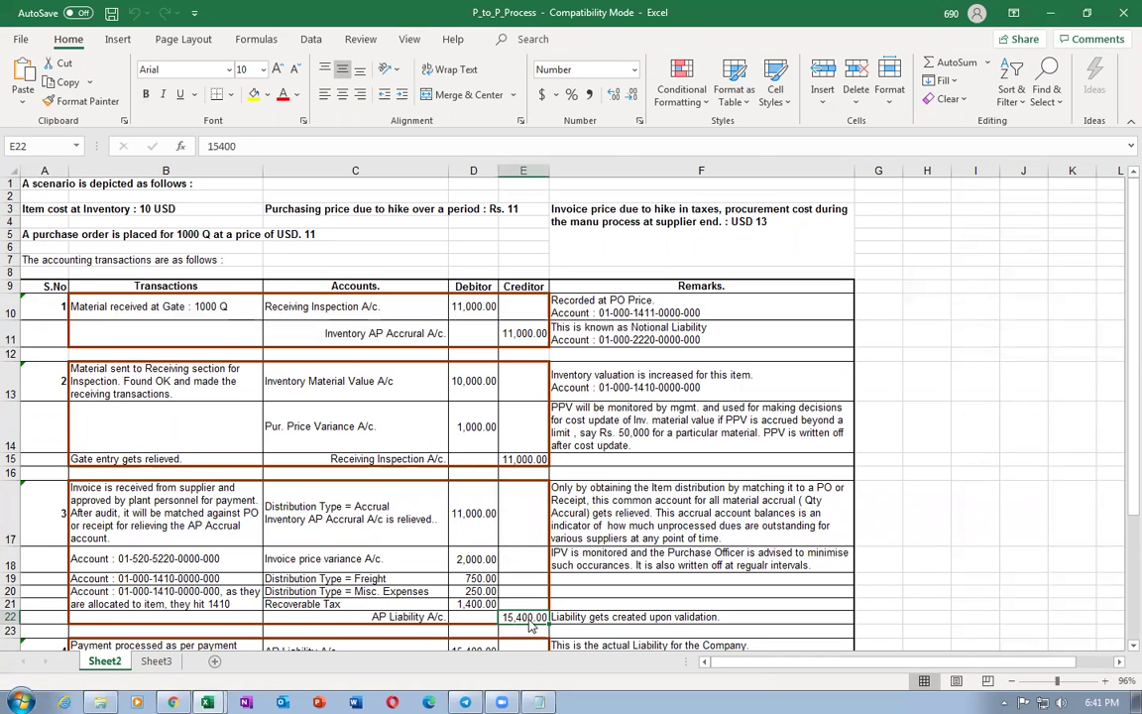
key("alt+Tab")
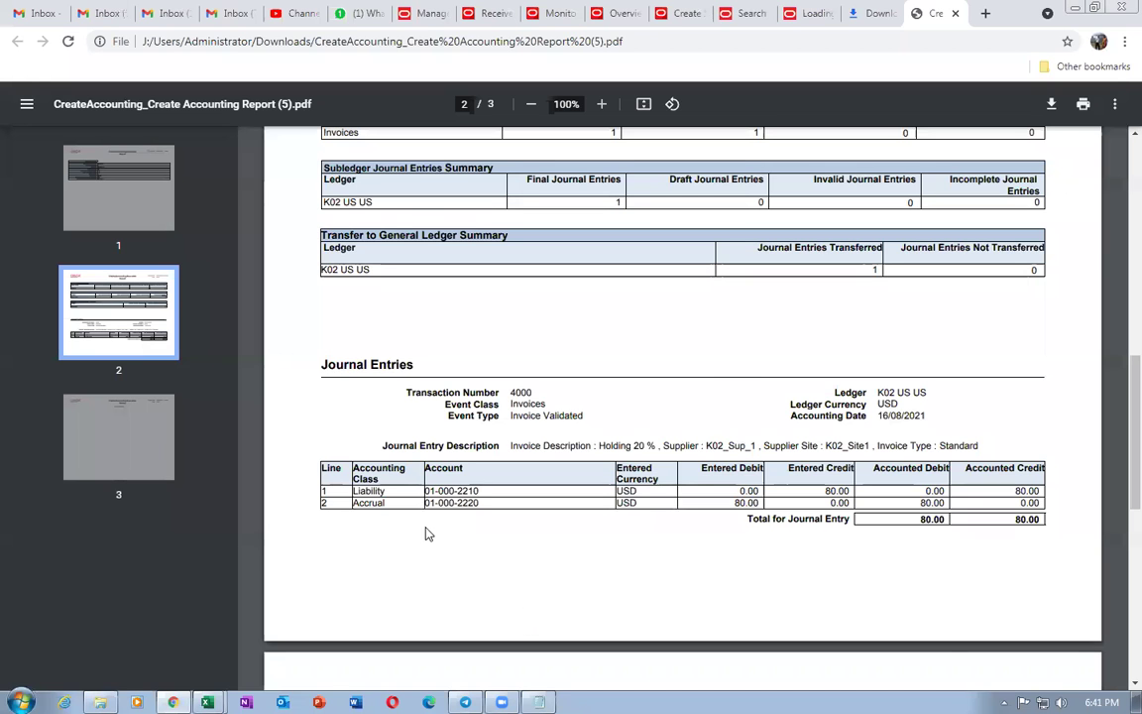
key("alt+Tab")
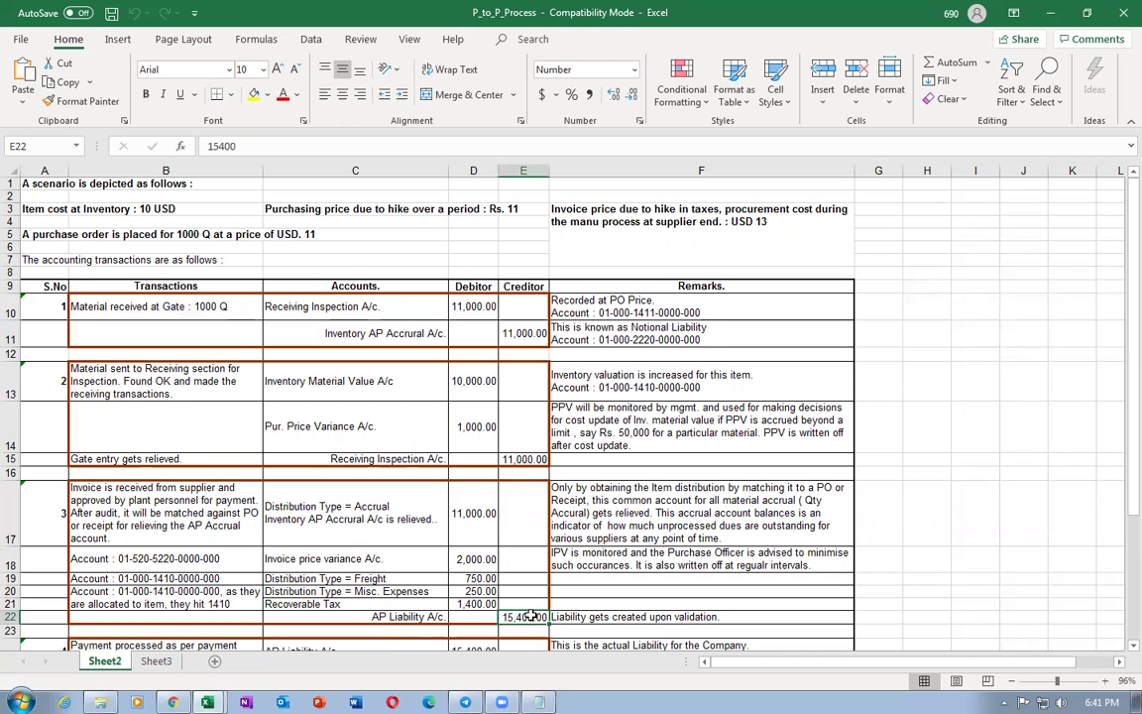
key("alt+Tab")
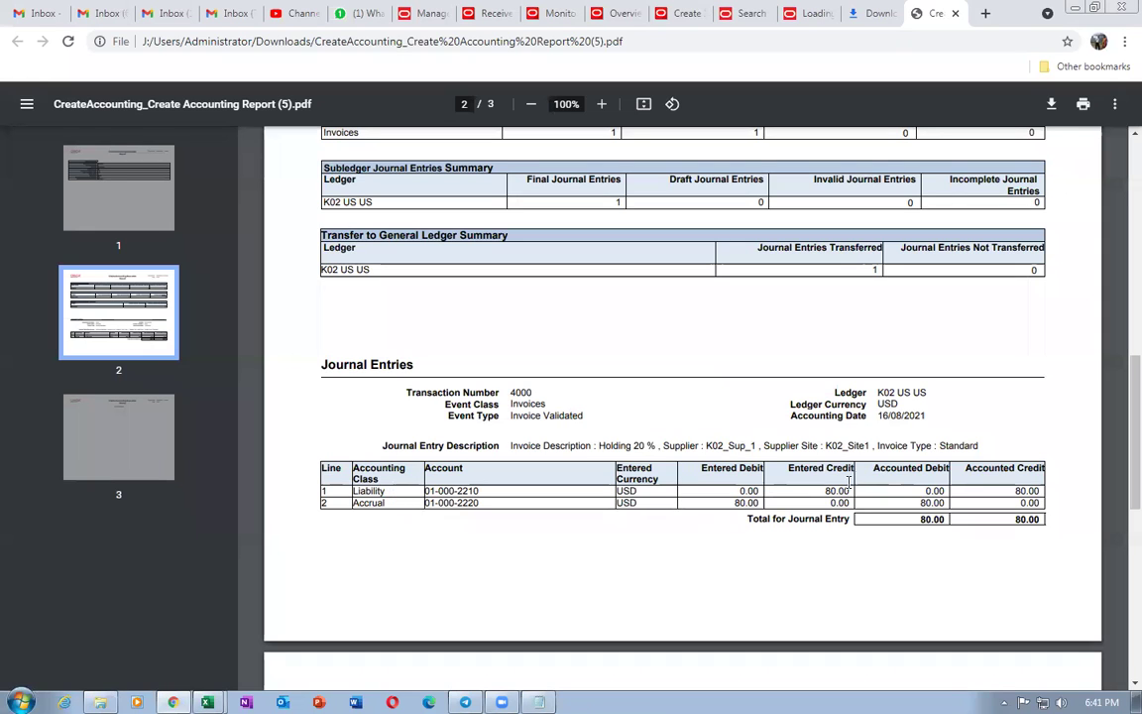
left_click_drag(732, 507, 750, 507)
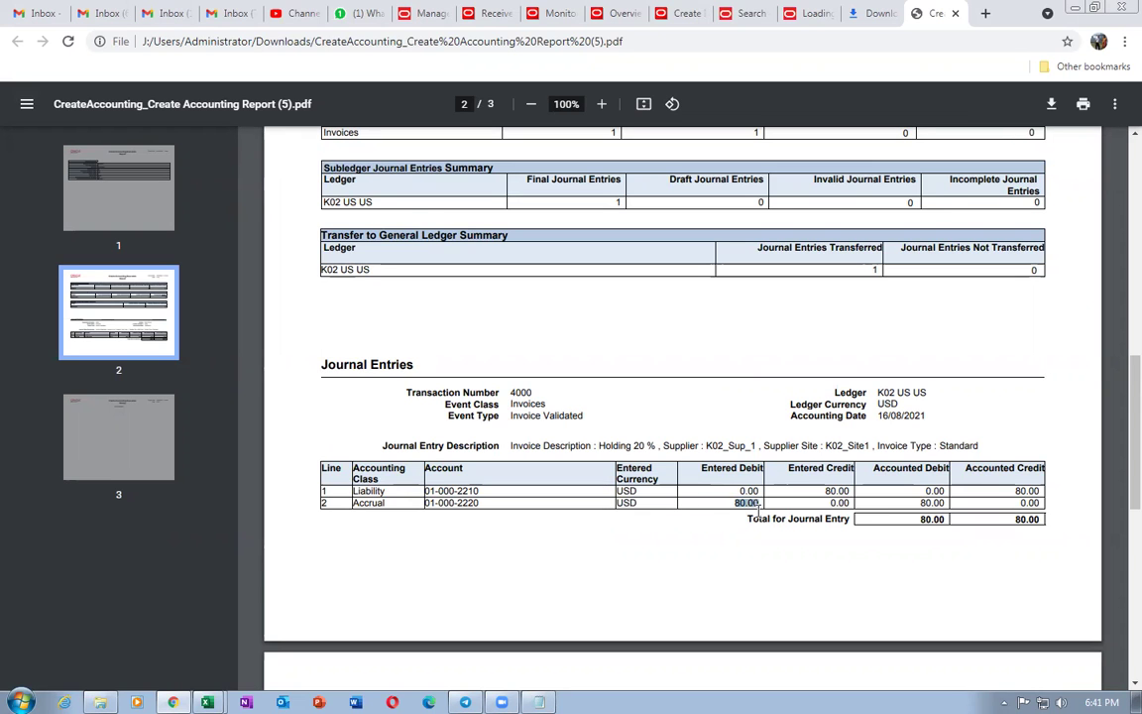
key("alt+Tab")
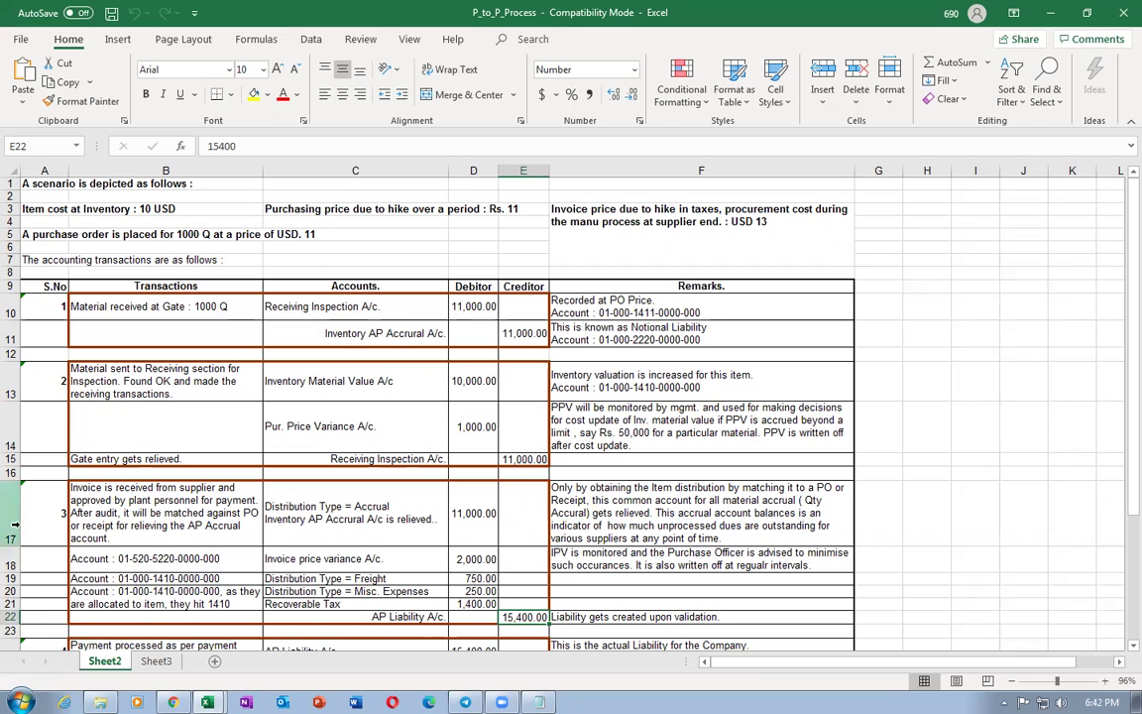
- Match workbook rows 17–22 to the report's Journal Entries block, then close the PDF
left_click_drag(10, 496, 28, 612)
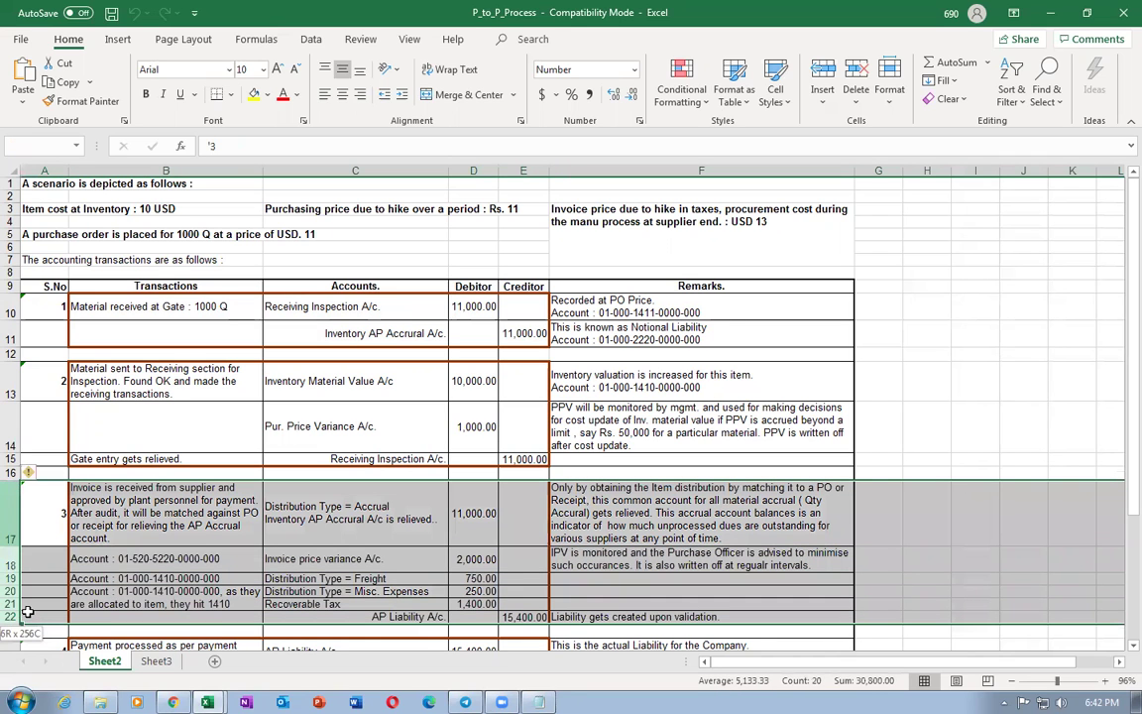
key("alt+Tab")
left_click_drag(469, 519, 449, 409)
left_click(699, 320)
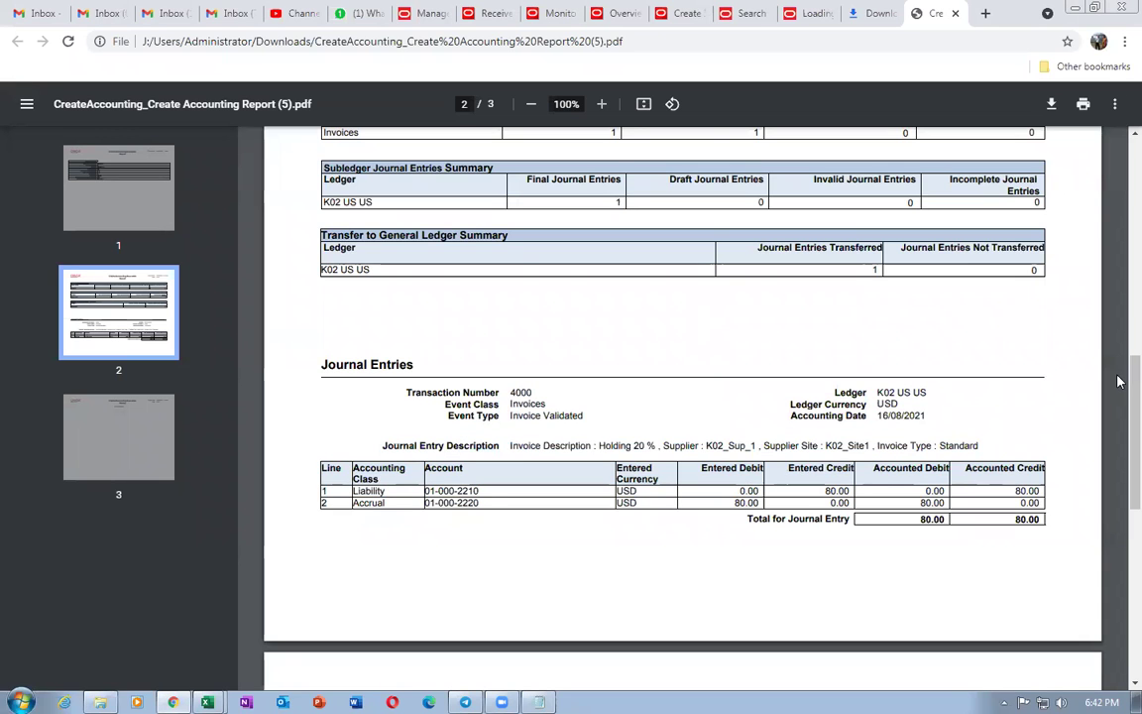
scroll(1118, 384, "up", 10)
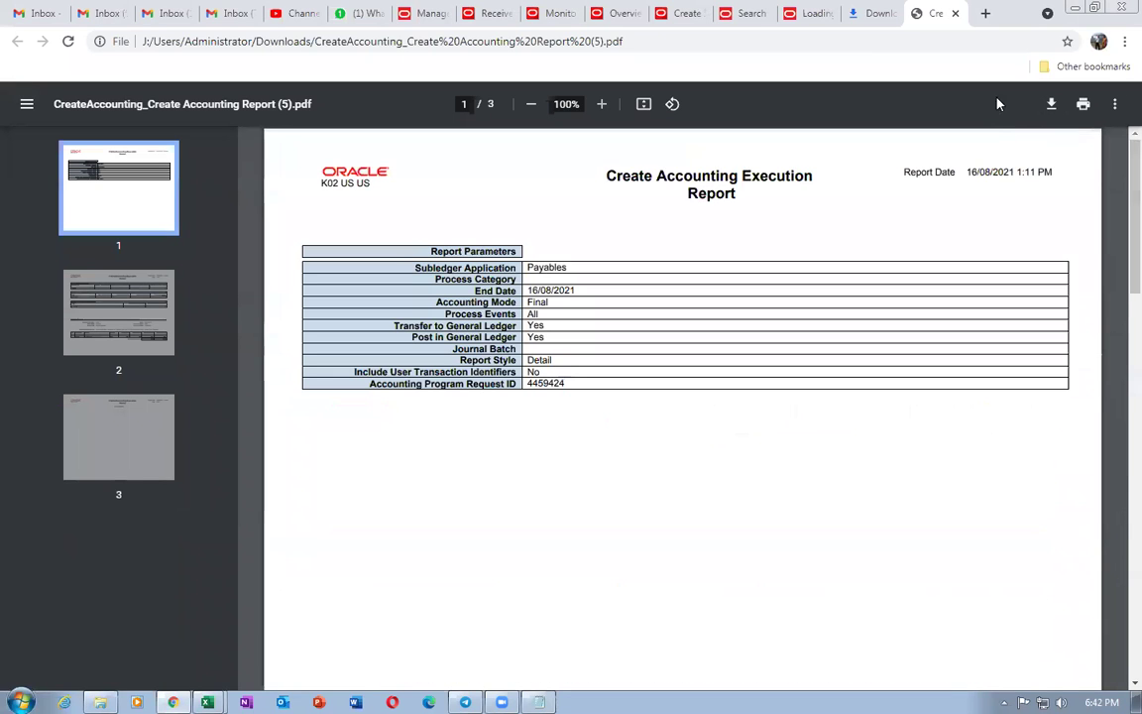
left_click(955, 13)
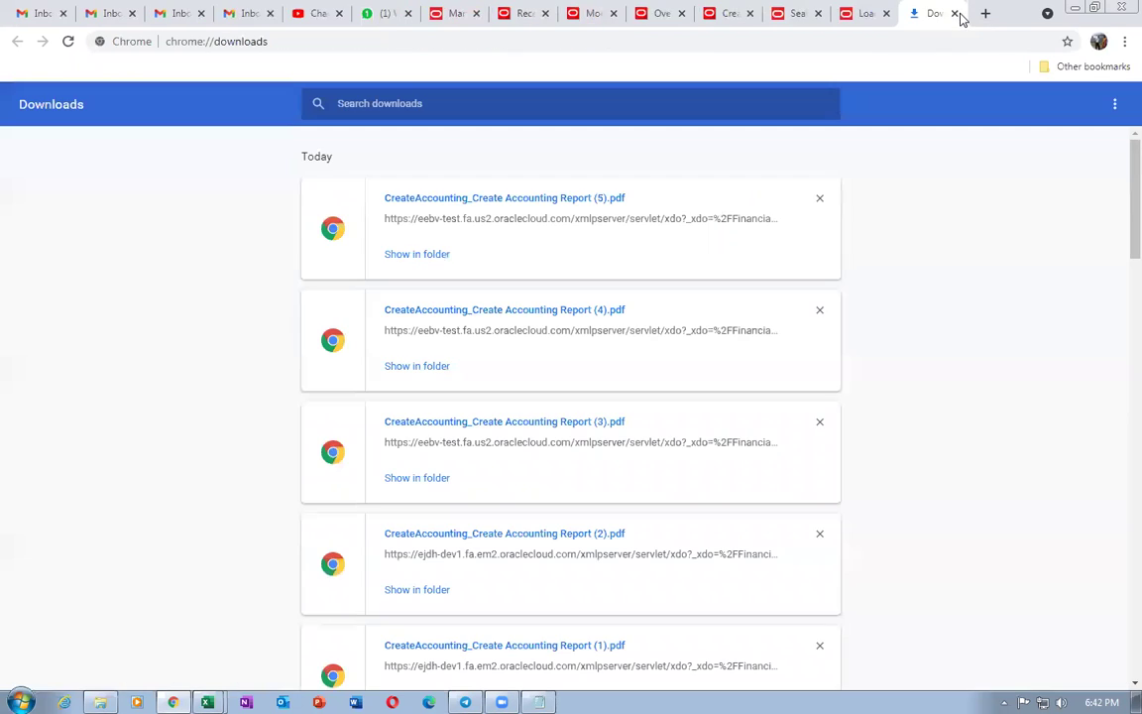
- Close the Downloads and Report Completed tabs and finish the setup task search page
left_click(955, 13)
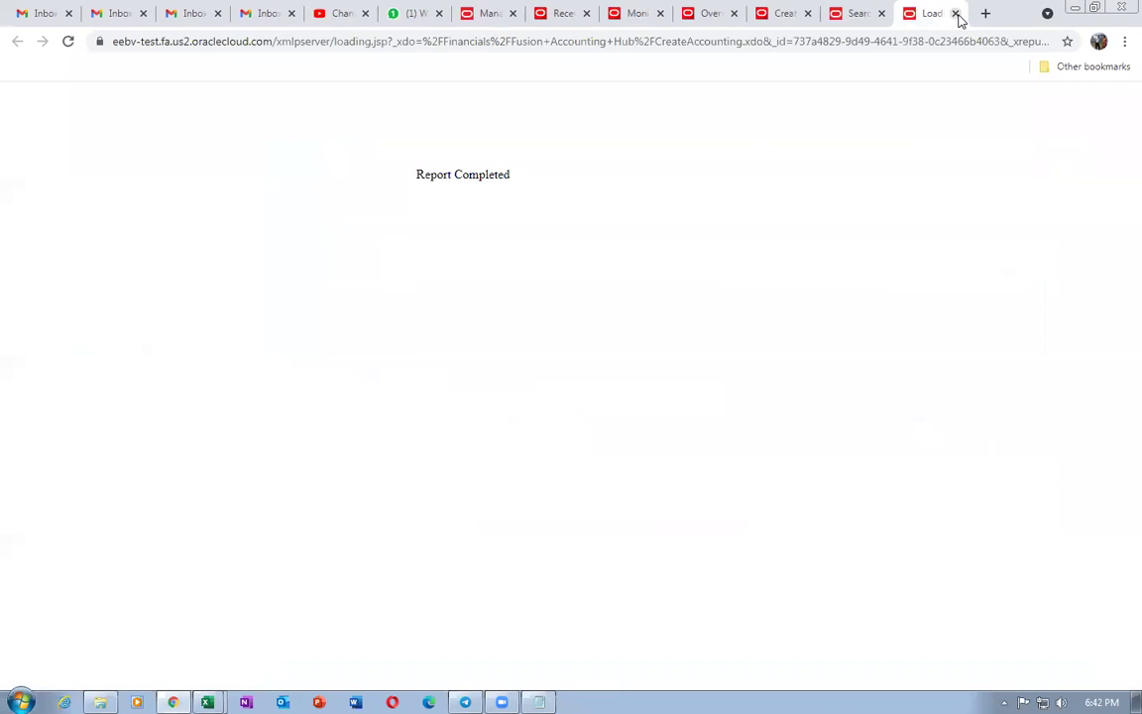
left_click(957, 13)
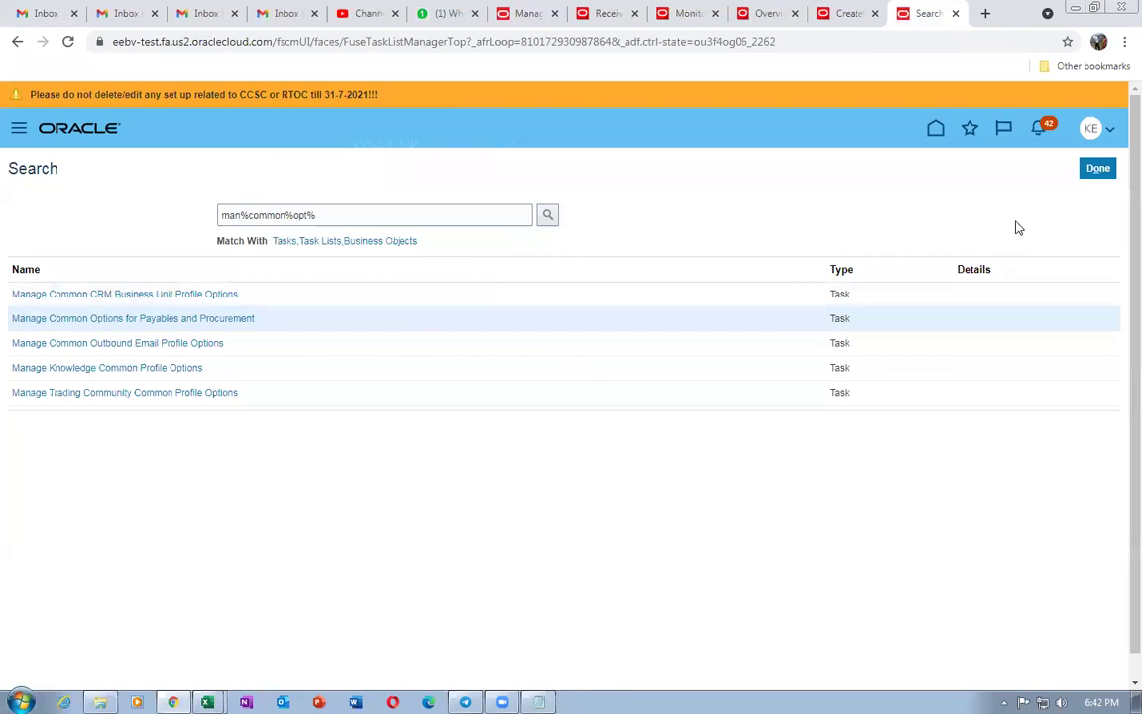
left_click(1098, 168)
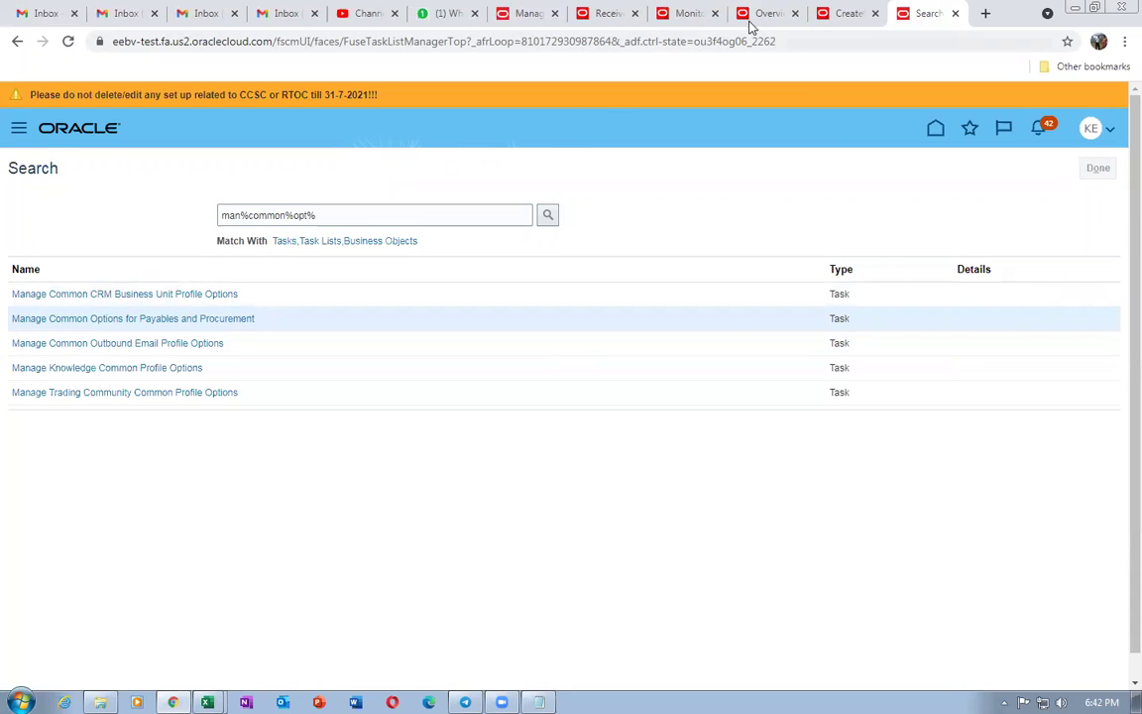
- Review the Invoice Actions list on invoice 4000, then return to the Receipt Accounting work area
left_click(849, 13)
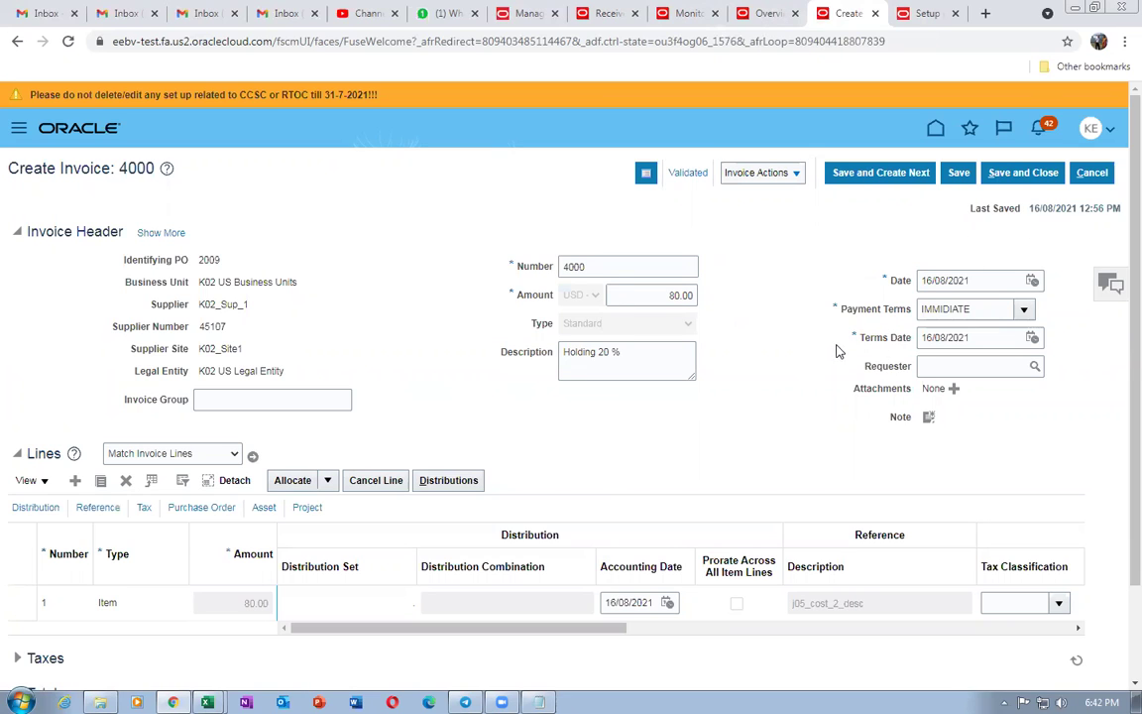
left_click(755, 173)
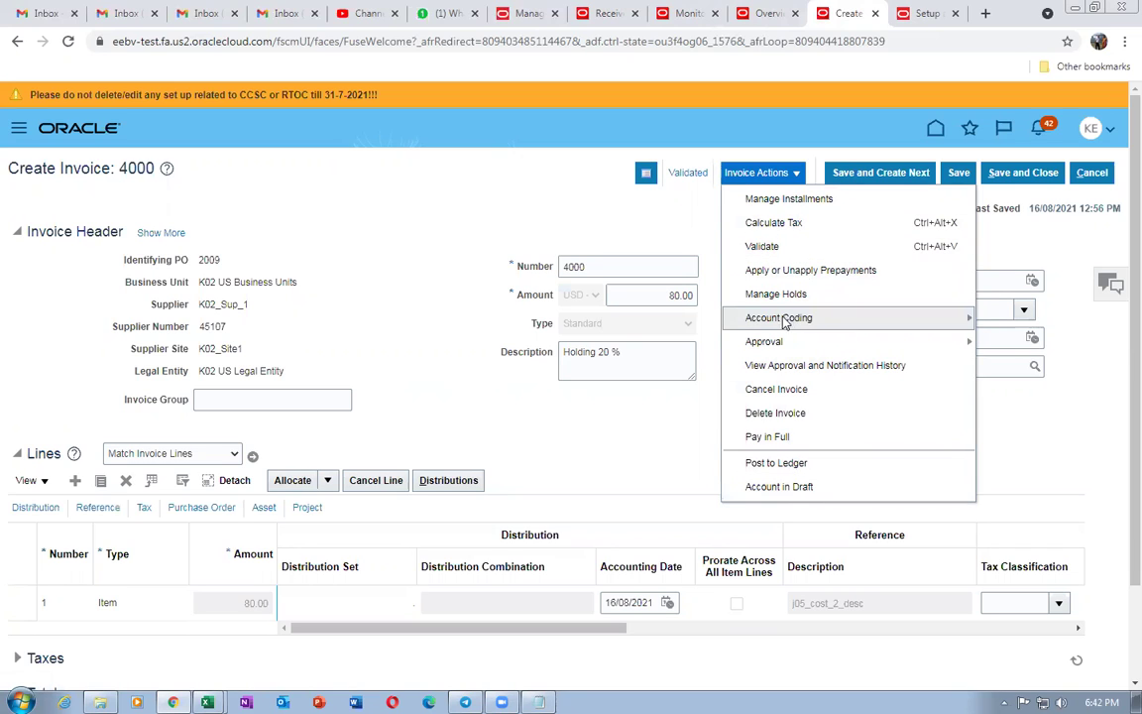
left_click(434, 272)
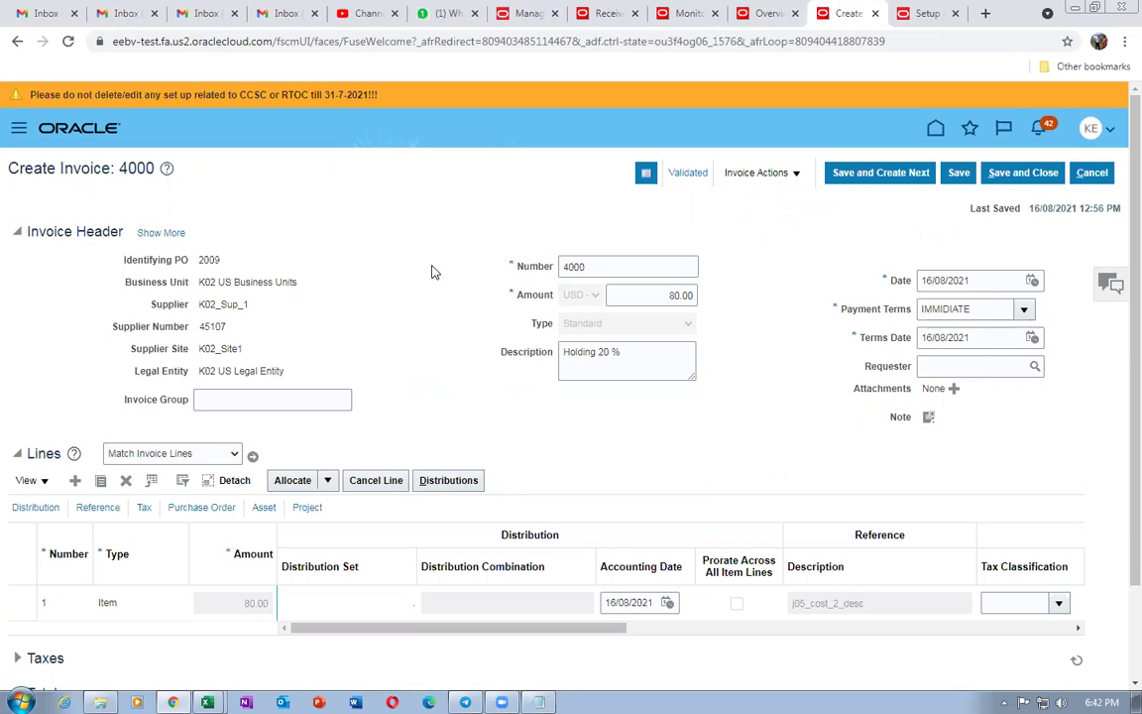
left_click(764, 173)
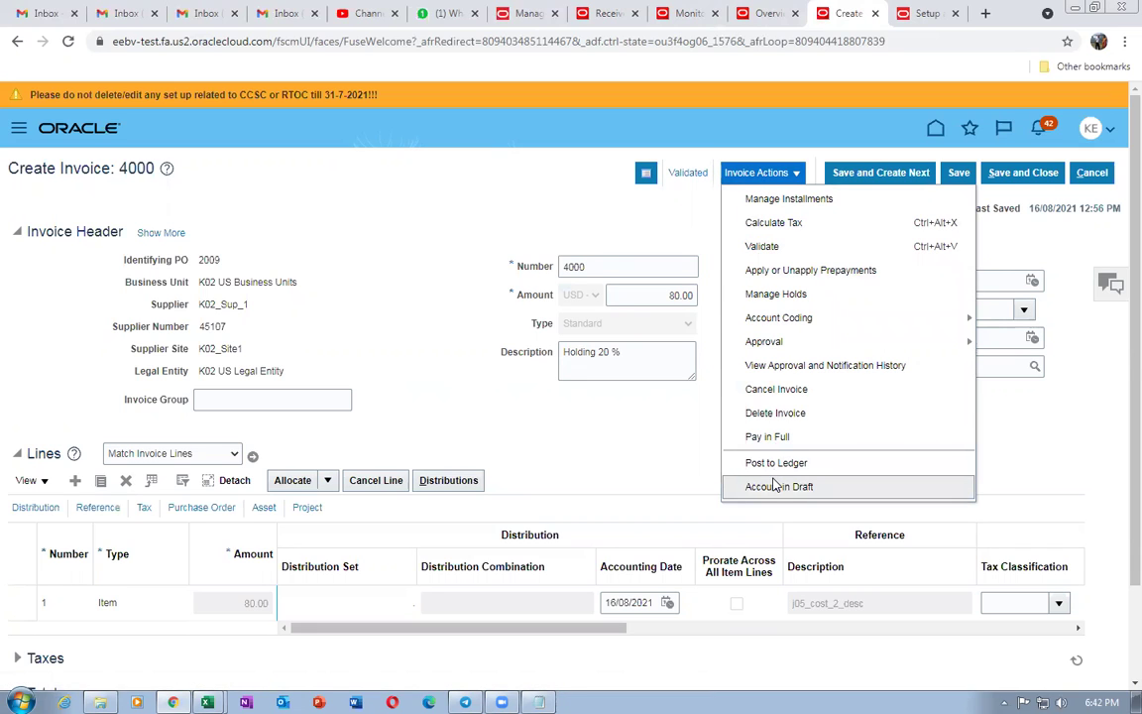
left_click(436, 220)
left_click(771, 13)
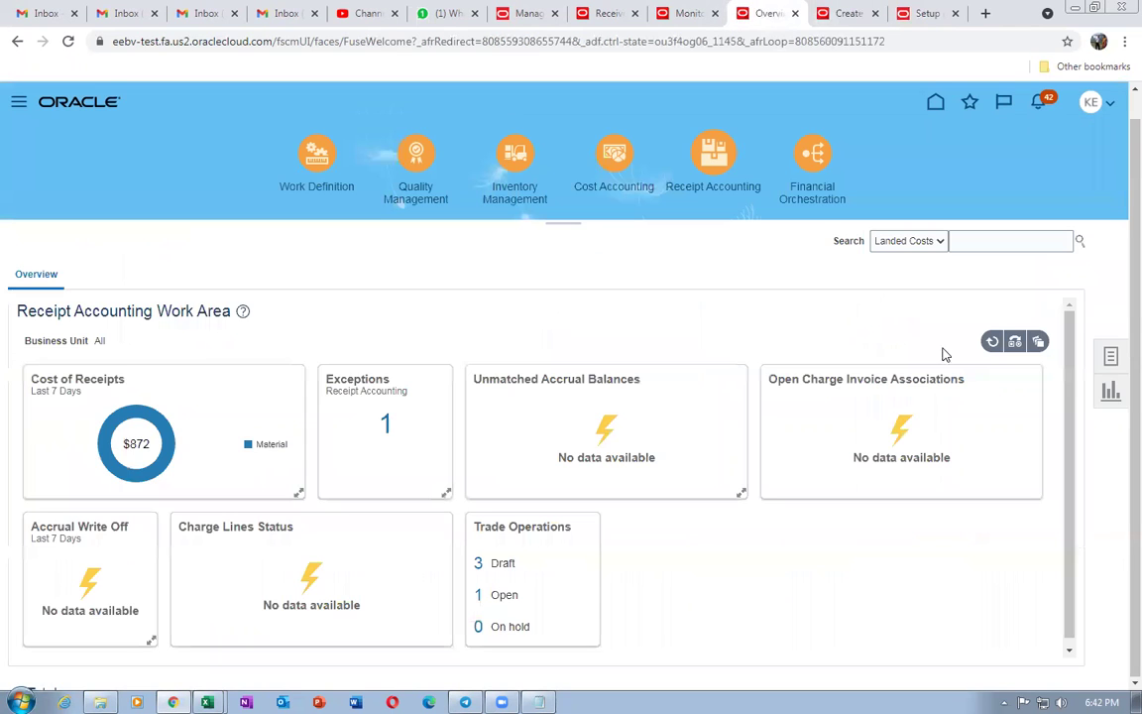
- Submit Create Receipt Accounting Distributions for Bill to Business Unit K02
left_click(1115, 358)
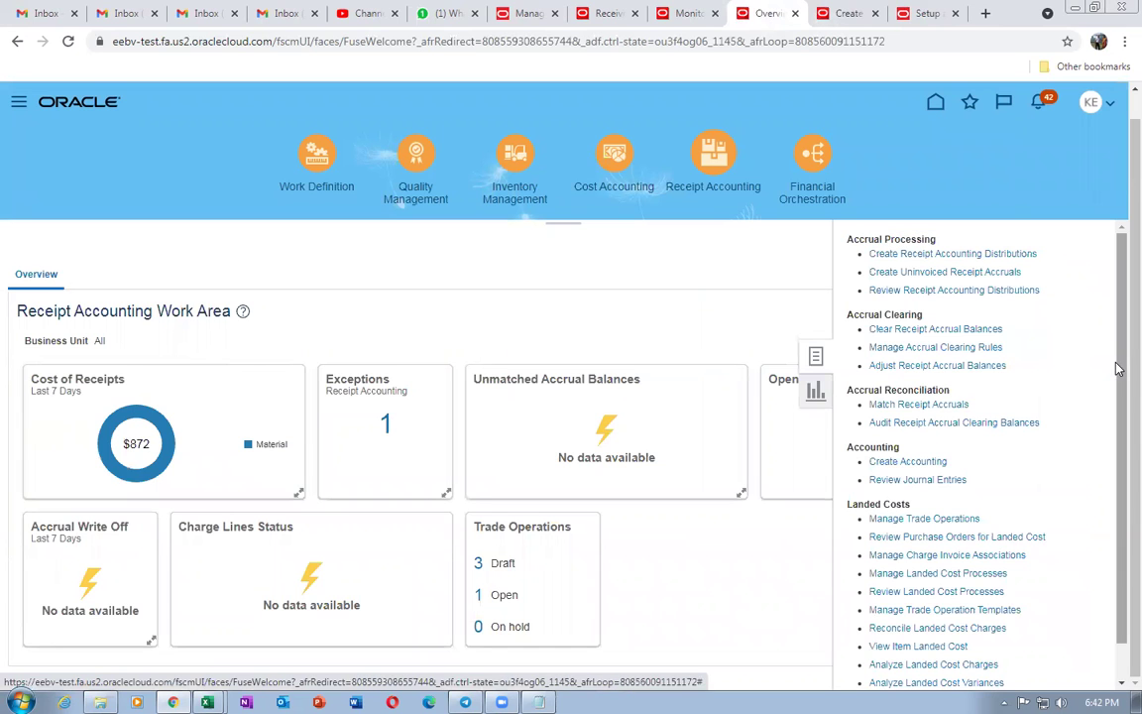
left_click(985, 254)
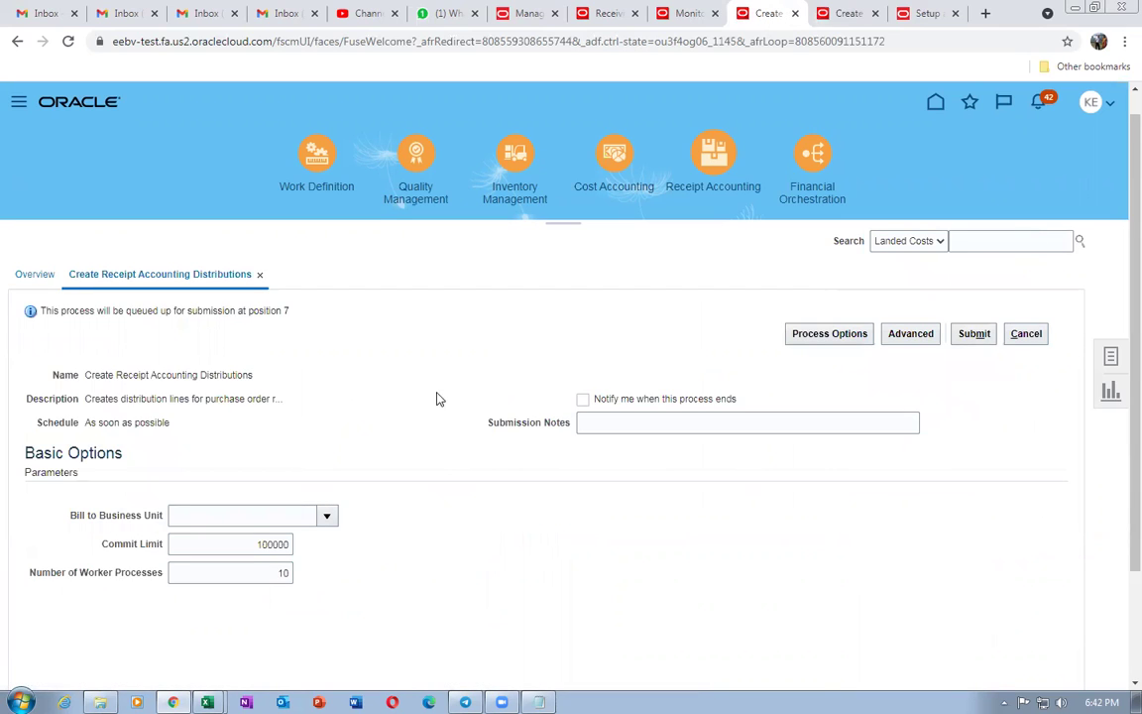
left_click(242, 517)
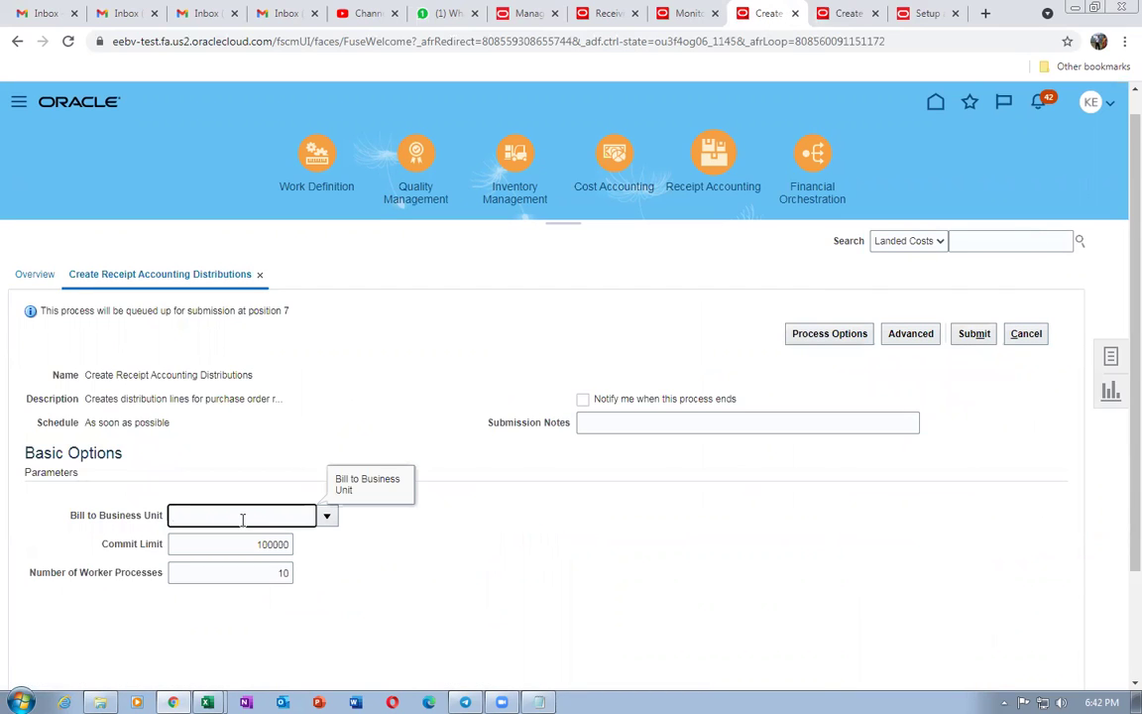
type("K02")
key("Tab")
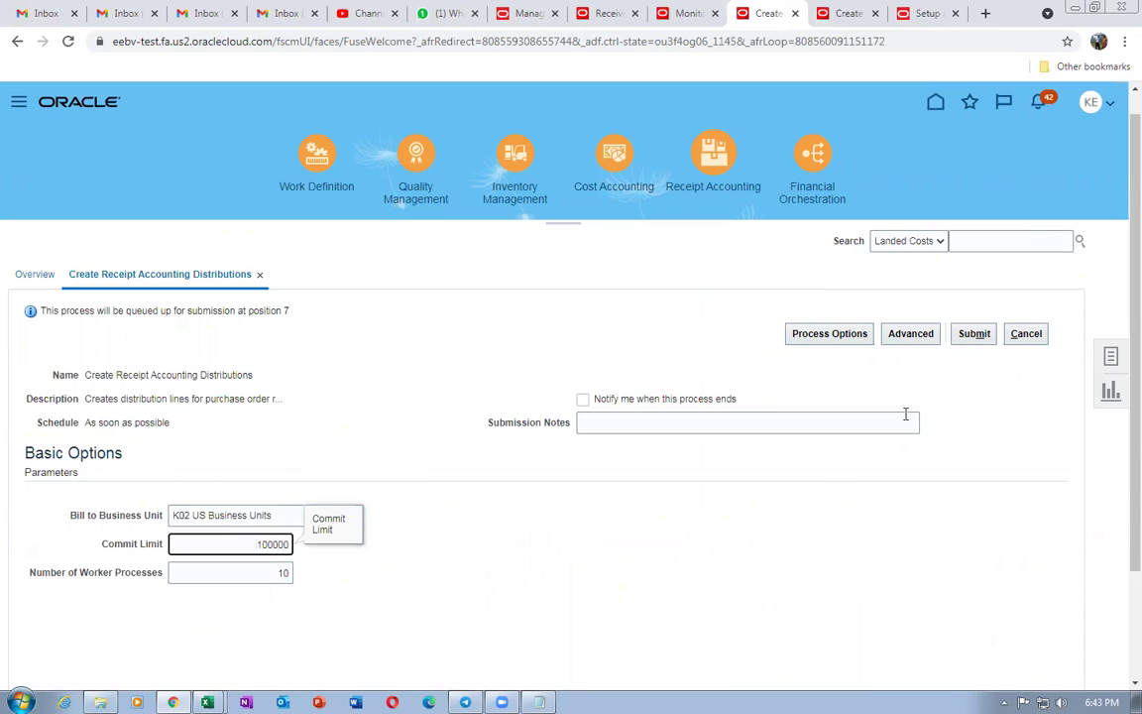
left_click(975, 333)
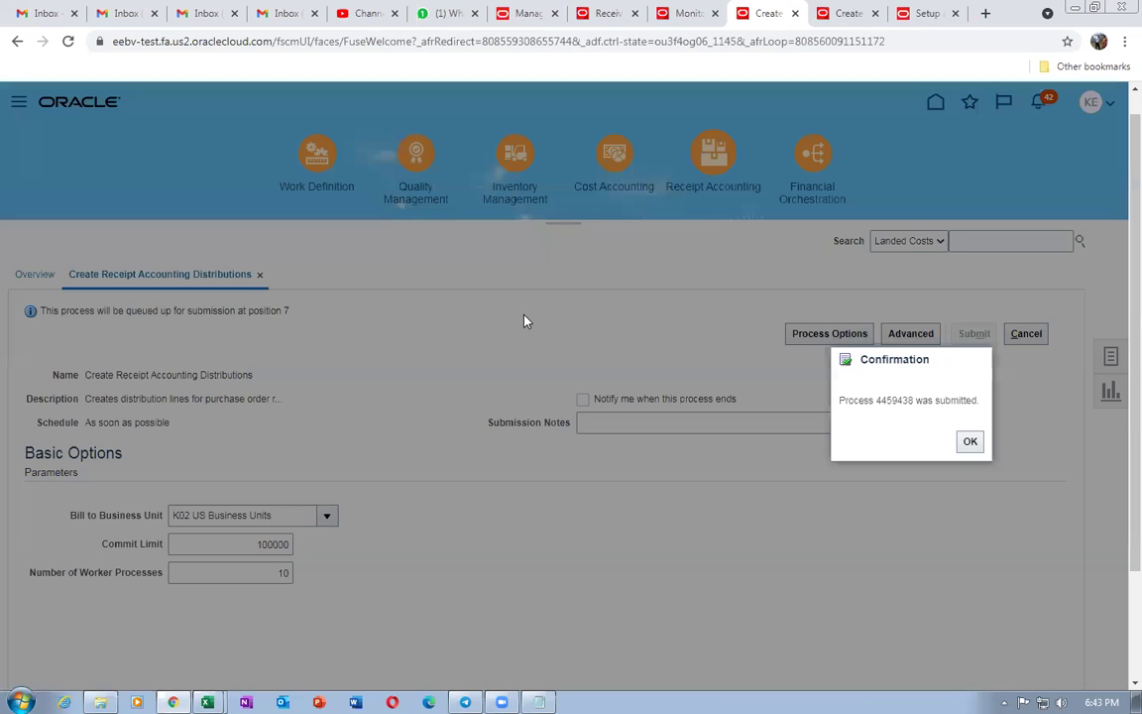
left_click(967, 442)
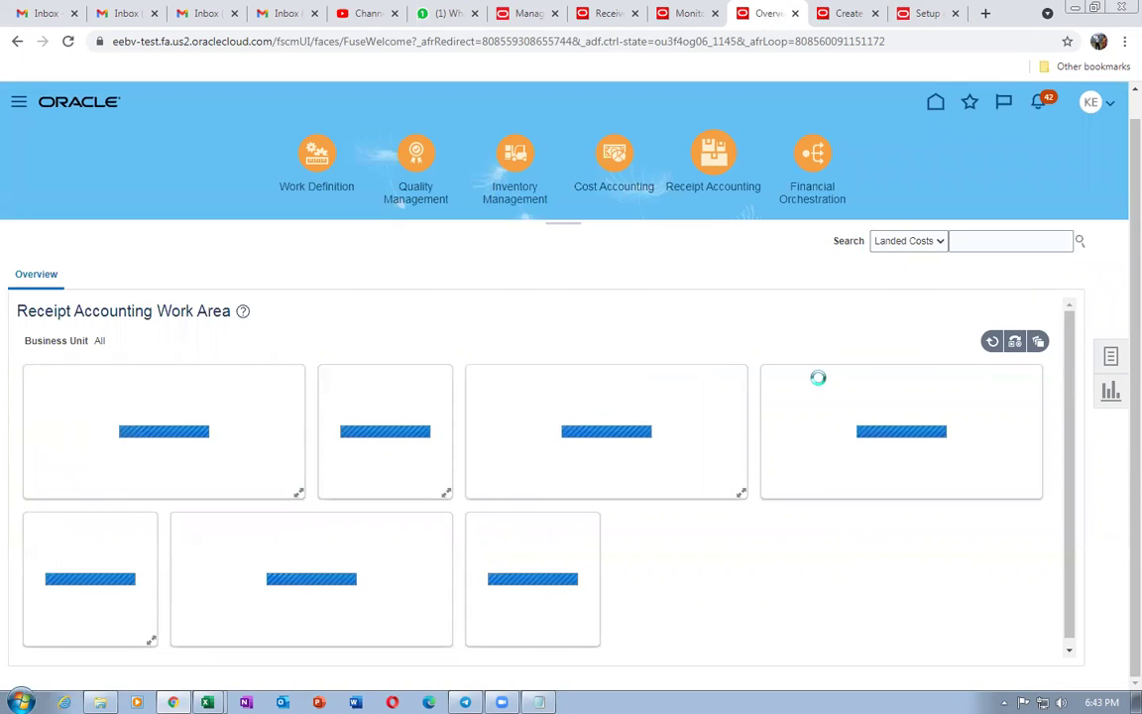
- Refresh the scheduled processes monitor and enlarge the list to see process 4459438
left_click(682, 14)
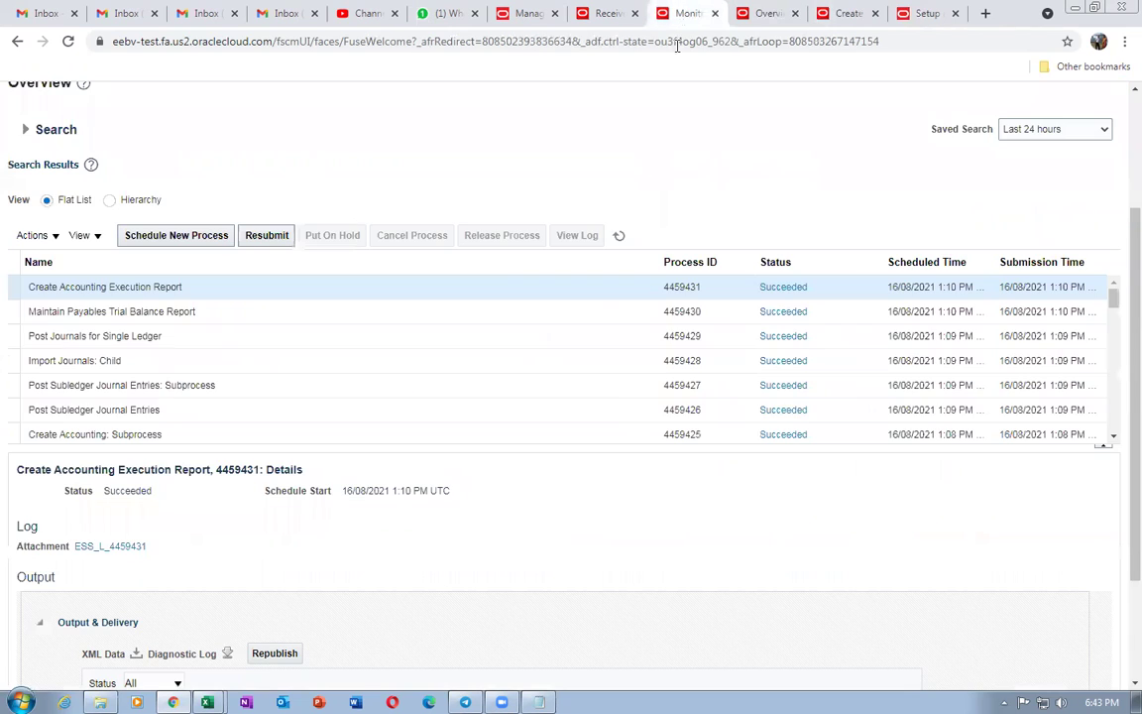
left_click(619, 236)
left_click_drag(550, 447, 561, 522)
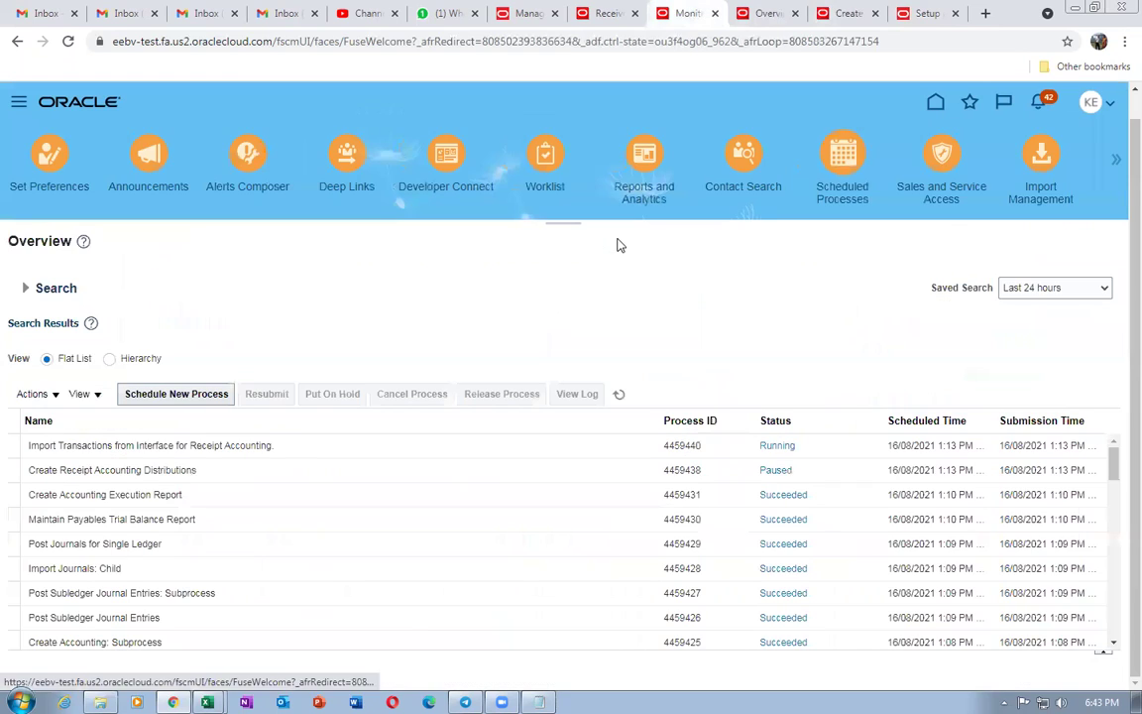
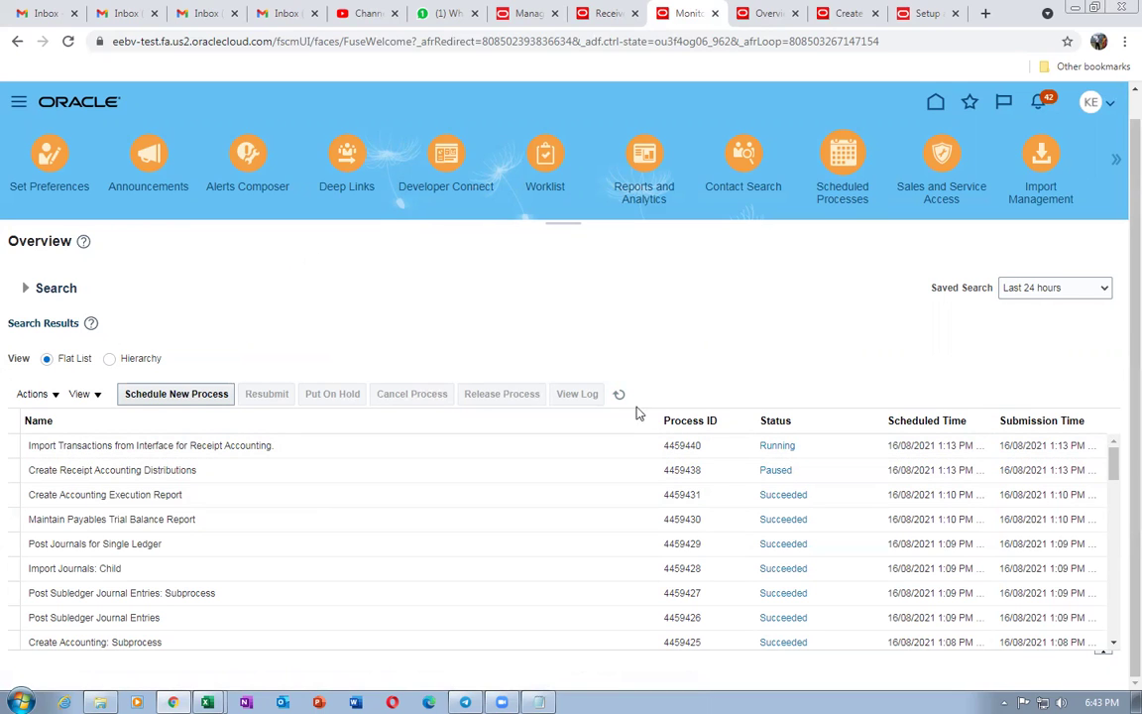
- Schedule a new process and choose the Transfer Costs to Cost Management job
left_click(71, 470)
left_click(178, 396)
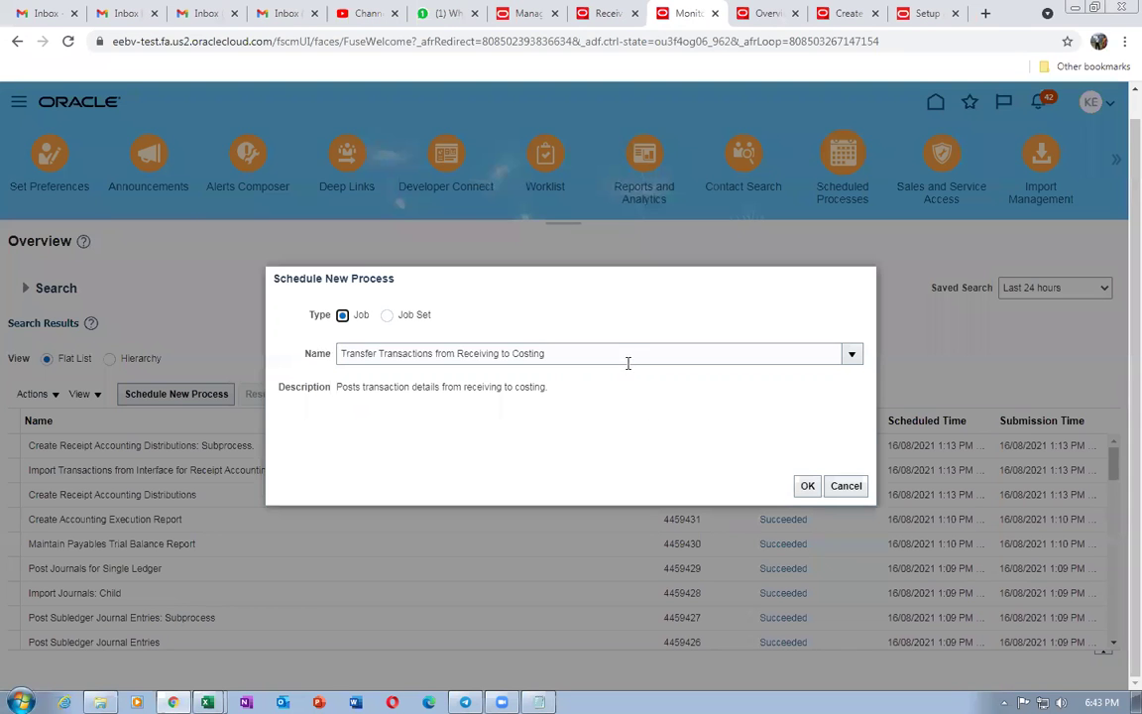
left_click_drag(627, 357, 219, 325)
type("transfer%cost%cost%")
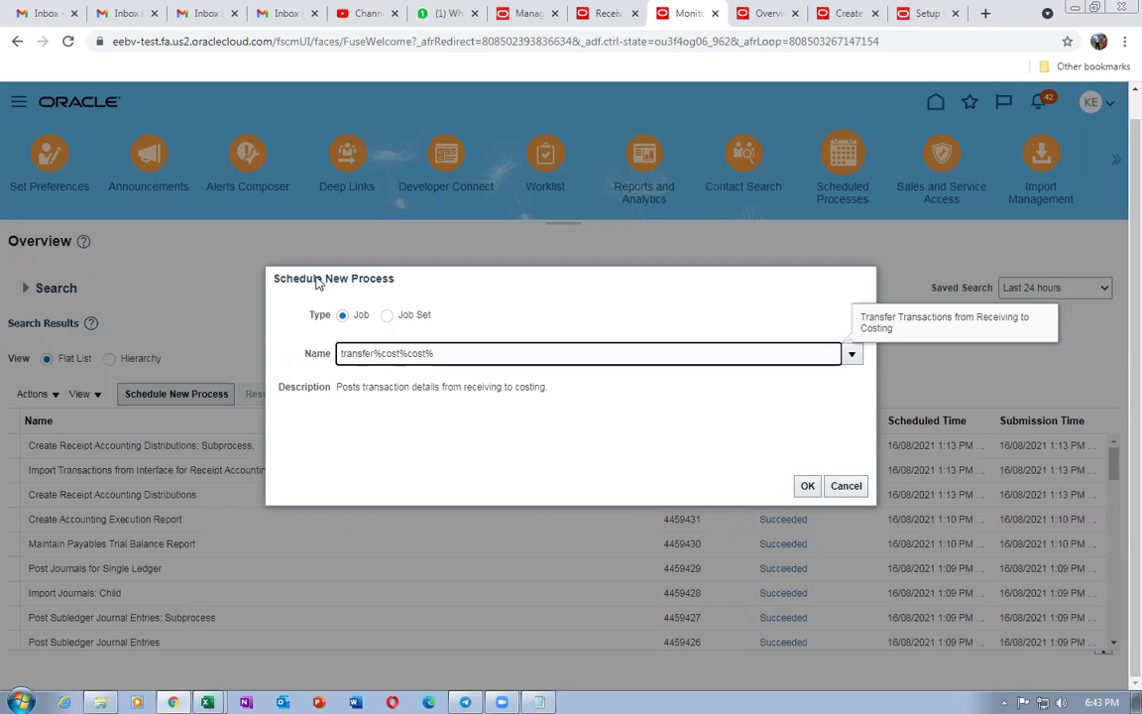
key("Tab")
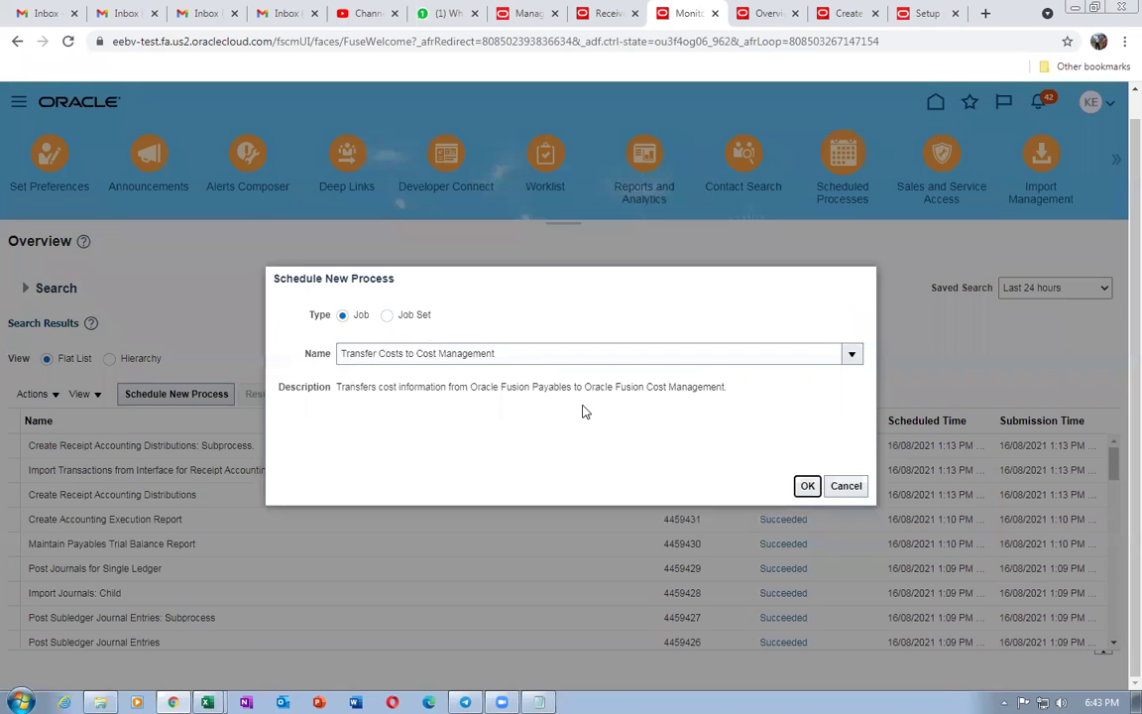
- Highlight parts of the Transfer Costs to Cost Management description and job name
left_click_drag(516, 387, 601, 392)
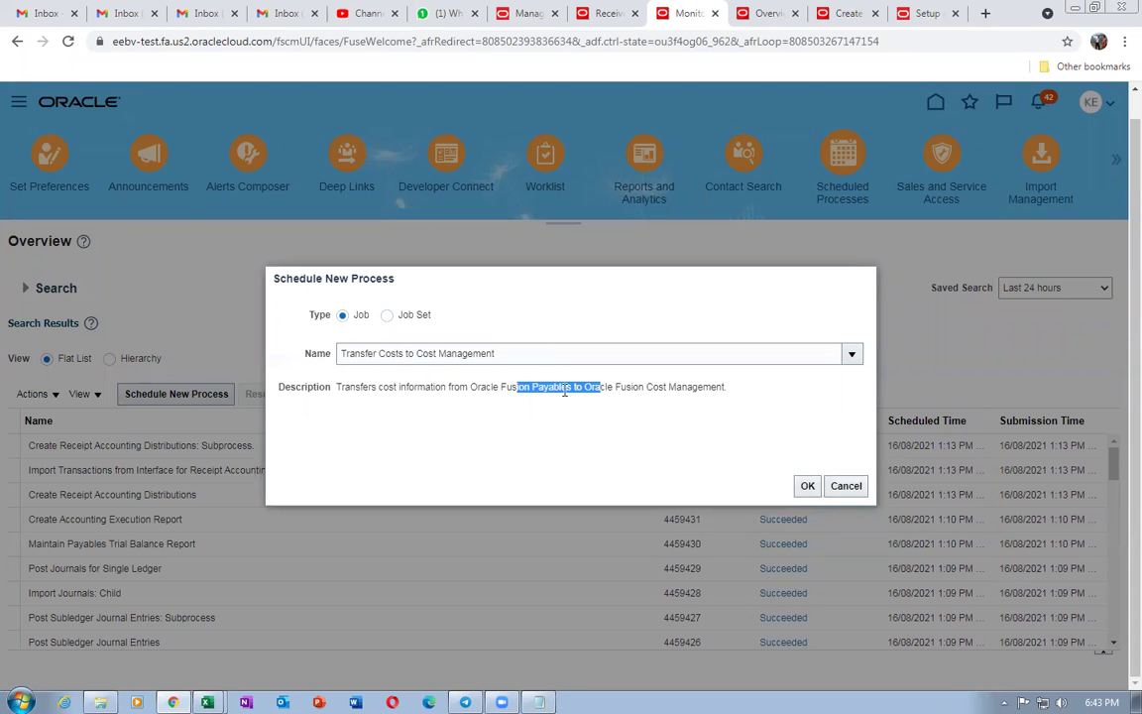
left_click(558, 390)
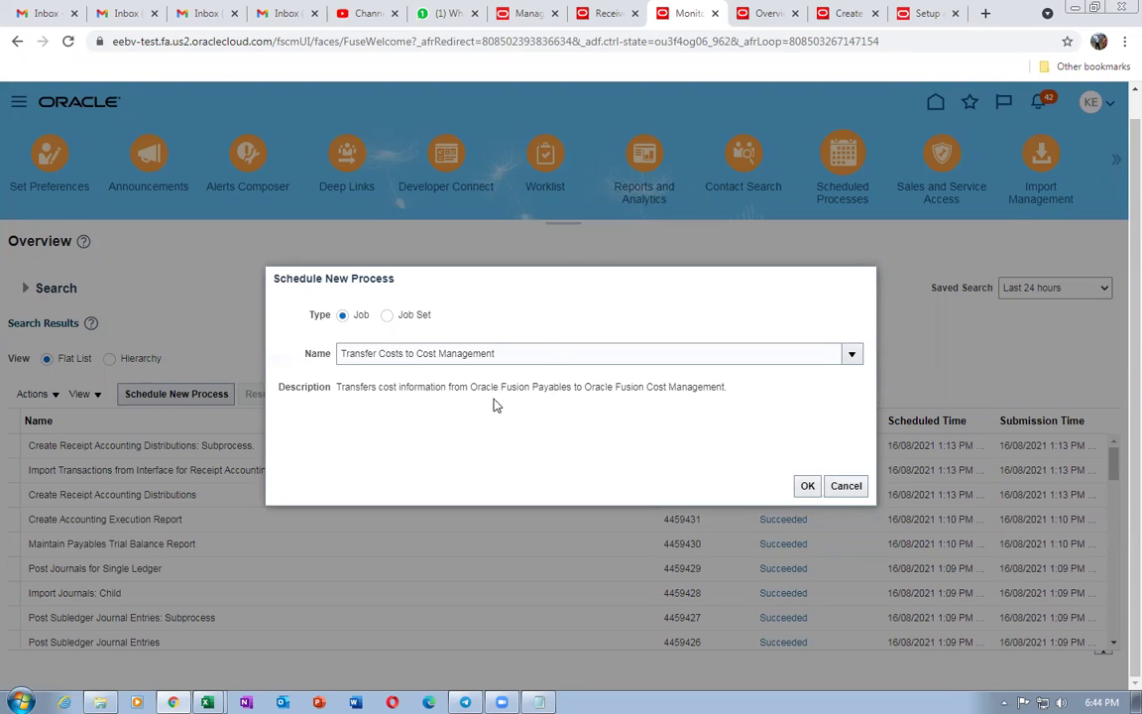
left_click_drag(447, 386, 614, 401)
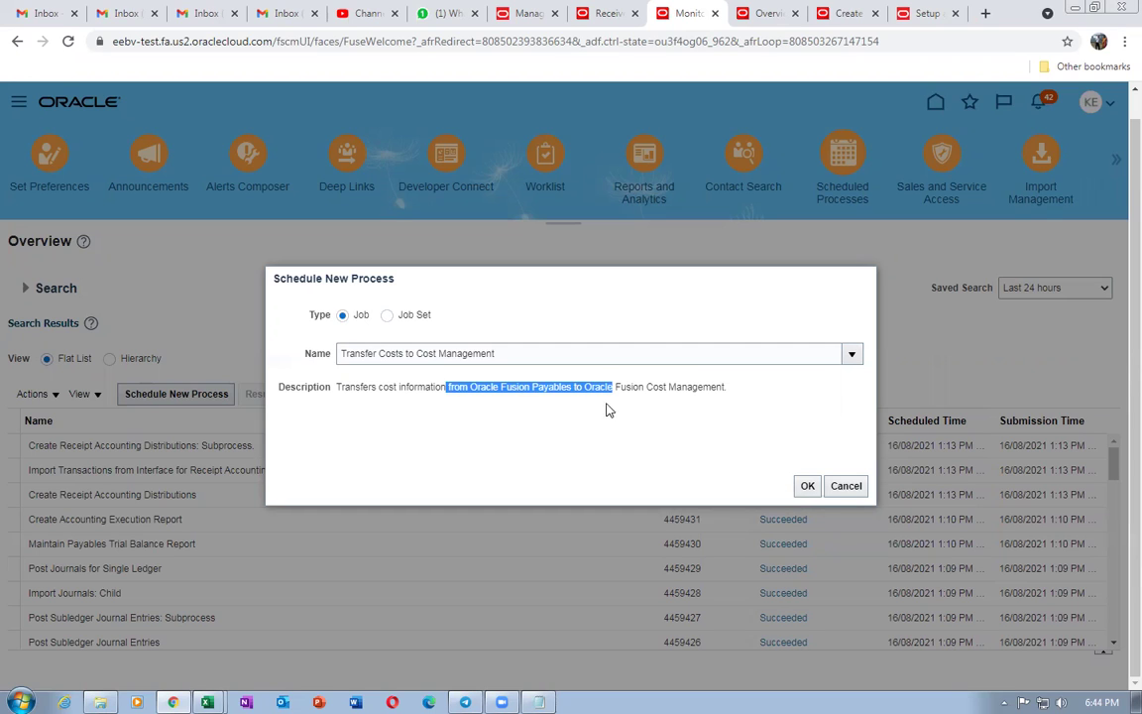
left_click(513, 446)
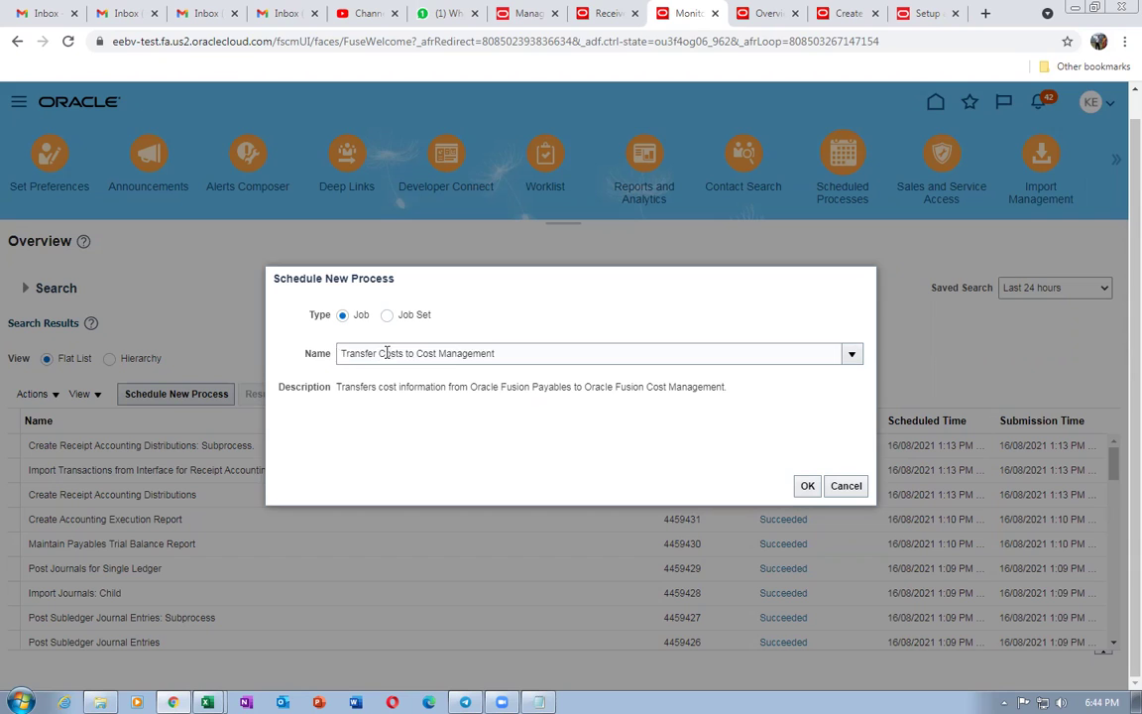
left_click_drag(361, 354, 477, 348)
left_click(533, 480)
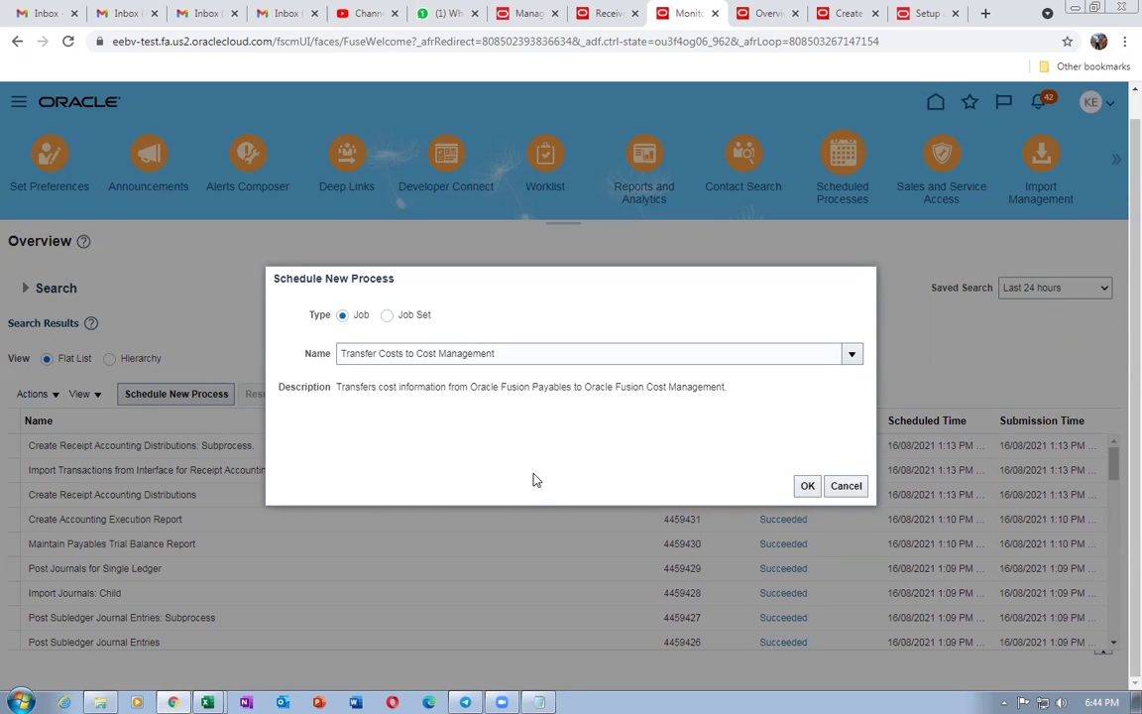
- Confirm the job and set Business Unit to K02 US Business Units
left_click(807, 485)
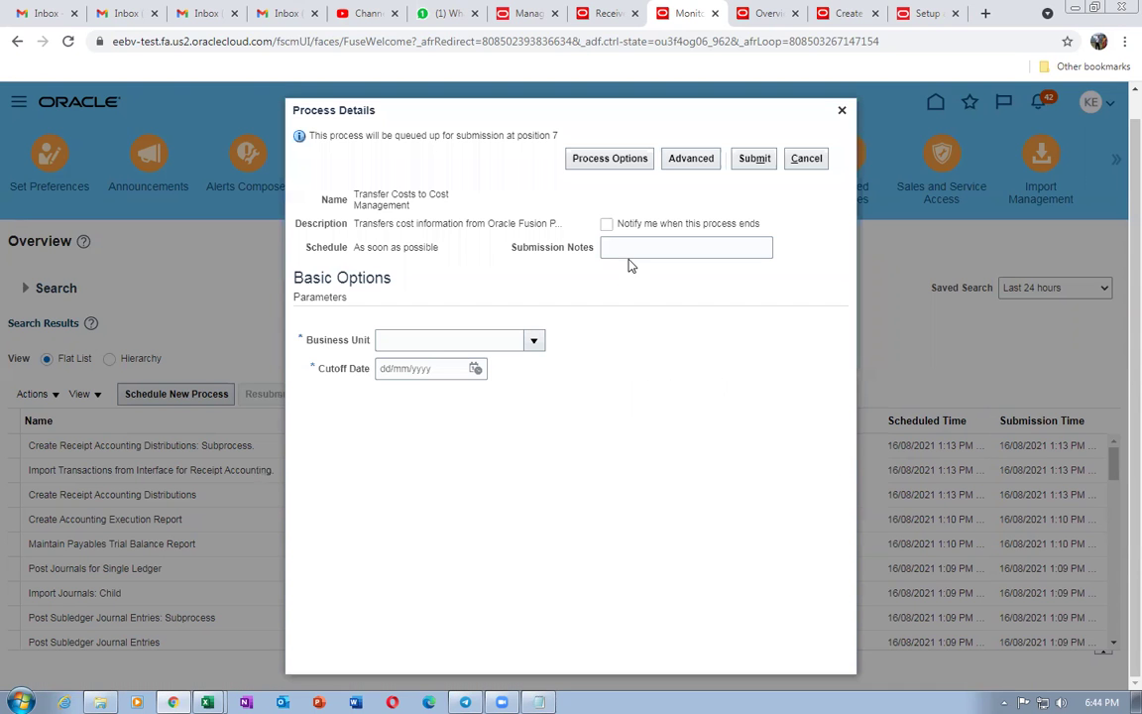
left_click(494, 339)
type("K02")
key("Tab")
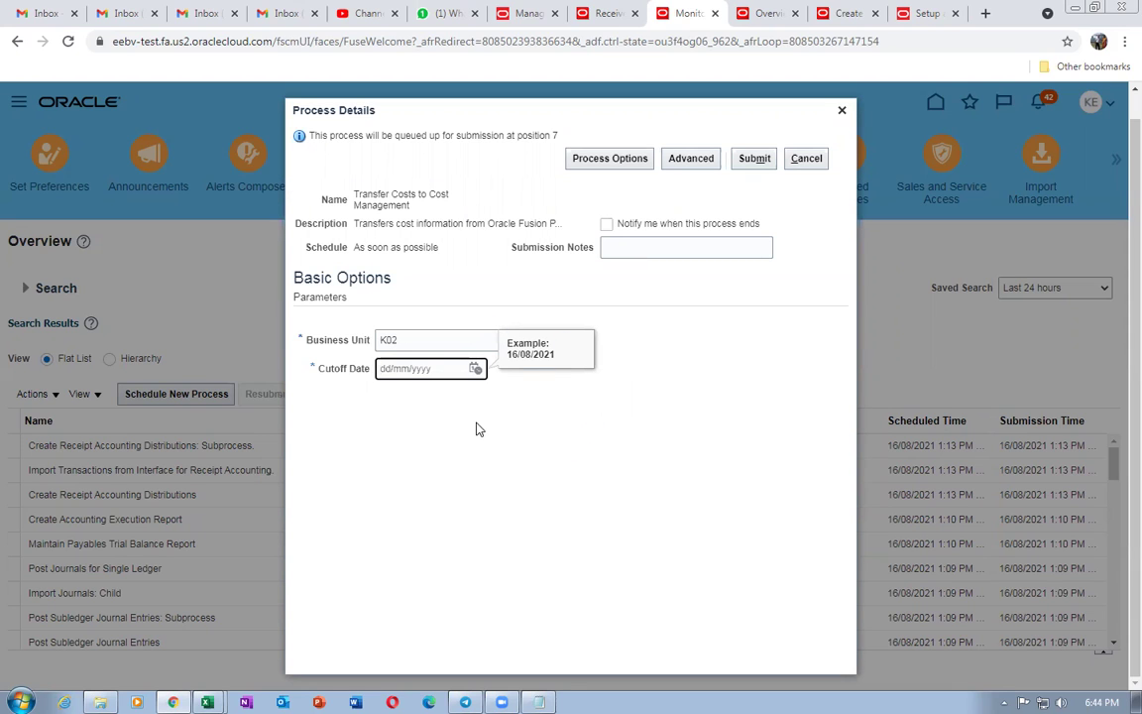
left_click(754, 158)
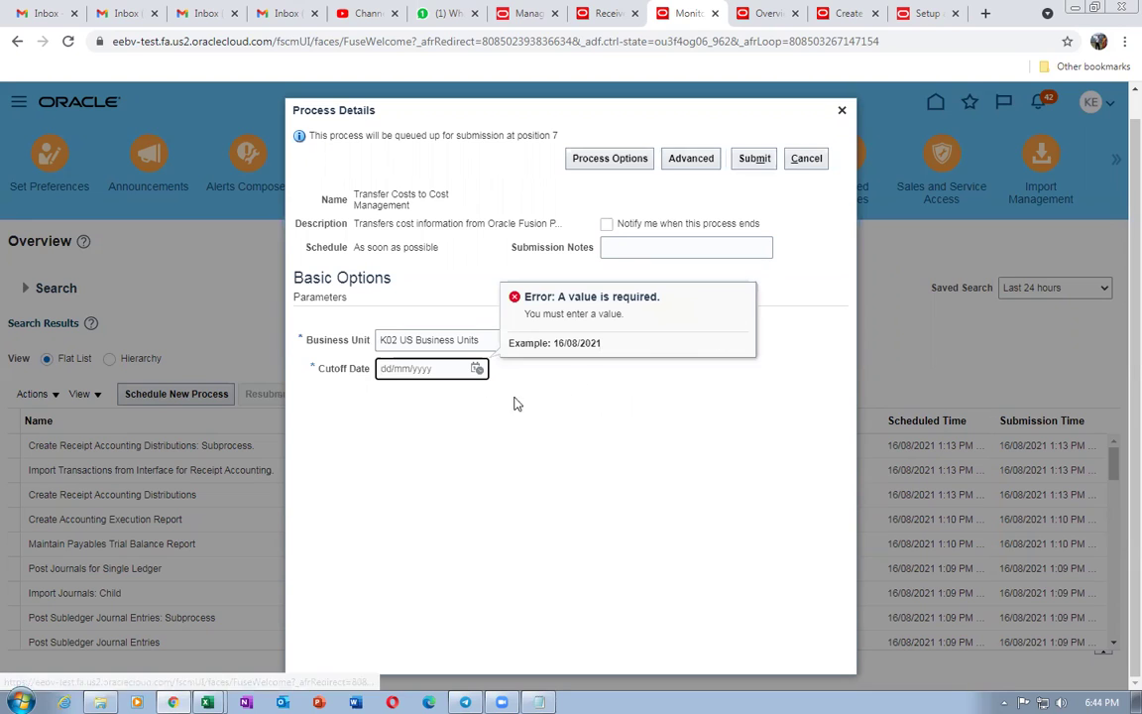
- Set the cutoff date to 31/08/2021 and submit the job
left_click(477, 370)
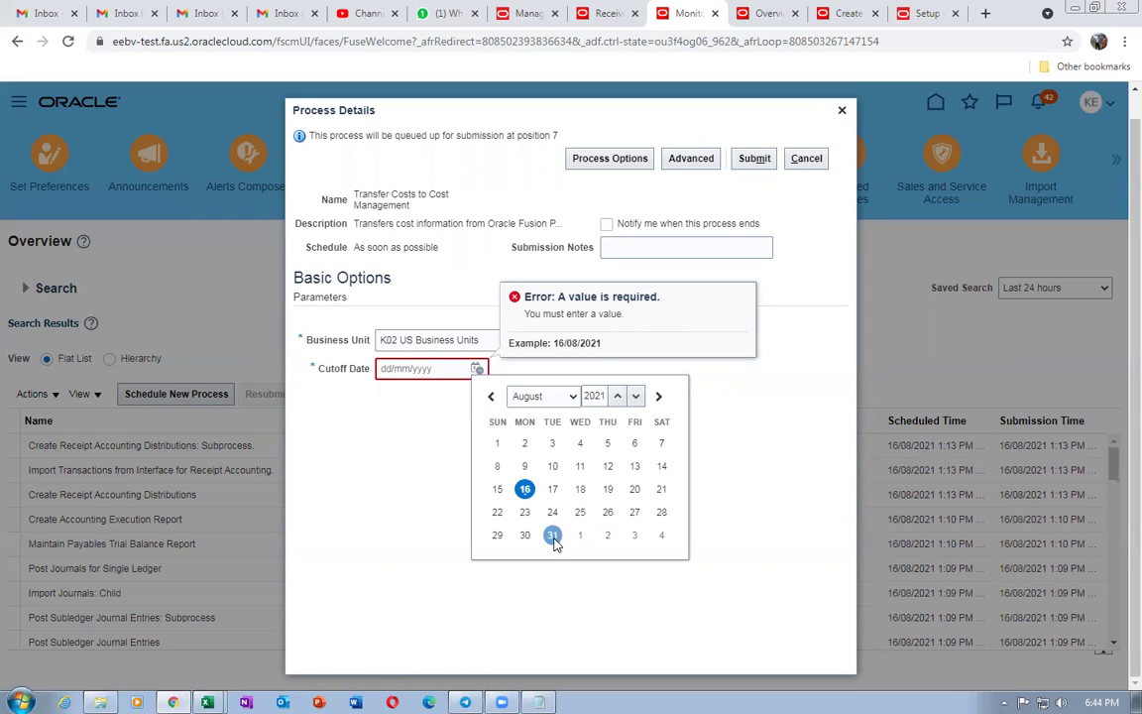
left_click(534, 397)
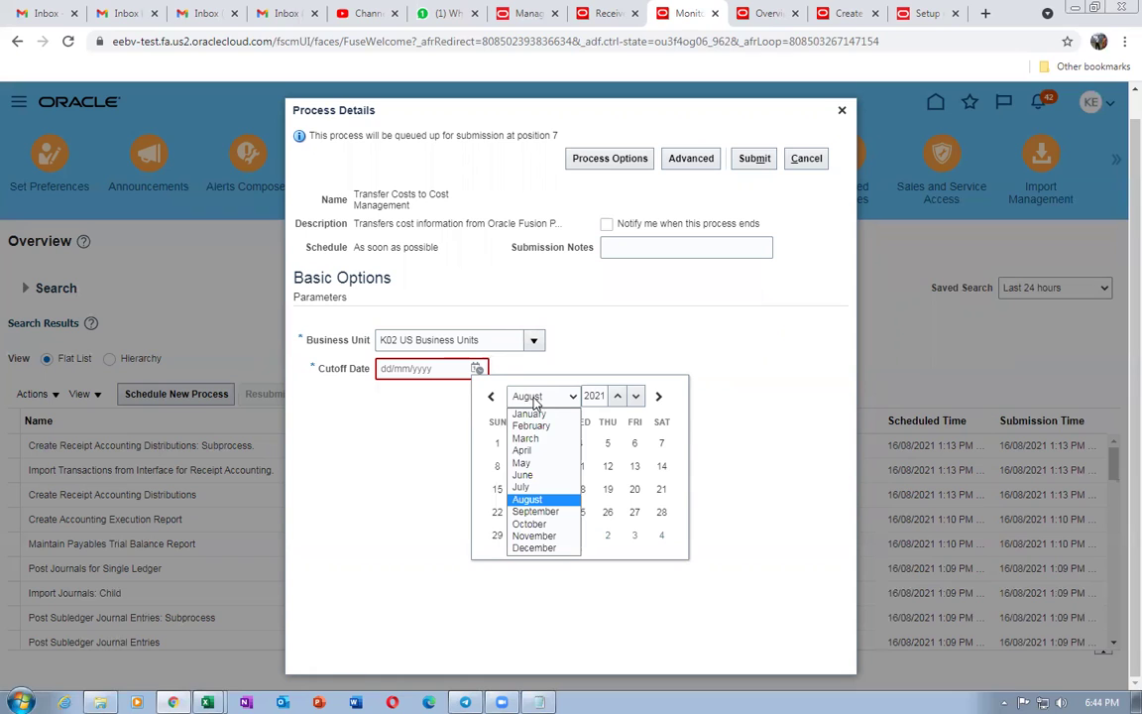
key("Up")
key("Up")
key("Up")
key("Up")
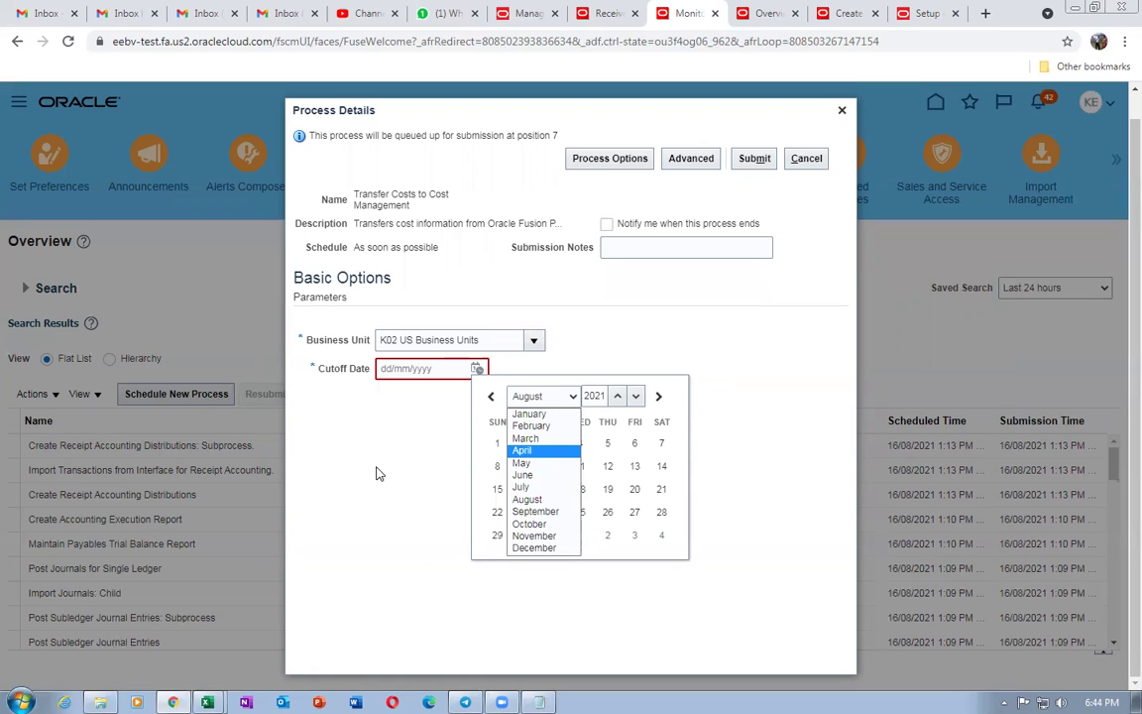
left_click(376, 474)
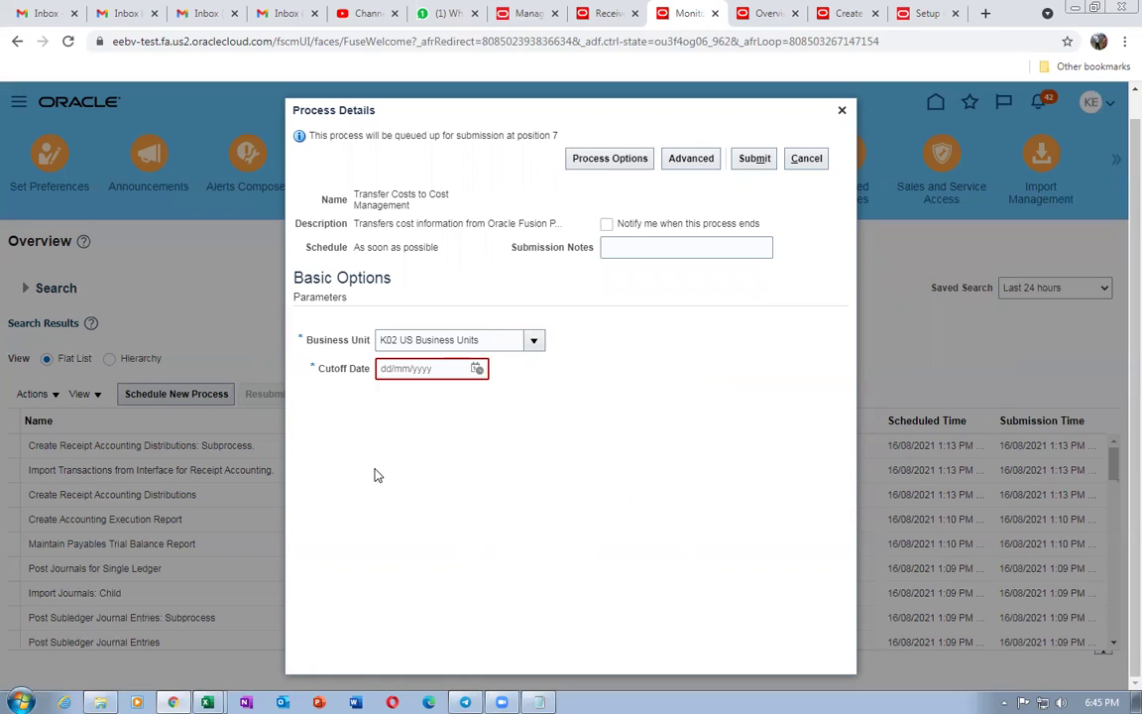
left_click(476, 368)
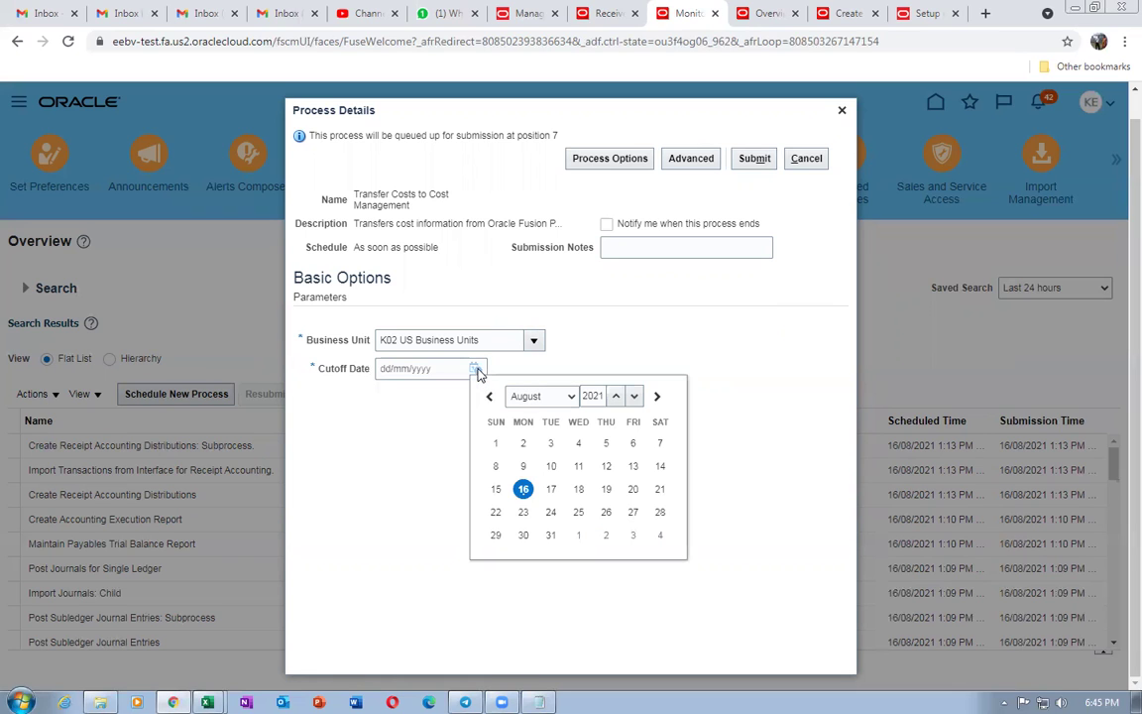
left_click(552, 535)
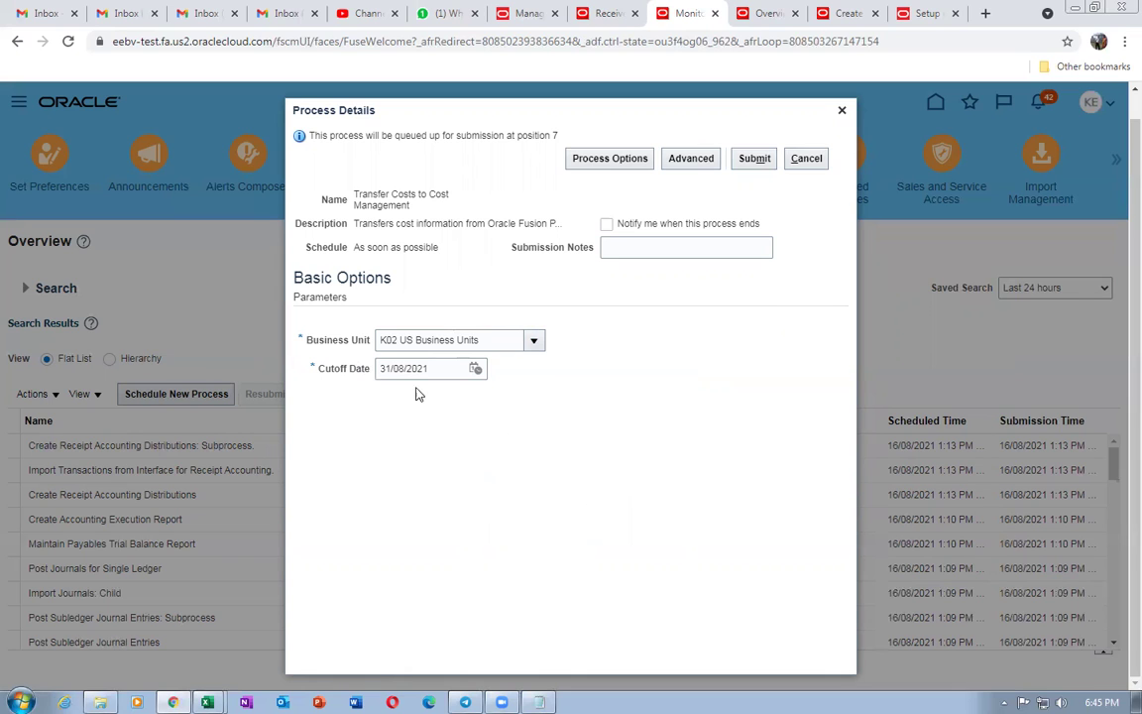
left_click(746, 161)
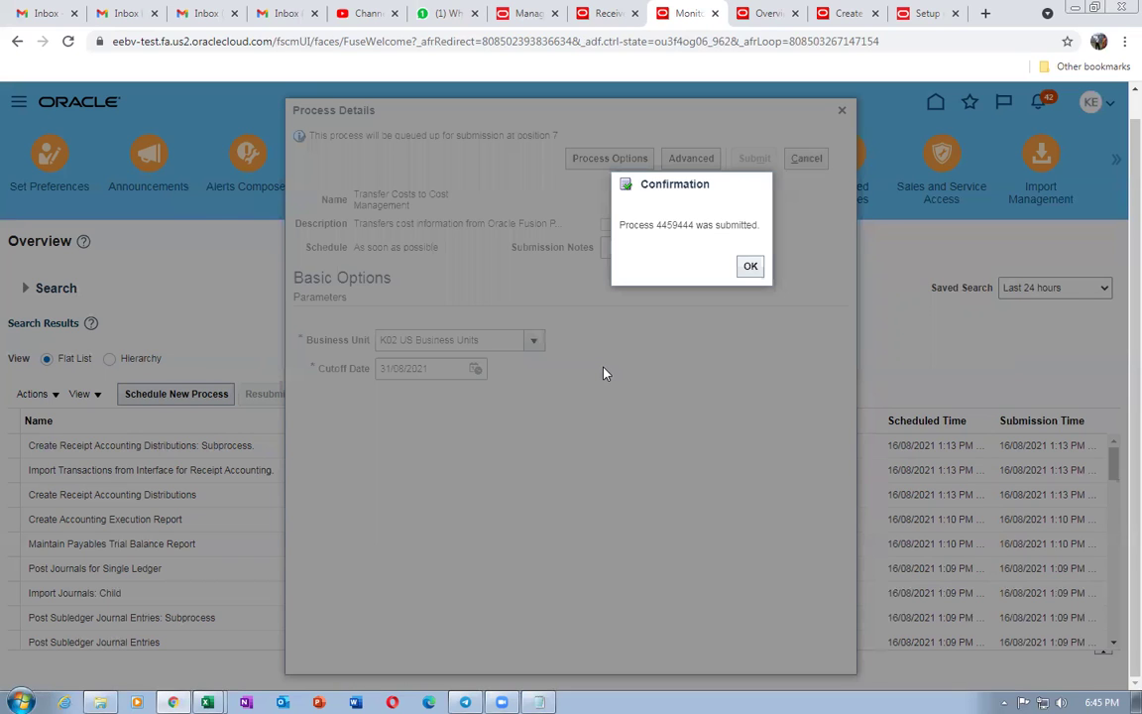
- Refresh until Transfer Costs process 4459444 shows Succeeded, then return to Receive Expected Shipments
left_click(750, 267)
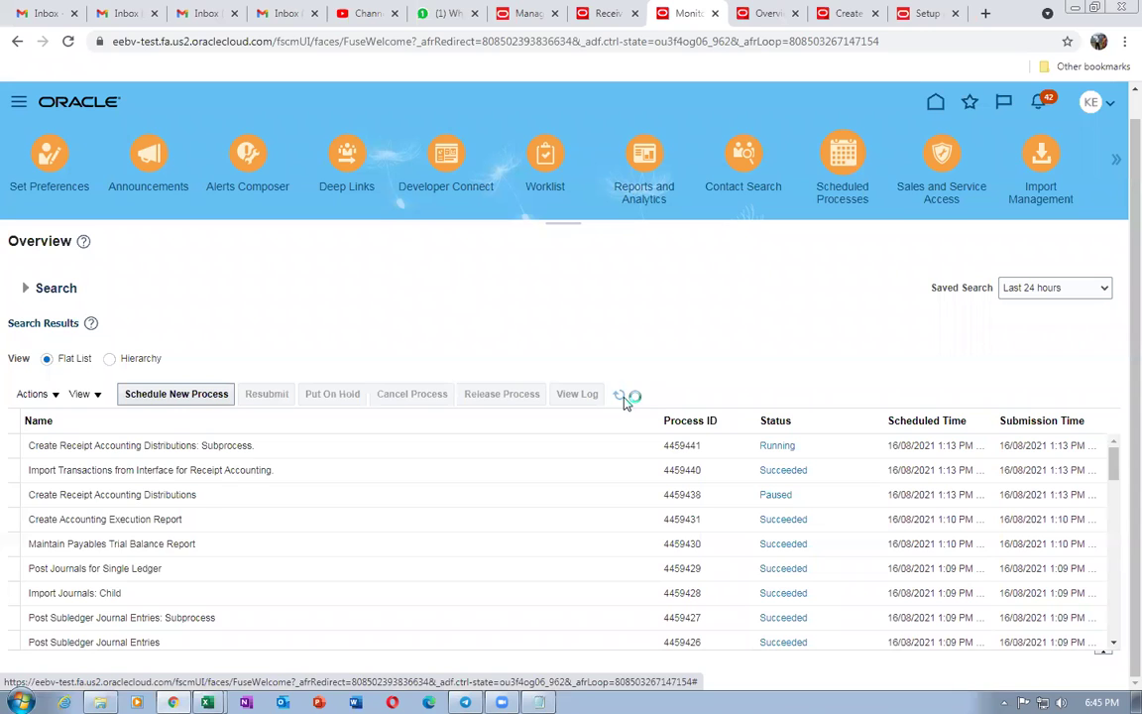
left_click(624, 400)
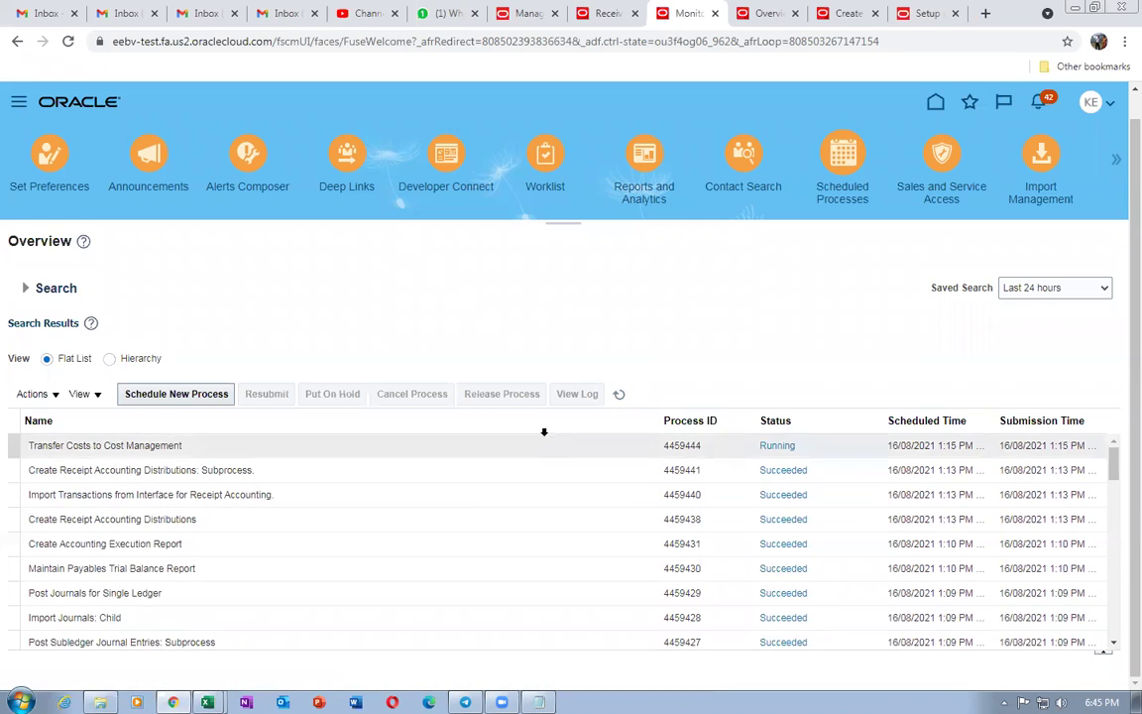
left_click(618, 396)
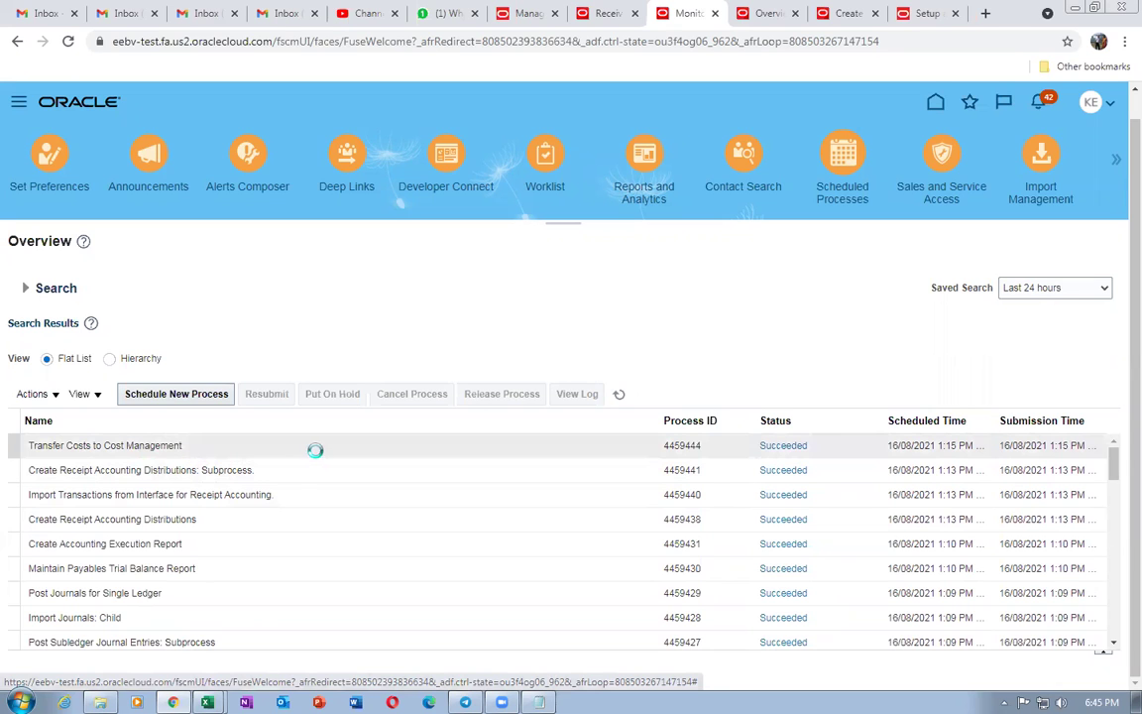
left_click(604, 14)
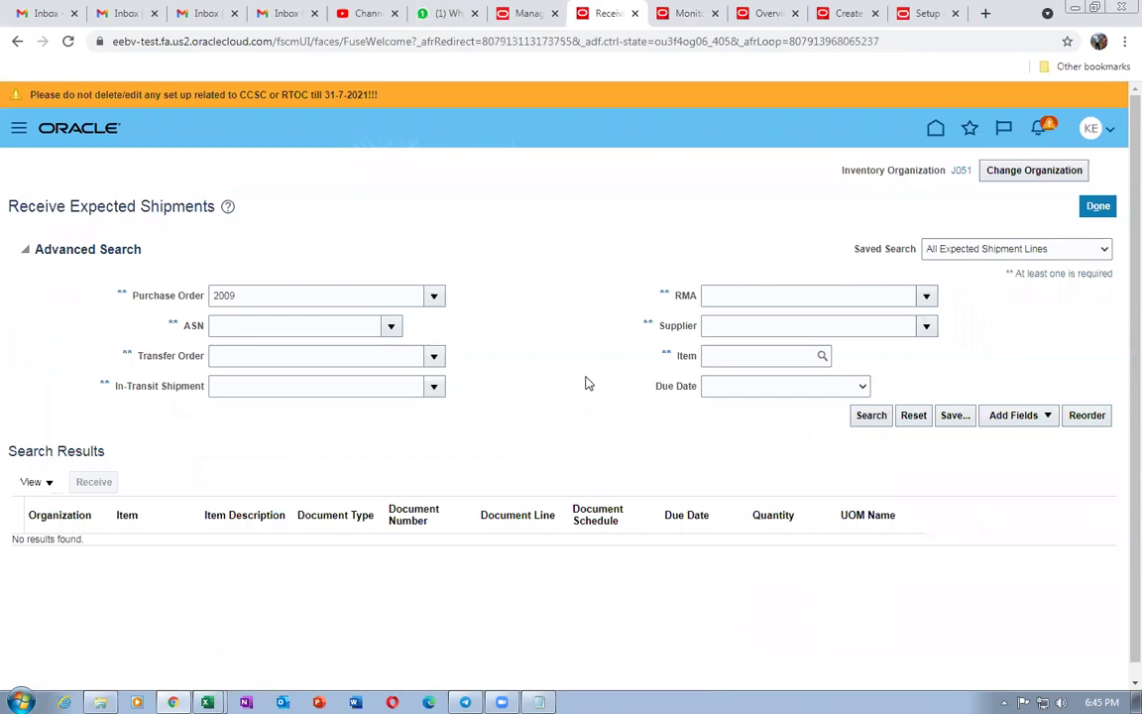
- Submit Create Receipt Accounting Distributions with Bill-to Business Unit K02, creating process 4459445
left_click(773, 14)
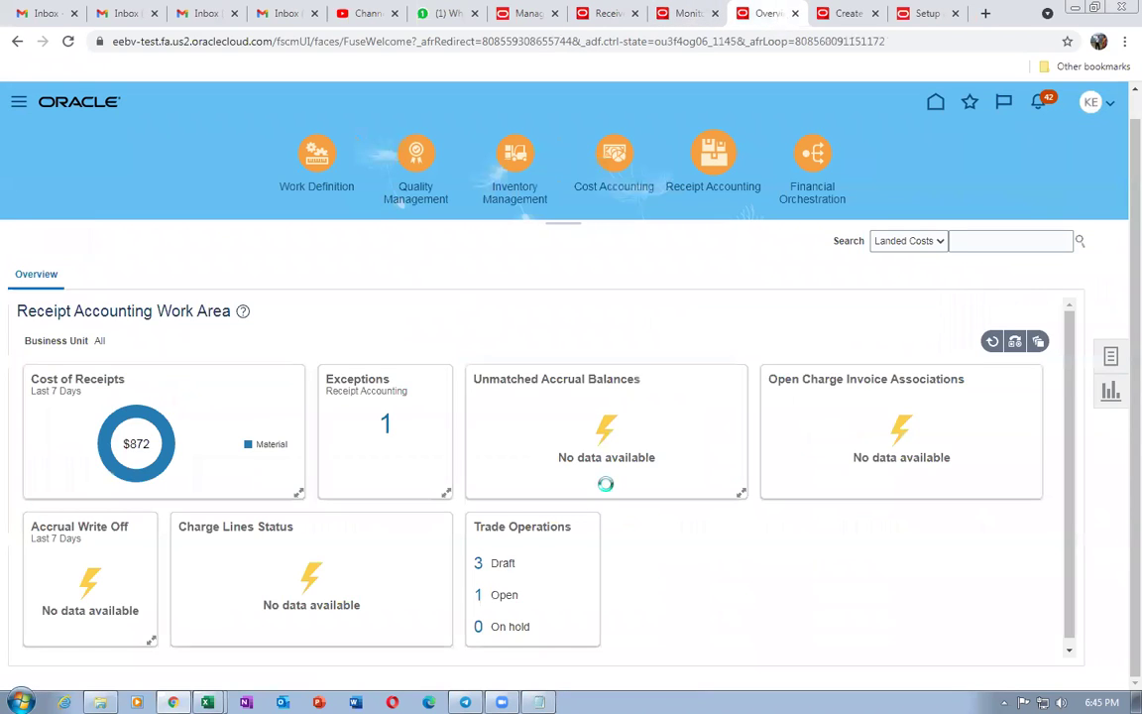
left_click(1115, 356)
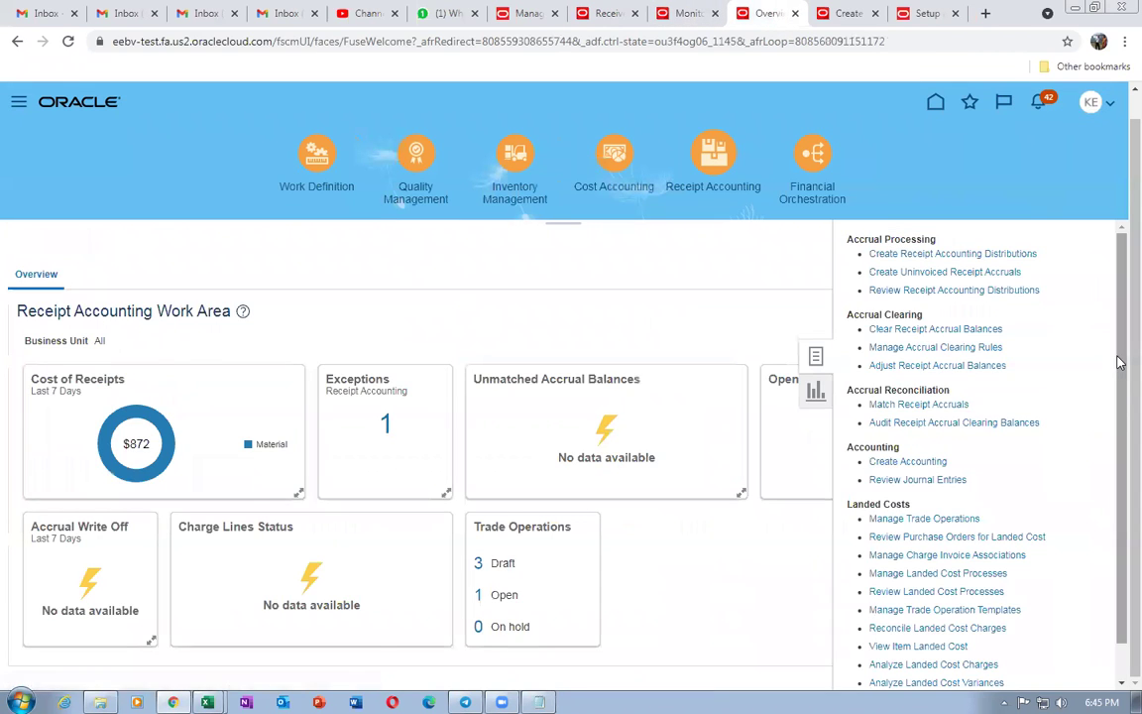
left_click(915, 254)
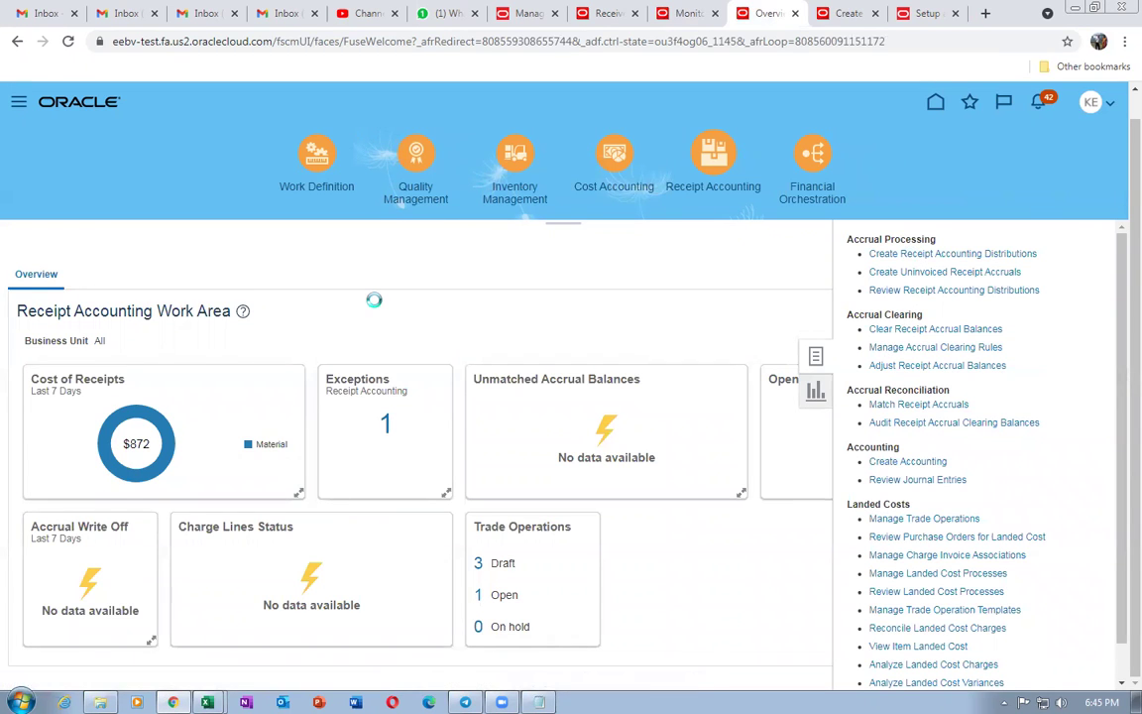
left_click(220, 509)
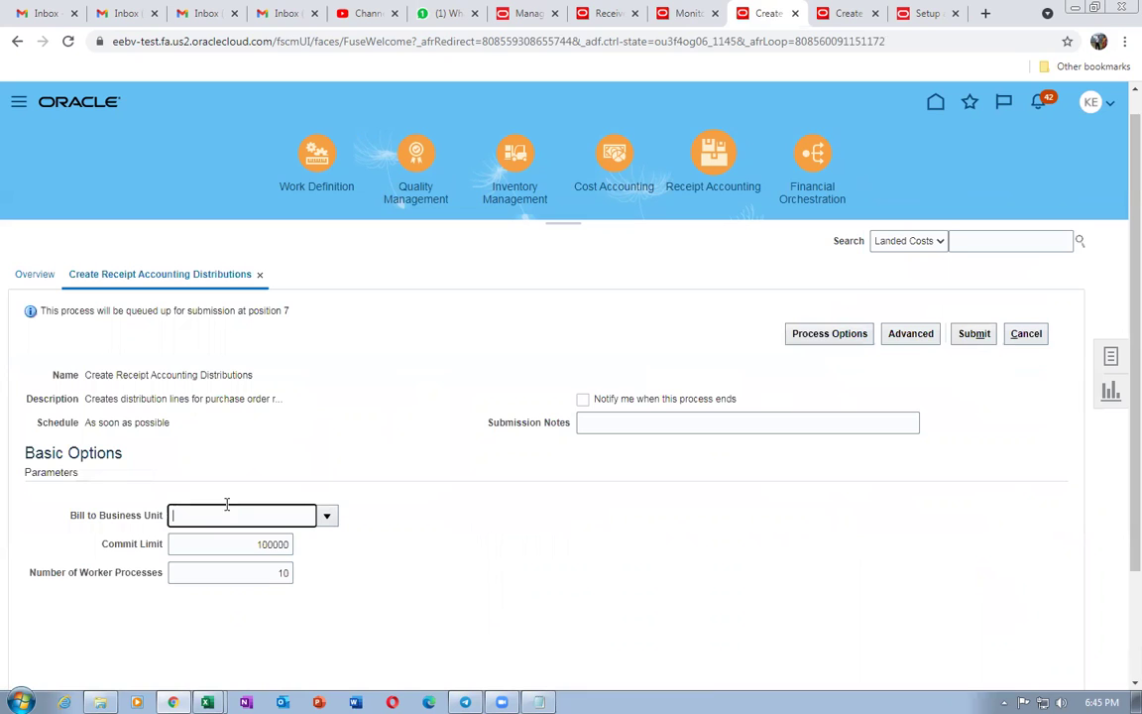
type("K02")
key("Tab")
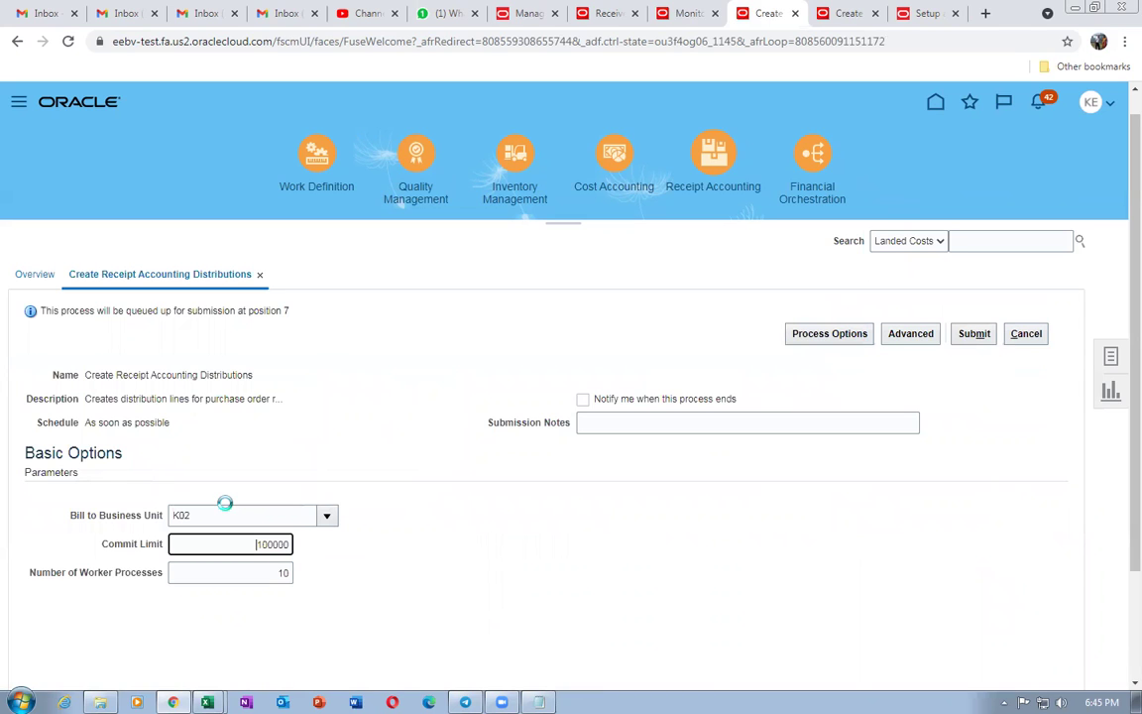
left_click(974, 334)
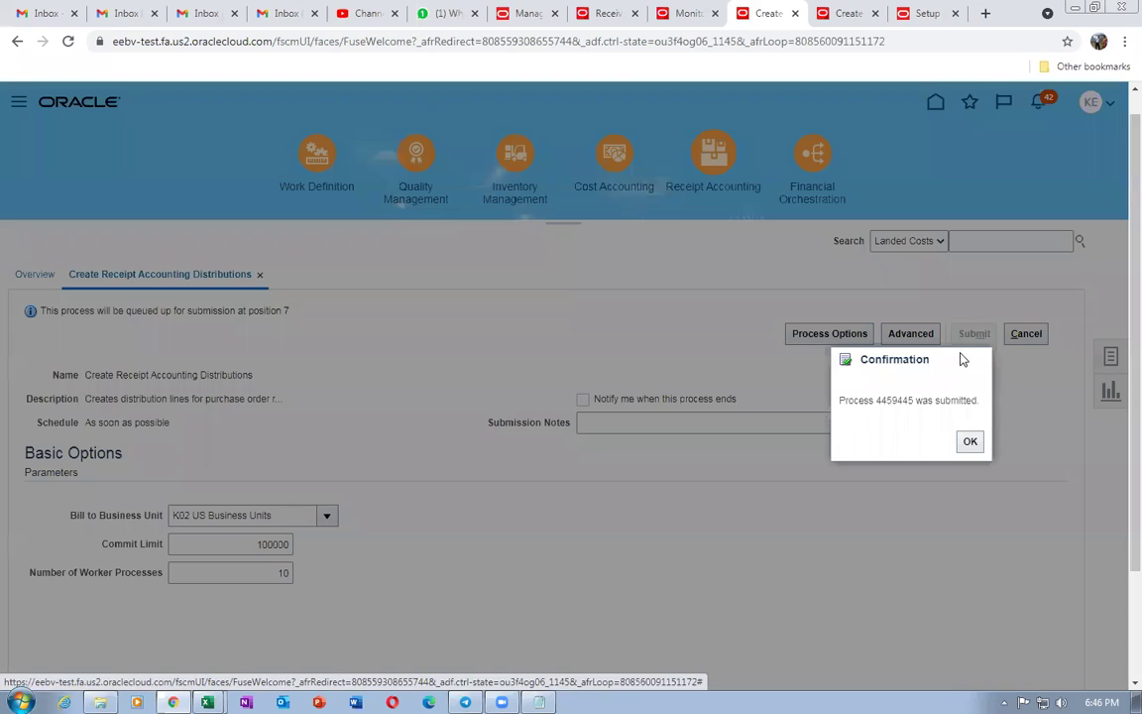
left_click(971, 442)
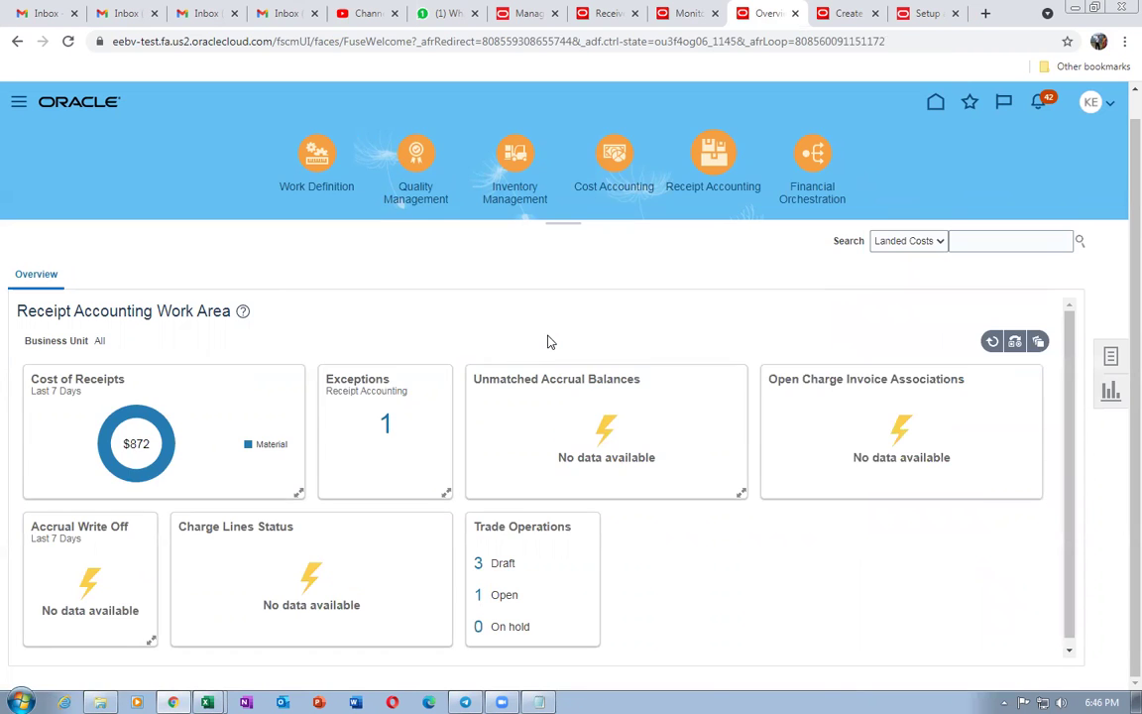
- Refresh scheduled processes until 4459445 shows Paused, then bring up the P_to_P_Process workbook
left_click(684, 13)
left_click(620, 393)
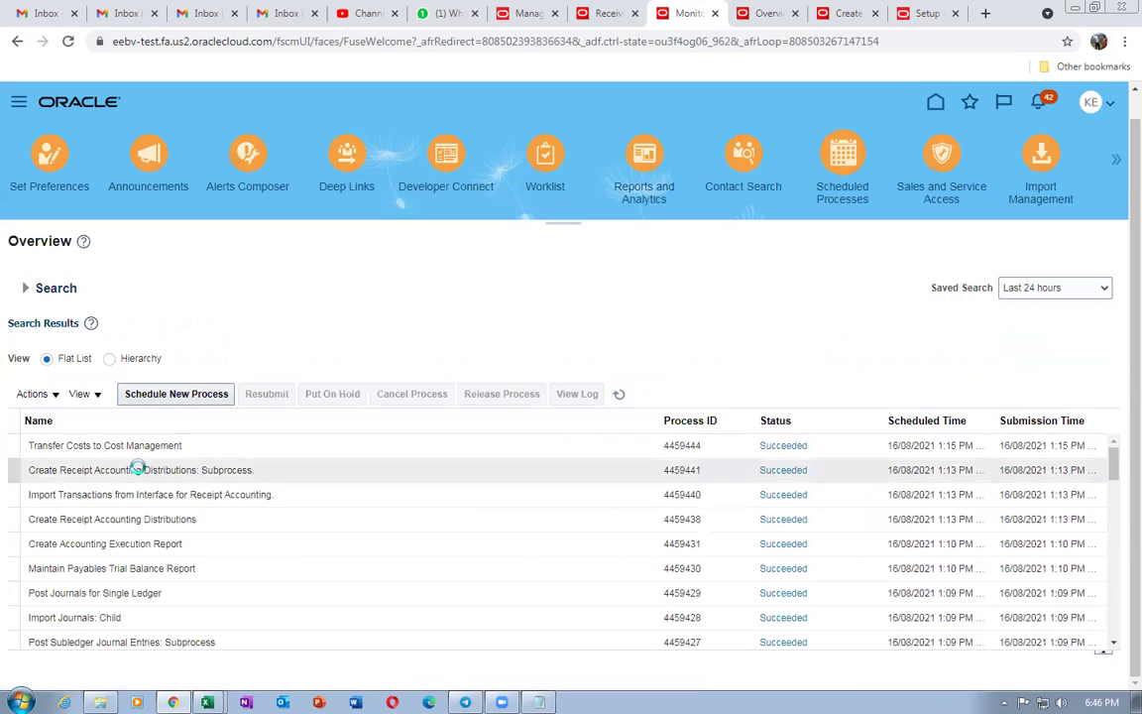
left_click(619, 395)
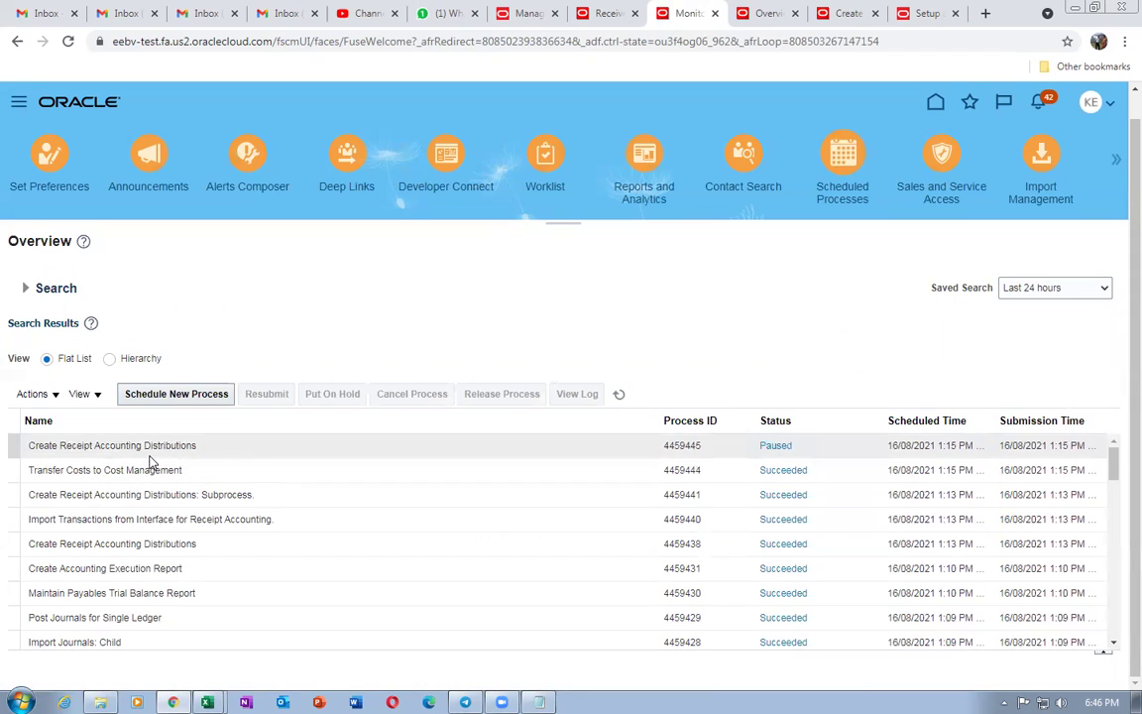
left_click(623, 394)
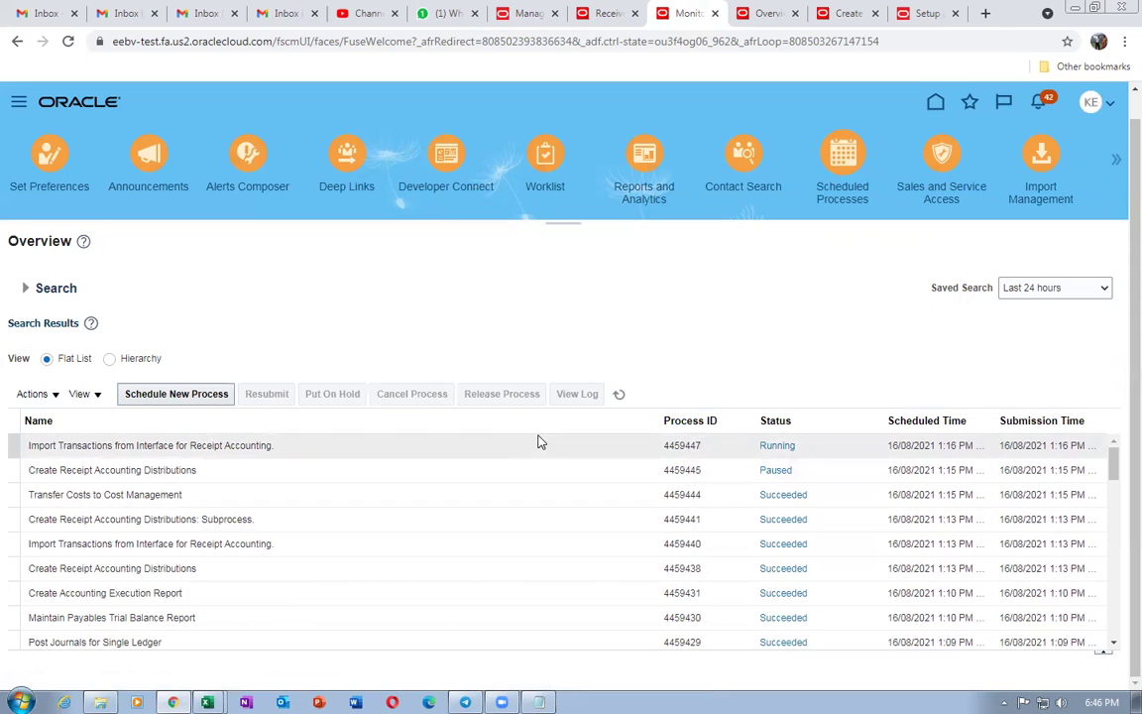
left_click(618, 394)
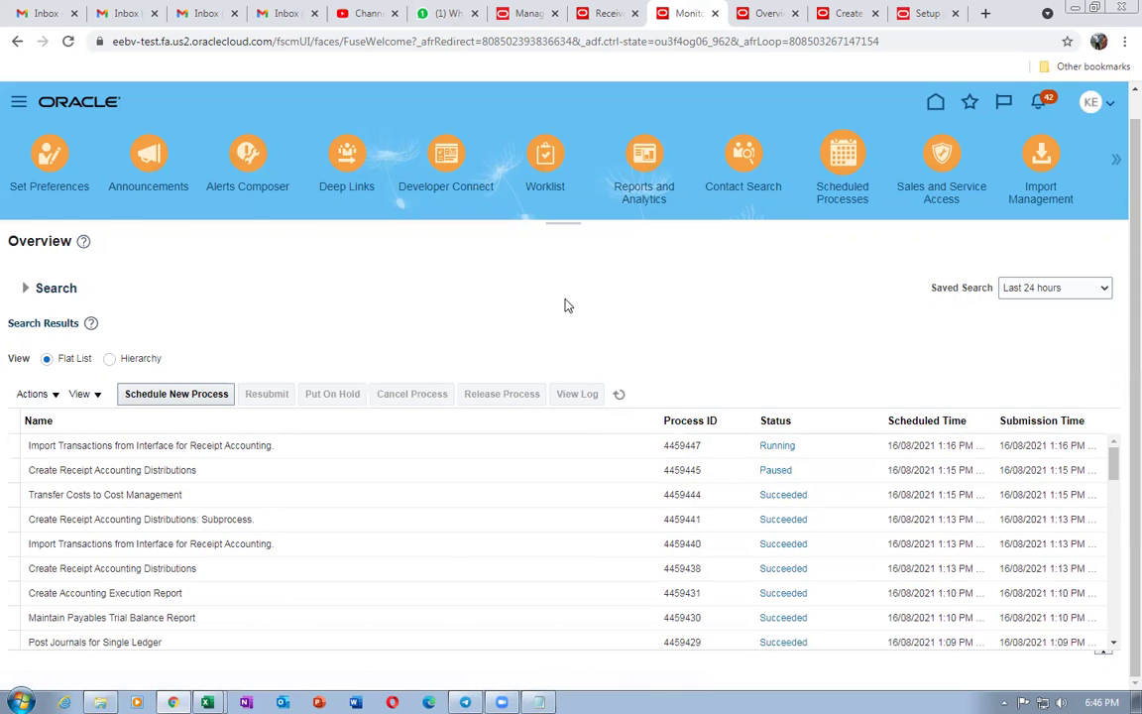
key("alt+Tab")
left_click(200, 323)
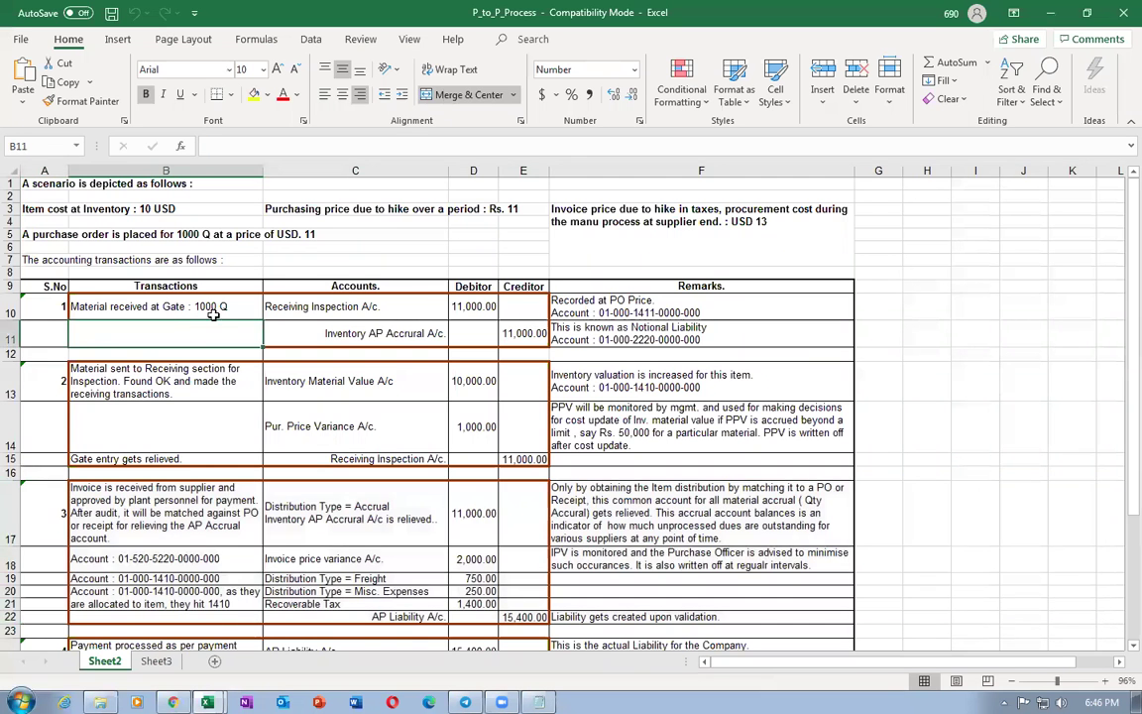
- Review the receipt's 11,000.00 credit in E11 and the invoice accrual's 11,000.00 debit in D17
left_click(211, 307)
left_click(517, 332)
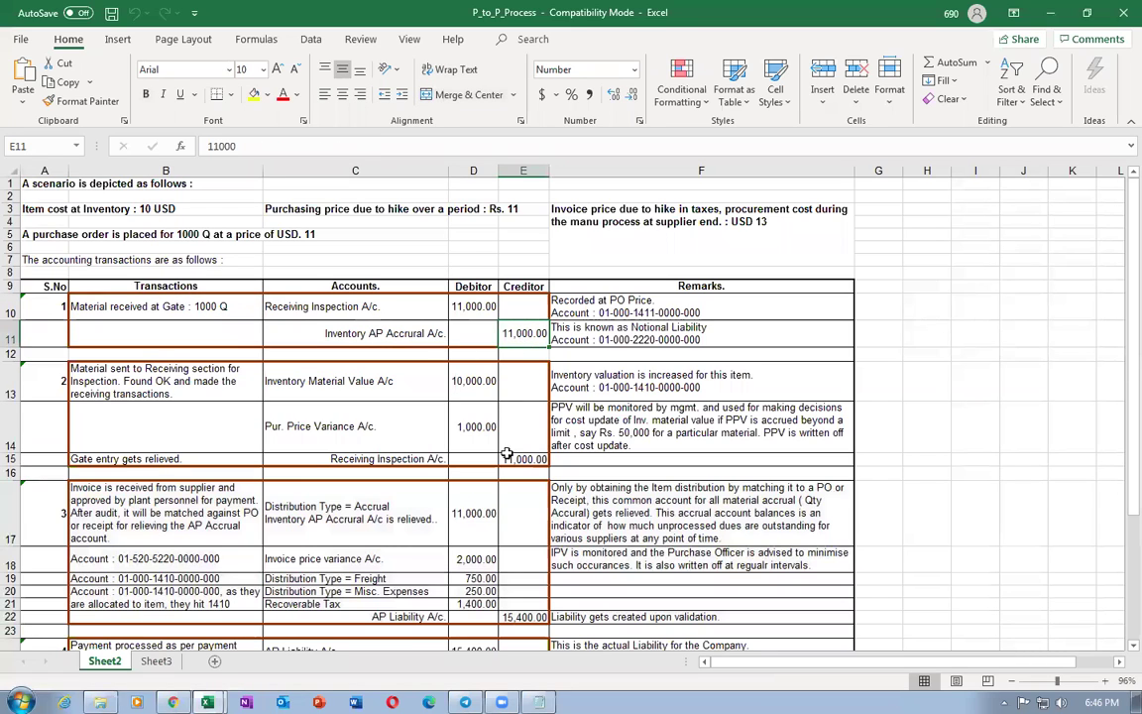
left_click(349, 503)
left_click(474, 512)
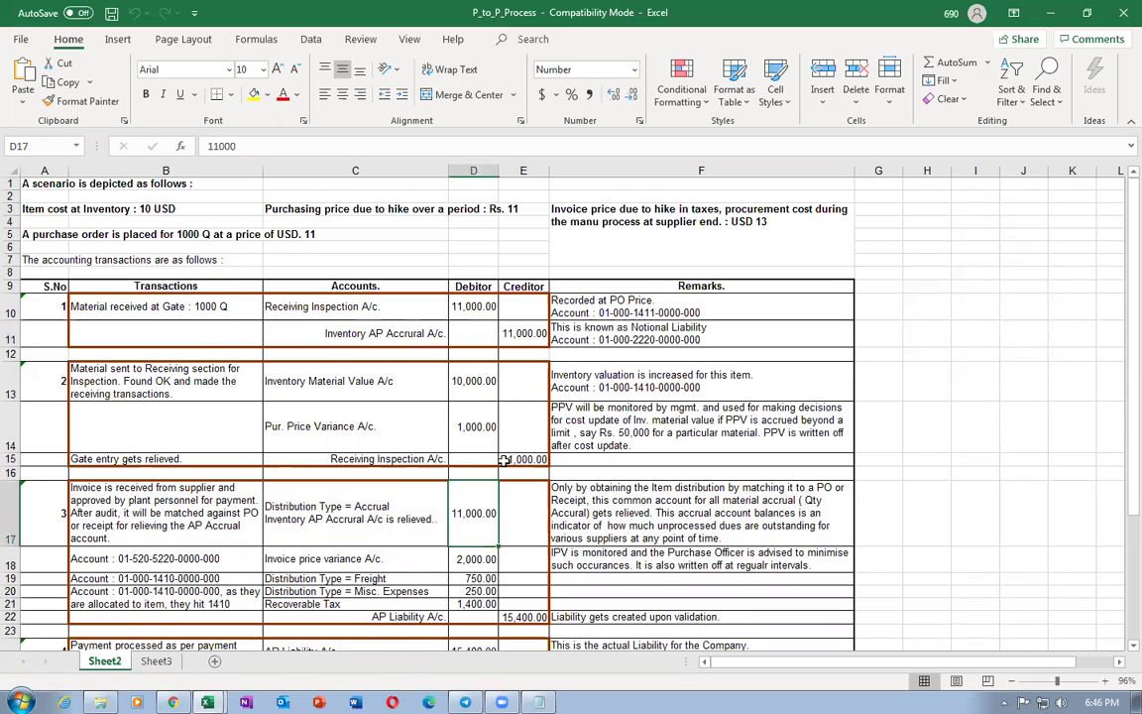
left_click(11, 338)
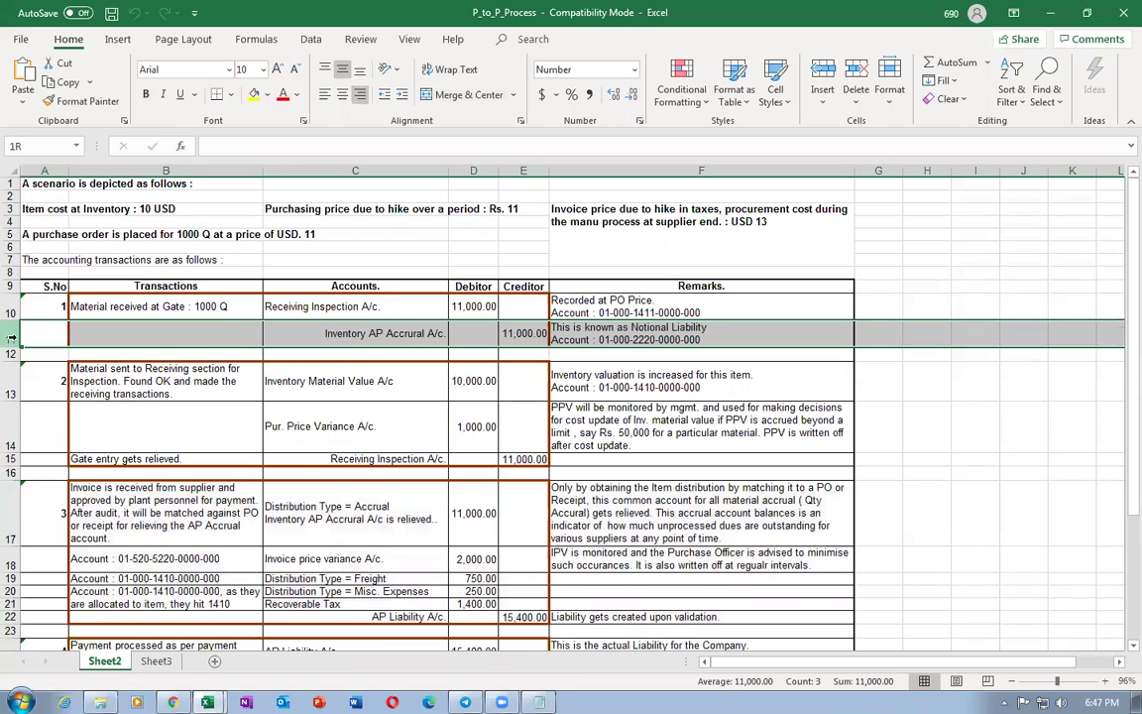
left_click(255, 521)
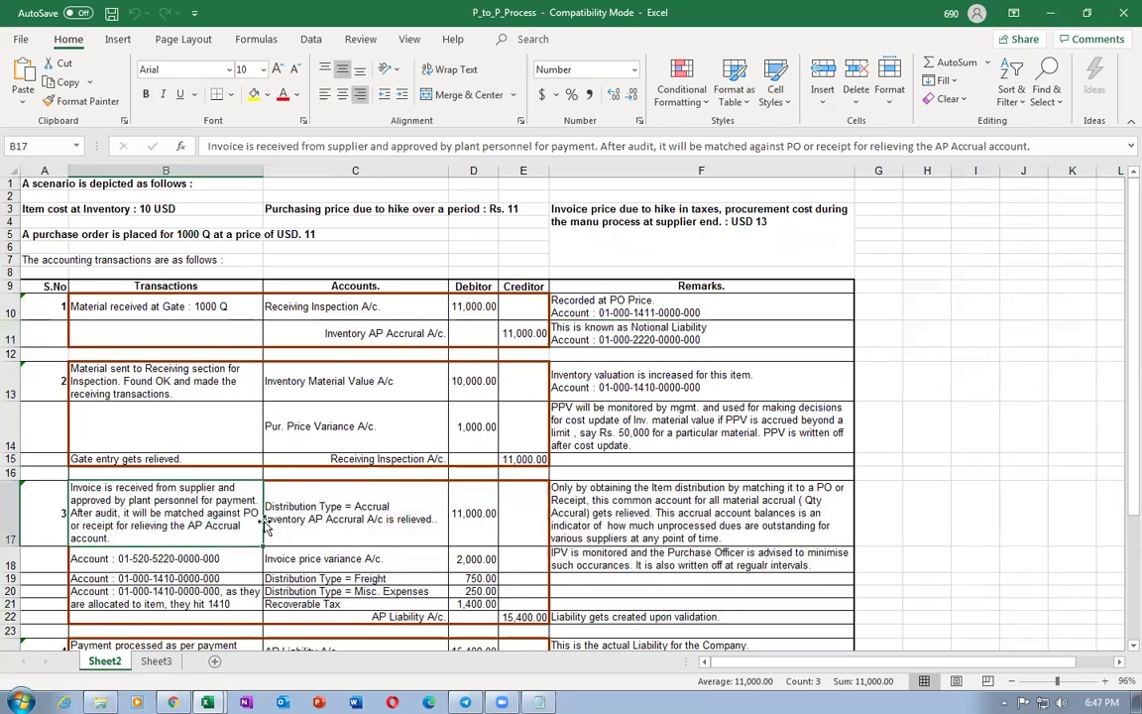
left_click(280, 517)
left_click(481, 508)
key("alt+Tab")
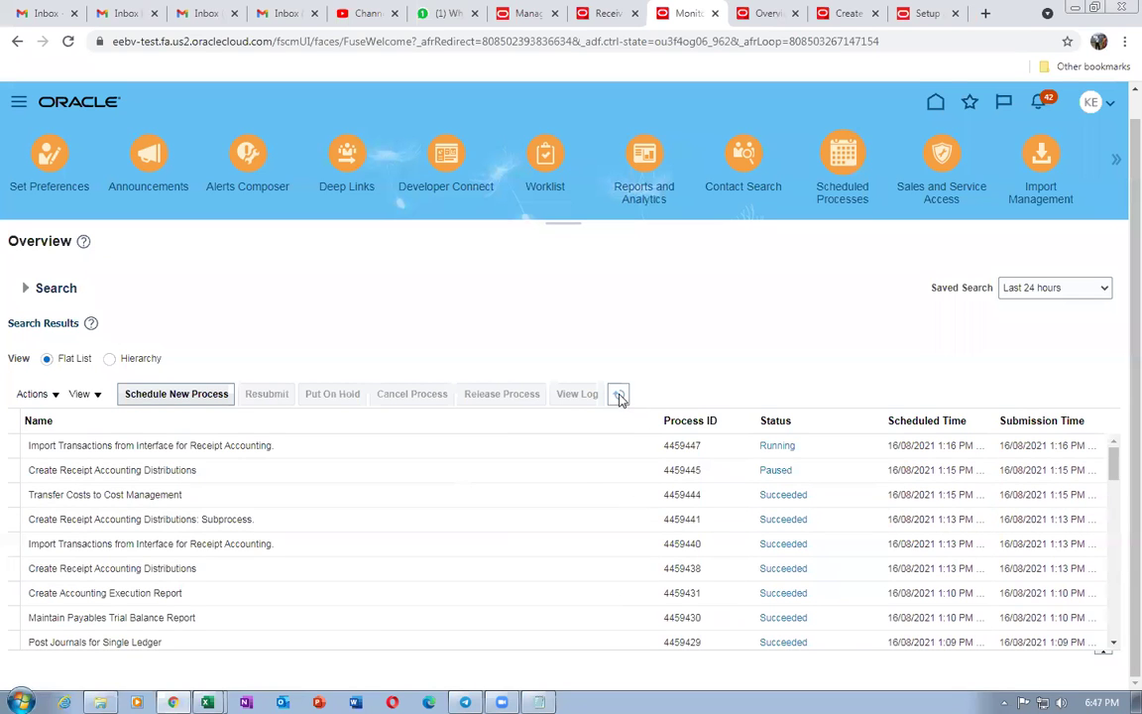
- Refresh until processes 4459447 and 4459450 show Succeeded, then view the subprocess details
left_click(619, 395)
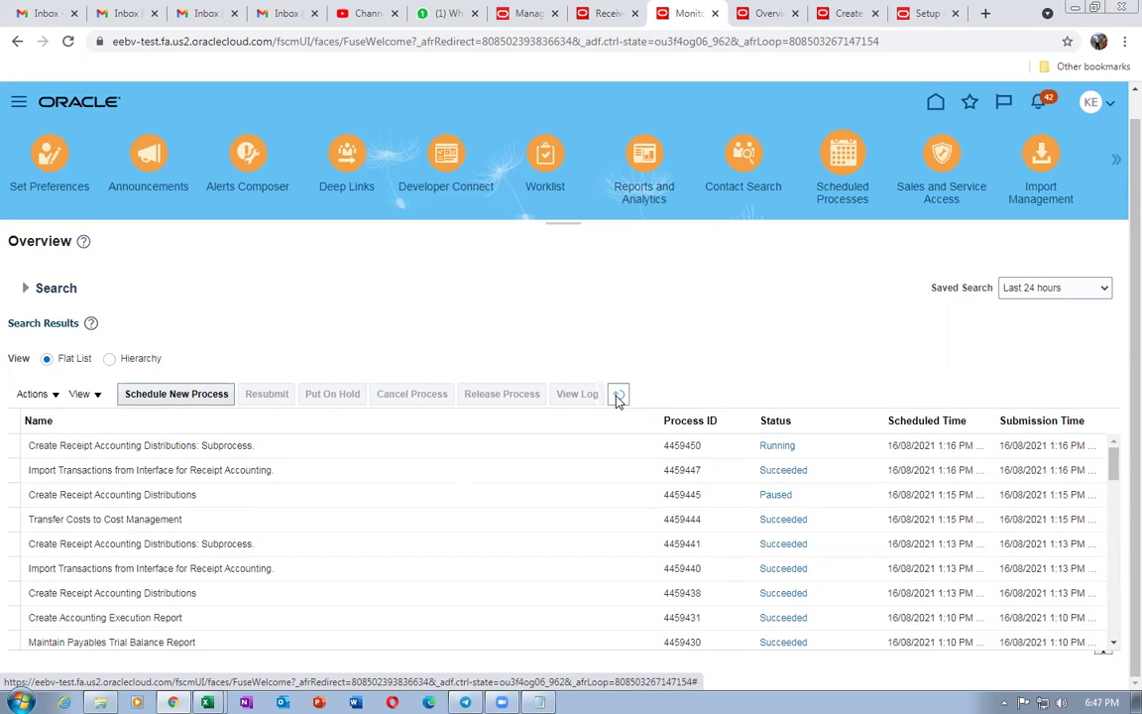
left_click(618, 395)
left_click(617, 396)
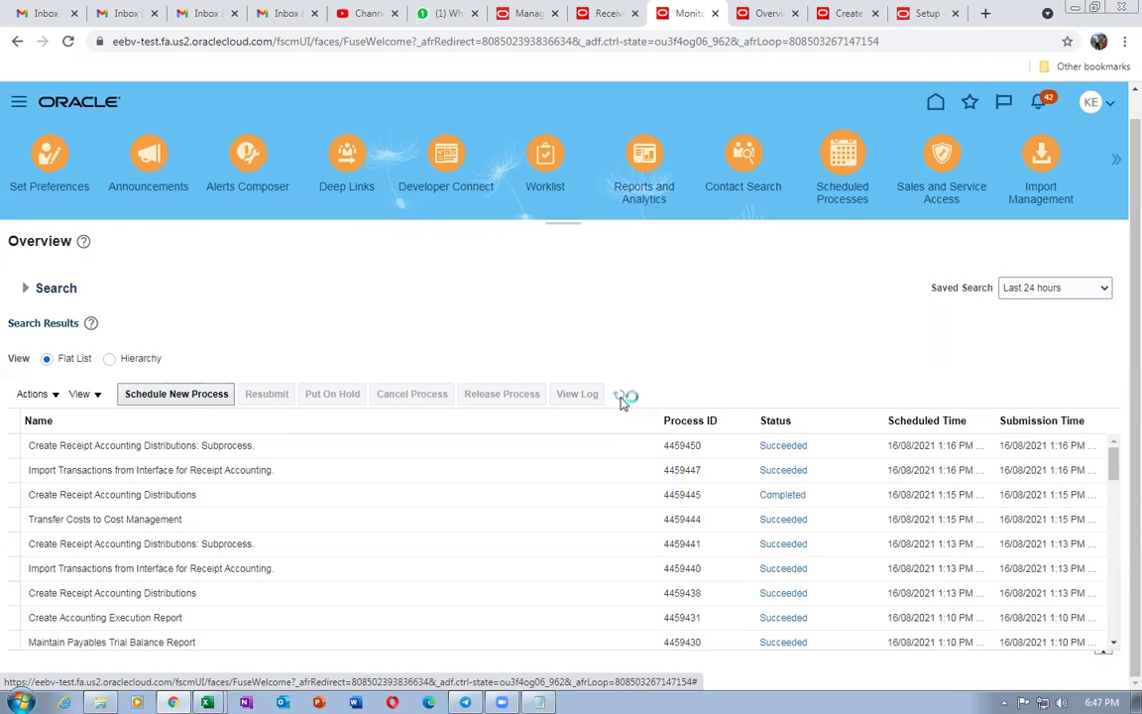
left_click(266, 446)
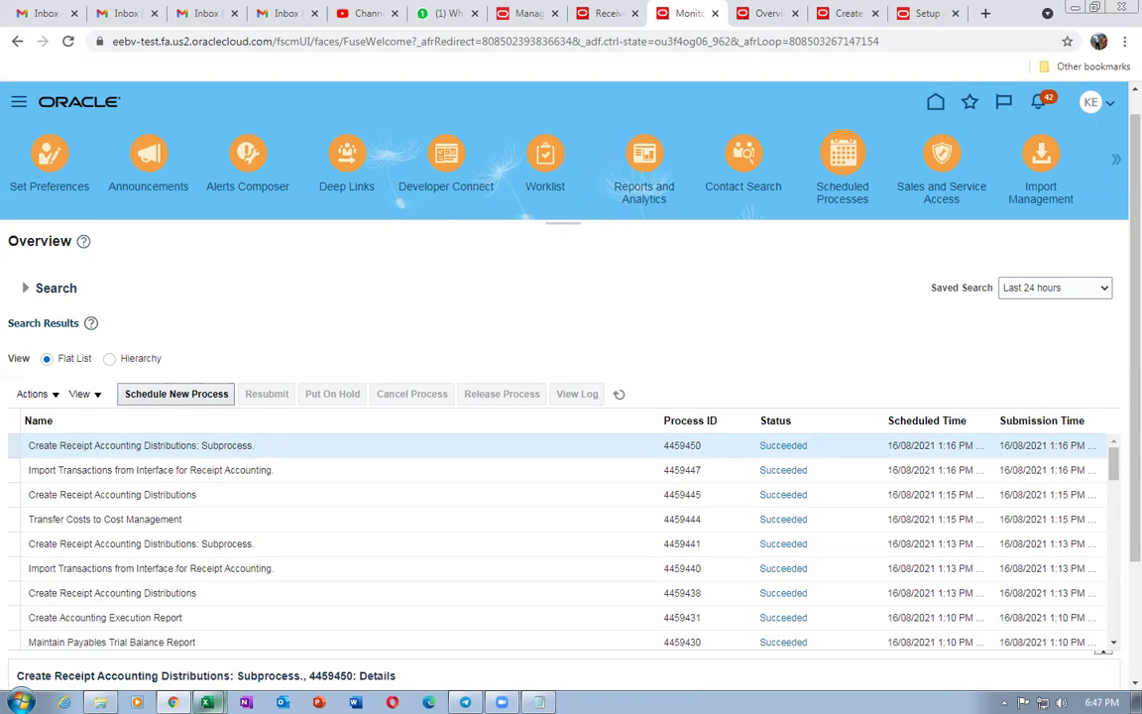
left_click(207, 702)
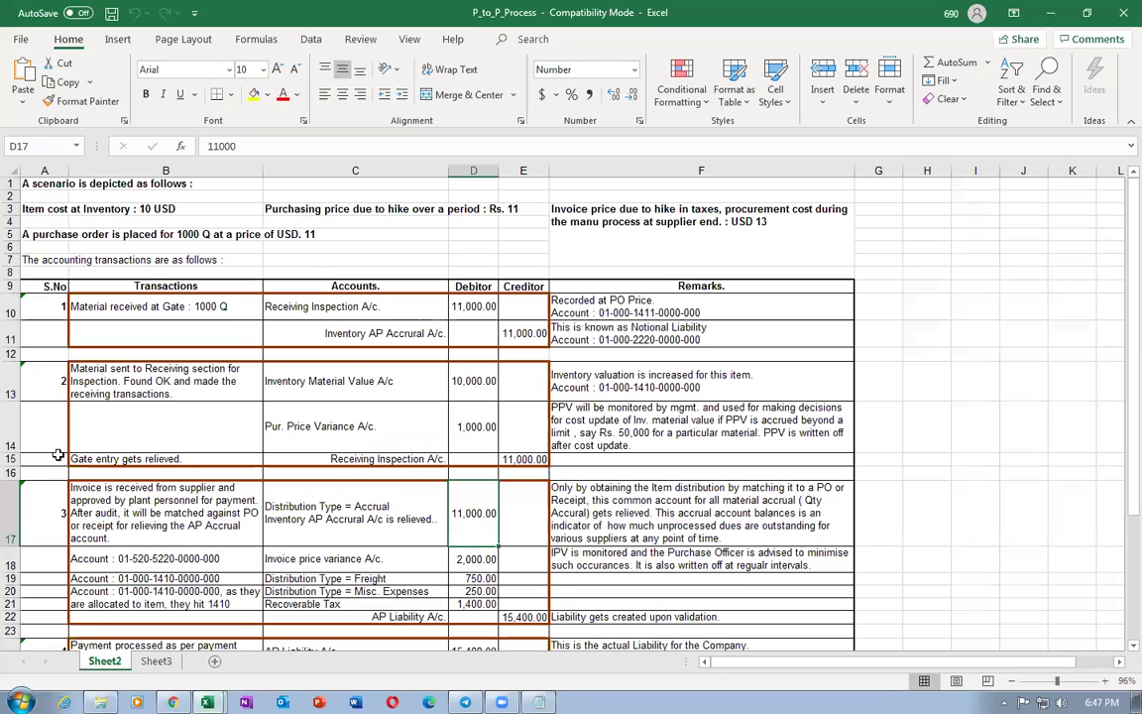
- Step through row 11's Inventory AP Accrual 11,000.00 credit, the F14 PPV remark, and the B17 invoice accrual
left_click(12, 333)
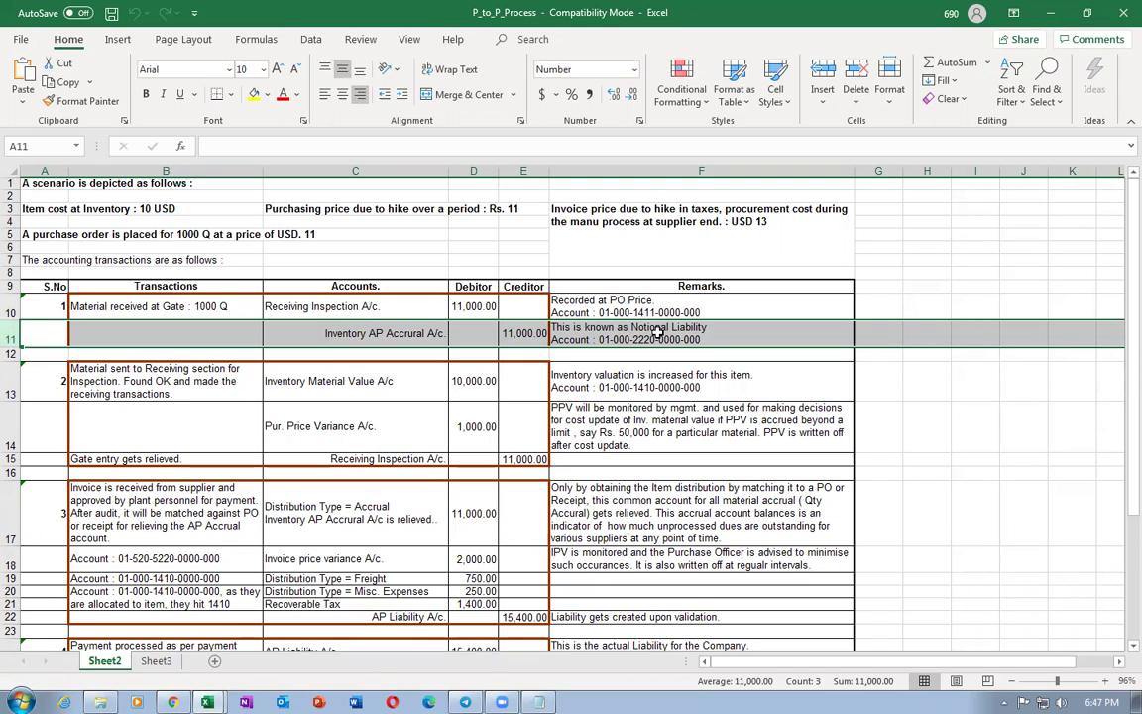
left_click(570, 334)
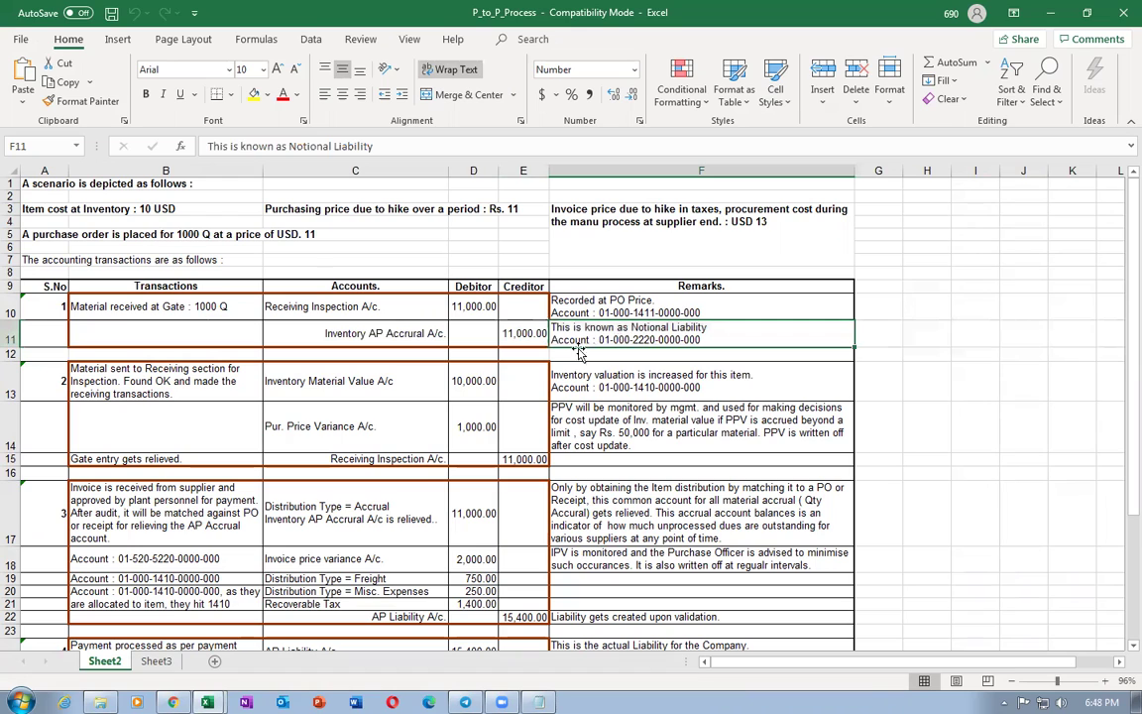
left_click(516, 331)
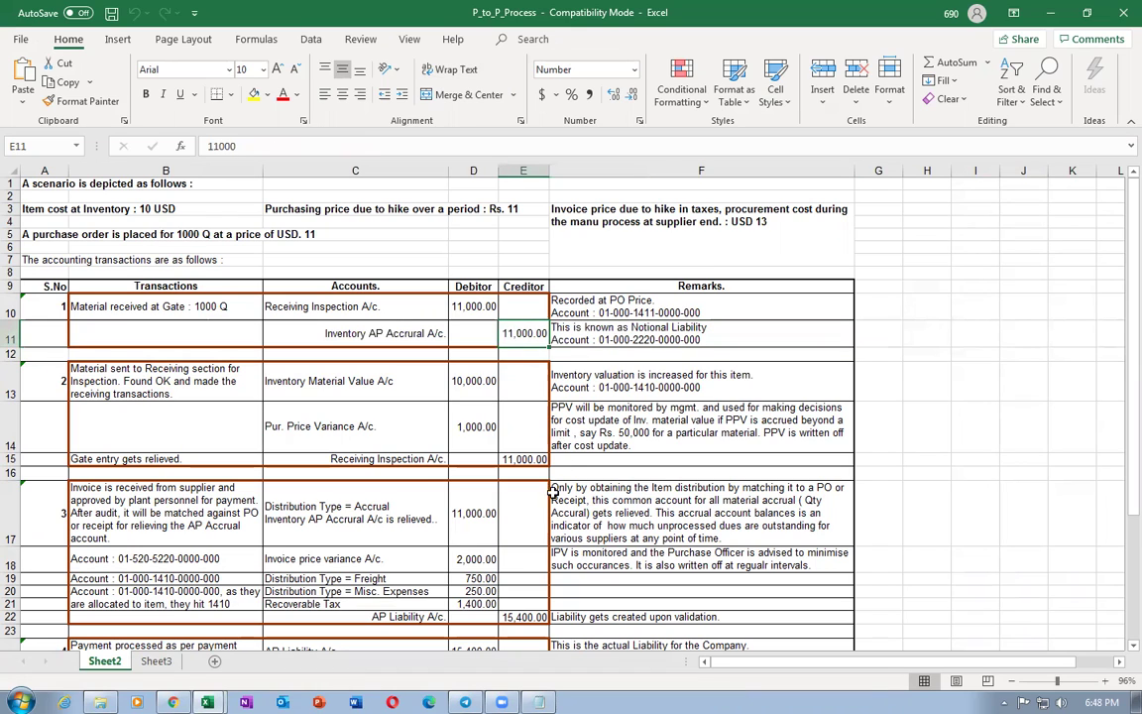
left_click(172, 335)
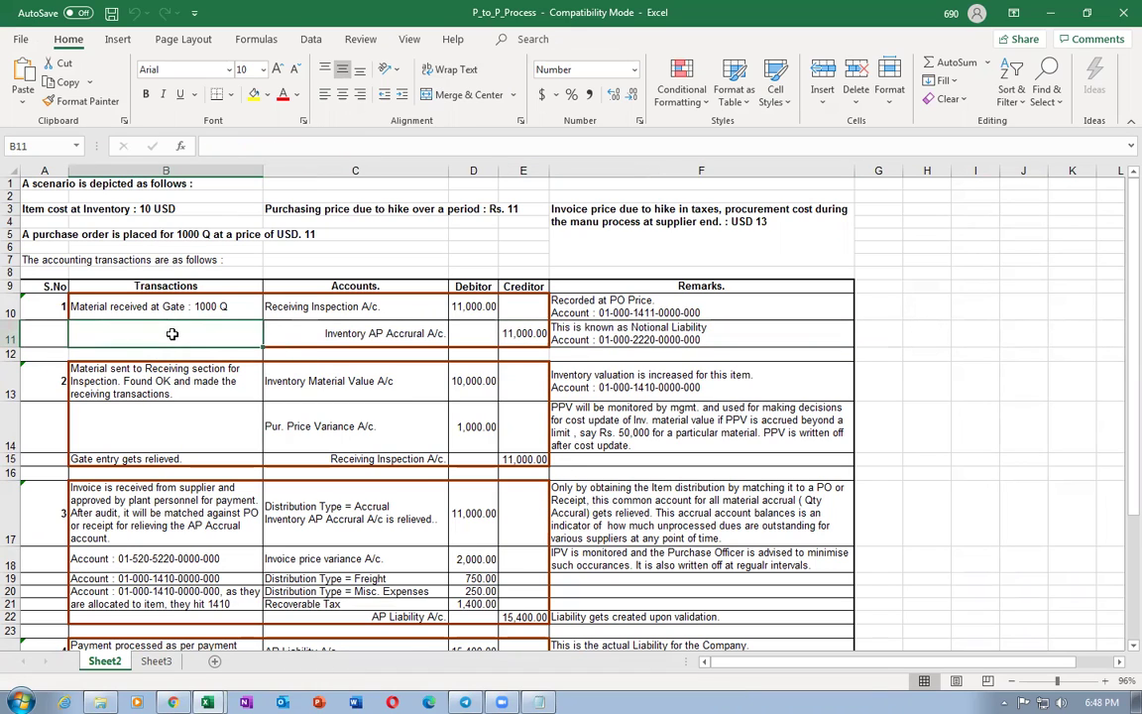
left_click(338, 334)
left_click(526, 338)
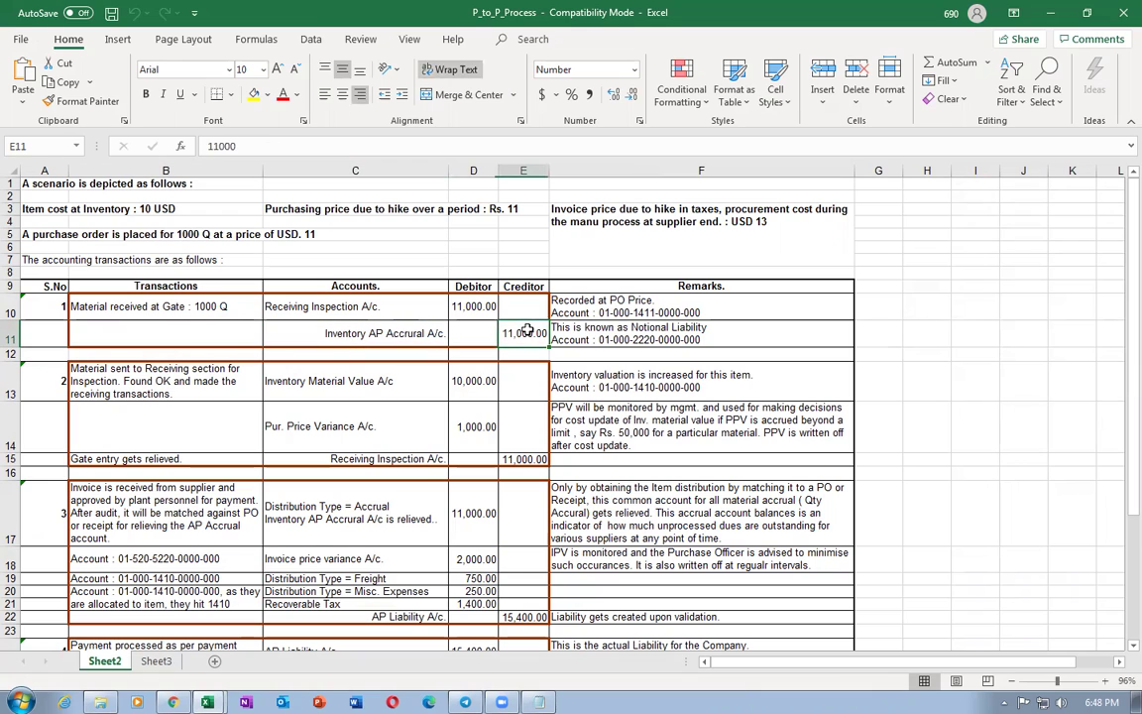
left_click(591, 434)
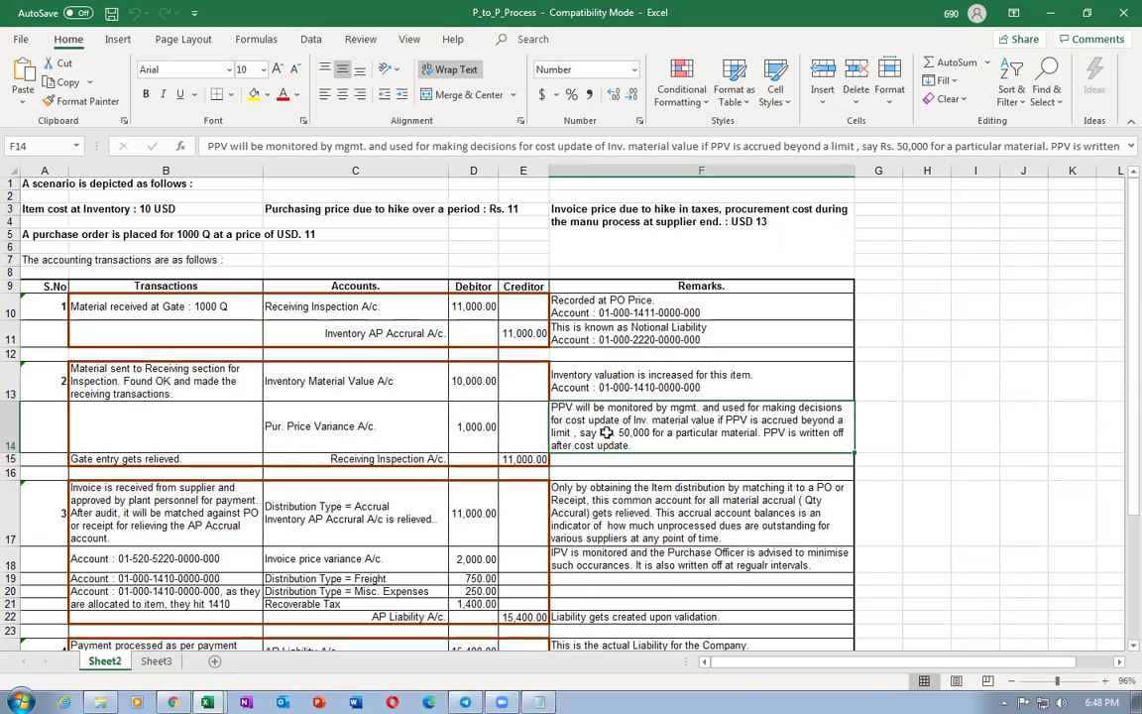
left_click(168, 511)
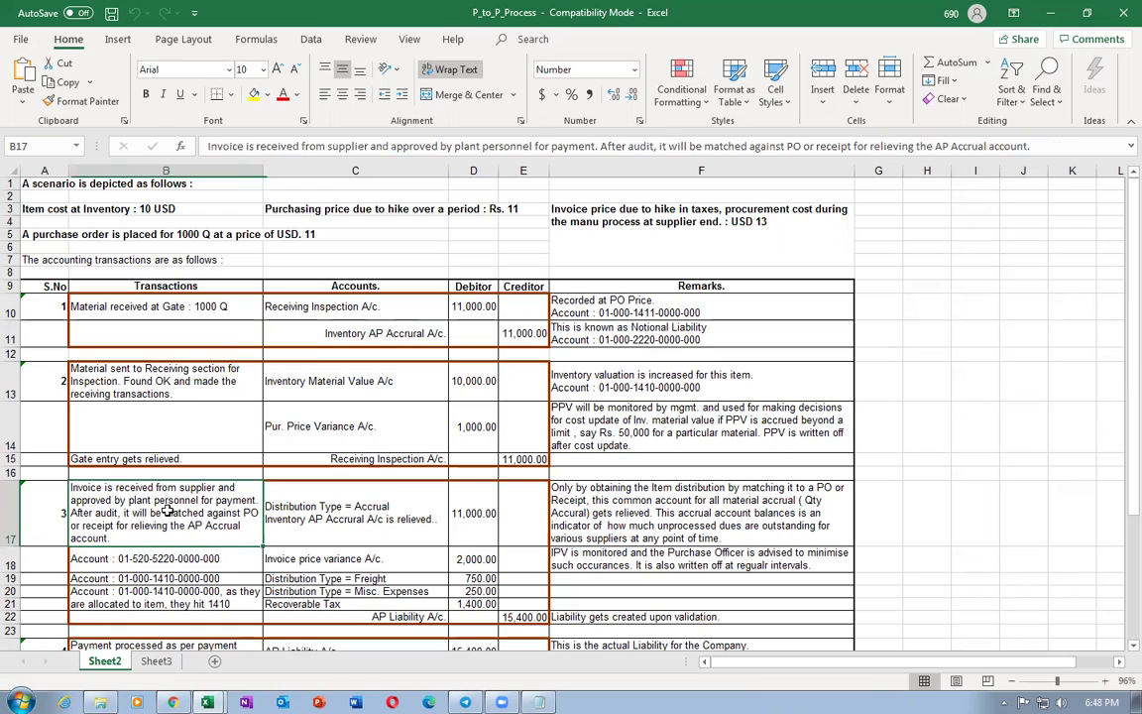
left_click(352, 501)
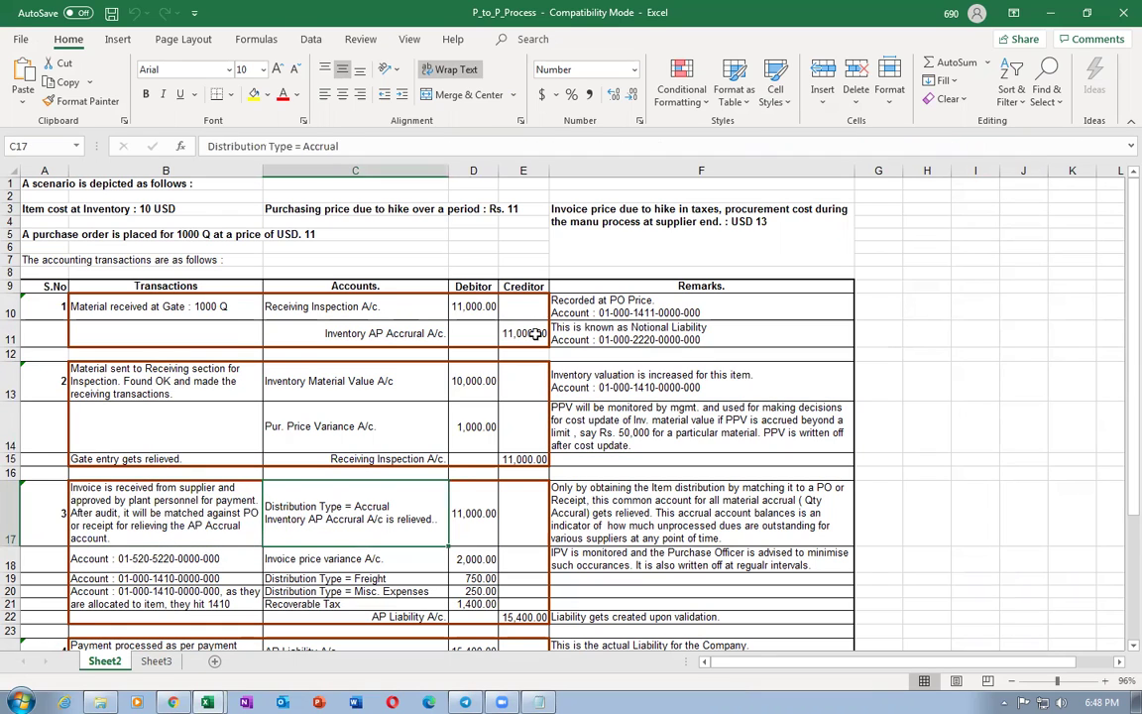
left_click(535, 335)
left_click(276, 518)
- Highlight the invoice entries B17:E22 and the accounts and amounts C11:E22
mouse_move(147, 506)
left_mouse_down()
mouse_move(535, 551)
mouse_move(522, 614)
mouse_move(510, 622)
left_mouse_up()
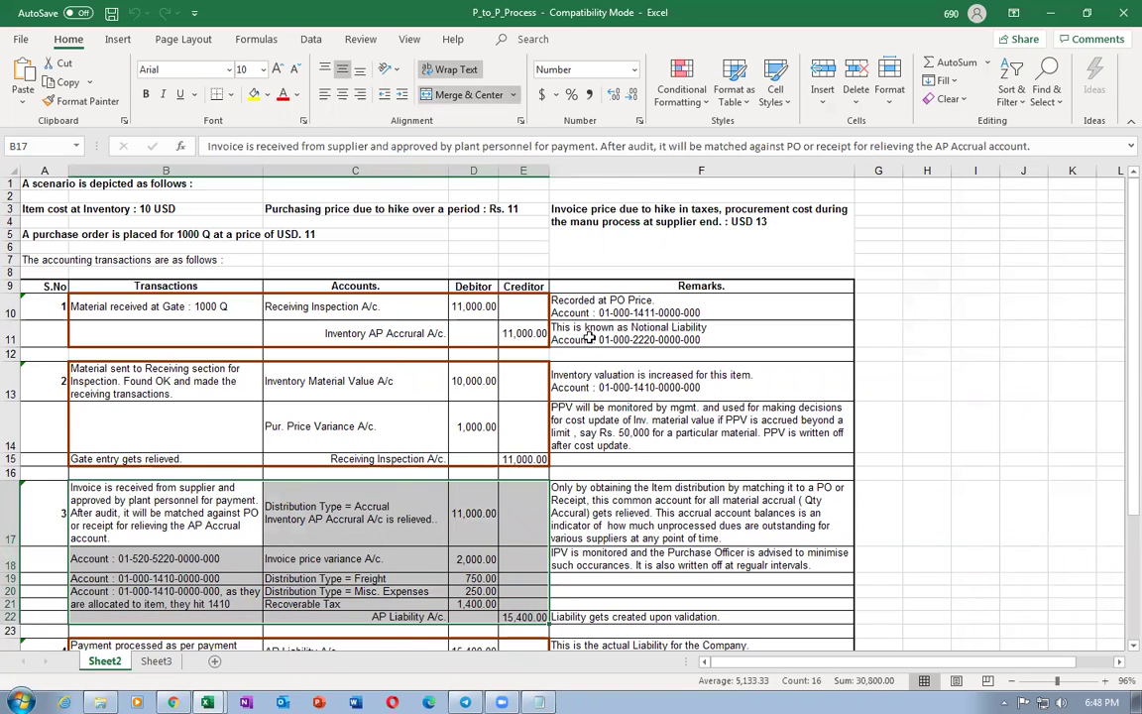
left_click(589, 335)
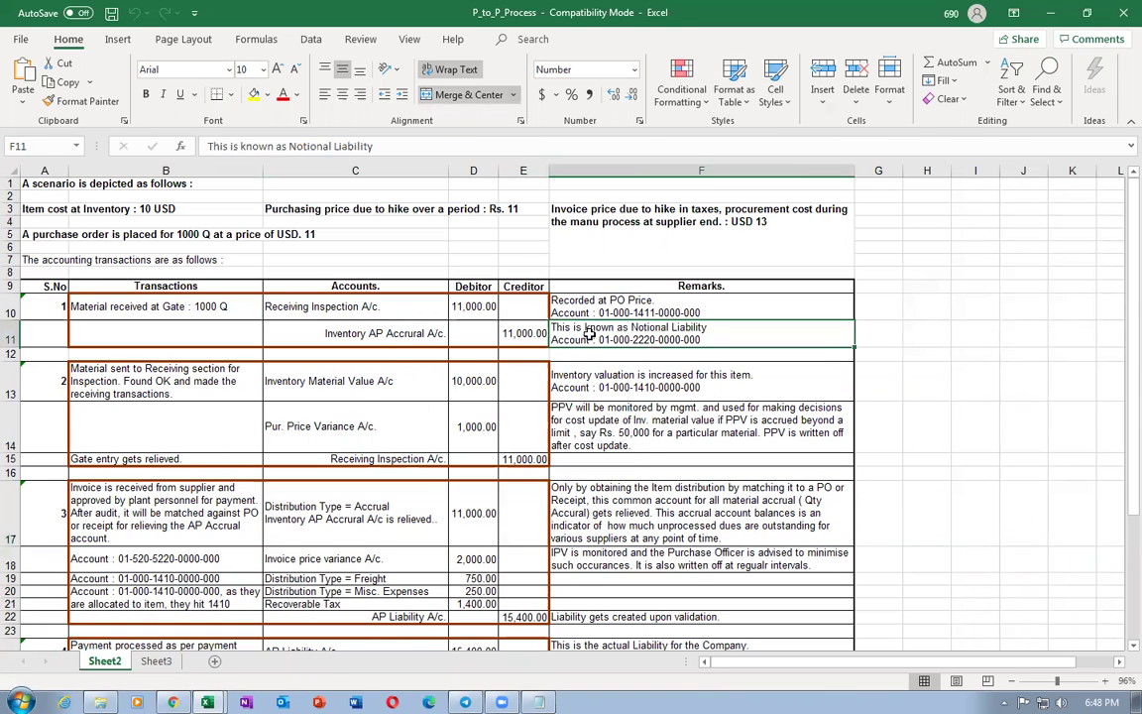
left_click(515, 335)
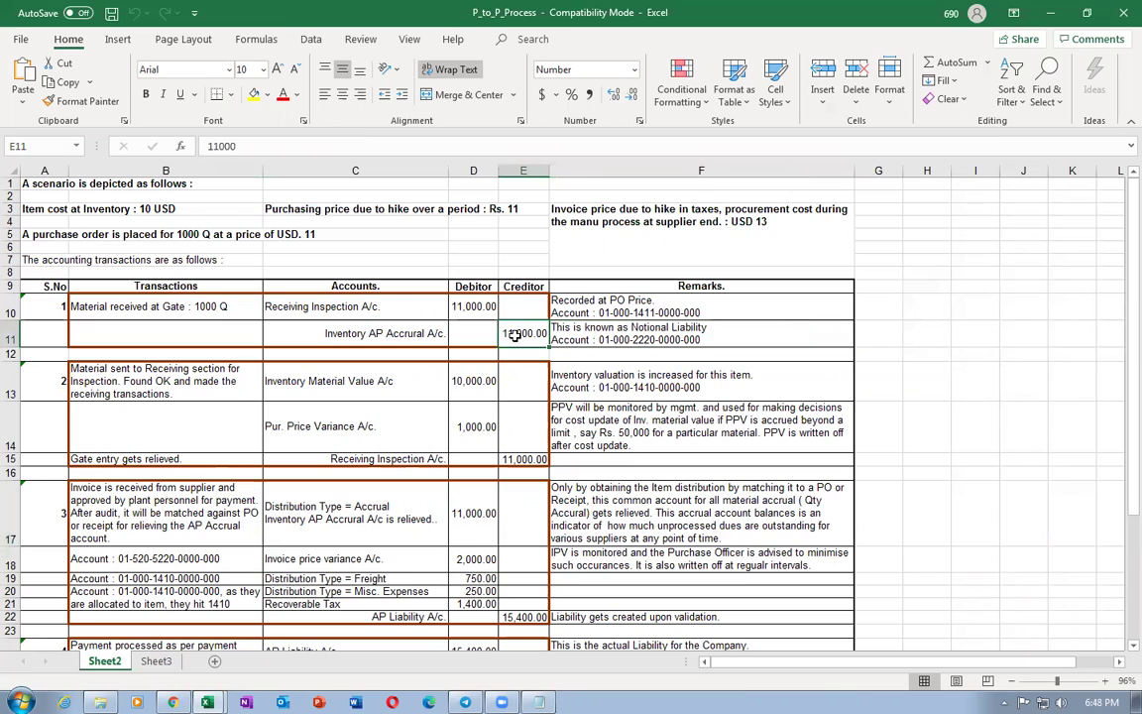
left_click(375, 333)
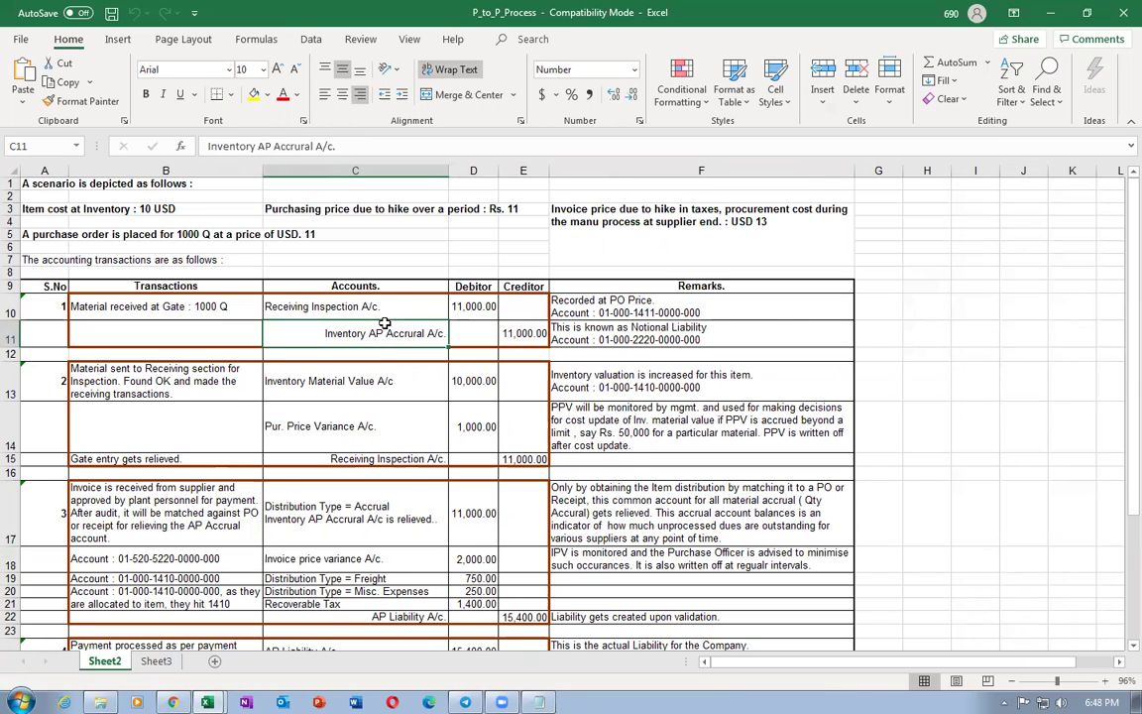
left_click_drag(347, 333, 522, 608)
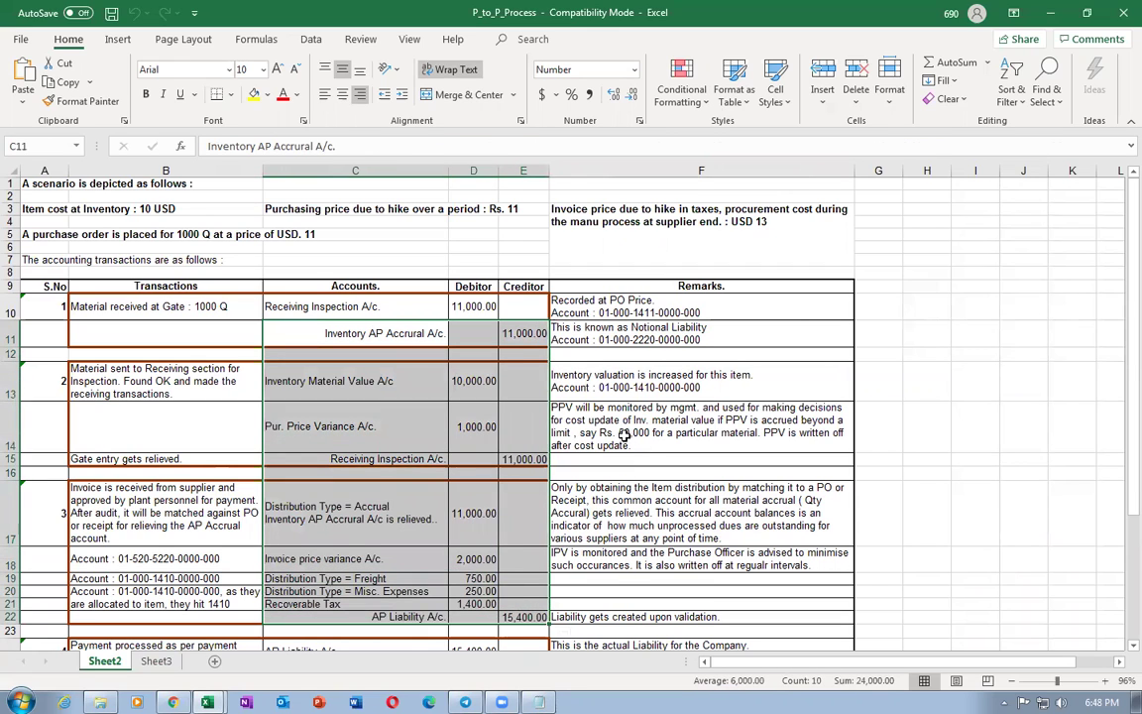
left_click(562, 391)
left_click(555, 337)
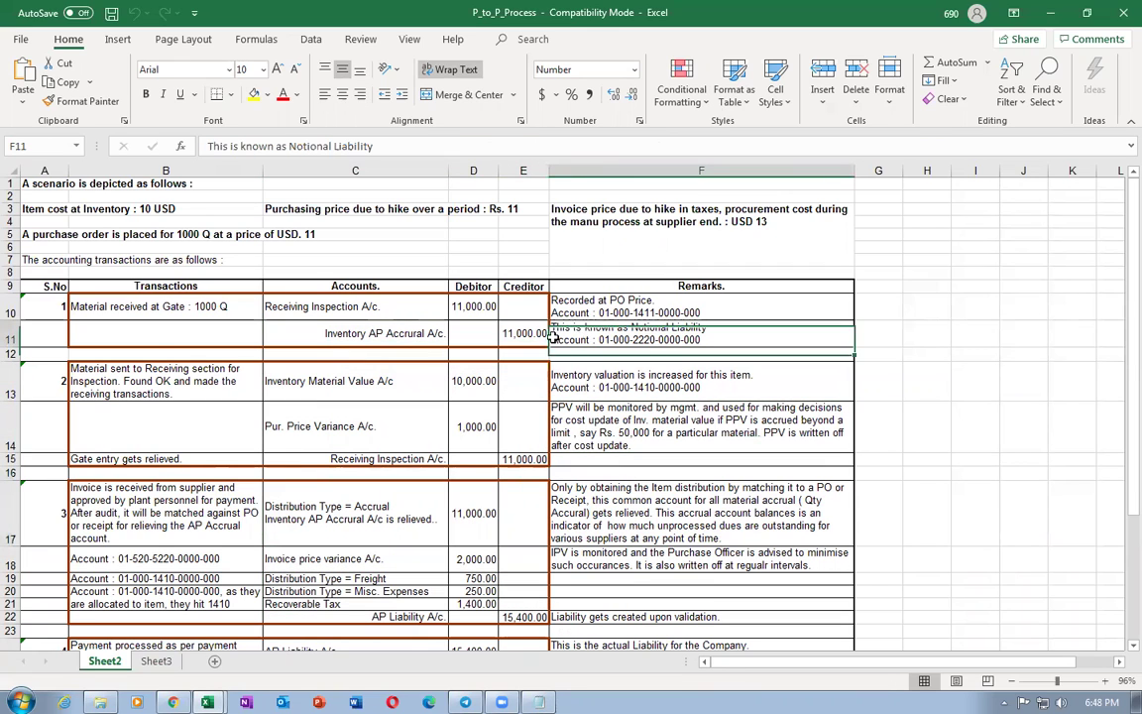
left_click(11, 337)
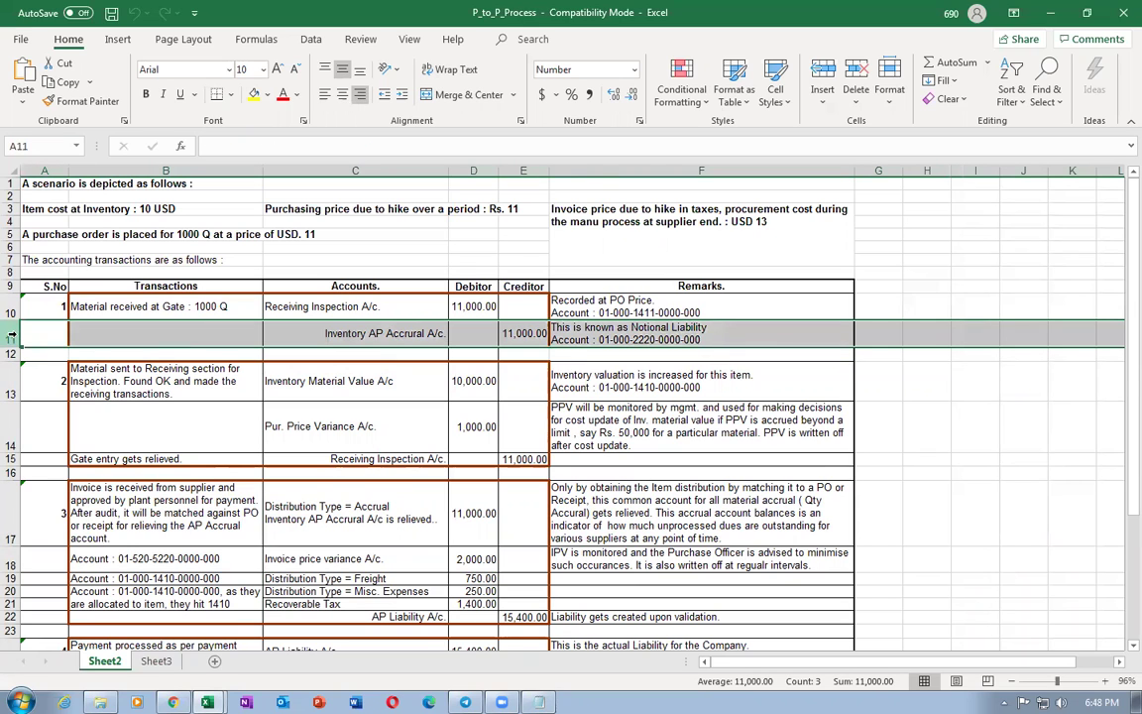
key("alt+Tab")
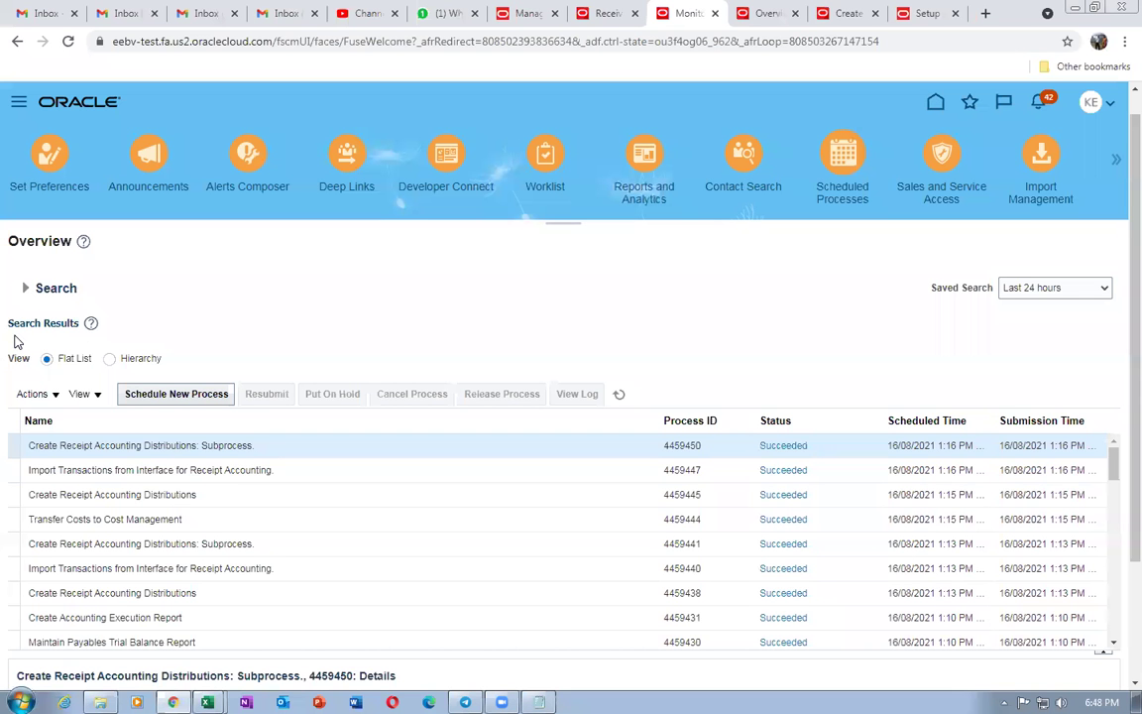
- Refresh the process list and reopen Receipt Accounting from Supply Chain Execution
left_click(619, 395)
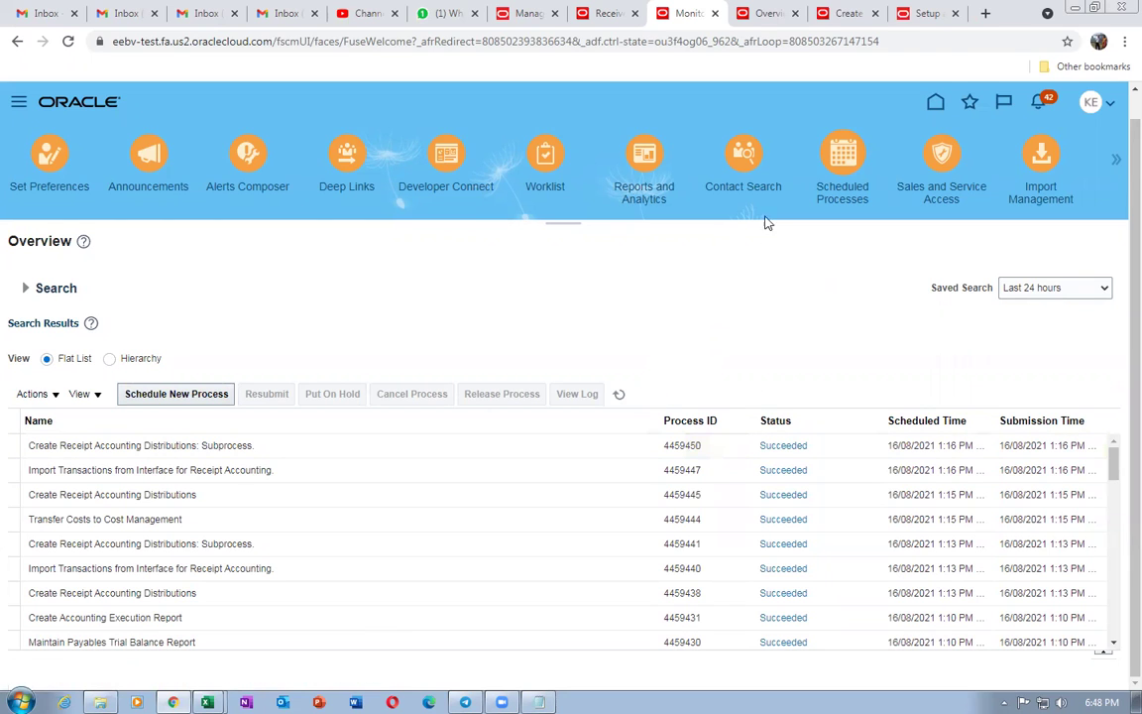
left_click(818, 261)
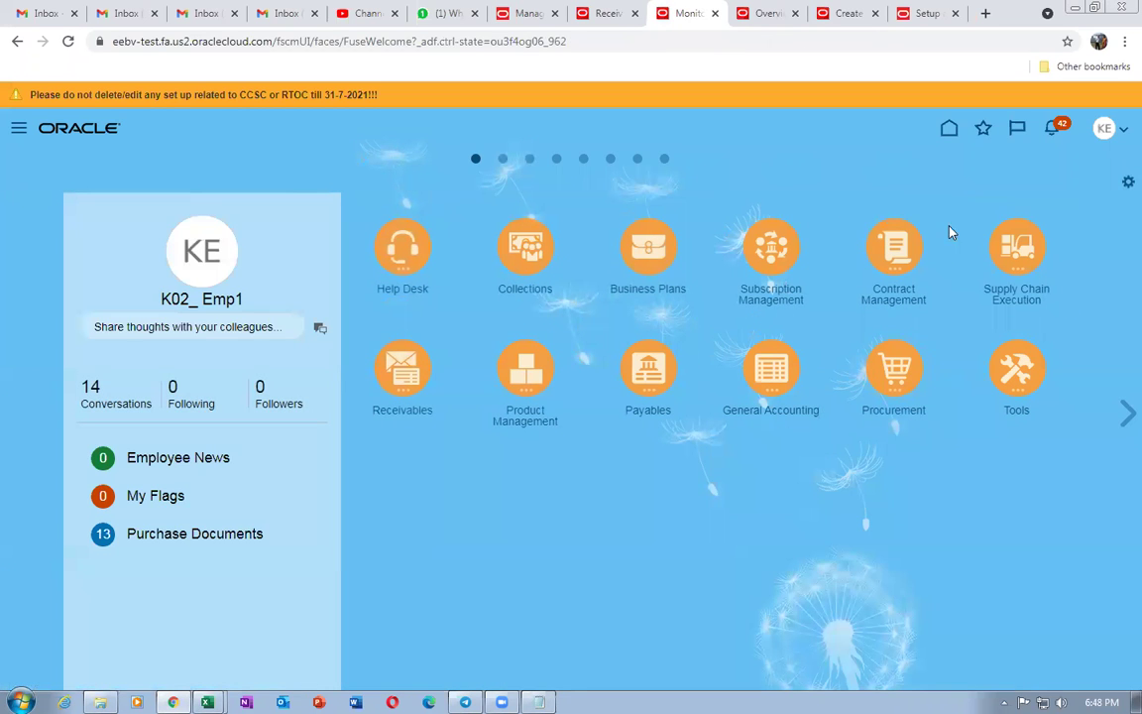
left_click(1016, 261)
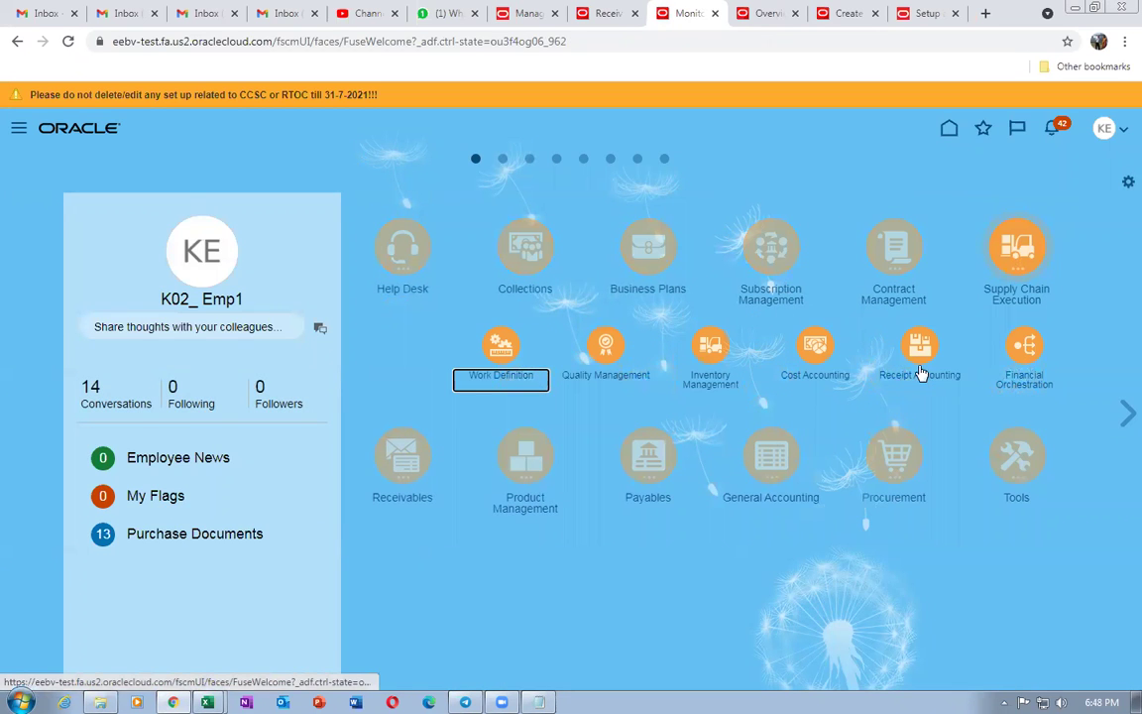
left_click(892, 324)
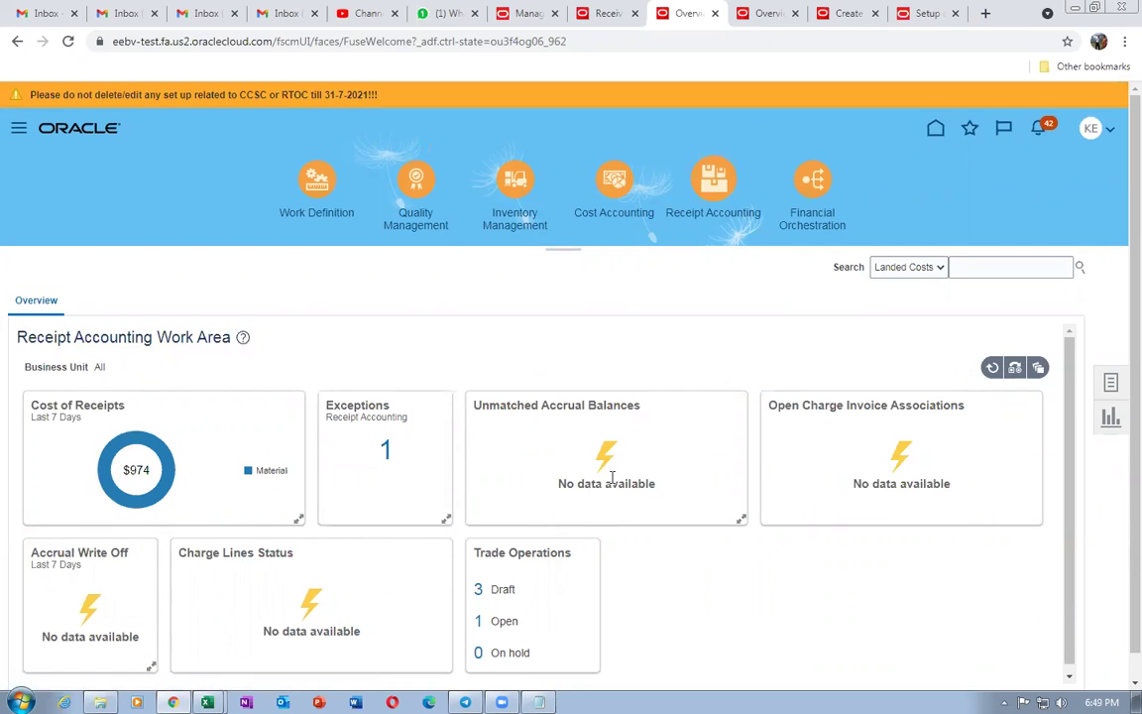
- Sign out of Oracle through Settings and Actions and confirm the sign-off
left_click(1090, 130)
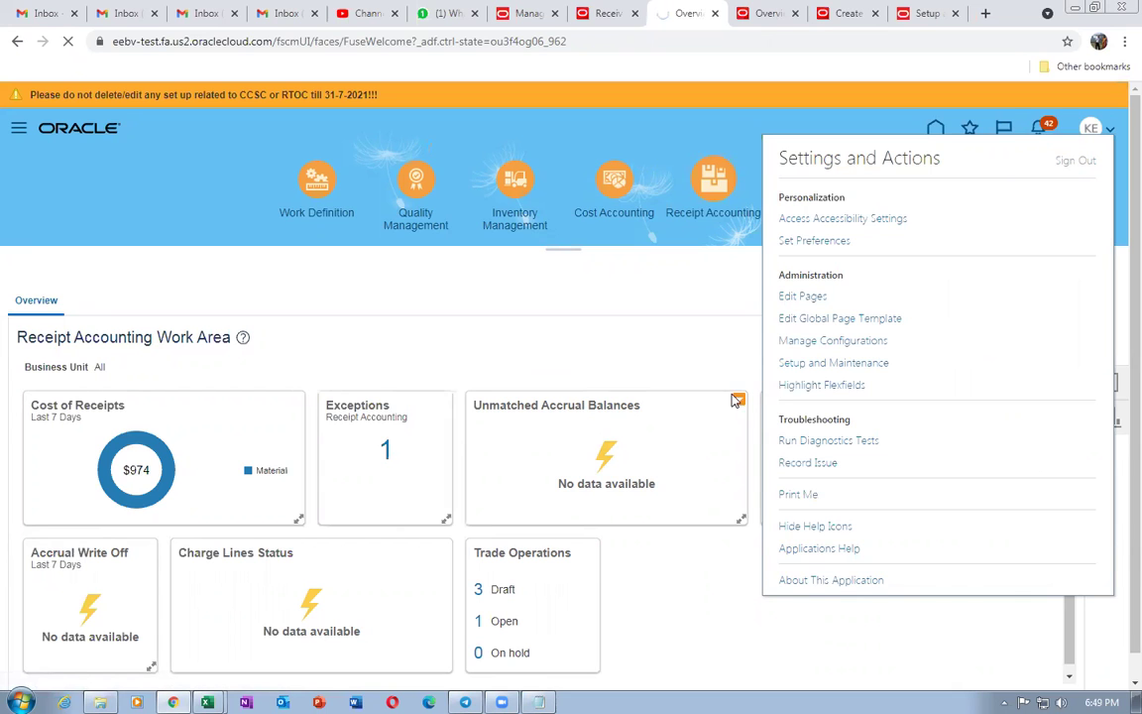
left_click(1075, 159)
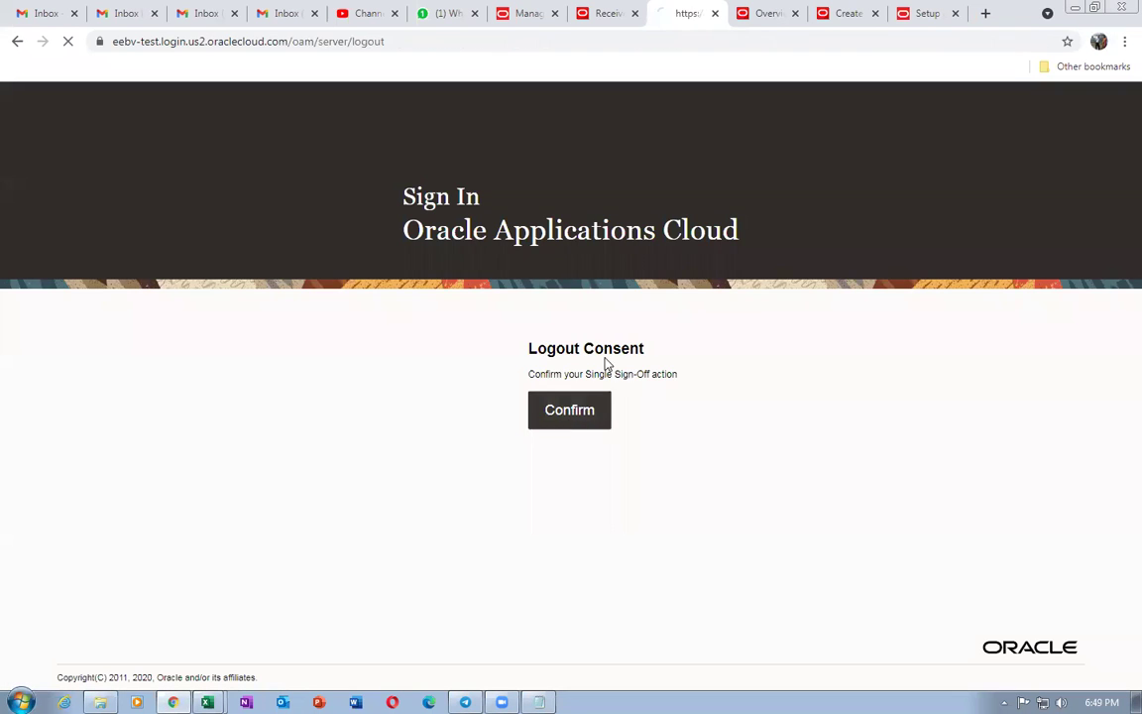
left_click(583, 417)
- Close the leftover Manage, Receive, Receipt Accounting, Create Invoice and Setup tabs, then sign back in
left_click(533, 12)
left_click(553, 13)
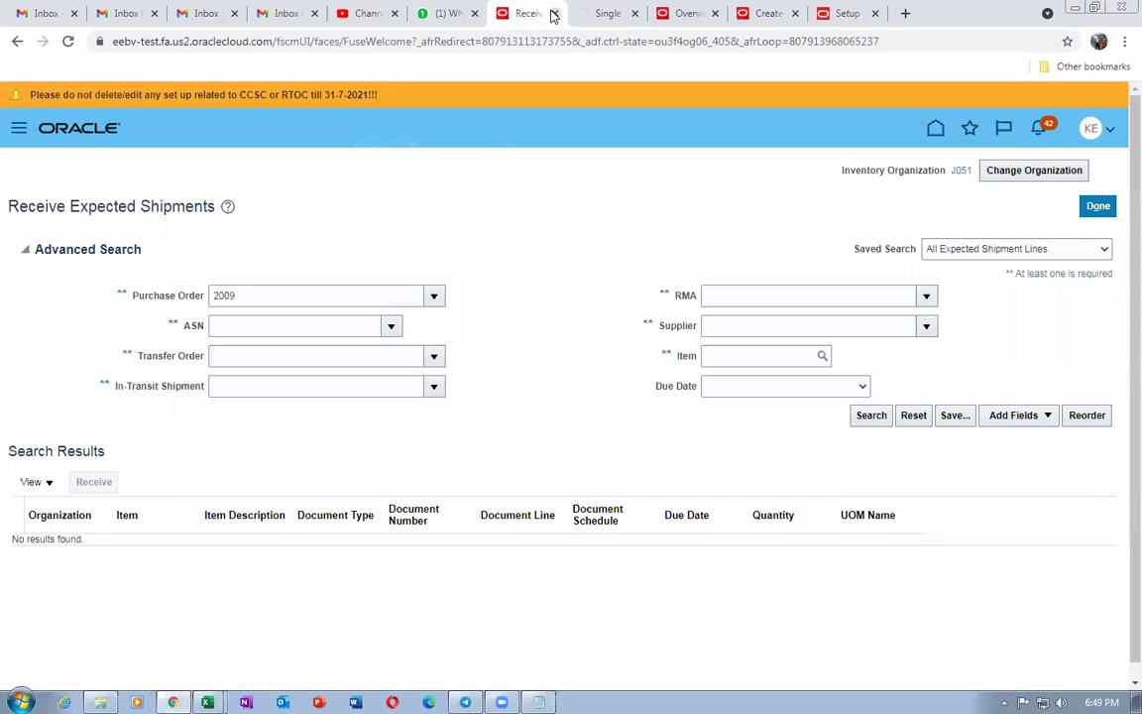
left_click(554, 13)
left_click(628, 13)
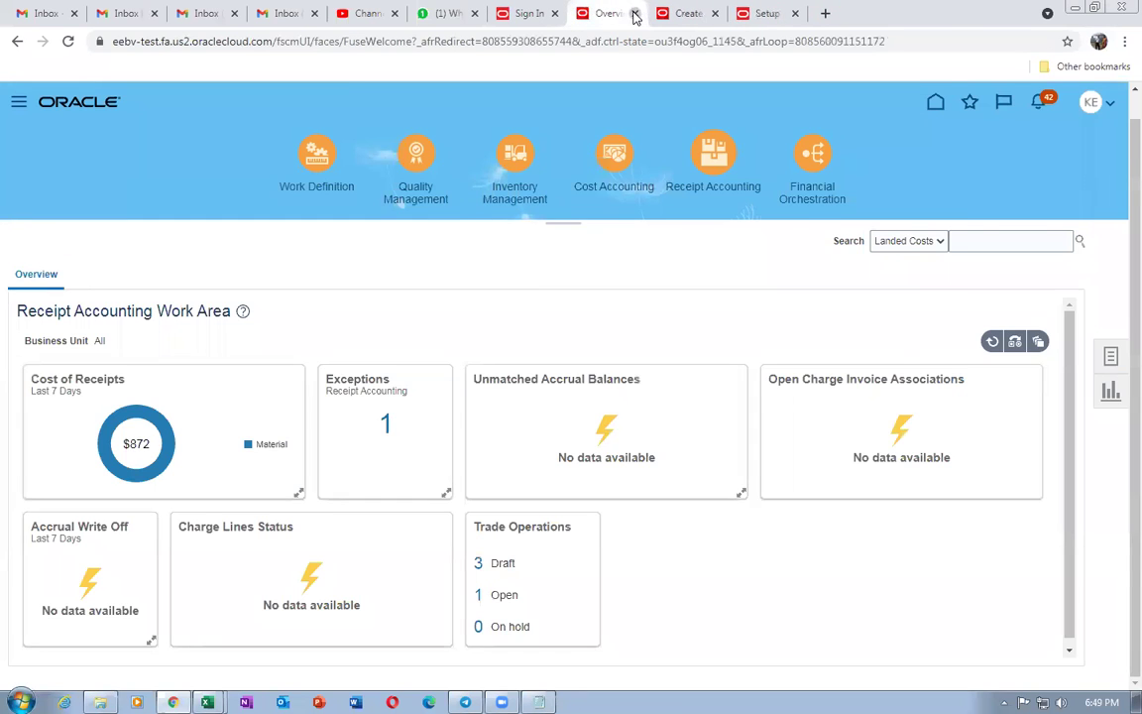
left_click(635, 14)
left_click(635, 14)
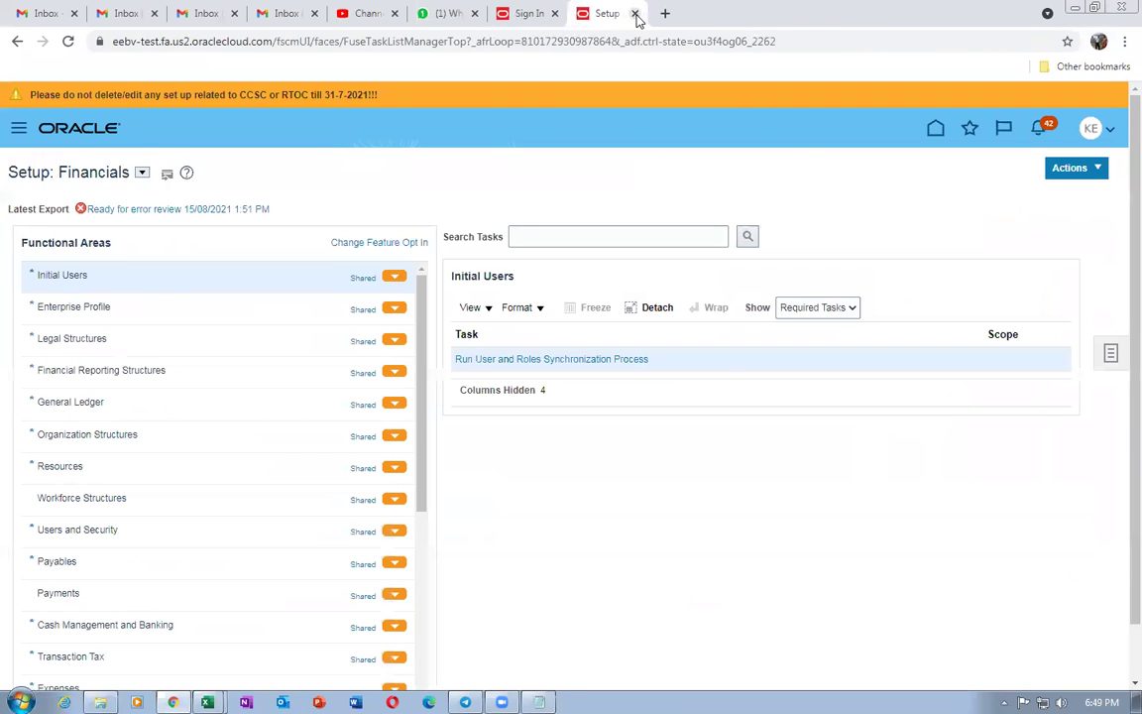
left_click(636, 14)
left_click(531, 464)
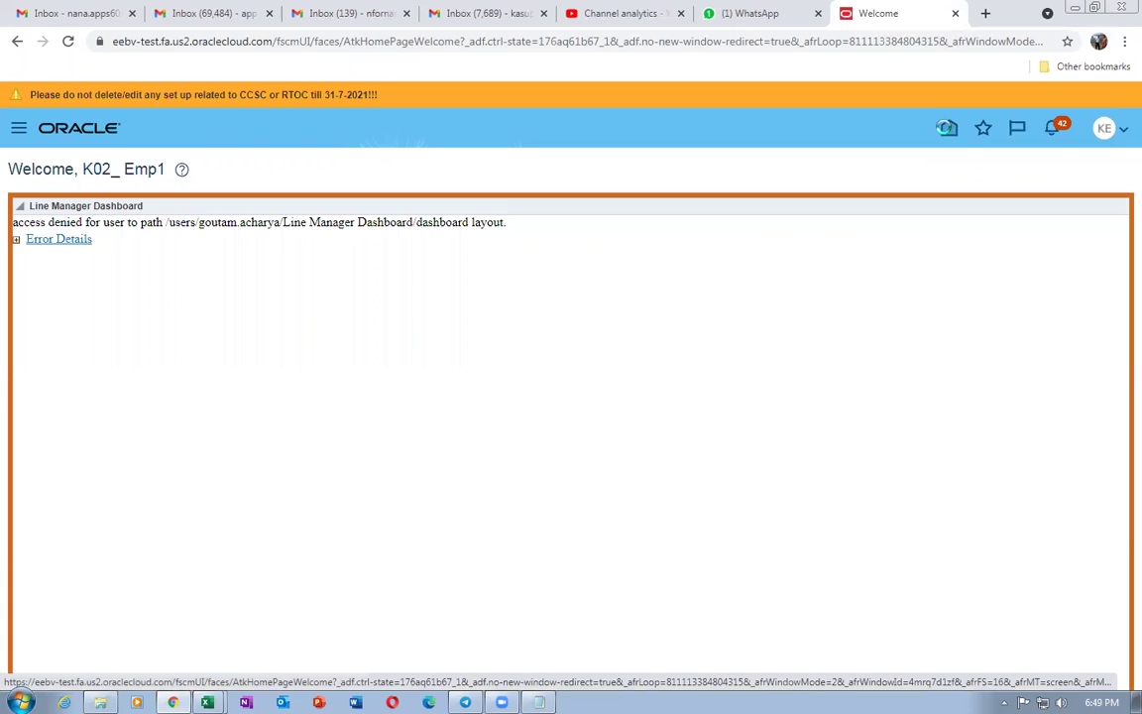
- Go Home > Supply Chain Execution > Receipt Accounting and show its Tasks panel
left_click(947, 128)
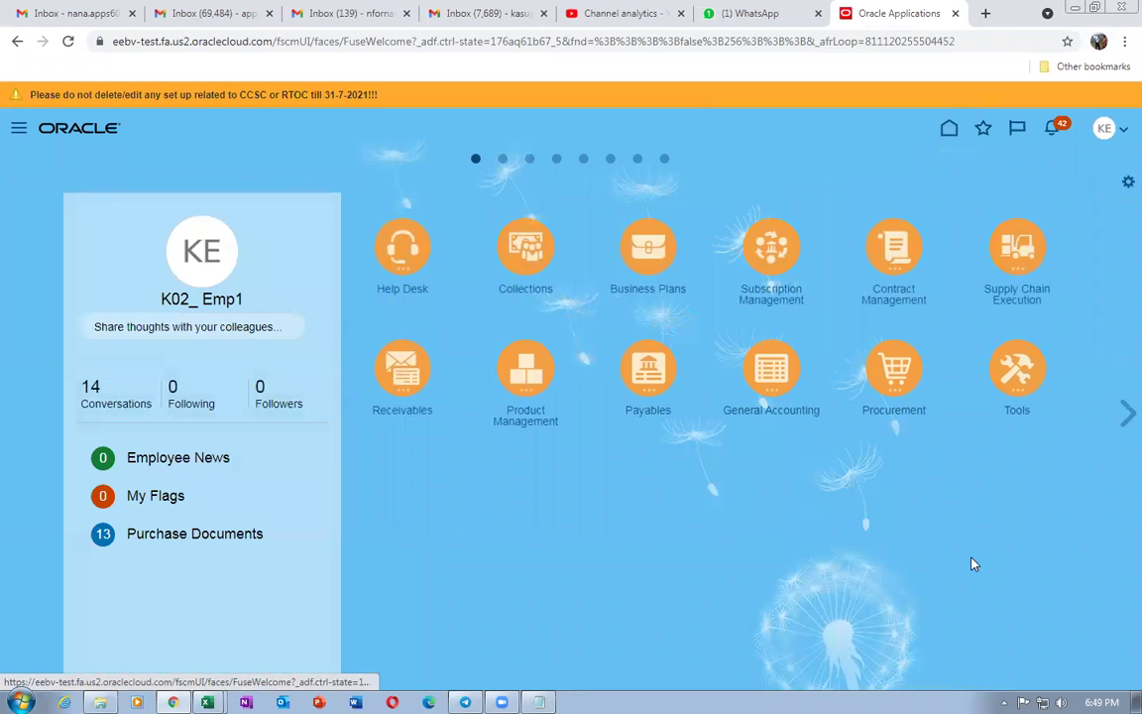
left_click(1018, 253)
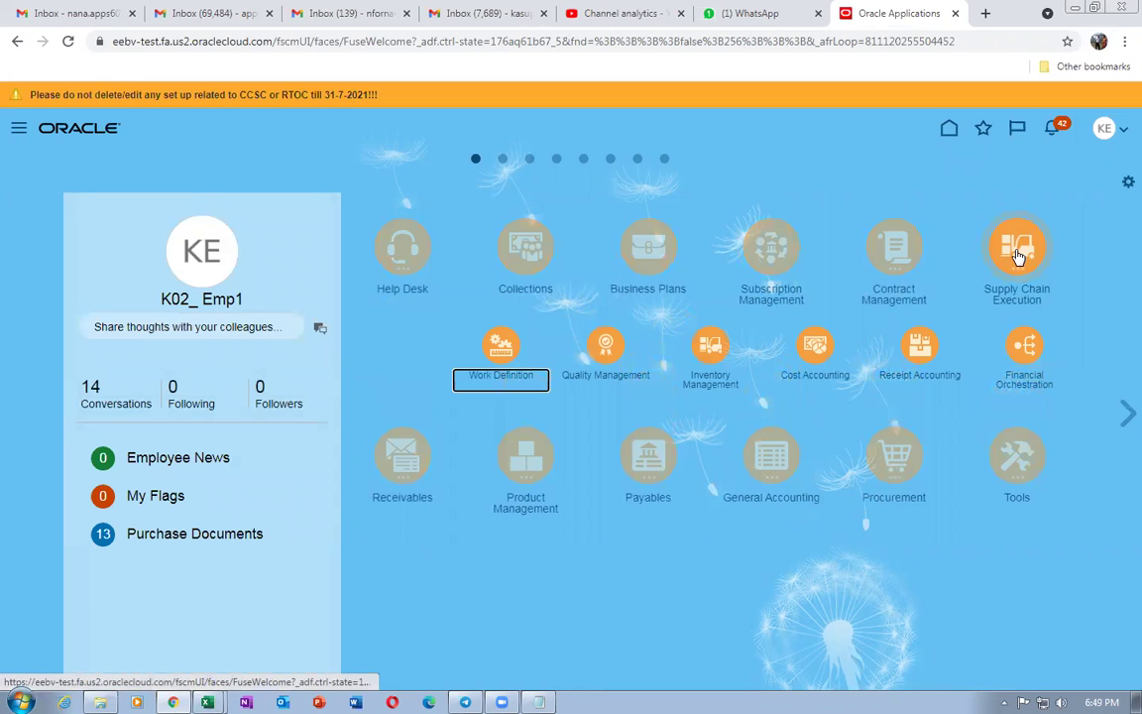
left_click(917, 352)
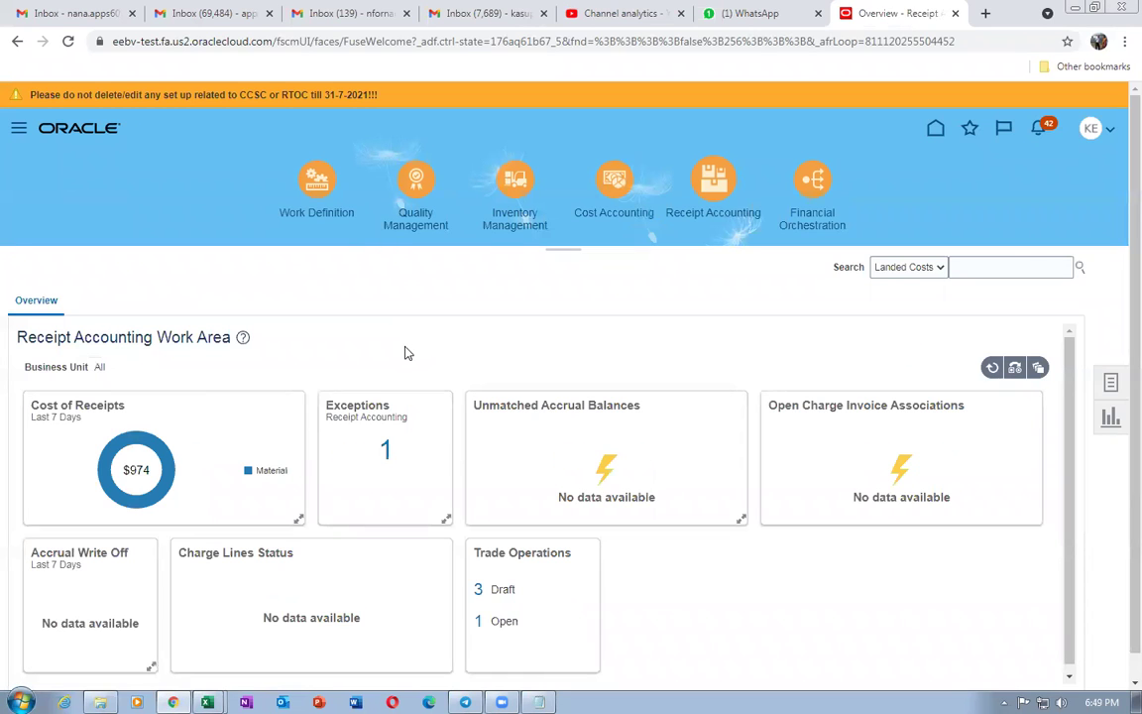
mouse_move(528, 481)
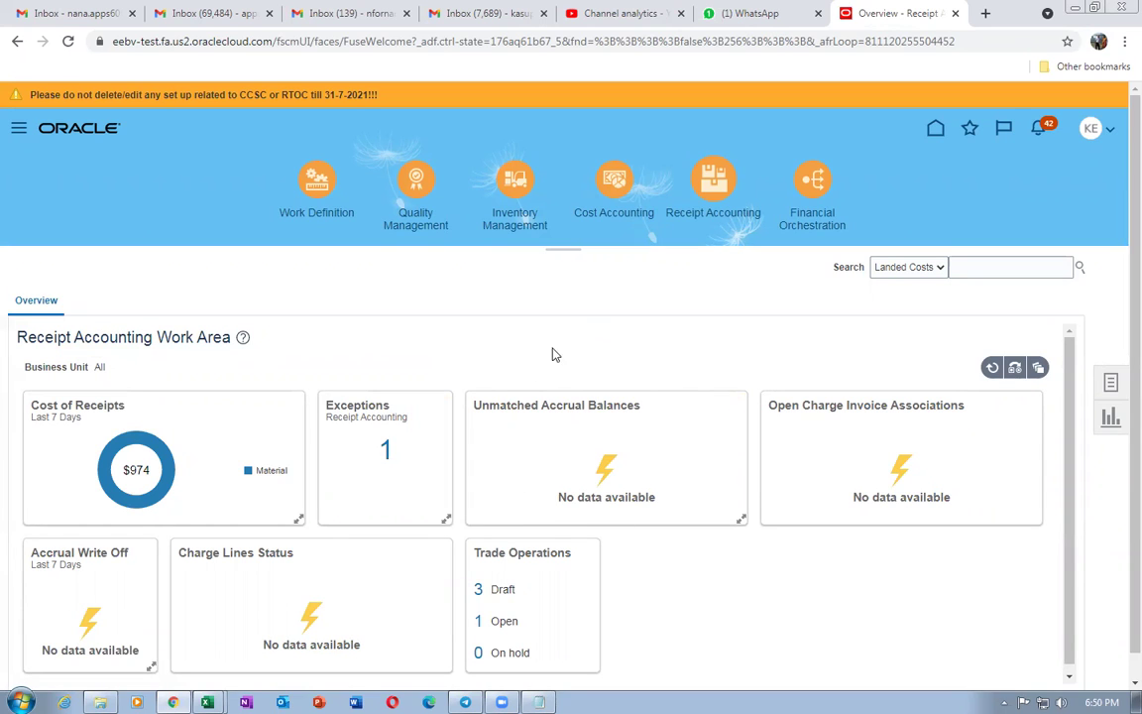
left_click(1111, 384)
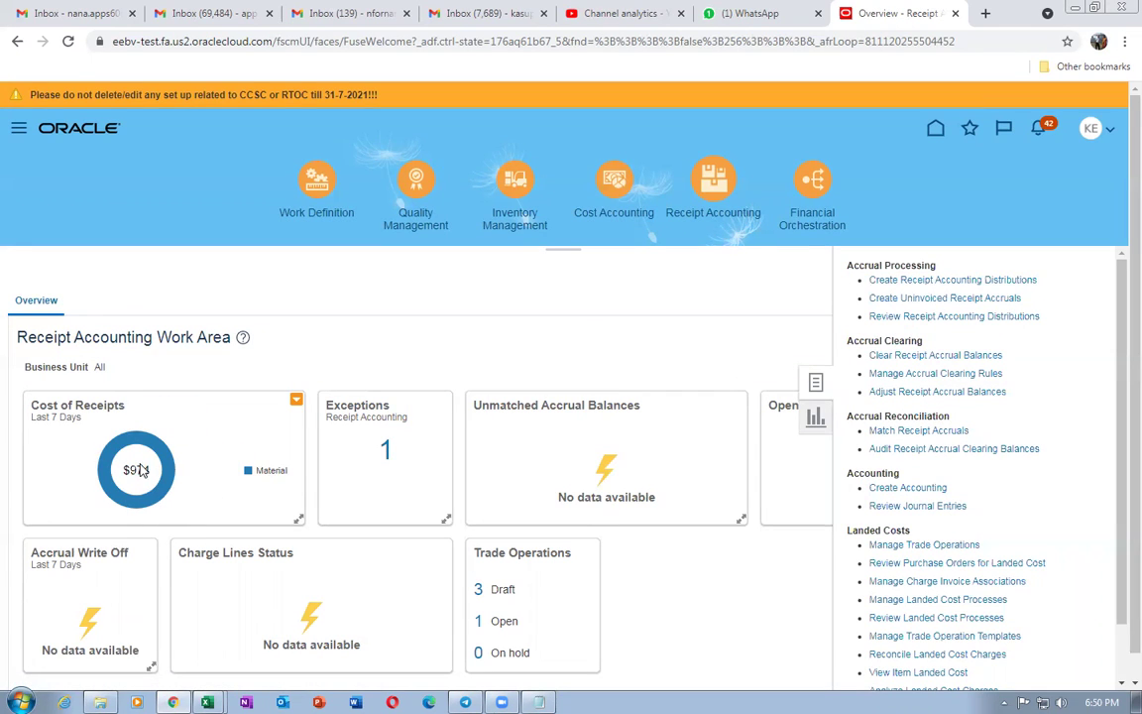
- Submit Match Receipt Accruals for bill-to business unit K02, 01/08/2021 to 31/08/2021, as process 4459466
left_click(919, 433)
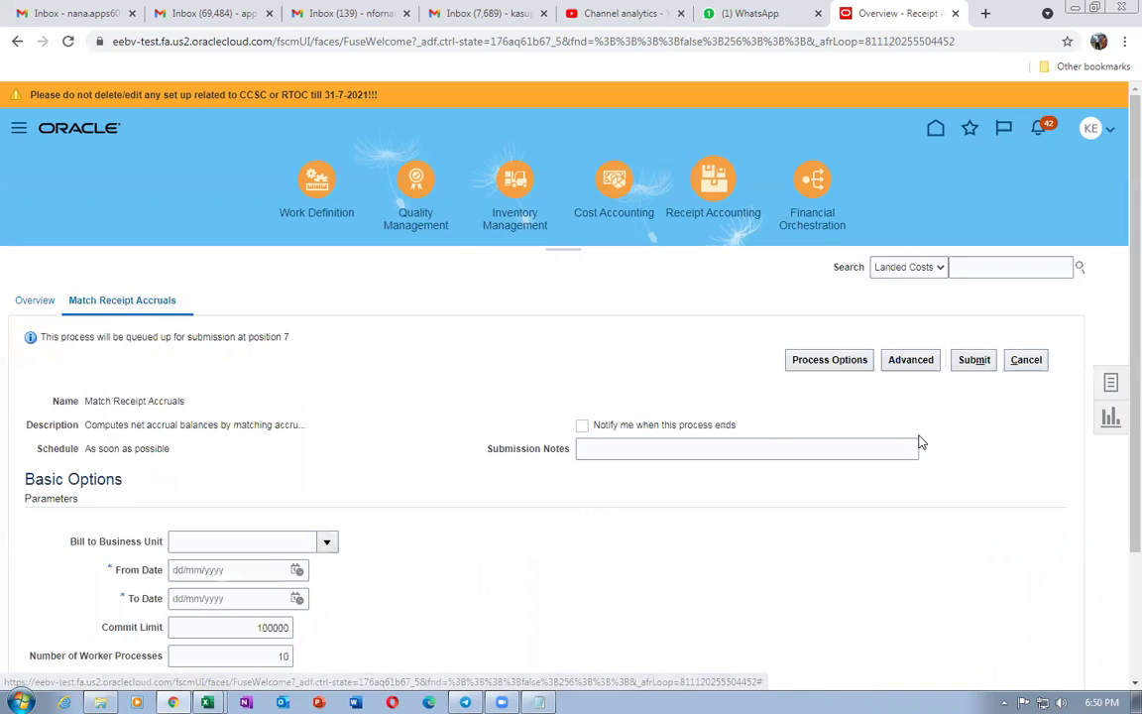
left_click(212, 538)
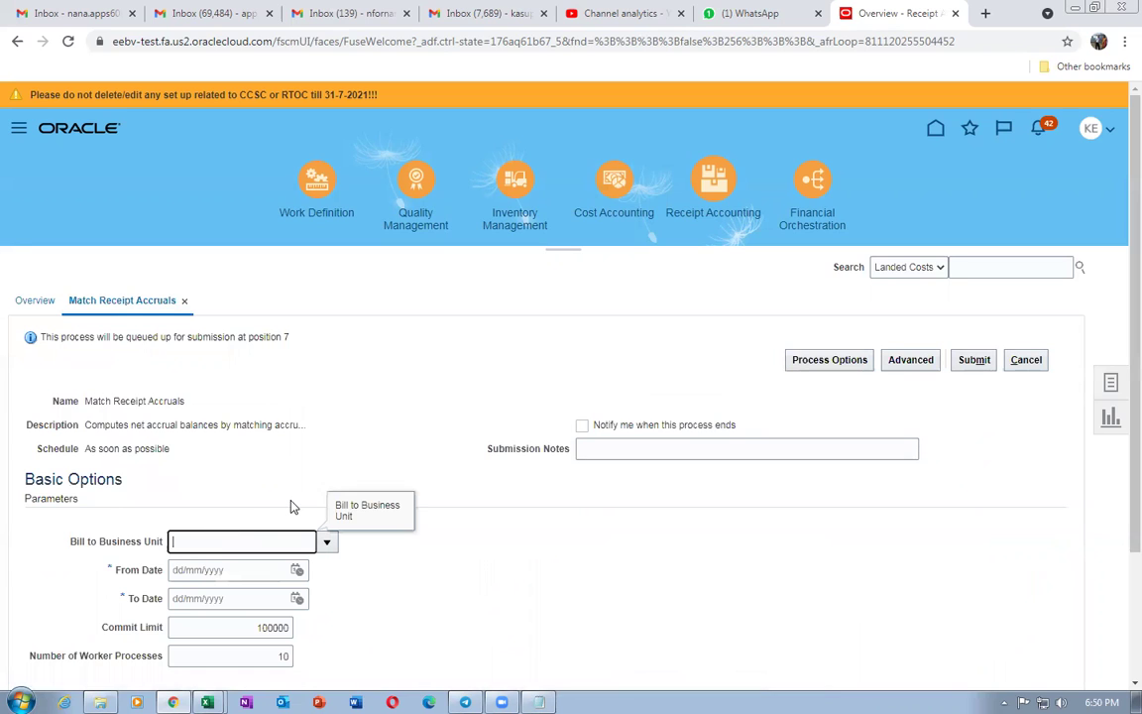
type("K02")
key("Tab")
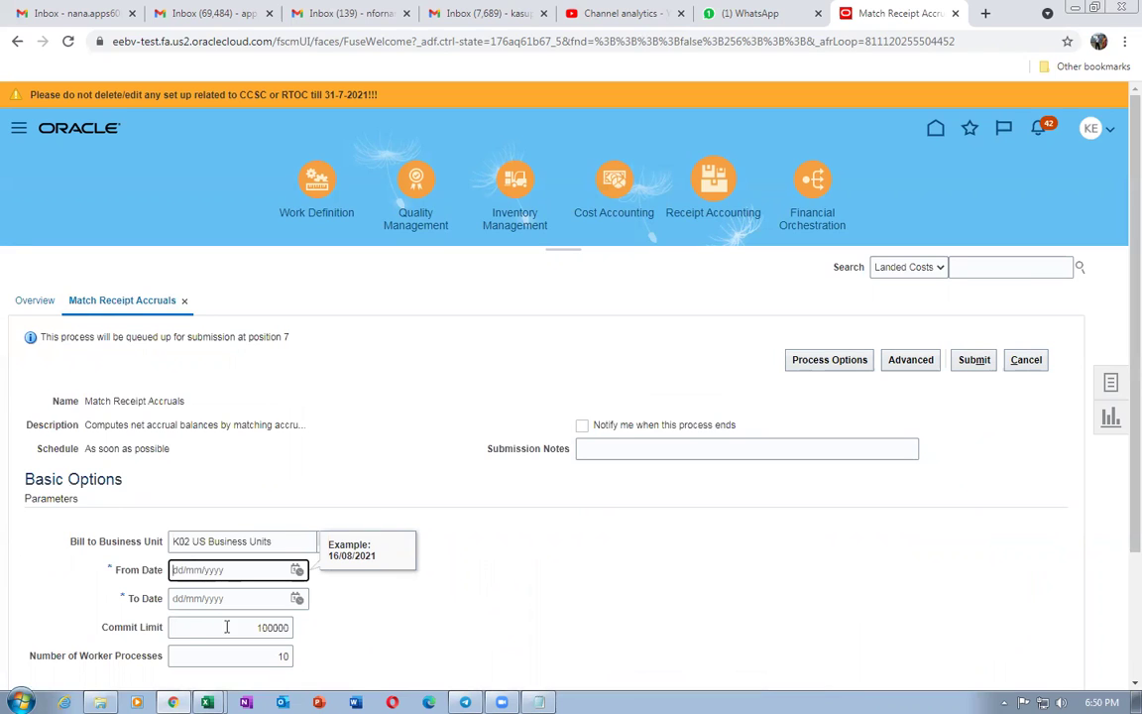
left_click(297, 570)
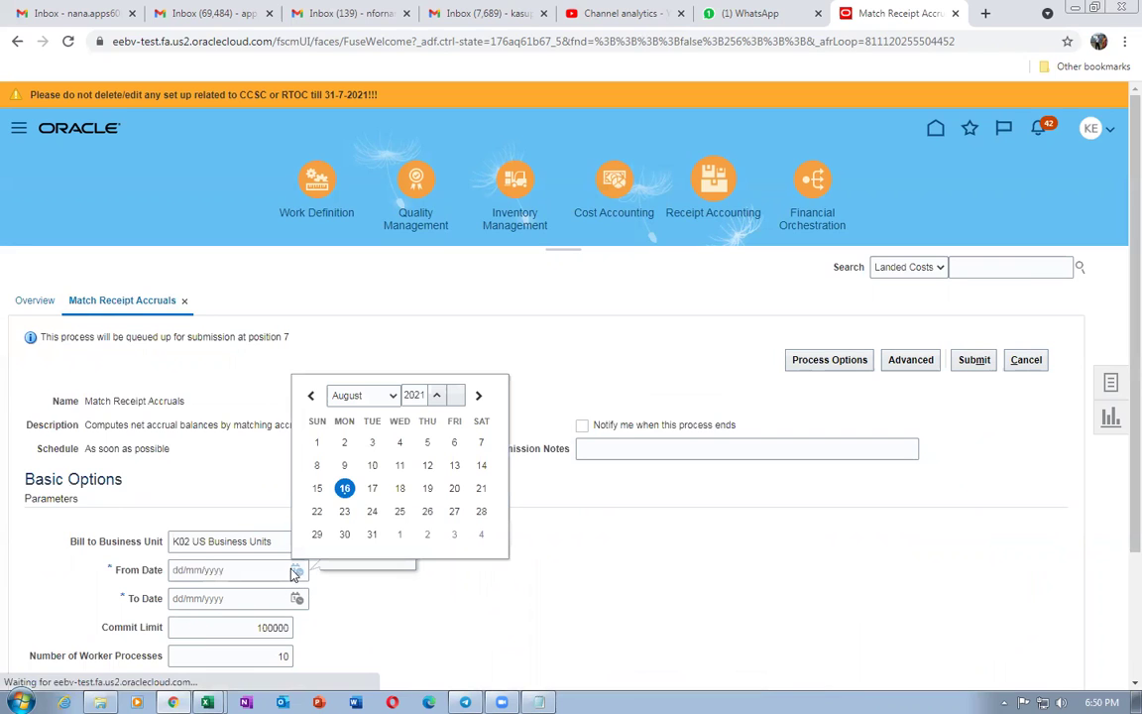
left_click(316, 442)
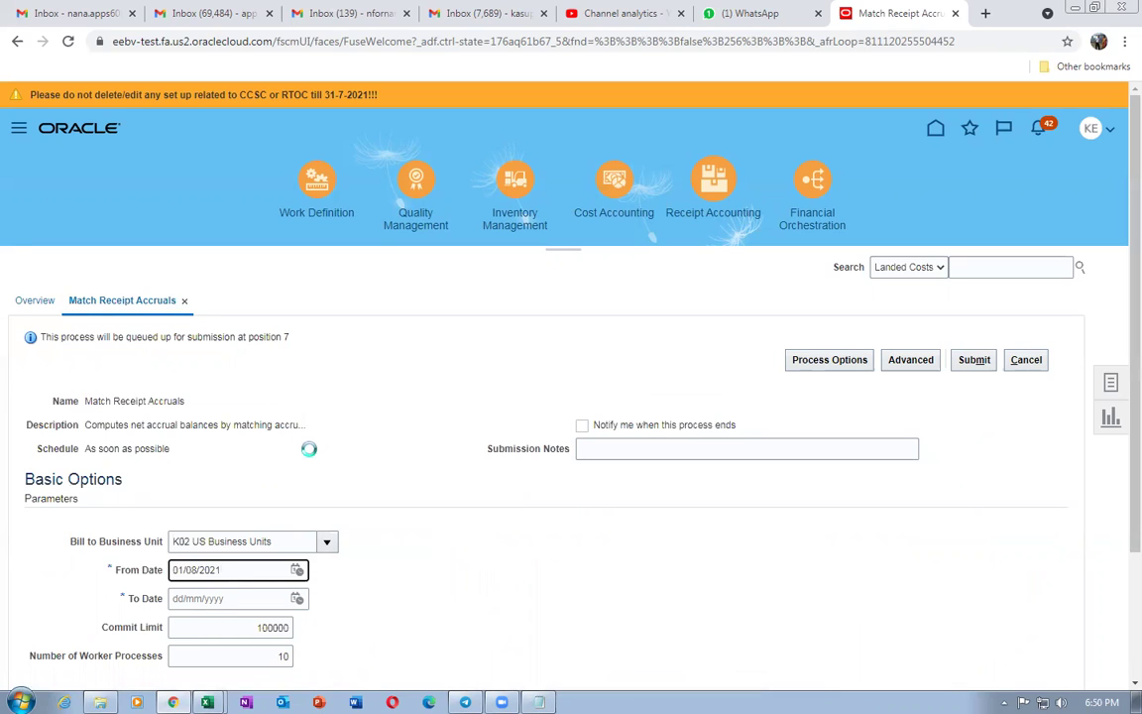
left_click(296, 599)
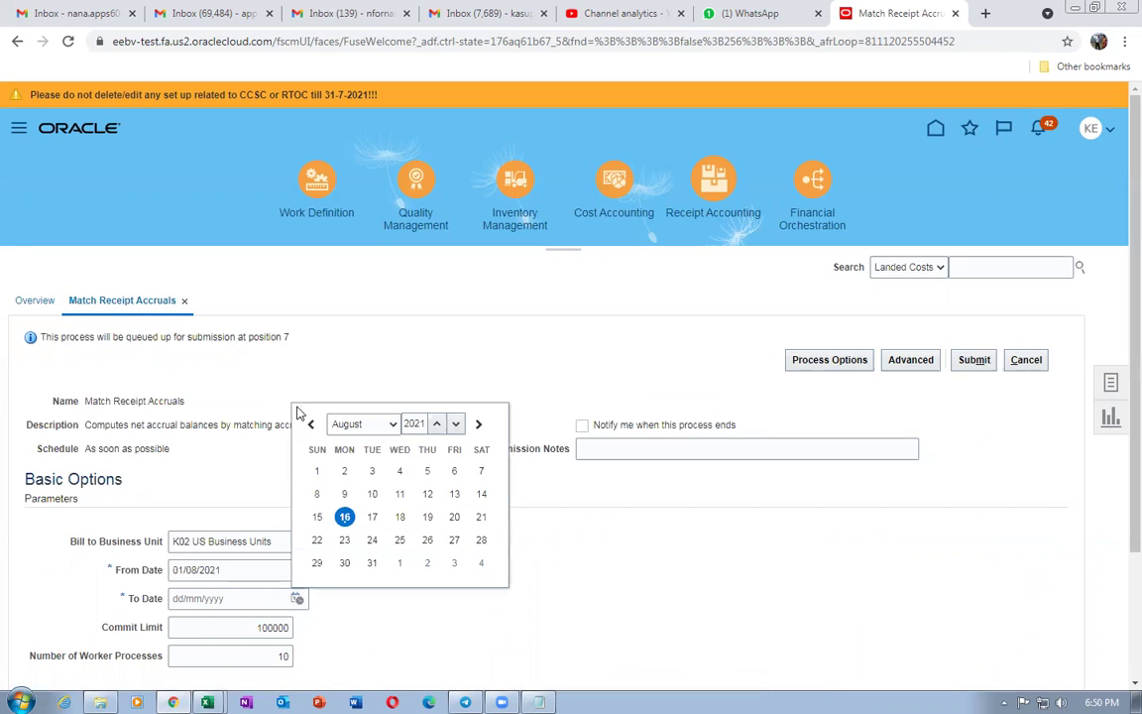
left_click(372, 562)
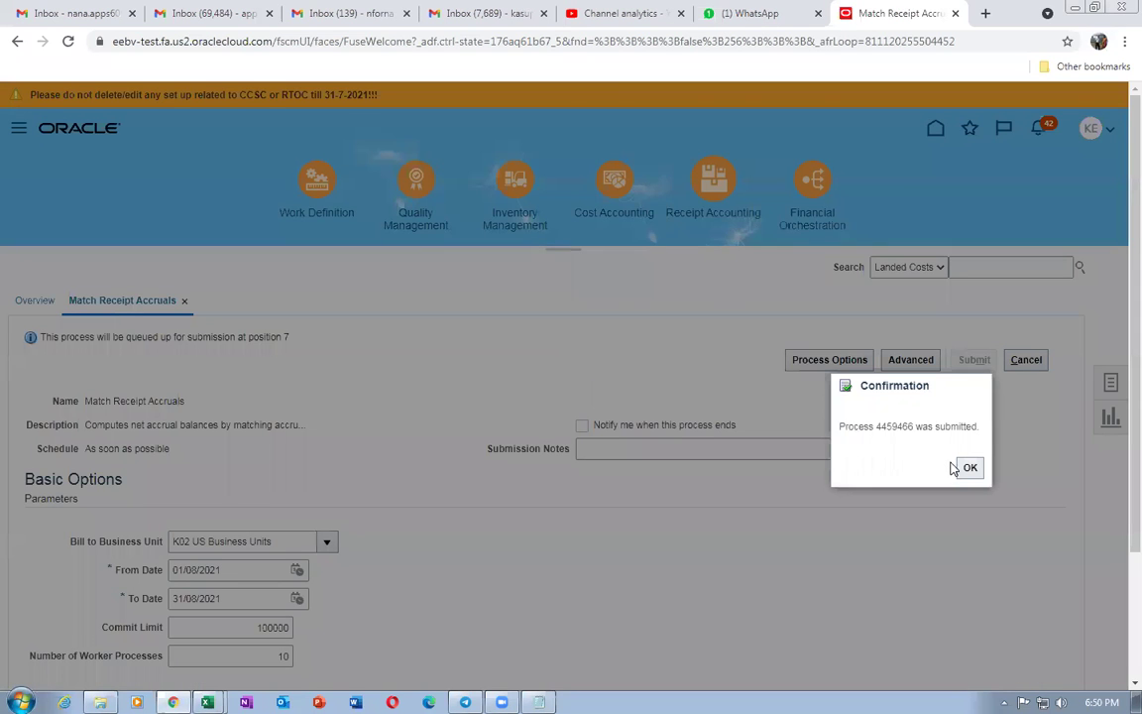
left_click(962, 468)
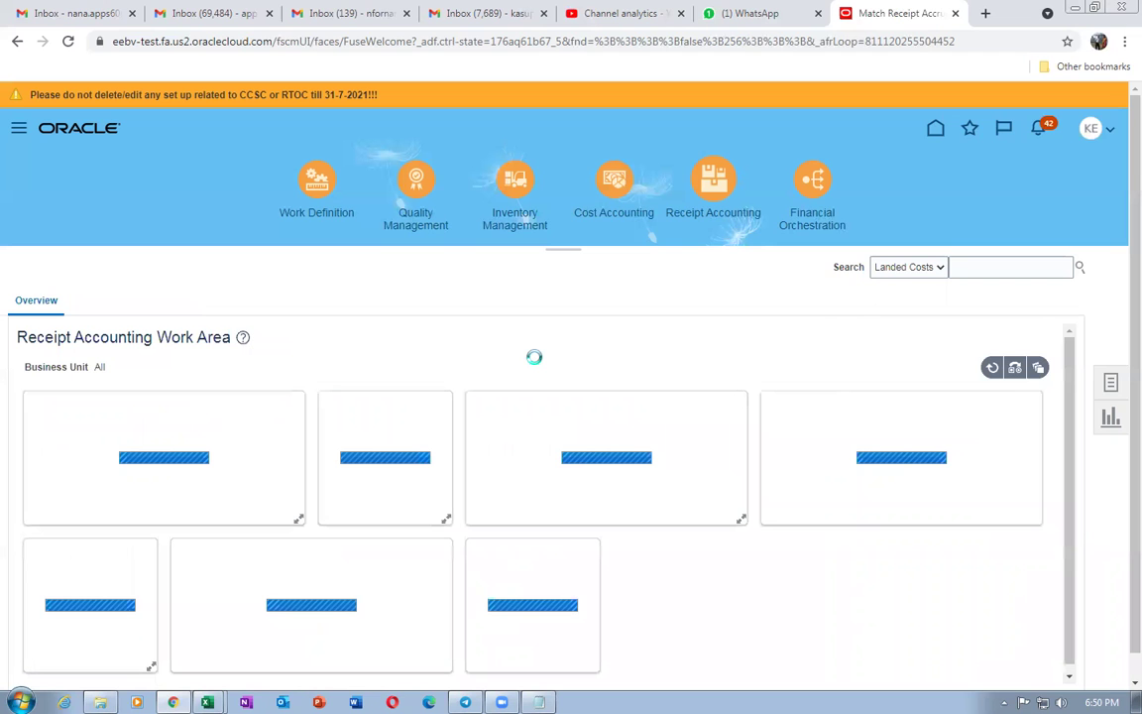
right_click(889, 18)
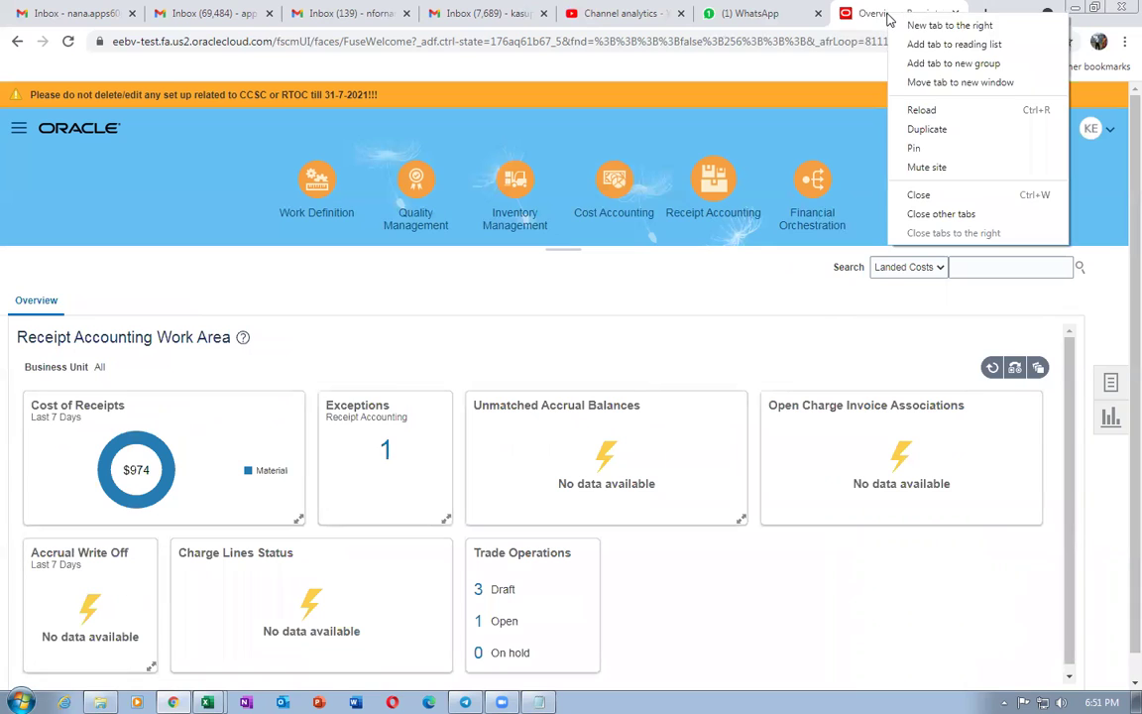
- Open Scheduled Processes in a duplicated browser tab
left_click(917, 130)
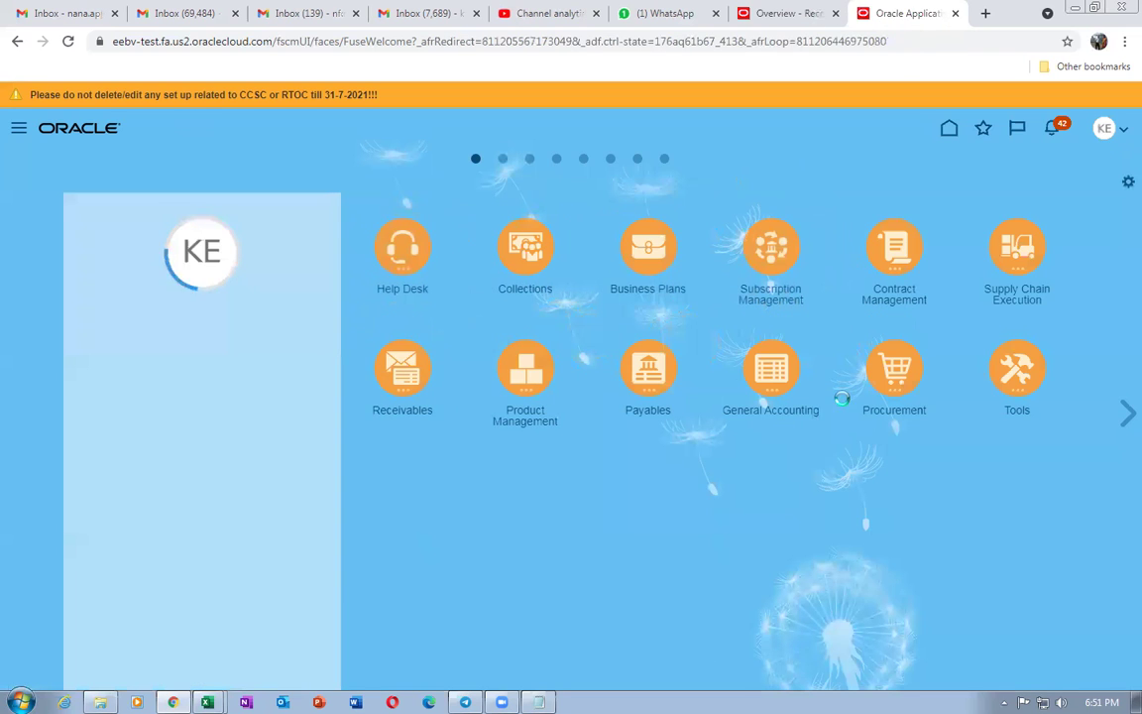
left_click(1004, 378)
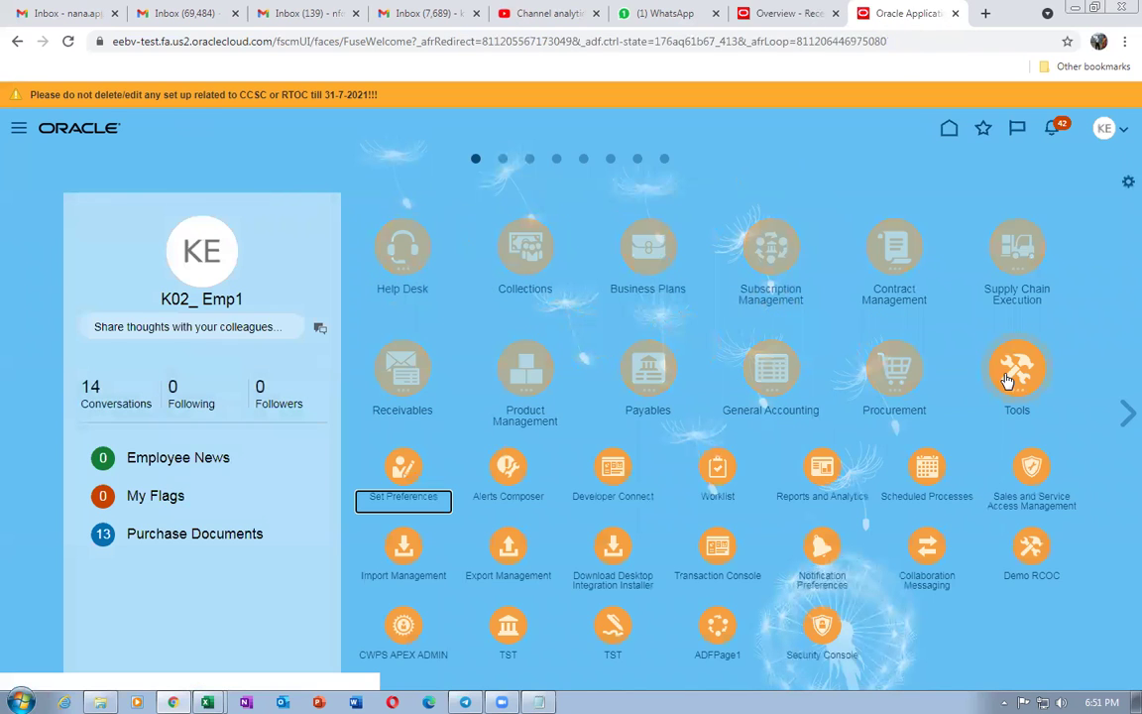
left_click(930, 472)
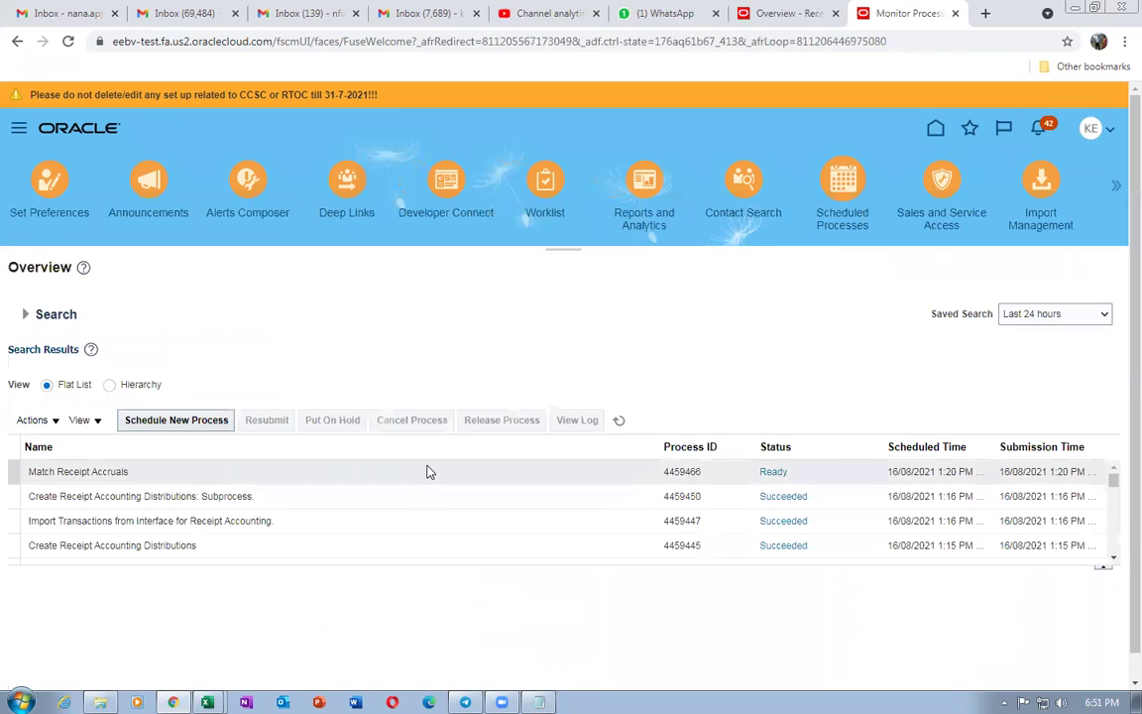
- Refresh until process 4459466 shows Succeeded, then return to the Receipt Accounting tab
left_click(619, 423)
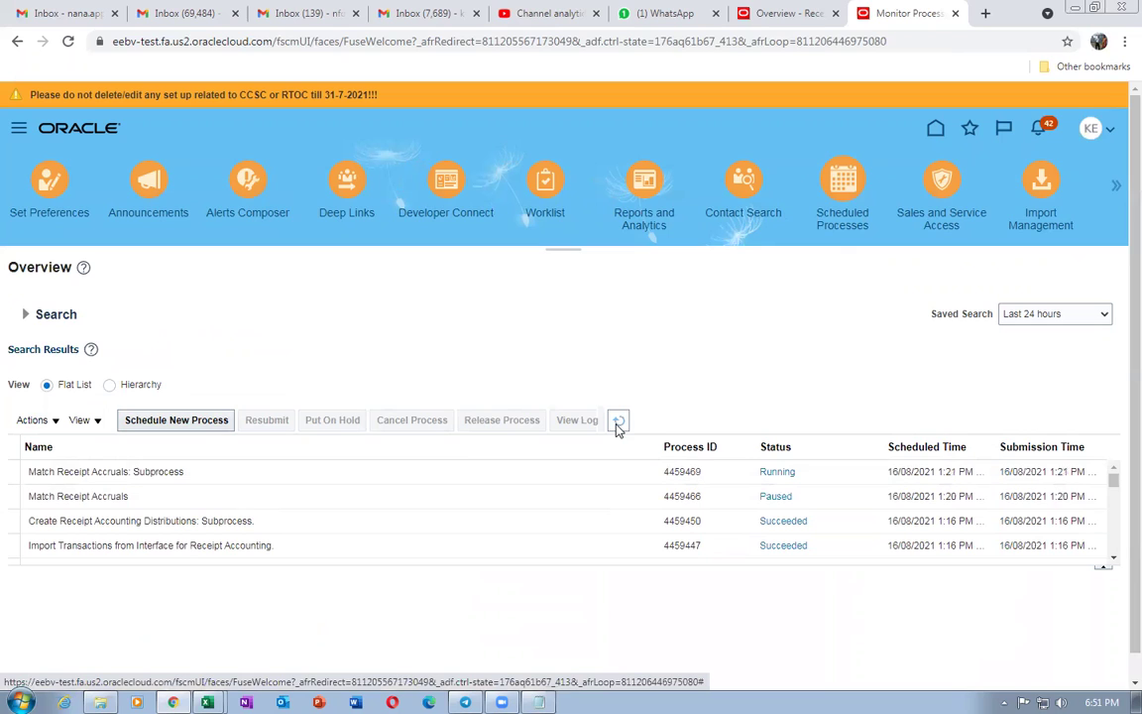
left_click(616, 424)
left_click(619, 422)
left_click(619, 423)
left_click(619, 422)
left_click(788, 14)
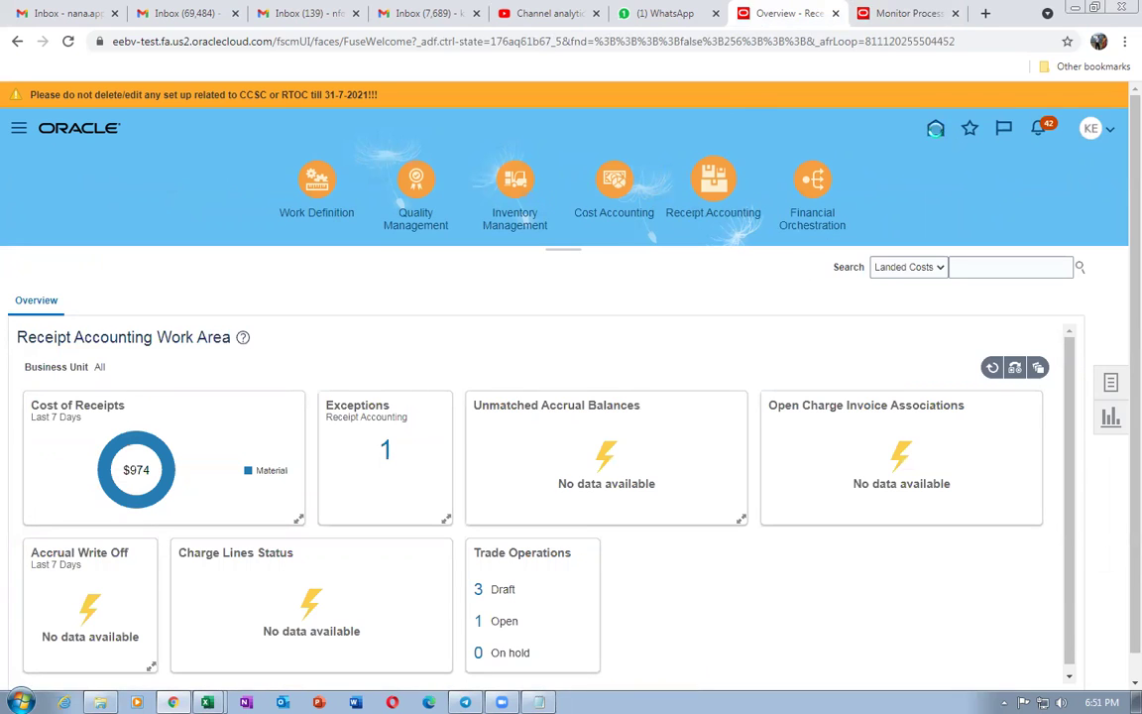
- Reopen the Receipt Accounting work area from the Supply Chain Execution apps
left_click(935, 129)
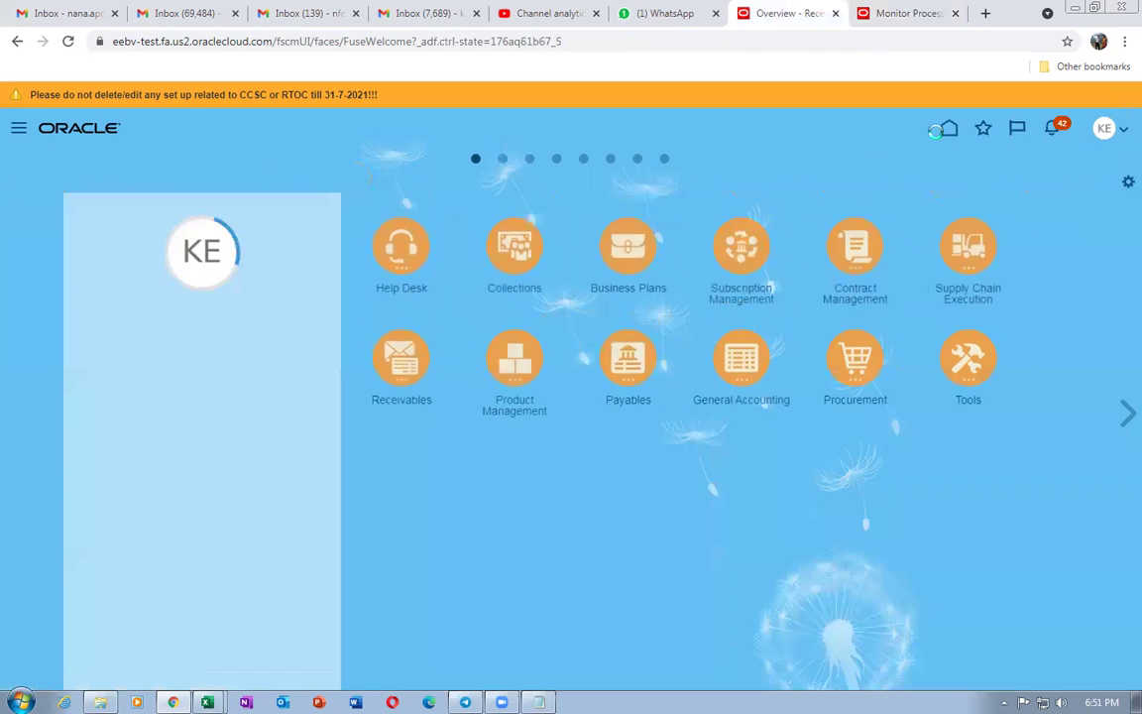
left_click(1025, 249)
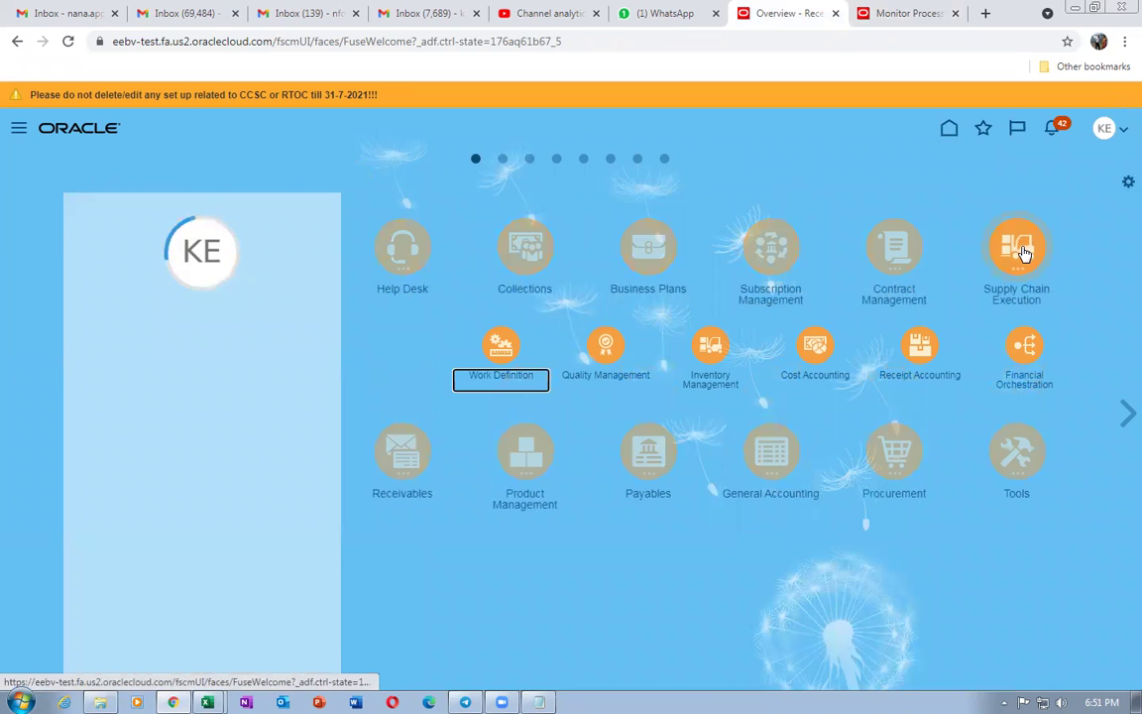
left_click(922, 353)
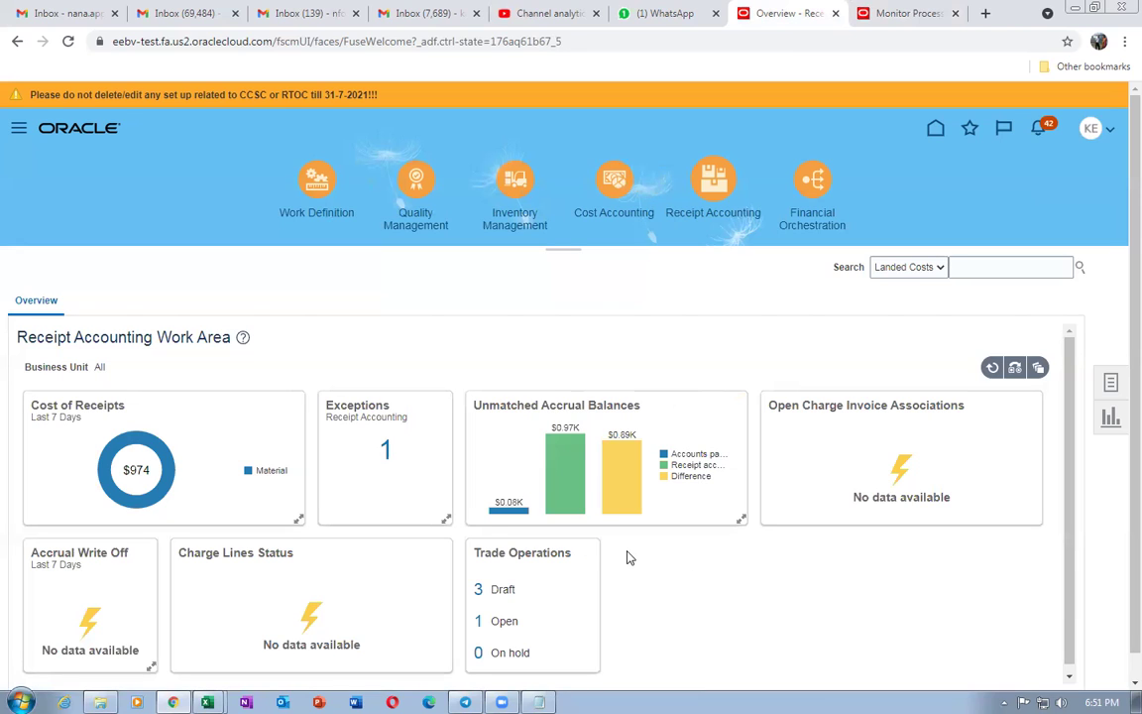
- Drill into the unmatched accrual Difference balance and refresh the scheduled processes list
mouse_move(622, 480)
left_click(623, 478)
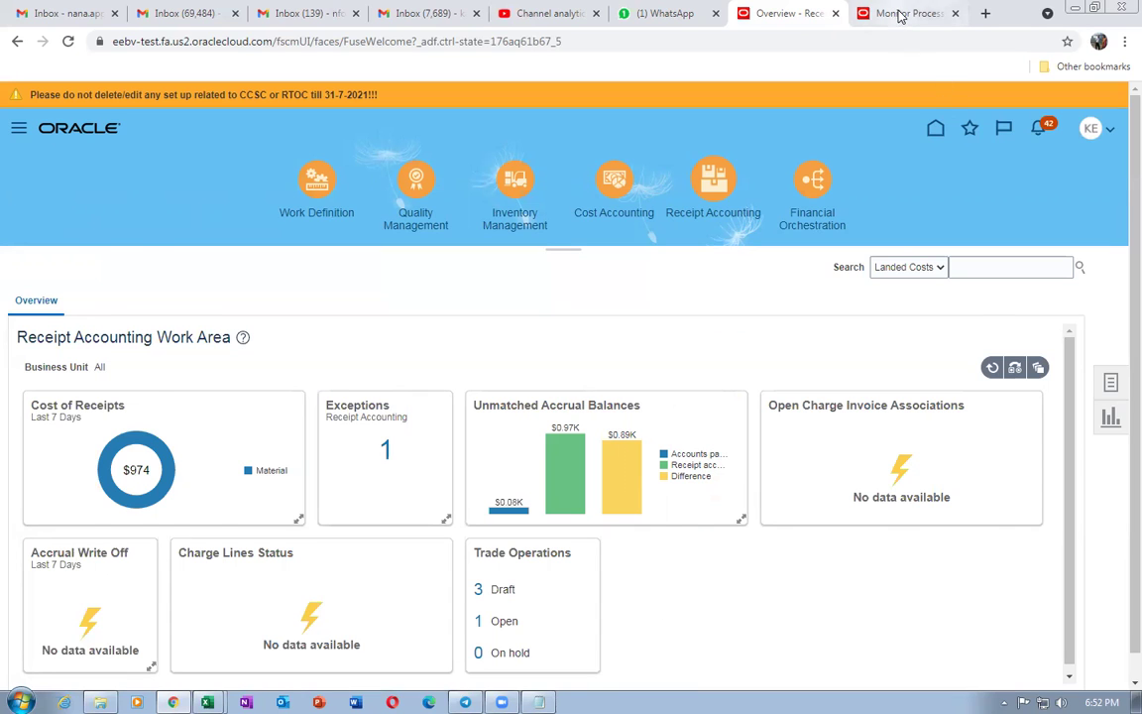
left_click(619, 420)
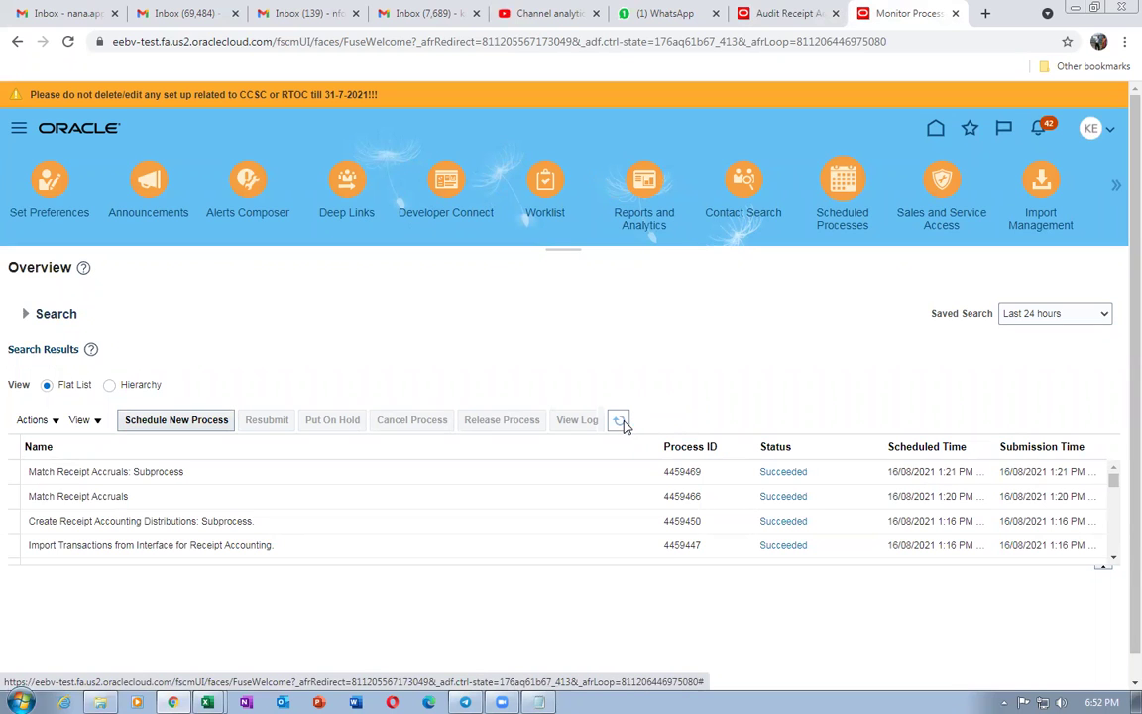
- Review purchase order 2009's accrual clearing transaction details, then close the audit page
left_click(788, 14)
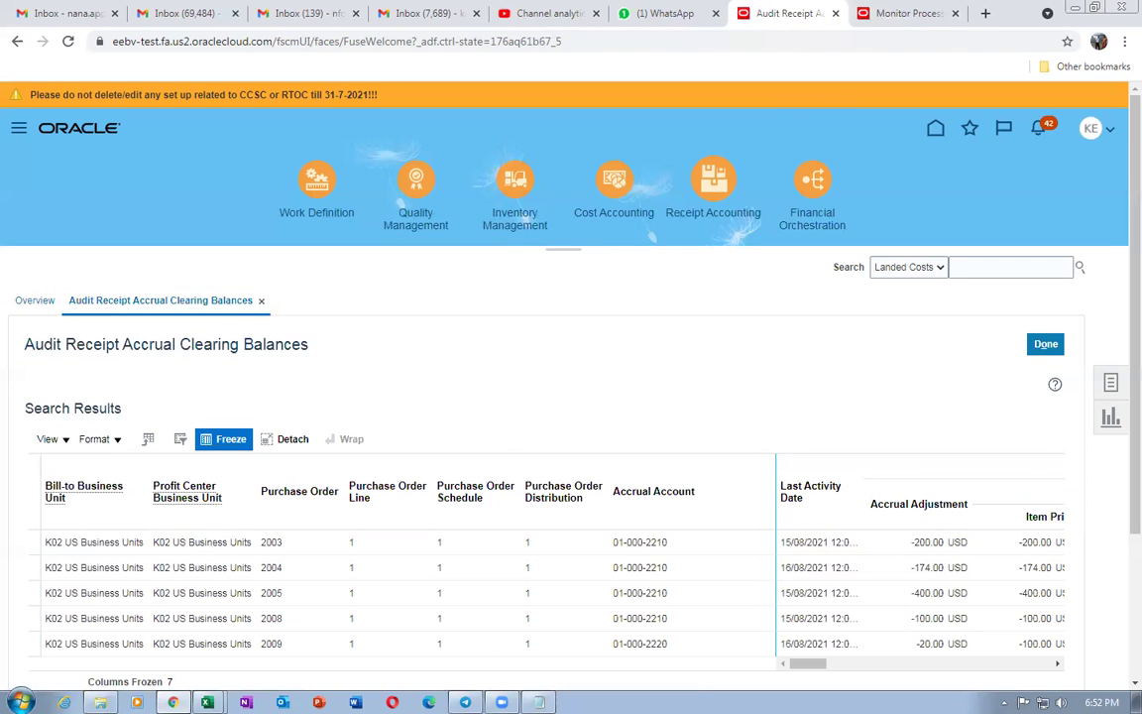
scroll(1118, 337, "down", 2)
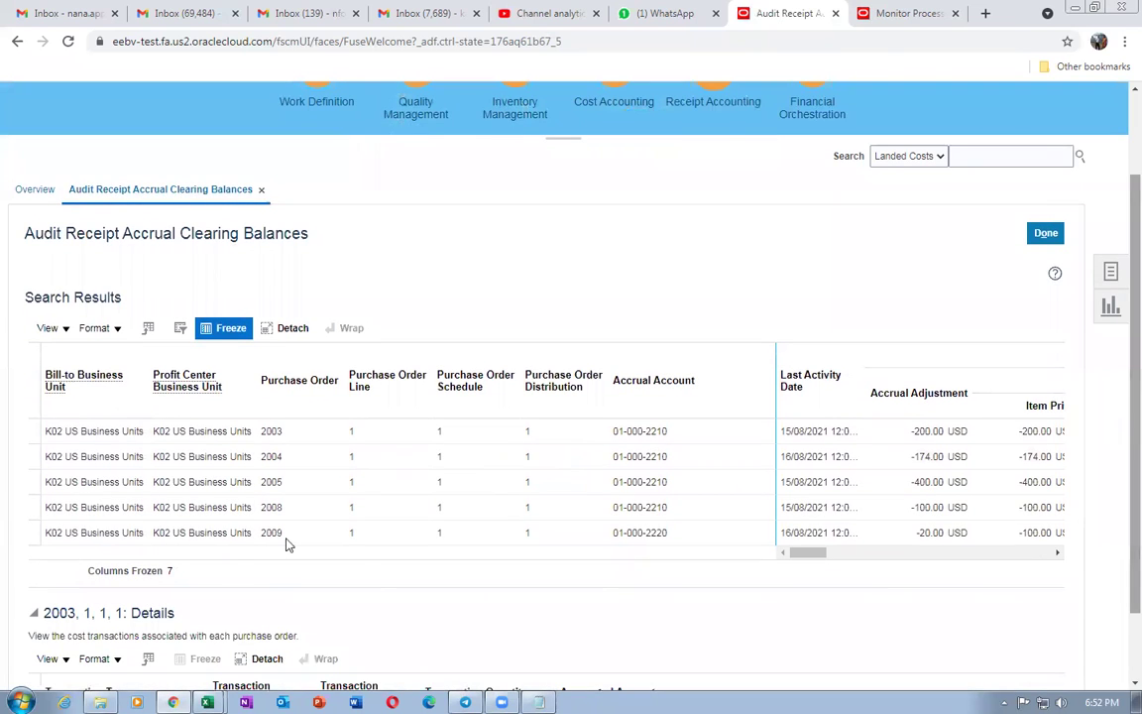
left_click(294, 533)
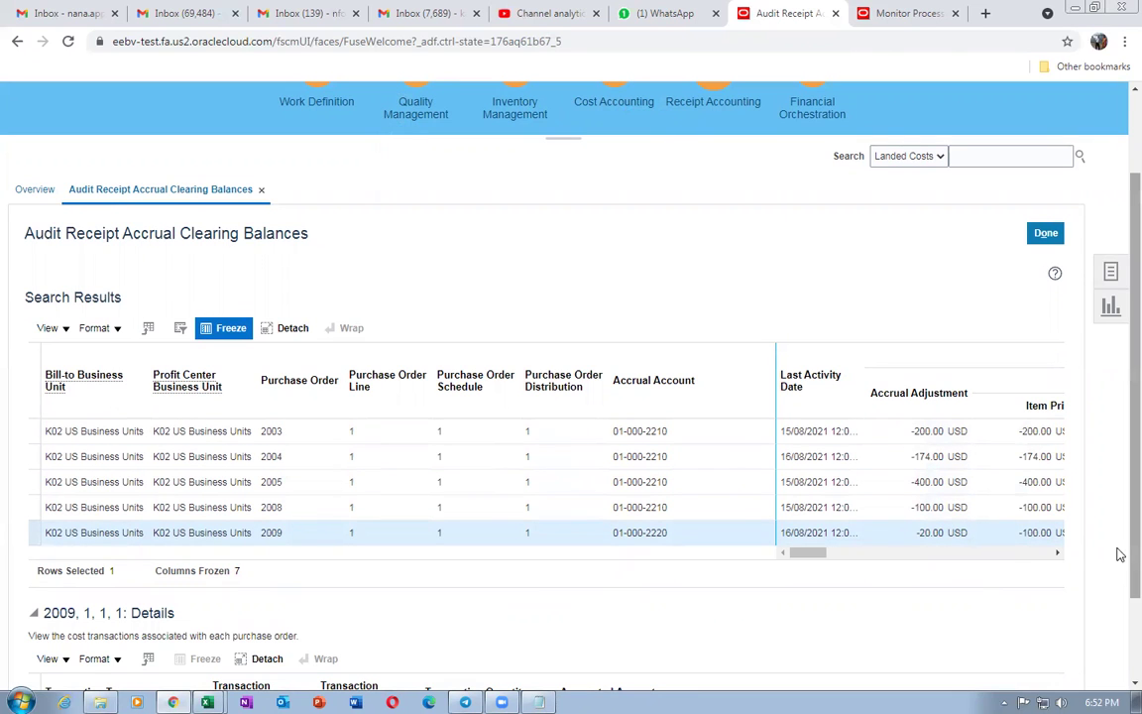
scroll(1119, 552, "down", 2)
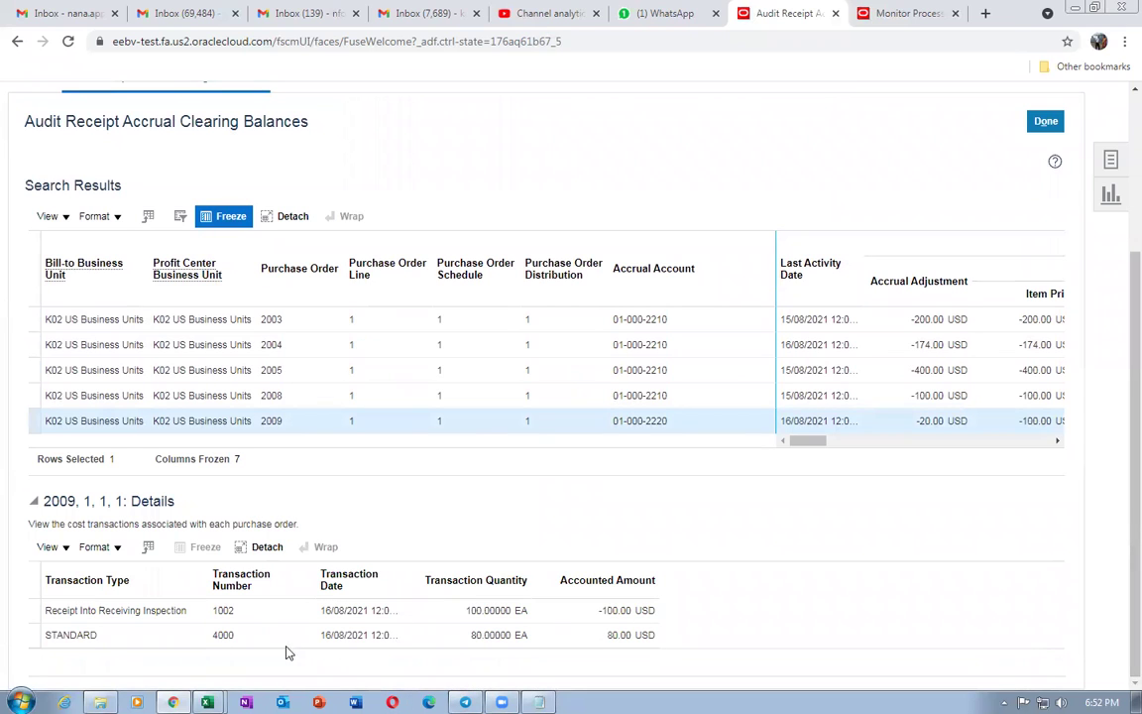
left_click(174, 648)
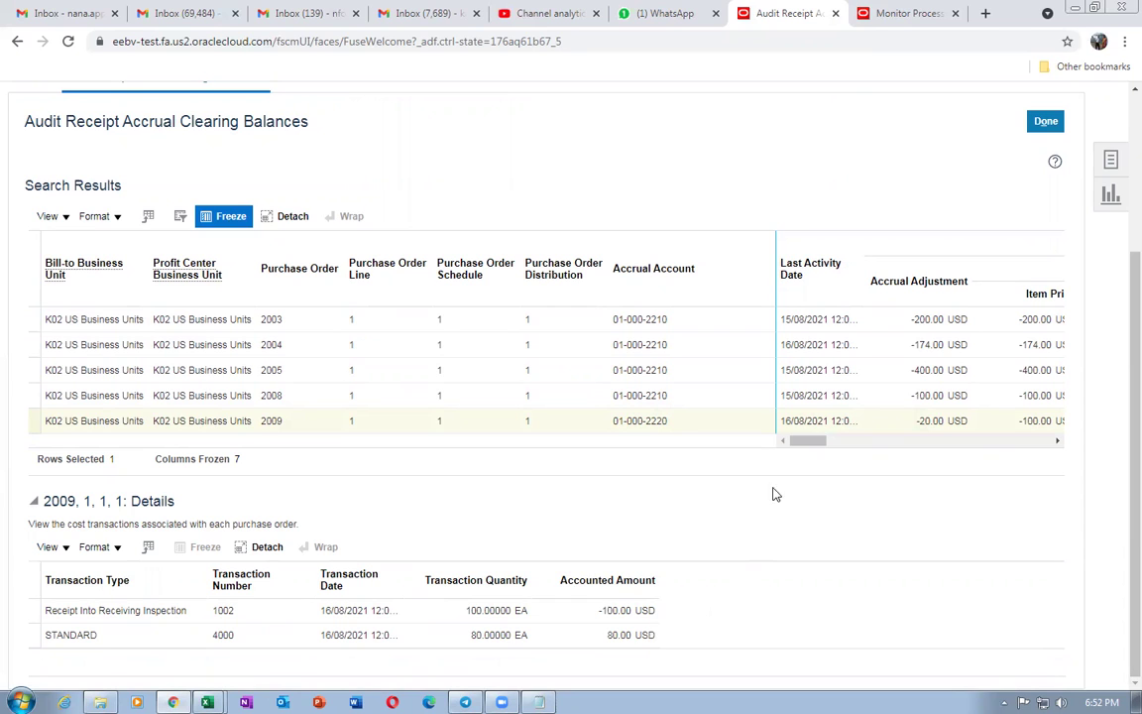
left_click(939, 424)
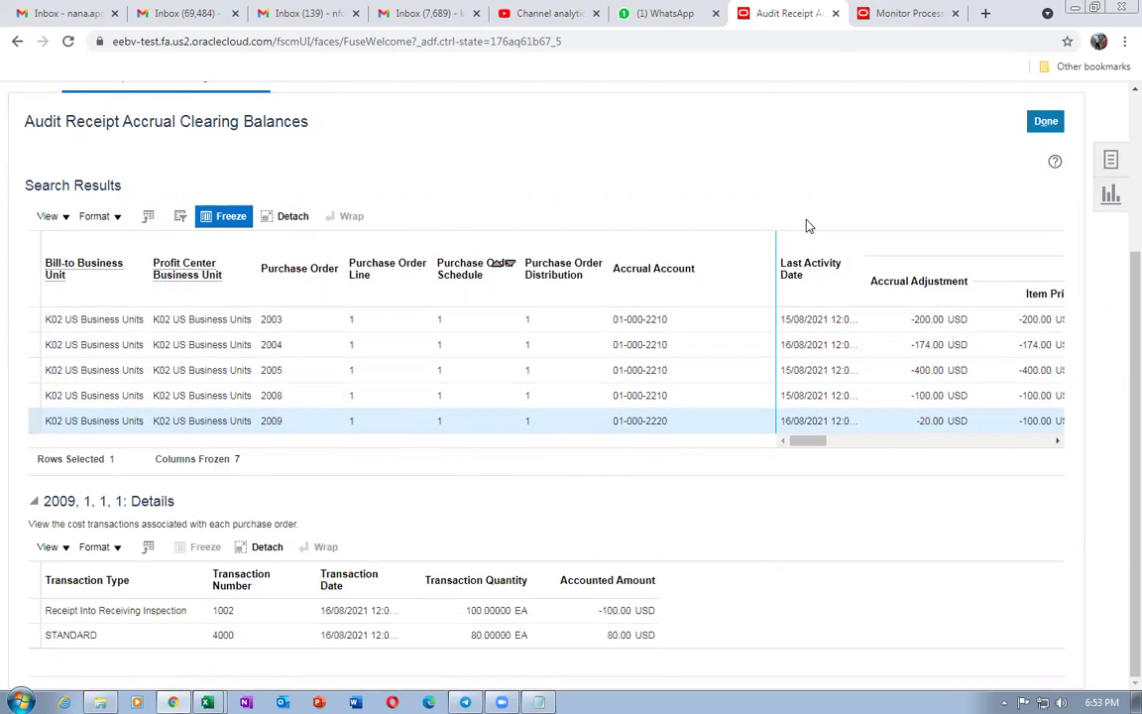
left_click(1047, 121)
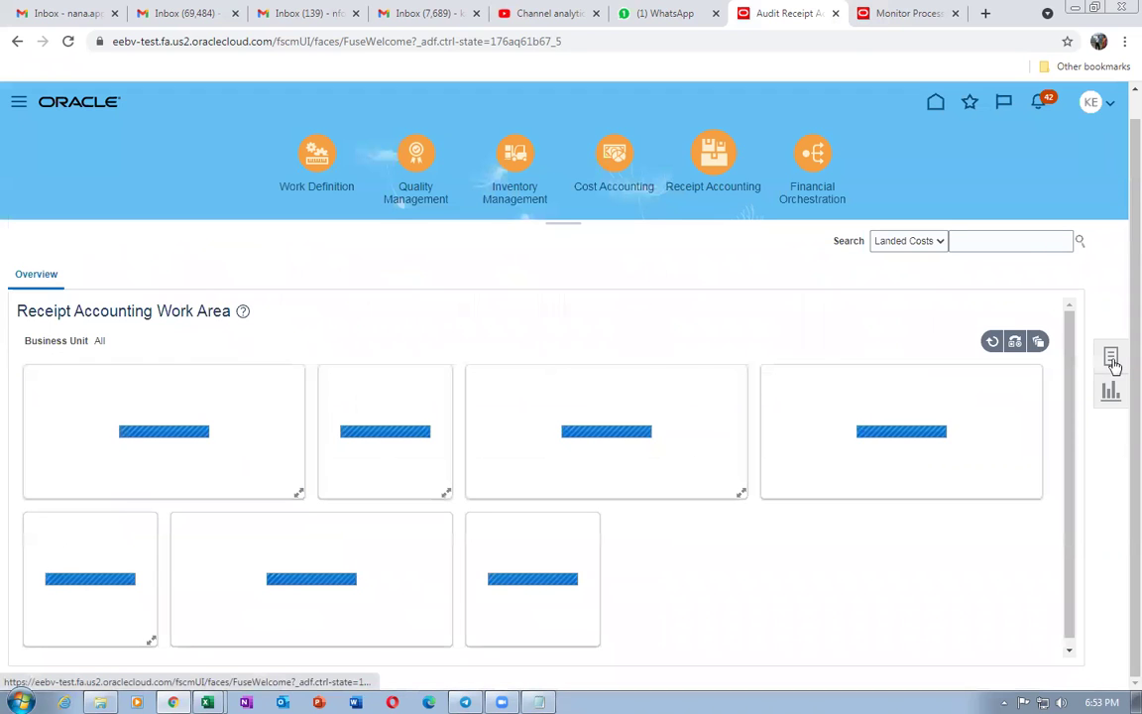
- Search Adjust Receipt Accrual Balances for business units starting with K02 and select PO 2009's -20.00 USD balance
left_click(1111, 359)
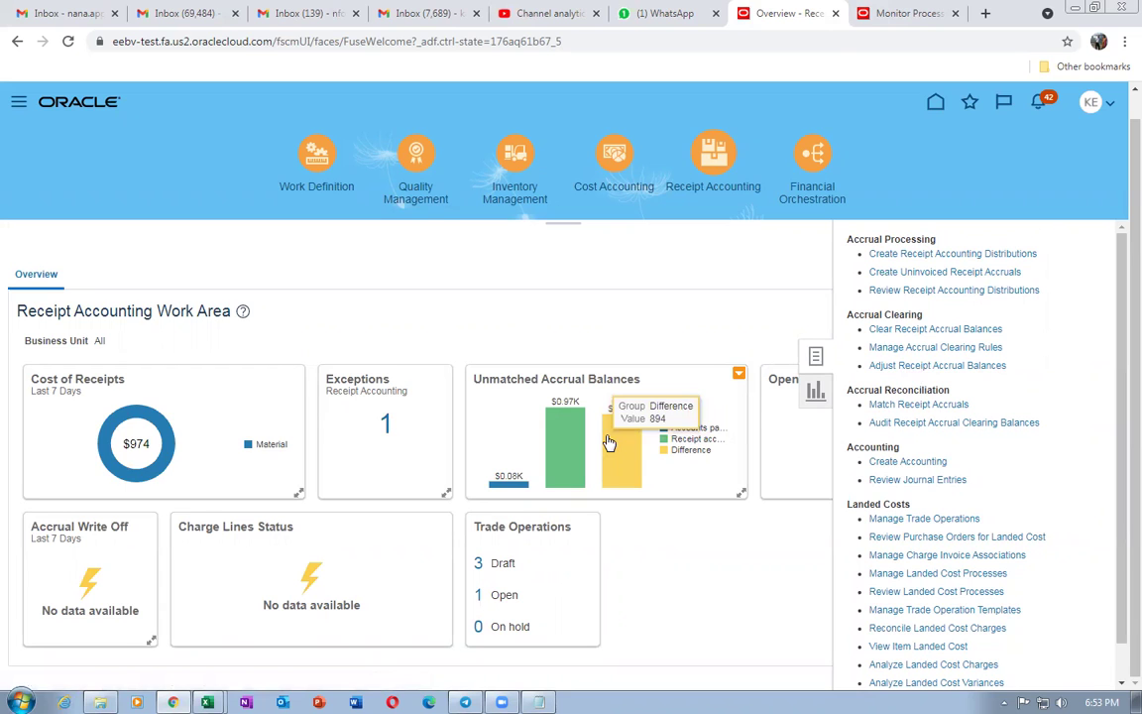
left_click(921, 365)
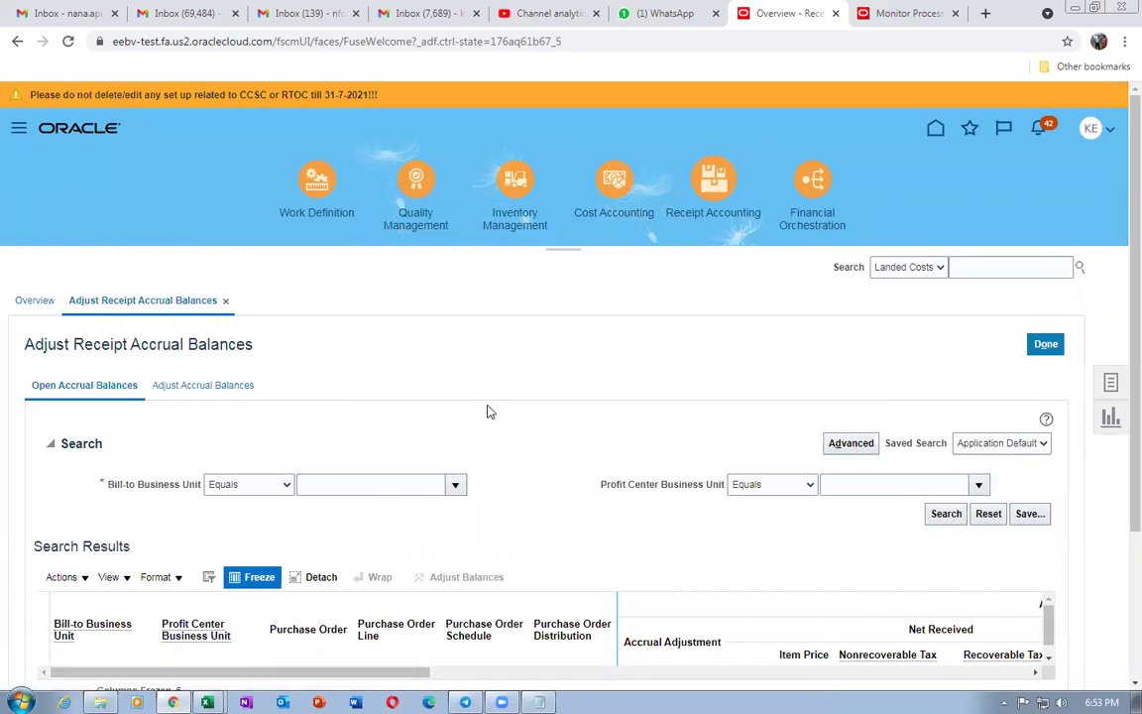
left_click(220, 486)
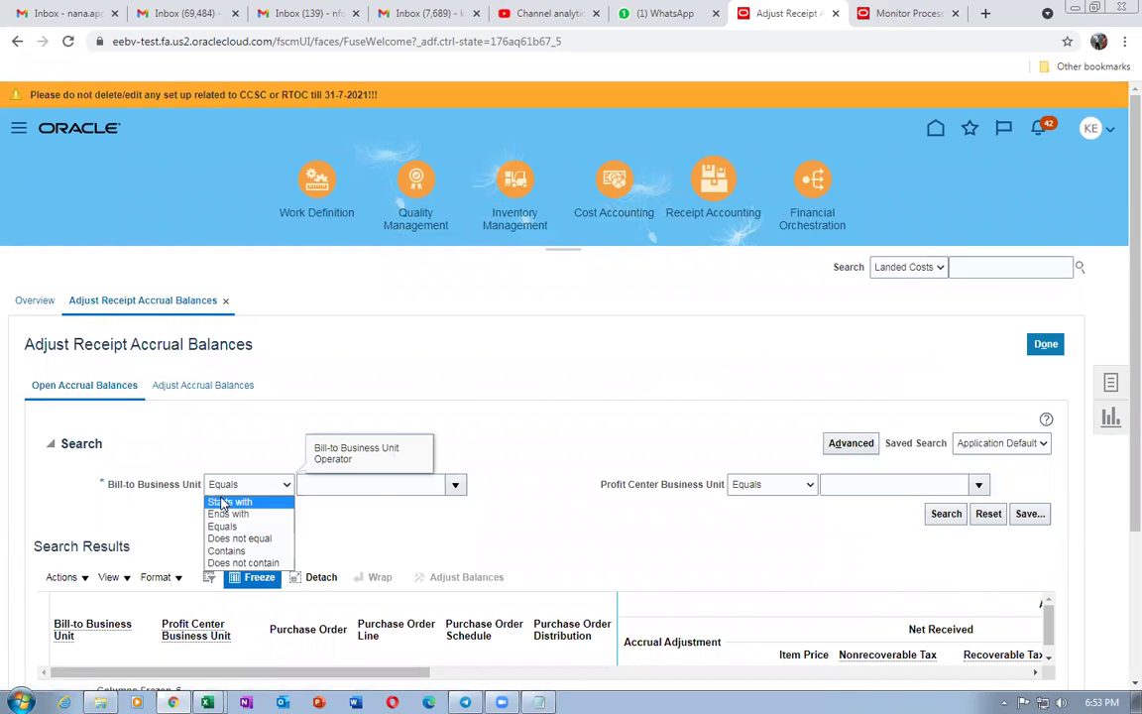
left_click(224, 503)
left_click(376, 482)
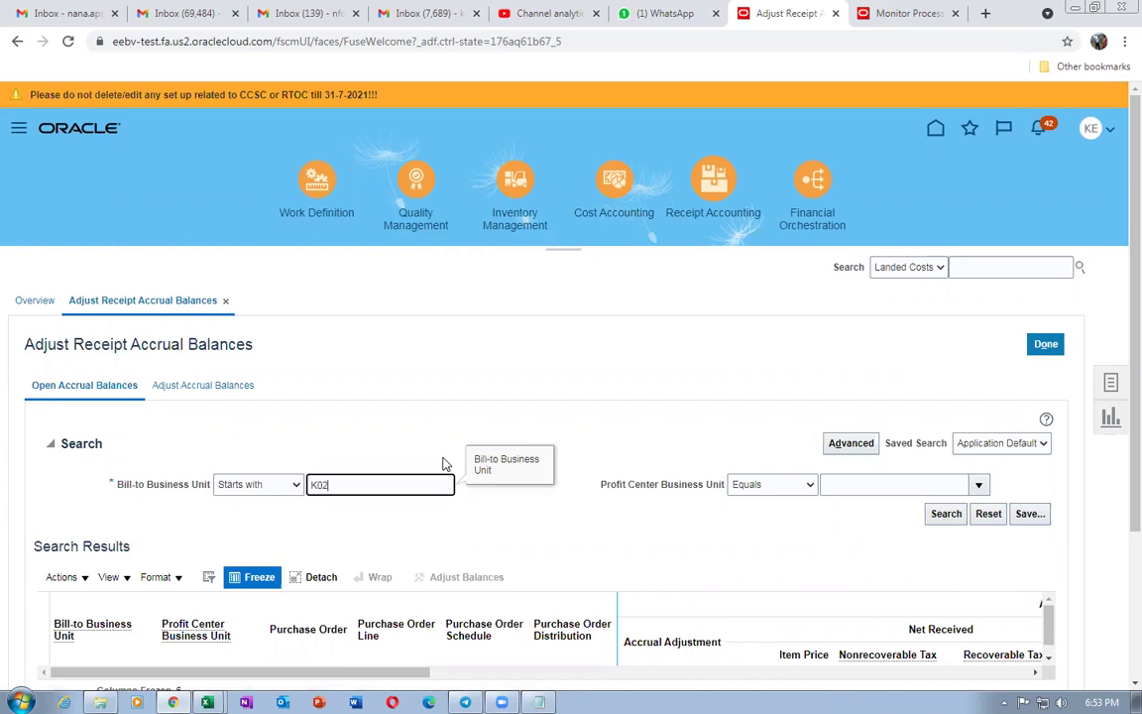
type("K02")
key("Tab")
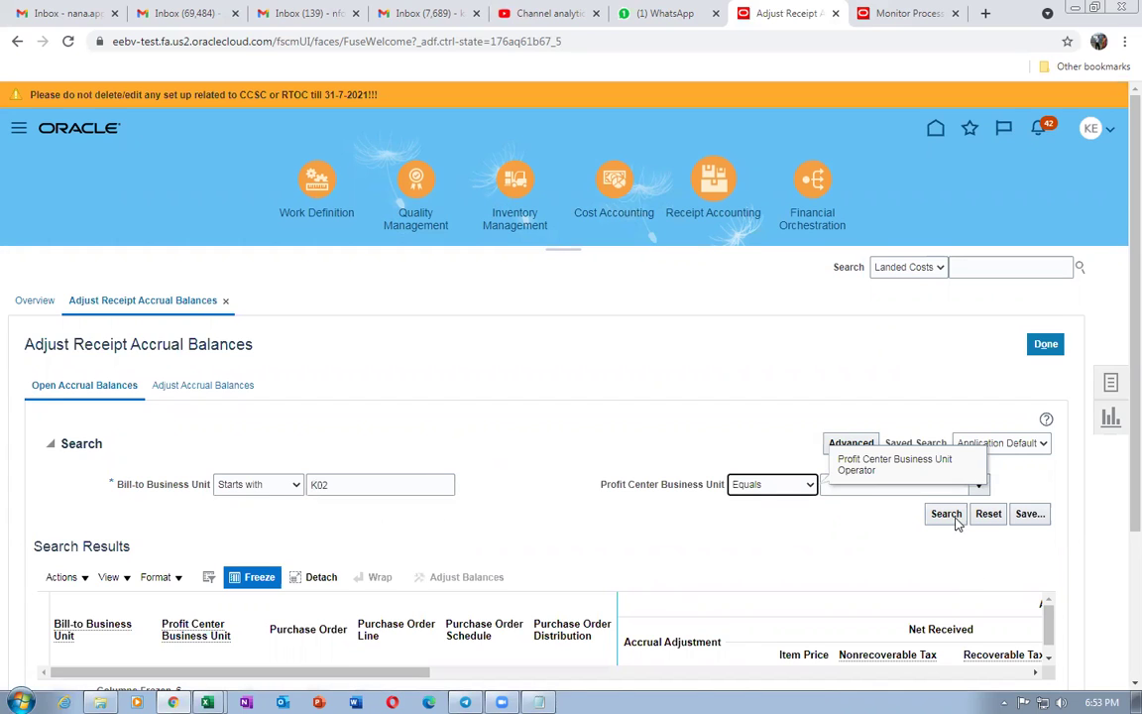
left_click(946, 516)
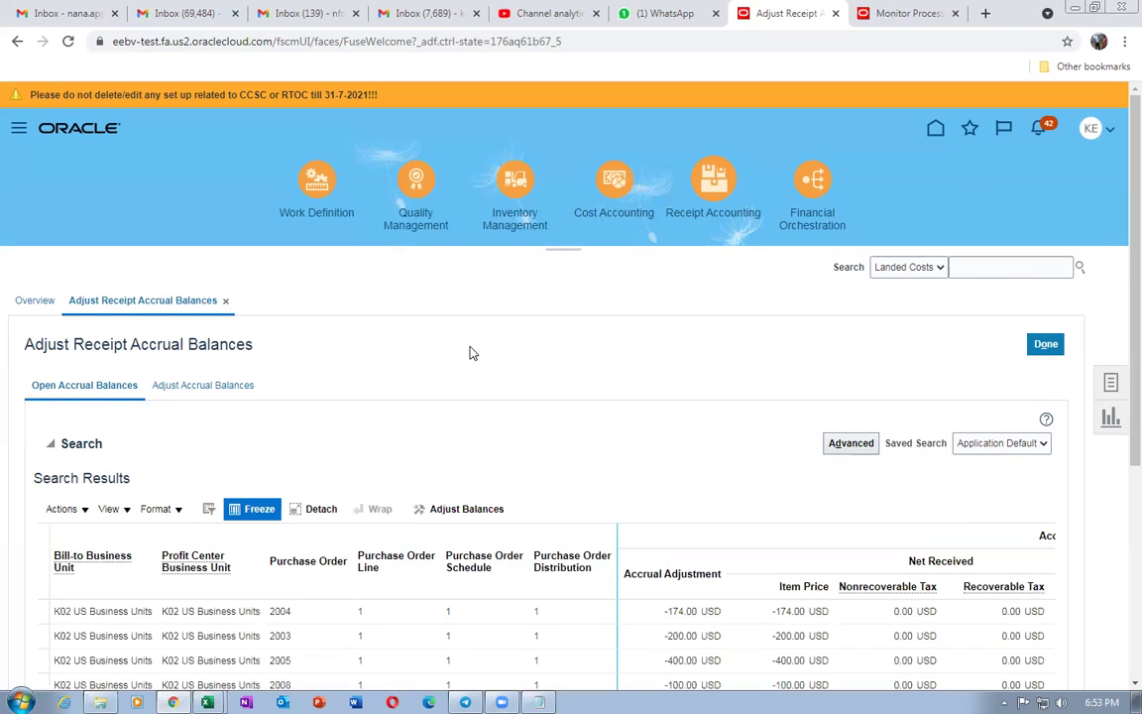
scroll(472, 352, "down", 3)
left_click(293, 474)
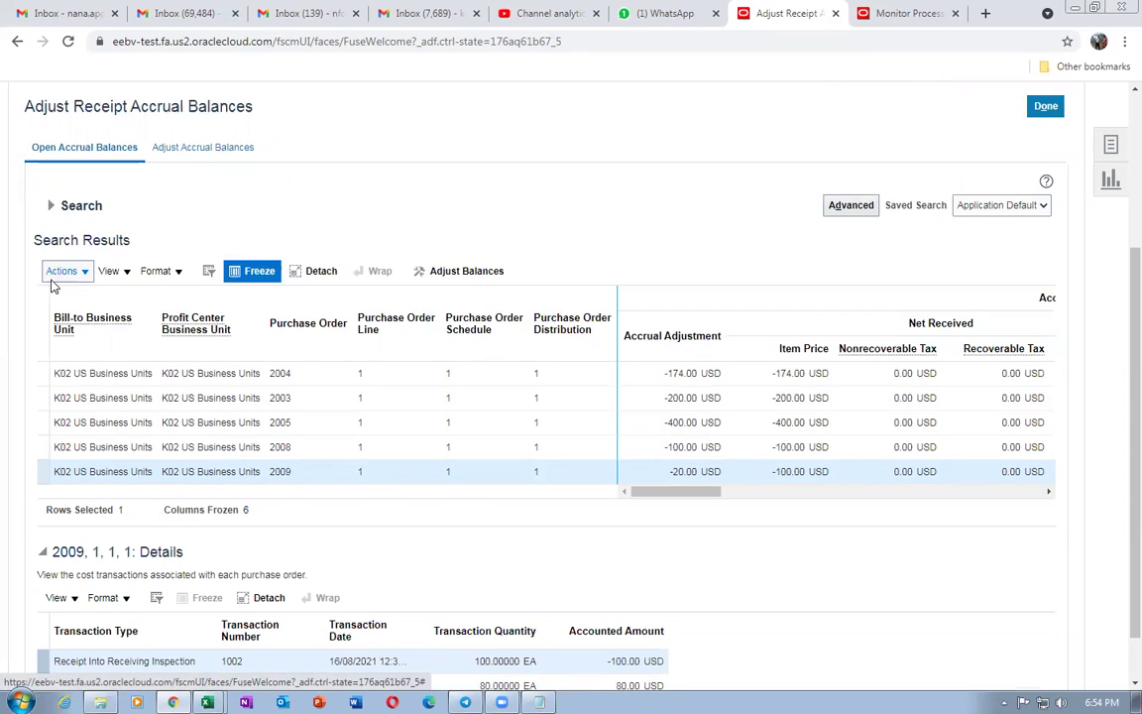
- Search Adjust Accrual Balances for bill-to business units starting with K02, finding no adjustments
left_click(228, 150)
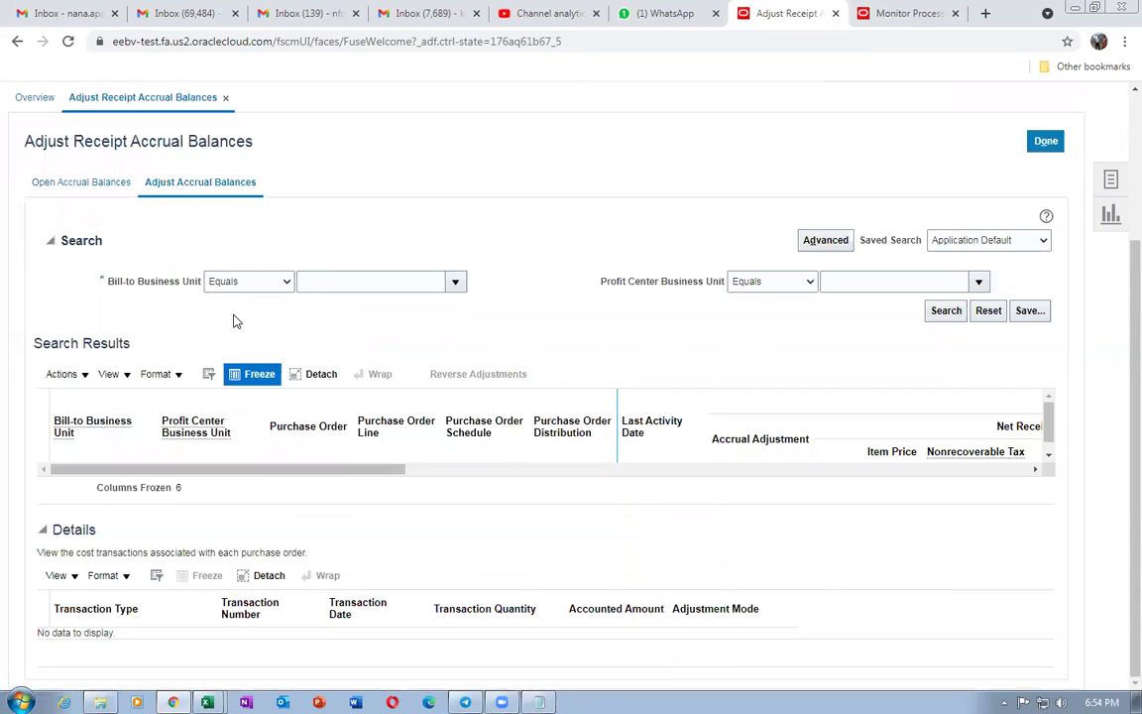
left_click(230, 284)
left_click(231, 299)
left_click(329, 285)
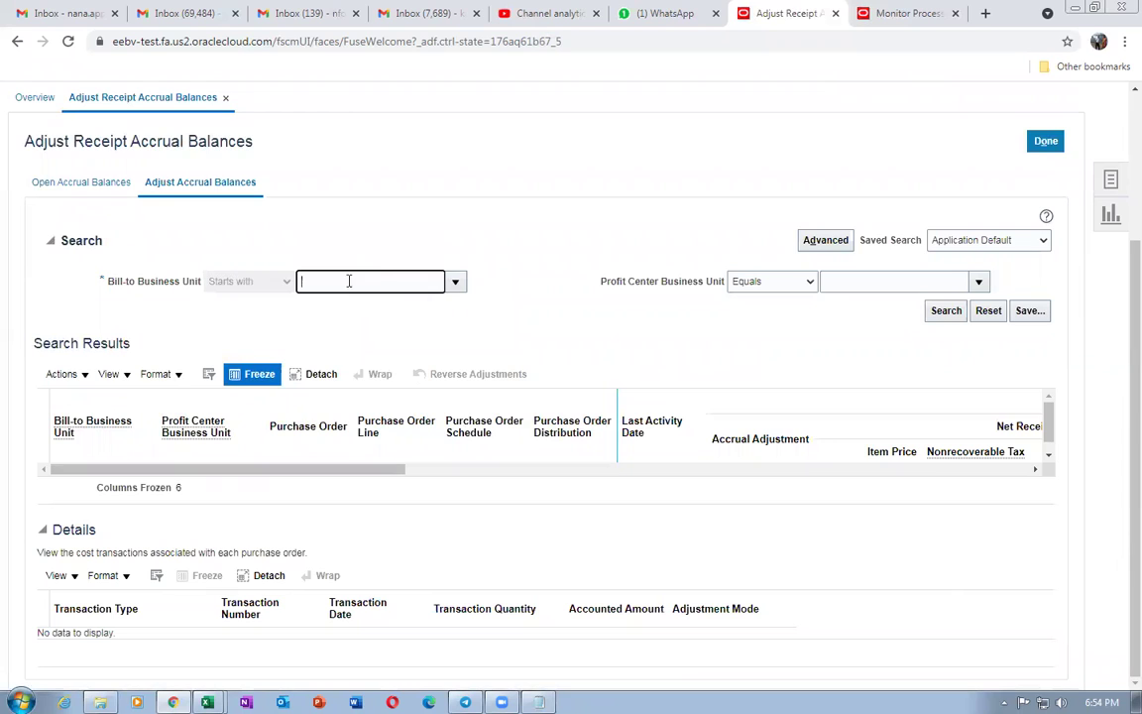
type("K02")
key("Tab")
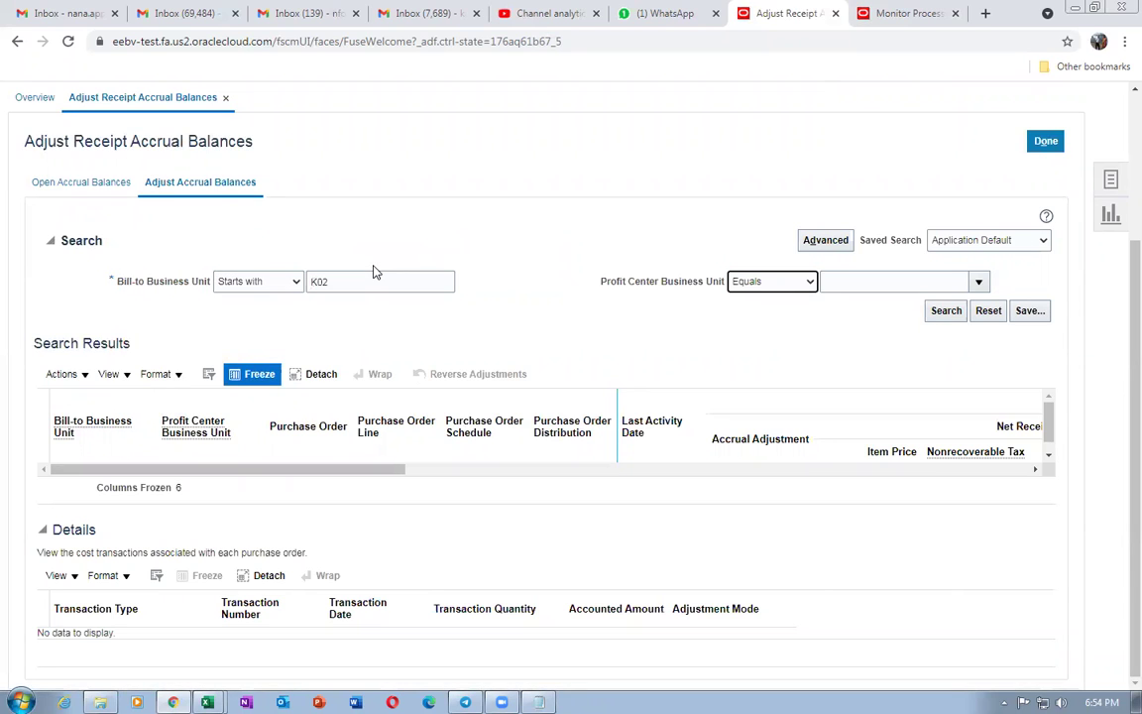
left_click(946, 310)
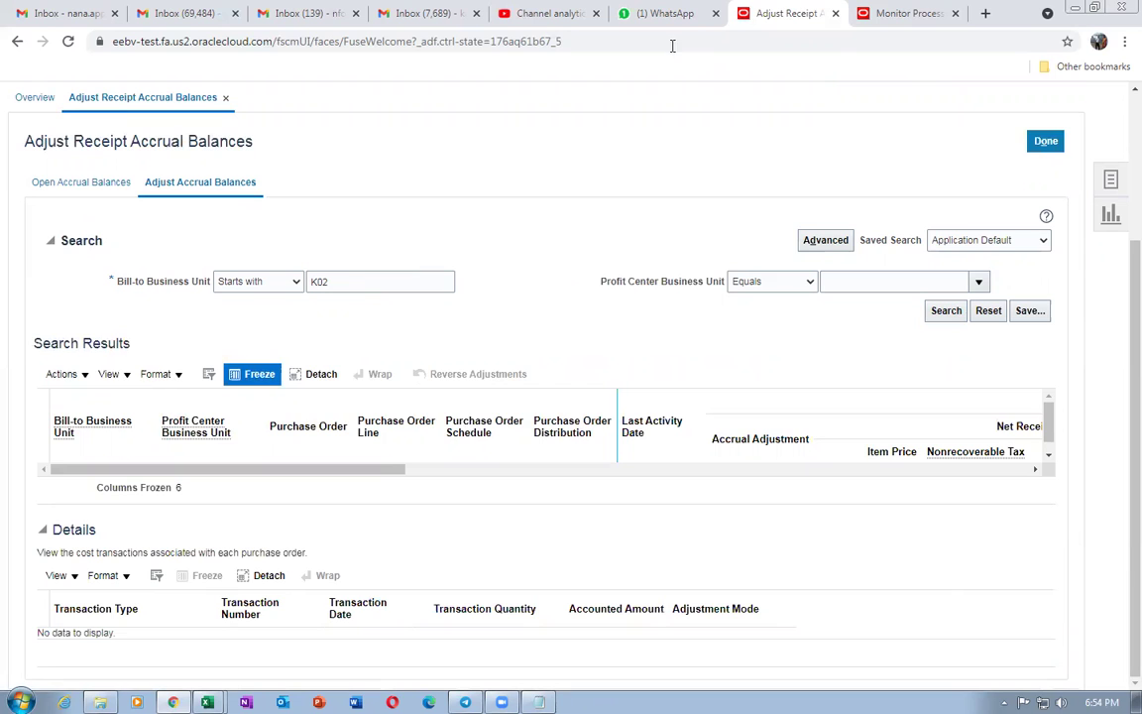
left_click(896, 15)
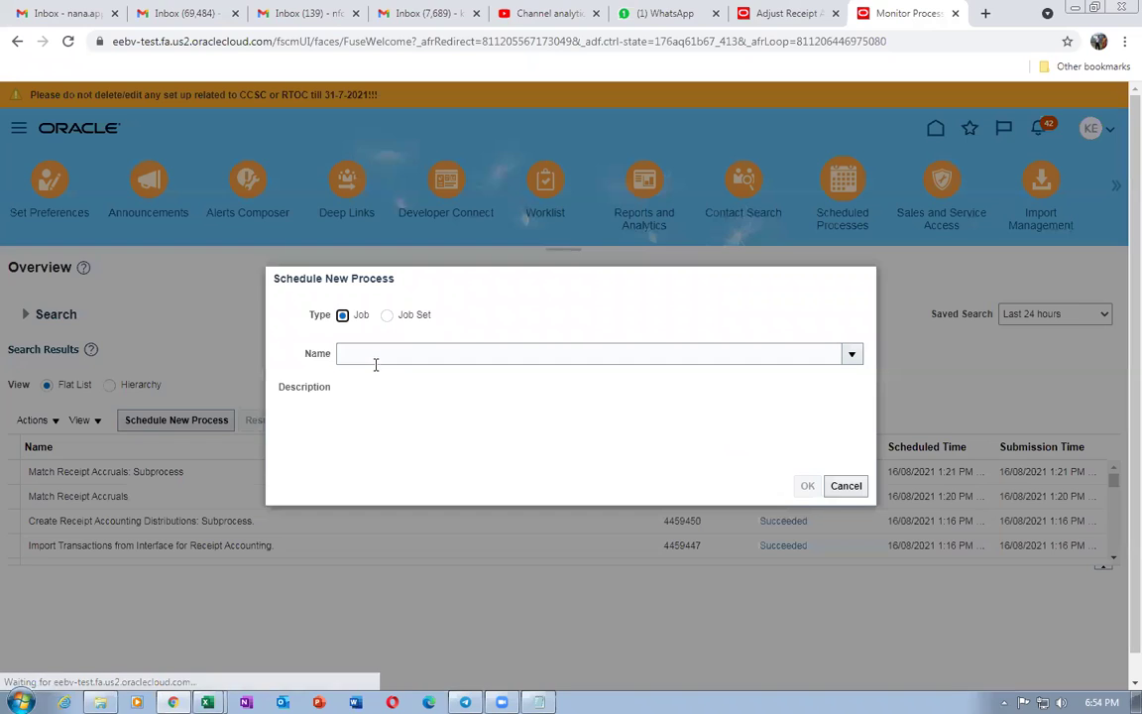
- Schedule a new Accrual Reconciliation Report job, found by searching 'Accrual%re'
left_click(388, 352)
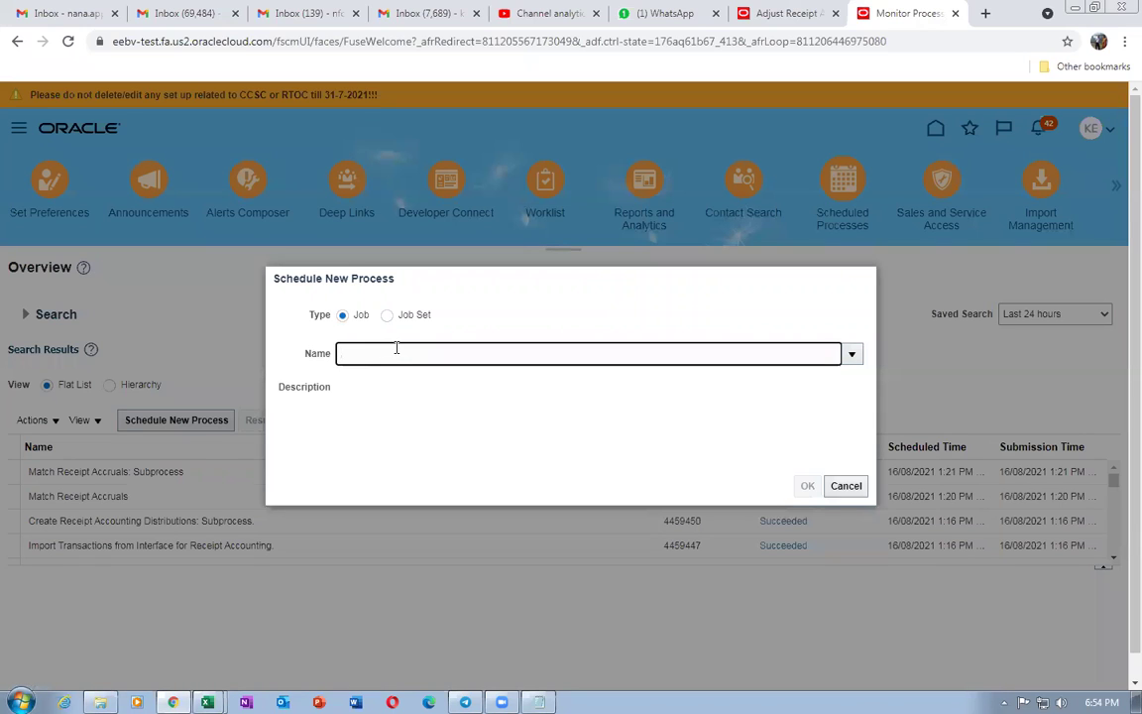
type("Accrual%reco")
key("Tab")
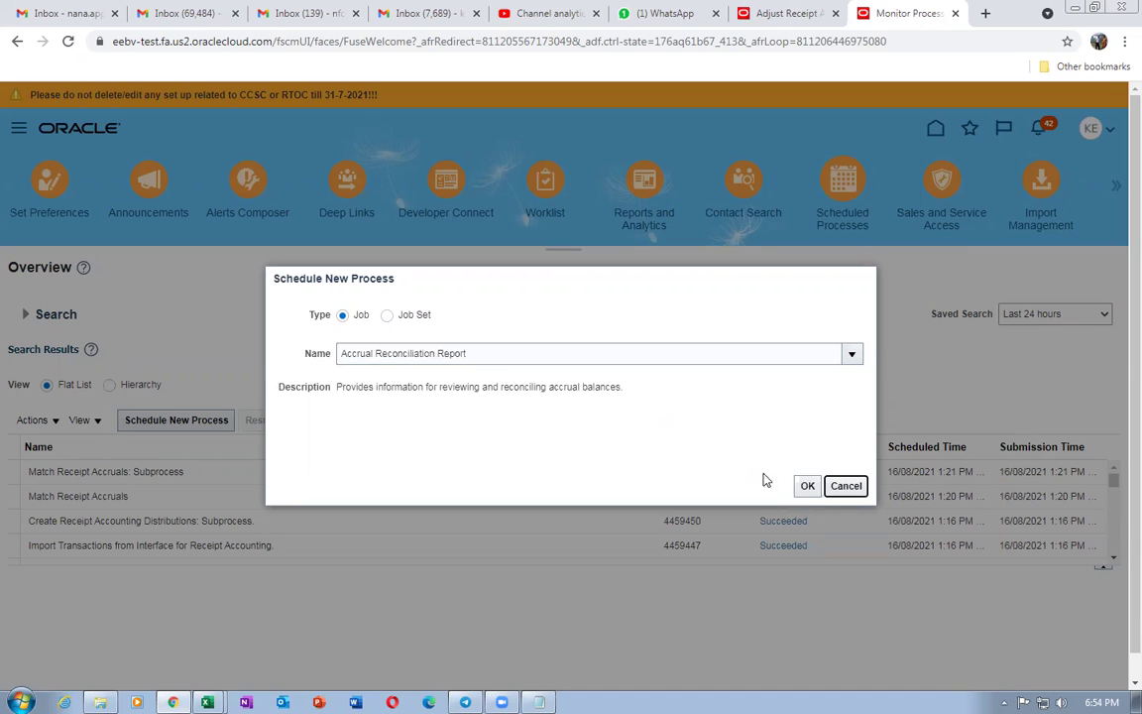
left_click(805, 485)
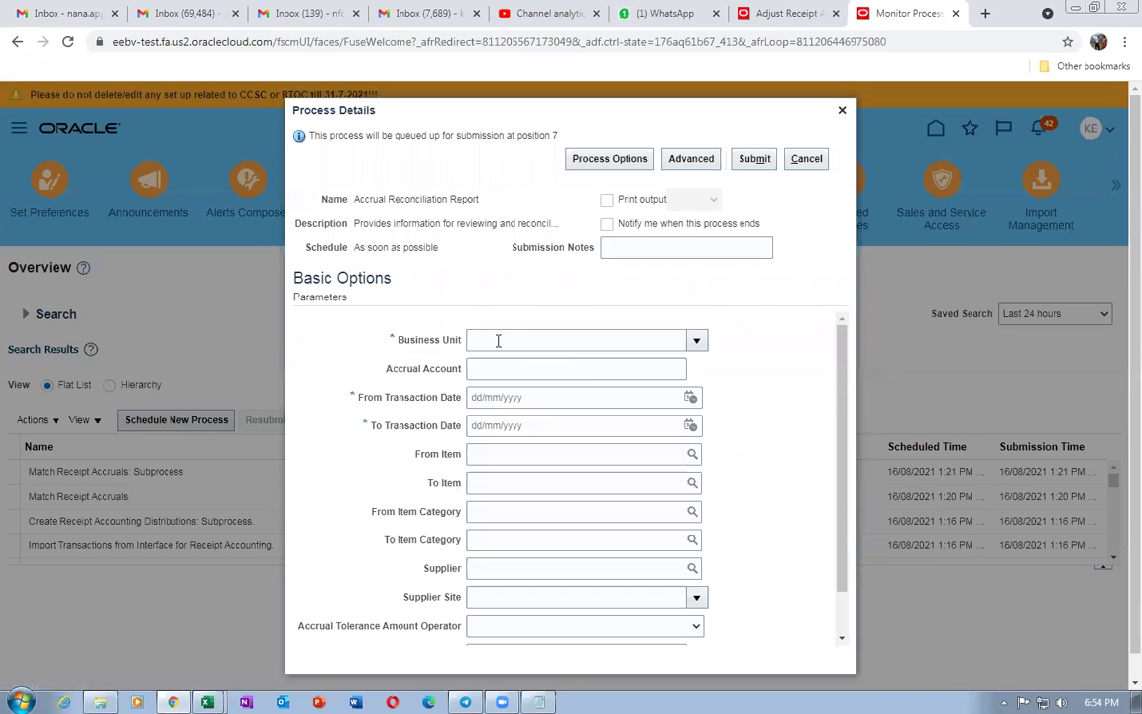
left_click(498, 340)
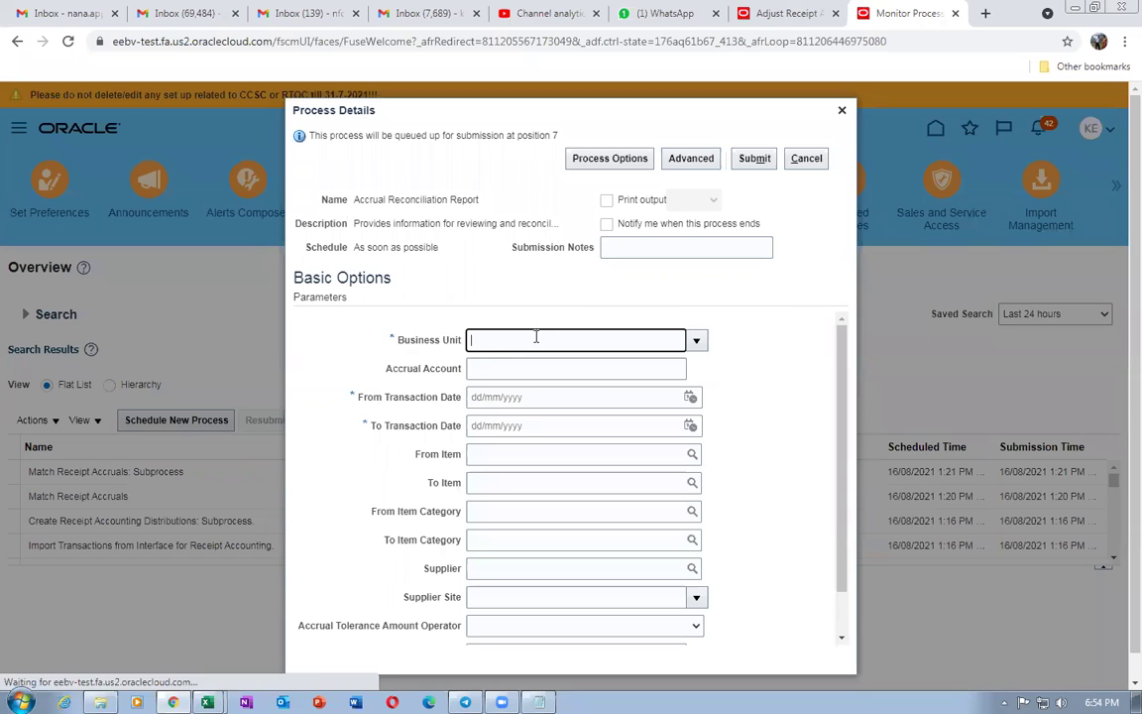
- Set the report's business unit to K02 and transaction dates 01/08/2021 to 31/08/2021
type("K02")
key("Tab")
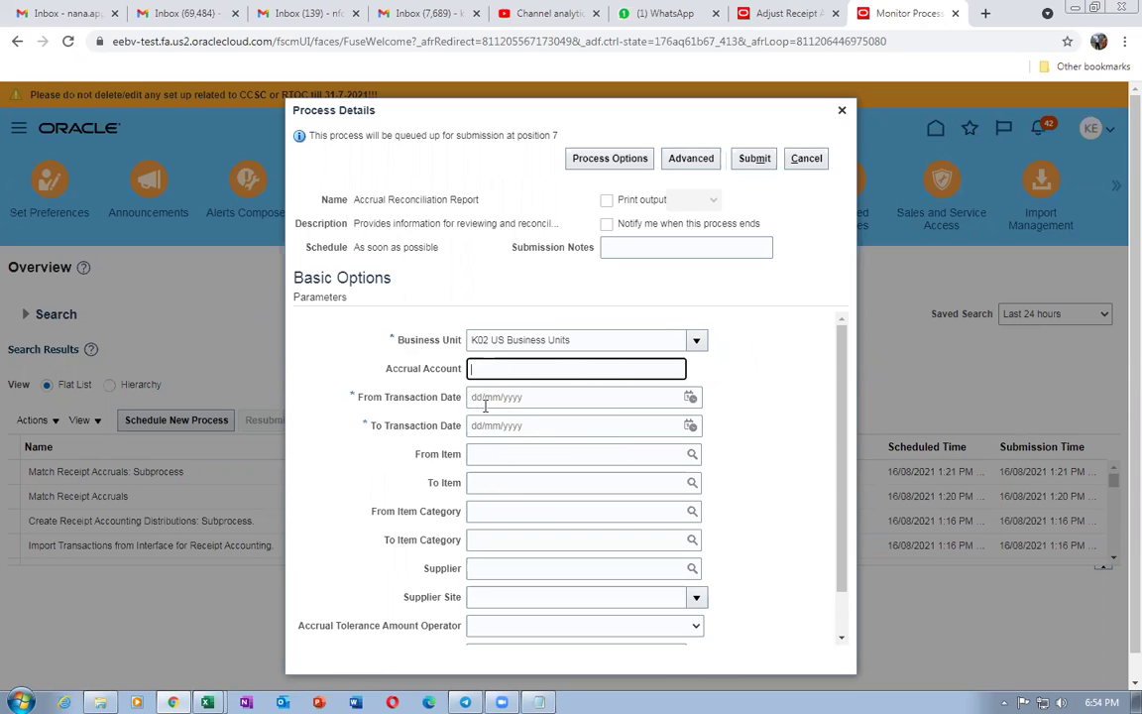
left_click(691, 399)
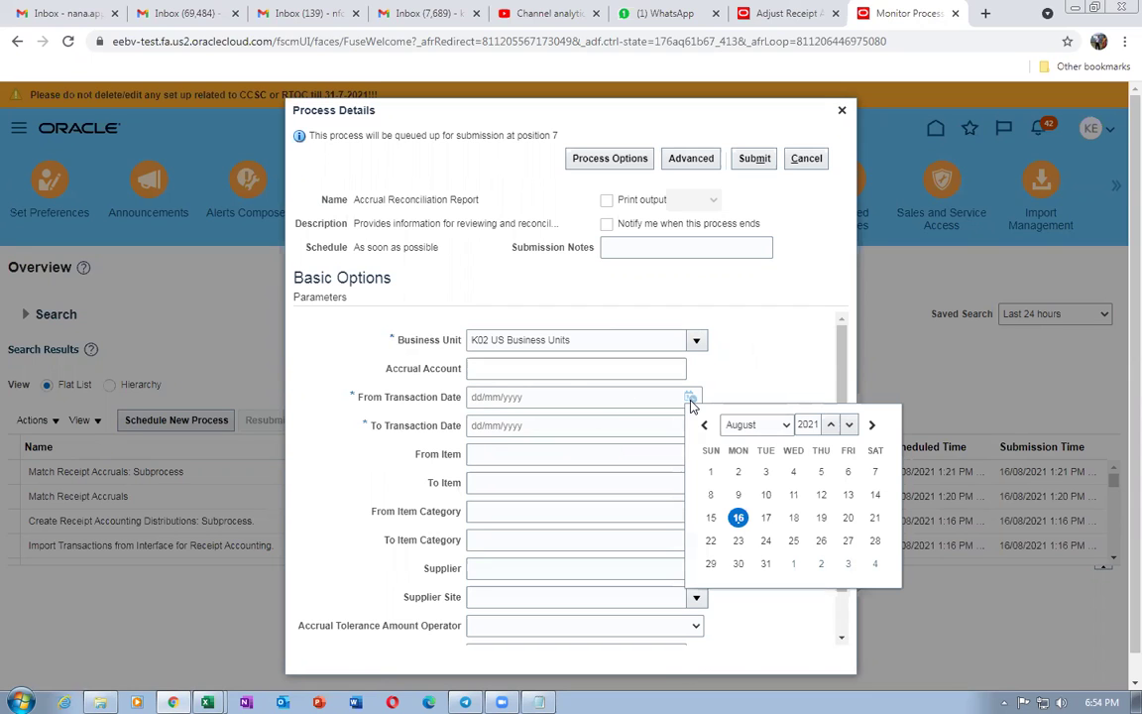
left_click(711, 469)
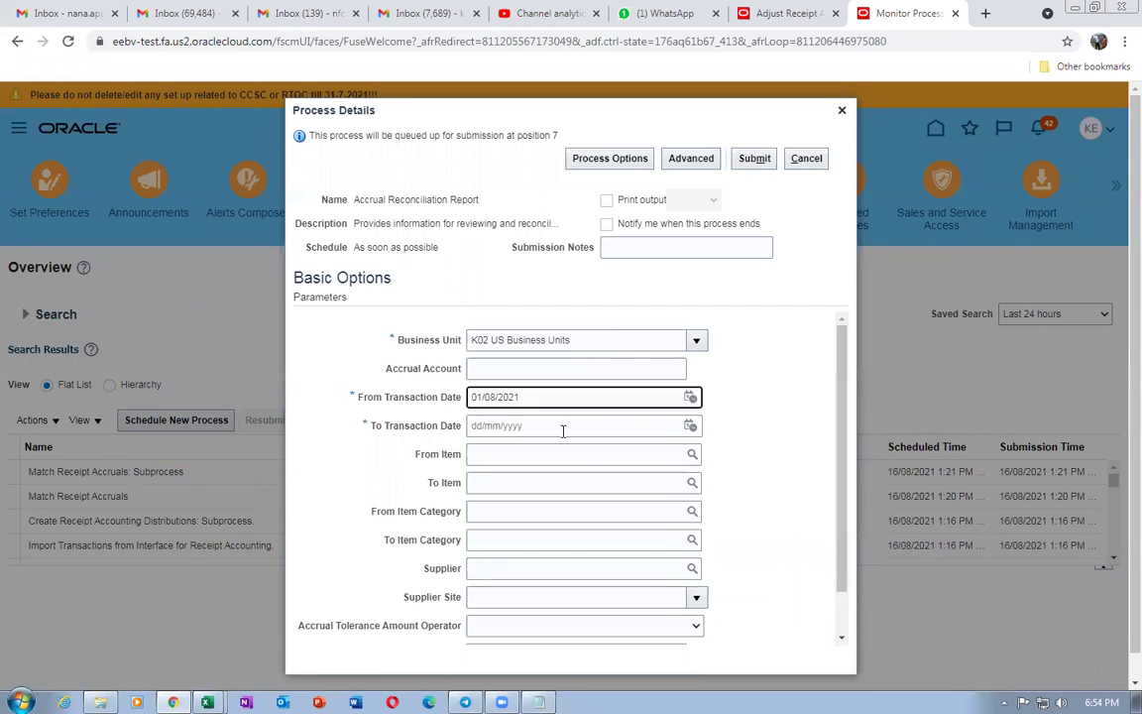
left_click(693, 426)
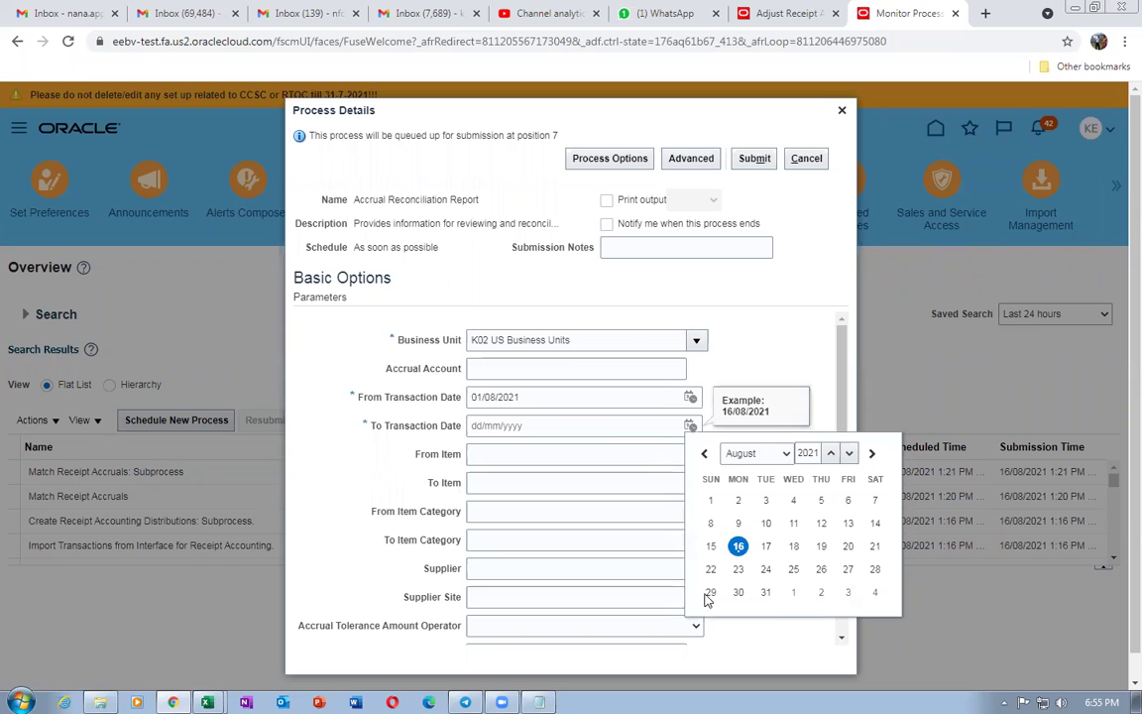
left_click(765, 592)
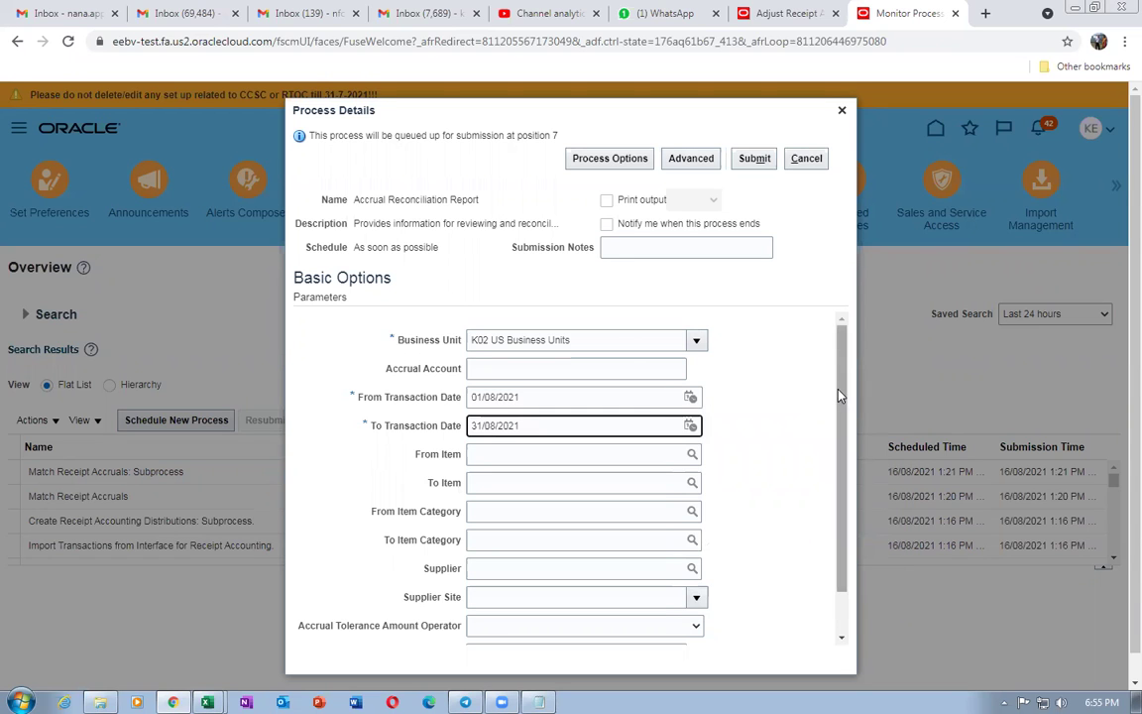
- Submit the Accrual Reconciliation Report and acknowledge the confirmation for process 4459478
scroll(843, 476, "down", 2)
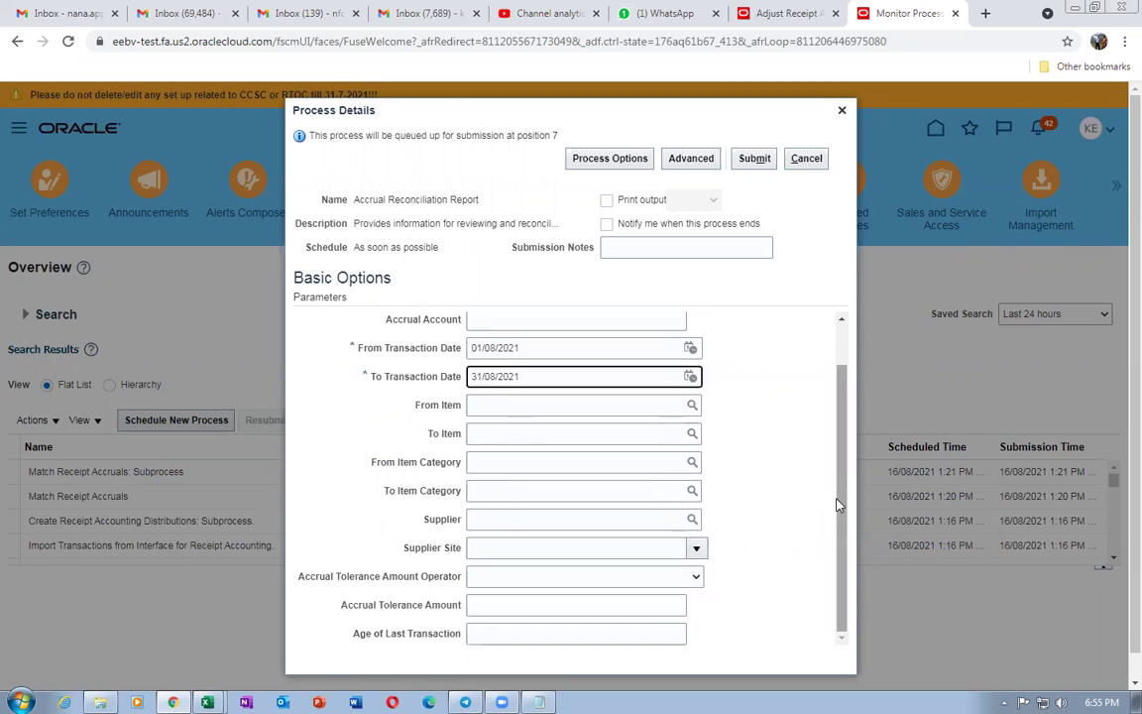
left_click_drag(839, 507, 867, 412)
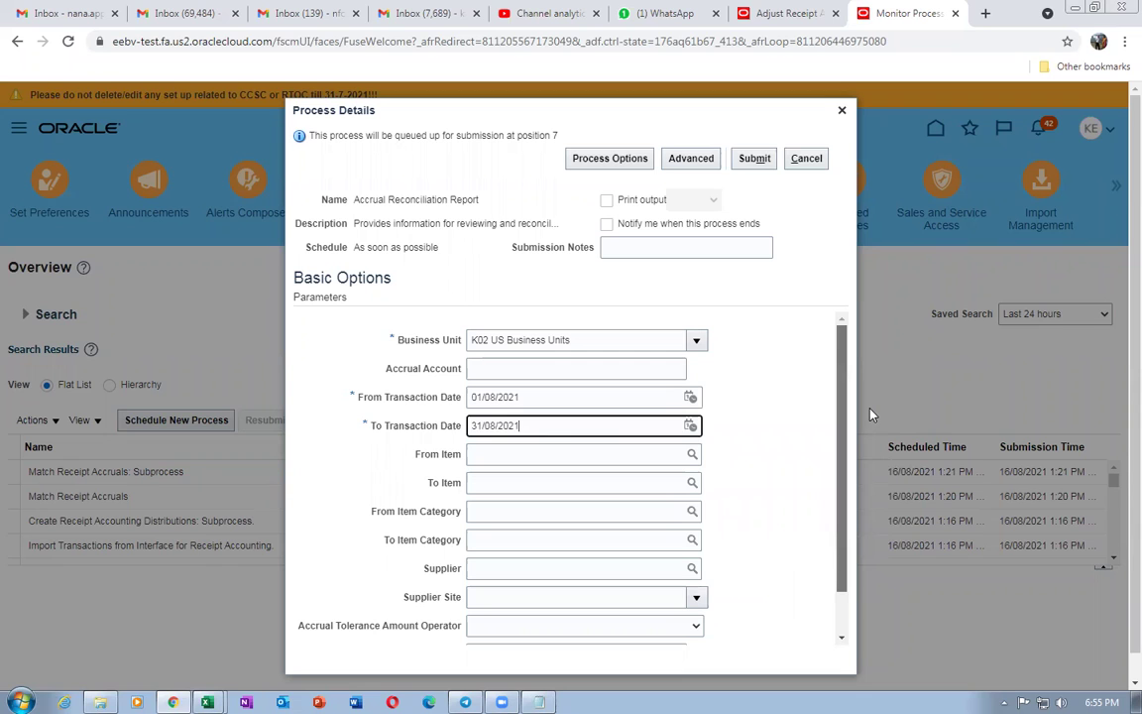
left_click(754, 157)
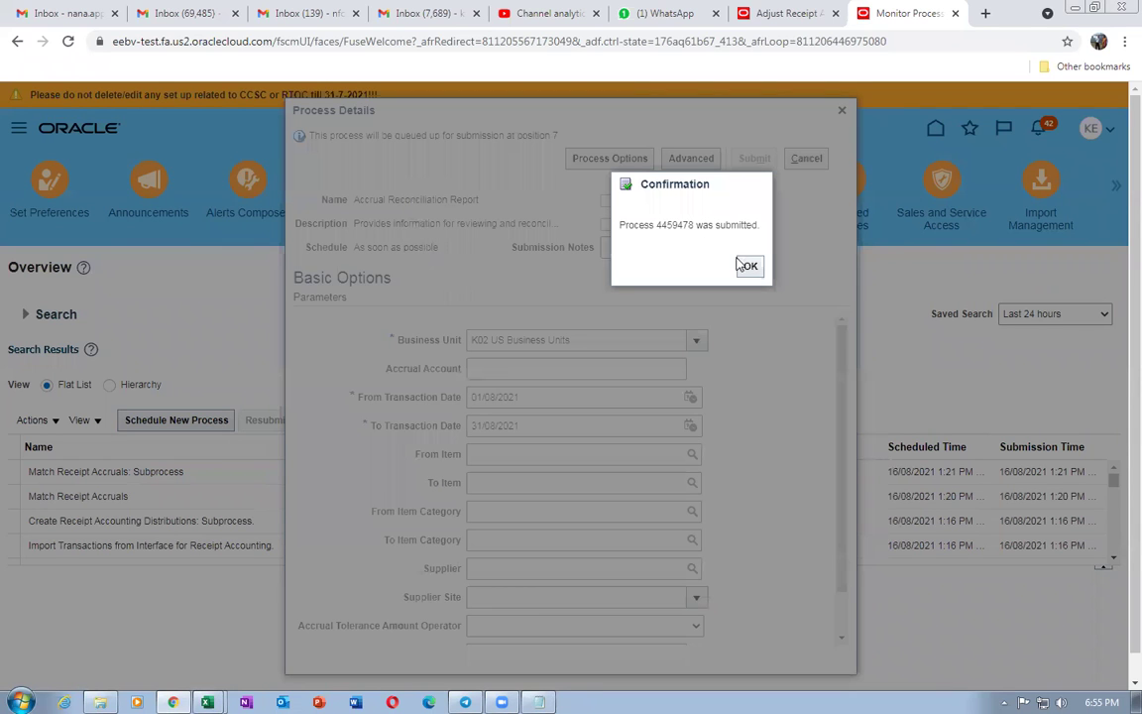
left_click(751, 265)
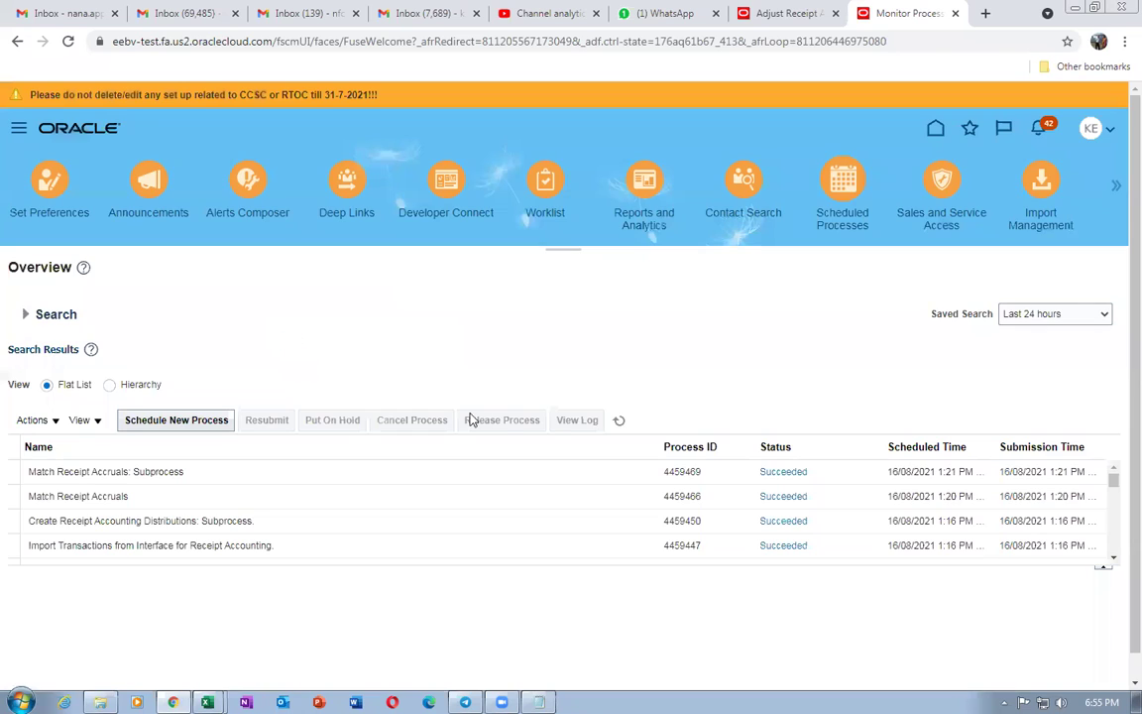
- Refresh until Accrual Reconciliation Report process 4459478 shows Succeeded, then scroll to its details
left_click(620, 421)
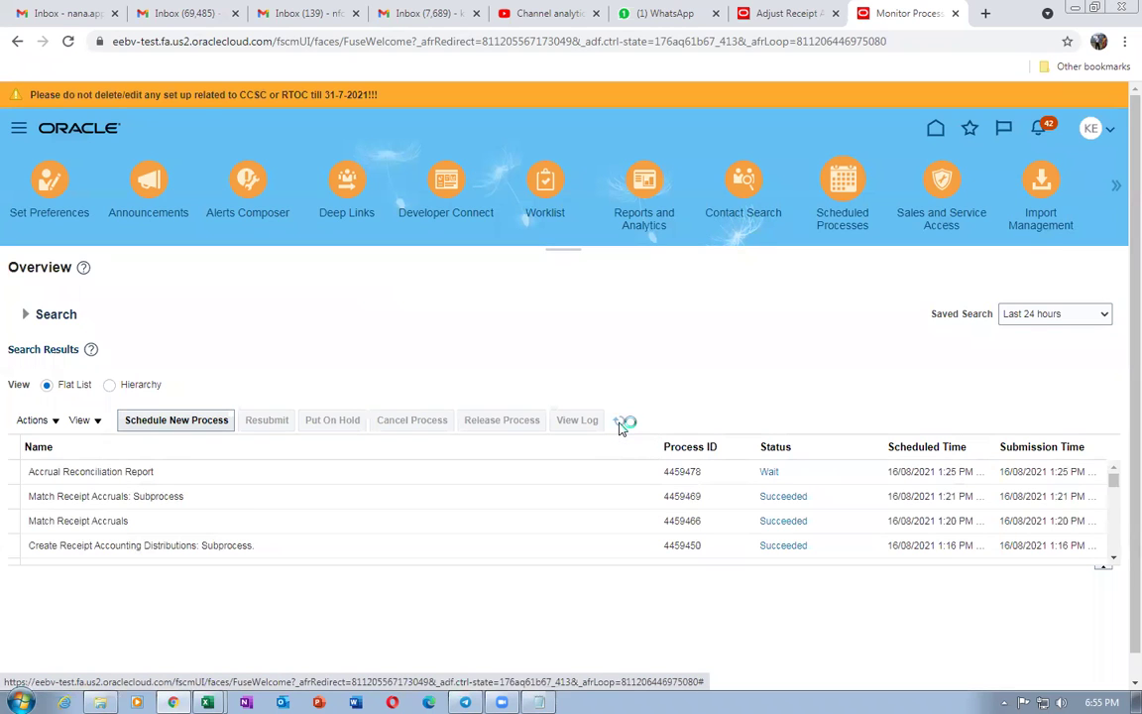
left_click(619, 425)
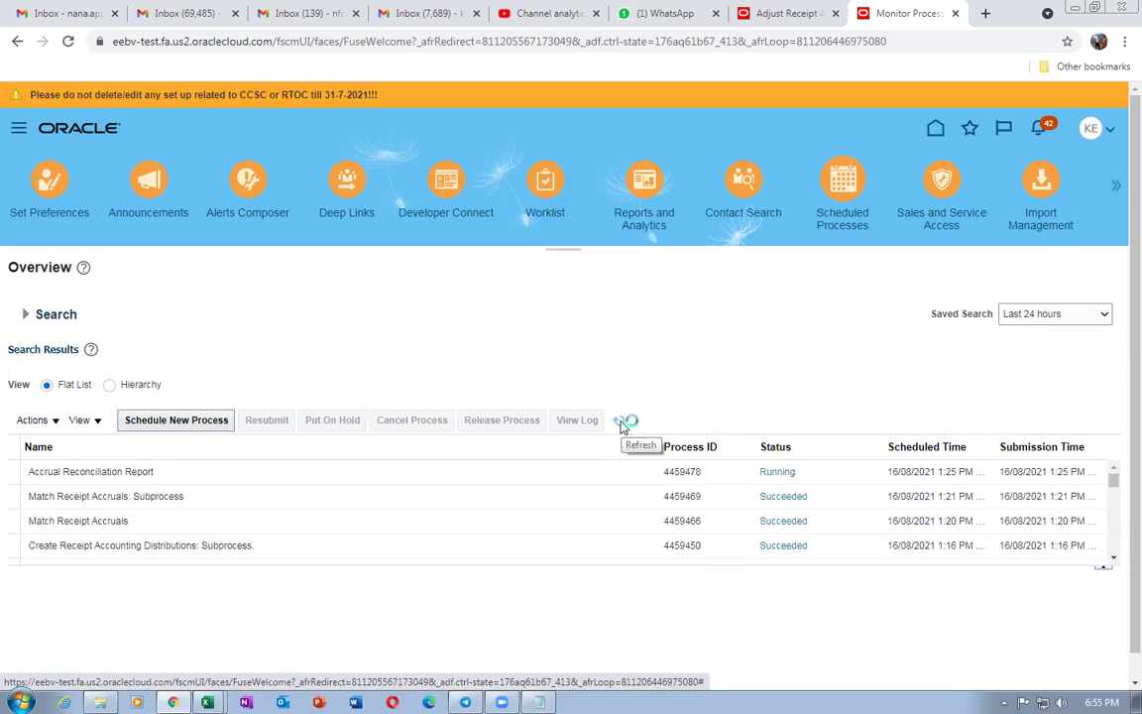
left_click(620, 423)
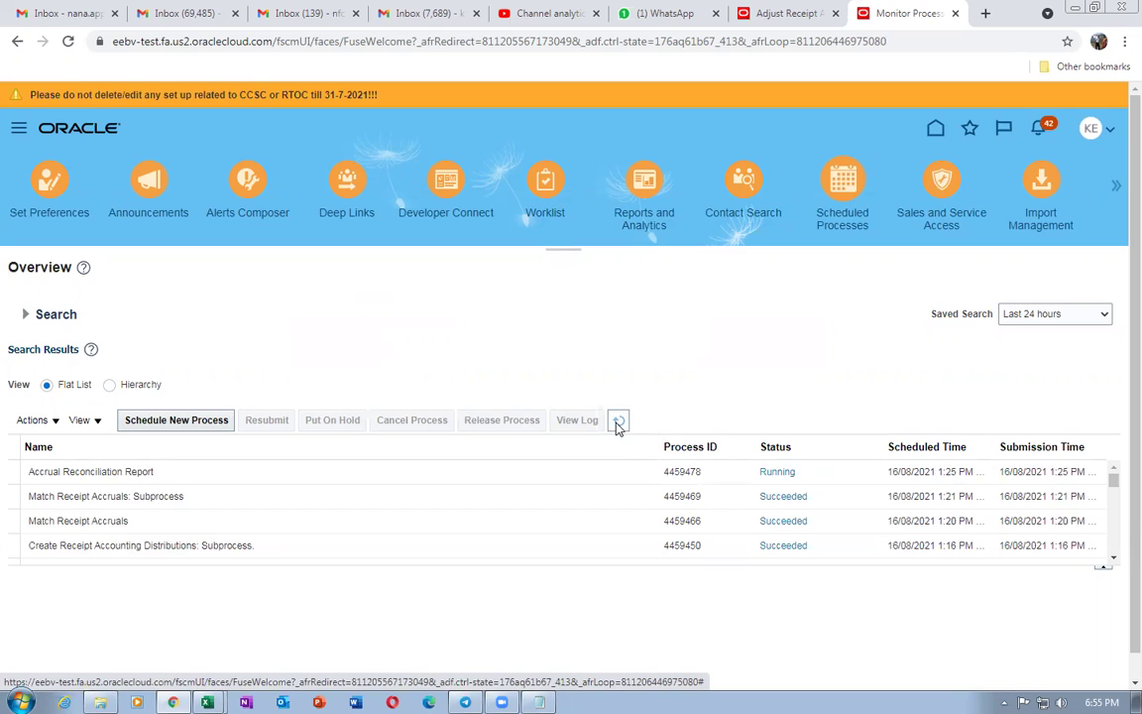
left_click(618, 421)
left_click(619, 423)
left_click(621, 423)
left_click(621, 422)
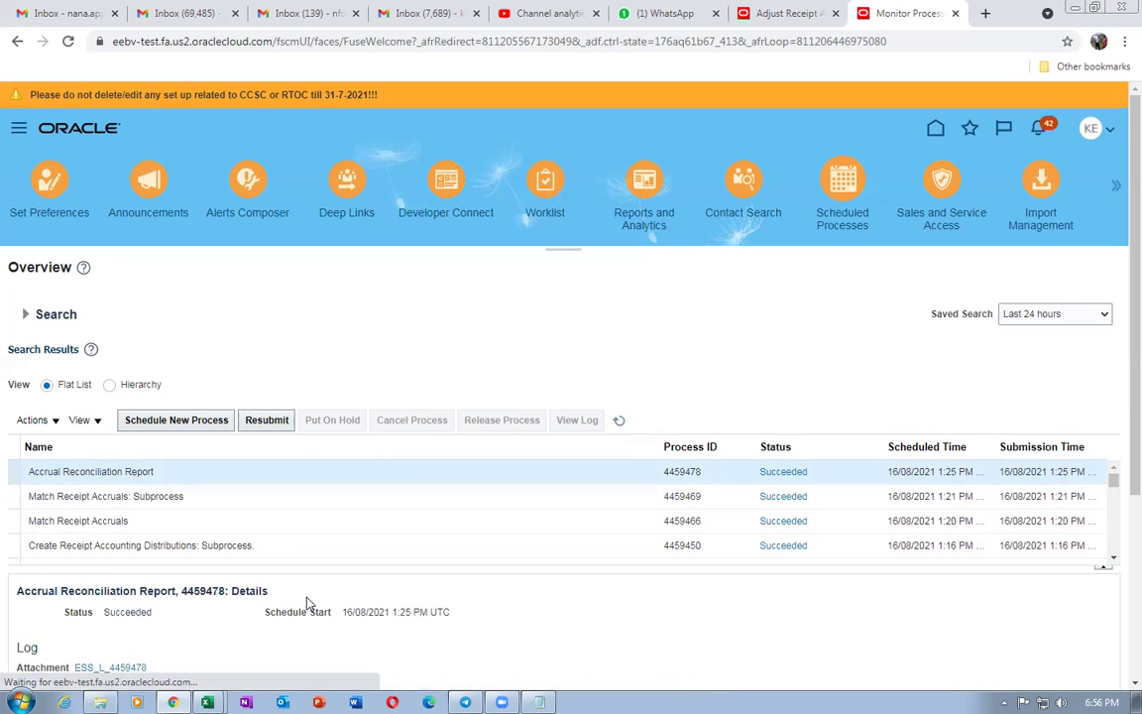
scroll(298, 604, "down", 2)
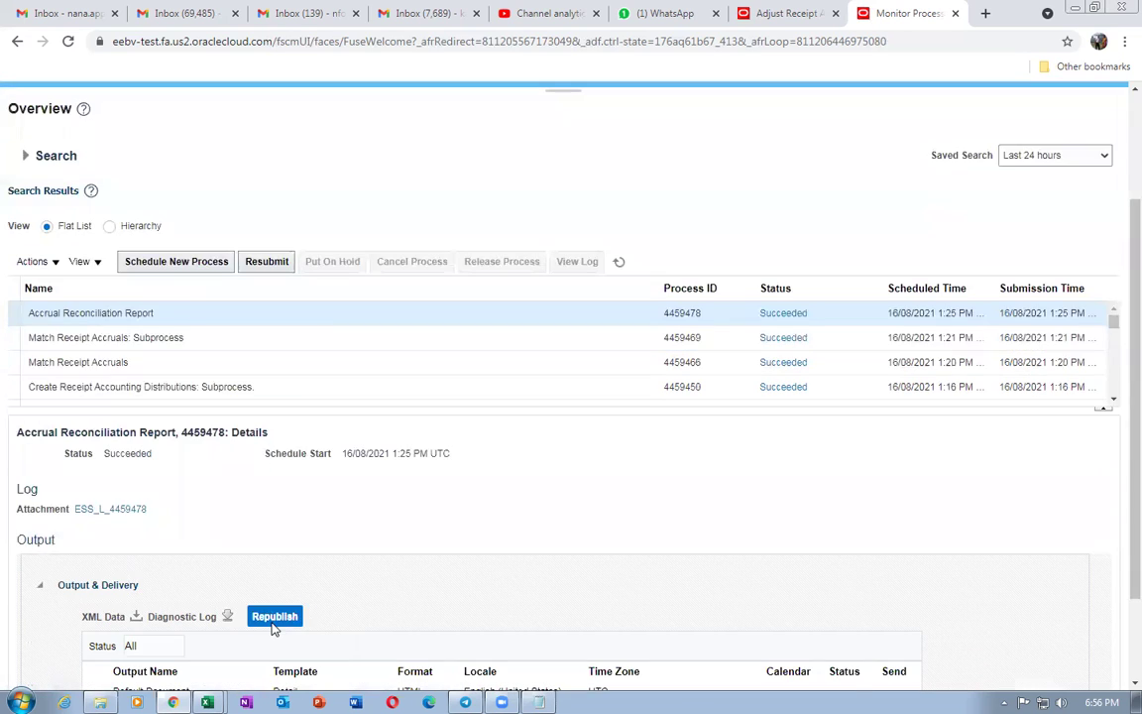
- Republish the report, export it as AccrualReconciliationReport_Detail.pdf, and view all downloads
left_click(276, 618)
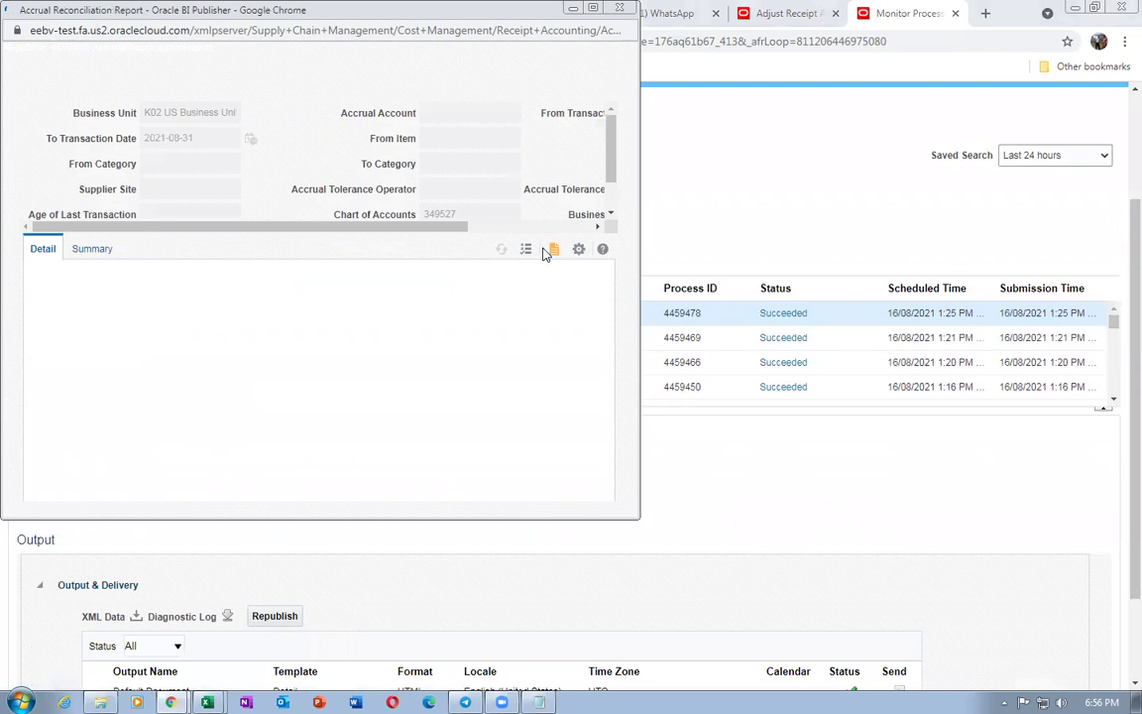
left_click(578, 249)
mouse_move(563, 281)
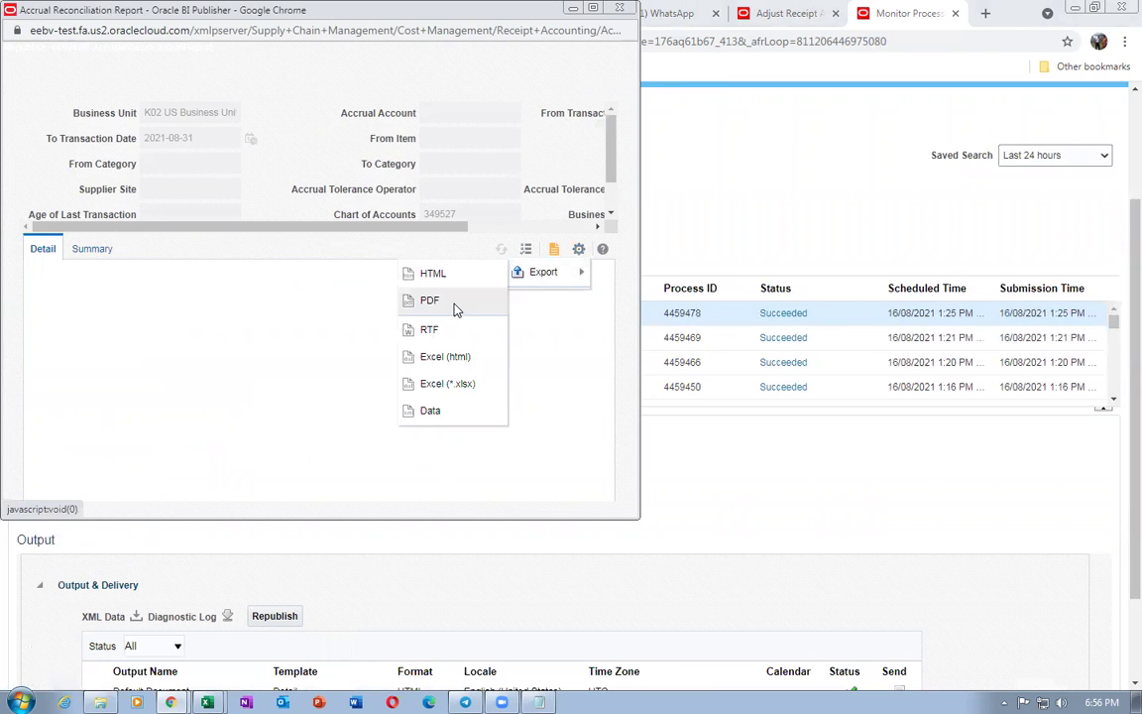
left_click(454, 303)
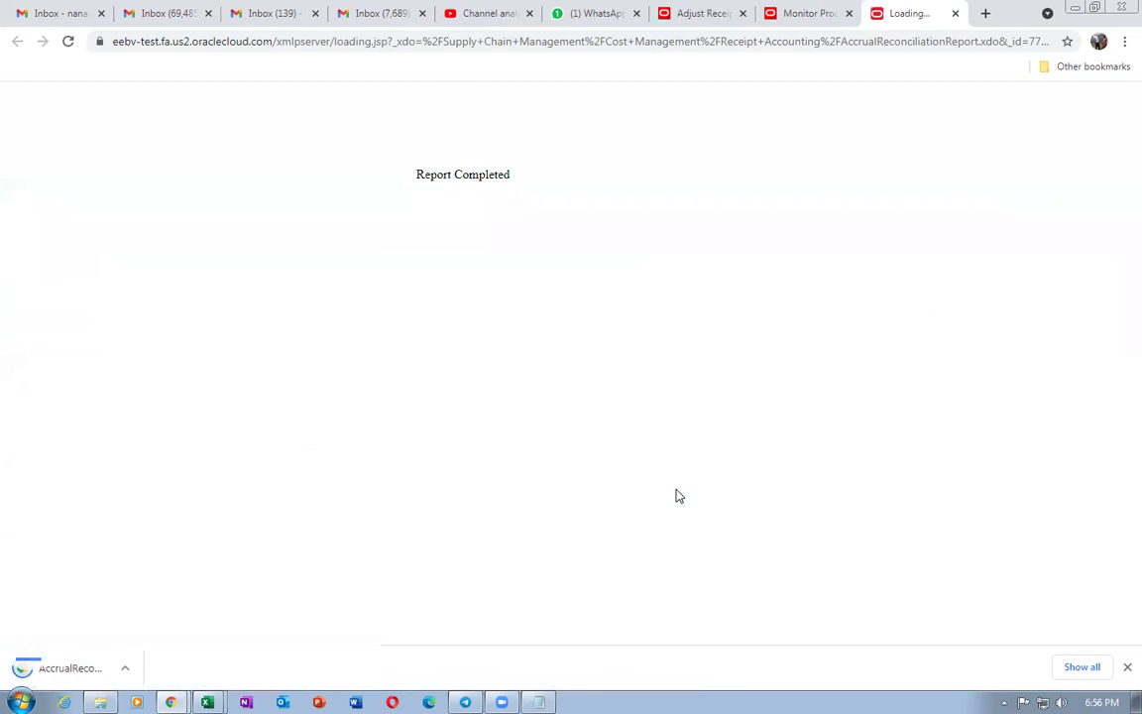
left_click(1081, 666)
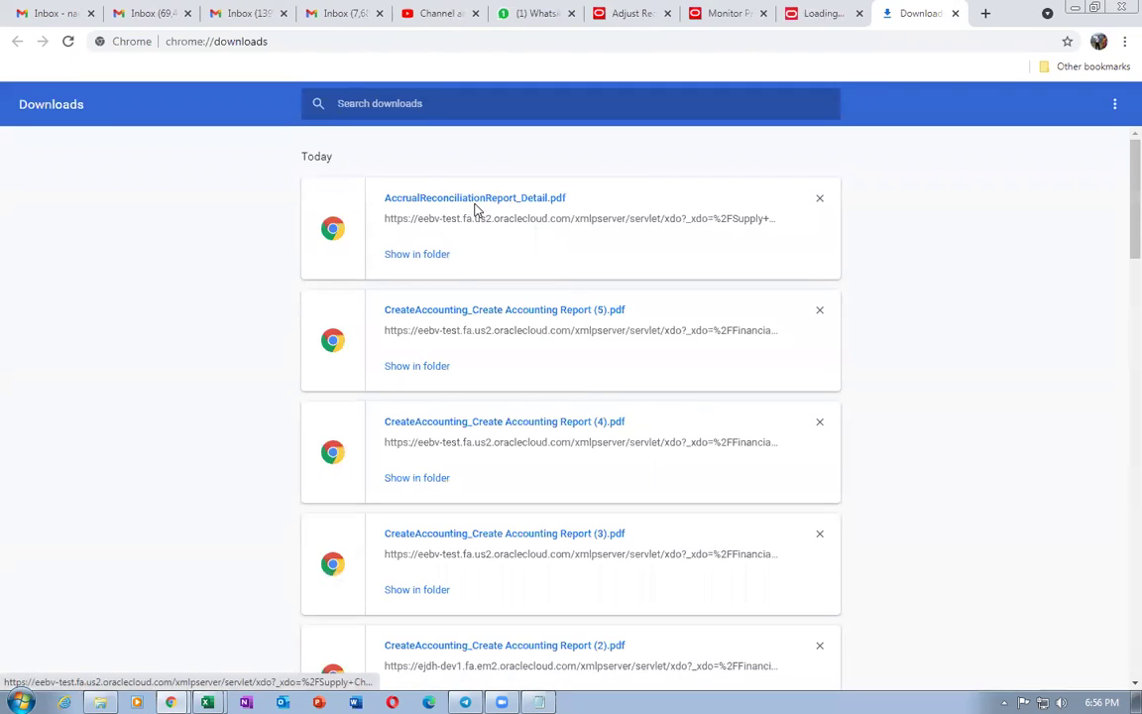
- Open AccrualReconciliationReport_Detail.pdf from Chrome's downloads list
left_click(474, 201)
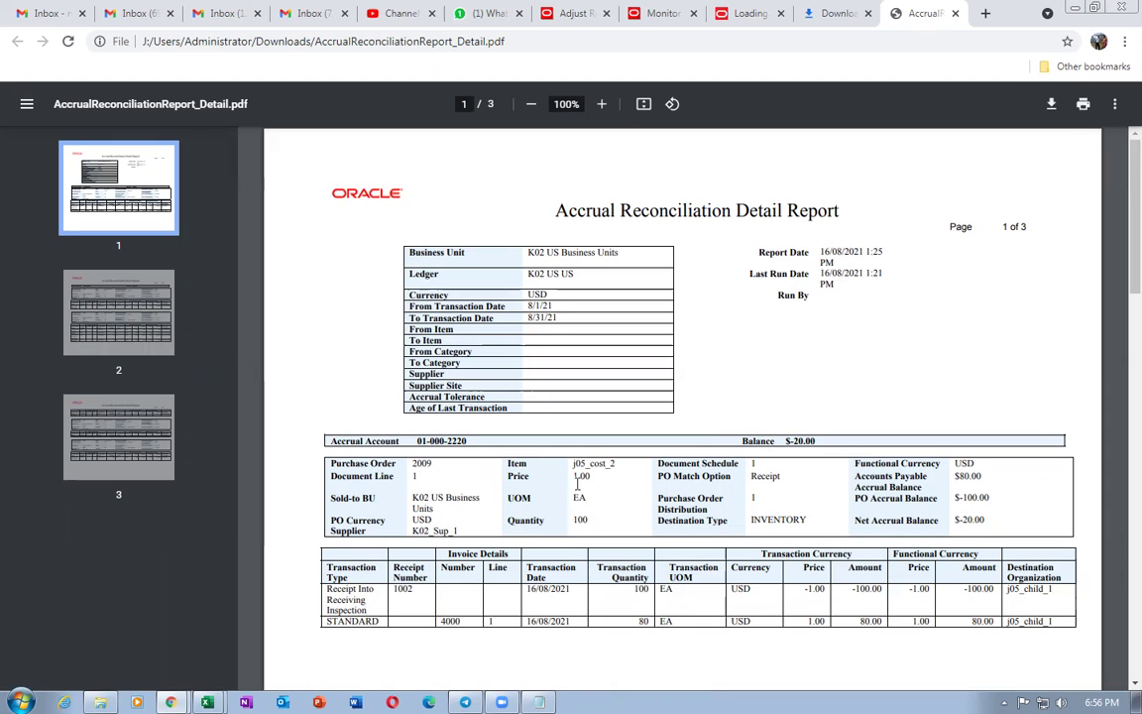
- Review the accrual report and highlight PO 2009's $-20.00 Net Accrual Balance
left_click_drag(578, 466, 352, 602)
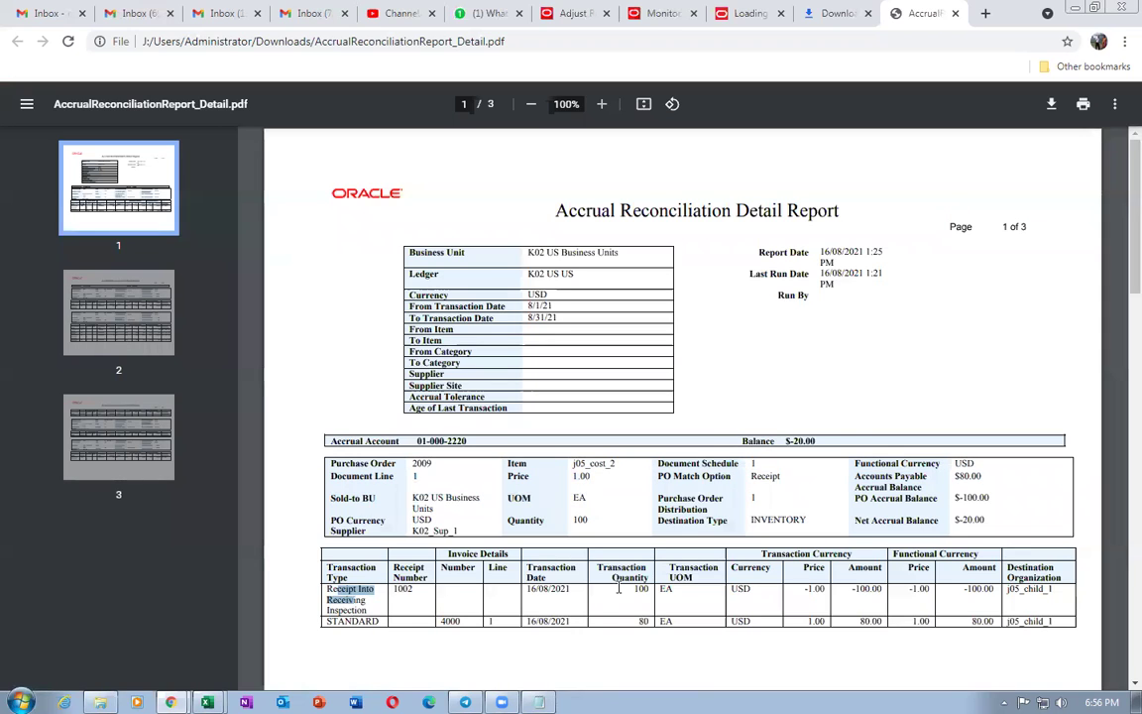
left_click(379, 622)
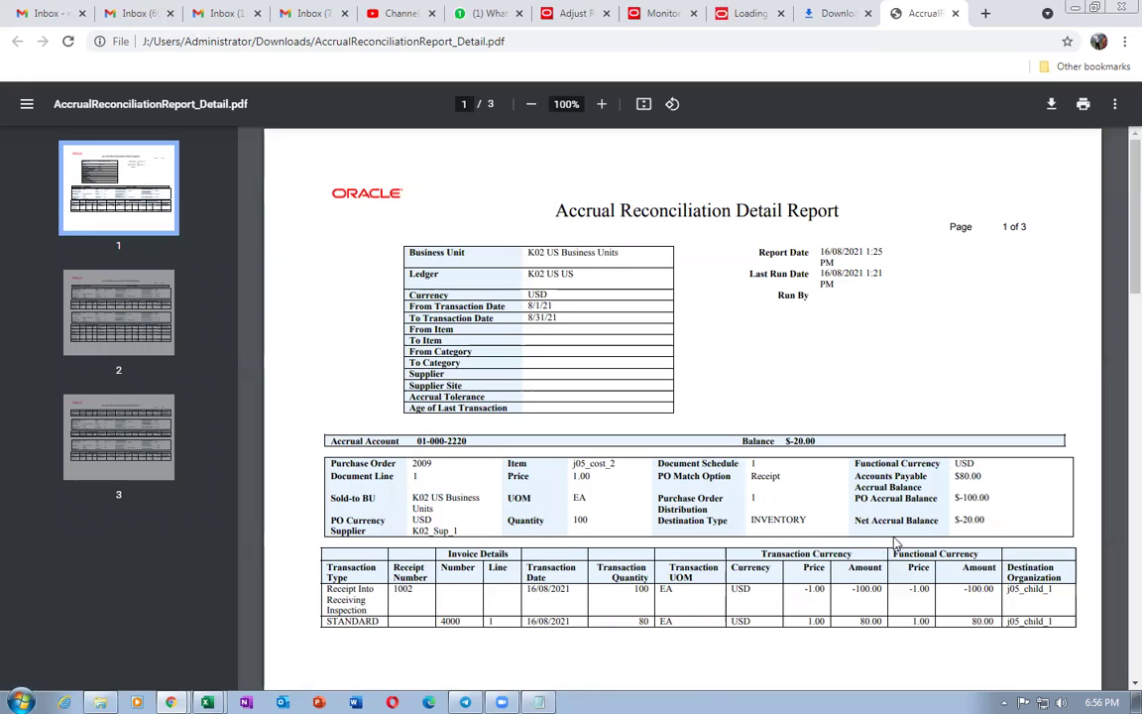
left_click_drag(954, 519, 984, 523)
scroll(583, 662, "down", 4)
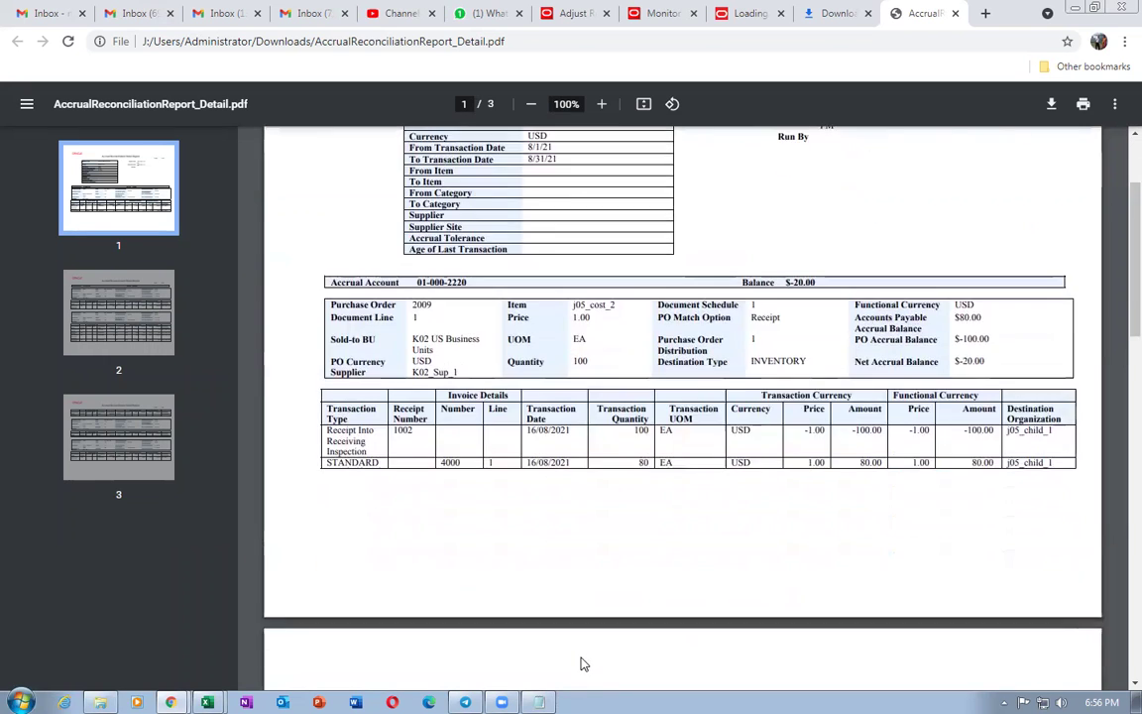
scroll(583, 662, "down", 2)
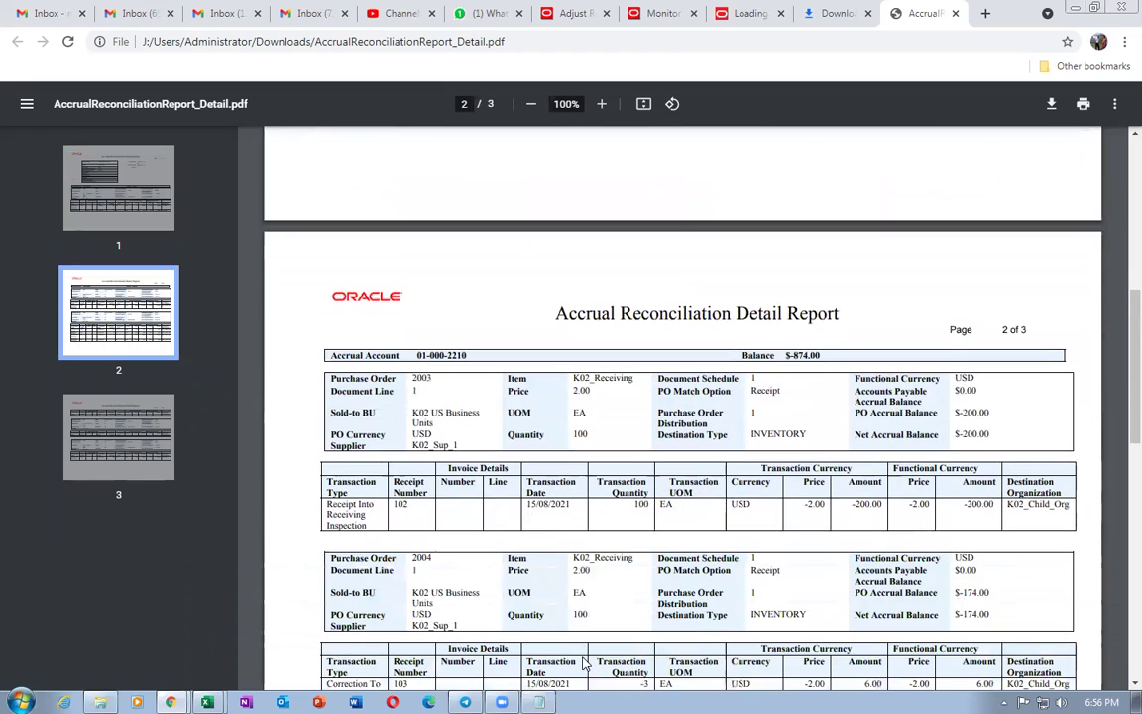
scroll(474, 434, "up", 5)
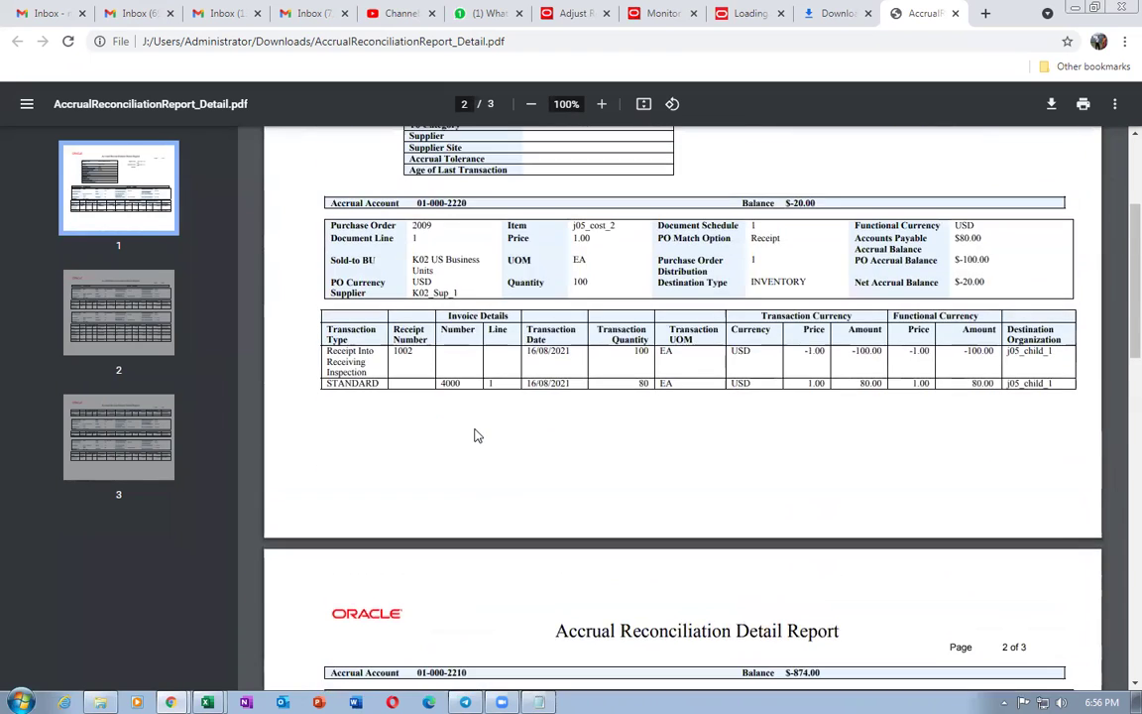
scroll(515, 452, "up", 2)
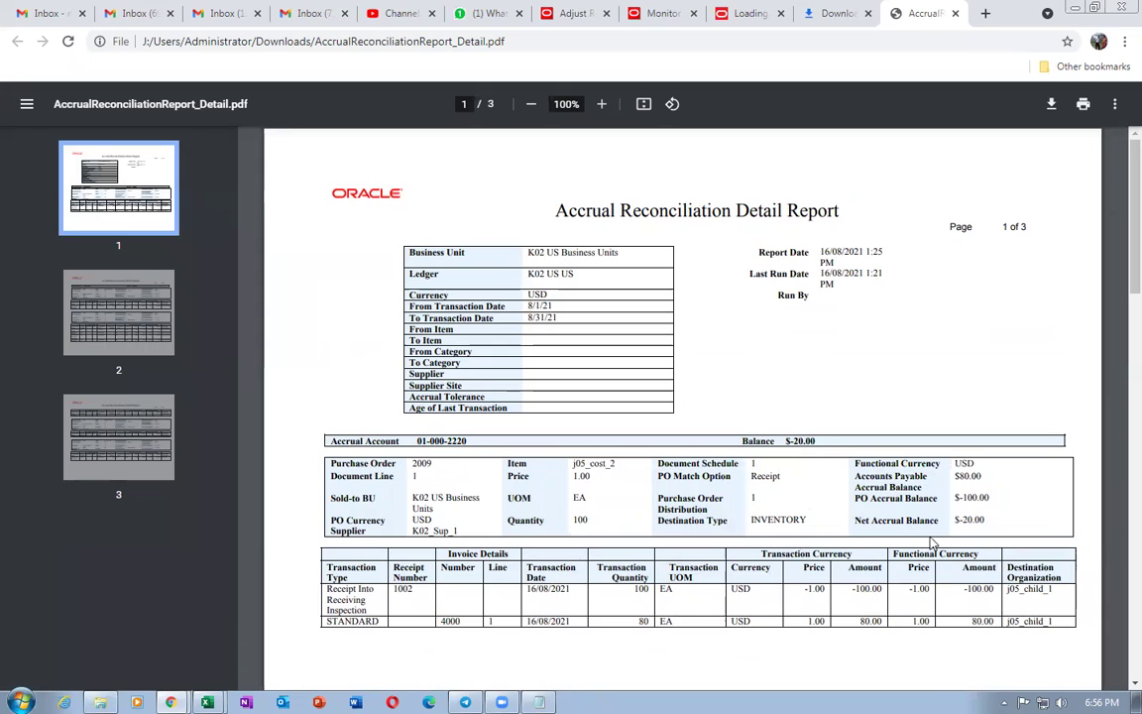
left_click_drag(954, 521, 985, 523)
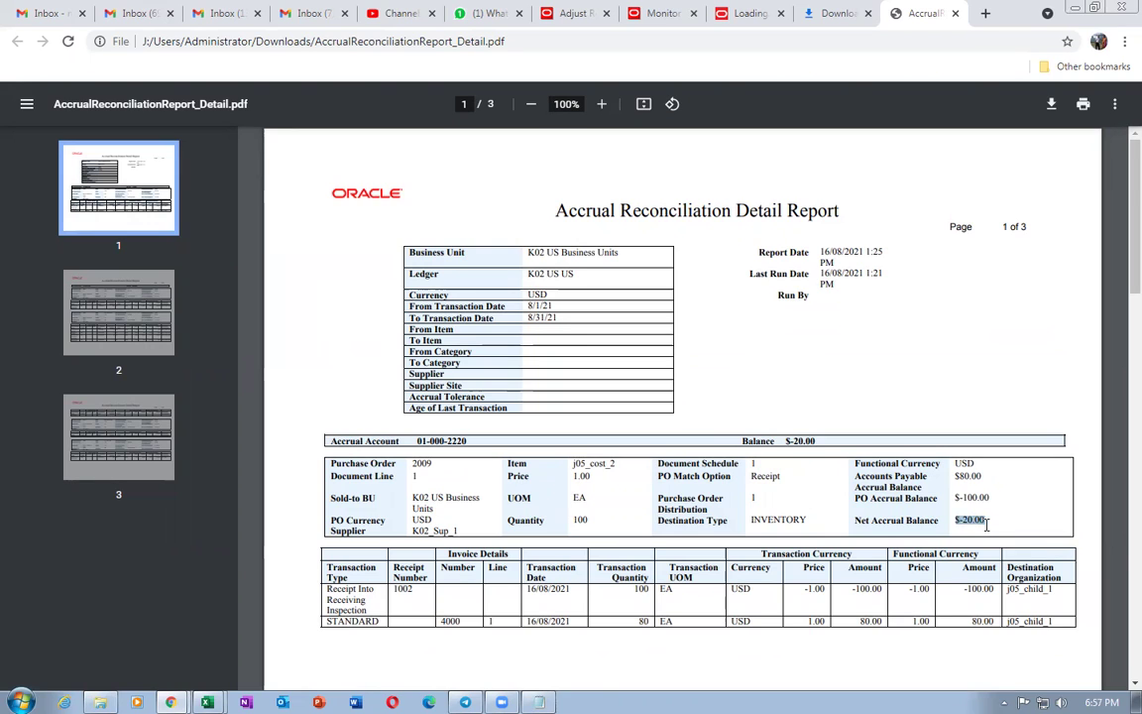
left_click(995, 519)
left_click_drag(956, 524, 987, 528)
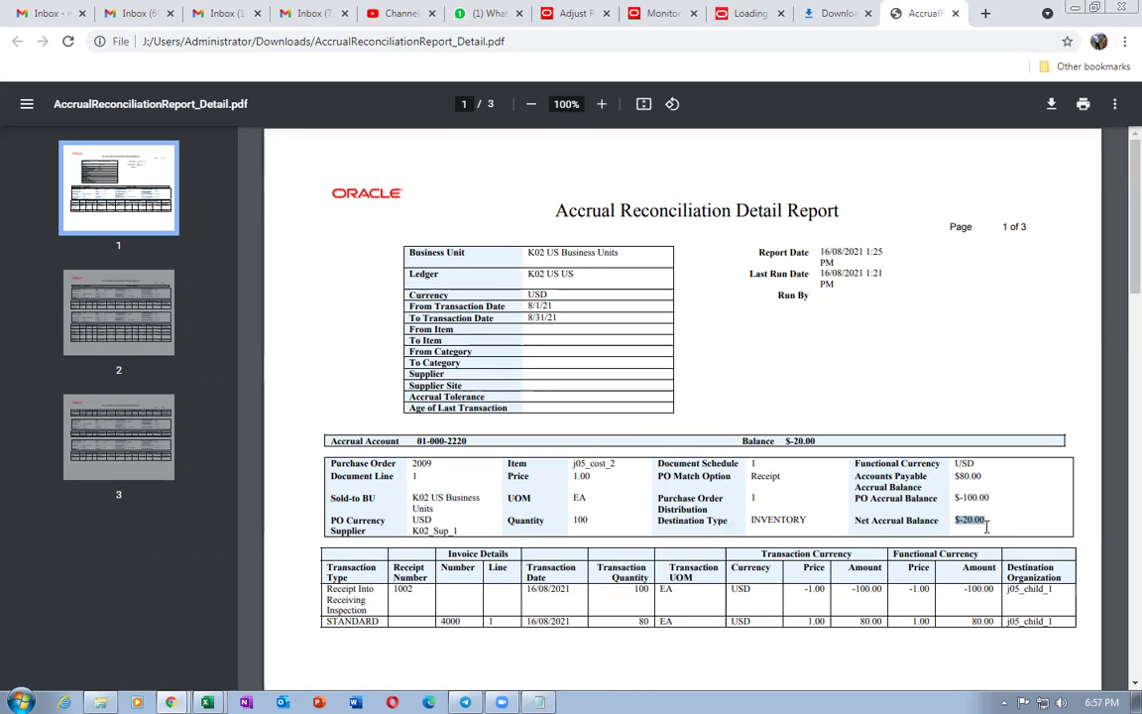
- Close the PDF report, Downloads and report loading tabs
left_click(955, 13)
left_click(955, 13)
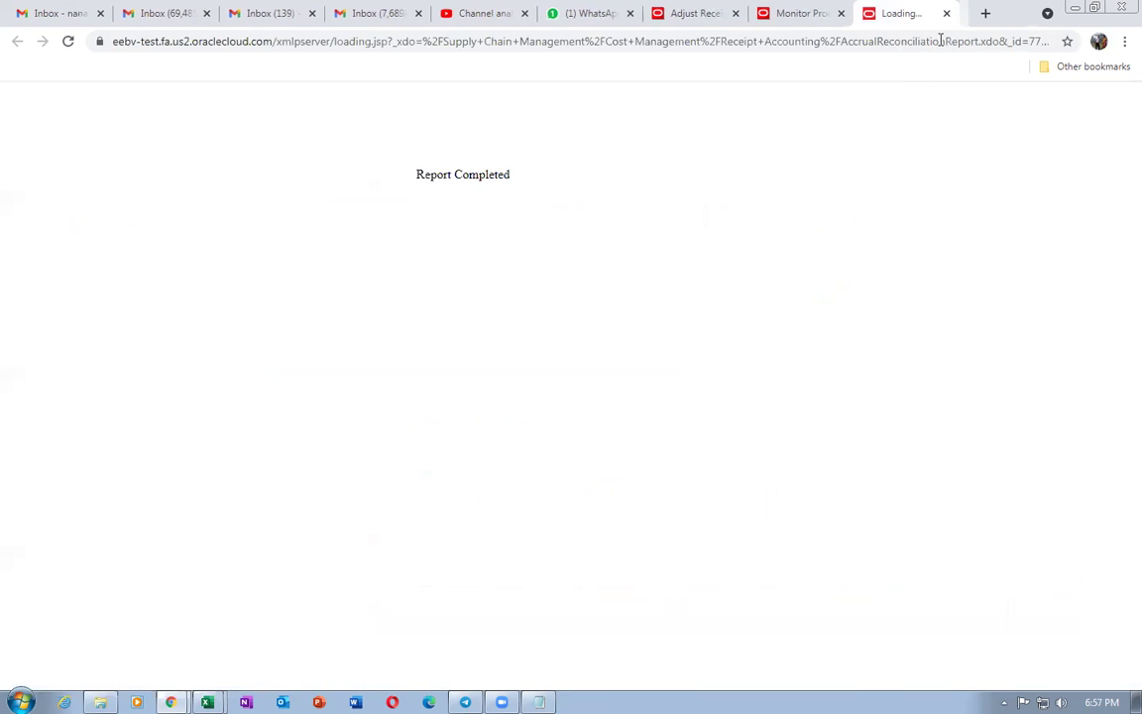
left_click(956, 13)
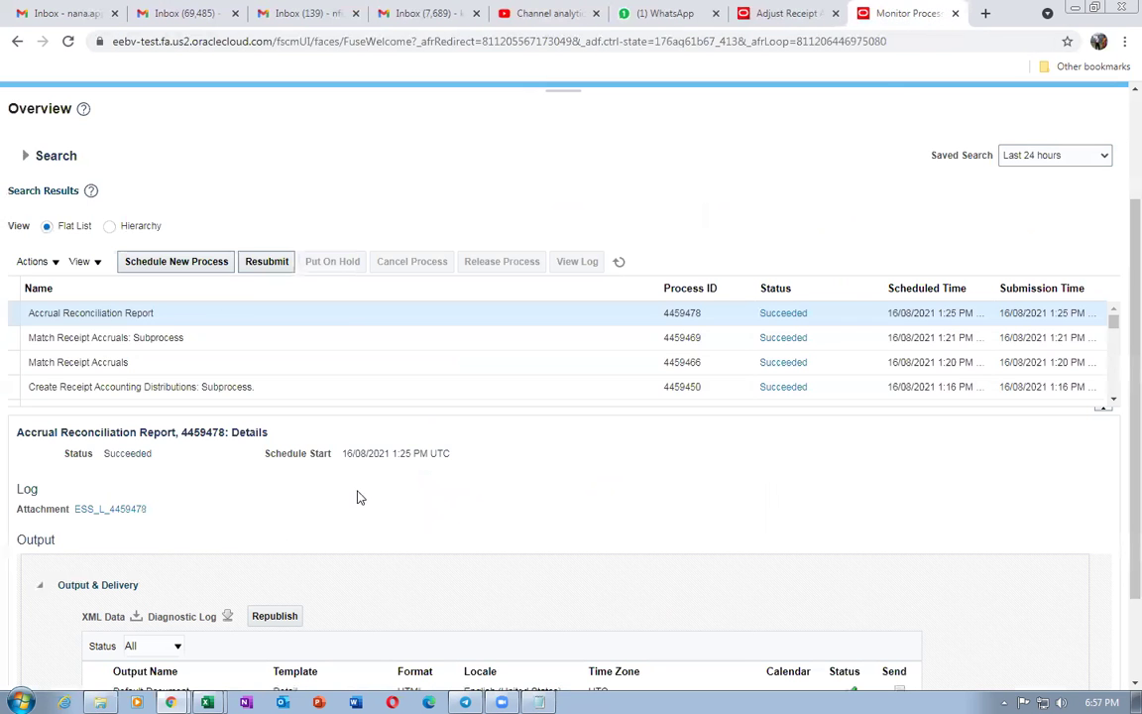
- Leave the accrual adjustment page, review K02's audit clearing balances showing PO 2009 at -20.00 USD, then close them
left_click(773, 22)
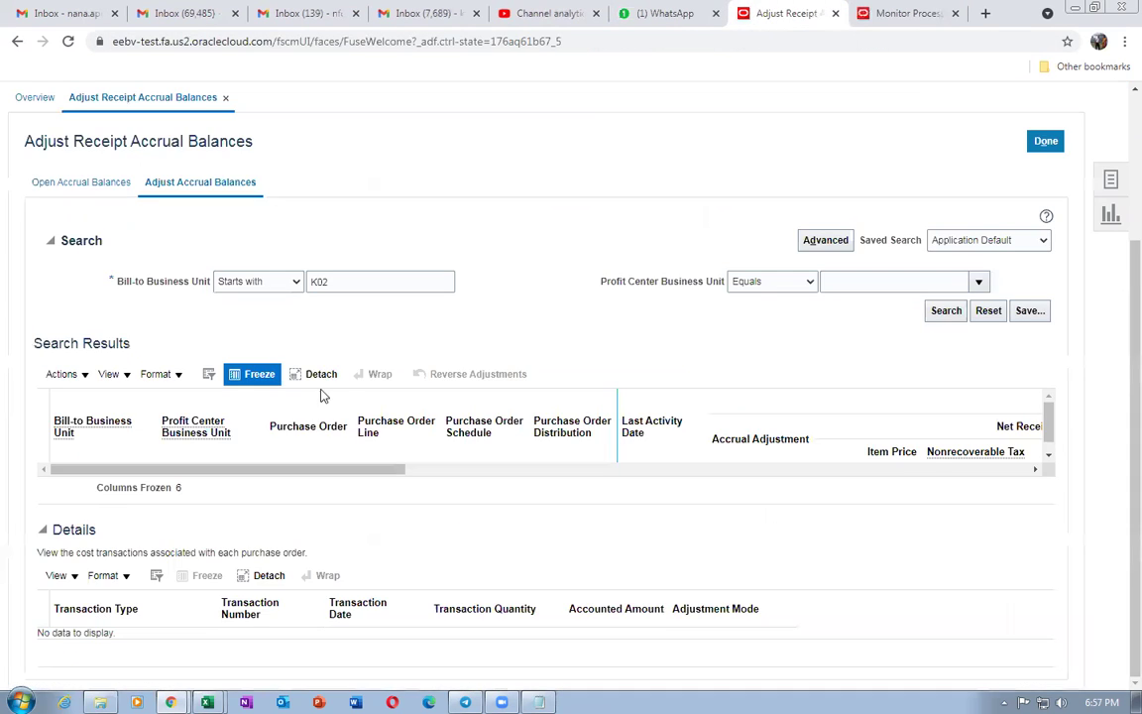
scroll(761, 369, "up", 2)
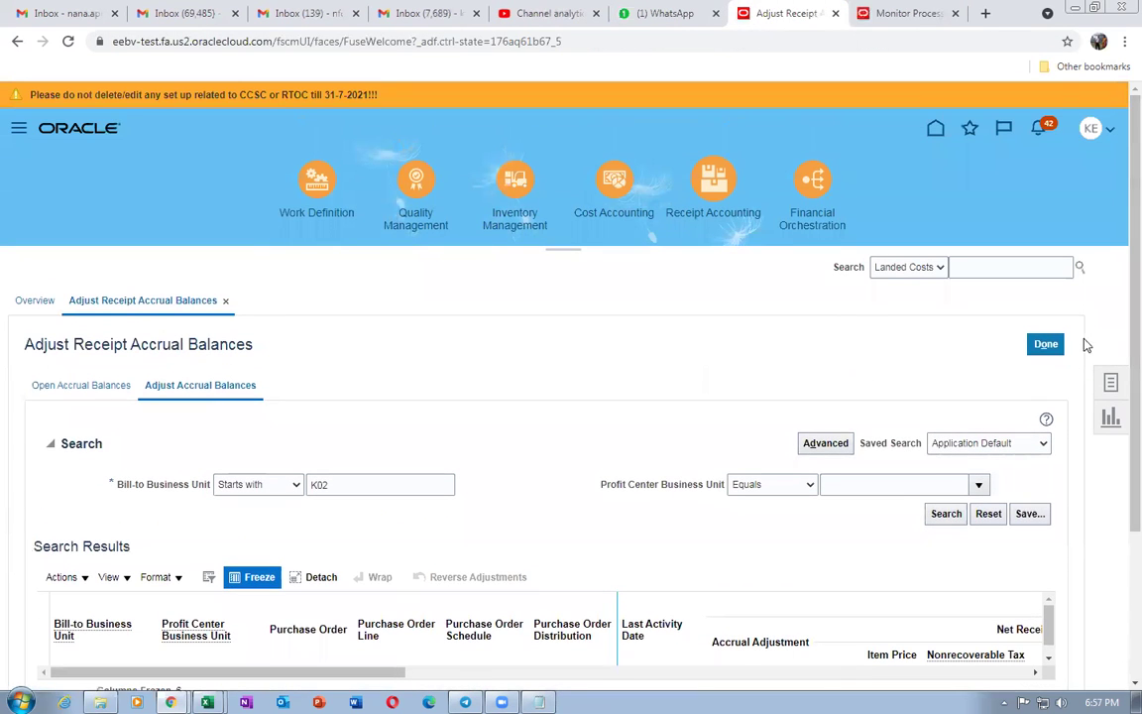
left_click(1048, 344)
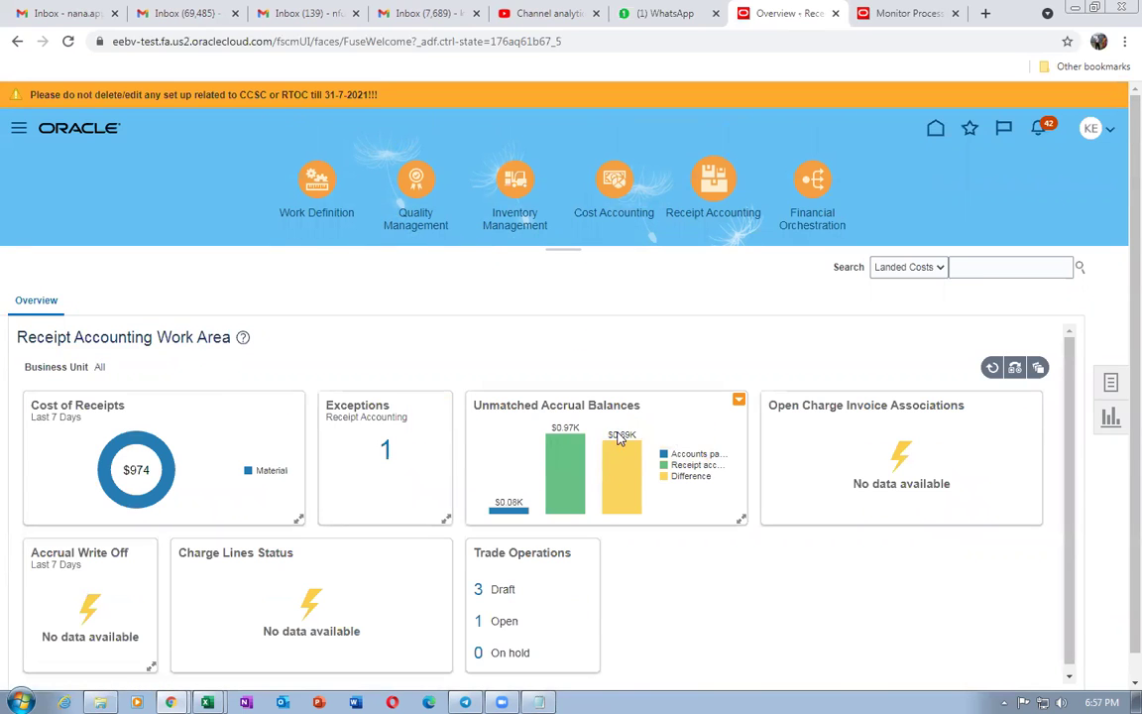
left_click(541, 469)
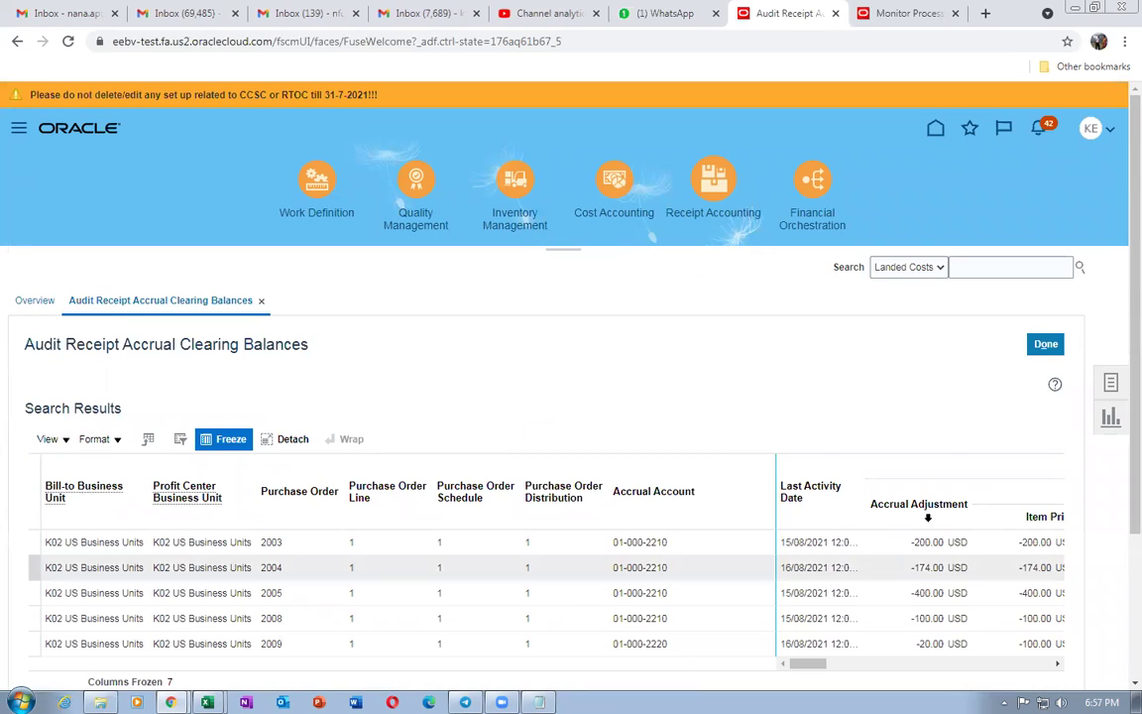
left_click(1049, 347)
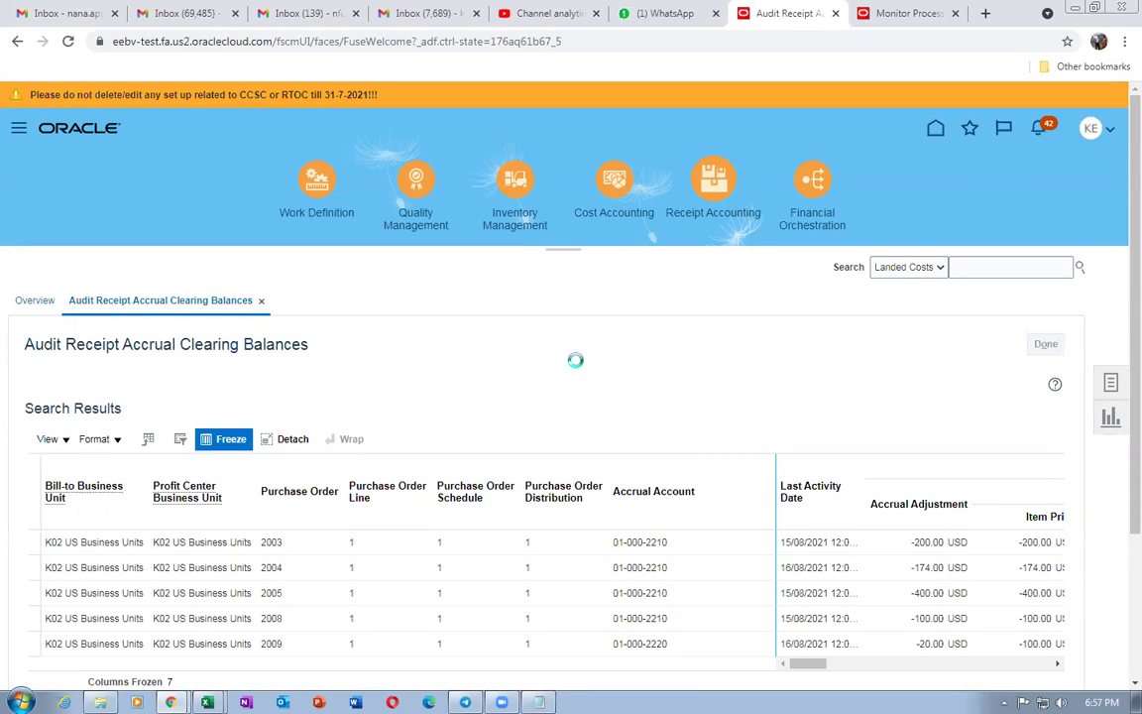
- Search Adjust Receipt Accrual Balances for Bill-to Business Unit starting with K02 and select PO 2009
left_click(1110, 383)
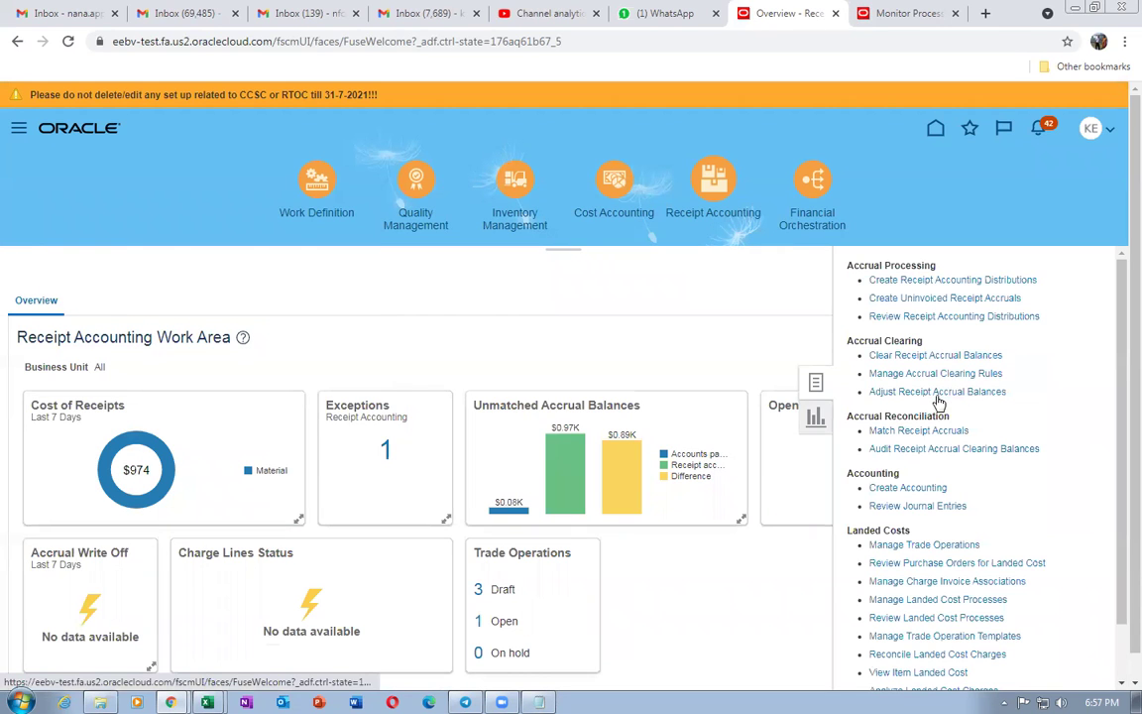
left_click(938, 394)
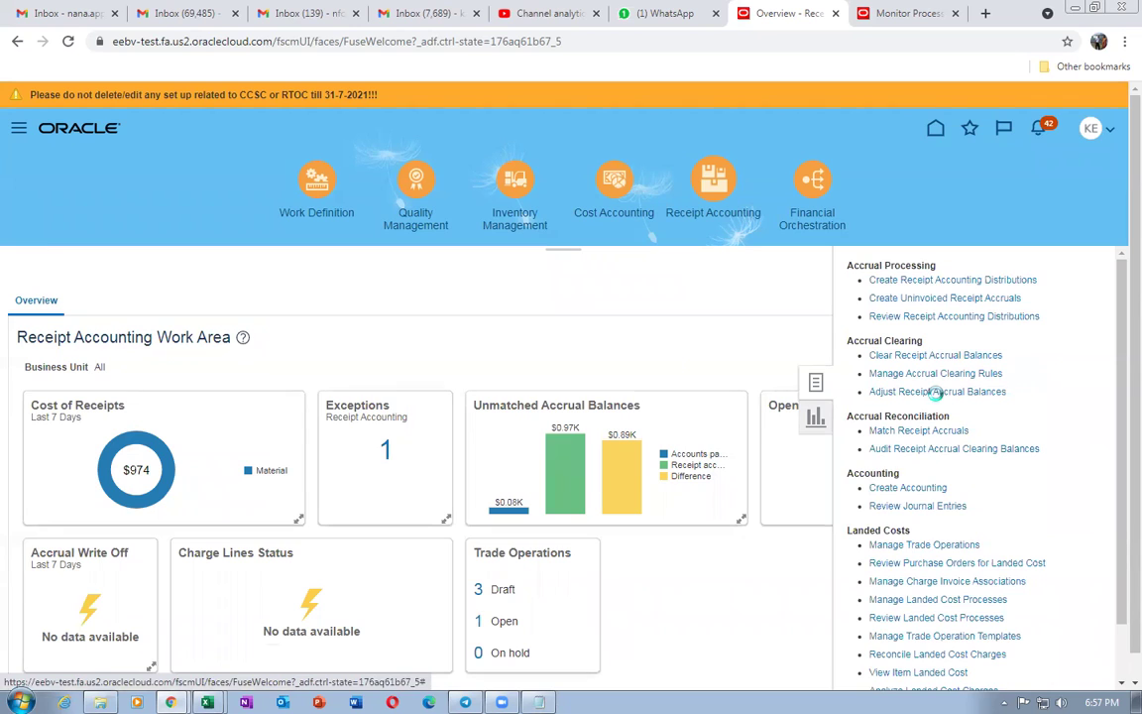
left_click(266, 486)
left_click(260, 501)
left_click(309, 484)
type("K02")
key("Tab")
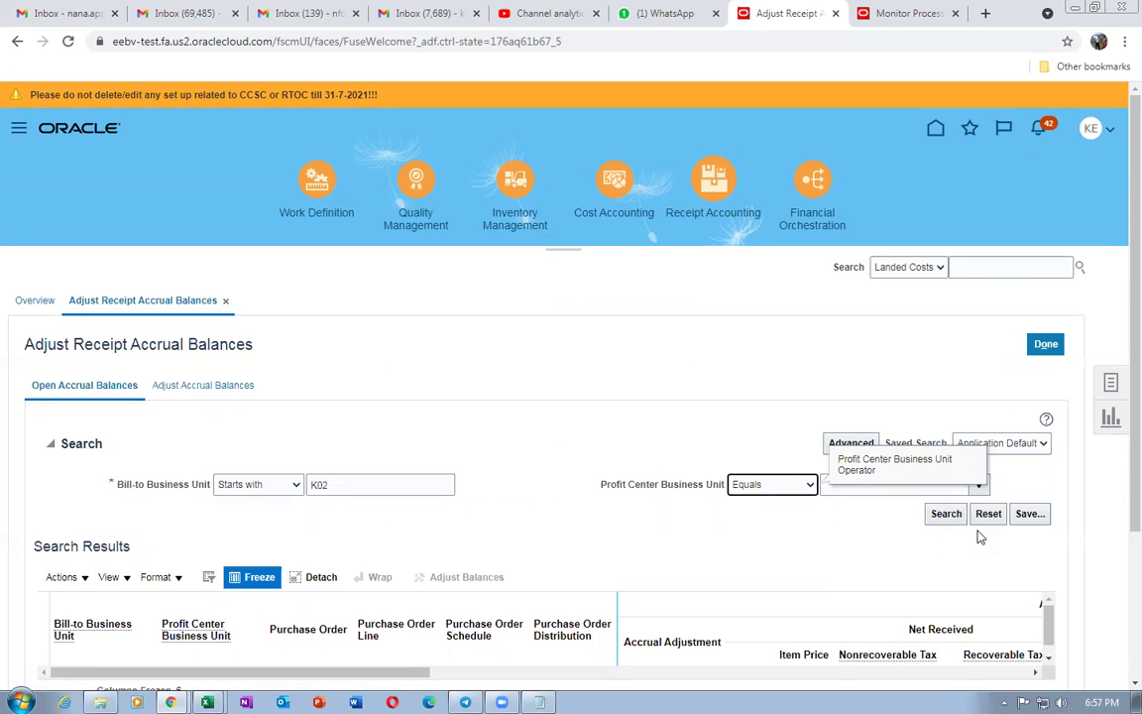
left_click(945, 514)
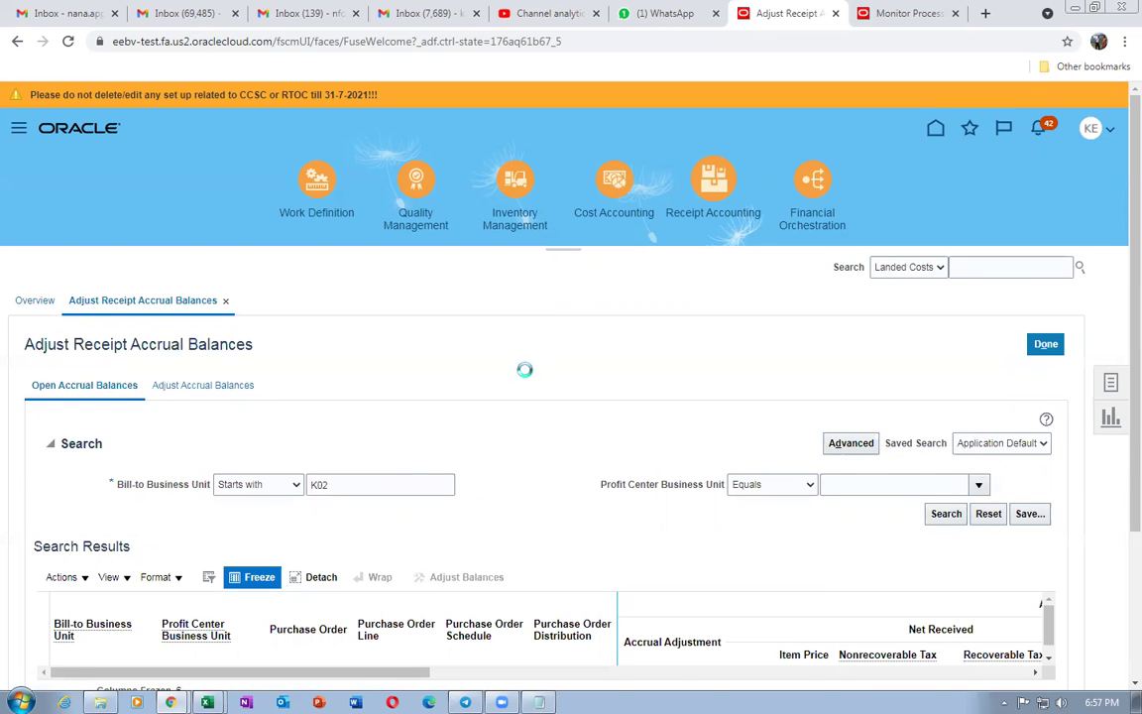
scroll(526, 378, "down", 3)
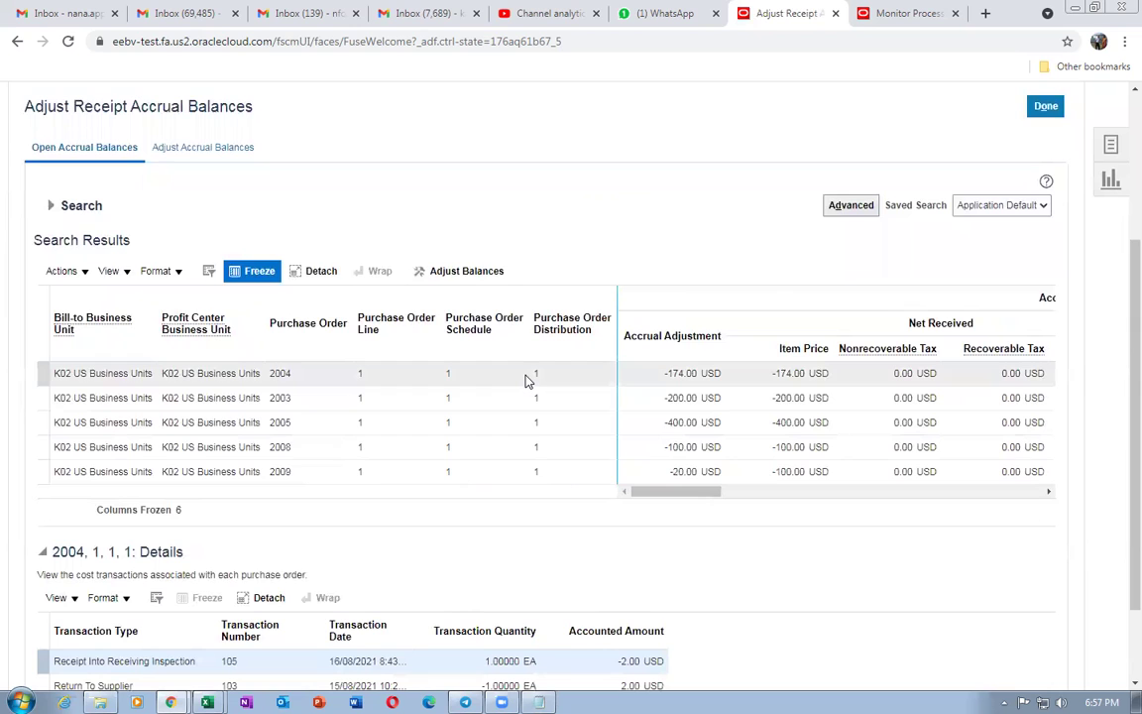
left_click(503, 475)
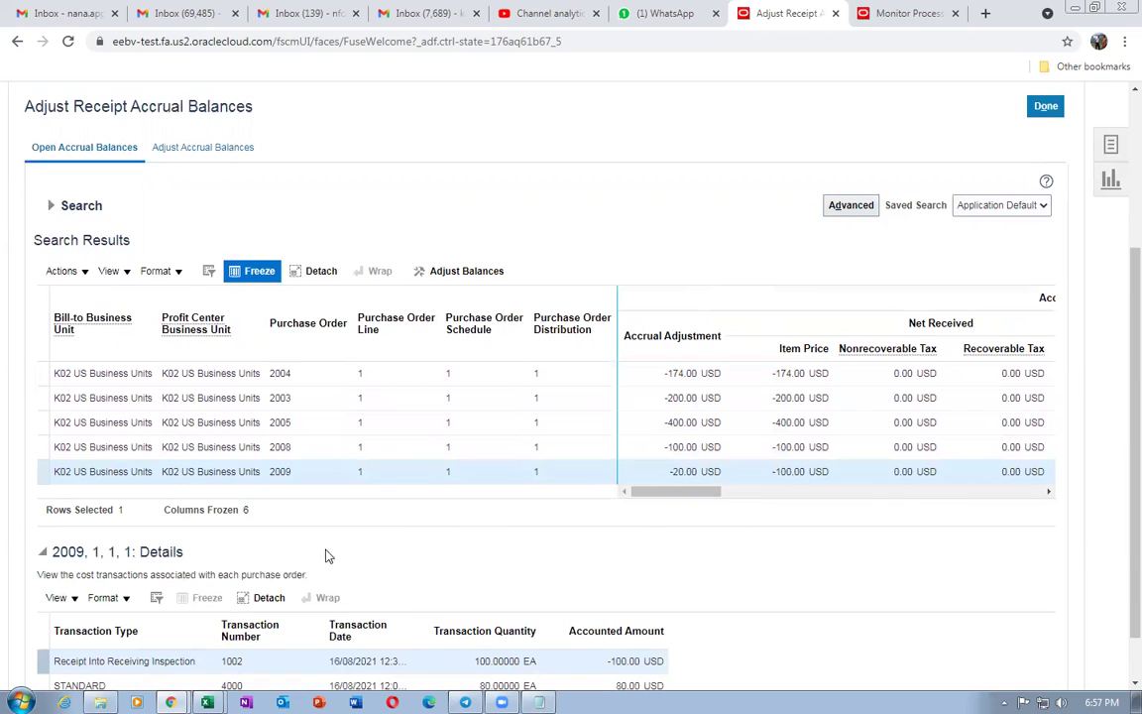
- Search K02's already adjusted accrual balances, then return to the open balances
scroll(1120, 540, "down", 2)
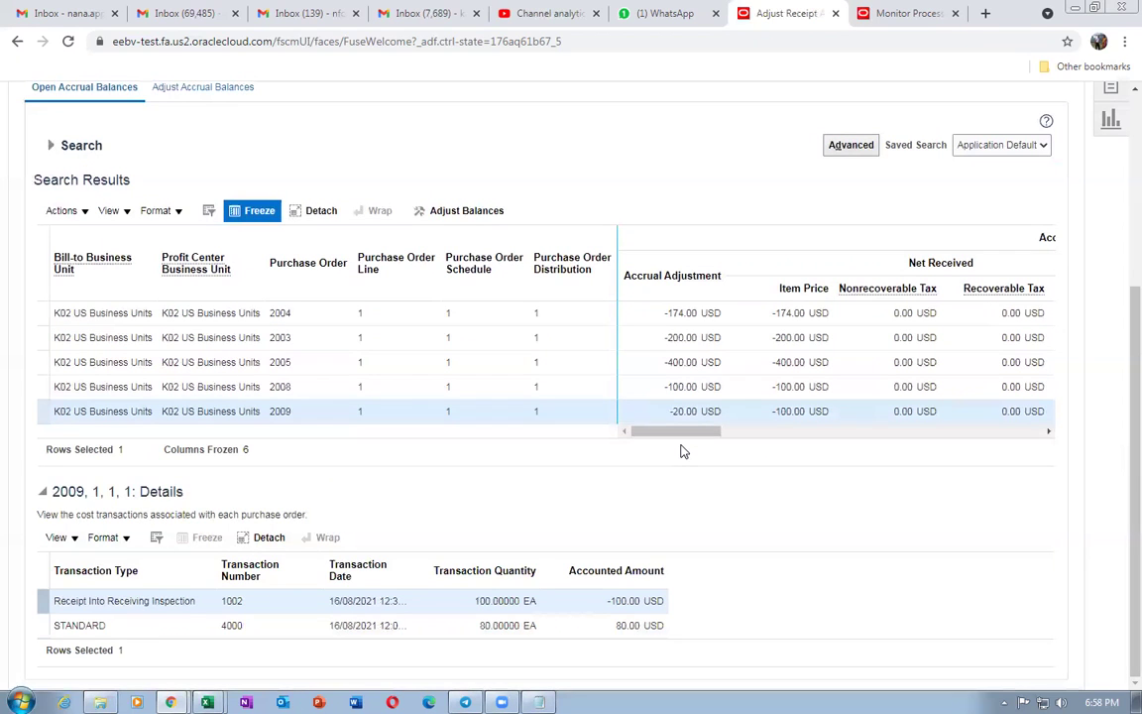
left_click(62, 210)
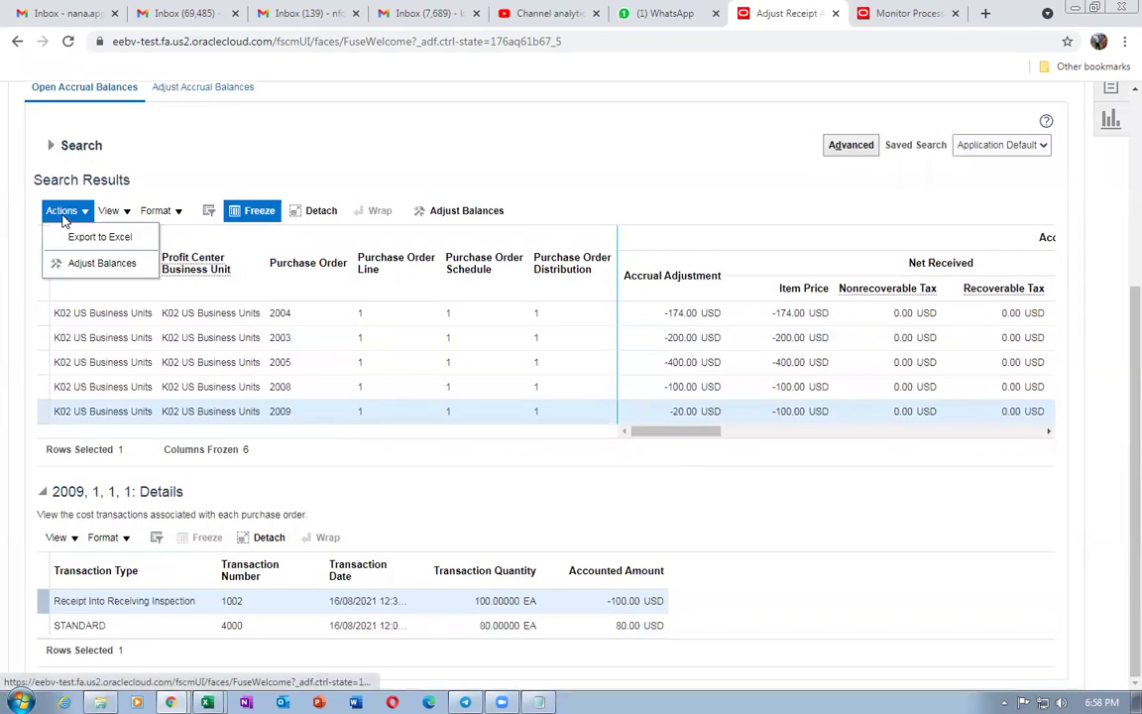
left_click(178, 160)
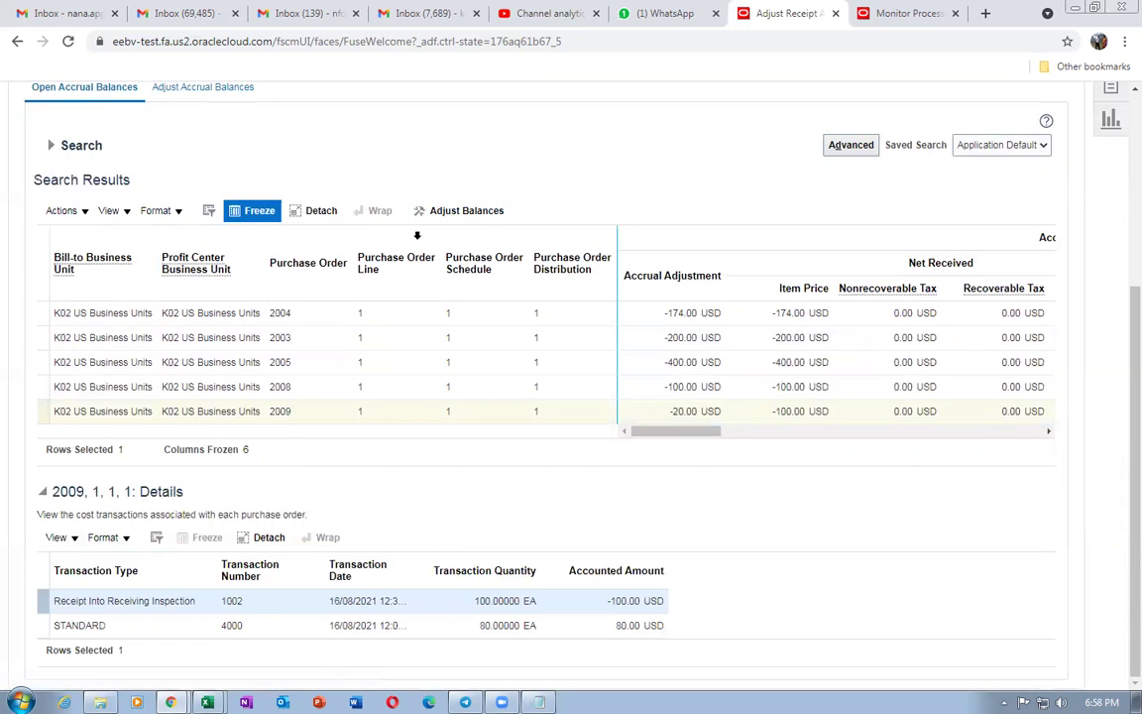
left_click(466, 210)
left_click(252, 281)
left_click(210, 298)
left_click(369, 282)
type("k")
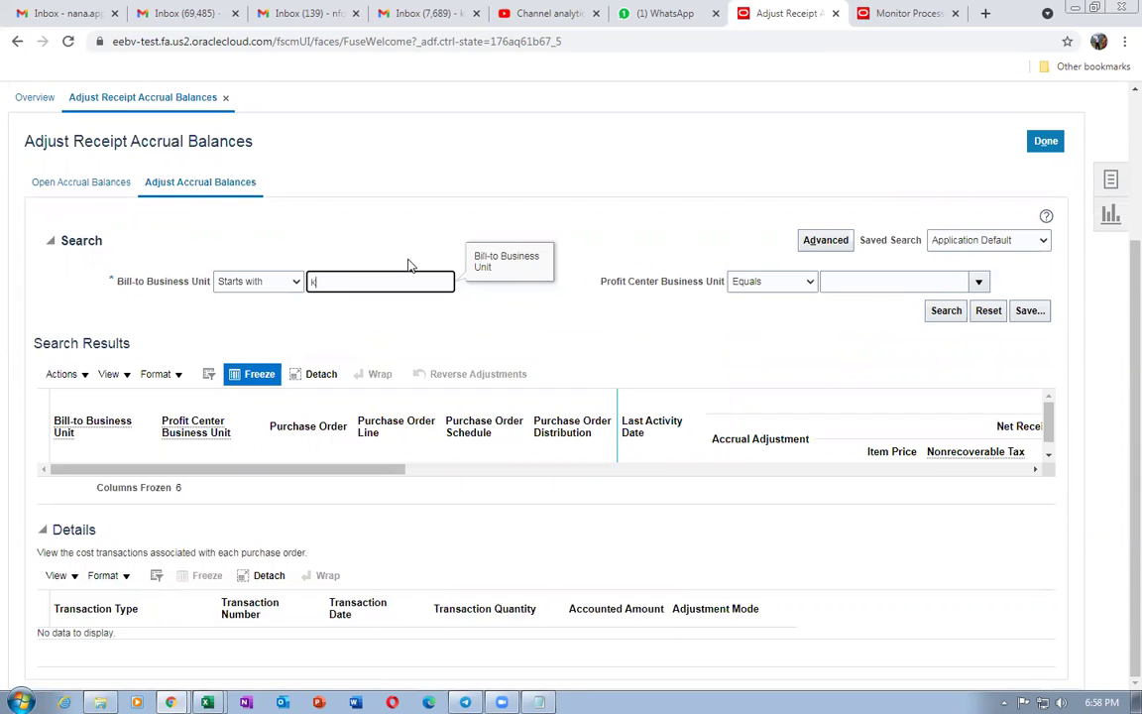
type("02")
key("Tab")
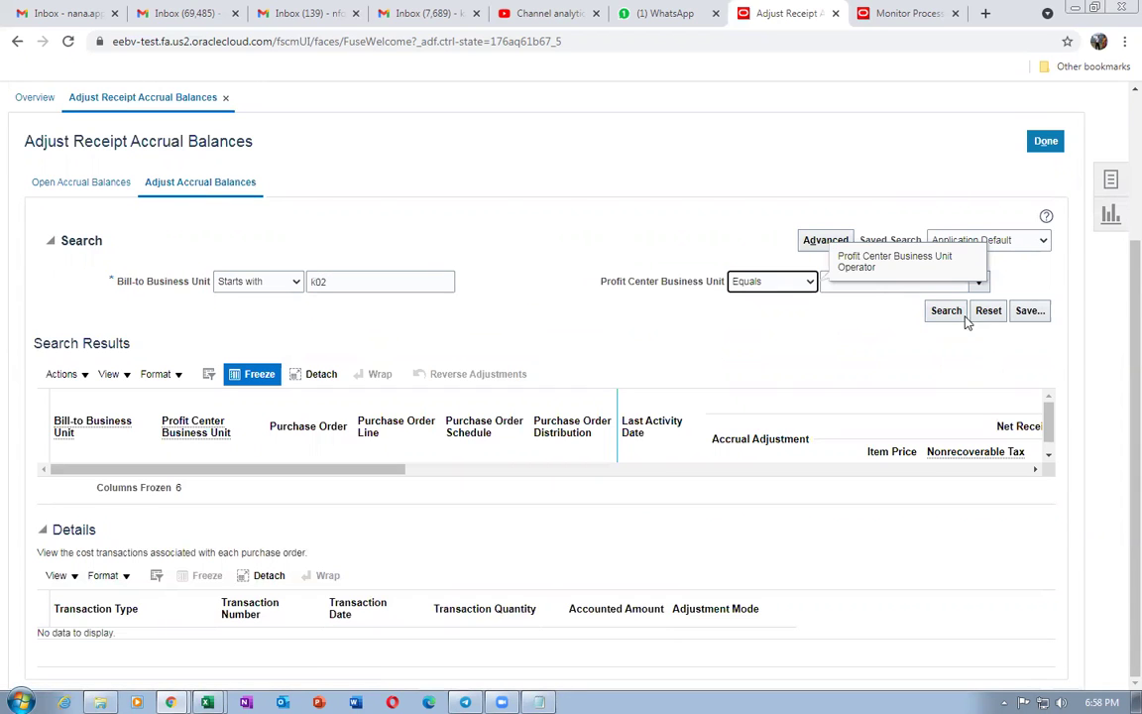
left_click(958, 318)
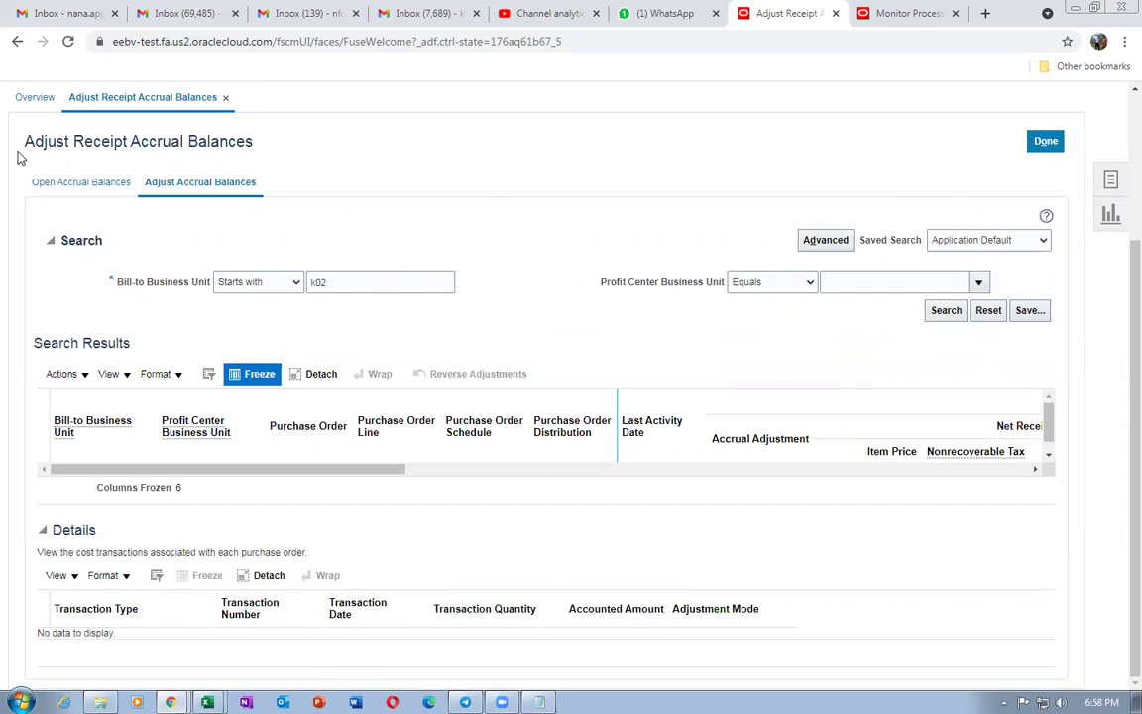
left_click(55, 185)
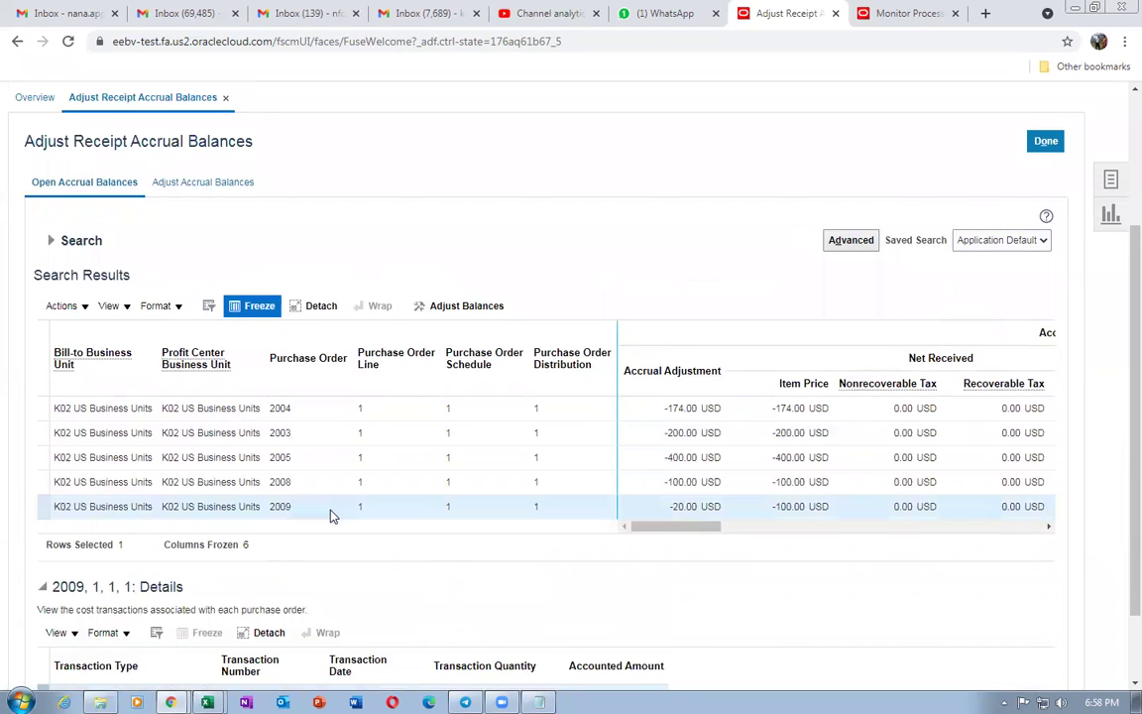
- Adjust PO 2009's -20.00 USD accrual balance with reason 'sUPPLIES ARE BAD' and acknowledge the confirmation
left_click(64, 306)
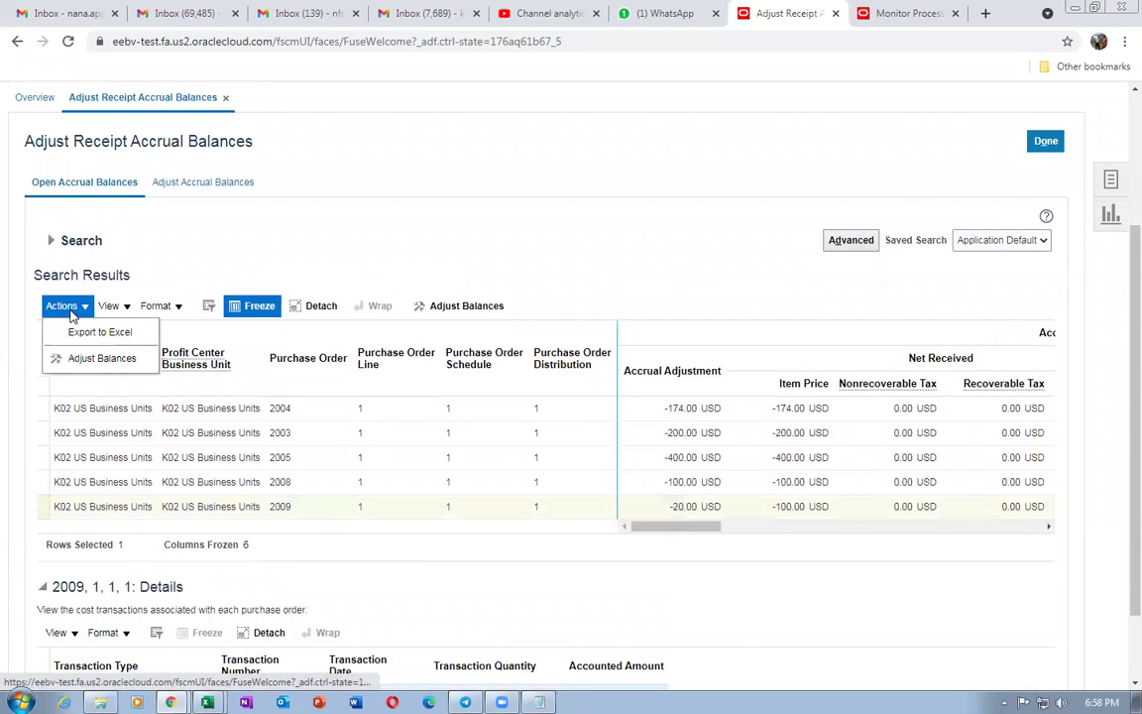
left_click(100, 358)
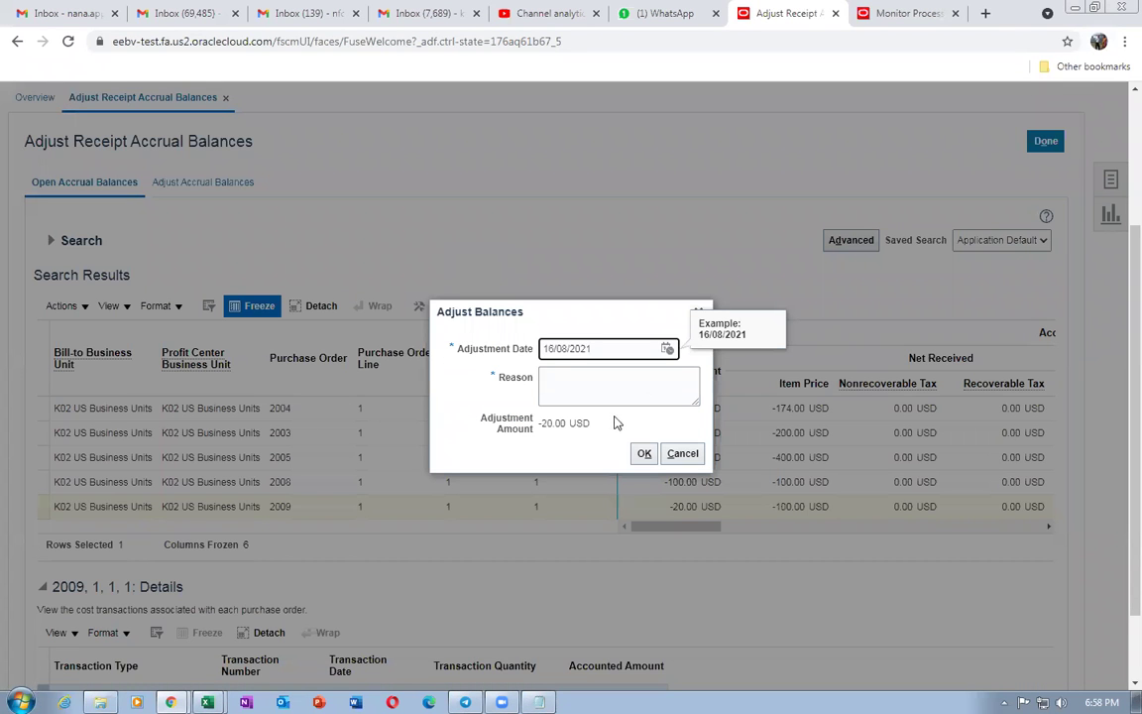
left_click(601, 387)
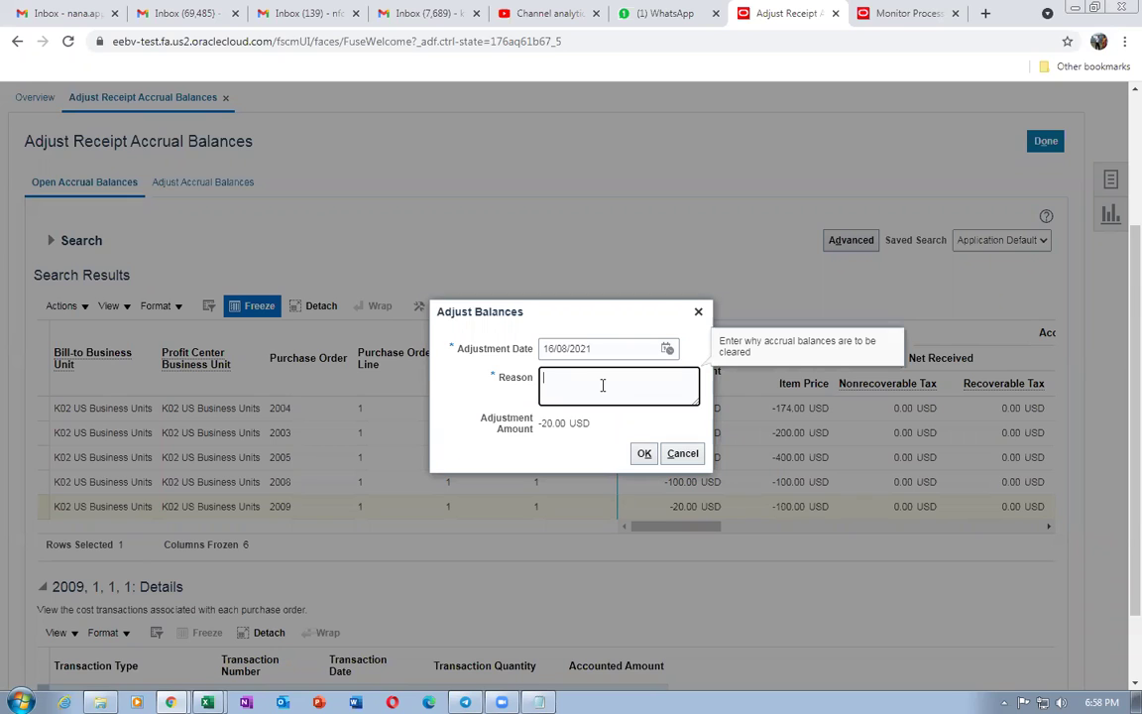
type("sUPPLIES ARE BAD")
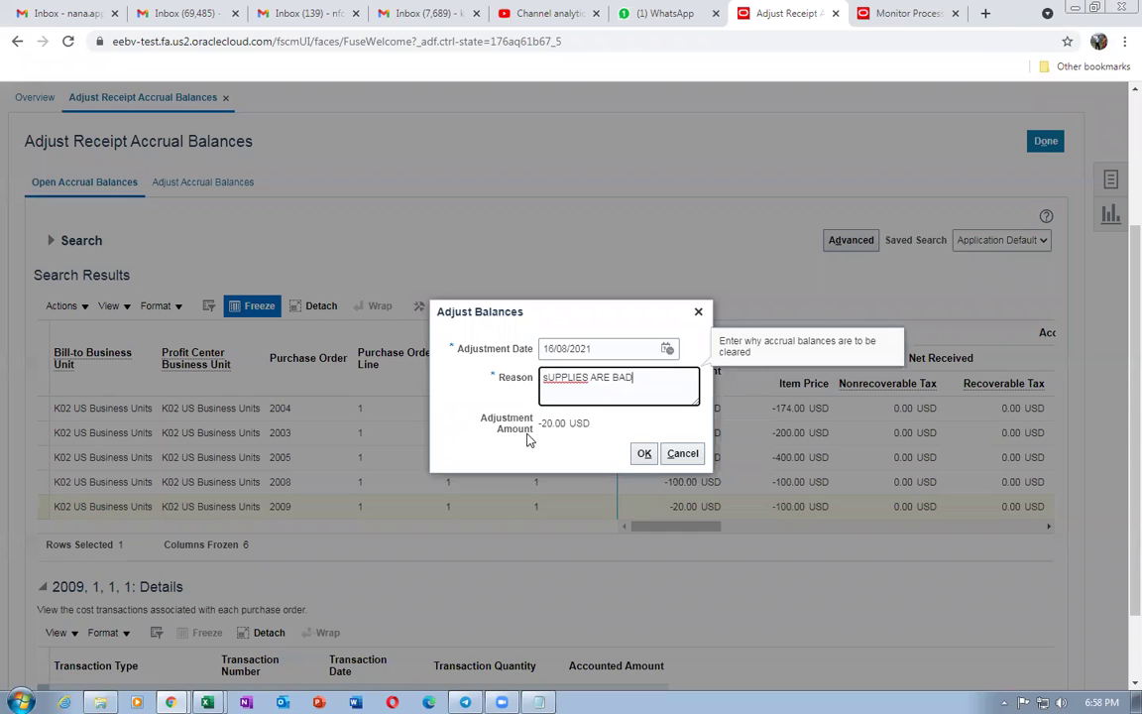
left_click(645, 458)
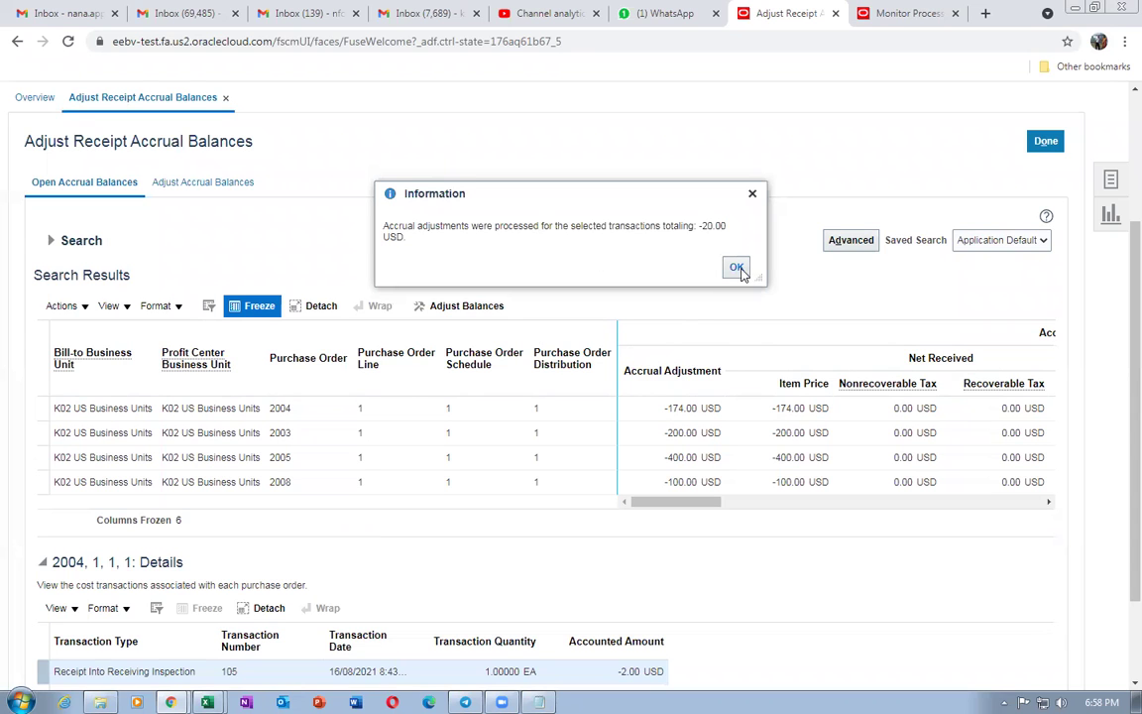
left_click(737, 268)
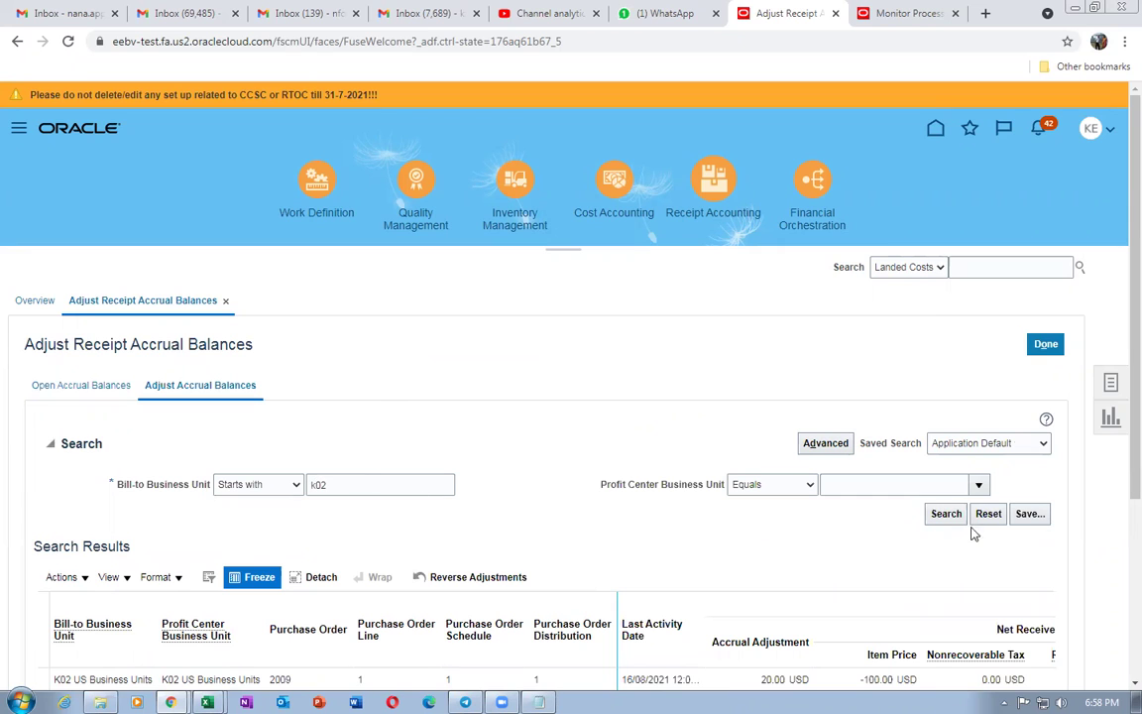
- Search adjusted balances, review PO 2009's 20.00 USD clearing adjustment details, then click Done
left_click(945, 514)
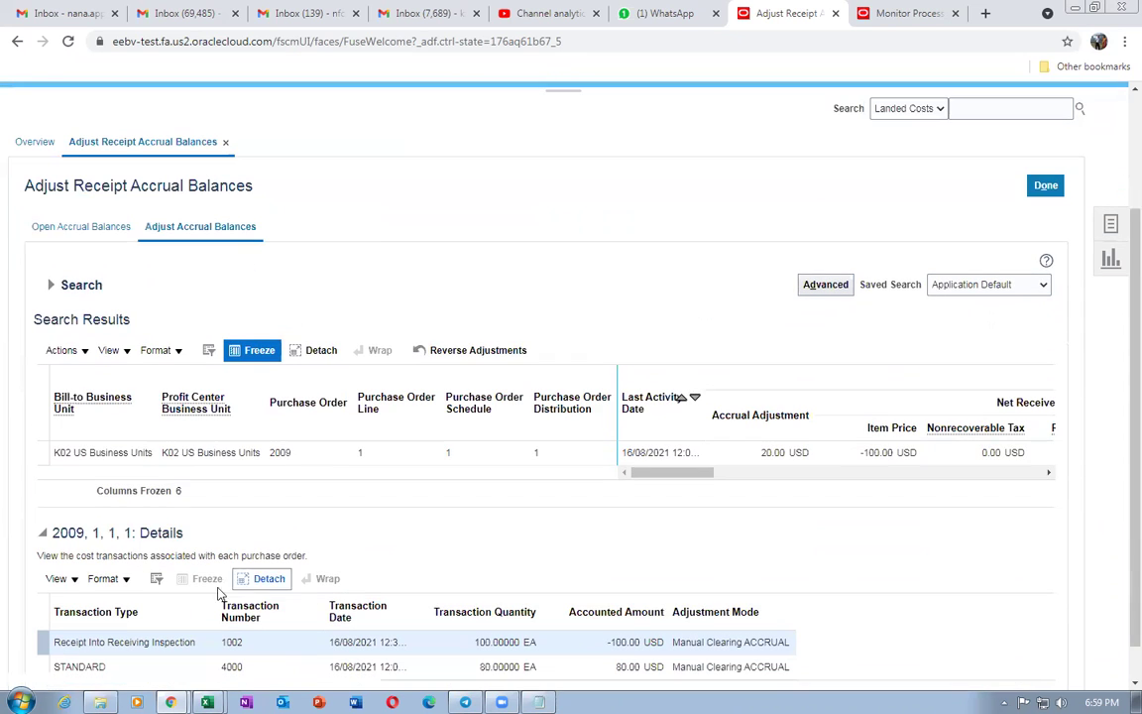
left_click(248, 452)
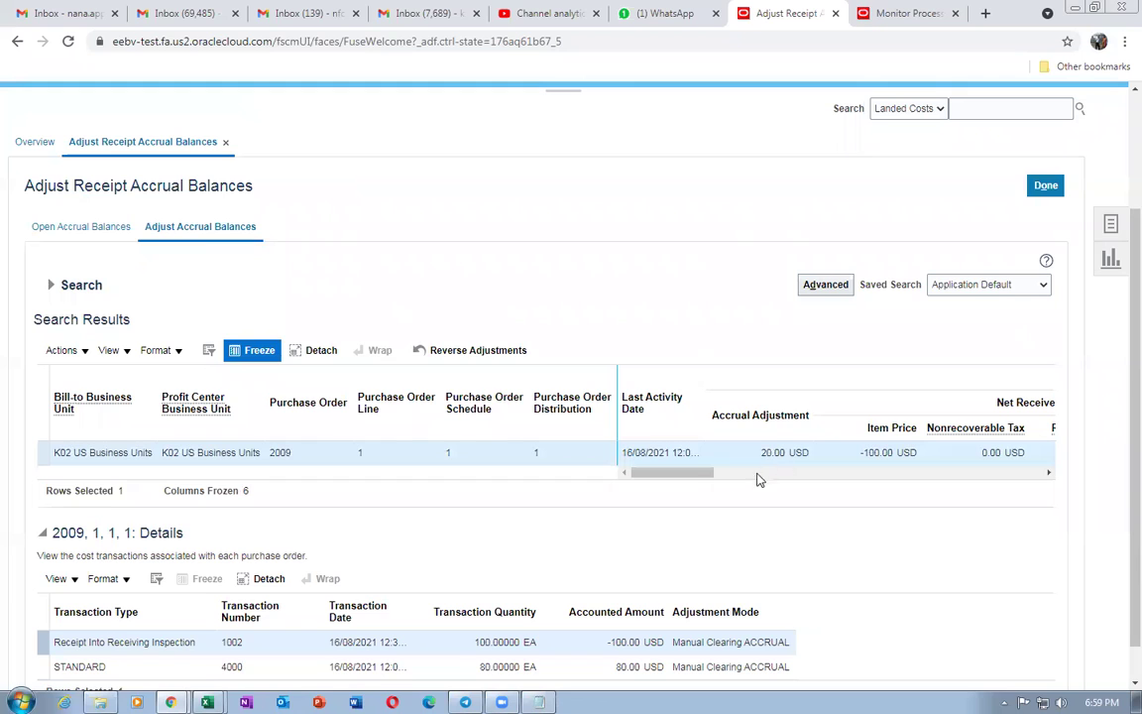
mouse_move(681, 477)
left_mouse_down()
mouse_move(995, 494)
mouse_move(675, 499)
left_mouse_up()
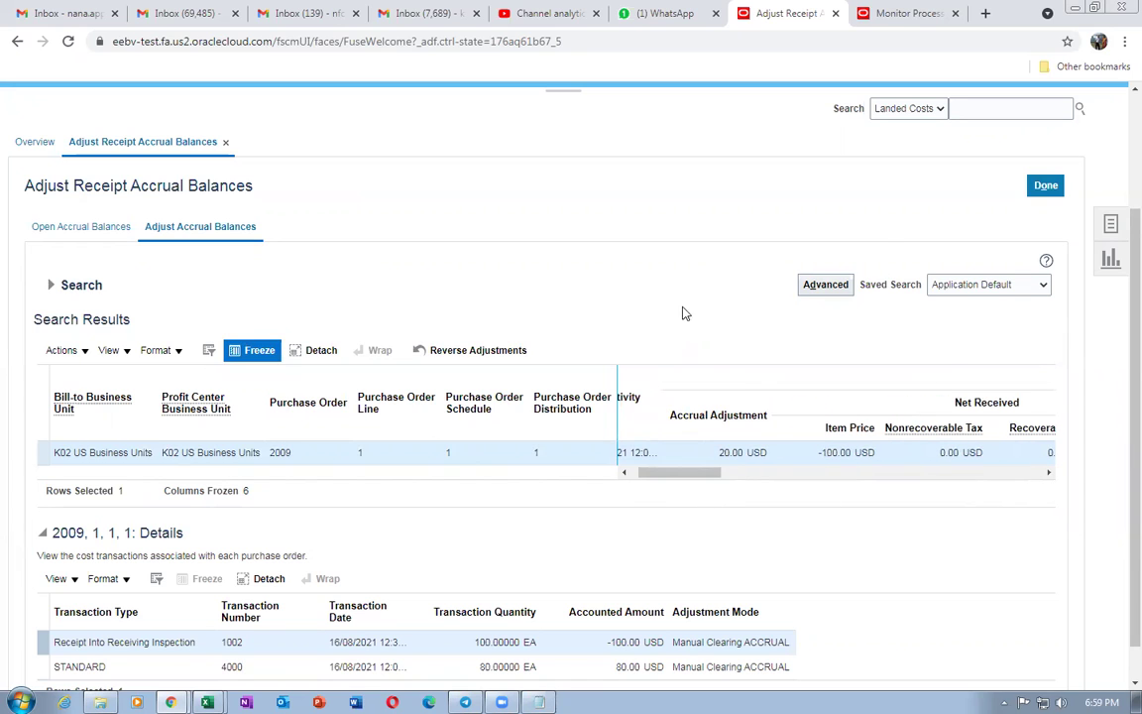
left_click(1045, 186)
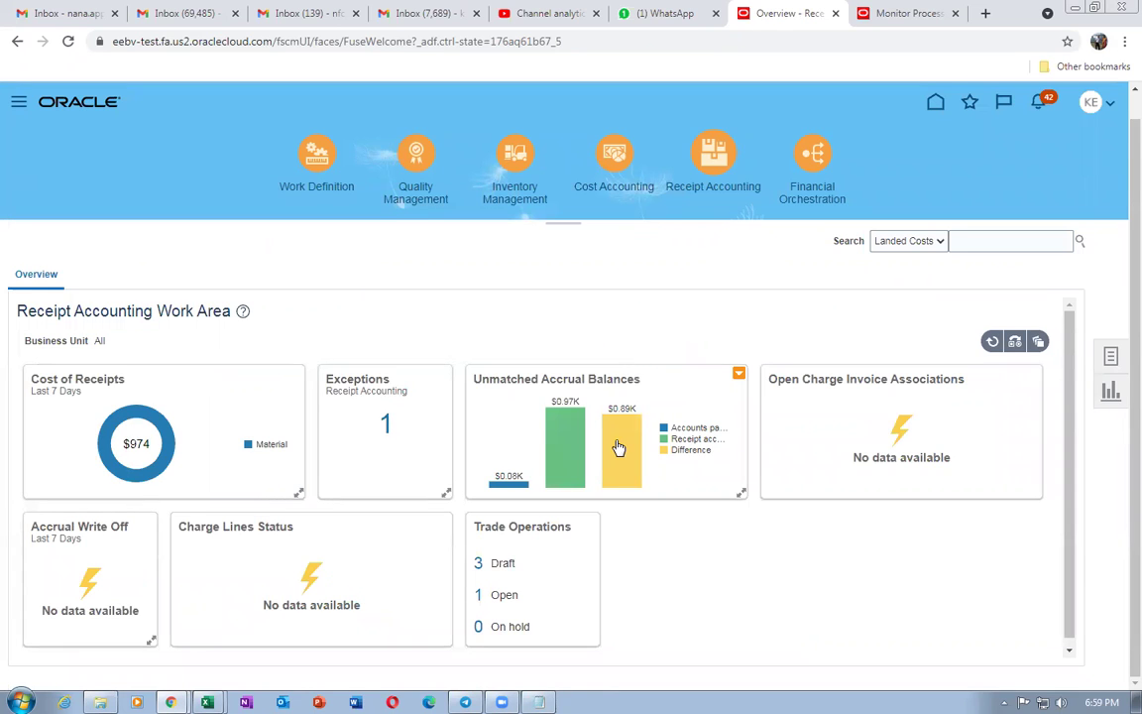
mouse_move(618, 448)
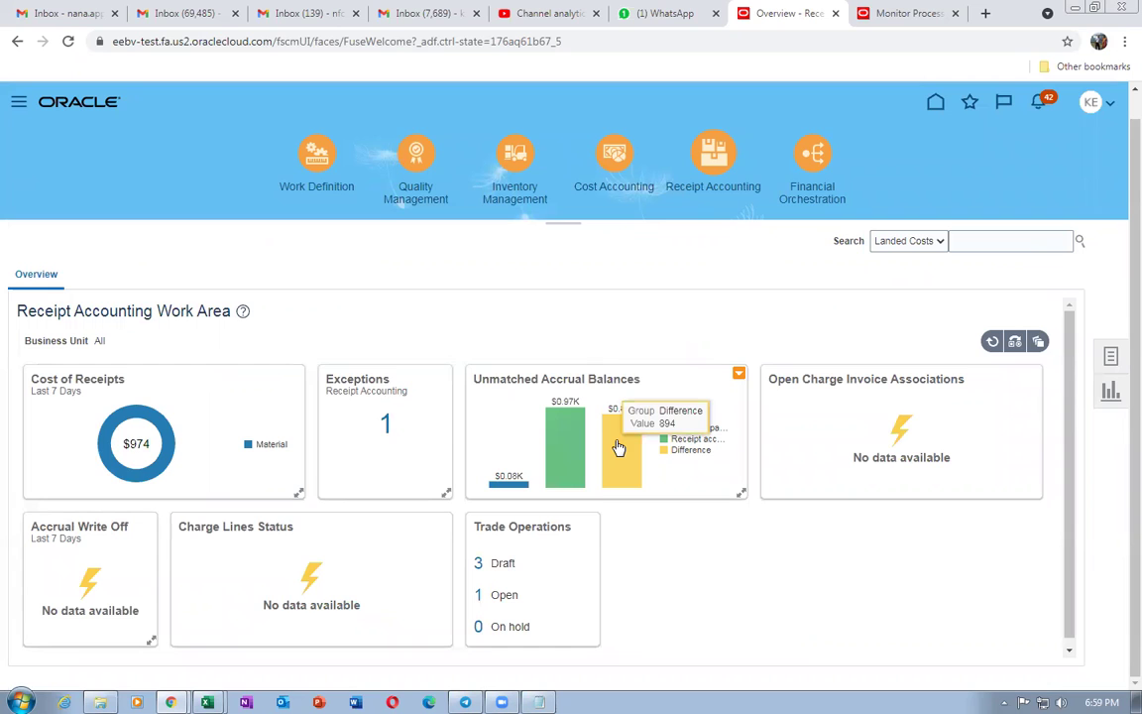
left_click(618, 448)
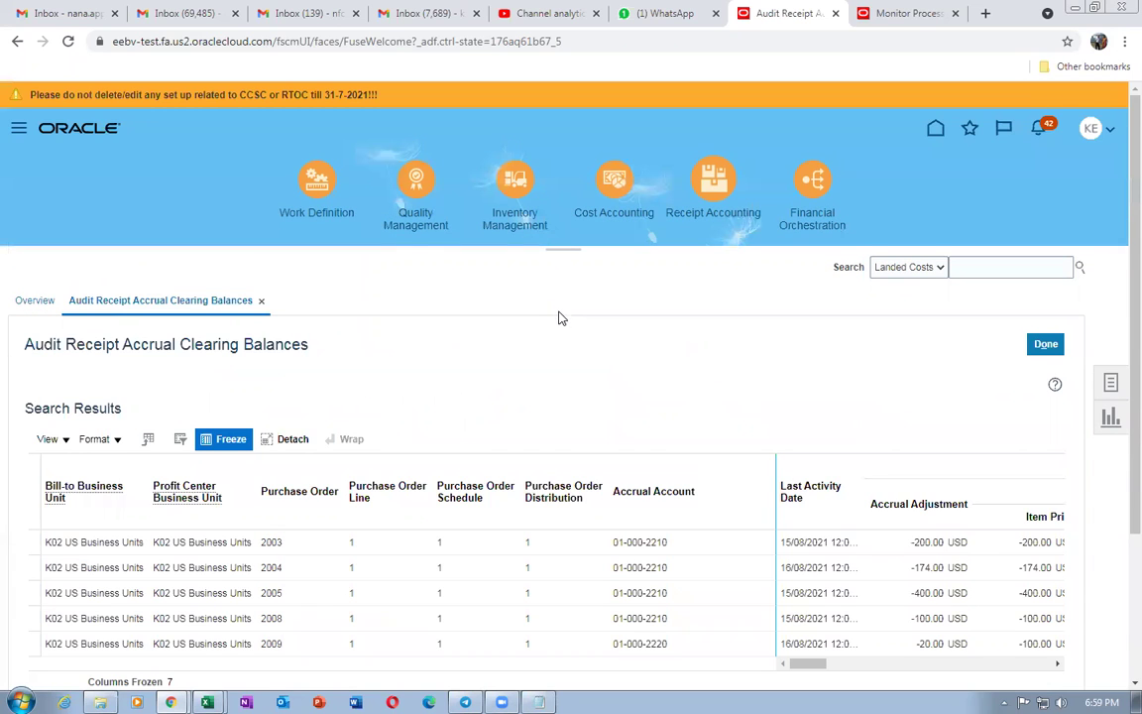
scroll(557, 313, "down", 2)
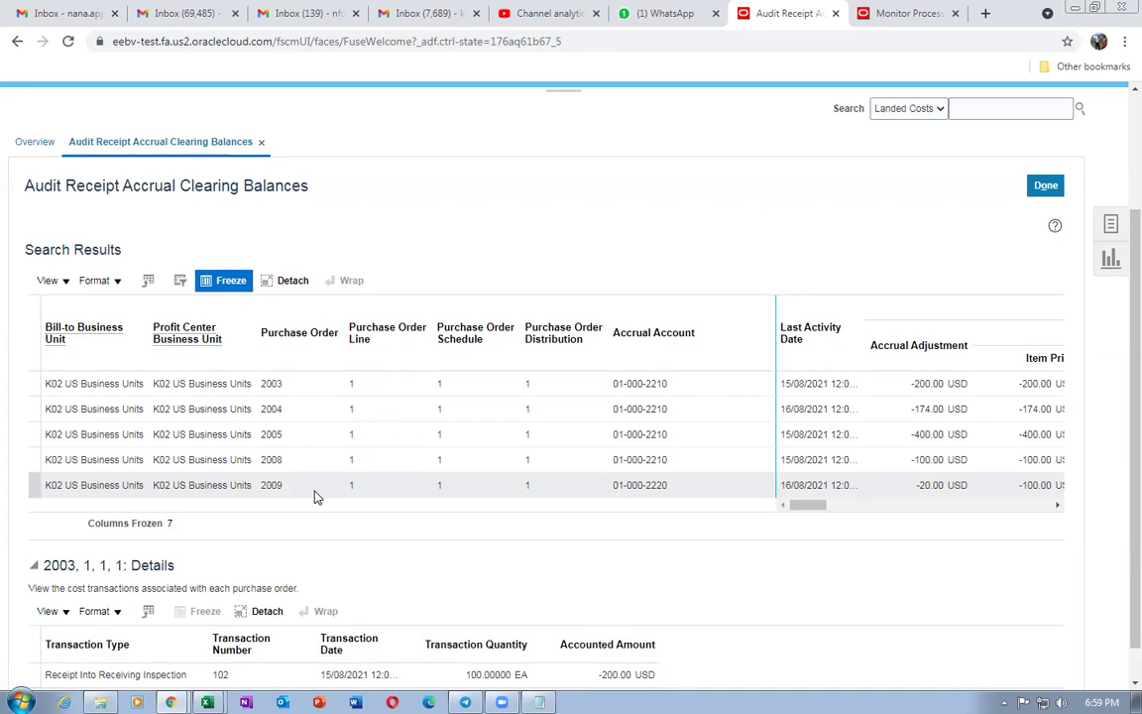
left_click(1044, 186)
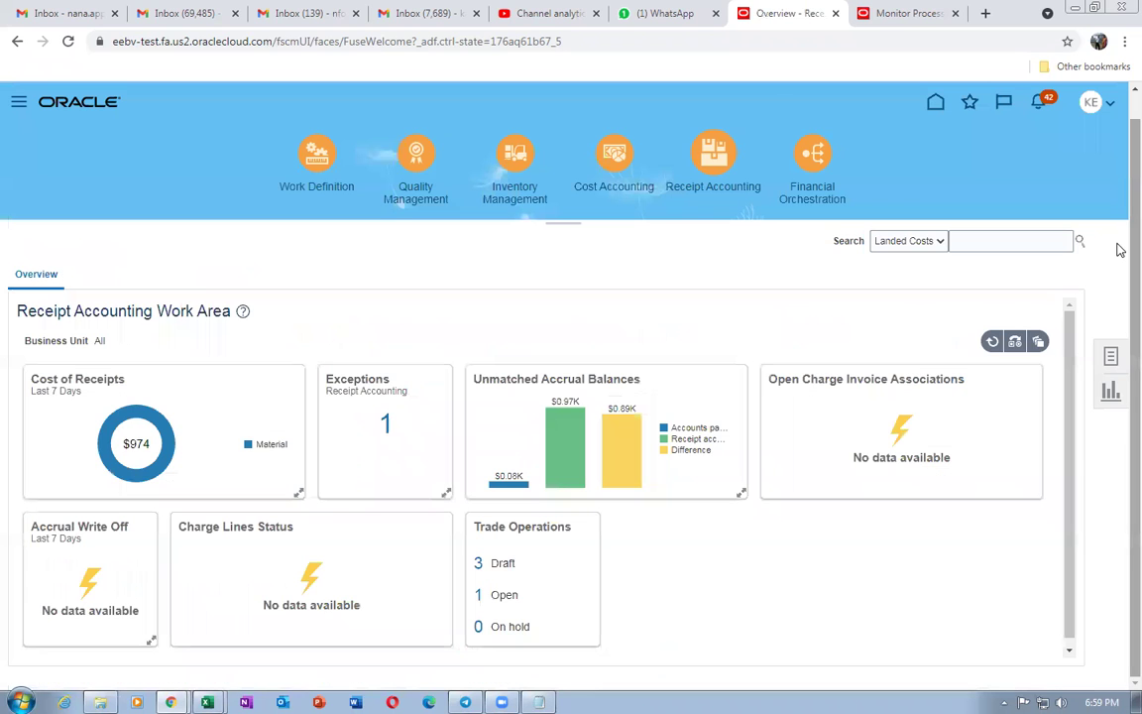
- Sign out of Oracle Fusion Cloud and sign back in
left_click(1093, 104)
left_click(1084, 144)
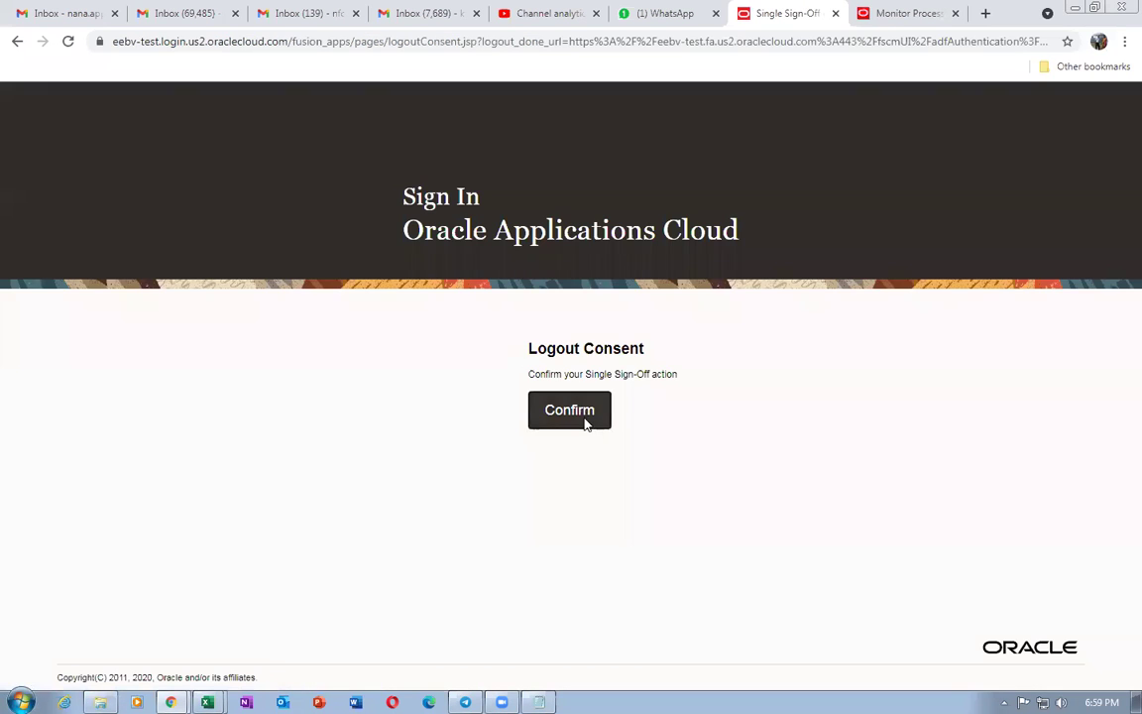
left_click(562, 409)
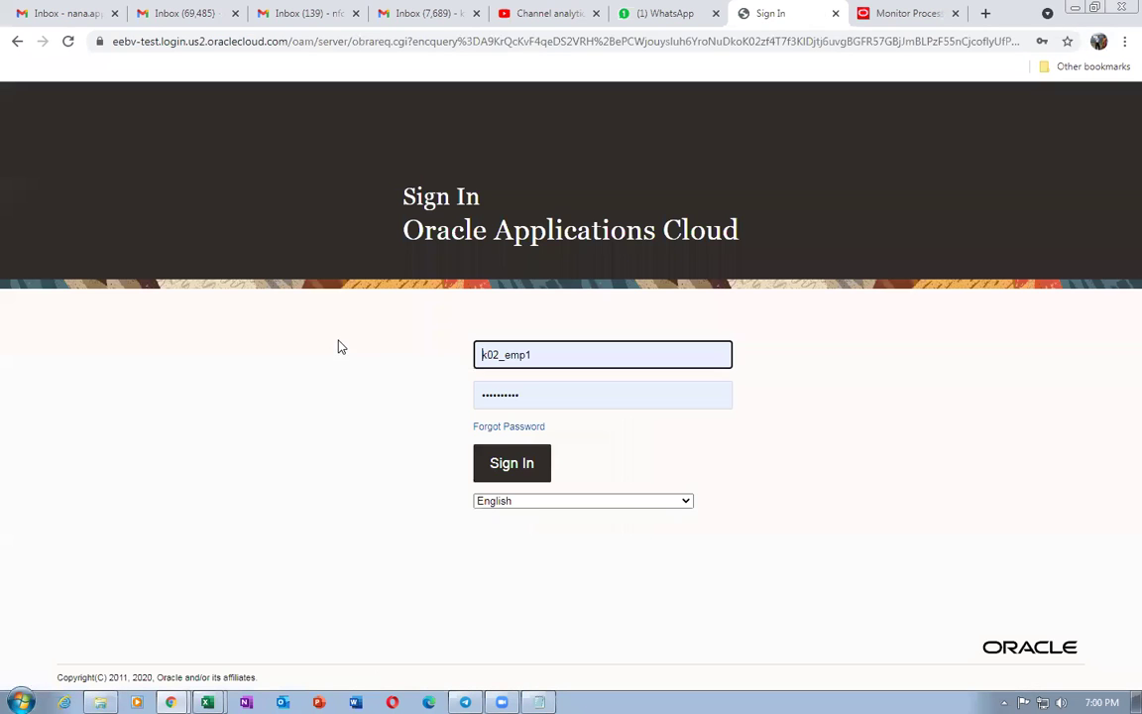
left_click(520, 461)
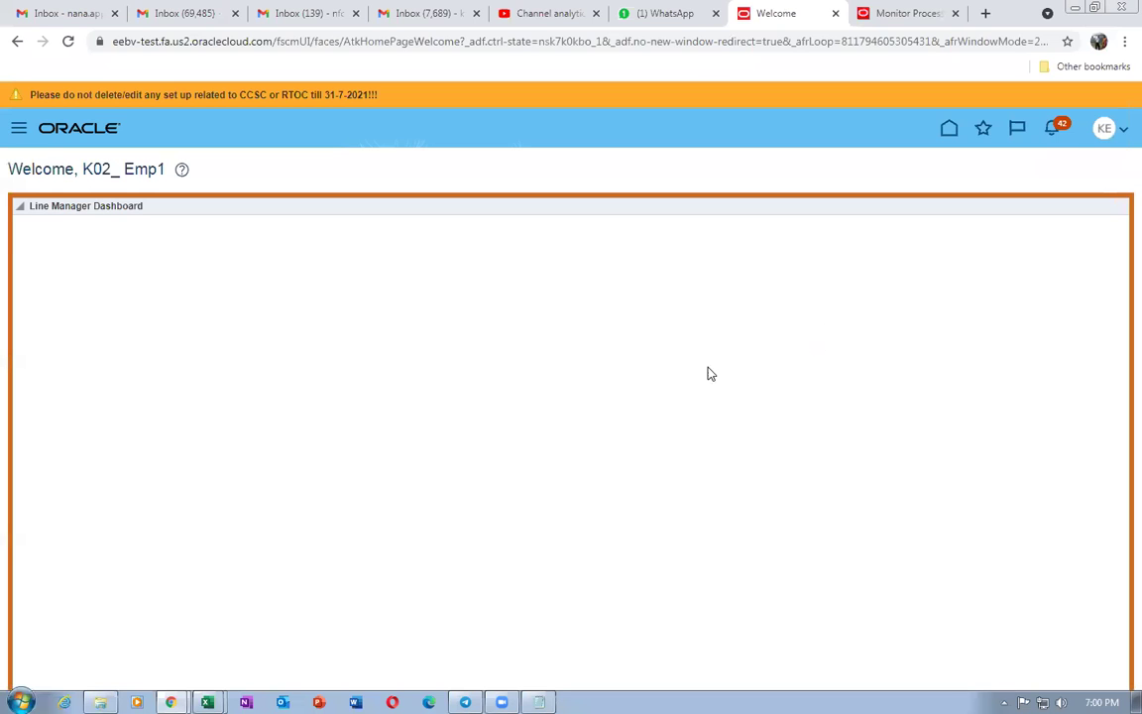
- Close the process monitor tab, return home, and open Receipt Accounting under Supply Chain Execution
left_click(878, 13)
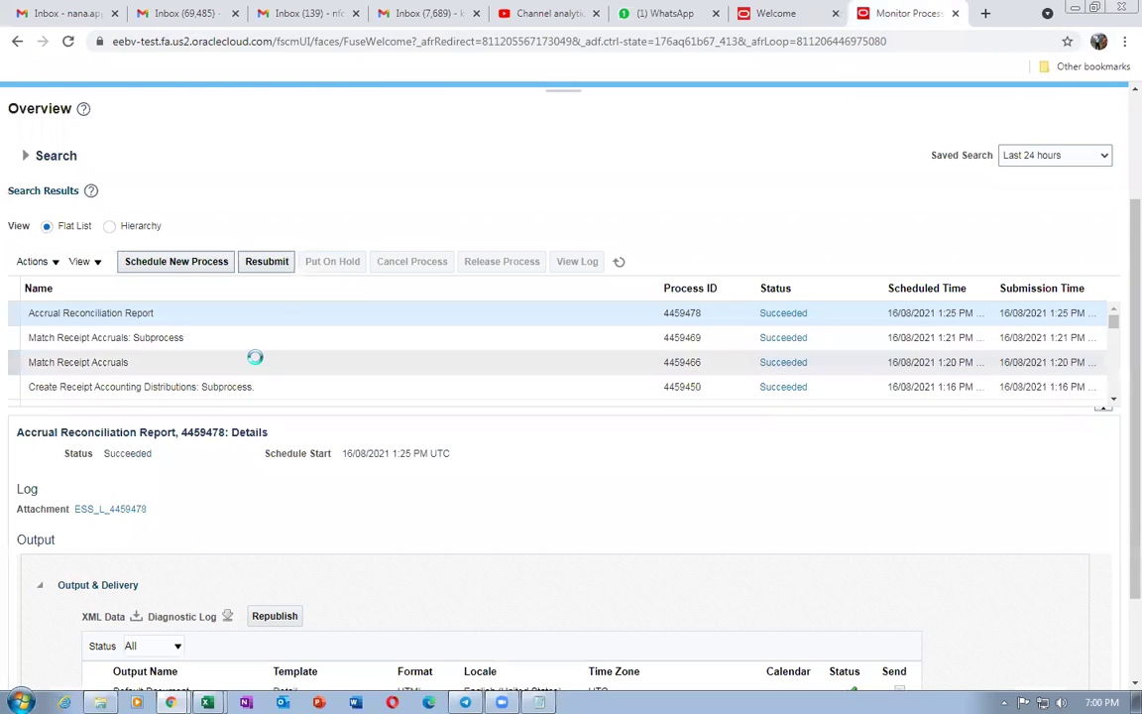
left_click(957, 17)
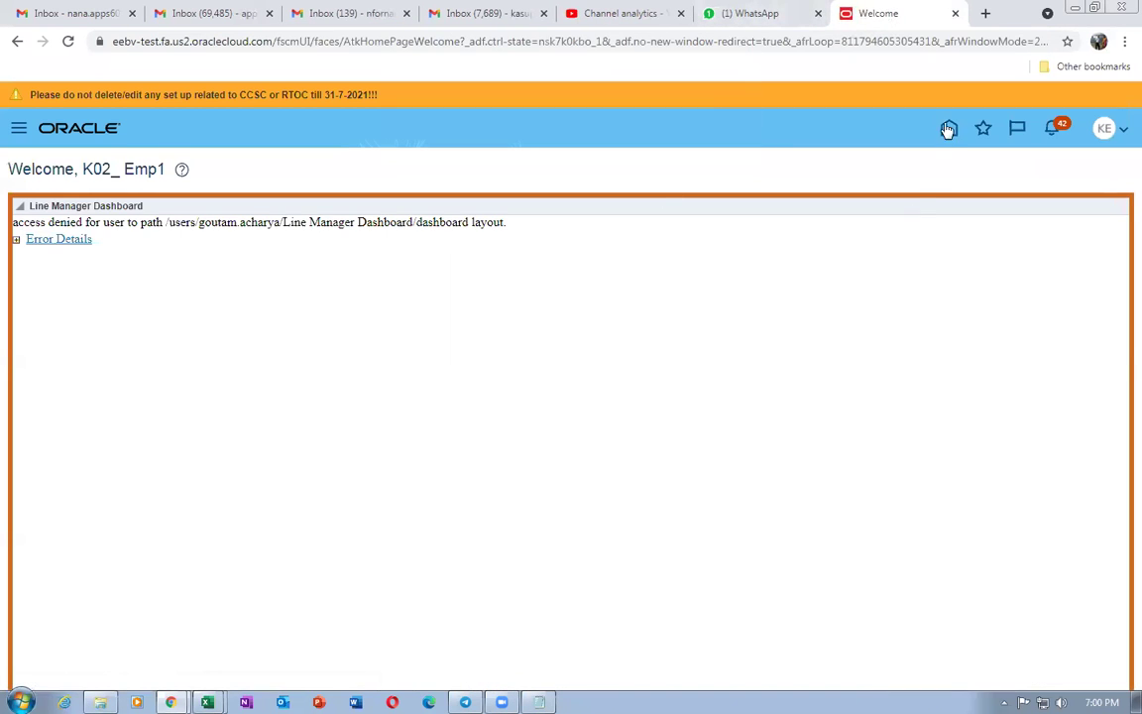
left_click(949, 130)
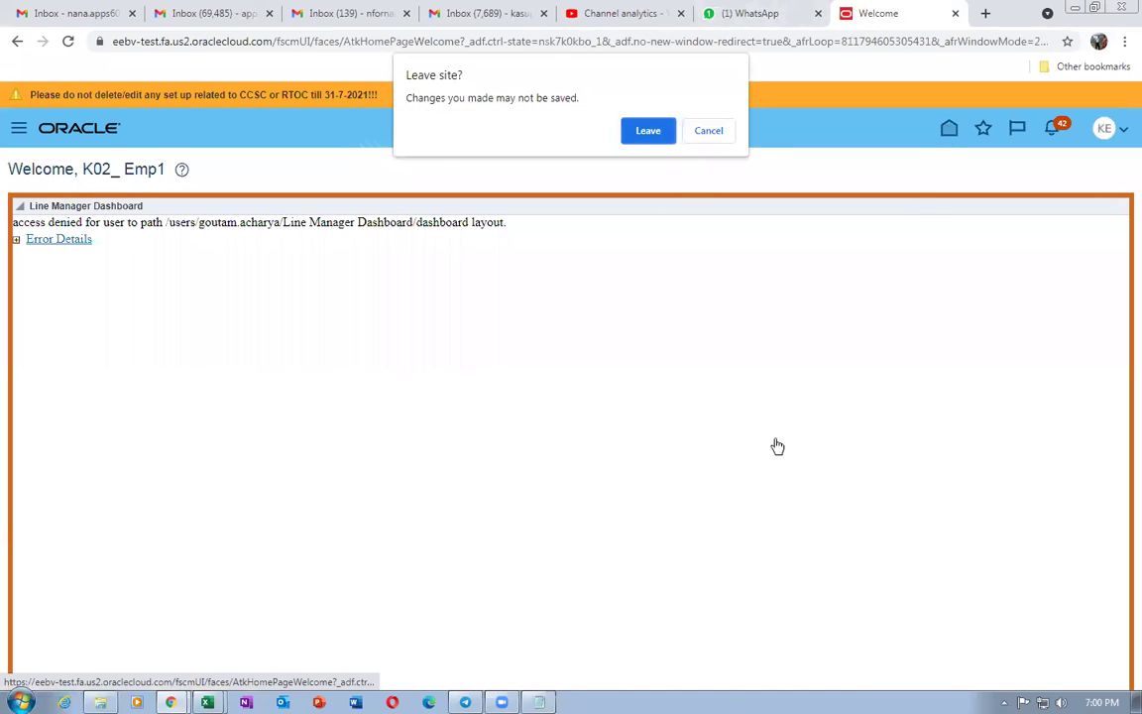
left_click(650, 133)
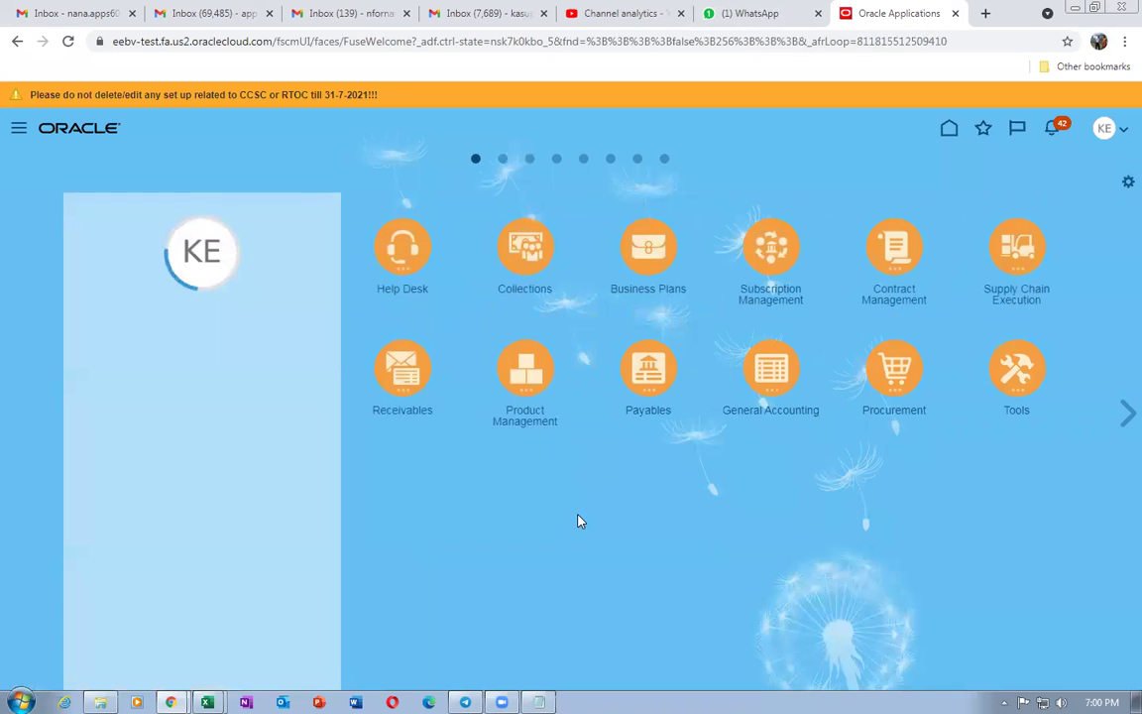
left_click(1031, 260)
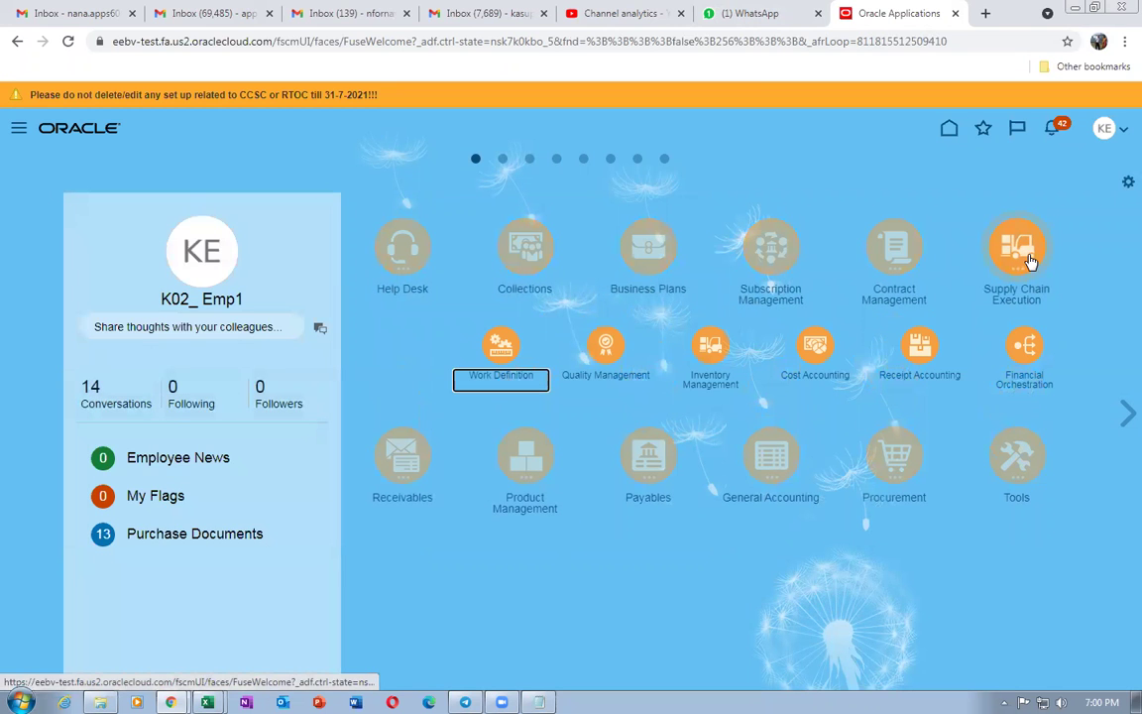
left_click(930, 355)
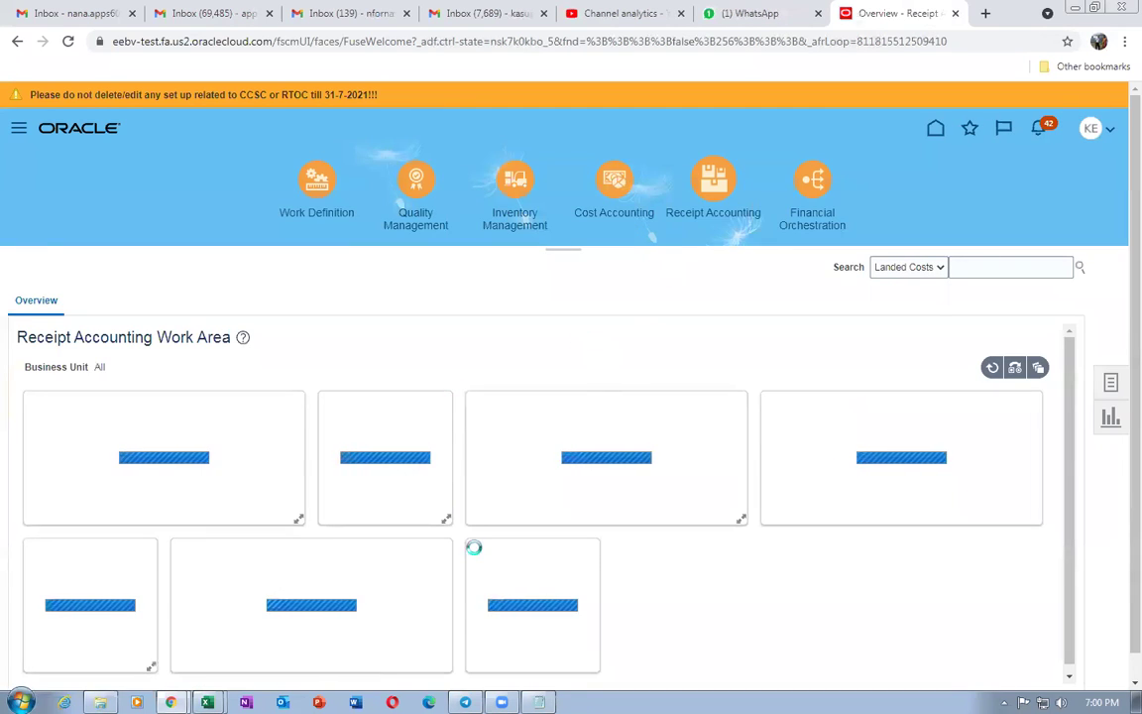
mouse_move(612, 472)
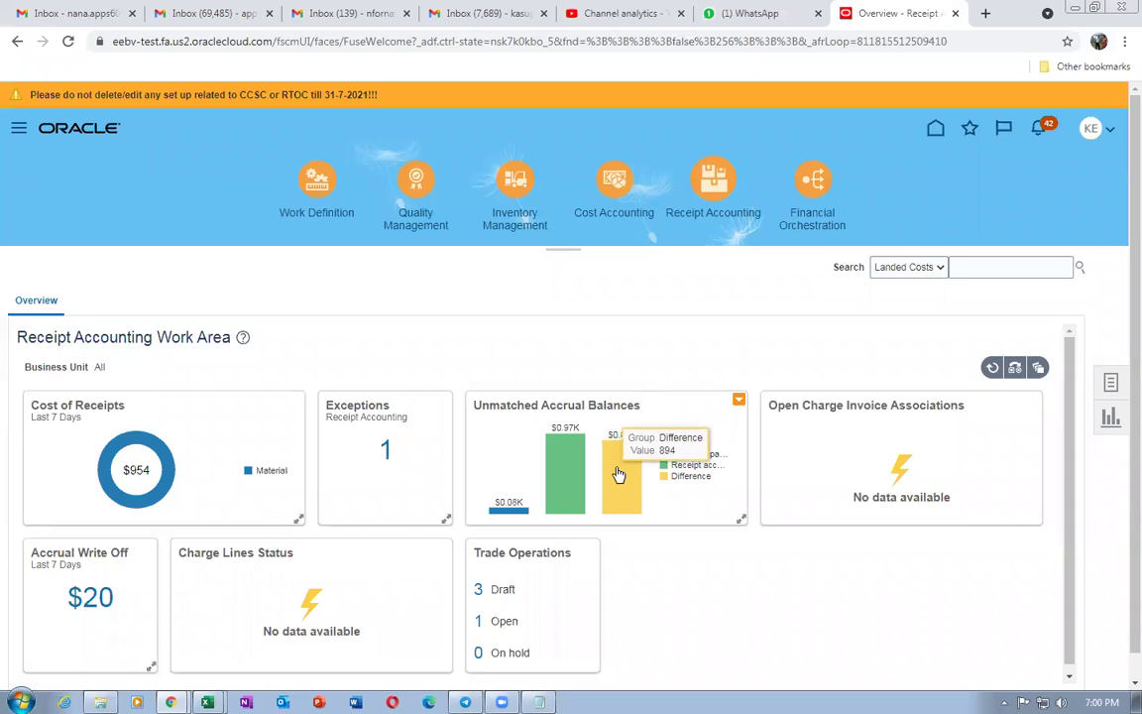
left_click(617, 474)
scroll(609, 443, "down", 2)
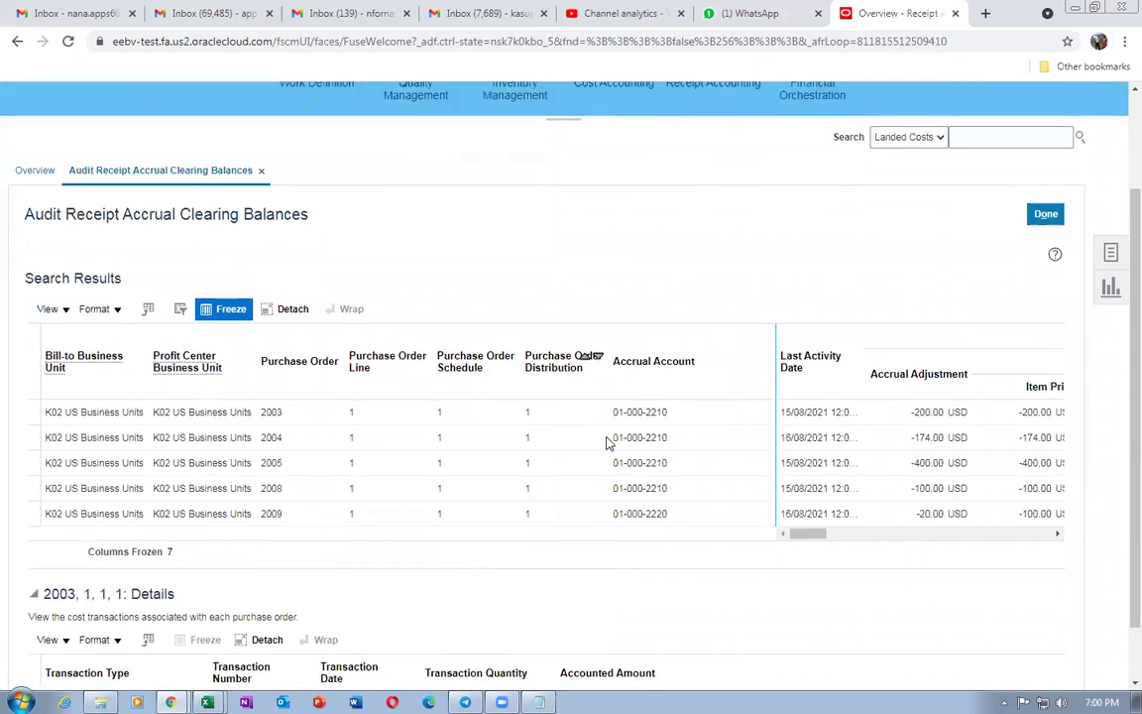
left_click(327, 486)
scroll(712, 557, "down", 1)
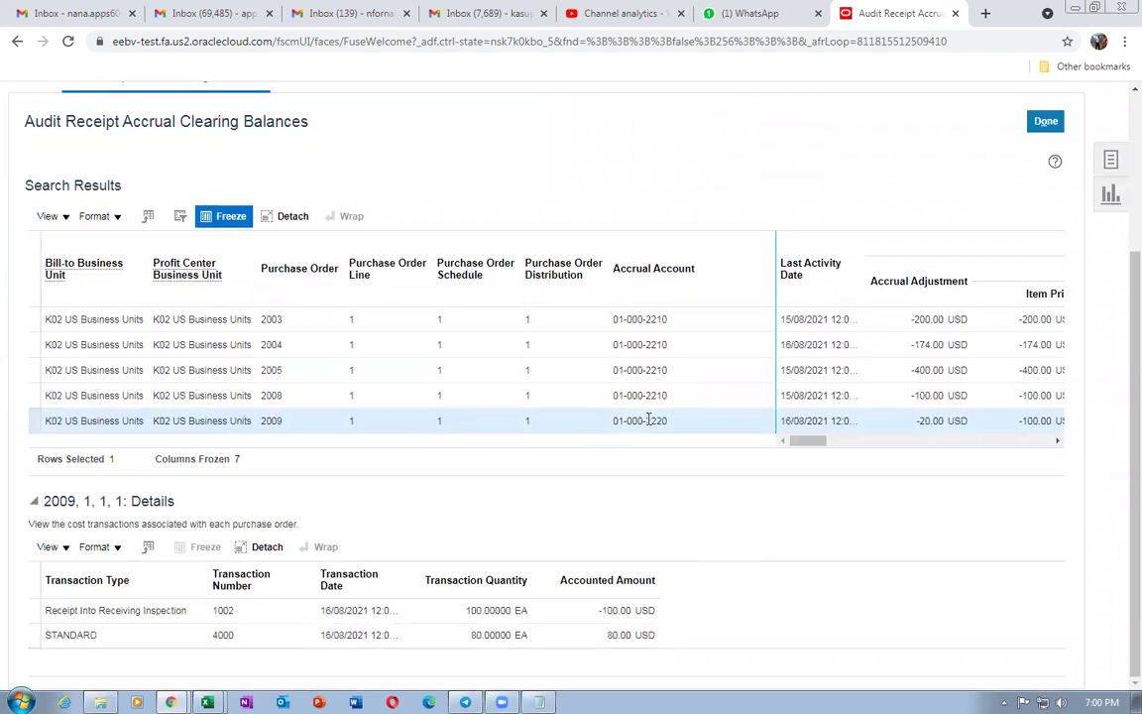
scroll(1117, 297, "up", 2)
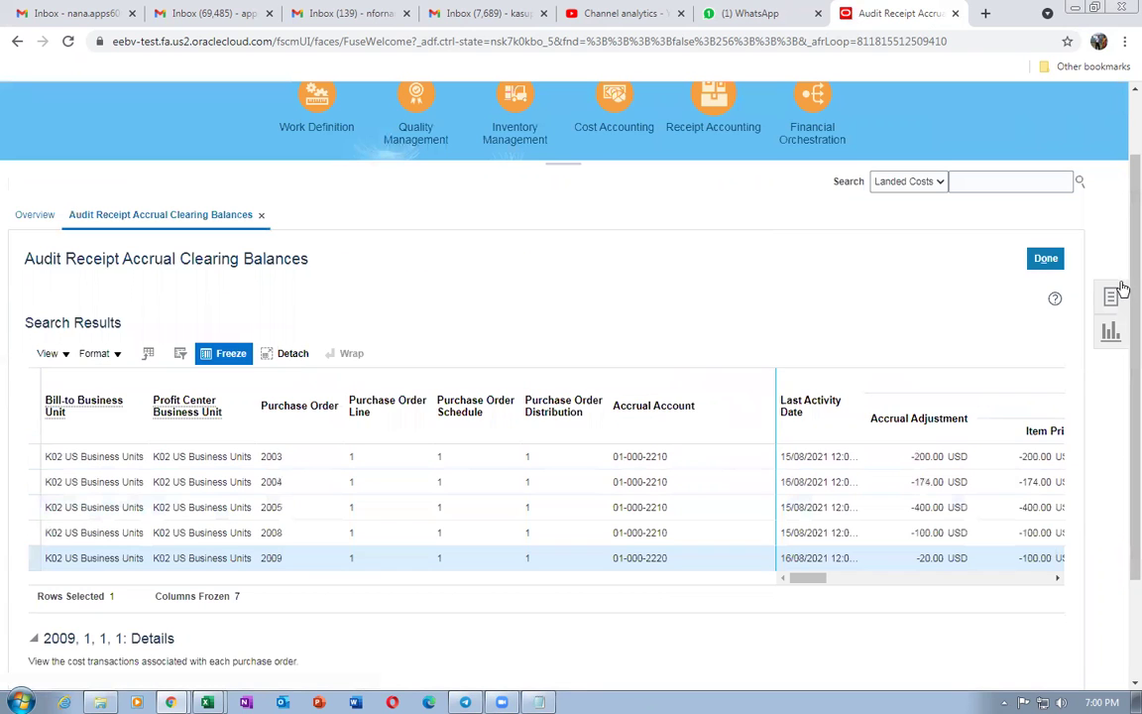
left_click(1055, 261)
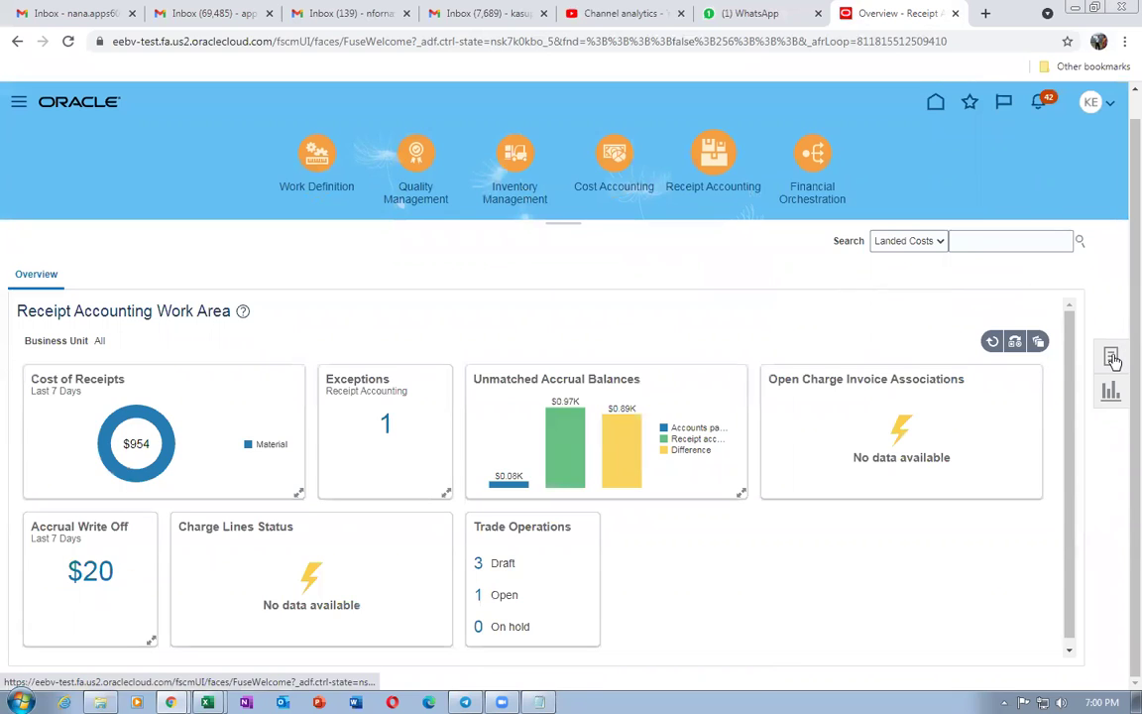
- Open Create Receipt Accounting Distributions and enter k02 as the Bill-to Business Unit
left_click(1111, 357)
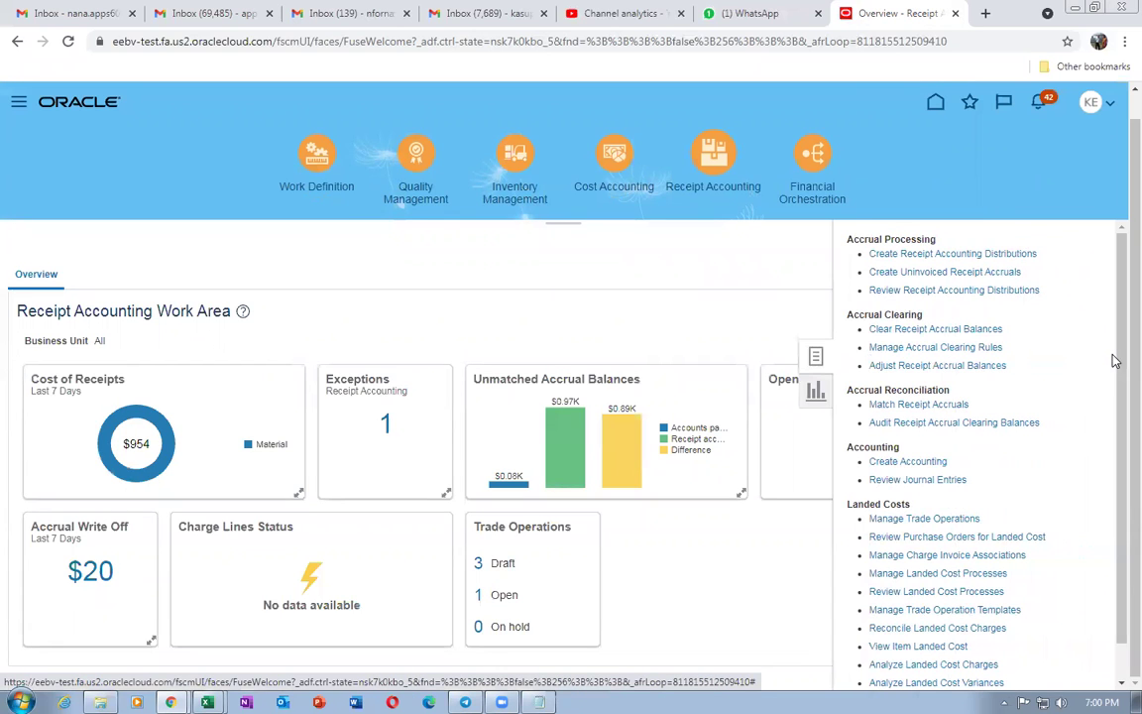
left_click(869, 255)
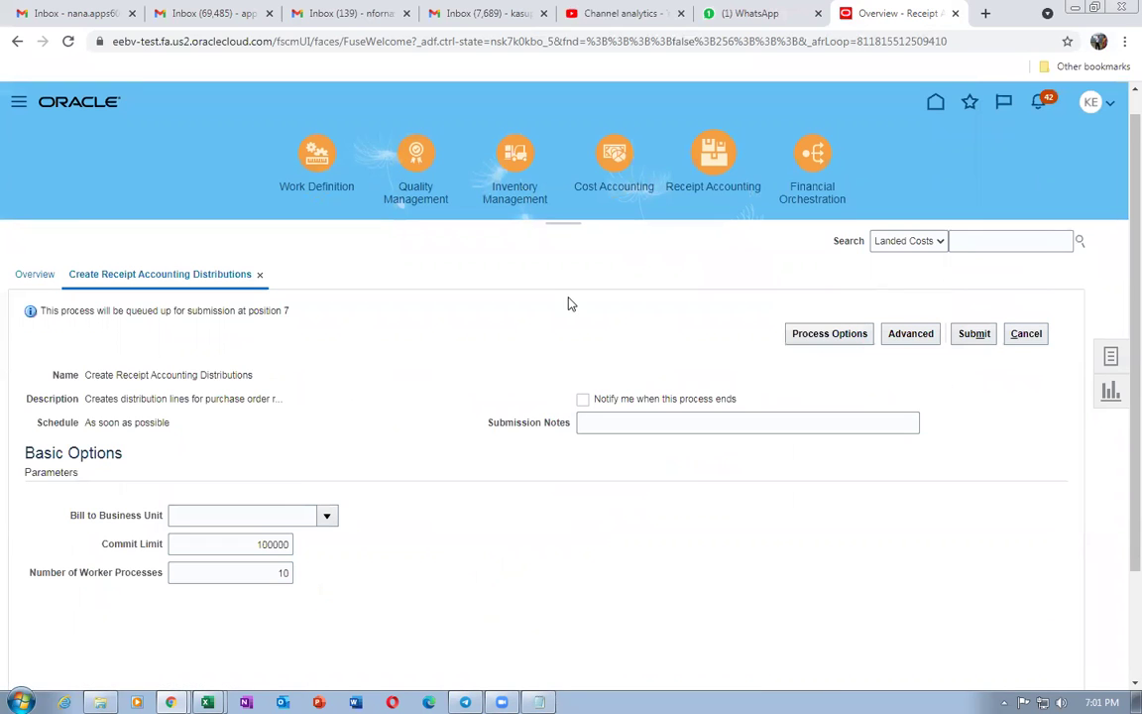
left_click(223, 514)
type("k")
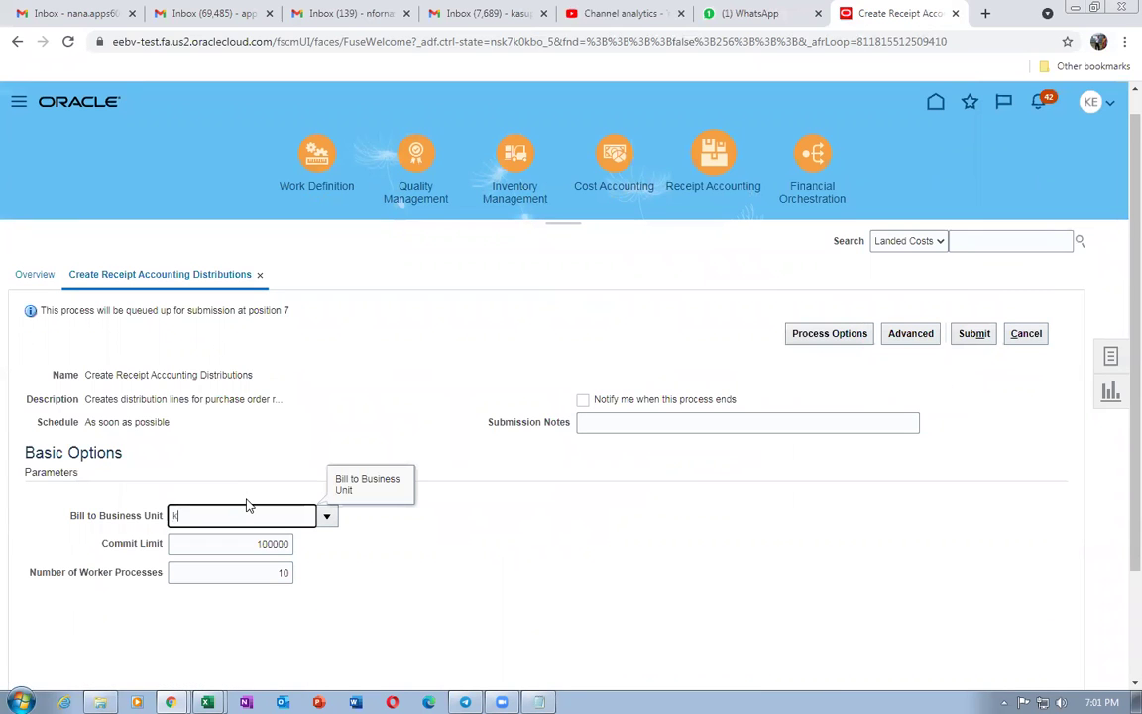
type("02")
key("Tab")
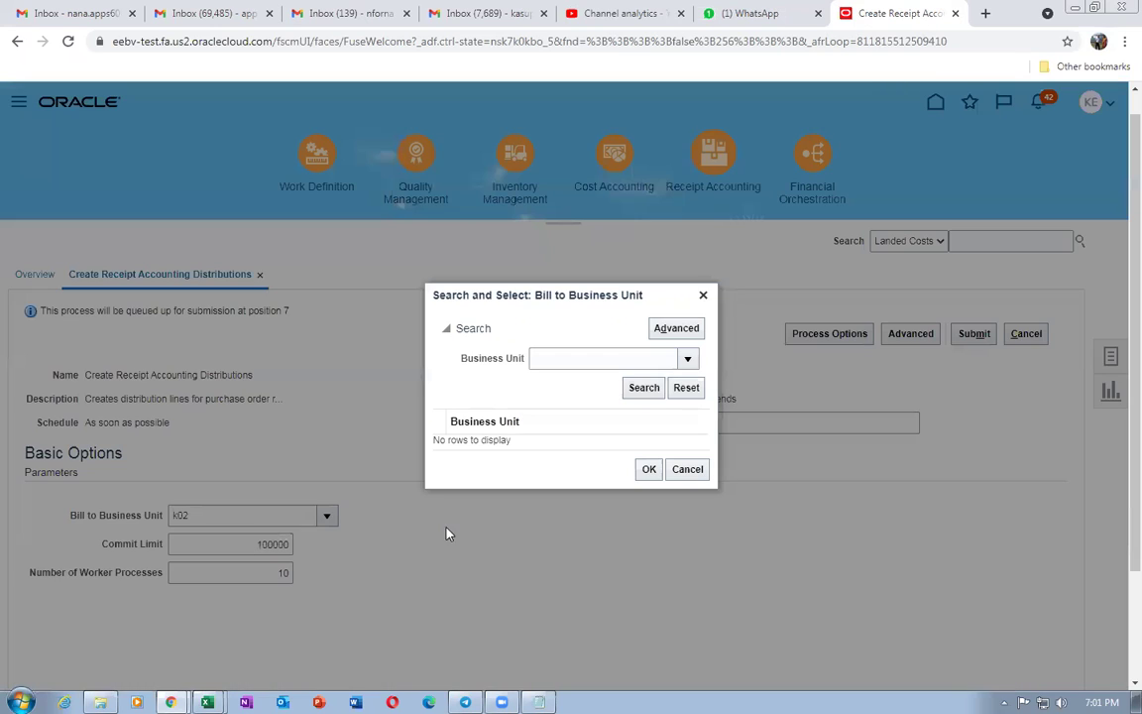
- Look up and choose K02 US Business Units, then submit the process
left_click(581, 357)
type("k02")
left_click(644, 389)
left_click_drag(593, 359, 454, 347)
type("k")
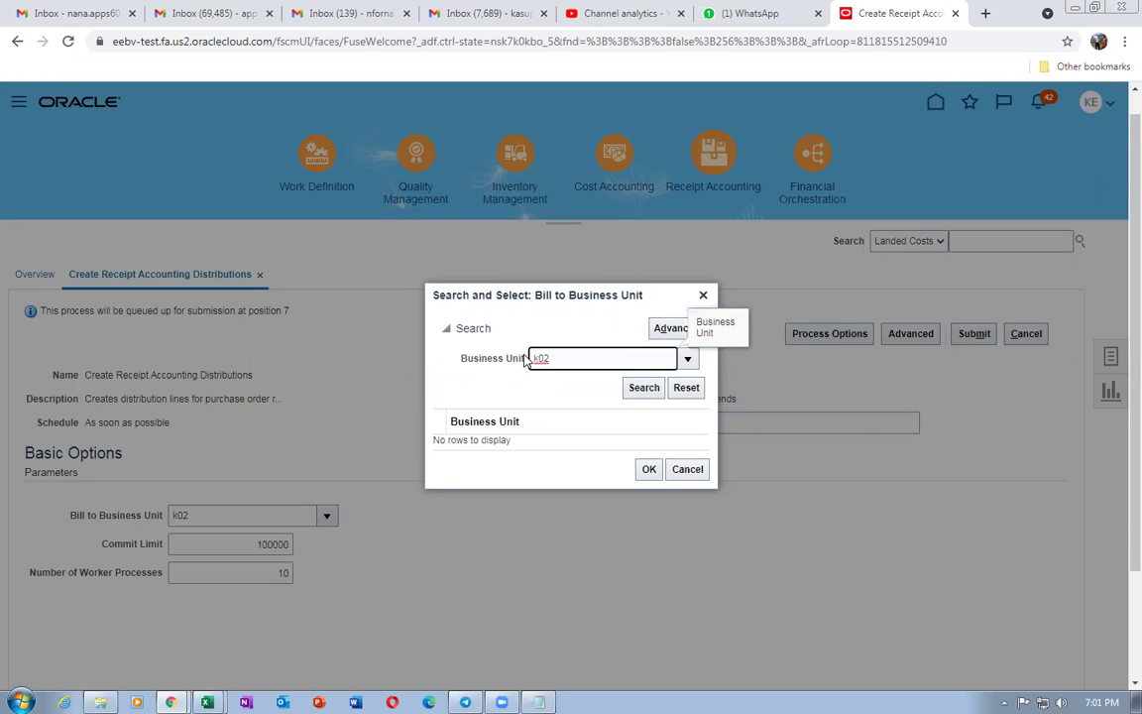
type("02")
left_click(640, 391)
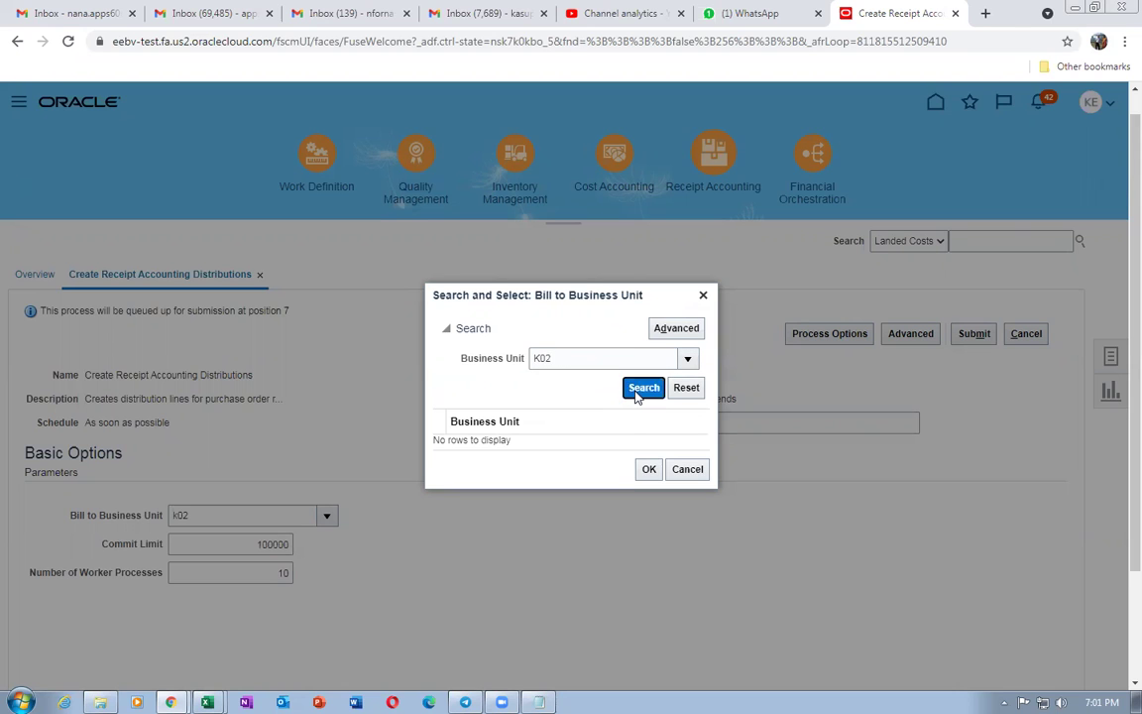
left_click(594, 446)
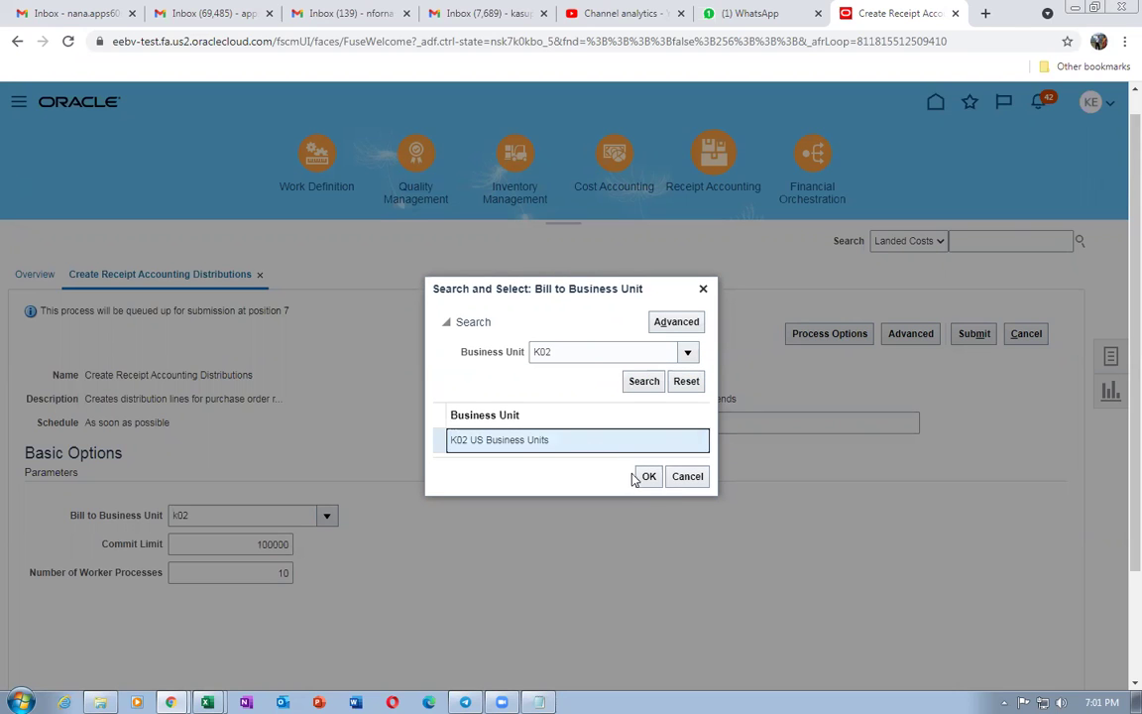
left_click(645, 477)
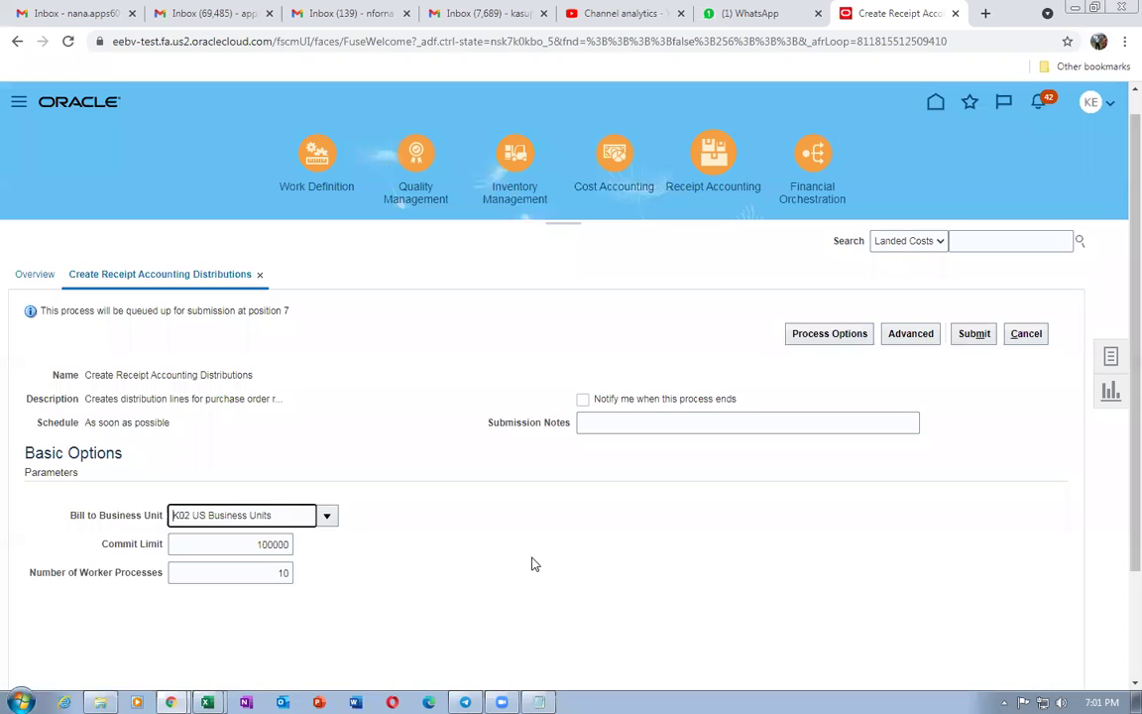
left_click(972, 334)
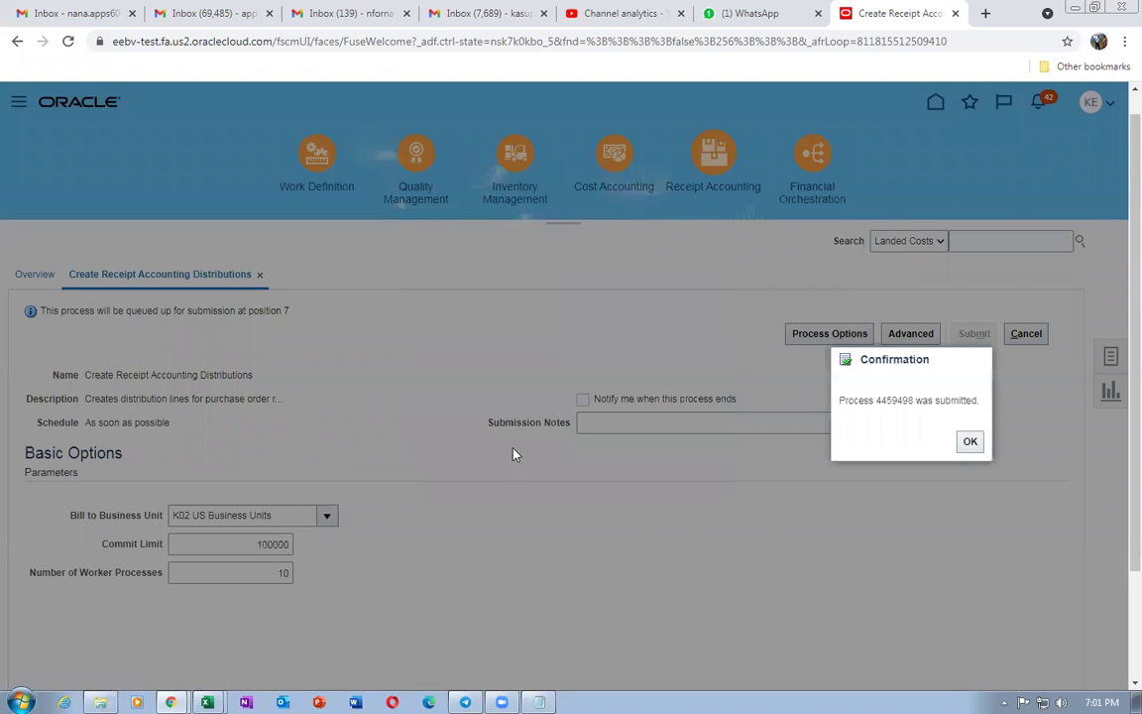
left_click(971, 441)
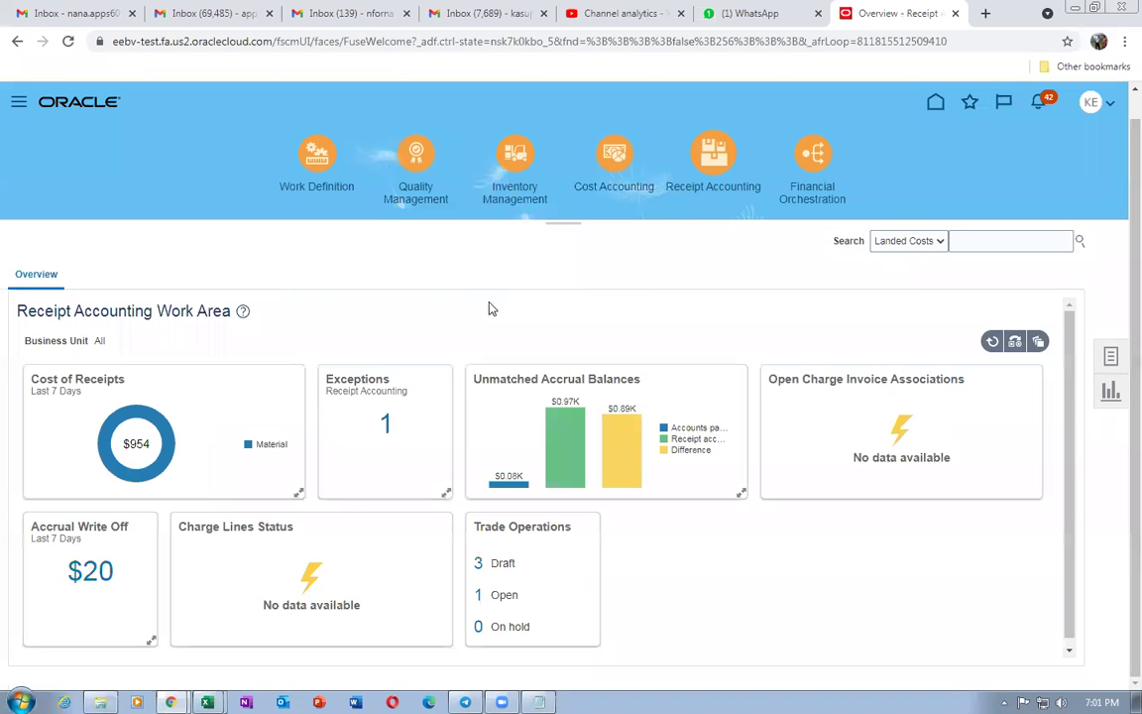
- Open Scheduled Processes from Tools in a new browser tab
right_click(916, 17)
left_click(972, 118)
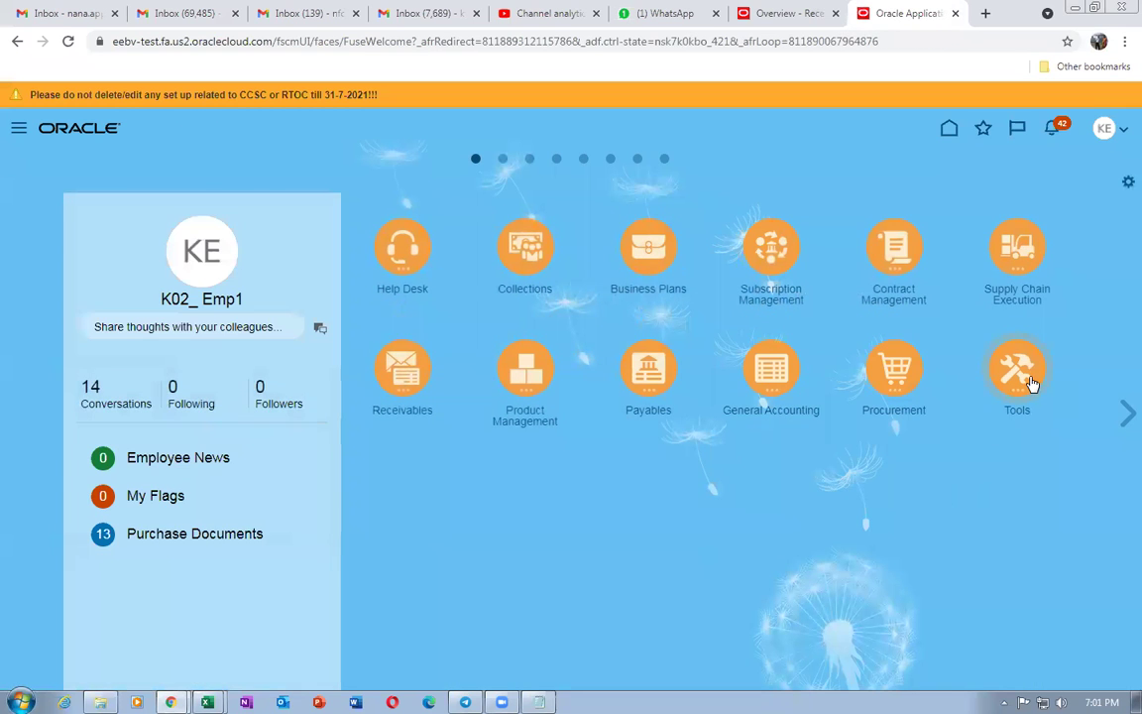
left_click(1025, 379)
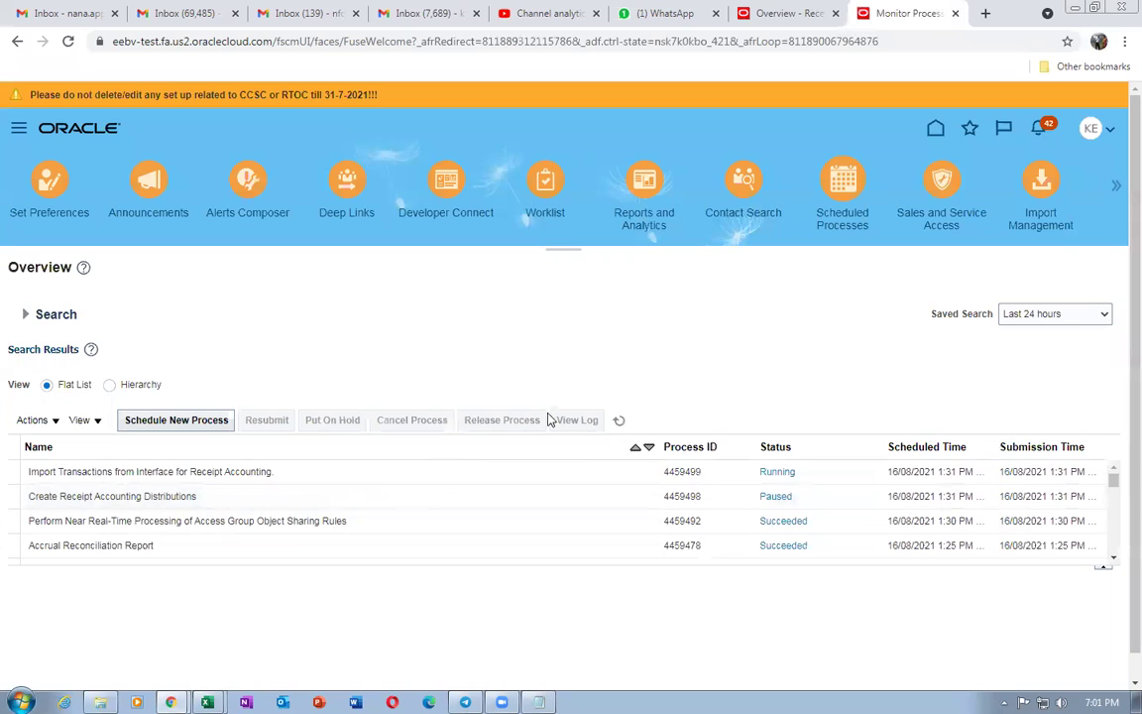
- Refresh until process 4459498 shows Succeeded, then switch back to the Receipt Accounting tab
left_click(619, 421)
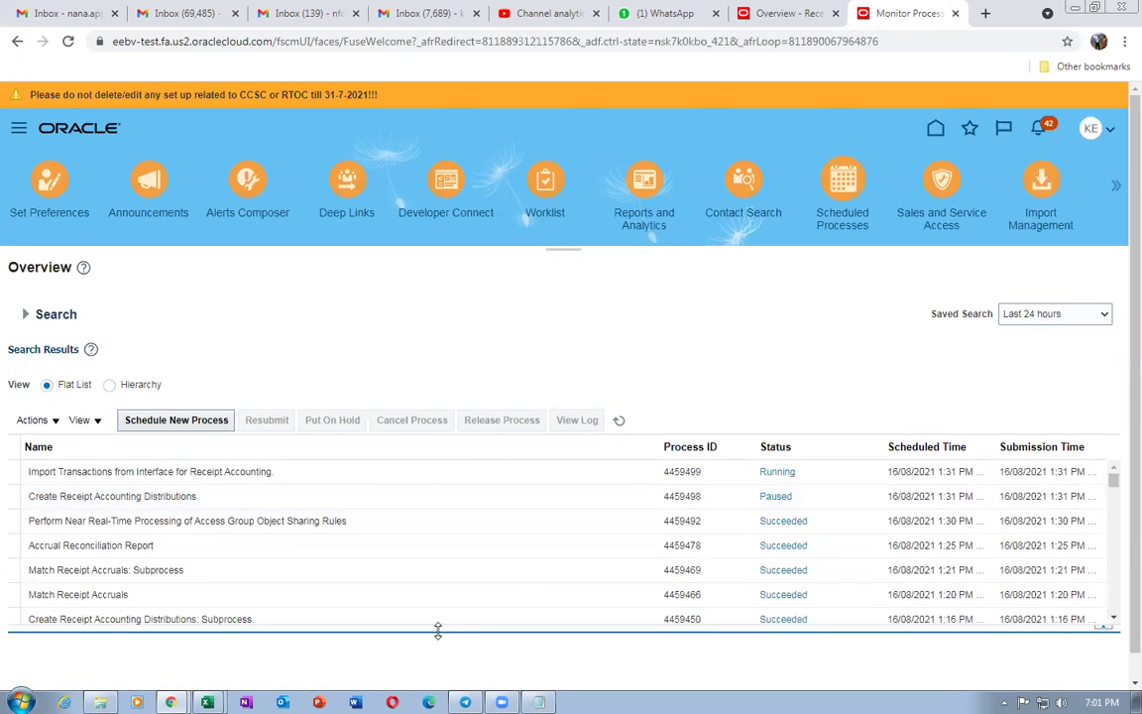
left_click(620, 424)
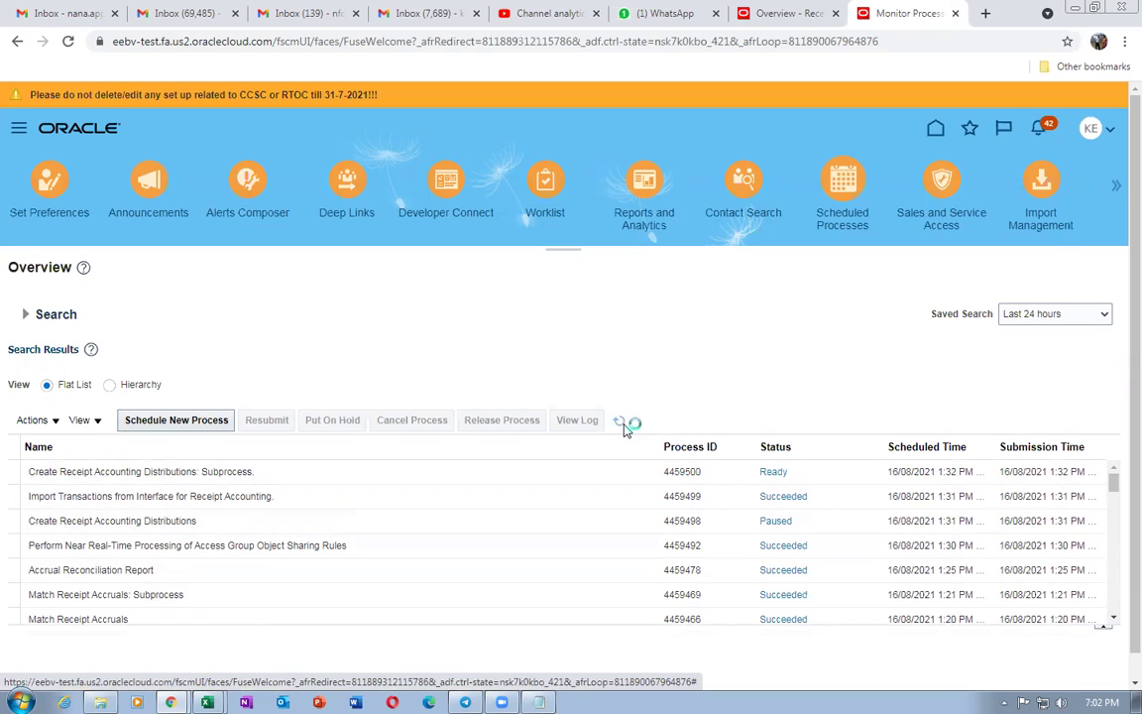
left_click(623, 425)
left_click(625, 423)
left_click(620, 424)
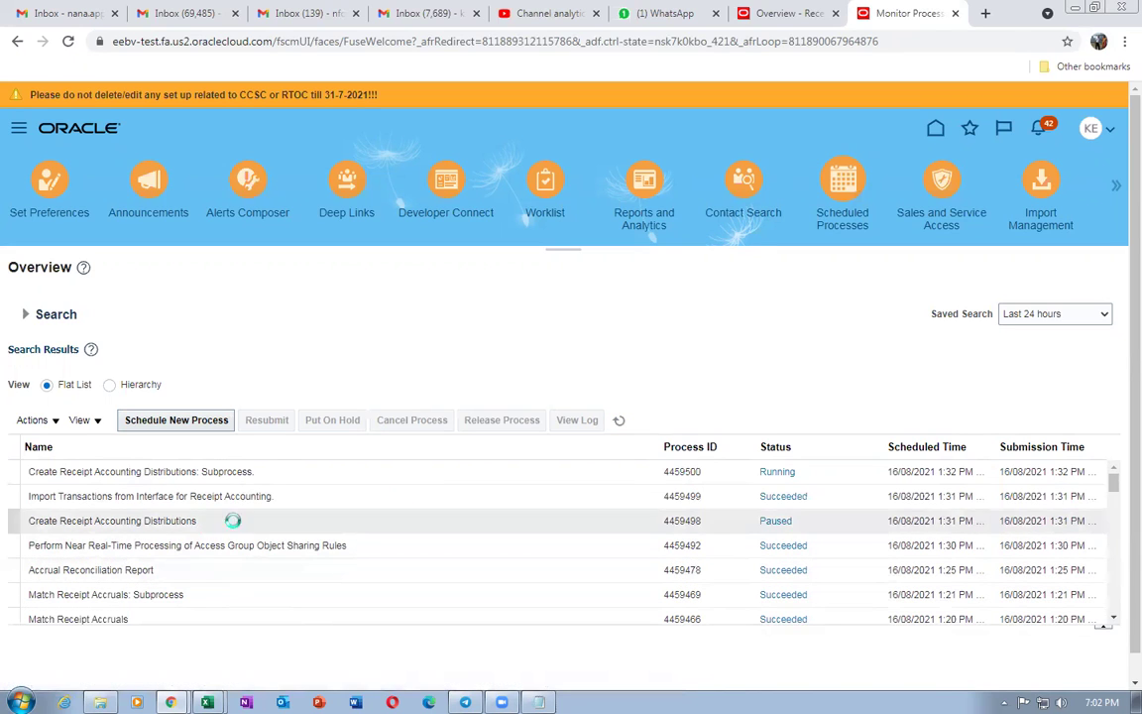
left_click(620, 422)
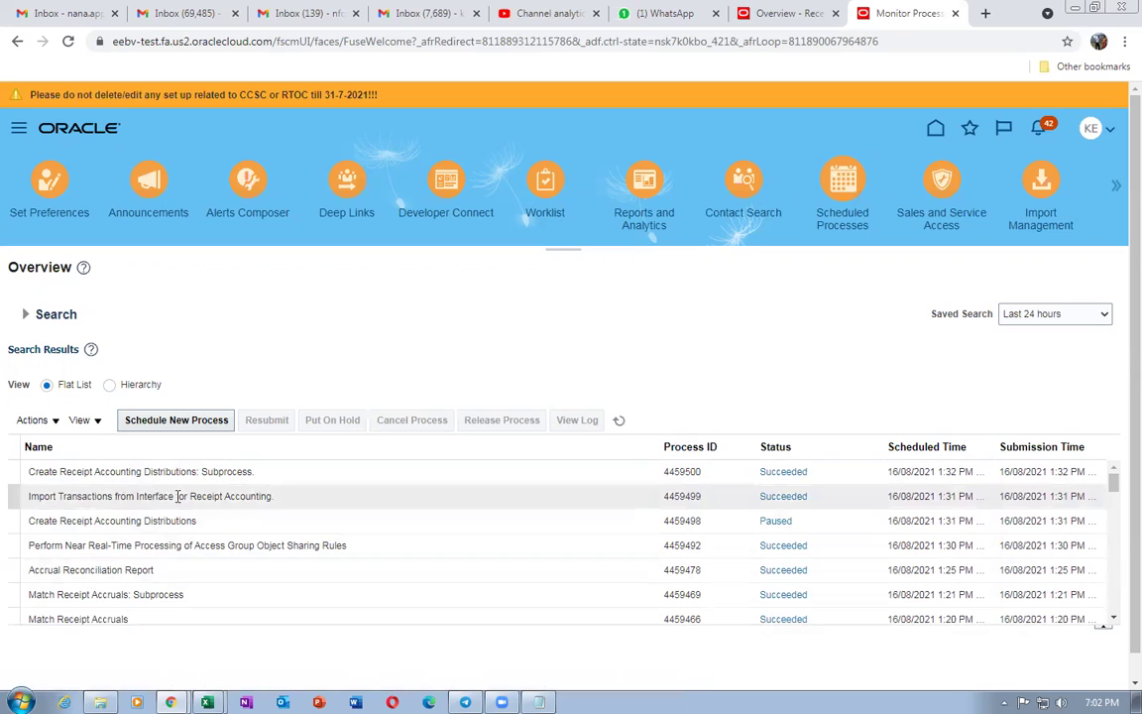
left_click(617, 423)
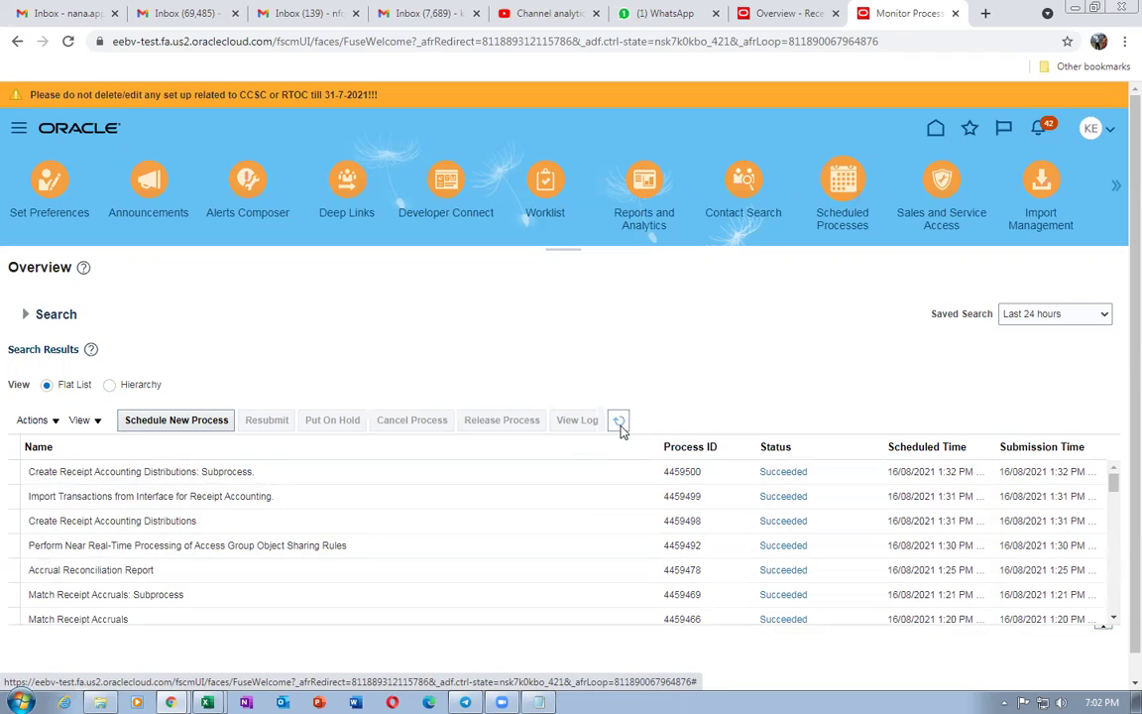
left_click(619, 423)
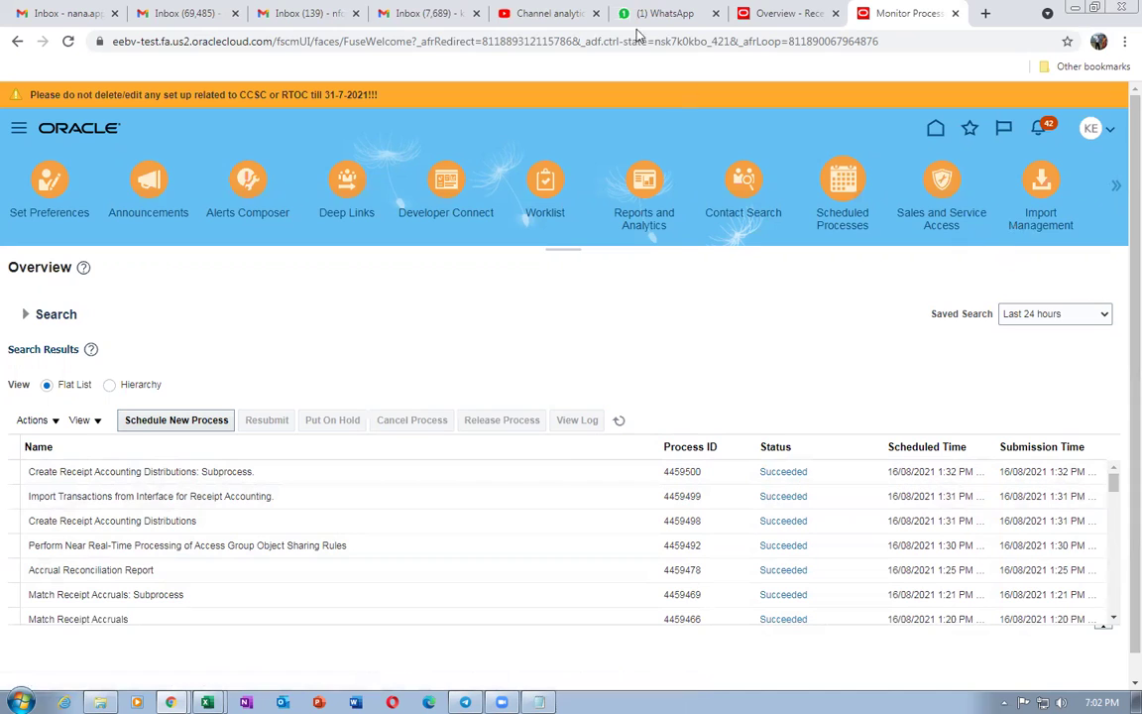
left_click(779, 13)
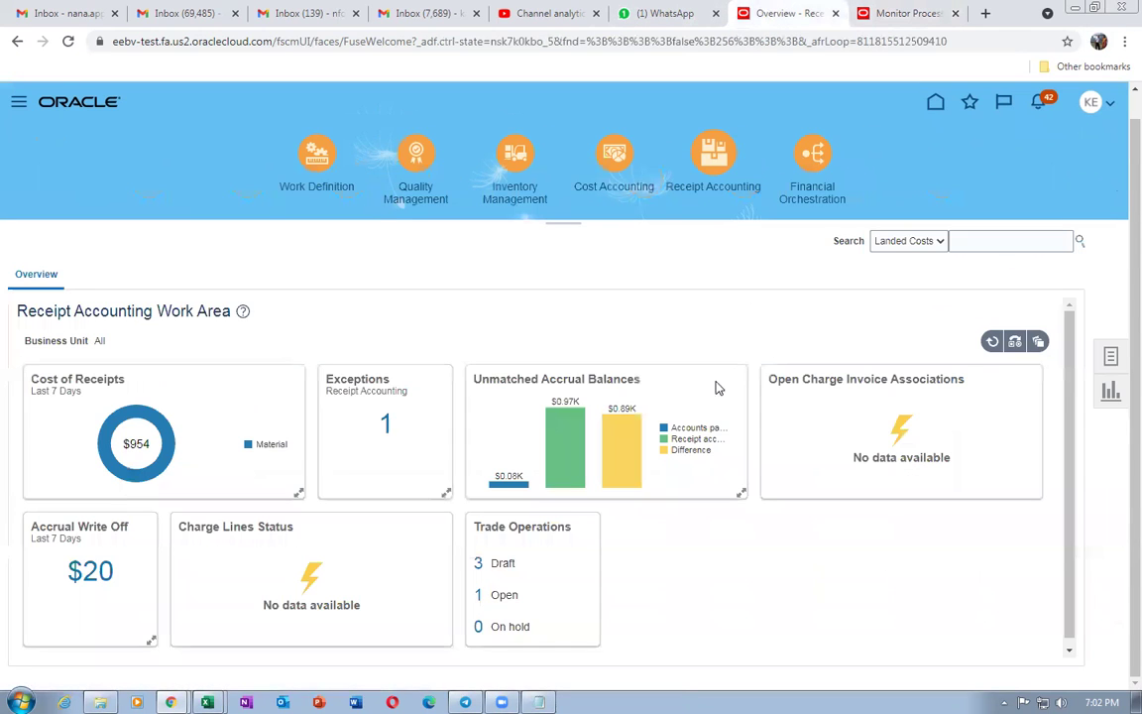
- Search Adjust Receipt Accrual Balances for Bill-to Business Unit starting with K02
left_click(1112, 359)
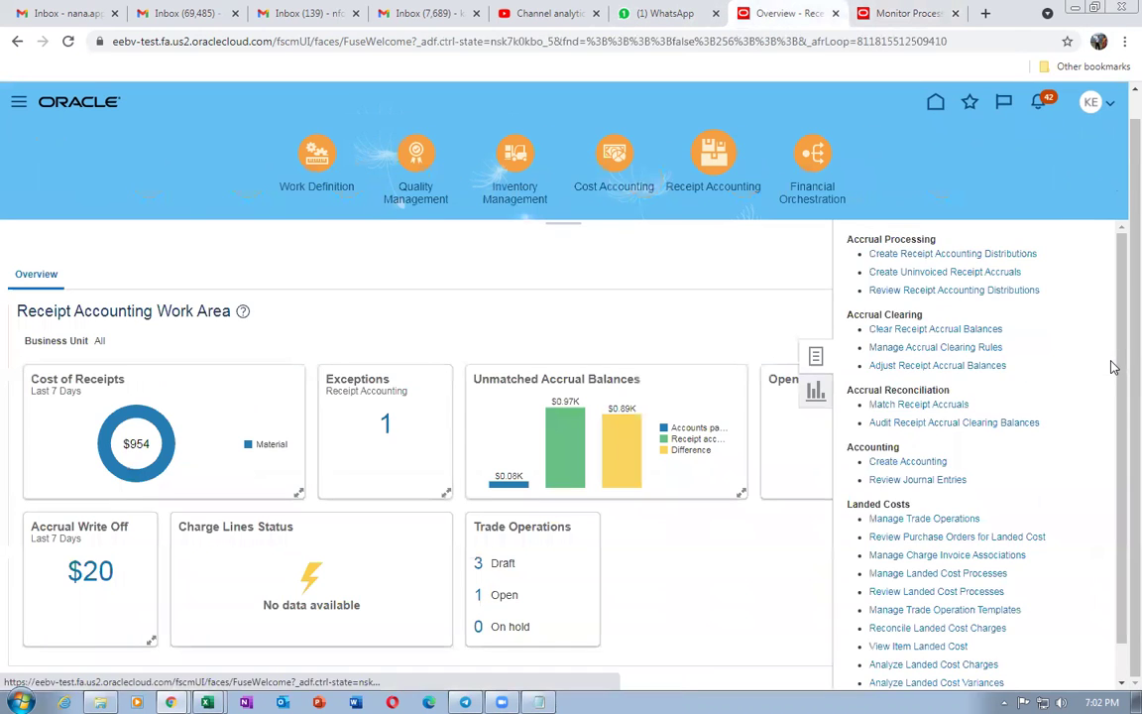
left_click(907, 366)
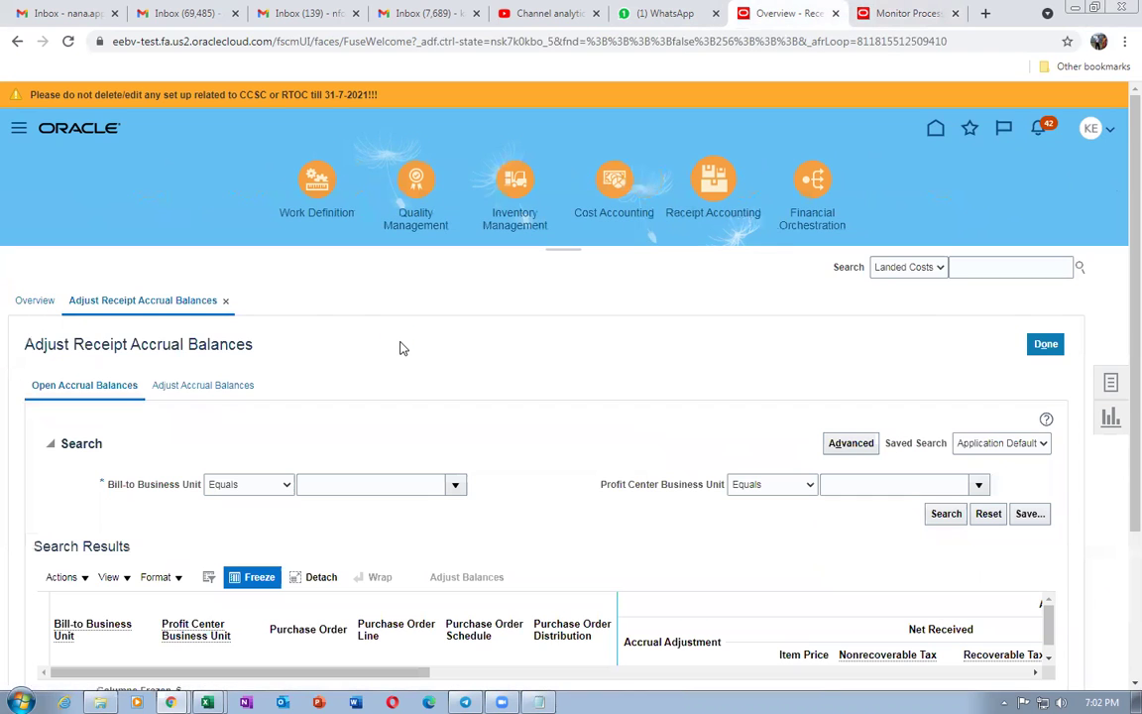
scroll(399, 361, "down", 1)
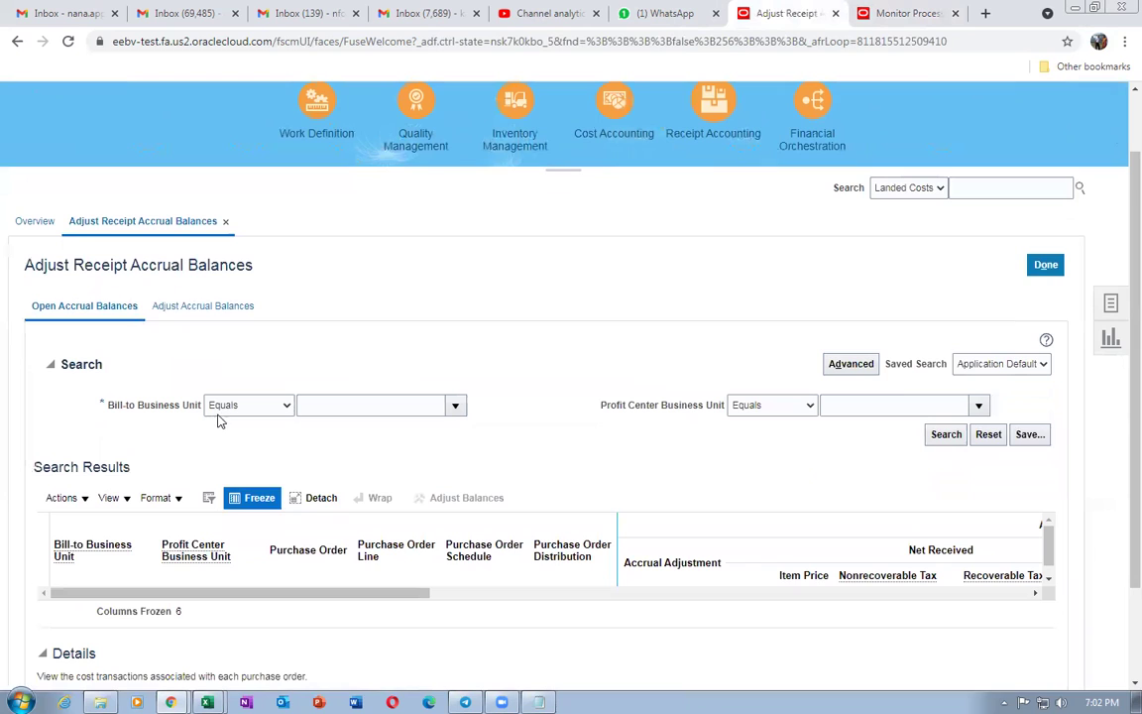
left_click(220, 404)
left_click(218, 423)
left_click(407, 402)
type("K02")
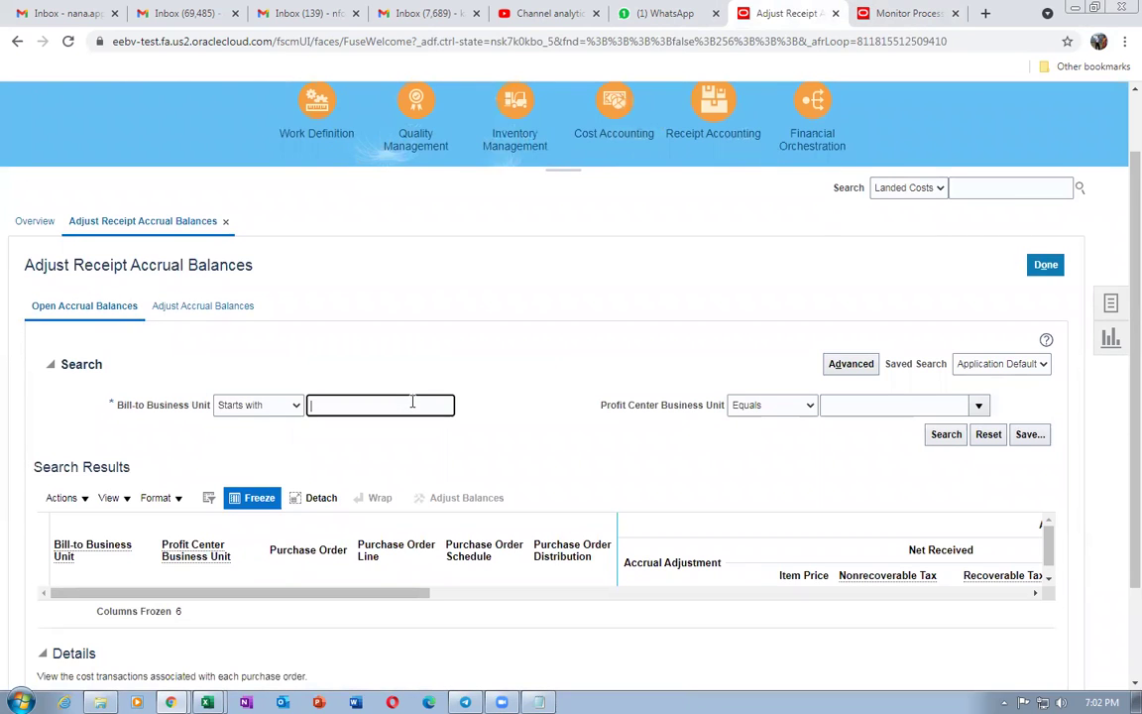
key("Tab")
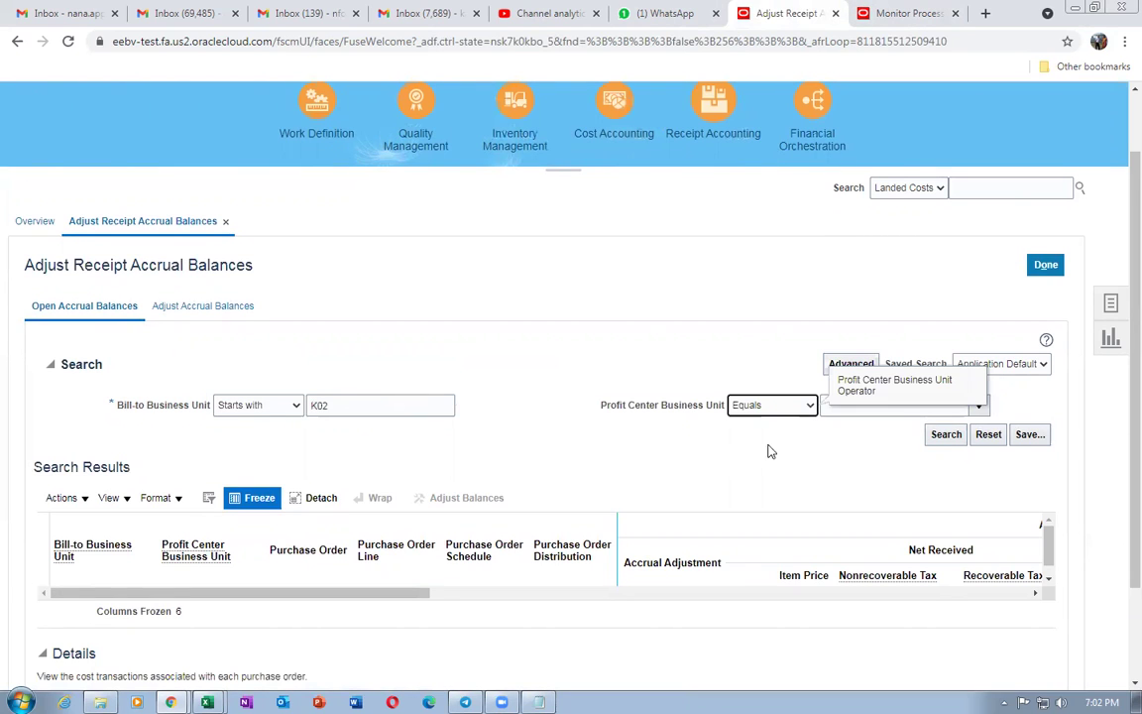
left_click(945, 435)
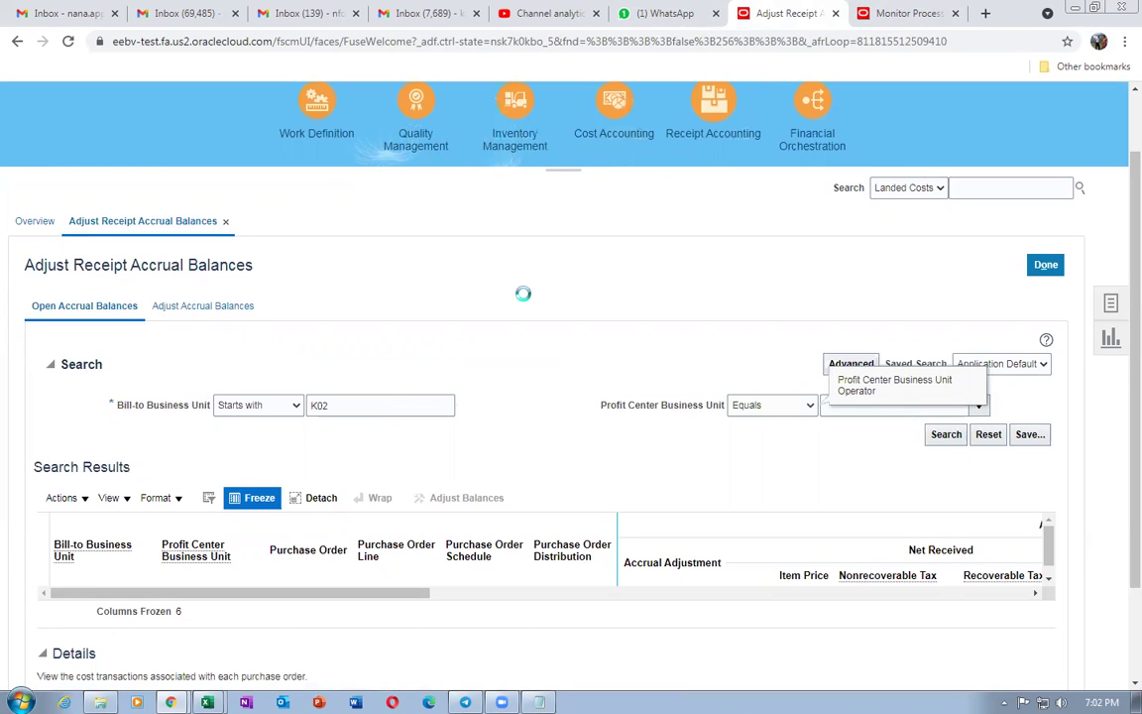
- Confirm only POs 2004, 2003, 2005 and 2008 remain open, then click Done
scroll(523, 301, "down", 3)
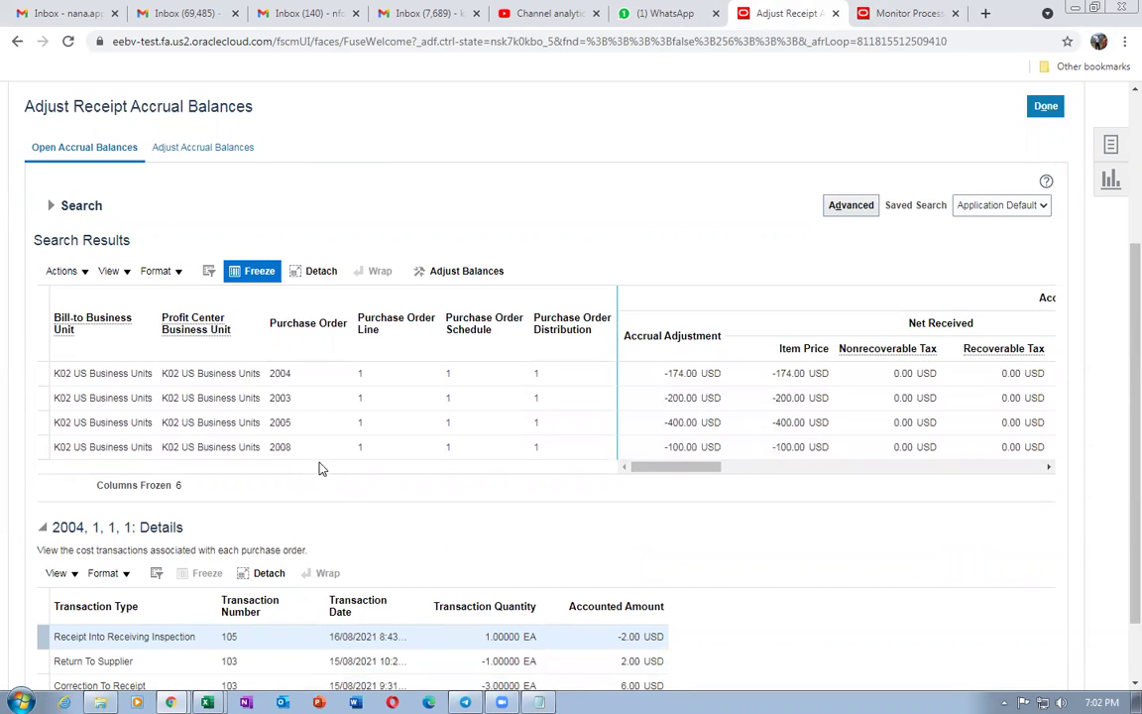
scroll(319, 468, "down", 2)
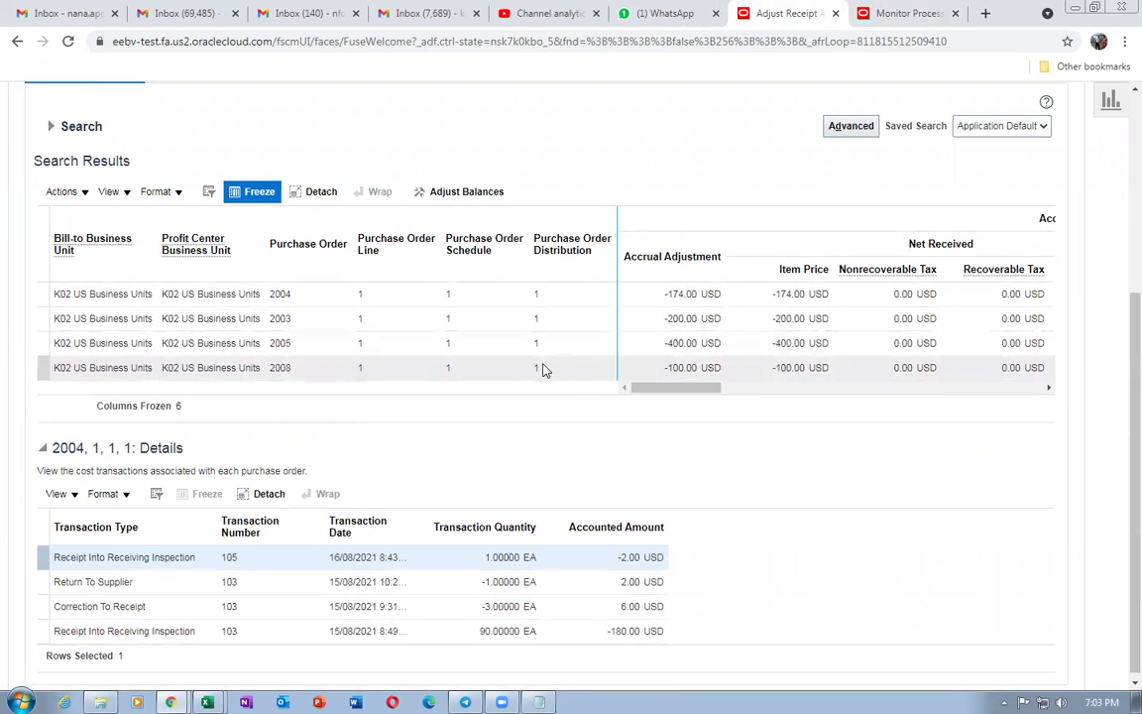
scroll(1120, 313, "up", 1)
scroll(1120, 312, "up", 3)
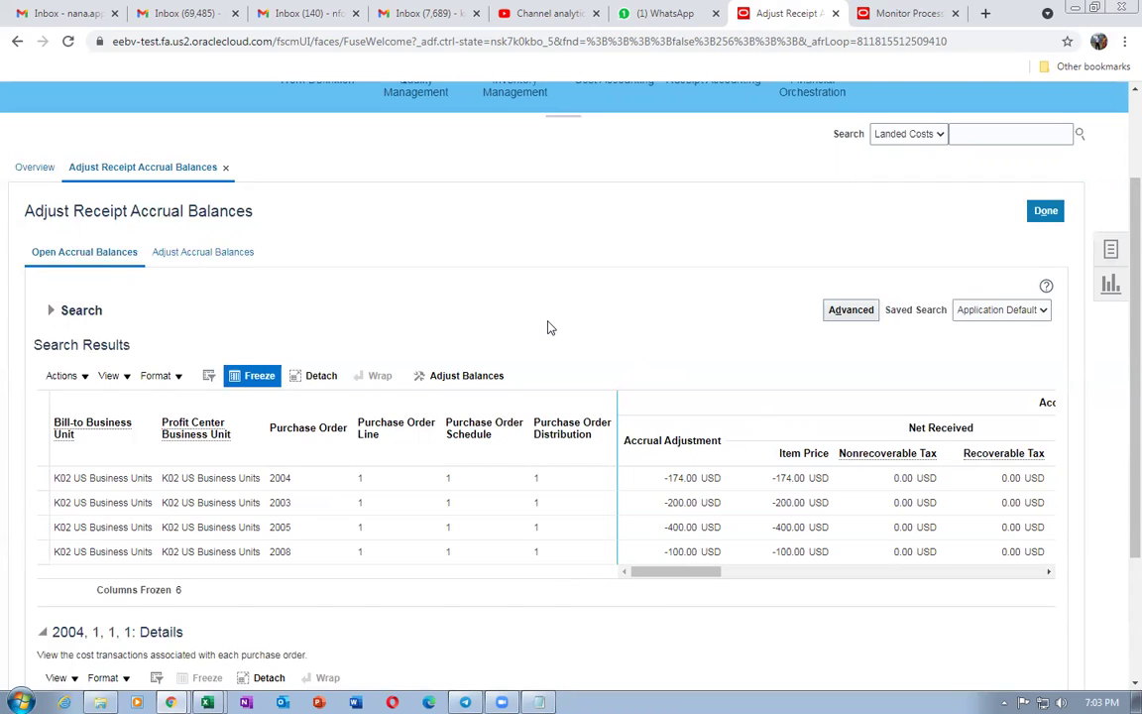
left_click(1046, 211)
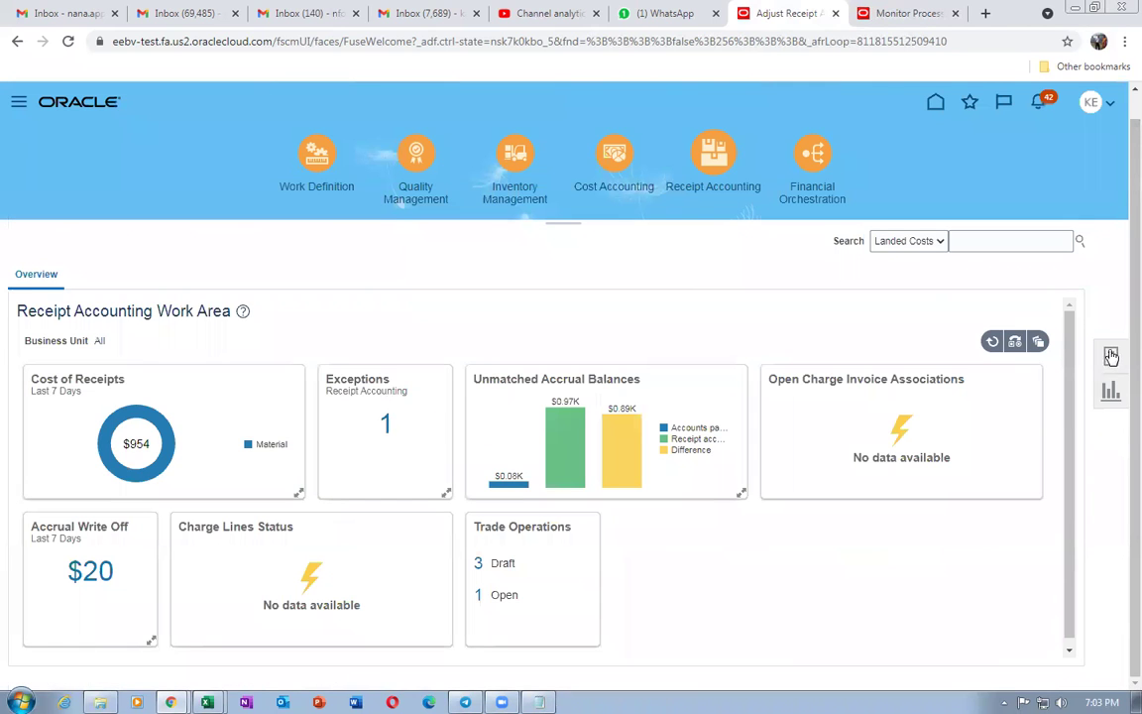
- Start a new Create Accounting process with Receipt Accounting as the subledger application
left_click(1112, 357)
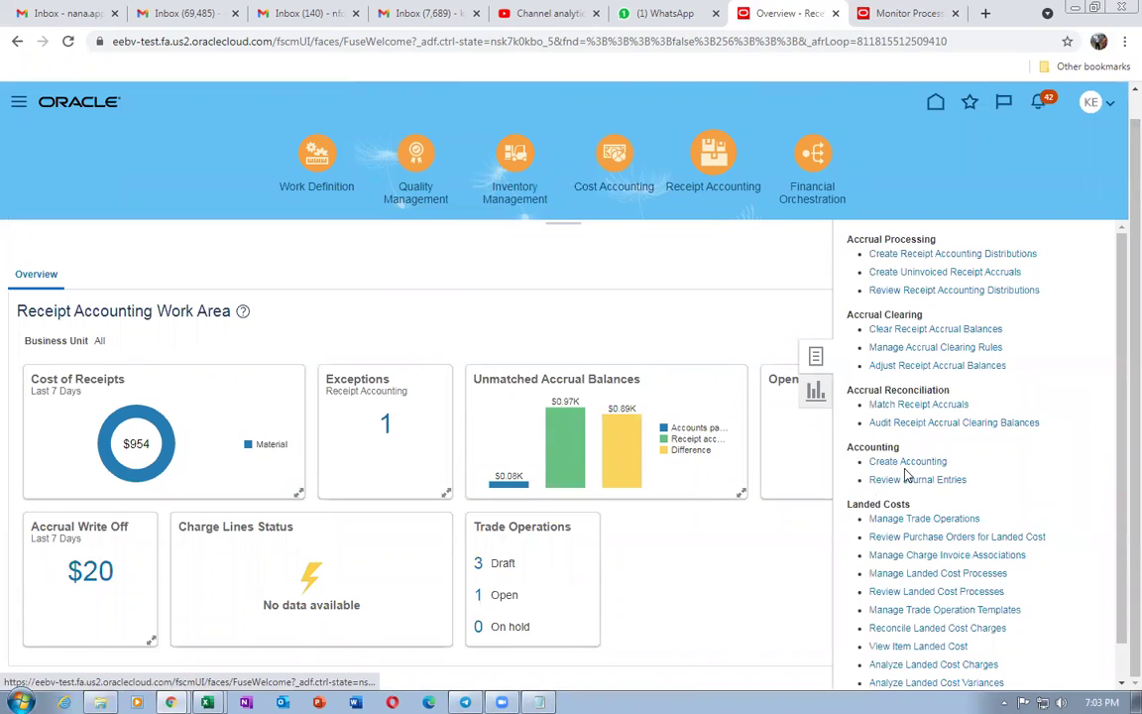
left_click(905, 461)
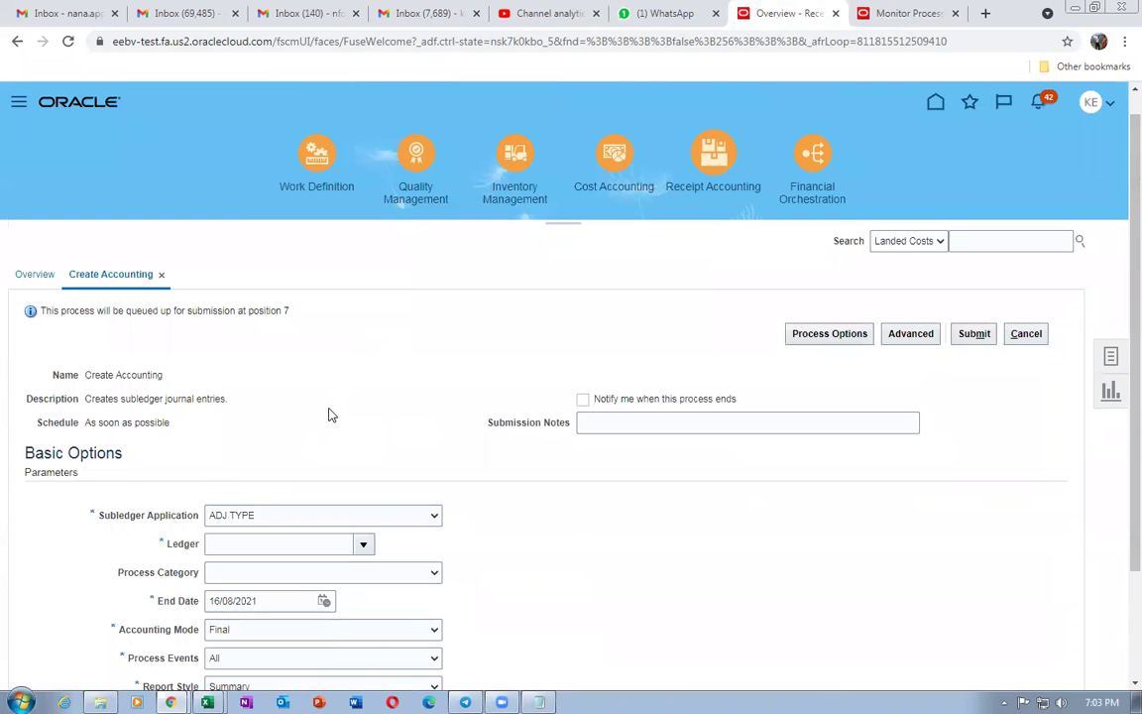
scroll(330, 414, "down", 3)
left_click(319, 378)
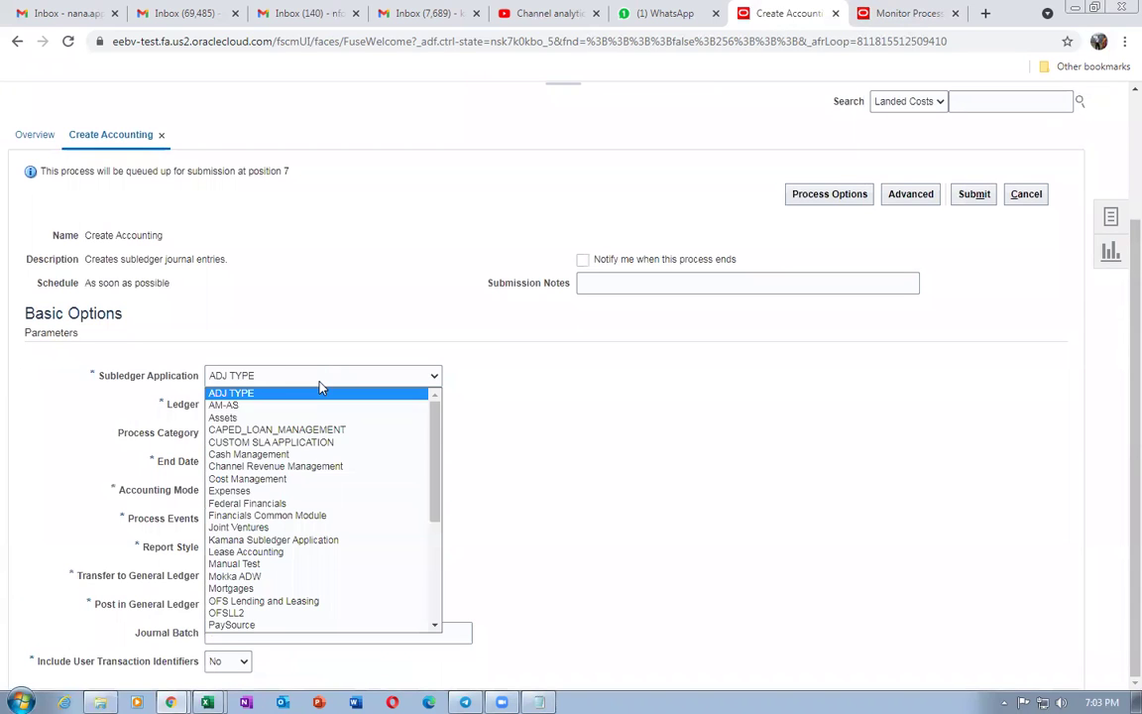
left_click_drag(430, 492, 438, 566)
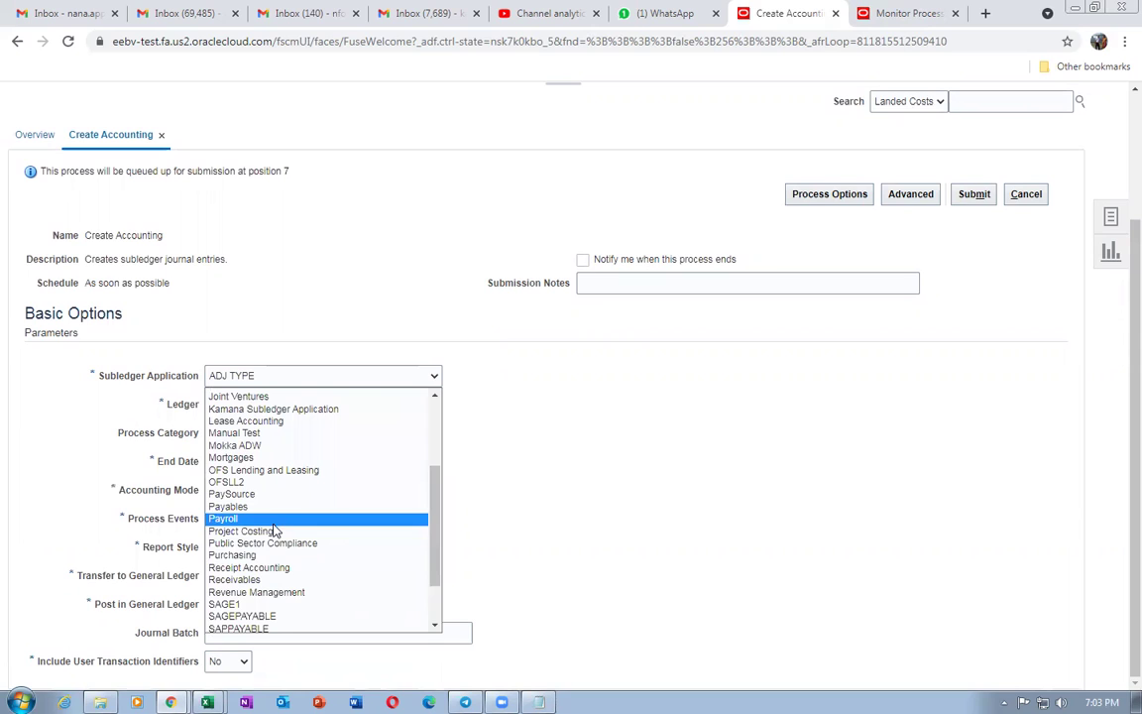
left_click(285, 567)
- Set ledger K02 US US with a Detail report style and submit it as process 4459505
left_click(256, 403)
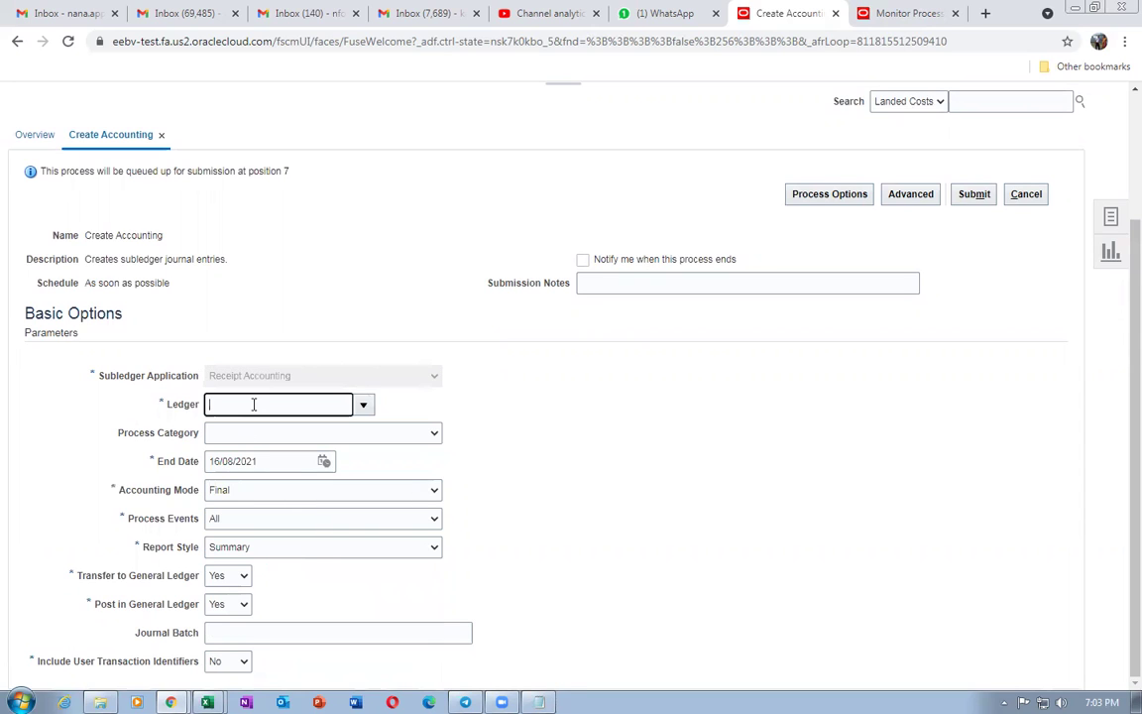
type("K02")
key("Tab")
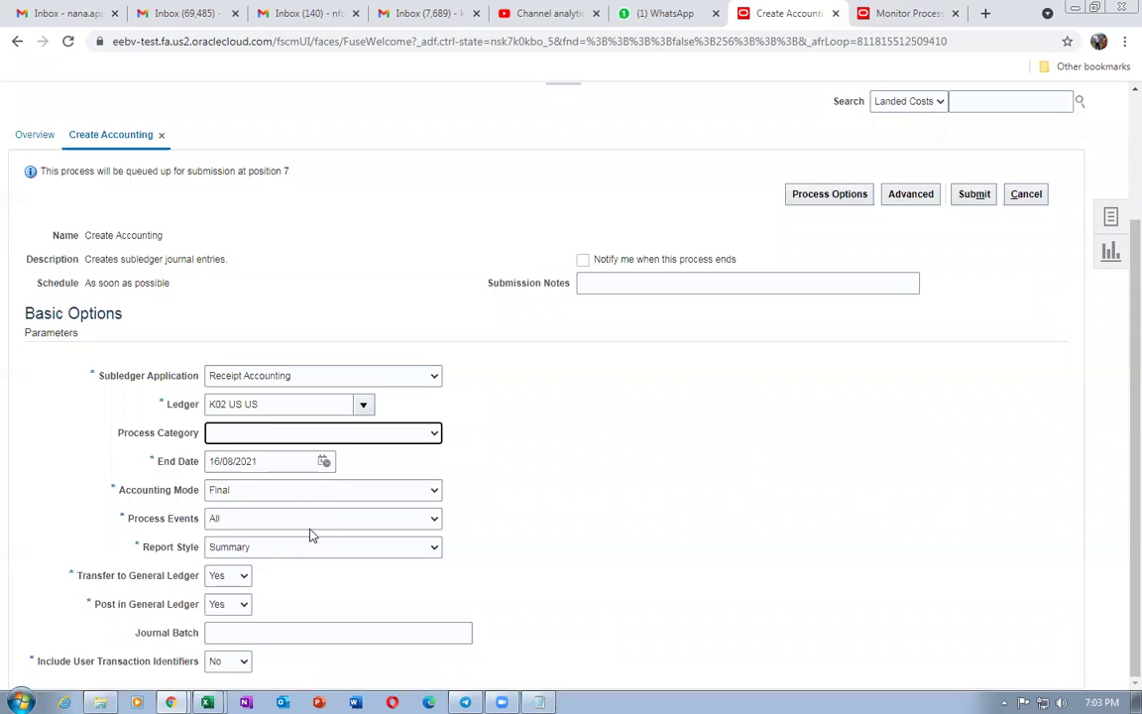
left_click(238, 548)
left_click(253, 559)
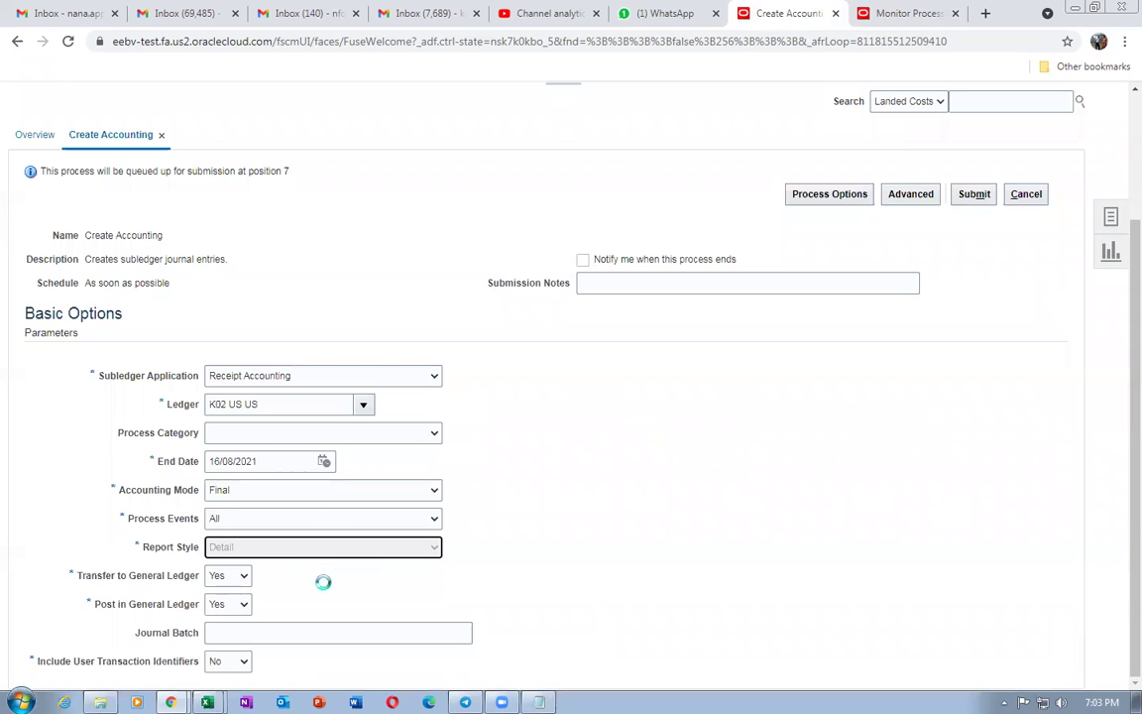
scroll(321, 594, "up", 2)
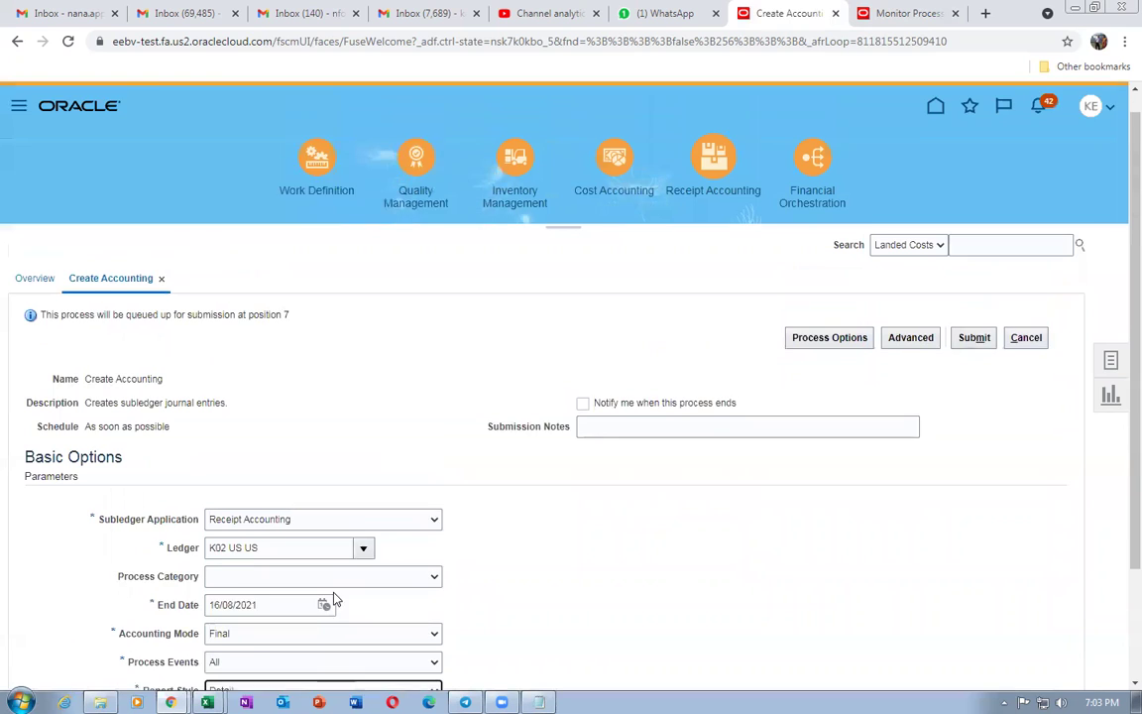
left_click(973, 353)
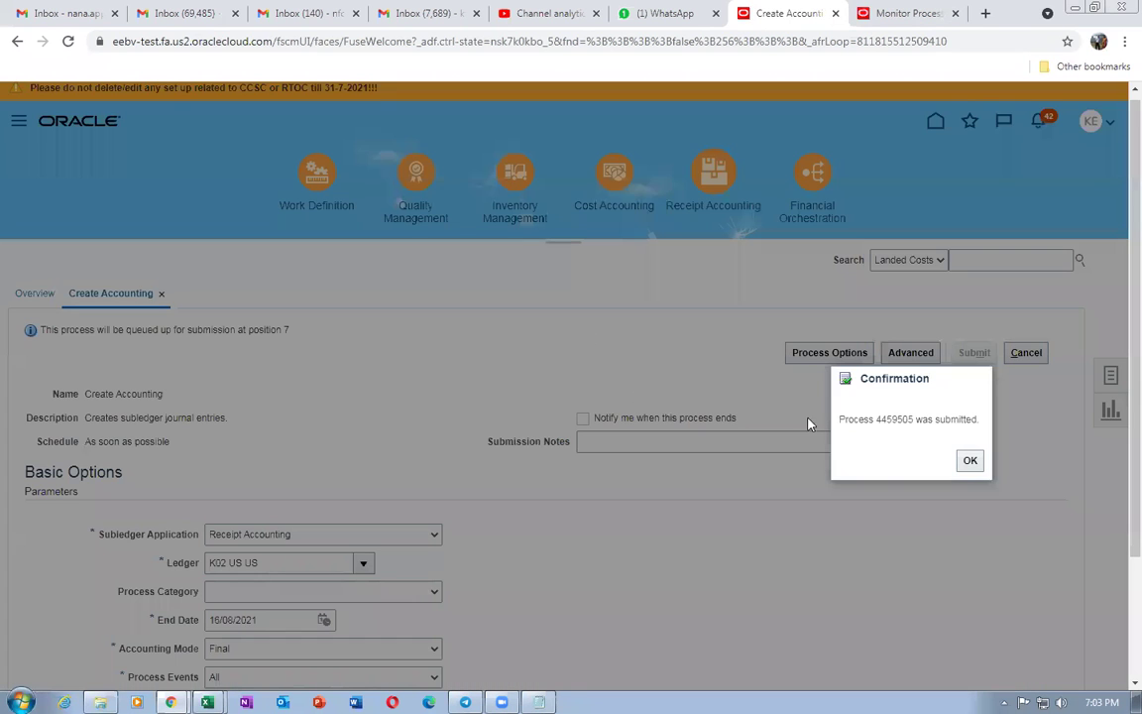
left_click(969, 460)
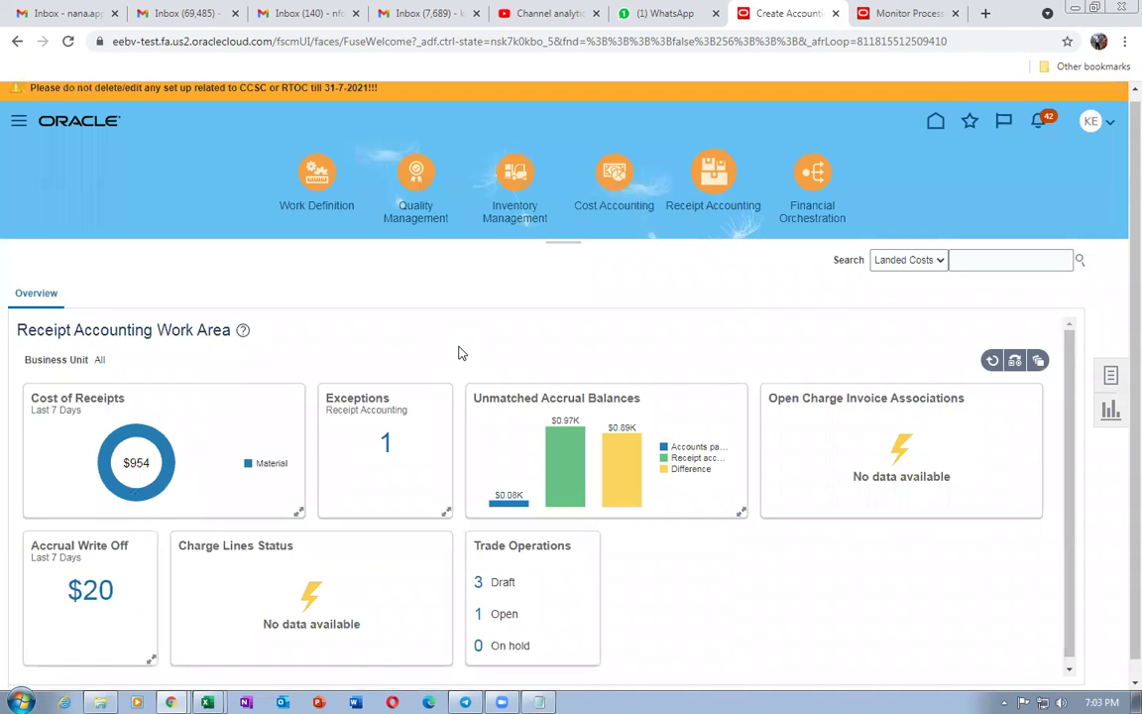
- Refresh the scheduled processes until 4459505, Subprocess 4459506 and Post Subledger Journal Entries 4459507 show Running
left_click(902, 13)
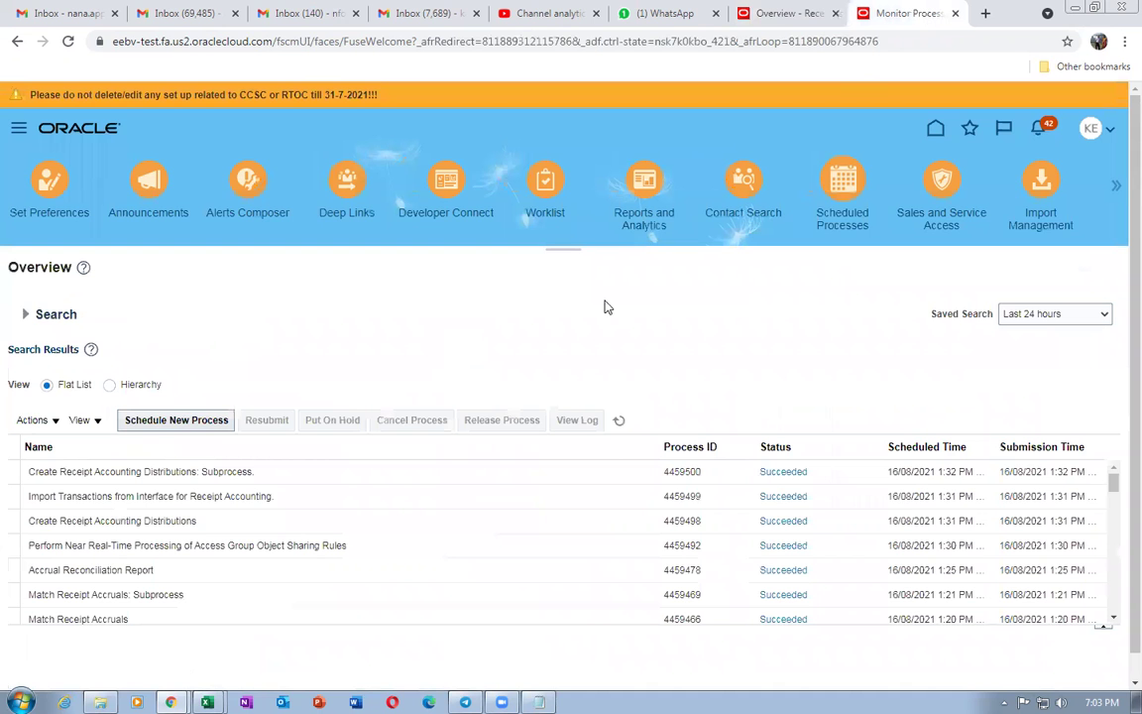
left_click(623, 421)
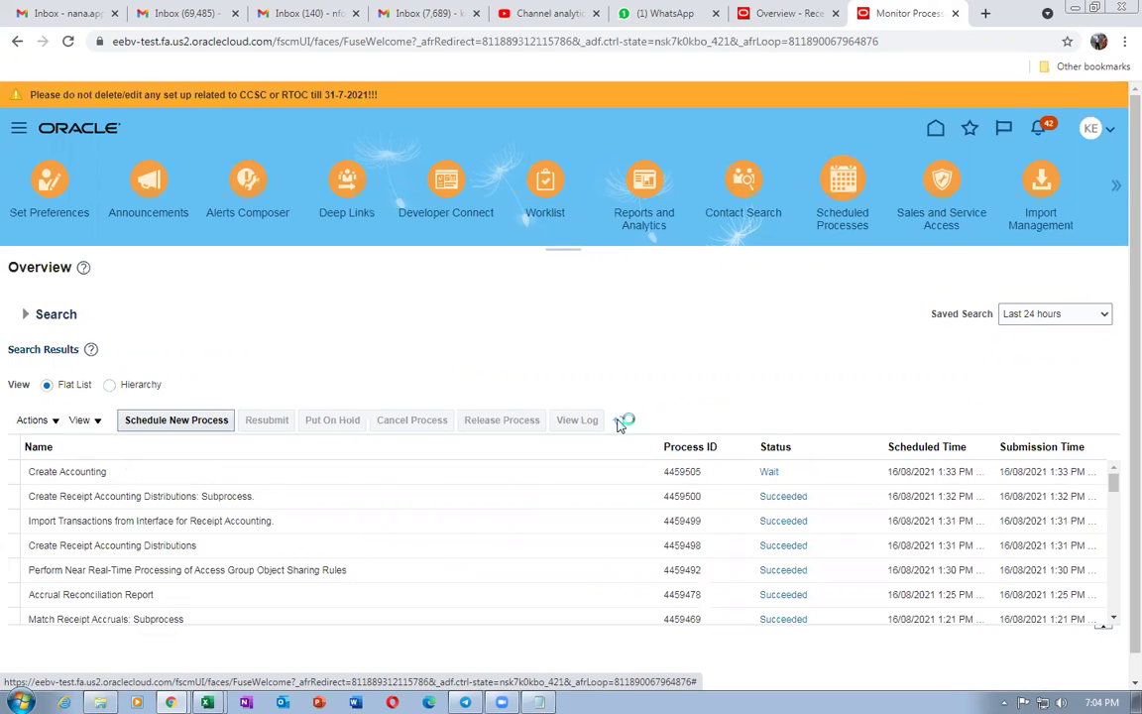
left_click(623, 421)
left_click(104, 476)
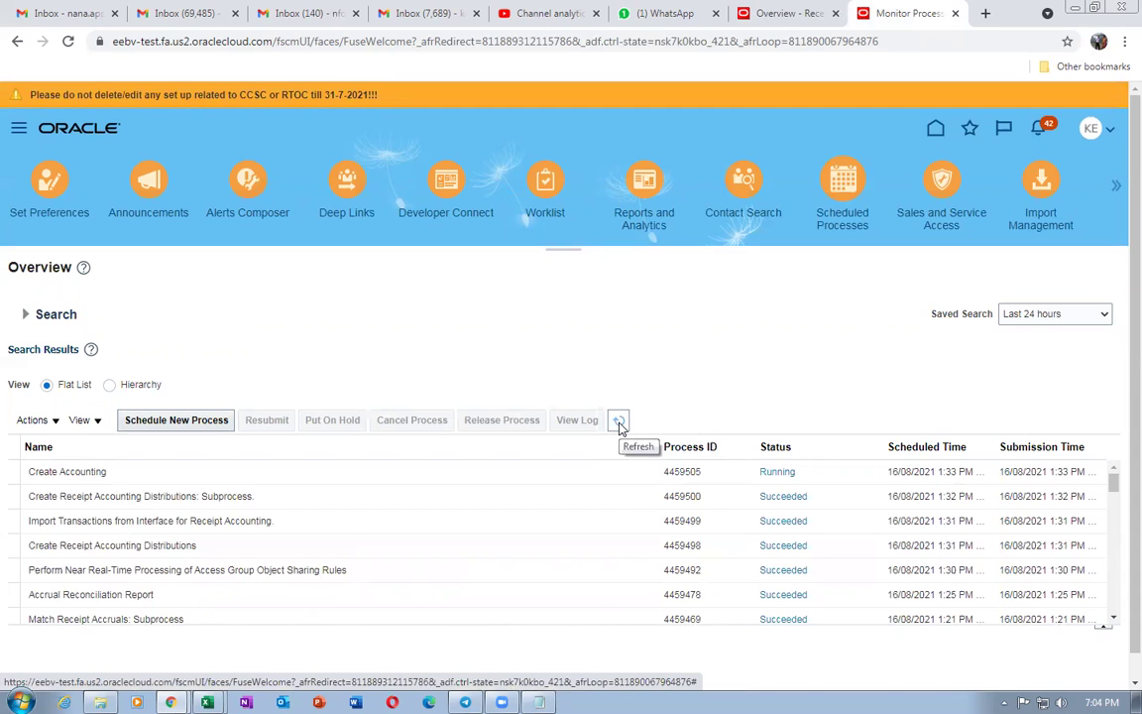
left_click(619, 423)
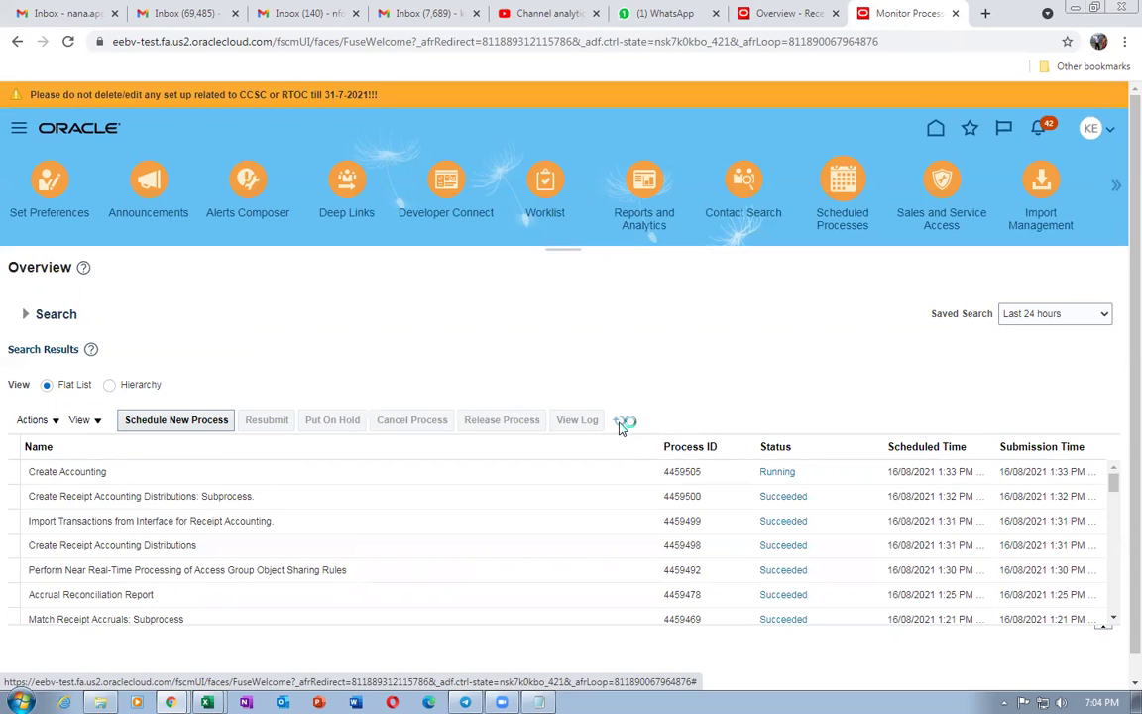
left_click(619, 423)
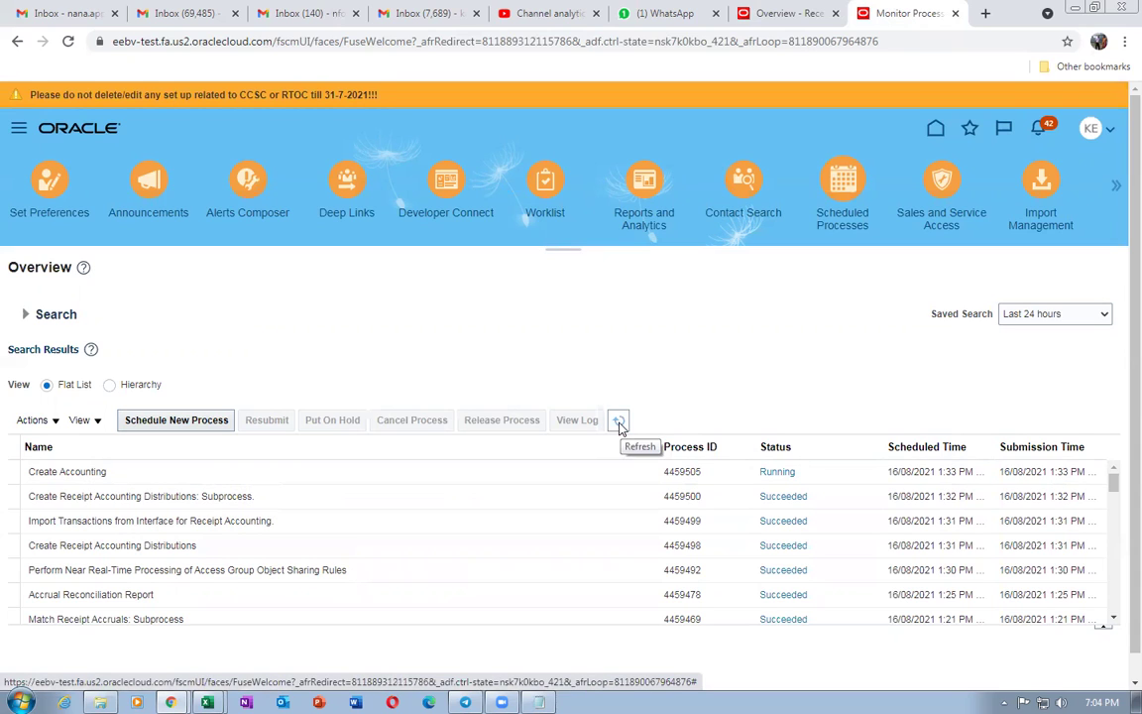
left_click(618, 423)
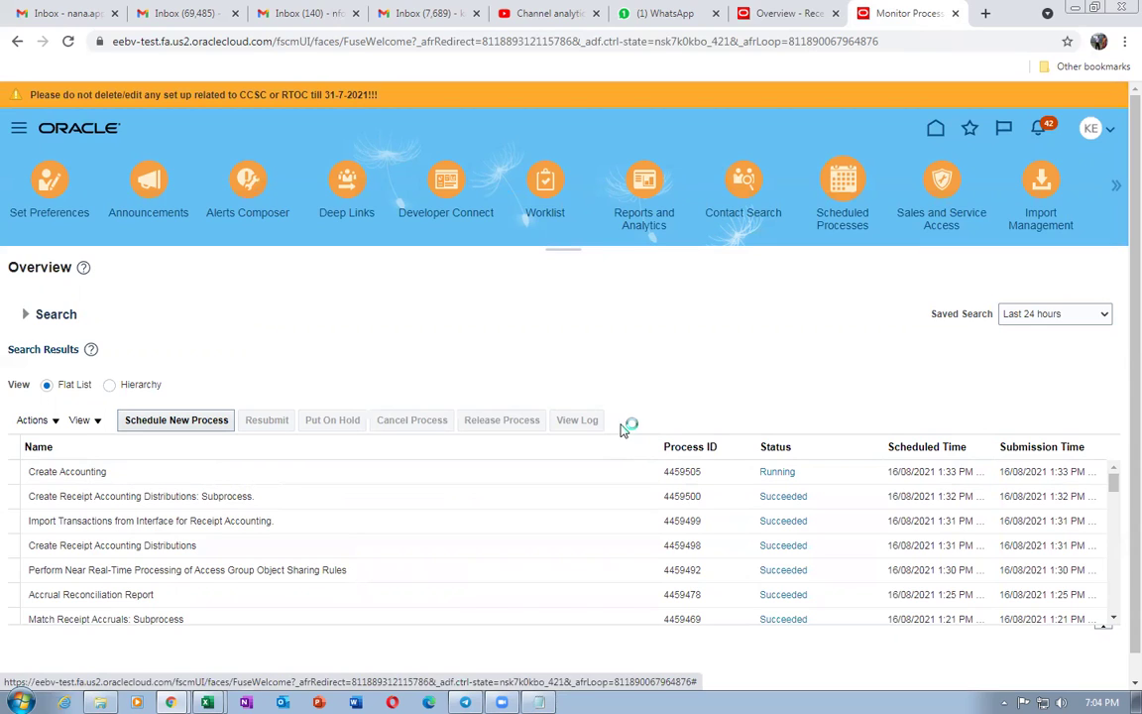
left_click(620, 423)
left_click(620, 424)
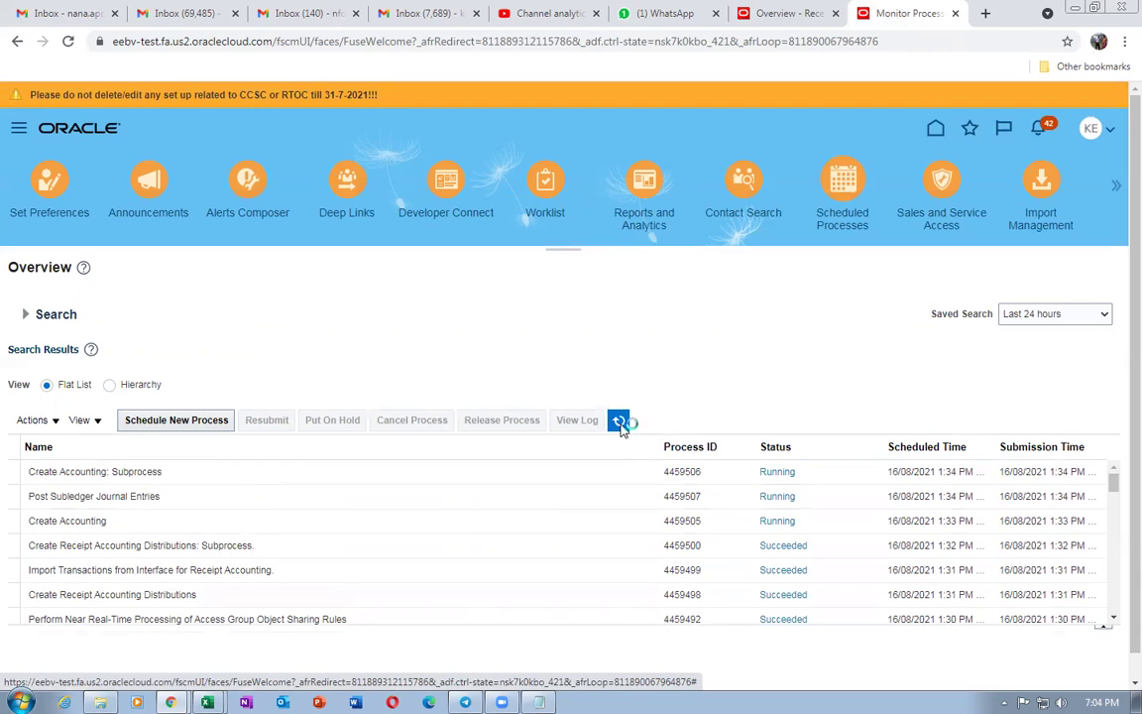
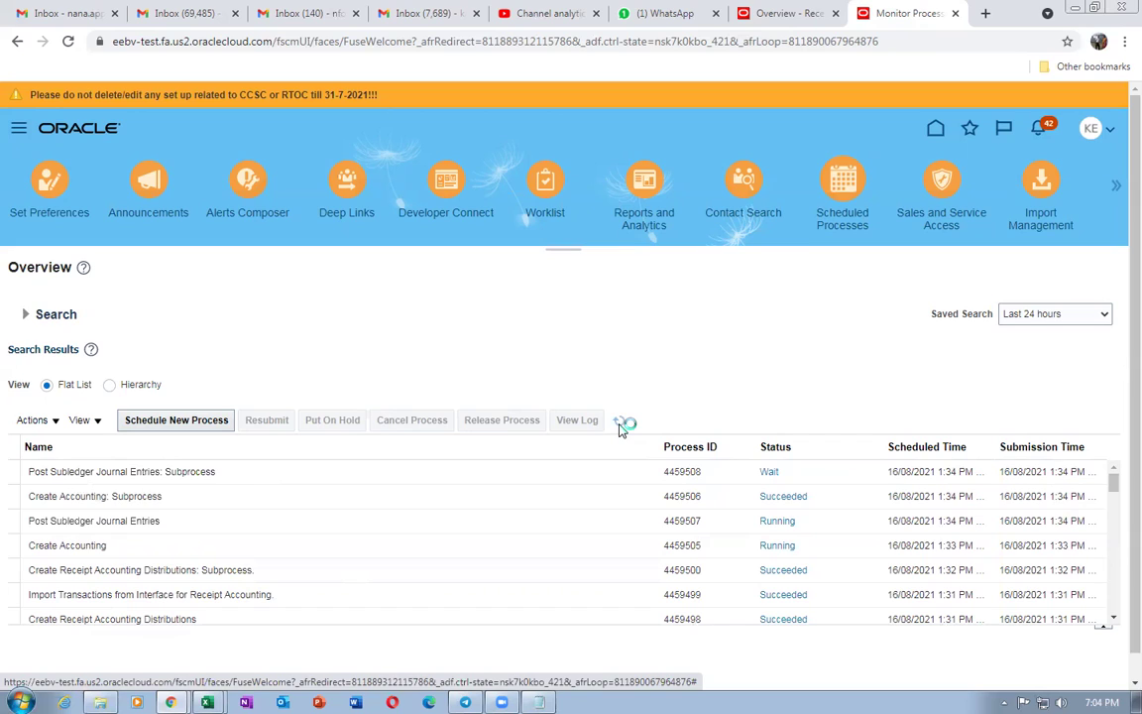
- Refresh the process list until Create Accounting, Post Subledger Journal Entries and Post Journals all show Succeeded
left_click(621, 429)
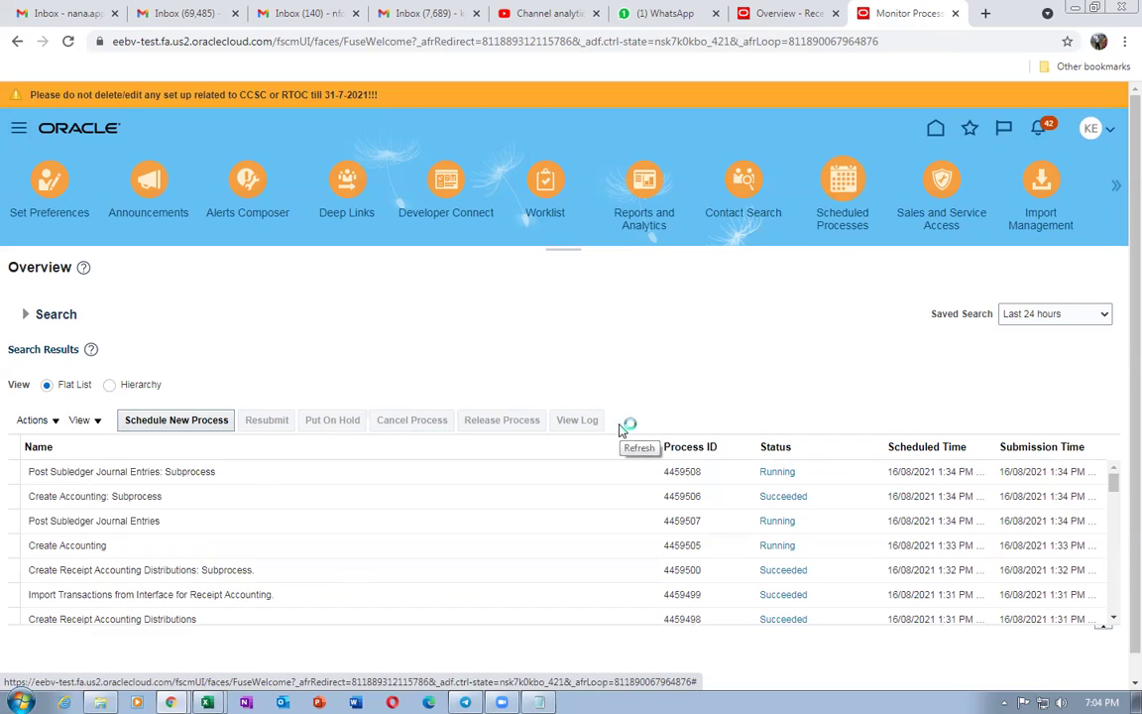
left_click(622, 426)
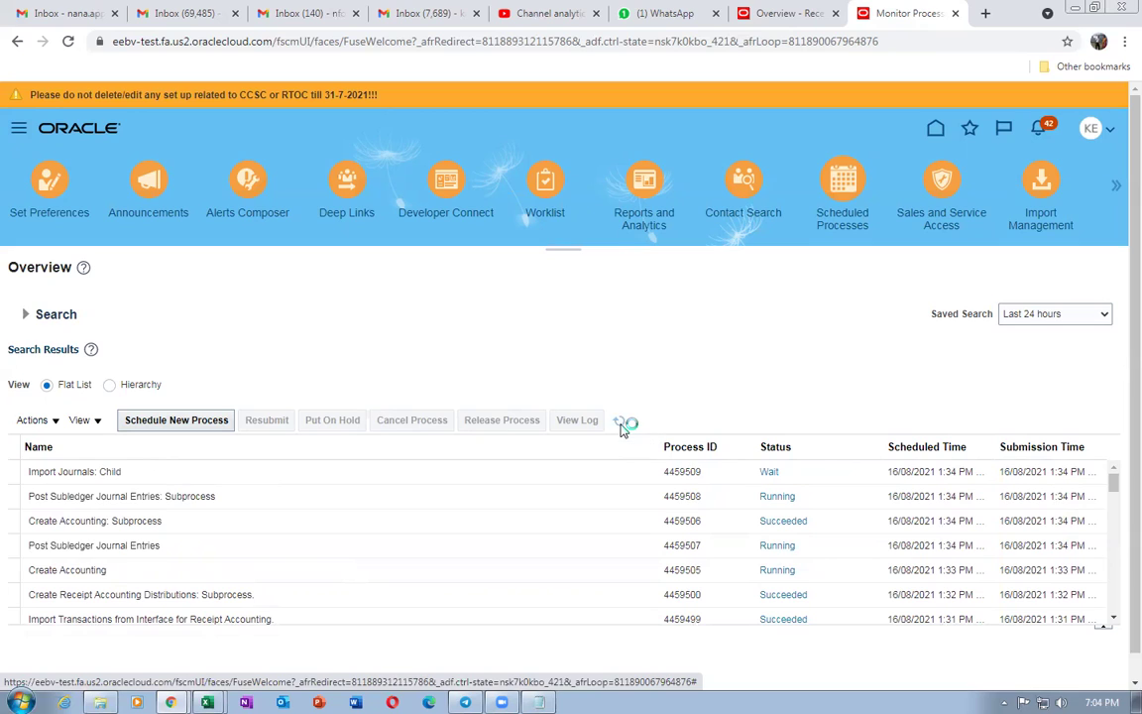
left_click(620, 424)
left_click(620, 425)
left_click(620, 425)
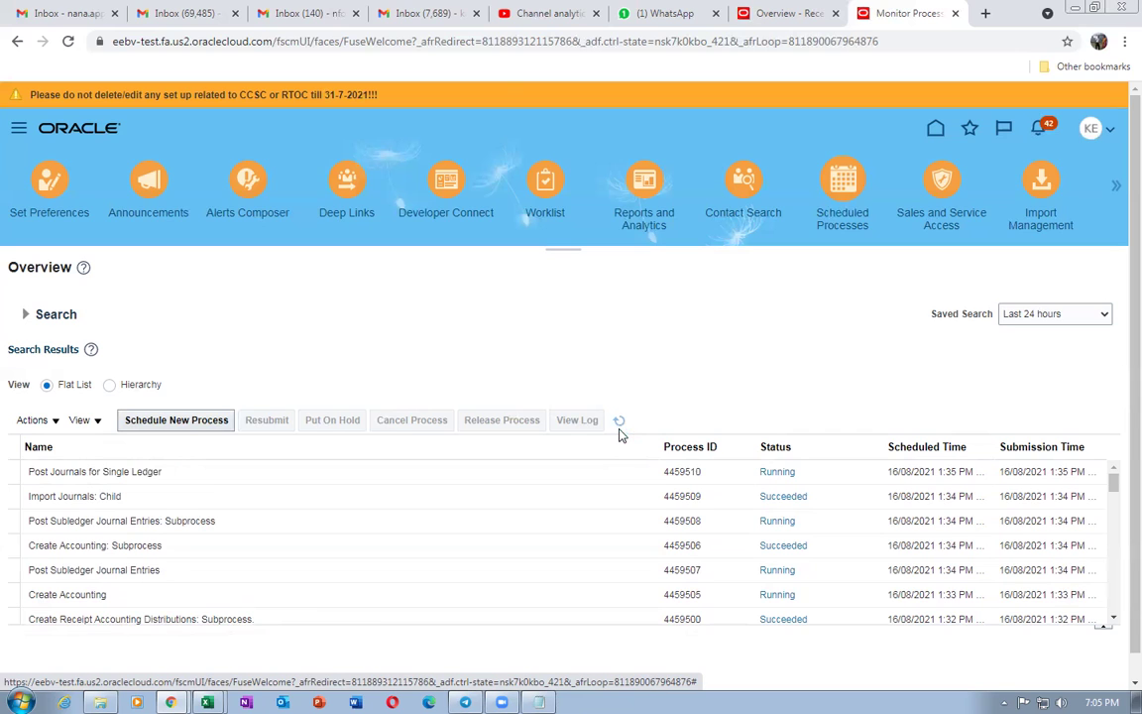
left_click(617, 421)
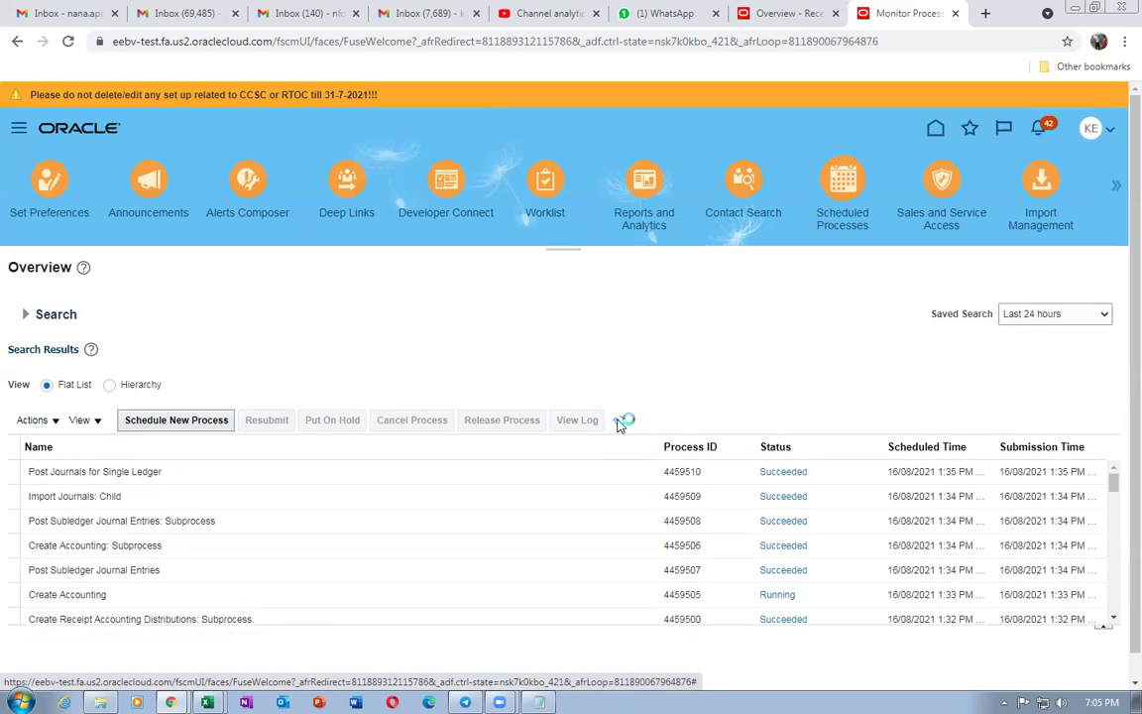
left_click(619, 423)
left_click(619, 423)
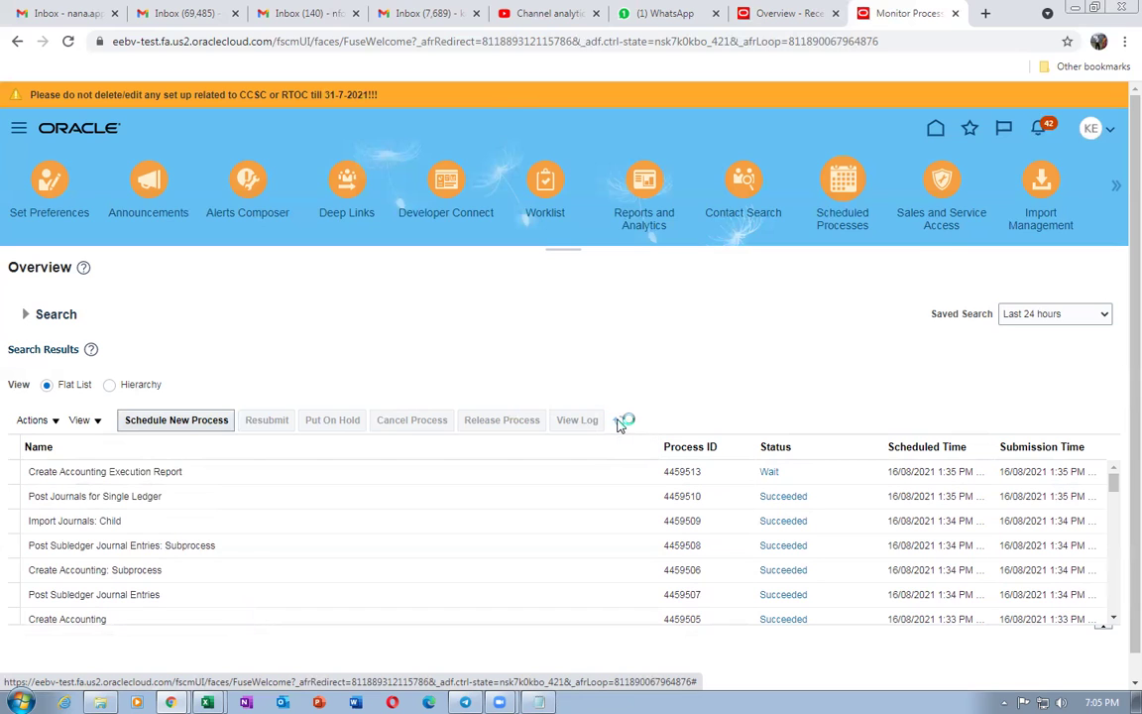
left_click(617, 422)
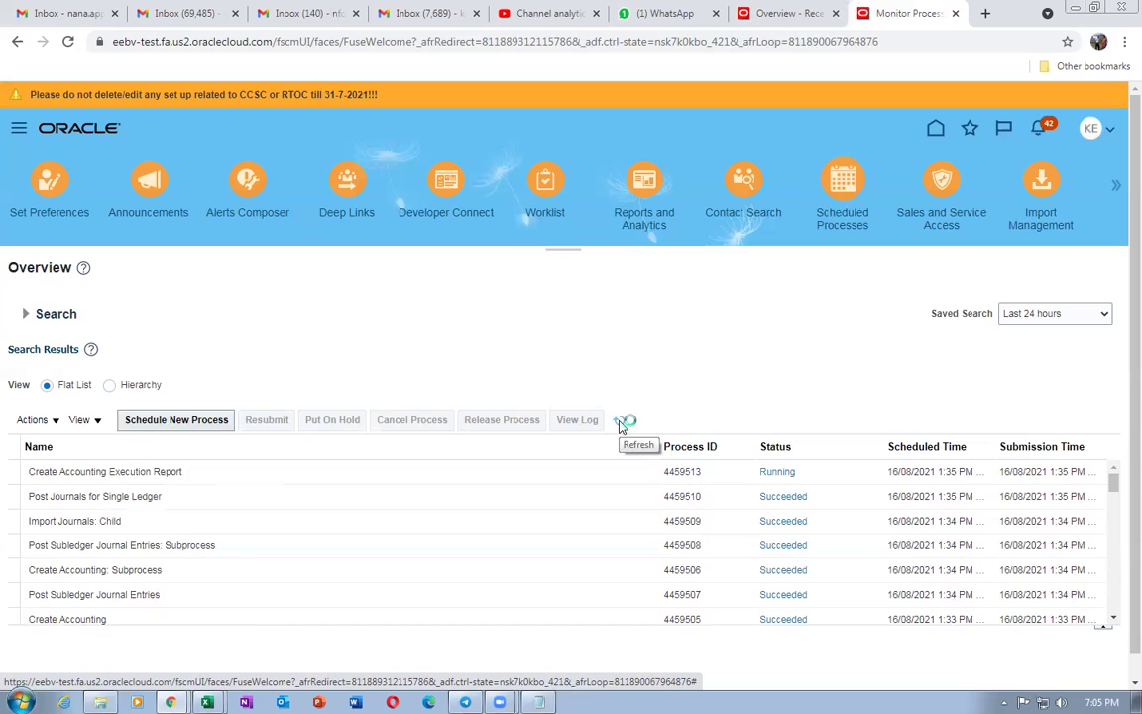
left_click(619, 422)
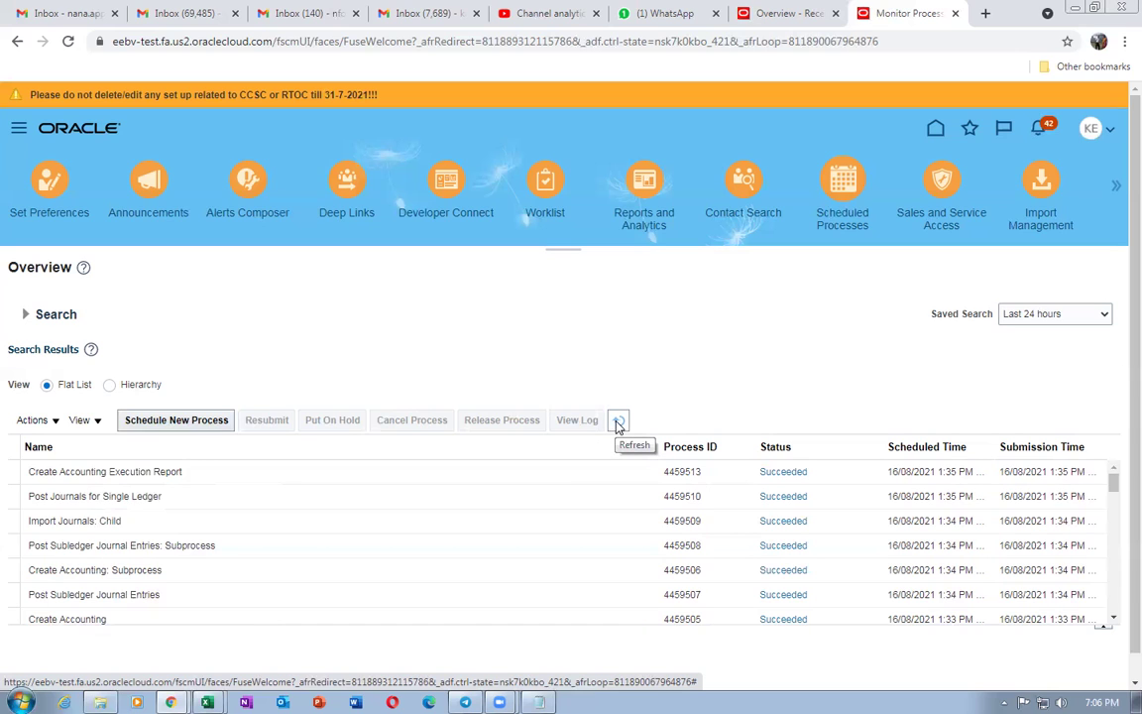
left_click(618, 422)
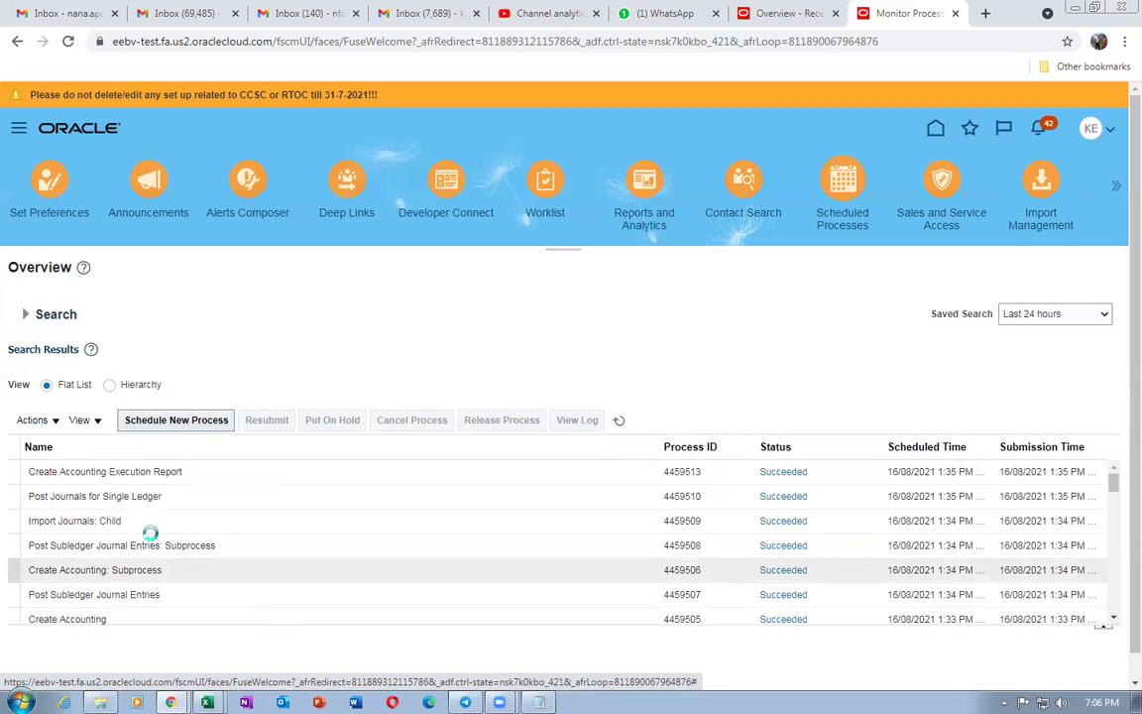
- Select the Create Accounting Execution Report process and republish its output in a viewer
left_click(218, 476)
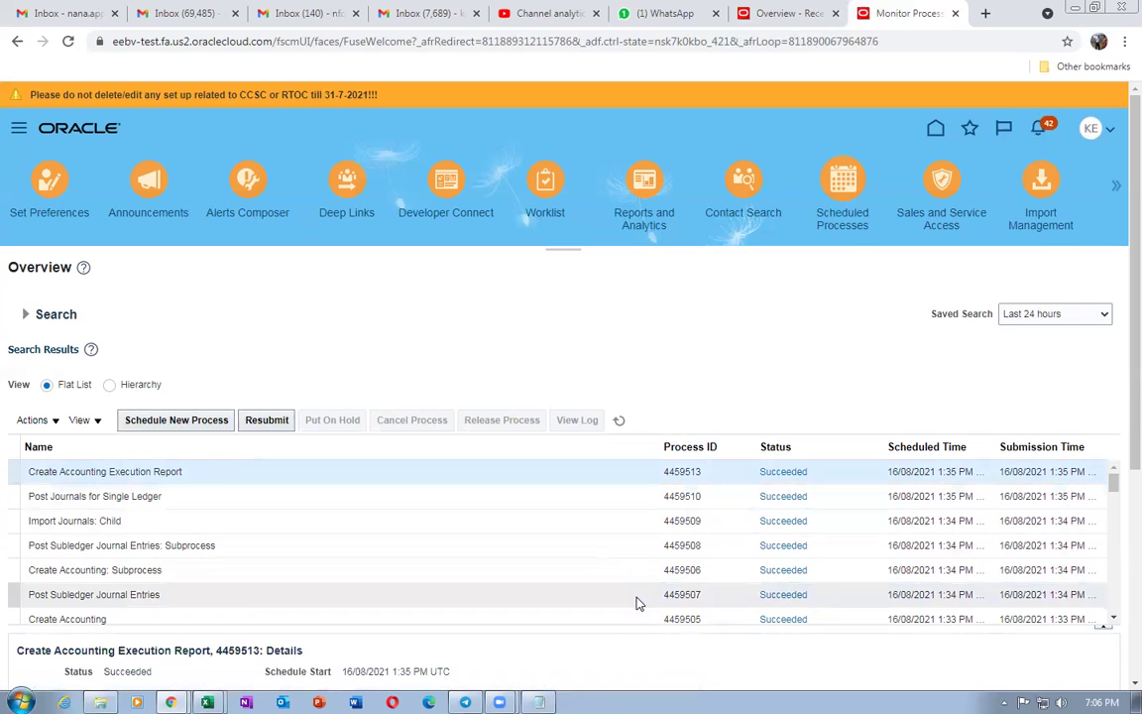
left_click_drag(505, 635, 530, 523)
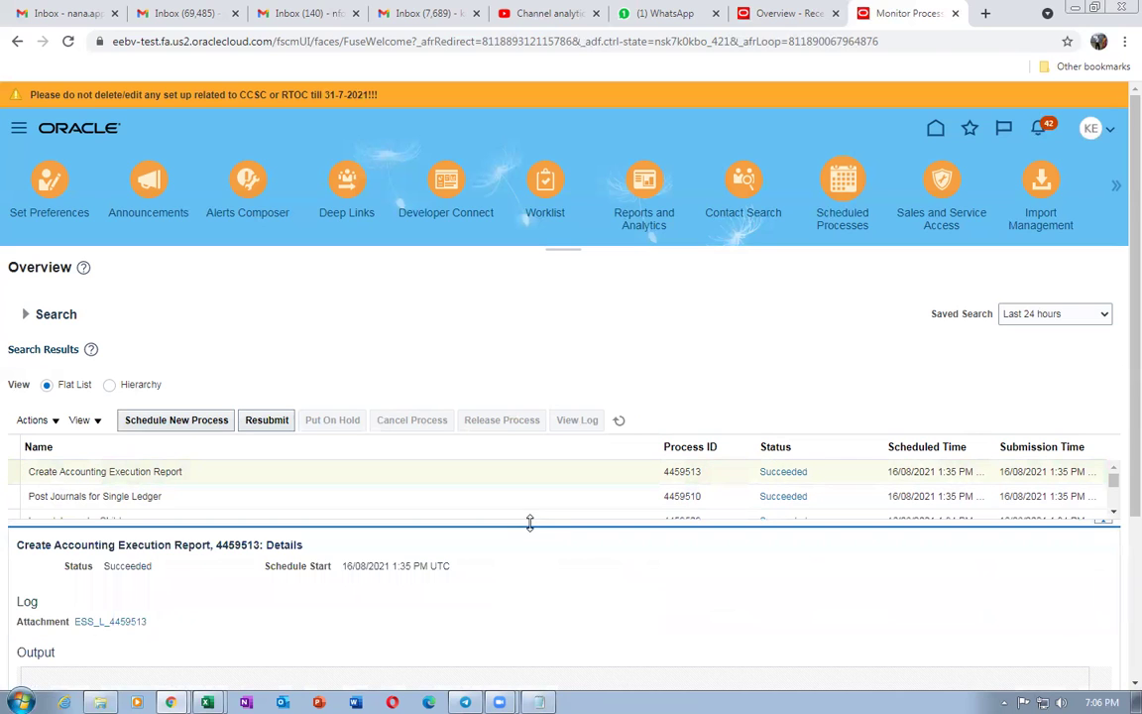
left_click(427, 478)
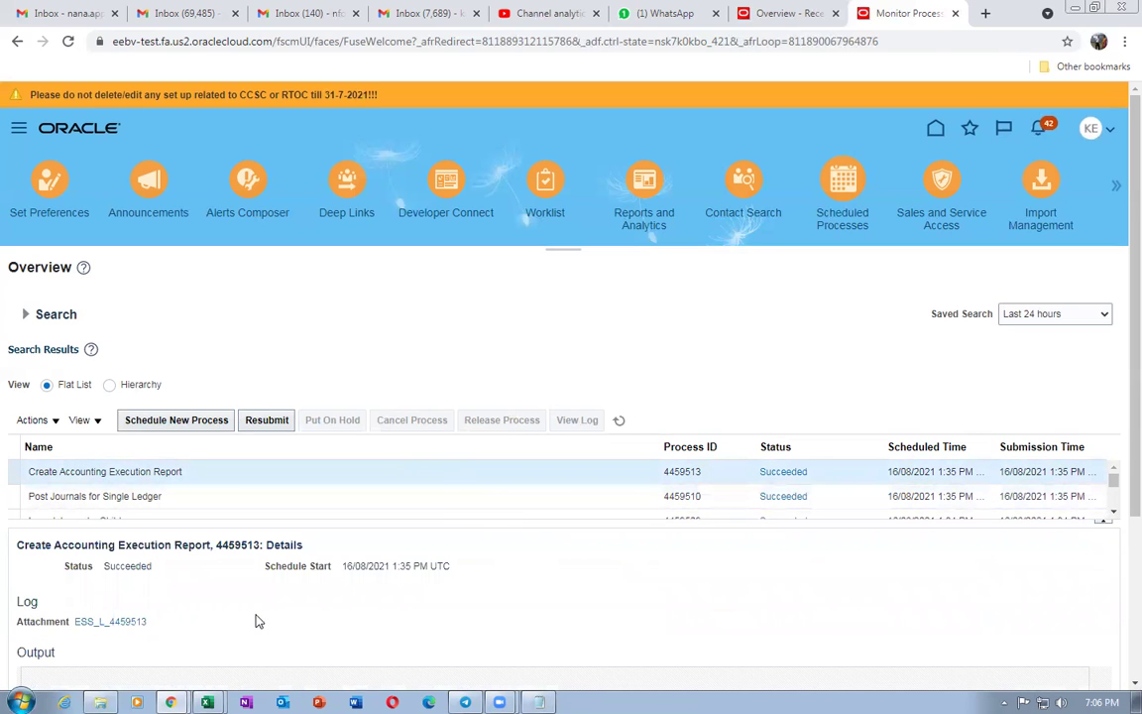
scroll(392, 601, "down", 3)
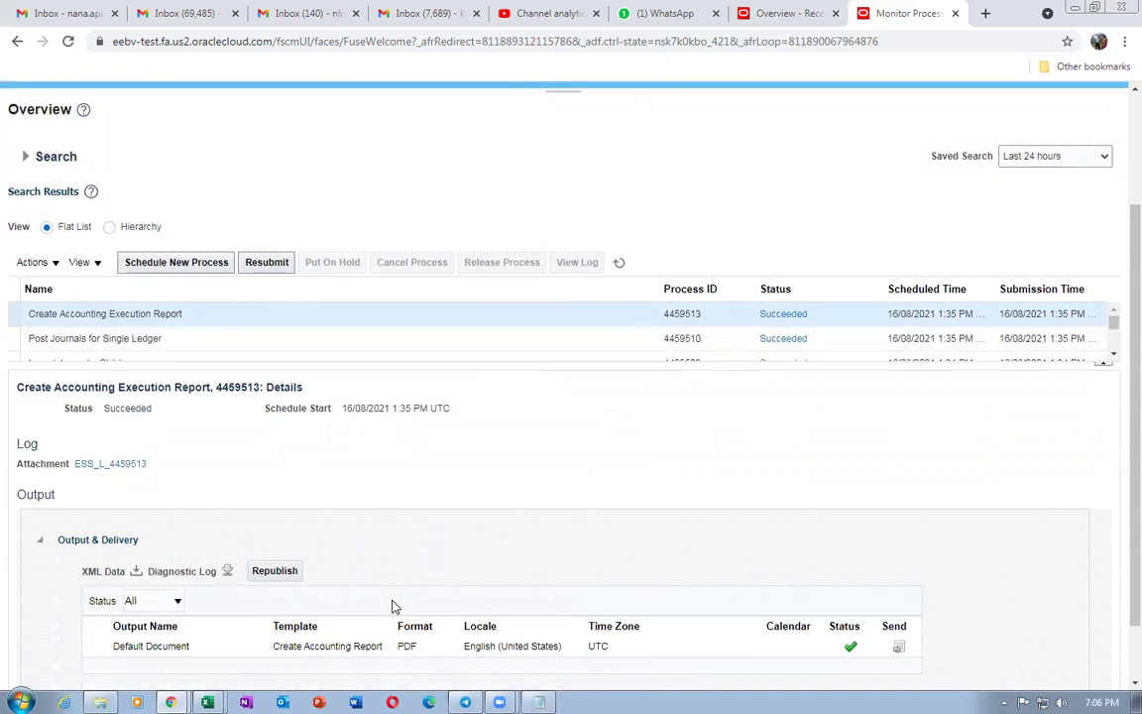
left_click(262, 568)
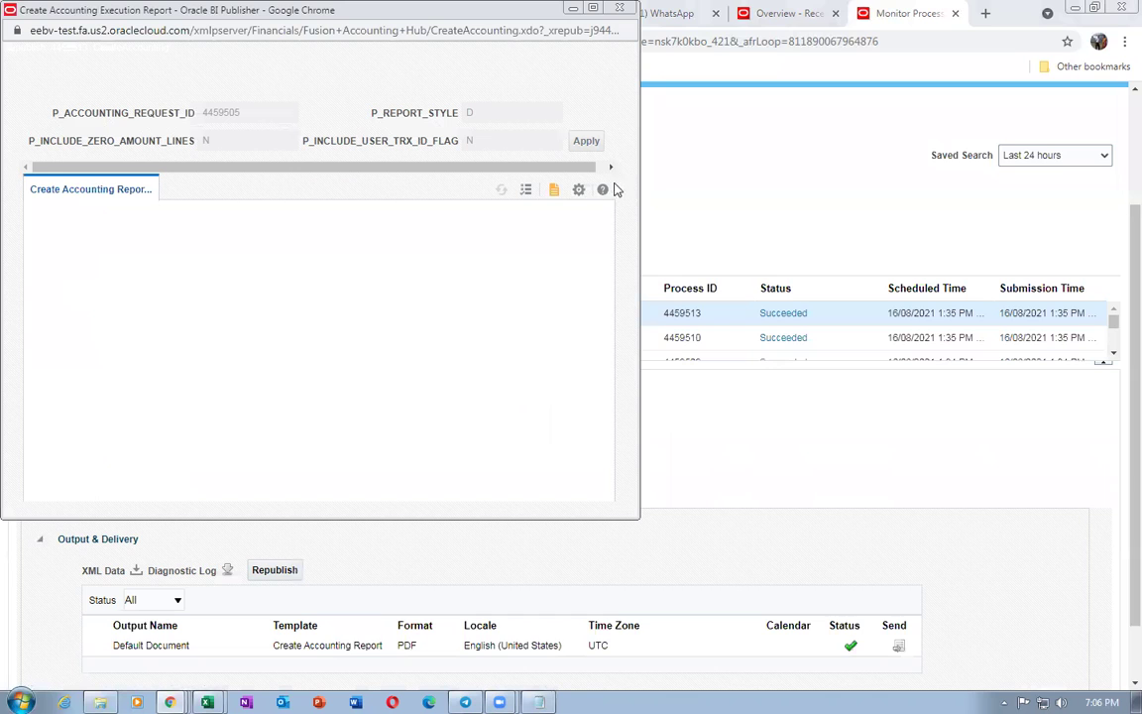
- Export the republished execution report as a PDF
left_click(579, 189)
mouse_move(573, 214)
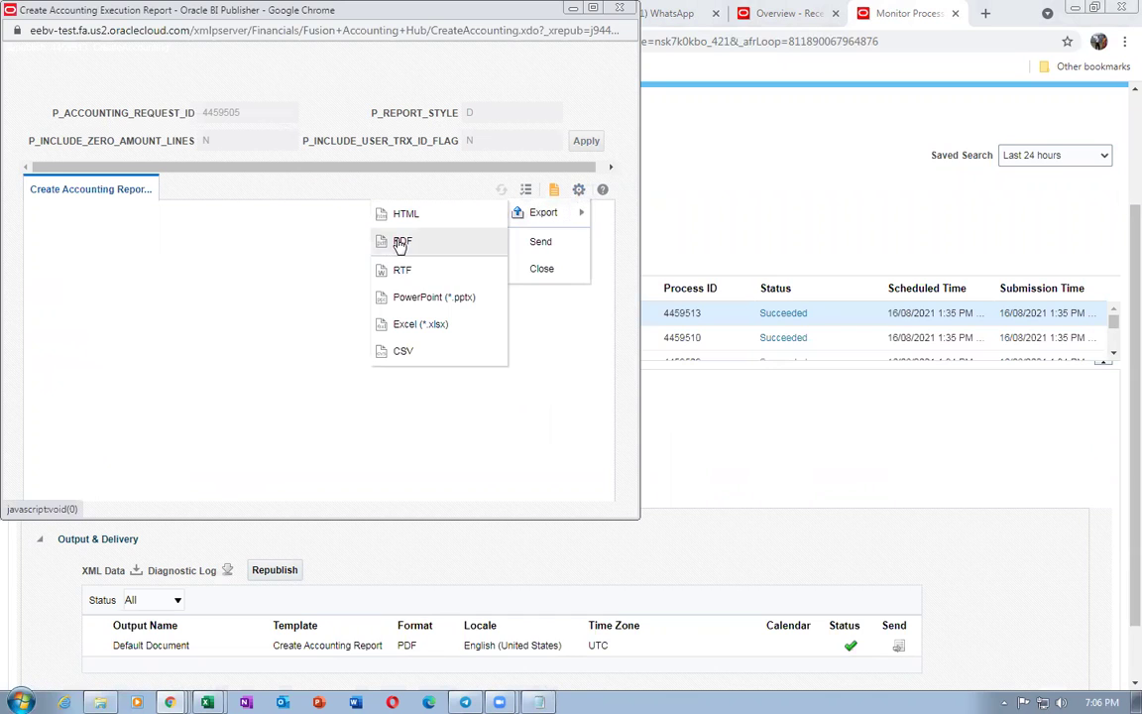
left_click(396, 241)
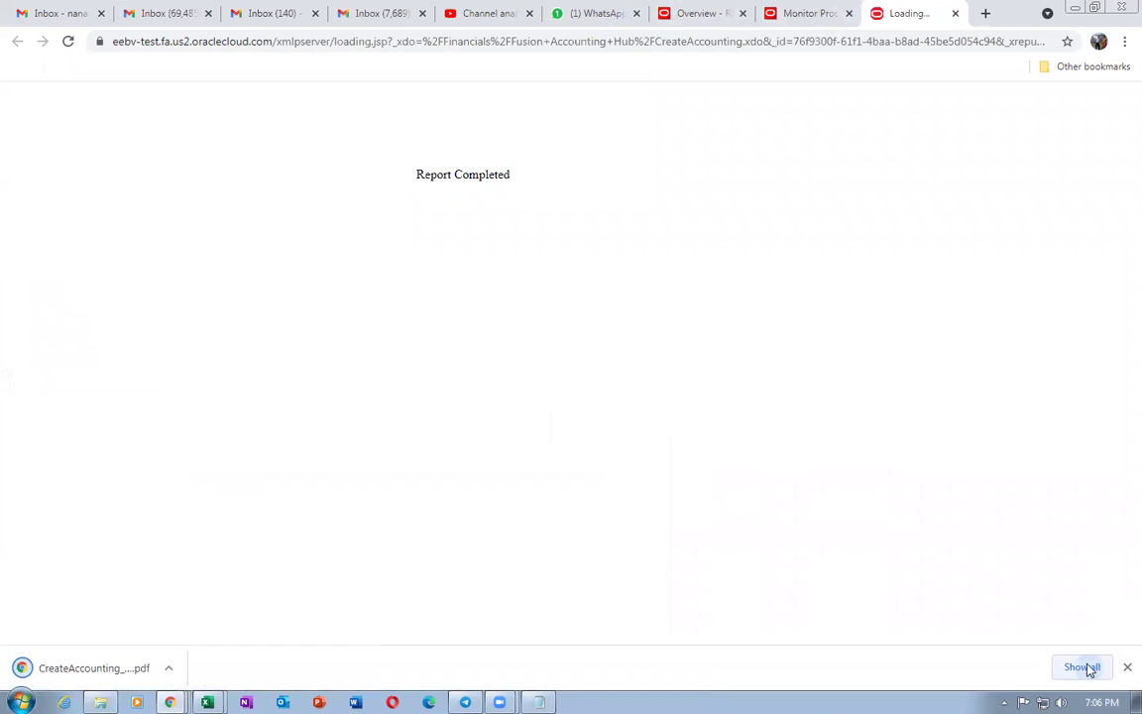
- Open the downloaded Create Accounting Report PDF and mark Accrual Clearing, ledger K02 US US and account 01-000-6507
left_click(1081, 666)
left_click(507, 199)
scroll(540, 383, "down", 5)
scroll(540, 383, "down", 5)
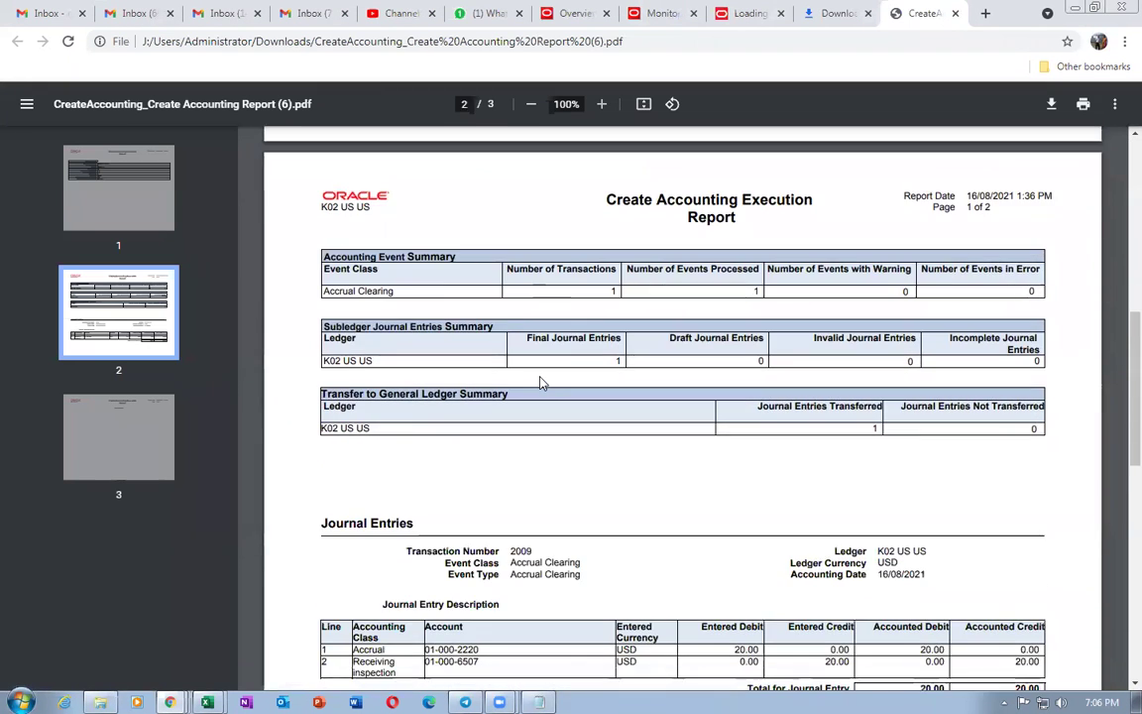
scroll(544, 383, "up", 2)
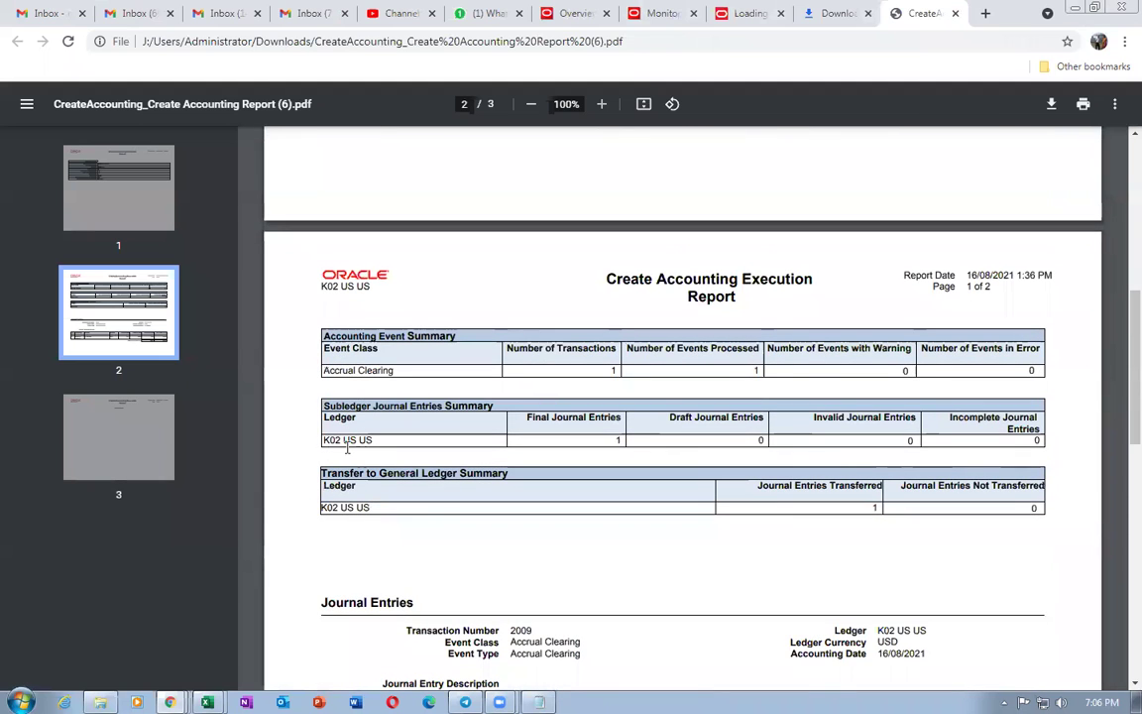
left_click_drag(334, 369, 374, 371)
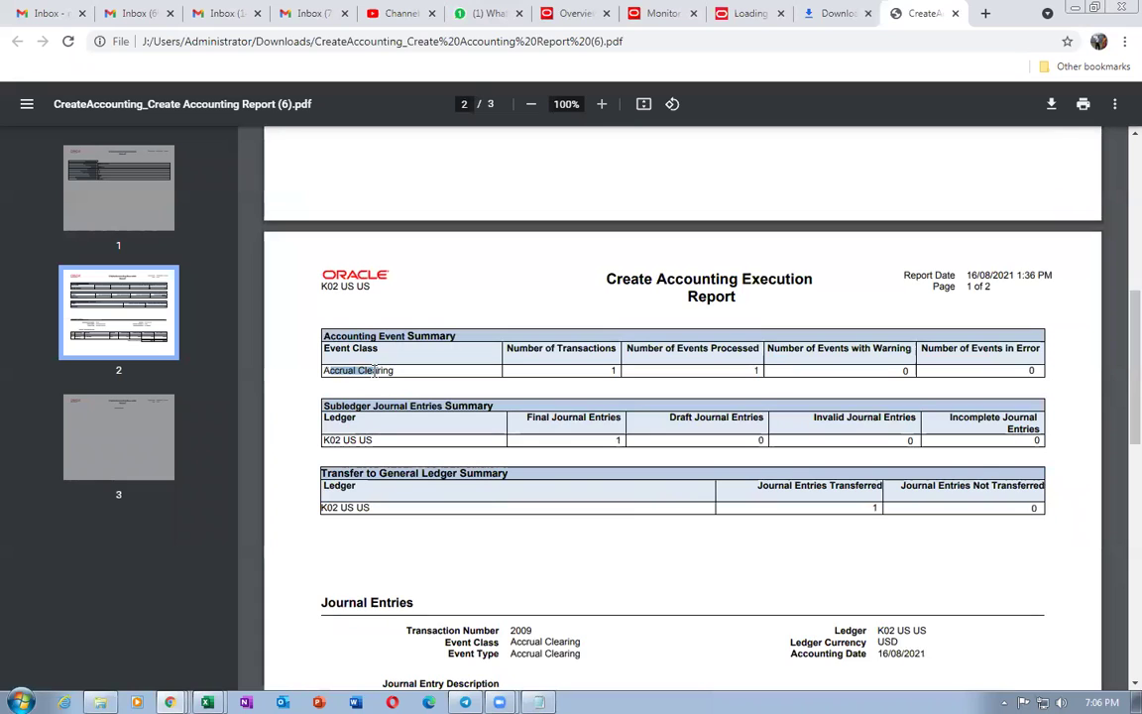
left_click_drag(331, 440, 357, 439)
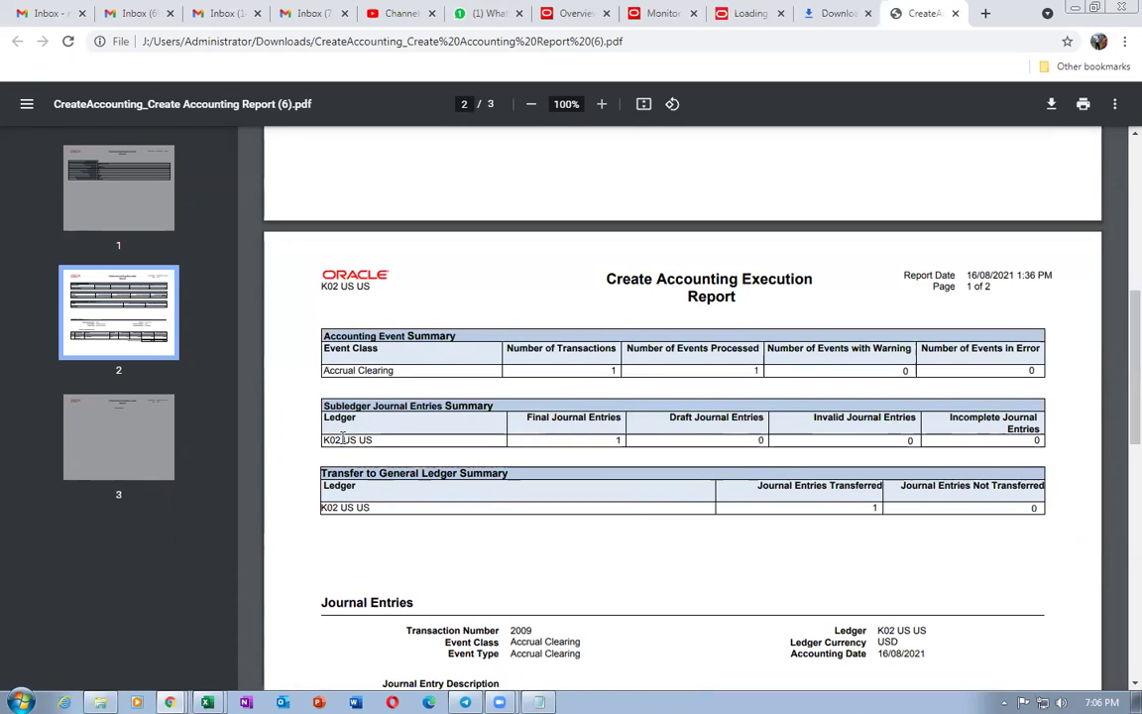
scroll(483, 461, "down", 3)
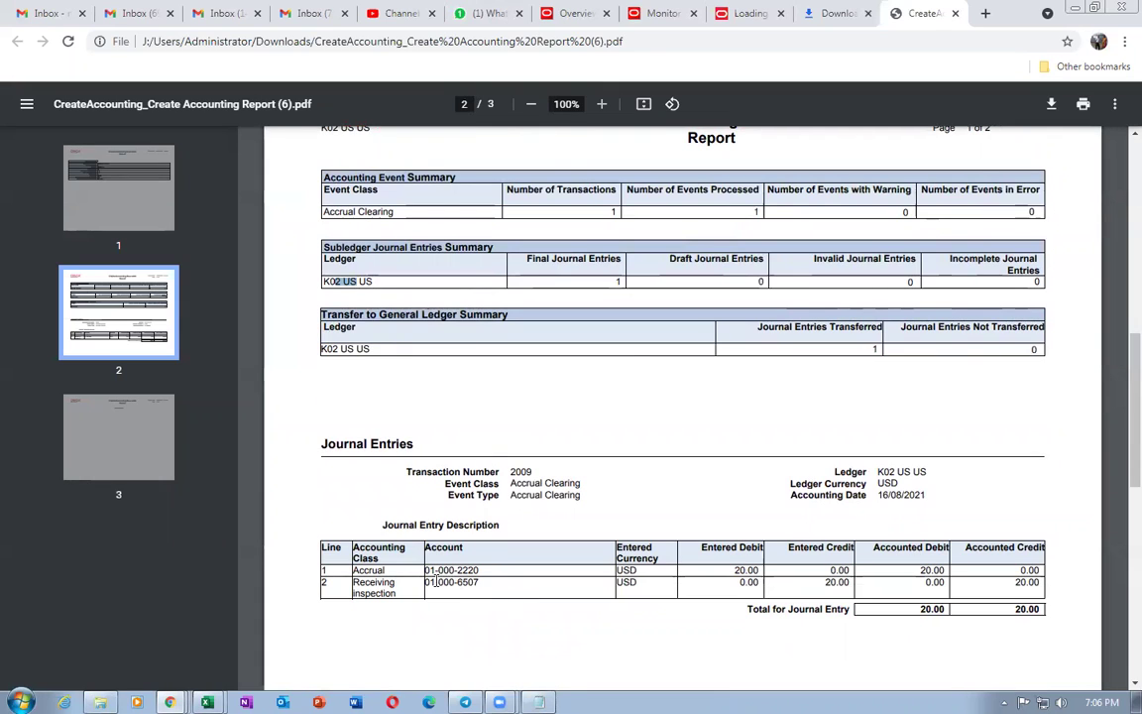
left_click_drag(426, 582, 491, 590)
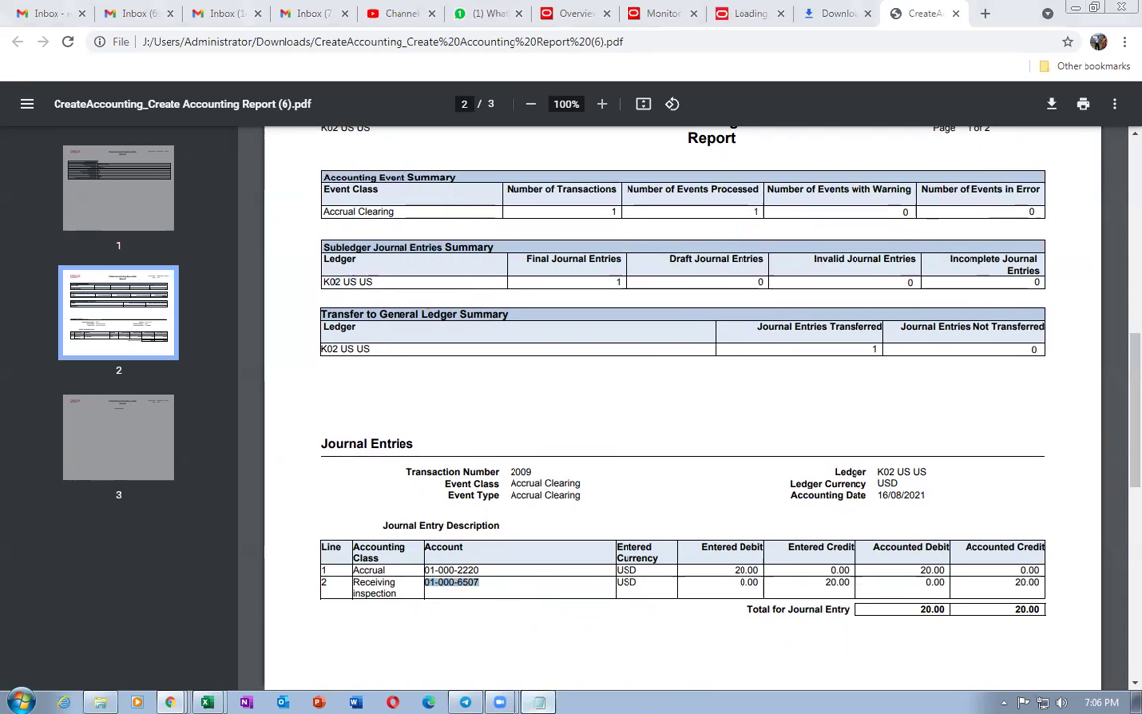
- Compare the notes' Accrual clearing 2929 account with the report's Receiving inspection line
left_click(539, 702)
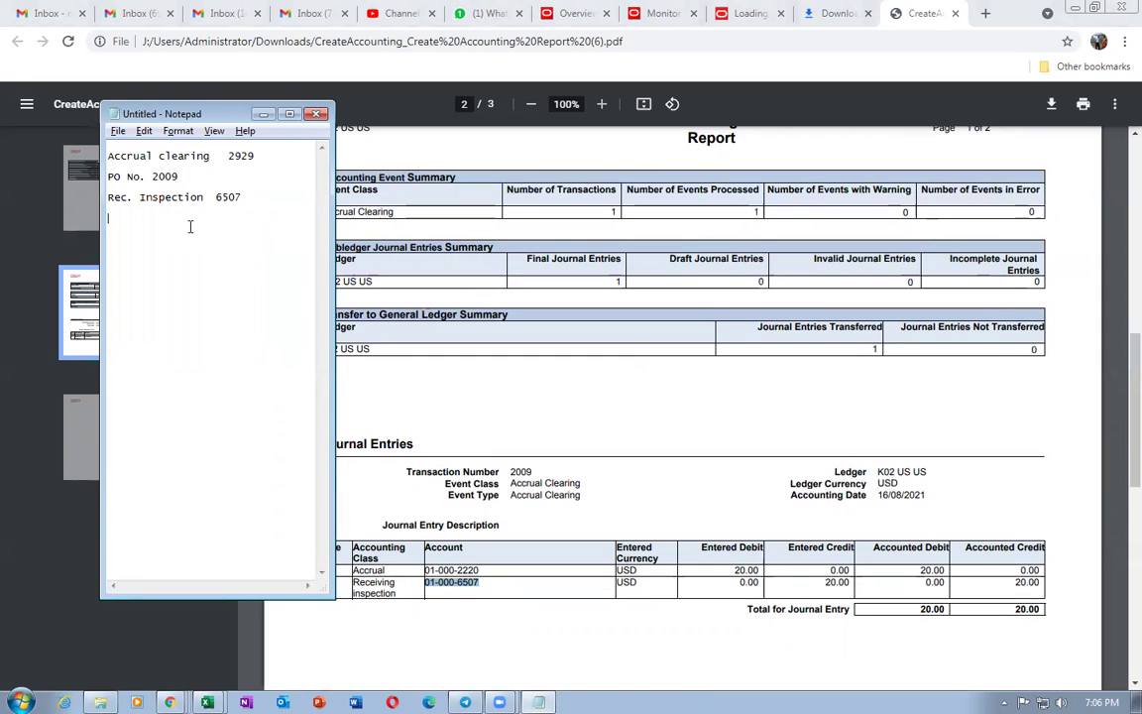
left_click_drag(234, 156, 247, 159)
left_click_drag(111, 155, 224, 160)
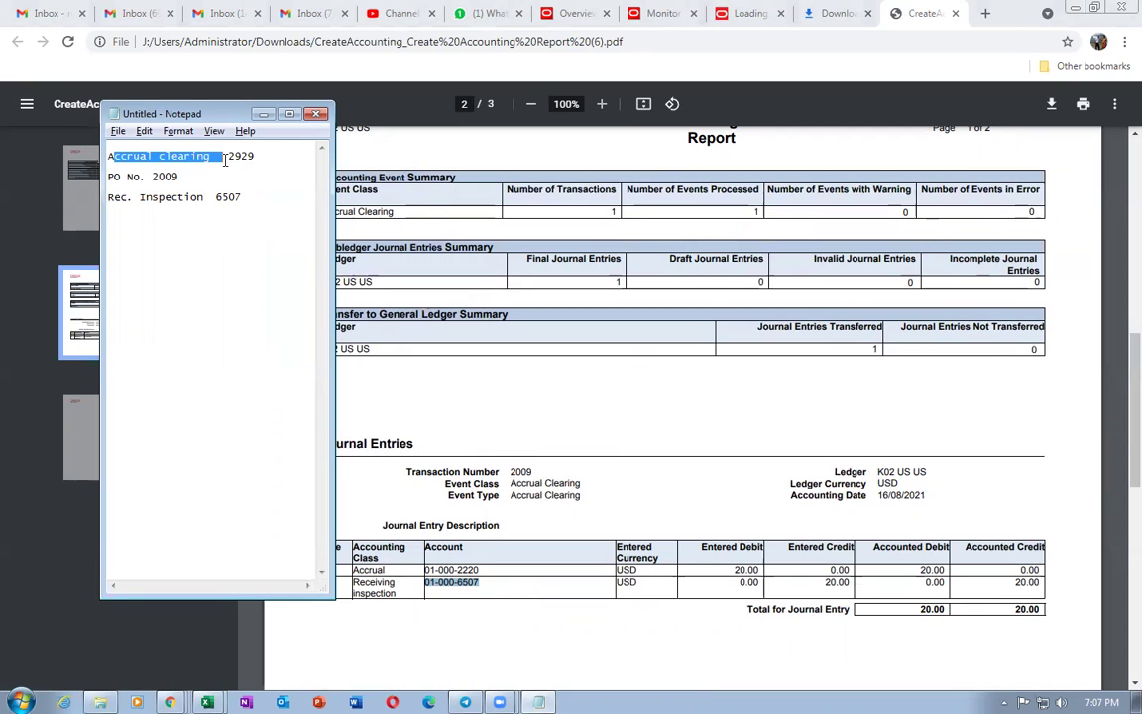
key("shift+End")
left_click(380, 587)
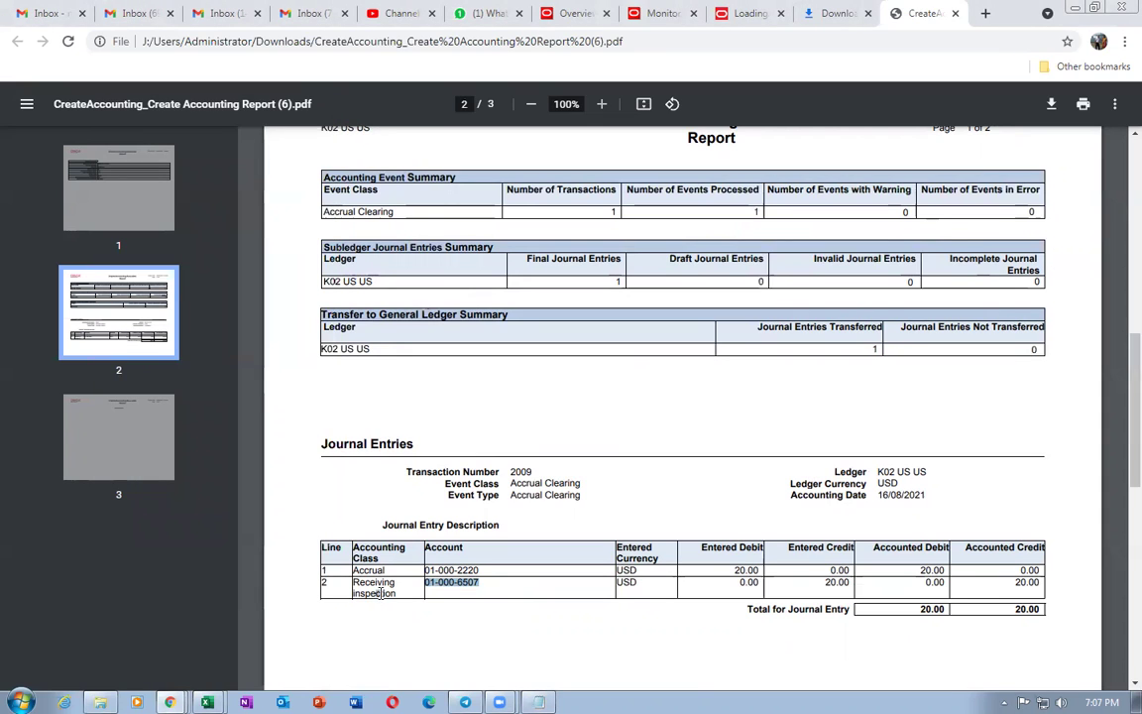
left_click_drag(355, 583, 480, 583)
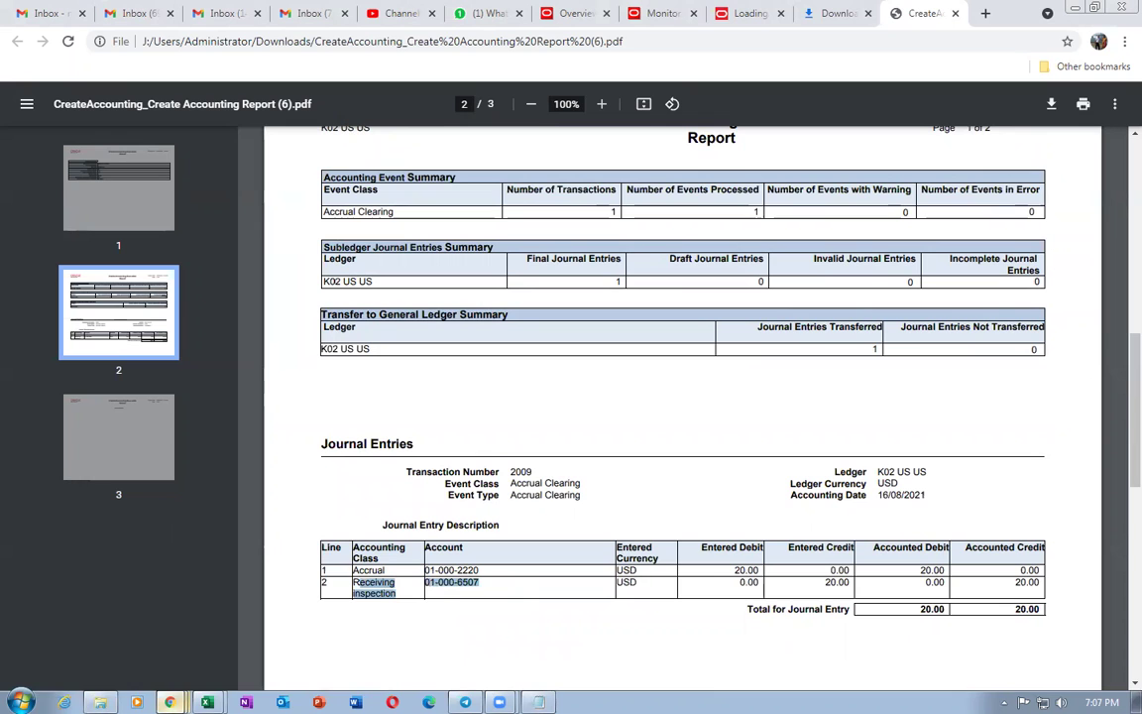
mouse_move(170, 702)
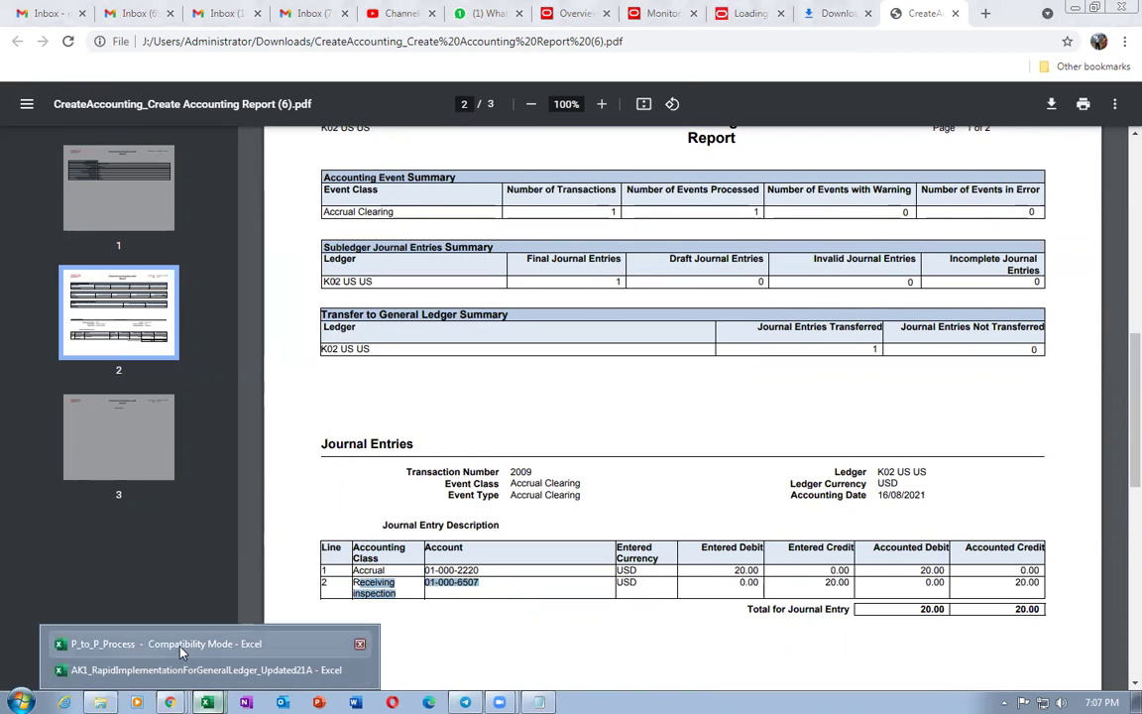
- Review the Receiving Inspection and Inventory AP Accrual entries and the 11,000 credit in E11
key("alt+Tab")
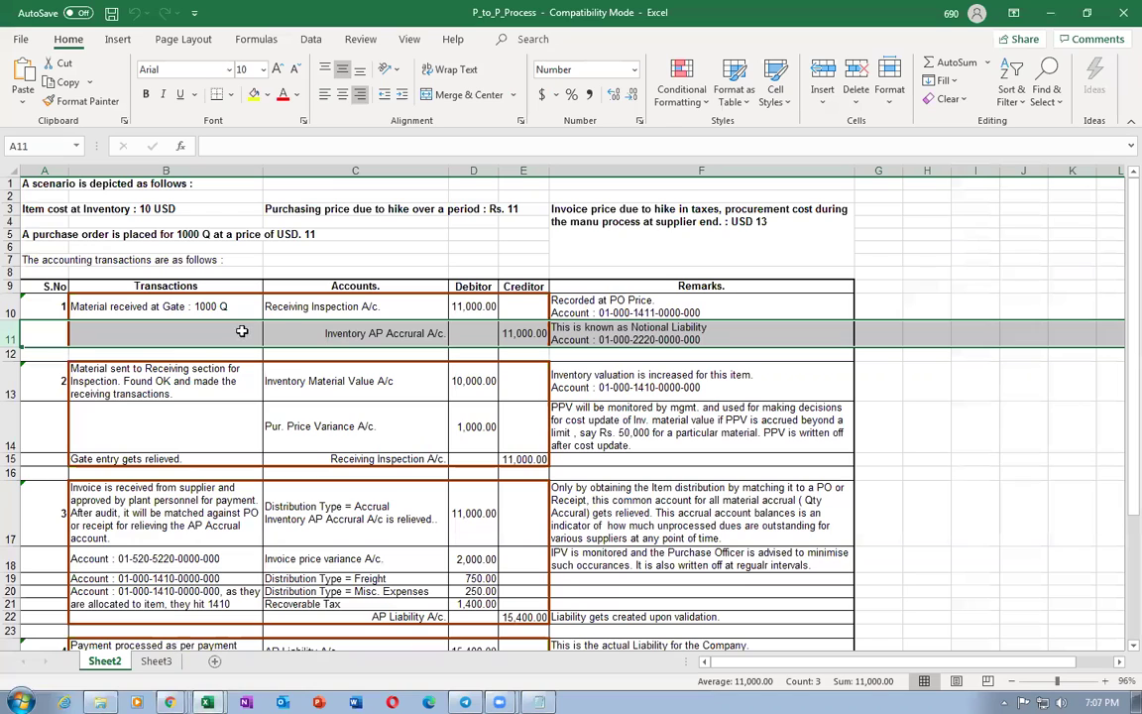
left_click(523, 334)
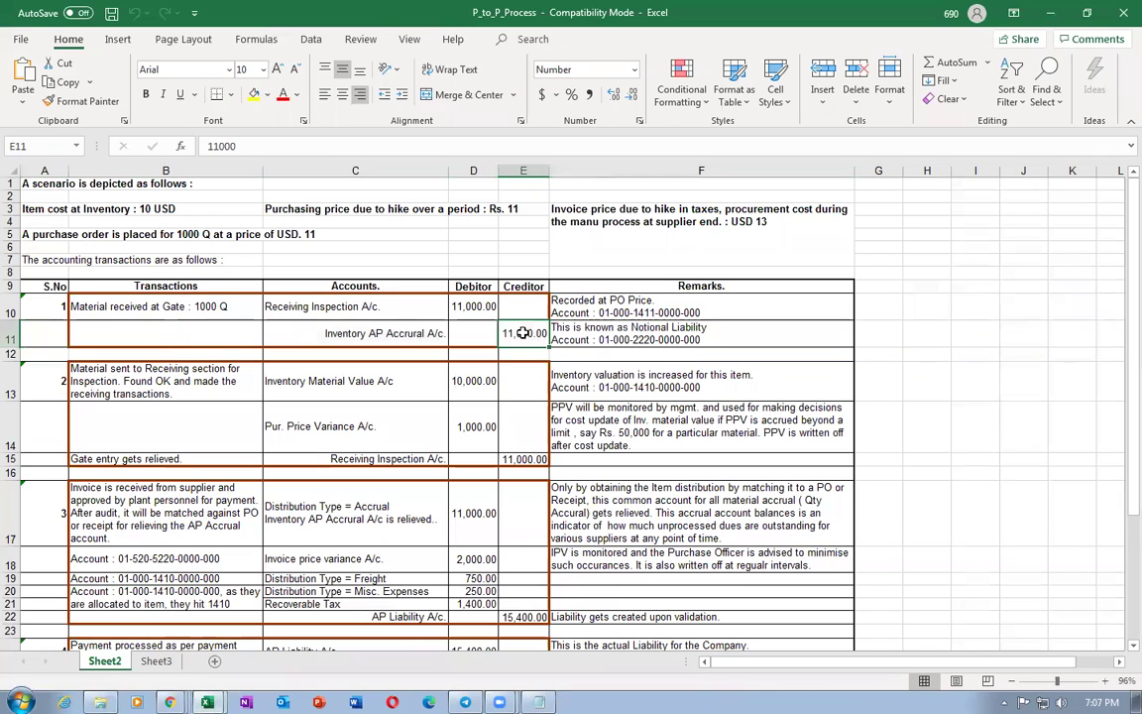
left_click(318, 309)
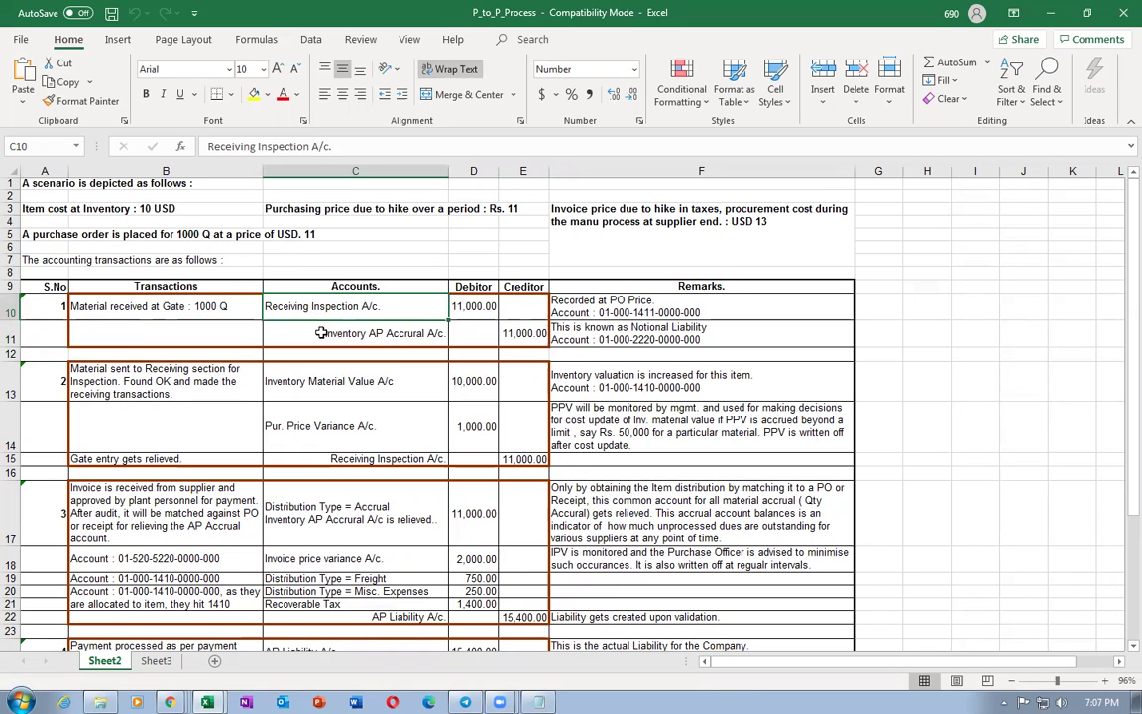
left_click(317, 332)
left_click(210, 332)
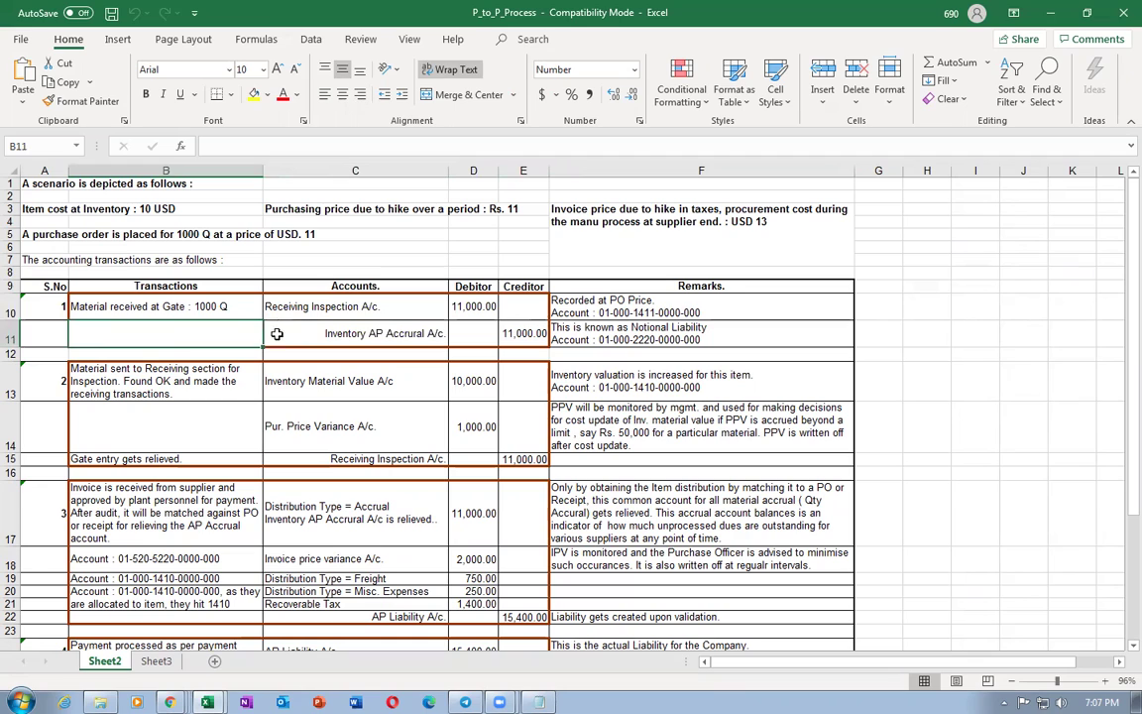
left_click(12, 337)
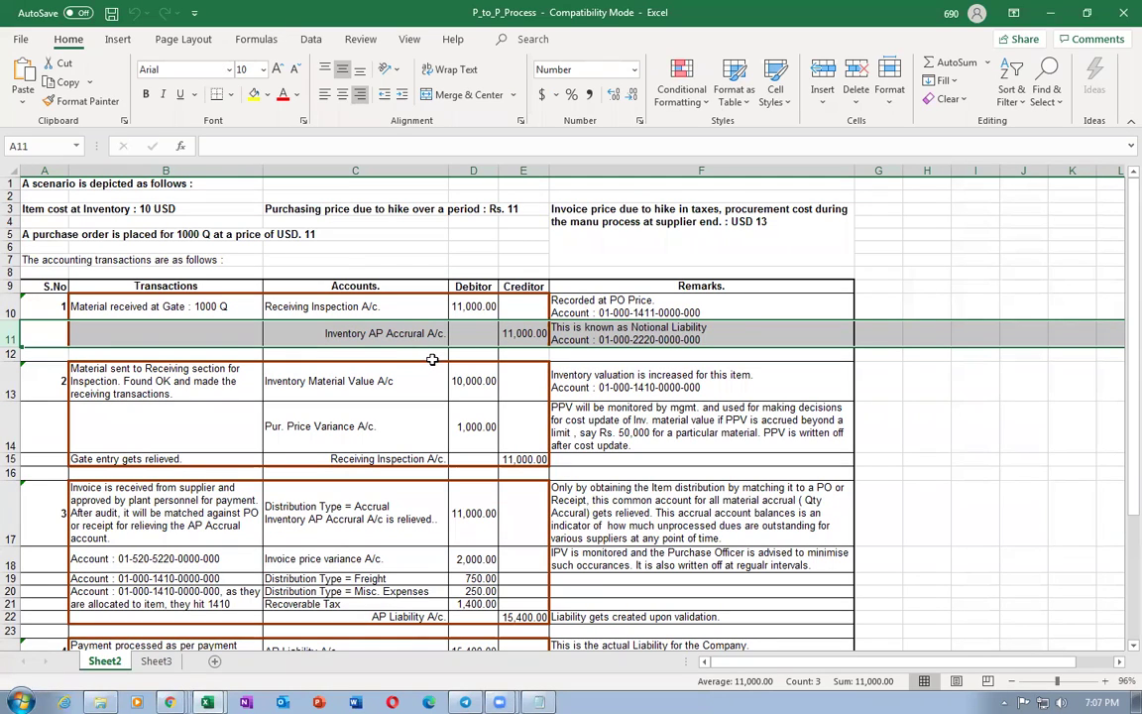
left_click(517, 333)
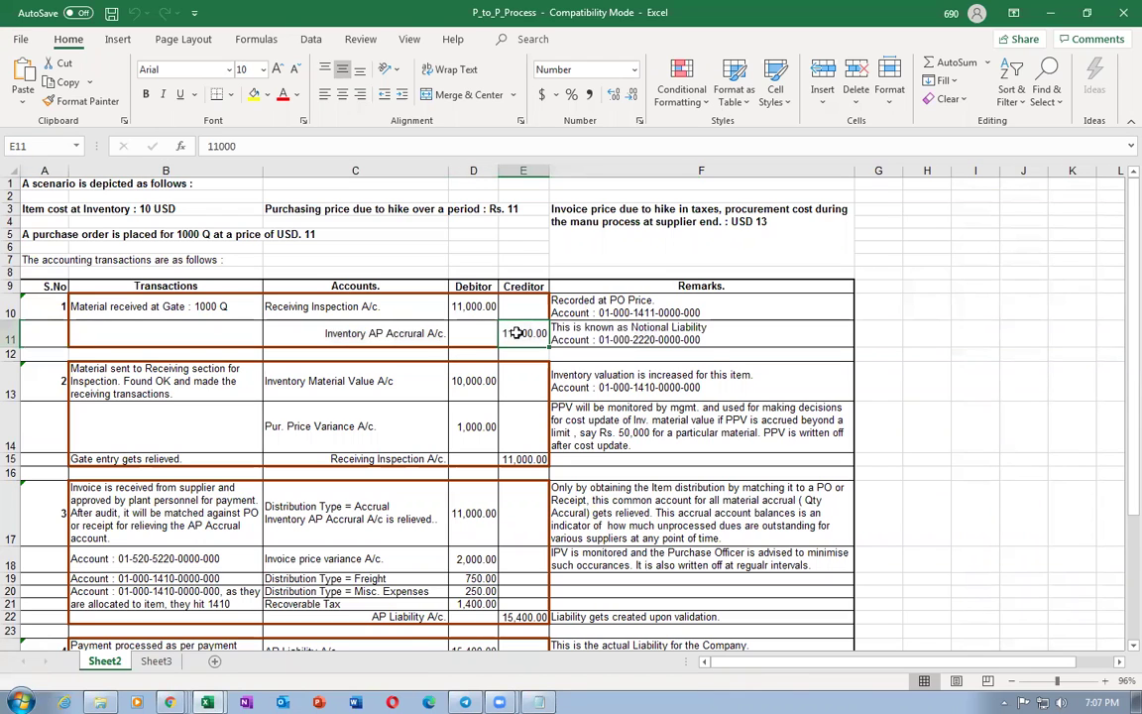
key("alt+Tab")
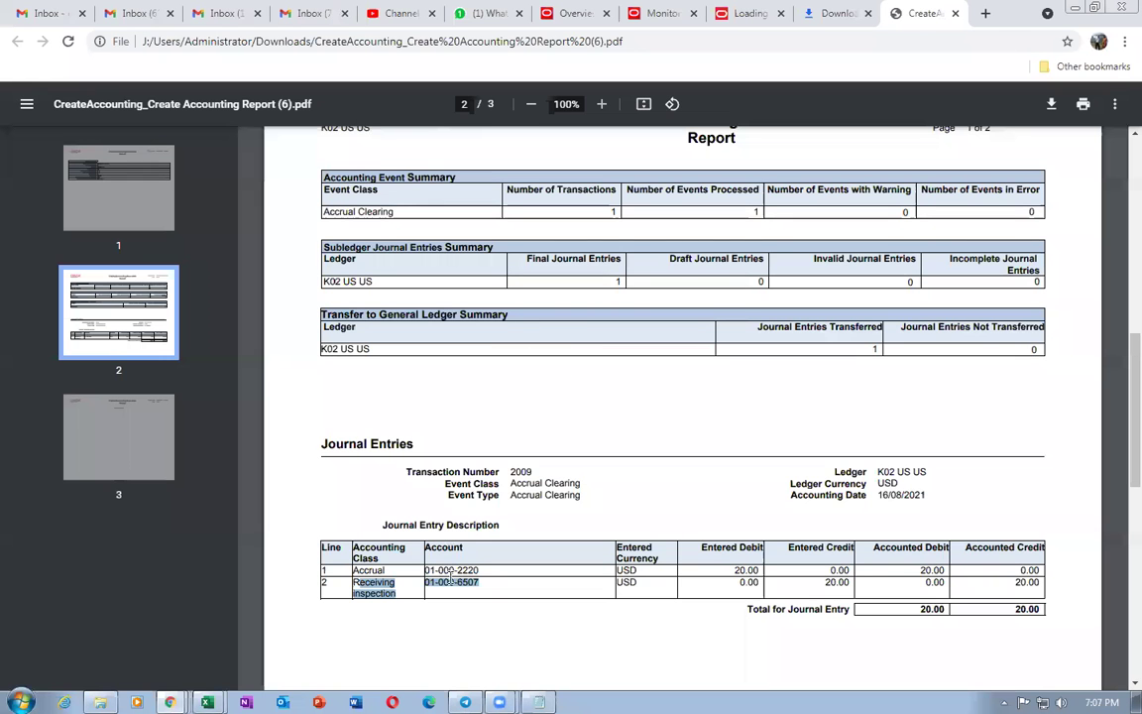
- Review the journal lines, highlighting the 20.00 entered credit and the Receiving inspection accounting class
left_click(394, 602)
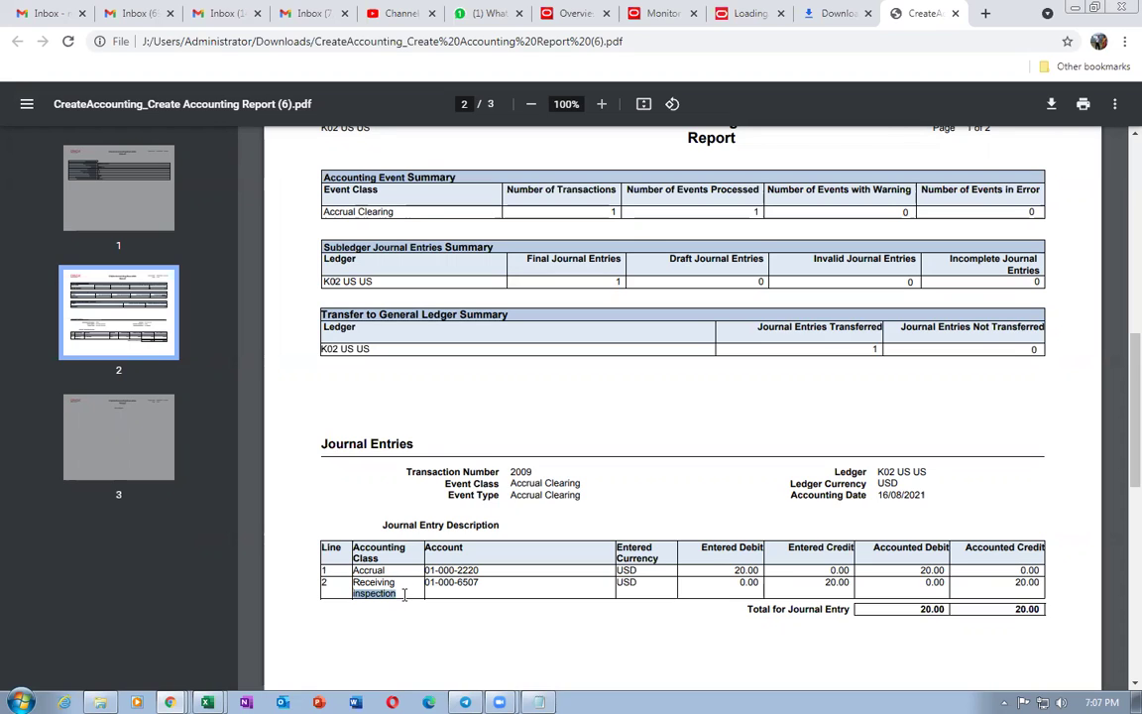
left_click_drag(823, 584, 845, 586)
left_click(528, 651)
scroll(528, 651, "down", 3)
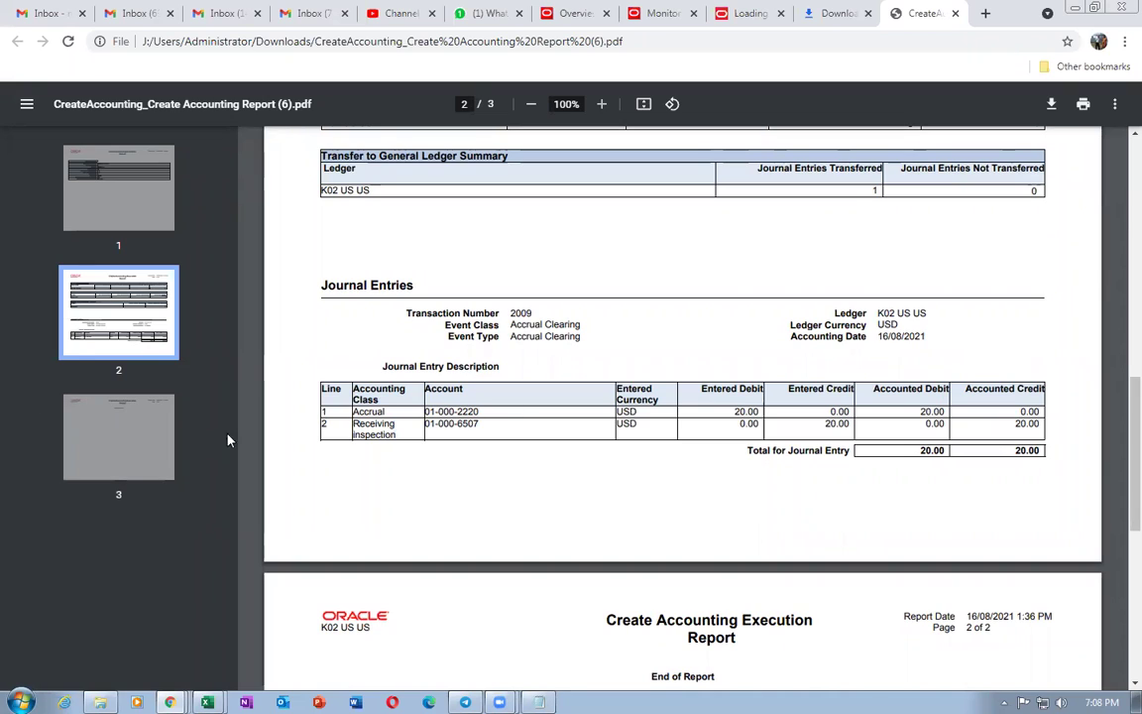
left_click_drag(352, 423, 399, 434)
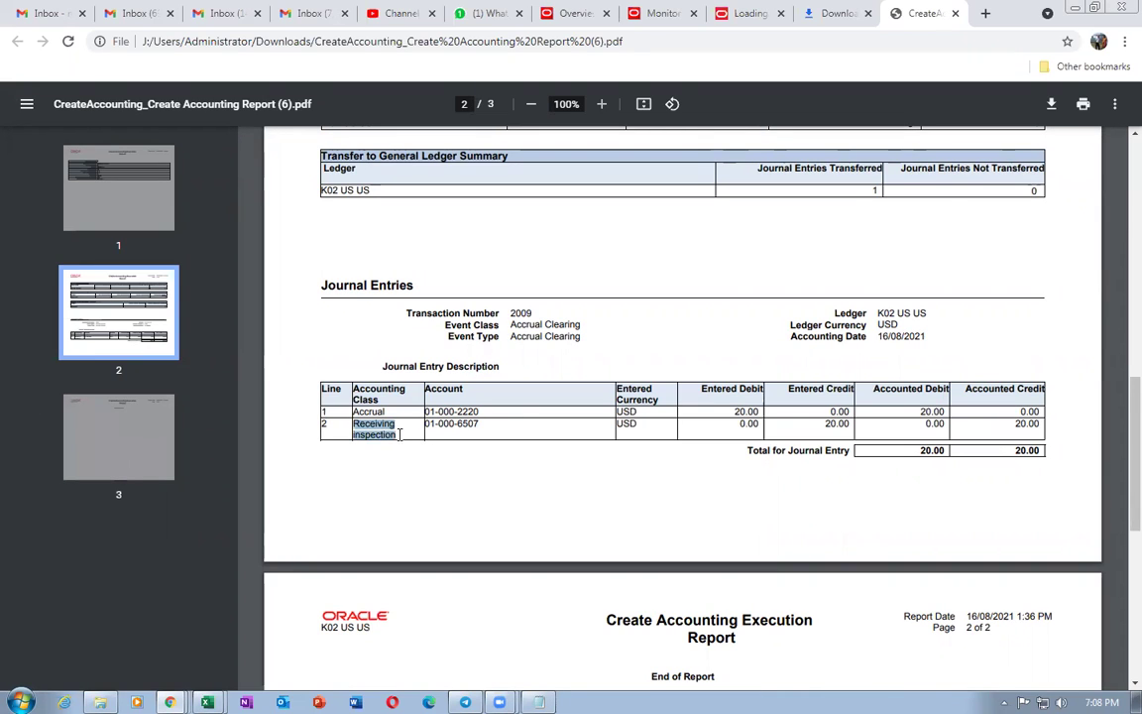
left_click(439, 470)
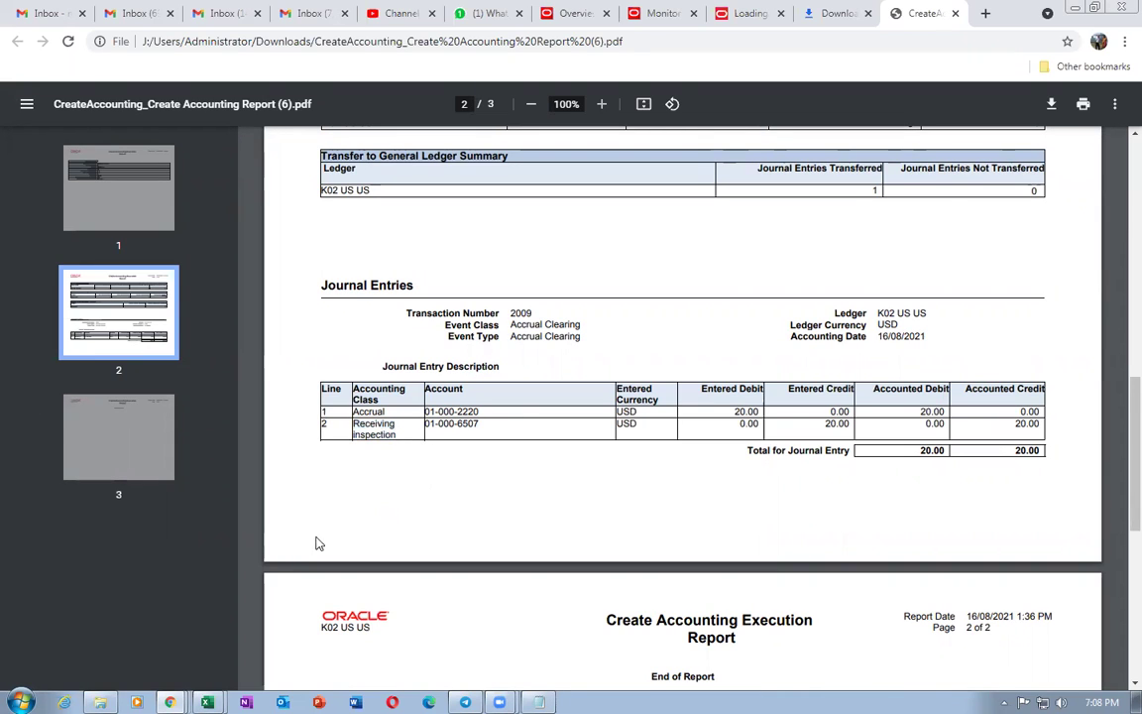
scroll(501, 506, "down", 3)
scroll(501, 506, "down", 7)
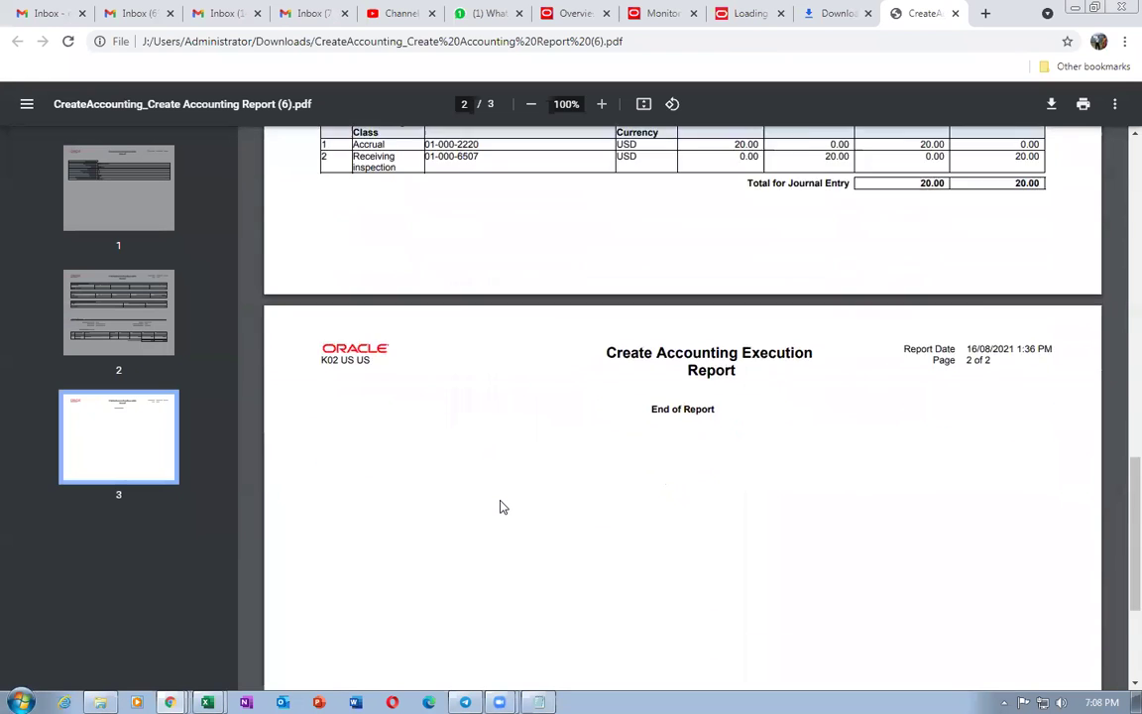
scroll(508, 512, "up", 13)
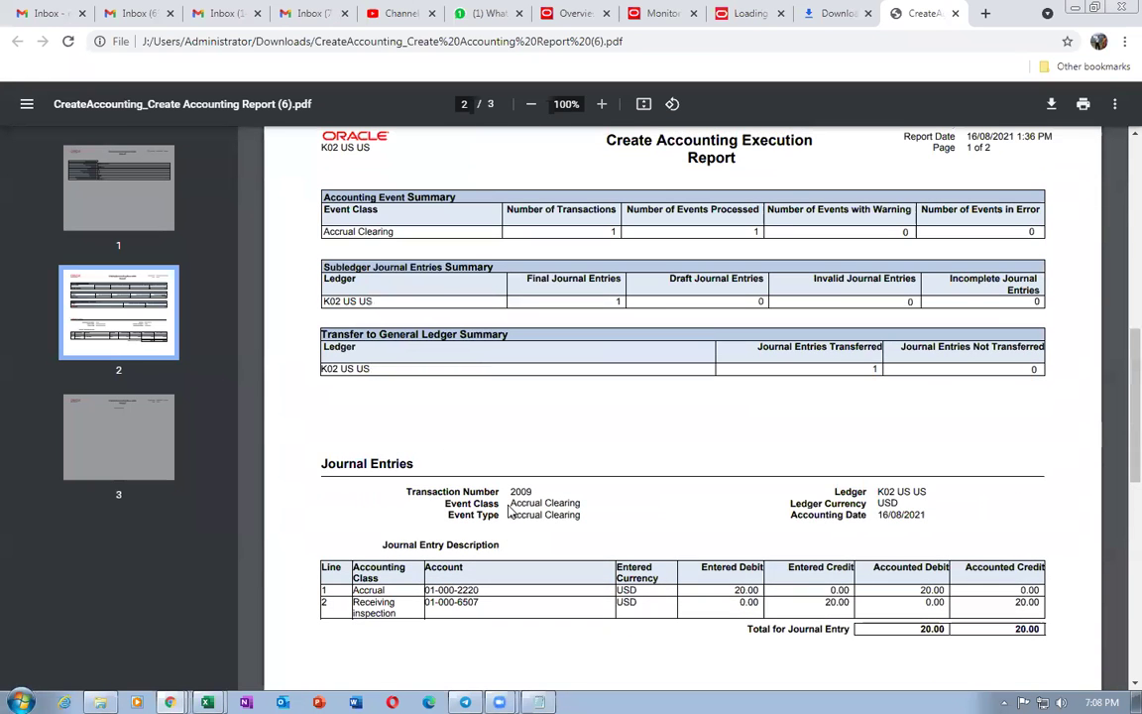
scroll(512, 553, "down", 3)
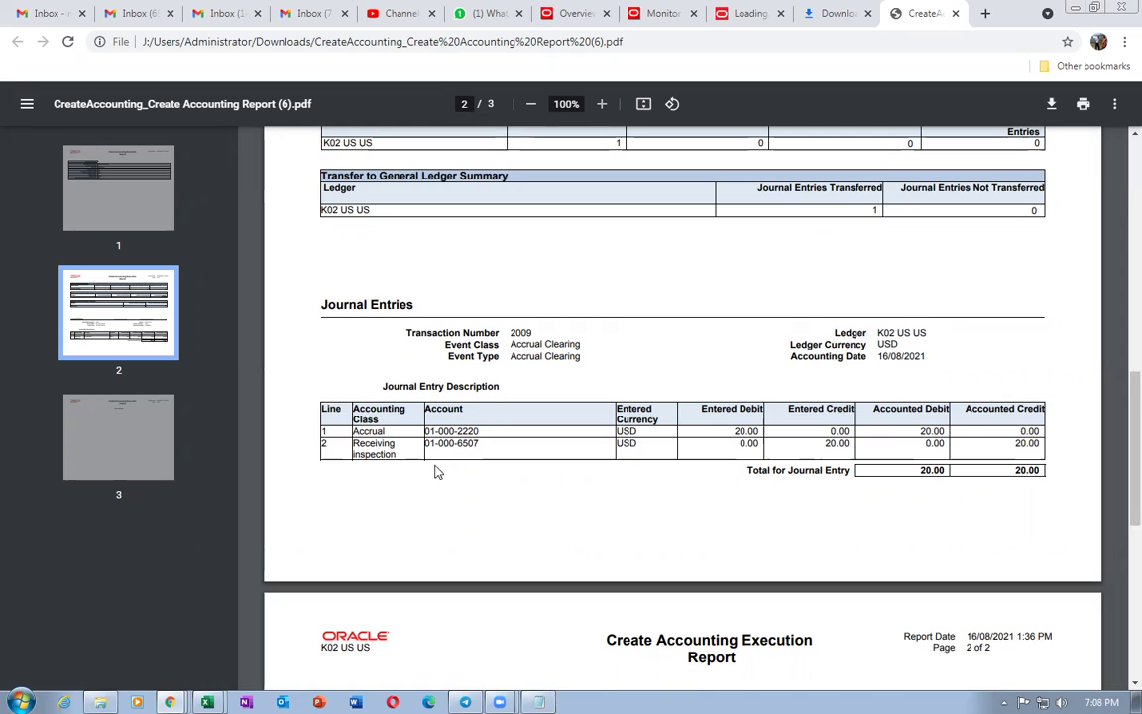
left_click_drag(359, 446, 402, 464)
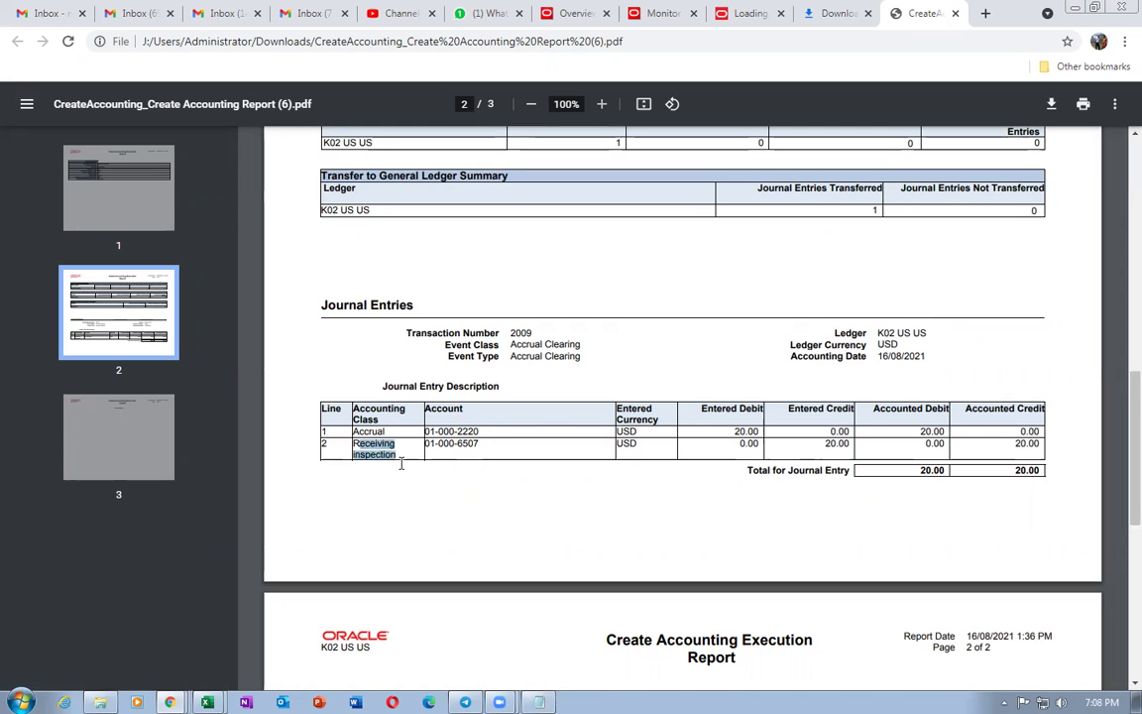
left_click(355, 443)
left_click_drag(355, 443, 406, 453)
left_click(439, 507)
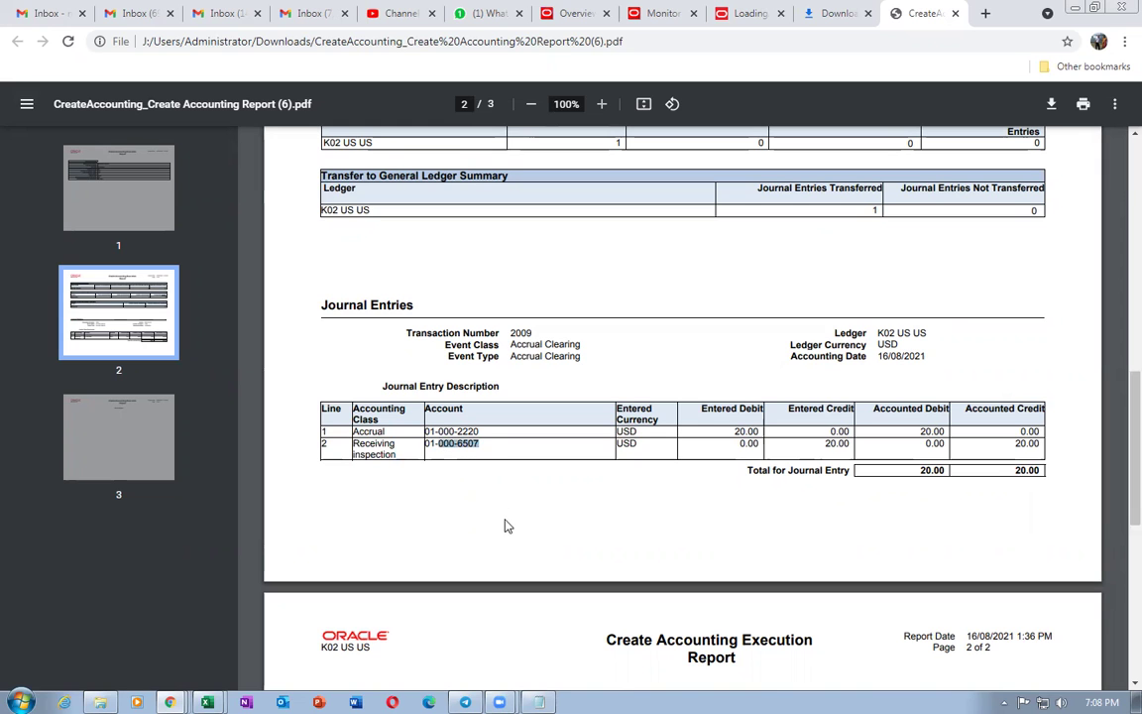
- Close the PDF, Downloads and loading tabs and go back to the Receipt Accounting Work Area
left_click(956, 14)
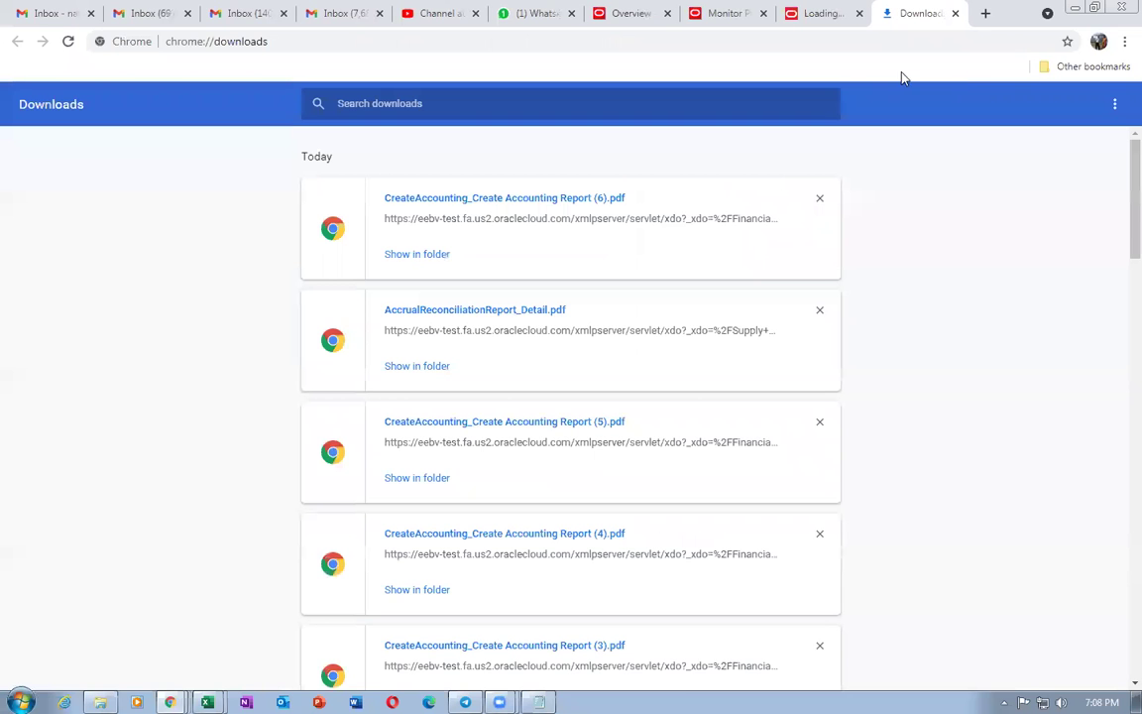
left_click(955, 13)
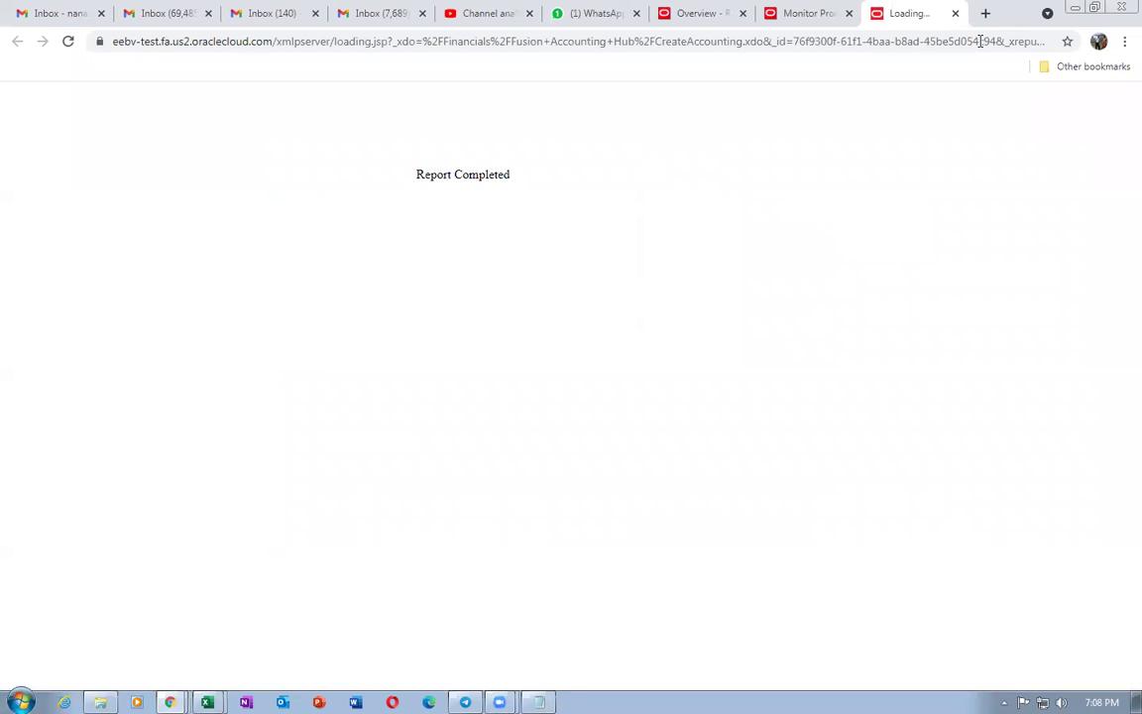
left_click(955, 13)
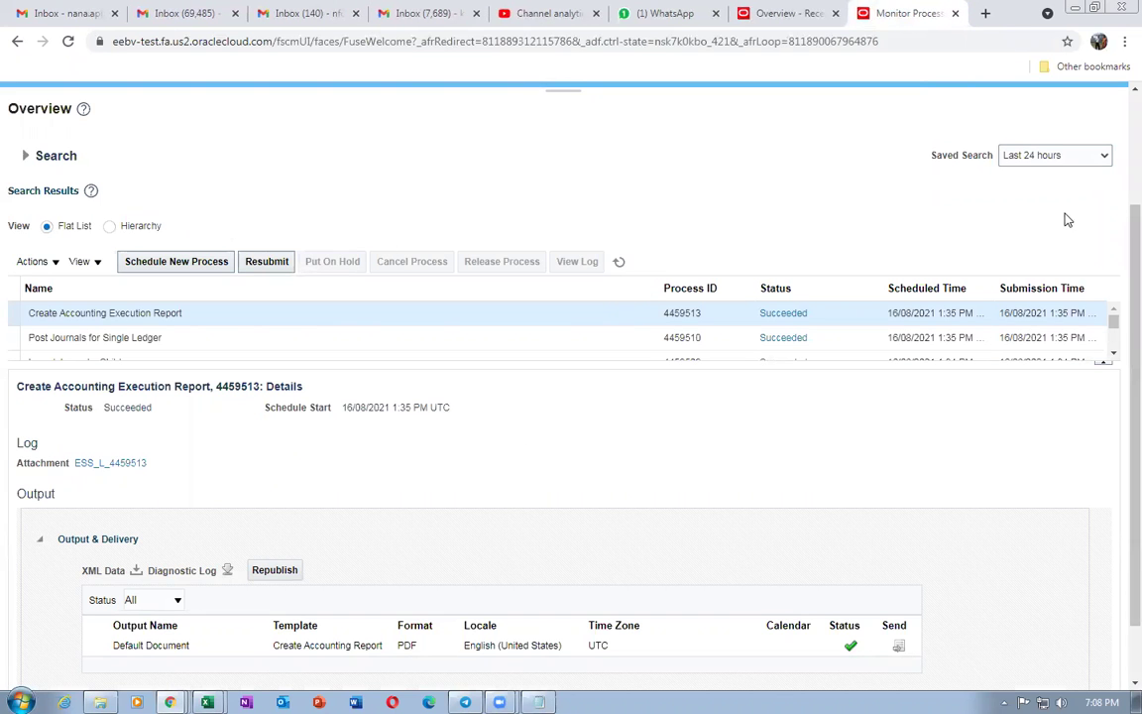
scroll(1118, 274, "up", 2)
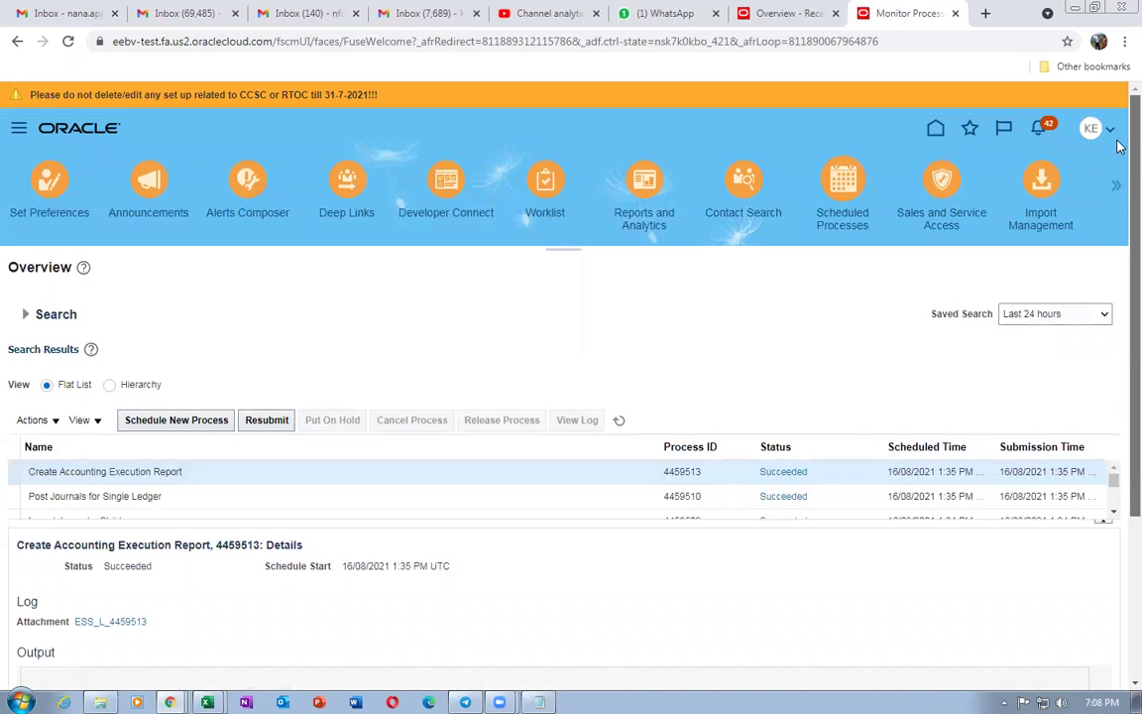
left_click(784, 28)
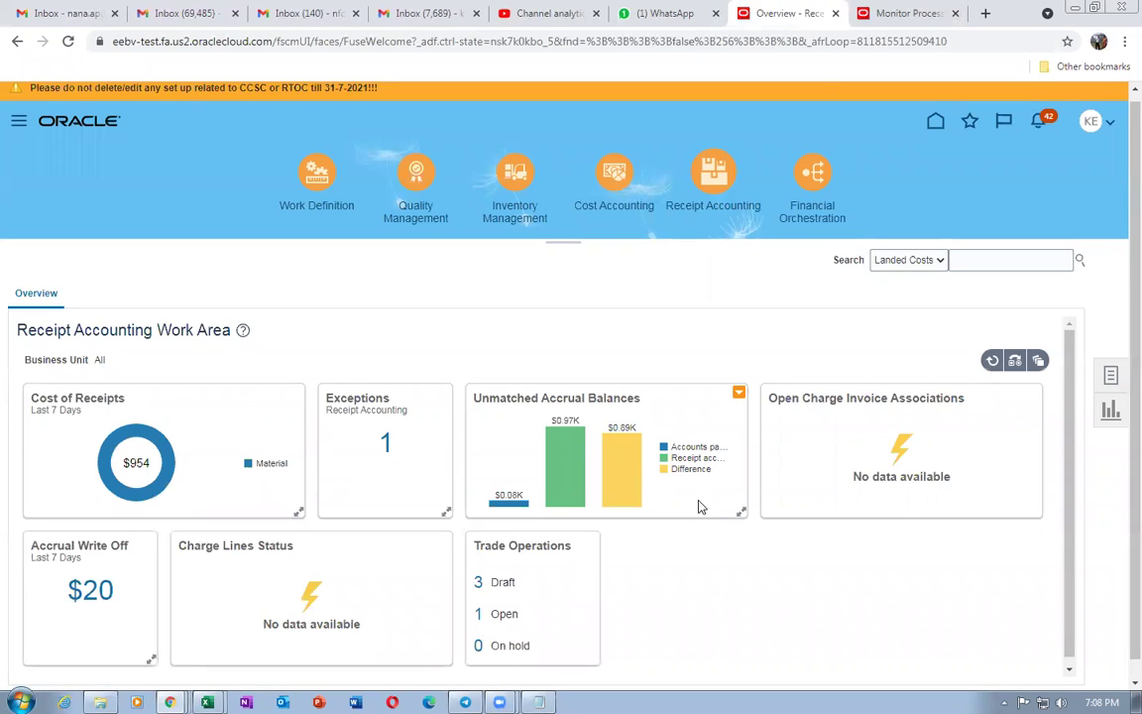
- Open Adjust Receipt Accrual Balances and search adjusted accruals with Bill-to Business Unit starting with K02
left_click(1111, 382)
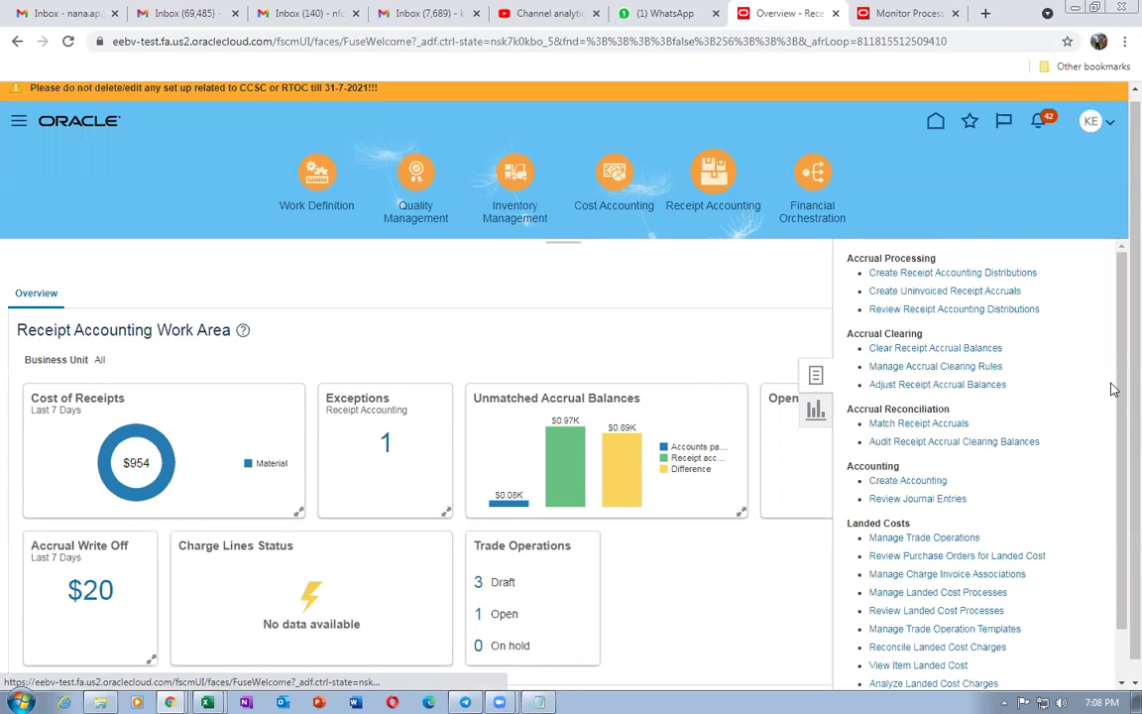
left_click(912, 385)
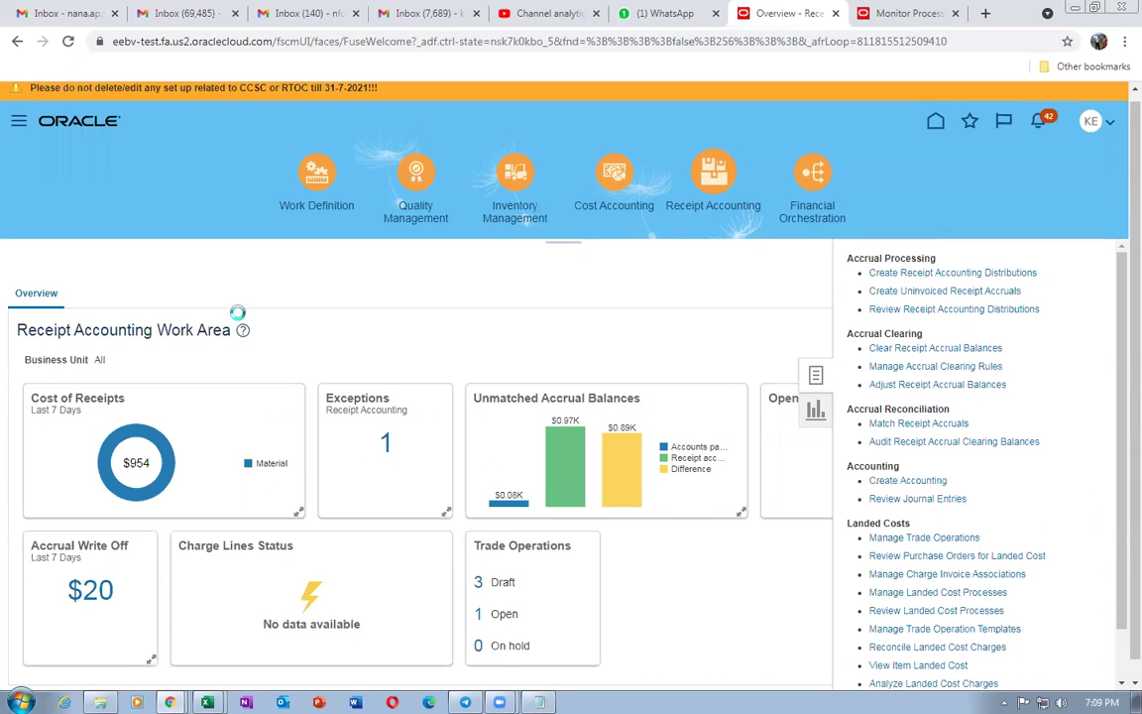
left_click(197, 386)
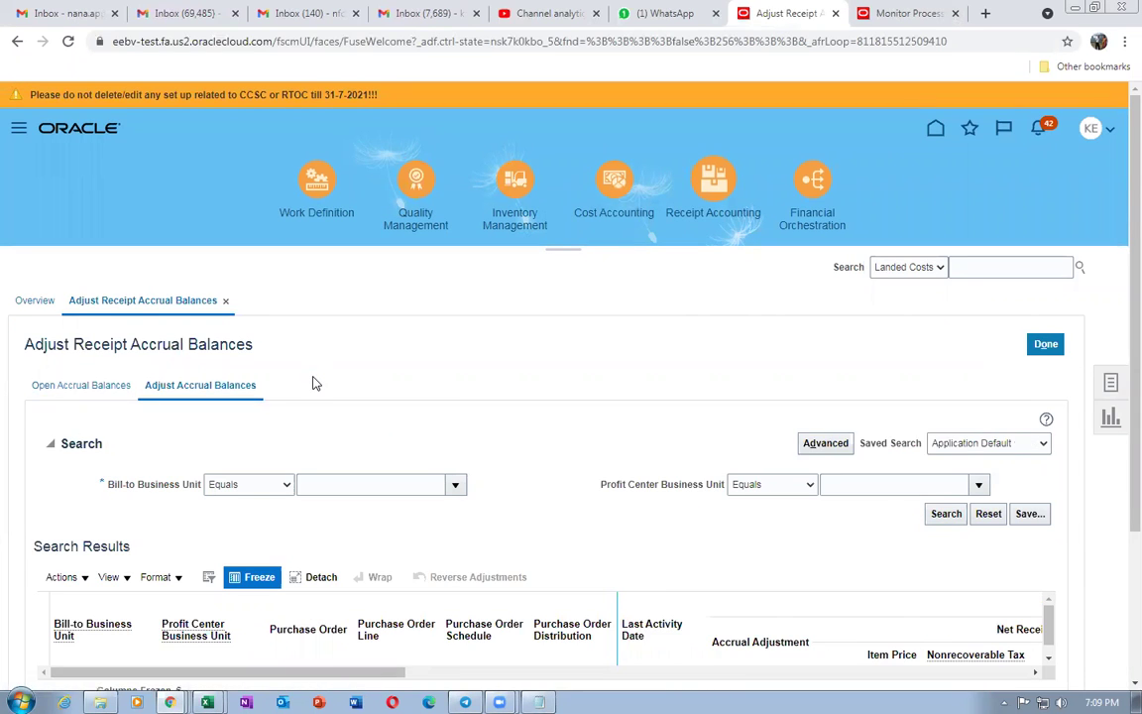
scroll(313, 383, "down", 2)
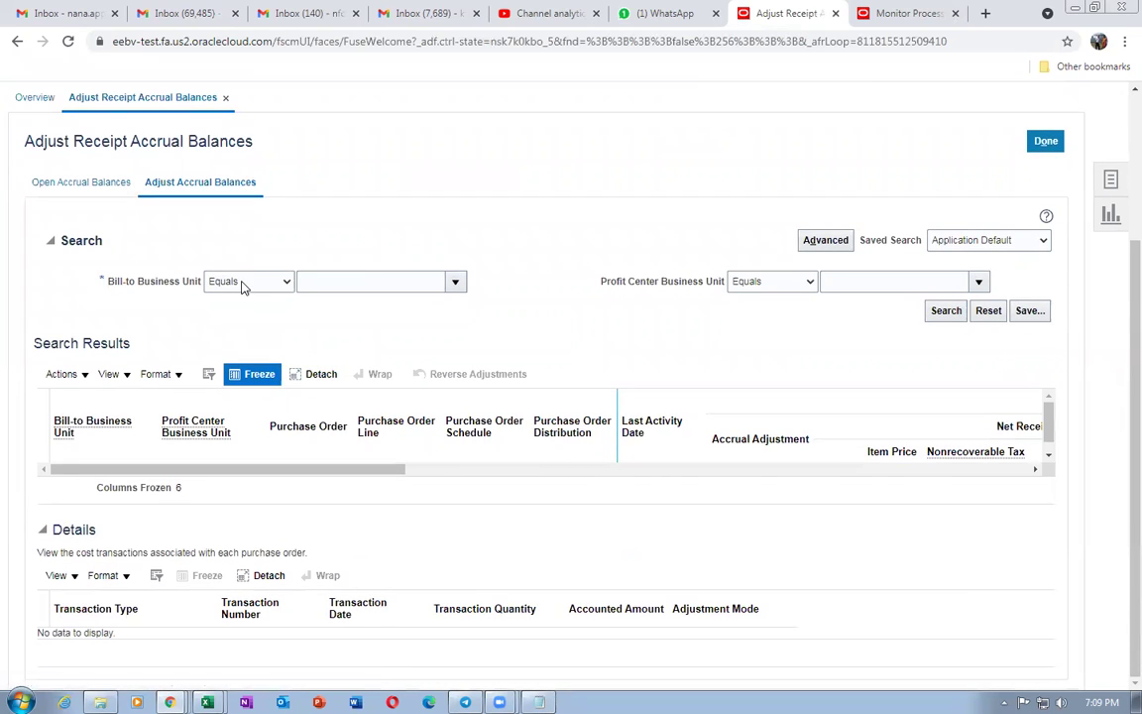
left_click(243, 283)
left_click(228, 296)
left_click(339, 285)
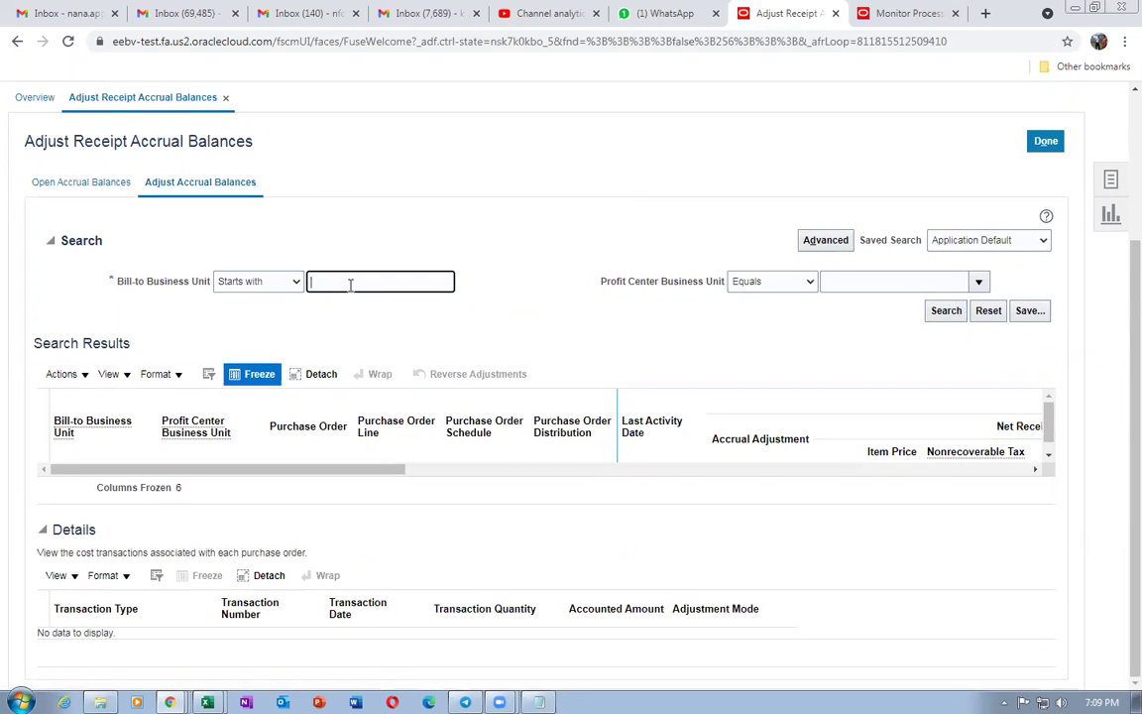
type("K02")
key("Tab")
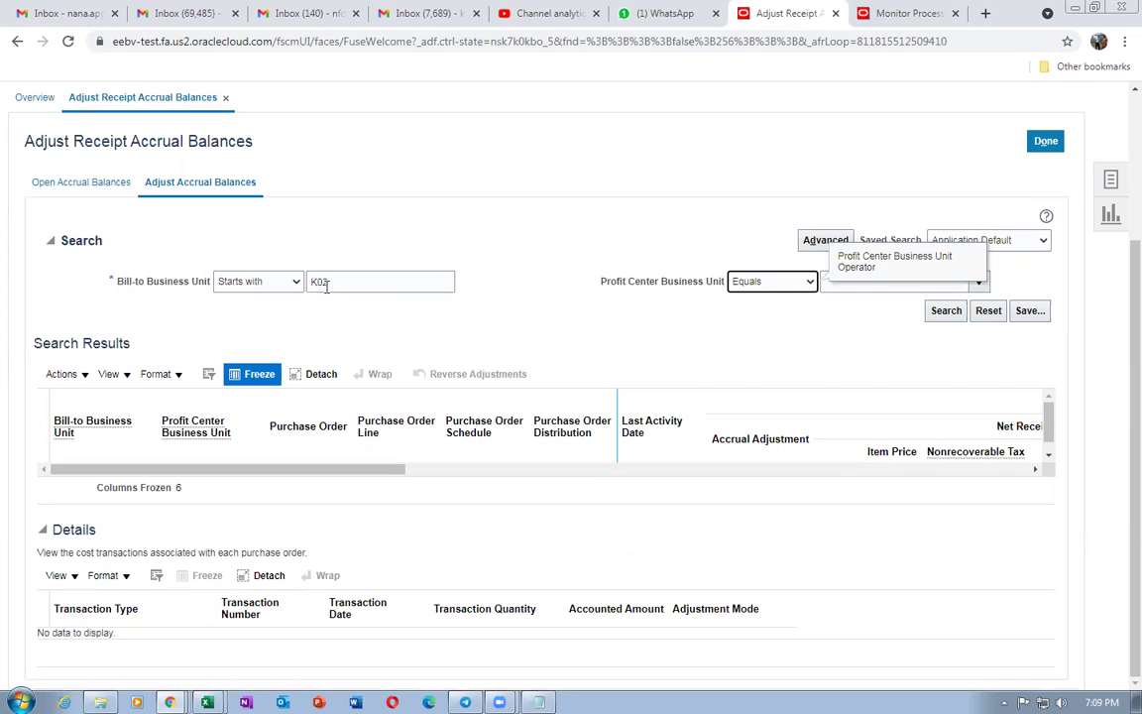
left_click(917, 324)
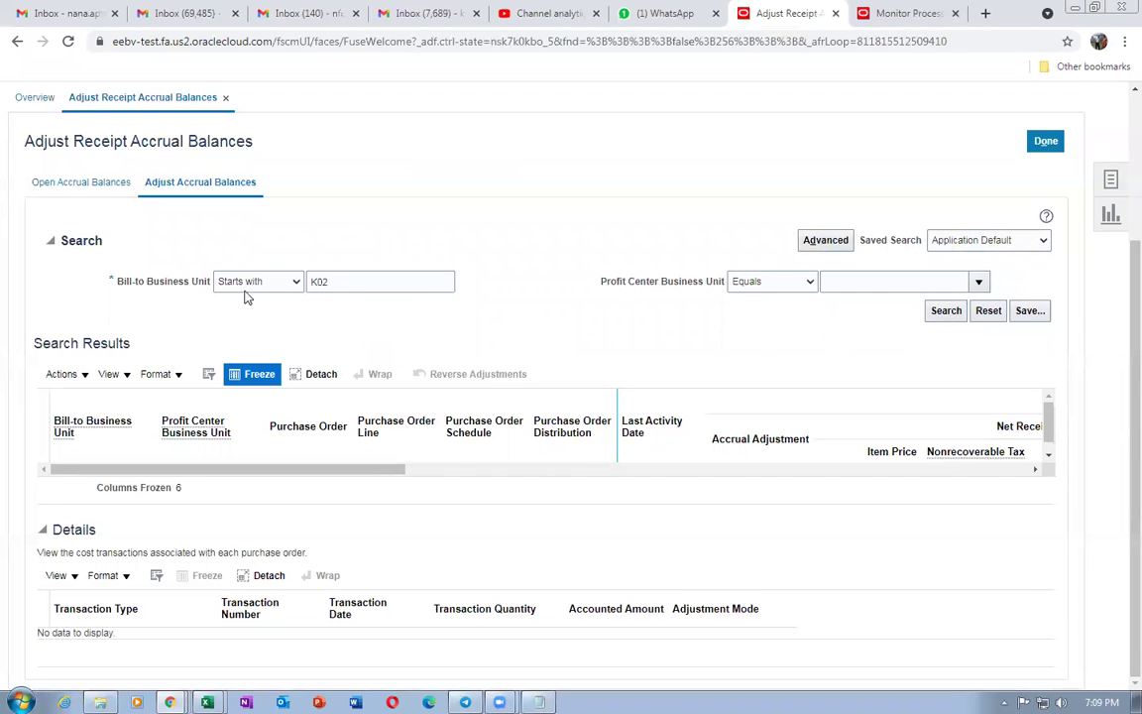
- Search open accrual balances for Bill-to Business Unit starting with K02 and select the PO 2009 row
left_click(56, 189)
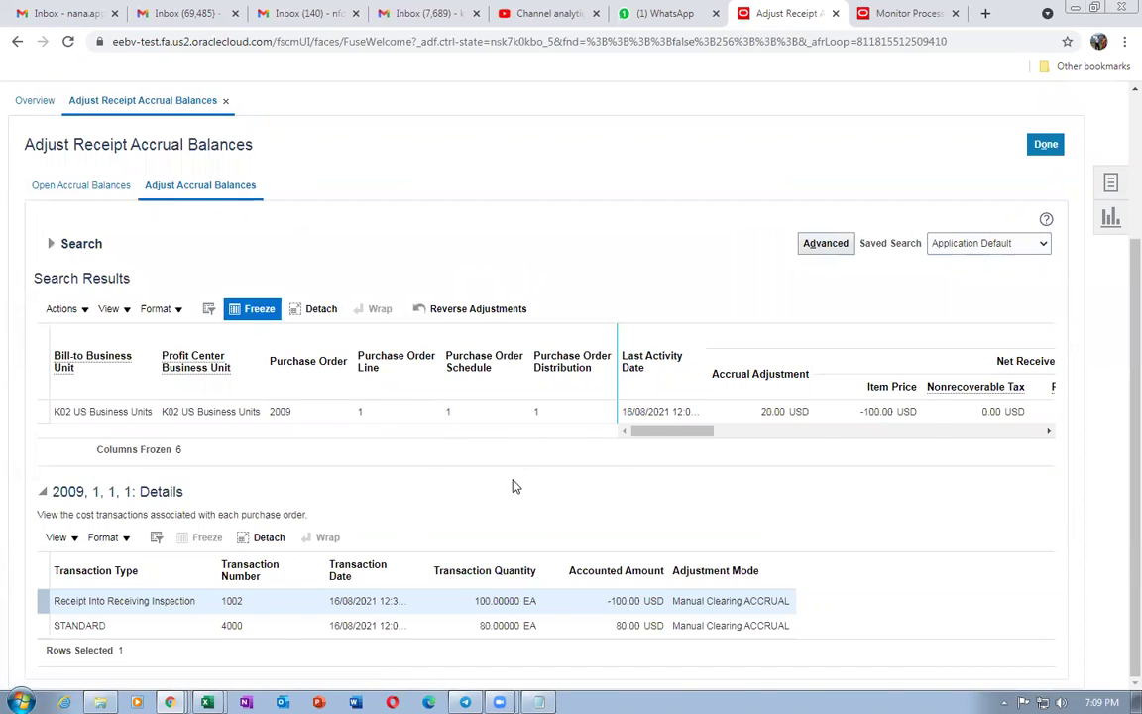
left_click(247, 296)
left_click(229, 300)
left_click(318, 283)
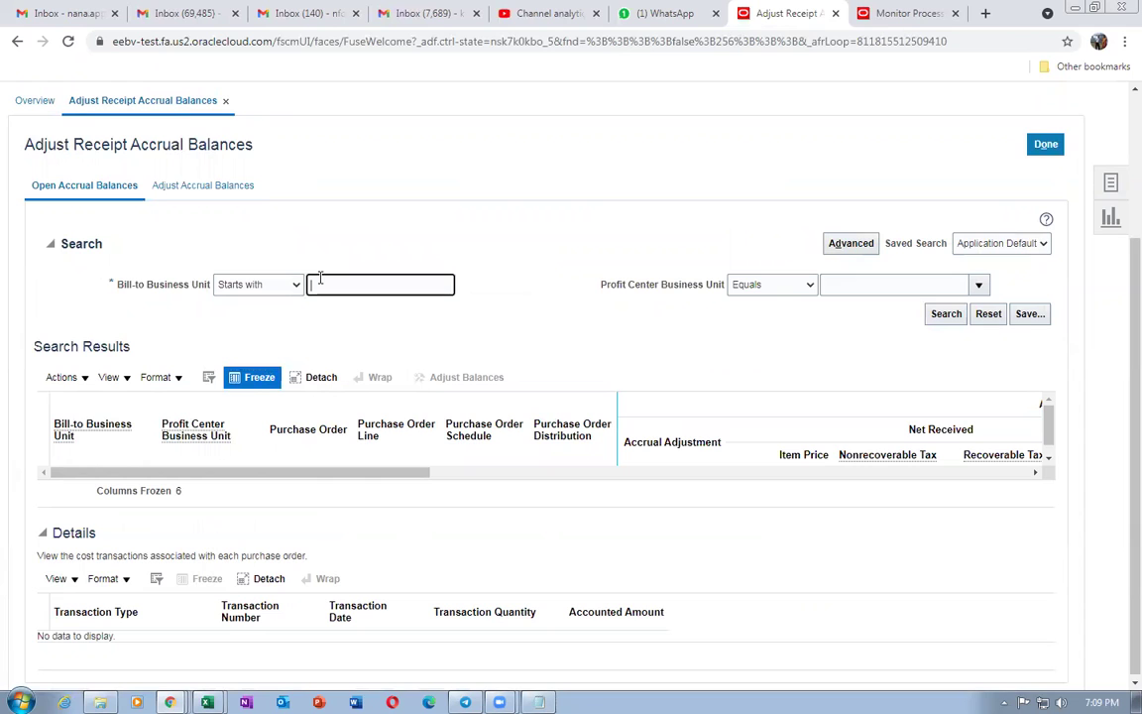
type("K02")
key("Tab")
left_click(942, 315)
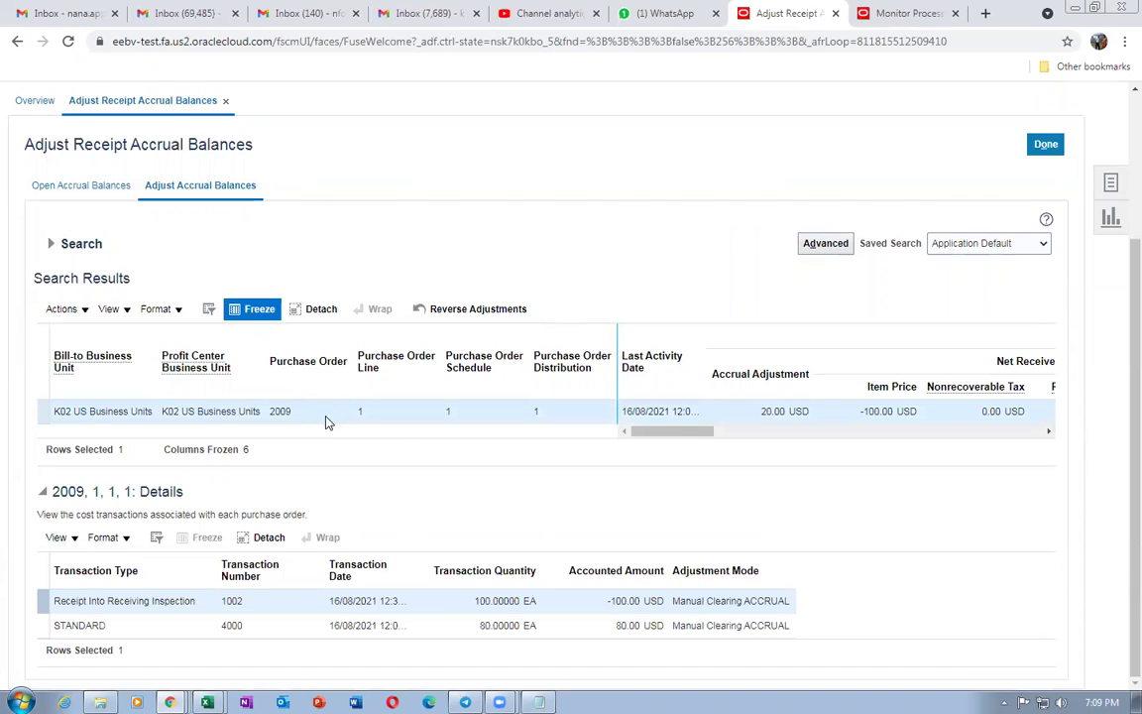
left_click(327, 420)
- Reverse PO 2009's 20.00 USD adjustment with reason 'End user approved to pay' and view Open Accrual Balances
left_click(479, 310)
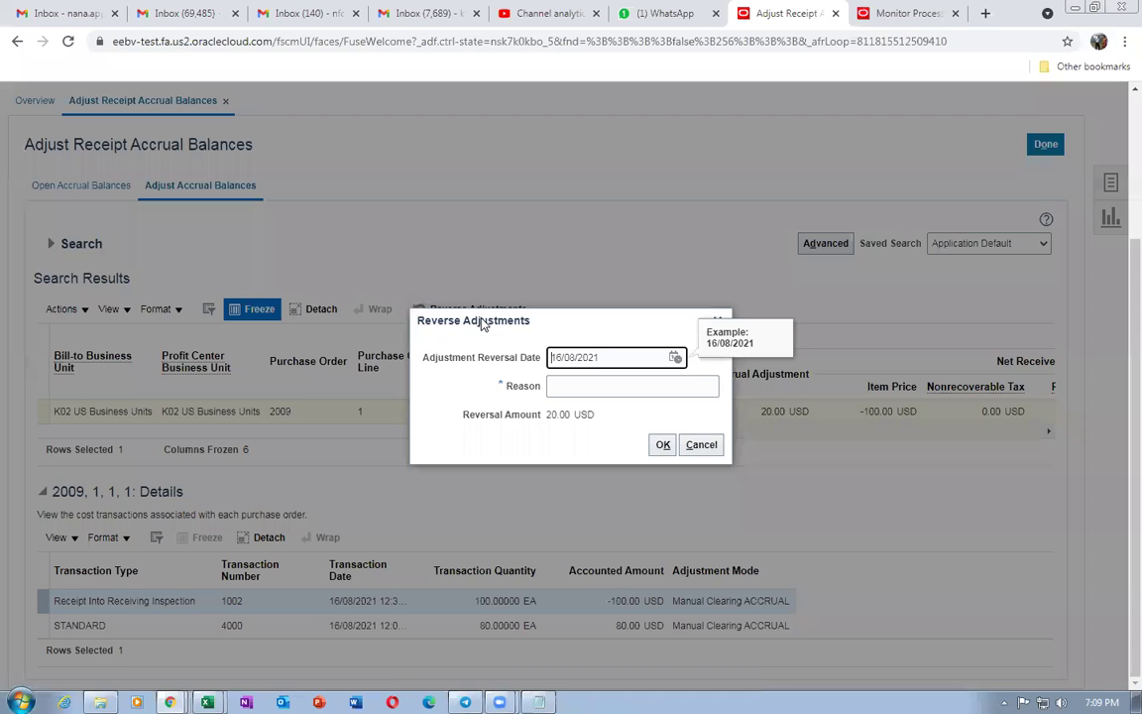
left_click(568, 386)
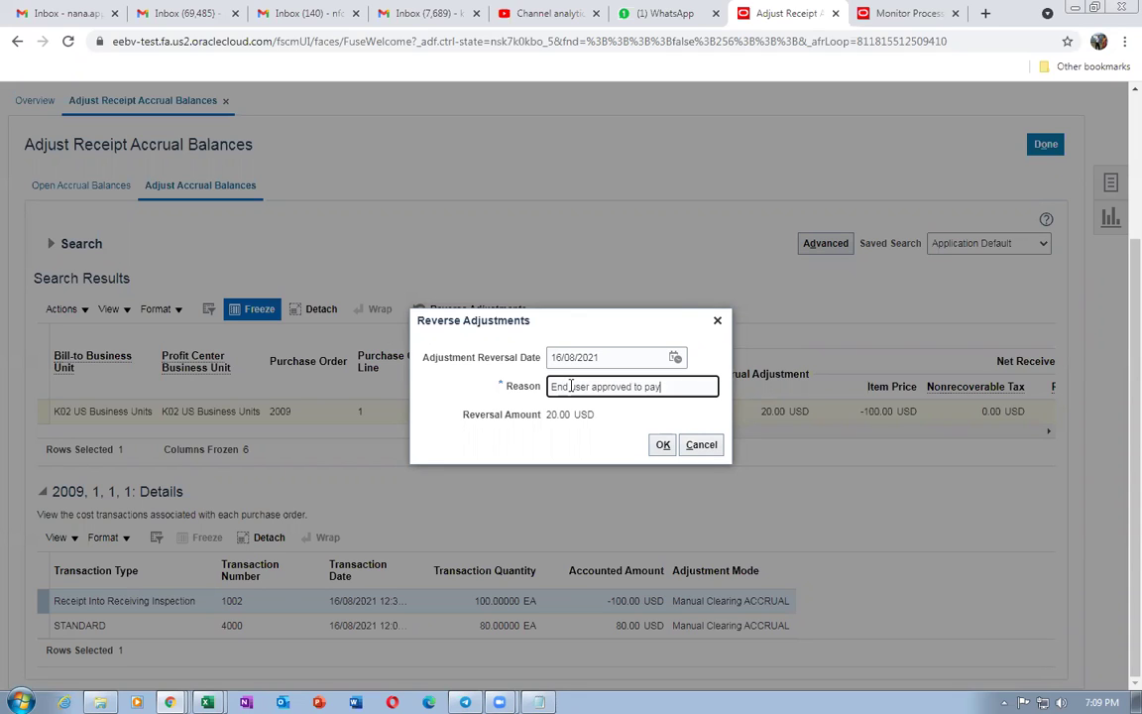
left_click(663, 446)
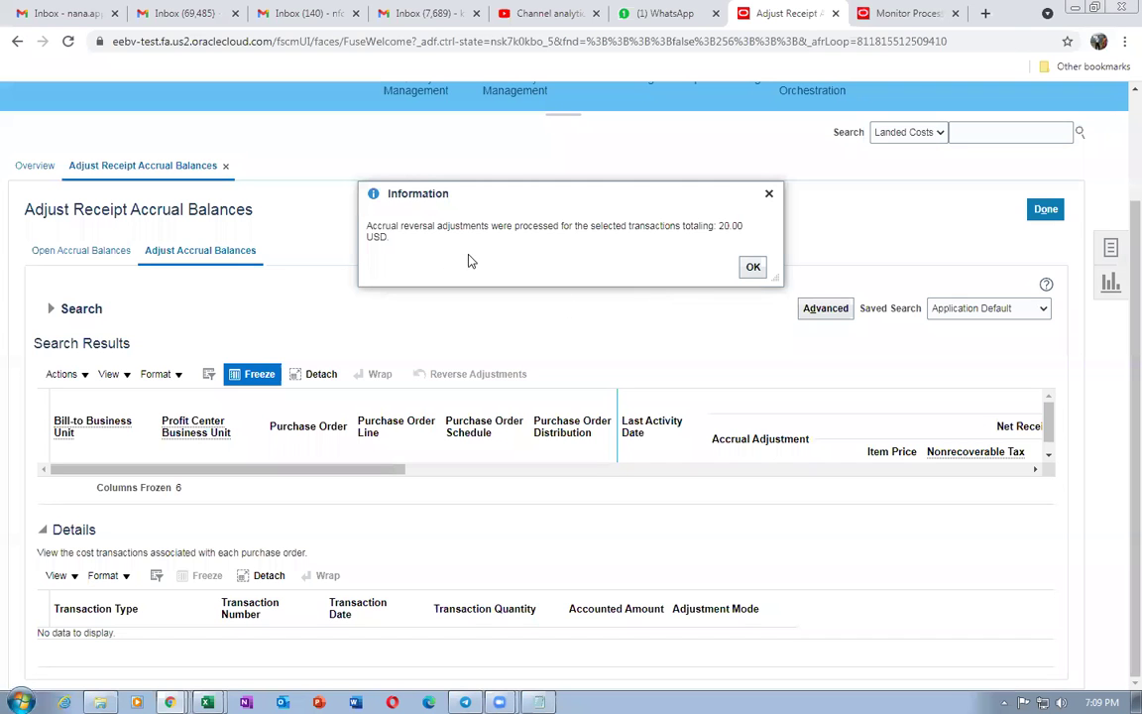
left_click(750, 268)
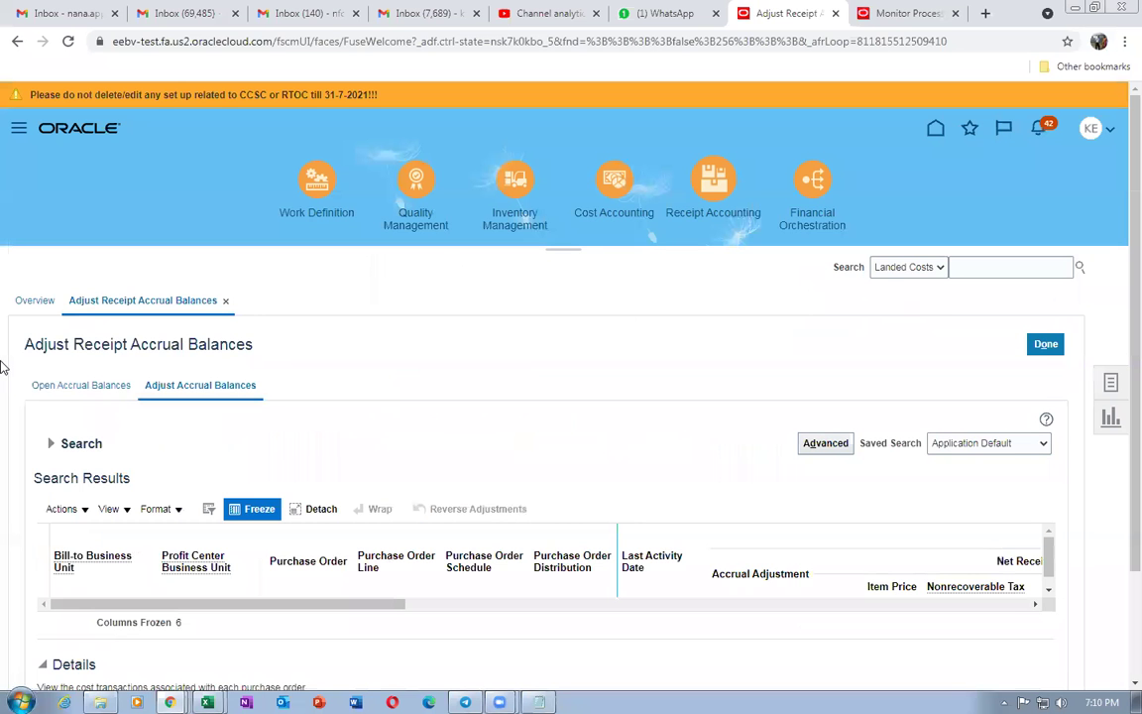
left_click(70, 386)
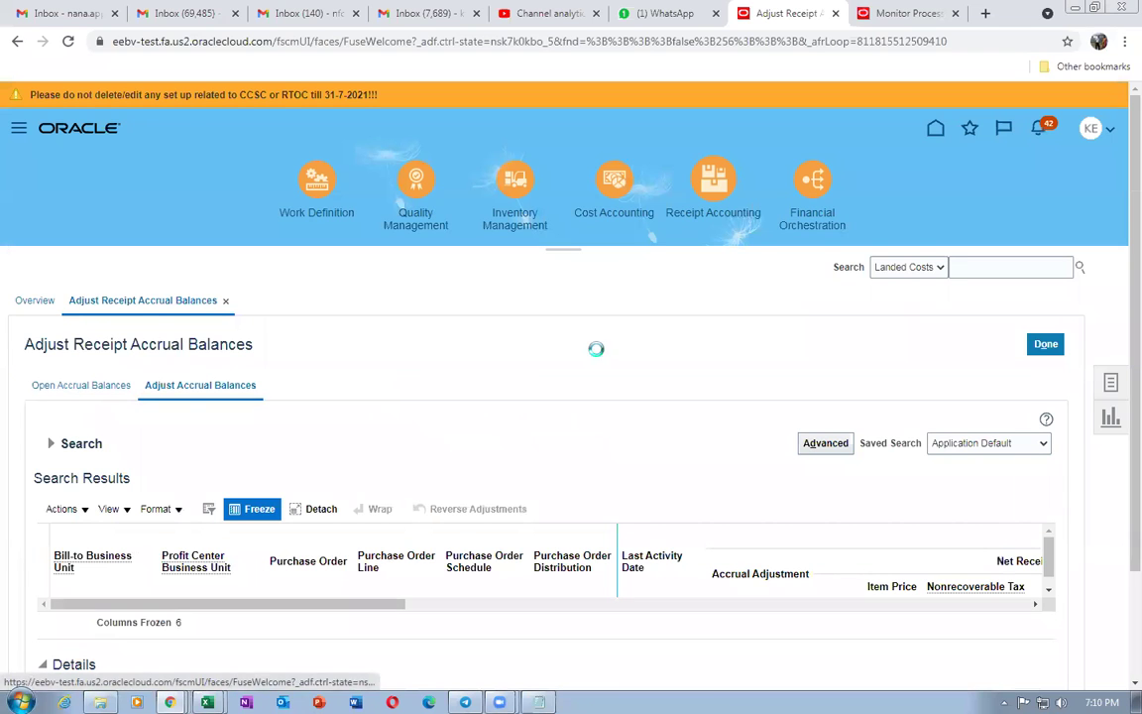
scroll(573, 364, "down", 4)
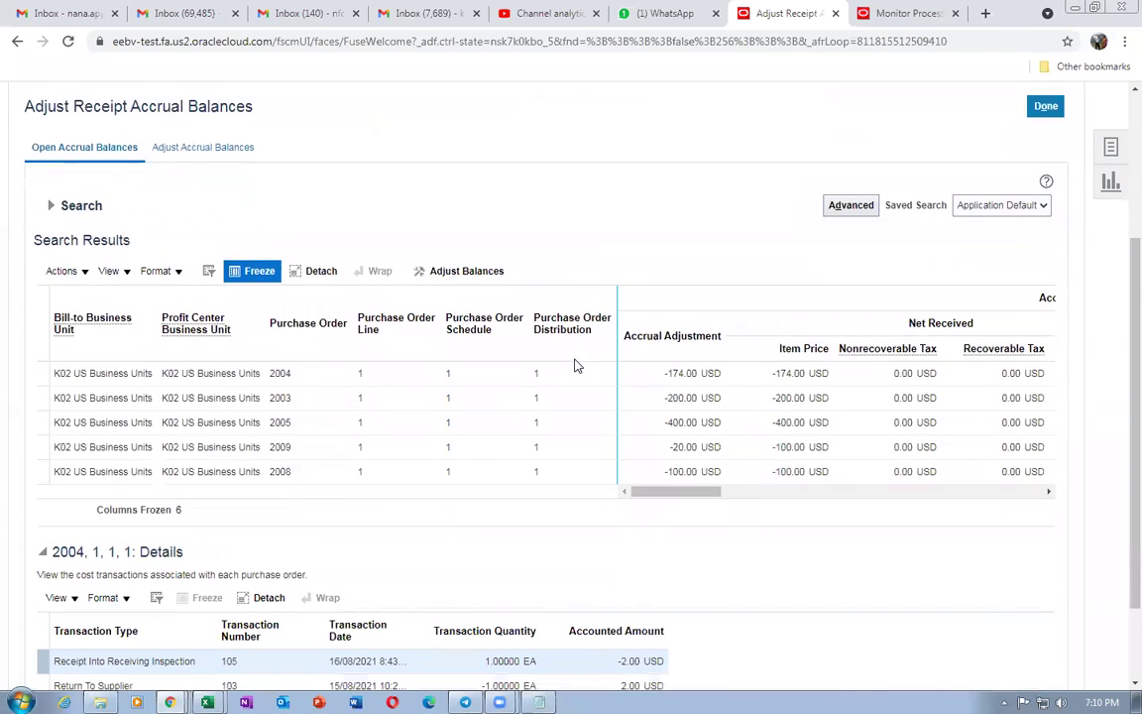
- Rerun the K02 searches for open balances and adjusted accruals to confirm nothing remains to reverse
left_click(51, 205)
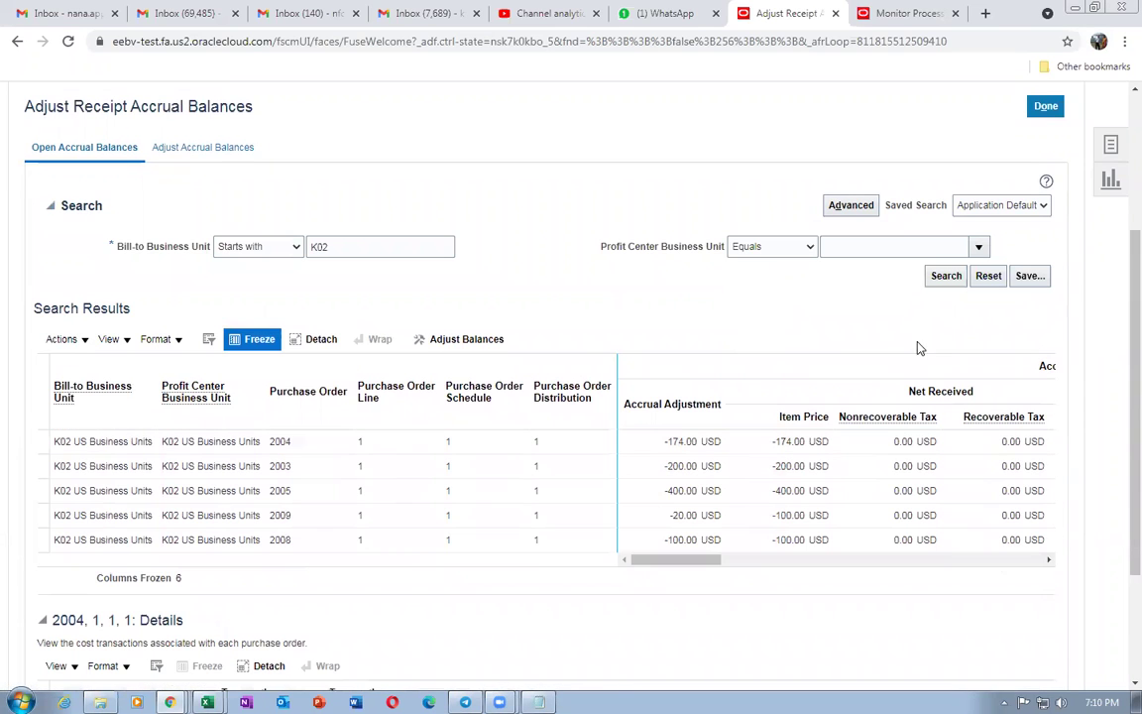
left_click(946, 275)
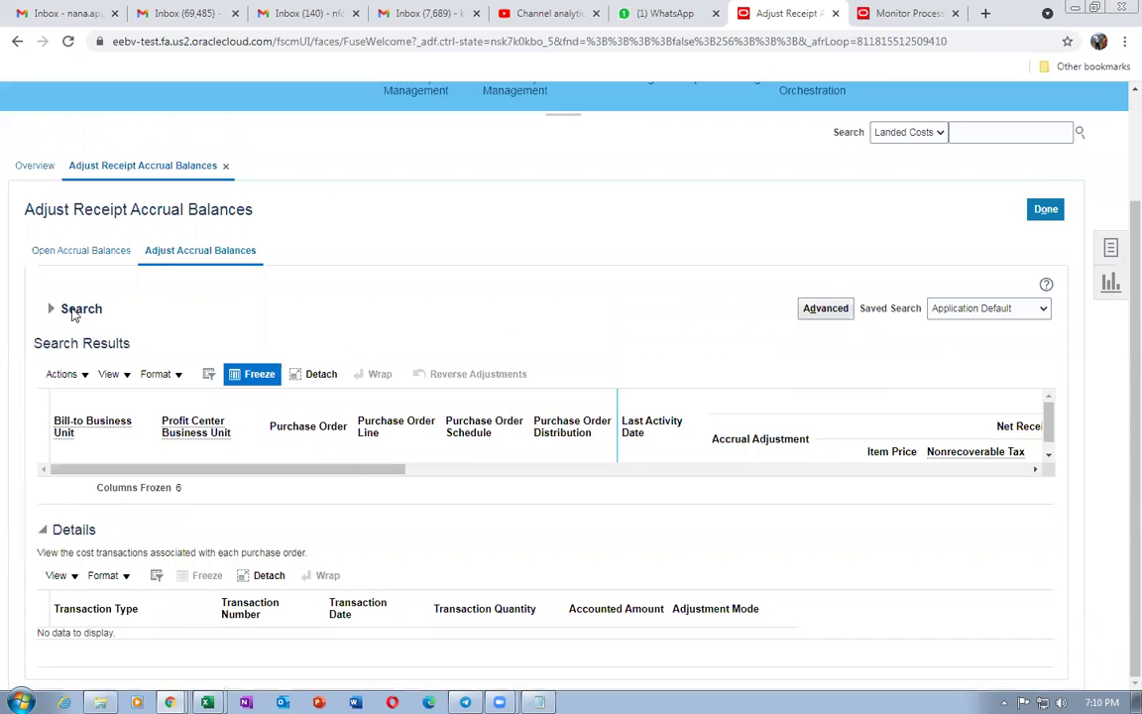
left_click(51, 308)
left_click(945, 380)
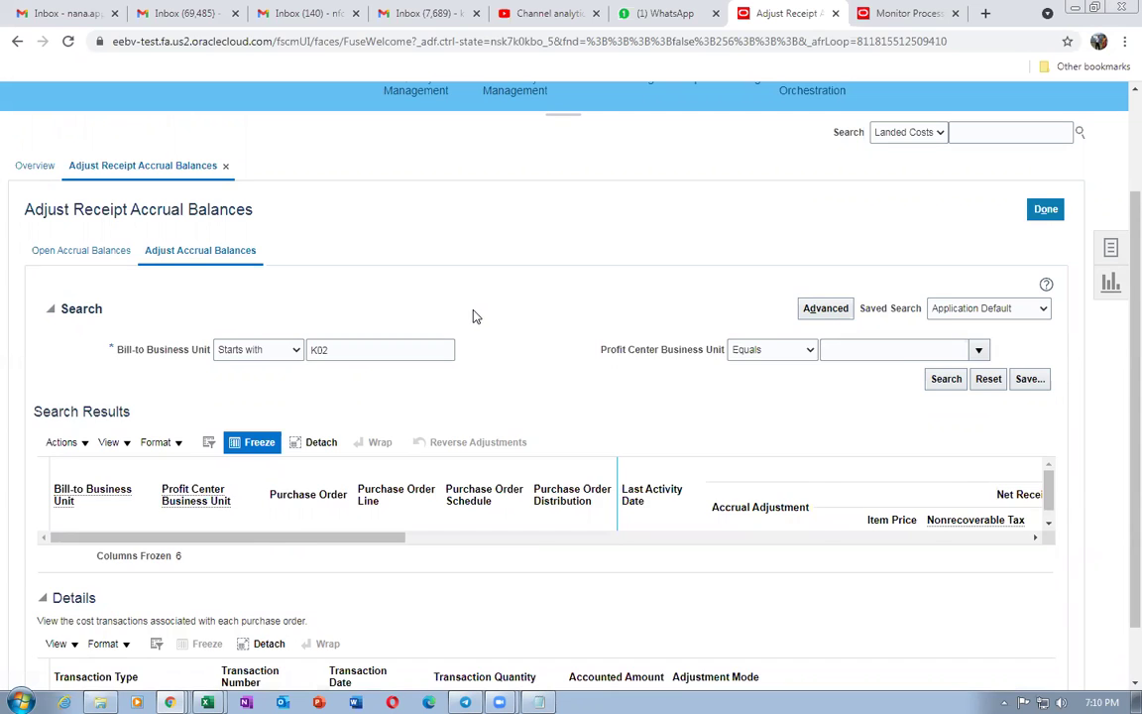
- Select the PO 2009 balance row and export the open accrual balances to Excel
scroll(471, 342, "down", 1)
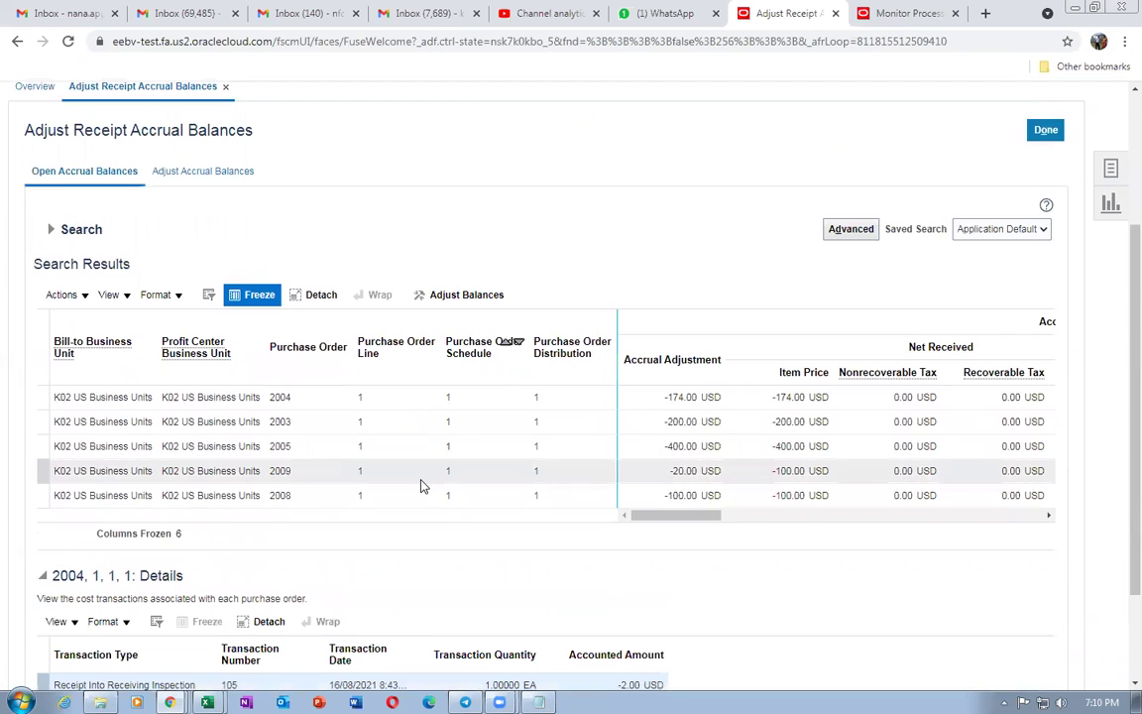
left_click(307, 472)
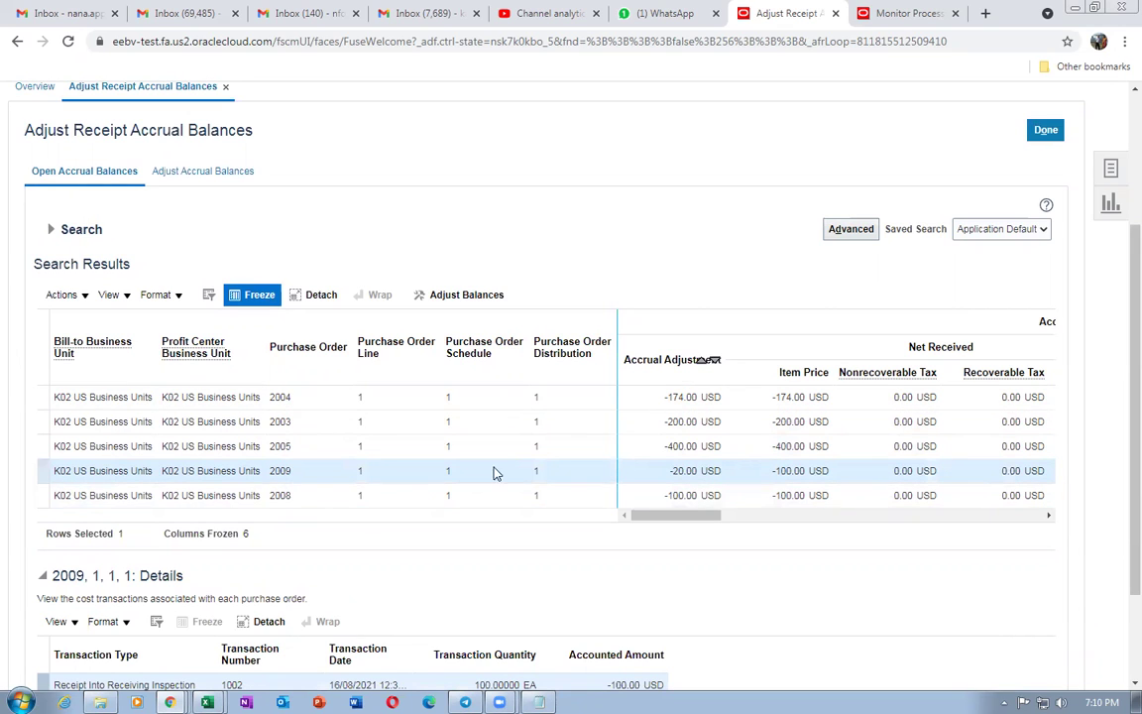
left_click(110, 295)
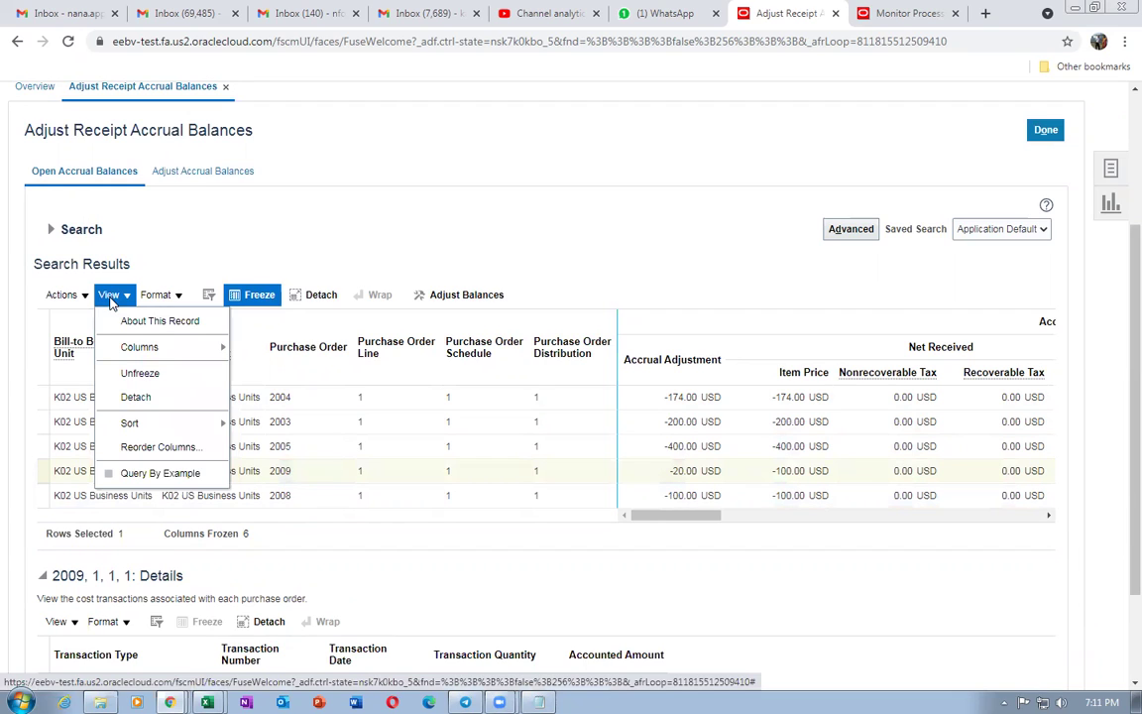
left_click(58, 295)
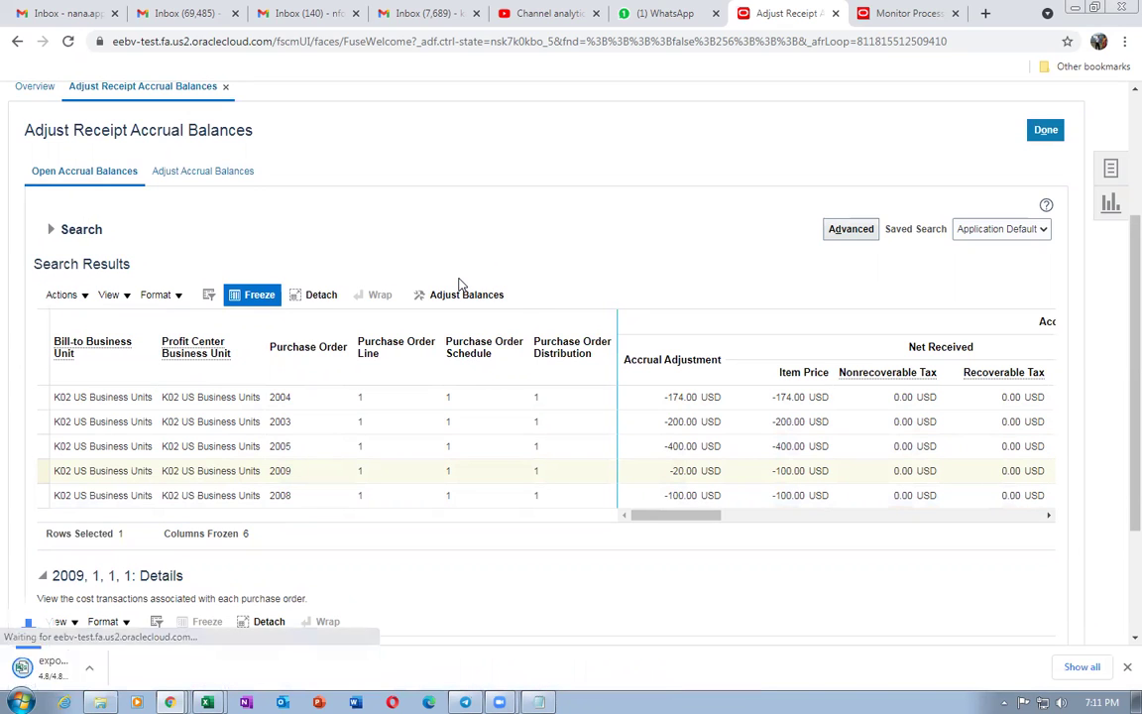
- Open the downloaded export.xls despite the format warning and enable editing
left_click(1080, 668)
left_click(402, 202)
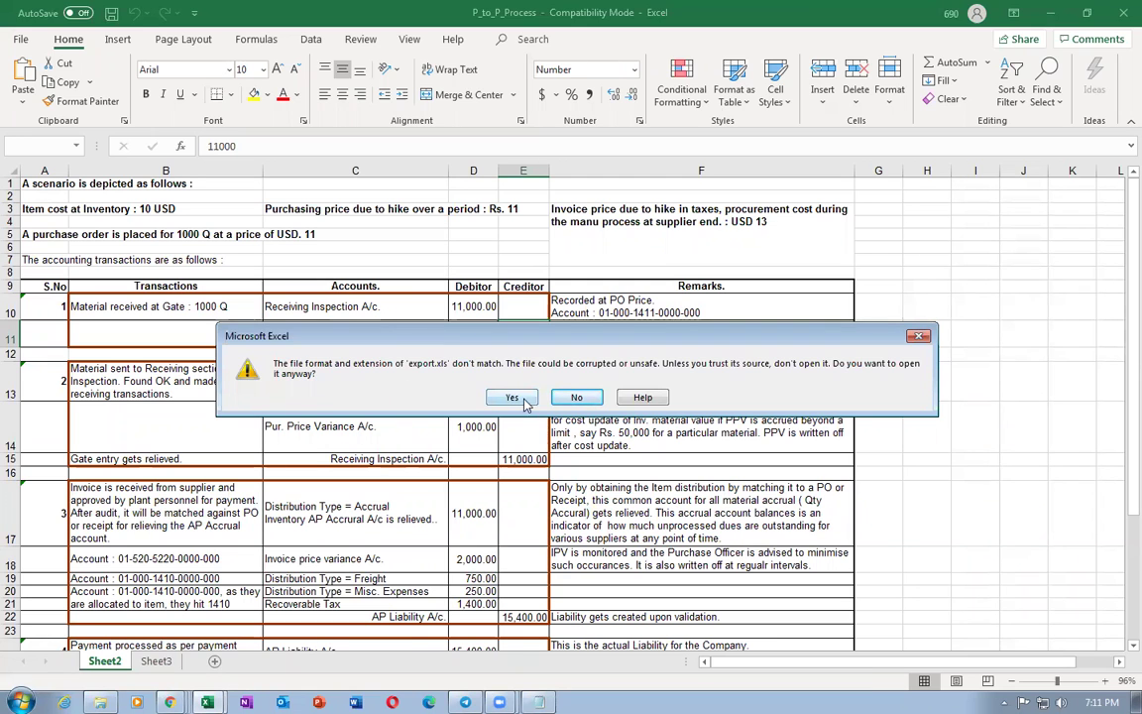
left_click(518, 398)
left_click(357, 336)
left_click(635, 63)
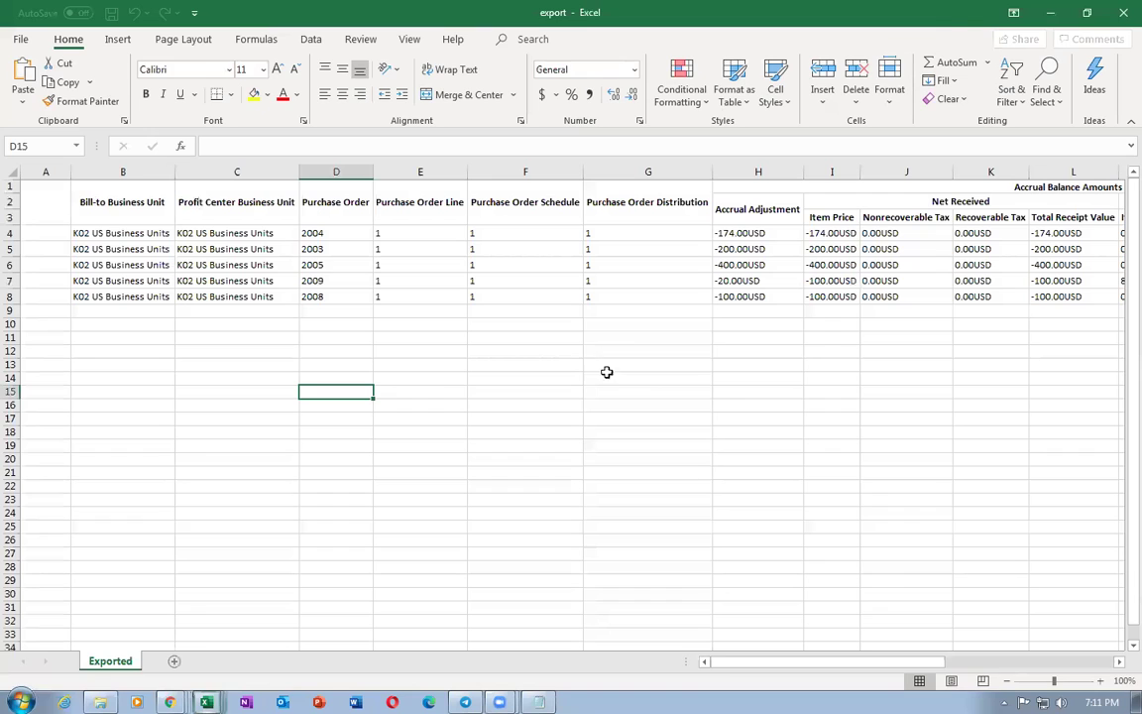
- Review the accrual adjustment values H4:H8, business unit and -200.00USD receipt total, then close the file
left_click(783, 224)
left_click_drag(772, 235, 773, 297)
left_click(744, 390)
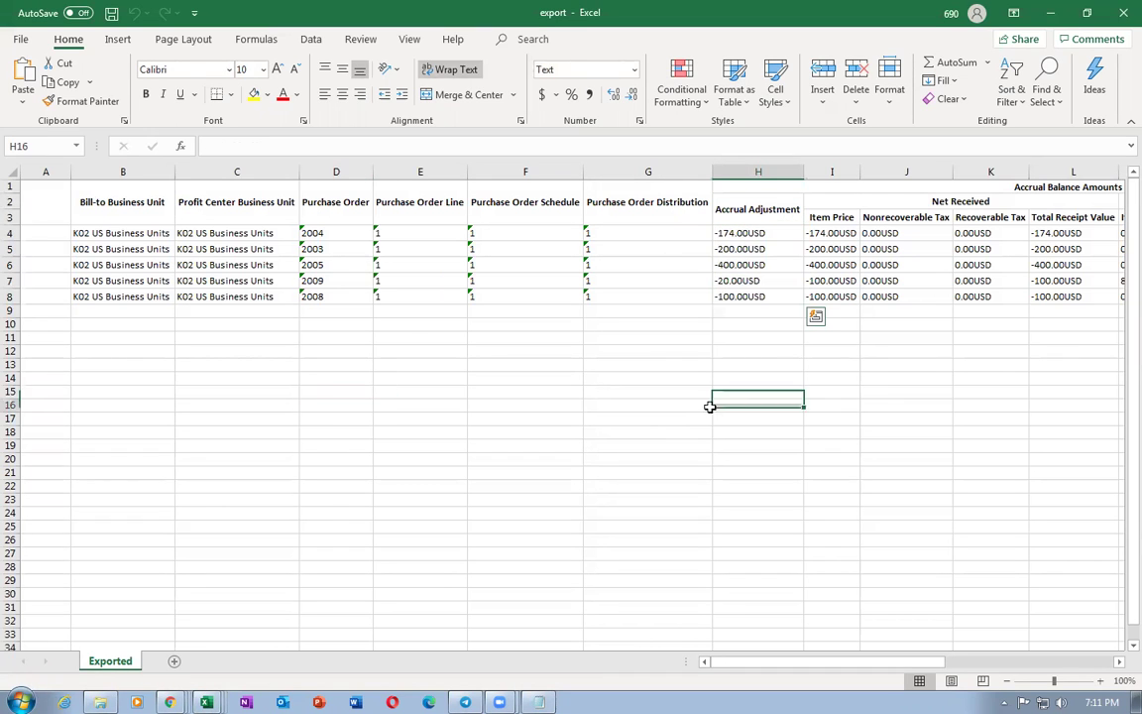
left_click(119, 233)
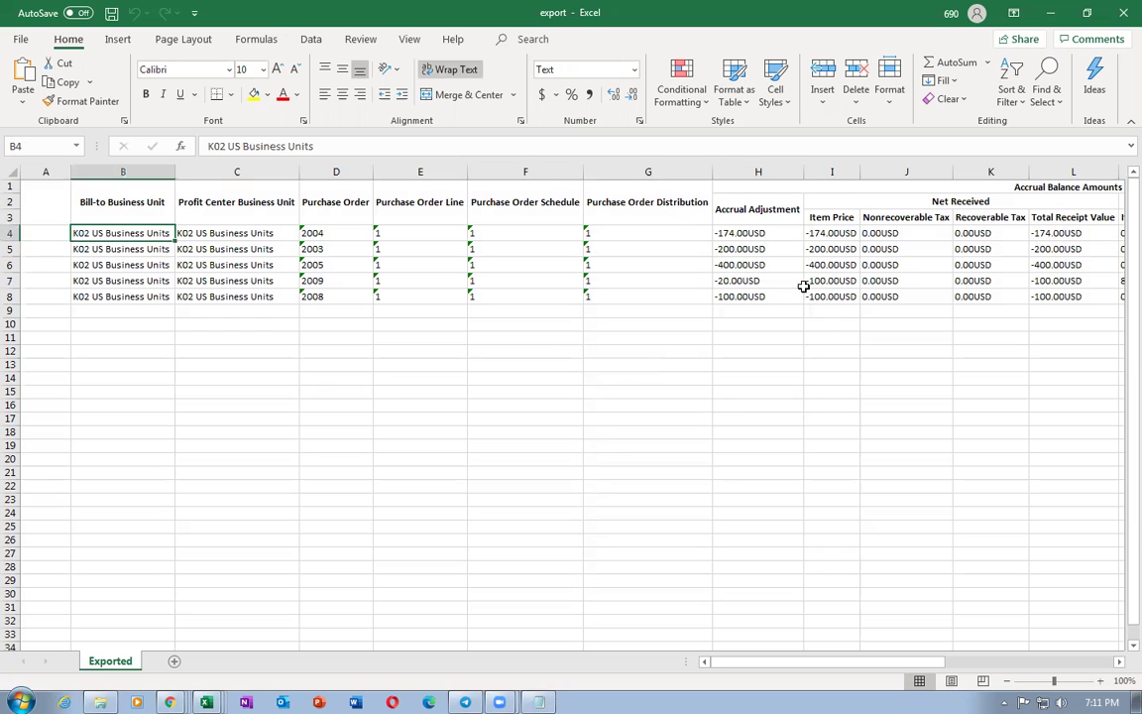
left_click(1078, 249)
left_click_drag(716, 663, 861, 665)
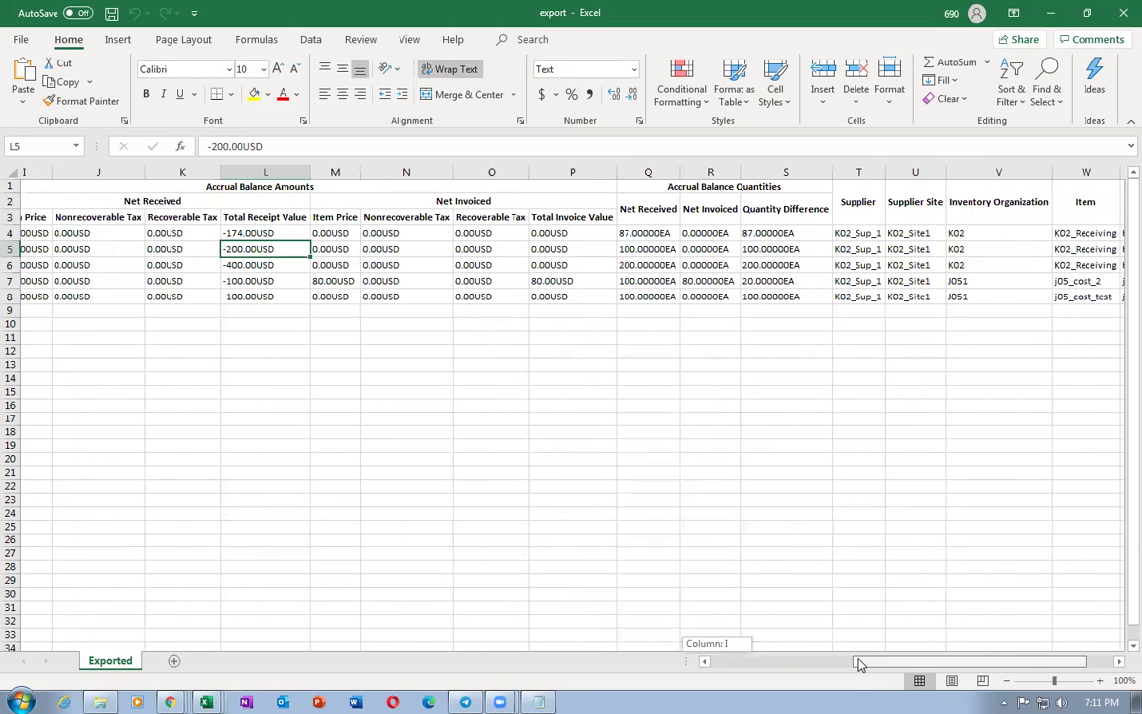
left_click_drag(861, 664, 863, 646)
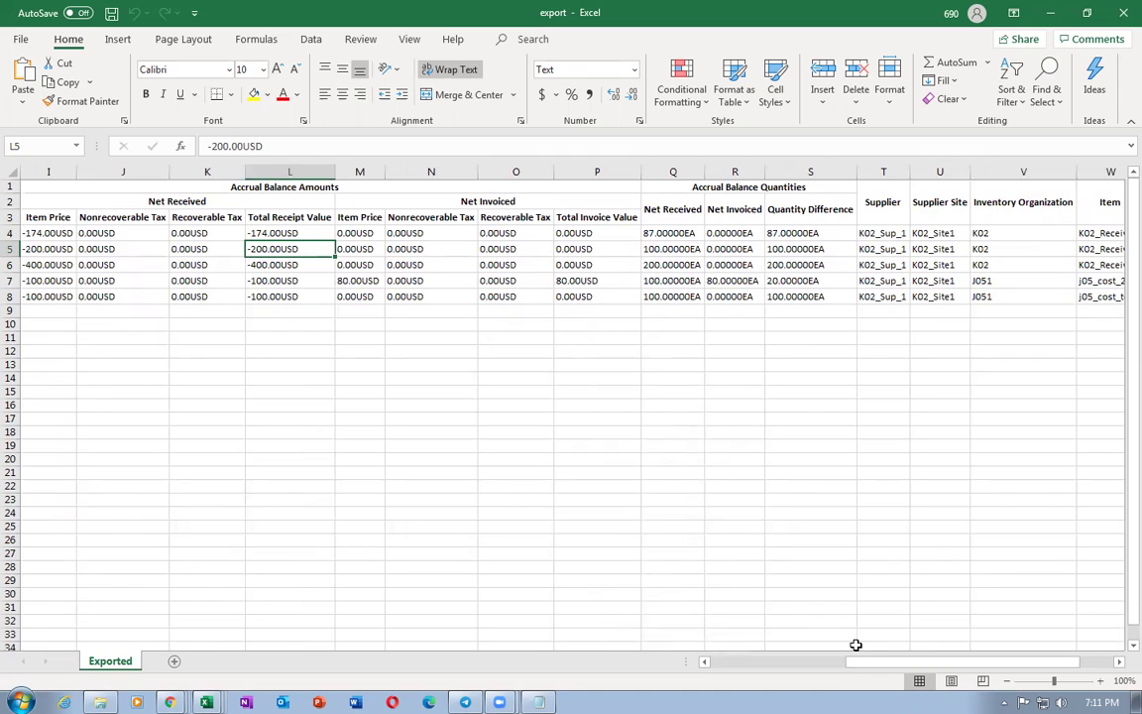
left_click_drag(857, 662, 696, 660)
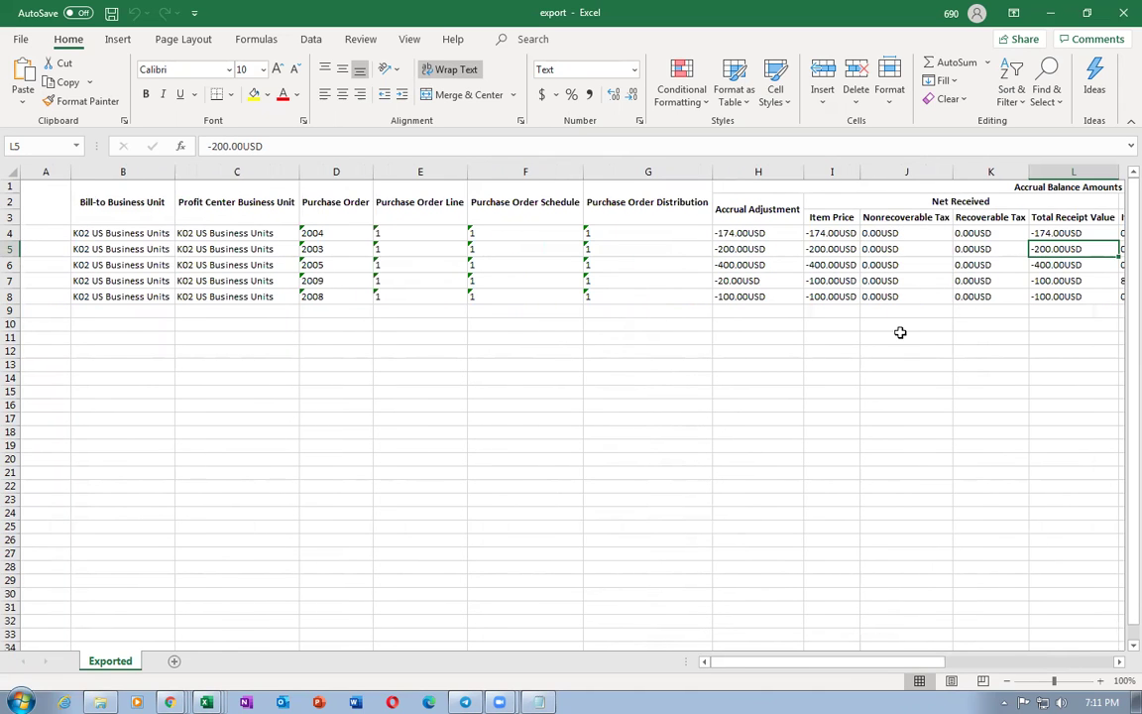
left_click(1121, 12)
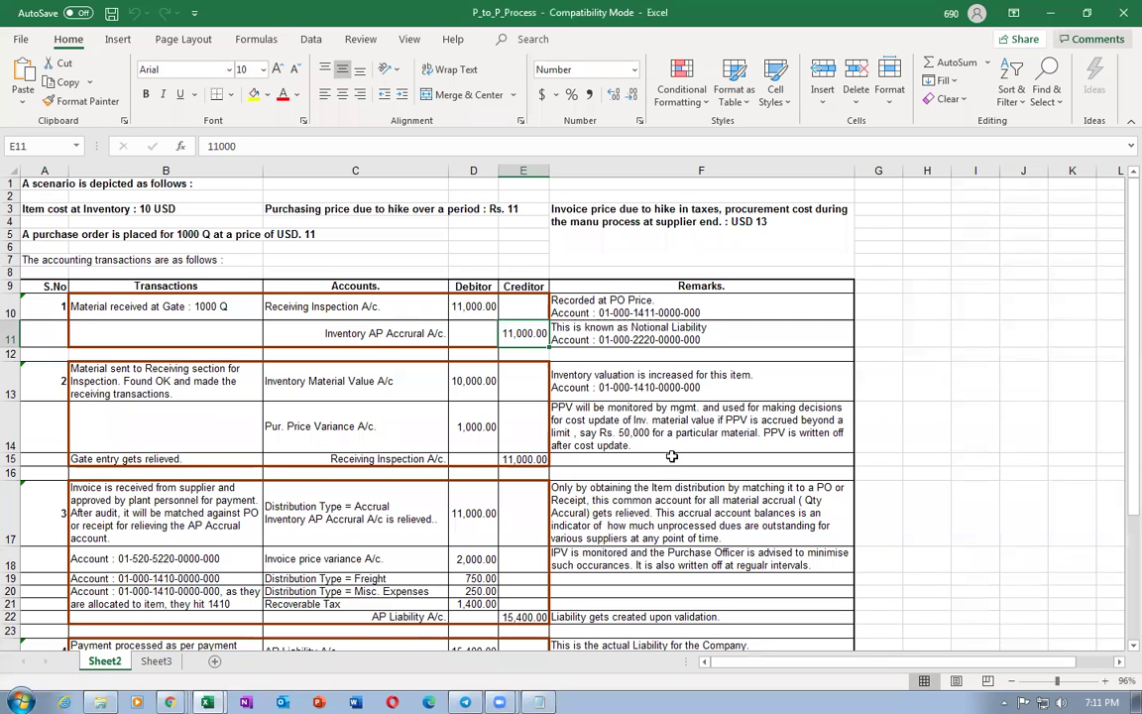
- Review the Receiving Inspection, Inventory AP Accrual and 11,000.00 debit entries in P_to_P_Process
left_click(284, 305)
left_click(331, 334)
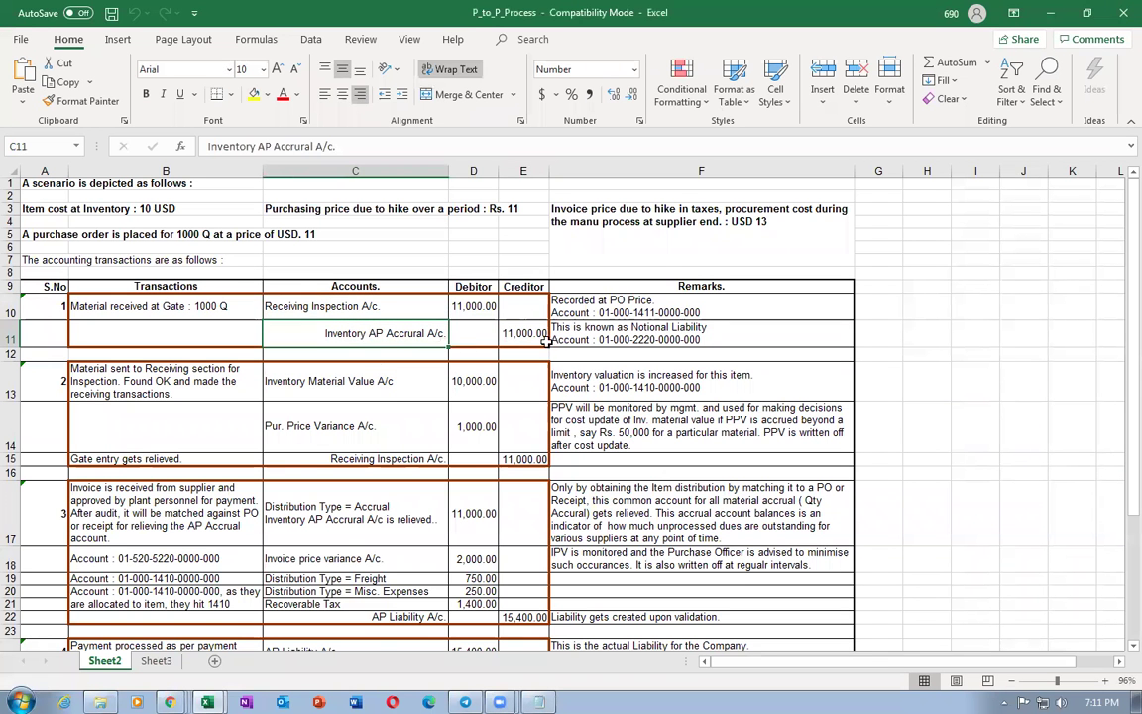
left_click(472, 304)
left_click(364, 300)
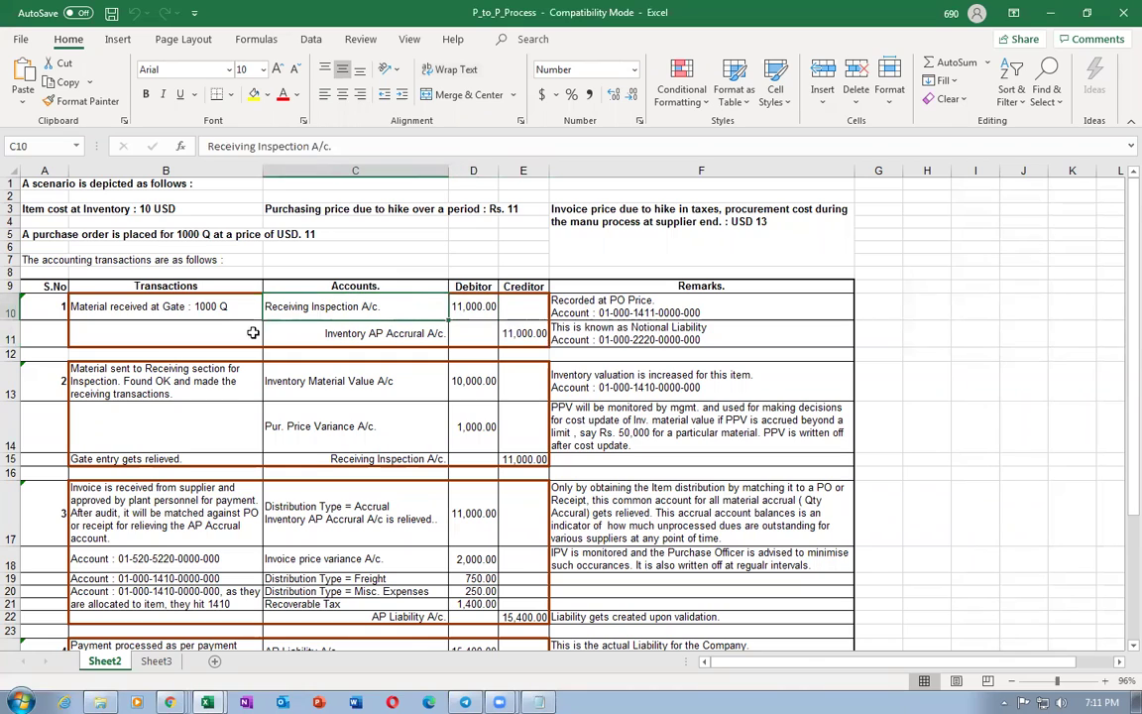
left_click(141, 311)
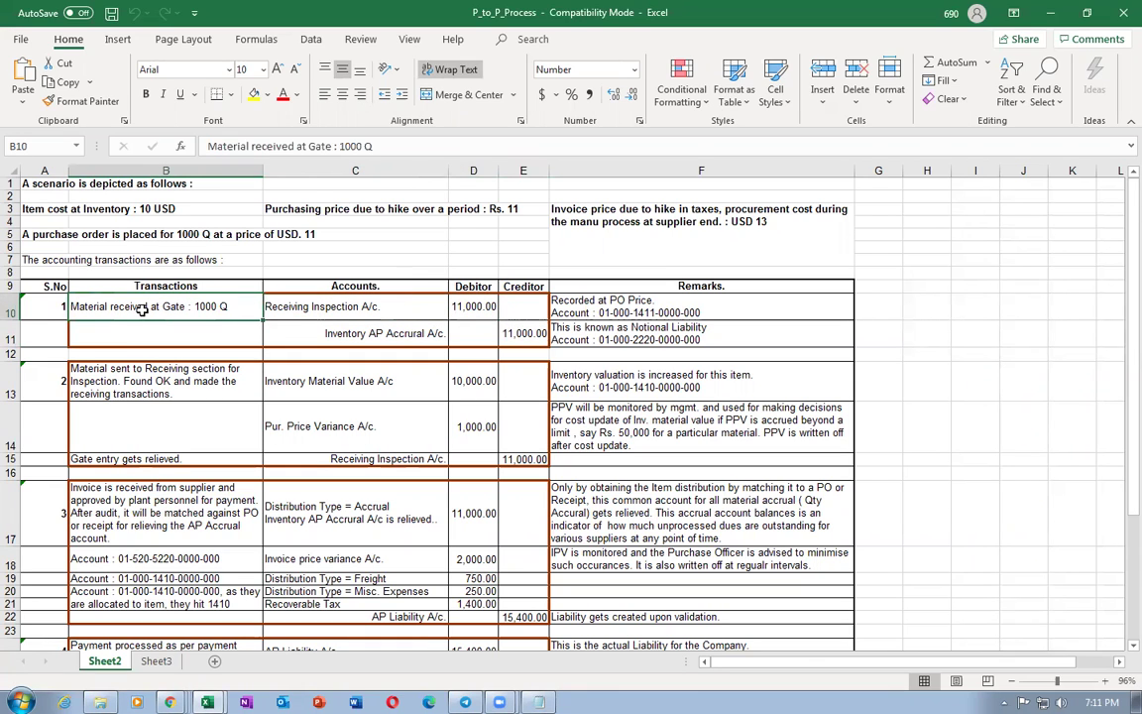